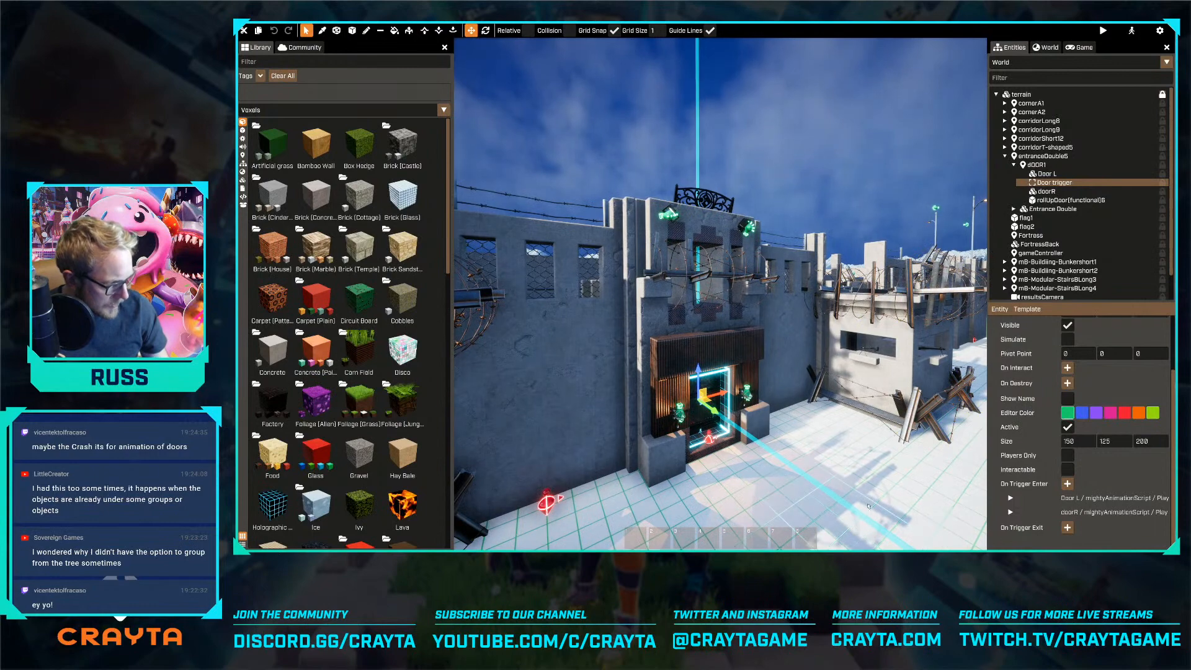
Open the performance statistics, view the World and Summary data, and check the frame rate from several viewpoints around the fortress entrance
key("F3")
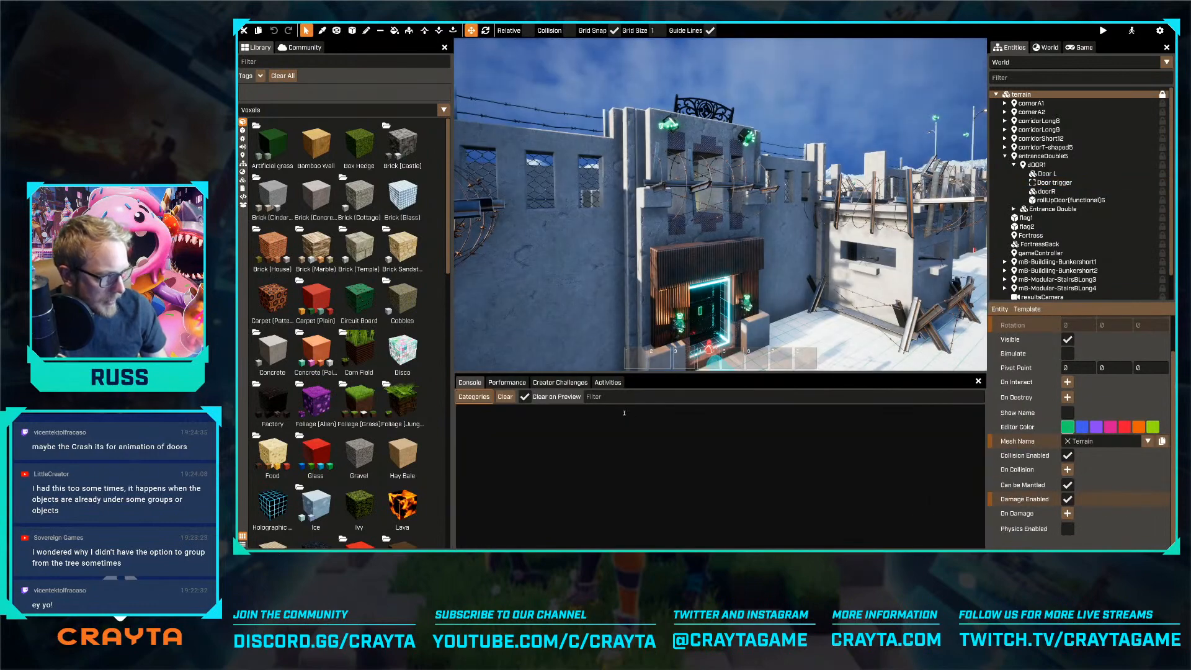
left_click(506, 382)
left_click(499, 400)
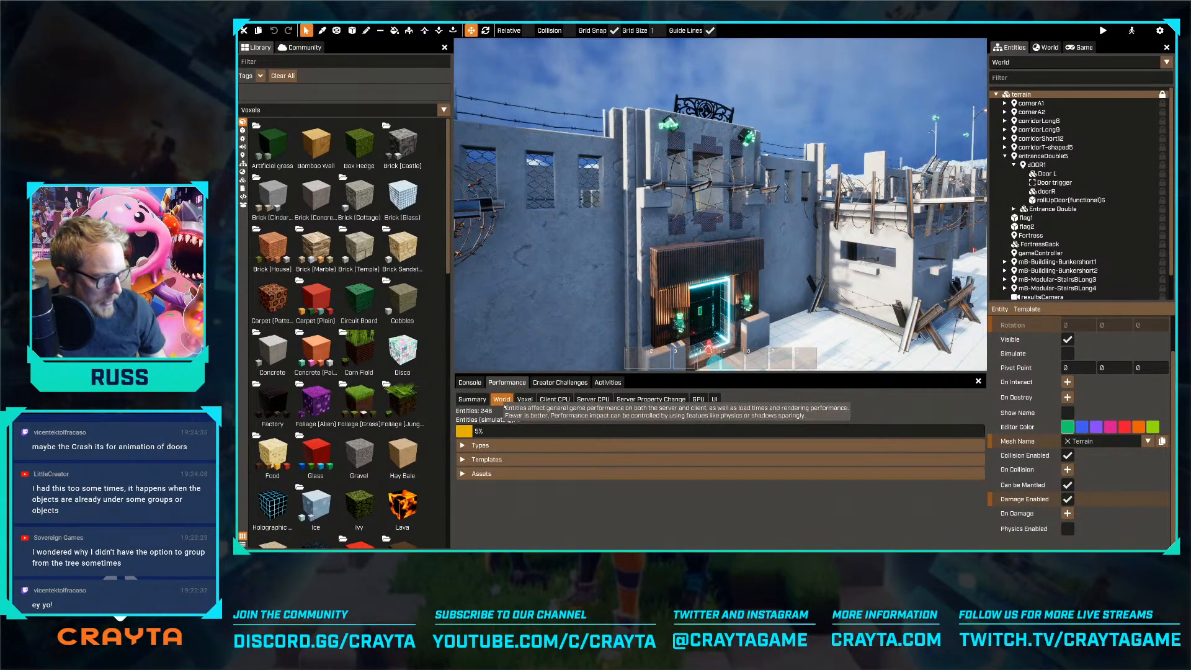
left_click(472, 400)
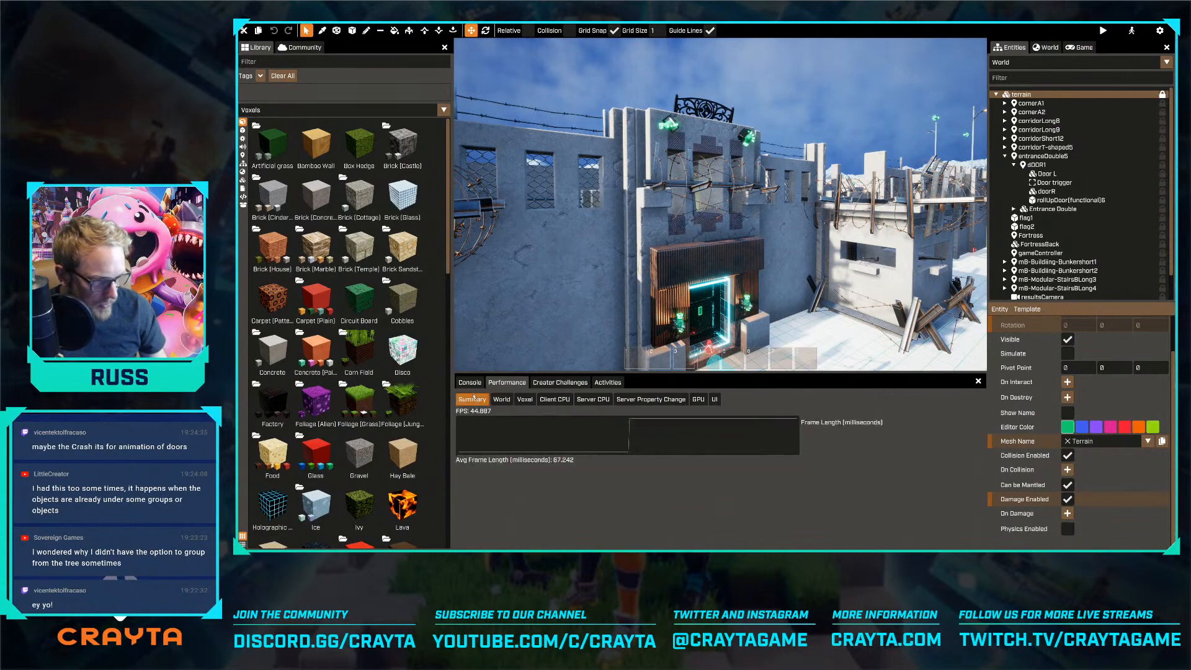
right_click_drag(577, 332, 559, 332)
key("s")
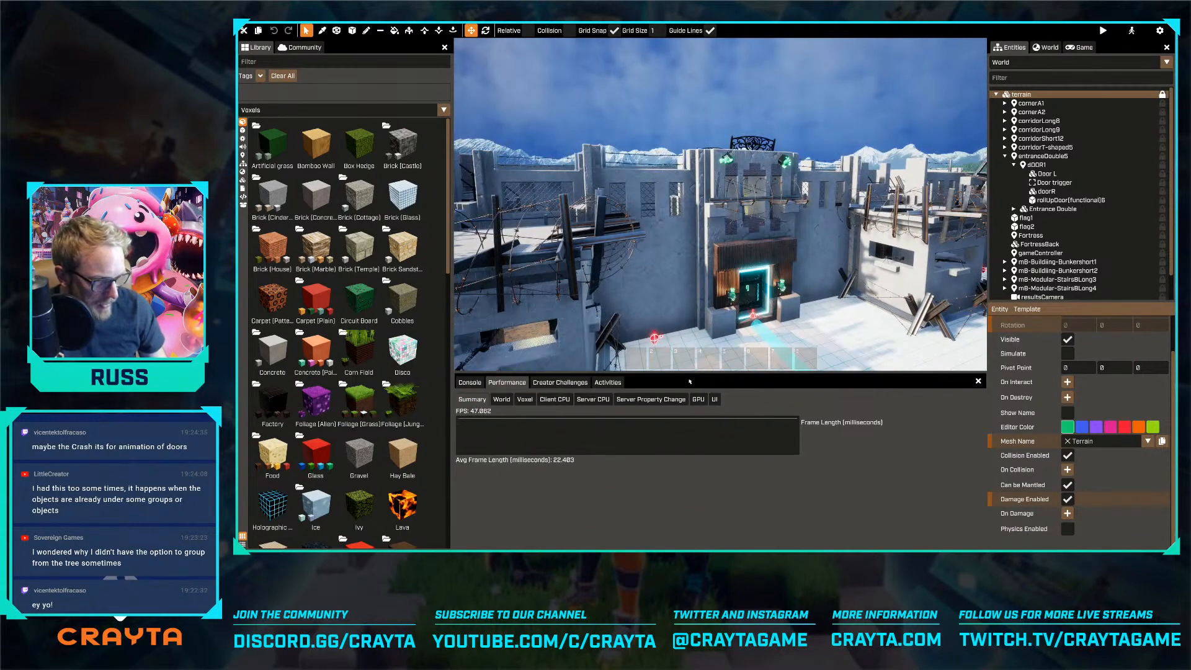
right_click_drag(652, 261, 615, 248)
key("d")
key("s")
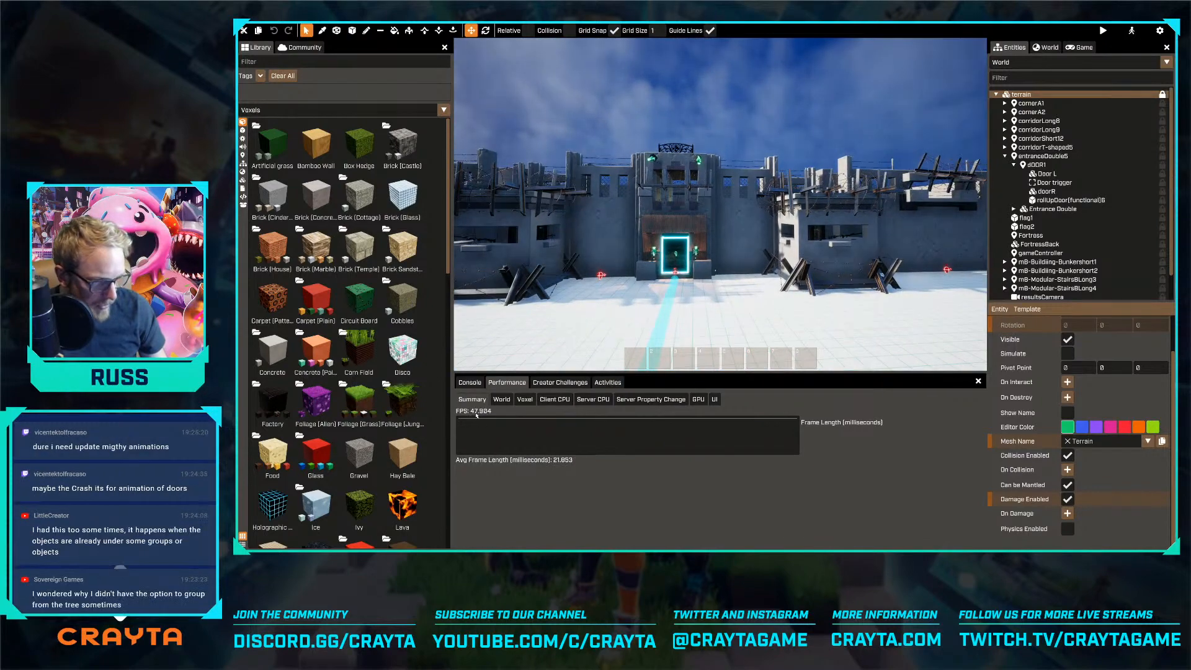
right_click_drag(658, 297, 670, 335)
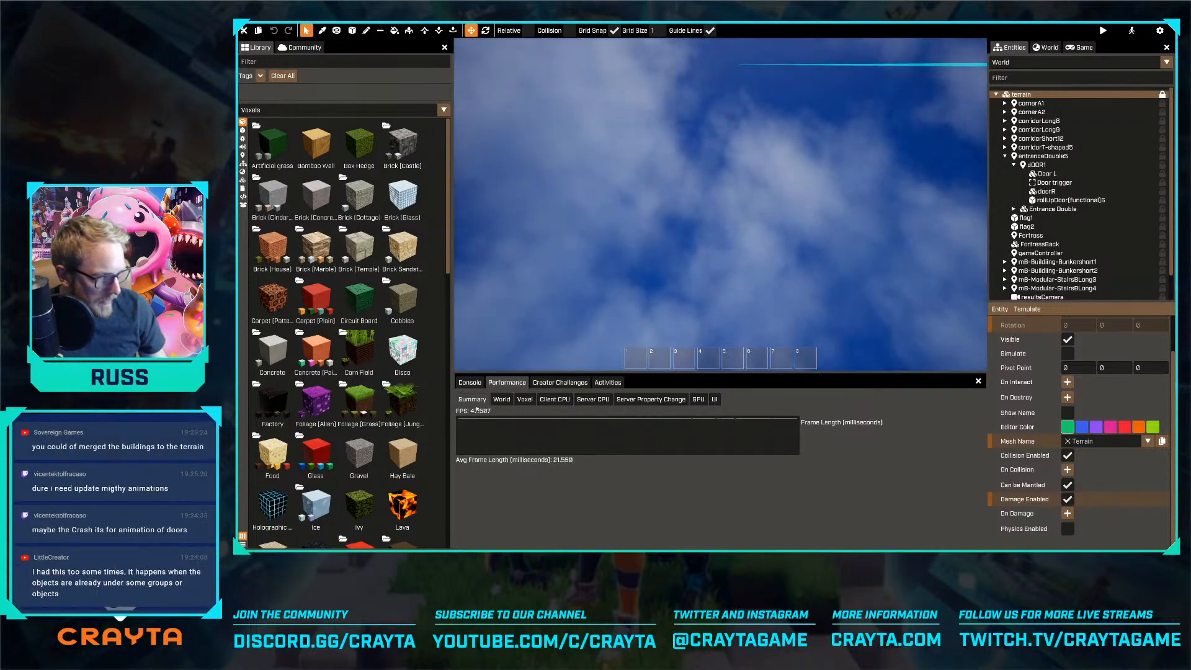
Return to the console and survey the fortress and the surrounding flat terrain from several viewpoints
left_click(469, 383)
right_click_drag(620, 260, 627, 317)
right_click_drag(720, 204, 565, 306)
key("w")
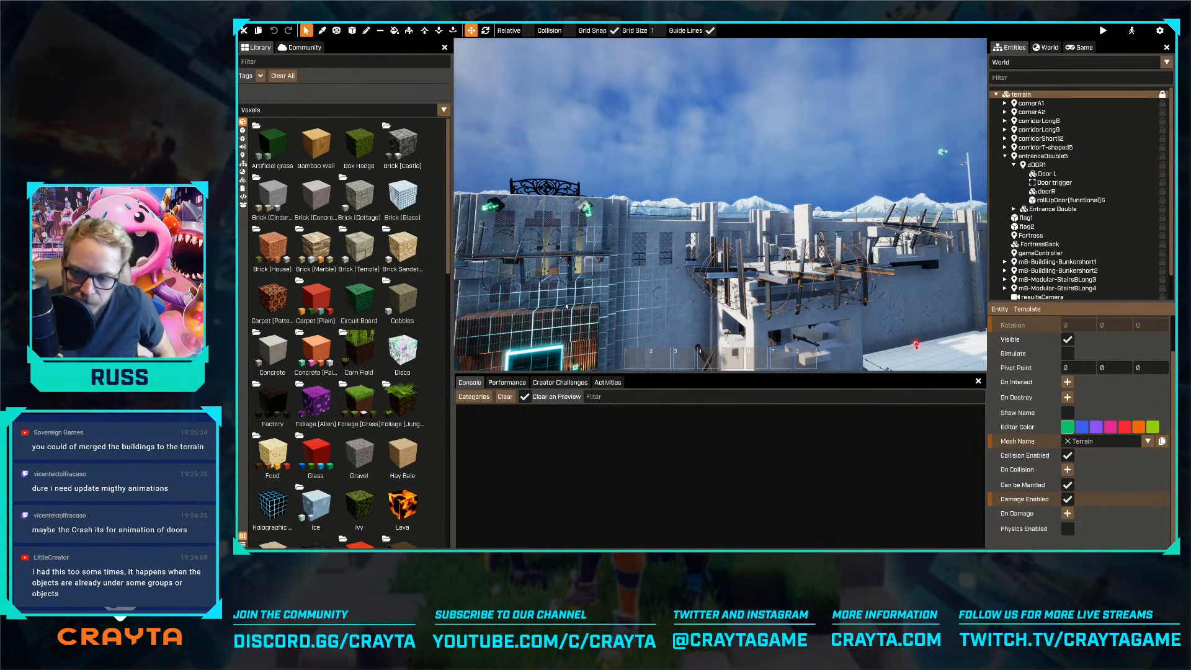
key("s")
right_click_drag(649, 216, 649, 215)
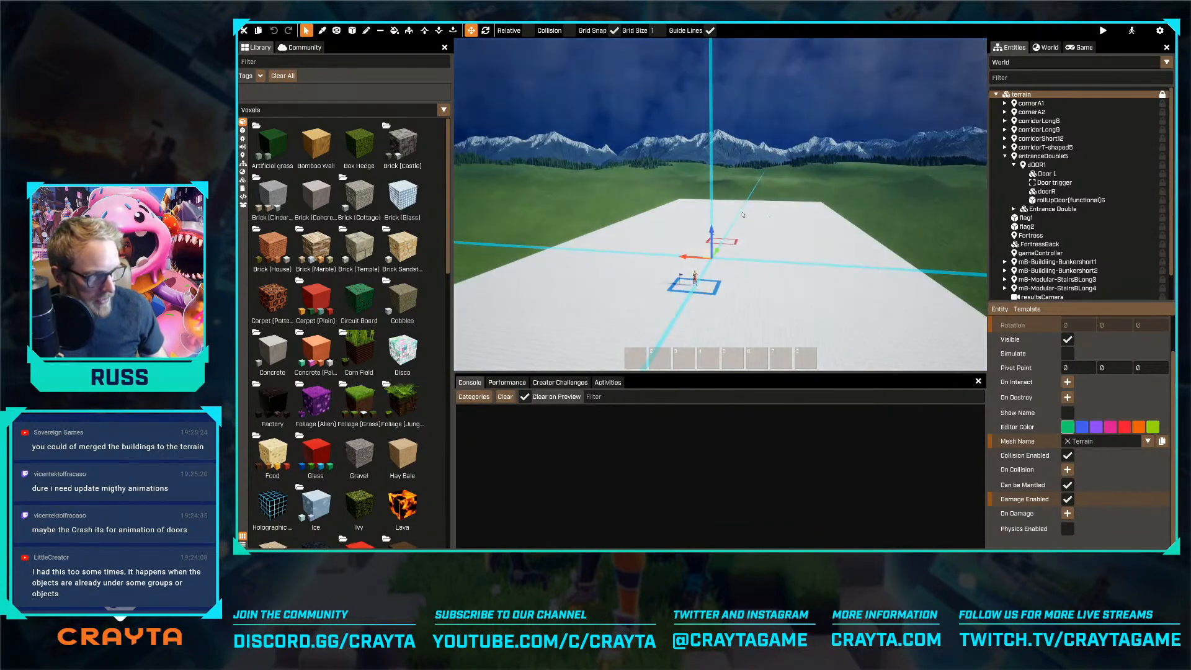
right_click_drag(836, 305, 836, 305)
right_click_drag(720, 203, 804, 303)
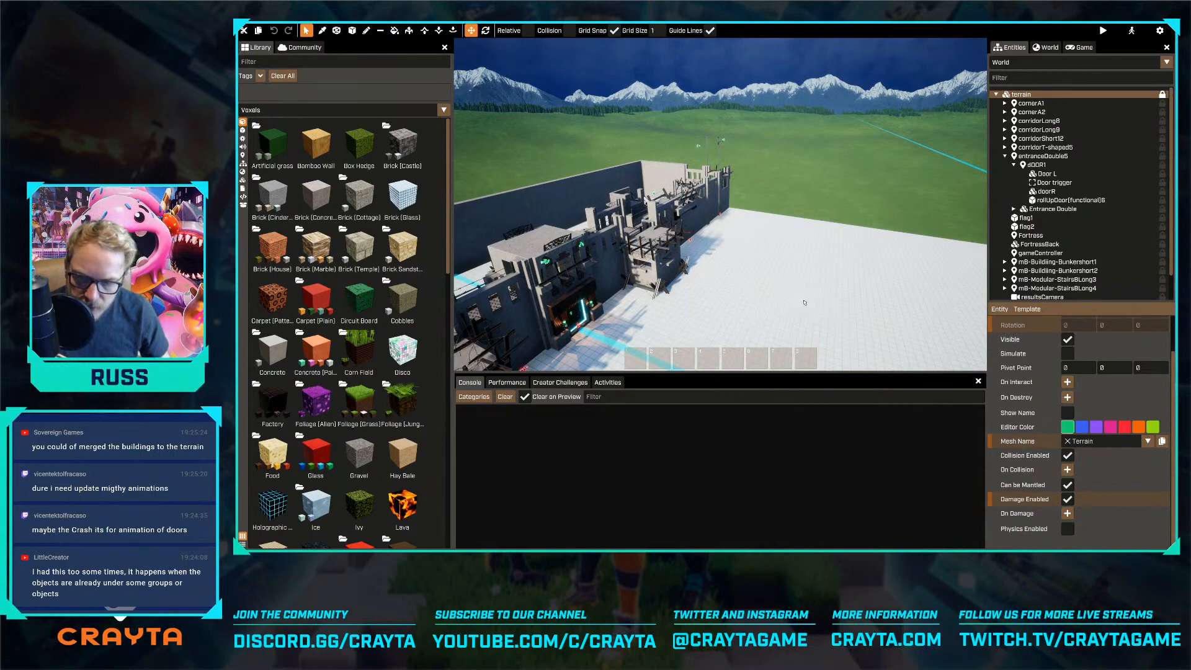
key("w")
right_click_drag(808, 337, 720, 202)
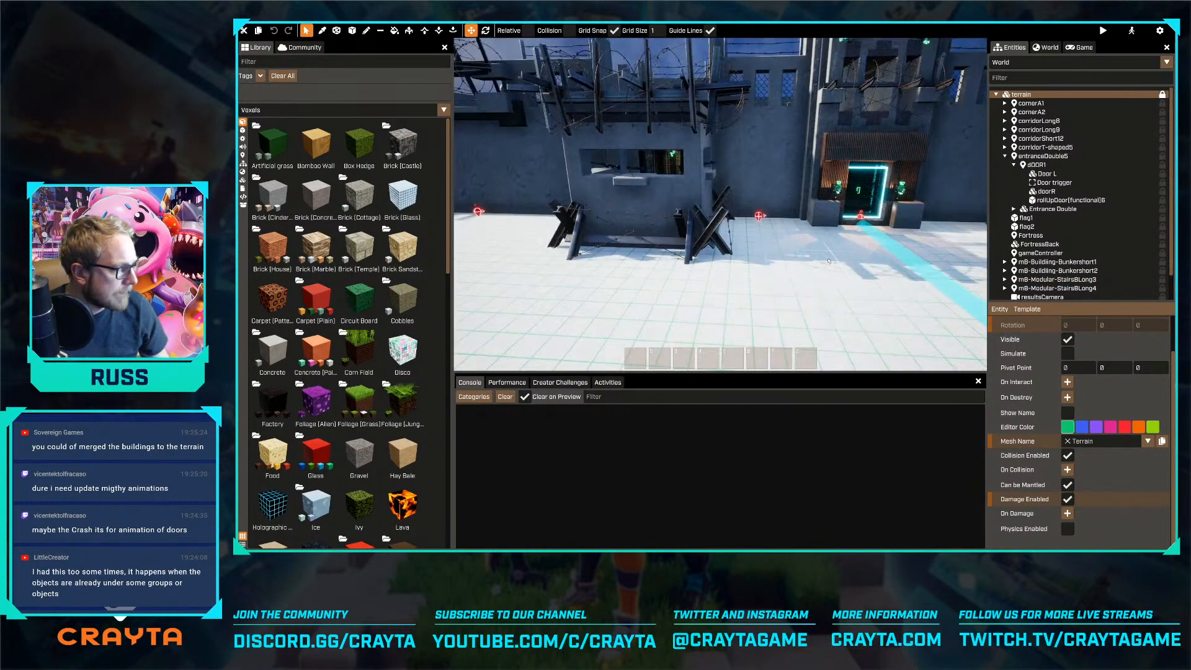
Collapse the entranceDouble5 hierarchy in the entity tree and bring the whole fortress into view
left_click(1005, 156)
right_click_drag(893, 192, 837, 259, "shift")
key("s")
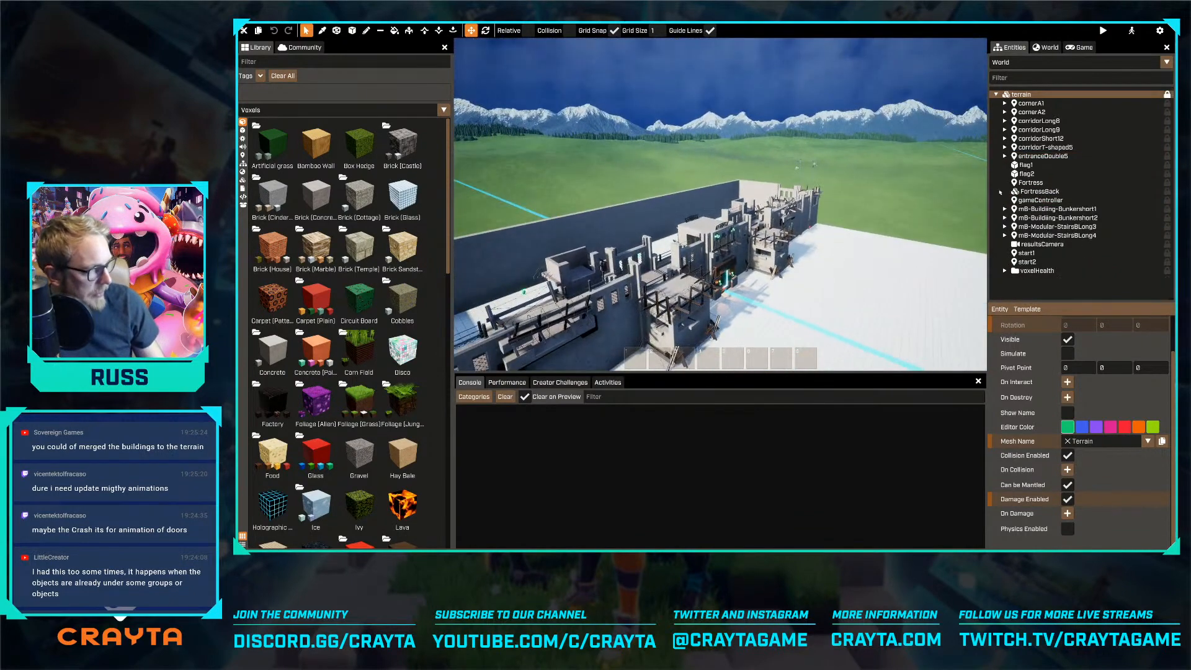
Try duplicating the Fortress locator on its own and moving the copy across the terrain, and undo both changes
left_click(1020, 183)
right_click_drag(893, 198, 720, 204, "shift")
key("s")
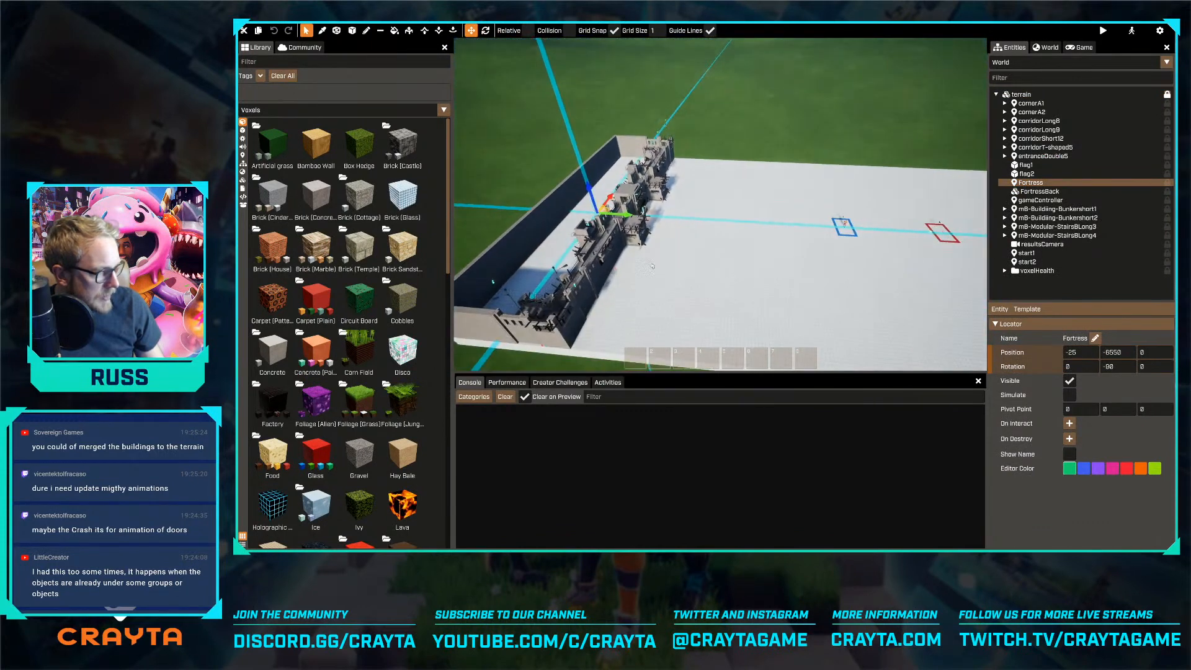
key("ctrl+d")
left_click_drag(623, 217, 727, 231)
key("ctrl+z")
key("ctrl+z")
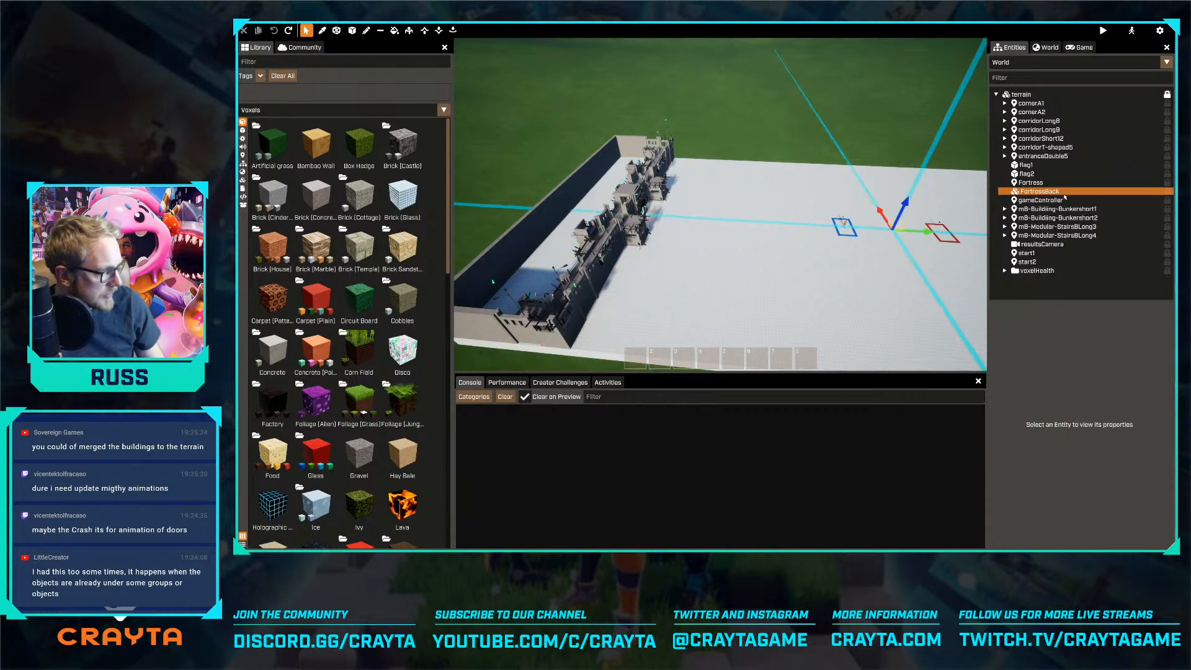
Parent the bunkers, stairs, FortressBack, corners, corridors and entranceDouble5 to the Fortress locator
left_click(1044, 184)
left_click(1054, 235)
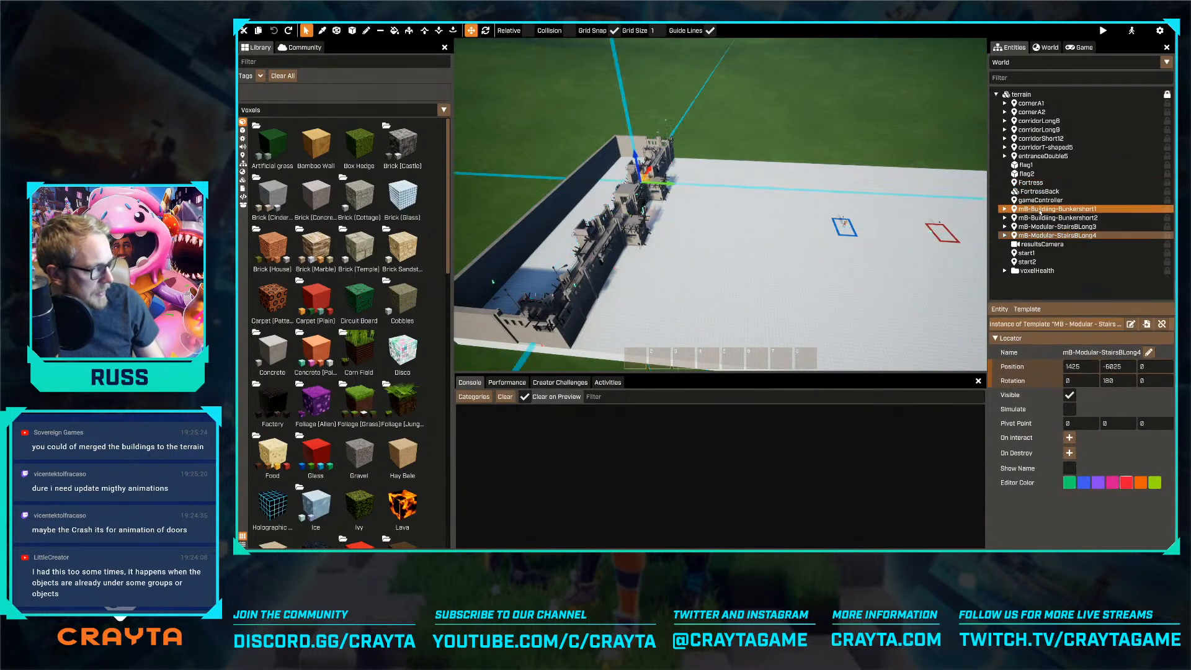
left_click(1051, 209, "shift")
left_click_drag(1051, 209, 1033, 183)
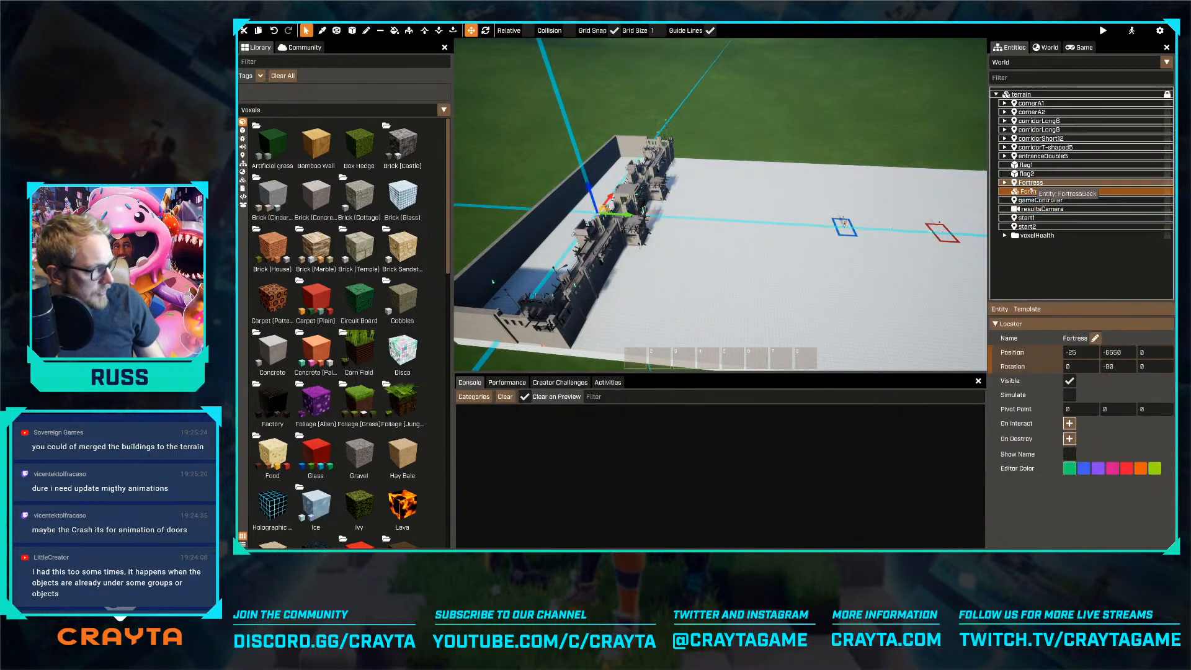
left_click(1031, 156)
left_click(1031, 104, "shift")
left_click_drag(1031, 157, 1033, 184)
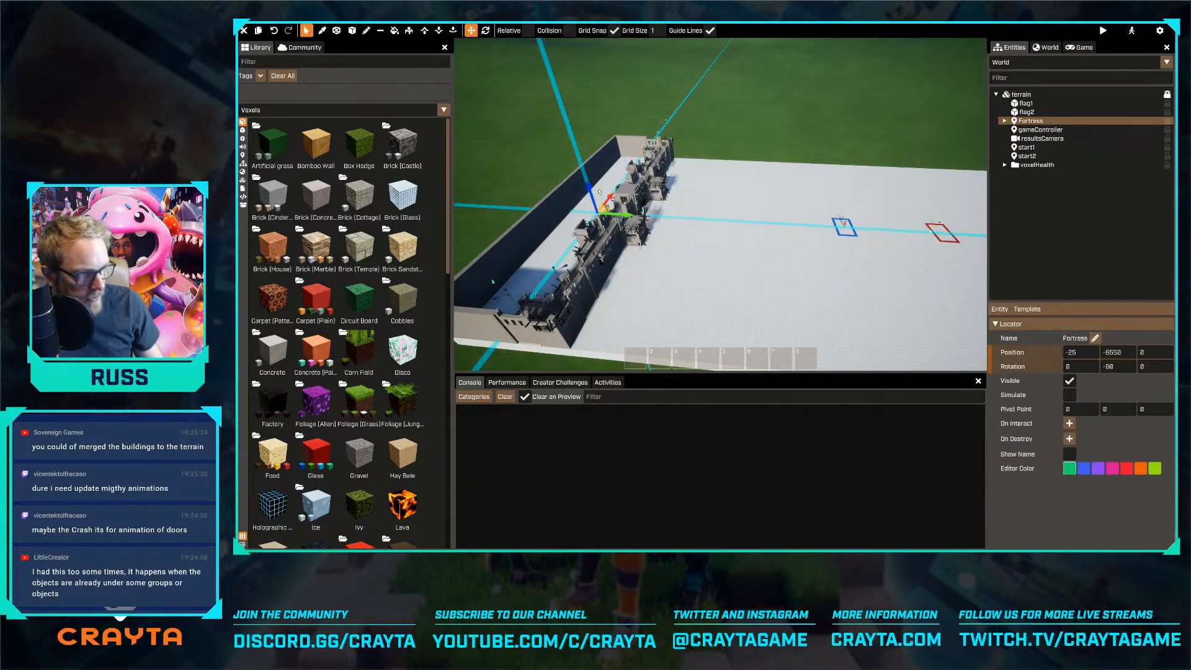
Test moving the Fortress locator together with its child entities and undo the move
left_click(591, 165)
left_click(1031, 121)
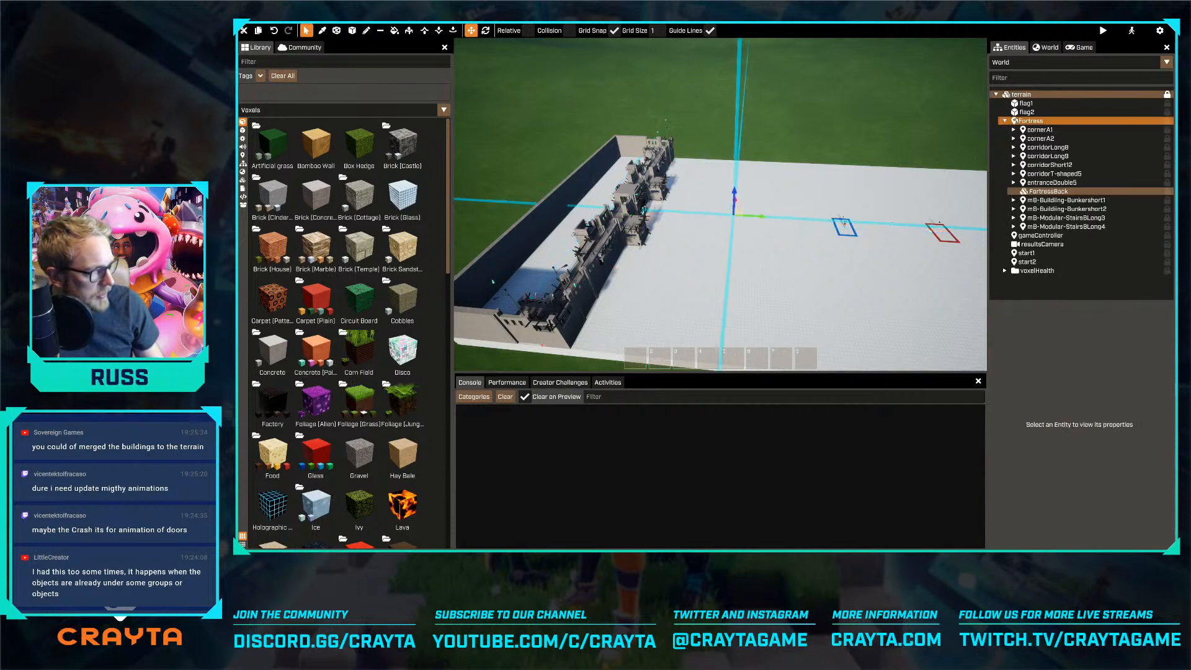
left_click_drag(590, 185, 581, 152)
key("ctrl+z")
right_click_drag(600, 168, 614, 176)
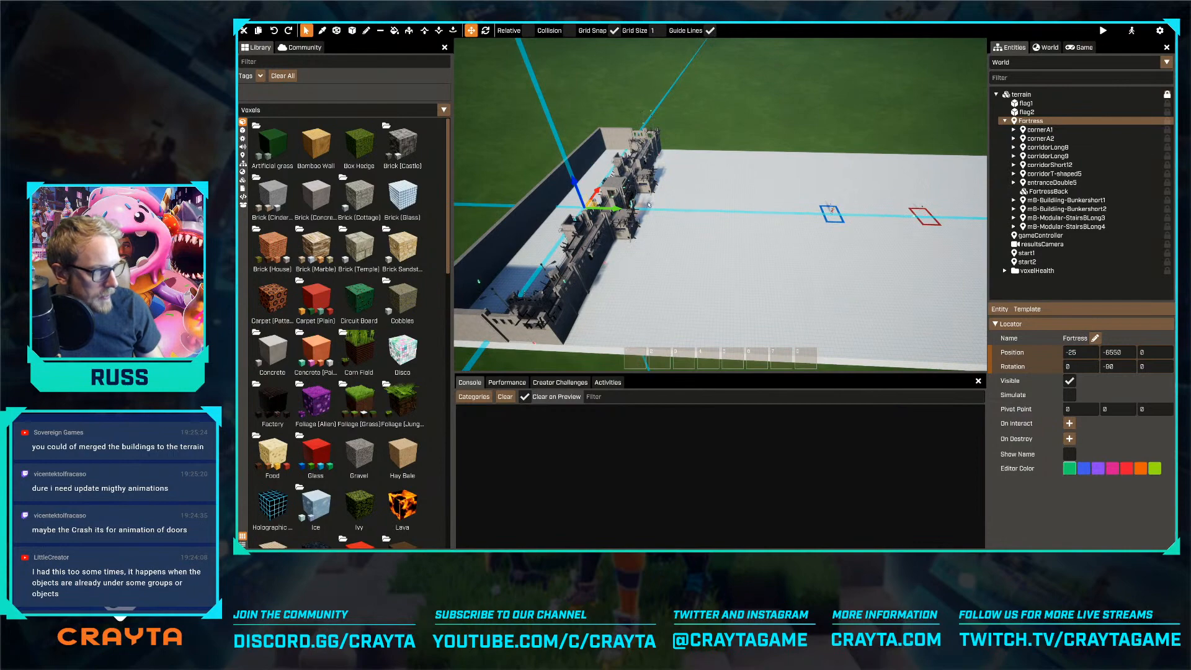
Try duplicating the complete Fortress group and moving the copy to the opposite end of the terrain, and delete the copy
key("ctrl+d")
left_click_drag(631, 202, 757, 211)
key("d")
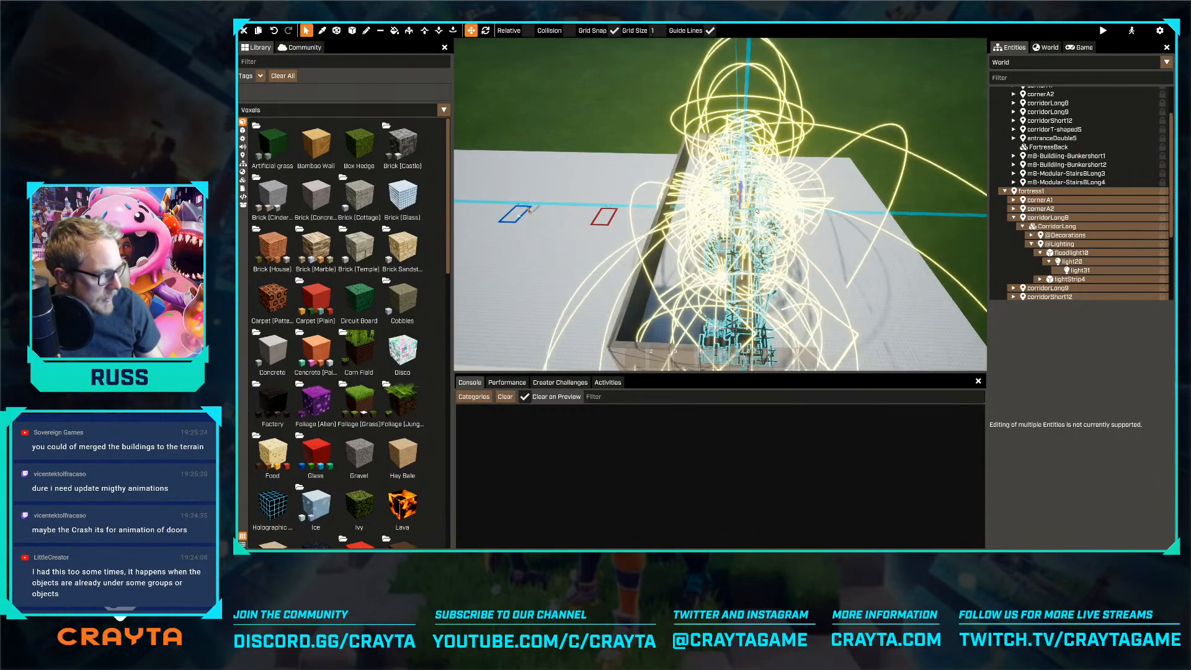
key("Delete")
Filter the world's entity tree by "light" with the fortress wall in view
right_click_drag(755, 211, 468, 117)
key("w")
right_click_drag(720, 204, 692, 205)
key("w")
left_click(1020, 76)
type("lig")
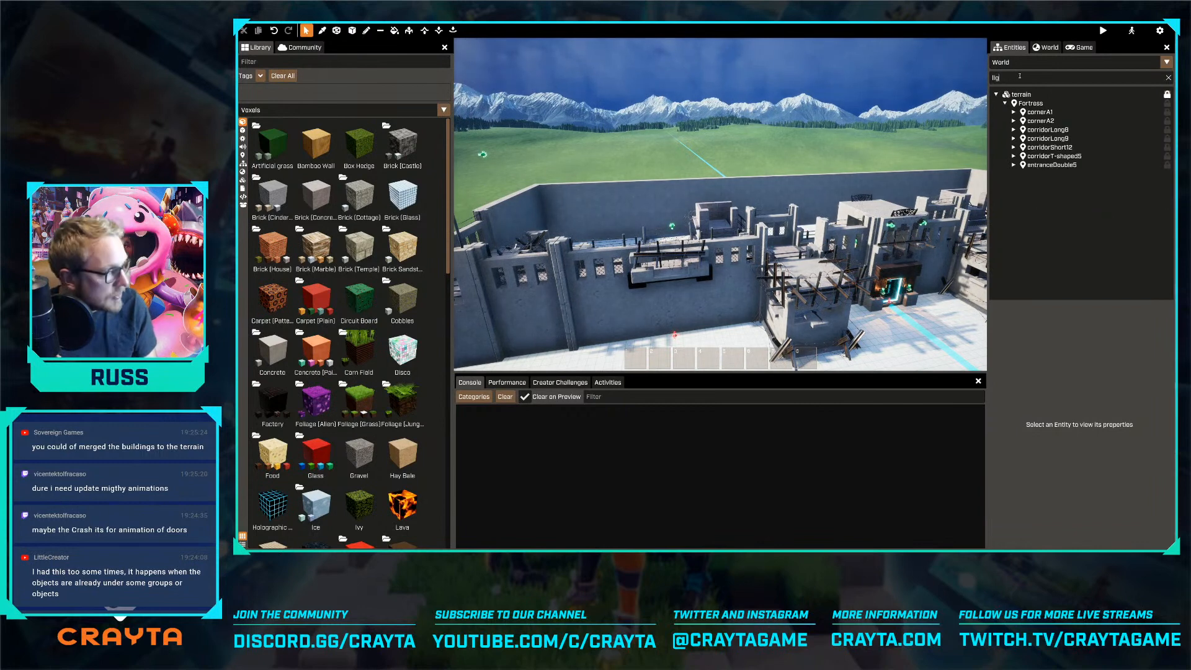
left_click(1013, 112)
left_click(1022, 121)
left_click(1031, 129)
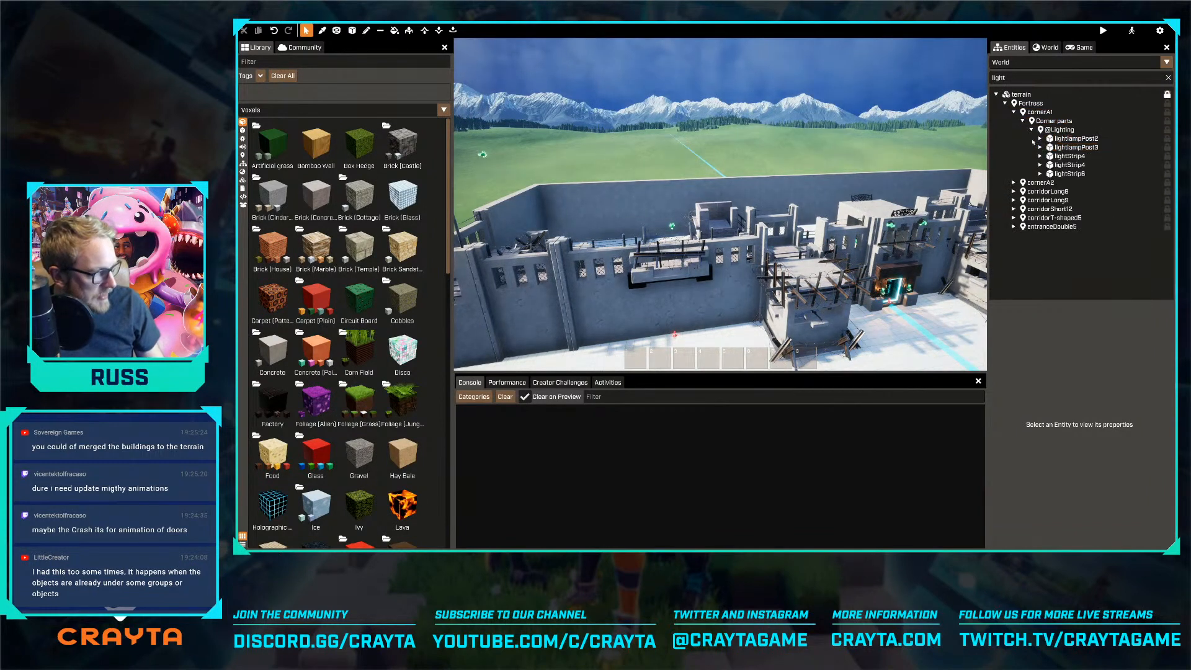
left_click(1040, 139)
left_click(1040, 156)
left_click(1040, 174)
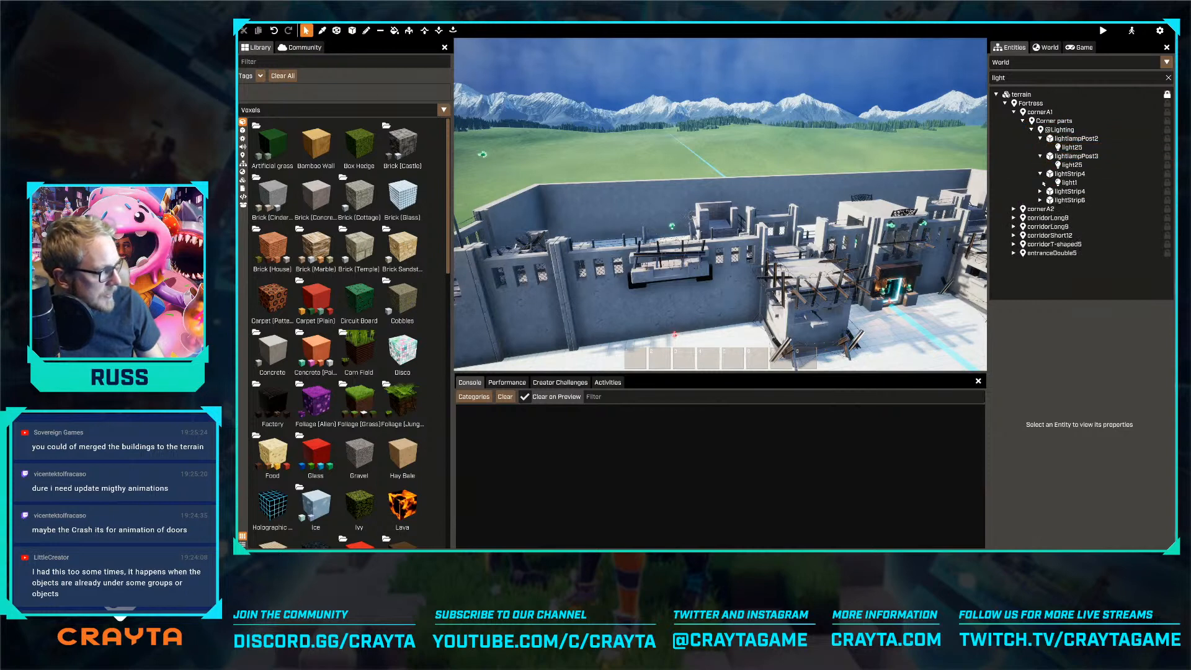
left_click(1040, 192)
left_click(1039, 217)
left_click(1040, 209)
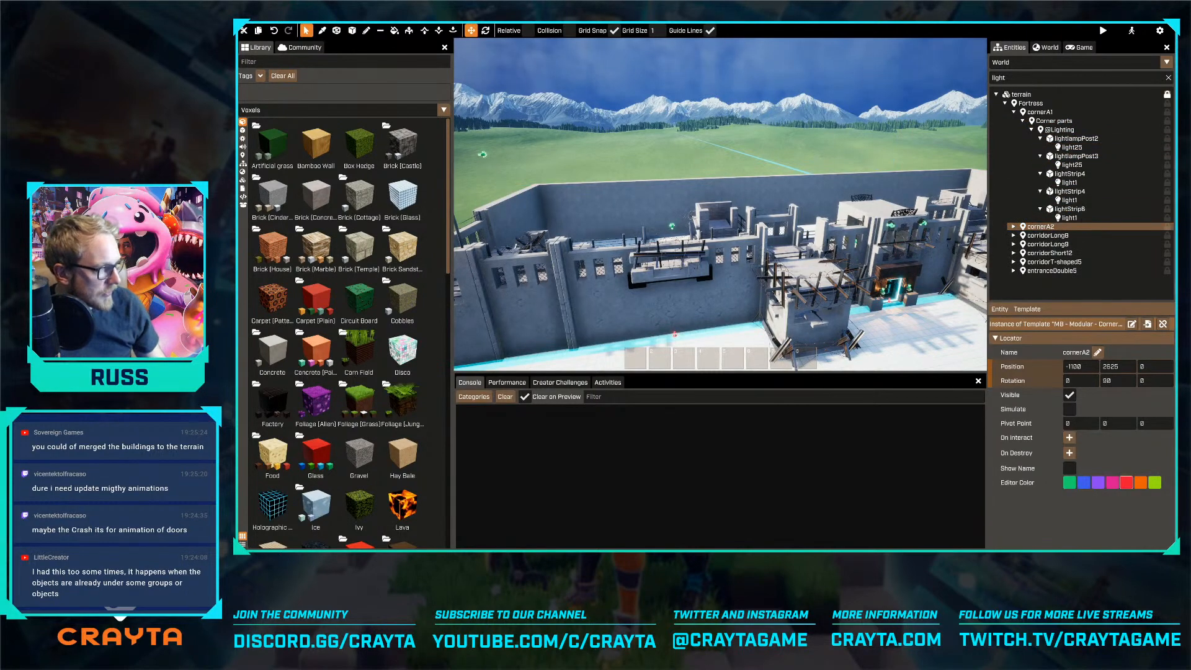
Delete the light25 entity from lightlampPost2 in cornerA1
double_click(1071, 148)
right_click_drag(720, 204, 686, 190, "shift")
key("w")
right_click_drag(793, 223, 797, 259)
key("e")
key("Delete")
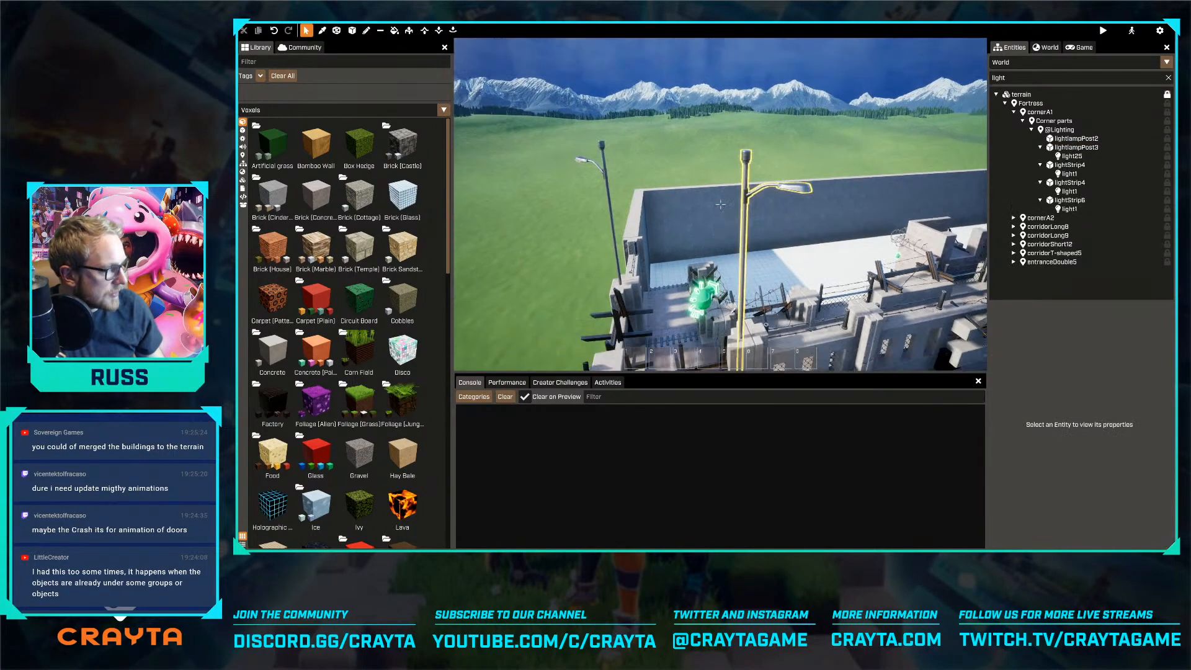
Delete light25 from lightlampPost3 and light1 from the first lightStrip4 in cornerA1
double_click(1069, 164)
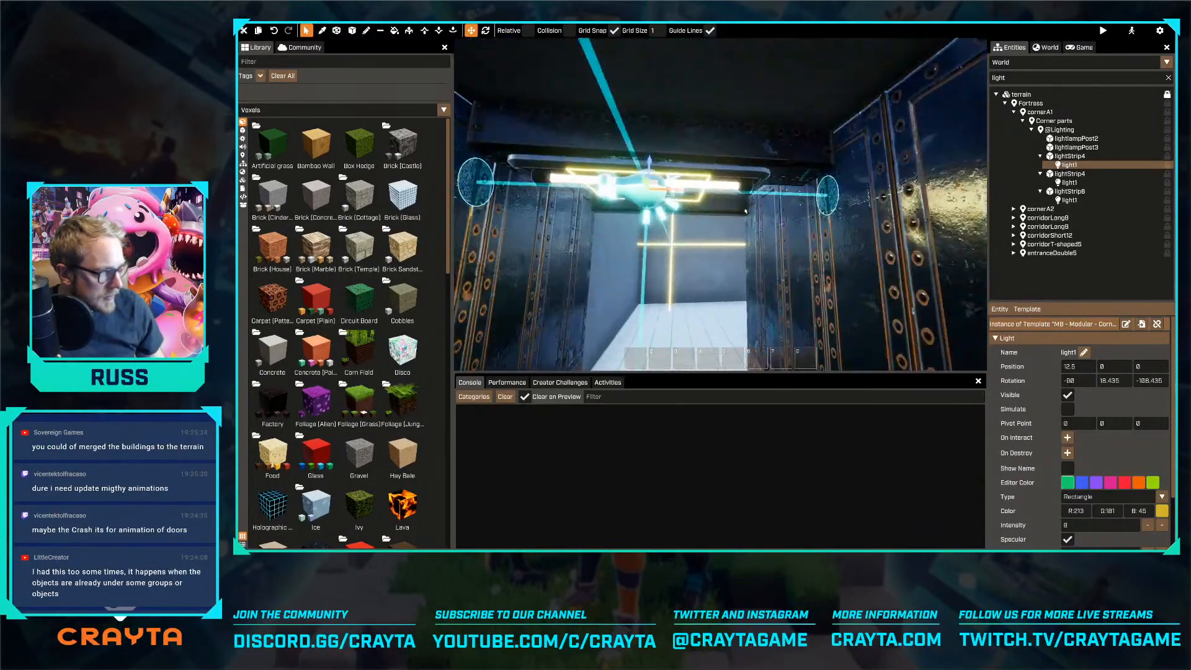
left_click(670, 196)
left_click(651, 130)
key("Delete")
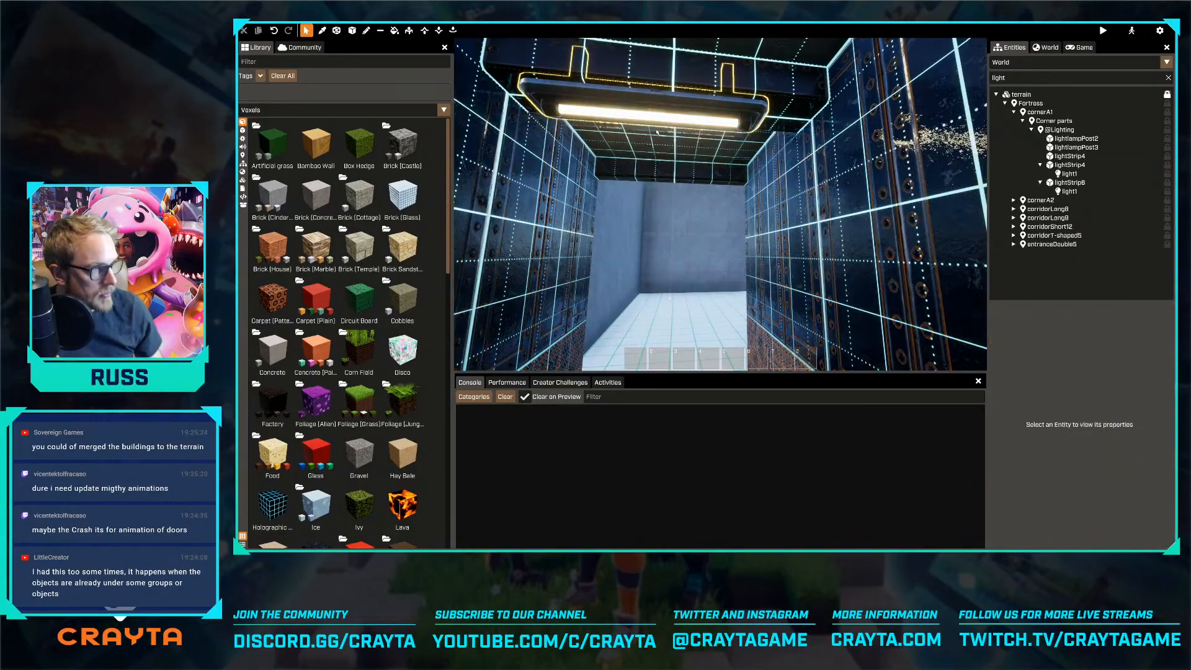
Delete the light25 entities from both lamp posts in cornerA2
key("s")
key("w")
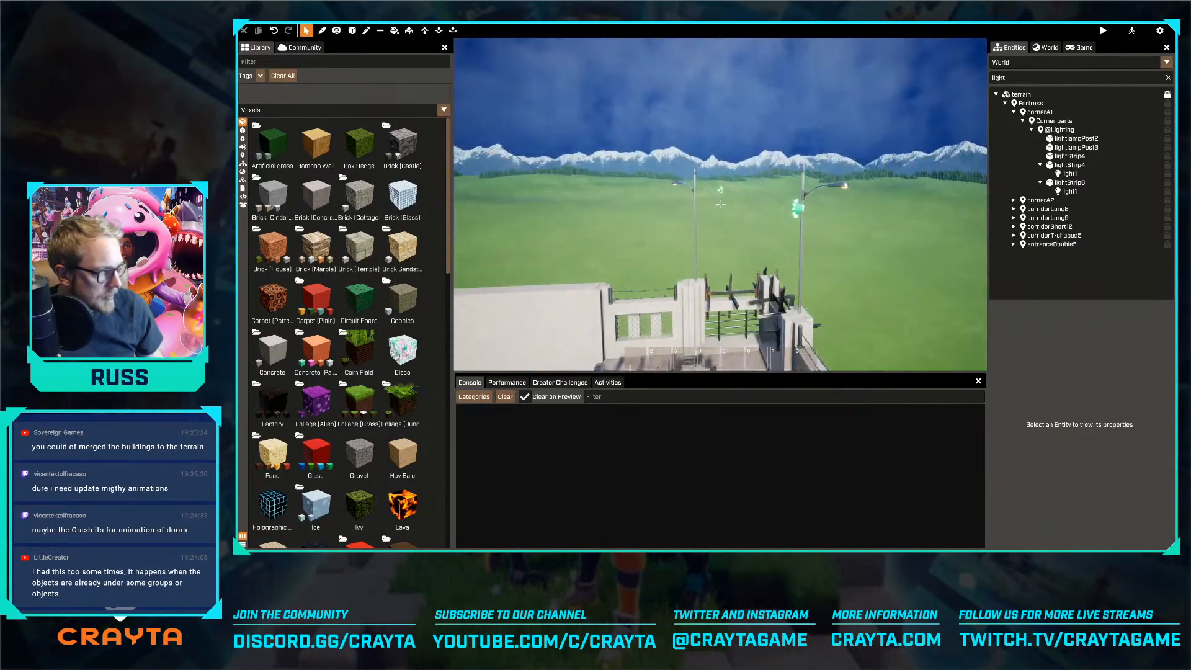
left_click(817, 212)
left_click(735, 193, "ctrl")
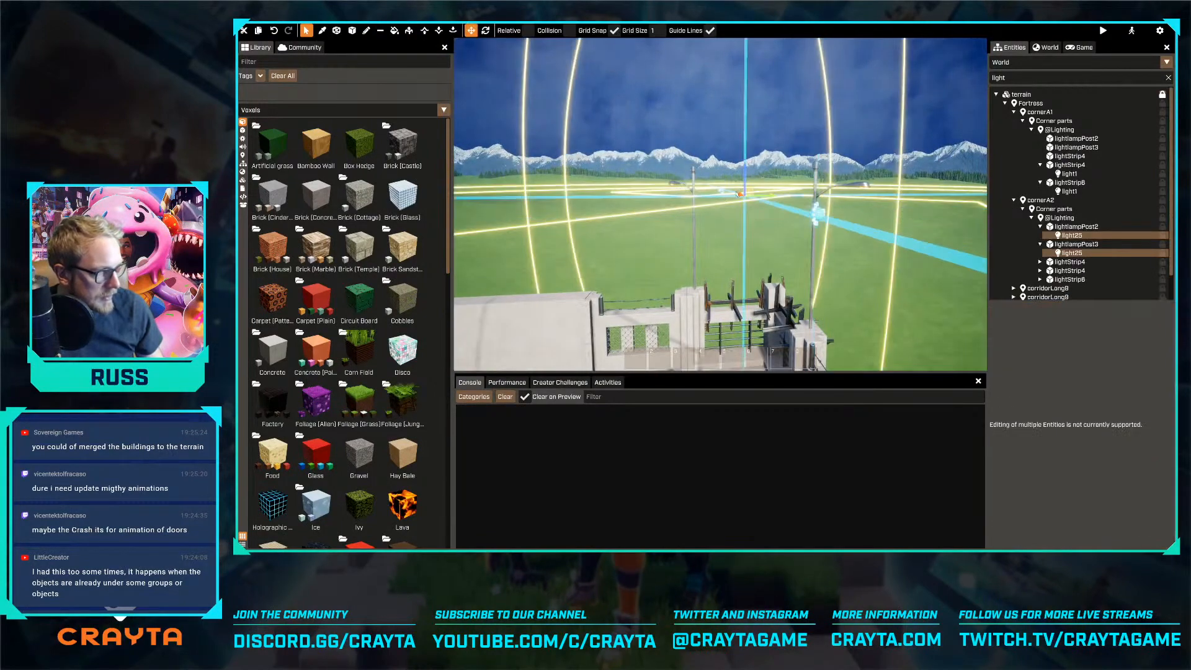
key("Delete")
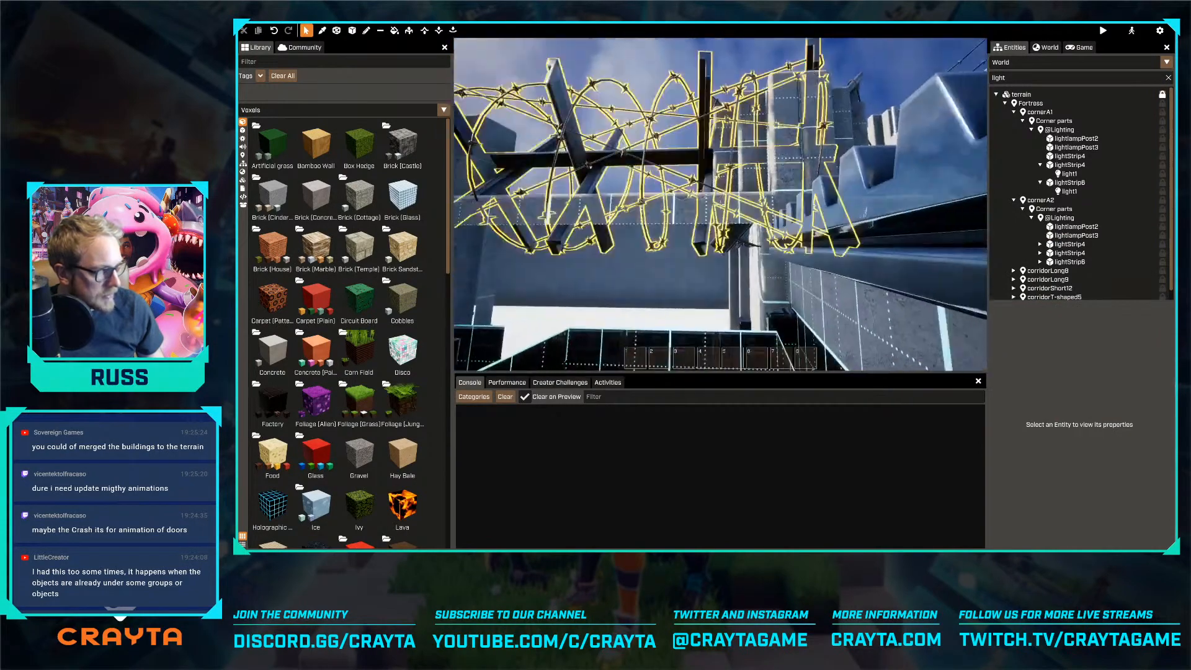
Delete the lights from the second lightStrip4 in cornerA2 and from the lightStrip4 fixtures in corridorShort12
left_click(710, 192)
key("Delete")
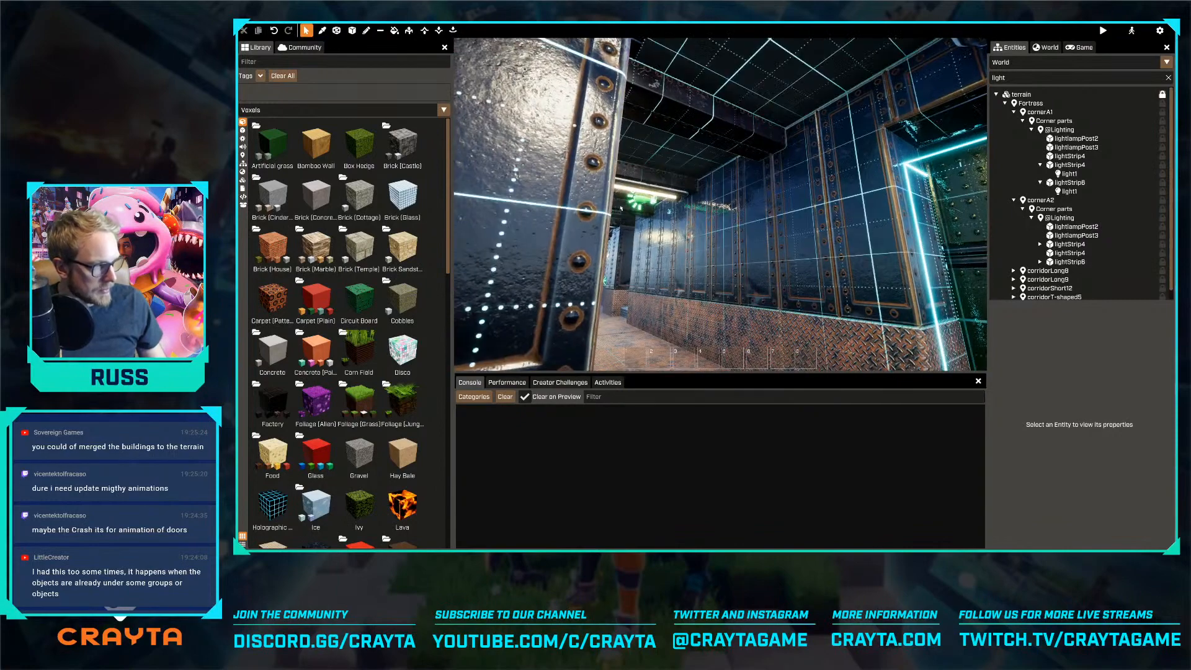
left_click(646, 202)
key("Delete")
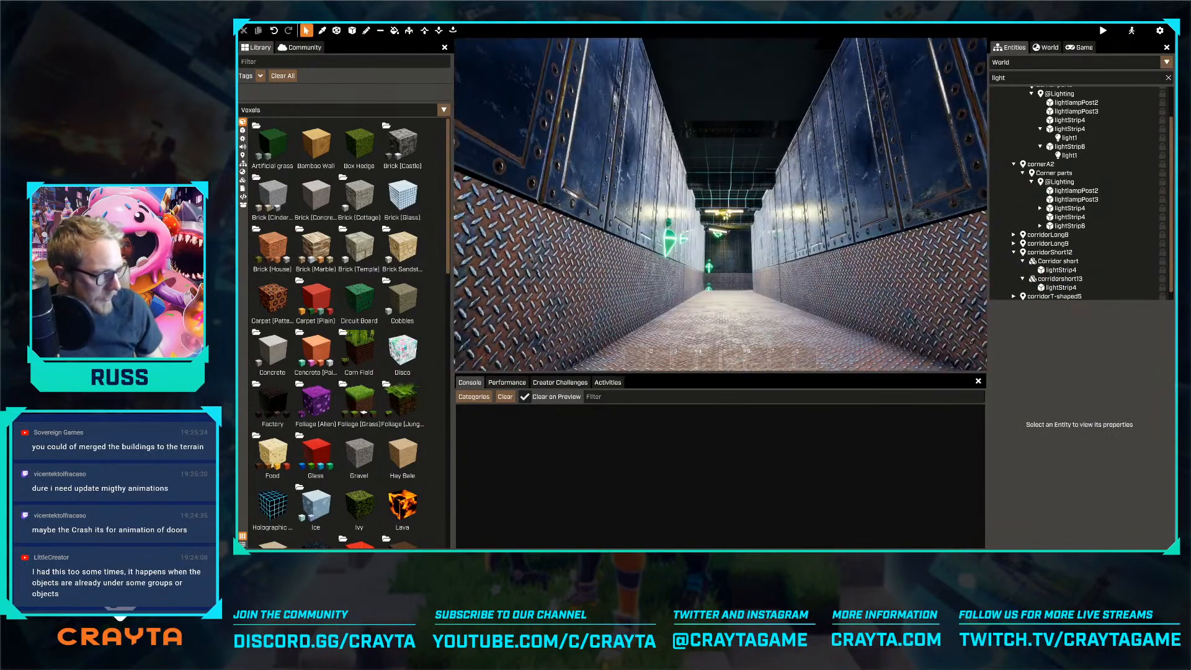
Delete the lights from the remaining lit lightStrip4 fixtures in cornerA1 and cornerA2
left_click(726, 214)
key("Delete")
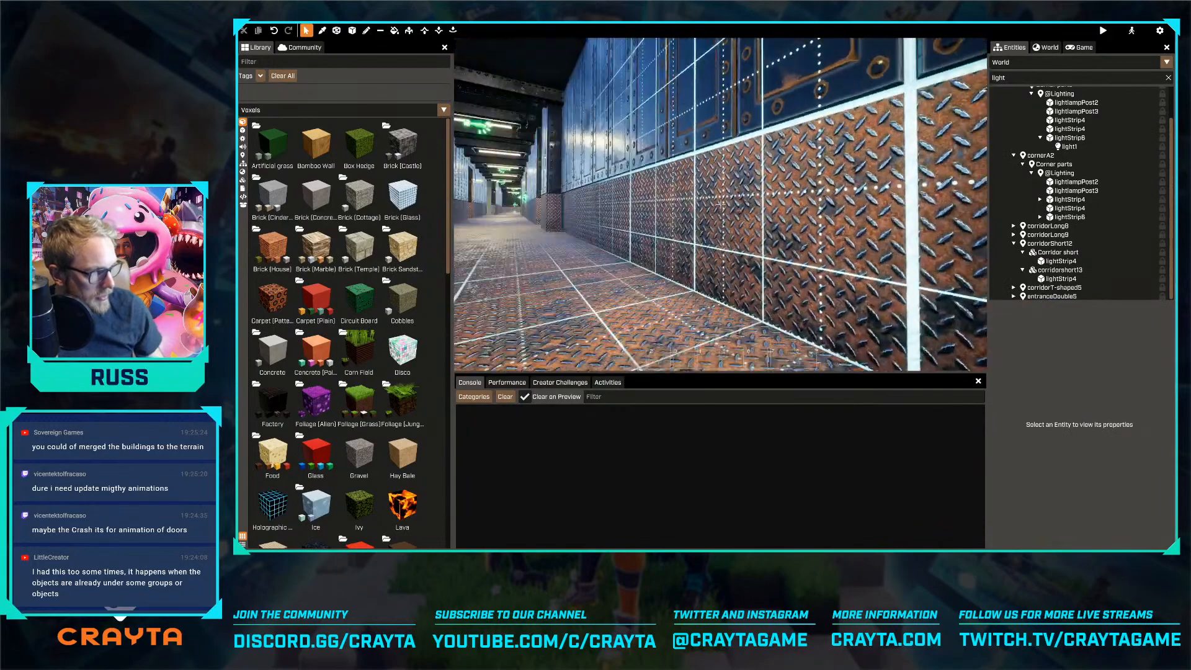
key("w")
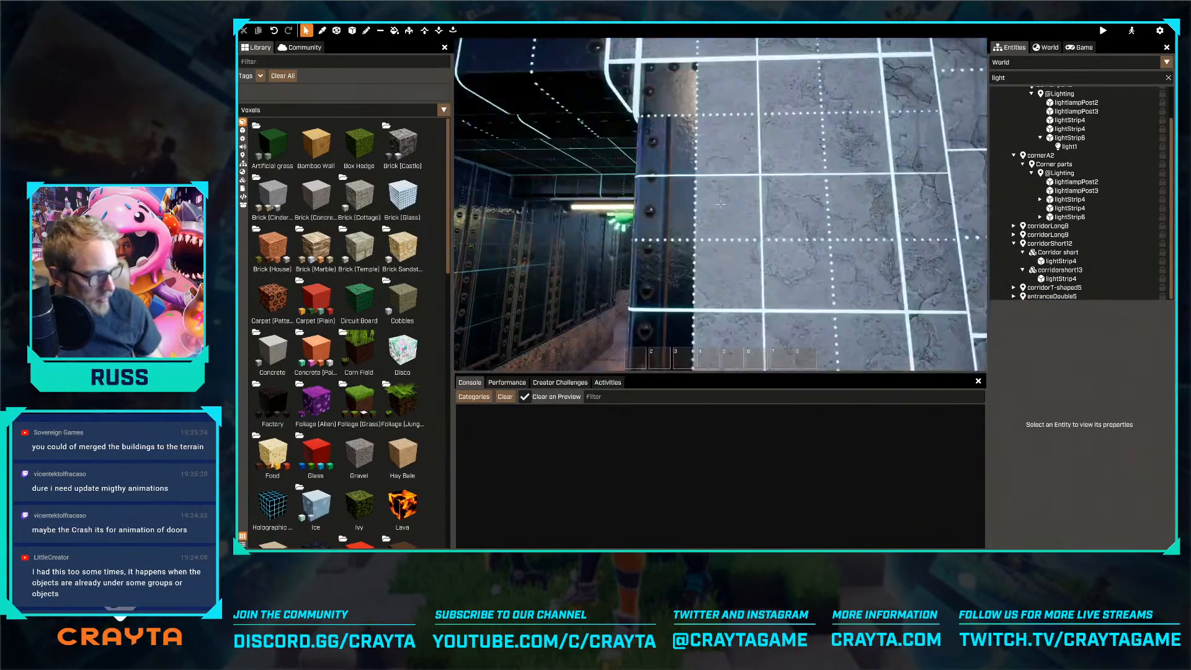
right_click_drag(720, 204, 621, 186)
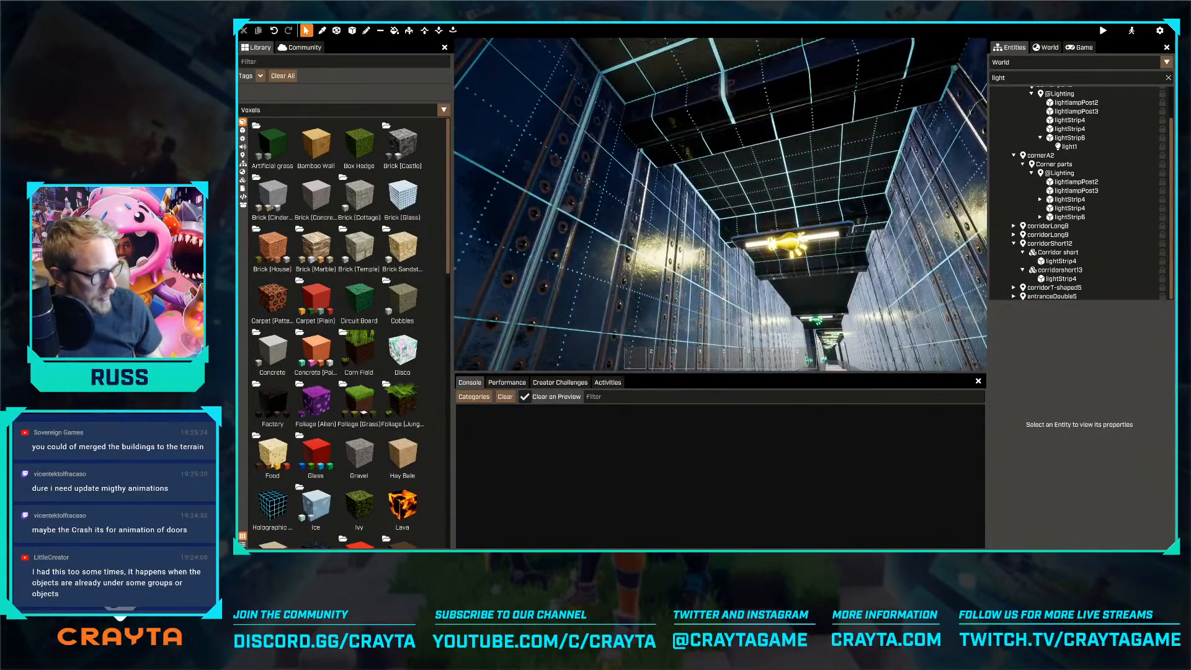
left_click(816, 251)
key("Delete")
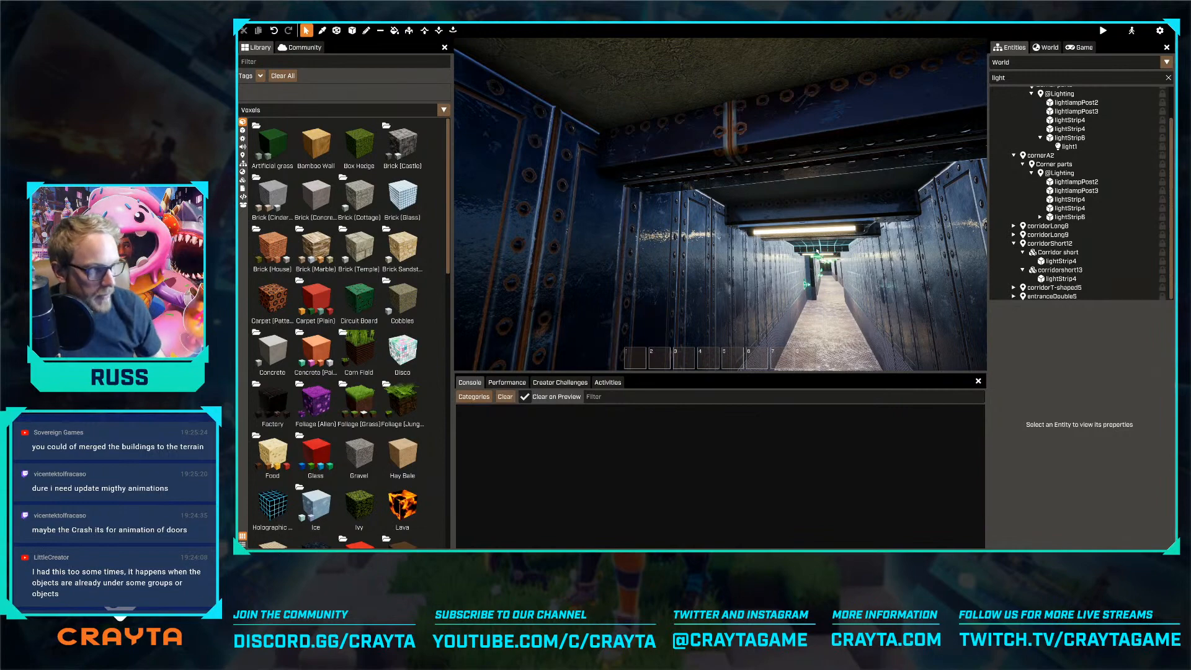
Clear the light filter from the entity list to show all entities
right_click_drag(758, 257, 918, 258)
key("w")
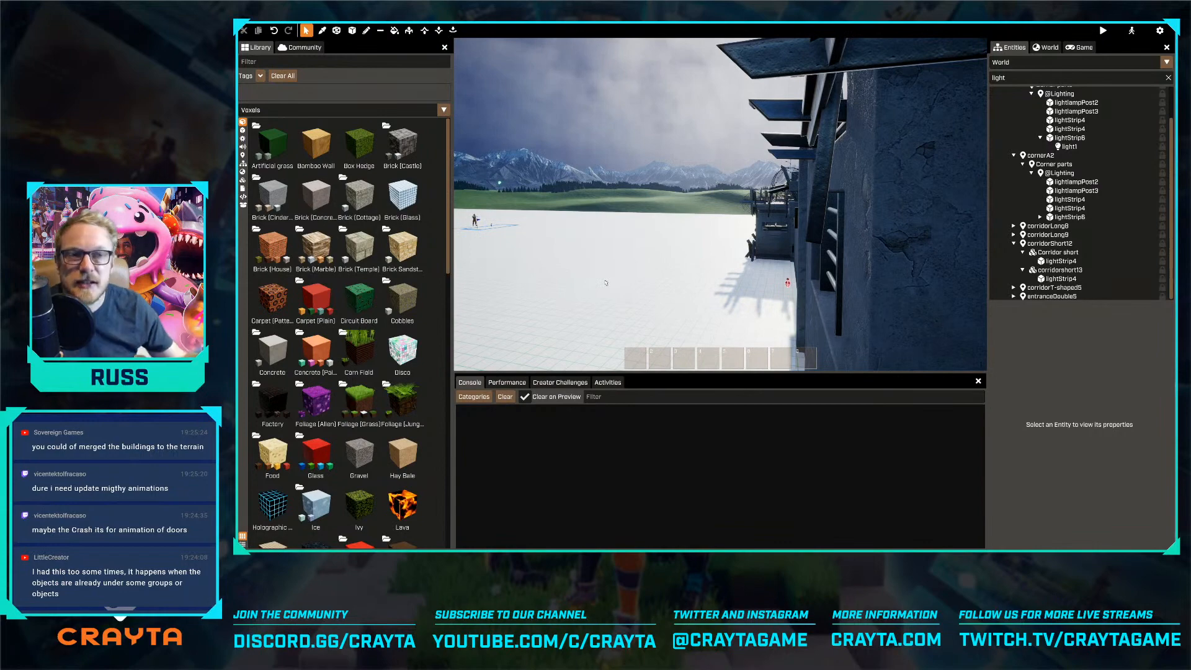
key("s")
right_click_drag(599, 283, 710, 347)
scroll(599, 283, "up", 2)
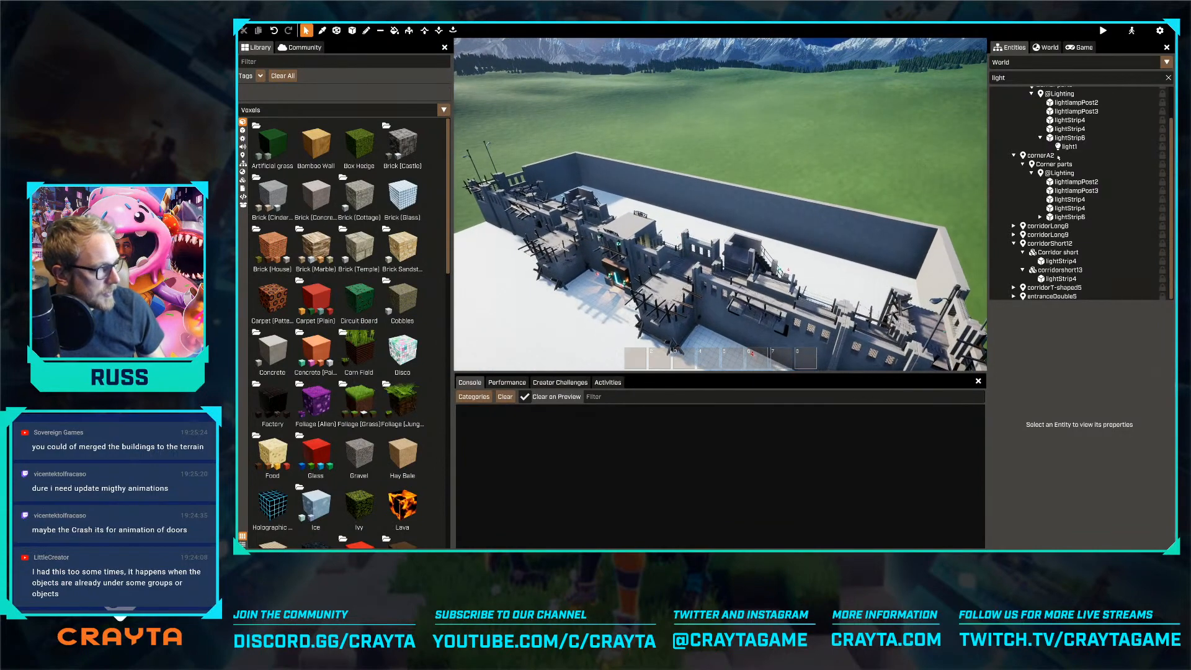
scroll(1071, 146, "up", 2)
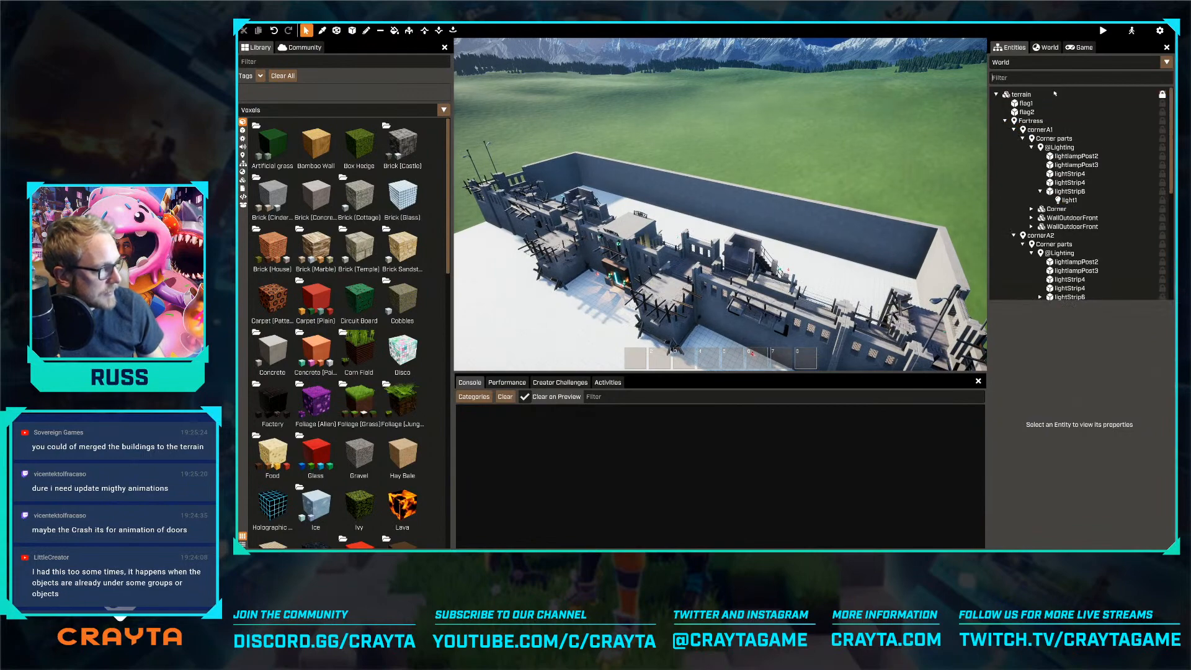
left_click(1169, 79)
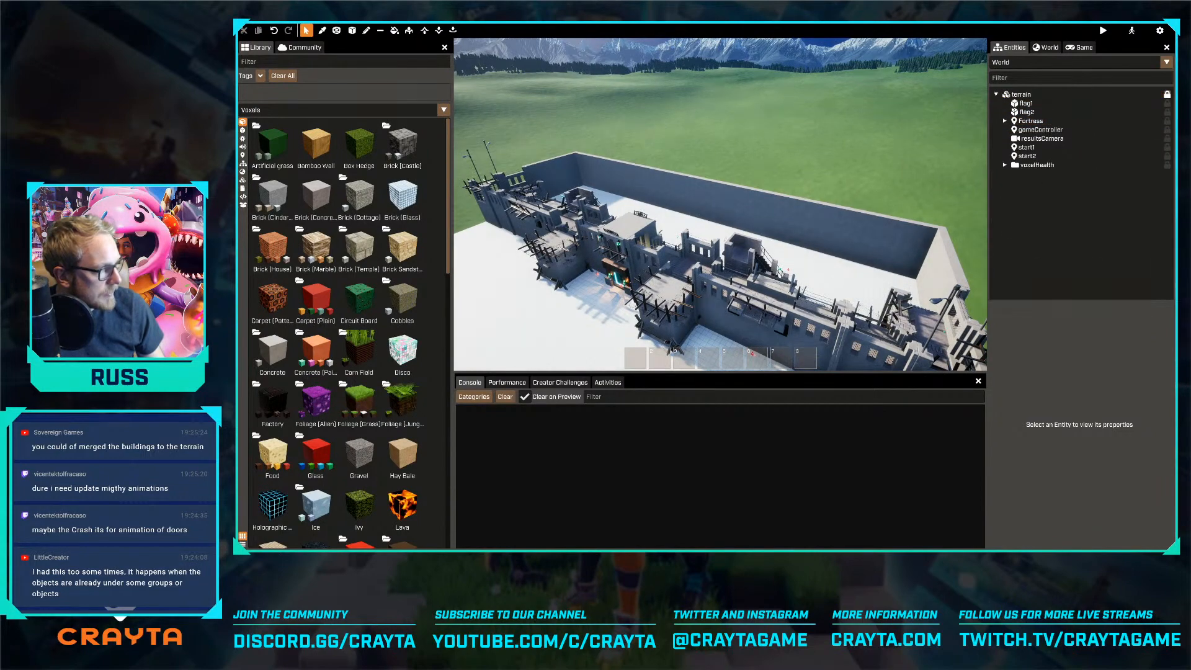
Collapse the Fortress locator in the entity list and duplicate it with all its children
double_click(1030, 121)
right_click_drag(720, 203, 741, 202)
key("s")
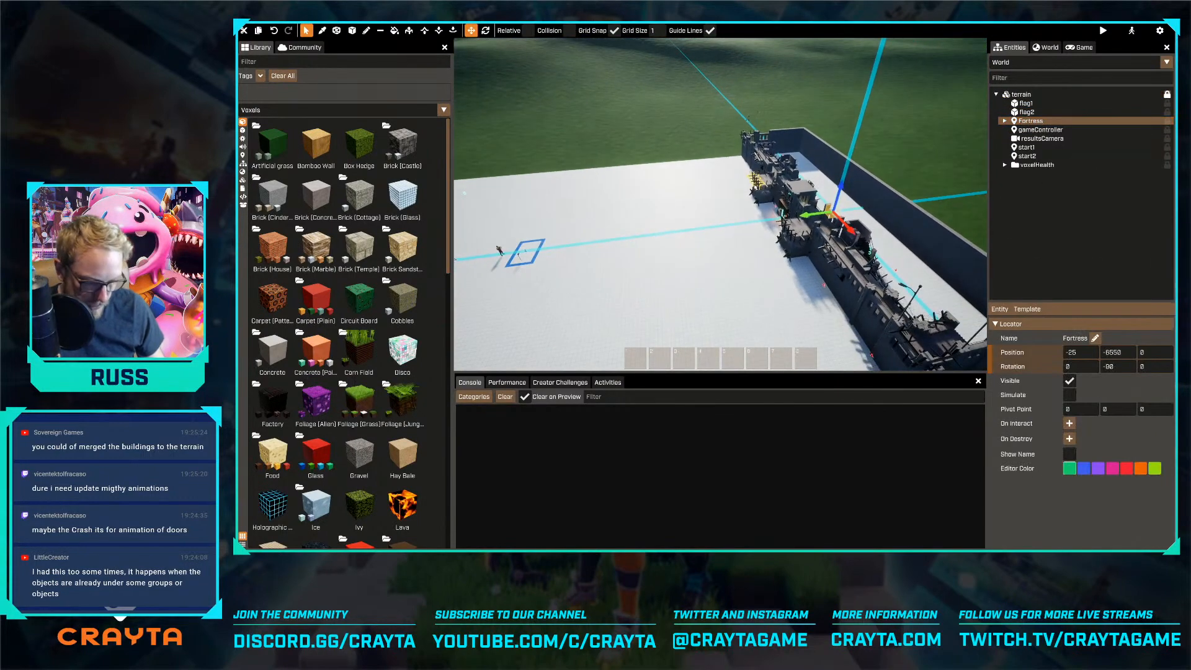
key("ctrl+d")
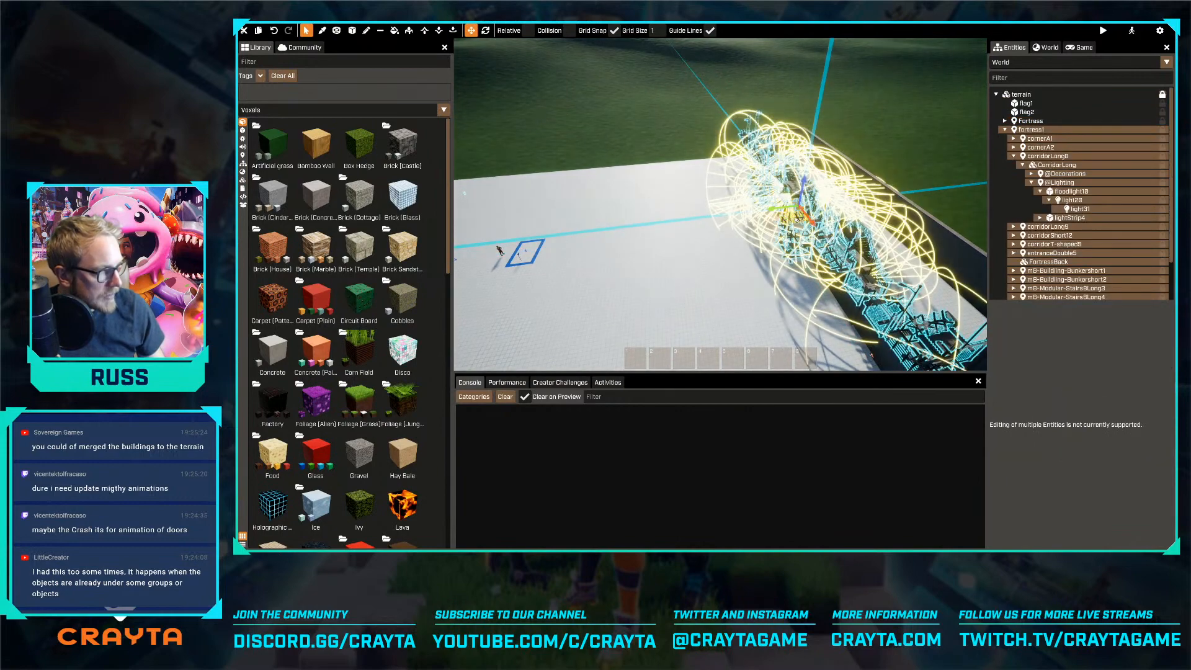
Move the fortress copy across the field to the opposite end of the terrain and rotate it to 90 degrees
left_click_drag(809, 218, 522, 262)
key("a")
key("r")
right_click_drag(522, 262, 471, 263)
left_click_drag(687, 187, 626, 166)
key("r")
key("w")
right_click_drag(626, 166, 687, 140)
key("w")
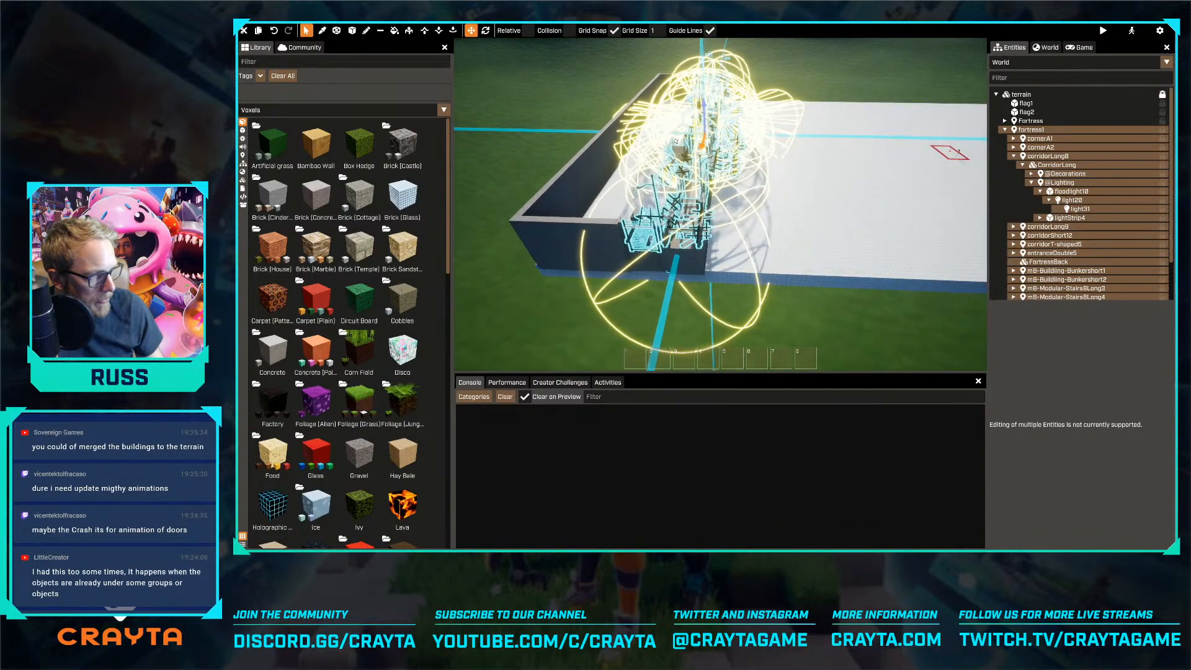
Slide the fortress copy into place along the terrain's far edge, roughly lining up its back wall
key("shift+a")
key("shift+a")
right_click_drag(623, 150, 782, 150)
left_click_drag(618, 165, 574, 181)
key("shift+d")
right_click_drag(669, 154, 607, 158)
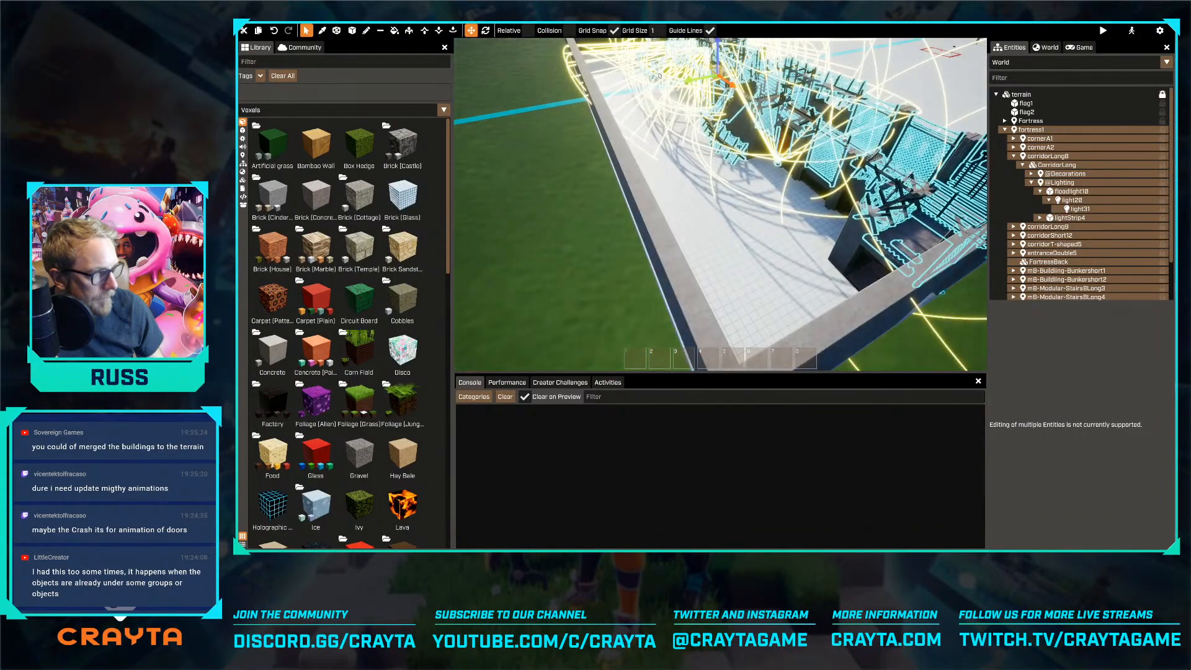
left_click_drag(693, 80, 687, 82)
right_click_drag(687, 81, 693, 31)
key("w")
right_click_drag(720, 204, 723, 200)
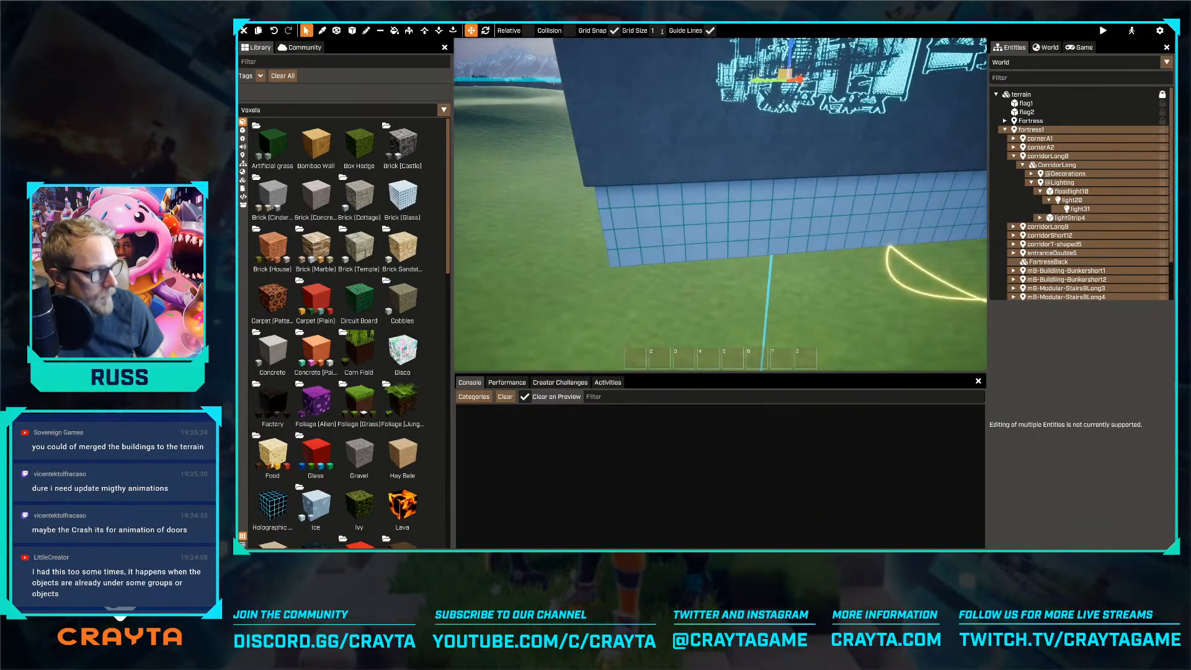
left_click_drag(765, 80, 760, 80)
key("d")
right_click_drag(760, 81, 719, 82)
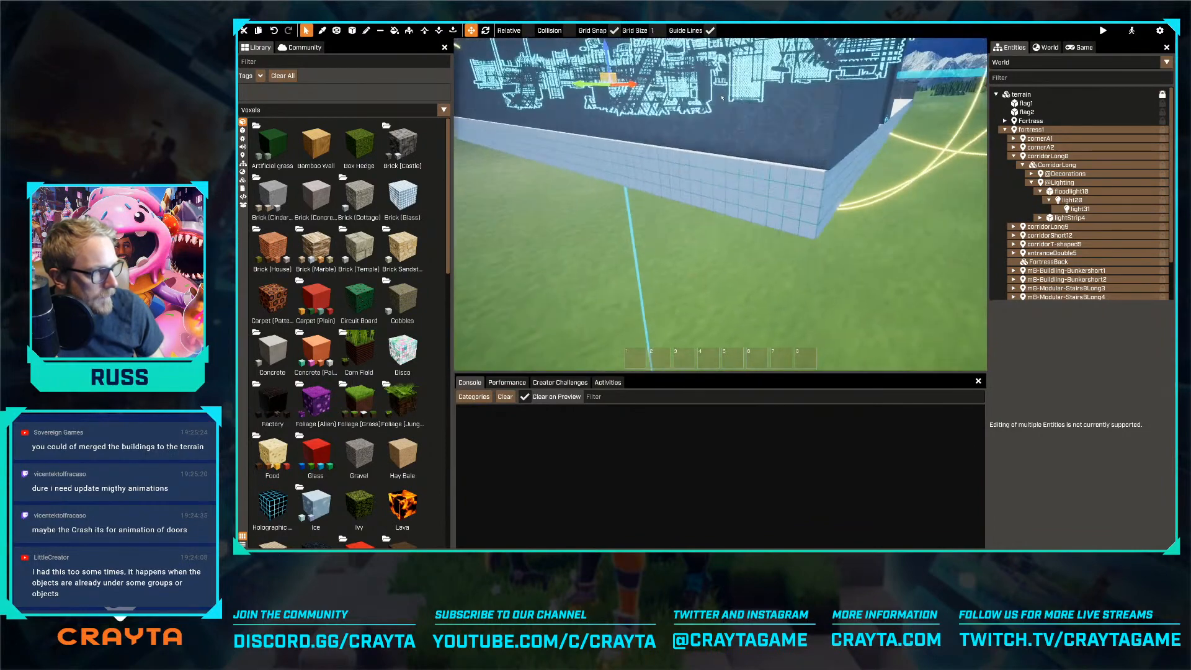
Set the fortress1 locator's position to X 0 and Y 6550 so its back wall lines up with the terrain edge
left_click(1061, 130)
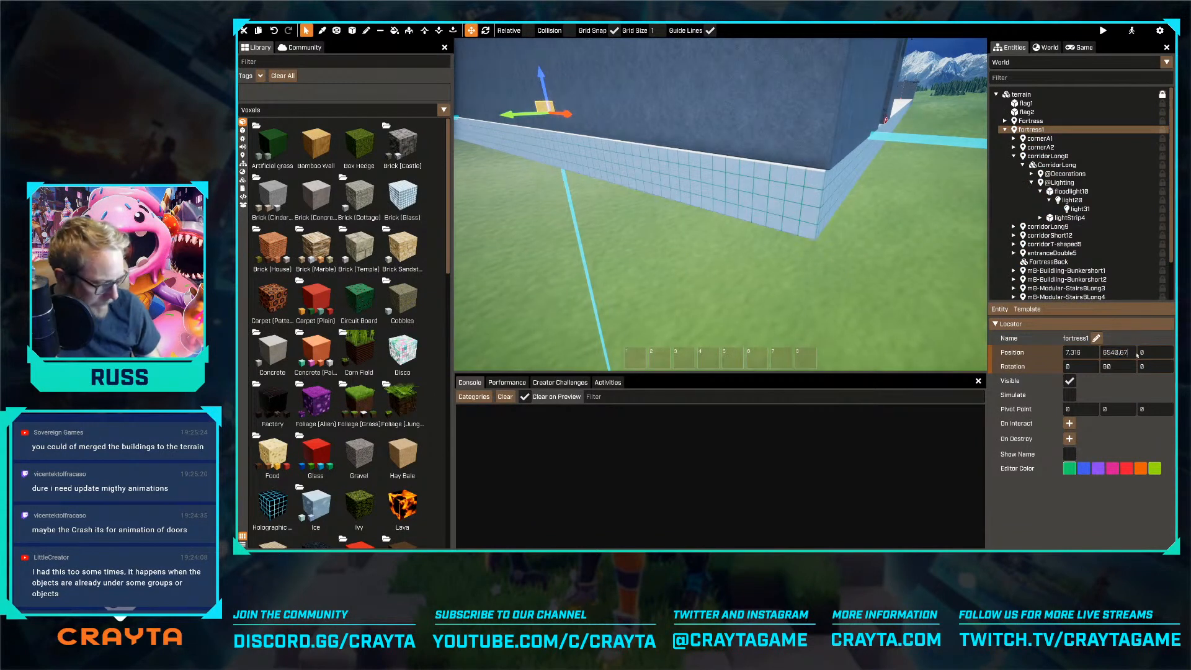
left_click(1087, 356)
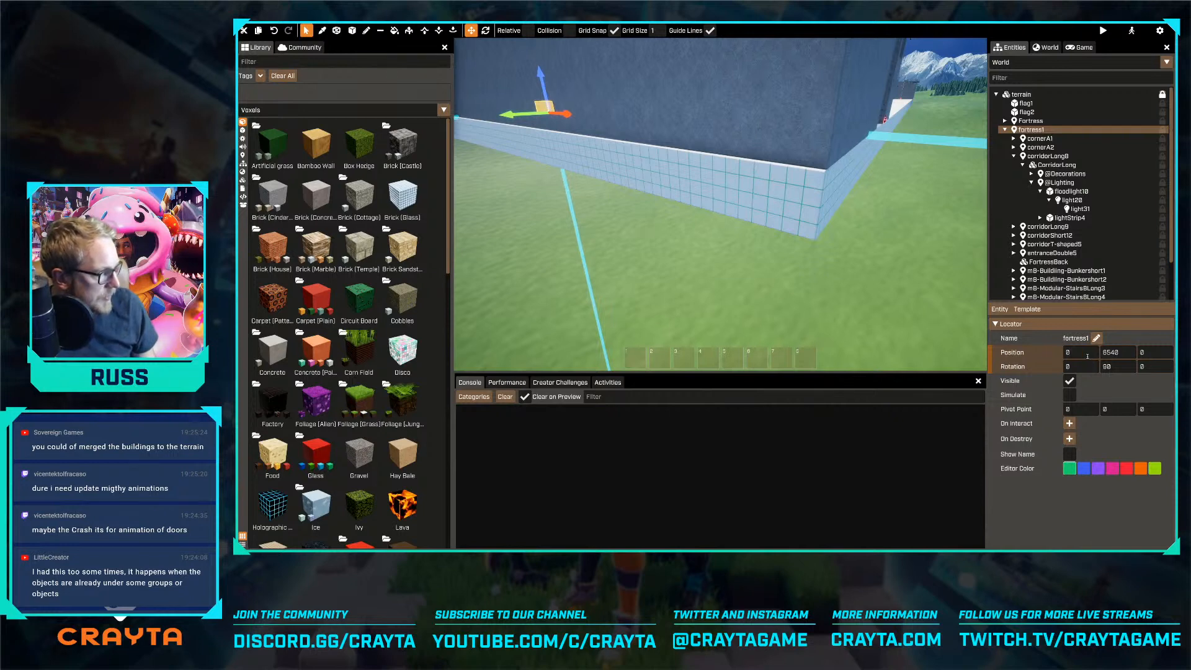
left_click(868, 254)
key("d")
key("w")
right_click_drag(867, 254, 766, 225)
left_click(767, 226)
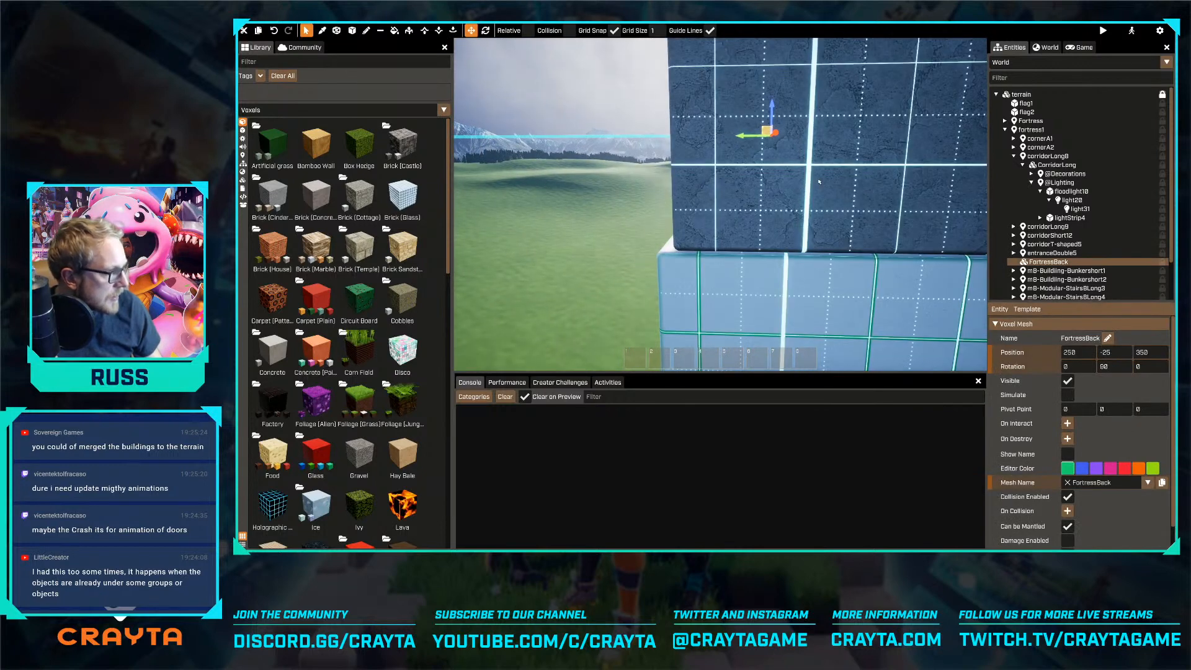
left_click(1036, 129)
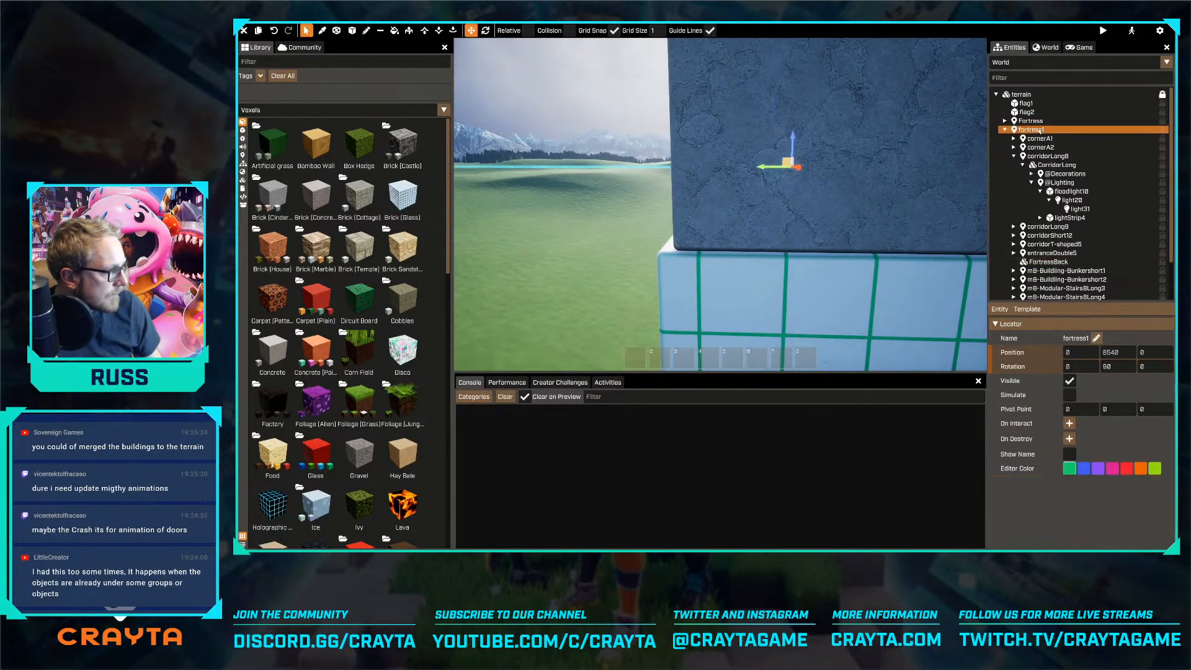
left_click_drag(772, 170, 770, 170)
key("s")
right_click_drag(635, 245, 682, 212)
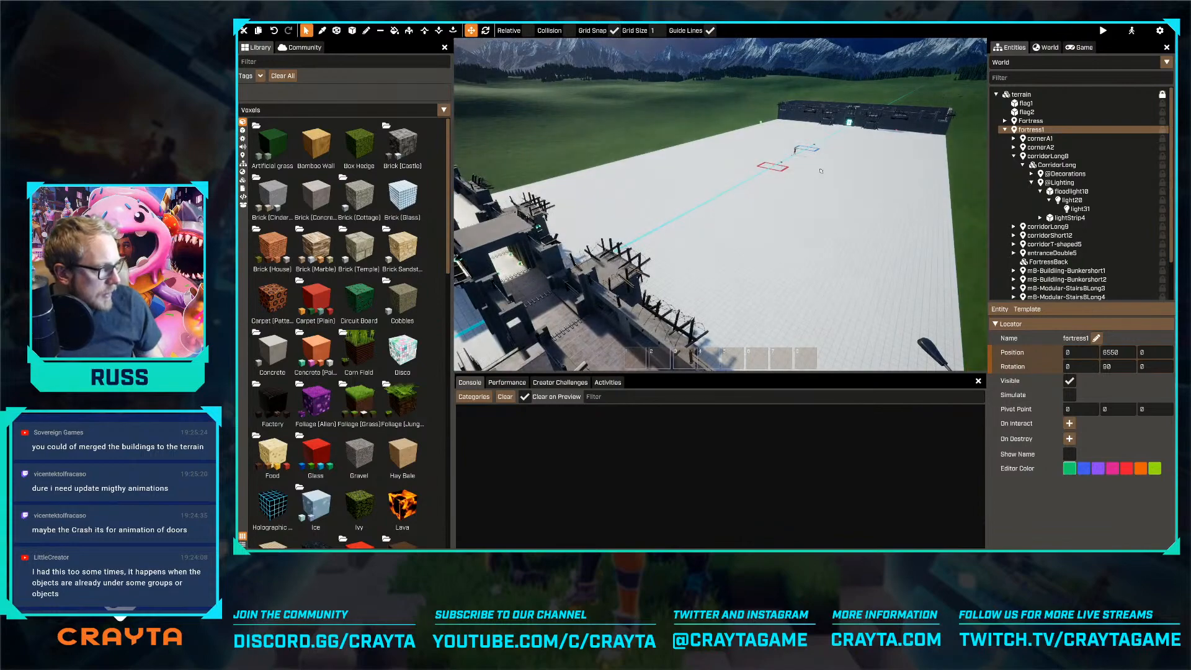
Switch to basic mode and run around the field to examine the distance and layout between the two fortresses
key("Tab")
key("w")
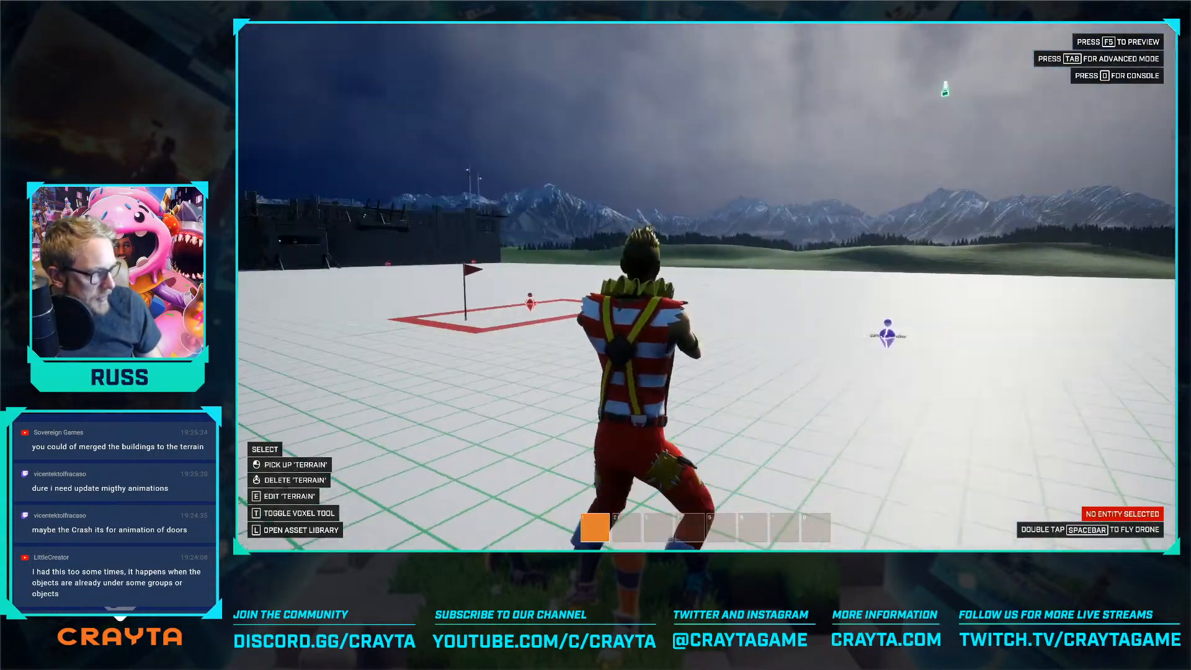
key("a")
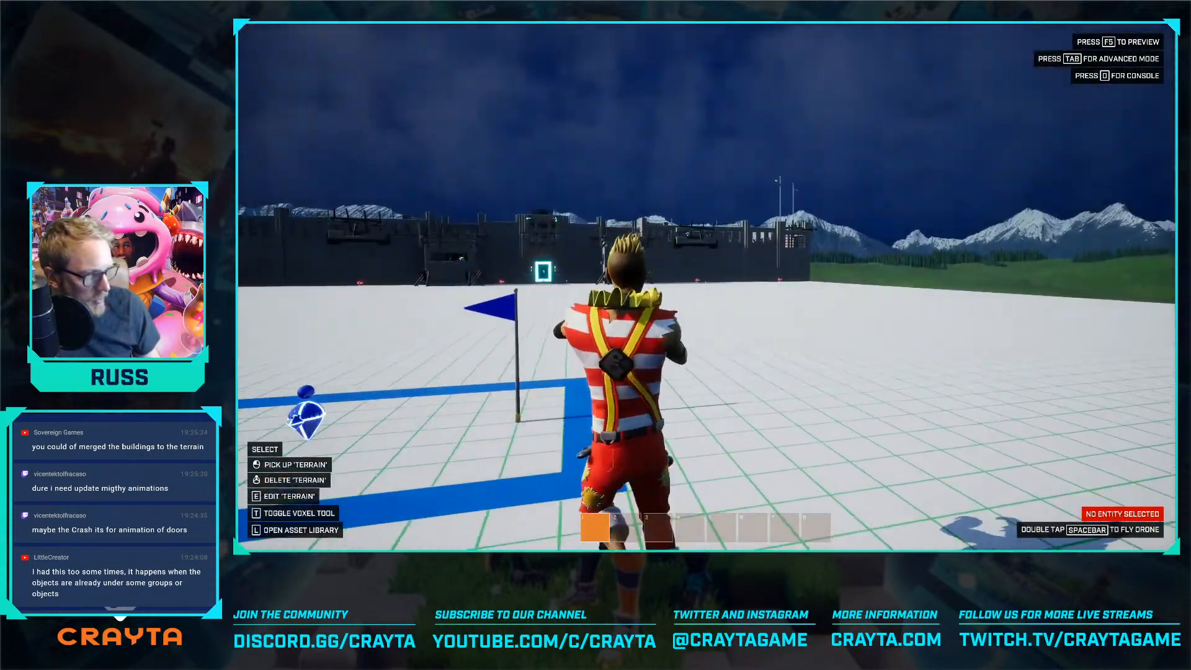
key("d")
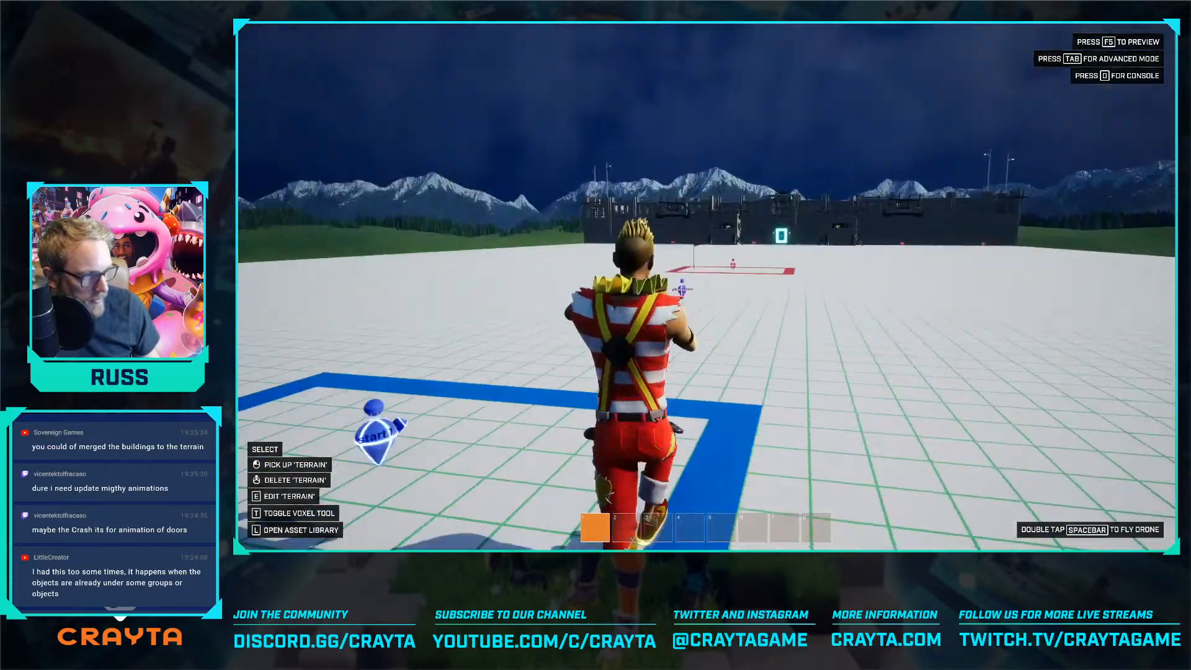
key("w")
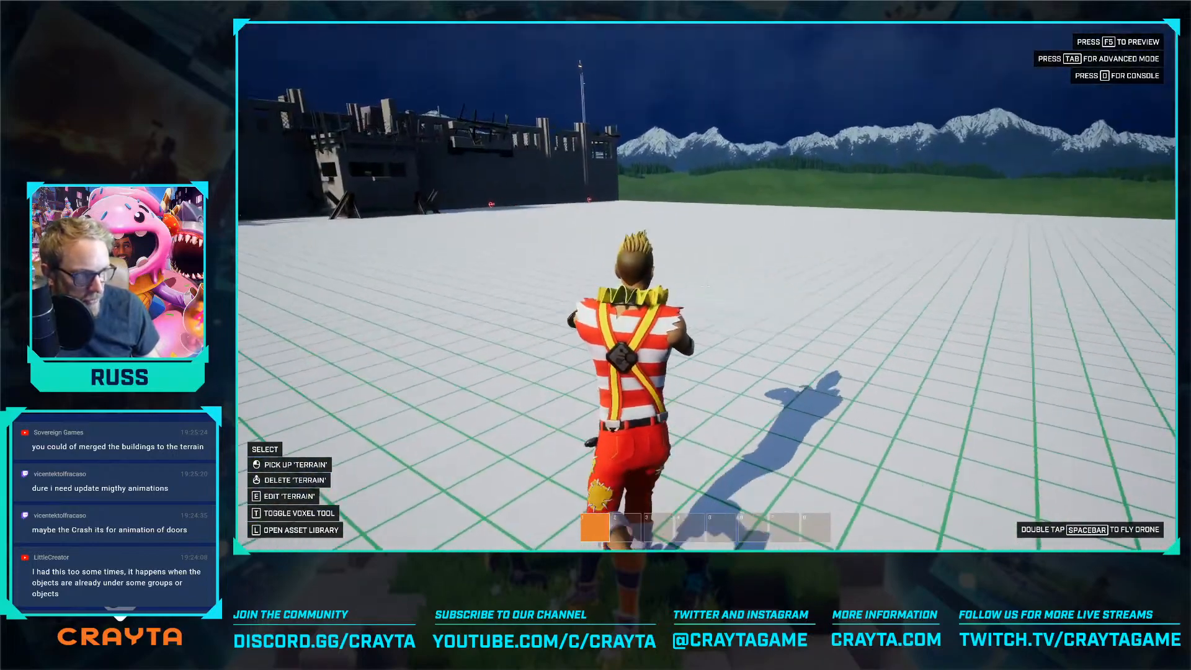
key("s")
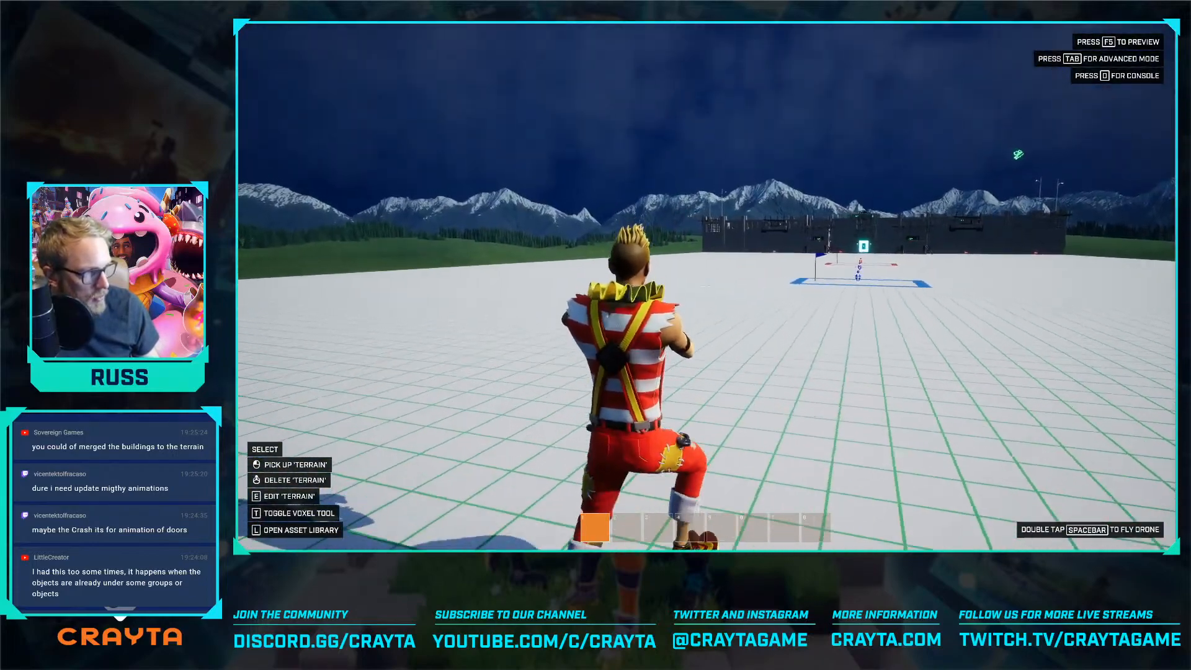
key("w")
key("w")
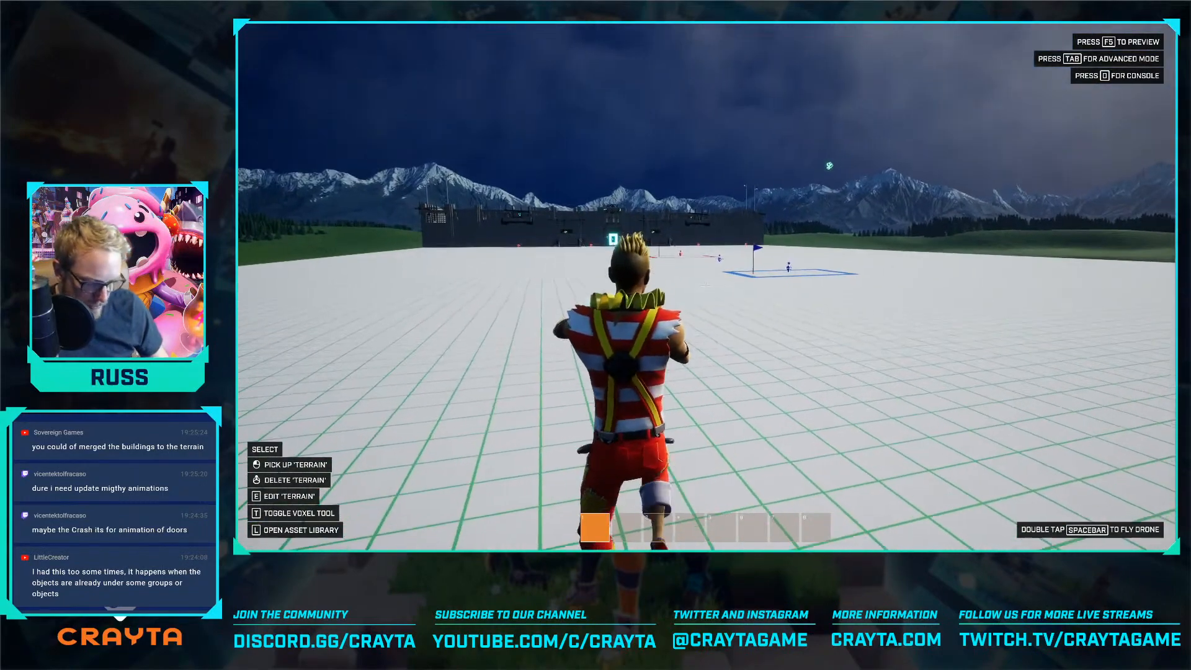
Show the performance summary and examine the frame rate while running across the field between the fortresses
key("o")
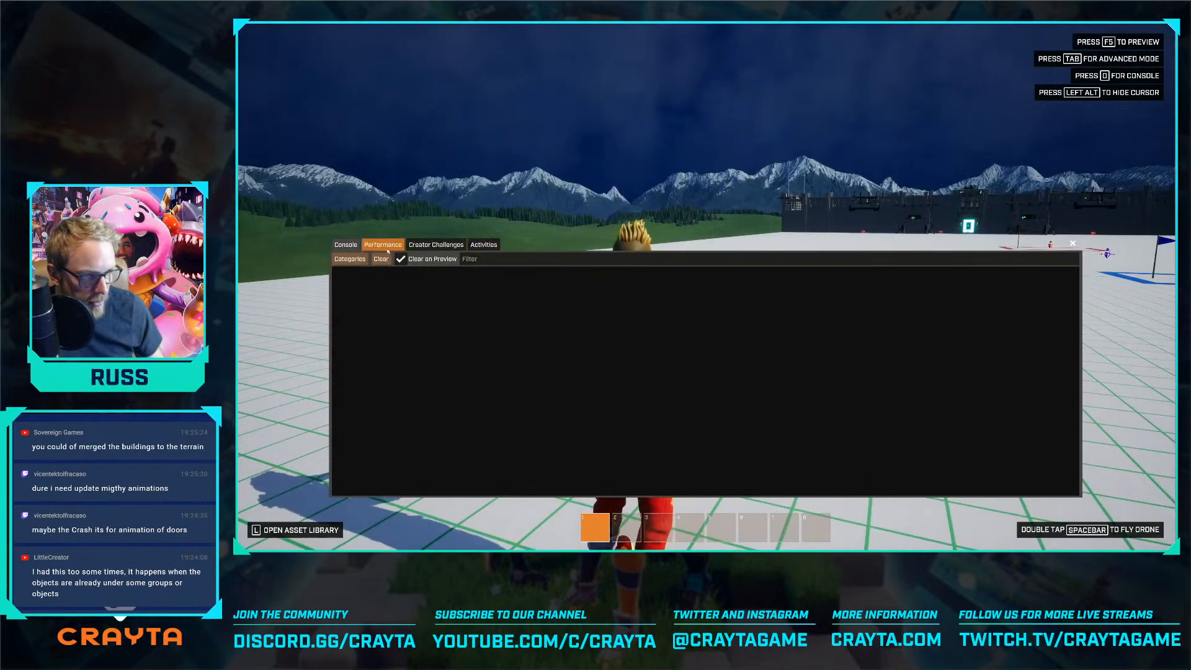
left_click(388, 248)
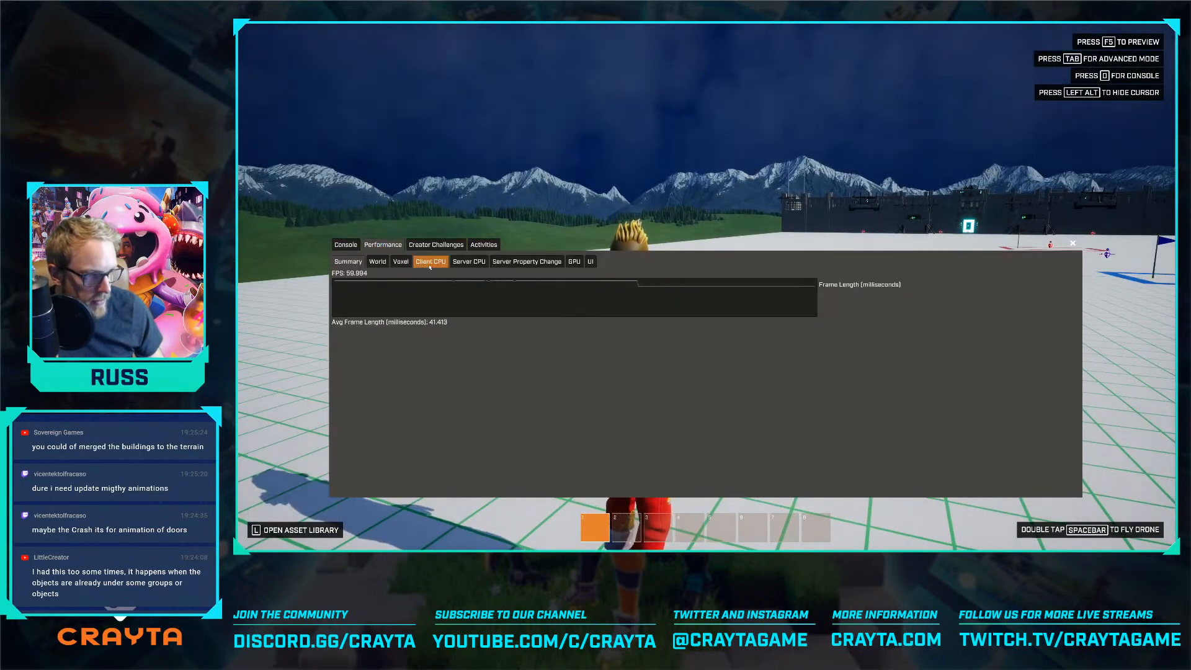
left_click(386, 262)
key("alt")
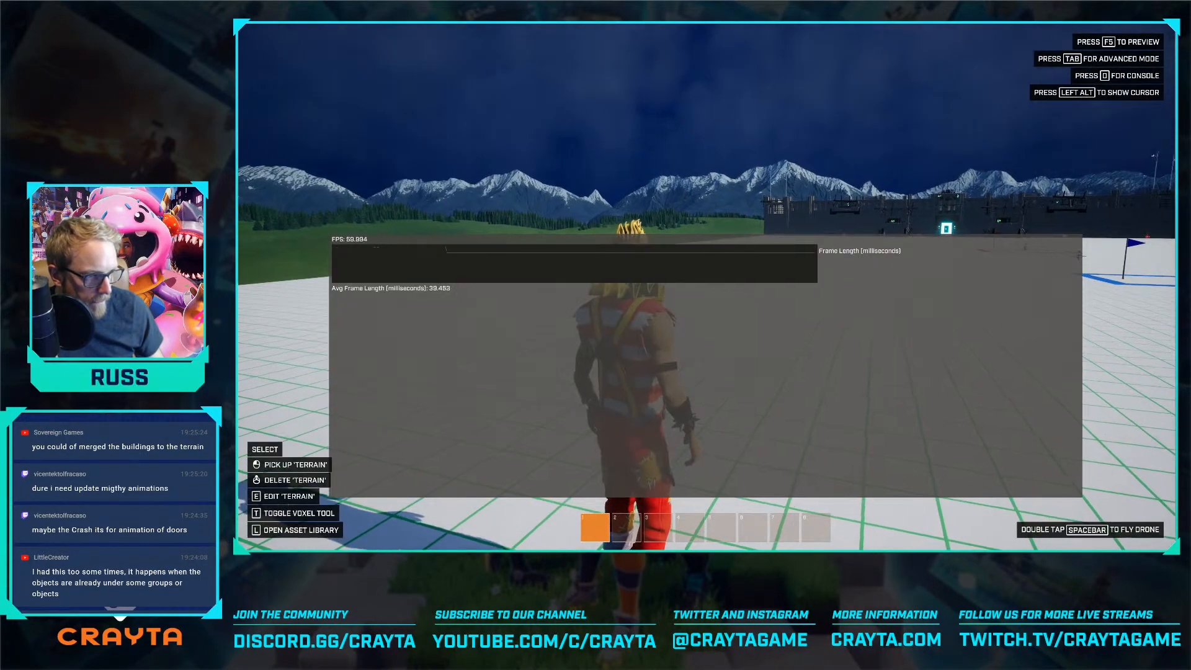
key("w")
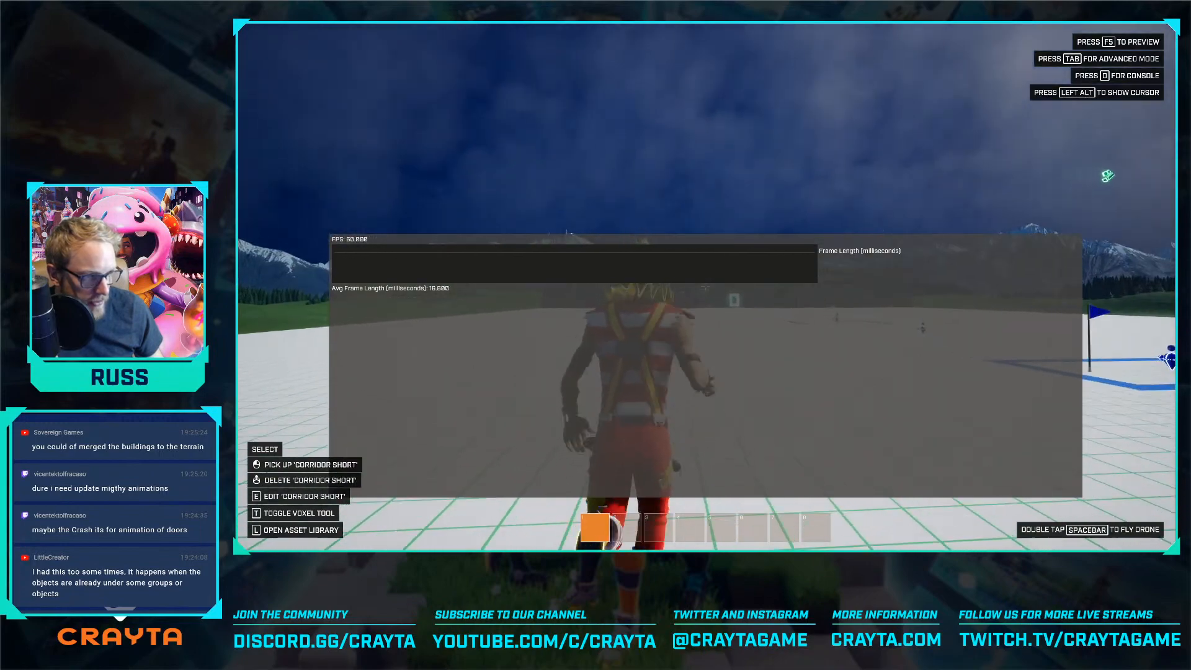
key("w")
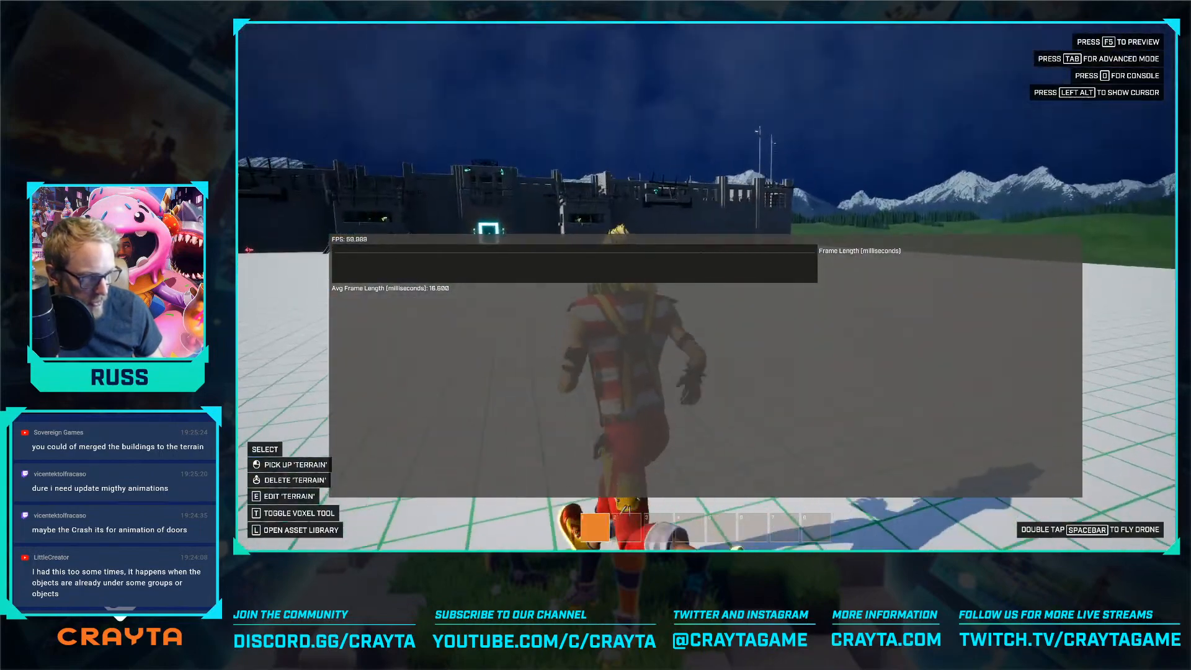
key("w")
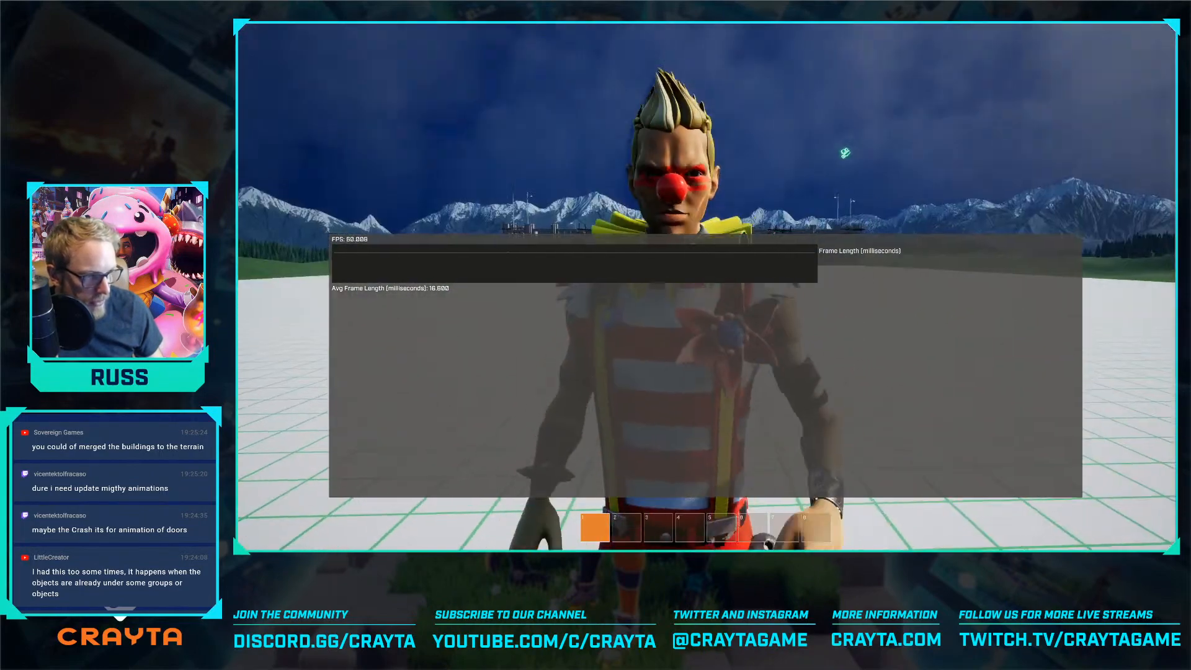
Reopen the performance summary in basic mode and check the frame length while facing different parts of the map
key("space")
key("space")
key("Tab")
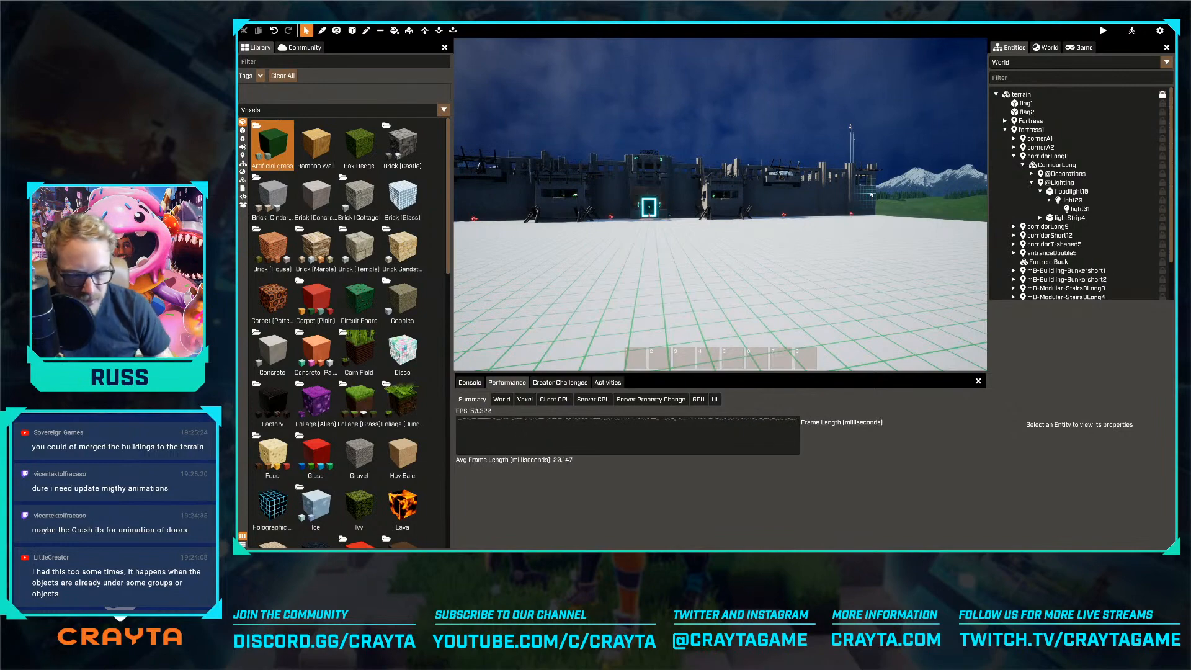
key("Tab")
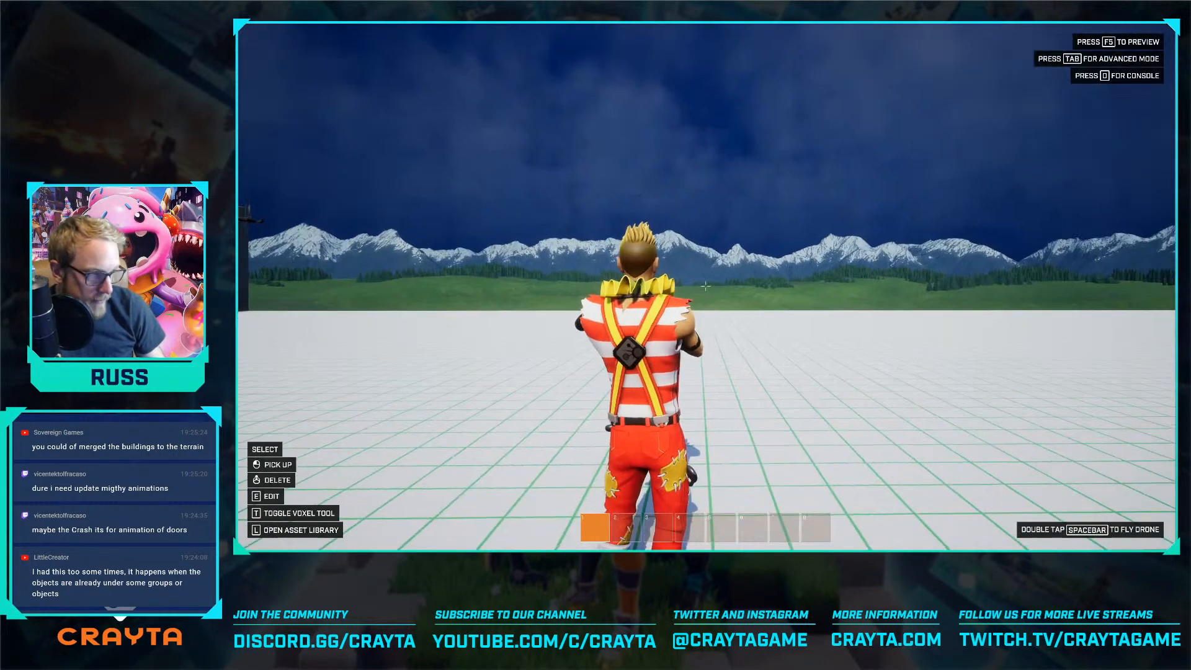
key("p")
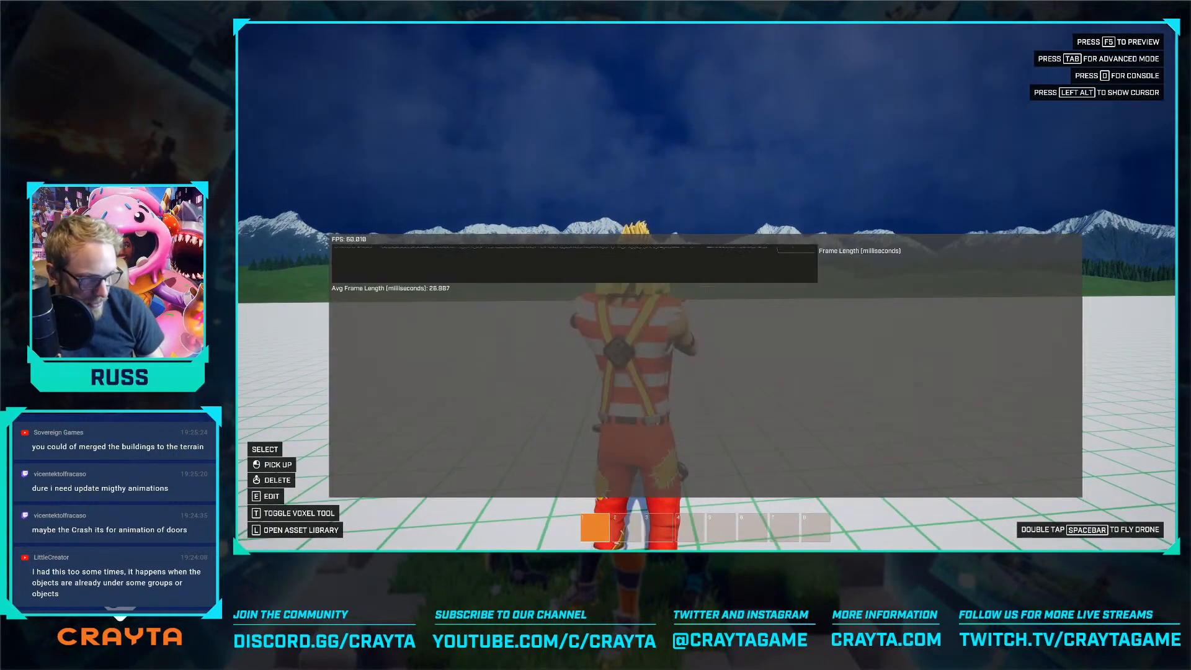
key("w")
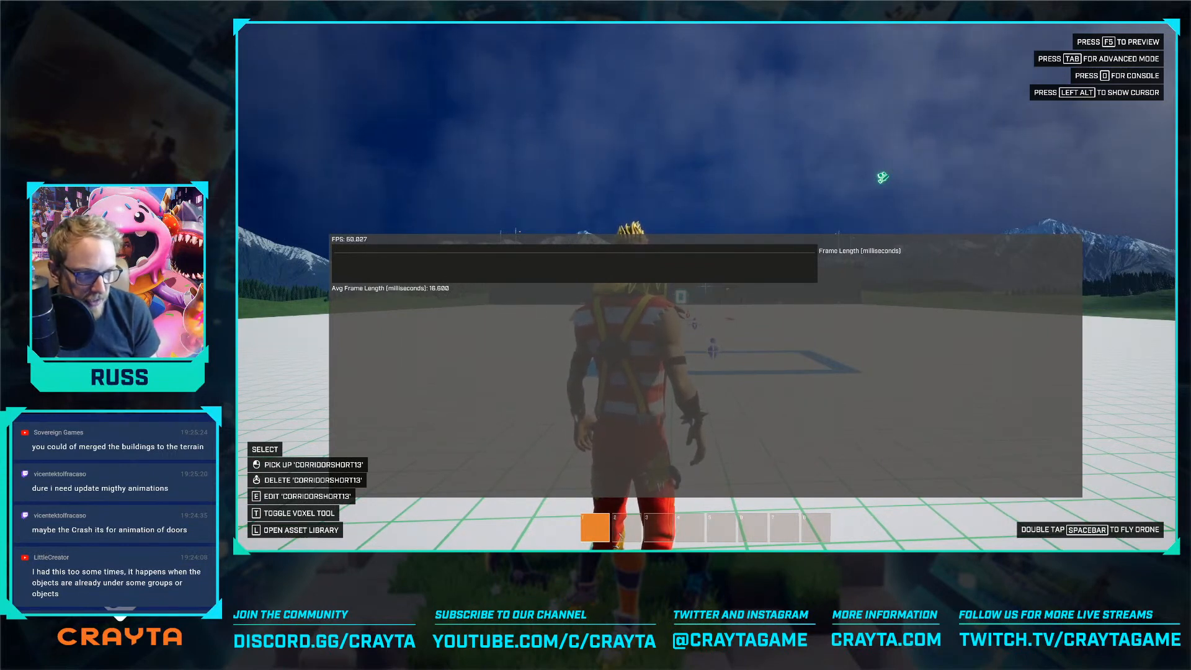
key("w")
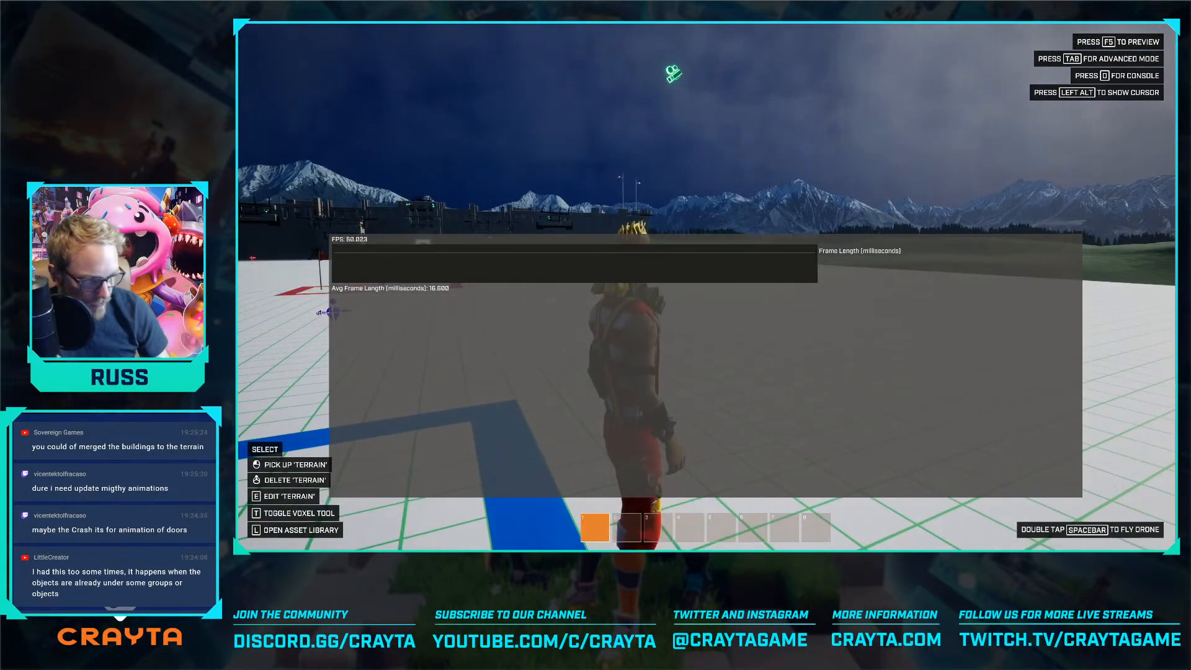
Return to advanced mode and search the community packages for "building"
key("Tab")
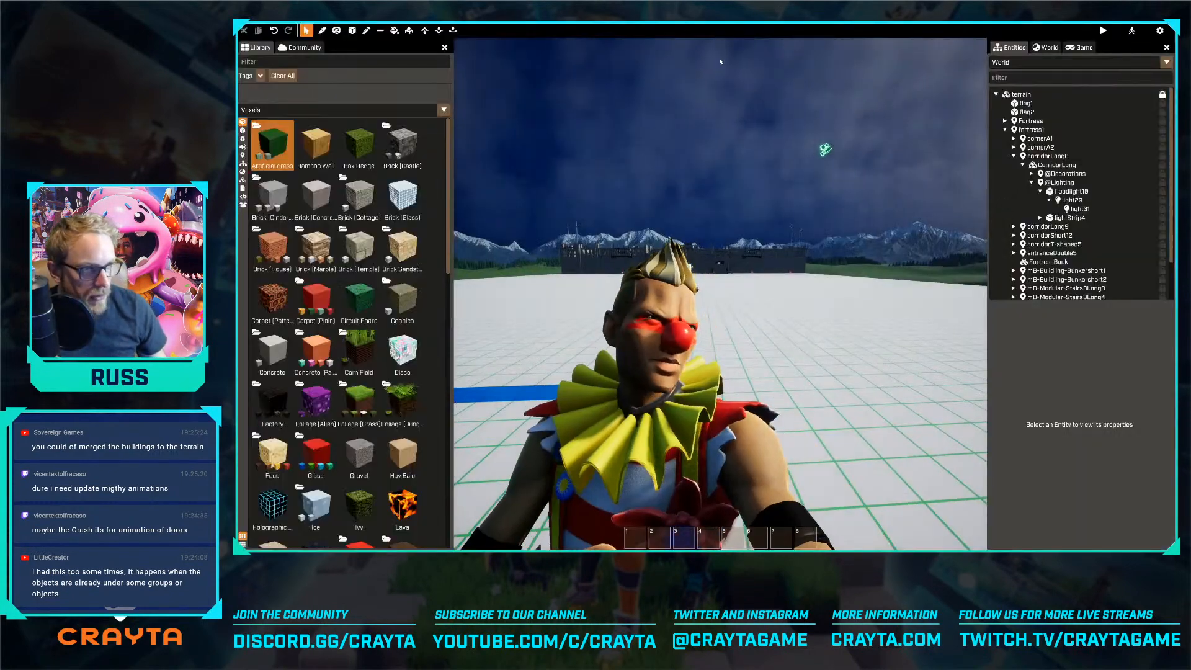
left_click(300, 47)
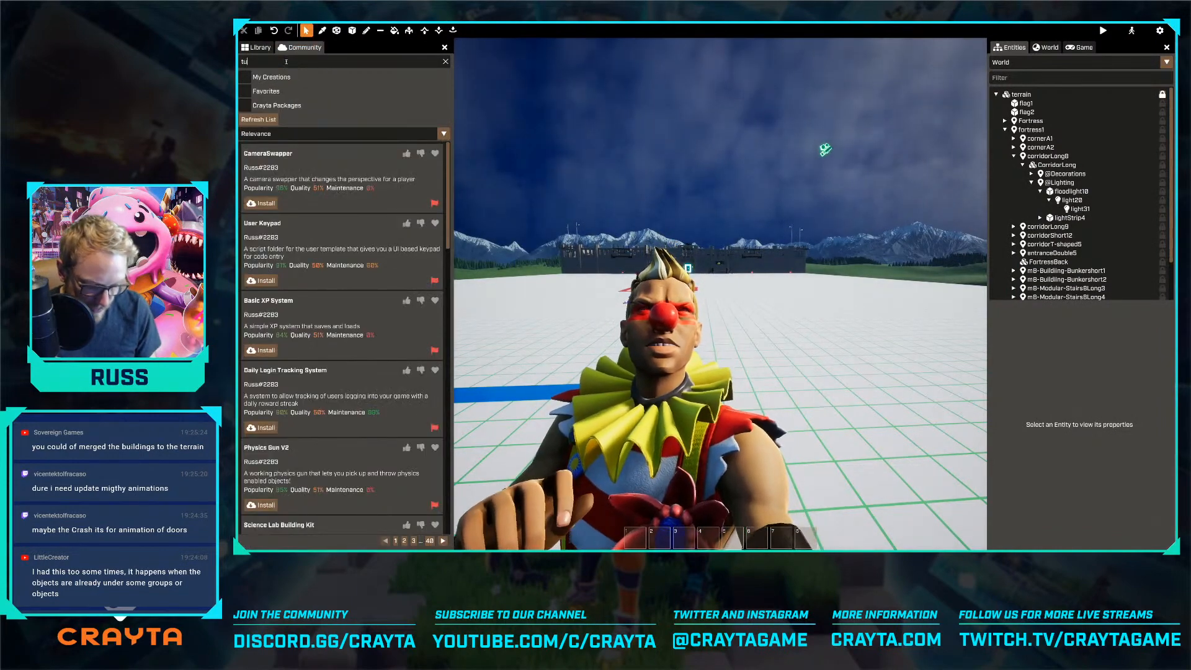
key("Return")
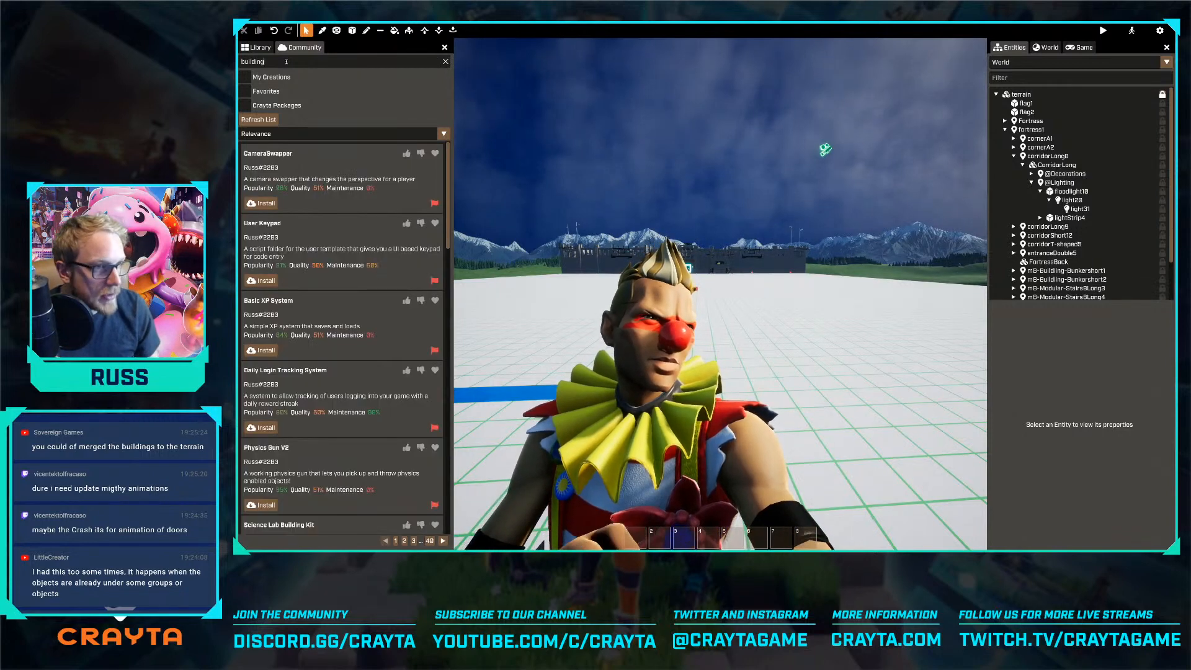
Run the "building" search in the community packages and install the "Houses and Buildings (I)" package
key("Return")
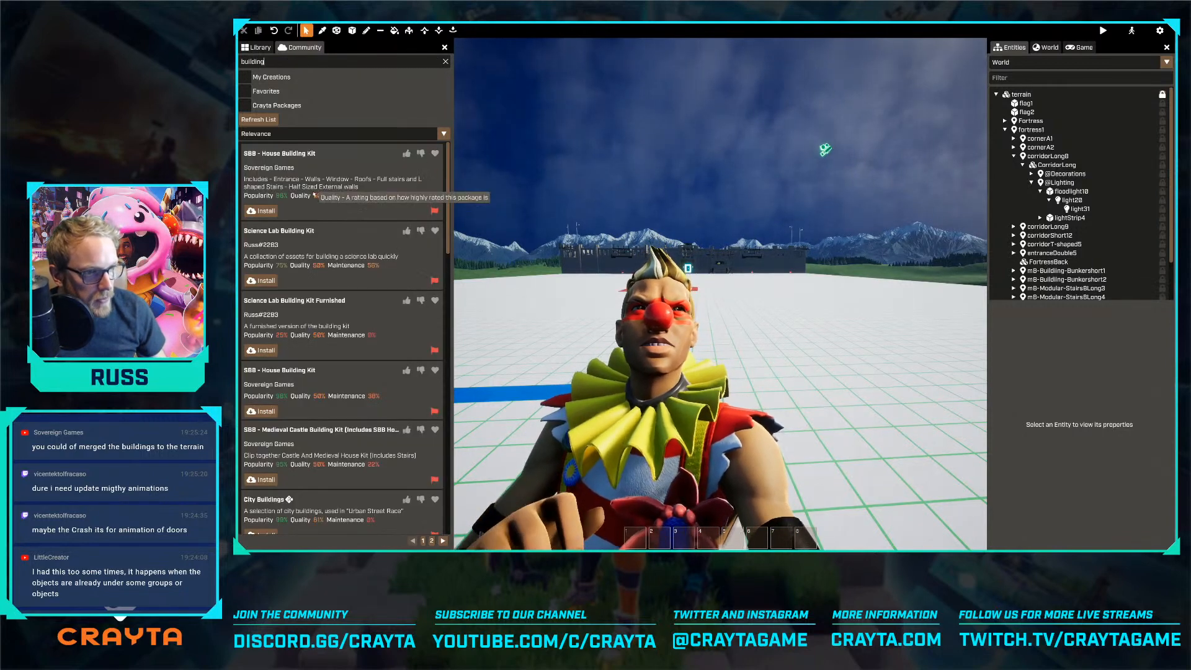
scroll(323, 257, "down", 3)
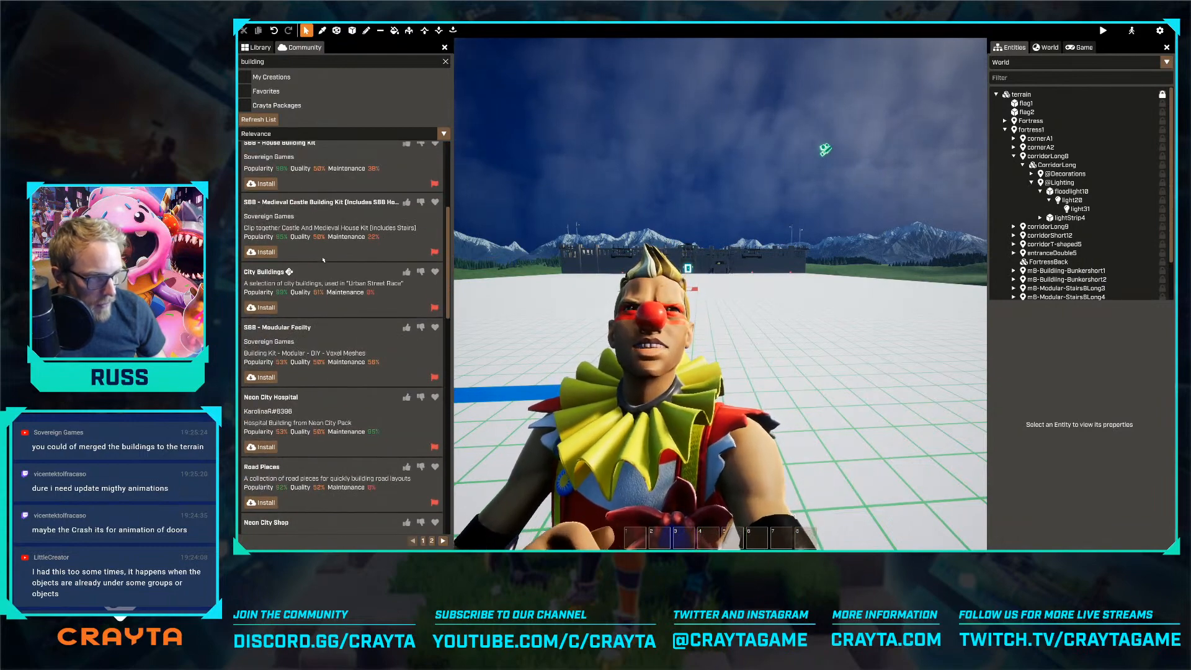
scroll(323, 259, "down", 2)
scroll(322, 262, "down", 4)
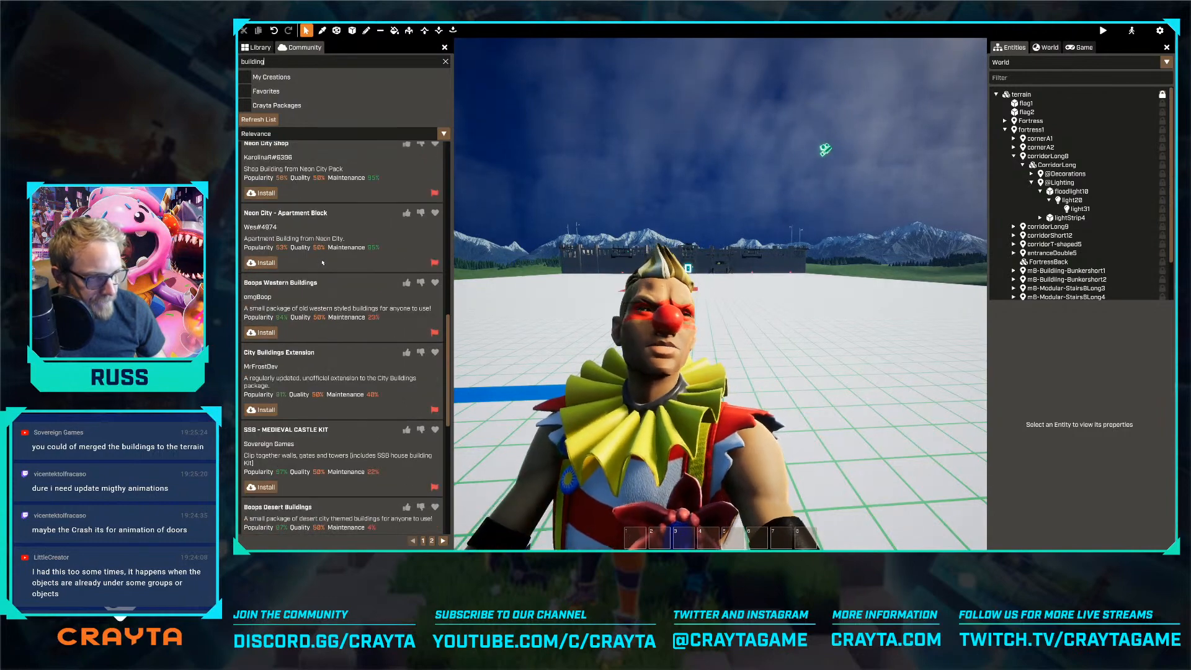
scroll(322, 262, "down", 2)
scroll(322, 263, "down", 4)
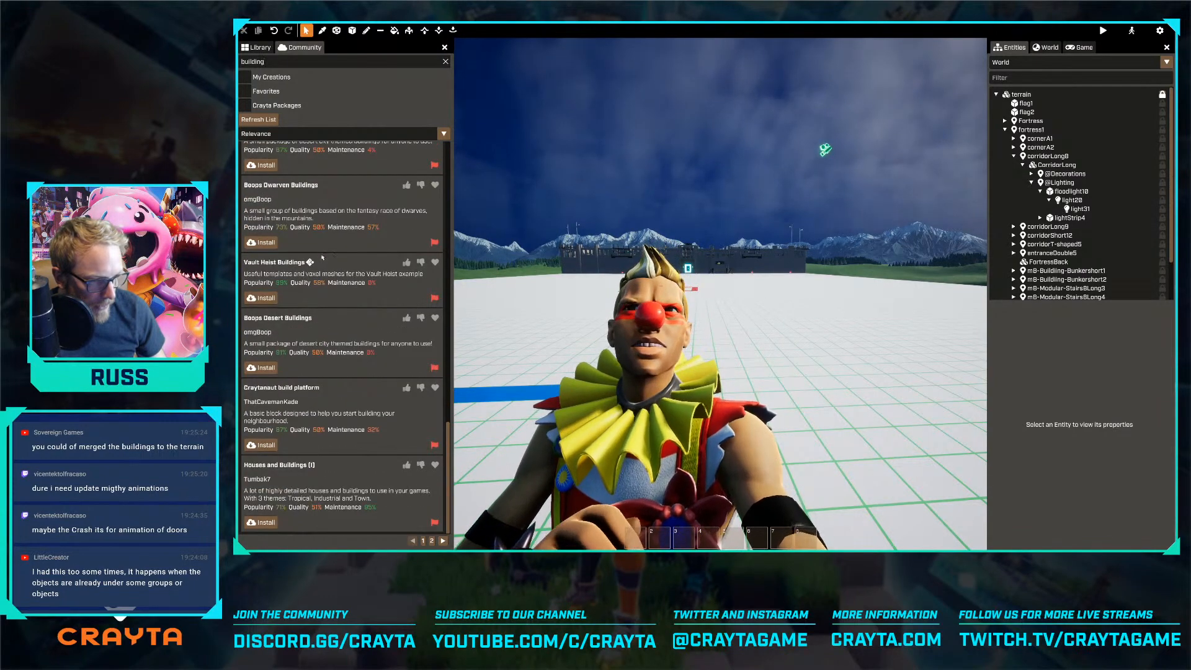
left_click(266, 523)
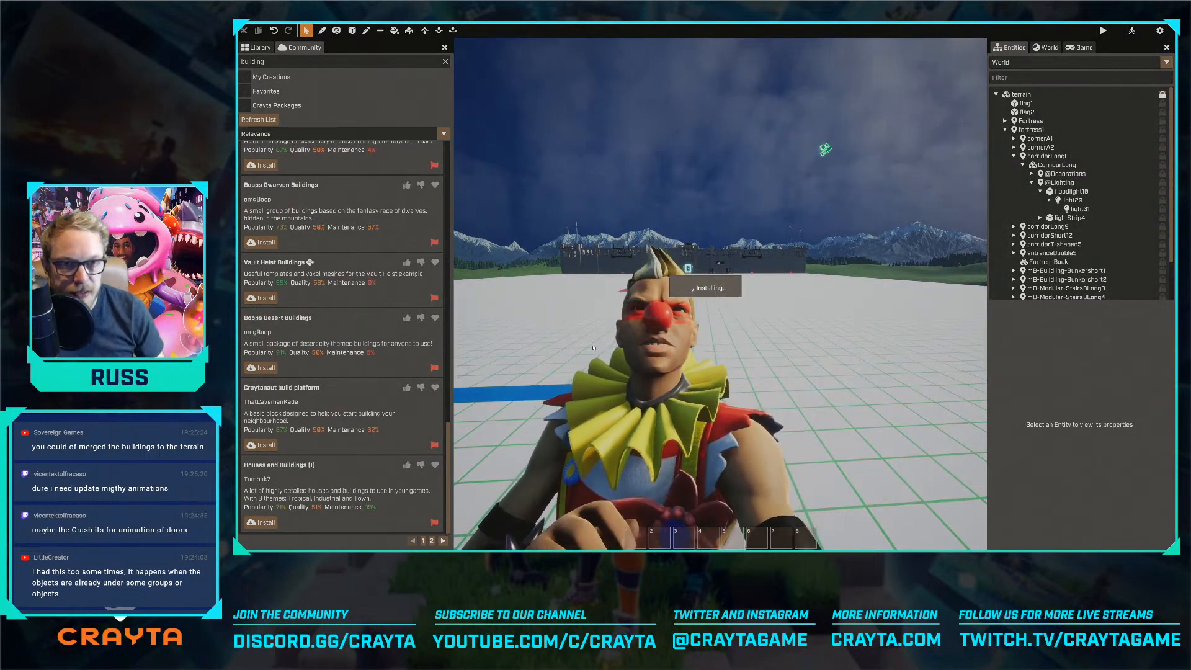
Switch to the Crayta forum in the browser and open the "Houses and Buildings (I) - Build-A-Base Jam" topic
key("alt+Tab")
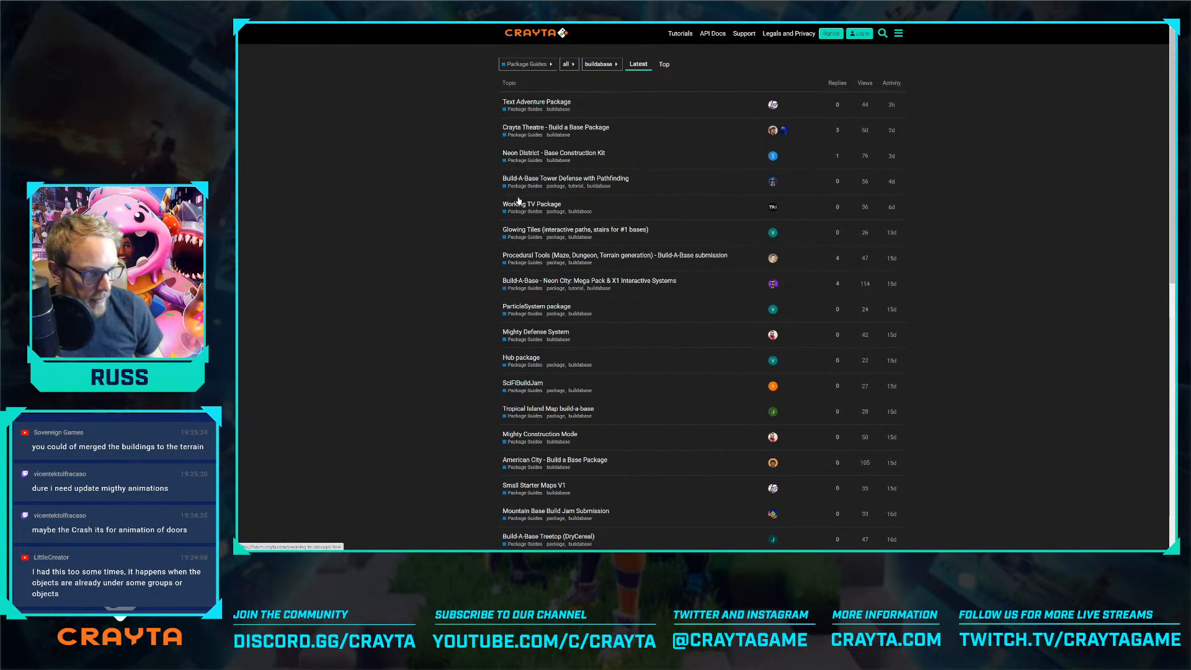
scroll(518, 198, "down", 1)
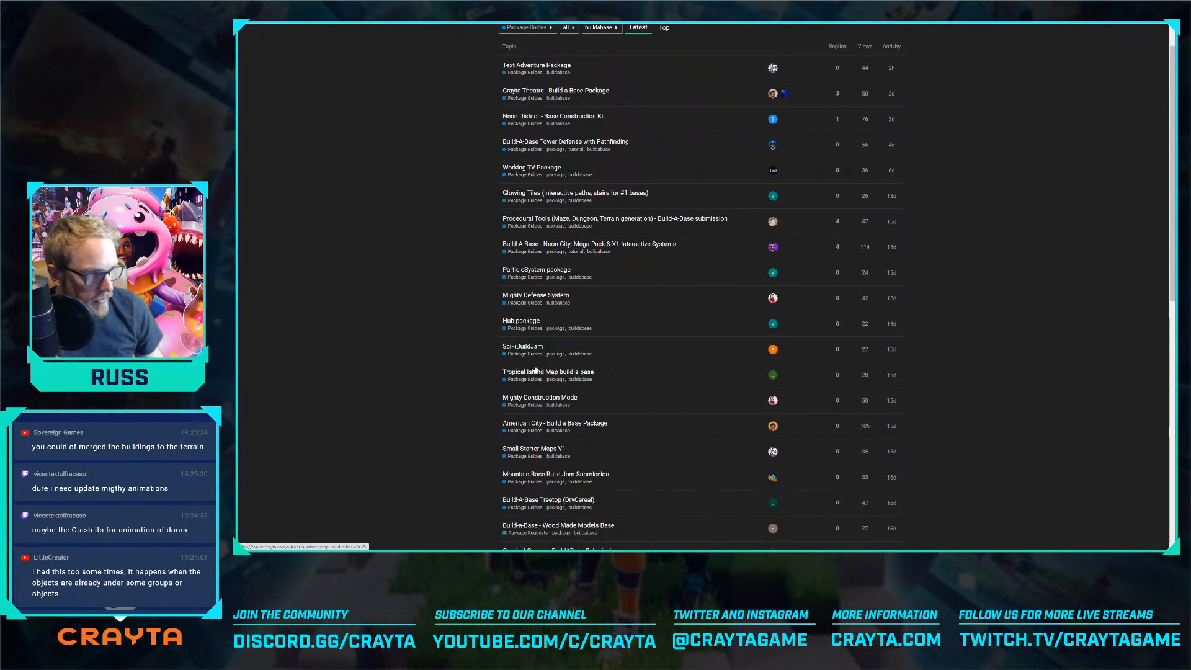
scroll(558, 137, "down", 4)
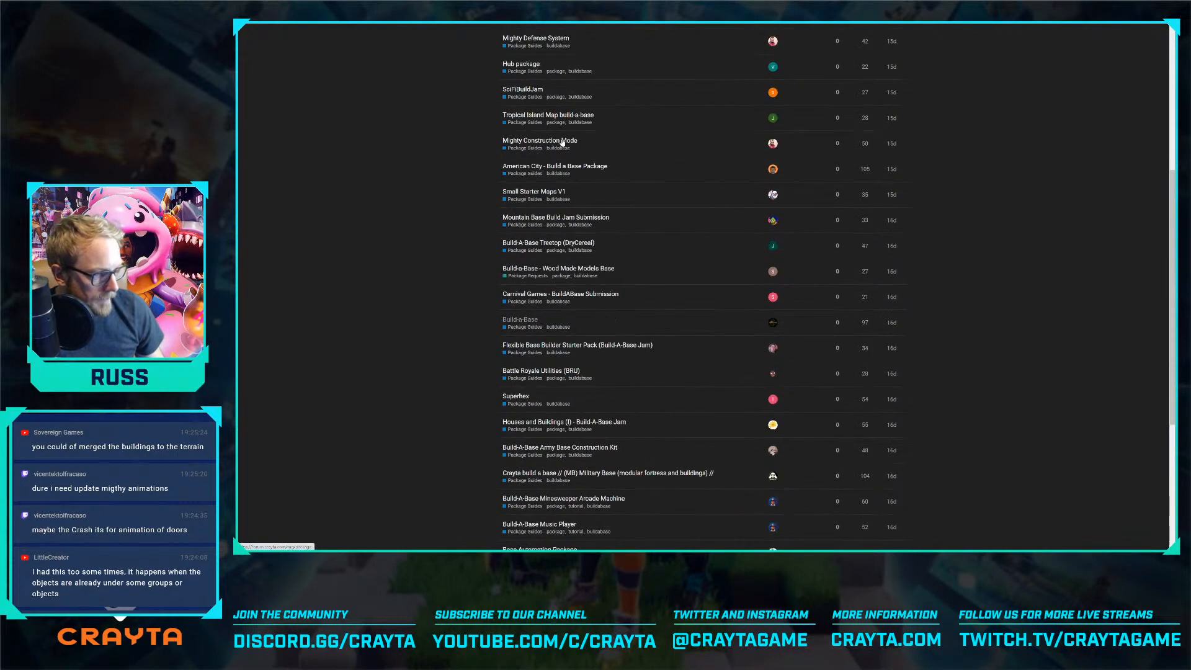
left_click(532, 424)
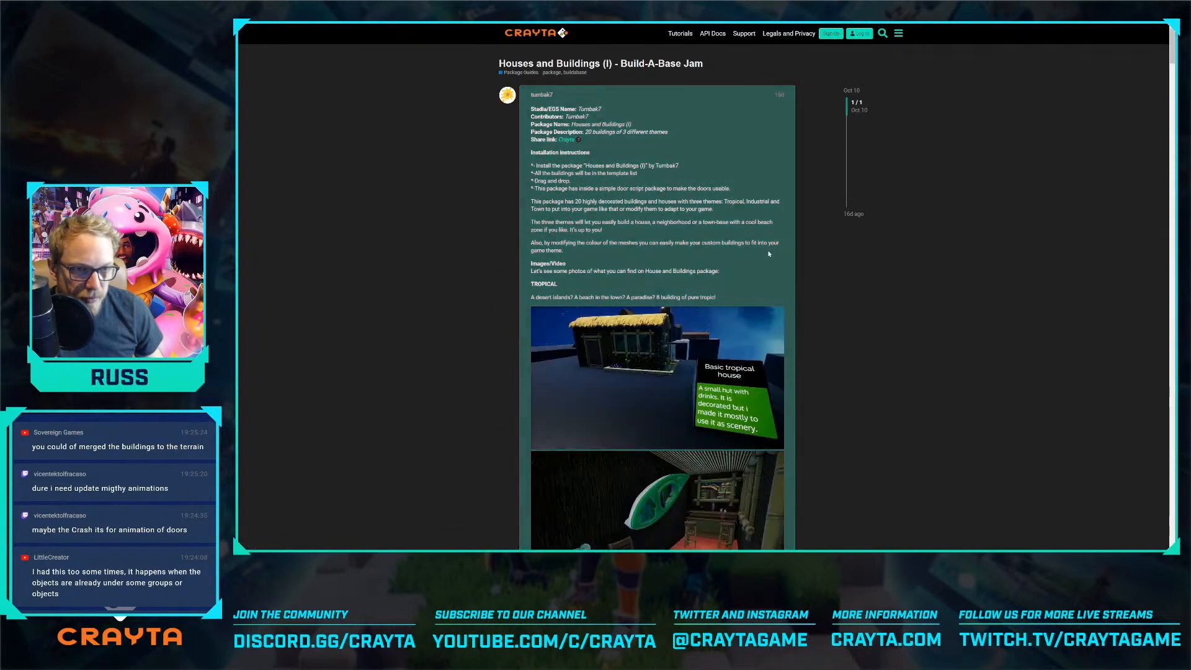
Look through the topic's pictures of tropical and industrial buildings, and return to the buildabase topic list
scroll(607, 204, "down", 1)
scroll(607, 204, "down", 10)
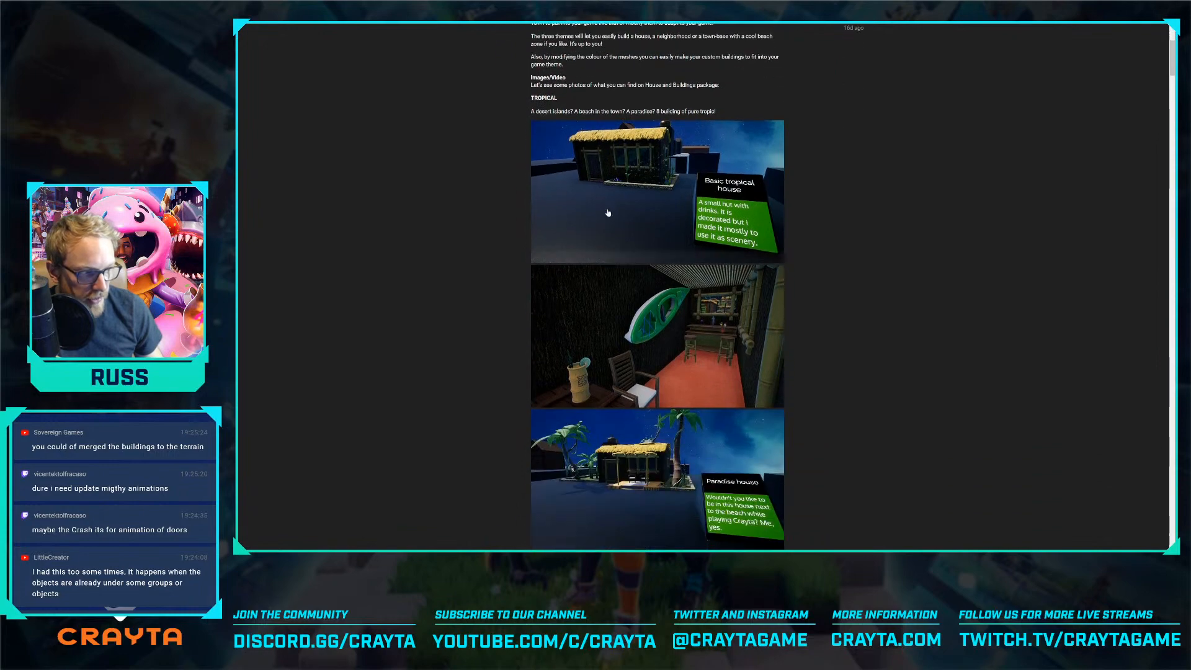
scroll(607, 213, "down", 10)
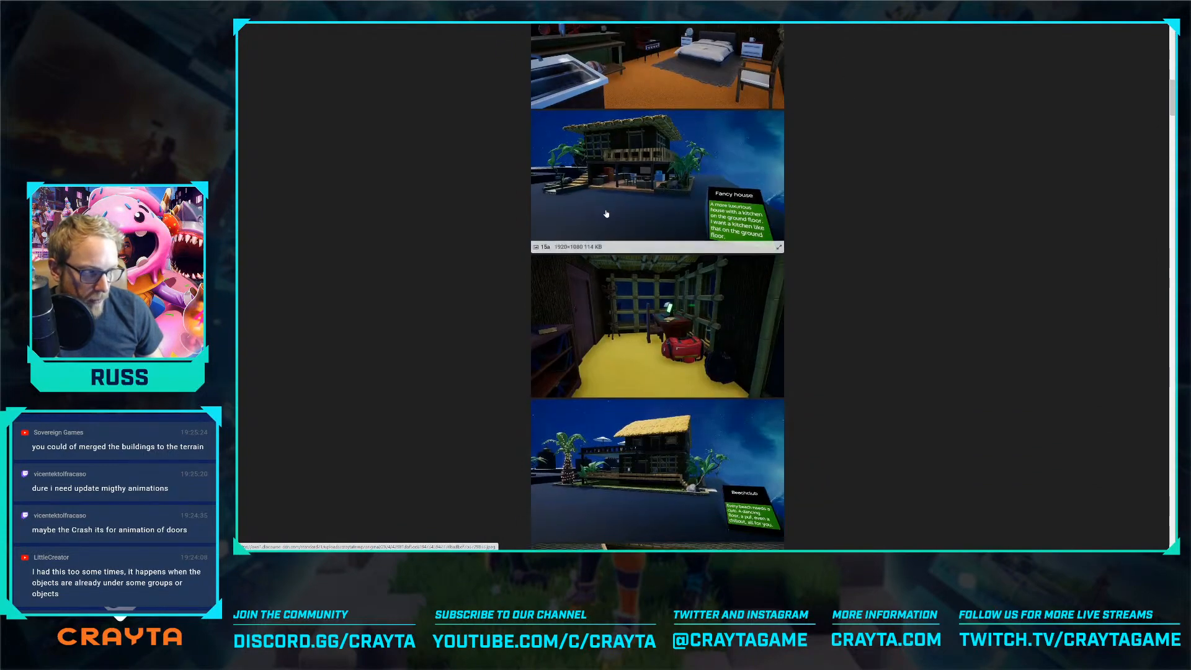
scroll(605, 215, "down", 8)
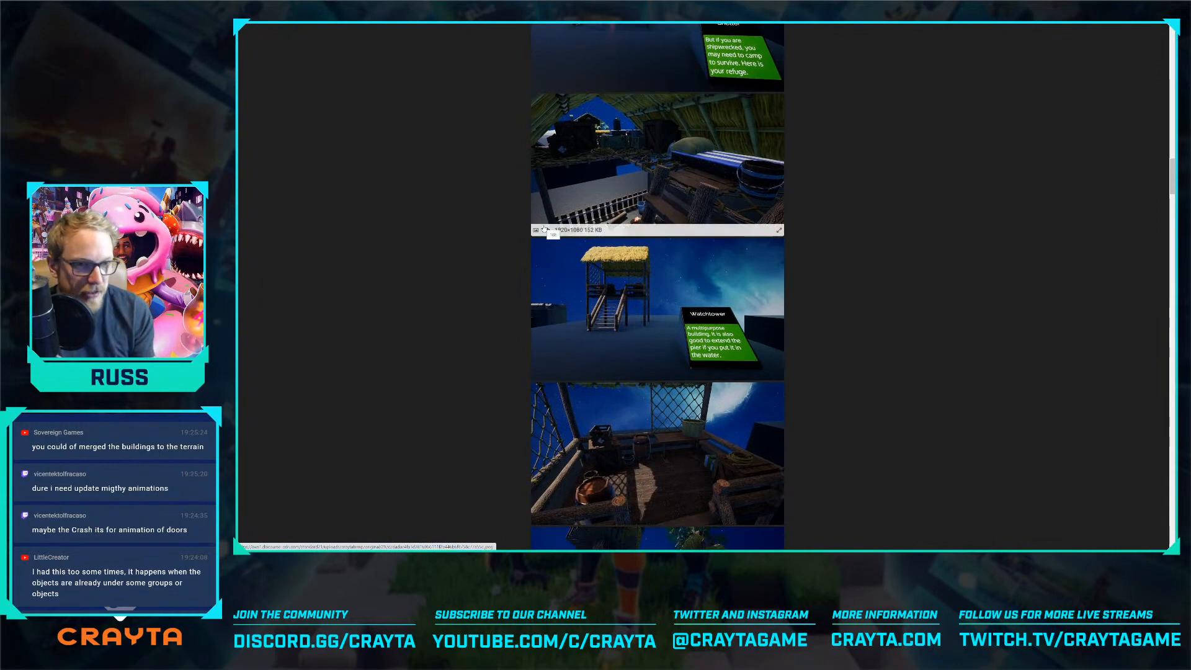
scroll(544, 236, "down", 10)
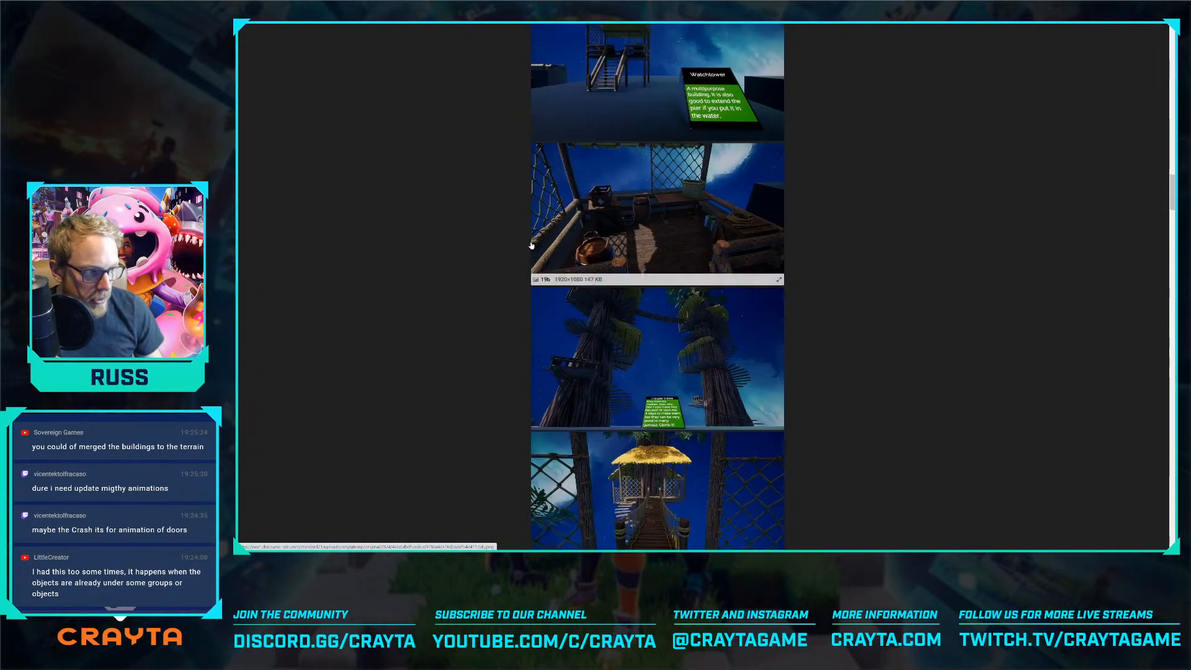
scroll(544, 264, "down", 10)
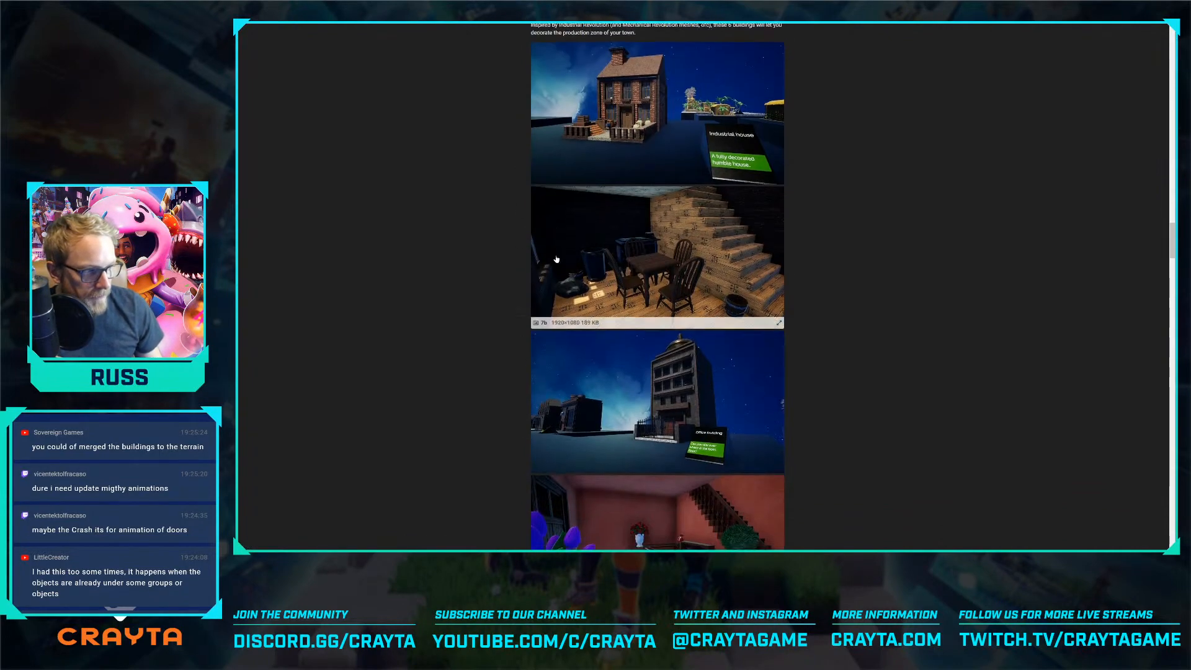
scroll(557, 256, "down", 3)
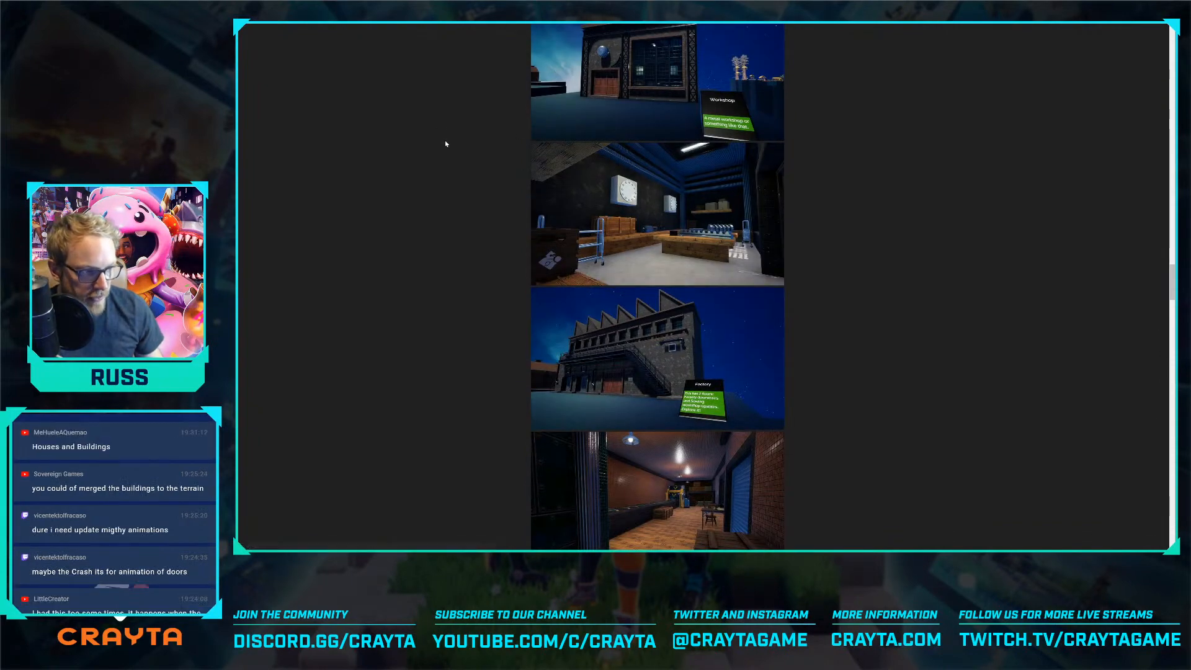
scroll(447, 149, "up", 4)
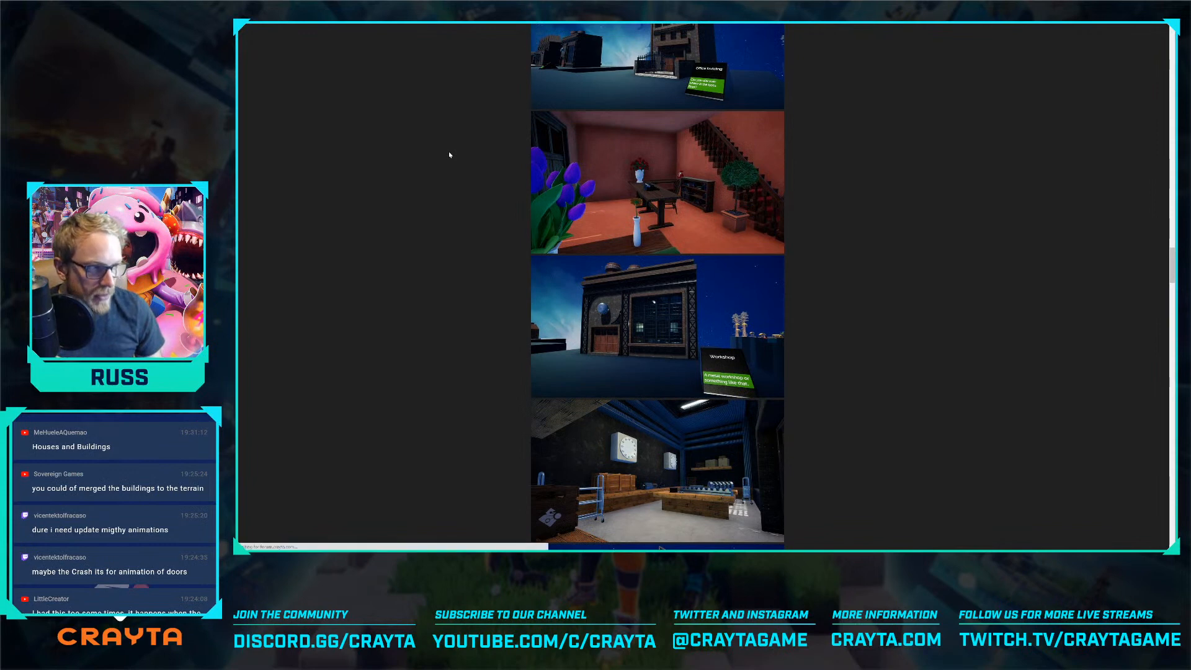
key("alt+Left")
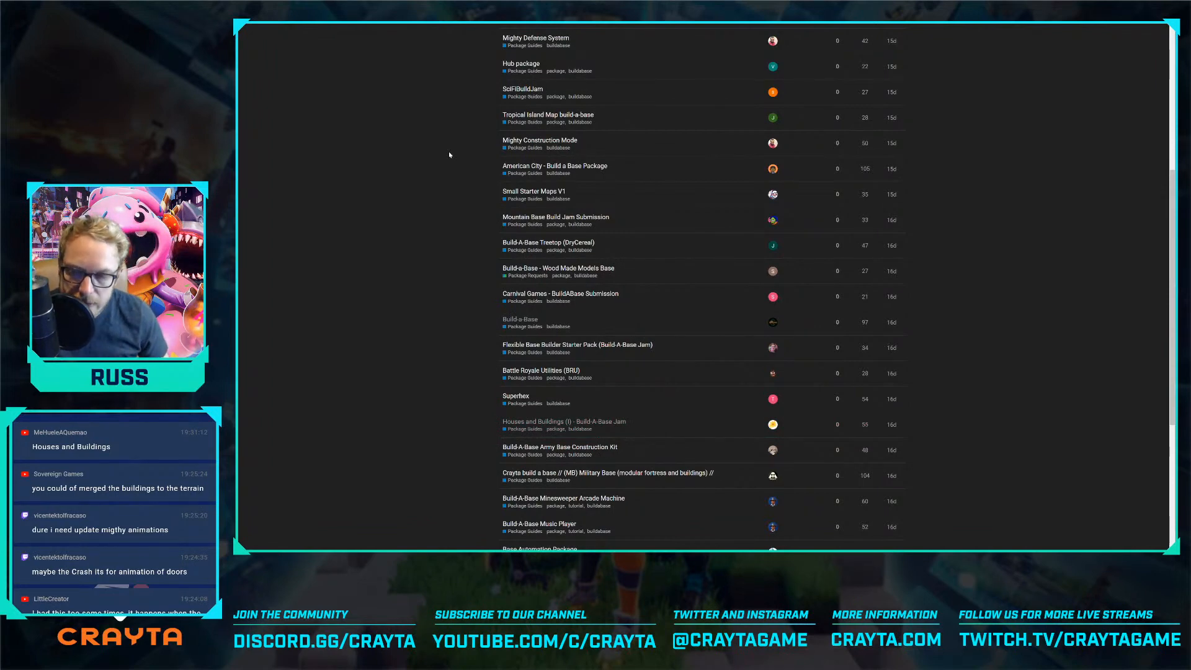
Switch back to the Crayta editor, open the asset library and view the field between the fortresses from above
key("alt+Tab")
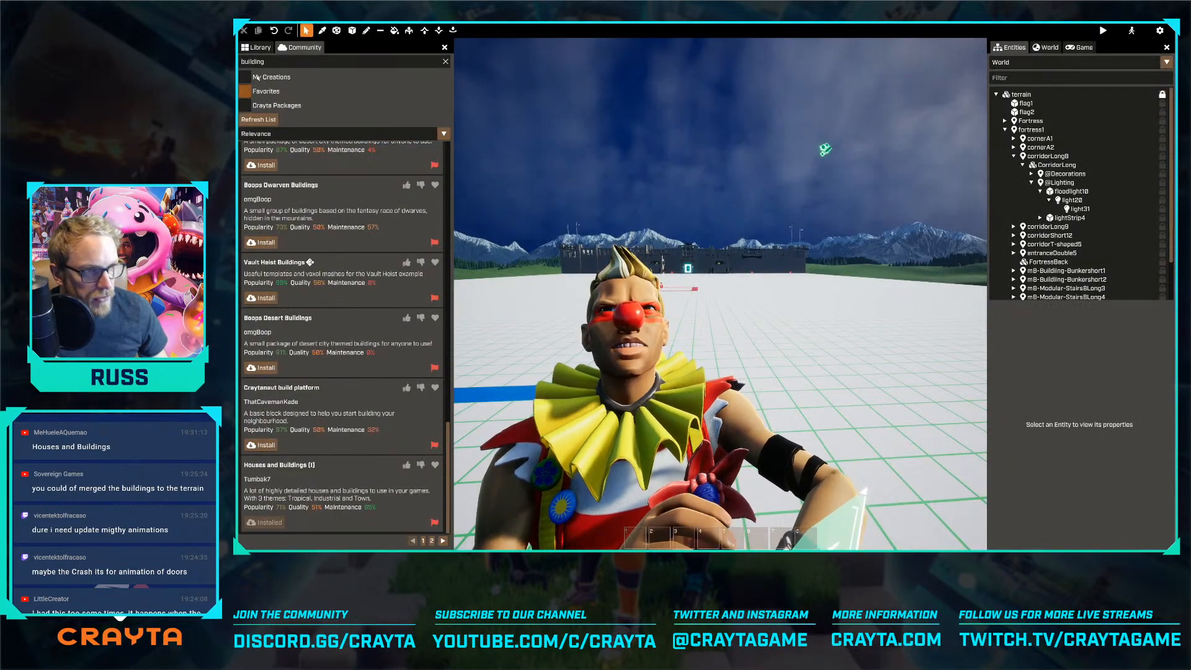
left_click(256, 47)
key("s")
right_click_drag(719, 292, 606, 372)
key("s")
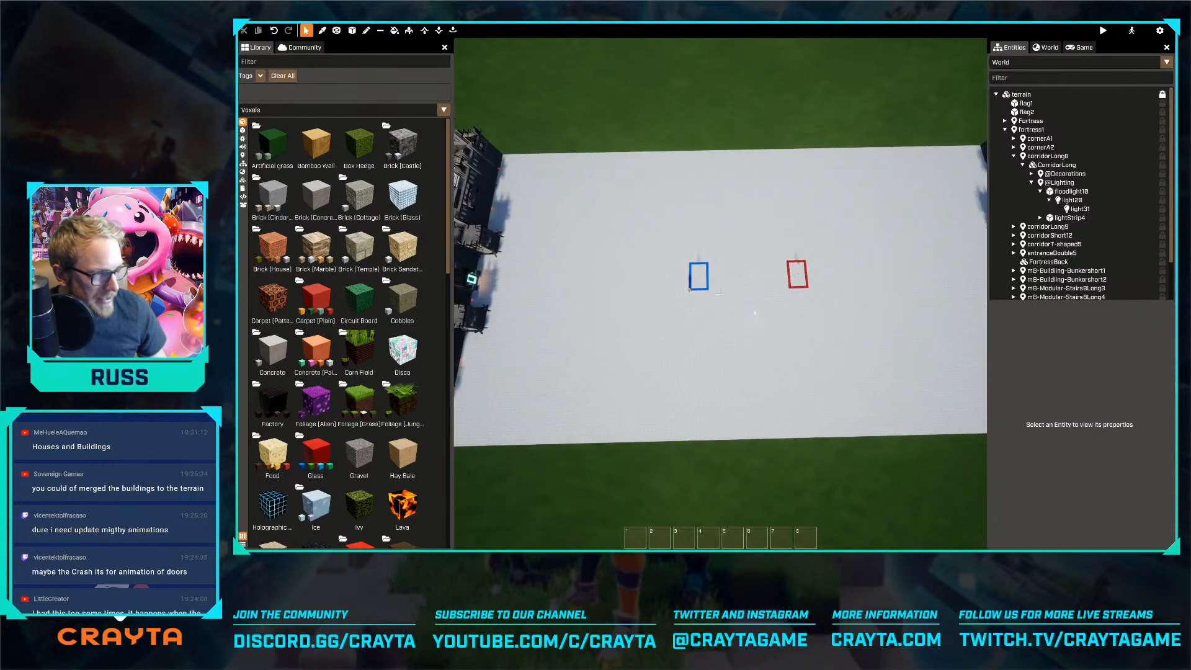
right_click_drag(719, 292, 718, 282)
key("s")
key("w")
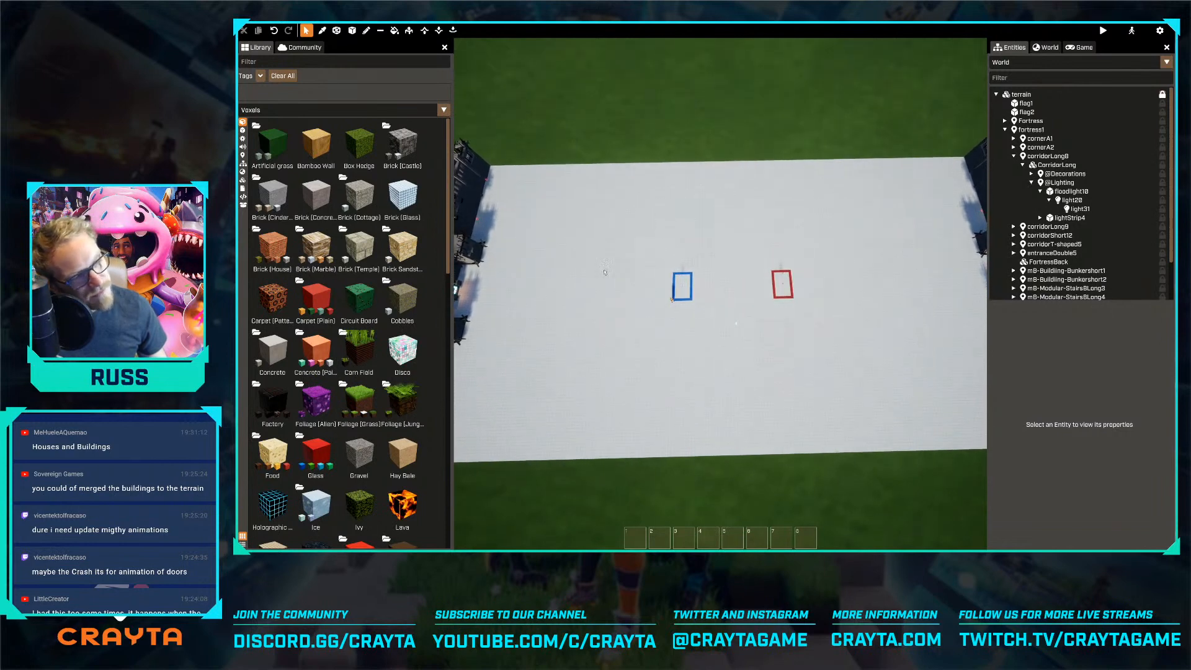
key("d")
key("w")
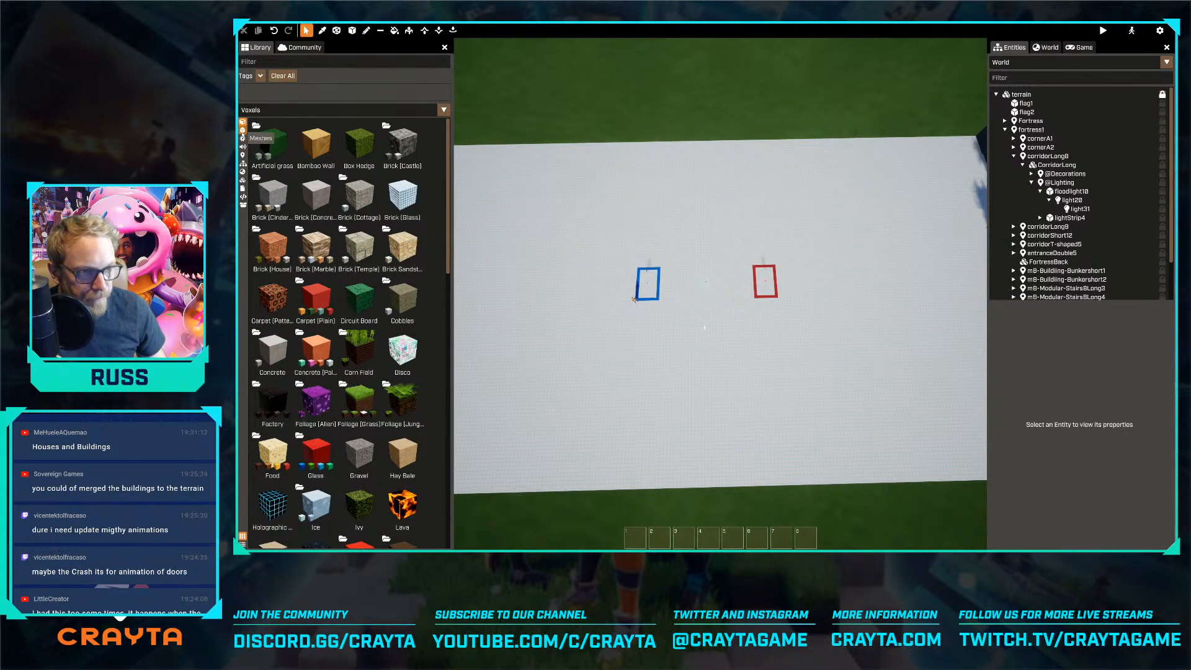
List the library's templates and look through them for the building templates from the installed package
left_click(242, 130)
right_click_drag(483, 254, 404, 239)
key("w")
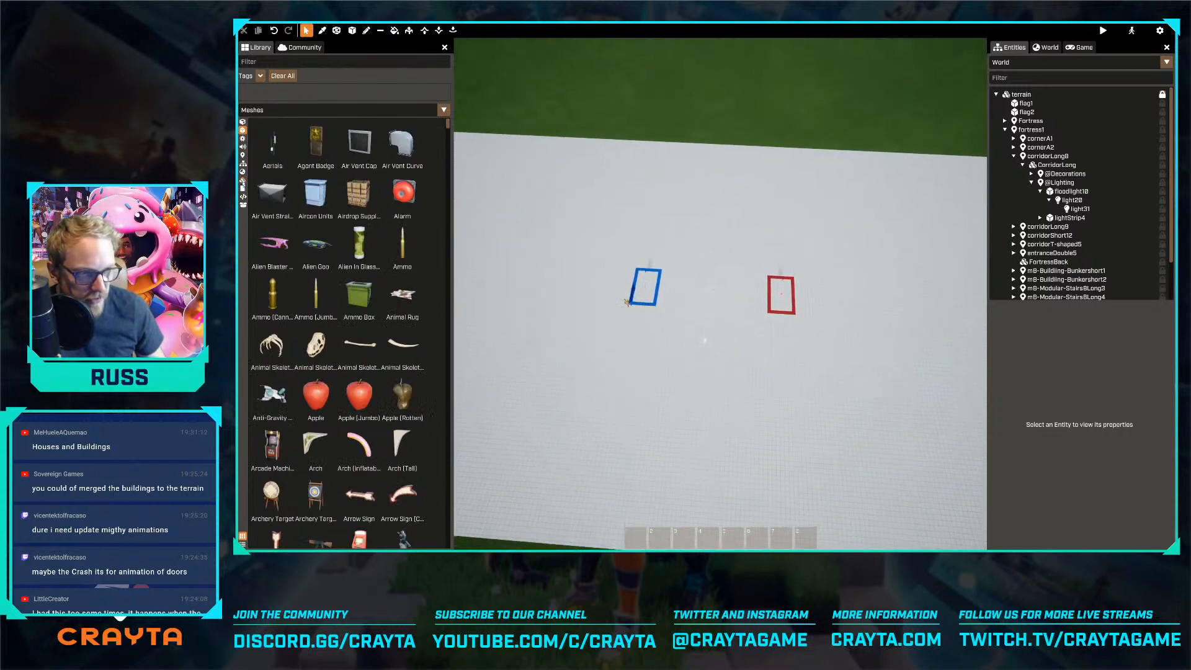
left_click(242, 180)
left_click(243, 172)
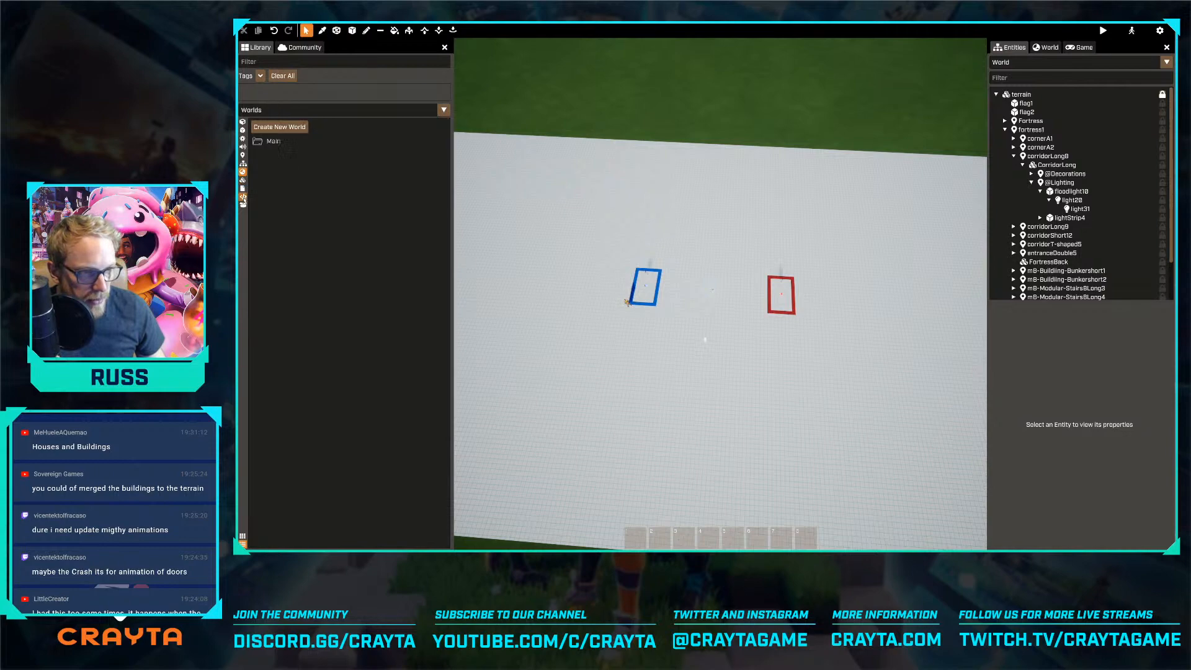
left_click(242, 163)
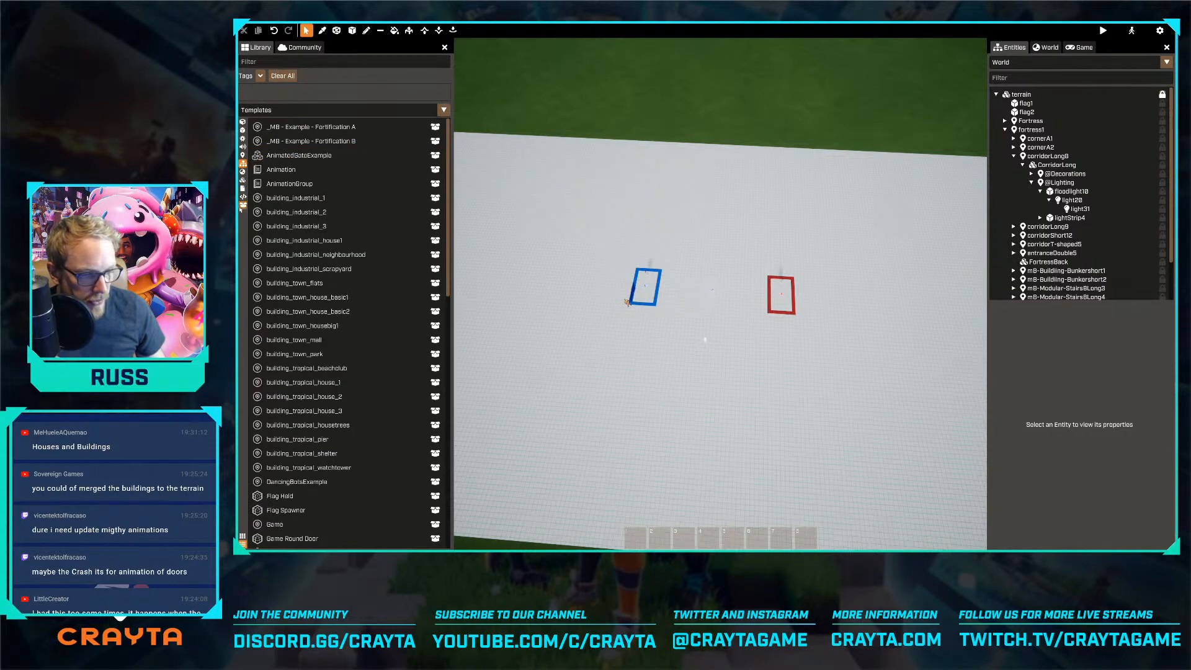
scroll(294, 232, "down", 15)
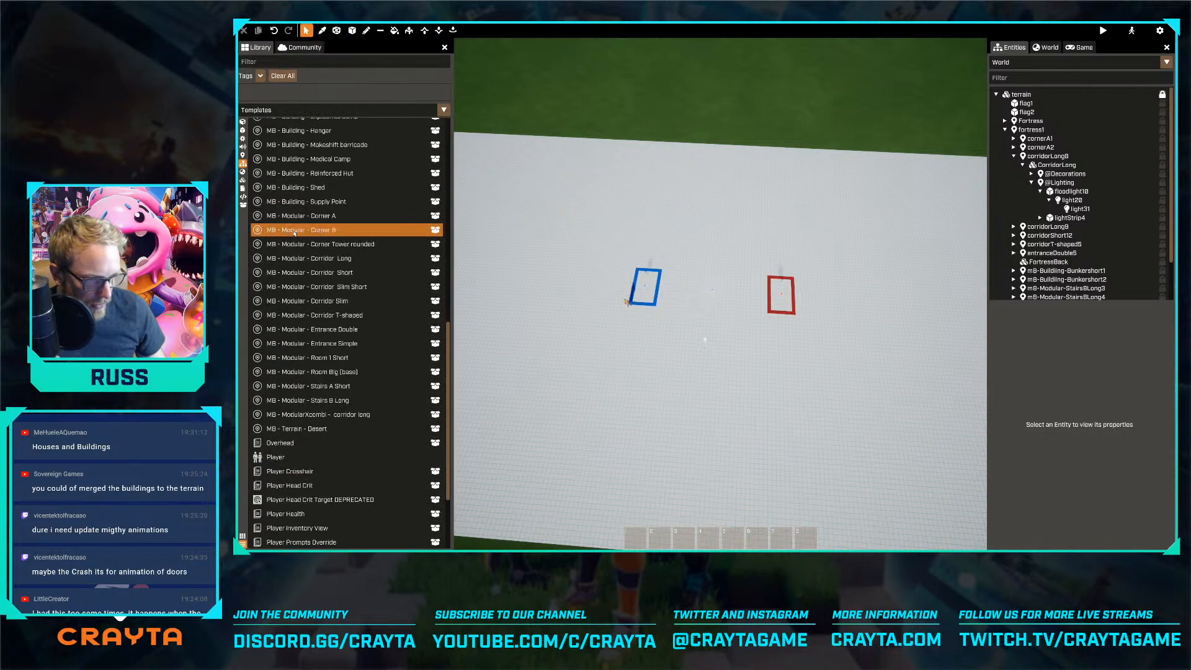
scroll(304, 234, "down", 3)
scroll(322, 232, "up", 15)
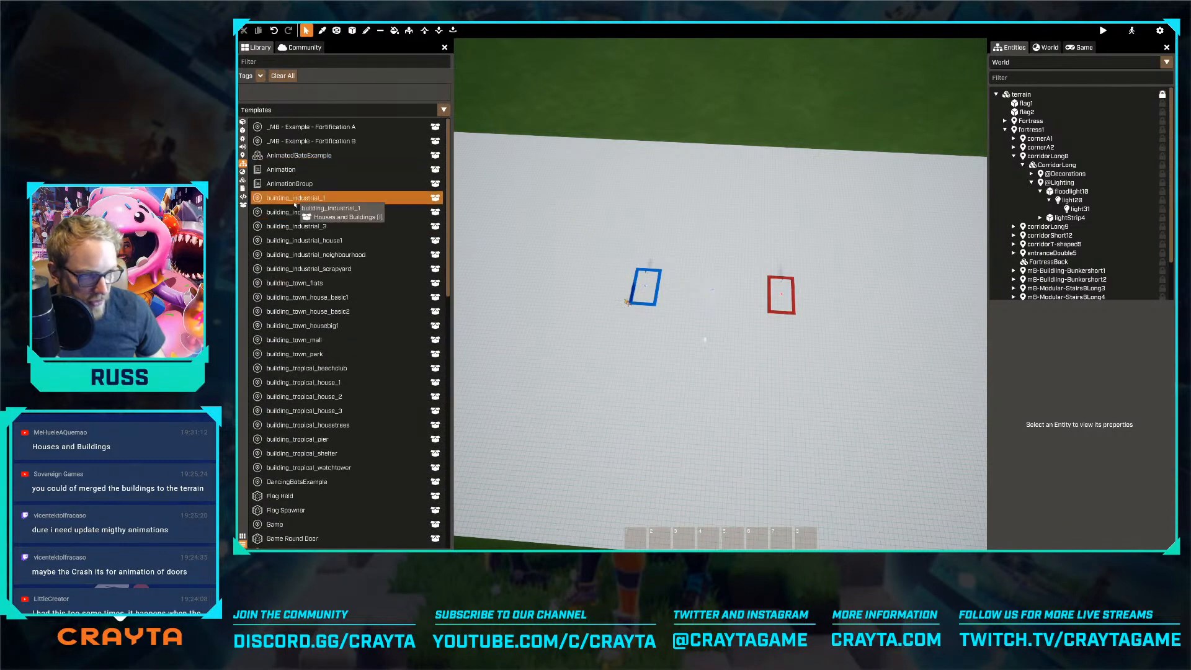
Place the building_industrial_neighbourhood template on the field beside the flag areas, at about -1750, -25, 0
right_click_drag(500, 285, 514, 245)
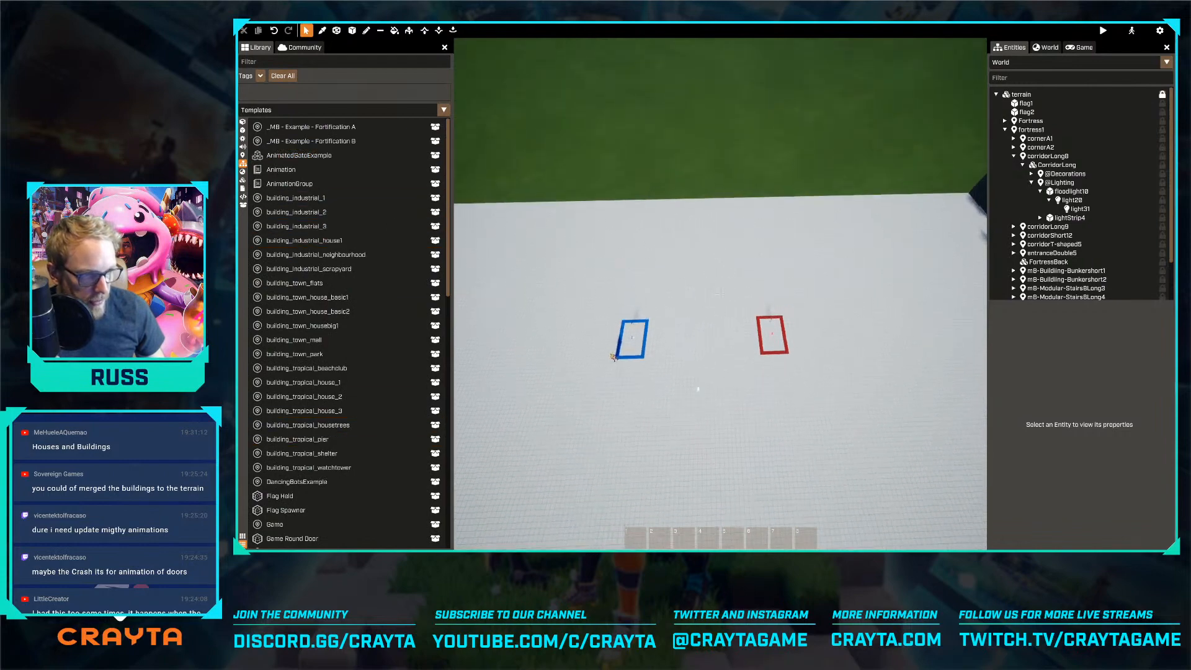
left_click_drag(338, 255, 677, 538)
key("w")
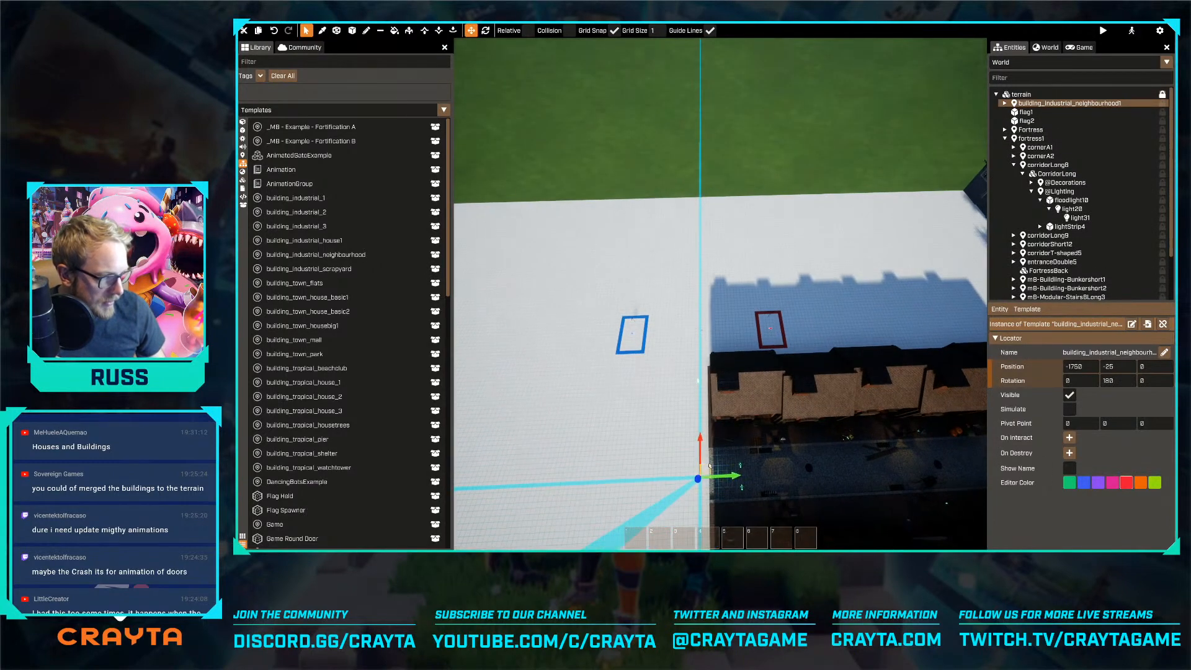
Move the industrial neighbourhood to the side edge of the field, at about 1450, -2275, 0
left_click_drag(709, 470, 554, 327)
right_click_drag(554, 327, 782, 217)
key("s")
key("s")
right_click_drag(721, 294, 723, 303)
key("s")
right_click_drag(733, 361, 732, 388)
left_click_drag(705, 398, 480, 397)
key("s")
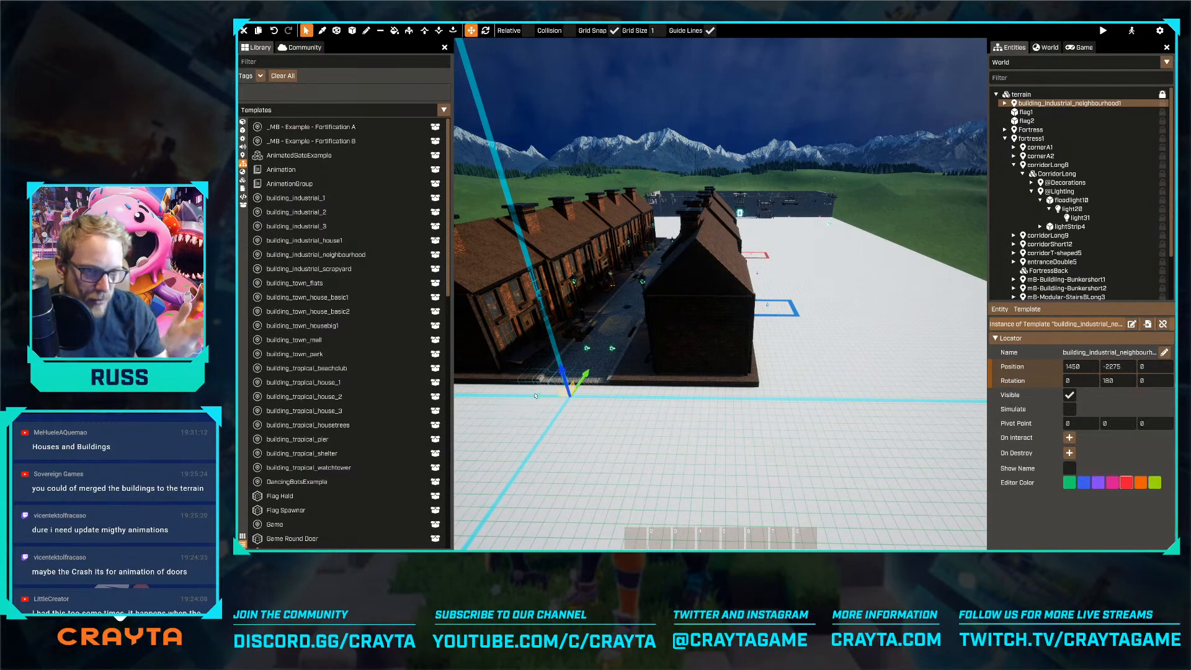
Shift the industrial neighbourhood further toward the field's outer edge, to an X position of 1550
key("shift+s")
key("shift+space")
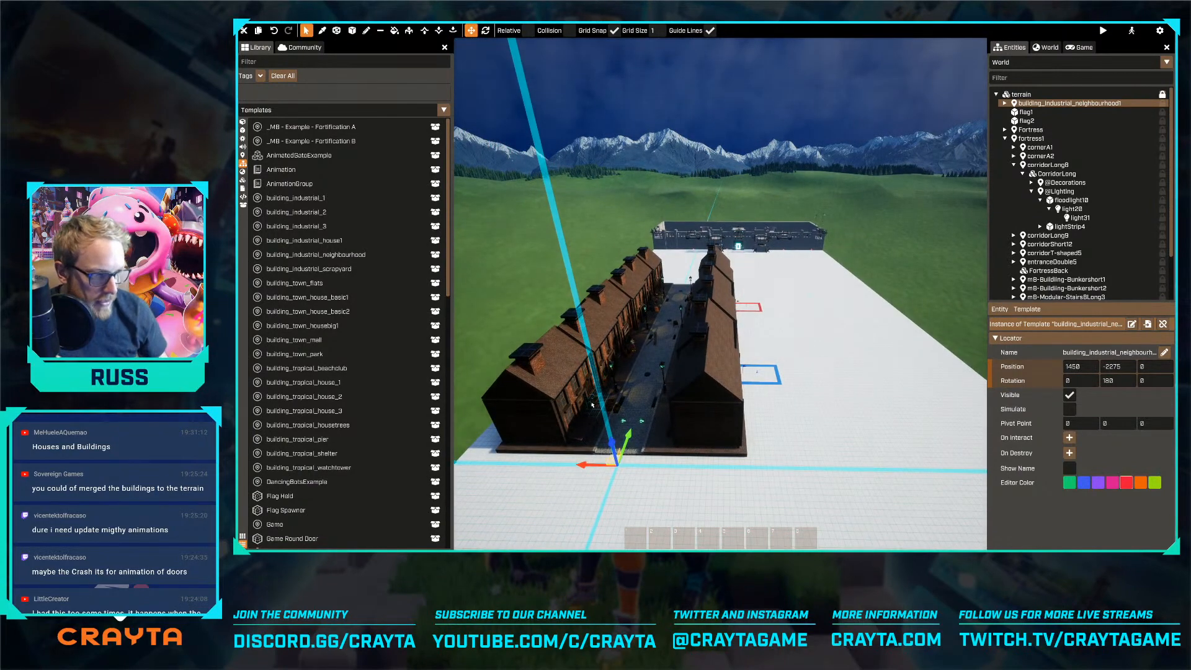
left_click_drag(590, 475, 578, 467)
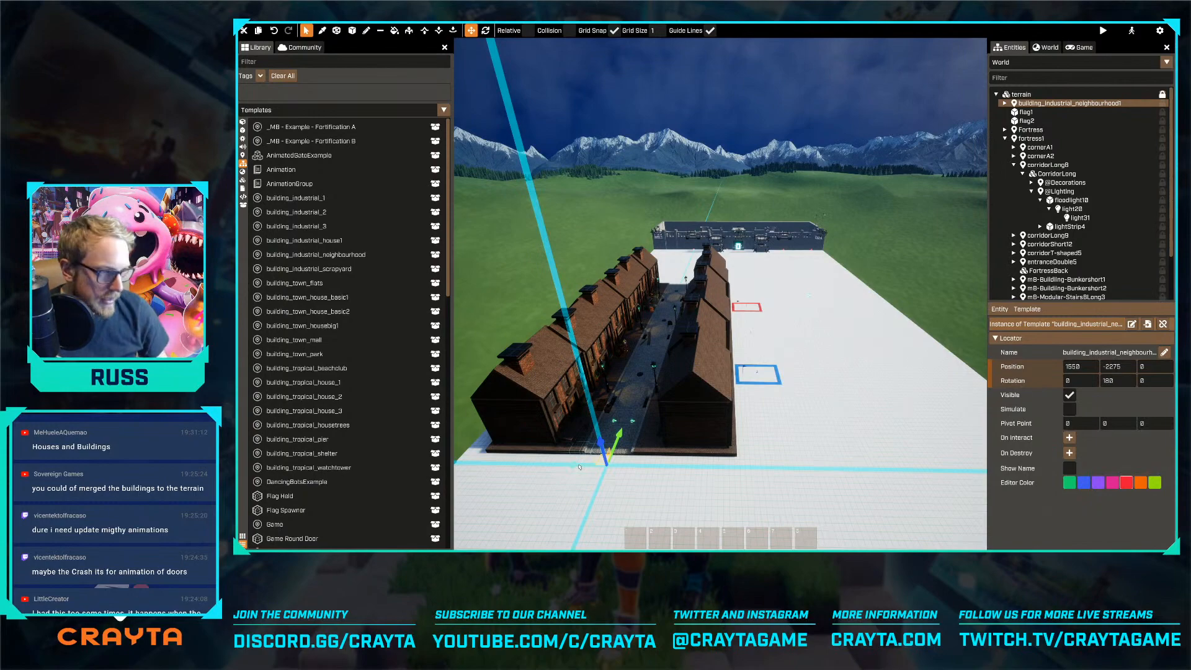
Fly across the field to a fortress entrance and examine the view back to the industrial neighbourhood
key("w")
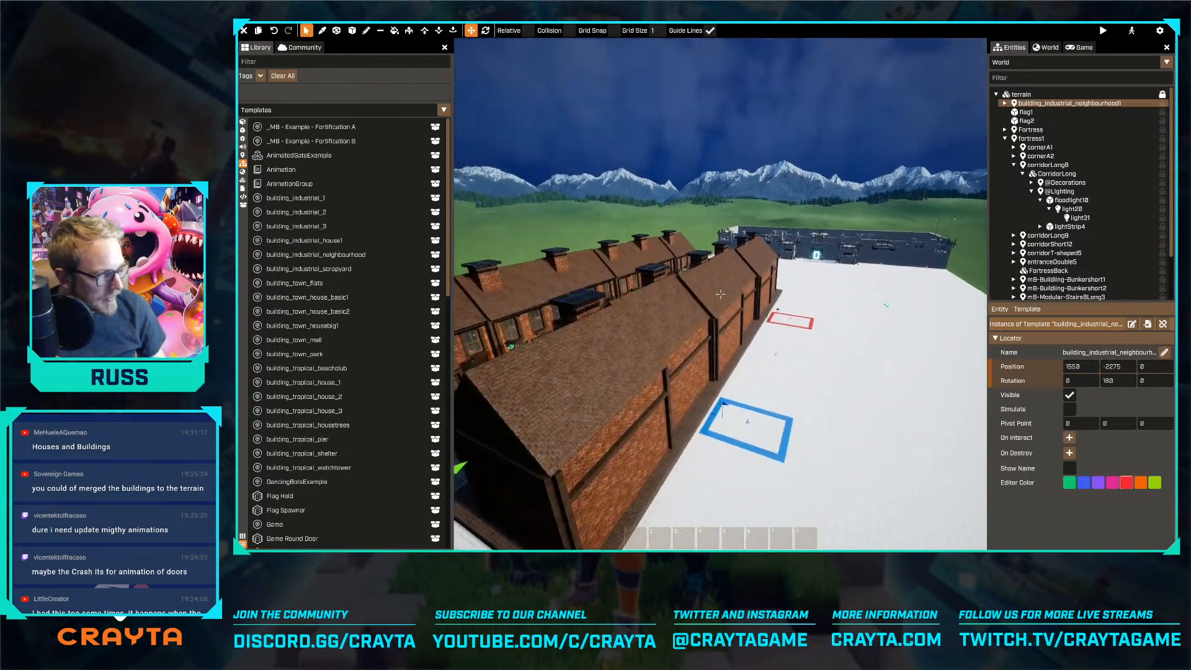
key("w")
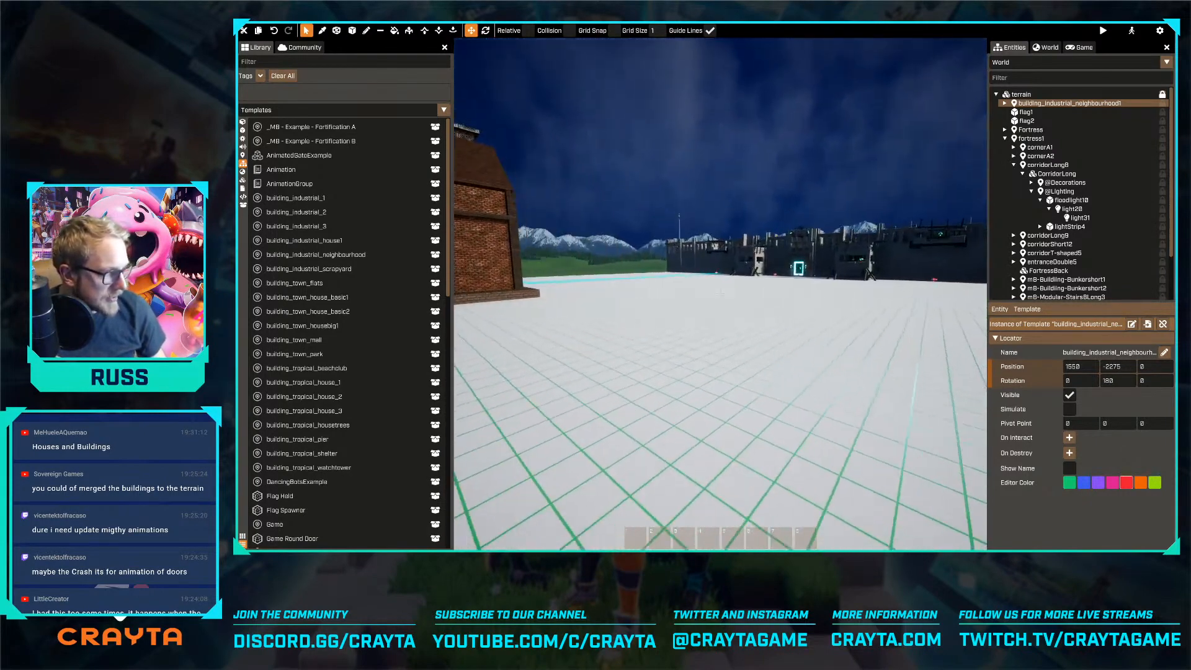
key("w")
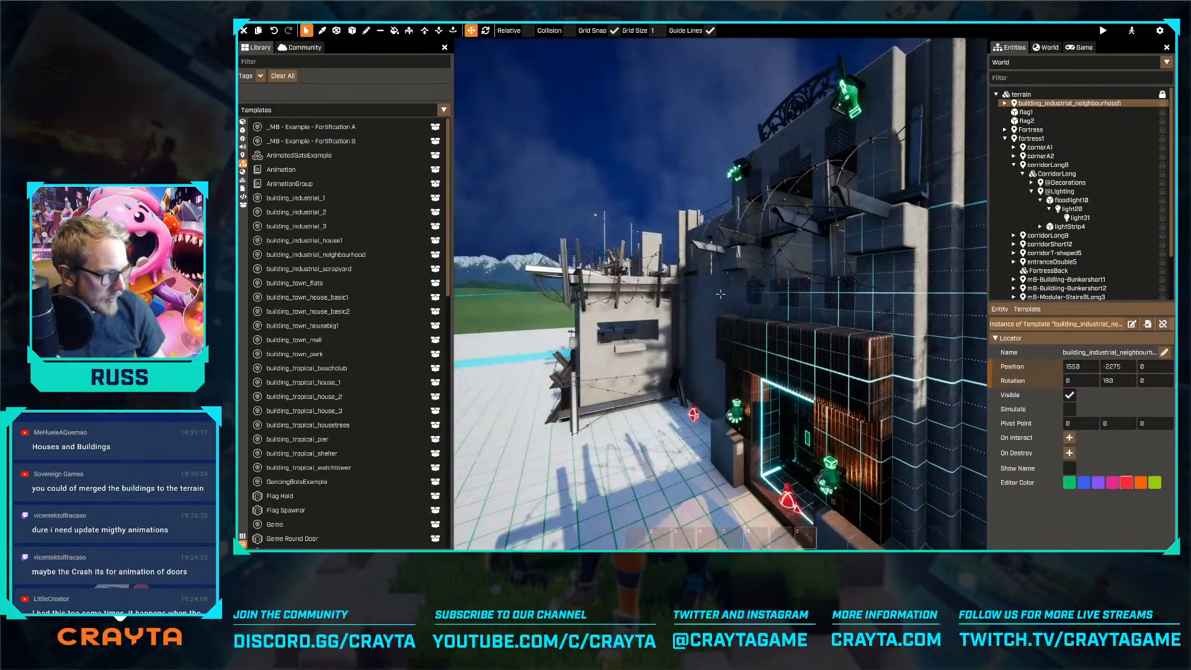
key("f")
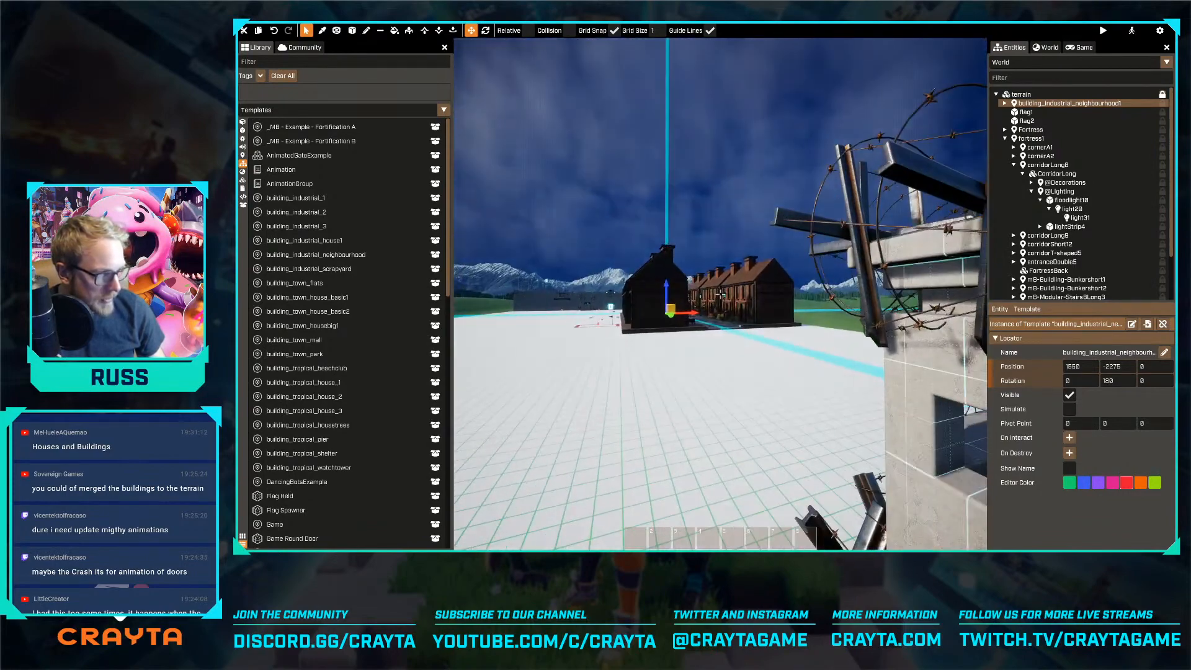
Place the building_industrial_scrapyard template across the flag areas from the neighbourhood, at -1375, -2025, 0 with a rotation of -180
key("w")
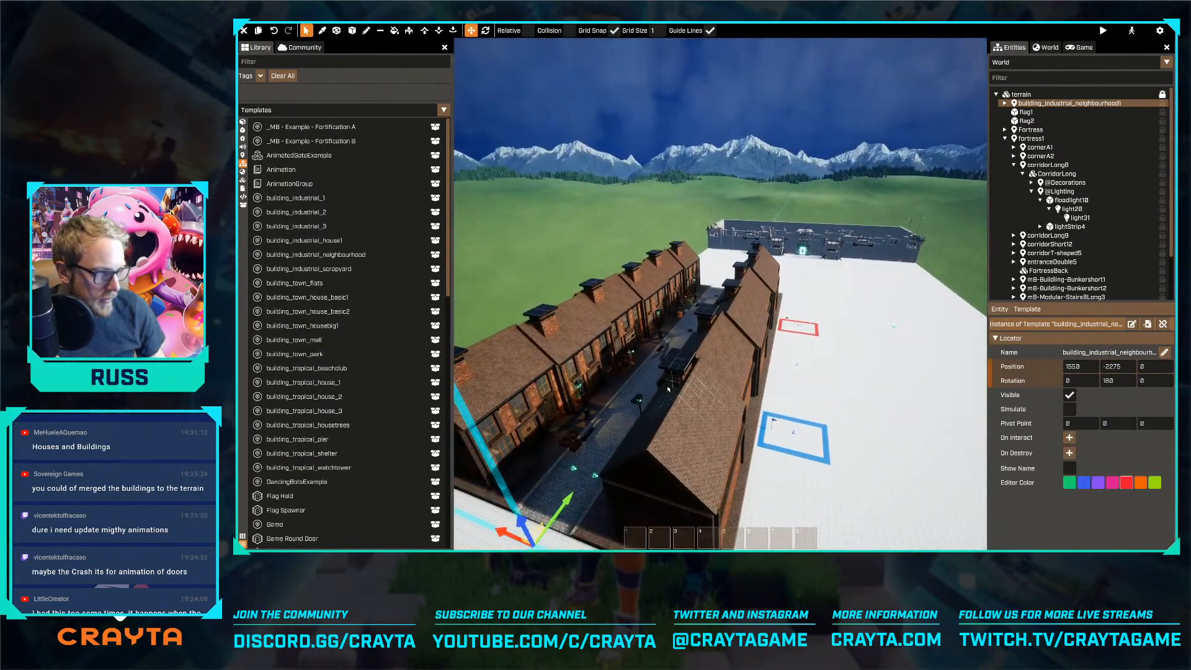
key("Tab")
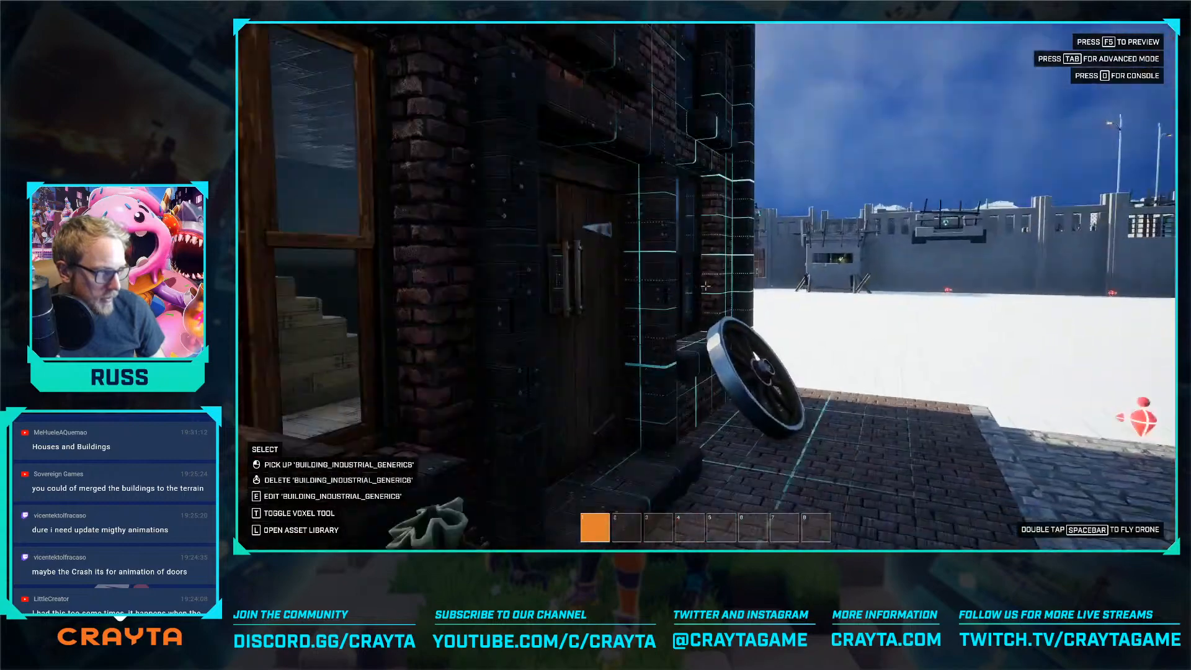
key("Tab")
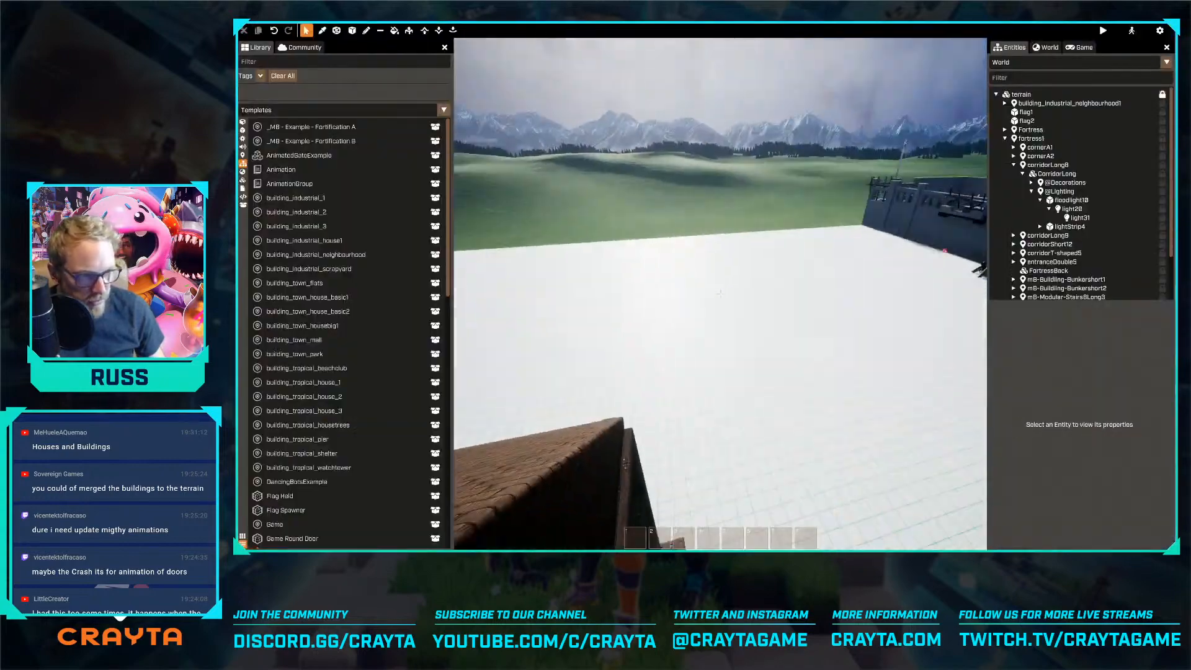
left_click_drag(277, 270, 677, 303)
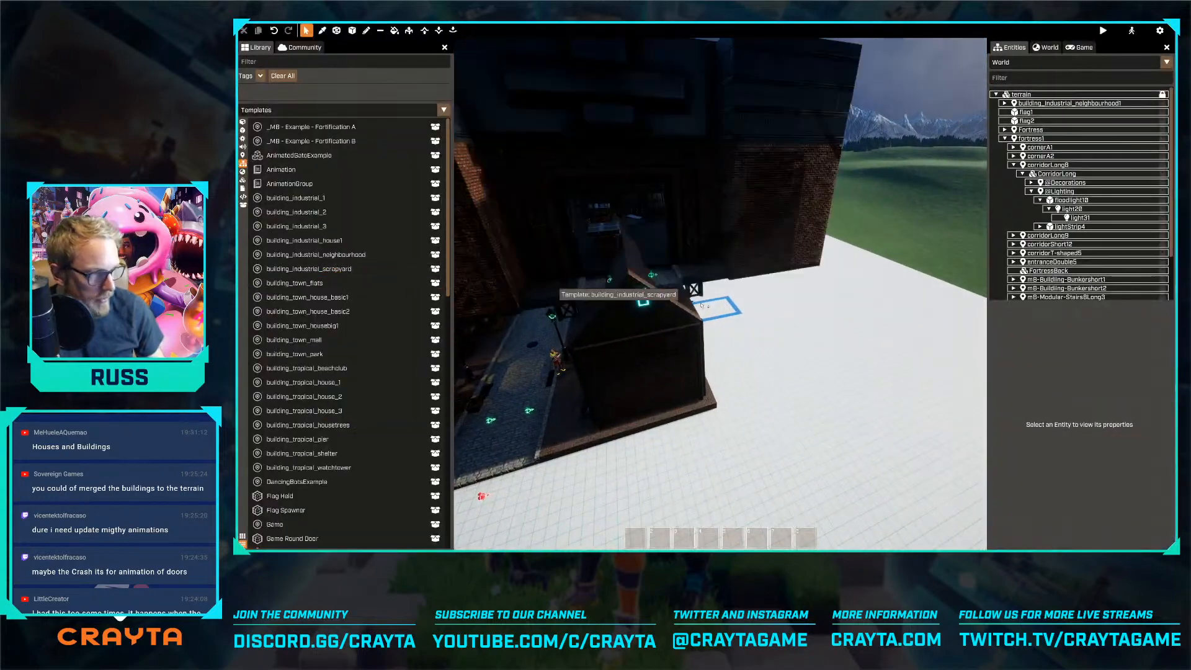
left_click_drag(891, 341, 893, 342)
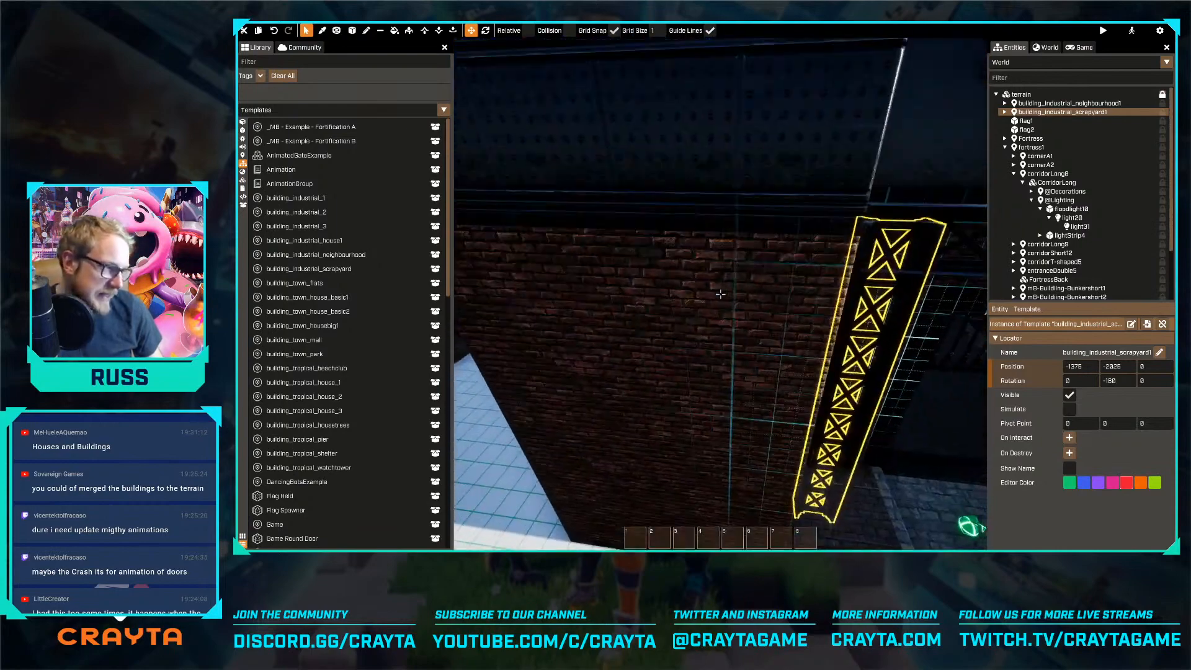
Examine the scrapyard's interior and its alignment with the neighbourhood and flag areas from above
key("w")
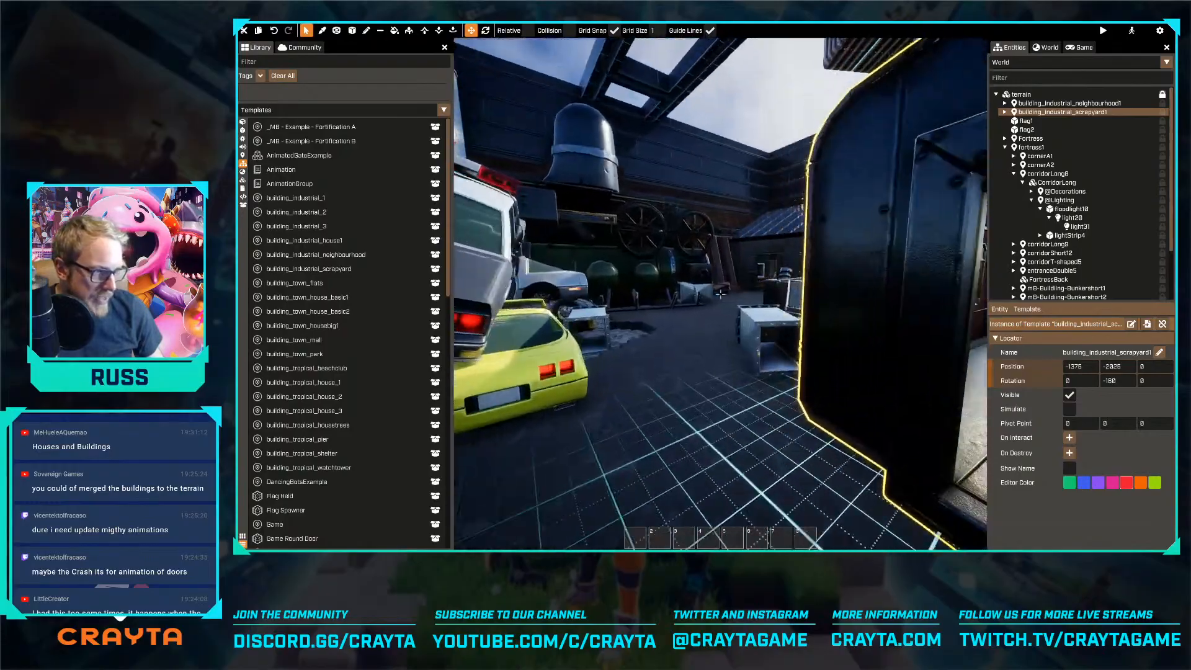
key("w")
key("w")
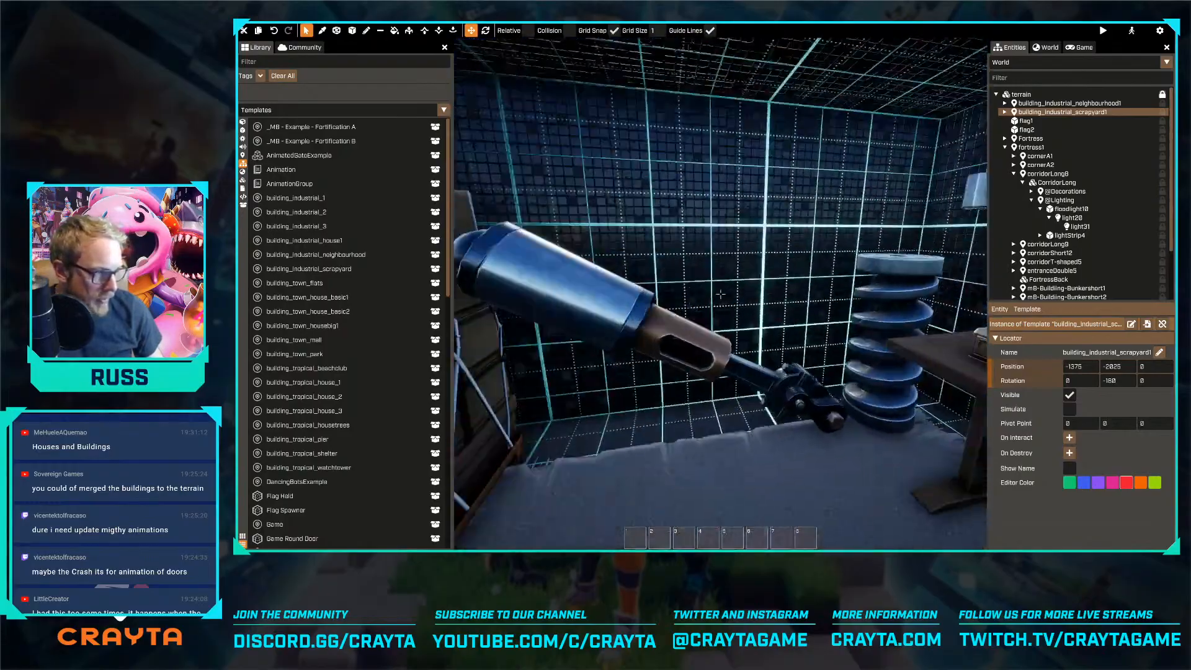
key("s")
key("shift+s")
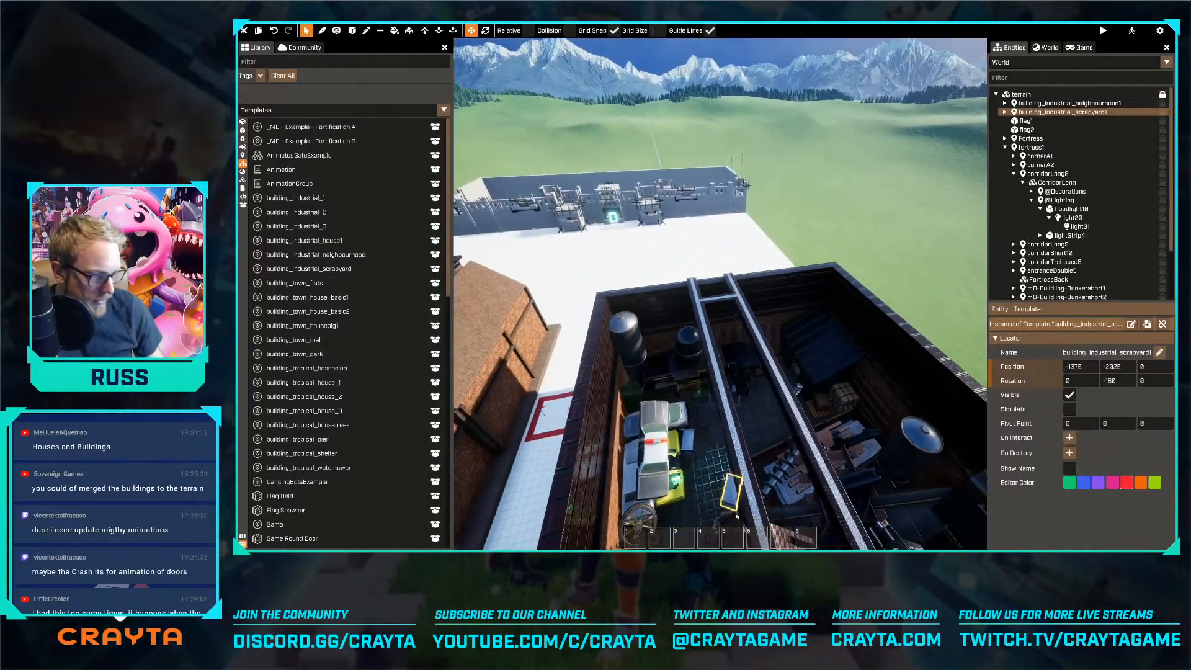
key("shift+s")
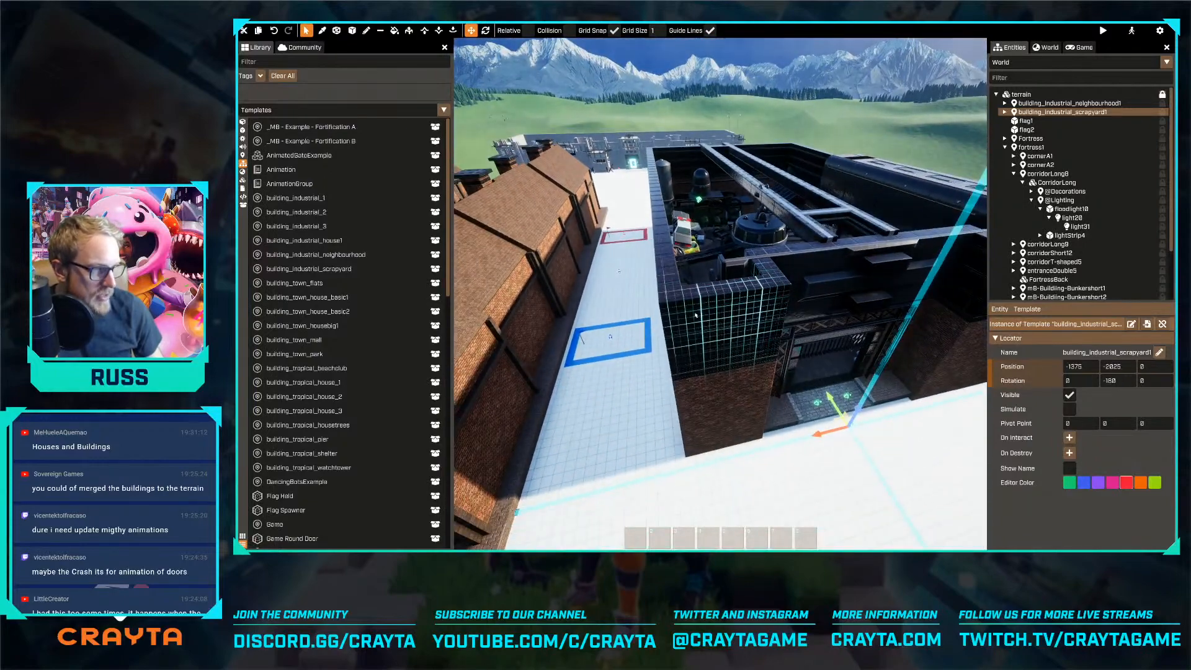
key("s")
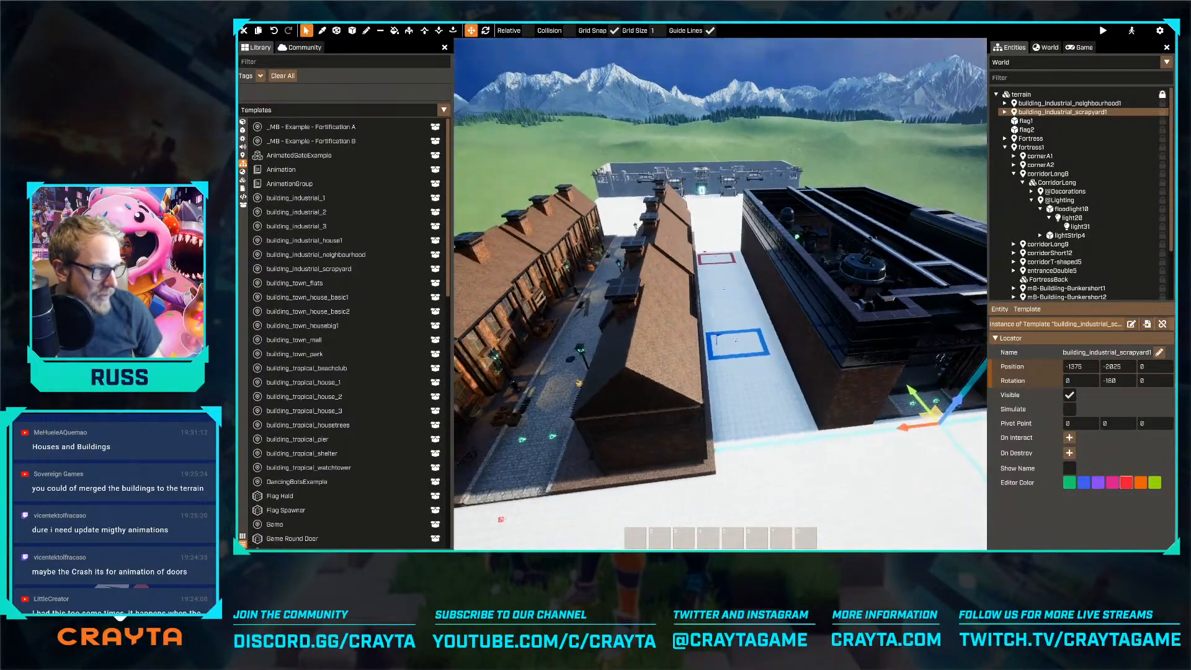
key("s")
key("a")
right_click_drag(748, 325, 747, 325)
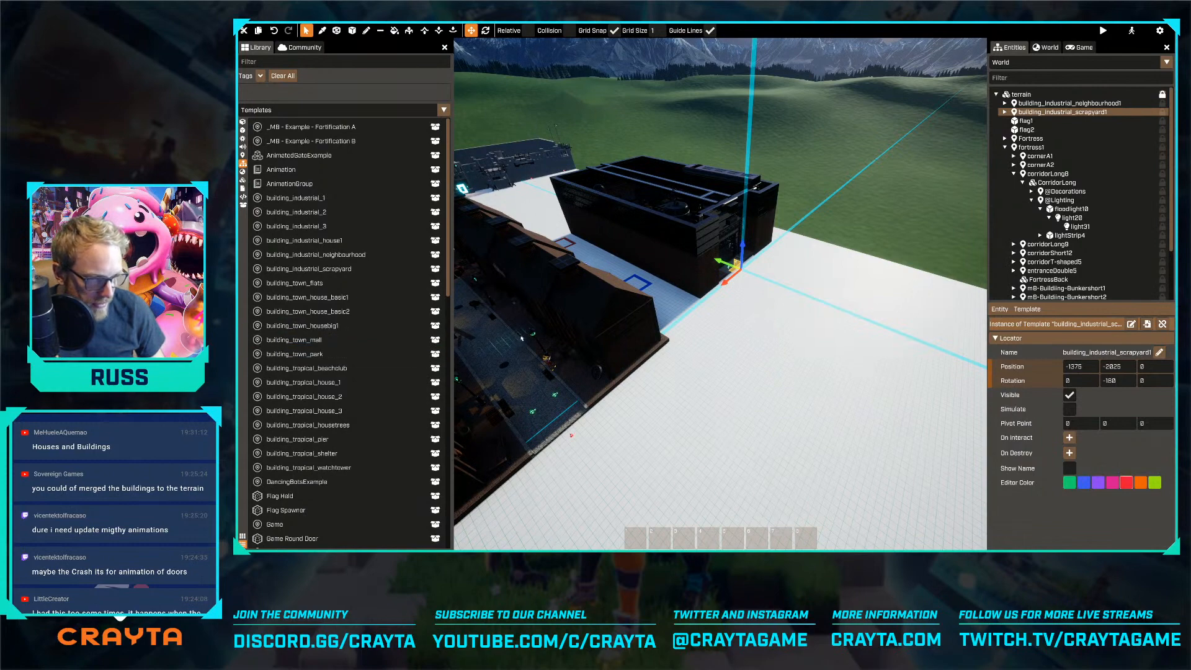
Place the building_town_park template between the industrial buildings and the fortress, at -300, 2025, 0
key("w")
key("w")
right_click_drag(459, 328, 458, 327)
left_click_drag(296, 354, 715, 263)
key("w")
right_click_drag(715, 263, 715, 263)
key("w")
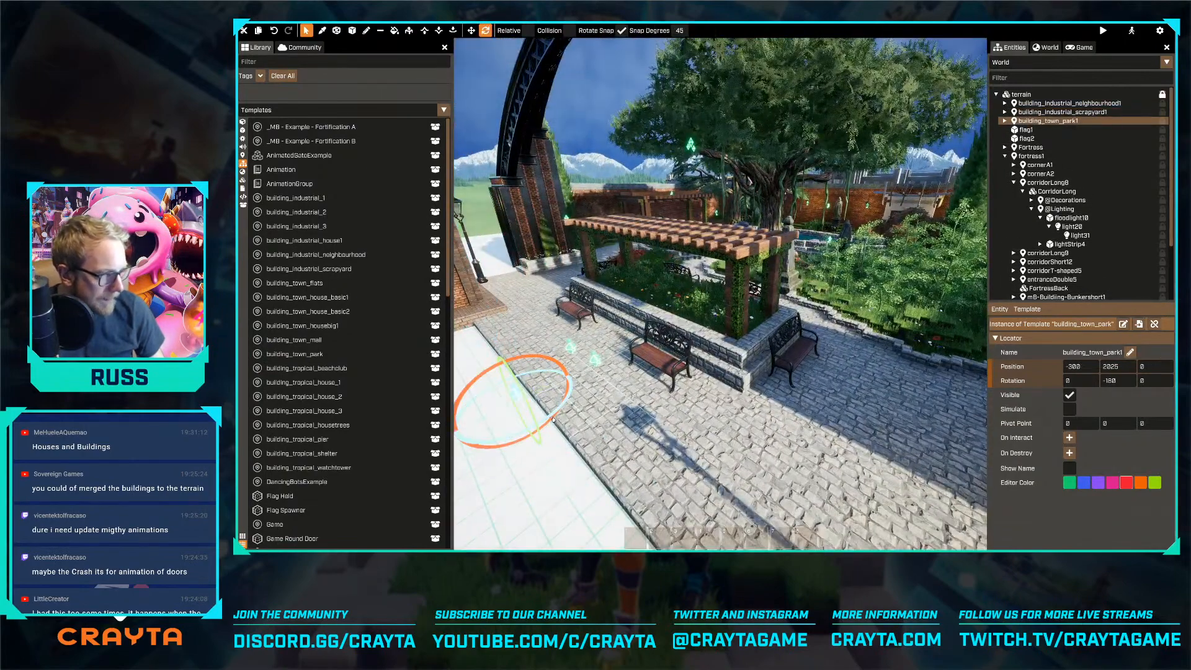
Rotate the town park to 0 degrees and shift it along the Y axis until it sits just in front of the fortress
left_click_drag(551, 420, 593, 371)
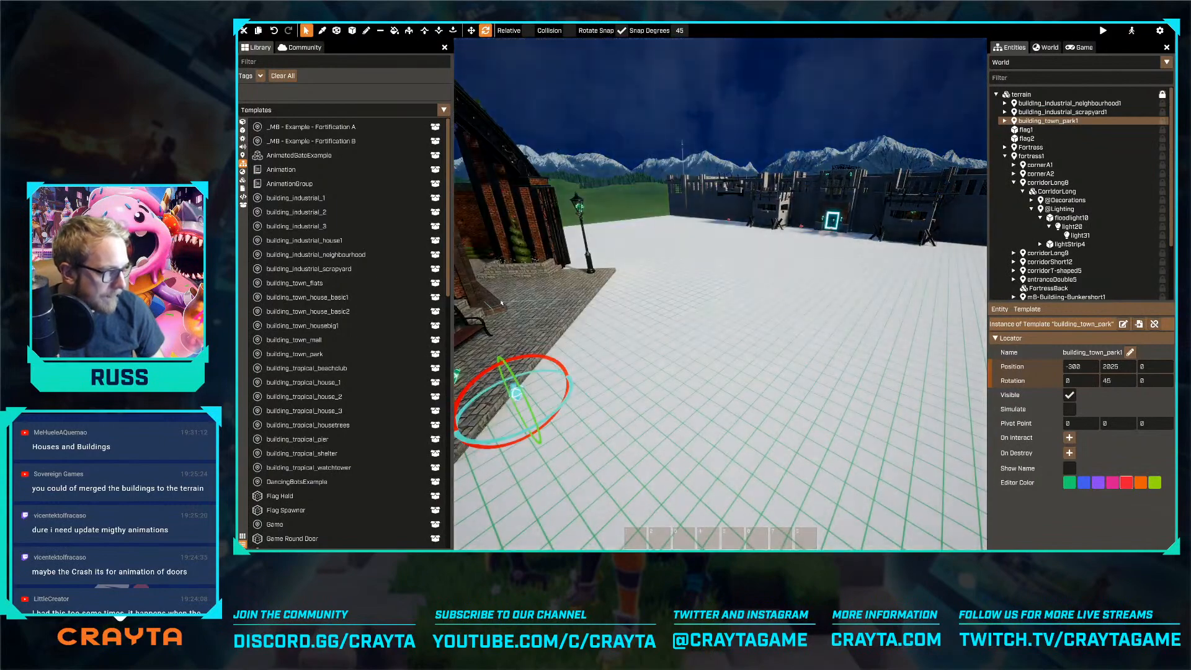
right_click_drag(715, 263, 715, 263)
left_click_drag(808, 294, 891, 302)
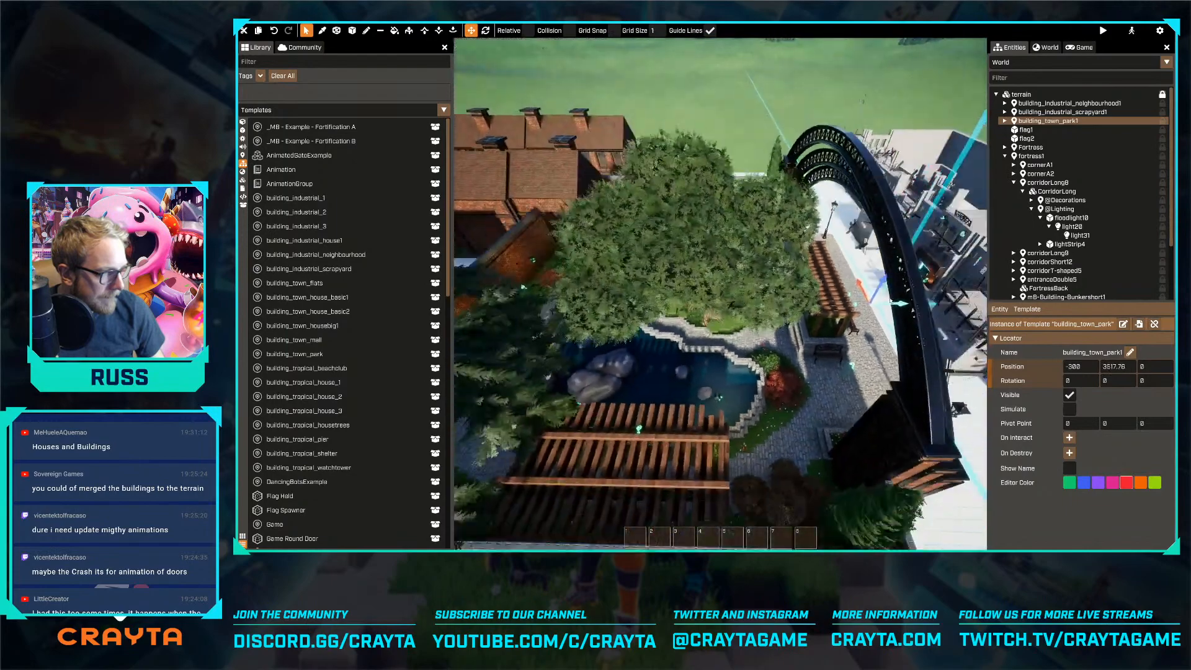
right_click_drag(859, 301, 859, 301)
key("d")
left_click_drag(771, 392, 790, 393)
right_click_drag(792, 393, 792, 393)
key("w")
key("s")
right_click_drag(633, 445, 681, 427)
Walk along the fortress entrance, staircase and outer walls to check the space between the fortress and the park
key("Tab")
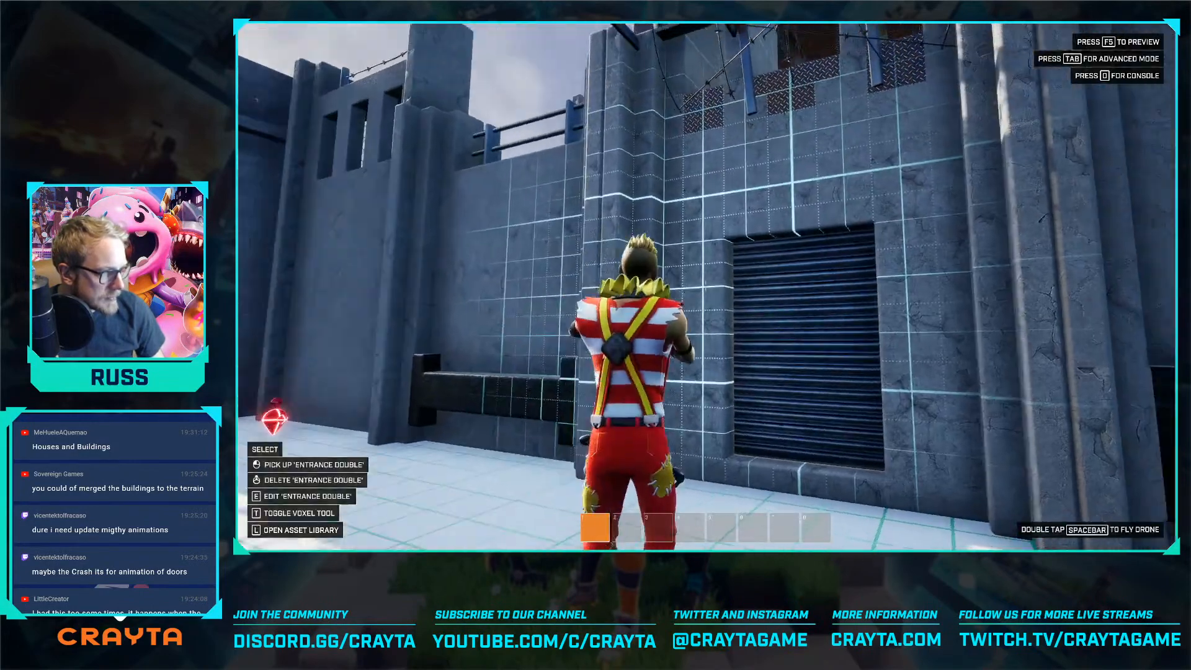
key("w")
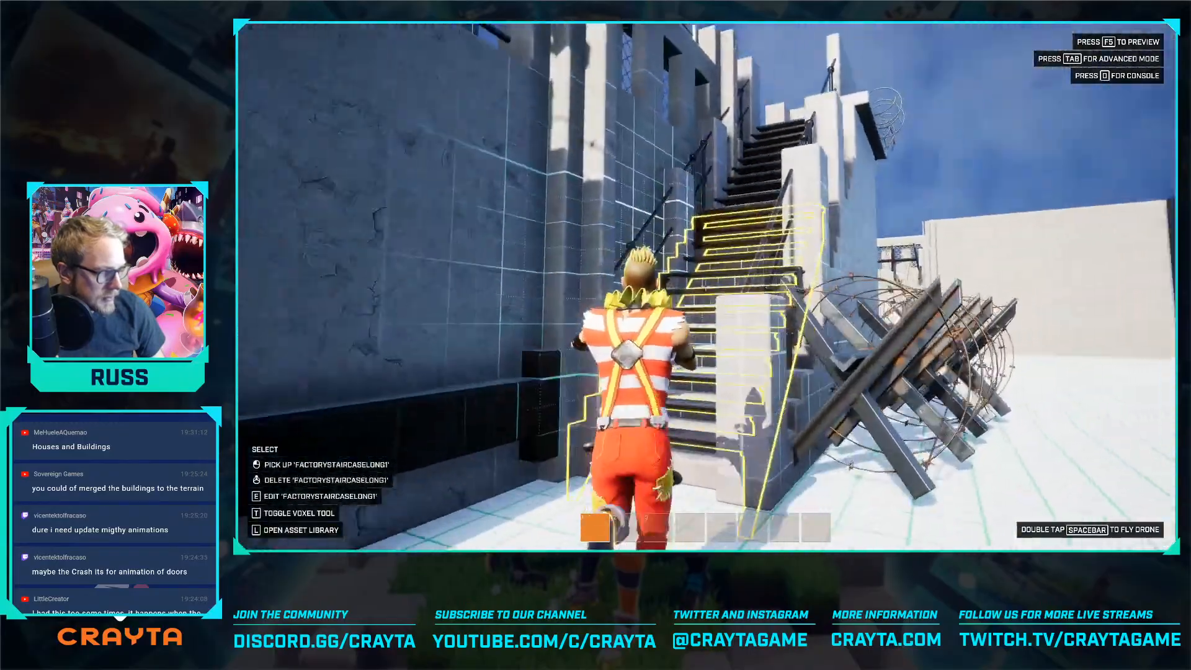
key("w")
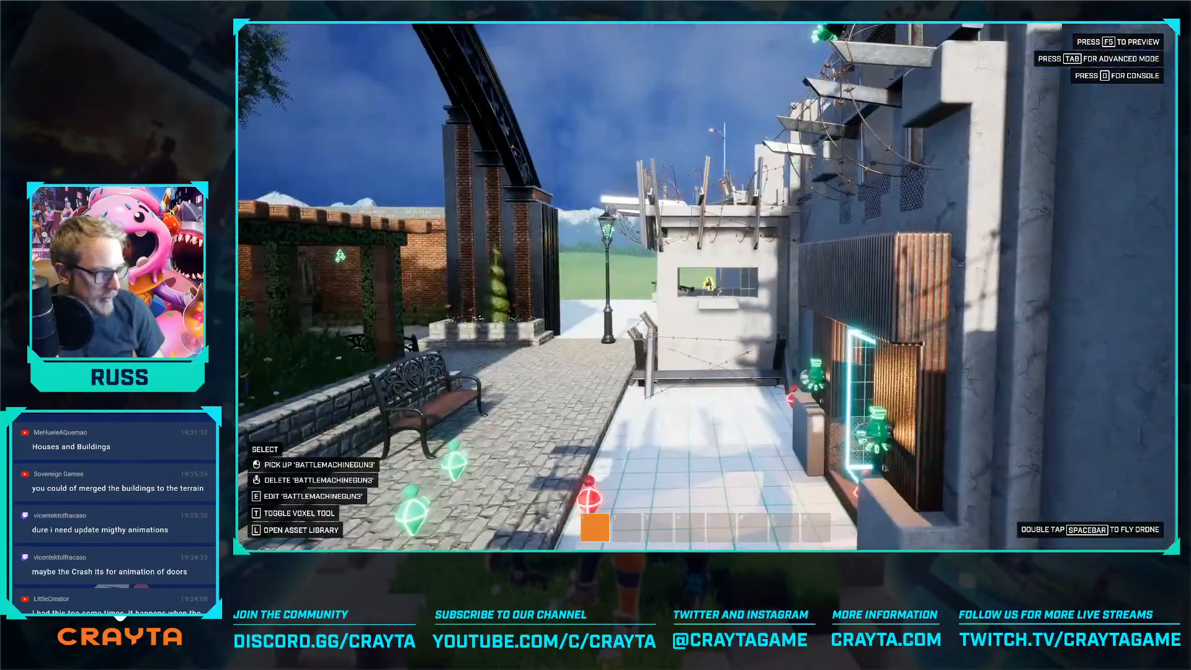
key("w")
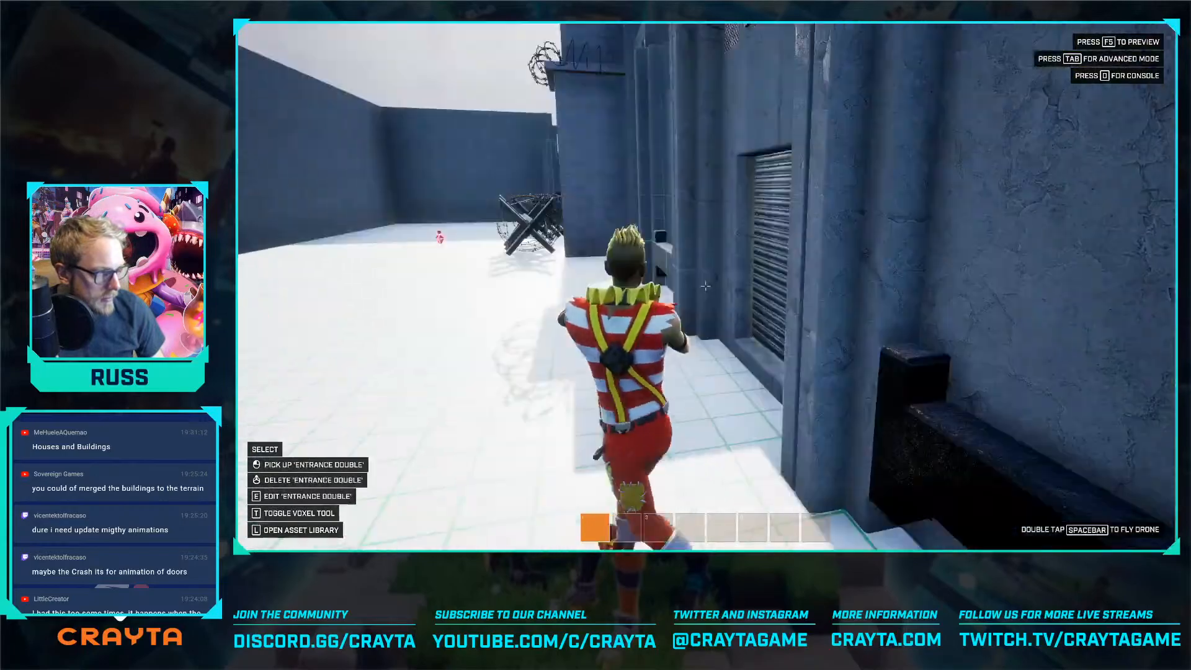
key("w")
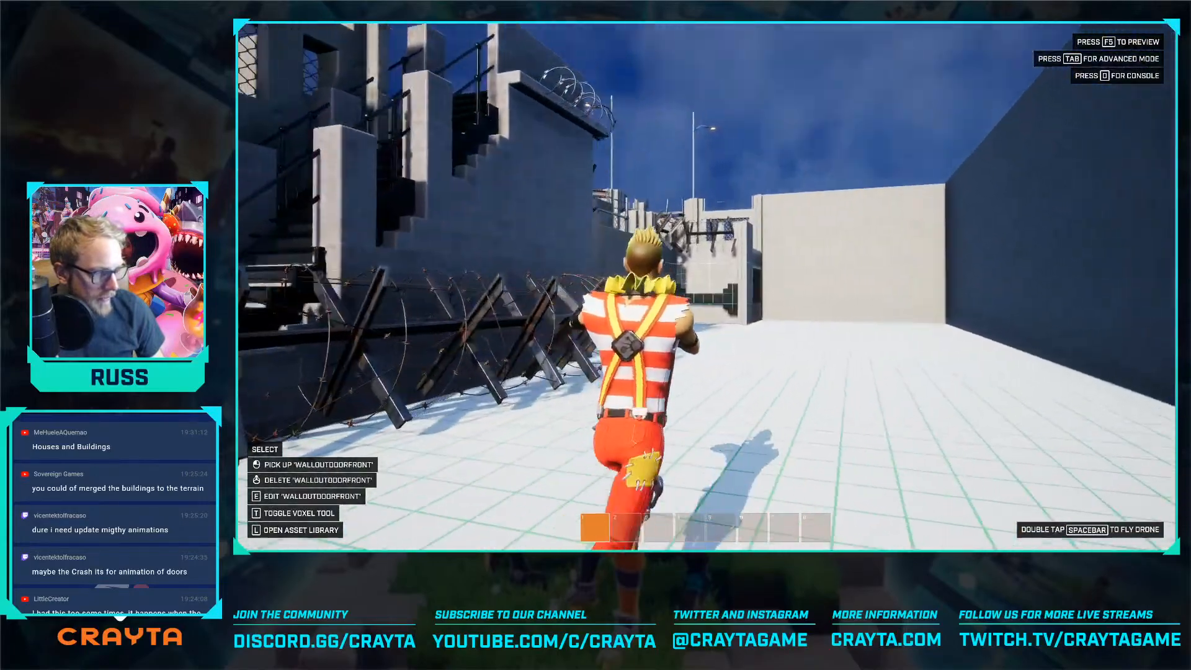
key("w")
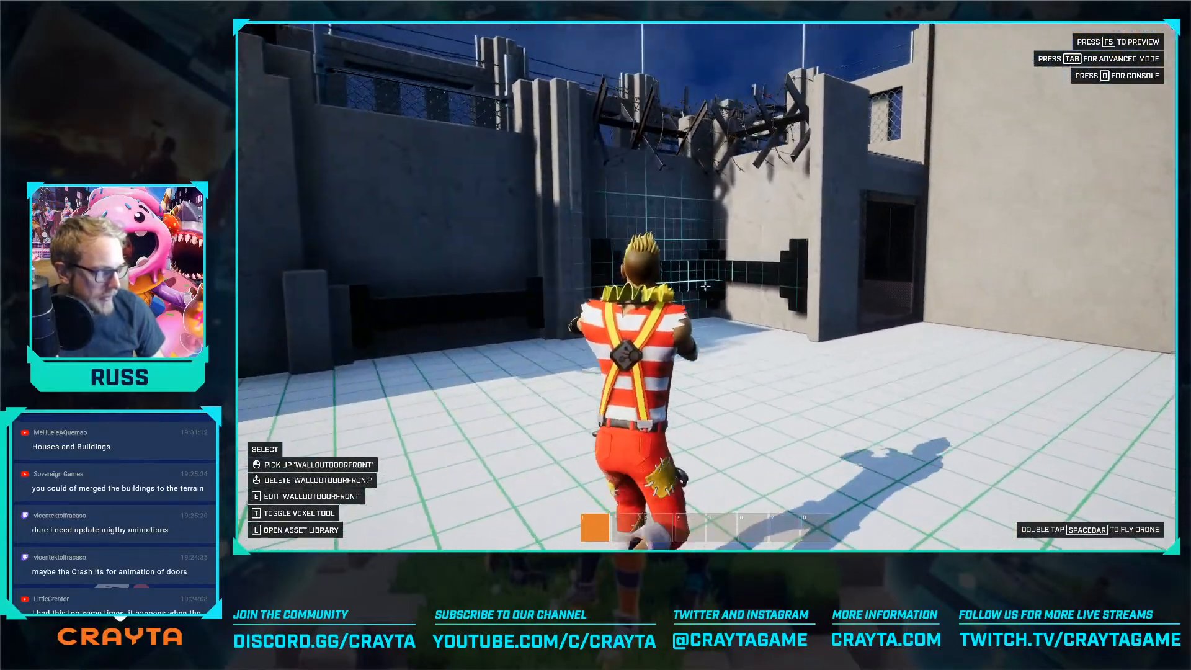
Walk through the fortress corridor into the machine-gun bunker and examine its view over the town park
key("w")
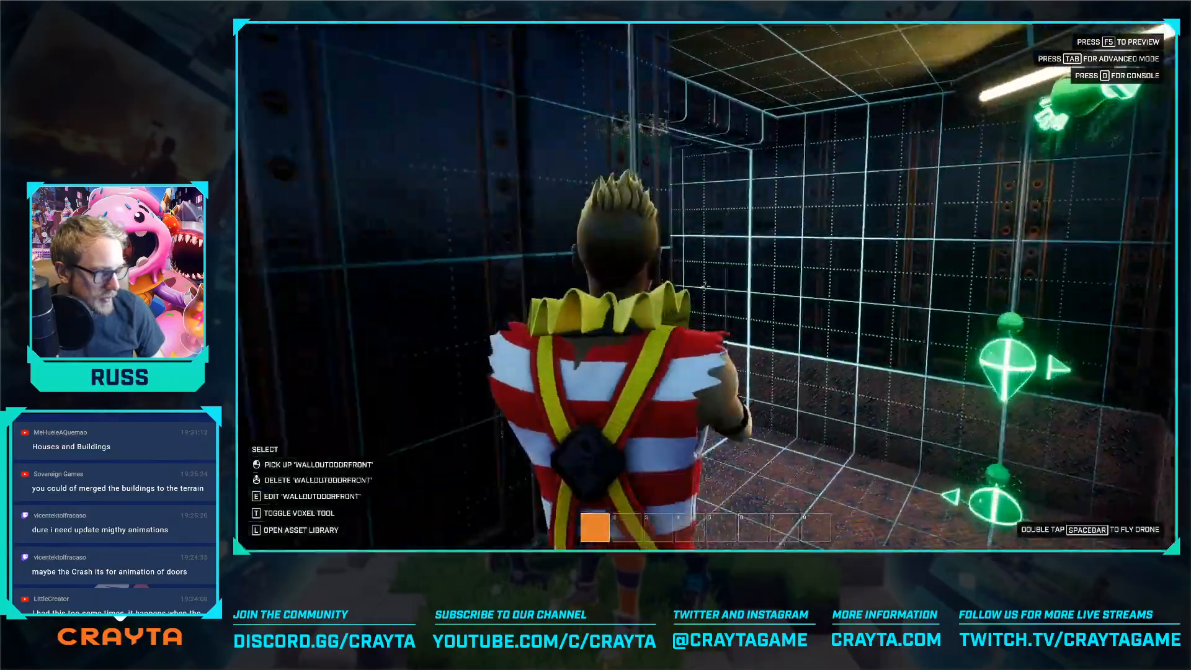
key("w")
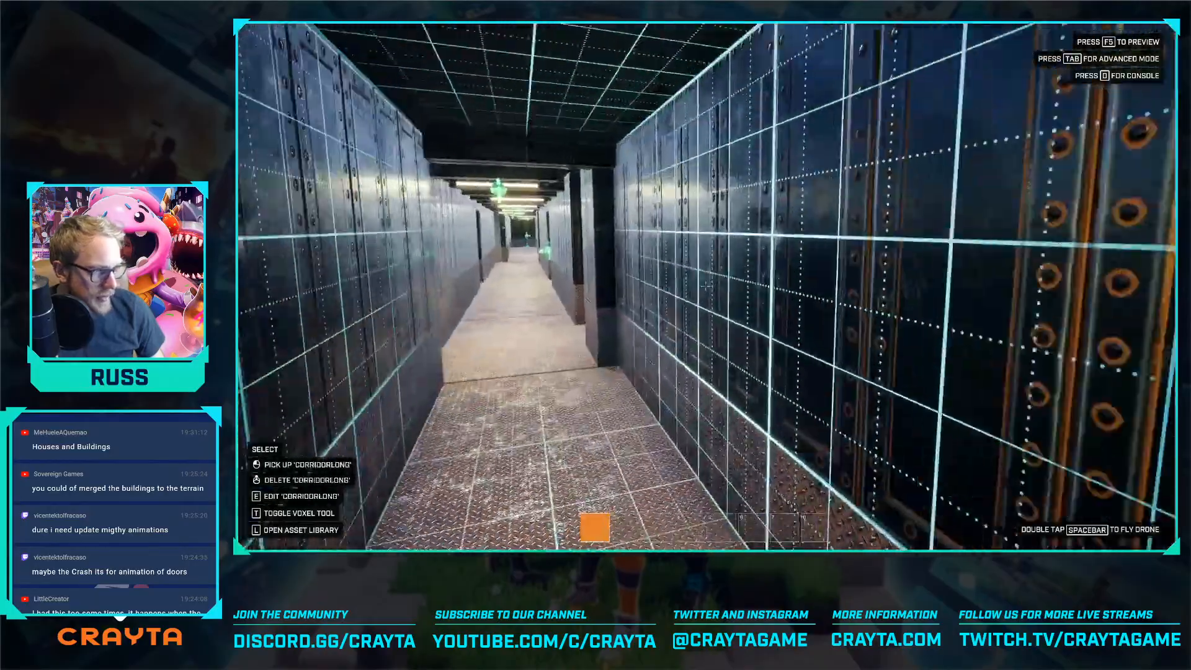
key("w")
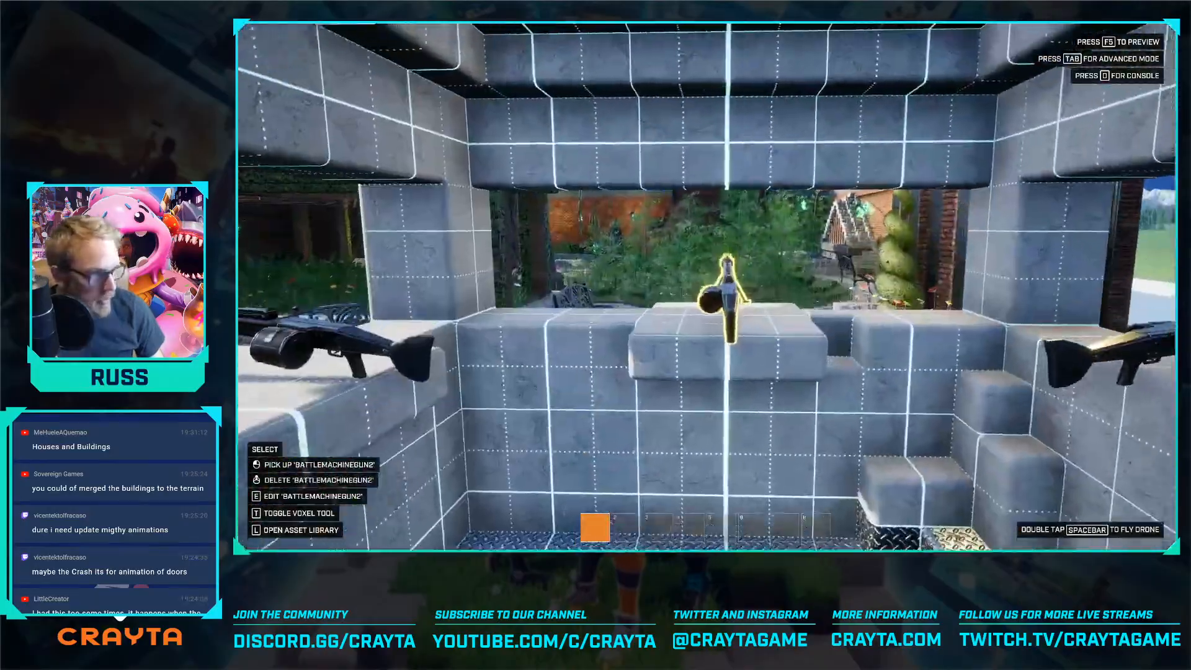
key("w")
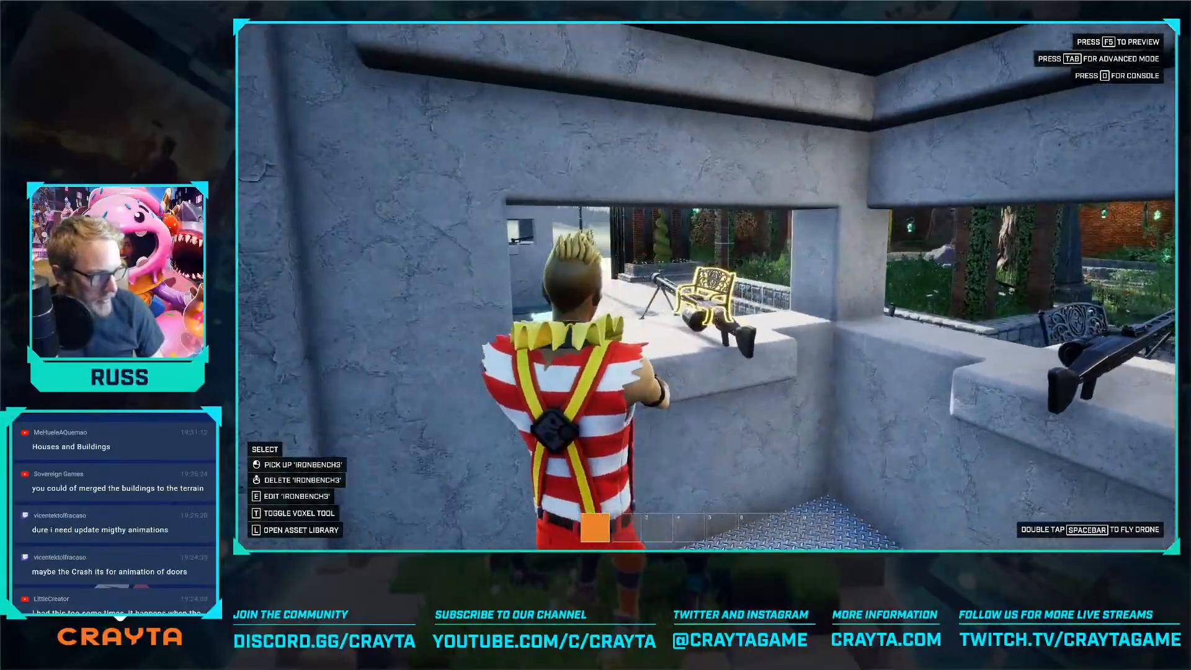
key("w")
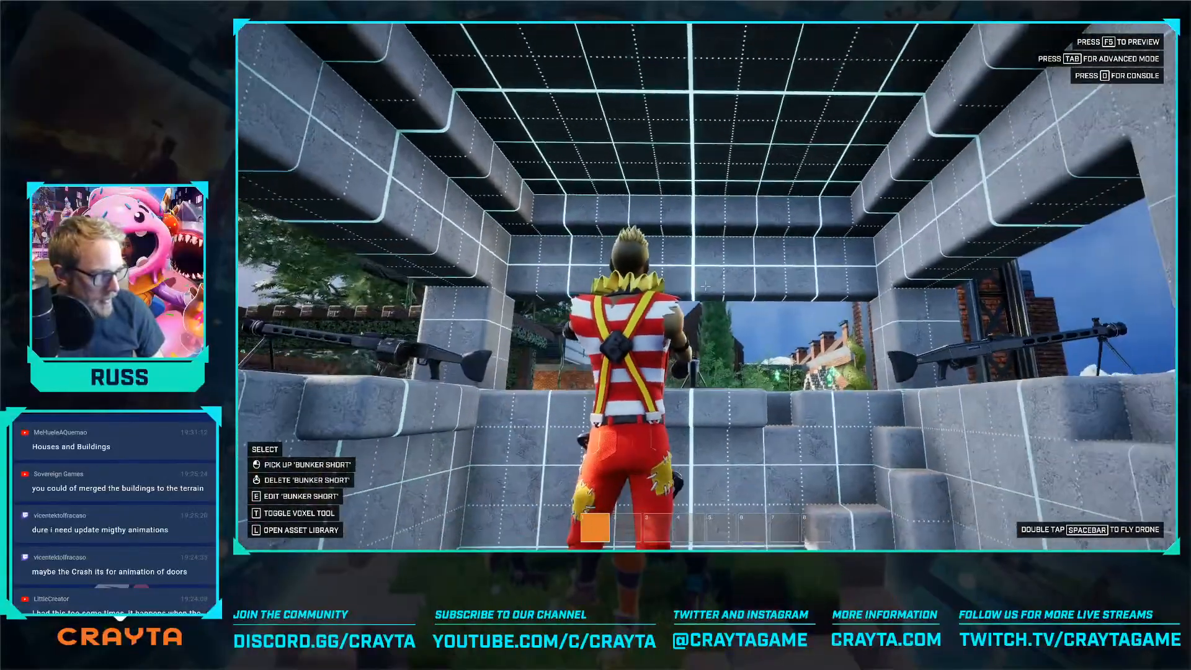
Position the character at the park's edge and walk past the benches and park wall toward the industrial neighbourhood
key("Tab")
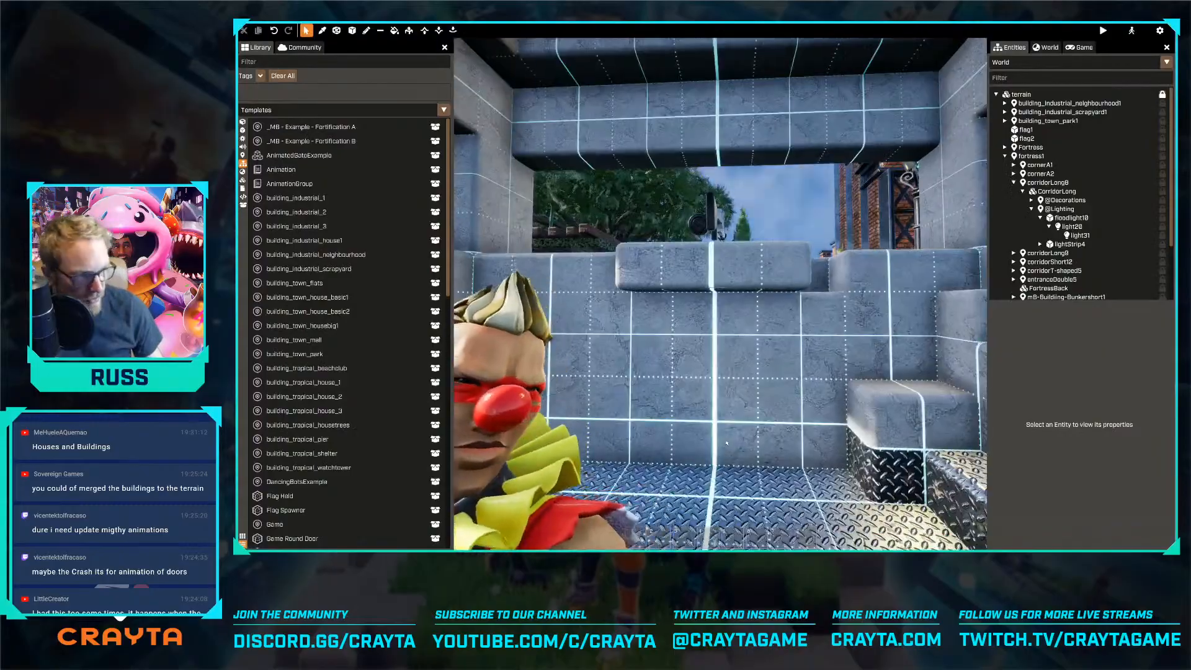
key("w")
right_click_drag(687, 420, 606, 416)
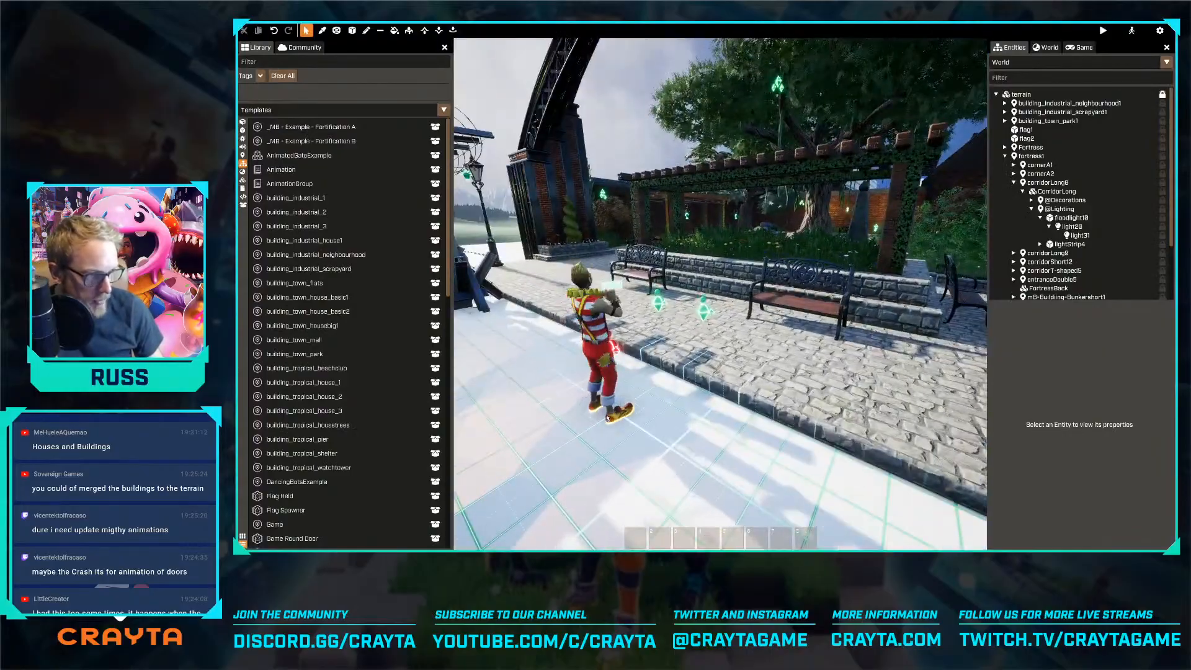
key("Tab")
key("w")
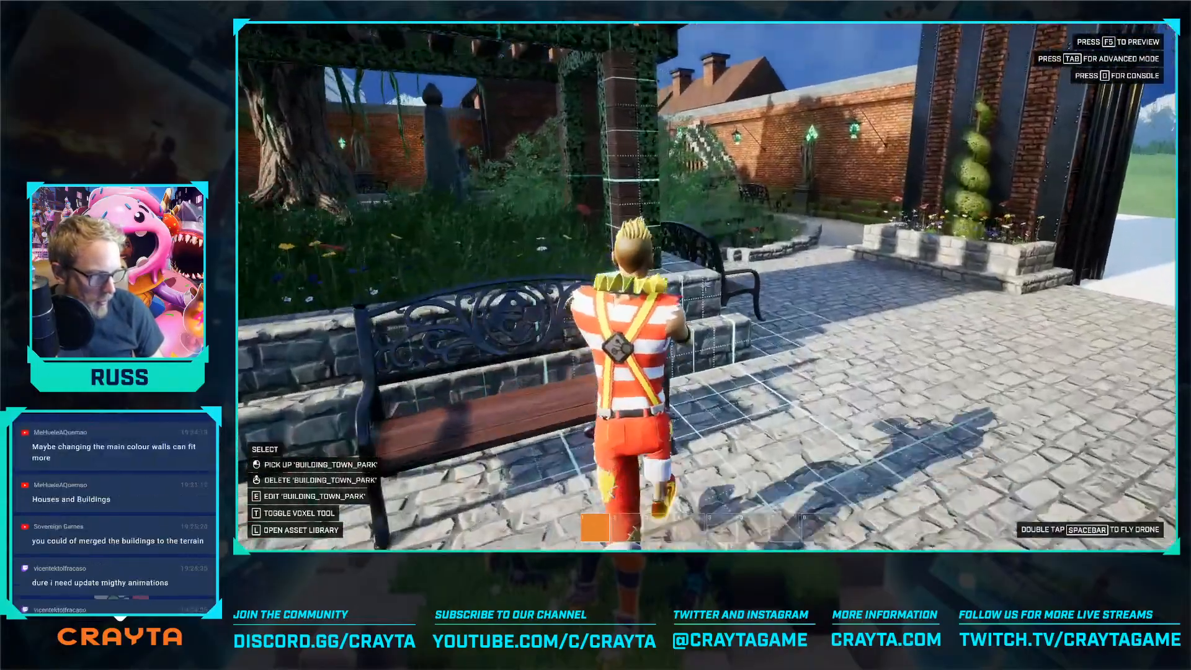
key("w")
key("w")
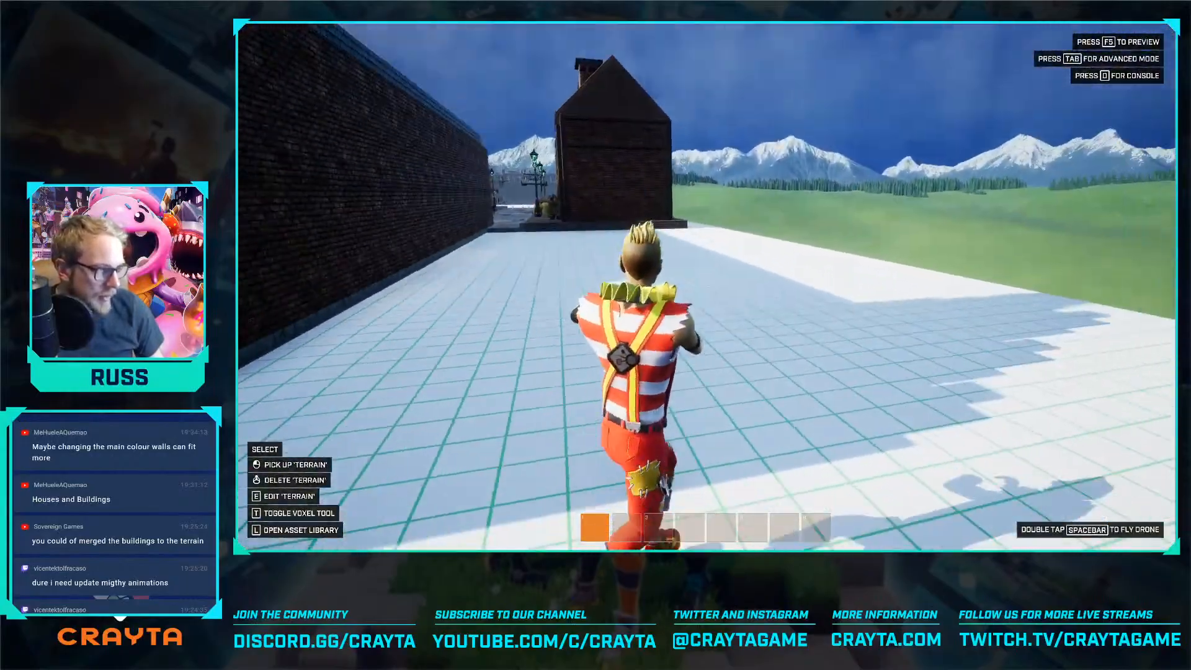
key("w")
Select the whole industrial neighbourhood and shift it away from the town park, to a Y position of -2600
key("Tab")
key("s")
key("s")
key("a")
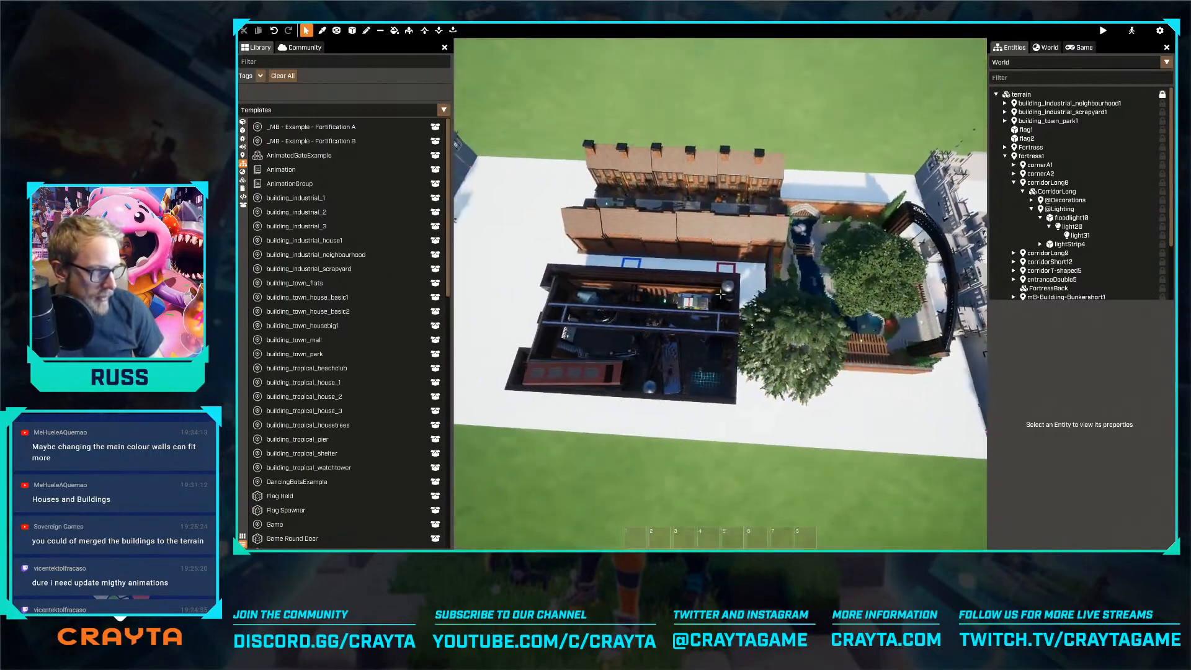
key("a")
left_click(718, 253)
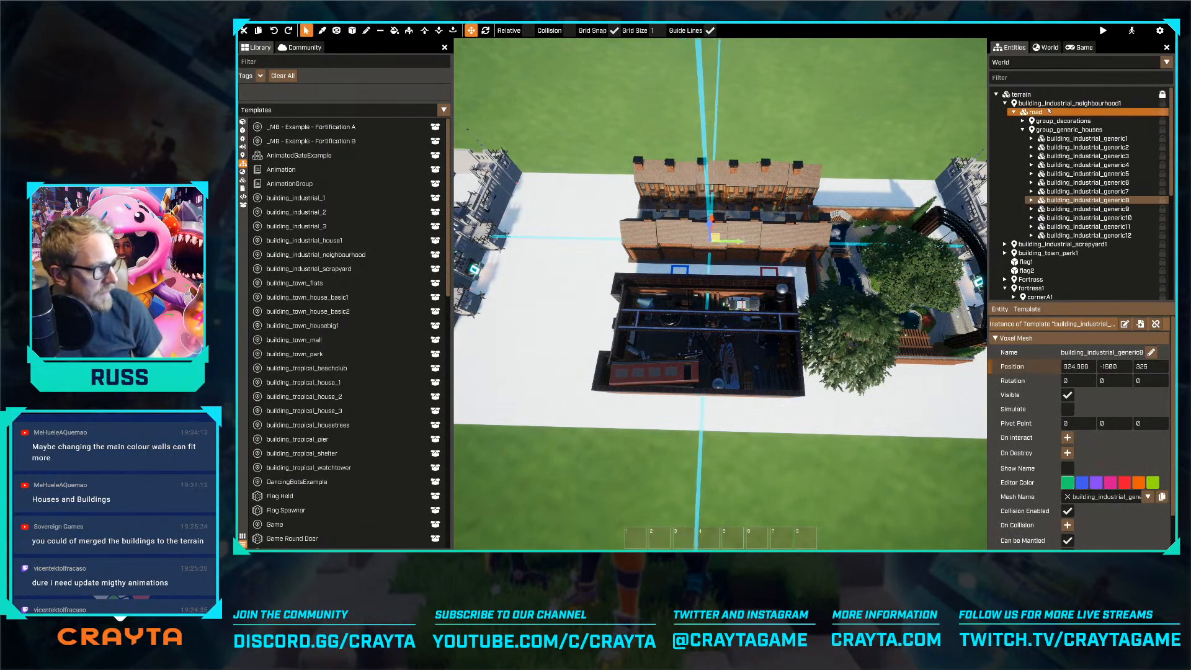
left_click(1067, 103)
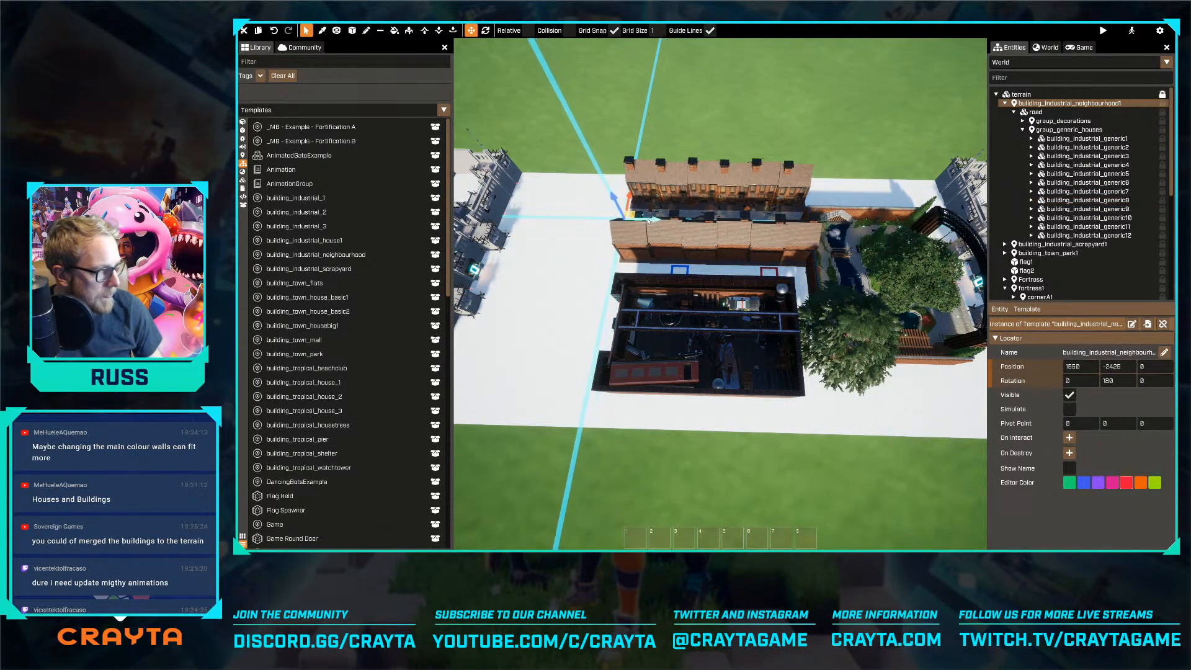
key("d")
right_click_drag(665, 222, 381, 248)
Move the industrial neighbourhood toward the field's outer edge, to an X position of 1775, and check the layout from above
key("w")
key("d")
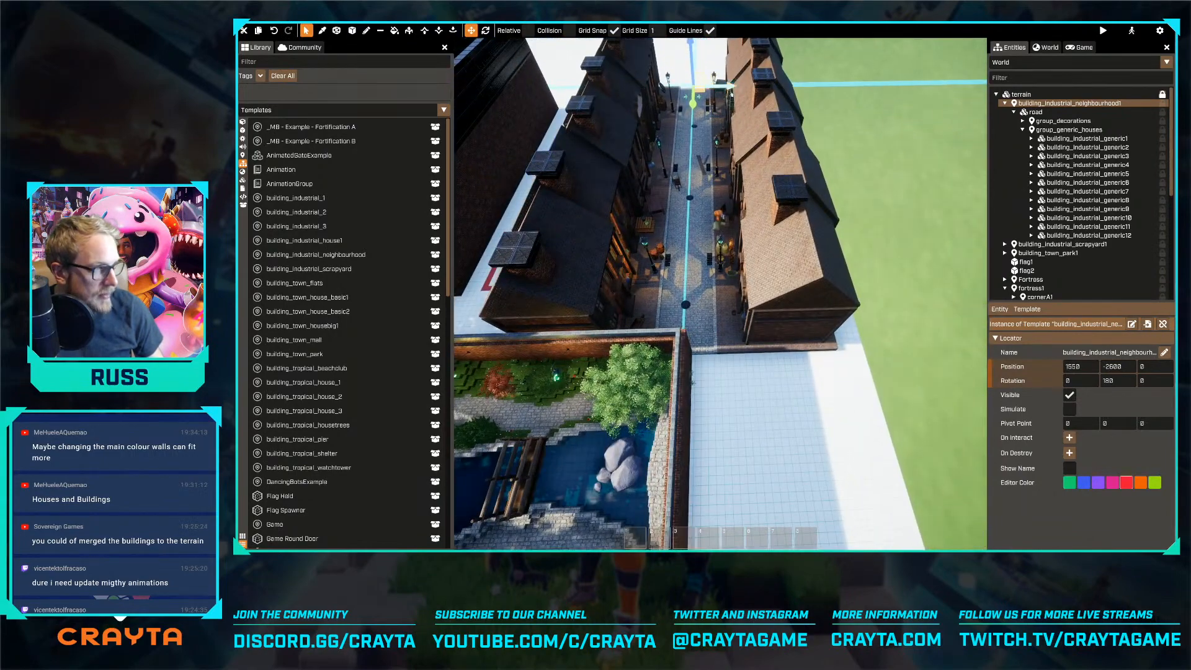
left_click_drag(731, 90, 742, 87)
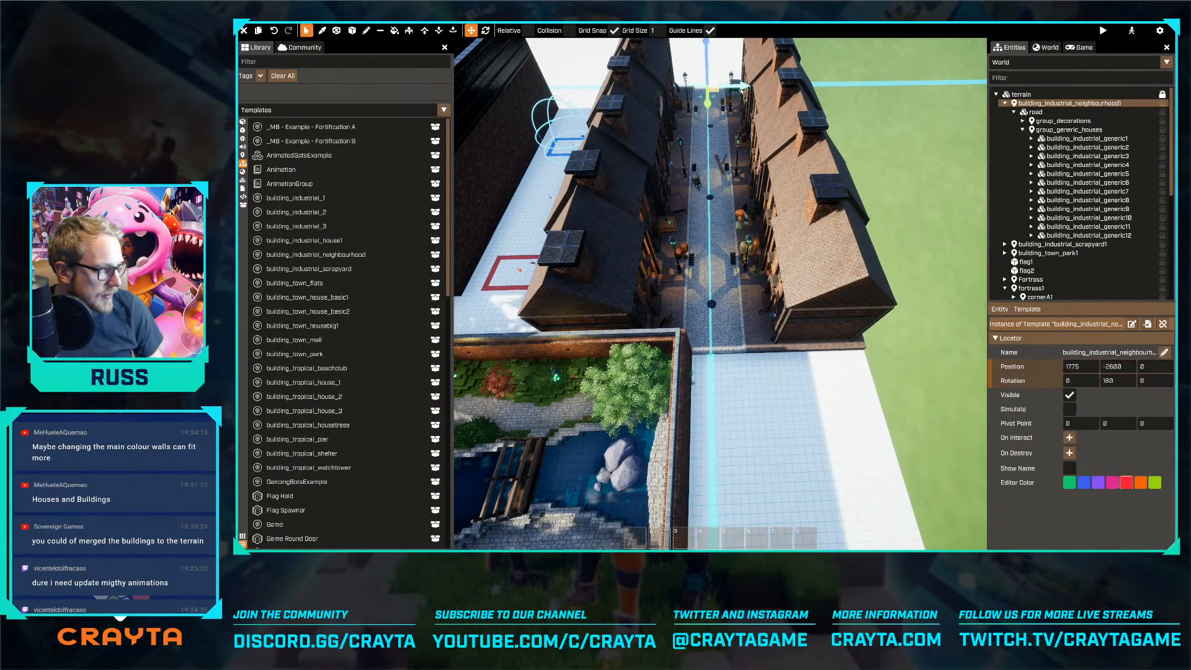
key("shift+s")
key("shift+a")
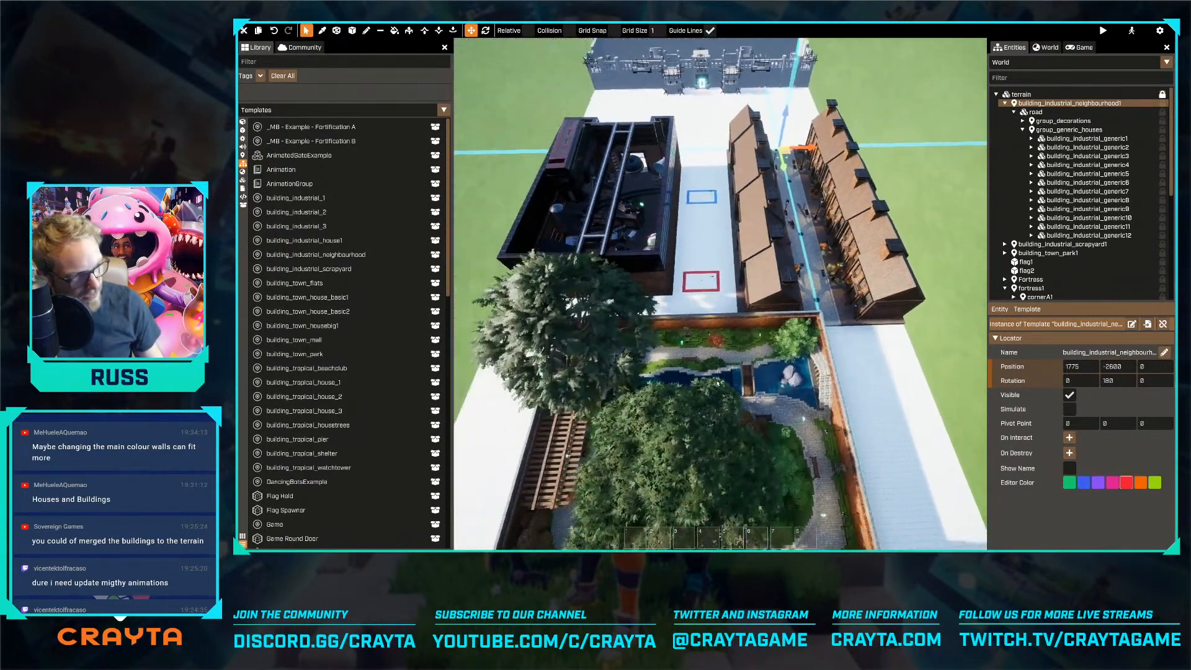
Check the layout from above and collapse the expanded industrial neighbourhood and fortress entries in the entity list
key("shift+w")
key("shift+a")
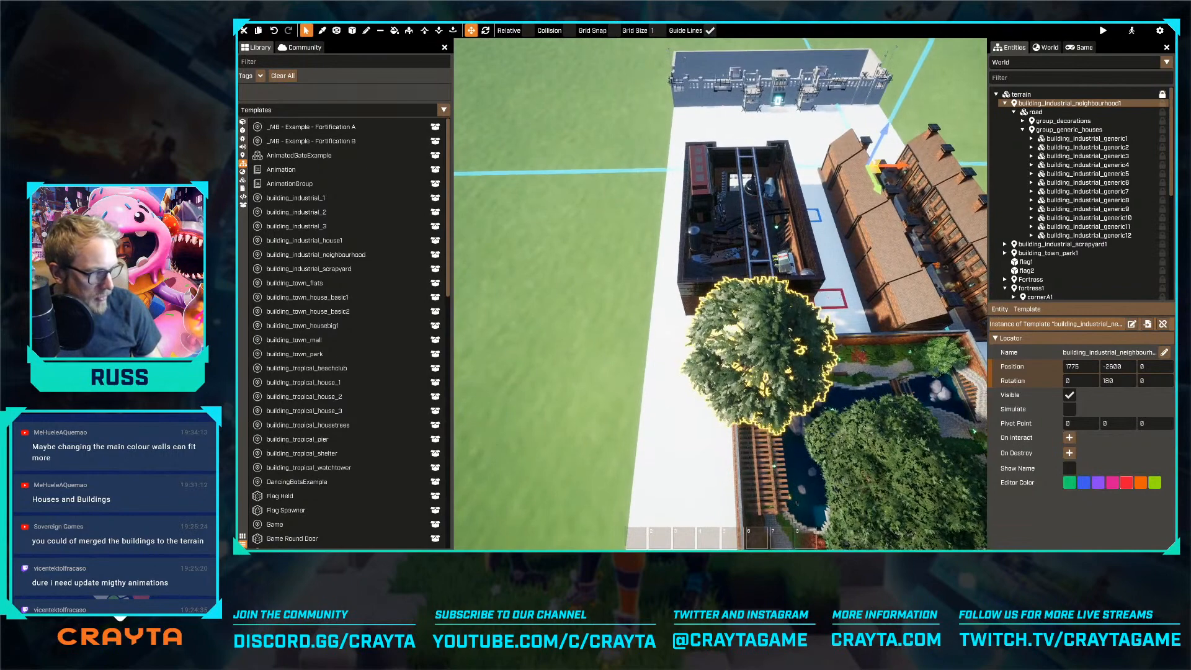
key("shift+a")
right_click_drag(723, 334, 720, 294)
key("shift+s")
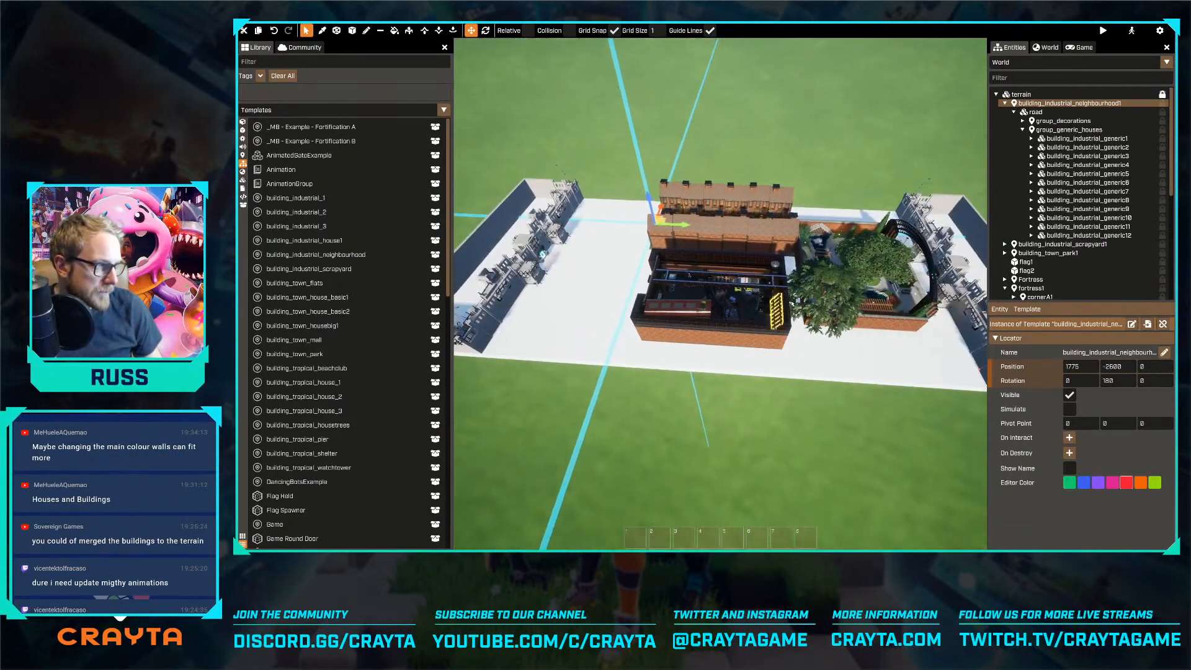
key("a")
left_click(1014, 112)
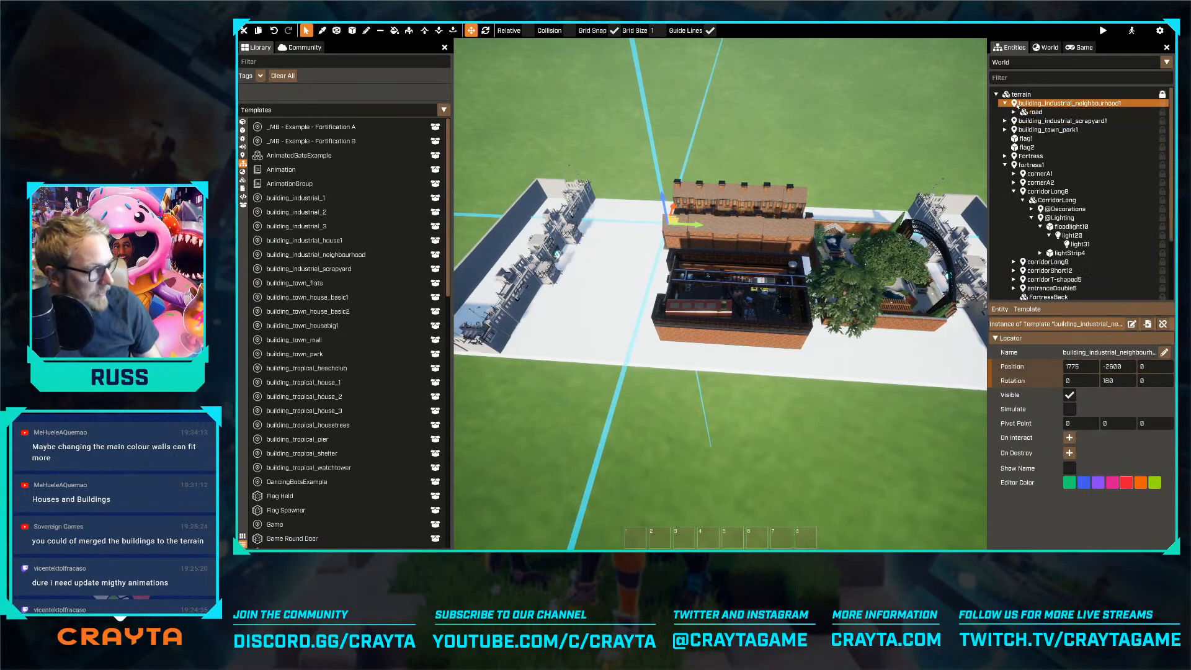
left_click(1005, 104)
left_click(1005, 156)
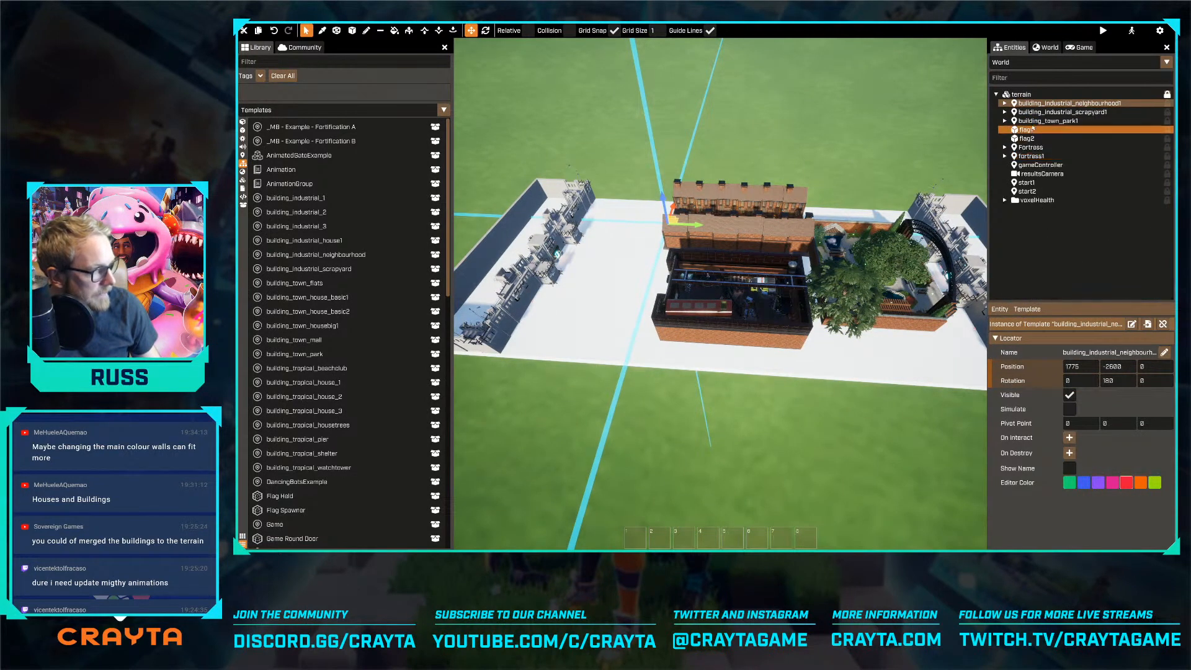
Duplicate the town park and place the copy by the opposite fortress, rotated 180 degrees at a Y position of -5400
left_click(1023, 121)
key("ctrl+d")
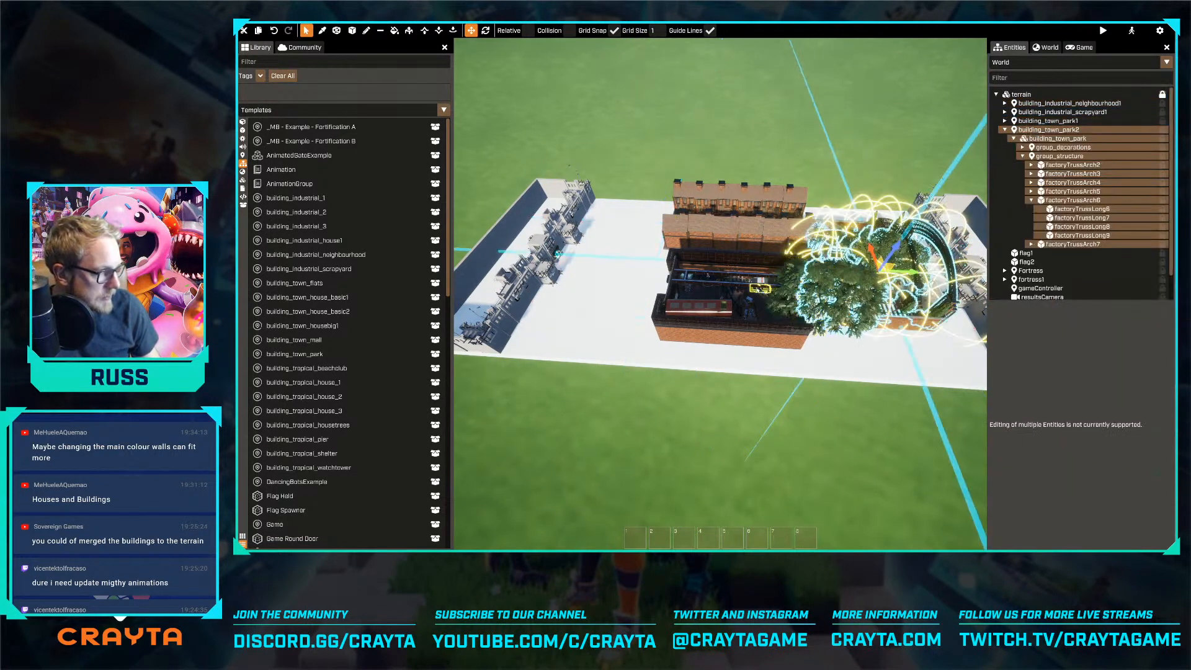
left_click(698, 284)
left_click(1049, 139)
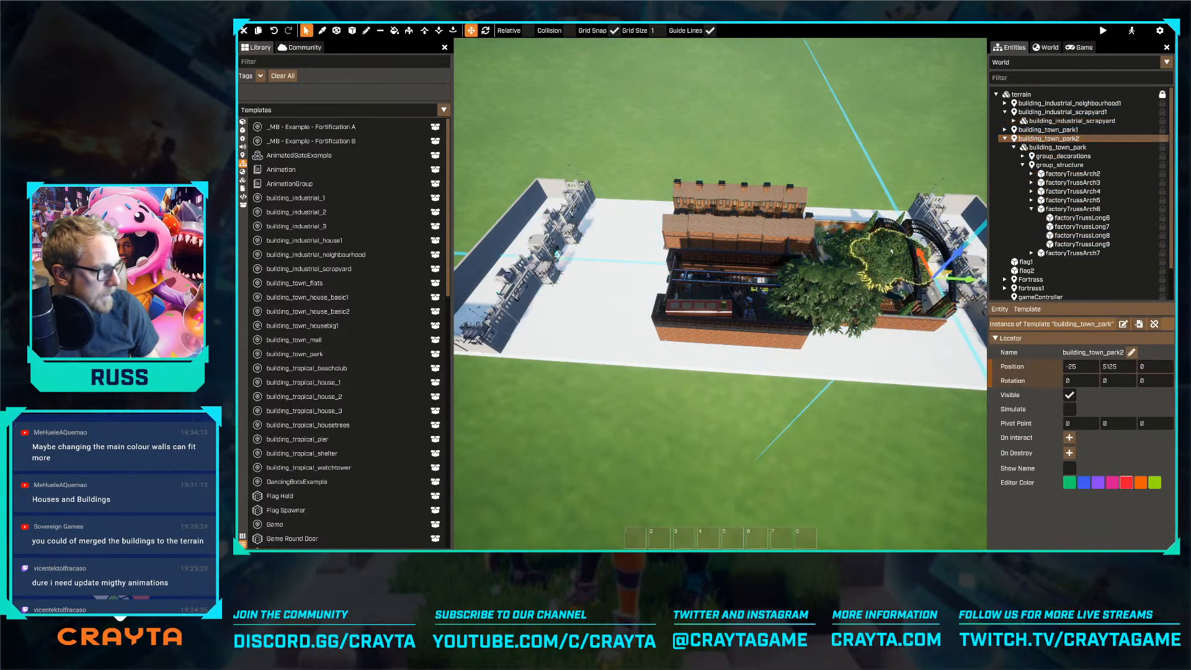
left_click_drag(964, 282, 586, 268)
key("e")
key("w")
key("s")
key("d")
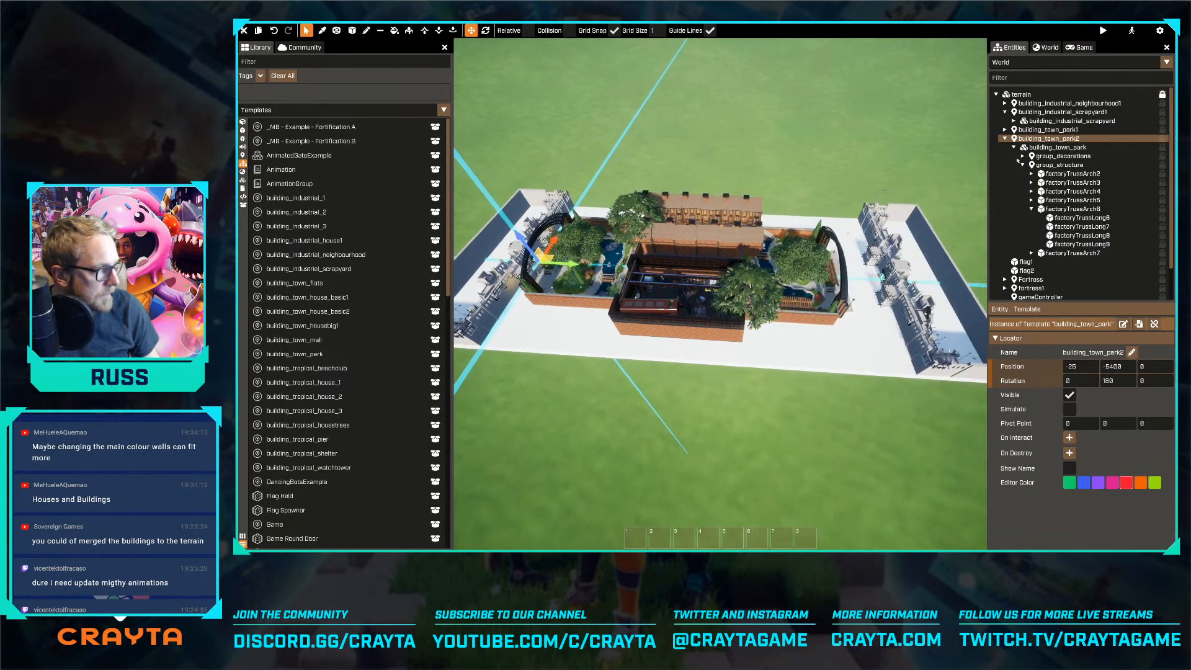
Move the original town park toward its own fortress, to a Y position of 5025, and check both parks
left_click(1059, 130)
left_click_drag(847, 264, 886, 280)
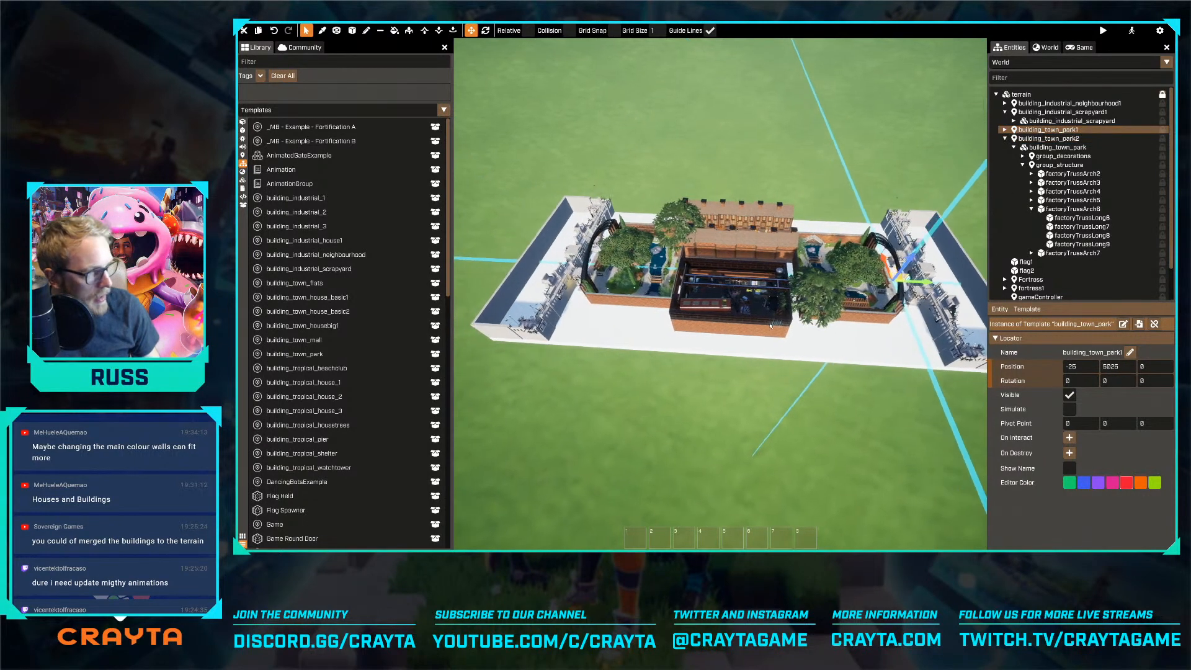
scroll(697, 314, "up", 5)
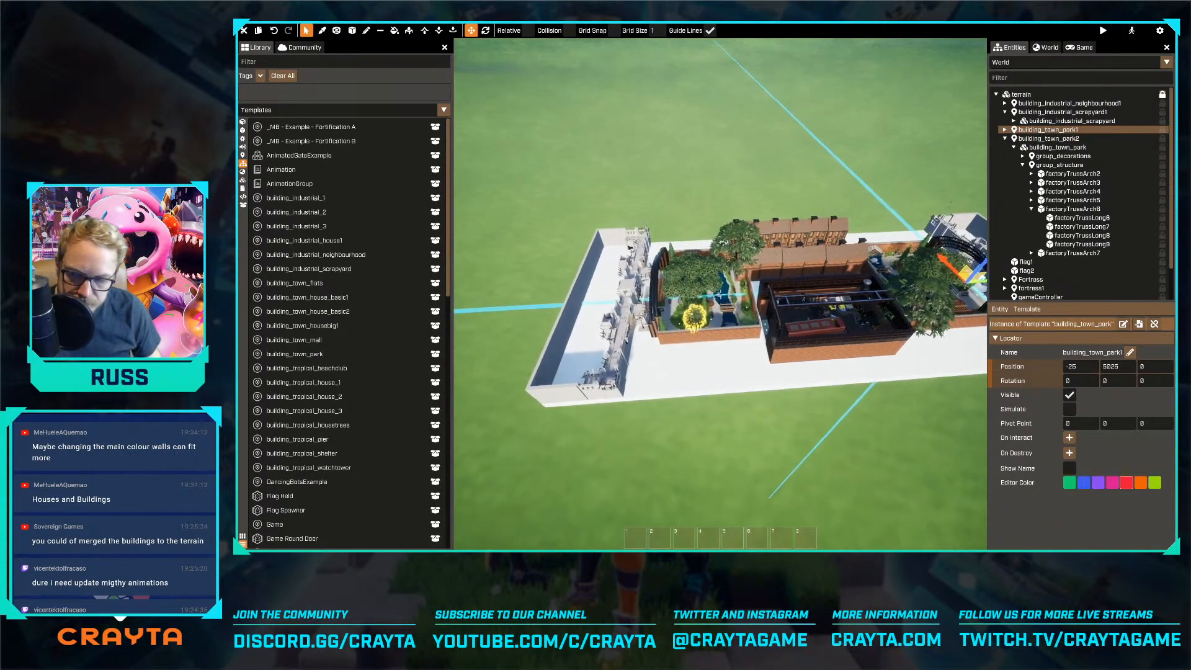
scroll(696, 314, "up", 4)
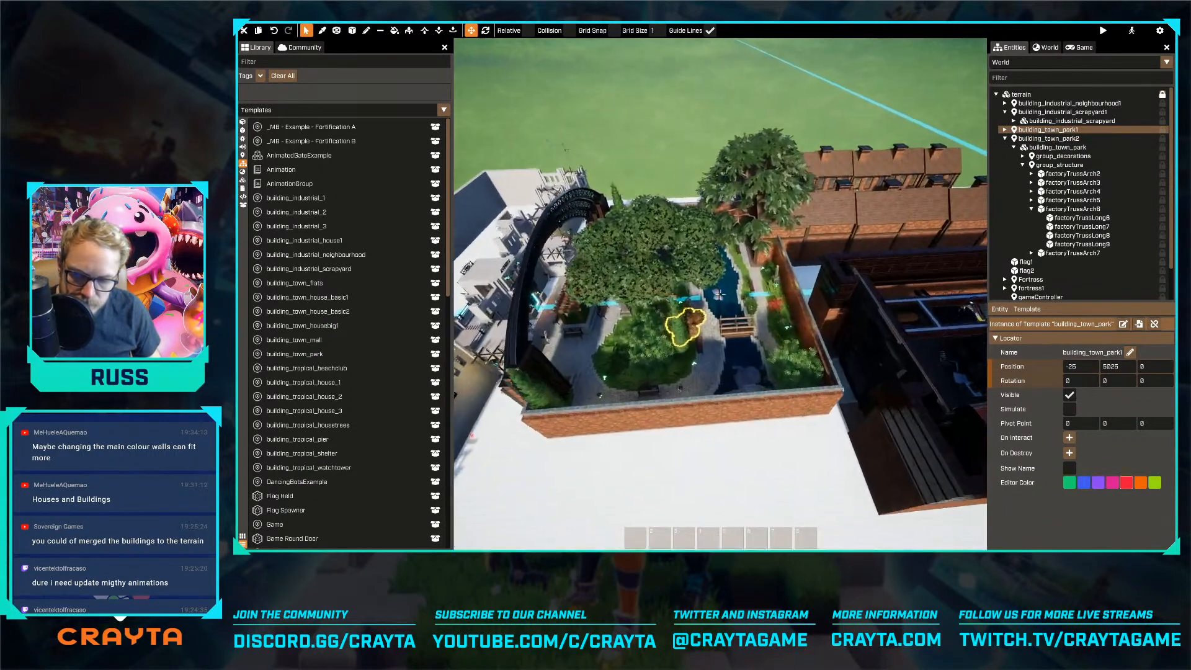
key("g")
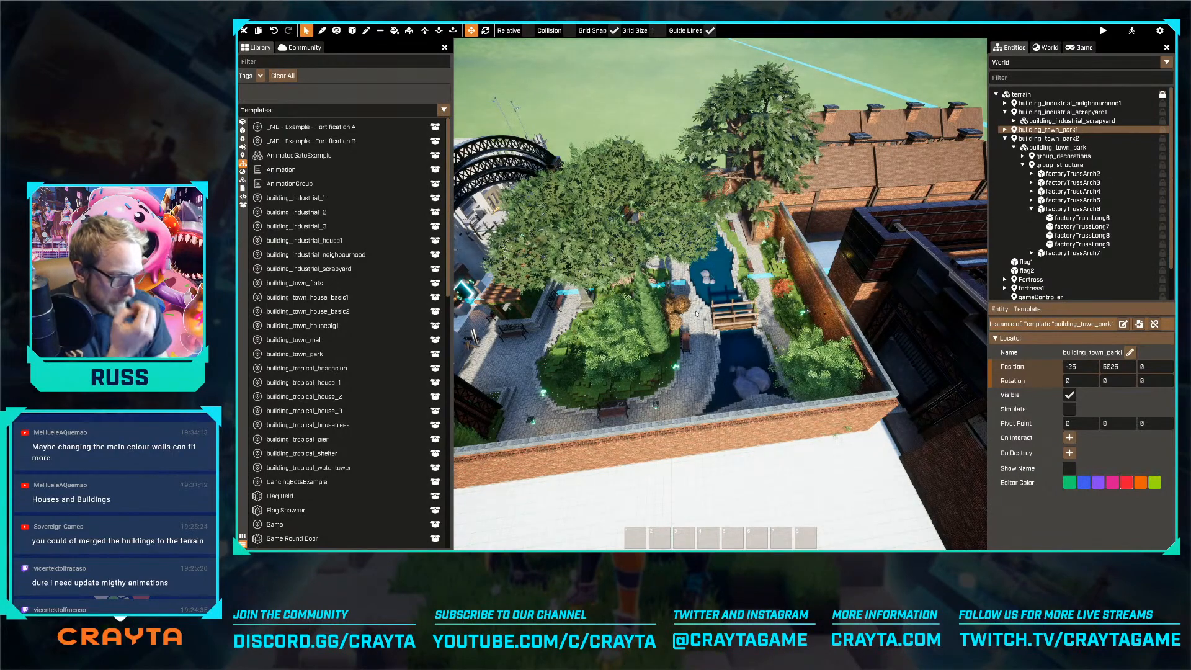
Pick up the old brick material and try filling the fortress wall facing the park with it
key("s")
right_click_drag(703, 371, 666, 353)
key("w")
key("s")
left_click_drag(665, 353, 676, 352)
right_click_drag(676, 351, 629, 320)
key("w")
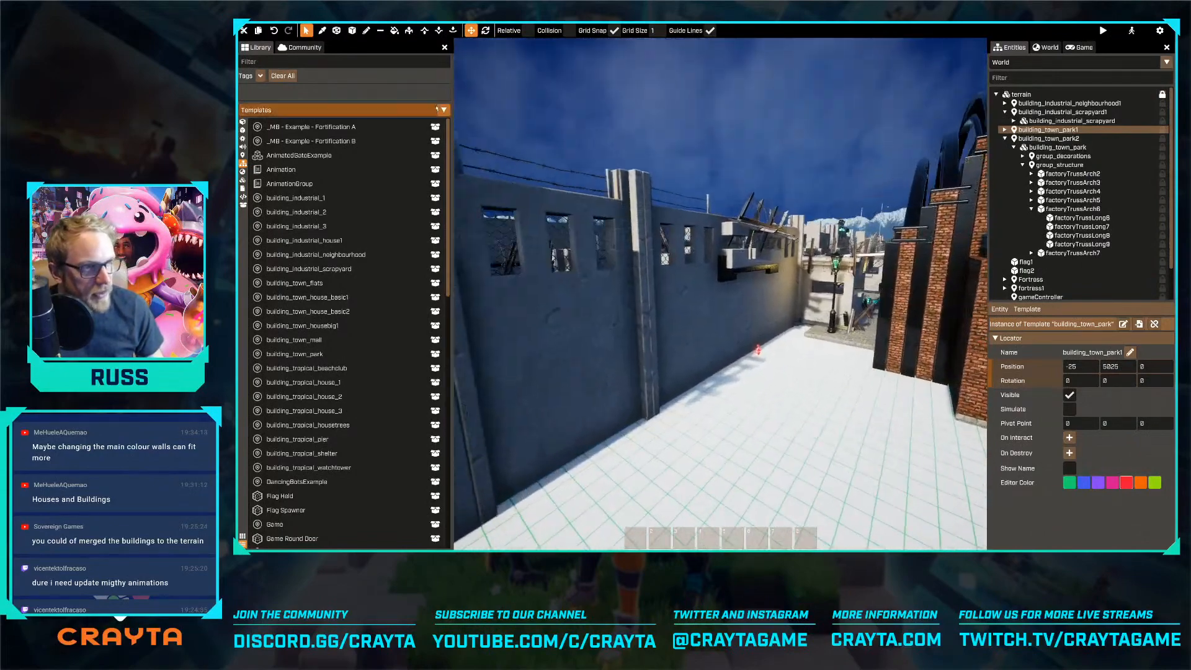
left_click(326, 30)
key("d")
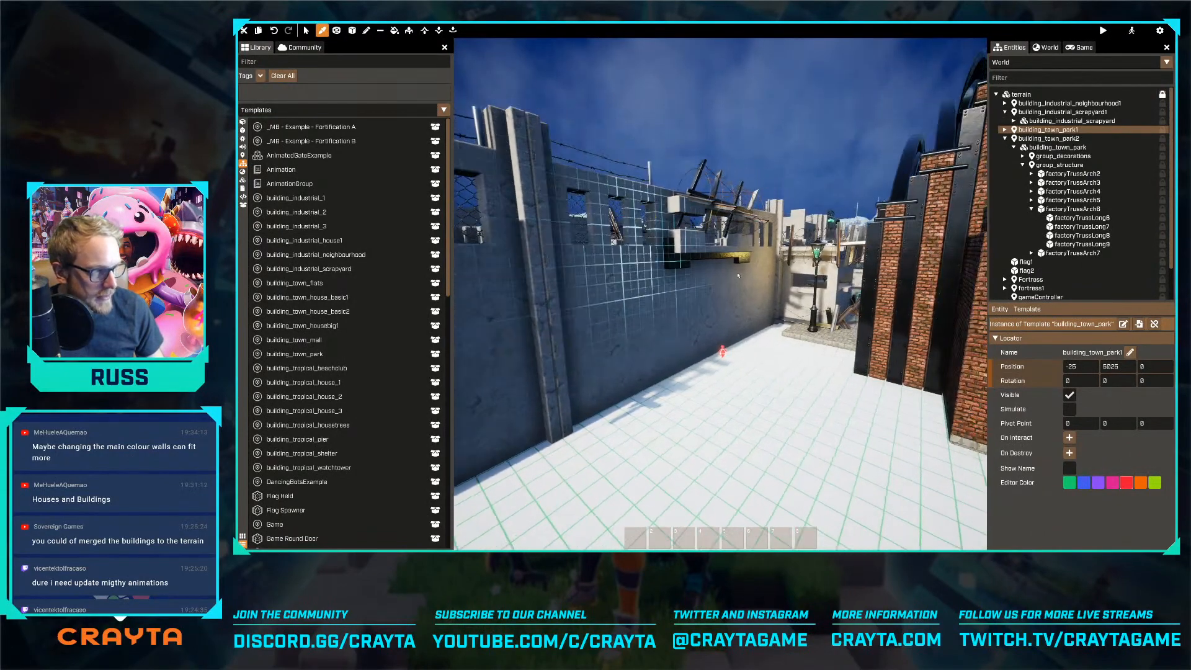
key("w")
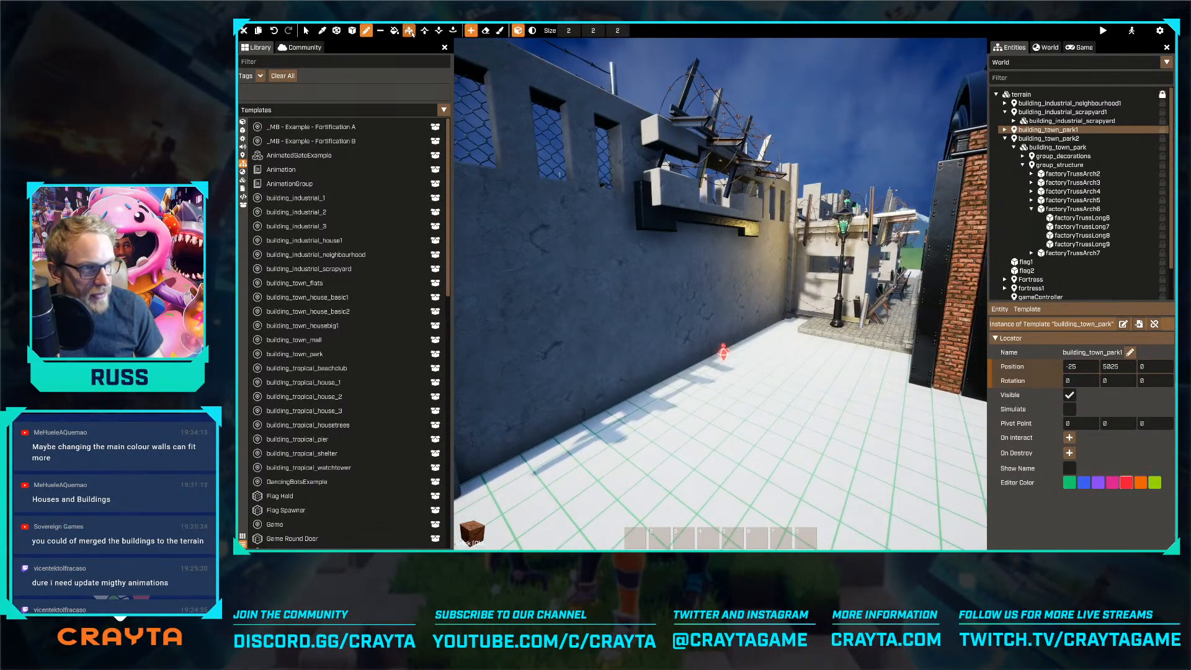
left_click(394, 31)
left_click(619, 300)
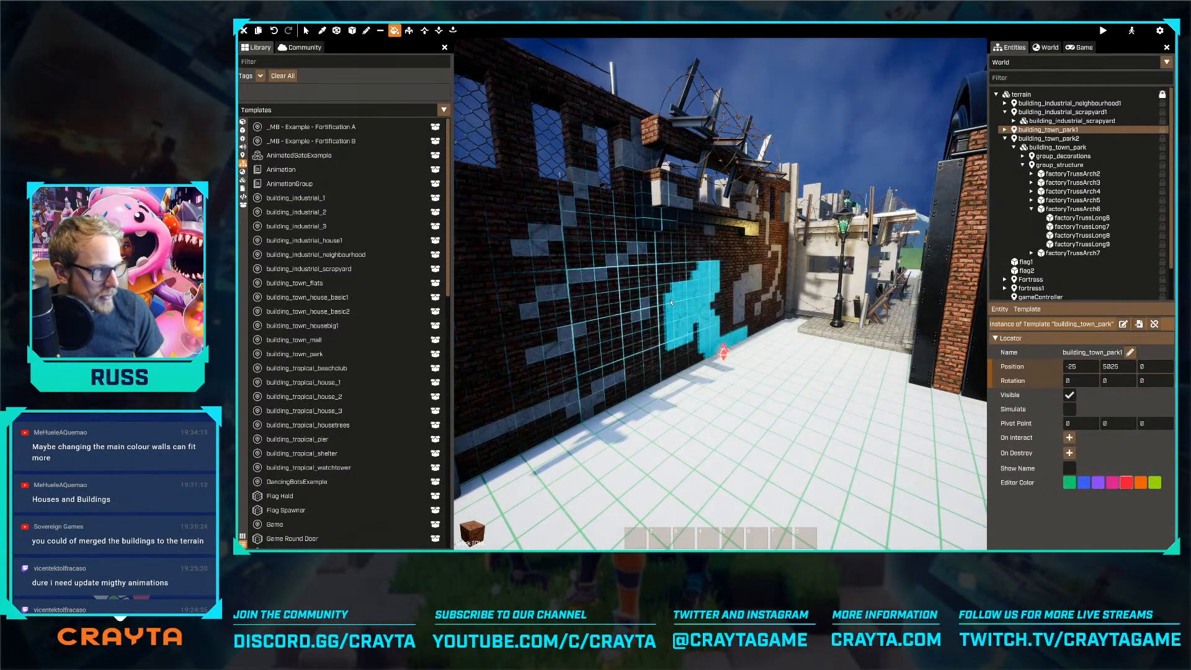
Examine the brick-filled fortress wall and gate alongside the town park's boundary wall and arches
key("s")
mouse_move(675, 303)
right_mouse_down()
mouse_move(546, 298)
mouse_move(742, 300)
right_mouse_up()
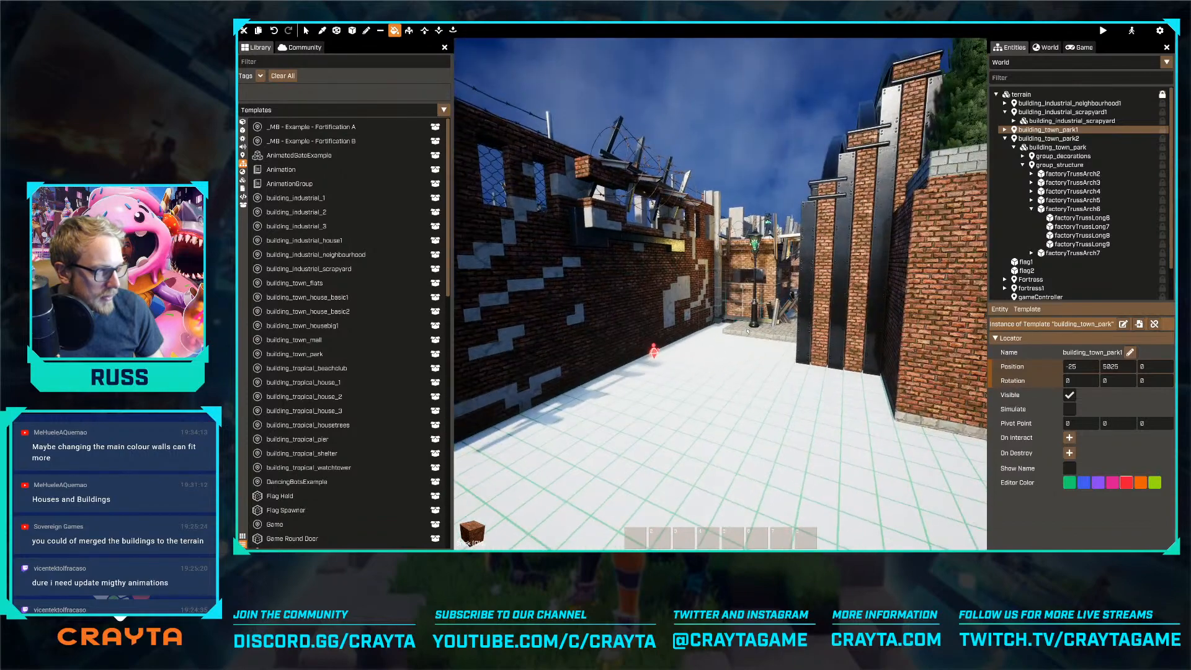
key("w")
key("e")
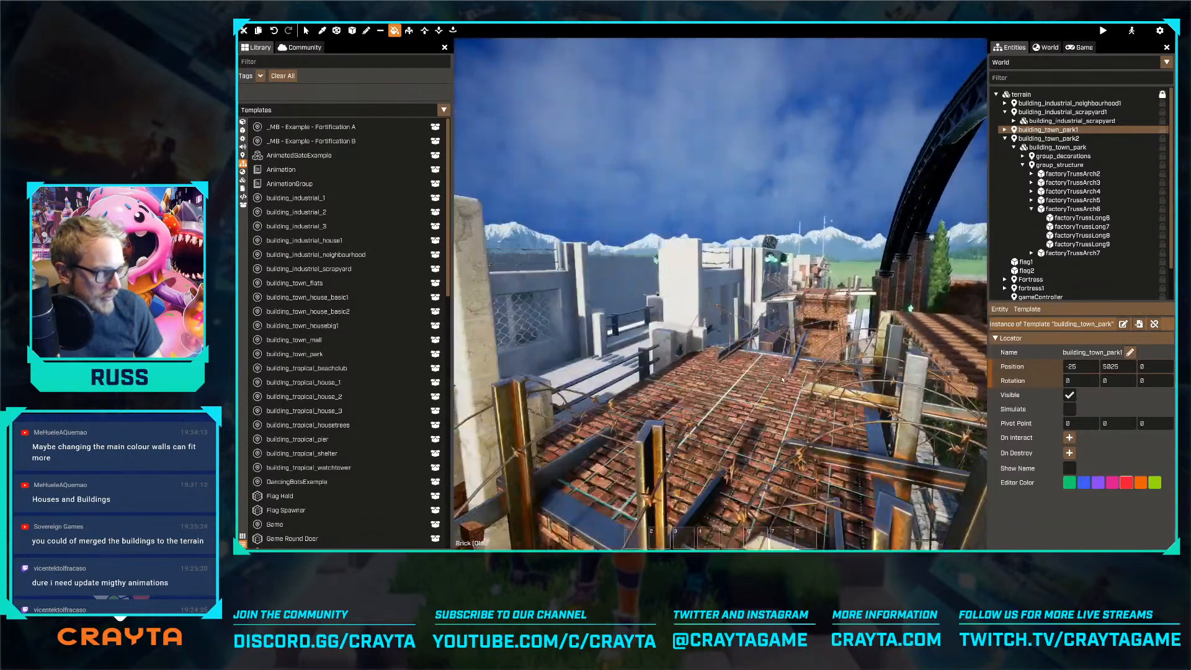
key("w")
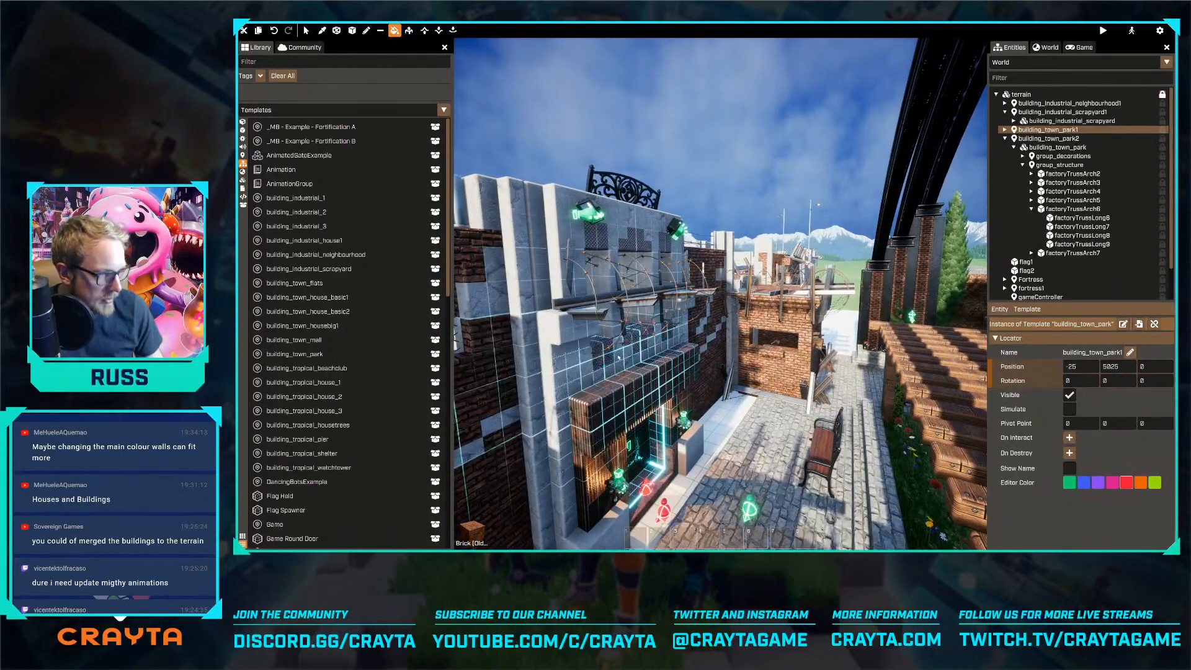
right_click_drag(584, 375, 800, 372)
key("w")
key("s")
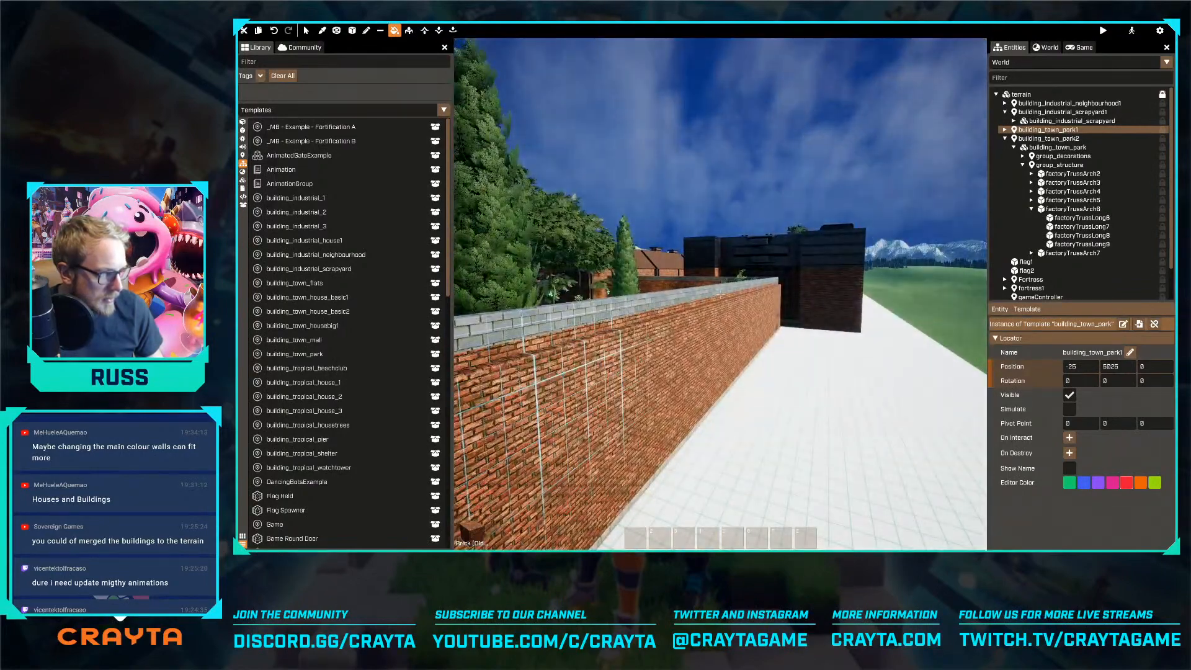
right_click_drag(719, 294, 533, 294)
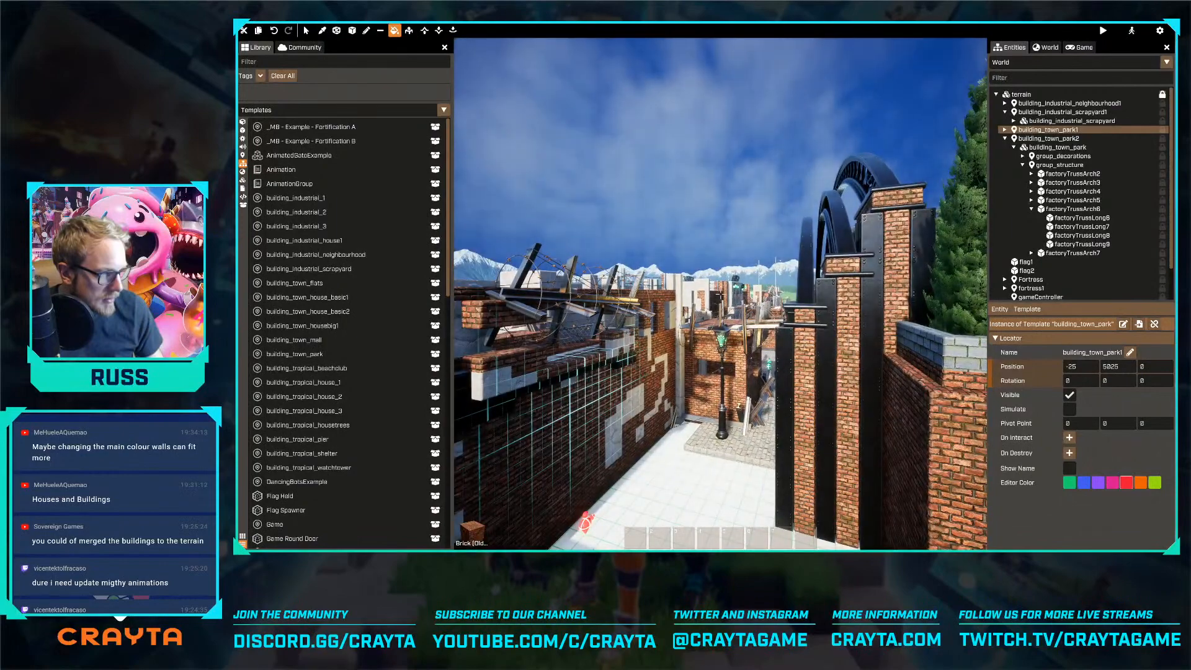
right_click_drag(720, 294, 695, 294)
key("w")
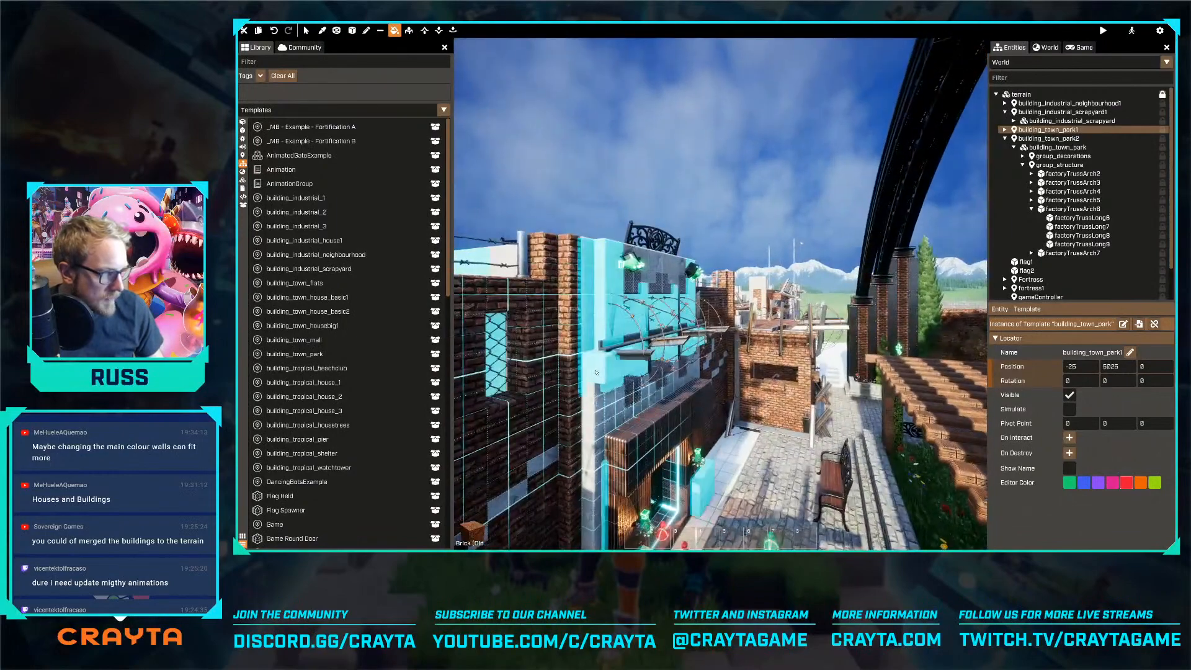
Undo the brick fill on the fortress wall and pick up the concrete material for filling
right_click_drag(614, 371, 887, 366)
key("s")
key("q")
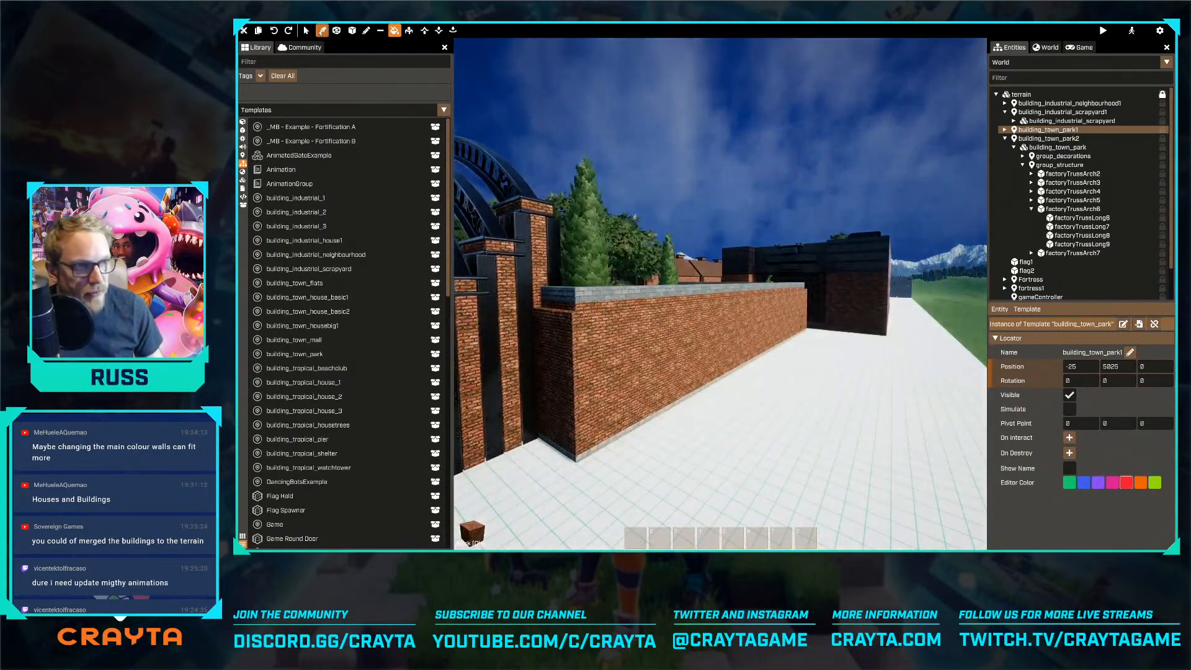
right_click_drag(539, 271, 459, 296)
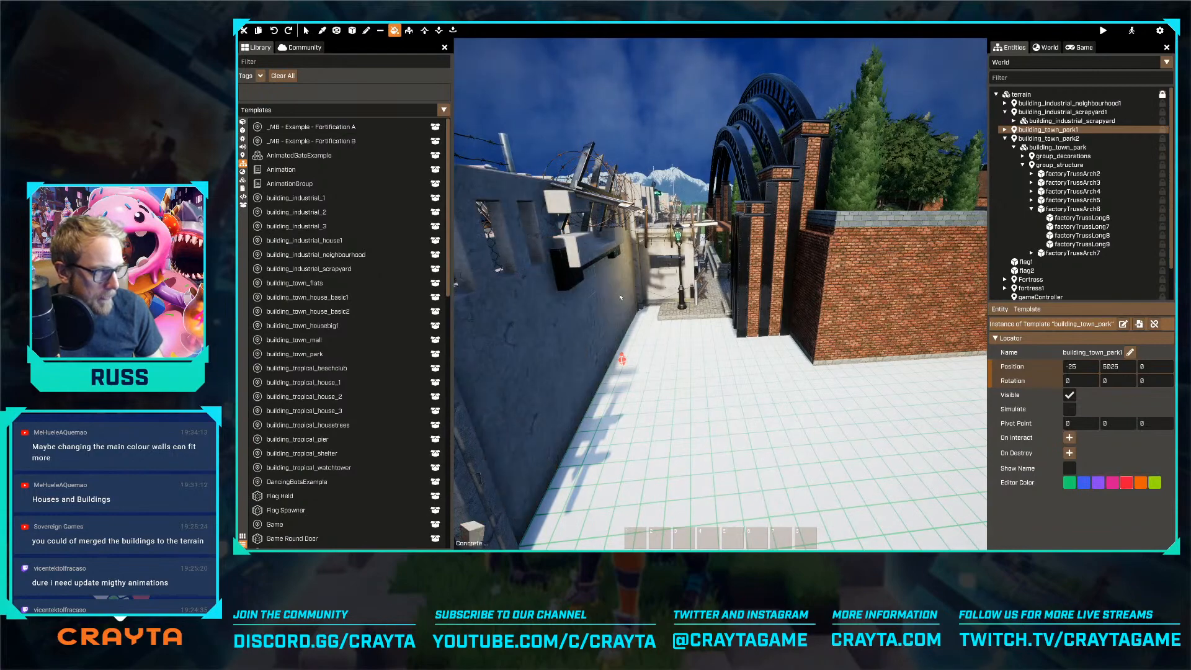
Fill the town park's brick boundary walls with the concrete material
right_click_drag(784, 391, 651, 260)
key("w")
key("w")
key("w")
key("w")
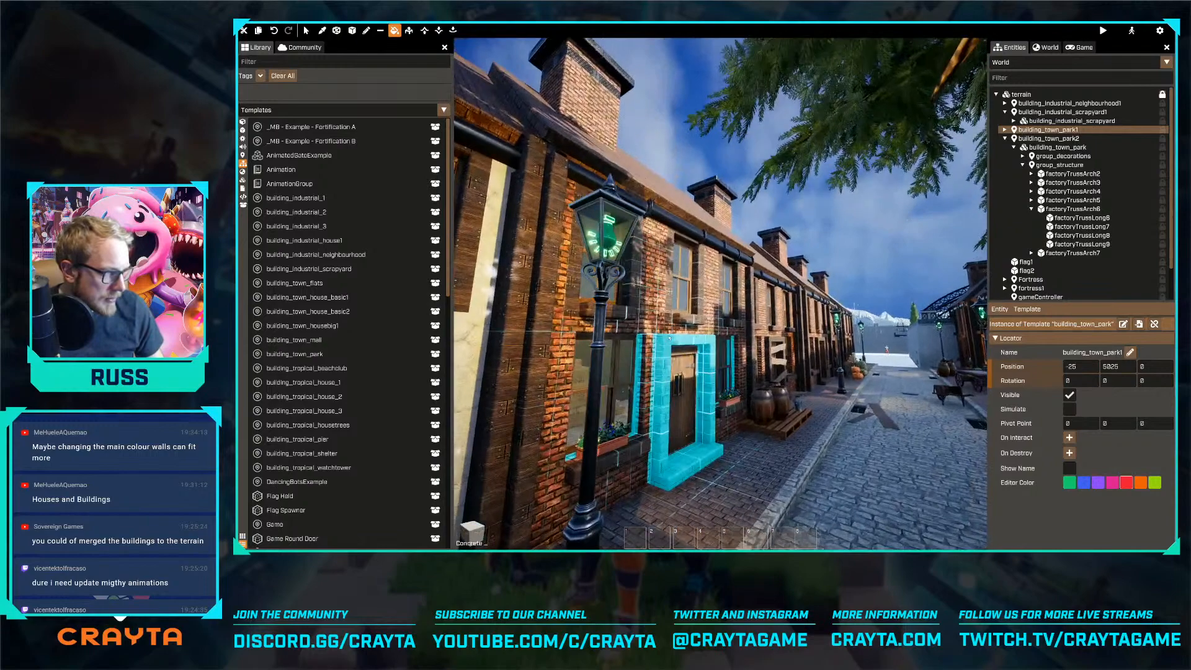
Replace the brick on the fronts of the first row of industrial neighbourhood houses with concrete
left_click(660, 331)
key("w")
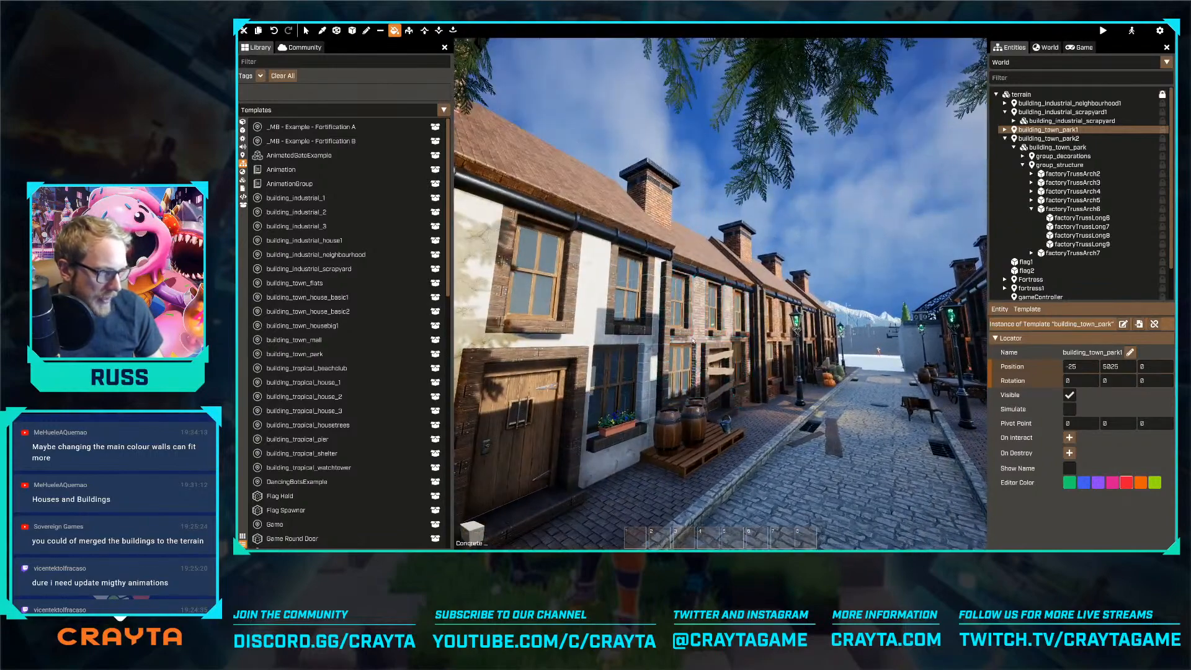
left_click(692, 340)
key("w")
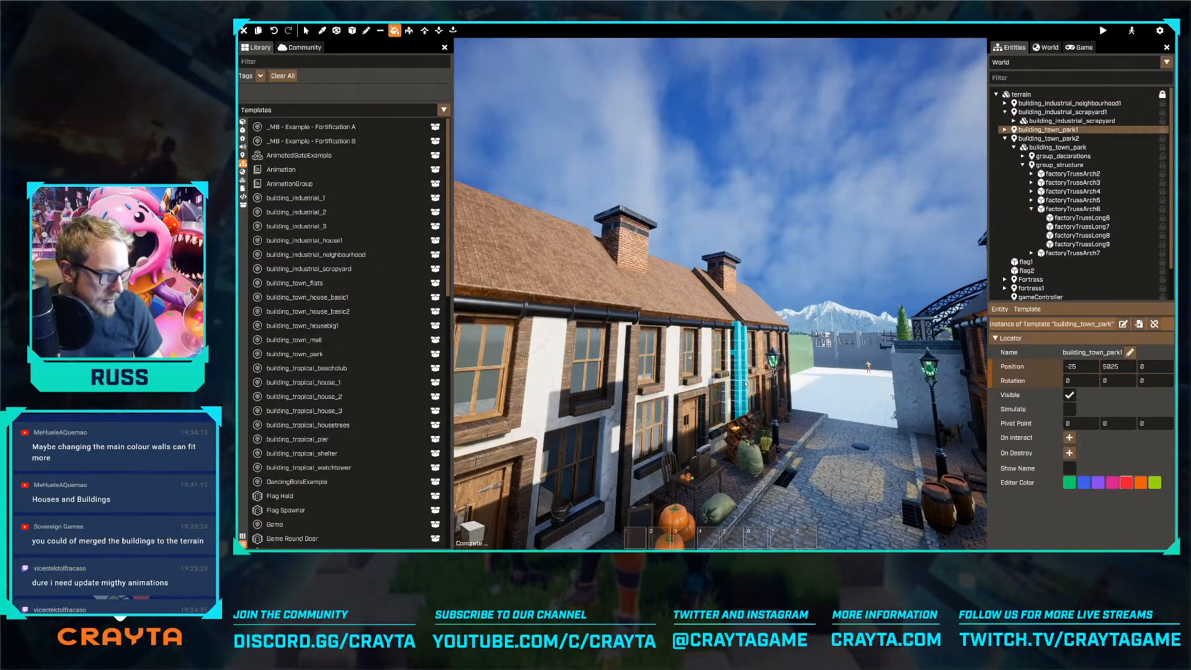
key("w")
Fill the brick fronts of the opposite row of neighbourhood houses with concrete
right_click_drag(761, 372, 763, 381)
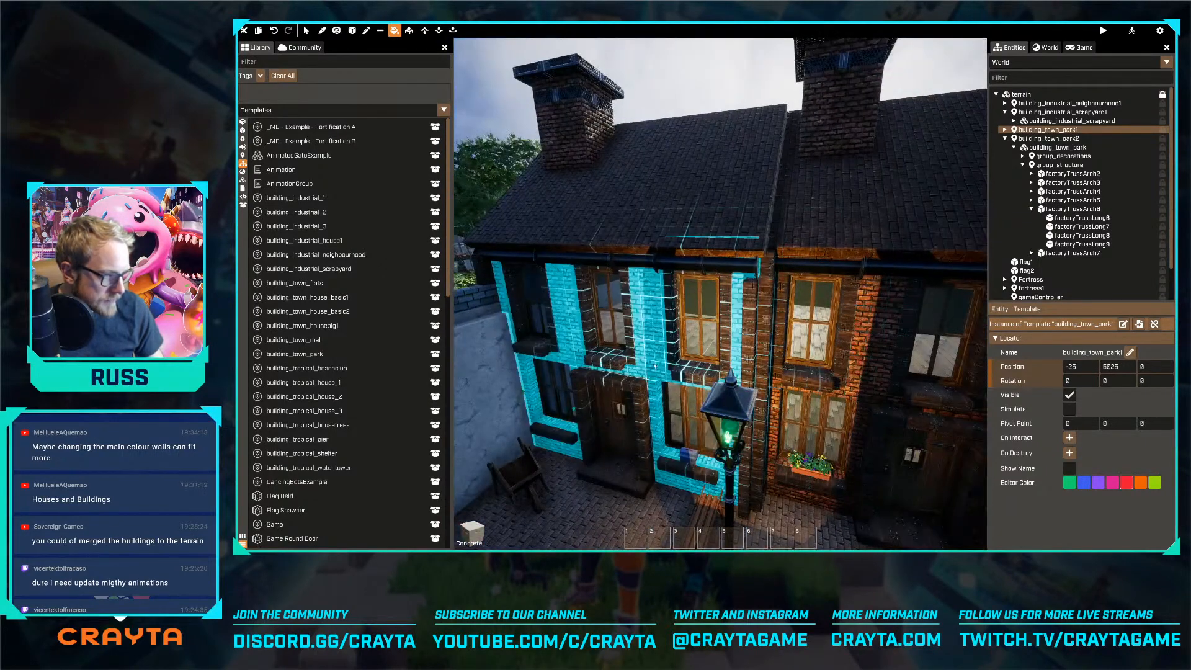
key("w")
right_click_drag(753, 401, 723, 349)
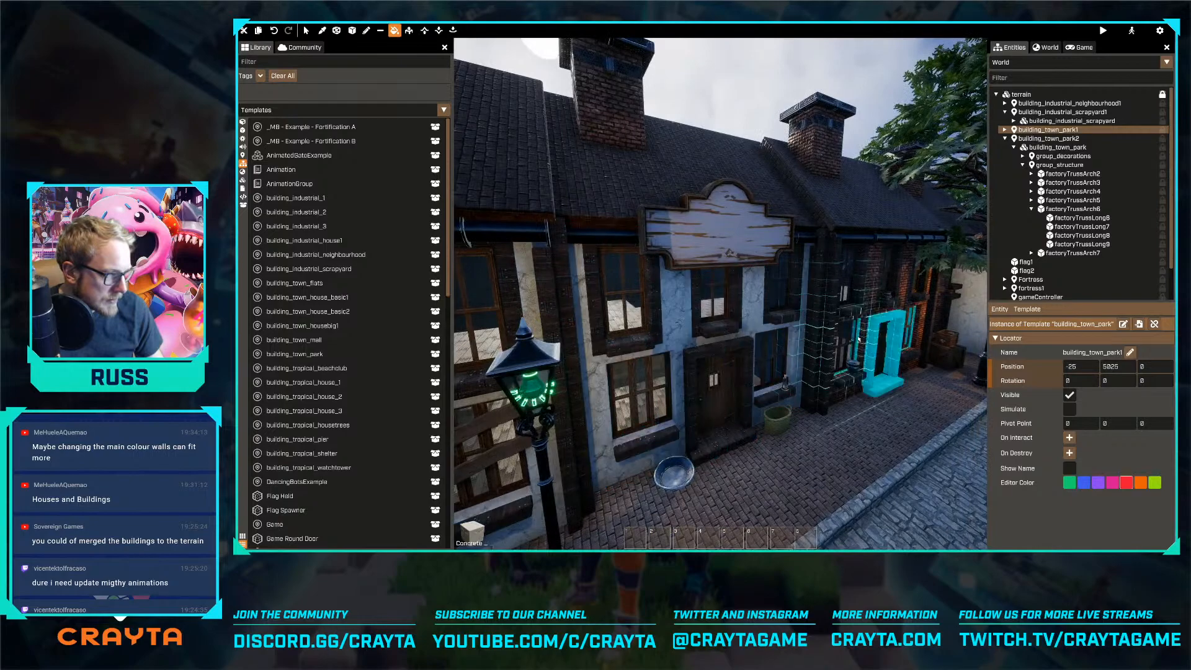
Fill the remaining brick house fronts and the scrapyard's outer walls with concrete
right_click_drag(860, 338, 707, 280)
key("s")
key("w")
key("w")
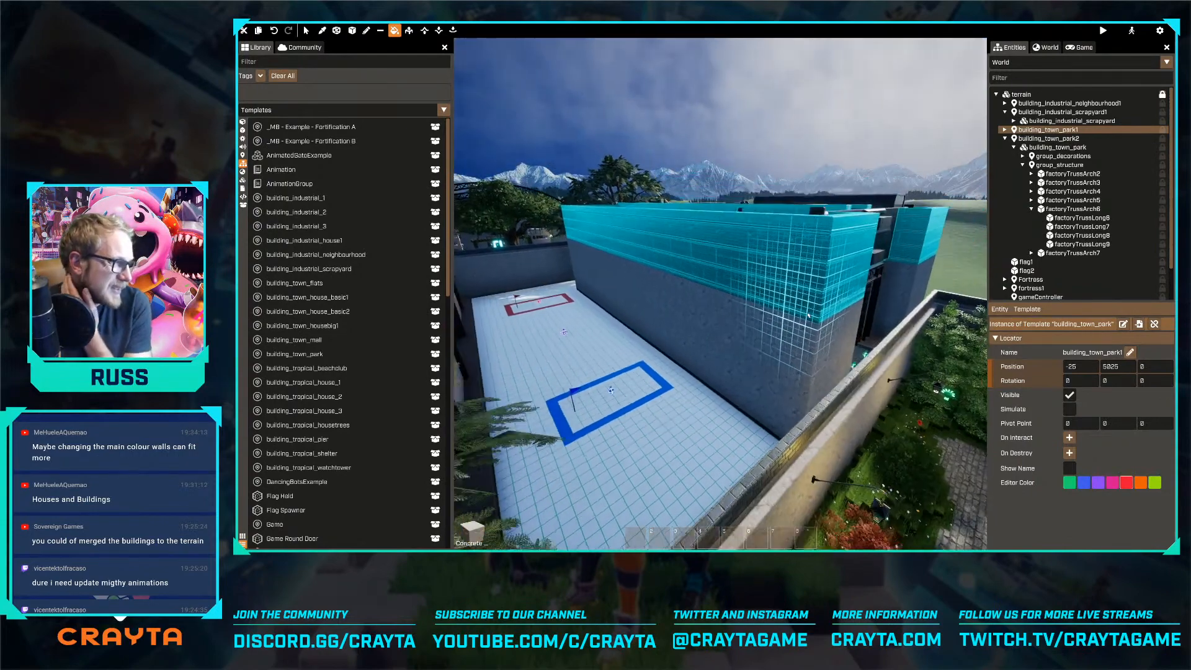
mouse_move(707, 280)
right_mouse_down()
mouse_move(729, 281)
mouse_move(685, 280)
right_mouse_up()
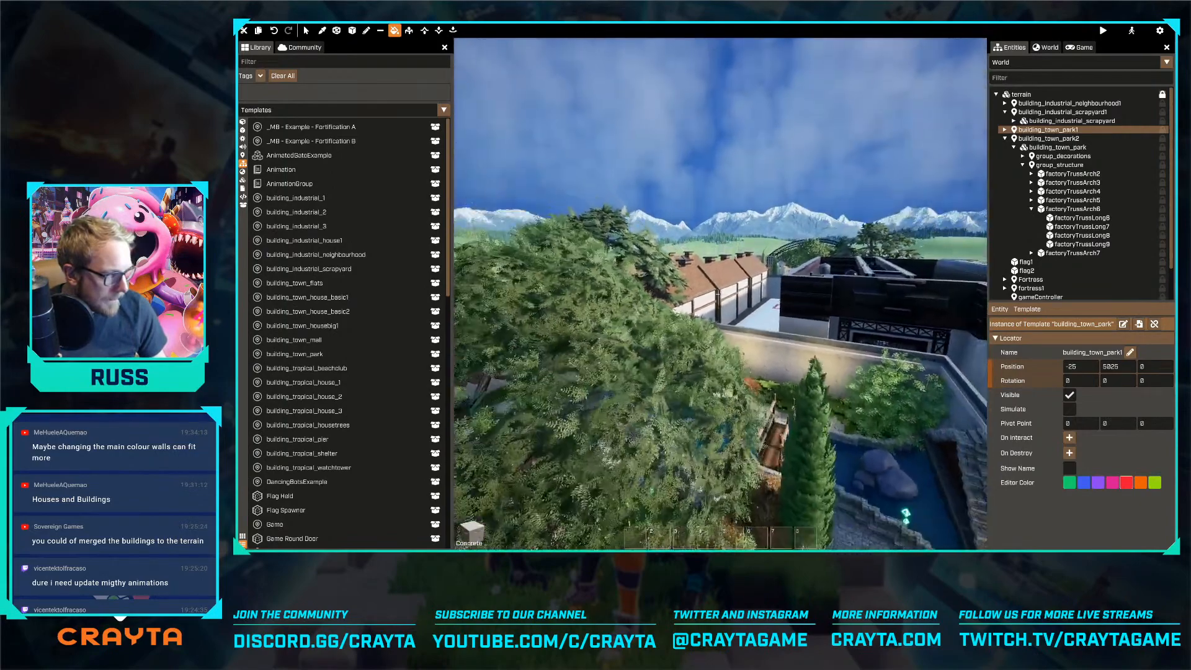
Leave the fill tool and examine the recoloured map from outside the fortress and beside the house row
key("Escape")
key("s")
key("Escape")
right_click_drag(719, 294, 747, 307)
key("s")
right_click_drag(515, 350, 558, 366)
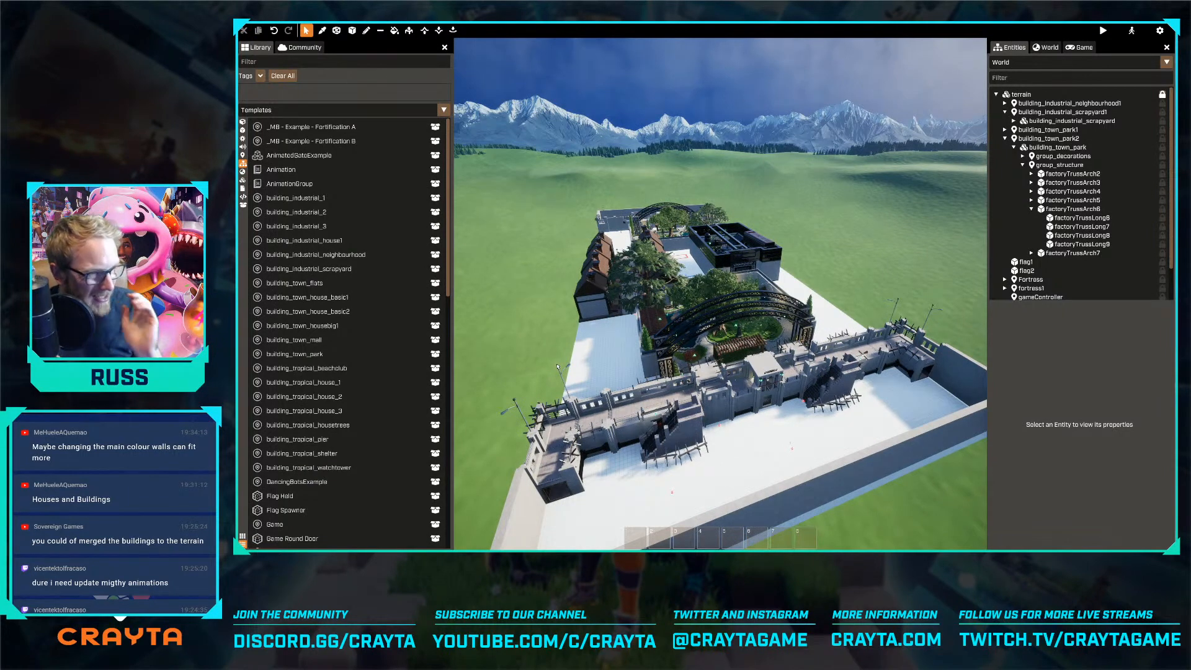
key("w")
key("a")
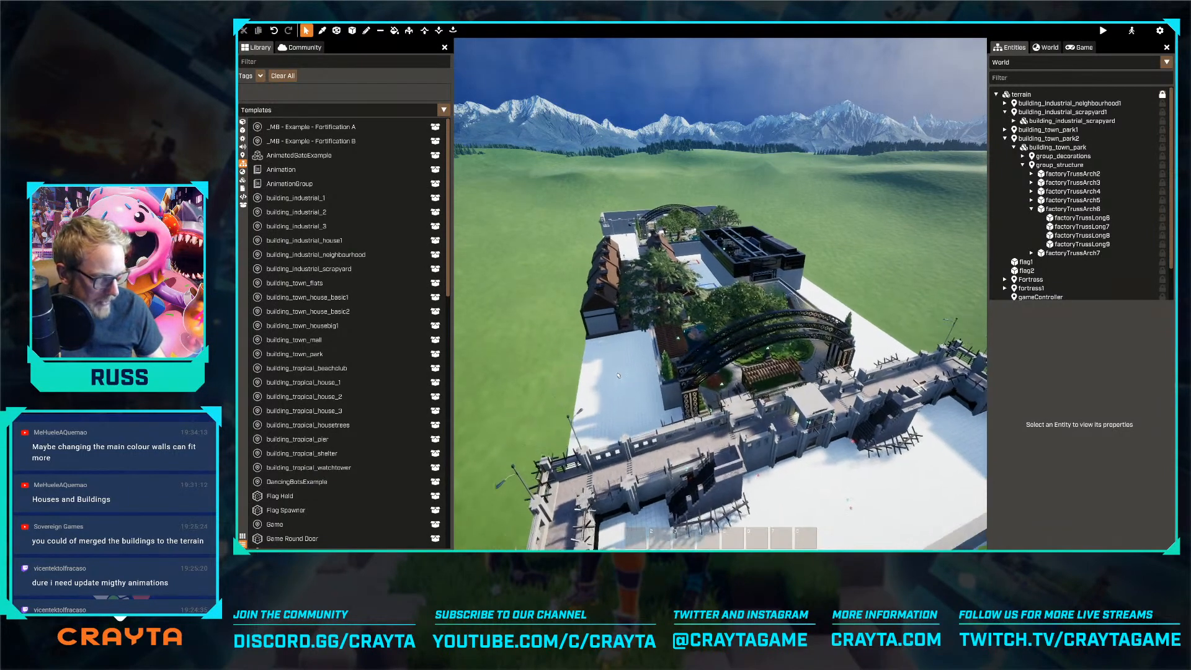
key("w")
right_click_drag(666, 384, 620, 297)
key("a")
key("a")
key("space")
right_click_drag(720, 294, 676, 313)
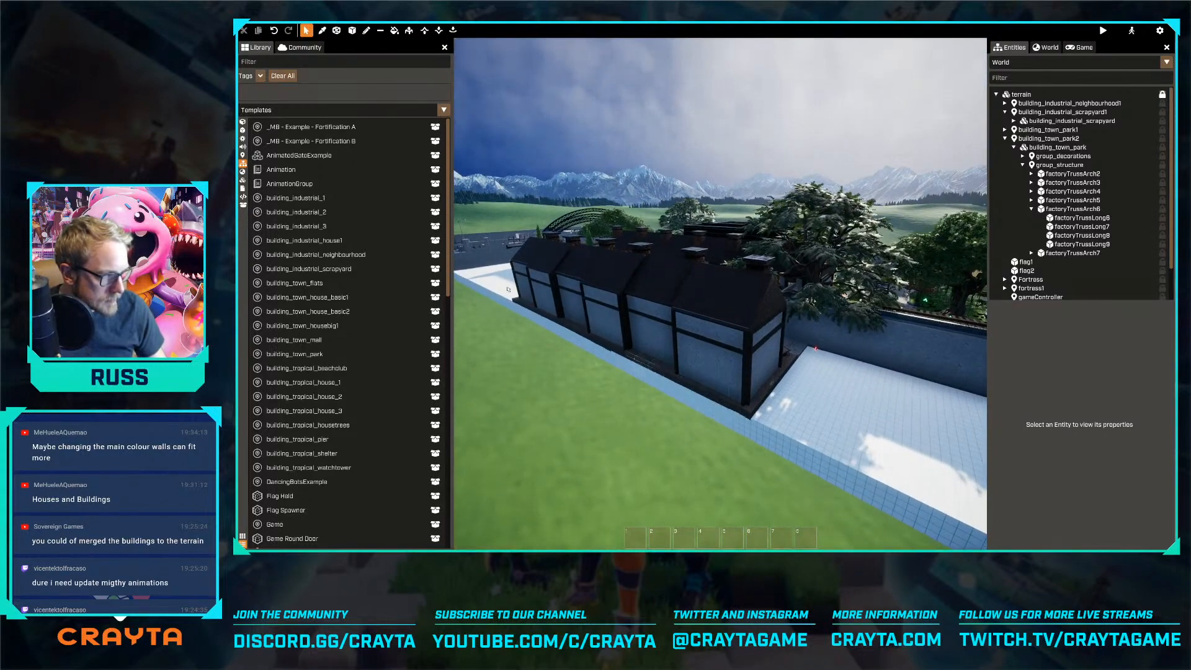
Select the duplicated town park's voxel mesh and inspect the empty ground beside the park from above
key("c")
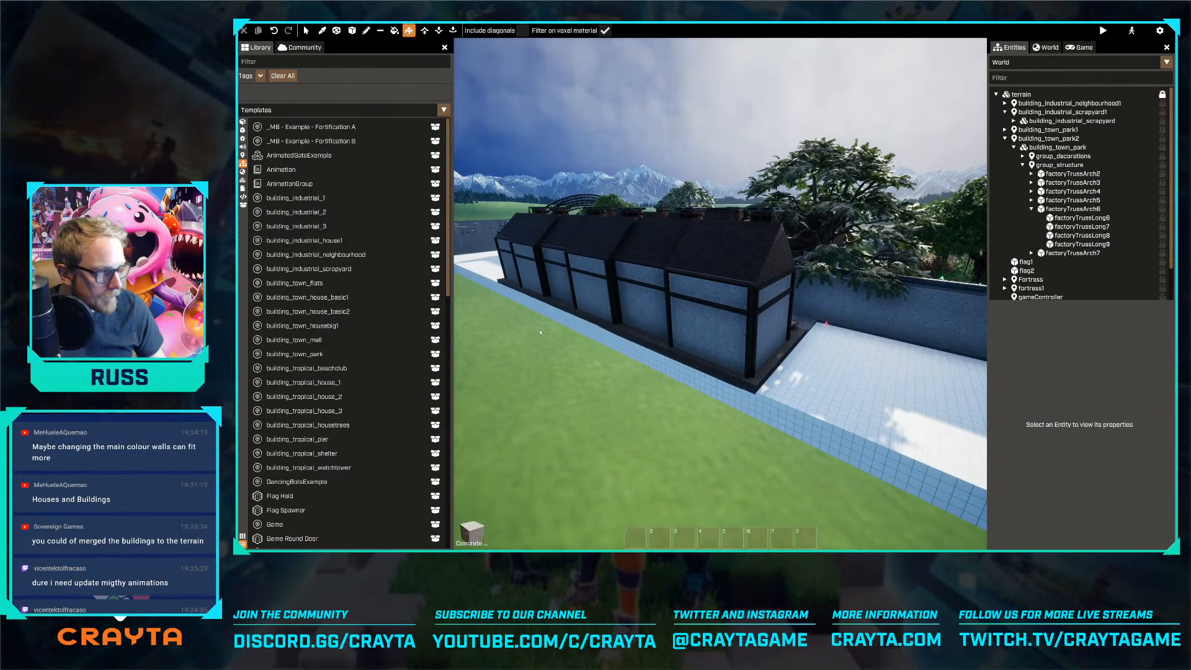
left_click(850, 351)
right_click_drag(850, 351, 924, 384)
key("w")
key("space")
right_click_drag(720, 294, 611, 324)
key("d")
right_click_drag(720, 294, 641, 289)
key("d")
left_click(720, 294)
key("w")
key("a")
right_click_drag(720, 294, 918, 347)
left_click_drag(582, 284, 673, 306)
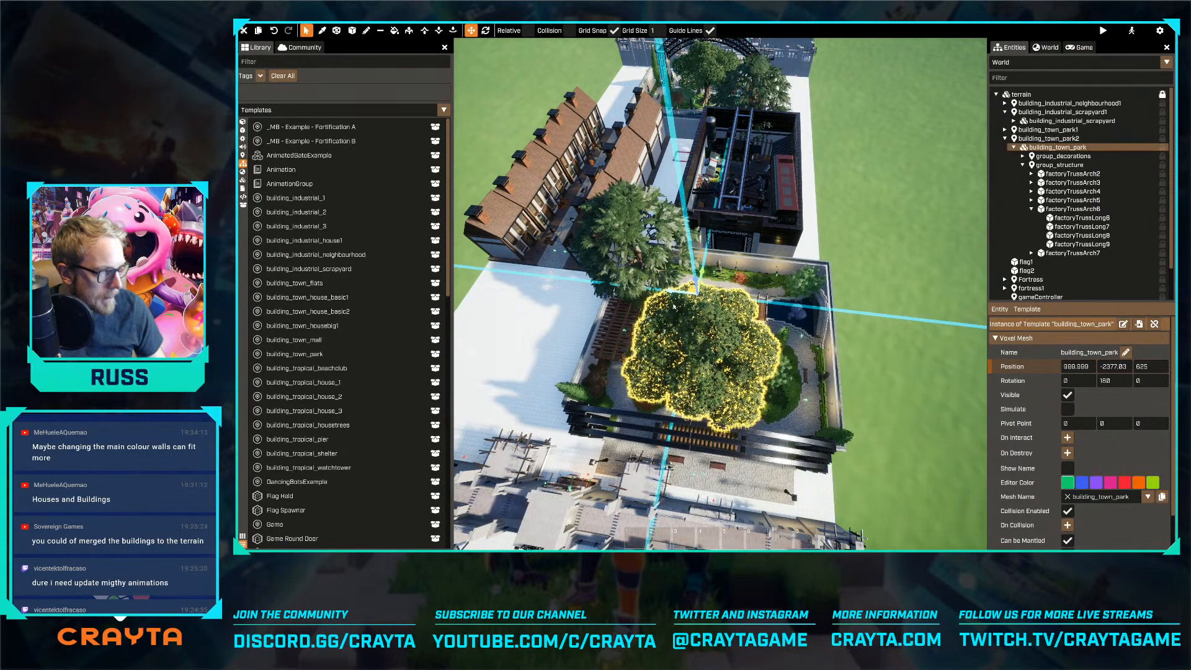
Delete the duplicated park mesh and slide the neighbourhood's road mesh, with its houses, along the map to position 0, -1125, 25
key("Delete")
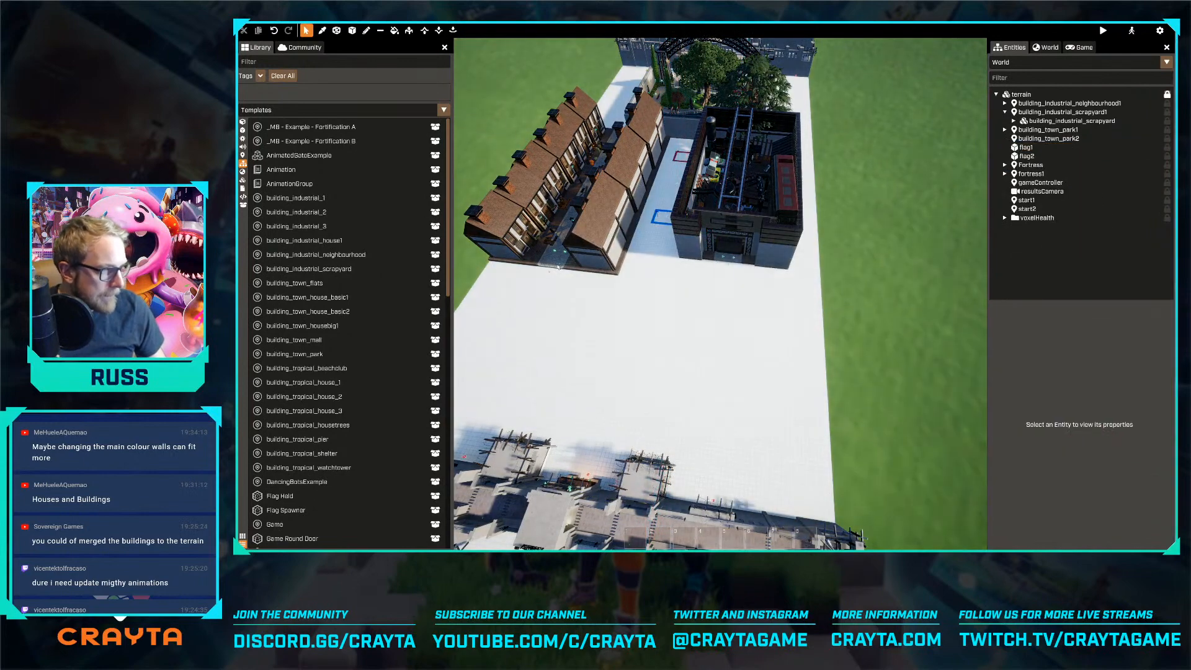
left_click(564, 255)
left_click_drag(607, 162, 602, 215)
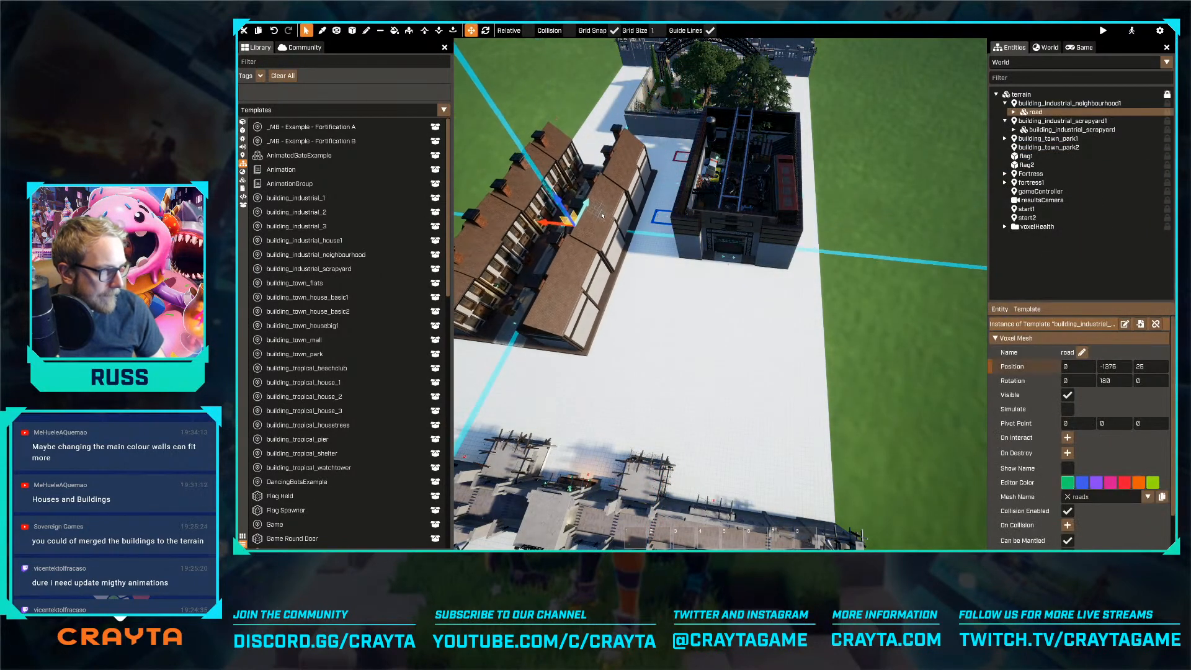
left_click(777, 250)
left_click(515, 324)
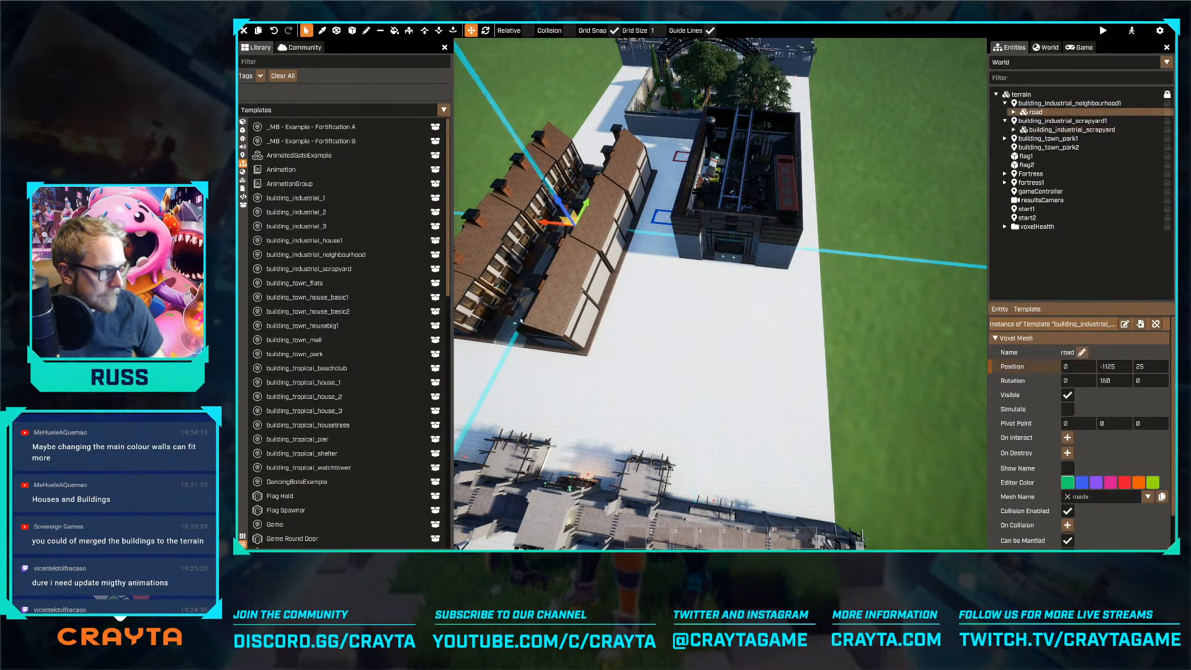
left_click_drag(581, 212, 587, 223)
key("a")
key("w")
Duplicate the remaining town park's voxel mesh together with its child entities and select the copy's parent mesh
key("w")
key("a")
left_click(738, 110)
left_click_drag(742, 112, 693, 109, "shift")
key("w")
key("d")
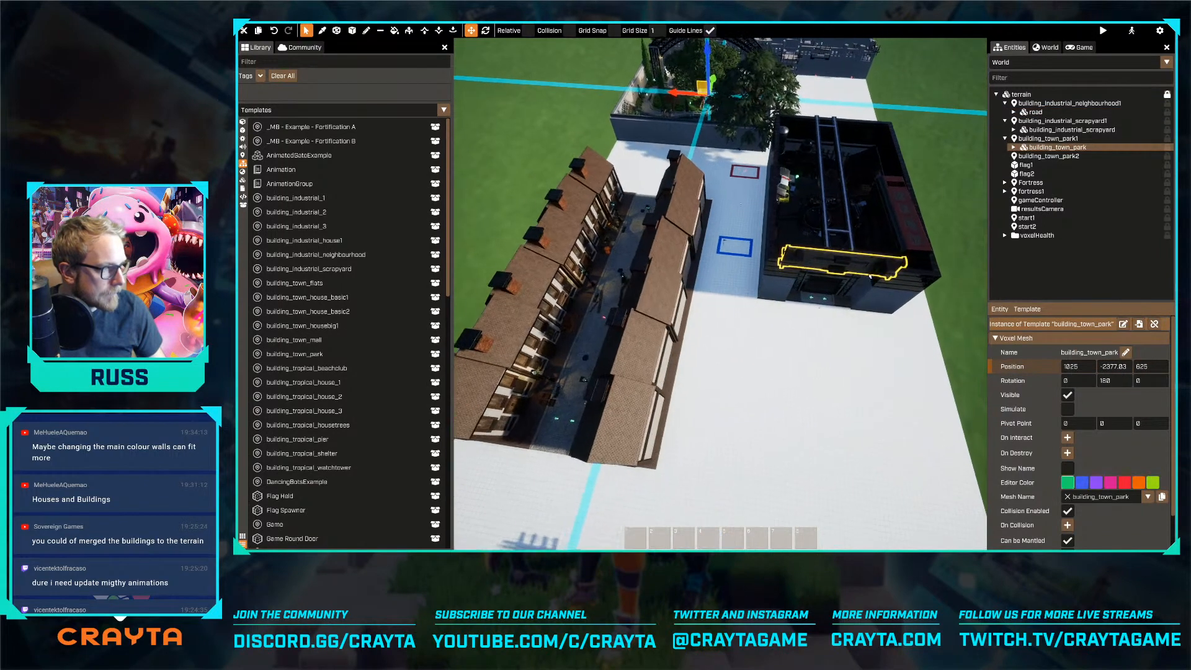
key("s")
key("ctrl+d")
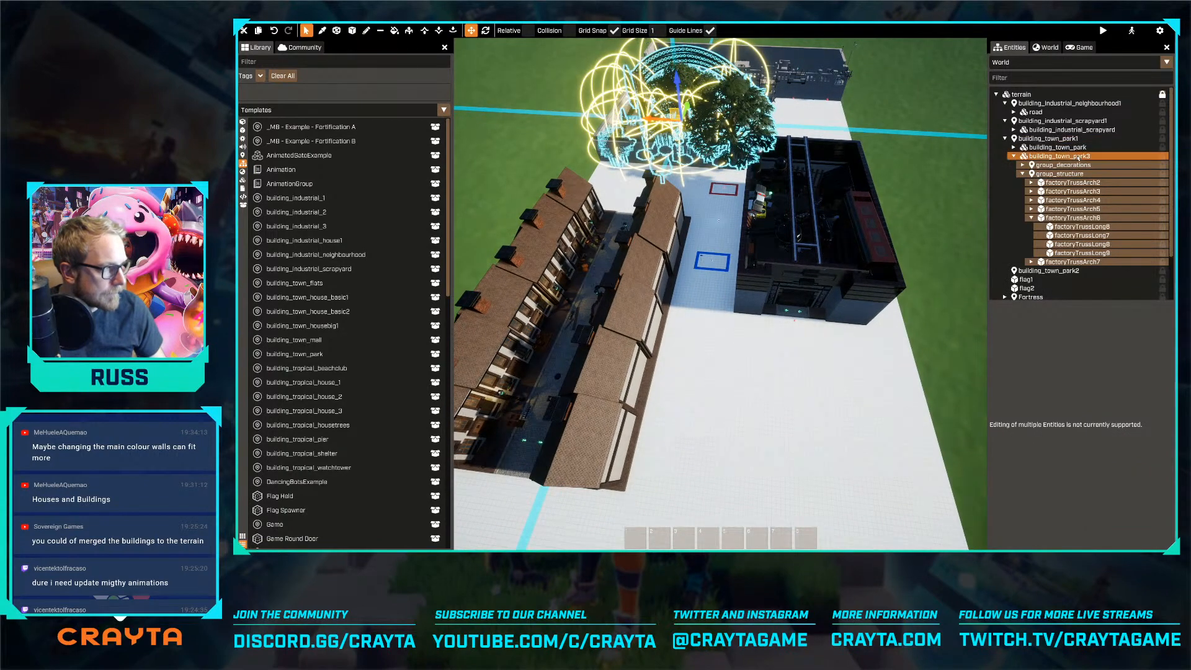
left_click(1078, 157)
Mirror the park copy's placement by rotating it to 0 and moving it to -625, -7775, 625 in front of the opposite fortress
key("s")
left_click_drag(687, 106, 627, 334)
key("e")
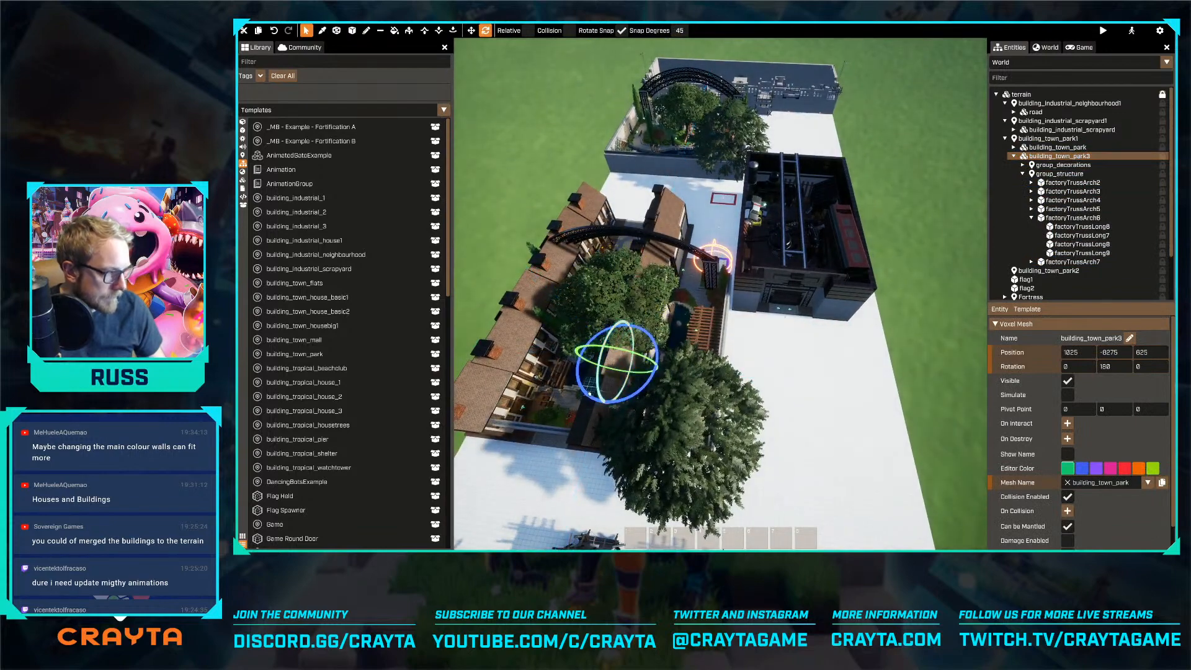
left_click_drag(633, 398, 754, 334)
key("w")
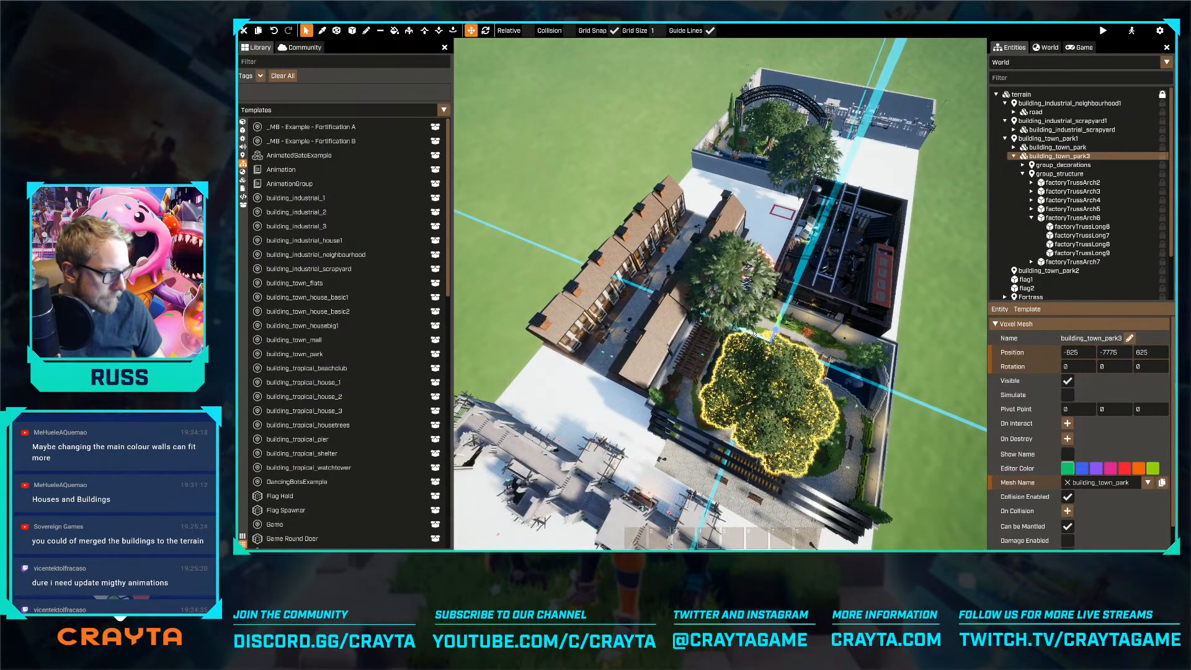
key("d")
right_click_drag(754, 334, 629, 291)
key("a")
key("d")
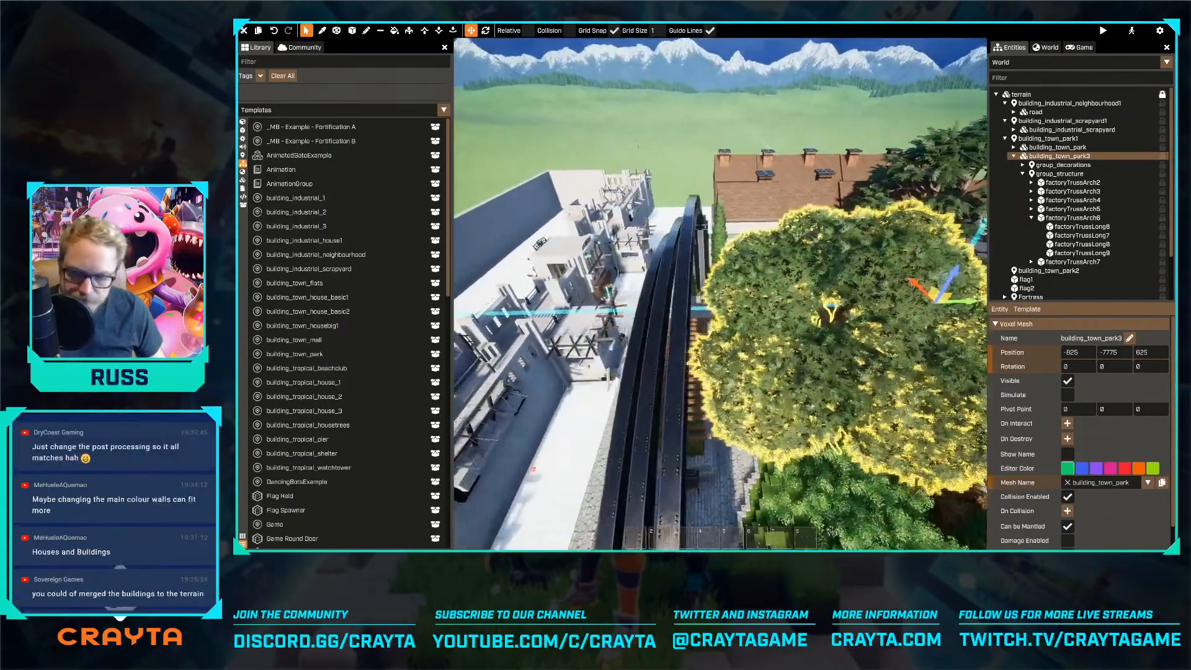
Move the scrapyard mesh along the map to position 0, -400, 25, between the two parks
key("d")
right_click_drag(720, 294, 731, 291)
key("d")
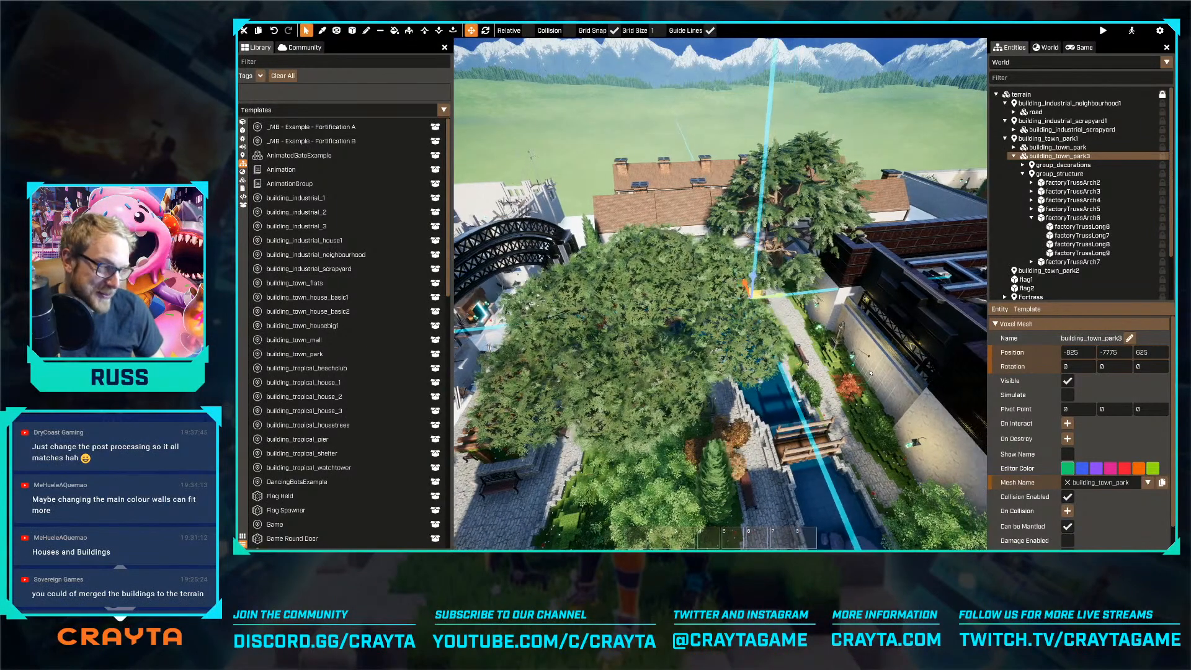
left_click(802, 428)
key("w")
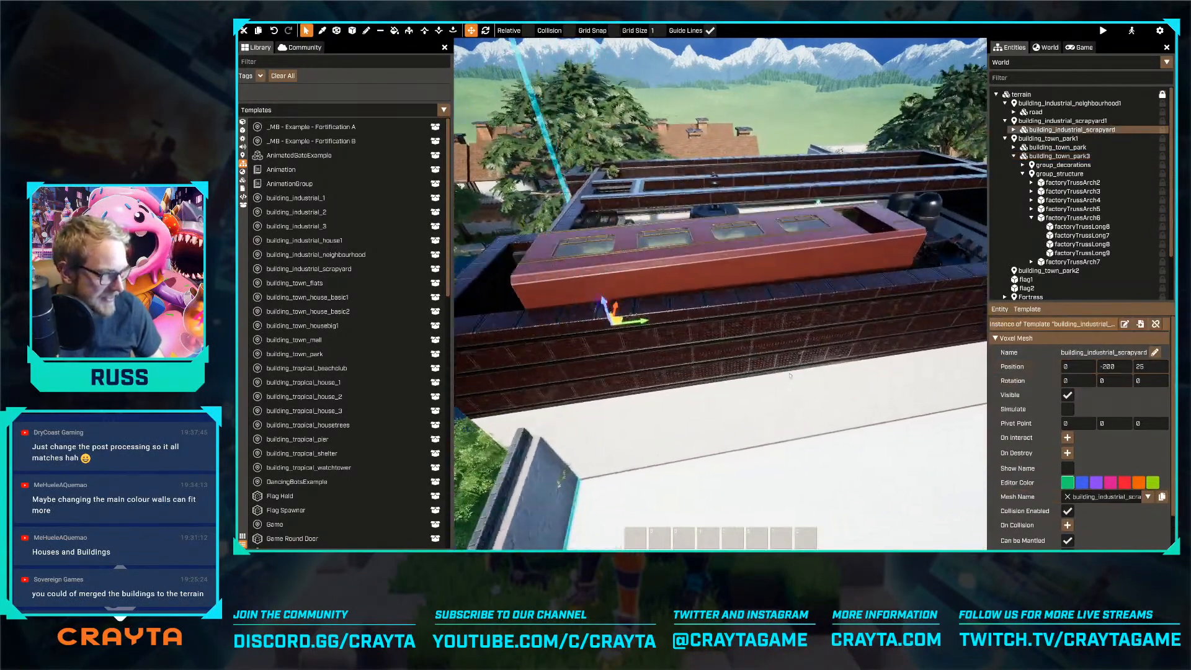
left_click_drag(577, 284, 605, 282)
key("s")
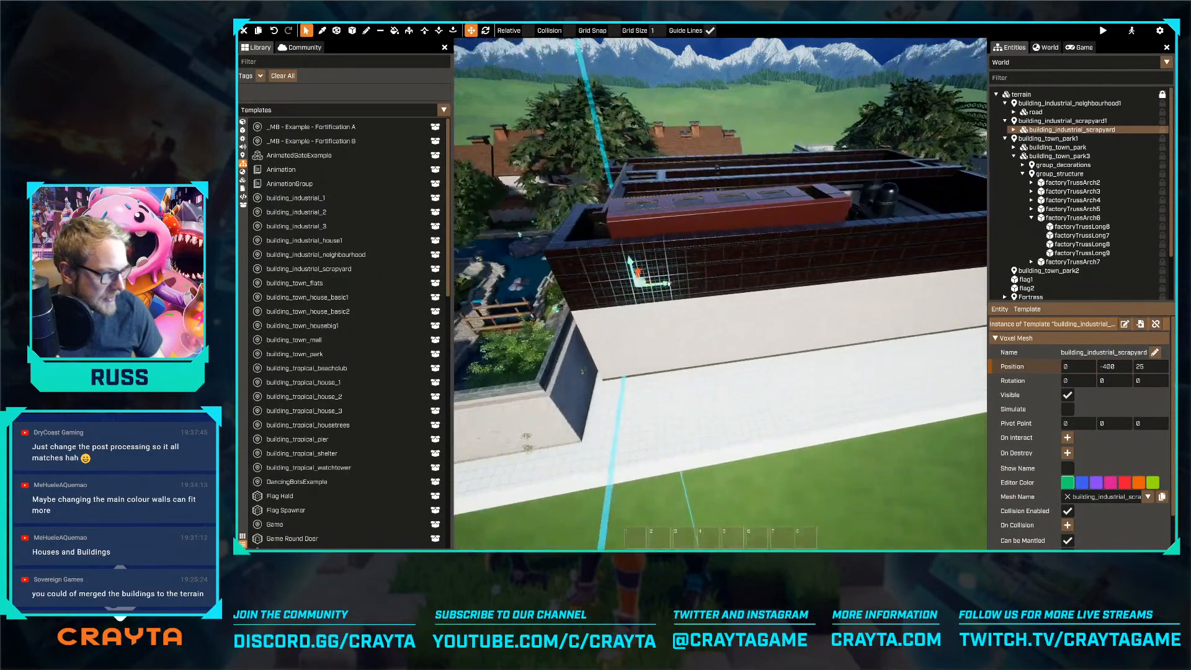
key("d")
key("a")
right_click_drag(659, 291, 783, 345)
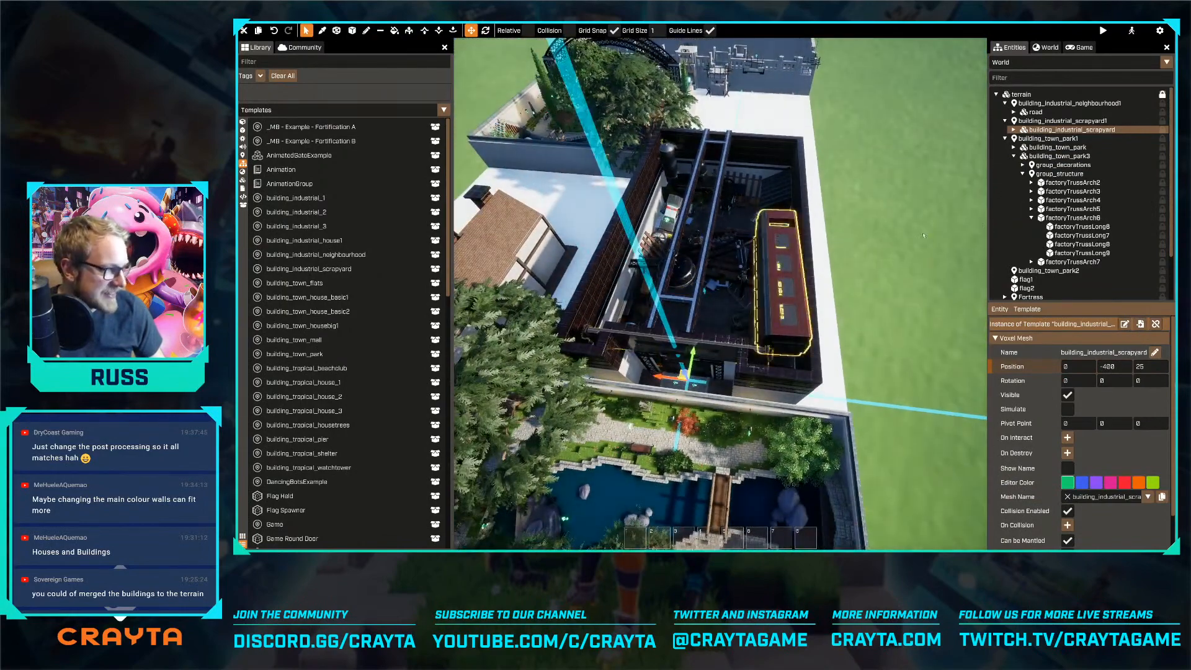
Try the Technicolour post-process effect in the world's sky settings
left_click(1050, 50)
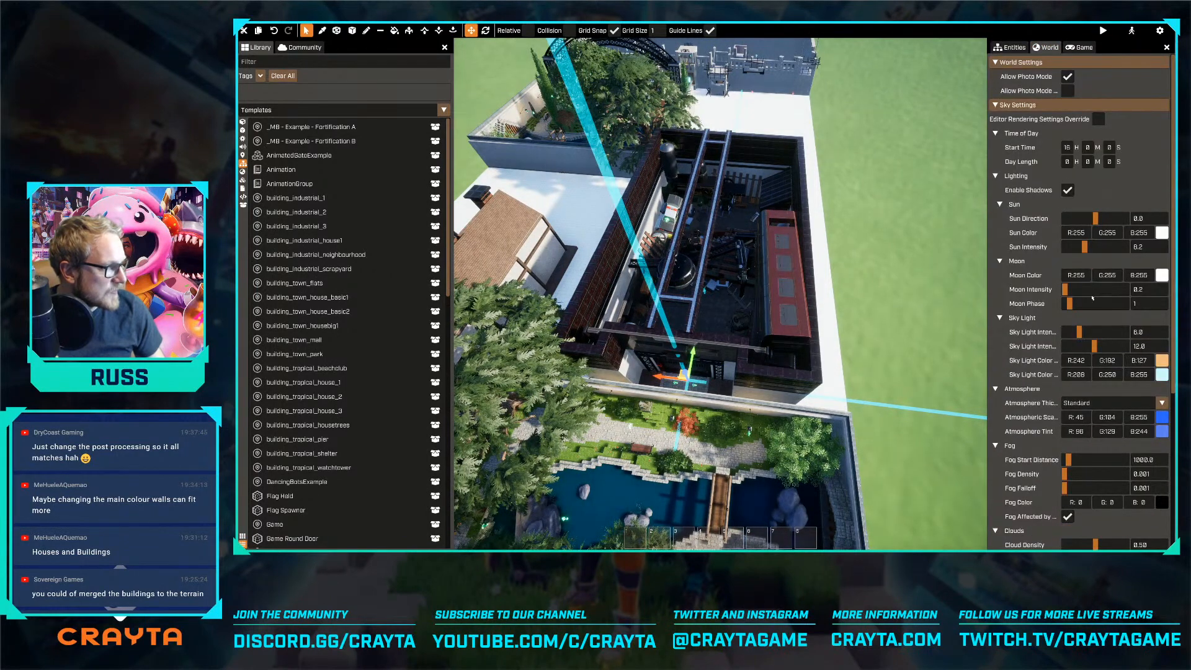
scroll(1103, 464, "down", 5)
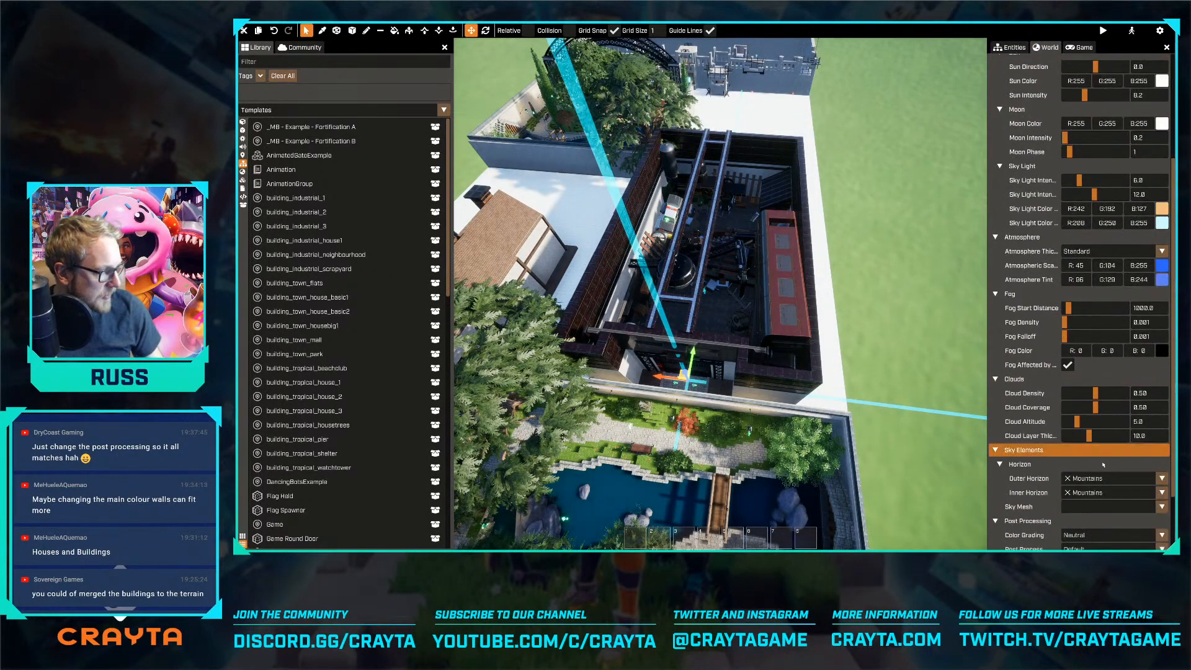
left_click(1104, 549)
left_click(1098, 520)
mouse_move(720, 294)
right_mouse_down()
mouse_move(704, 199)
mouse_move(707, 287)
right_mouse_up()
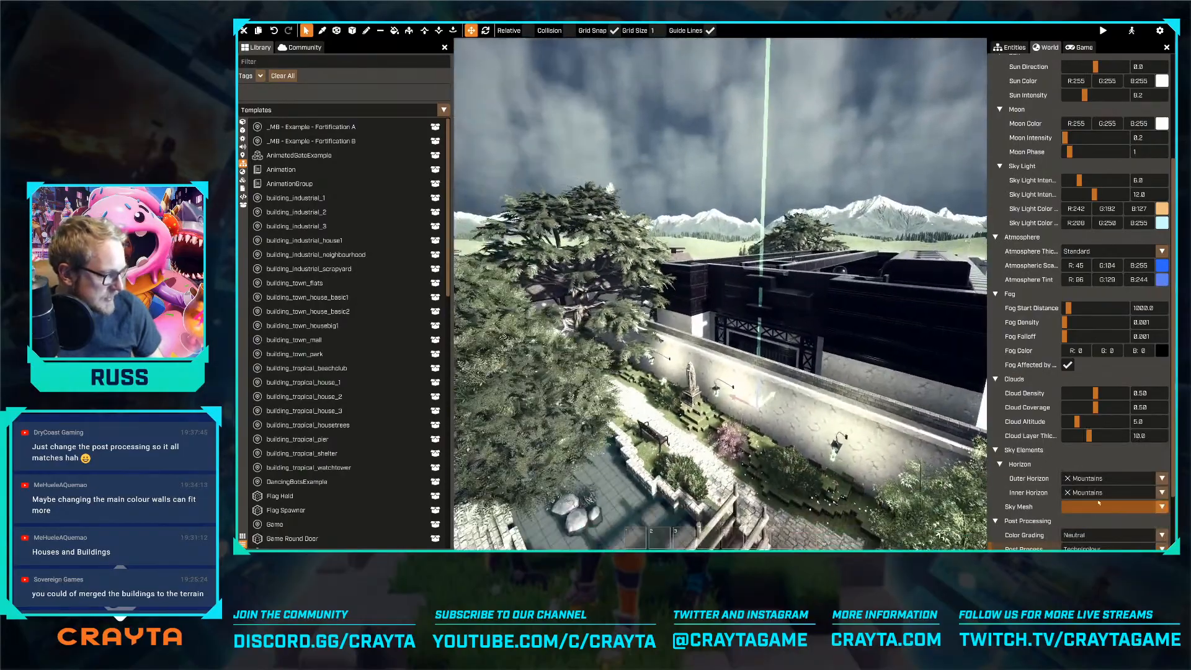
Try the Half Tone post-process effect and view the neighbourhood houses with it
left_click(1108, 548)
left_click(1105, 483)
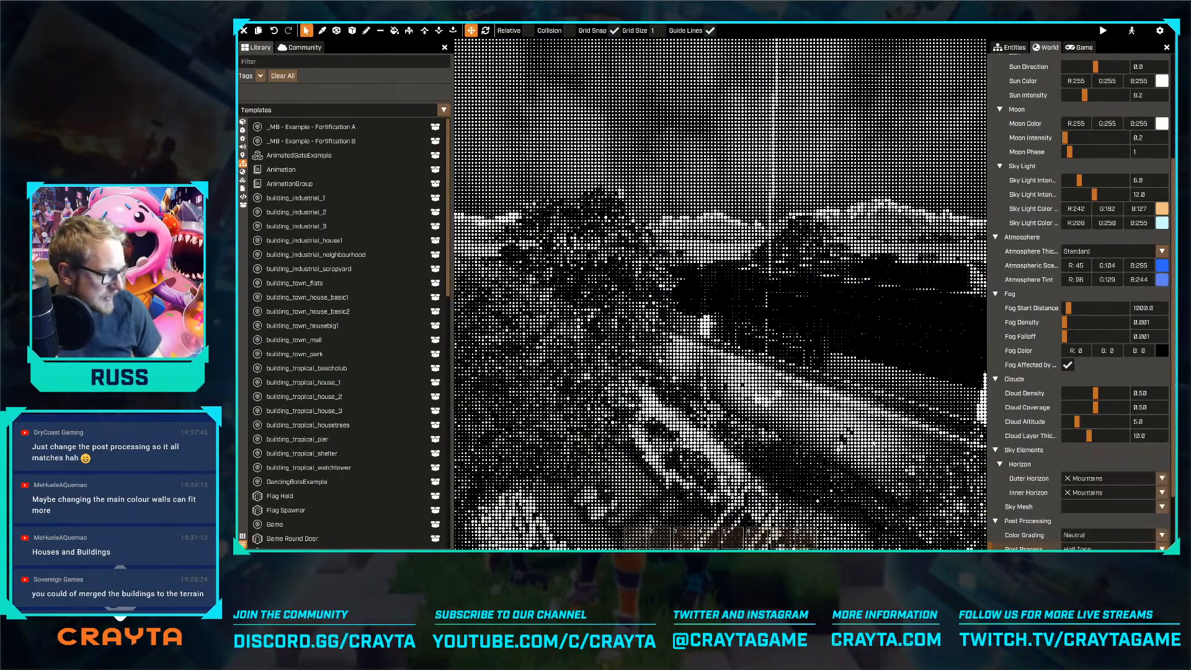
key("w")
right_click_drag(720, 294, 766, 326)
key("w")
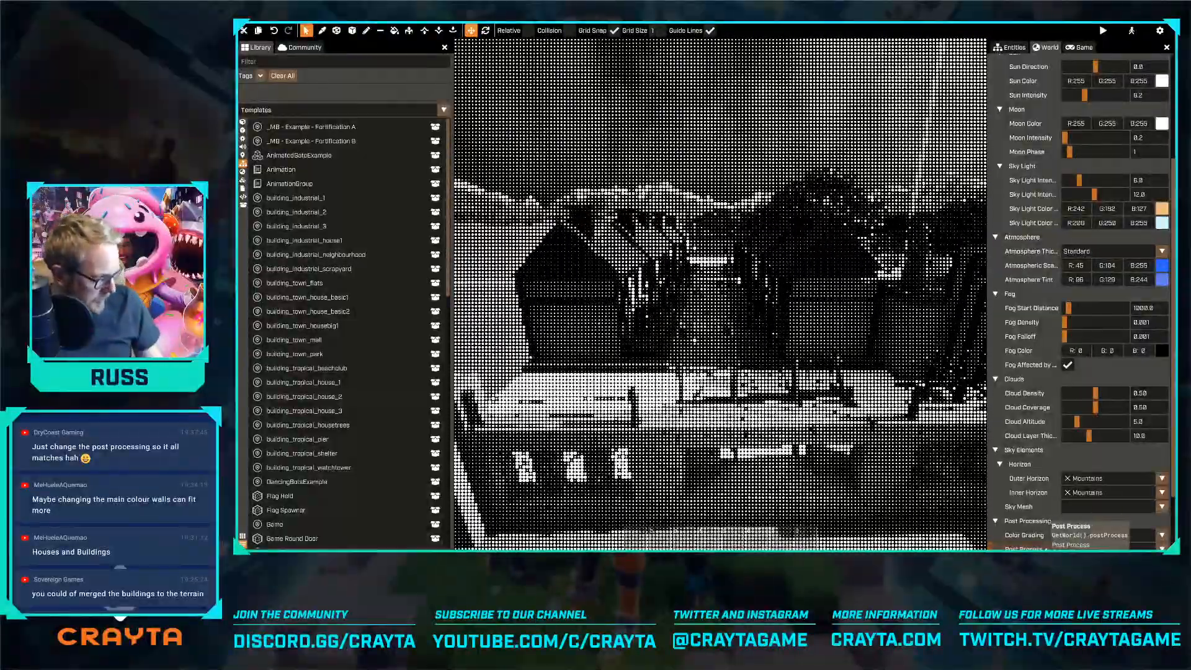
Set the world's post-process effect to Outline and view the park and fortress with it
left_click(1091, 548)
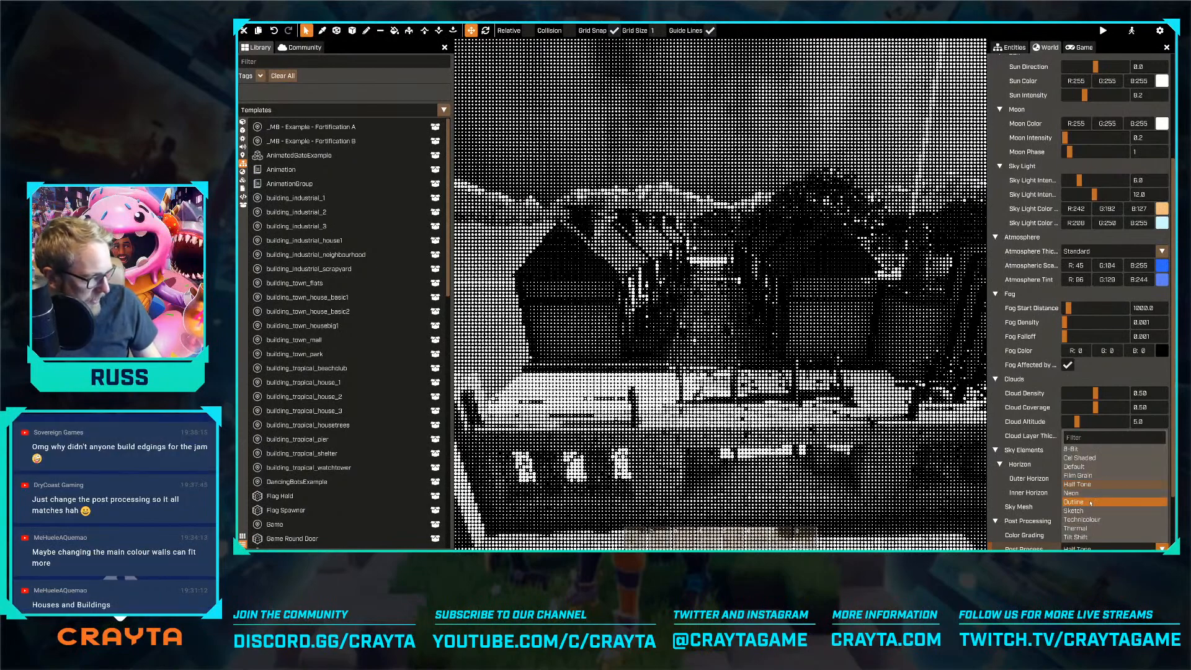
left_click(1091, 502)
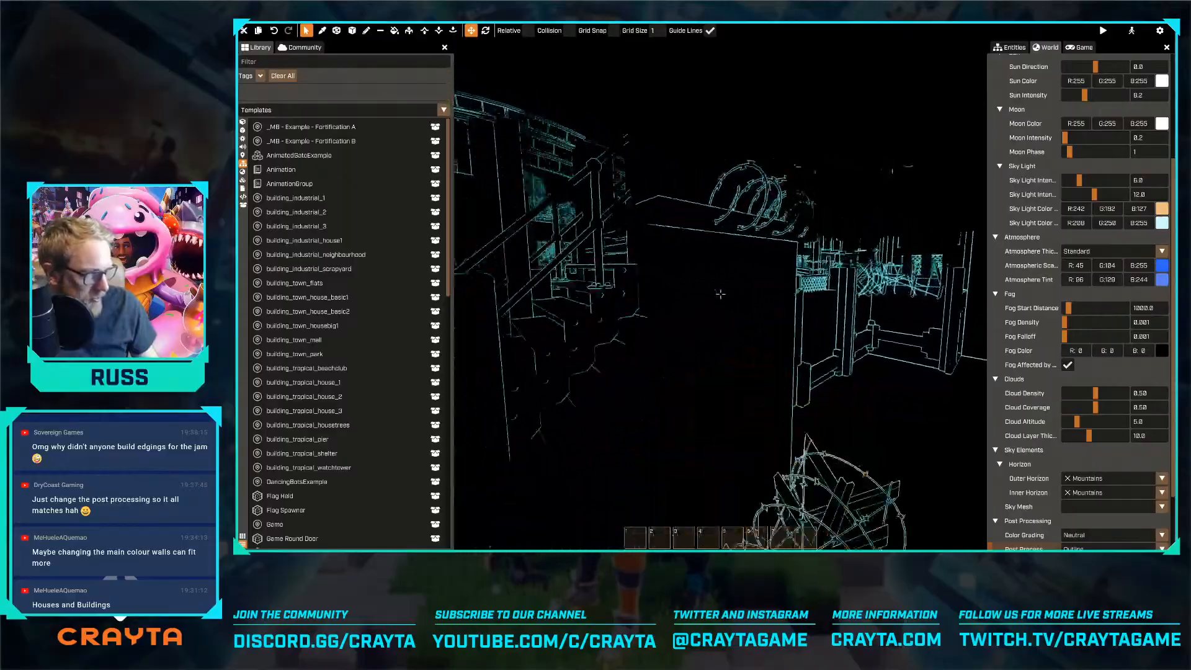
key("w")
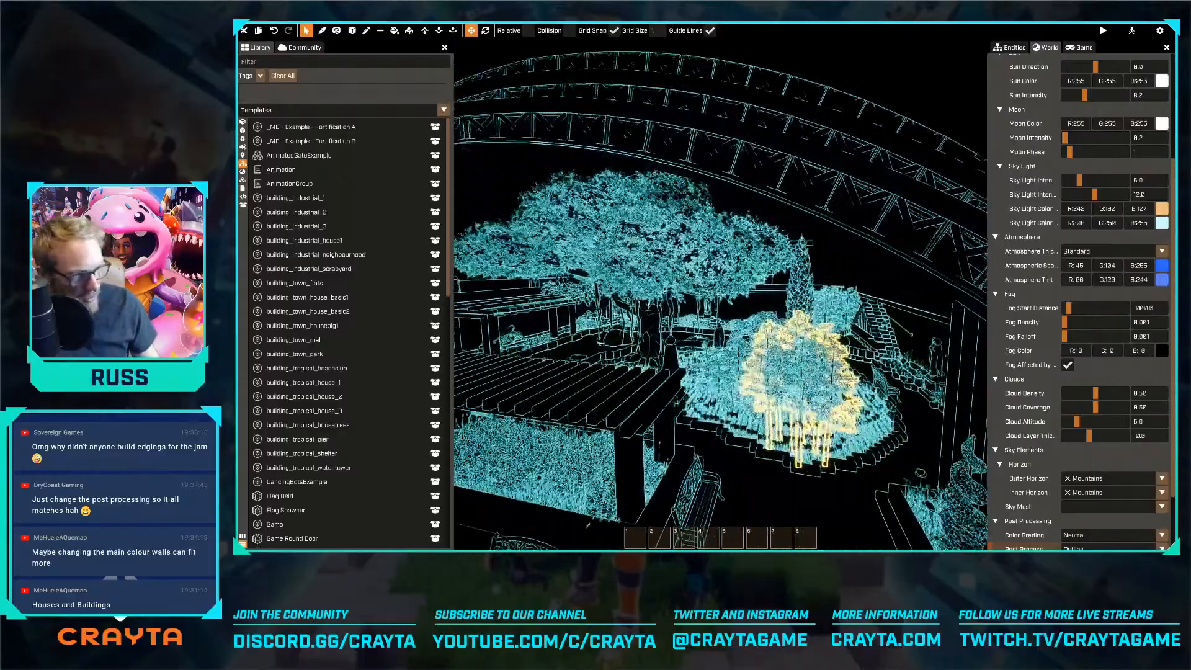
key("w")
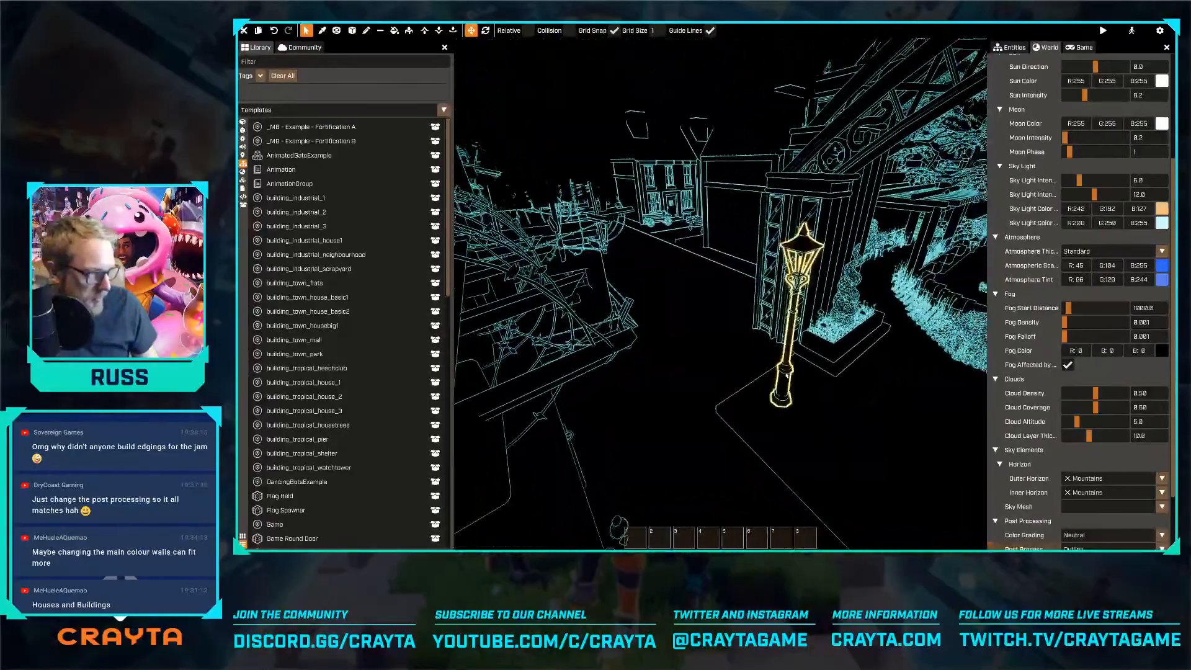
Leave advanced mode and walk the avatar through the neighbourhood street and town park to examine the outlined look
key("Tab")
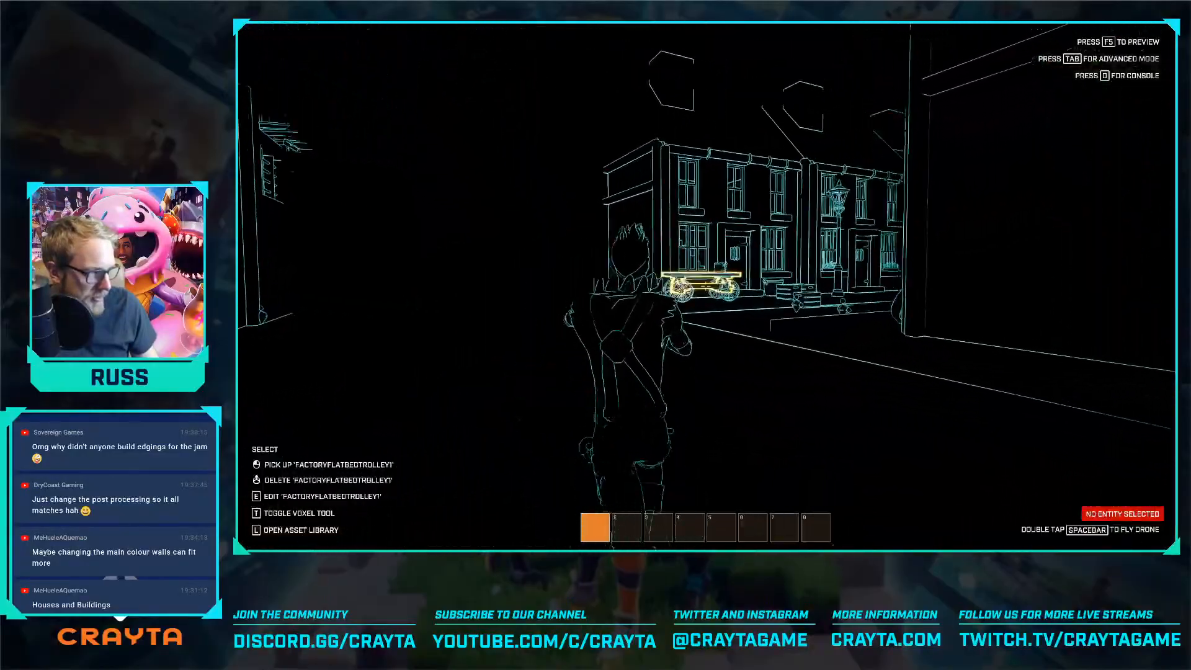
key("w")
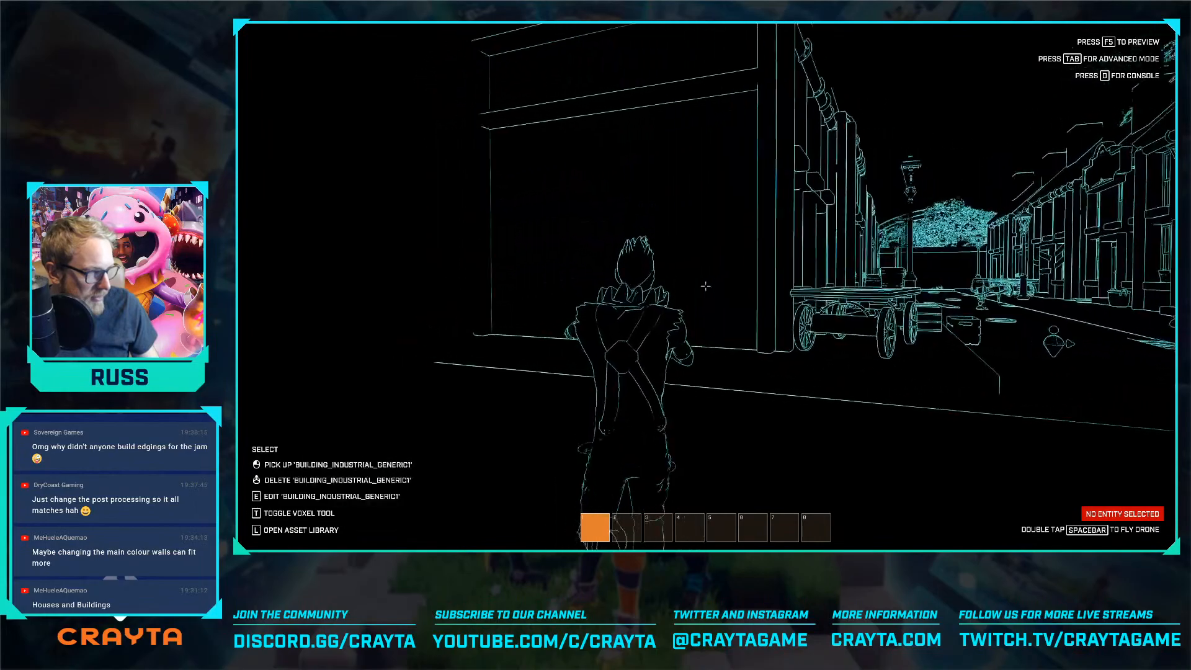
key("w")
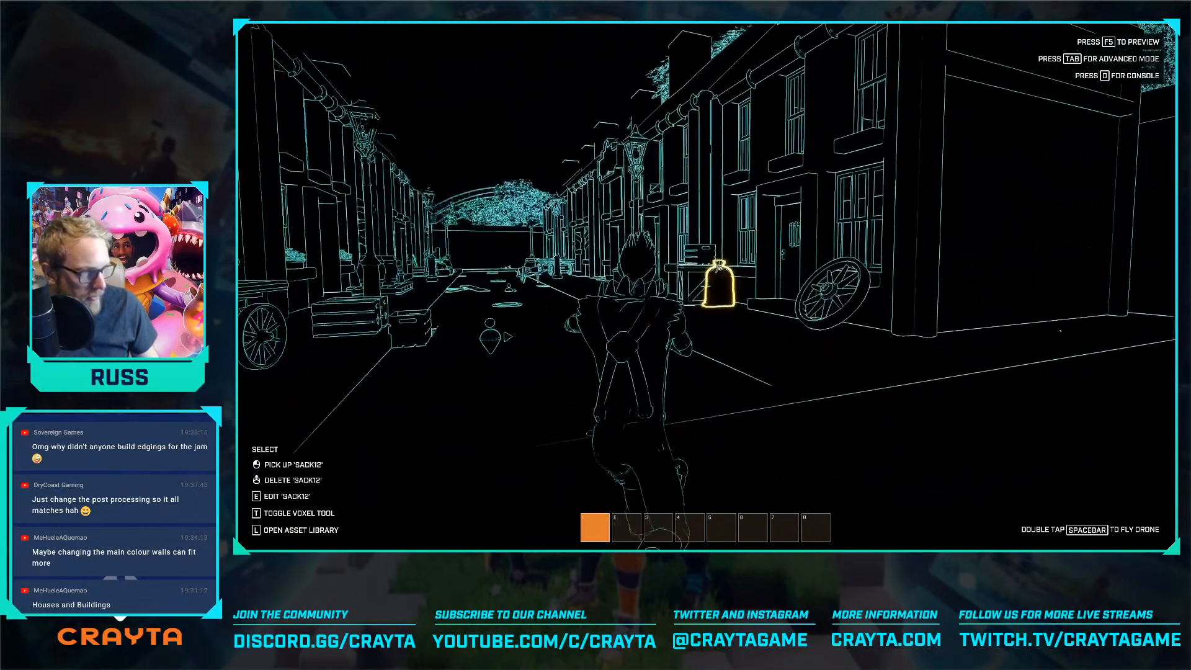
key("w")
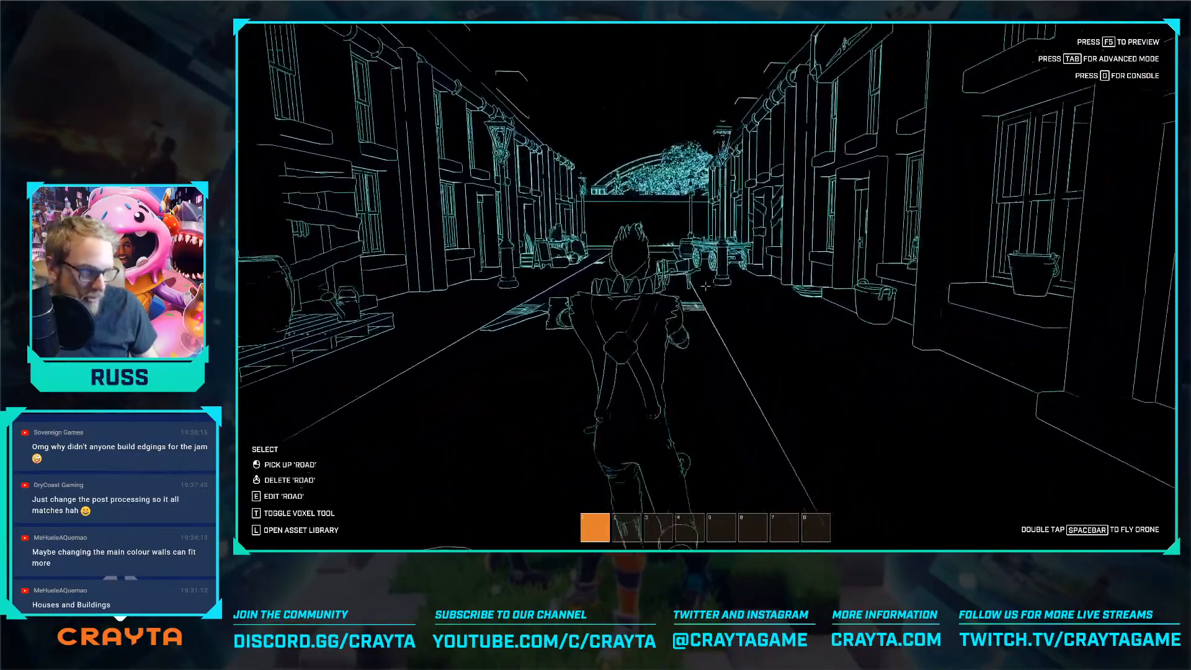
key("w")
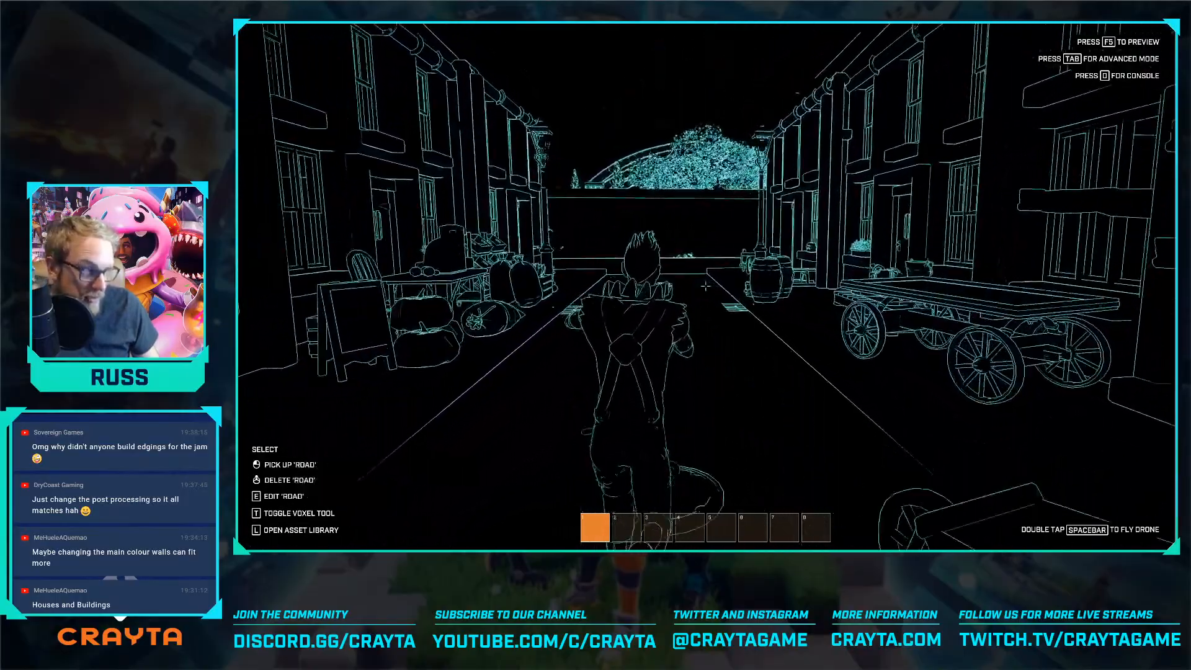
key("w")
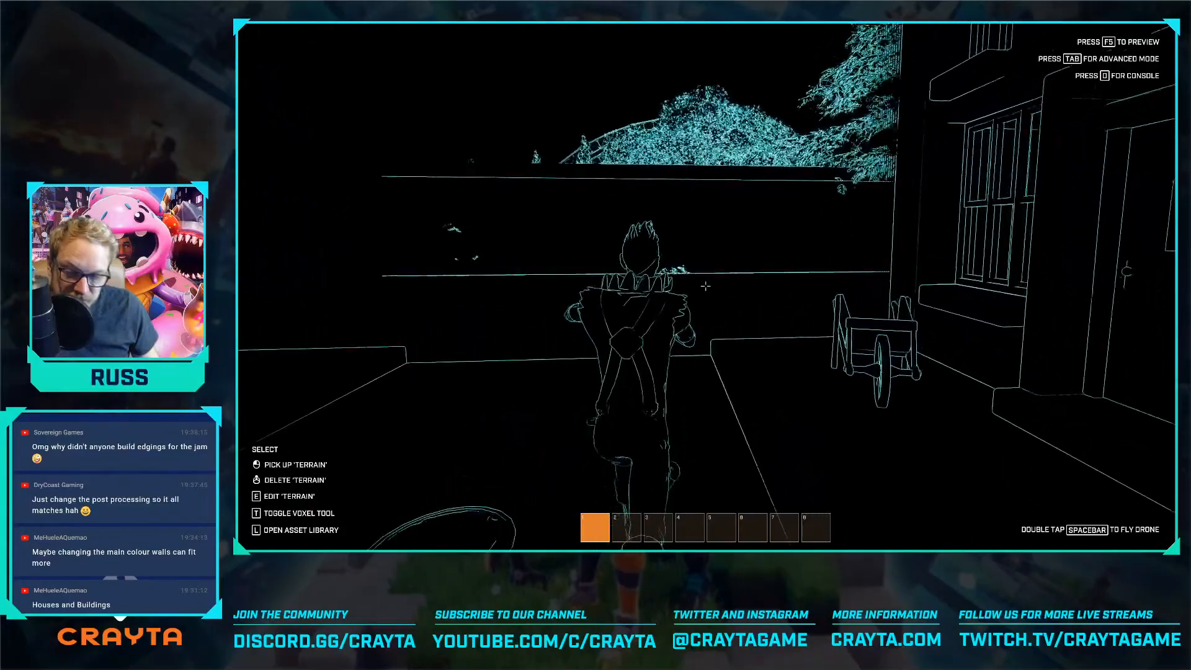
key("w")
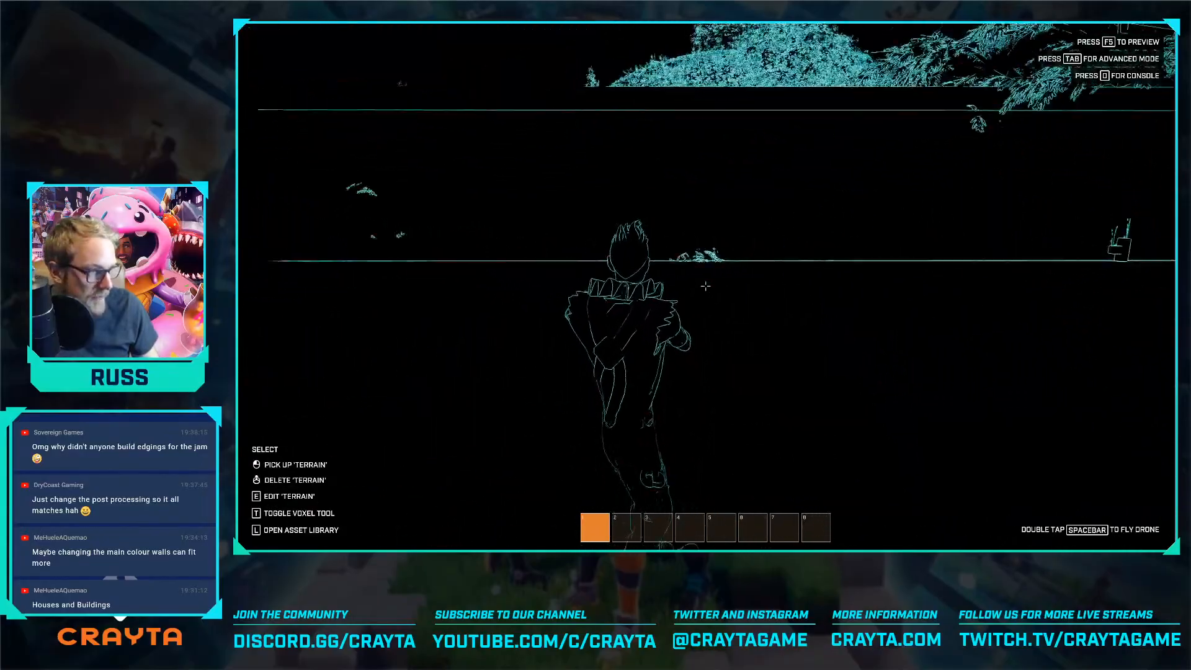
key("w")
key("w")
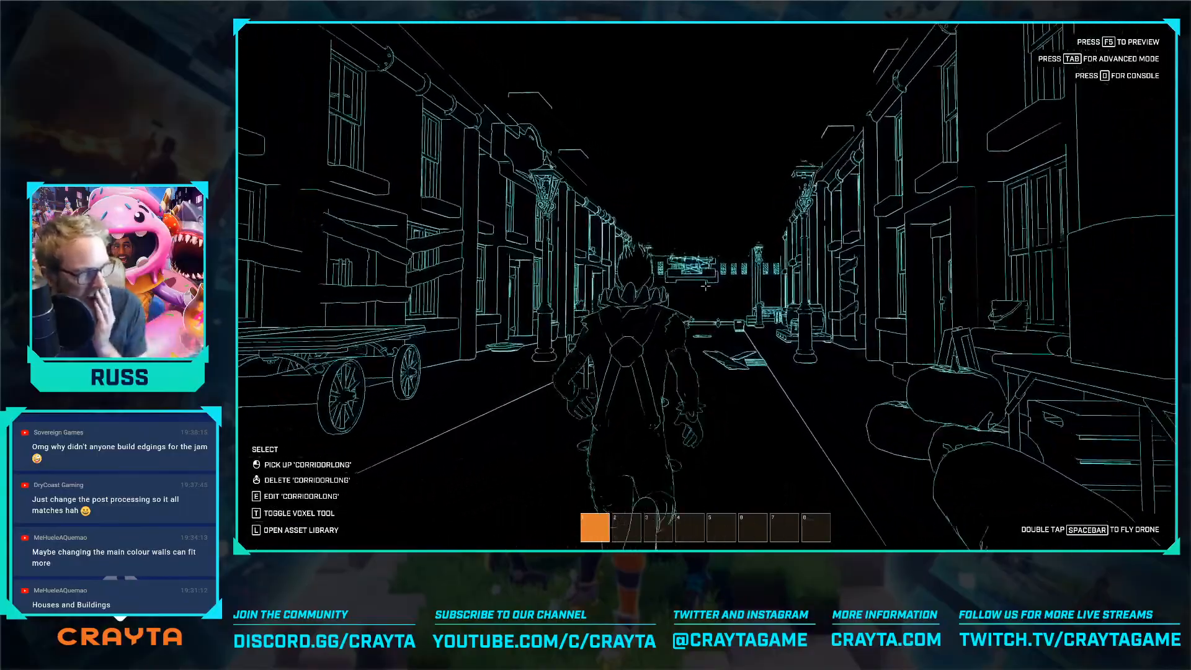
key("w")
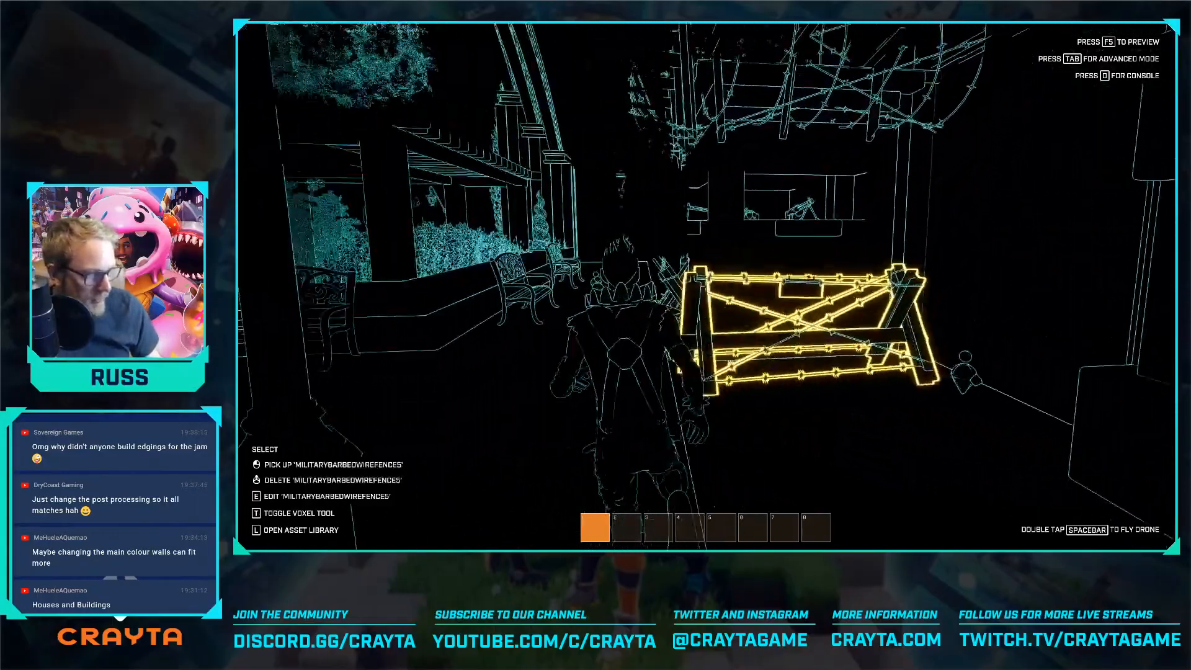
key("w")
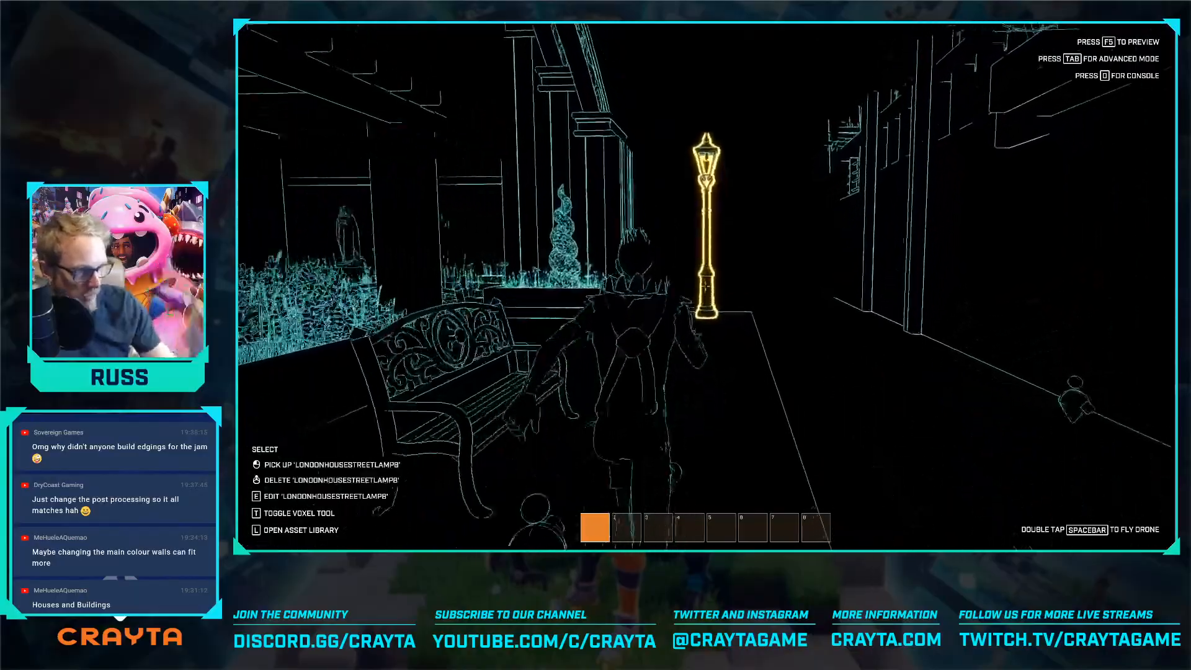
key("w")
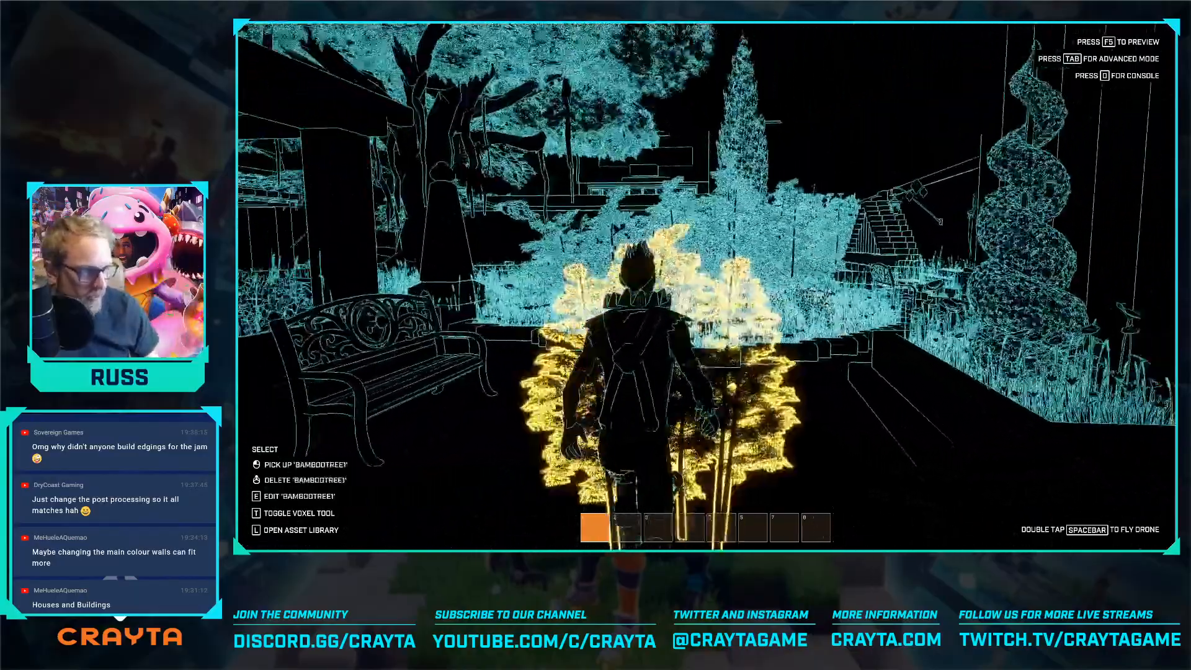
key("w")
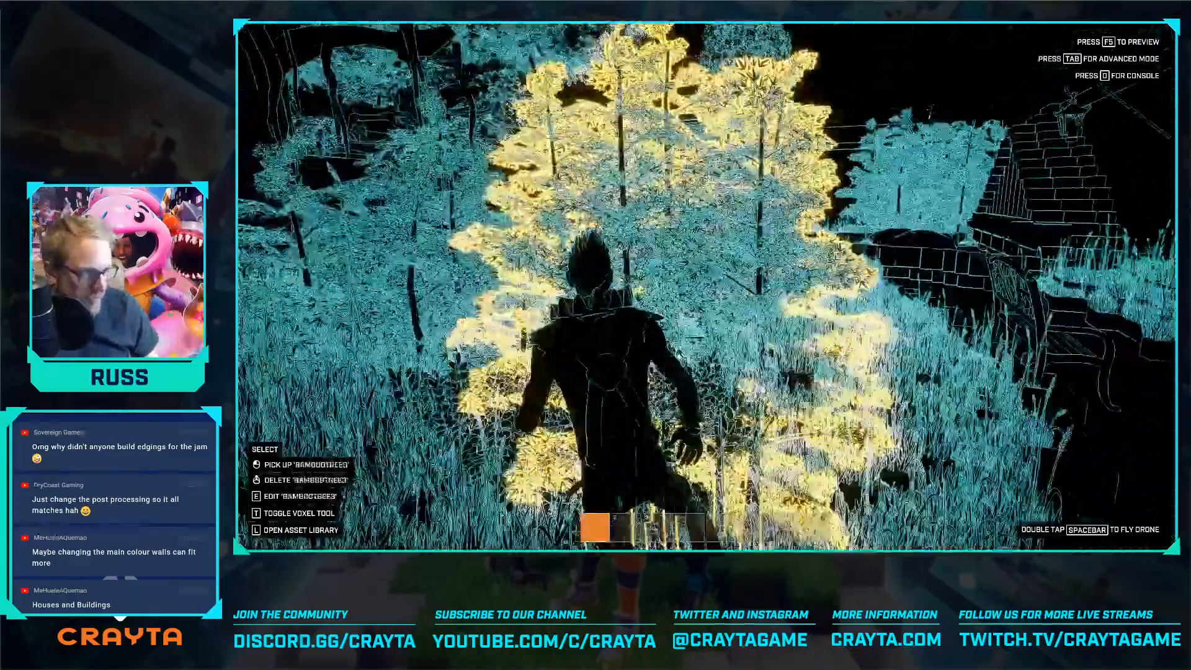
key("w")
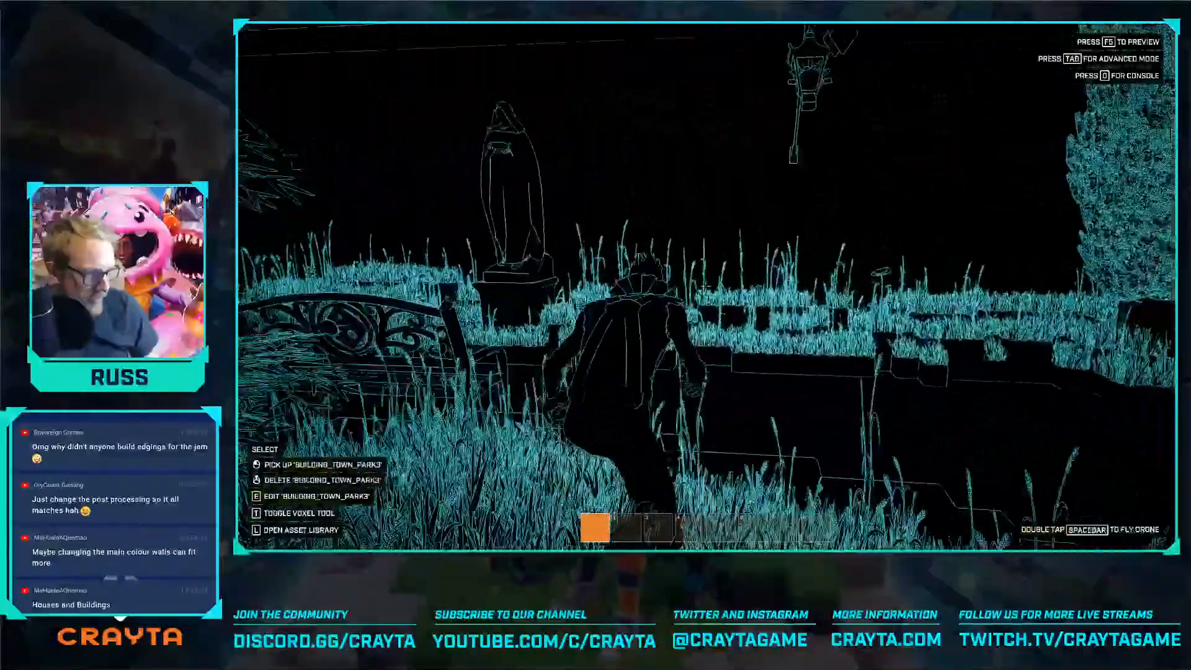
key("w")
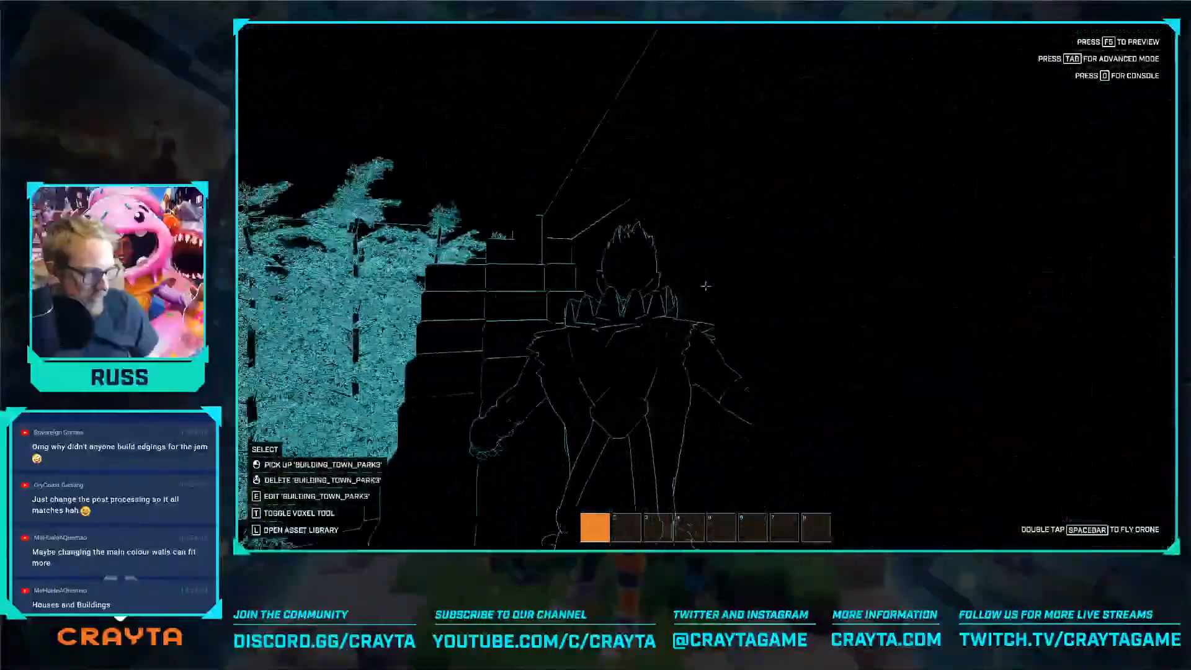
Walk the avatar past the park walls and along the fortress front to examine the outlined look there
key("w")
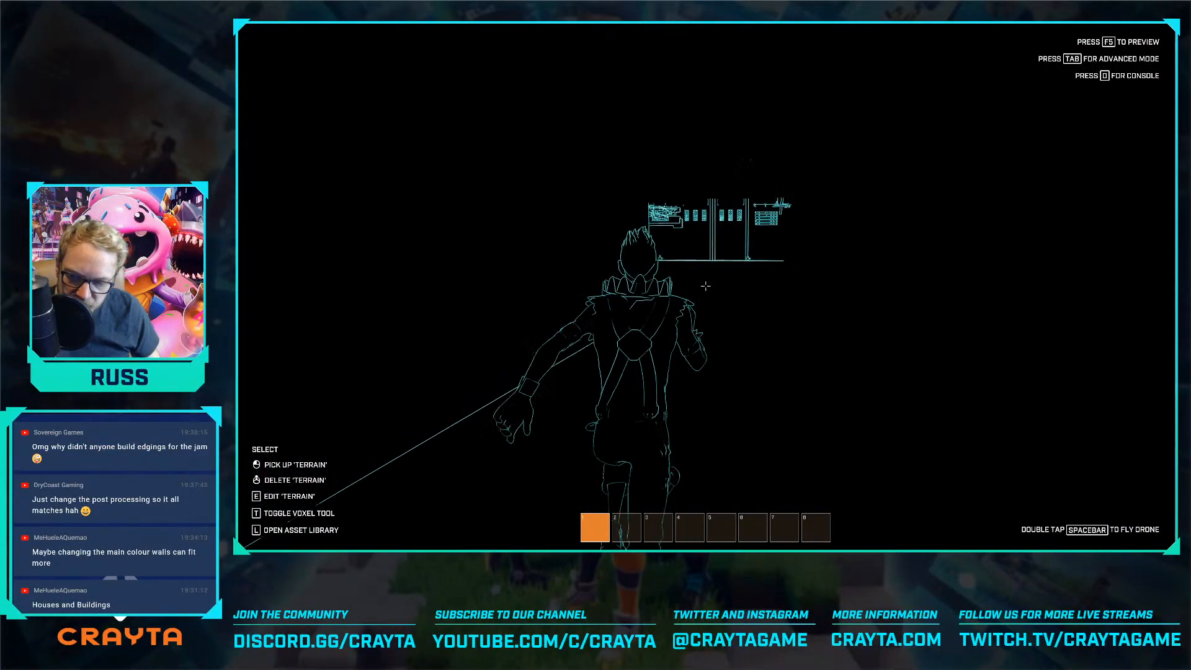
key("w")
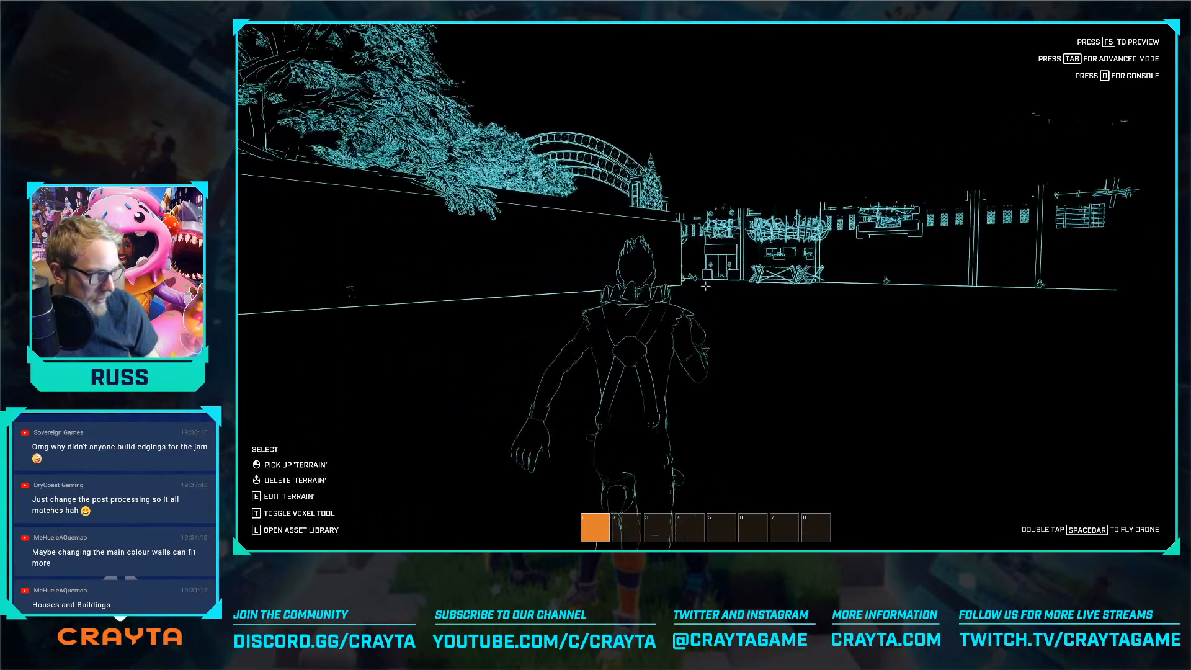
key("w")
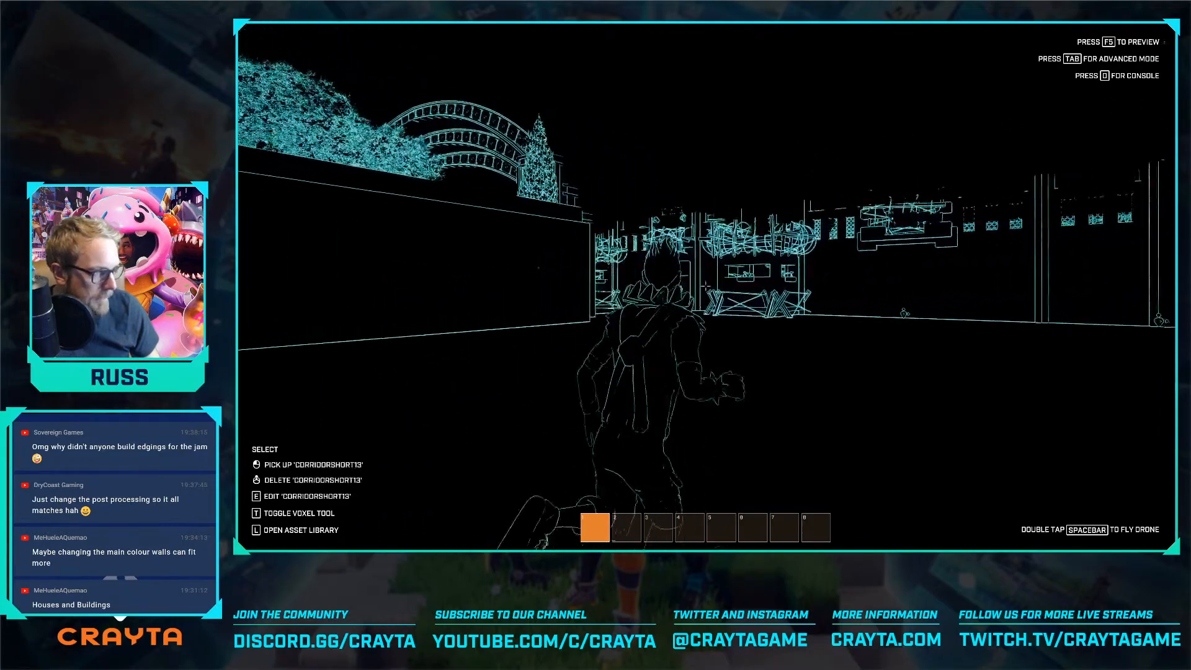
key("w")
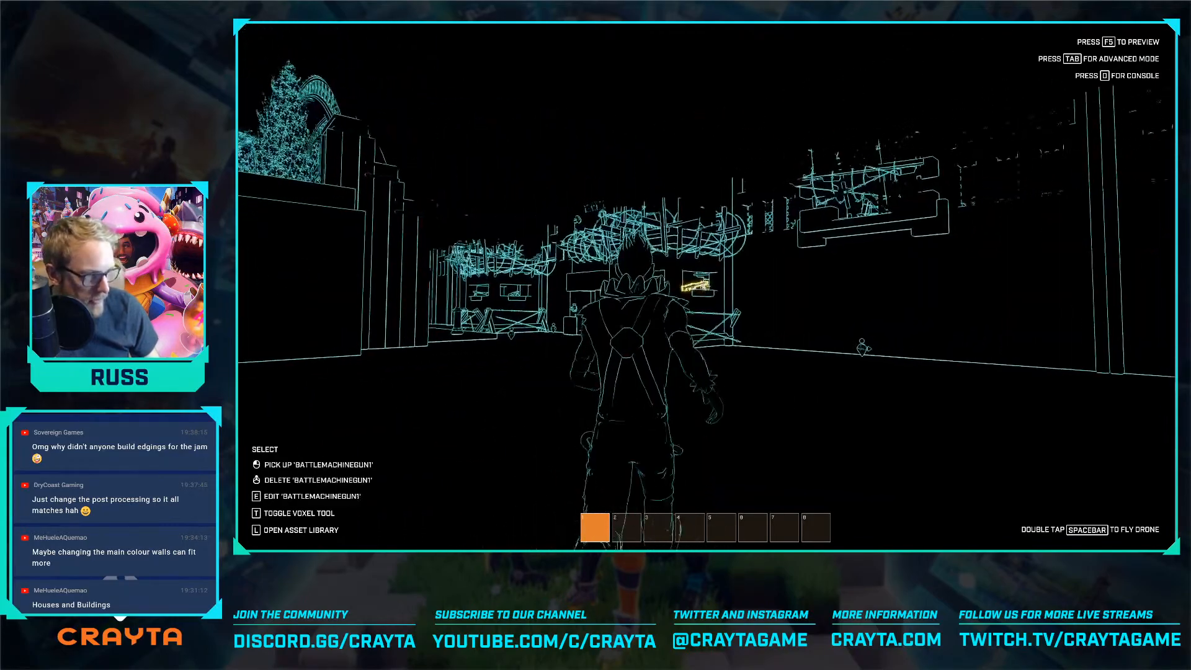
key("w")
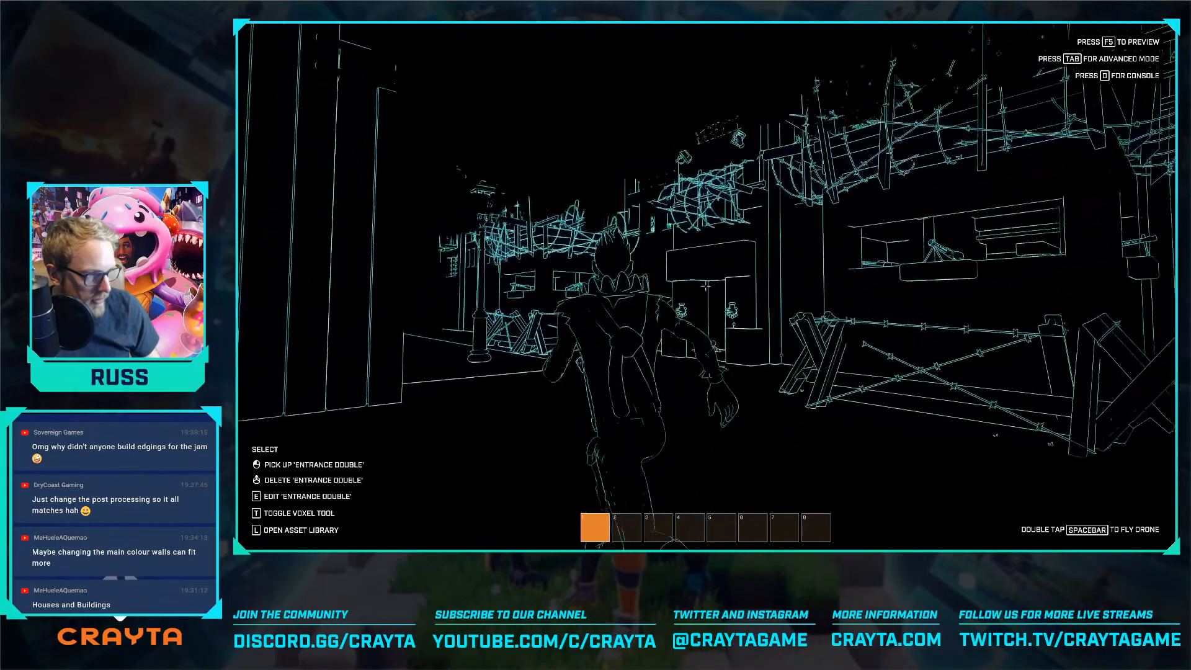
key("w")
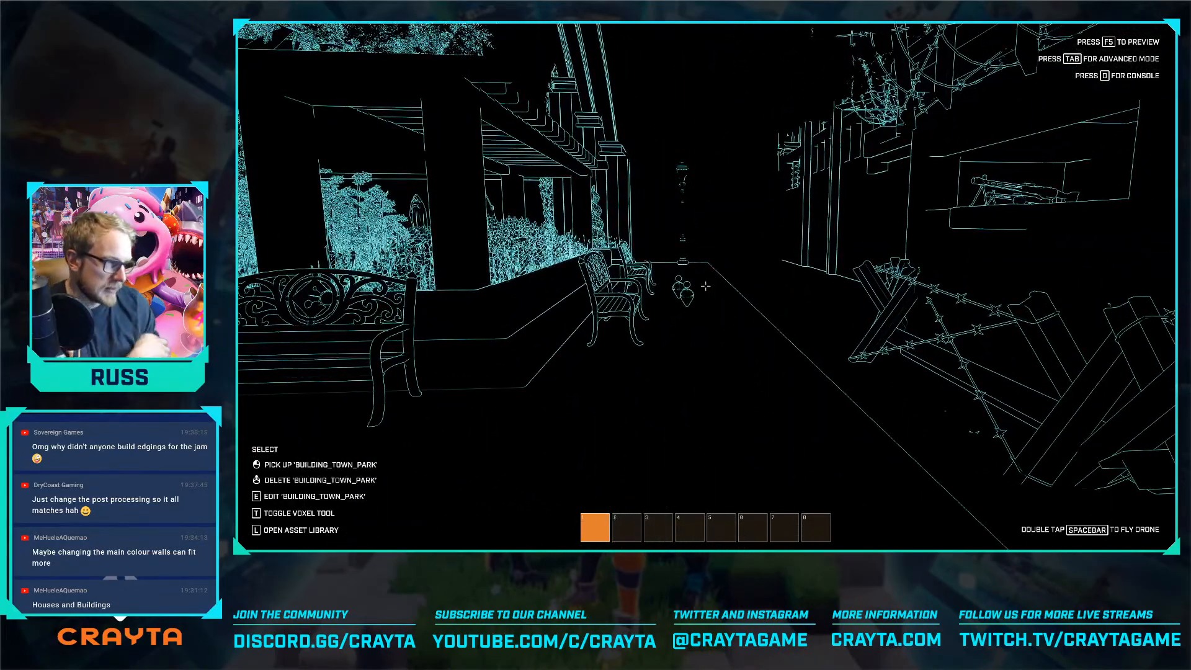
Preview the game and run through the outlined neighbourhood street towards the fortress, then return to editing
key("F5")
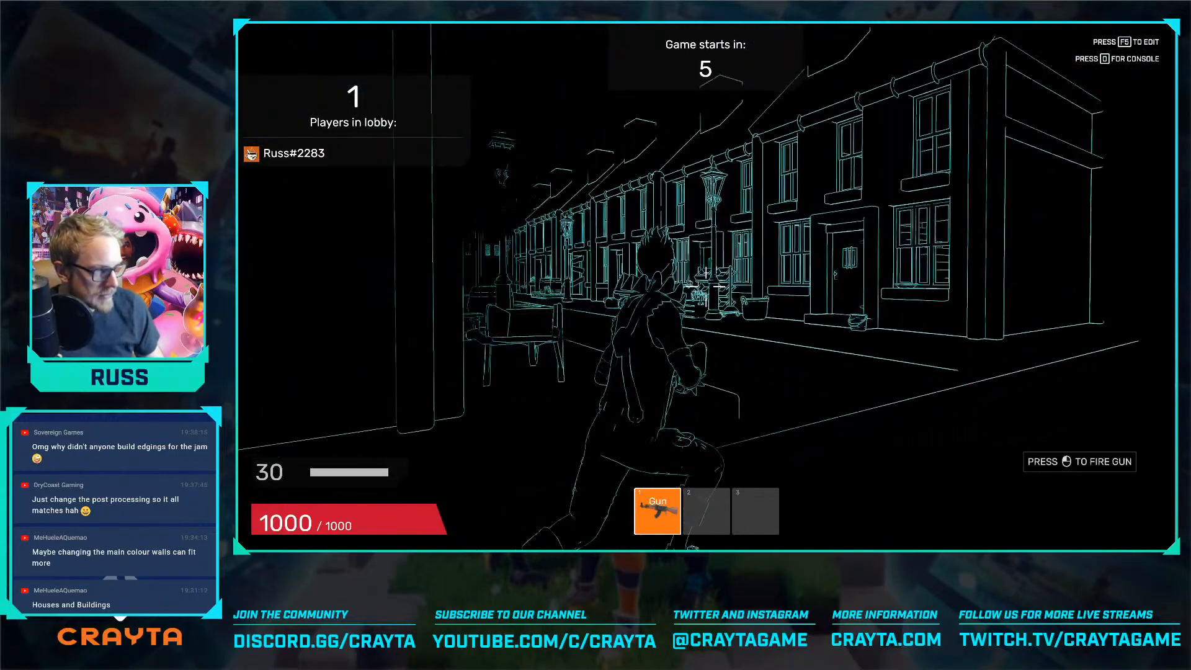
key("w")
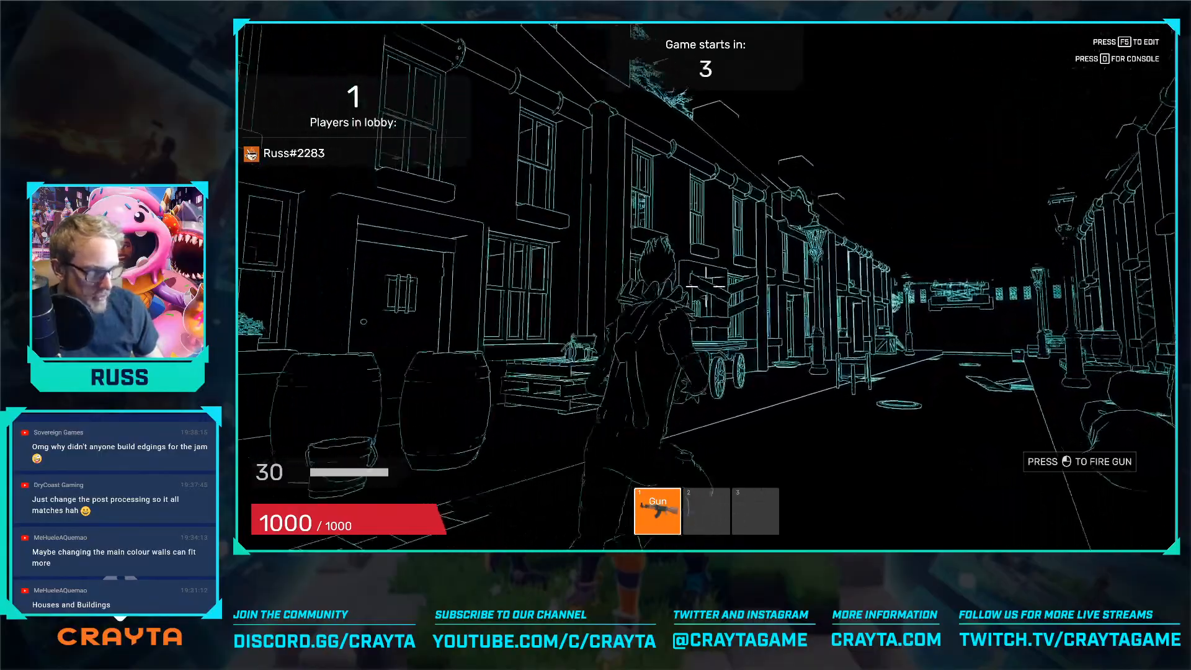
key("w")
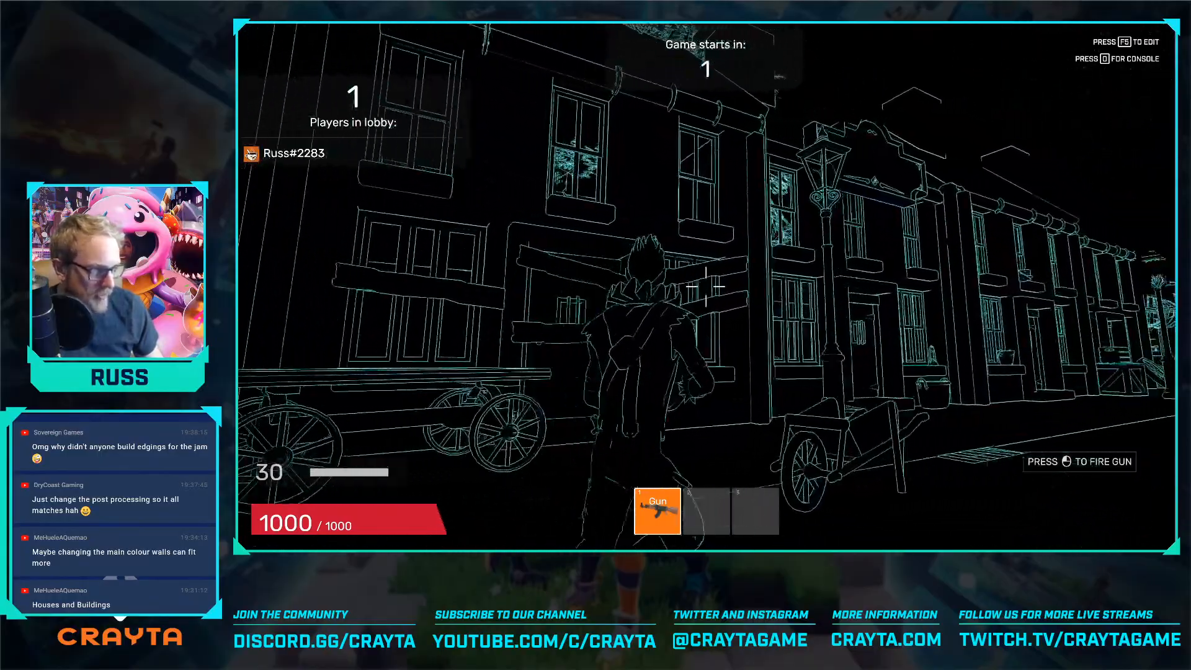
key("w")
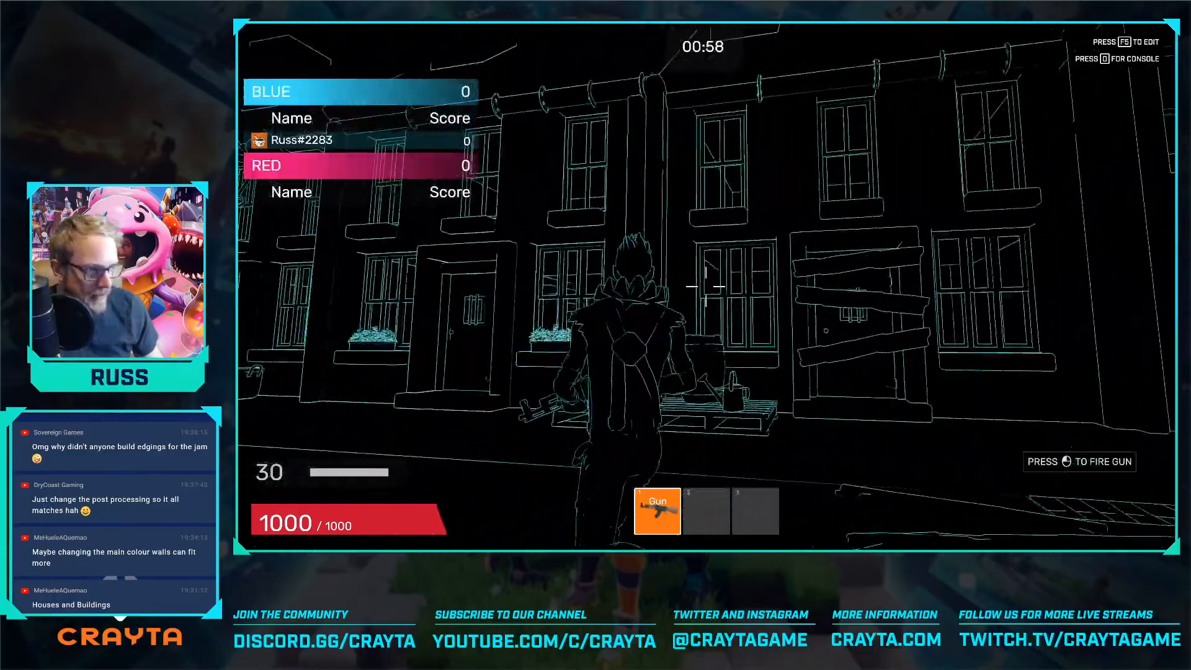
key("w")
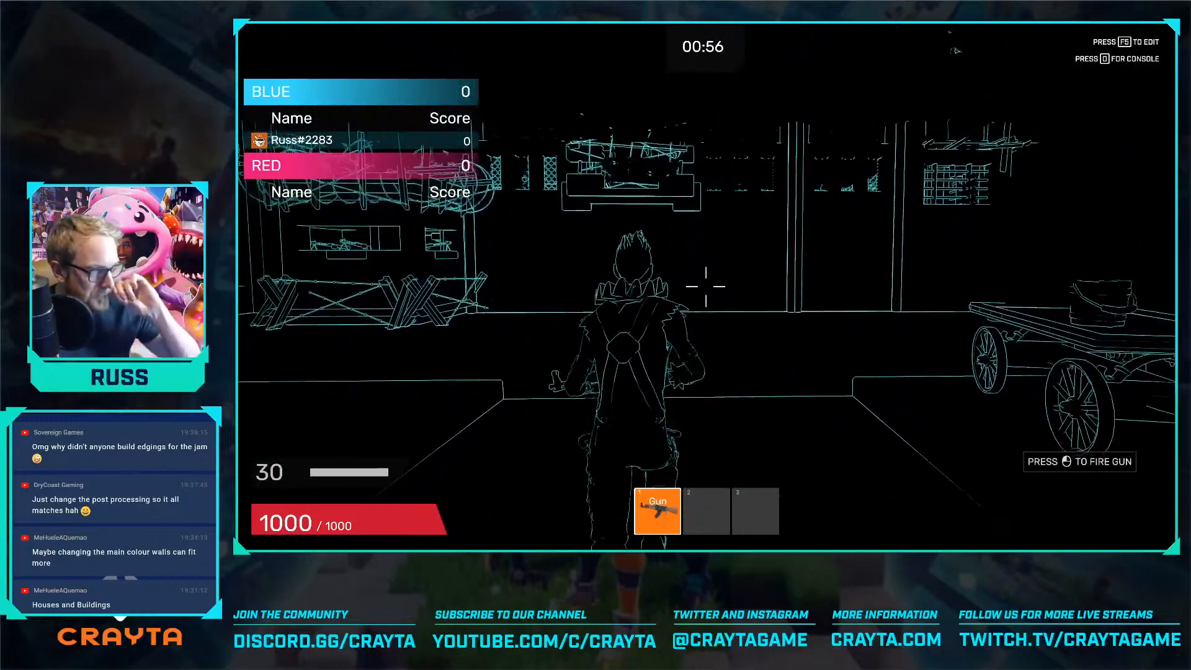
key("w")
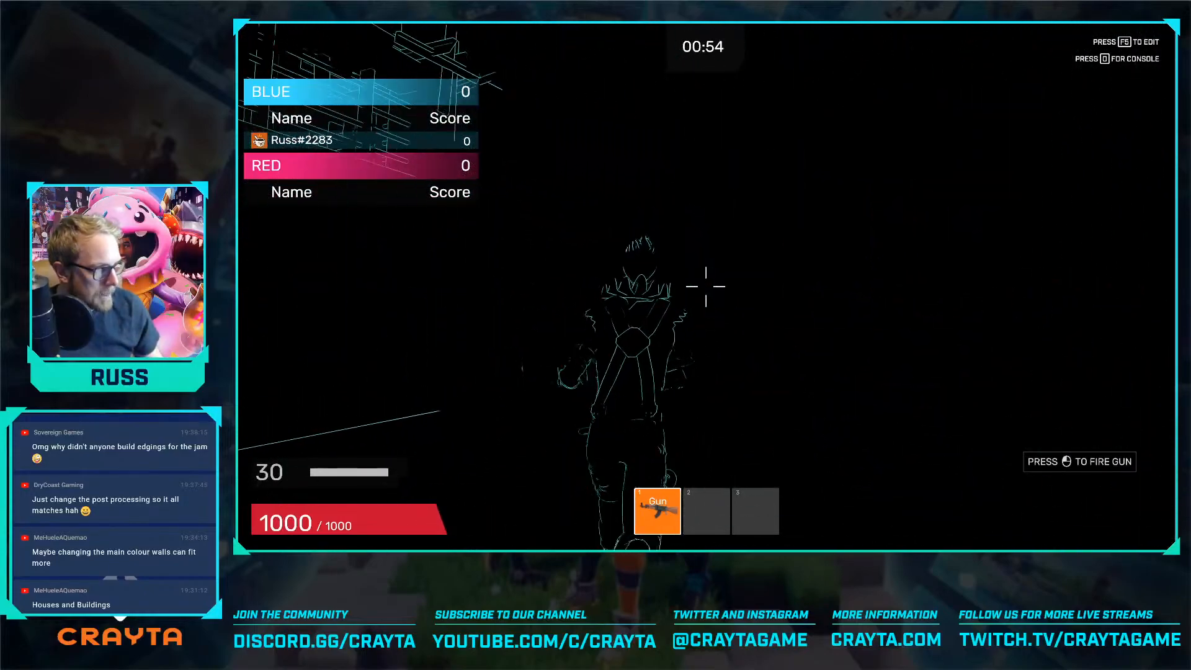
key("w")
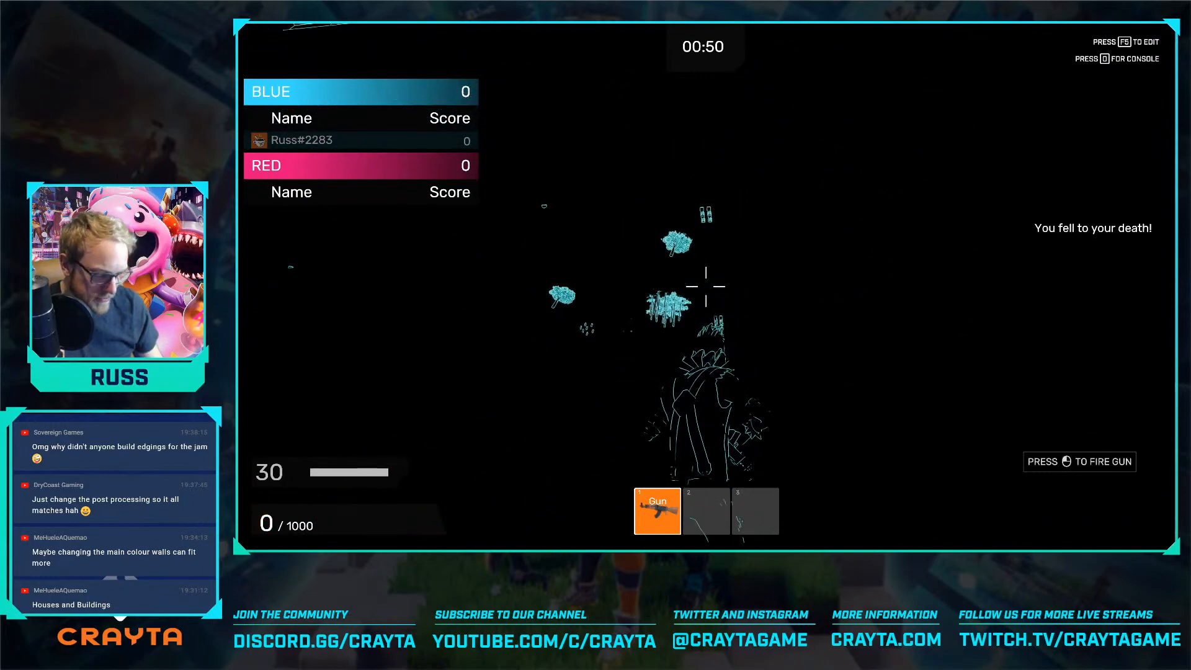
key("F5")
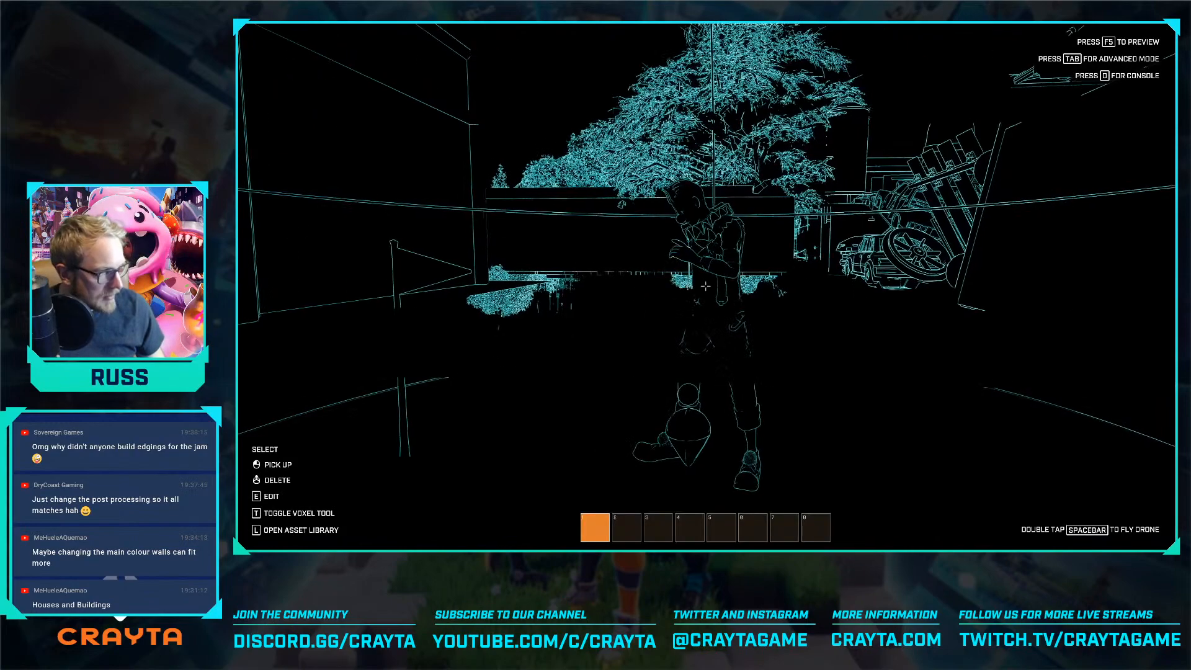
Turn on the Editor Rendering Settings Override in the world's sky settings to edit without the outline effect
key("Tab")
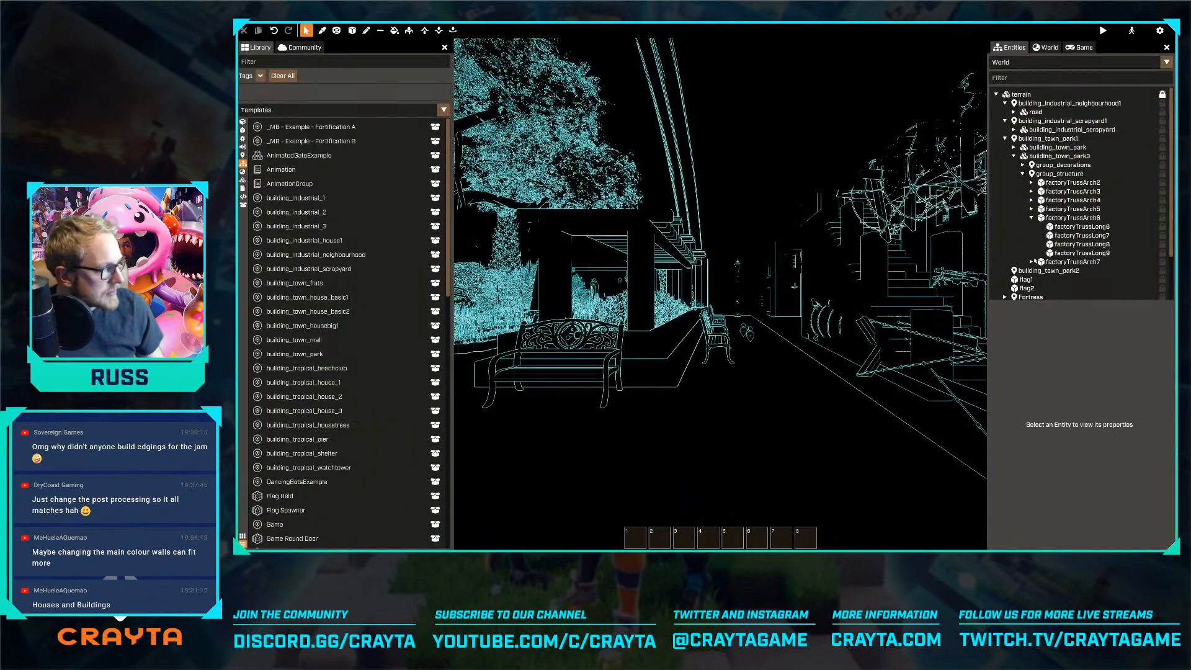
left_click(1046, 47)
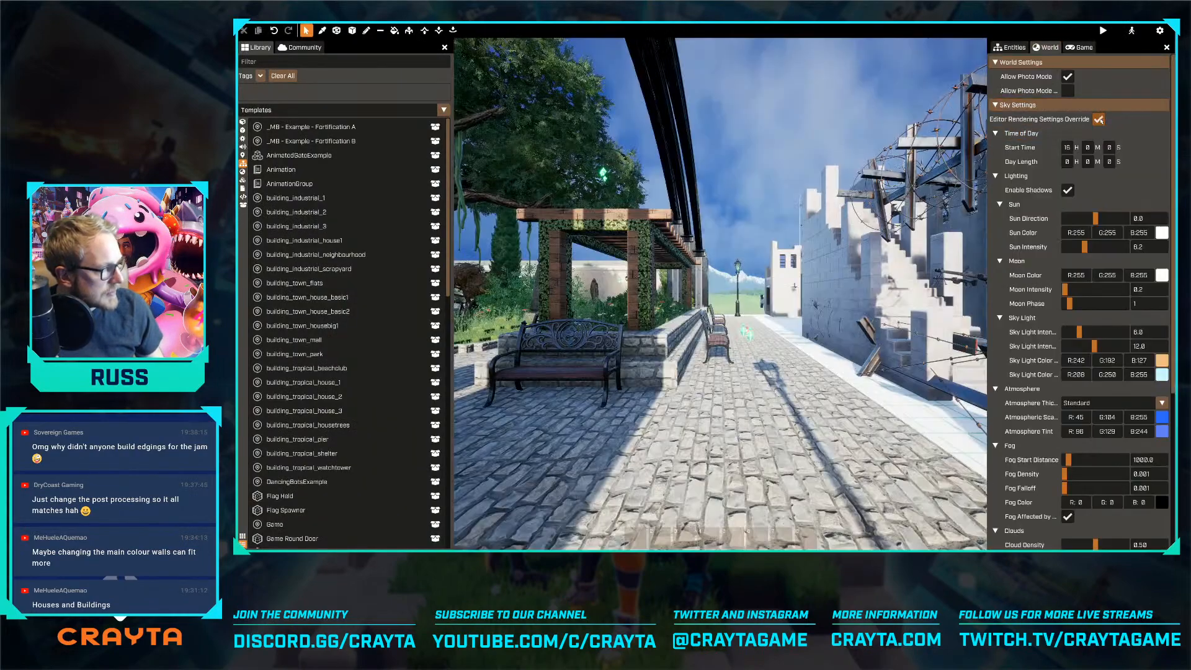
key("Tab")
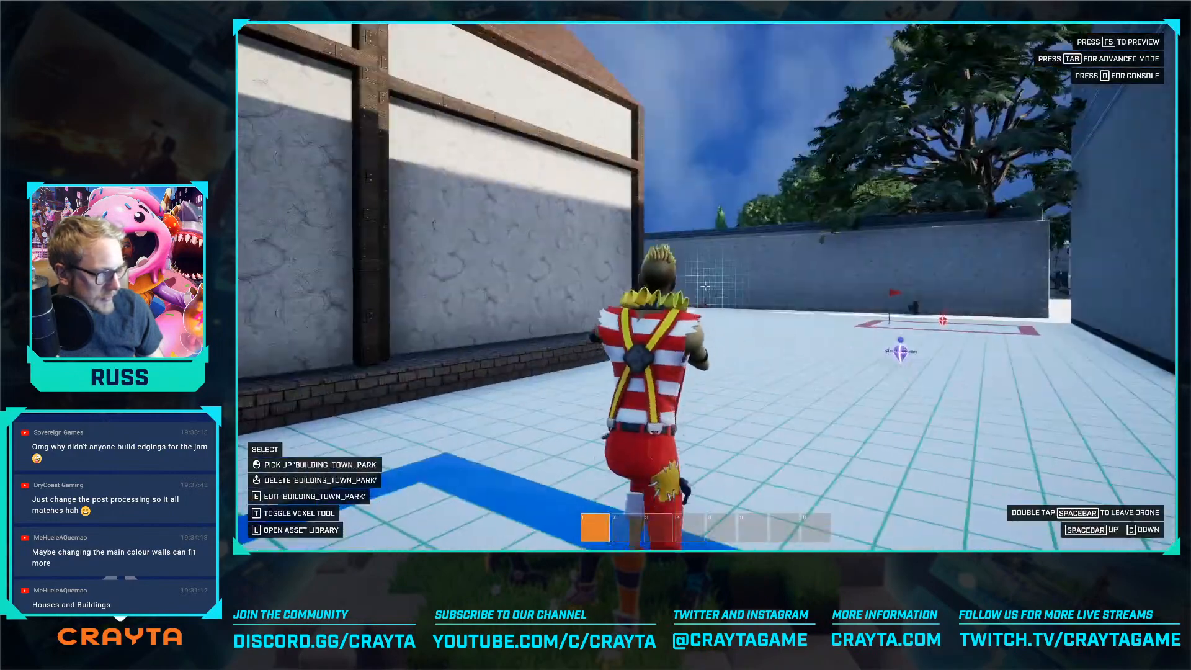
key("Tab")
Draw a concrete voxel wall sized 2 x 437 x 15 along the map's open long edge, from one fortress to the other
key("s")
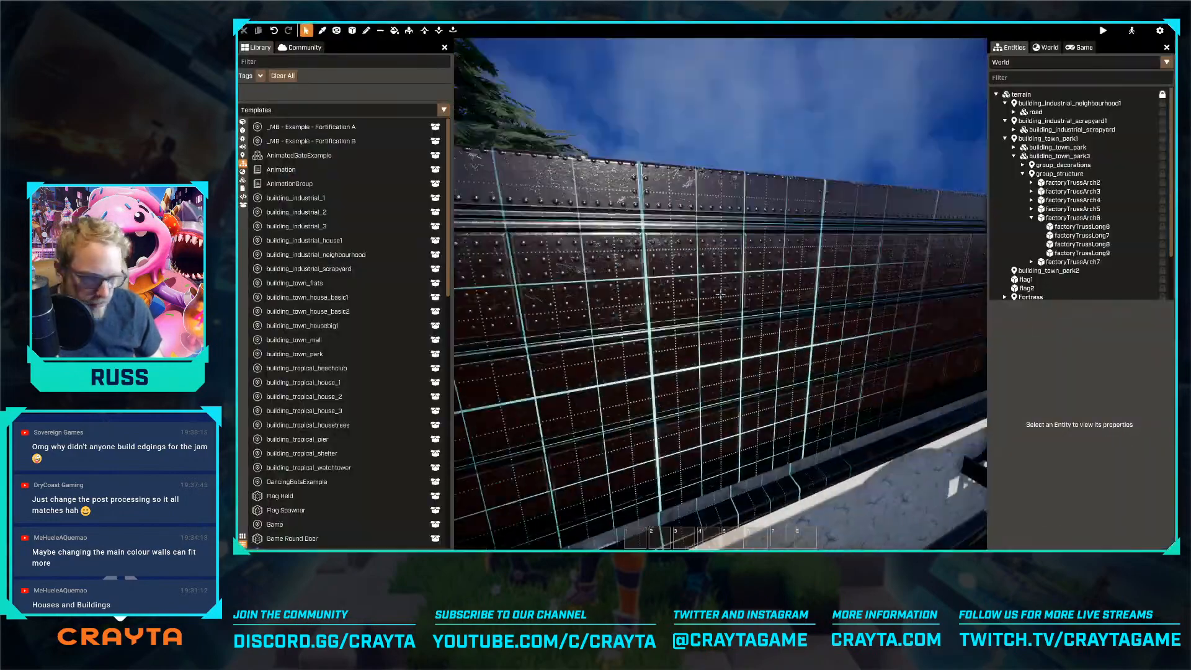
key("s")
right_click_drag(721, 294, 520, 434)
key("d")
key("d")
key("a")
right_click_drag(831, 304, 924, 239)
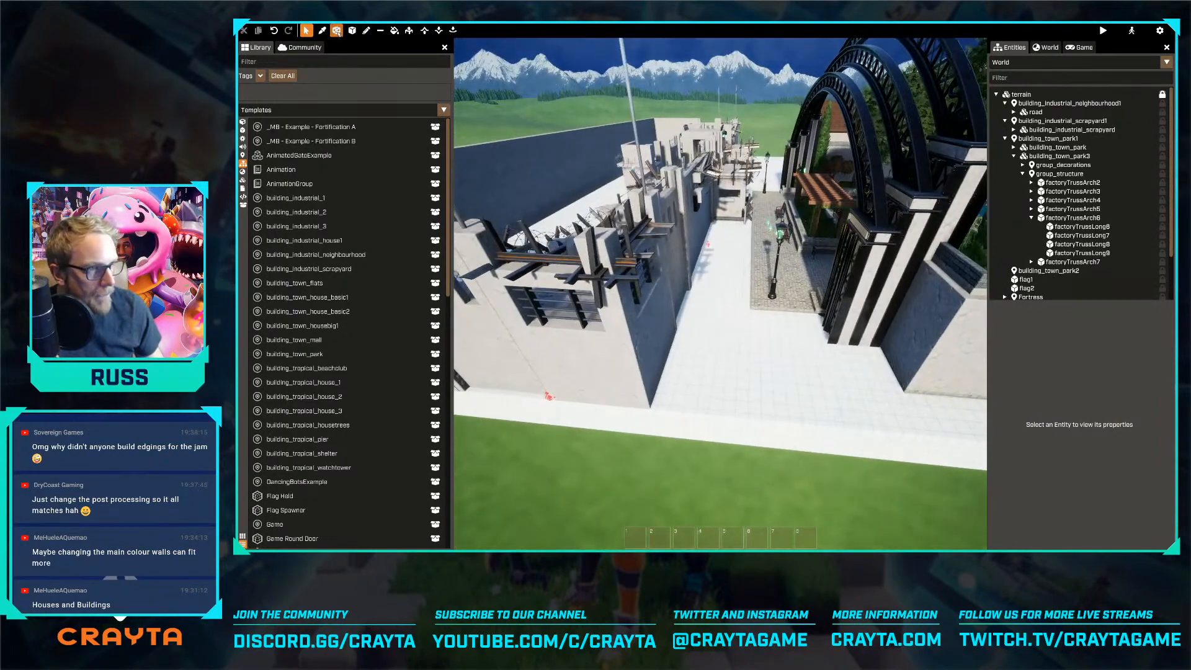
key("w")
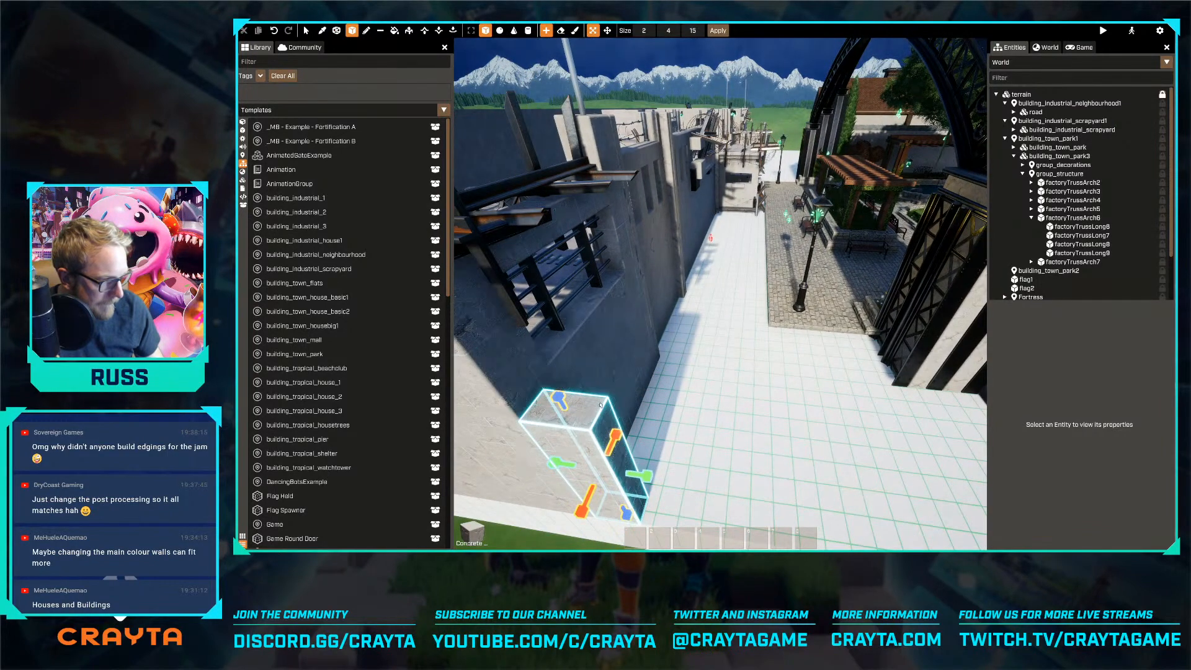
key("d")
left_click_drag(648, 476, 740, 486)
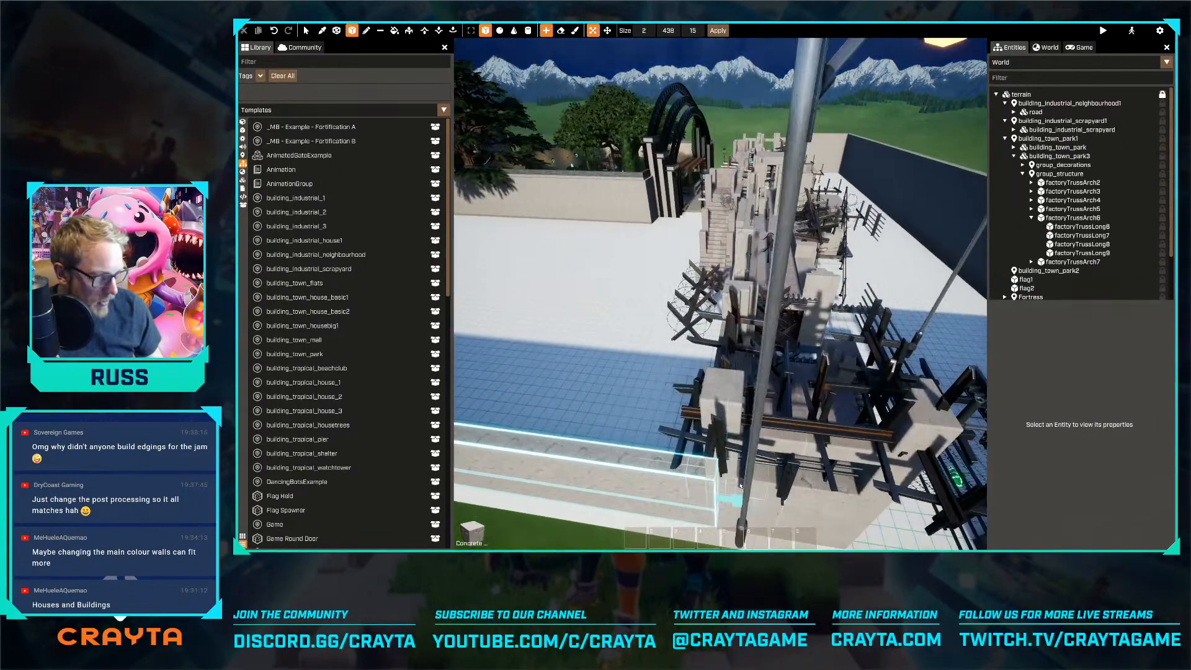
right_click_drag(590, 415, 577, 391)
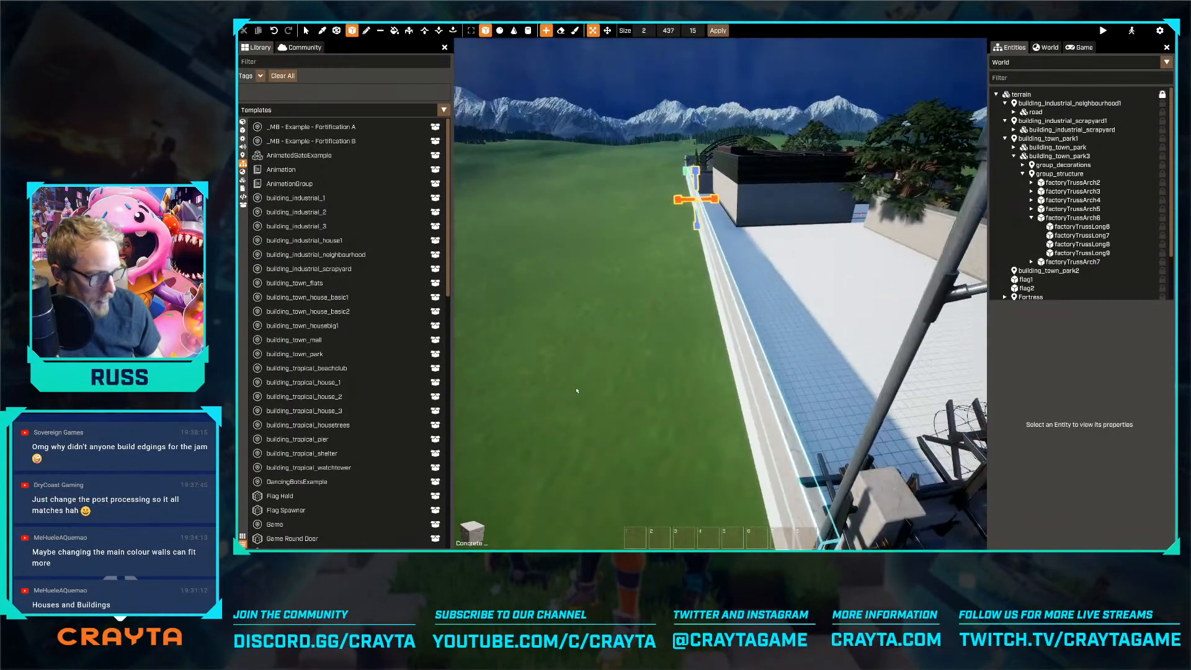
Adjust the new concrete wall's position sideways so it lines up with the outer edge of the map floor, and finish voxel editing
key("d")
left_click(610, 31)
key("d")
mouse_move(694, 200)
left_mouse_down()
mouse_move(741, 203)
mouse_move(702, 204)
left_mouse_up()
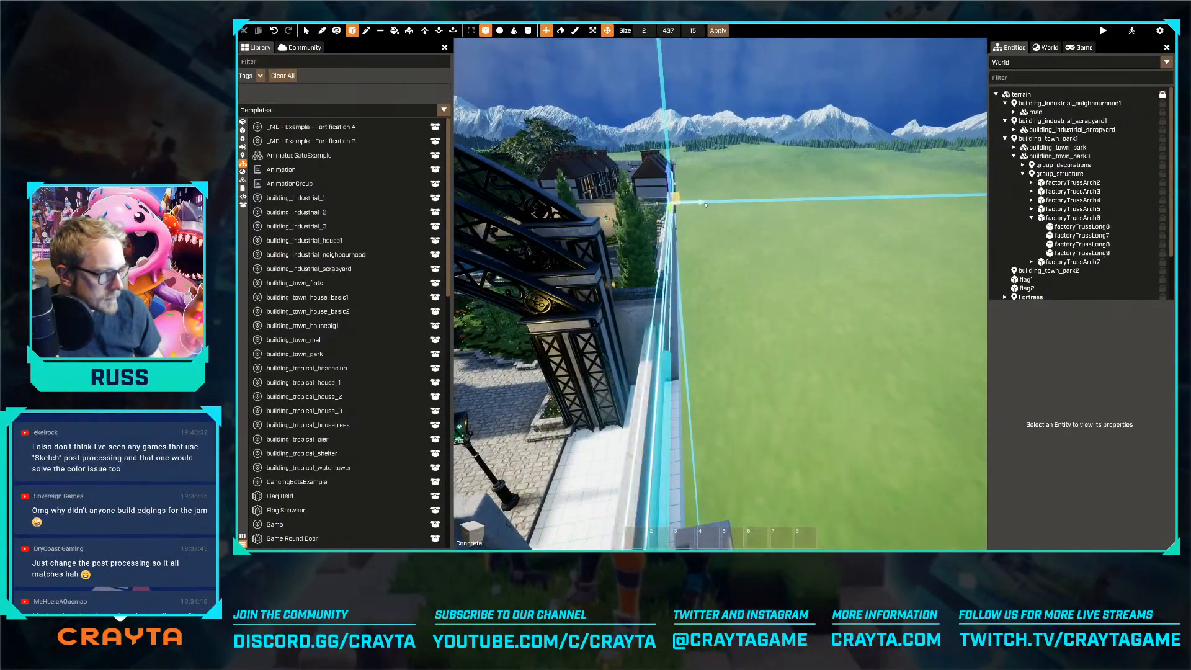
key("q")
right_click_drag(751, 259, 737, 231)
key("q")
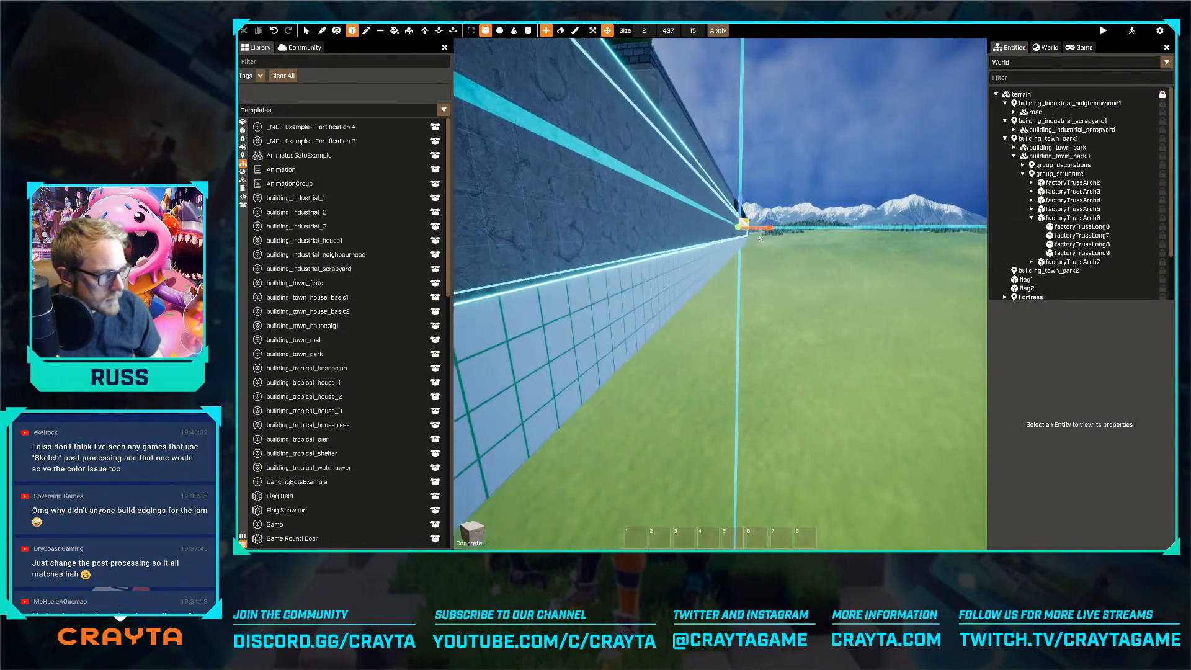
key("a")
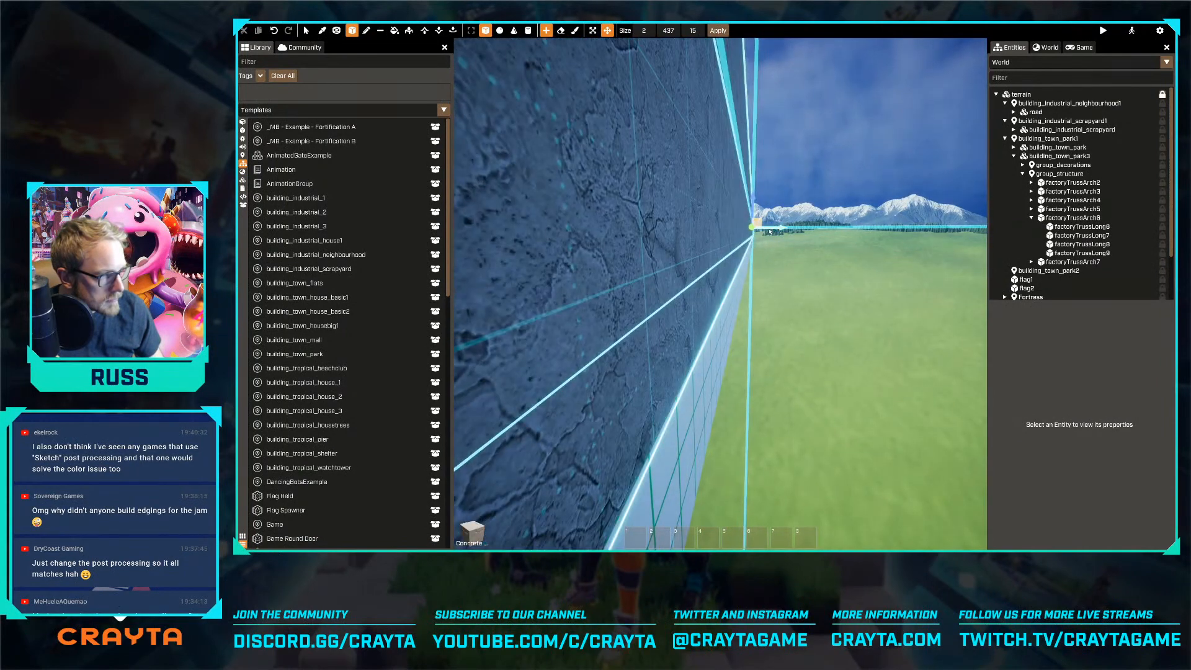
key("Escape")
Examine the park, its arched entrance and side walls up close, and the whole map layout from above
key("a")
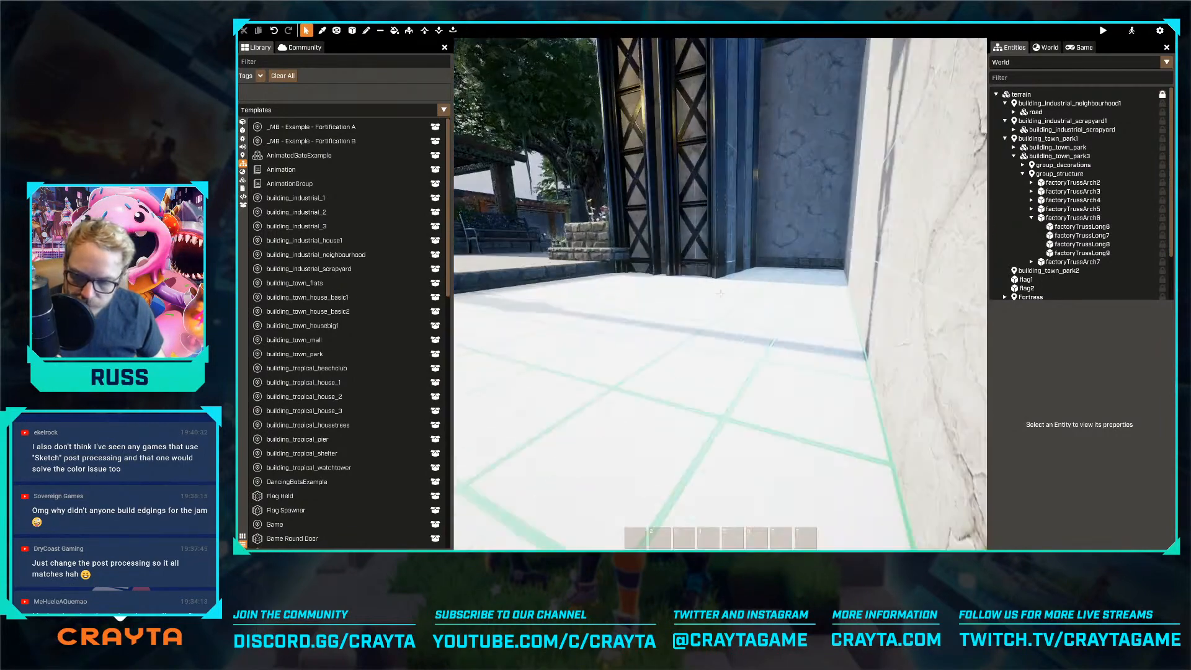
right_click_drag(770, 232, 771, 287)
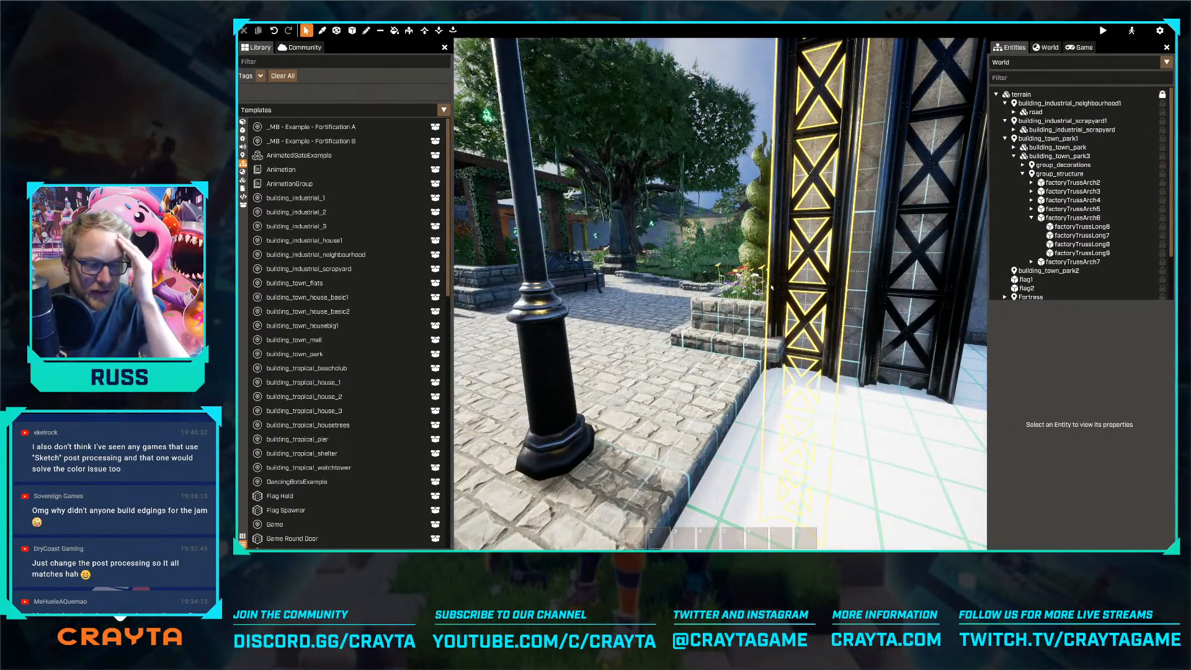
key("a")
key("w")
right_click_drag(771, 287, 772, 287)
key("a")
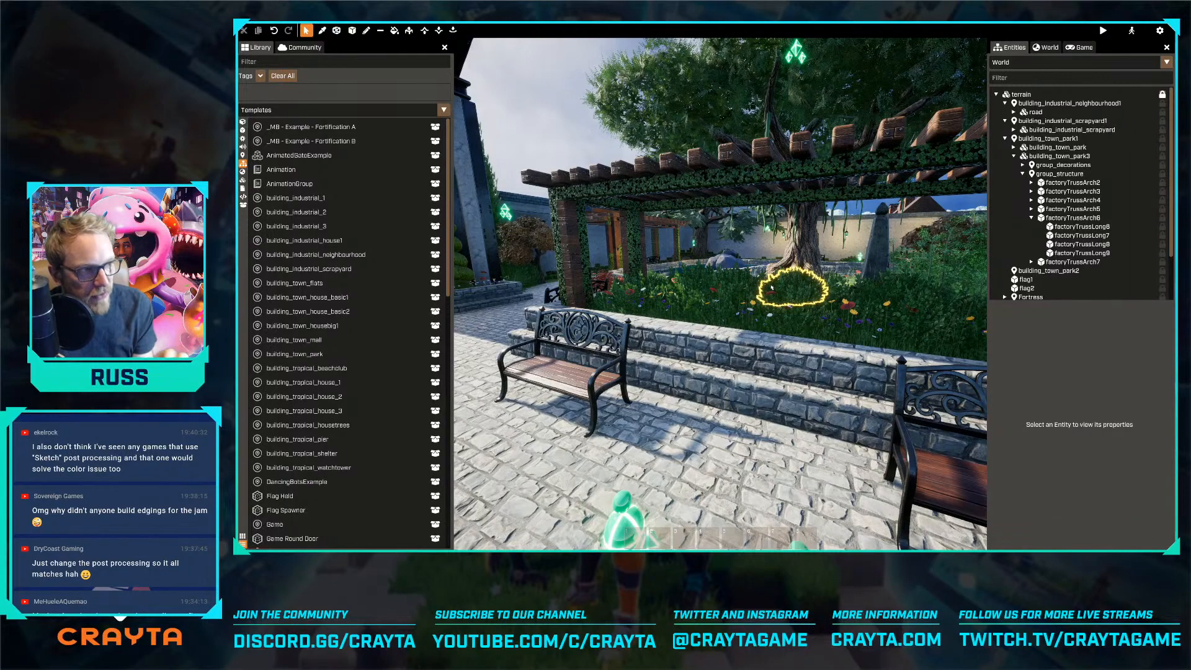
key("a")
right_click_drag(772, 287, 651, 329)
key("s")
key("w")
key("a")
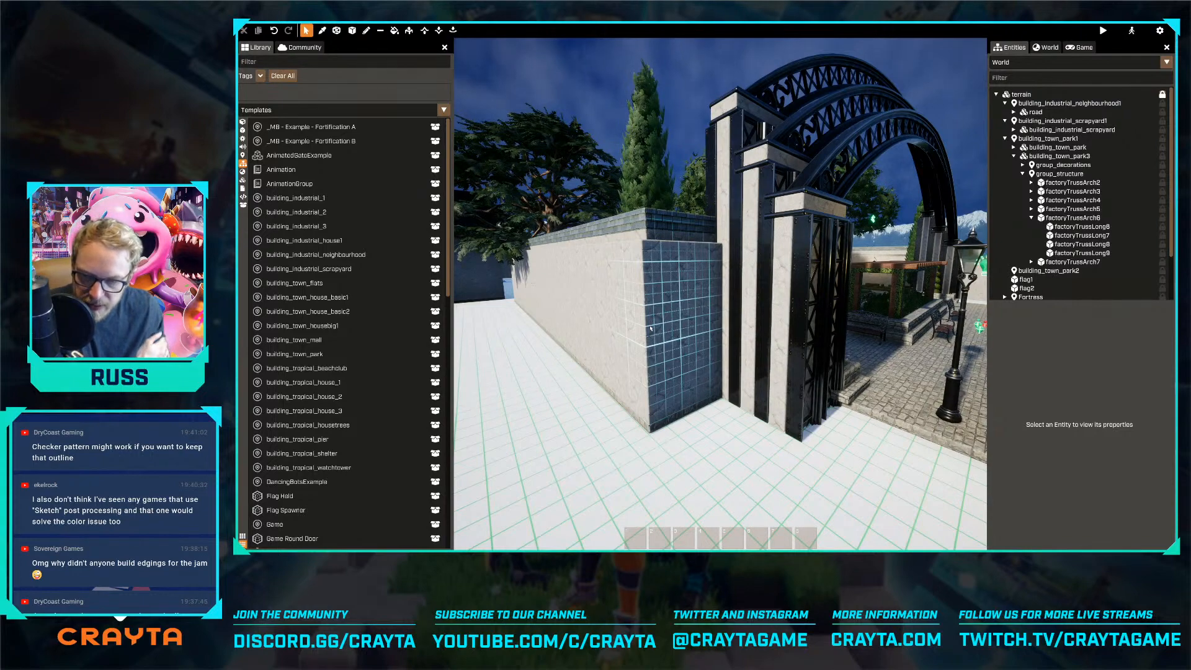
right_click_drag(601, 329, 546, 326)
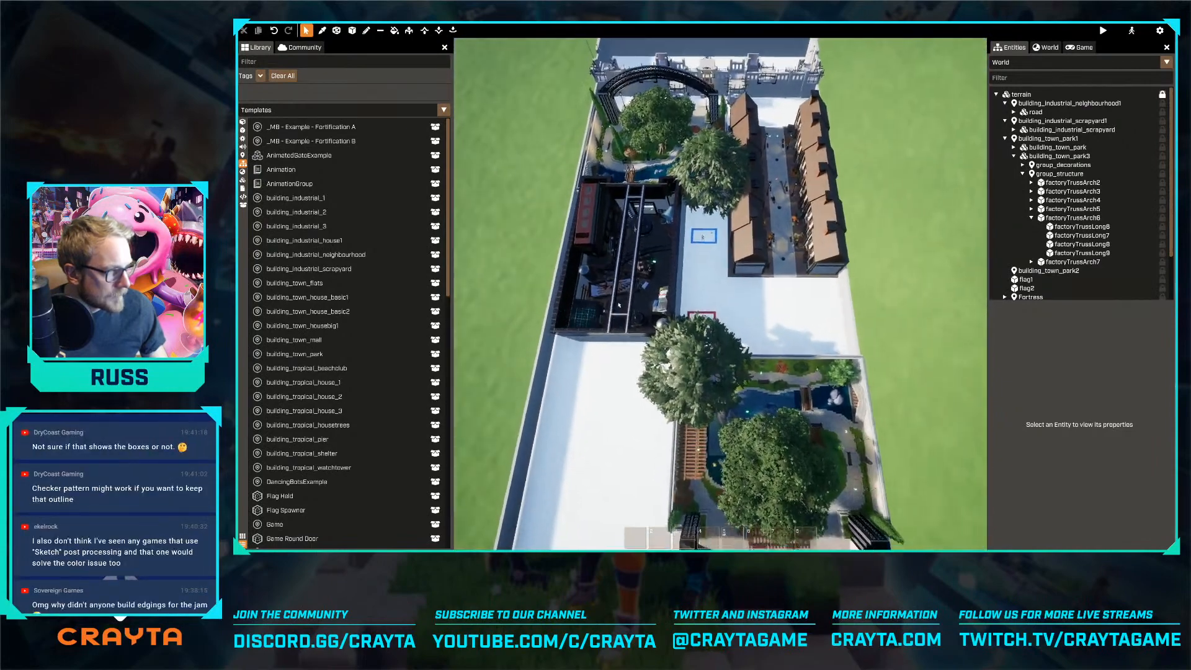
Rotate the scrapyard to -90 degrees and move it away from the park to about X 75, Y -1875
left_click(676, 277)
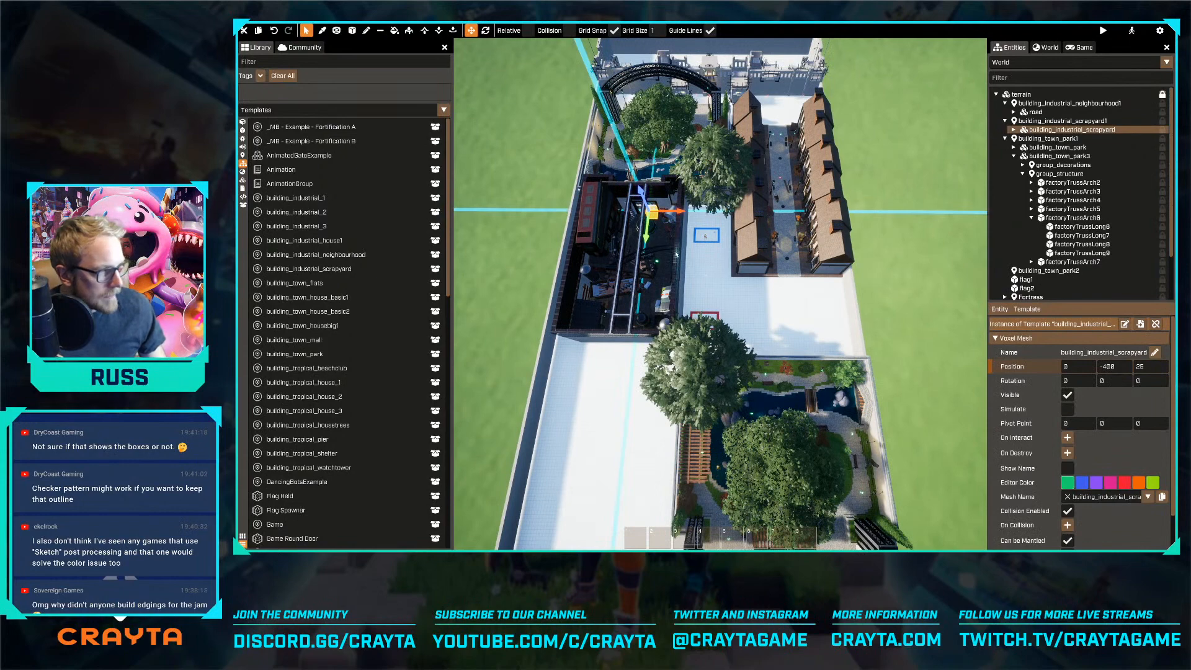
key("r")
key("r")
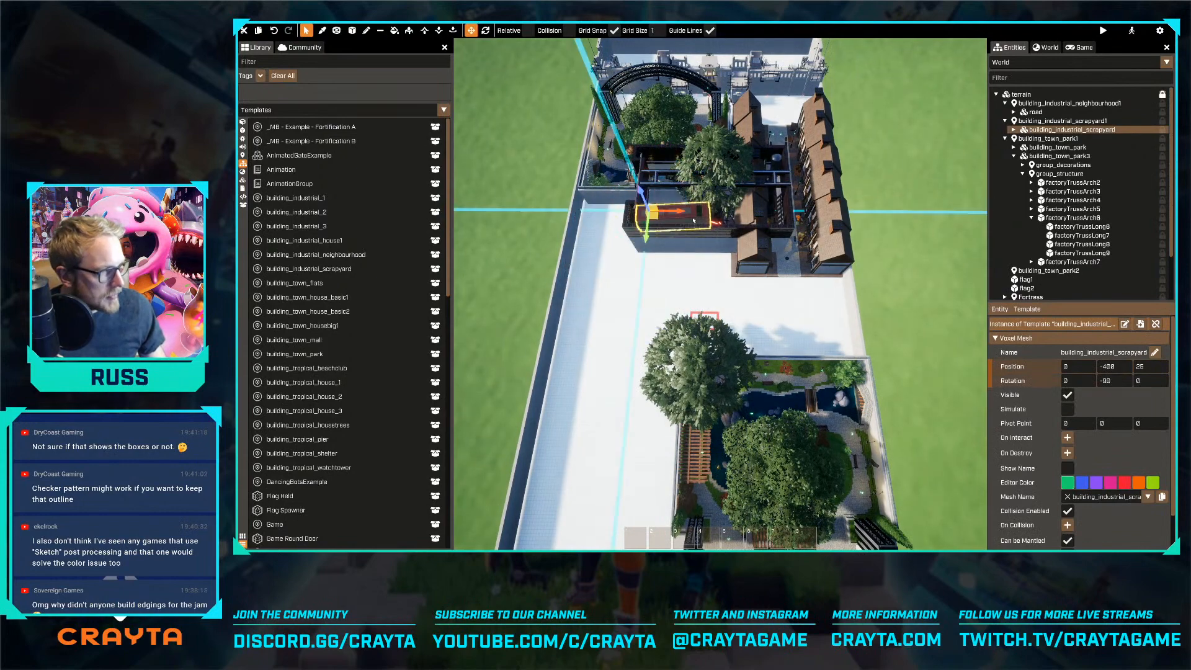
left_click_drag(658, 220, 646, 279)
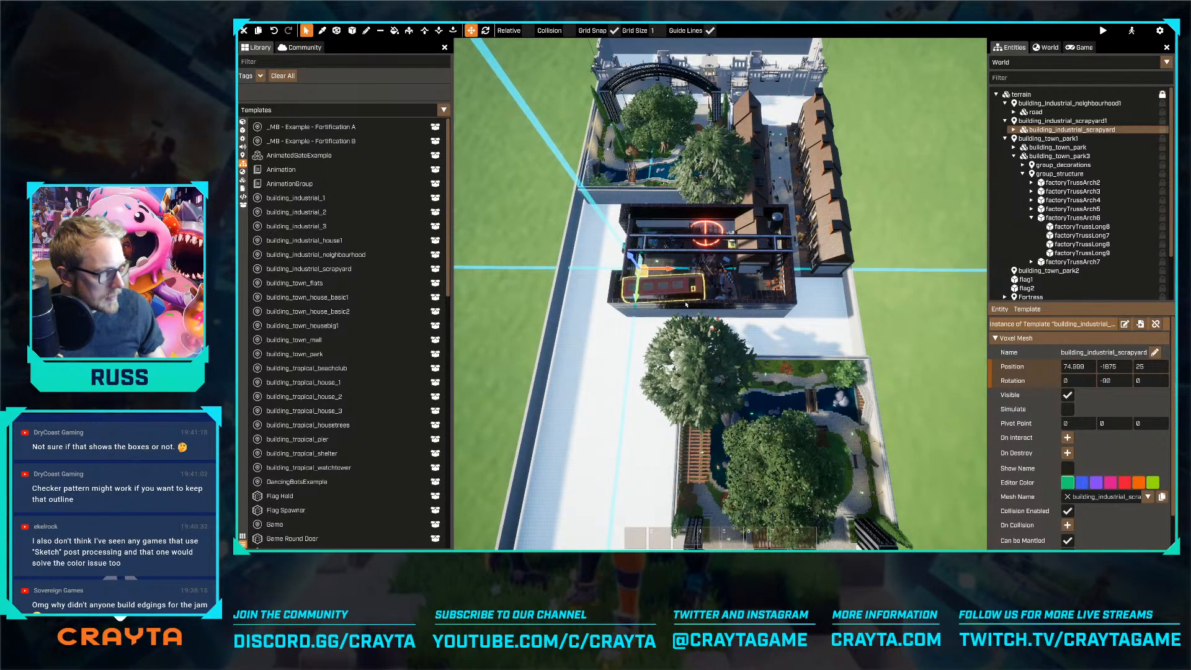
Move the neighbourhood road with its houses lengthwise towards the nearby fortress, to Y 325
key("w")
key("d")
left_click(727, 221)
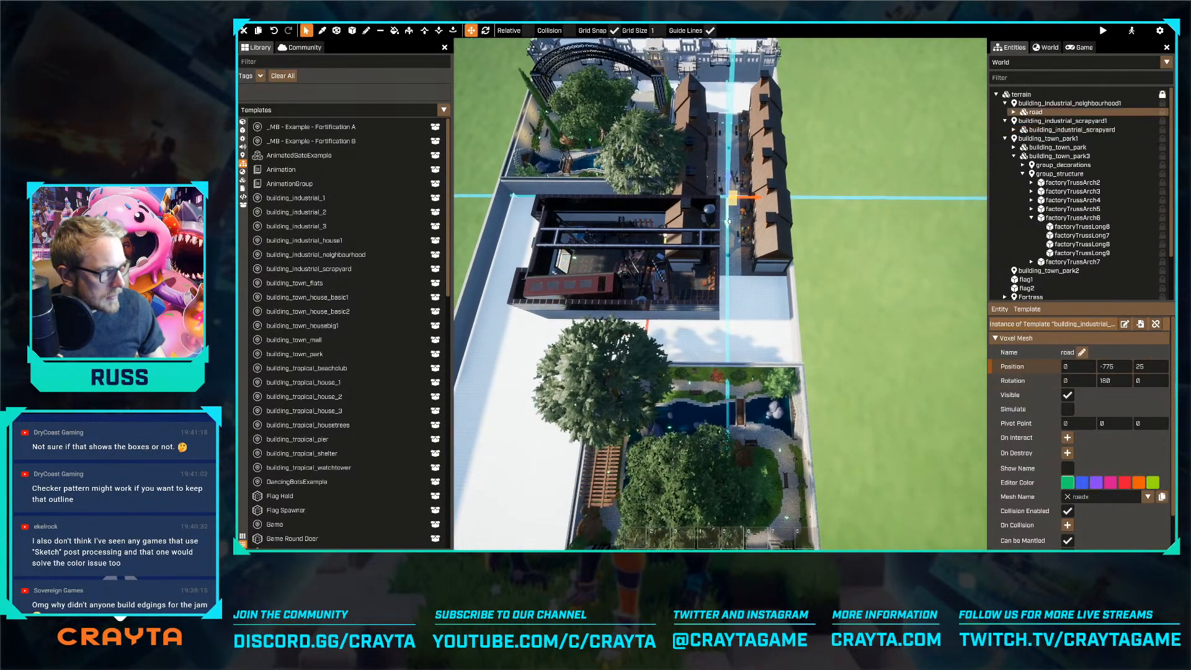
left_click_drag(729, 213, 730, 171)
key("d")
right_click_drag(729, 171, 720, 293)
key("s")
key("d")
left_click_drag(762, 316, 767, 315)
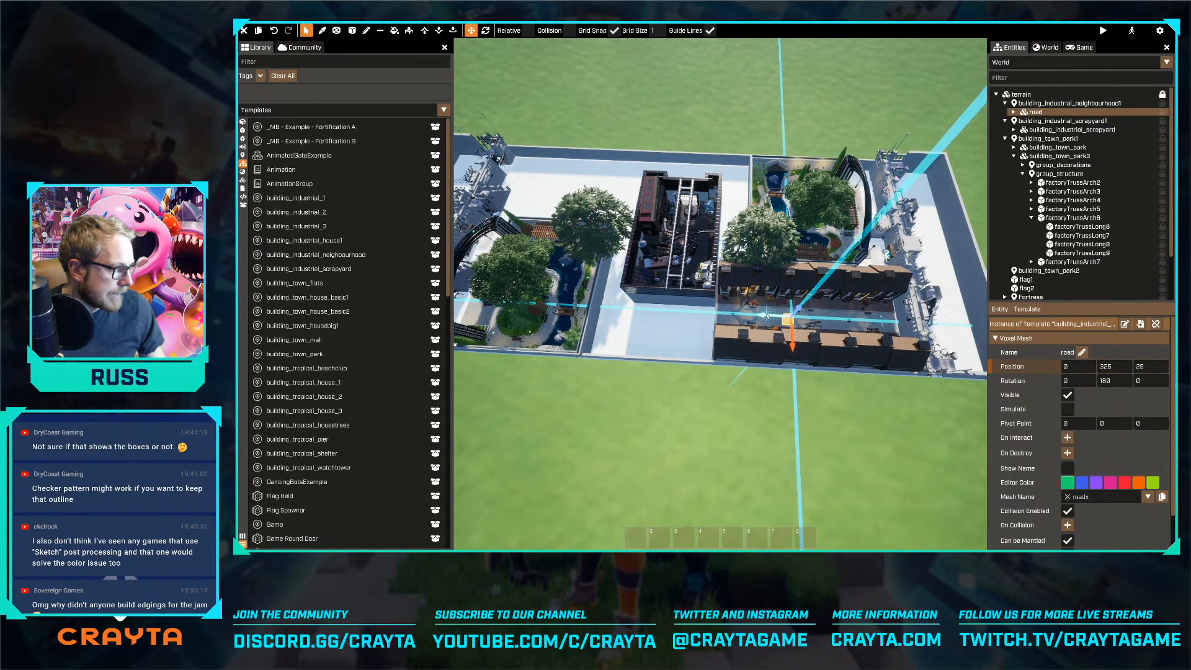
Duplicate the neighbourhood road with its houses and place the copy beside the park at the opposite fortress, diagonally across from the original
key("d")
key("w")
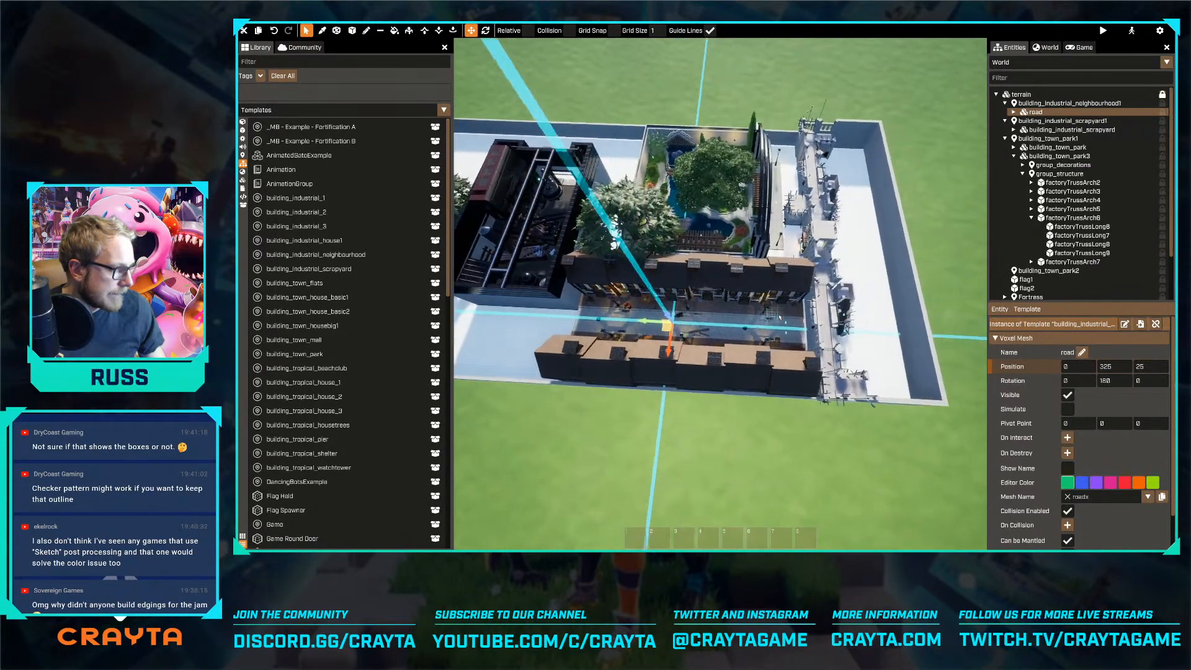
key("a")
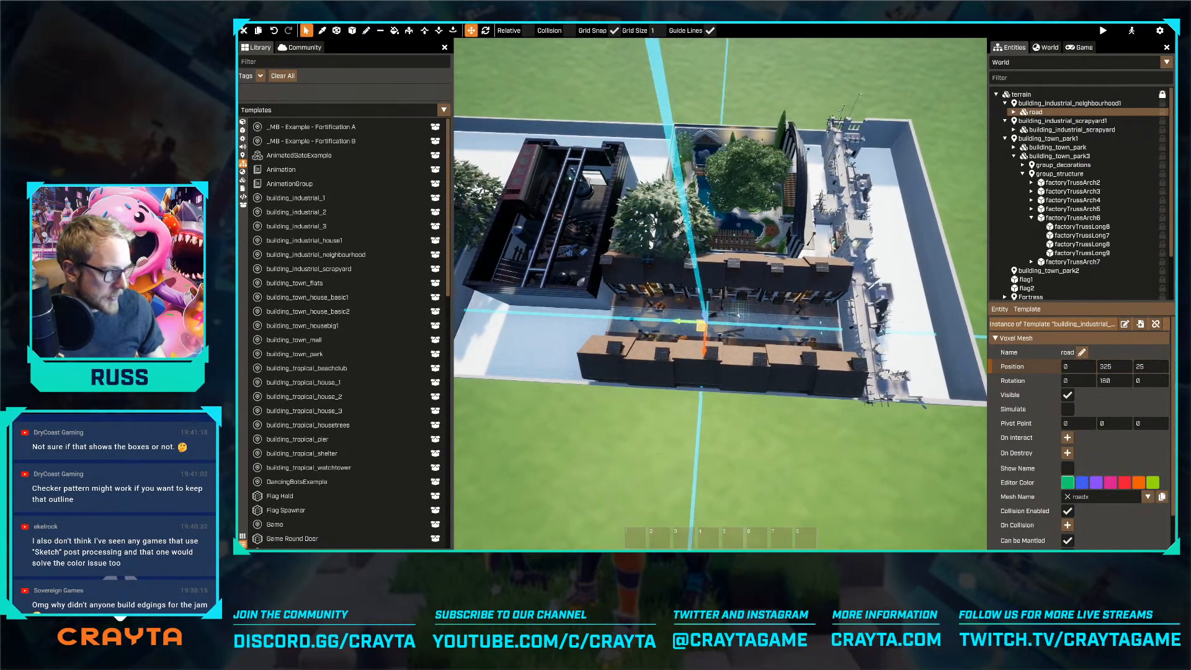
double_click(698, 330)
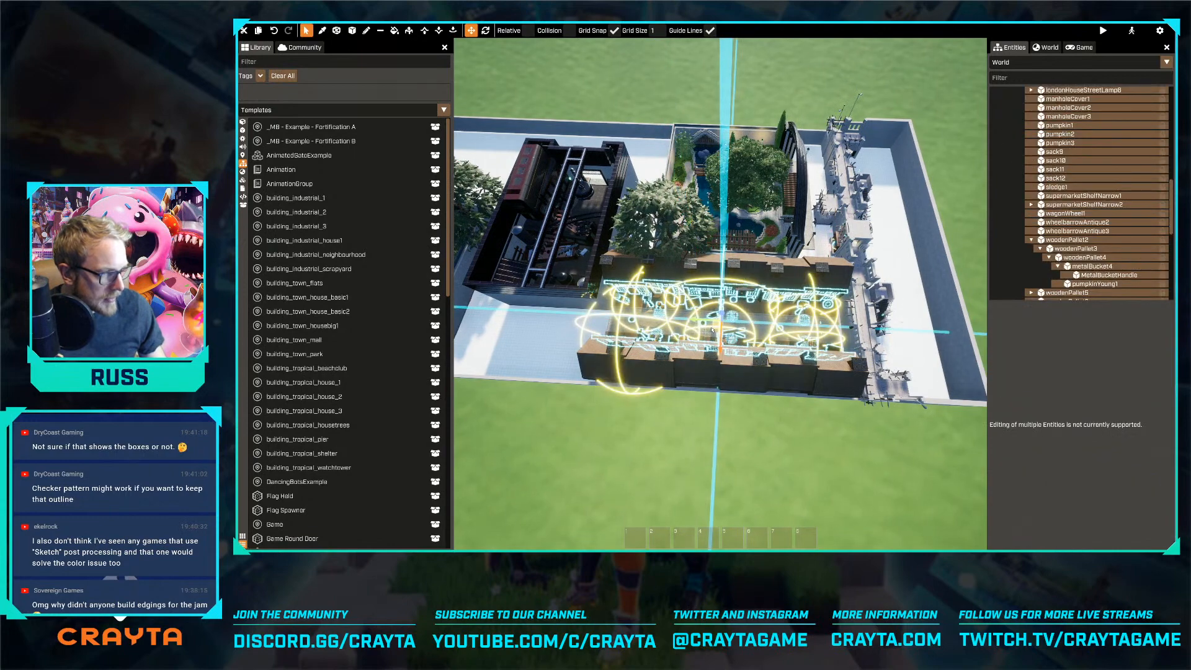
left_click_drag(715, 328, 680, 278)
left_click_drag(577, 219, 507, 185)
key("s")
key("a")
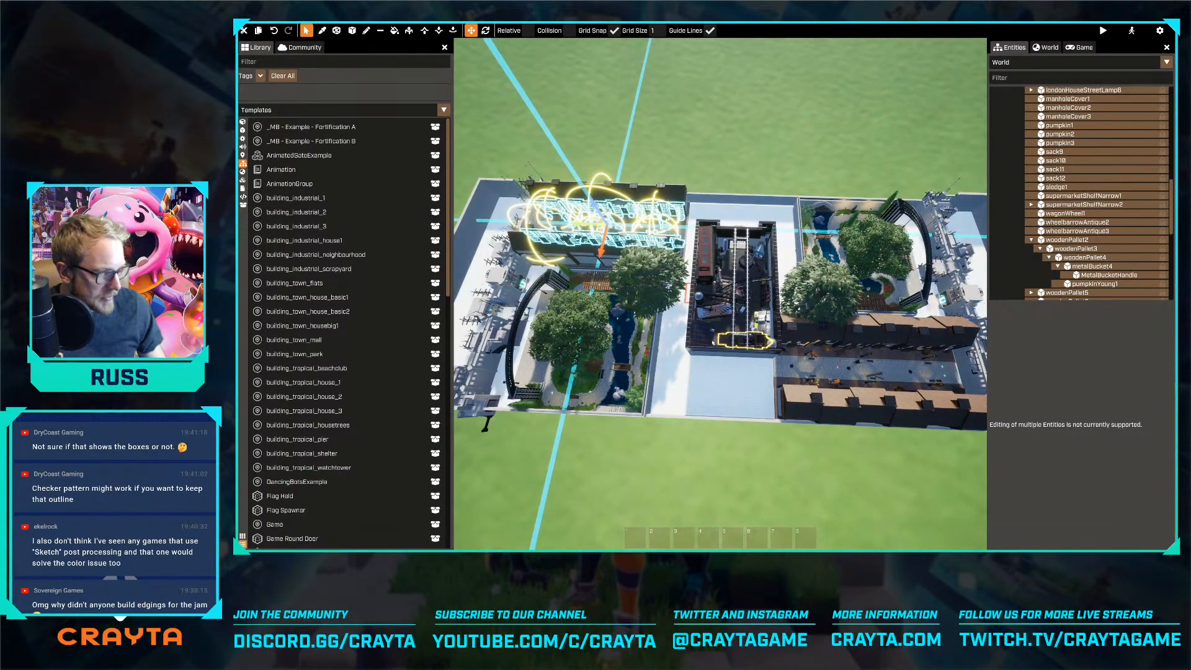
Shift the duplicated neighbourhood lengthwise away from its fortress, towards the scrapyard
key("w")
key("a")
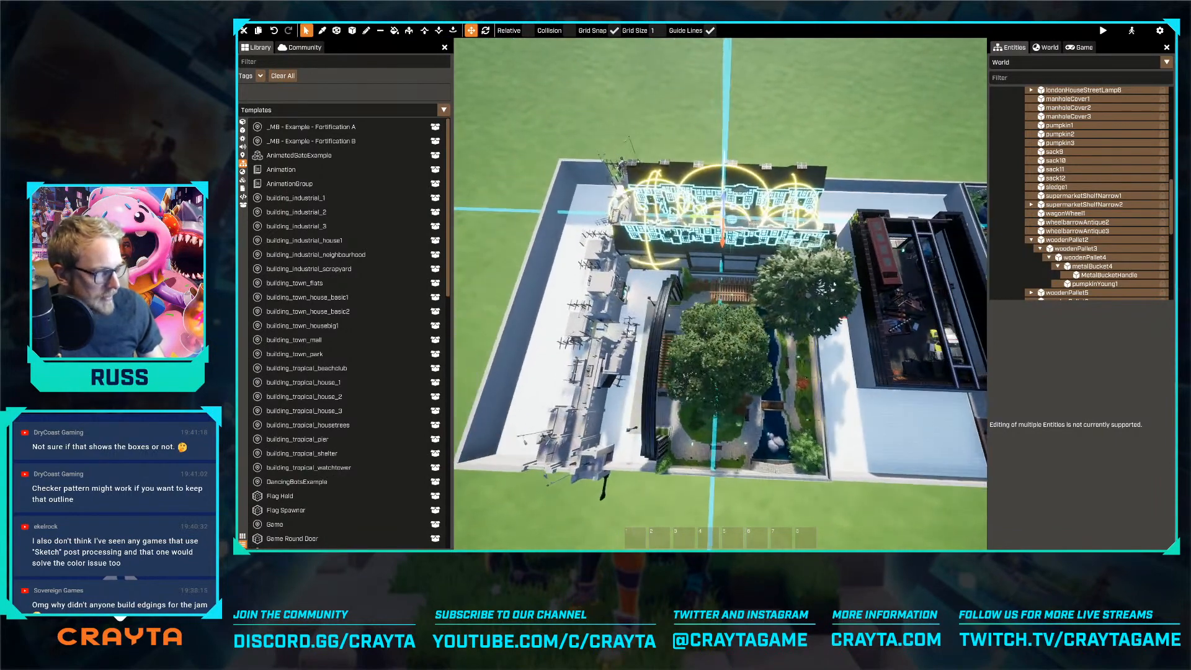
left_click_drag(710, 221, 730, 219)
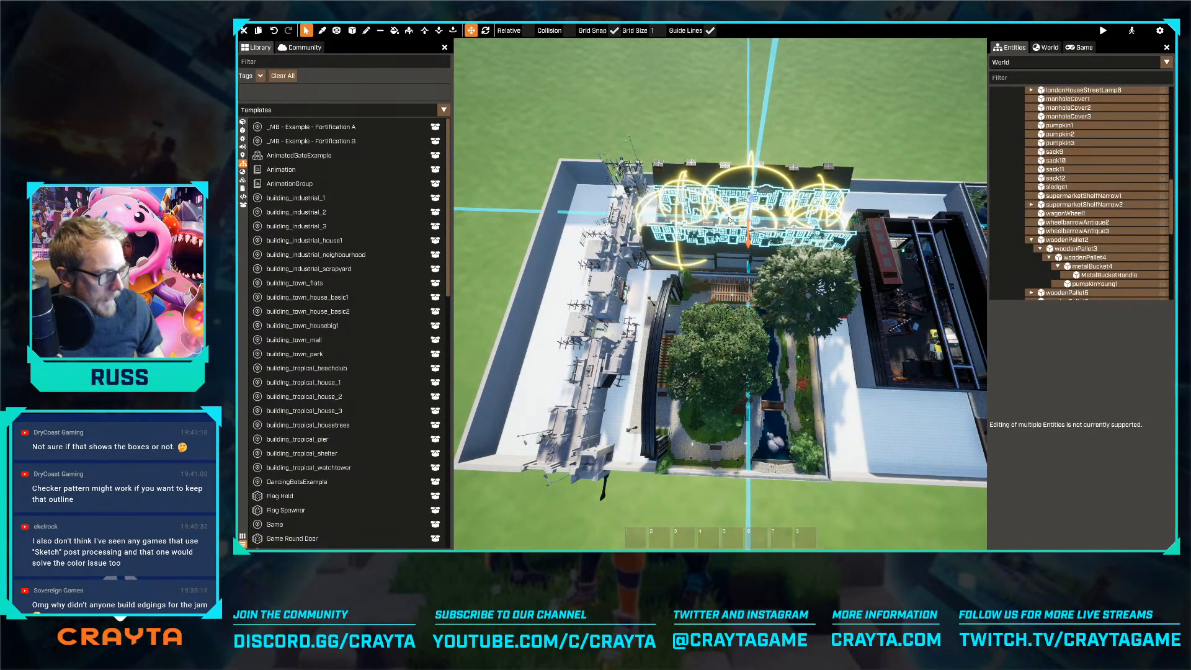
Move the scrapyard to about X -50, Y -1550, between the two neighbourhoods
key("d")
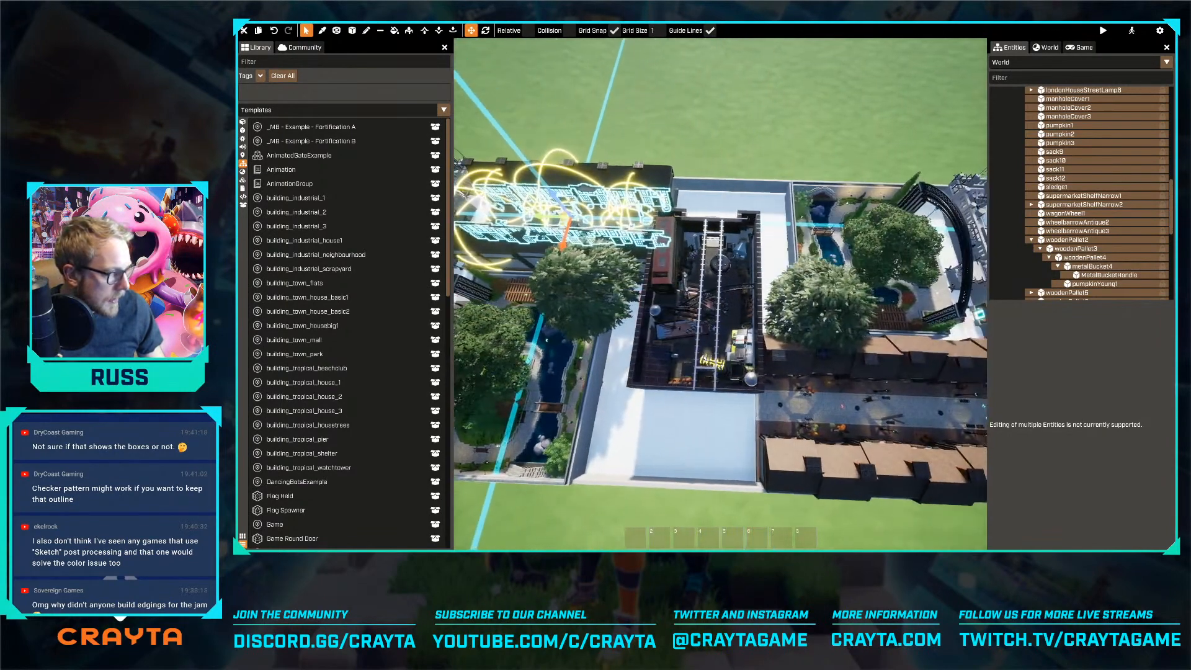
left_click(729, 305)
left_click_drag(707, 251, 723, 255)
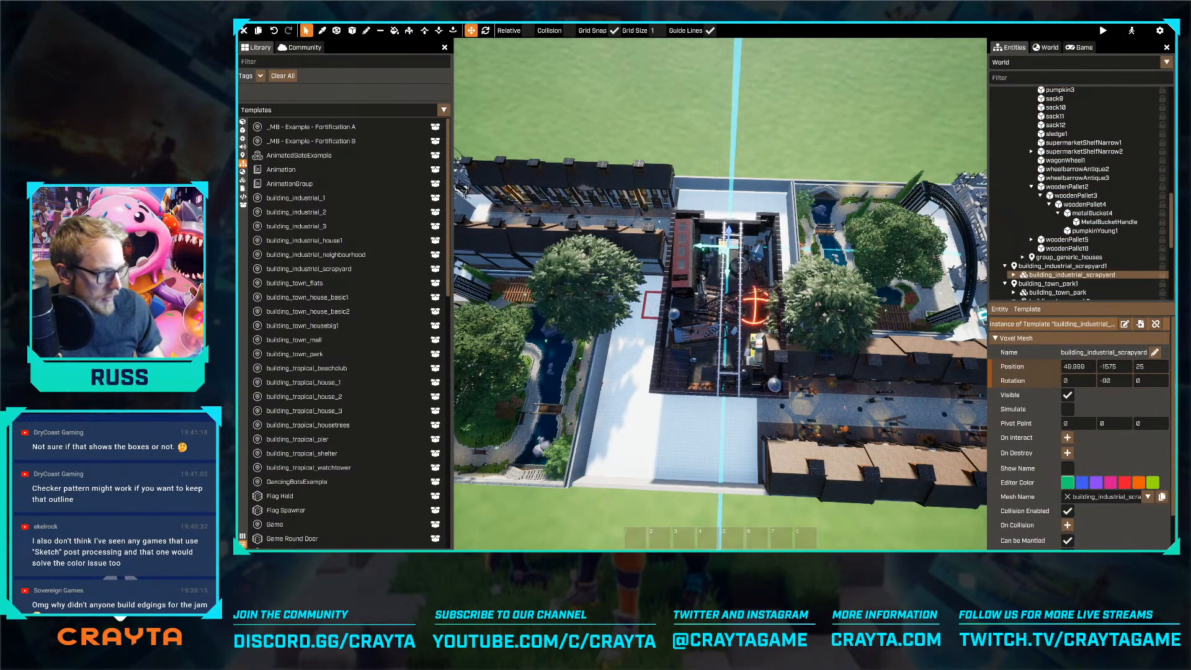
key("s")
key("d")
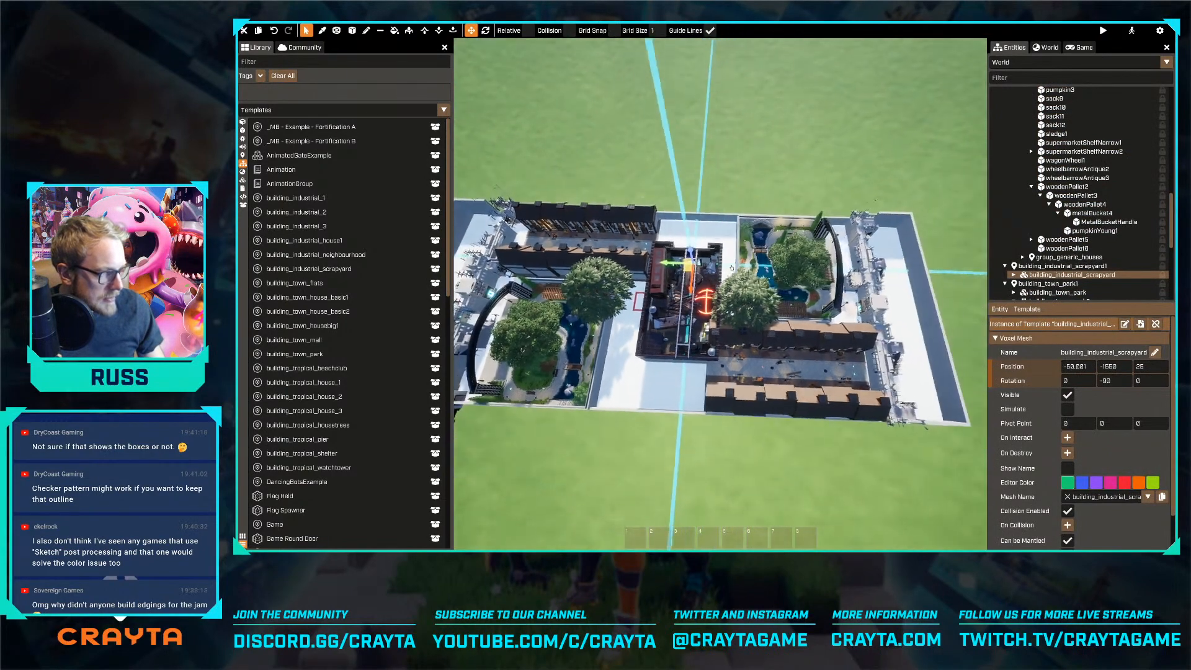
Select the town park in front of the duplicated neighbourhood
key("w")
key("a")
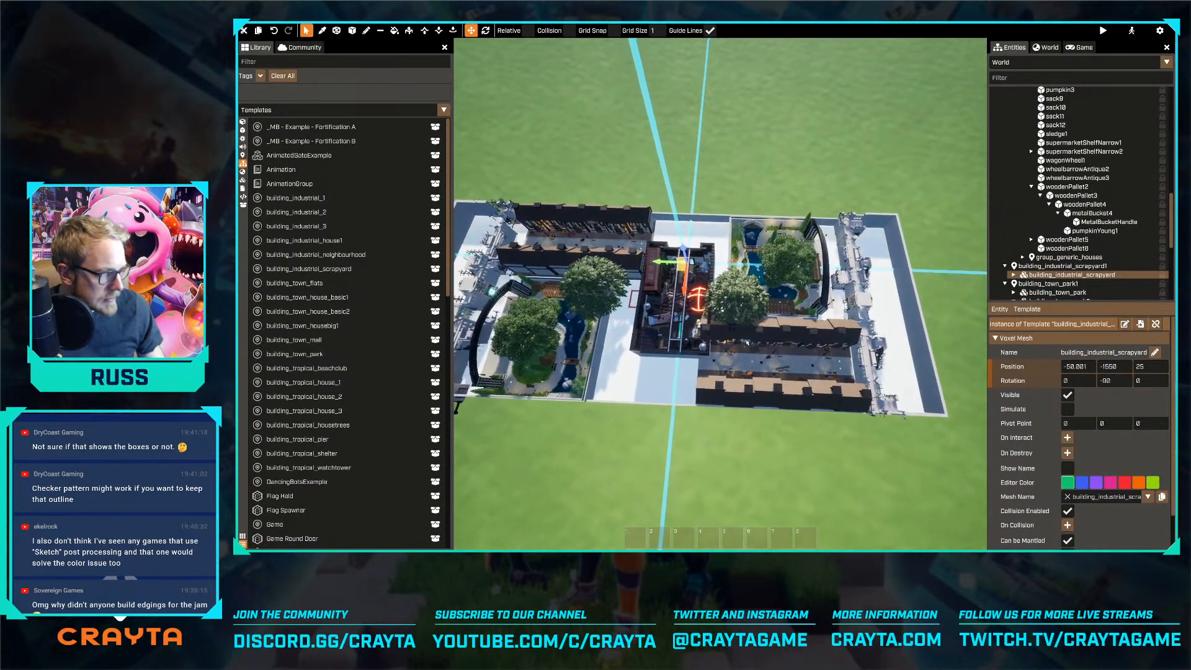
mouse_move(627, 381)
right_mouse_down()
mouse_move(590, 378)
mouse_move(618, 377)
right_mouse_up()
key("w")
key("a")
left_click(604, 374)
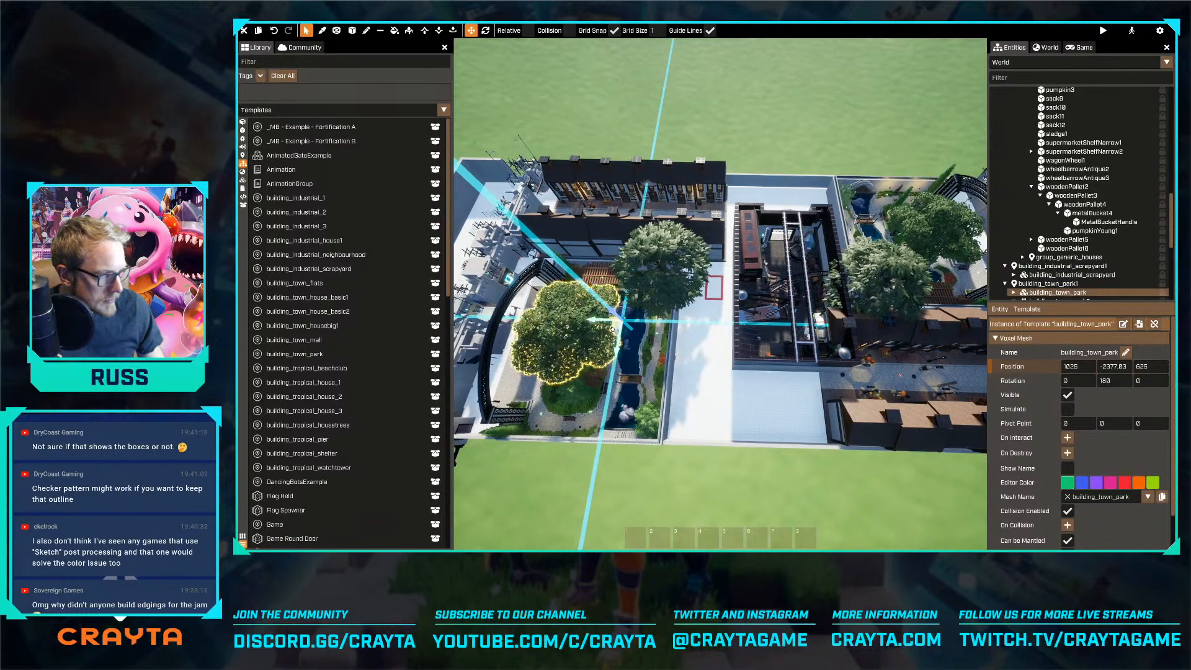
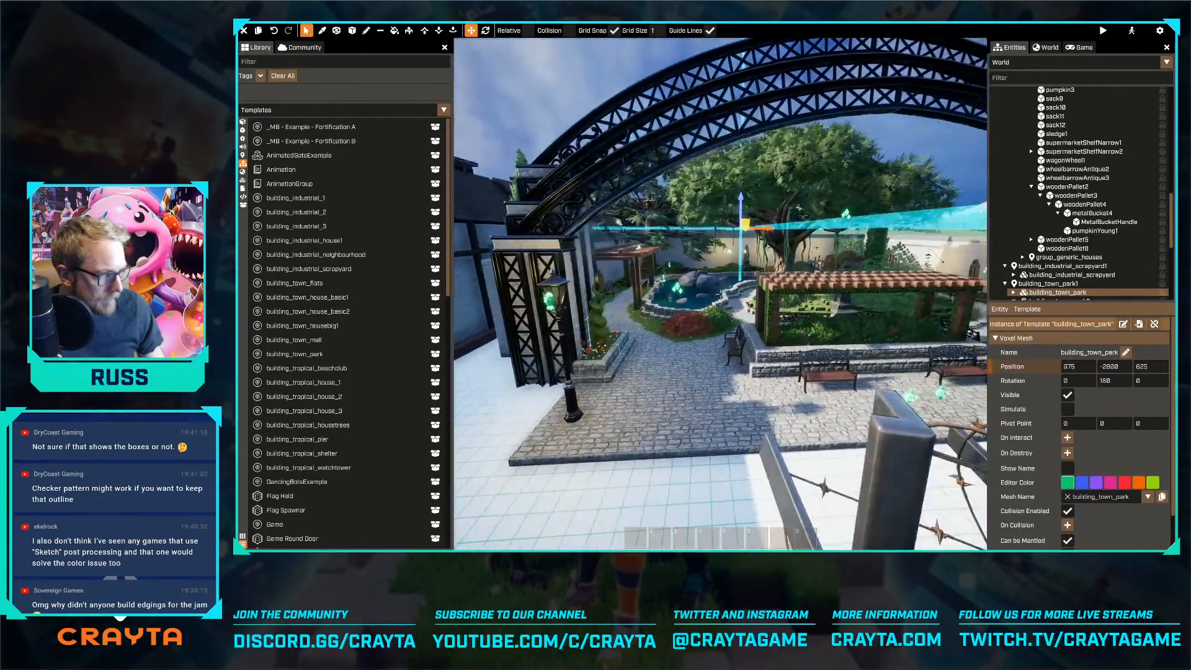
Delete the second fortress, fortress1, at the far end of the map
key("a")
key("a")
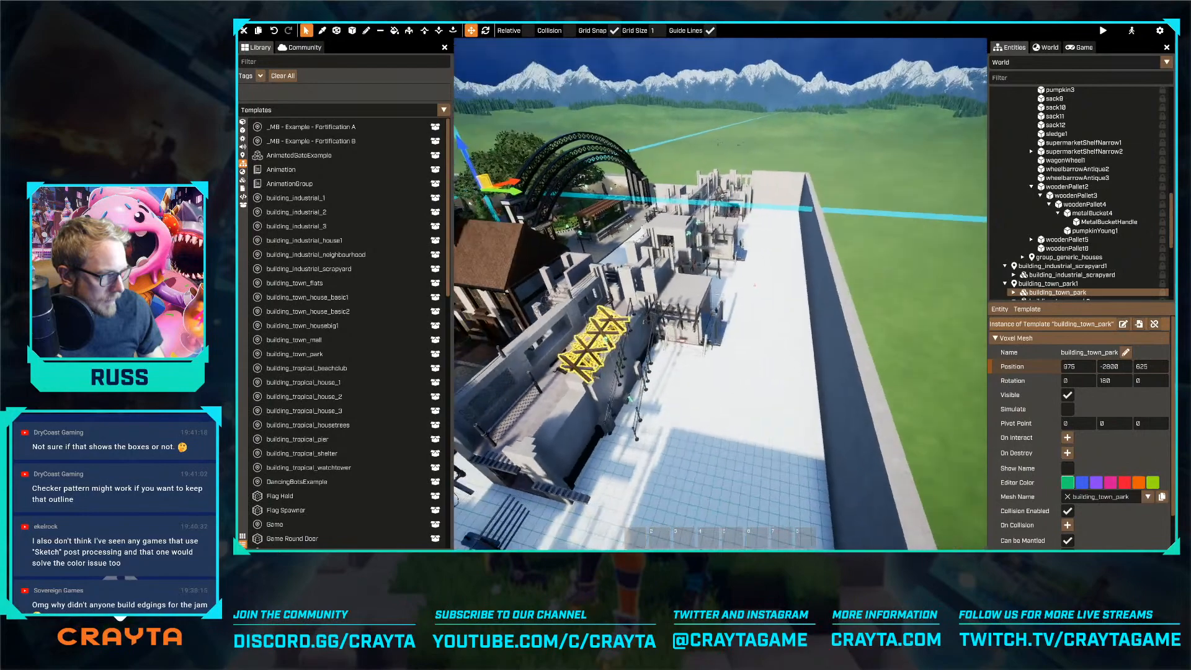
key("w")
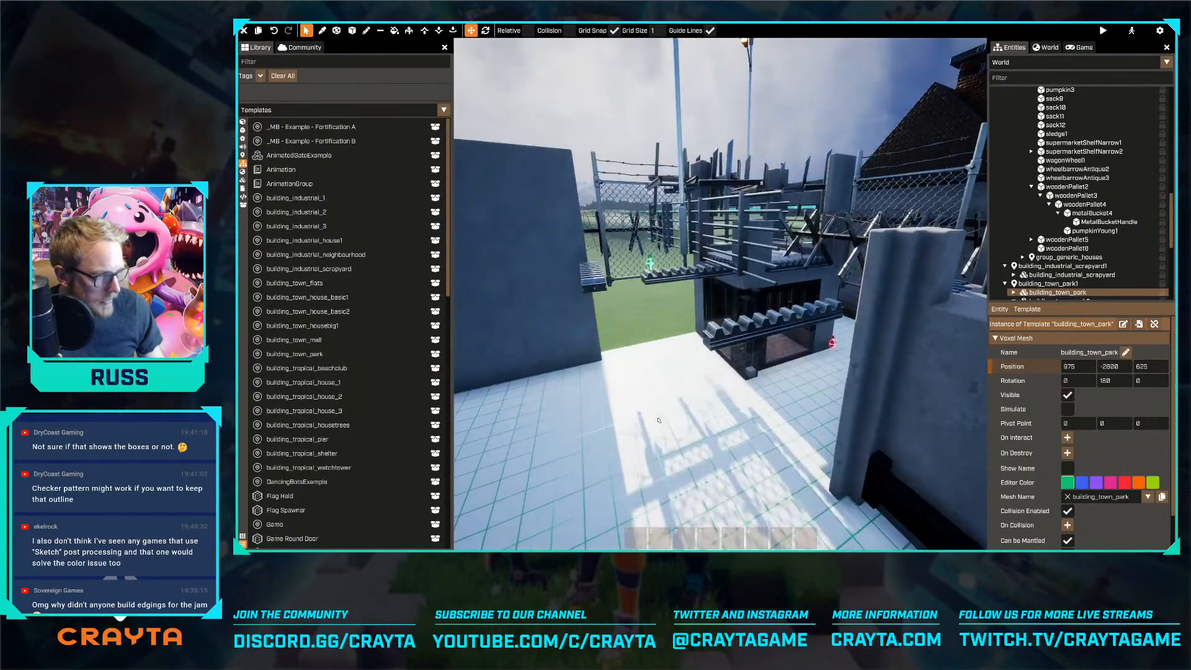
key("s")
right_click_drag(659, 420, 666, 407)
scroll(1018, 184, "up", 10)
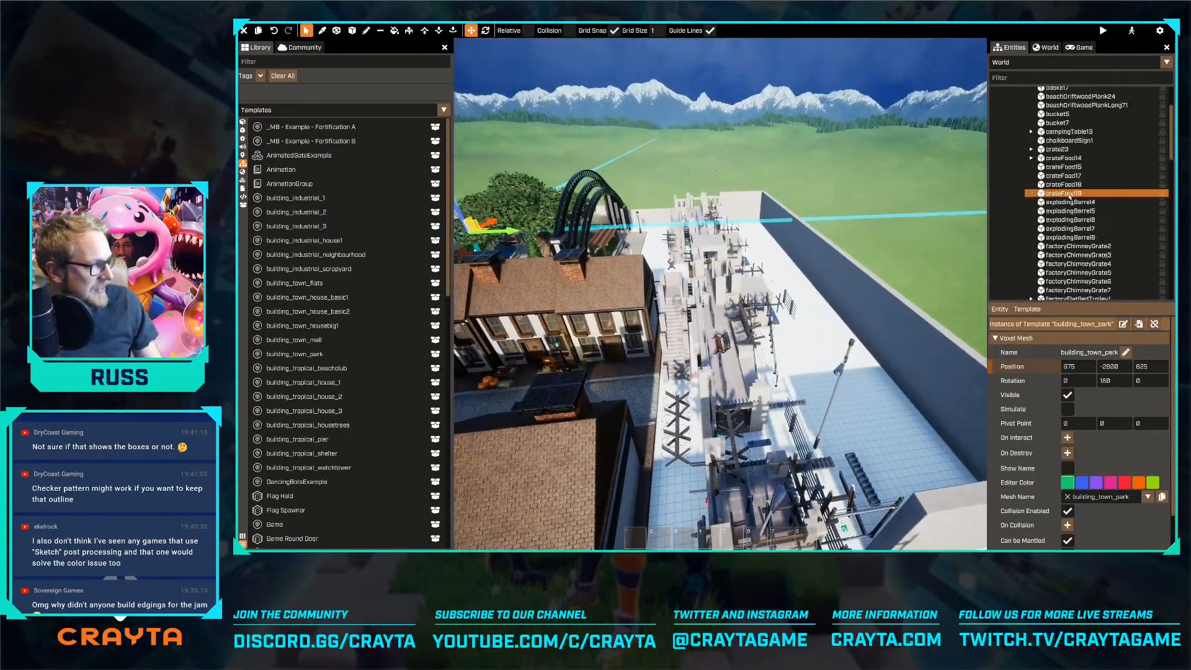
left_click(1013, 121)
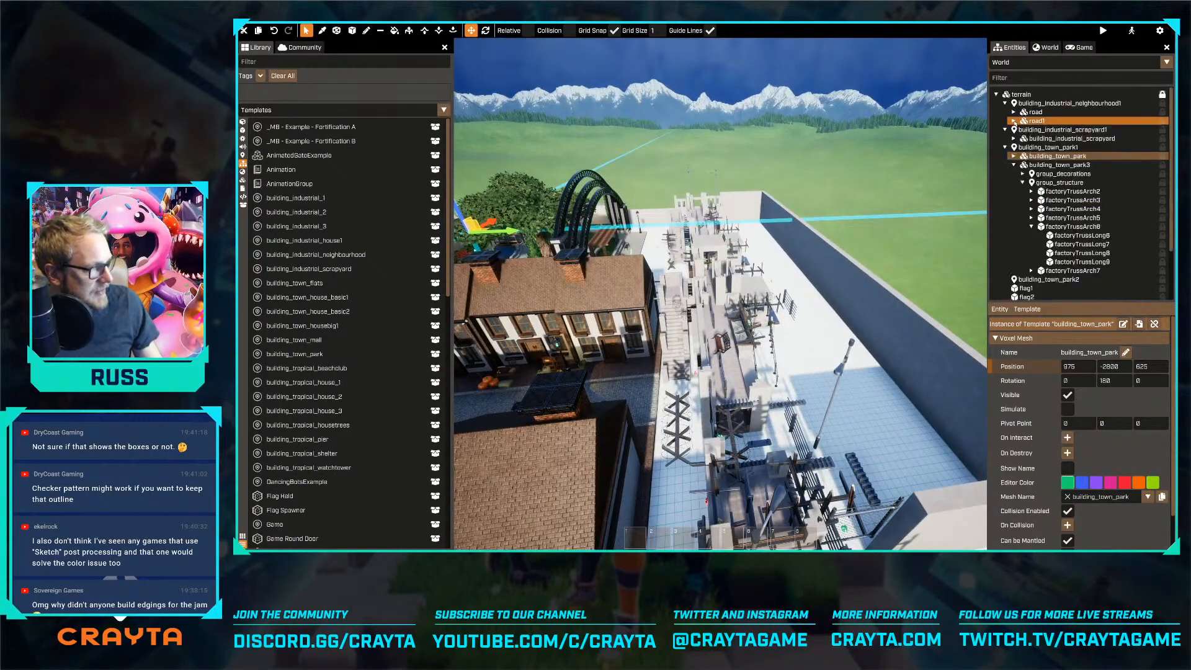
left_click(1004, 103)
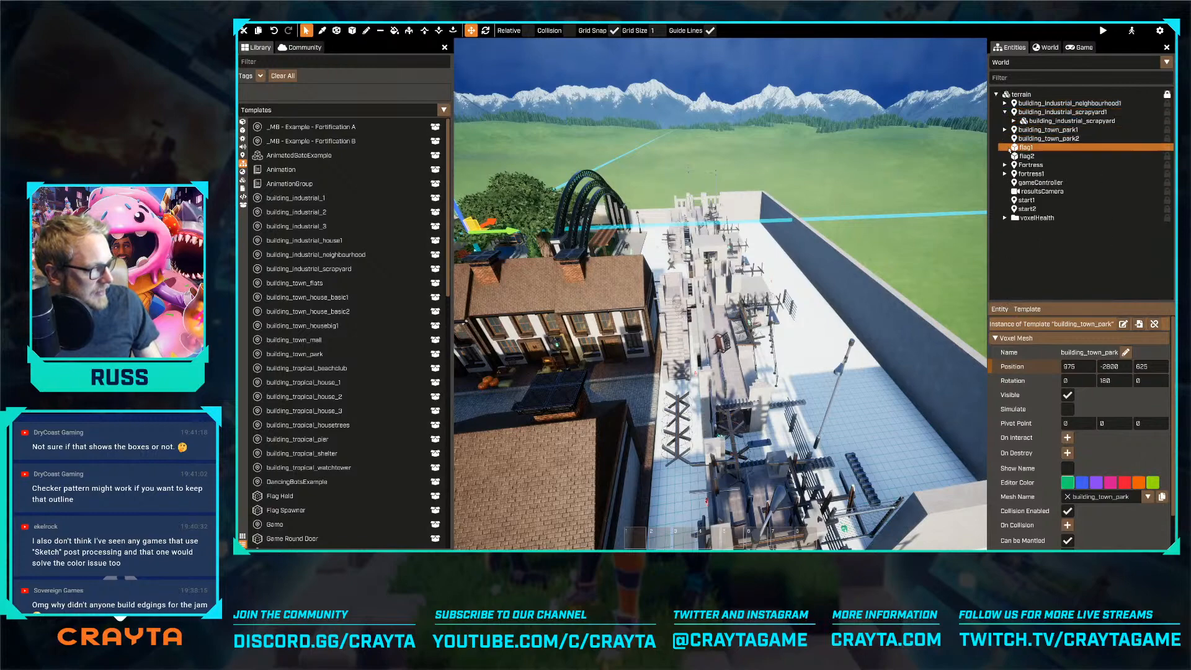
left_click(1017, 174)
key("Delete")
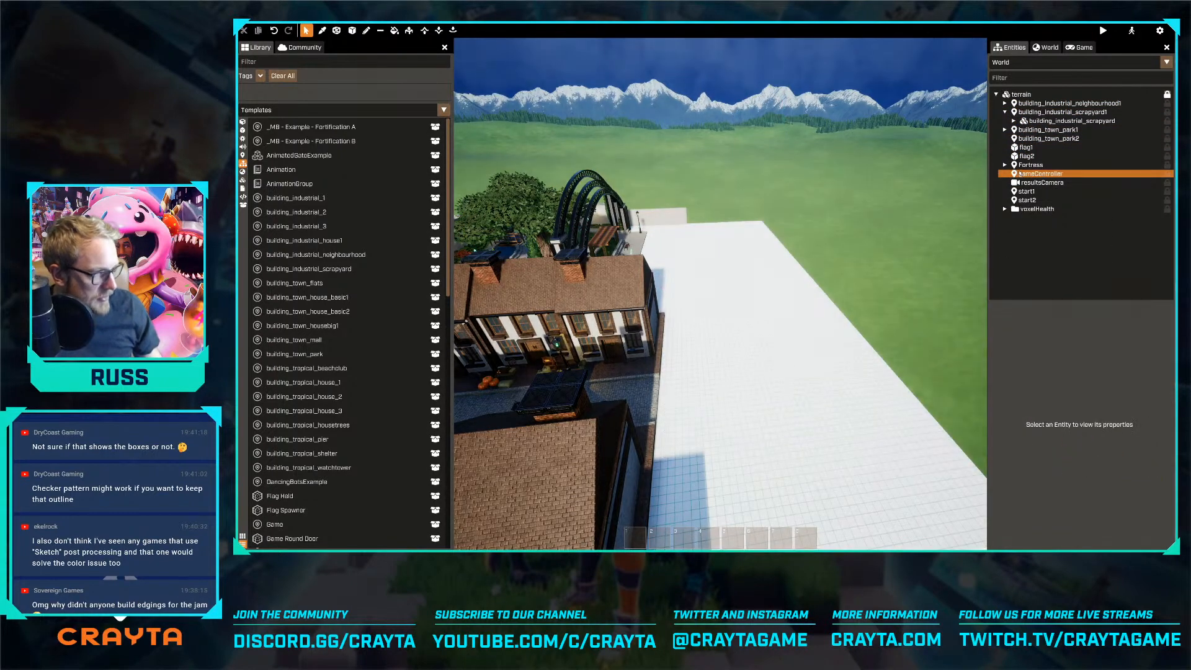
Try to duplicate the remaining fortress, rotate the copy and place it at the opposite end of the map
key("s")
right_click_drag(852, 345, 707, 335)
left_click(1030, 165)
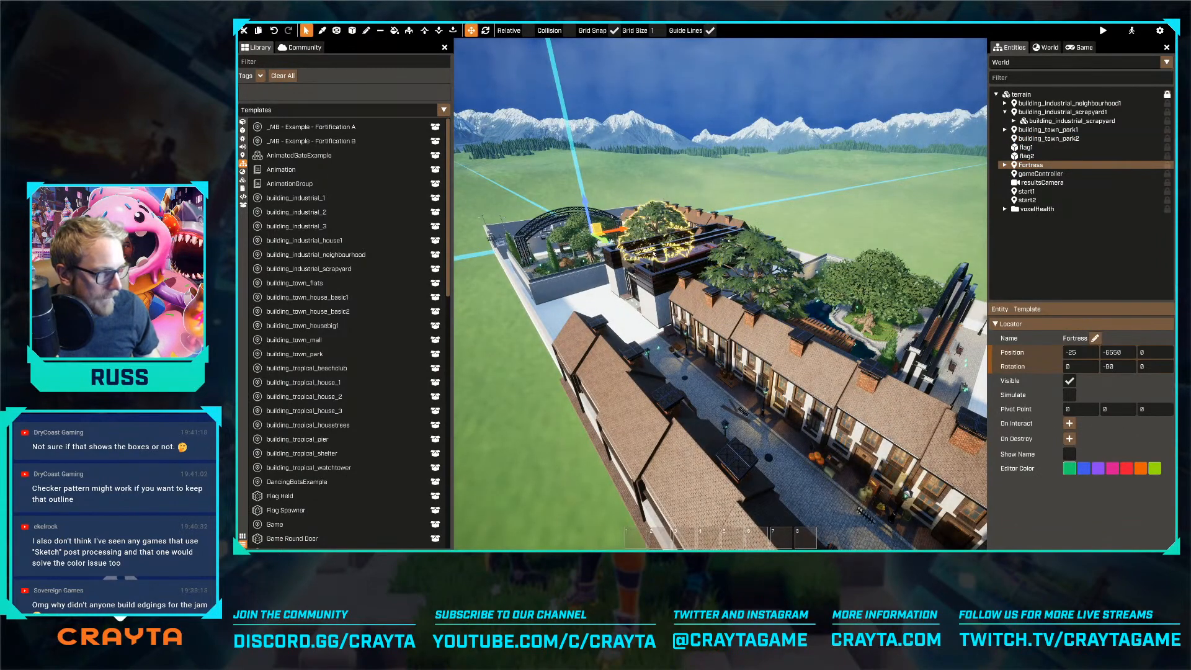
key("ctrl+d")
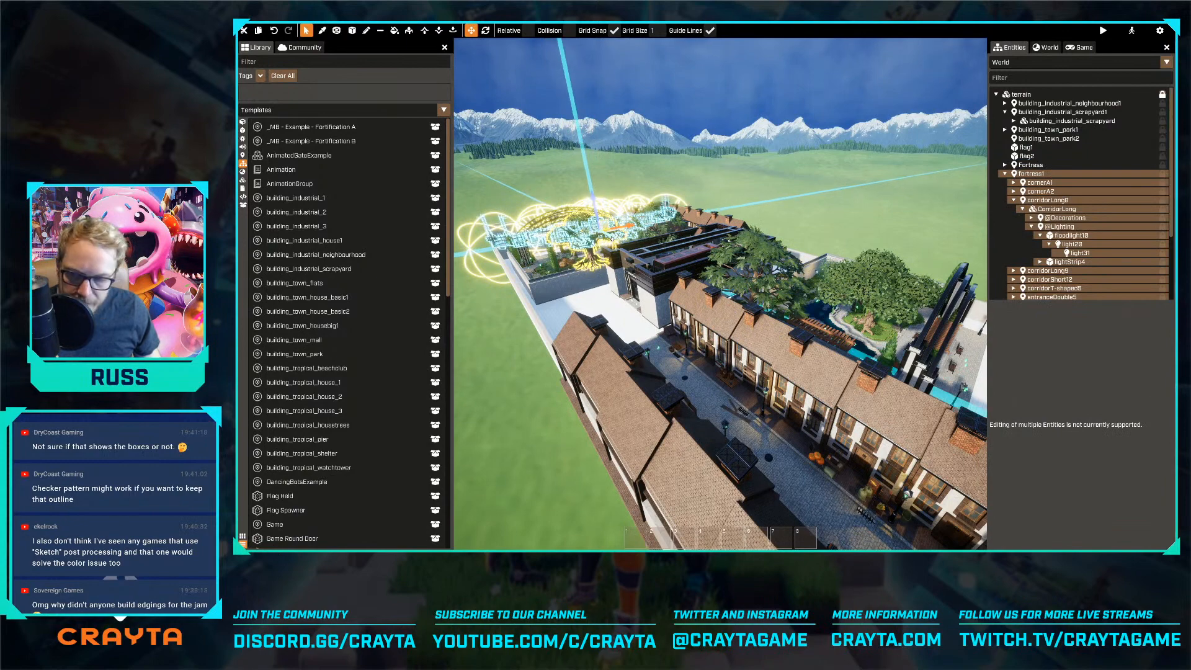
left_click_drag(612, 239, 955, 456)
key("s")
key("s")
right_click_drag(955, 455, 772, 343)
key("r")
left_click_drag(784, 343, 817, 271)
key("r")
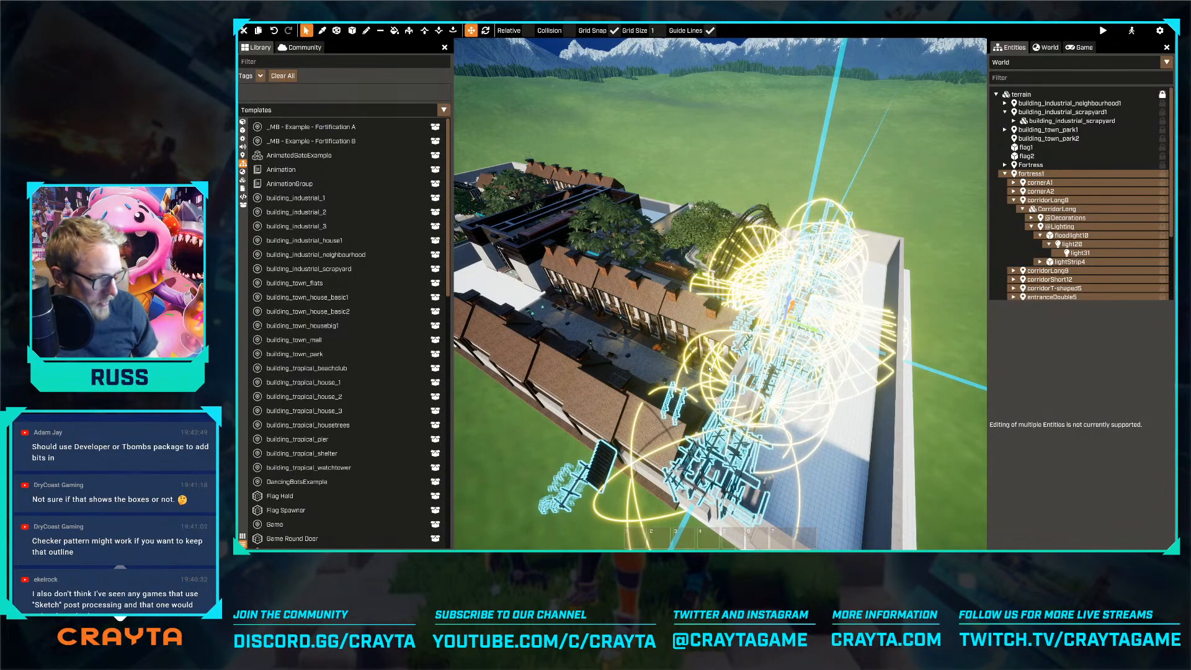
key("Delete")
Examine the spacing between the parks, scrapyard and neighbourhoods along to the emptied fortress end
right_click_drag(751, 387, 651, 375)
key("w")
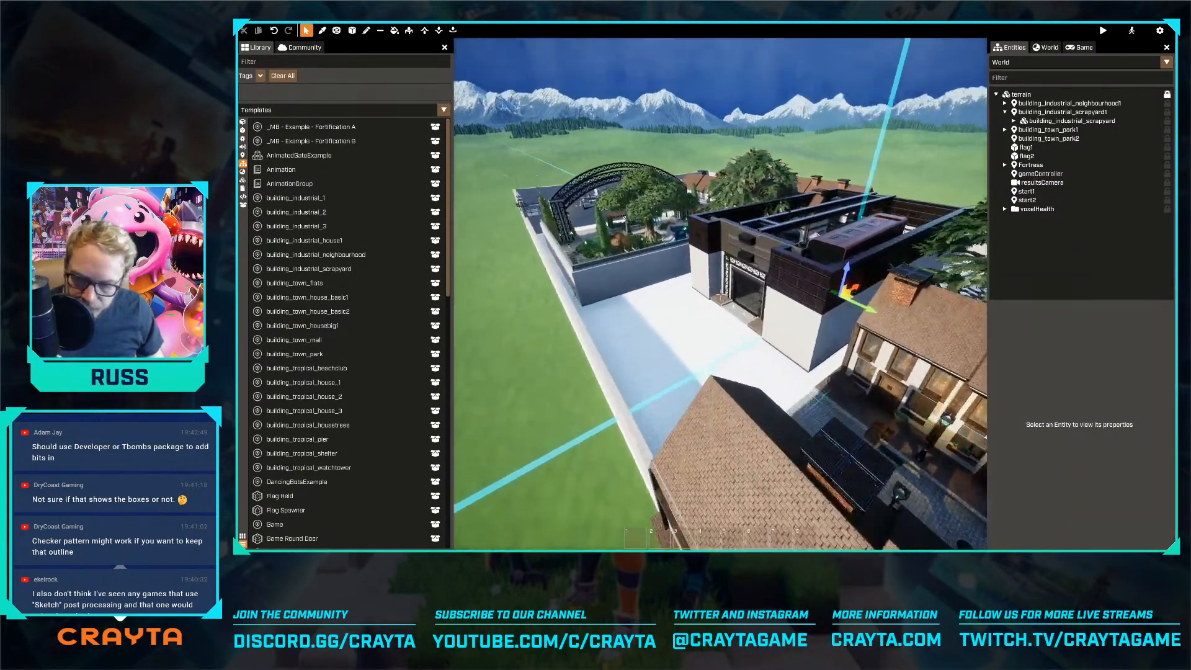
key("w")
key("space")
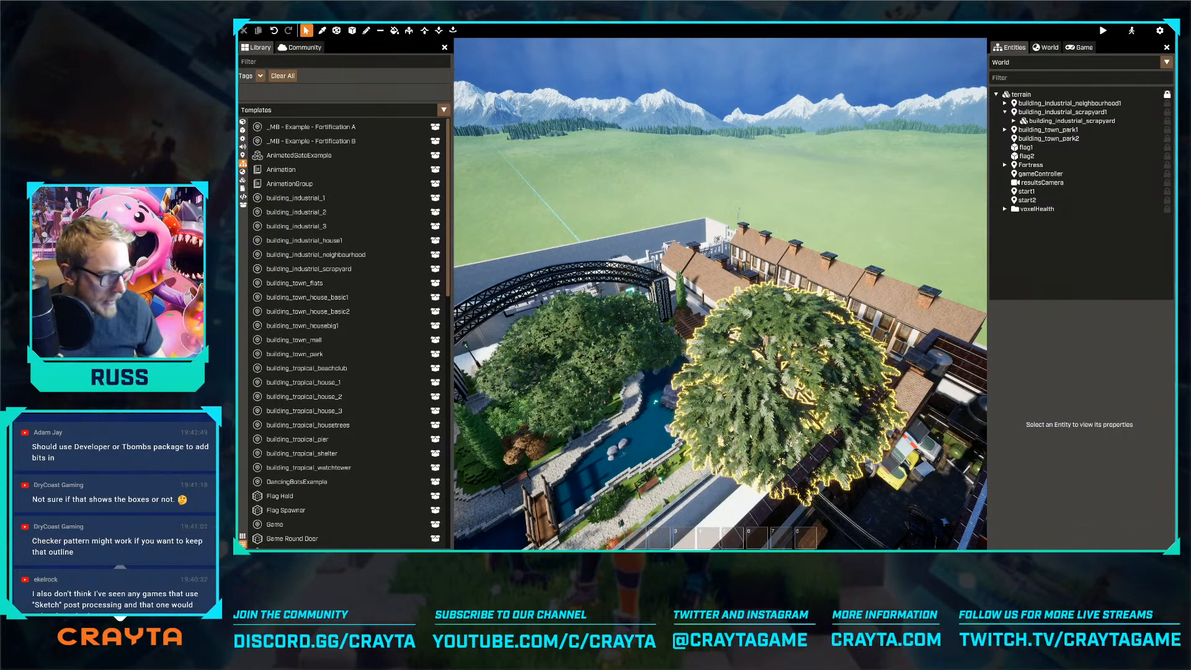
key("d")
right_click_drag(782, 360, 753, 260)
key("w")
key("d")
key("w")
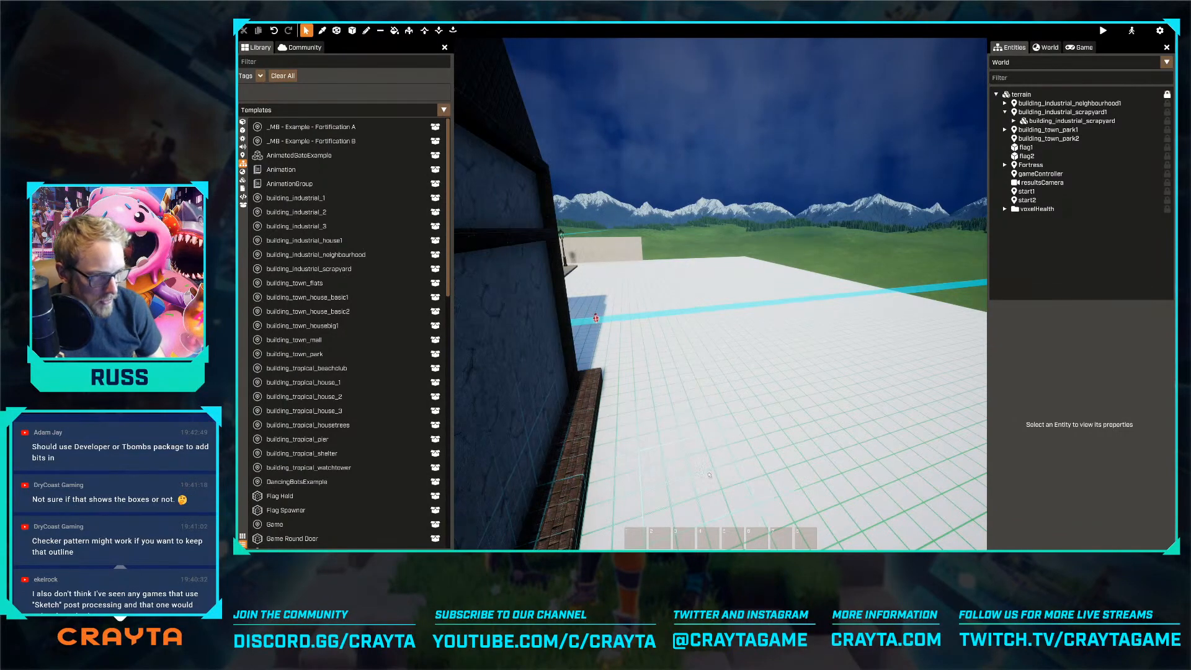
Move the original neighbourhood beside the remaining fortress to Y -25
key("s")
right_click_drag(633, 454, 659, 438)
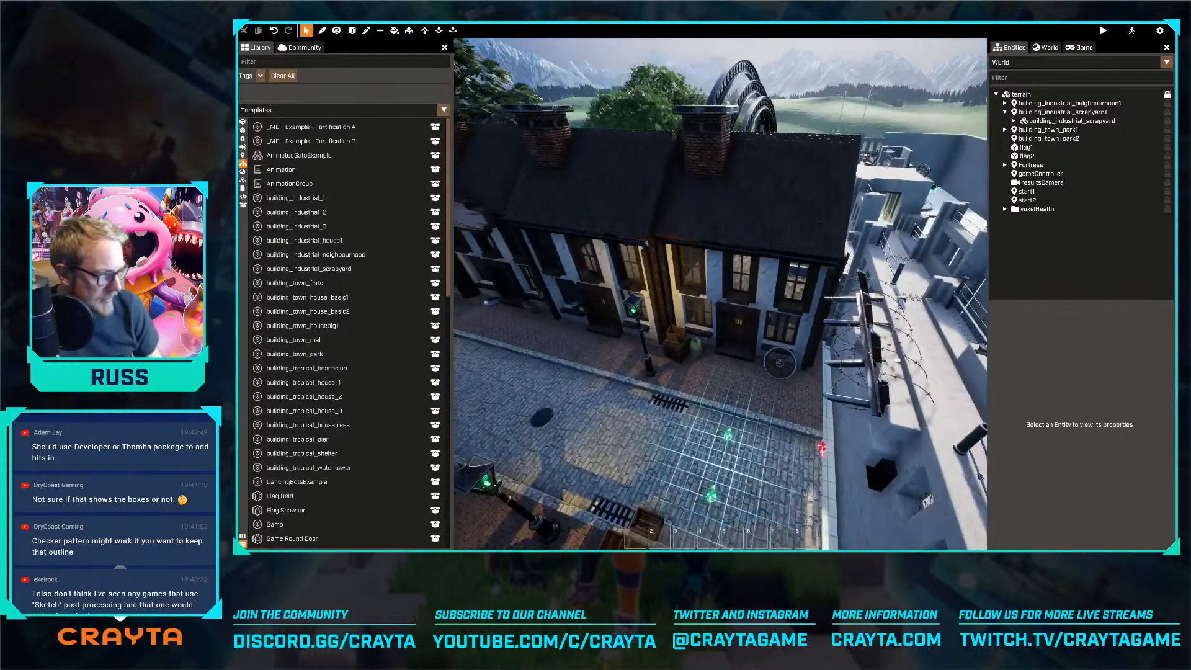
left_click(664, 433)
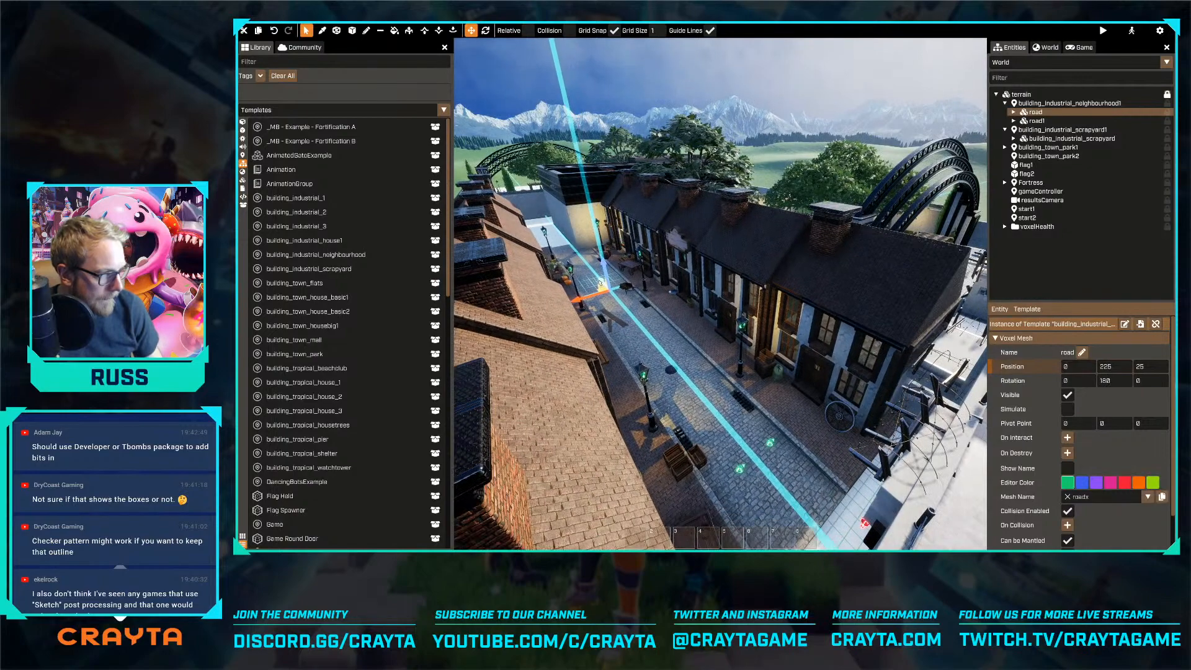
right_click_drag(720, 294, 720, 293)
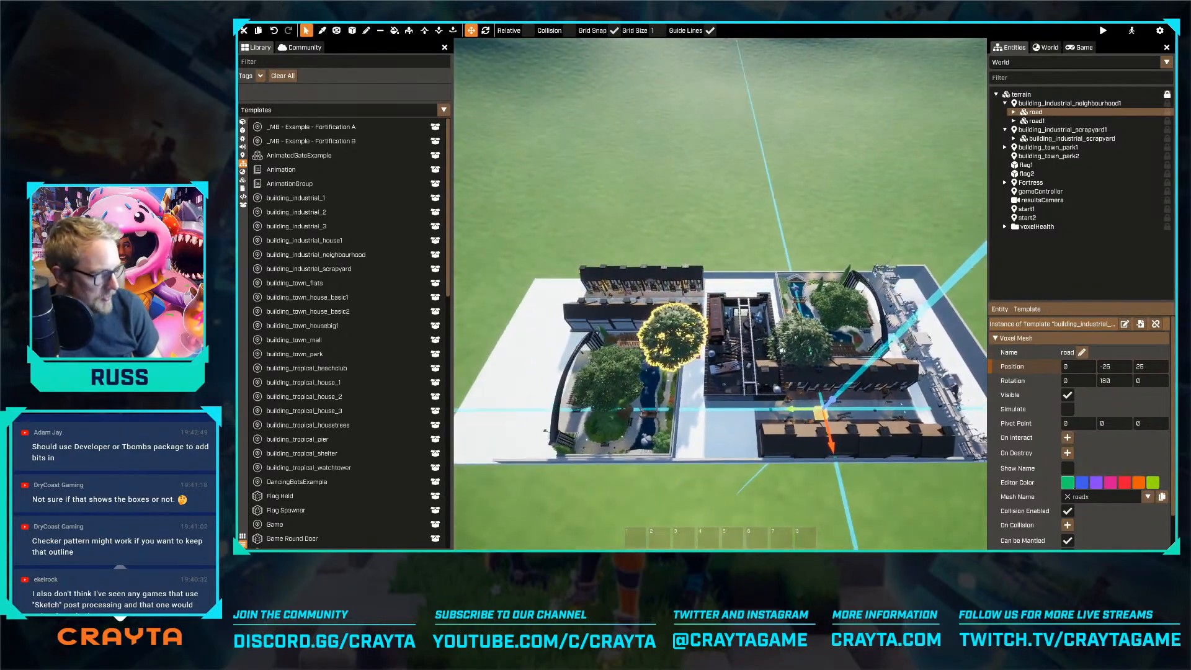
Extrude the floor outward beyond the park at the end where the fortress was removed
left_click(410, 31)
right_click_drag(720, 294, 720, 294)
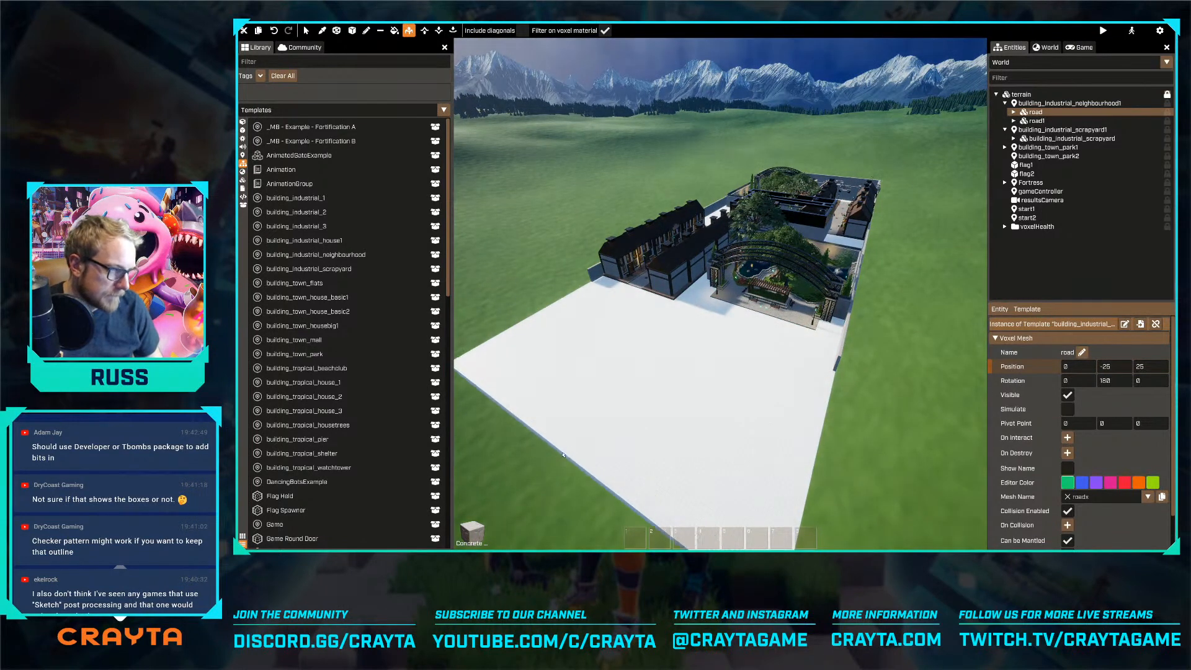
key("Escape")
Try to shift the duplicated neighbourhood's houses away from the scrapyard by moving a roof and group_generic_houses
right_click_drag(730, 351, 685, 281)
left_click(679, 218)
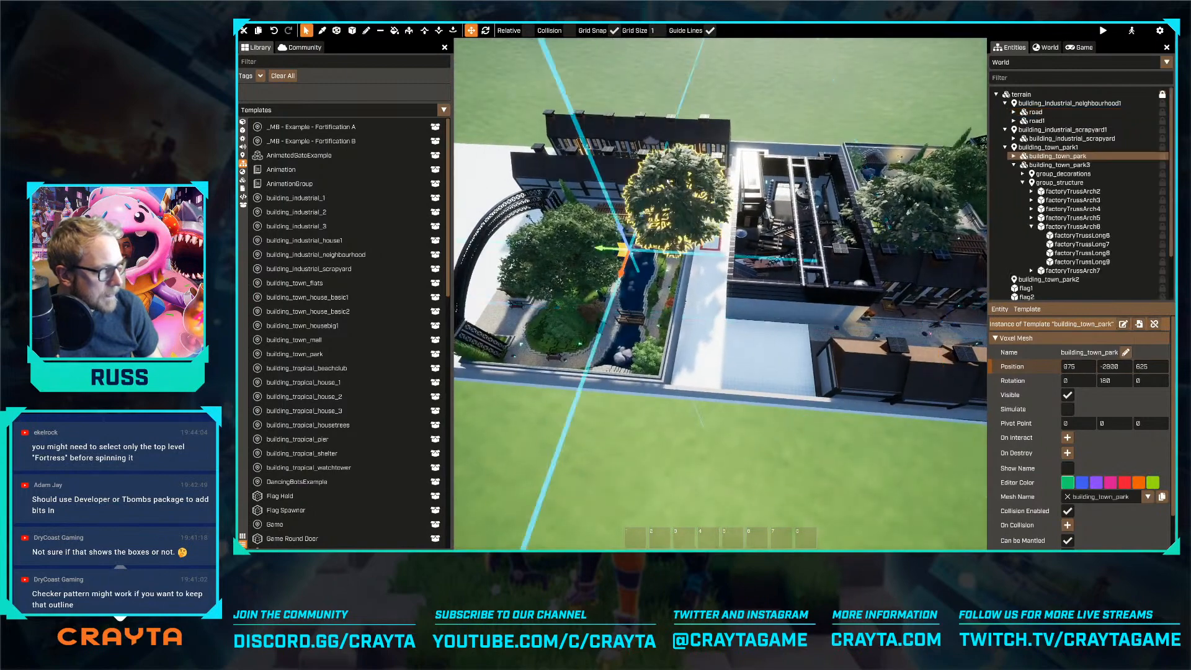
left_click(625, 169, "ctrl")
left_click_drag(605, 203, 573, 198)
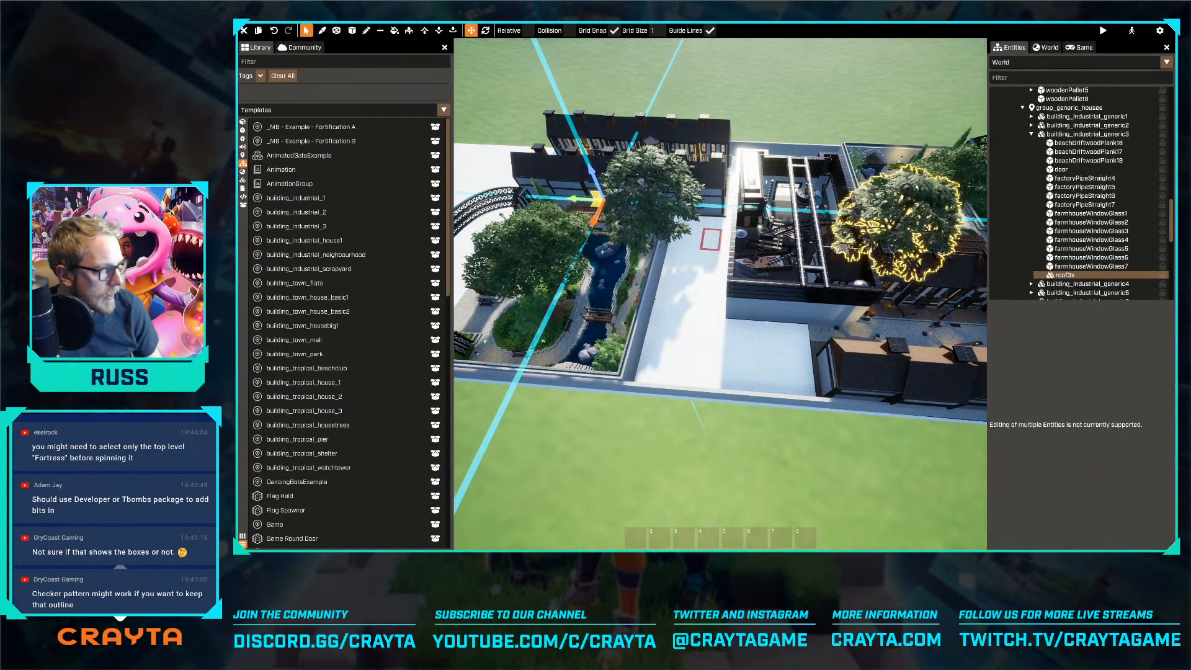
key("ctrl+z")
left_click(1061, 134)
left_click(1061, 108)
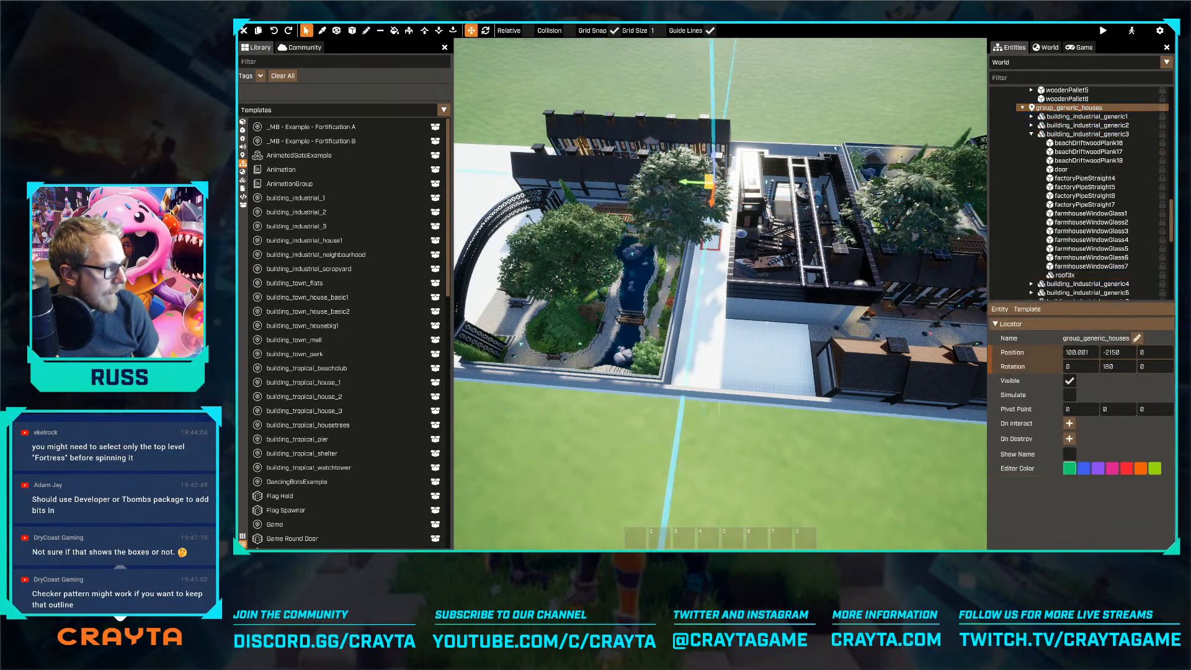
left_click_drag(685, 181, 641, 178)
right_click_drag(640, 178, 598, 176)
key("ctrl+z")
scroll(1057, 243, "up", 6)
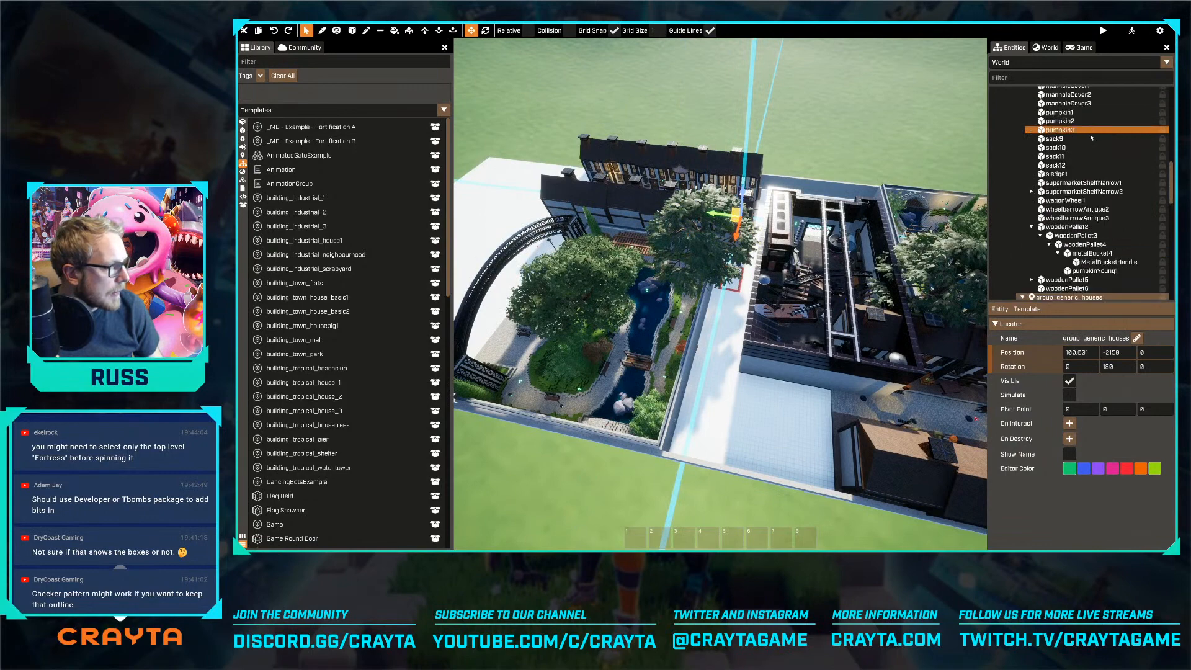
left_click_drag(751, 197, 828, 99)
key("ctrl+z")
Move the whole duplicated neighbourhood, road1, away from the scrapyard to Y -6650
scroll(1054, 186, "up", 10)
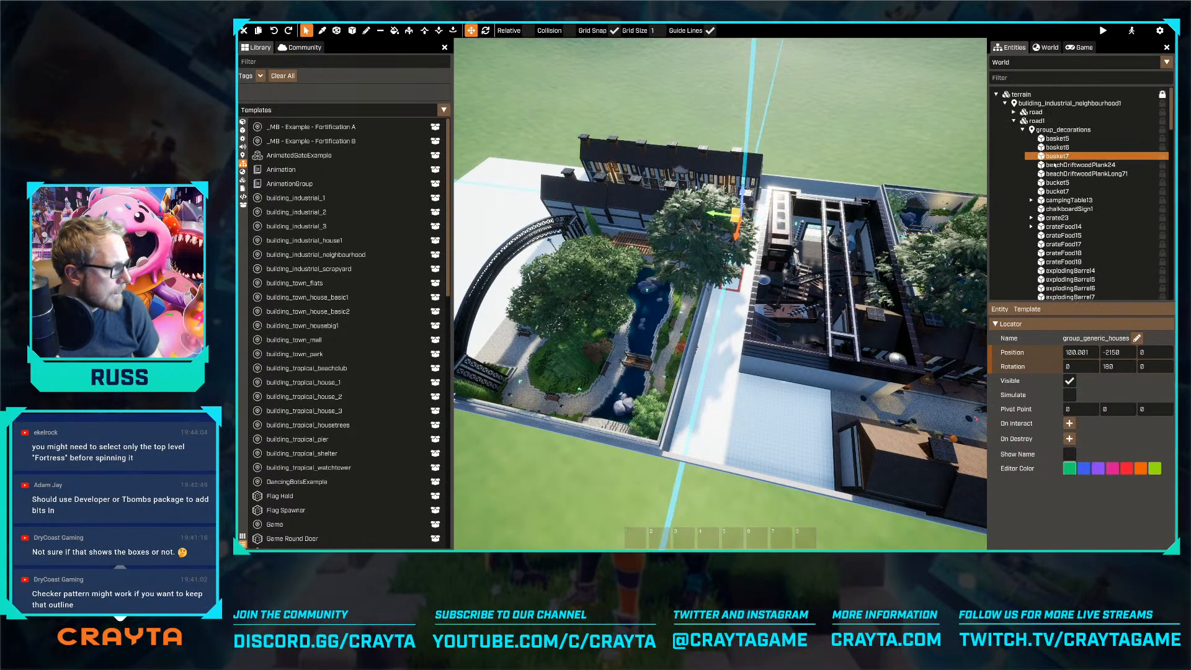
left_click(1013, 121)
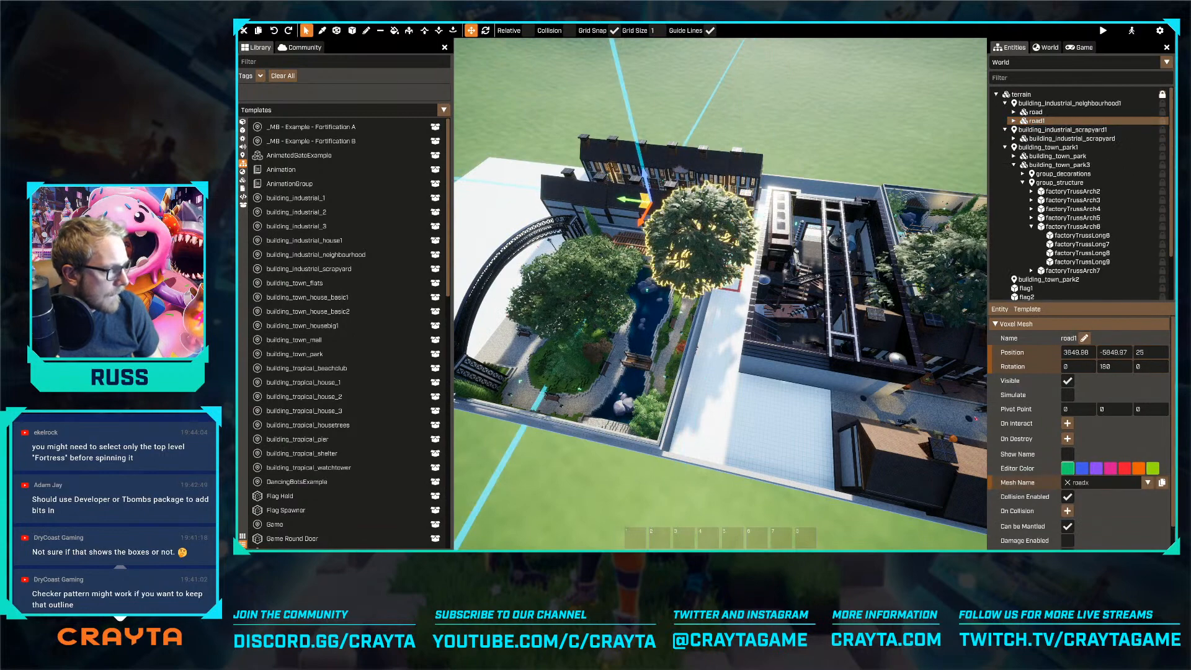
left_click_drag(626, 202, 587, 196)
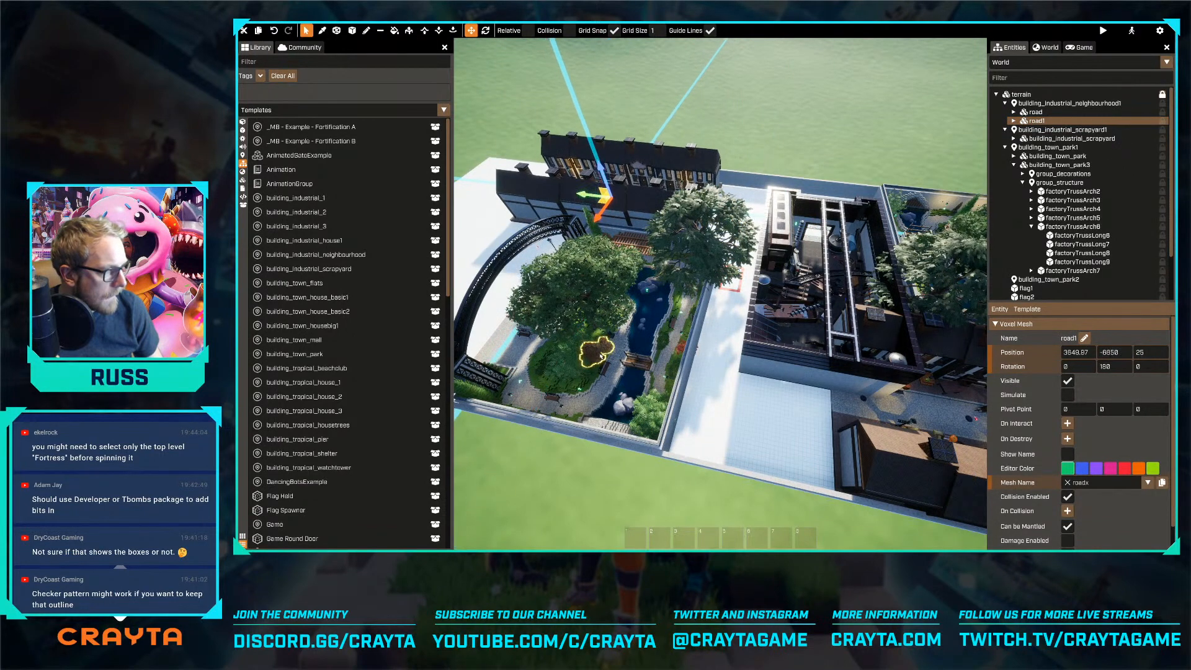
Move the park at the emptied end, building_town_park1, away from the scrapyard to Y 5750
left_click(616, 364)
left_click(1048, 147)
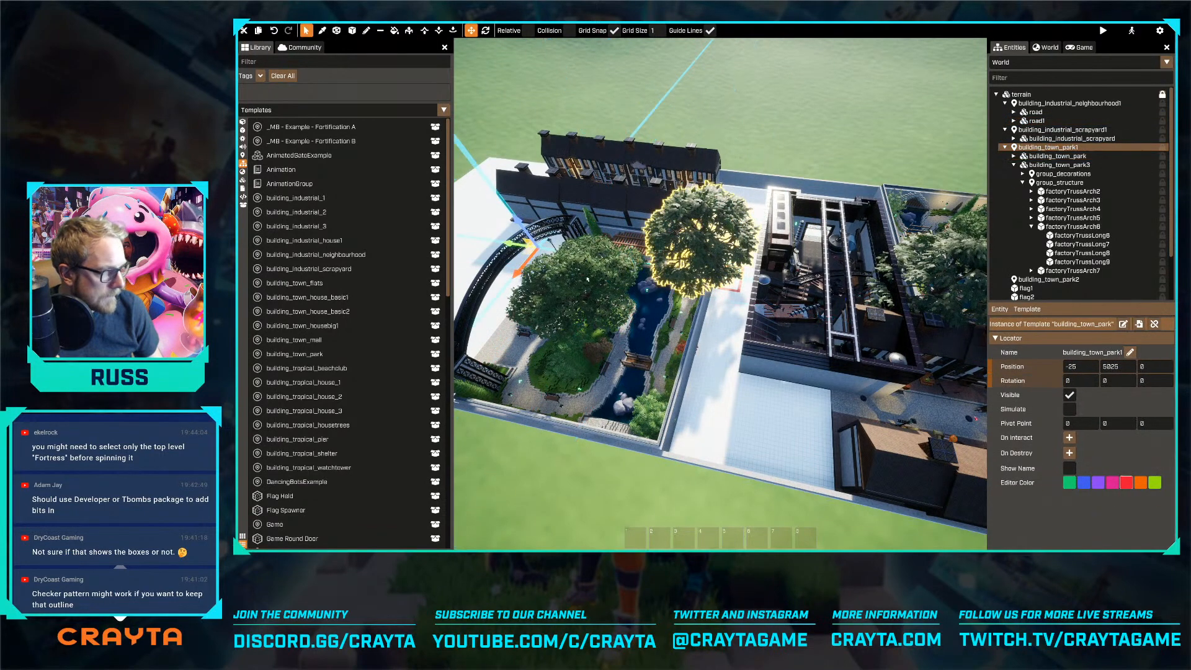
left_click_drag(512, 250, 472, 247)
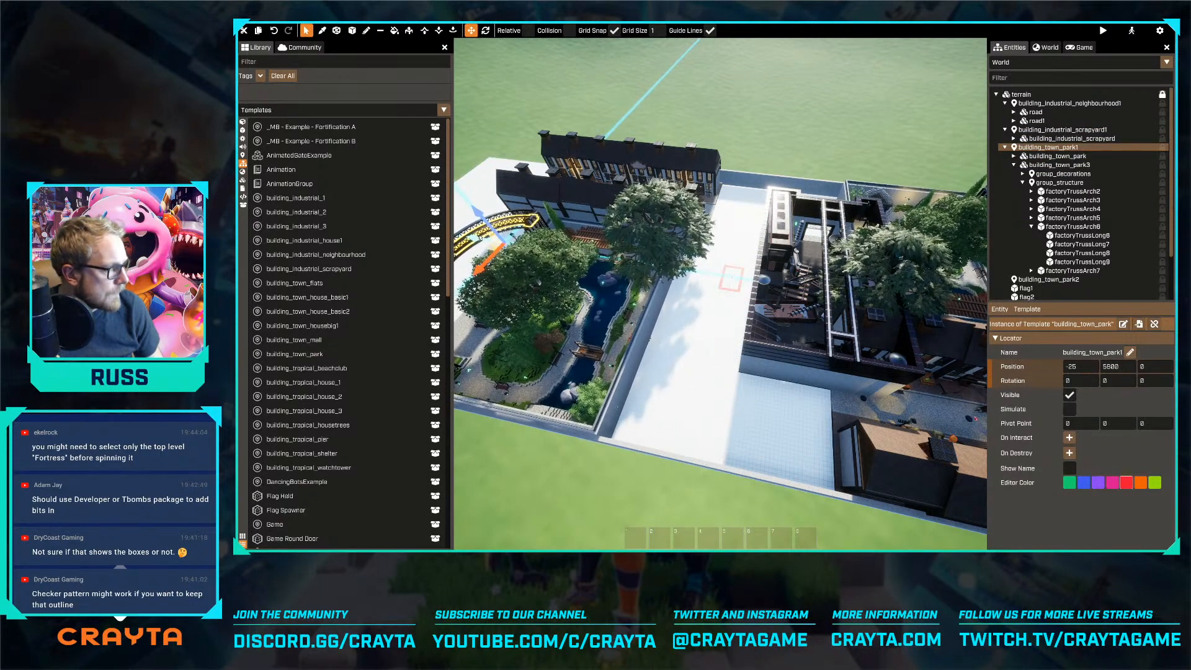
right_click_drag(793, 260, 723, 241, "shift")
key("s")
mouse_move(521, 297)
left_mouse_down()
mouse_move(496, 300)
mouse_move(562, 303)
mouse_move(524, 299)
left_mouse_up()
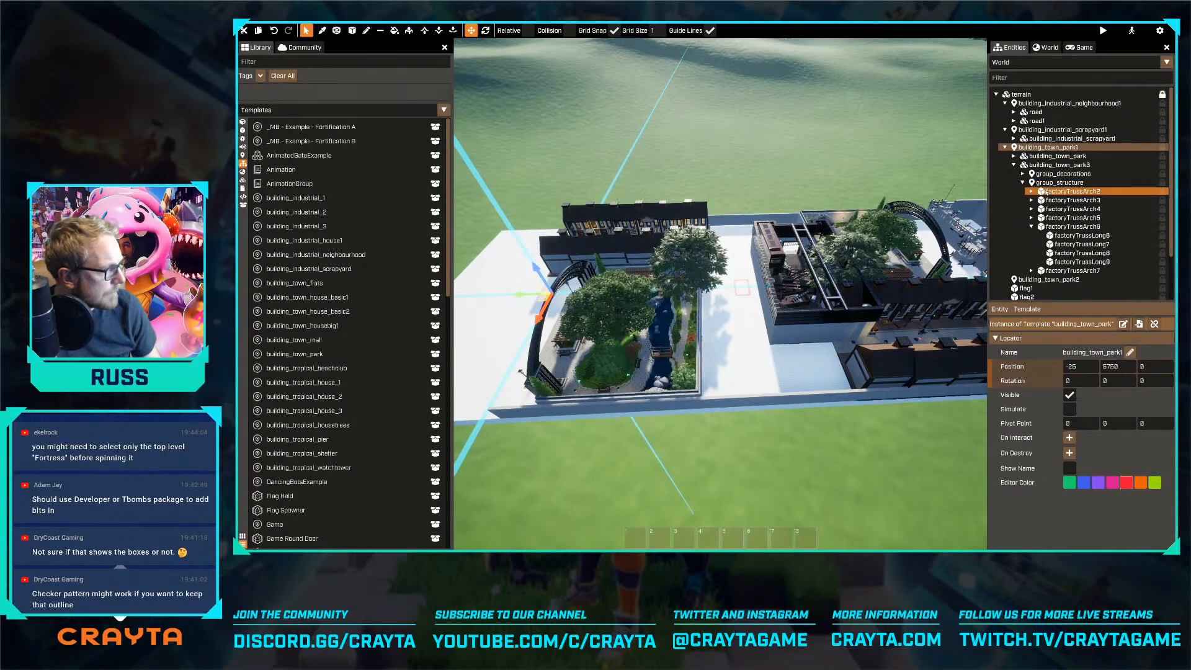
Try raising the building_town_park mesh to Z 3050 to identify which park it is
left_click(1049, 156)
left_click_drag(701, 313, 619, 141)
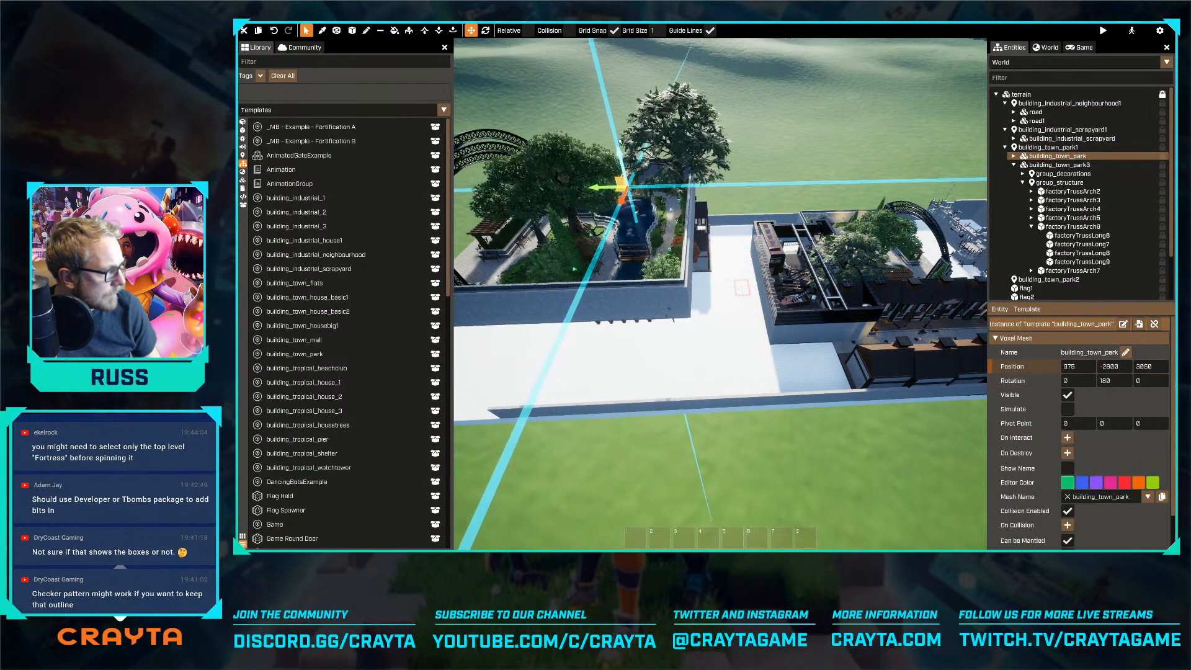
key("ctrl+z")
Delete the other park, building_town_park3, and the empty building_town_park2 locator
left_click(1123, 165)
left_click_drag(864, 224, 918, 90)
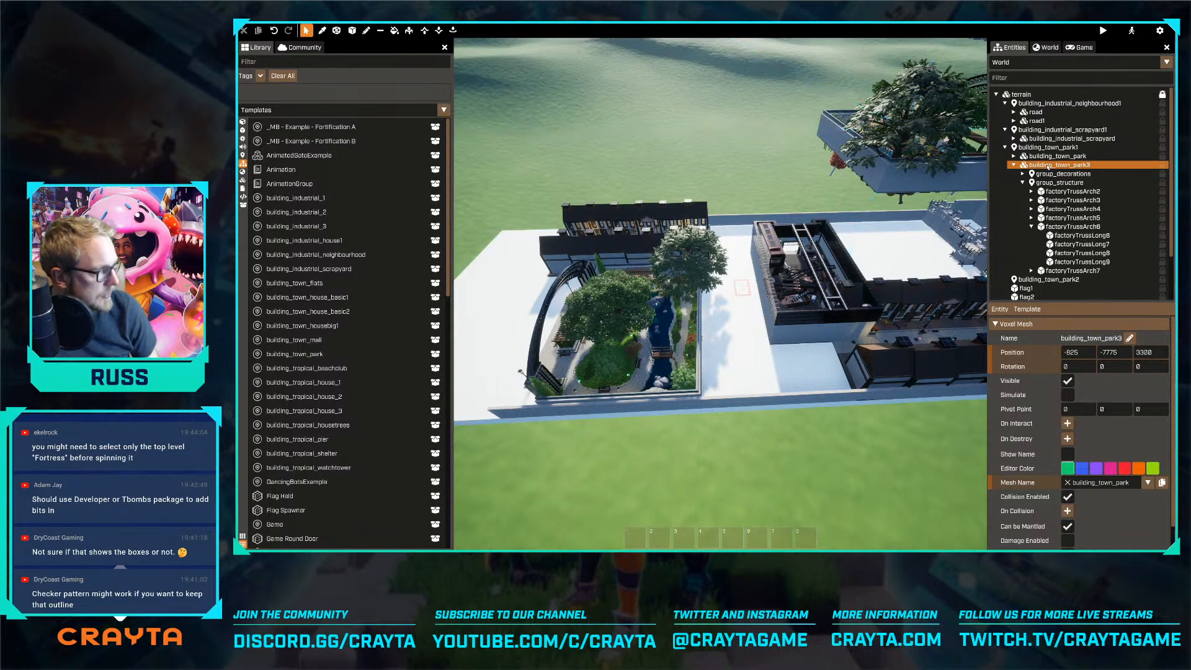
key("Delete")
double_click(1048, 164)
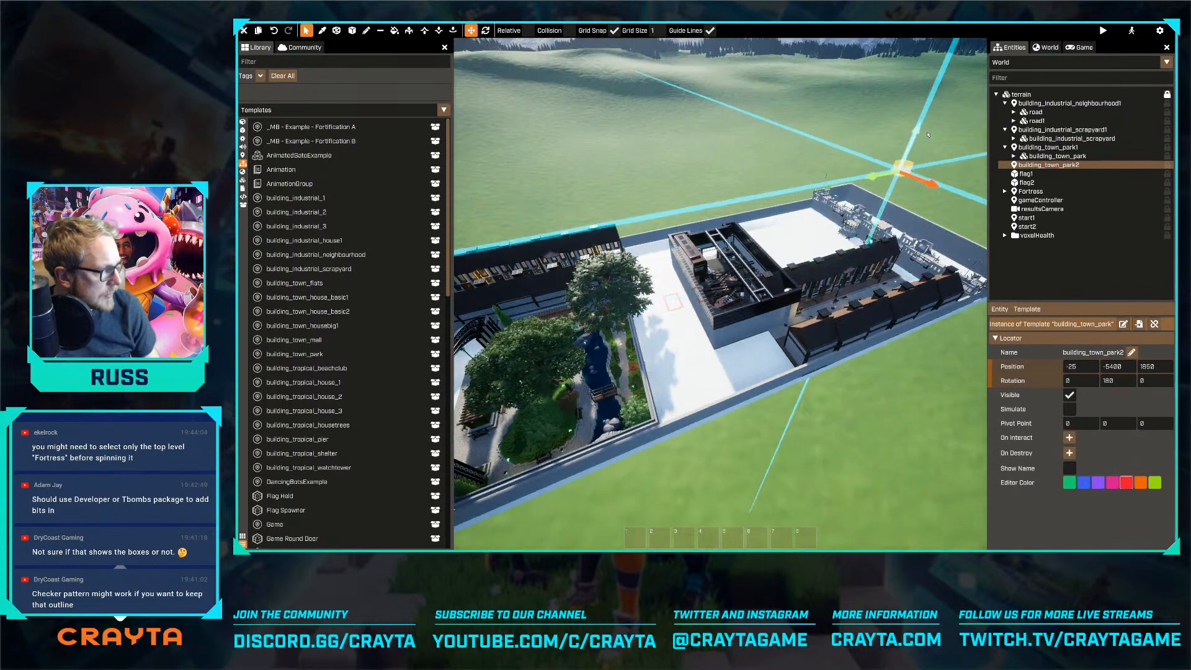
key("Delete")
Duplicate building_town_park1, move the copy across the scrapyard and rotate it so its arches face the remaining fortress
double_click(1036, 149)
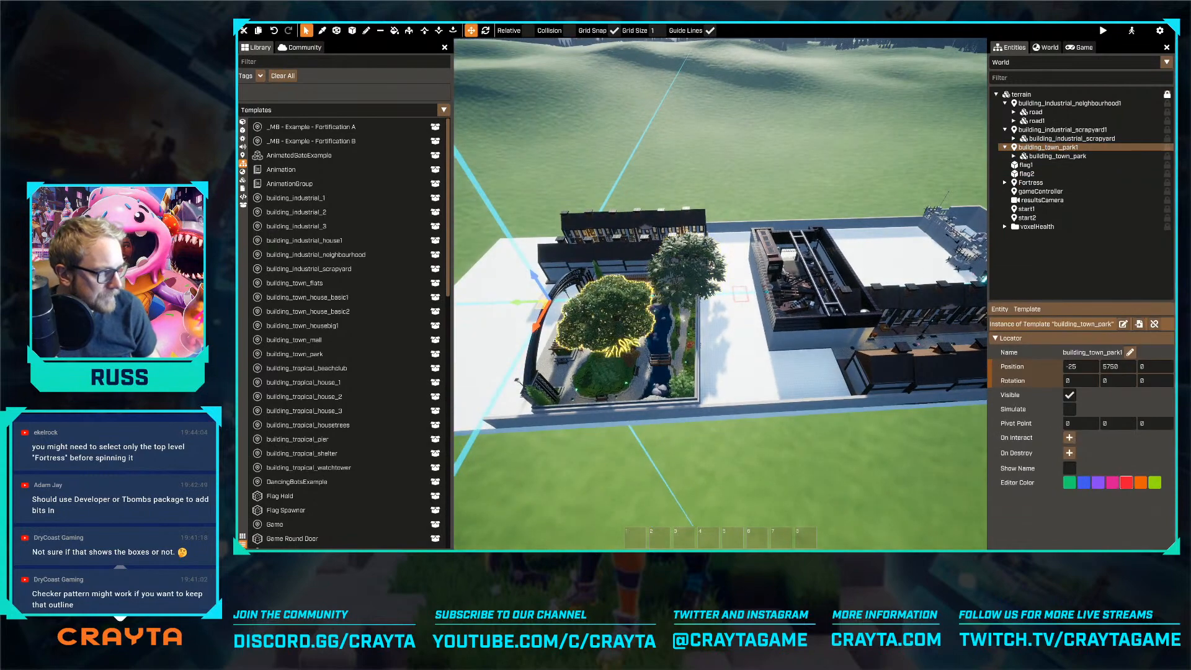
key("ctrl+z")
left_click_drag(585, 339, 891, 251)
key("r")
key("r")
Shift the duplicated park back from the remaining fortress so its paving sits clear of the entrance barricades
key("w")
key("d")
key("w")
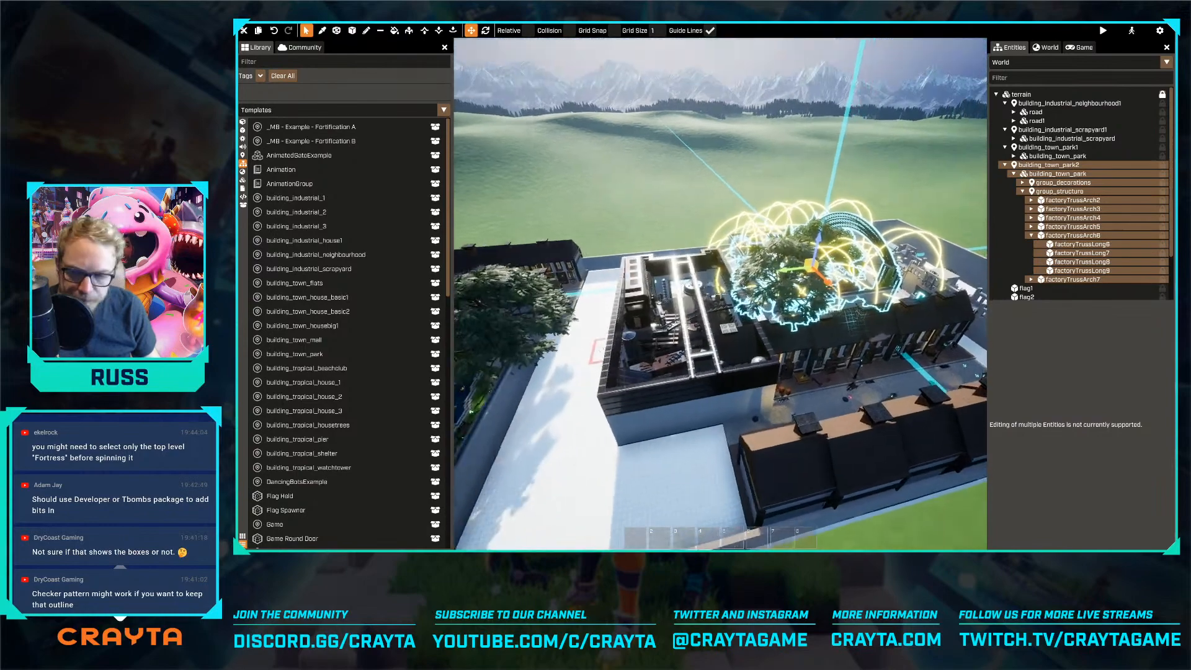
key("w")
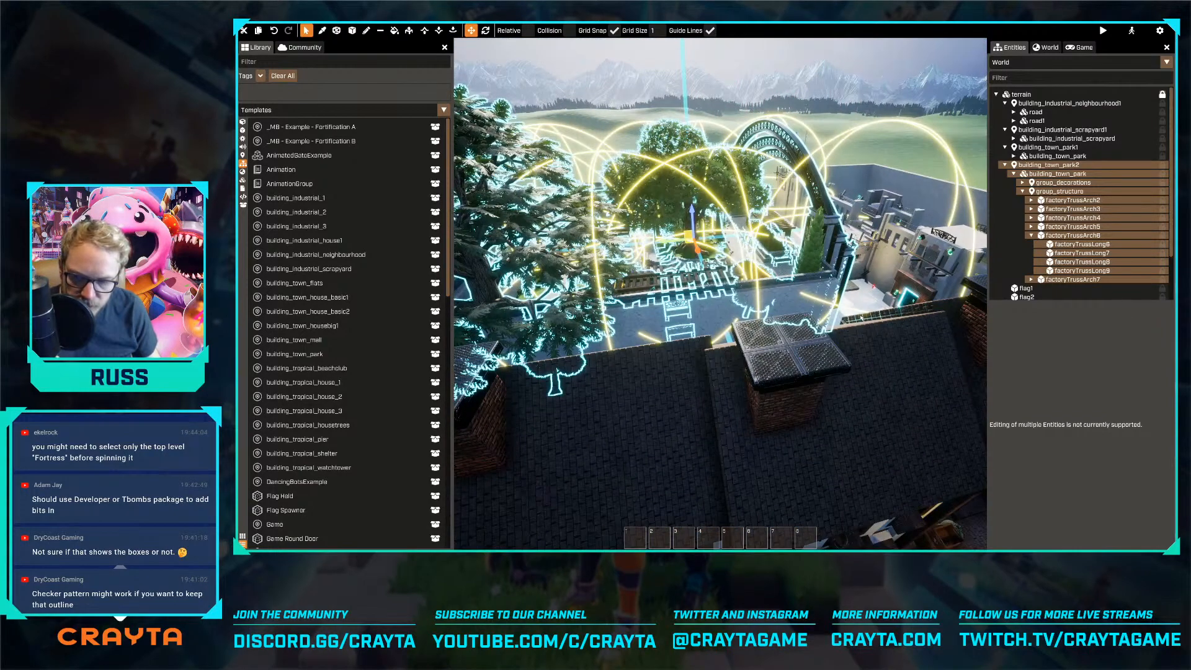
key("d")
key("w")
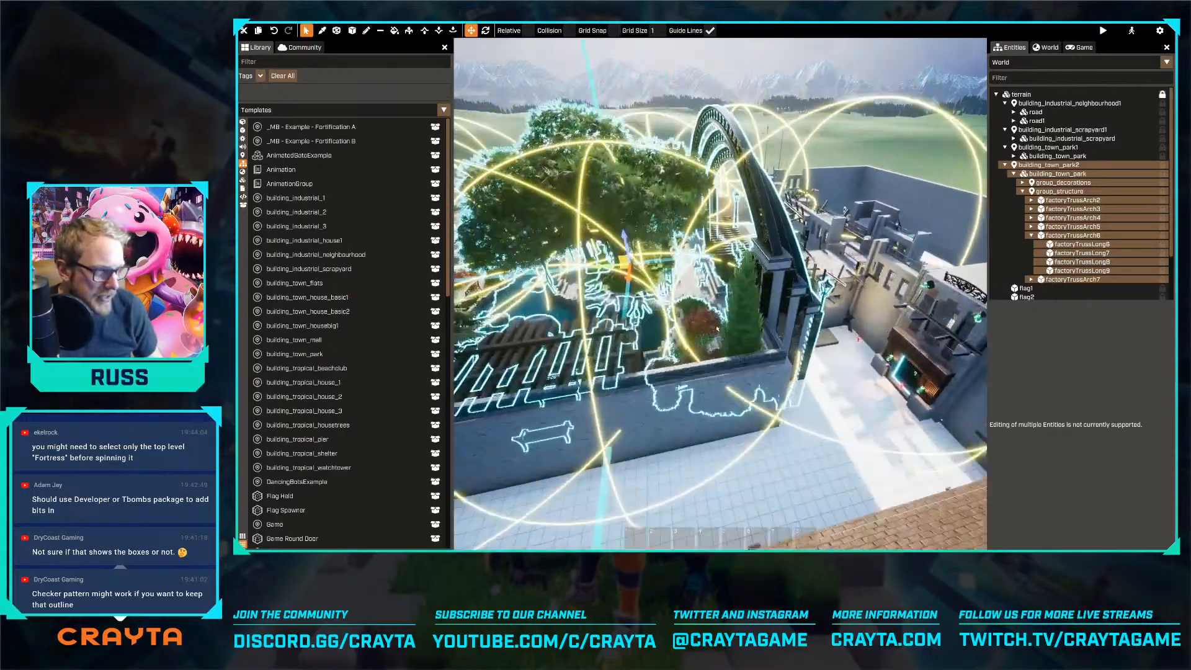
key("d")
right_click_drag(773, 351, 774, 287)
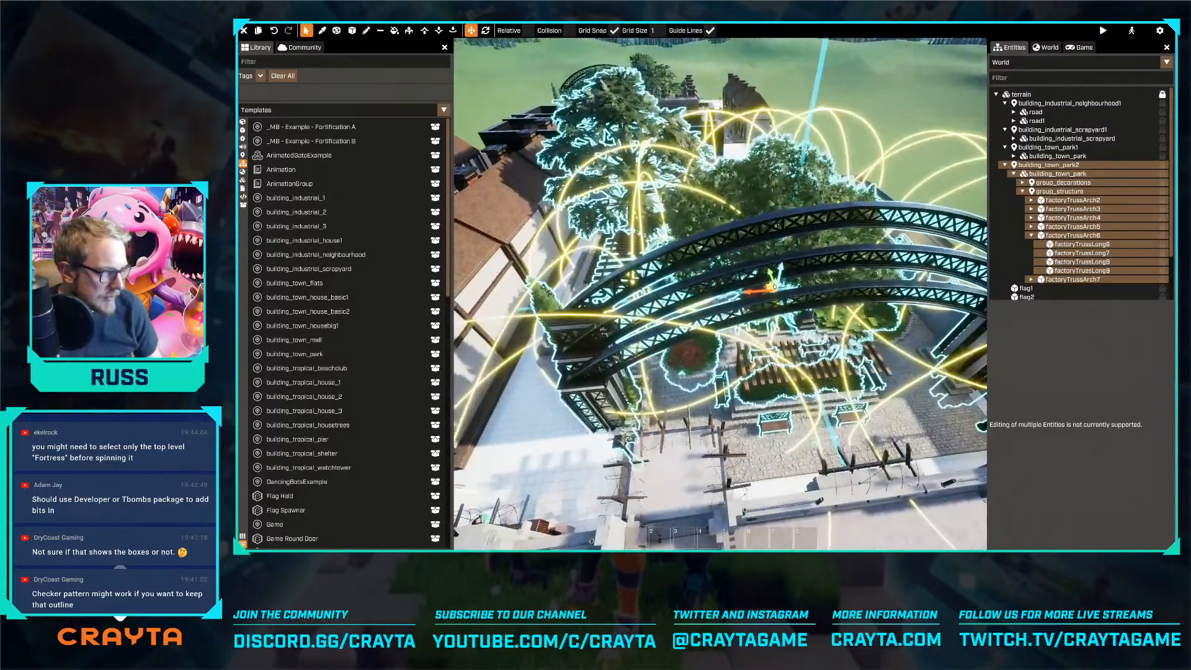
left_click_drag(770, 274, 769, 253)
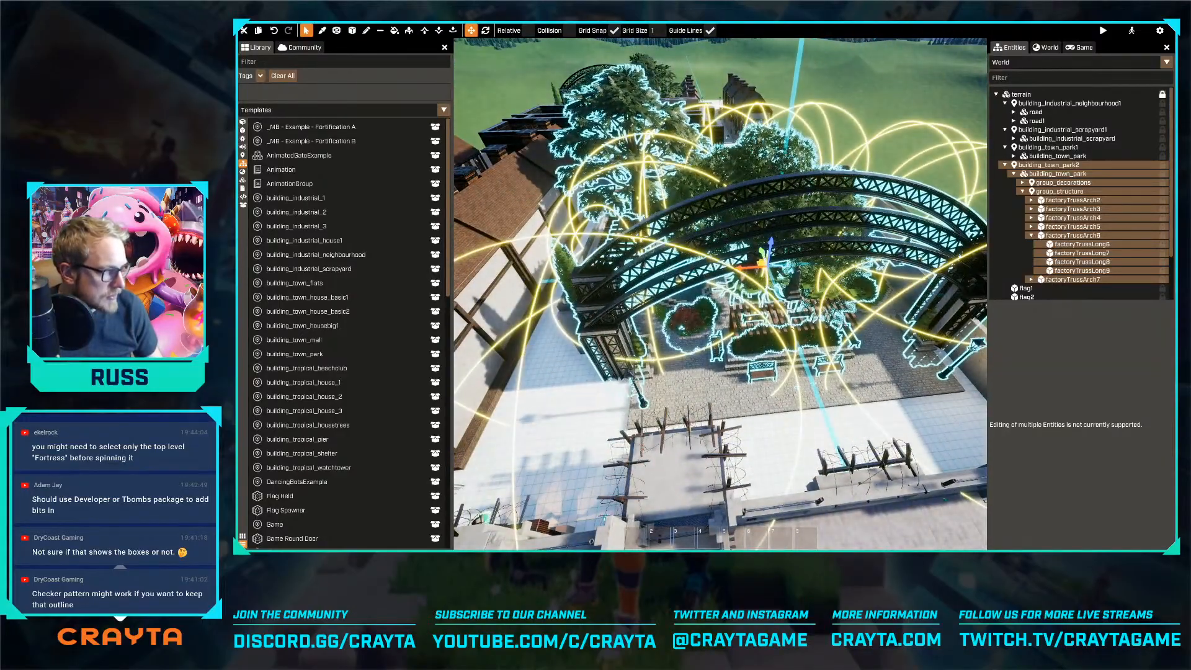
Collapse the neighbourhood, scrapyard and park groups in the entity tree and select the Fortress locator
left_click(922, 423)
key("a")
right_click_drag(922, 424, 984, 419)
right_click_drag(744, 341, 874, 403)
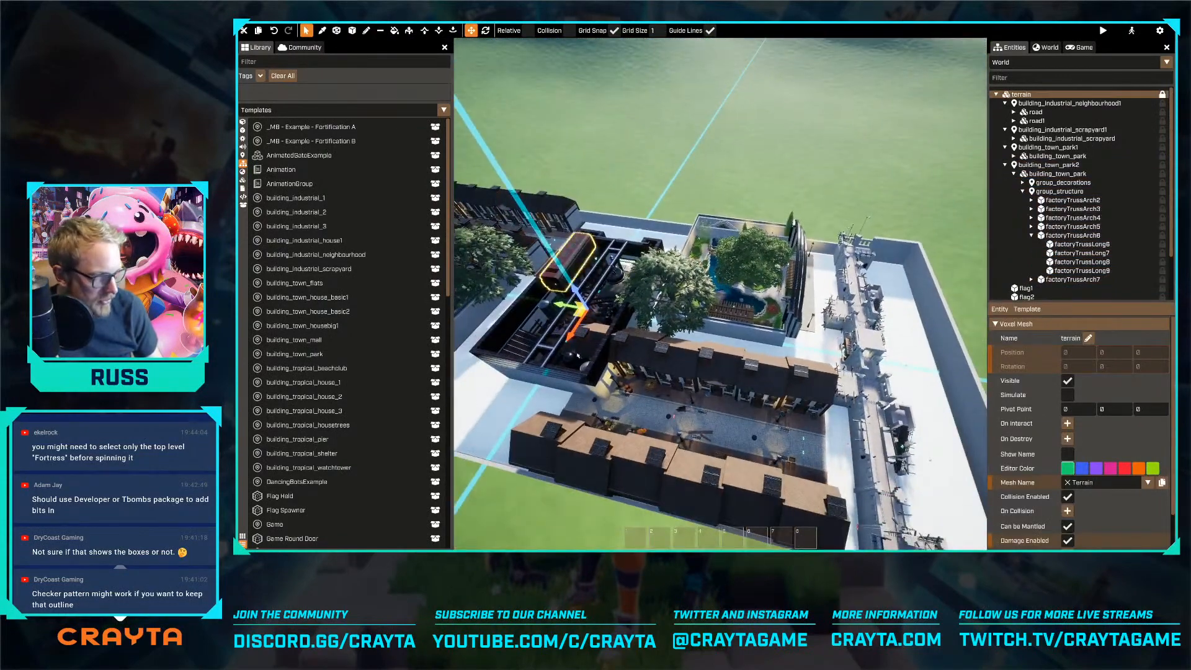
left_click(1004, 103)
left_click(1004, 112)
left_click(1005, 112)
left_click(1005, 121)
left_click(1005, 129)
left_click(1004, 157)
left_click(1028, 156)
right_click_drag(832, 268, 848, 270)
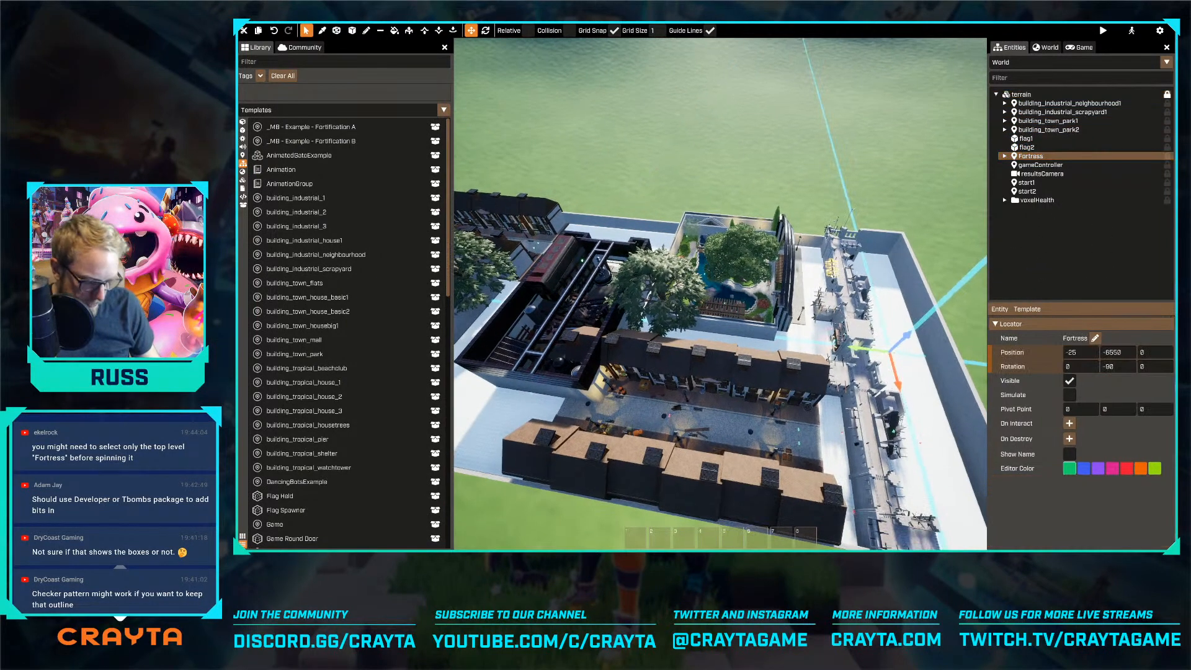
Duplicate the Fortress locator with its contents and move the copy across to the opposite end of the map
key("ctrl+d")
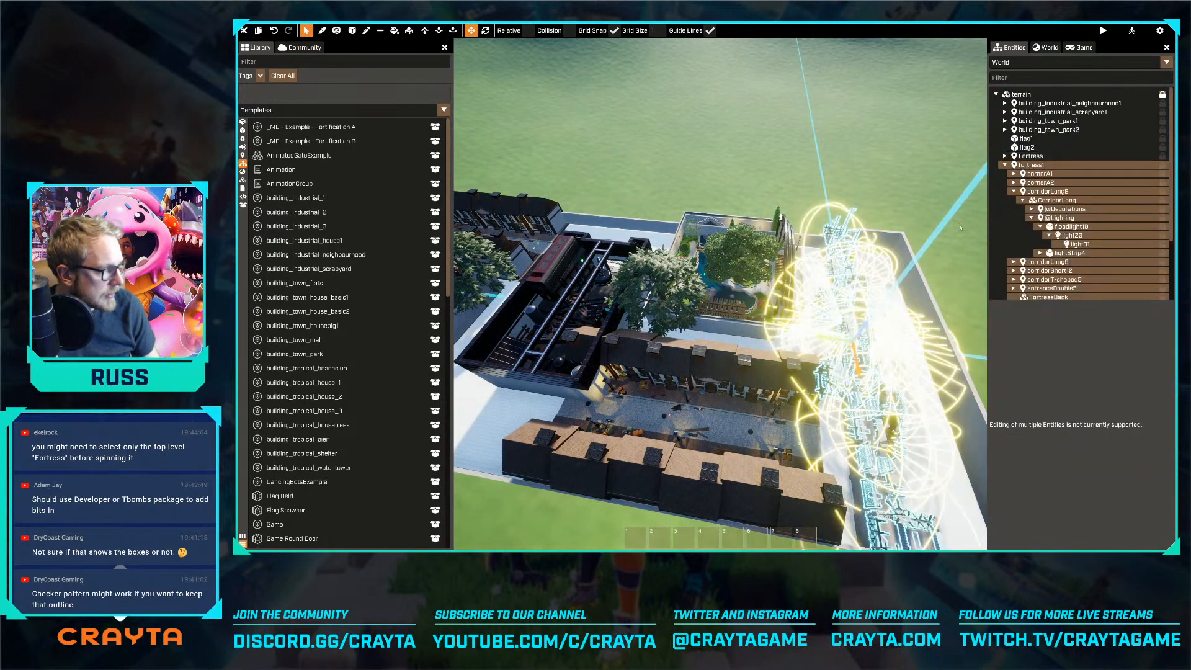
left_click(1028, 166)
left_click_drag(848, 349, 458, 287)
key("a")
right_click_drag(623, 266, 608, 286)
key("w")
key("a")
left_click_drag(623, 286, 585, 269)
Turn the duplicated fortress to a rotation of 90 and place it beyond the far park at Y 7550
key("r")
key("r")
key("a")
key("a")
key("w")
right_click_drag(719, 293, 765, 289)
key("a")
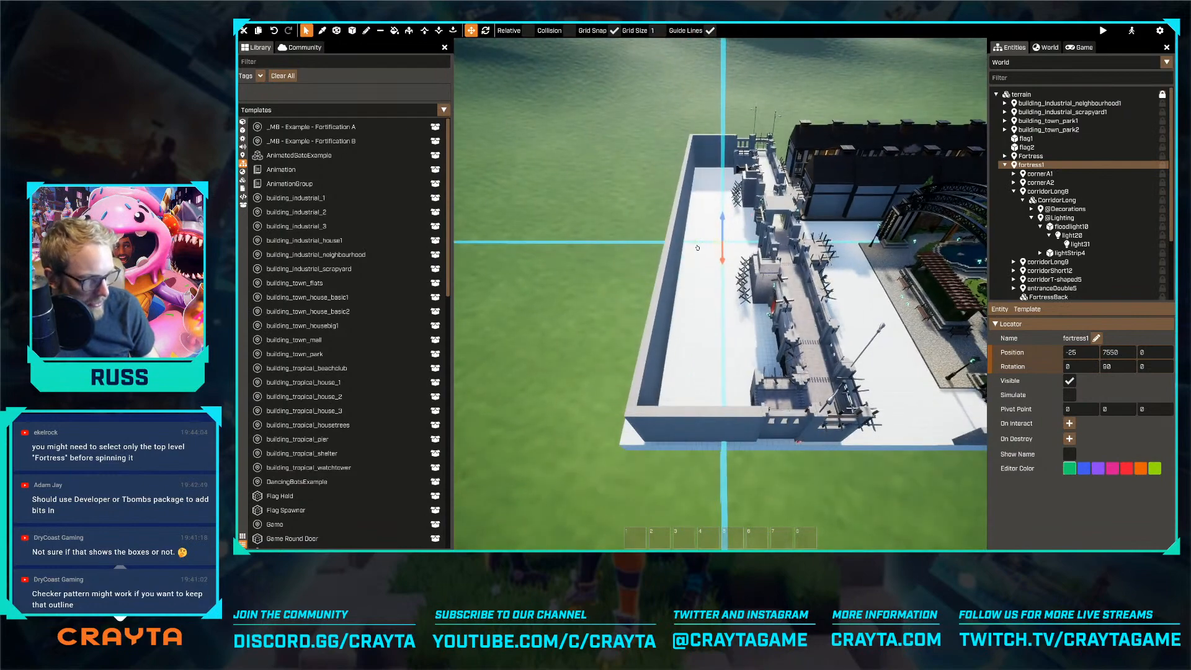
Shift the duplicated fortress outward to Y 7775 and centre it at X 0
key("a")
right_click_drag(687, 262, 800, 255)
key("s")
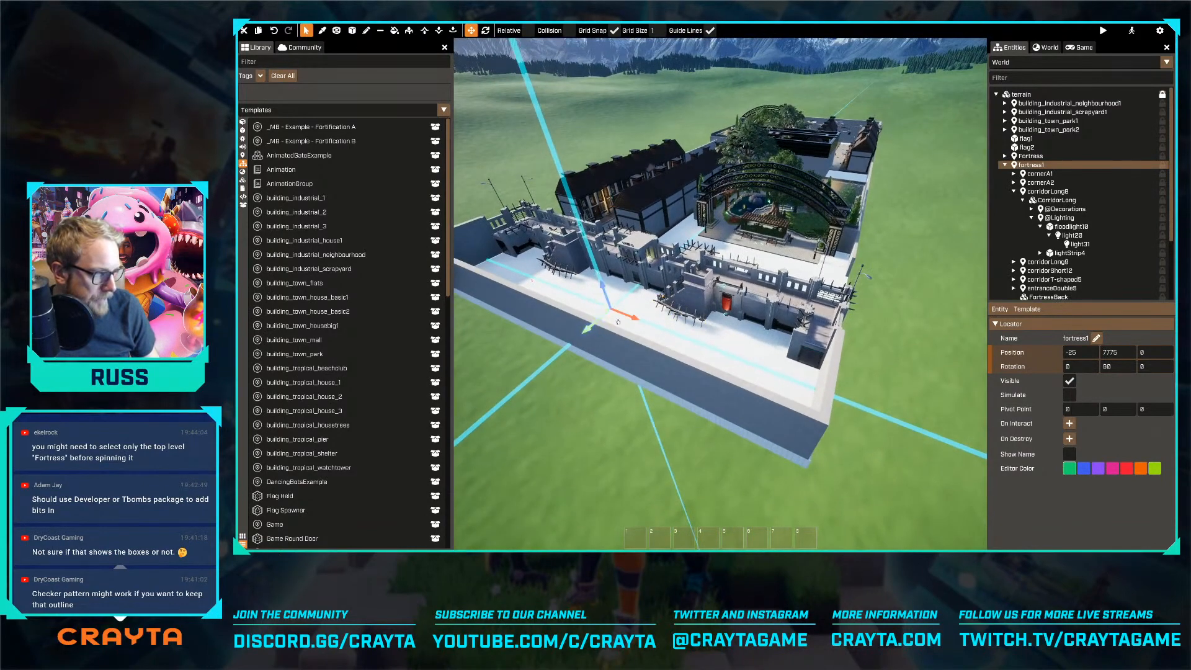
key("a")
right_click_drag(601, 351, 793, 366)
key("w")
key("a")
key("a")
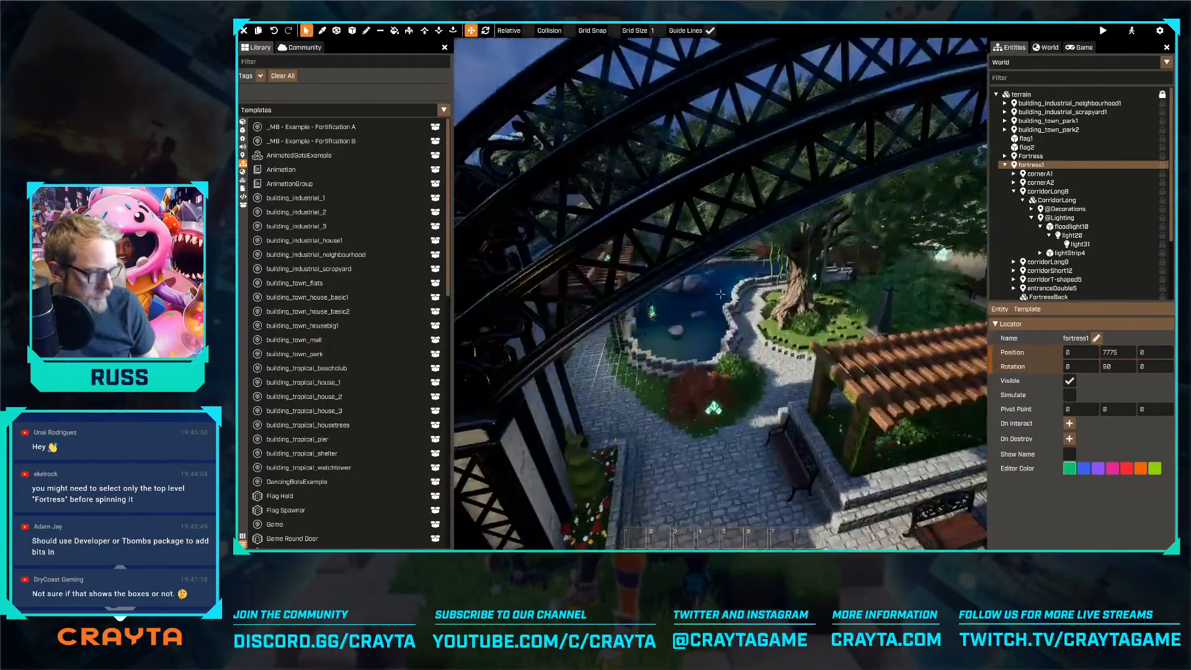
Select the building_industrial_scrapyard mesh and check how it lines up with the neighbouring buildings
key("w")
mouse_move(720, 293)
right_mouse_down()
mouse_move(744, 248)
mouse_move(762, 249)
mouse_move(720, 295)
right_mouse_up()
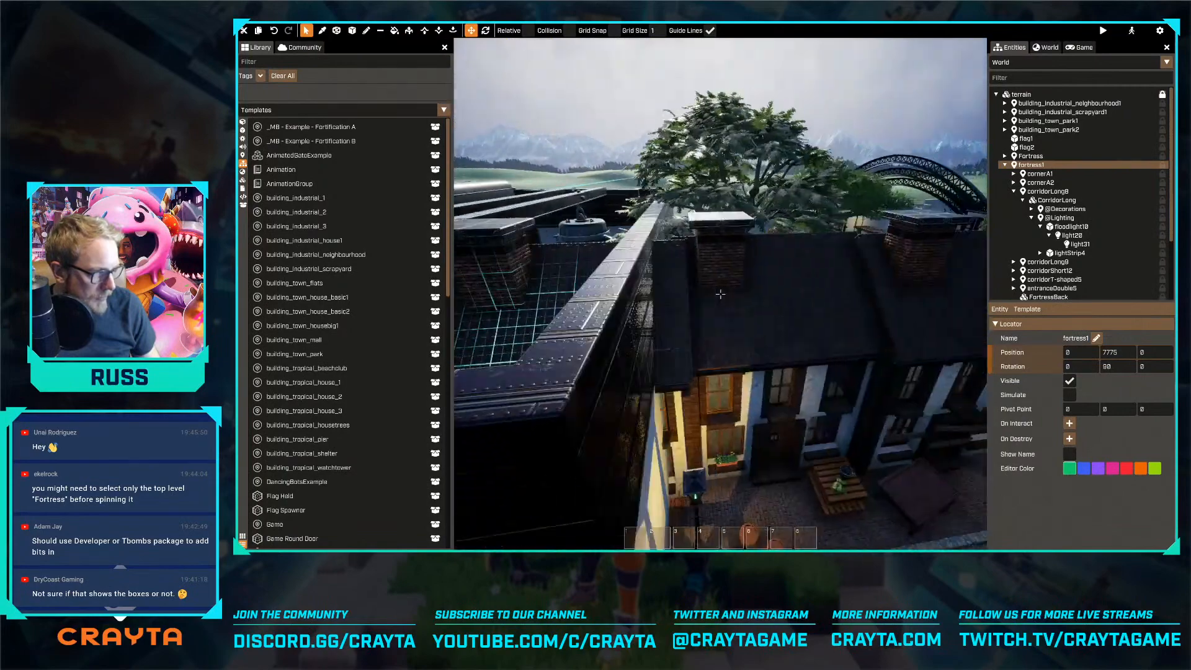
left_click(539, 379)
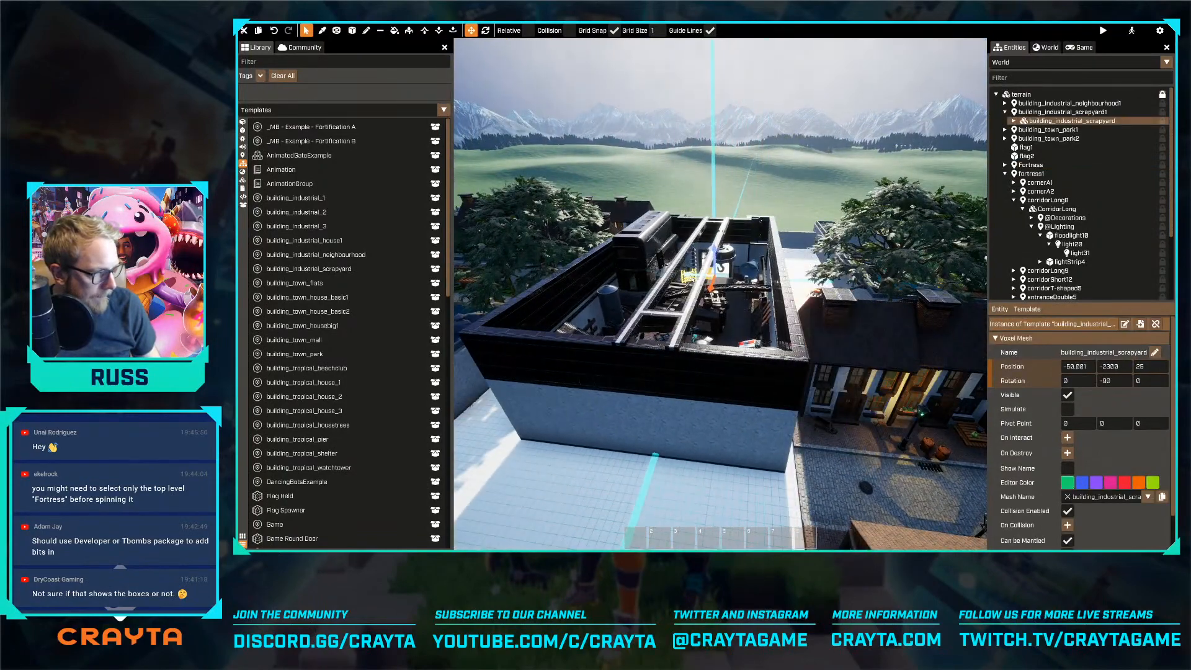
key("a")
right_click_drag(720, 293, 769, 272)
Nudge the neighbourhood's road mesh to Y -50 and check its alignment with the scrapyard
left_click(748, 291)
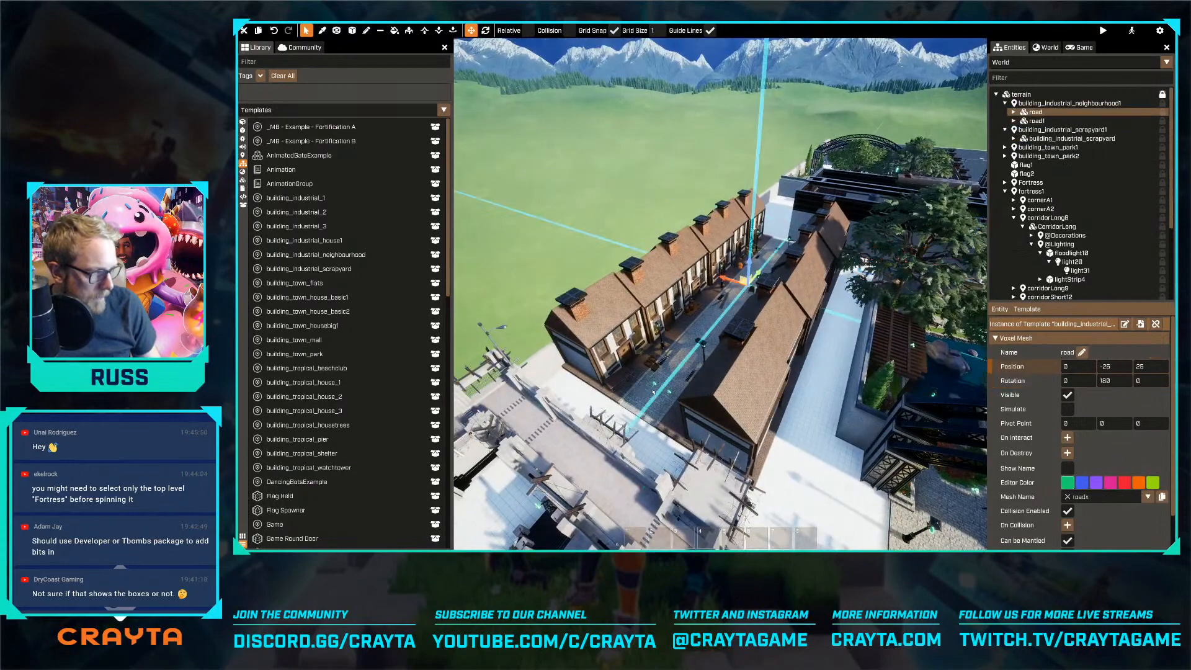
left_click_drag(759, 276, 761, 276)
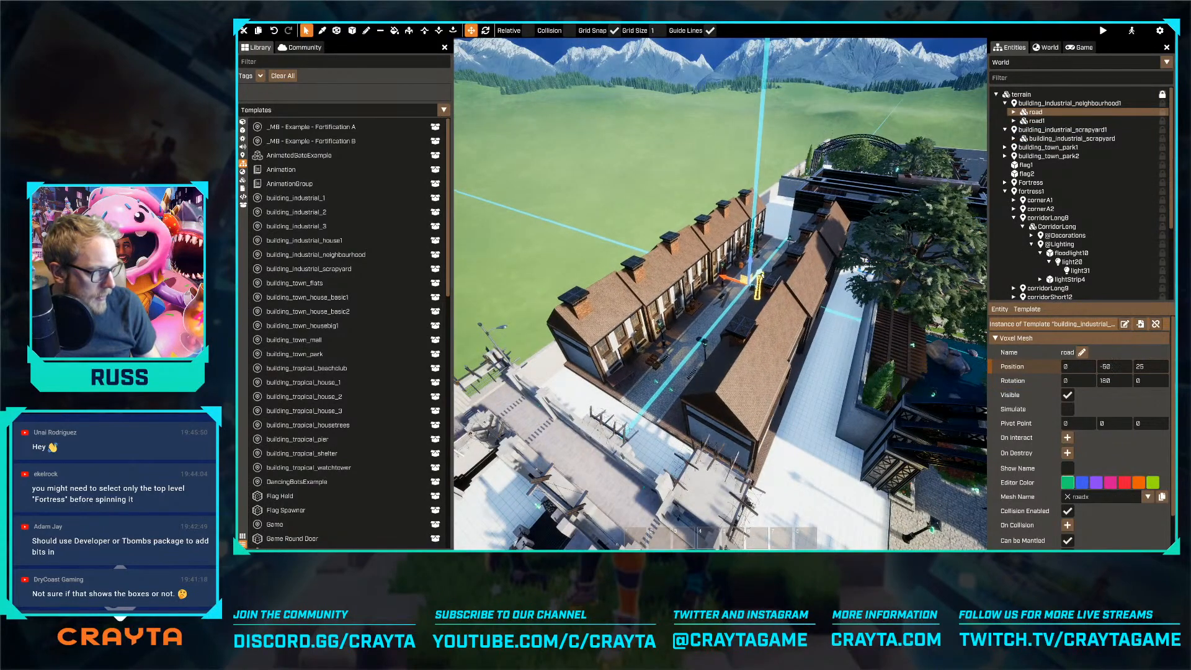
key("d")
right_click_drag(761, 276, 841, 276)
key("a")
right_click_drag(721, 294, 758, 283)
key("w")
right_click_drag(898, 428, 922, 423)
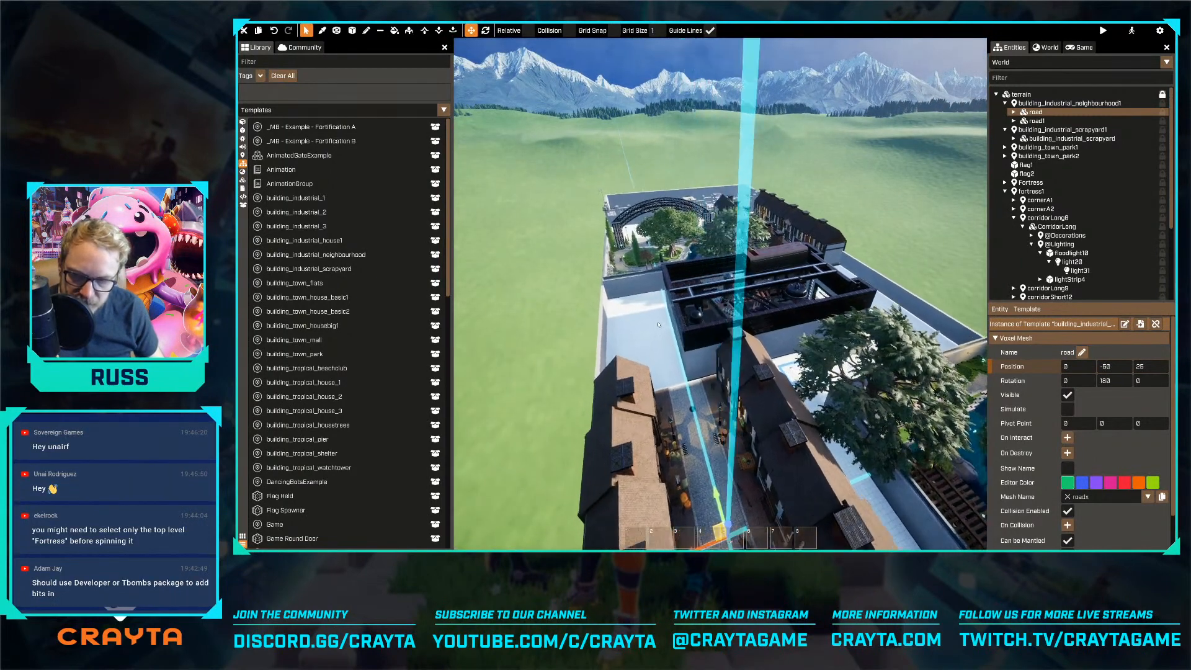
key("w")
right_click_drag(720, 294, 865, 303)
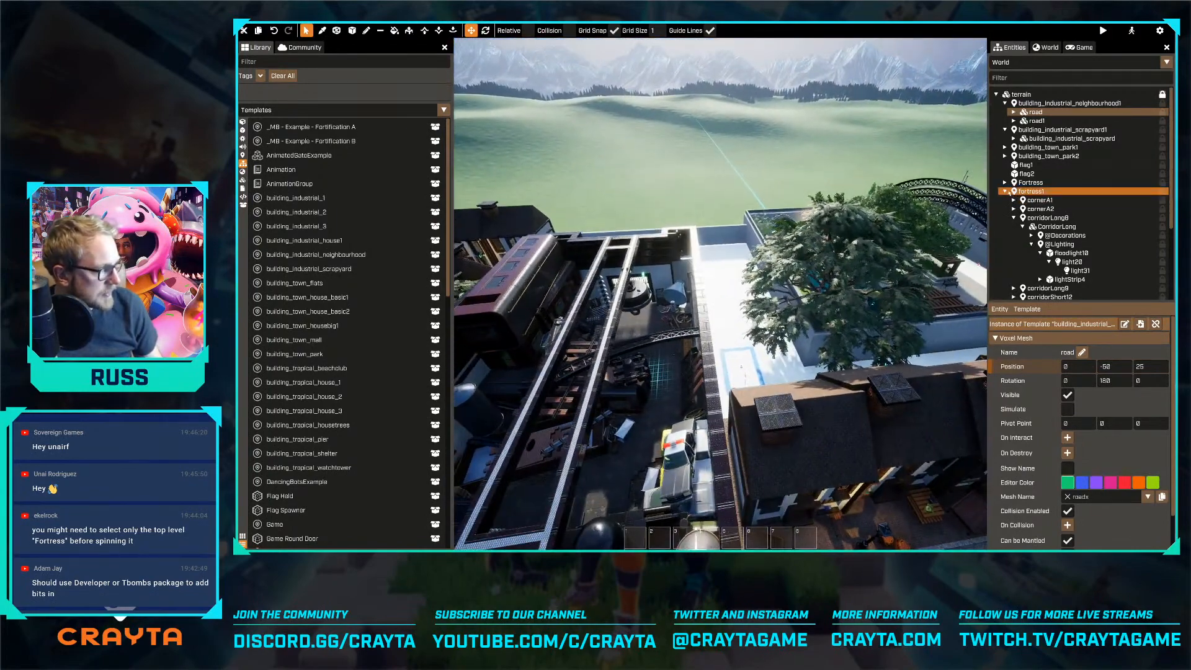
Collapse the fortress1 group and move flag1 into the walled yard behind the original fortress, in line with its rear doorway
left_click(1005, 191)
left_click(751, 384)
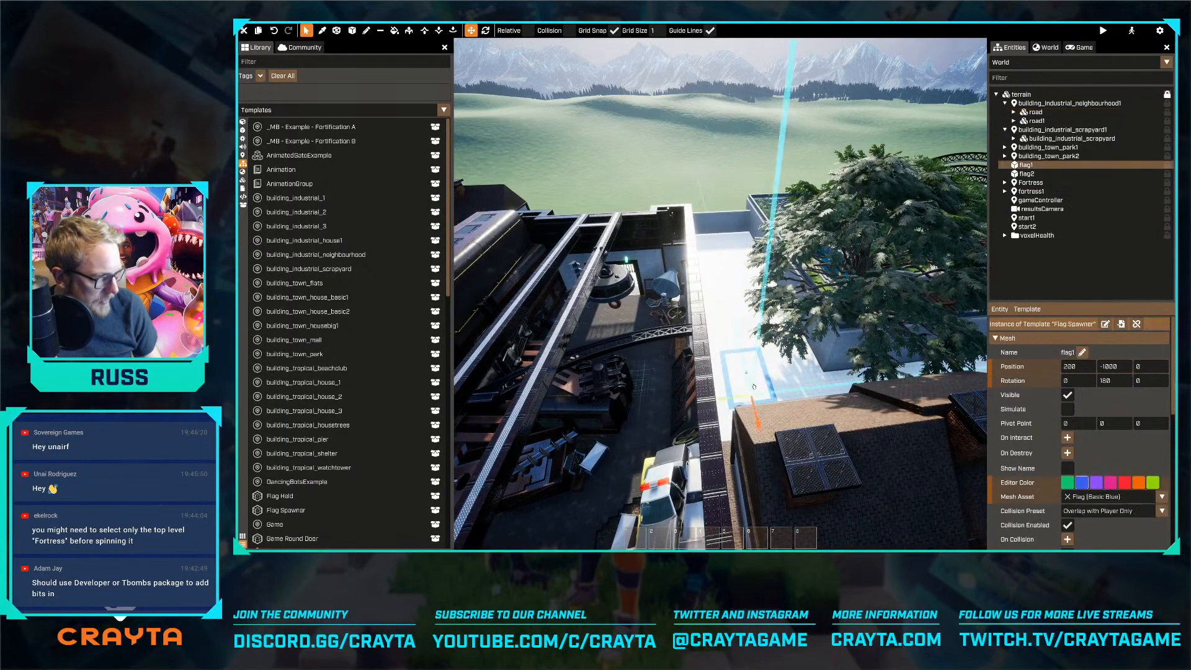
left_click_drag(720, 399, 819, 374)
key("d")
key("d")
right_click_drag(839, 385, 686, 439)
key("d")
left_click_drag(687, 439, 703, 438)
key("d")
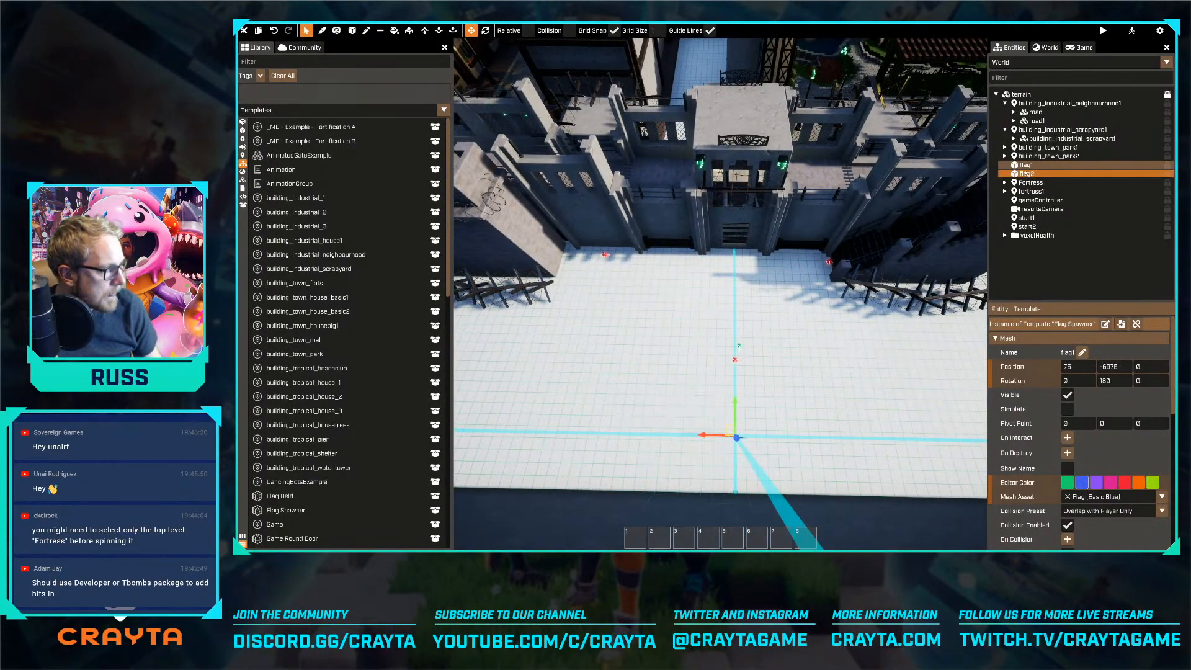
Move the start1 spawn point sideways from the original fortress's centre into its side corridor at X 2700
double_click(1027, 218)
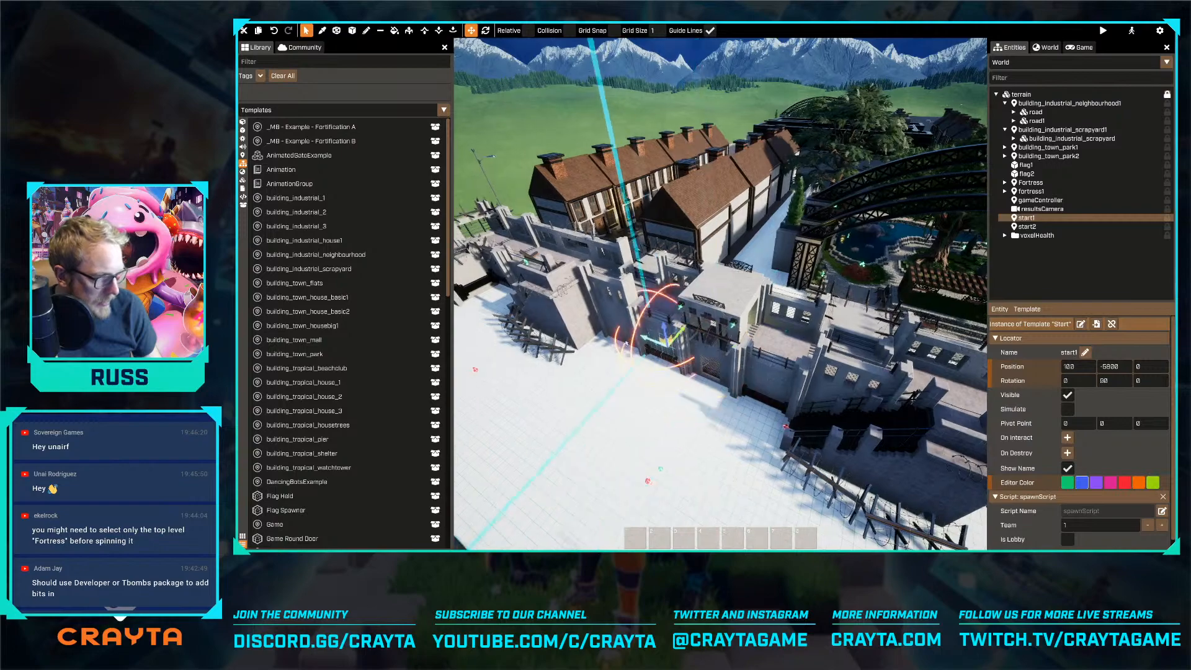
left_click_drag(633, 345, 564, 302)
key("a")
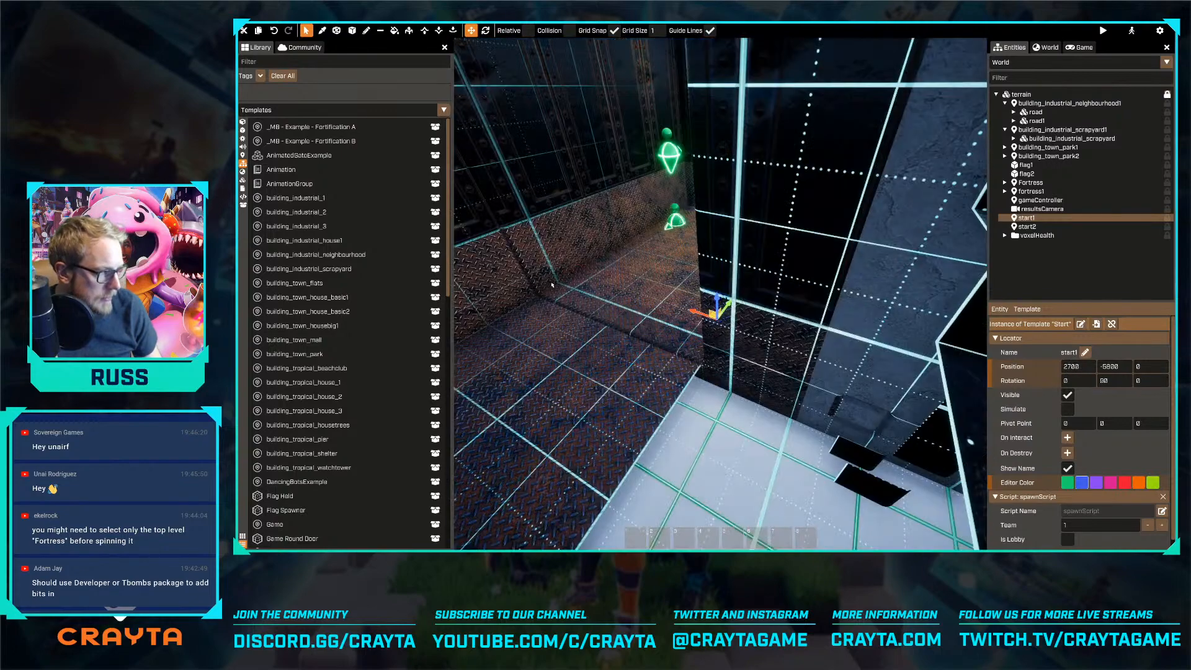
key("a")
right_click_drag(552, 285, 713, 348)
key("w")
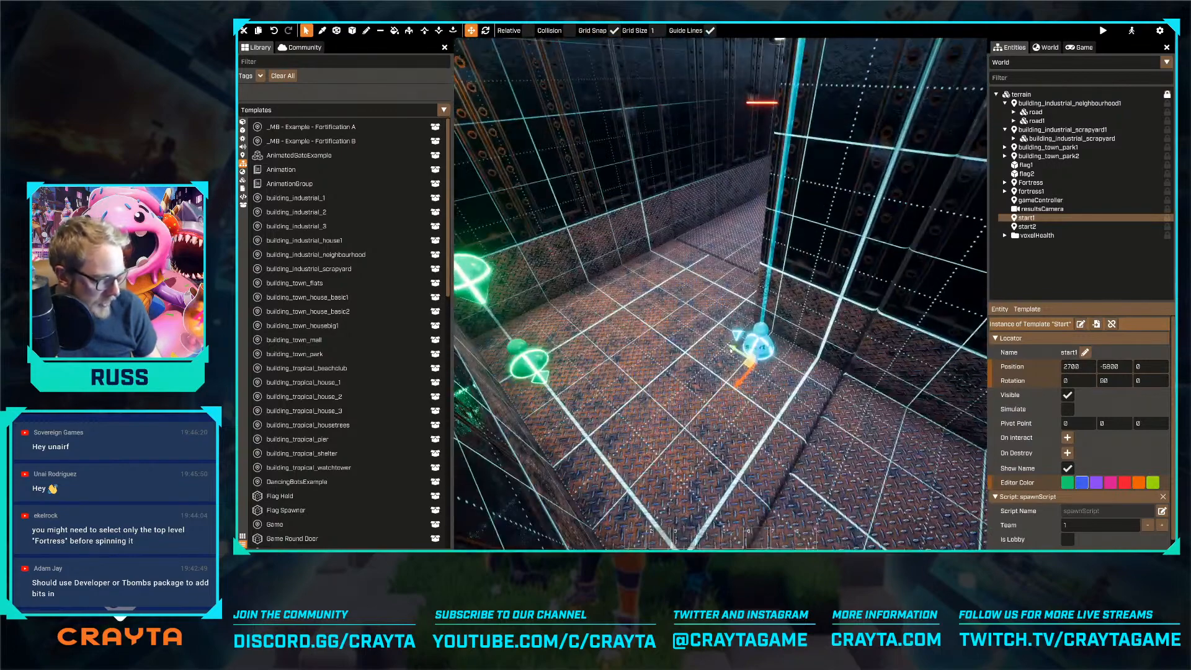
Adjust start1 to X 2775, Y -5675, Z 25 and move a duplicate of it toward the opposite end of the fortress
left_click_drag(724, 341, 643, 294)
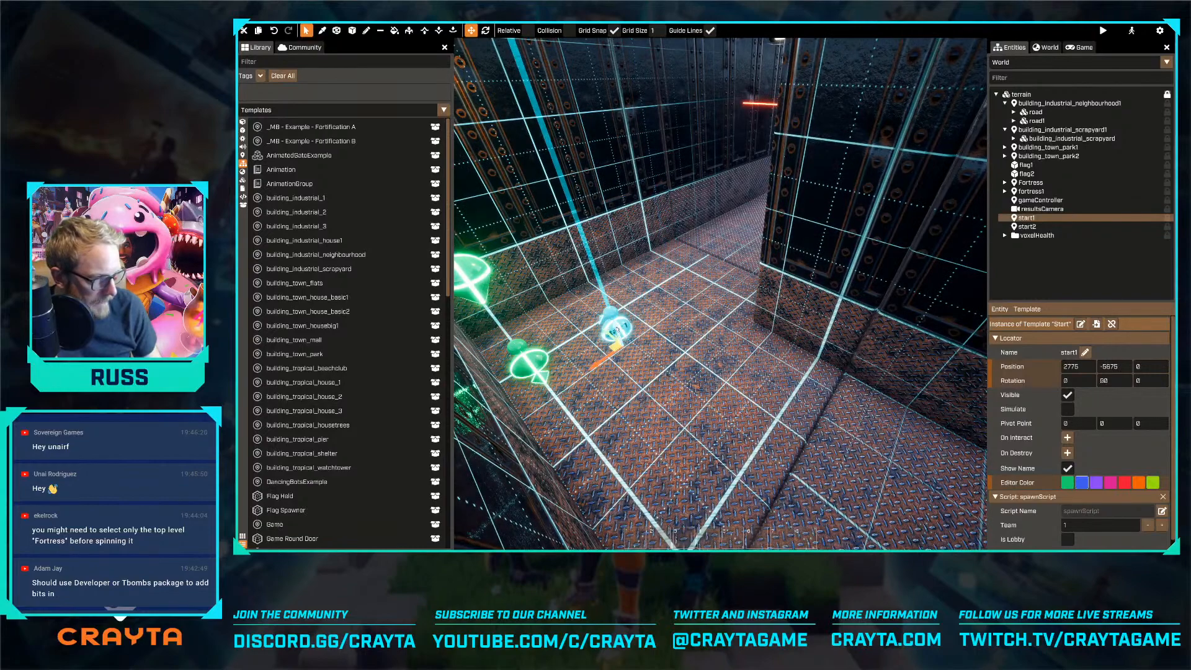
right_click_drag(657, 326, 589, 316)
key("d")
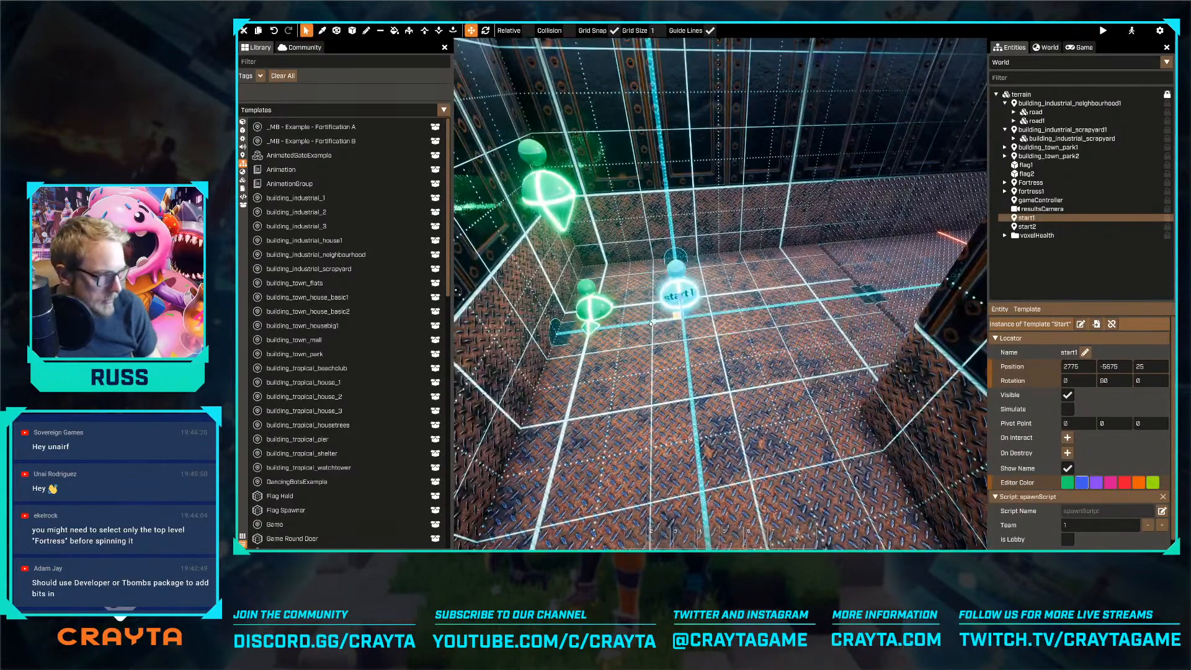
key("ctrl+d")
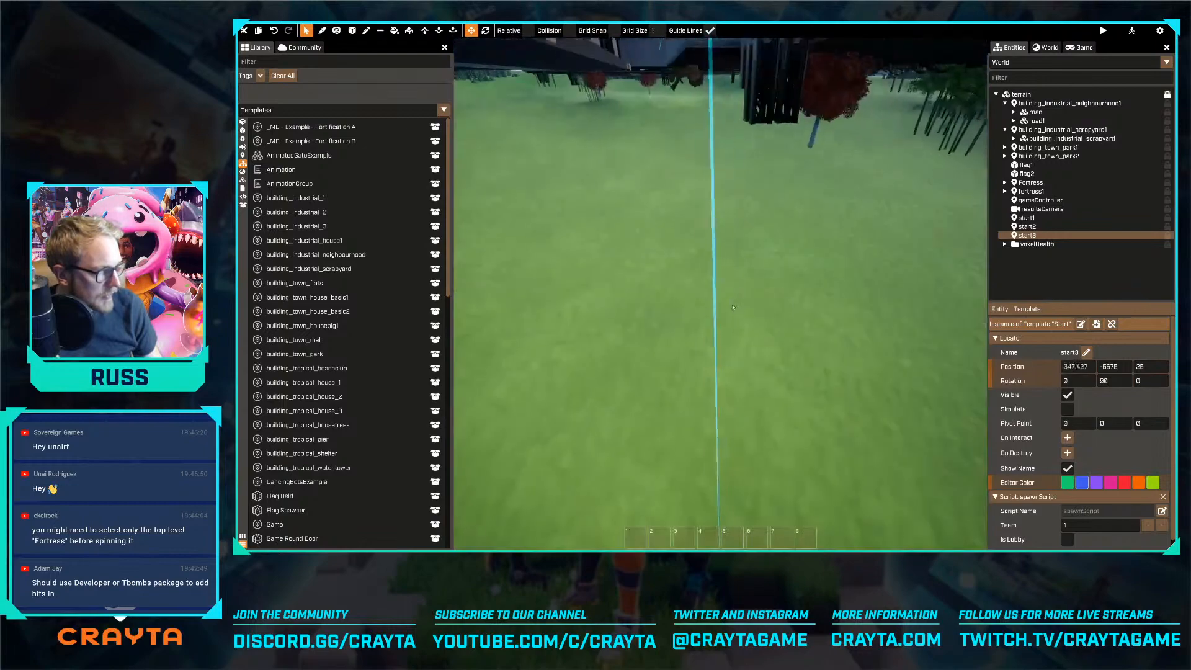
left_click_drag(733, 308, 706, 282)
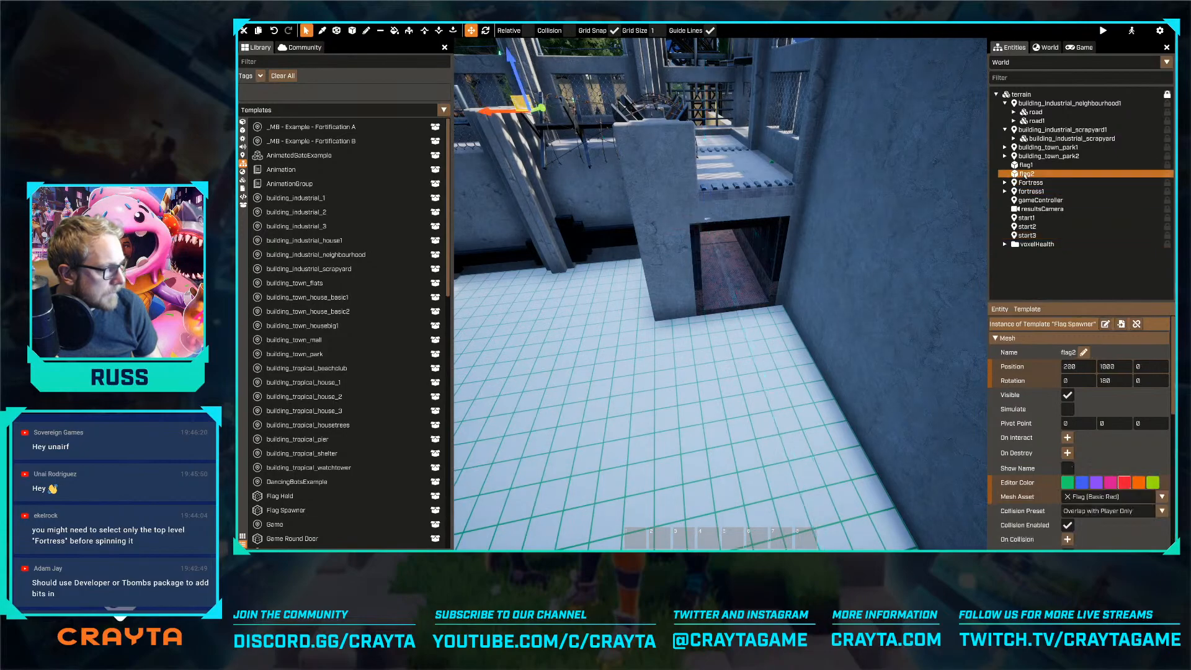
Move flag2 into the walled yard behind the duplicated fortress at Y 7750, in line with its rear doorway
double_click(1027, 174)
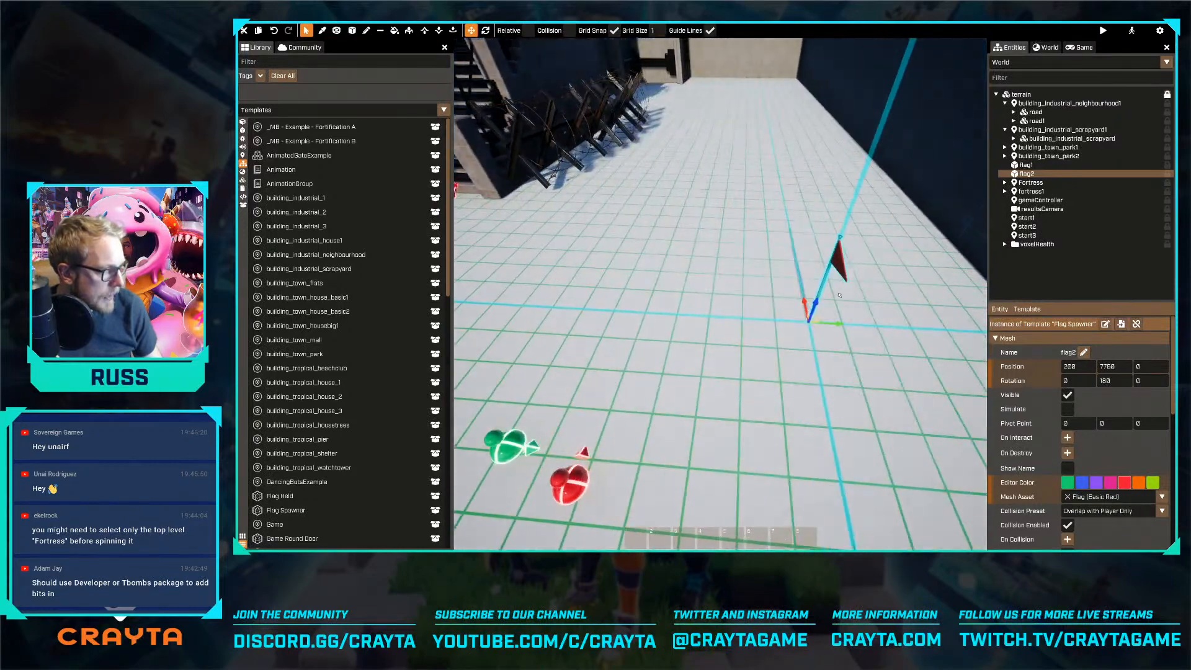
key("a")
key("s")
left_click_drag(757, 319, 724, 327)
key("a")
Move the start2 spawn point into the end corridor of the duplicated fortress at X -2800, Y 6875, Z 25
left_click(1029, 227)
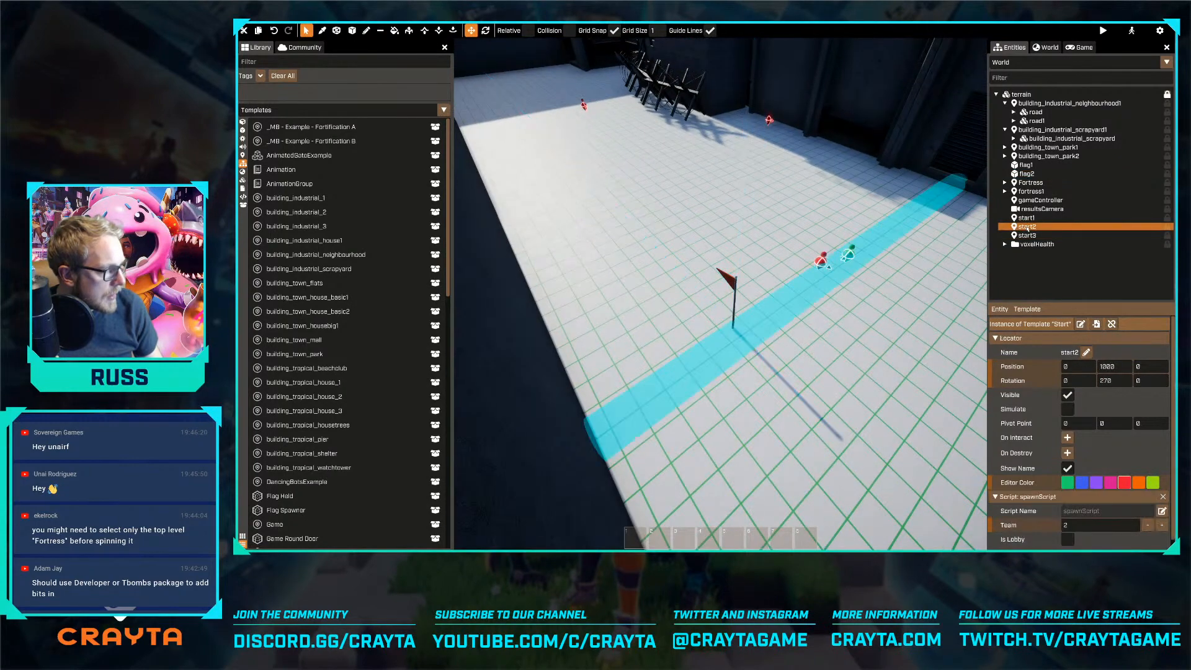
key("f")
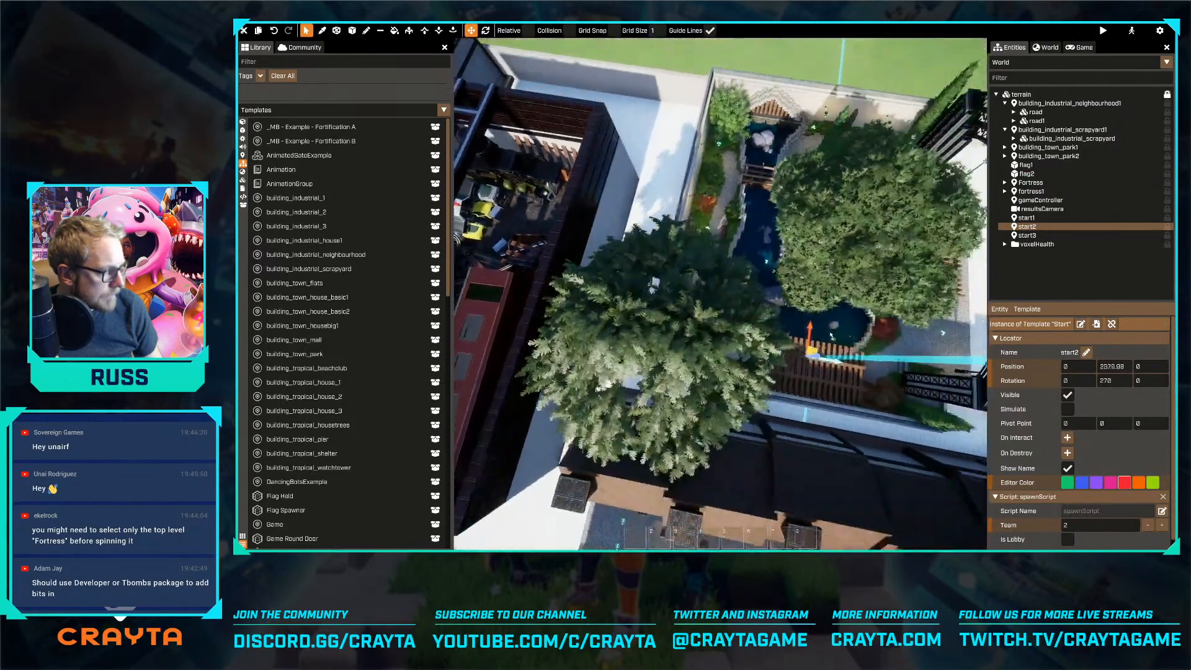
left_click_drag(928, 359, 954, 372)
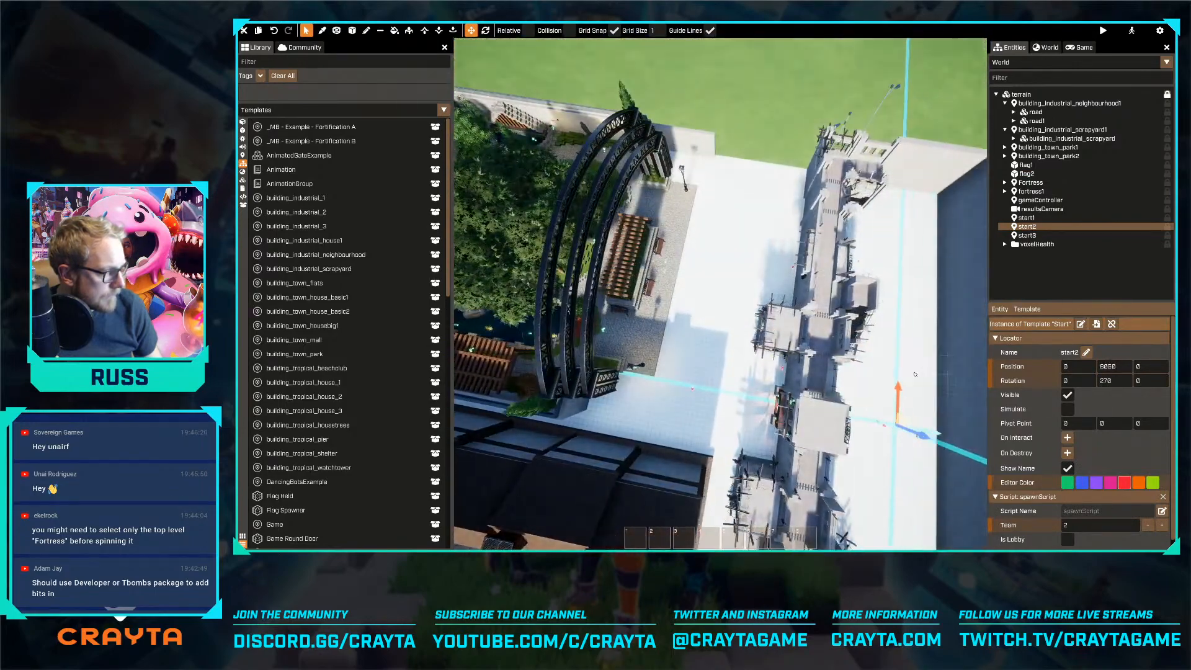
right_click_drag(918, 372, 893, 372)
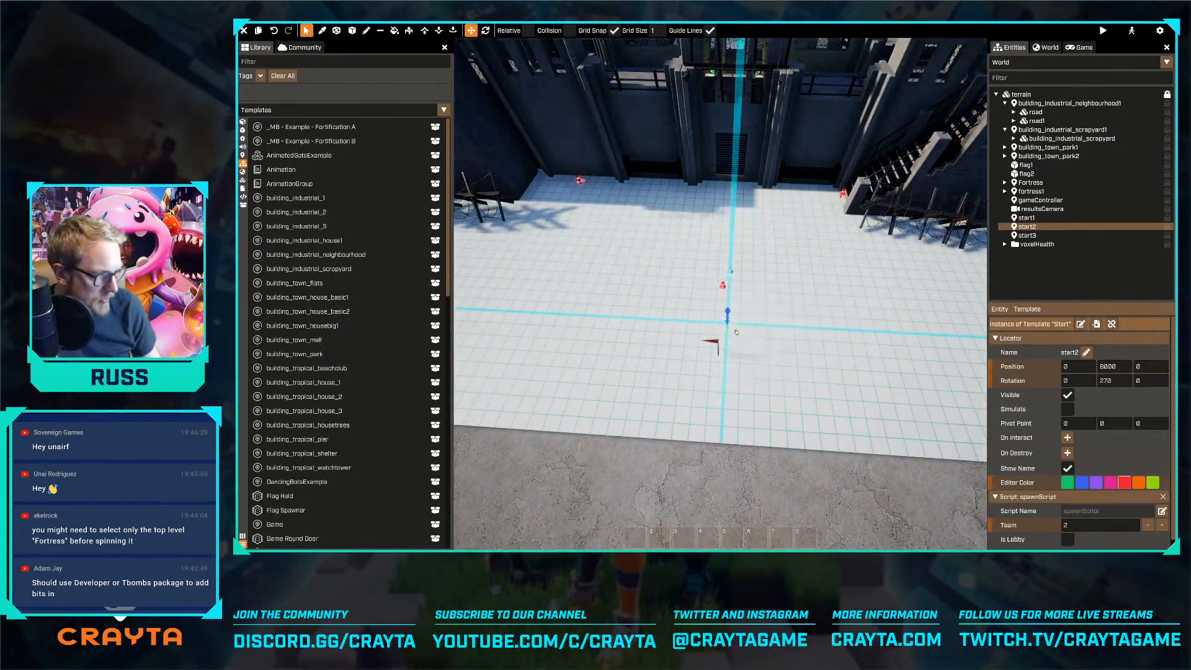
left_click_drag(693, 321, 669, 224)
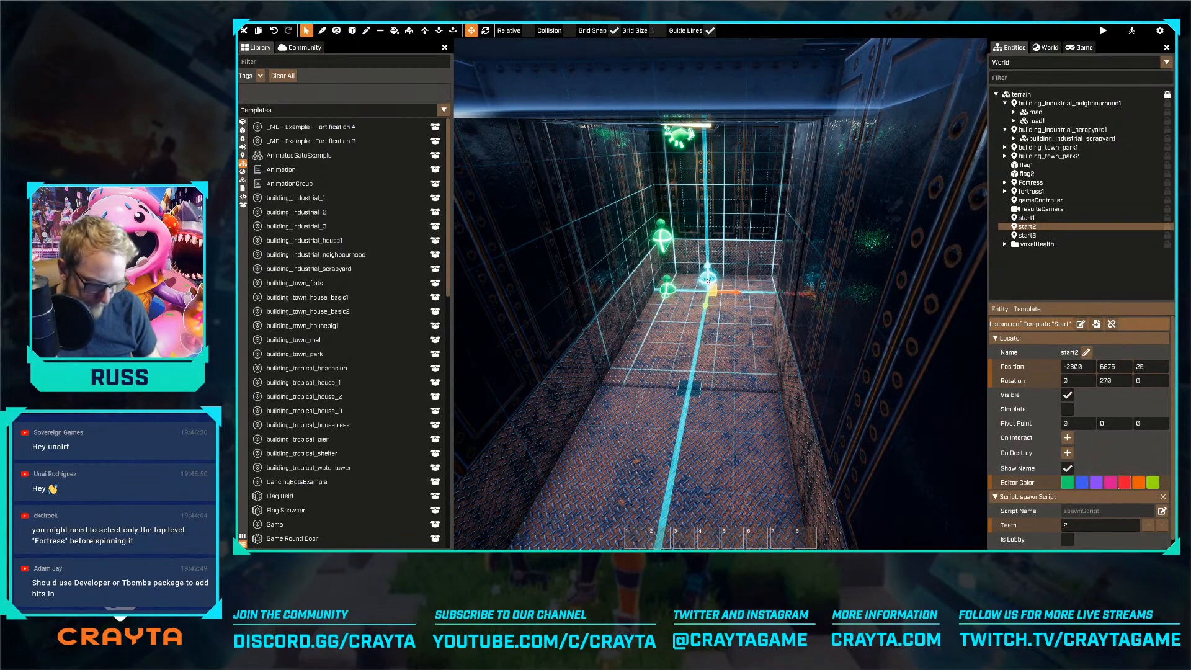
Duplicate start2 and move the copy to the opposite end of the duplicated fortress at X 2775
key("ctrl+d")
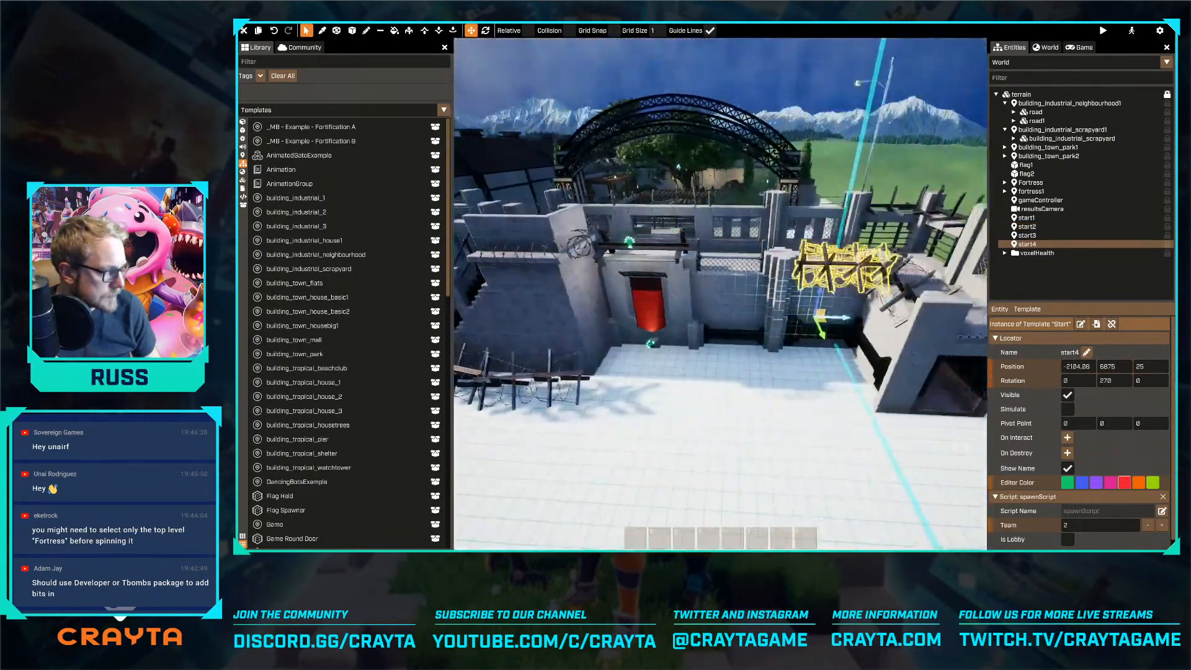
left_click_drag(820, 317, 795, 289)
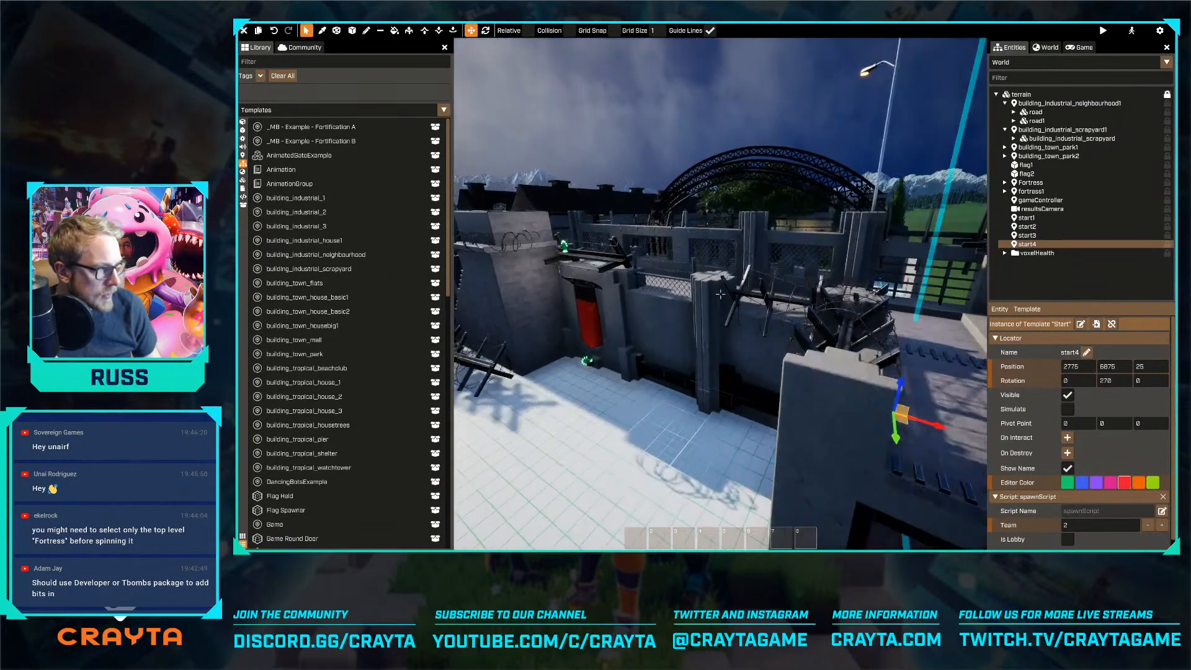
key("a")
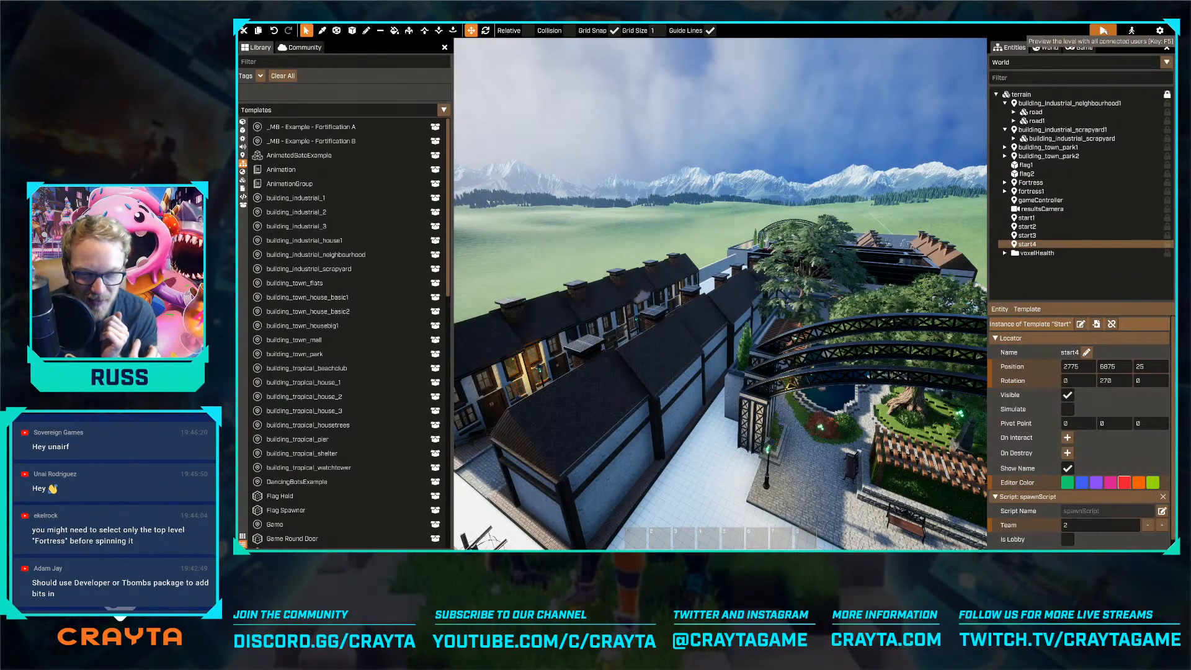
Preview the level to test the spawn and the fortress corridor, and return to editing
left_click(1103, 30)
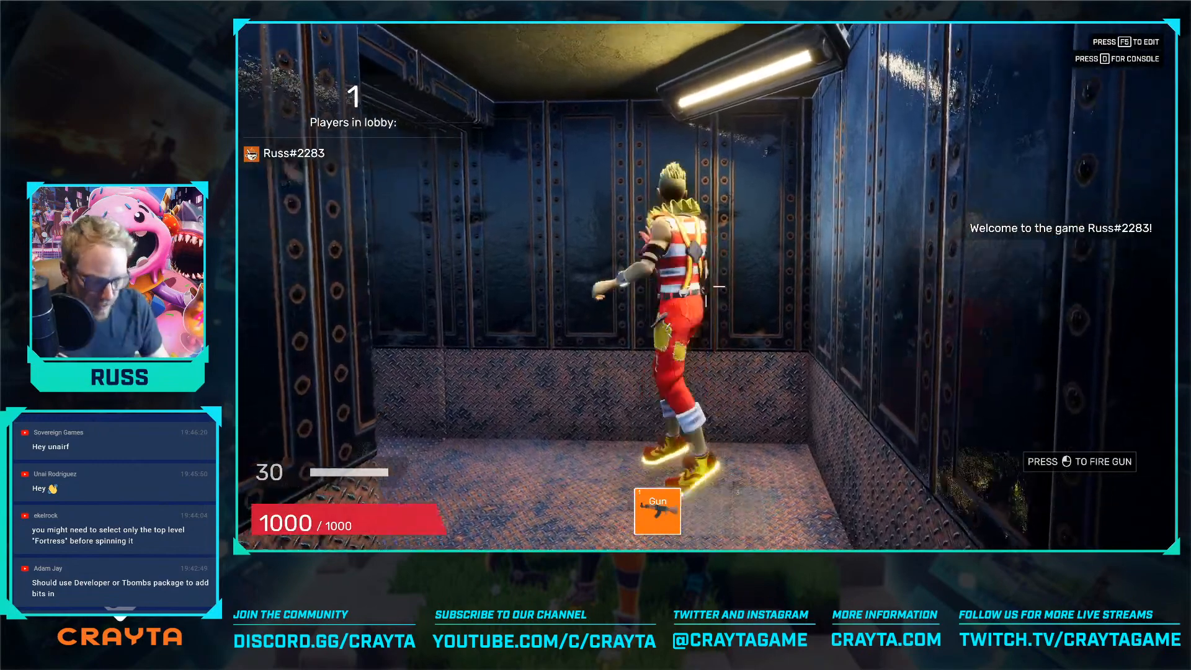
key("w")
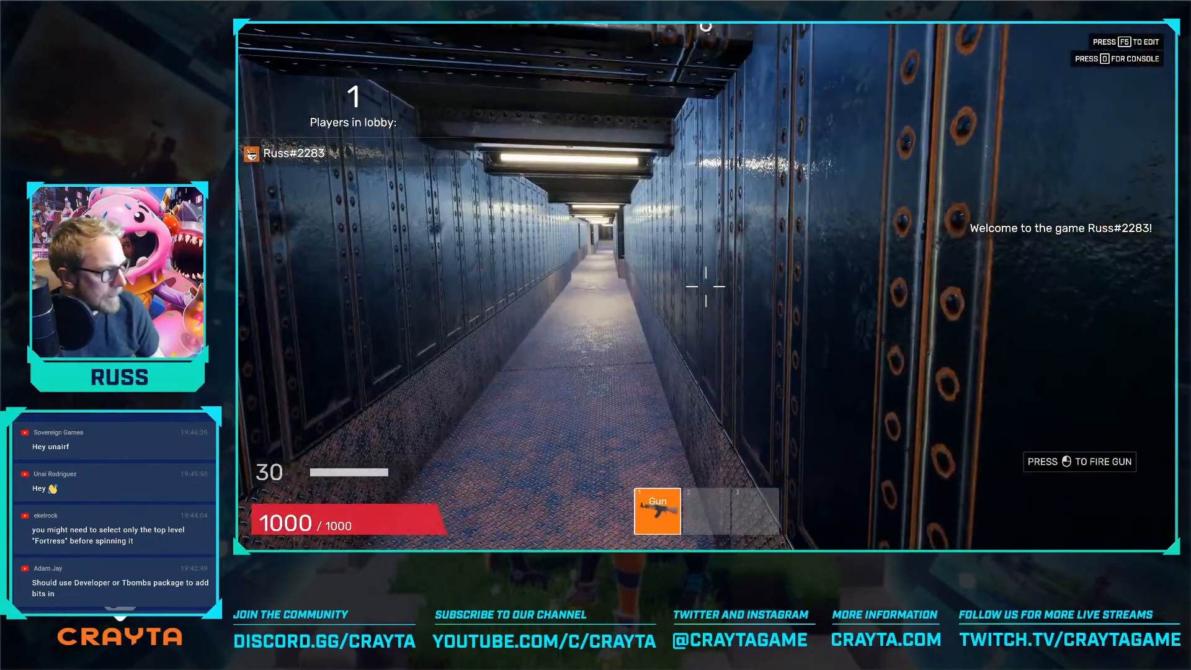
key("F5")
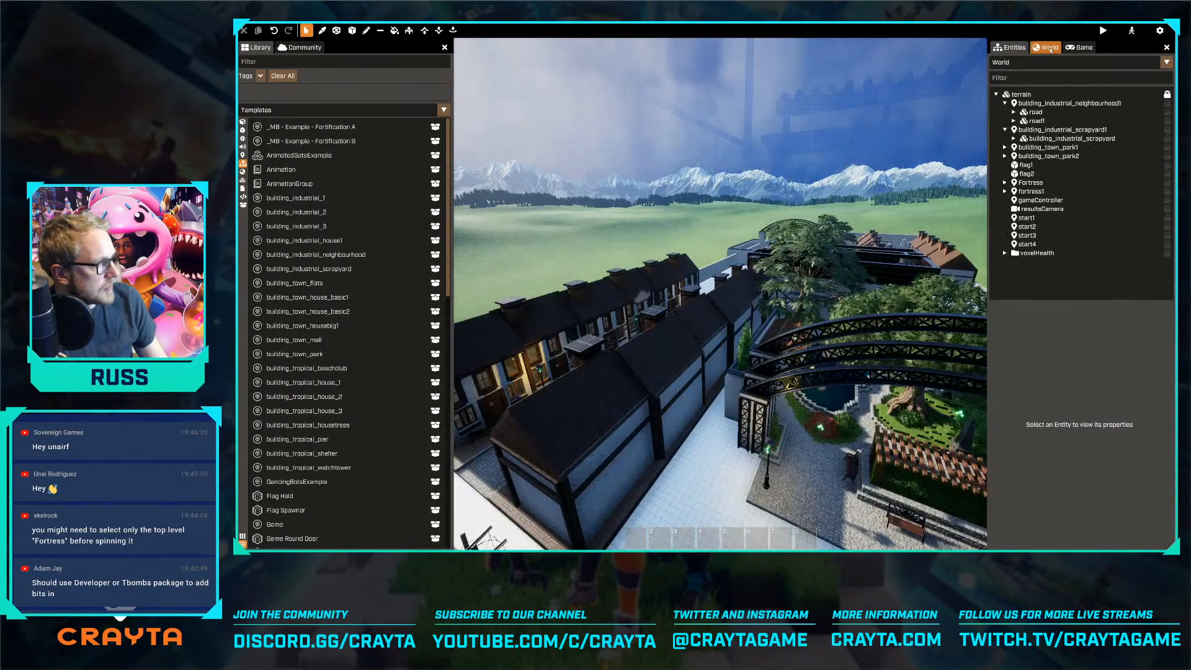
Open the world's sky settings and turn off Editor Rendering Settings Override
left_click(1046, 47)
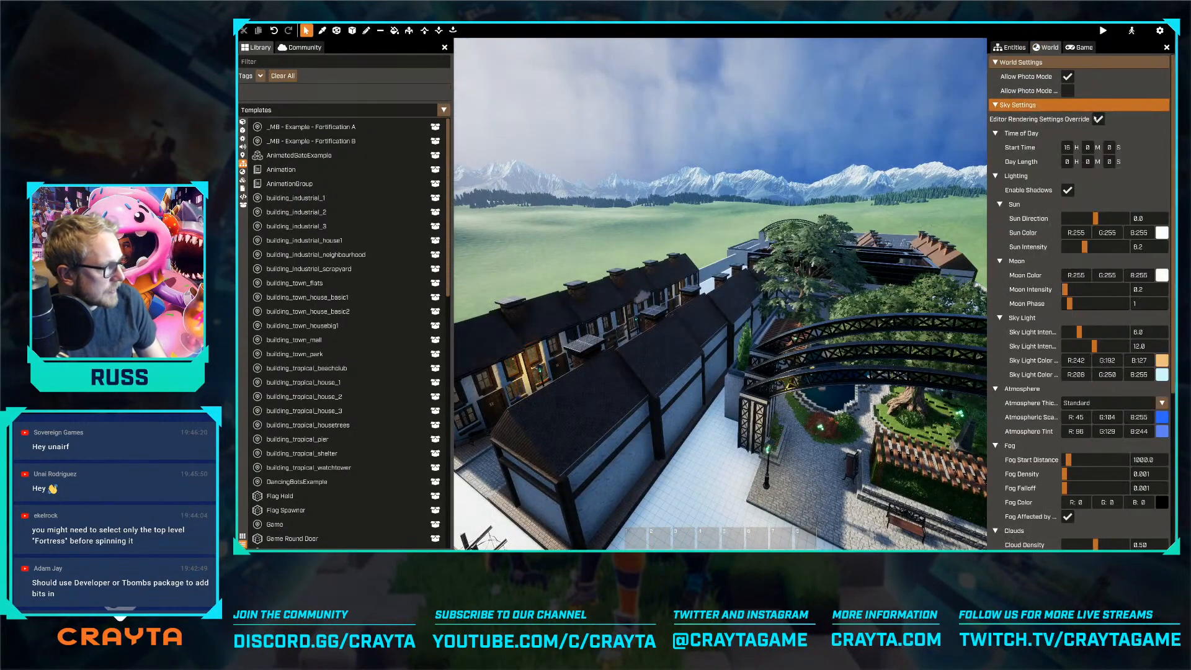
scroll(1118, 219, "down", 5)
scroll(1115, 248, "up", 5)
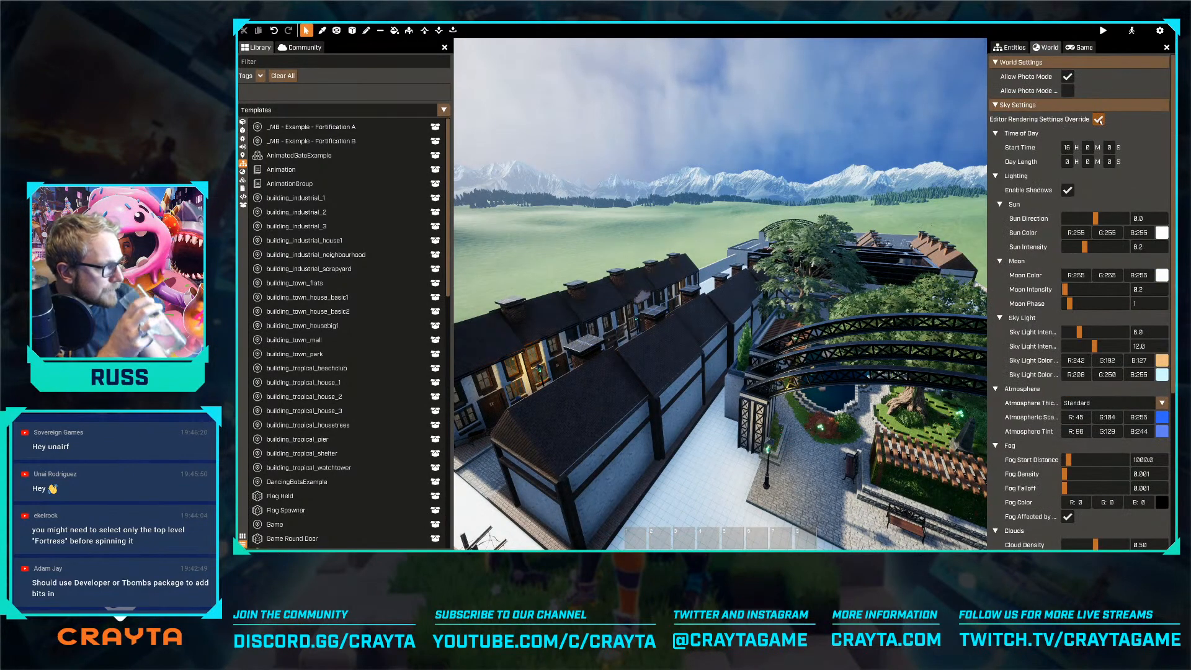
left_click(1098, 120)
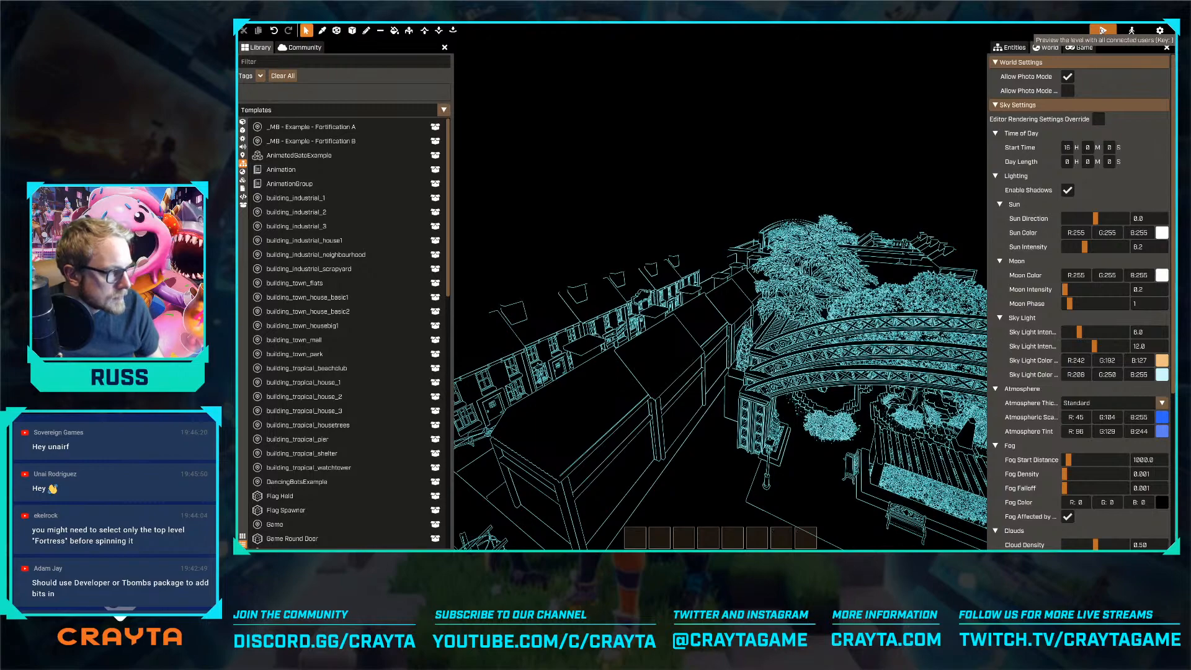
Preview the level through to the end of the round and return to editing
left_click(1103, 31)
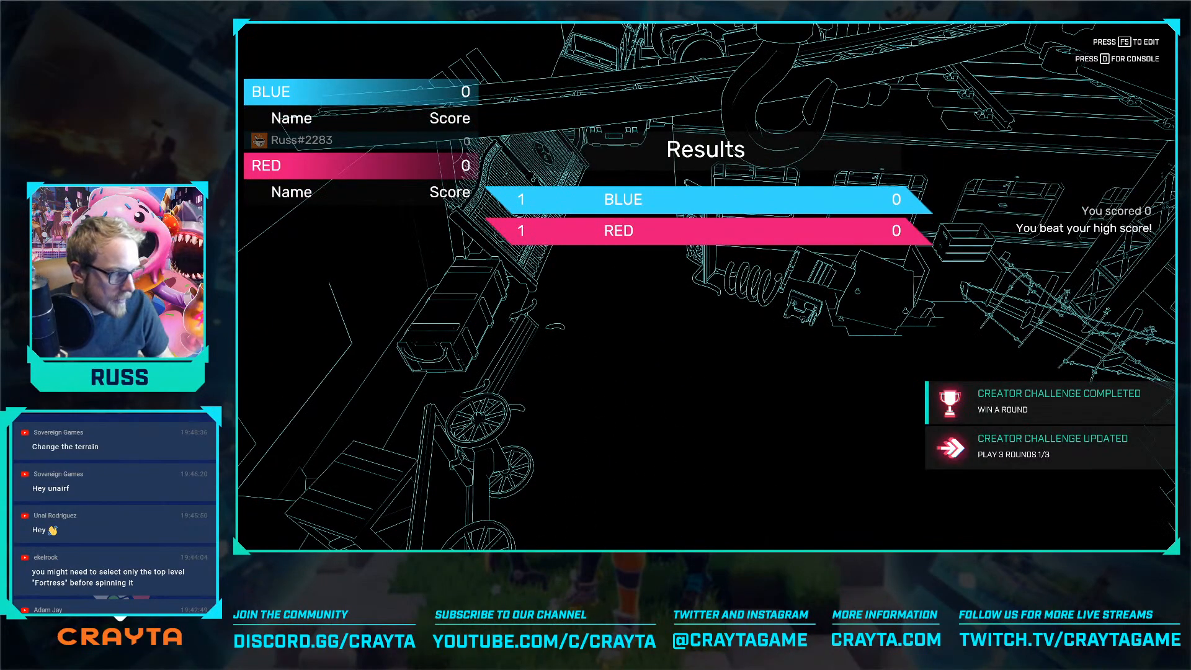
key("F5")
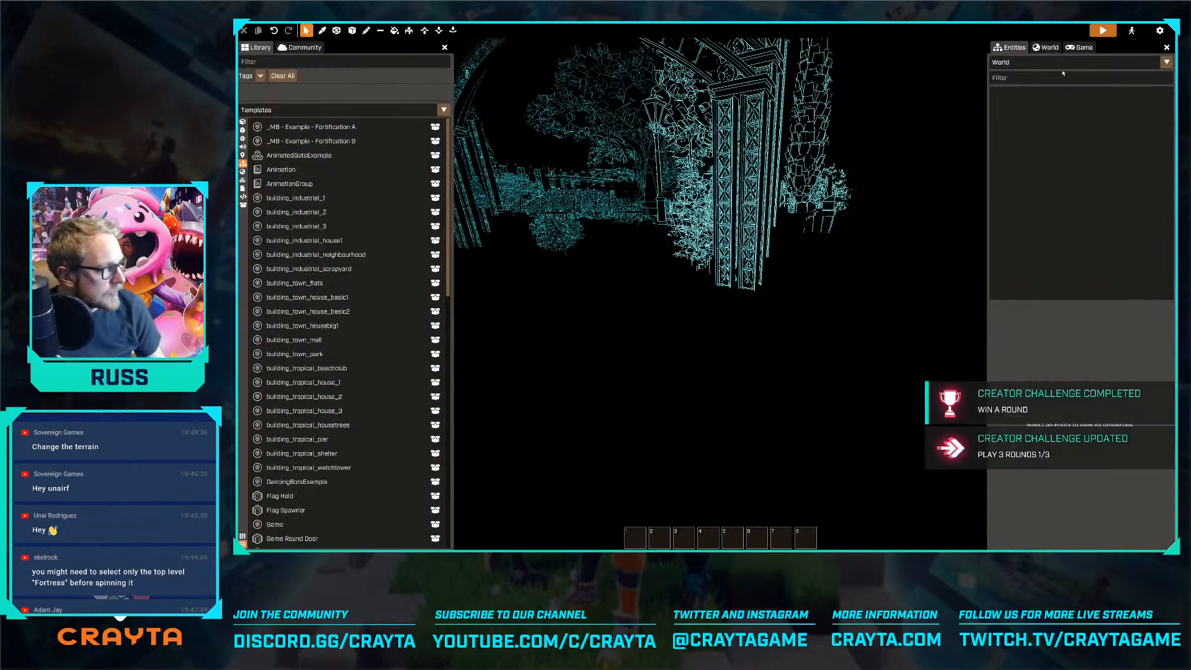
Turn on Editor Rendering Settings Override in the world's sky settings and return to the entity list
left_click(1046, 48)
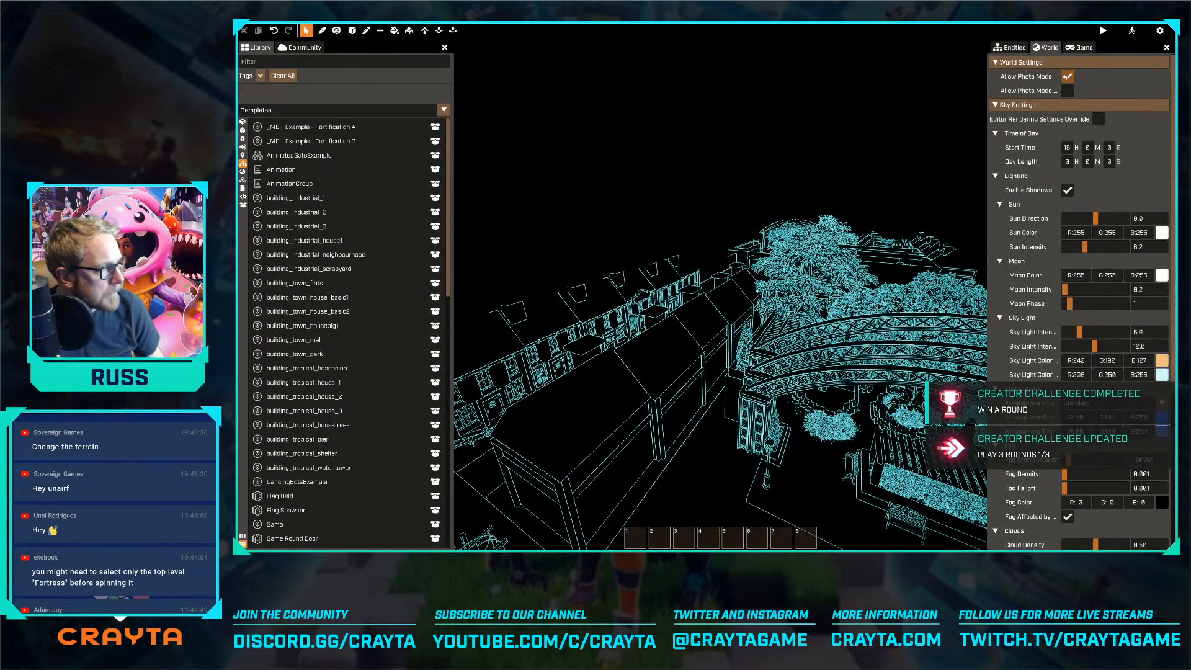
left_click(1011, 48)
right_click_drag(886, 121, 691, 146)
key("s")
key("s")
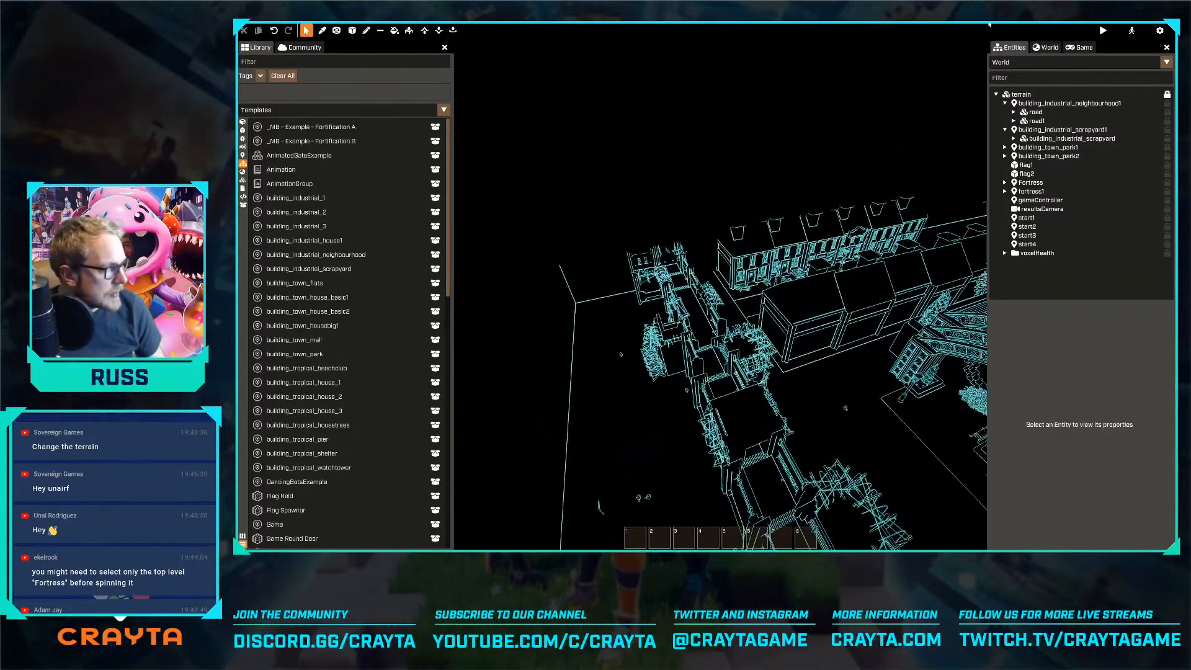
left_click(1046, 48)
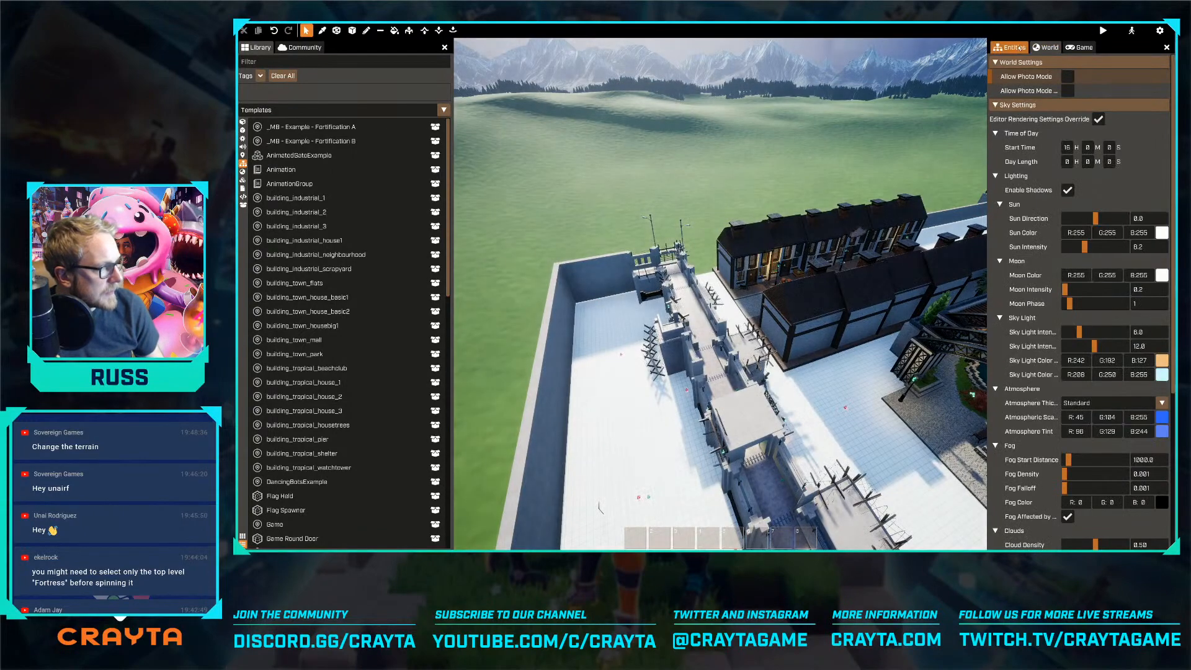
left_click(1011, 48)
Examine the perimeter wall, the park and the scrapyard from outside and above the map
key("a")
right_click_drag(720, 294, 837, 294)
key("w")
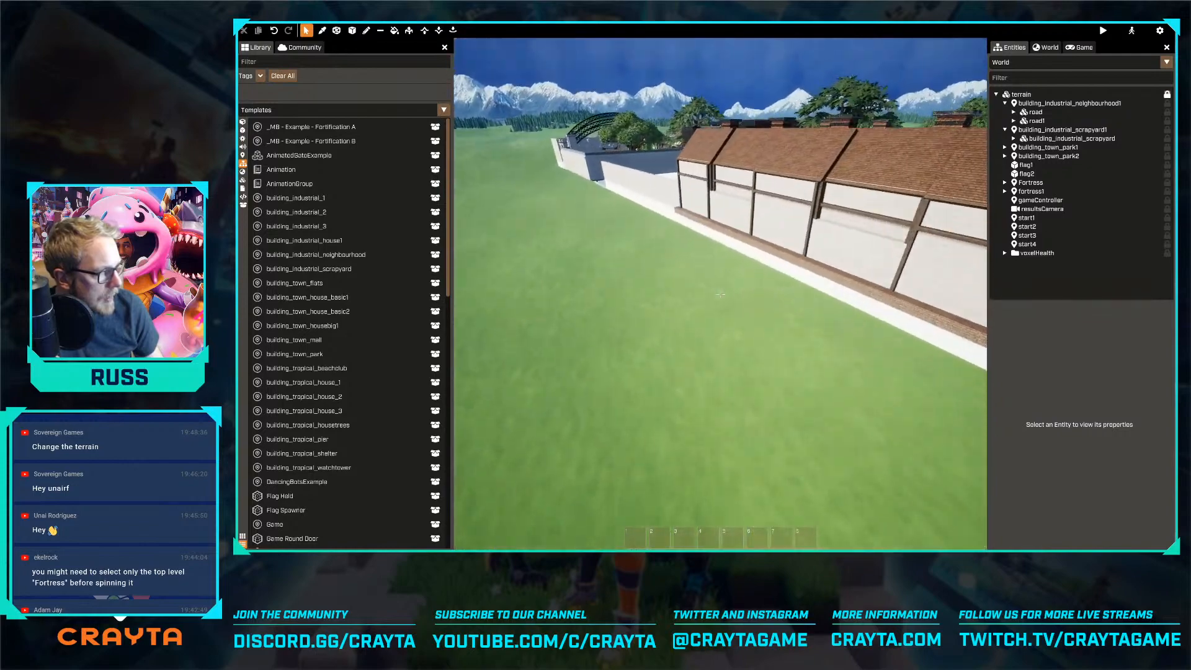
key("w")
right_click_drag(720, 293, 645, 304)
key("w")
left_click(697, 340)
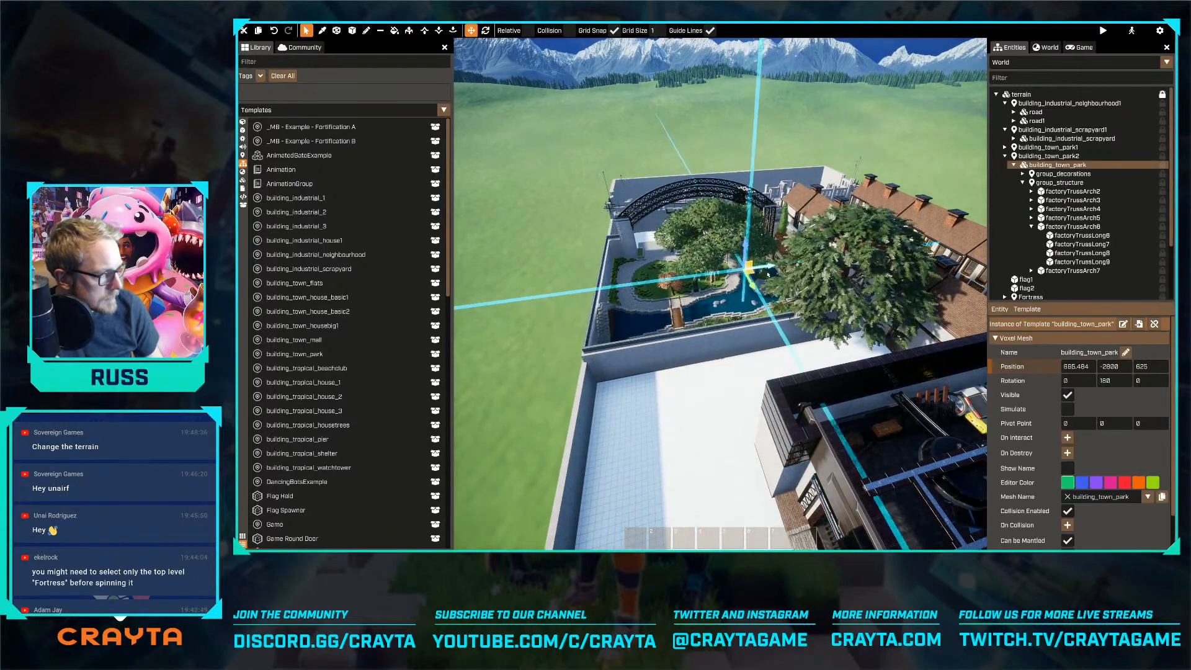
key("w")
right_click_drag(766, 274, 811, 250)
key("w")
Examine the outer wall along the row of houses and the ground around the central scrapyard
right_click_drag(720, 294, 613, 133)
key("s")
key("w")
key("a")
right_click_drag(541, 113, 651, 115)
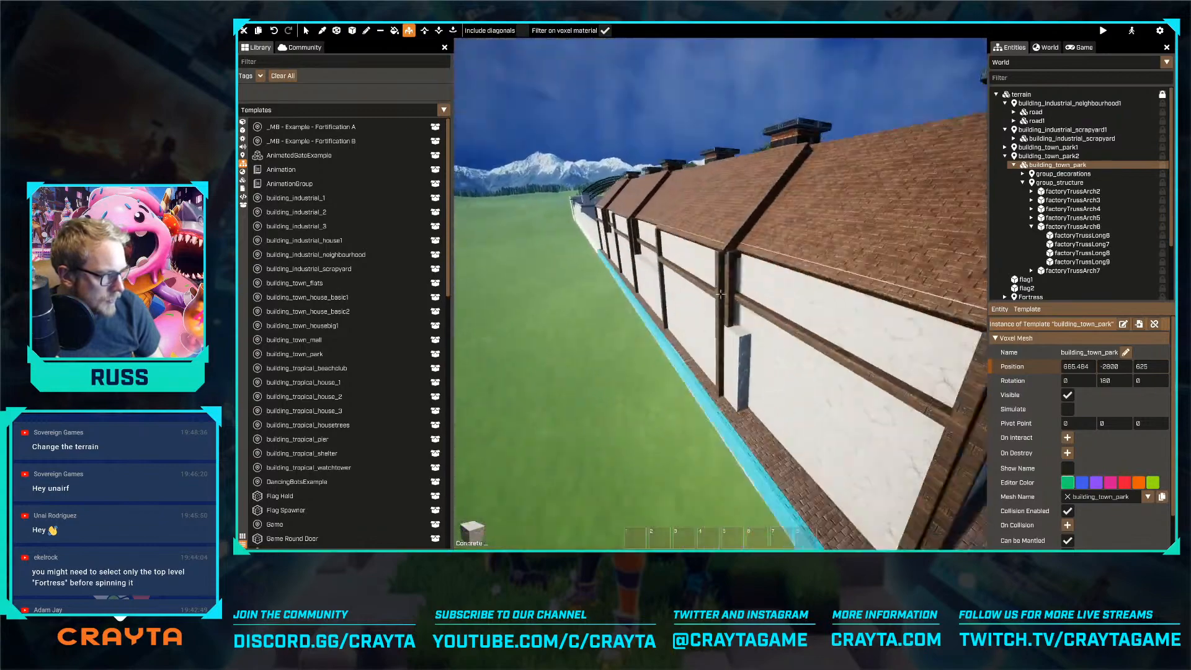
key("s")
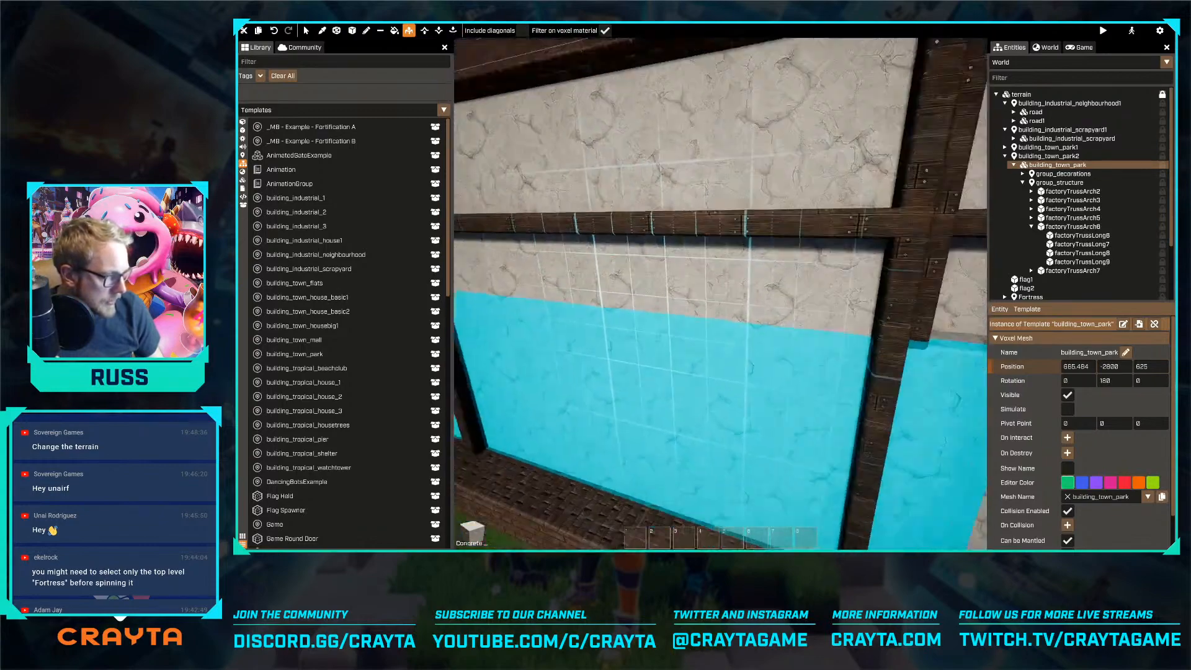
key("s")
left_click_drag(603, 363, 703, 395)
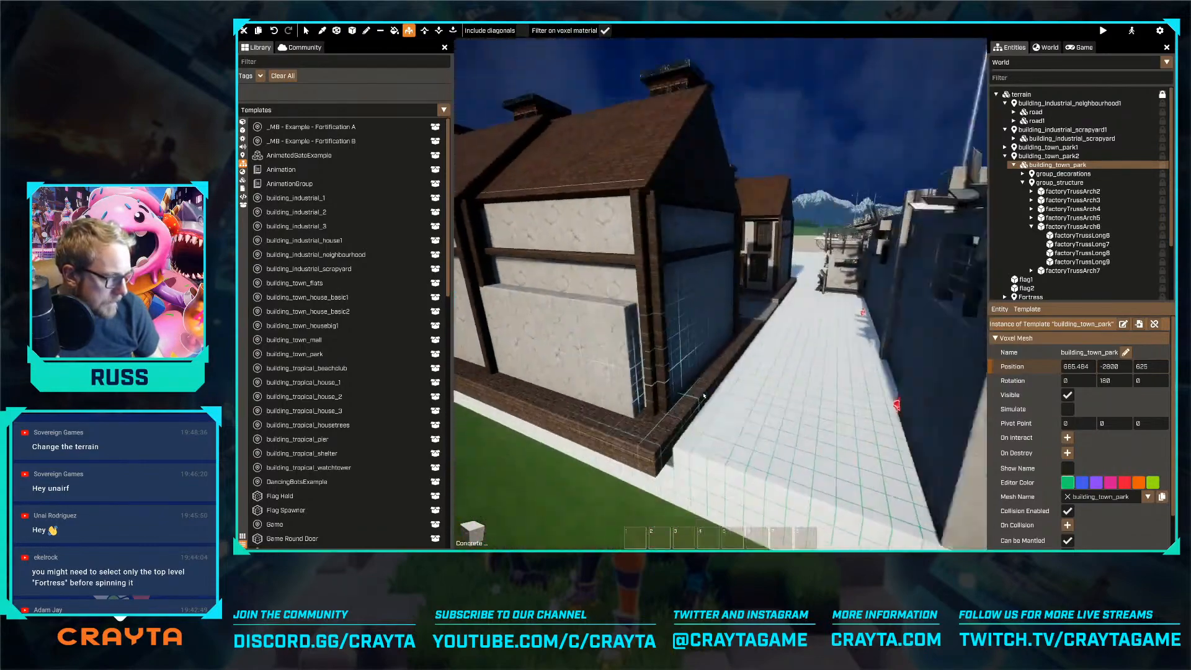
key("d")
right_click_drag(717, 394, 595, 391)
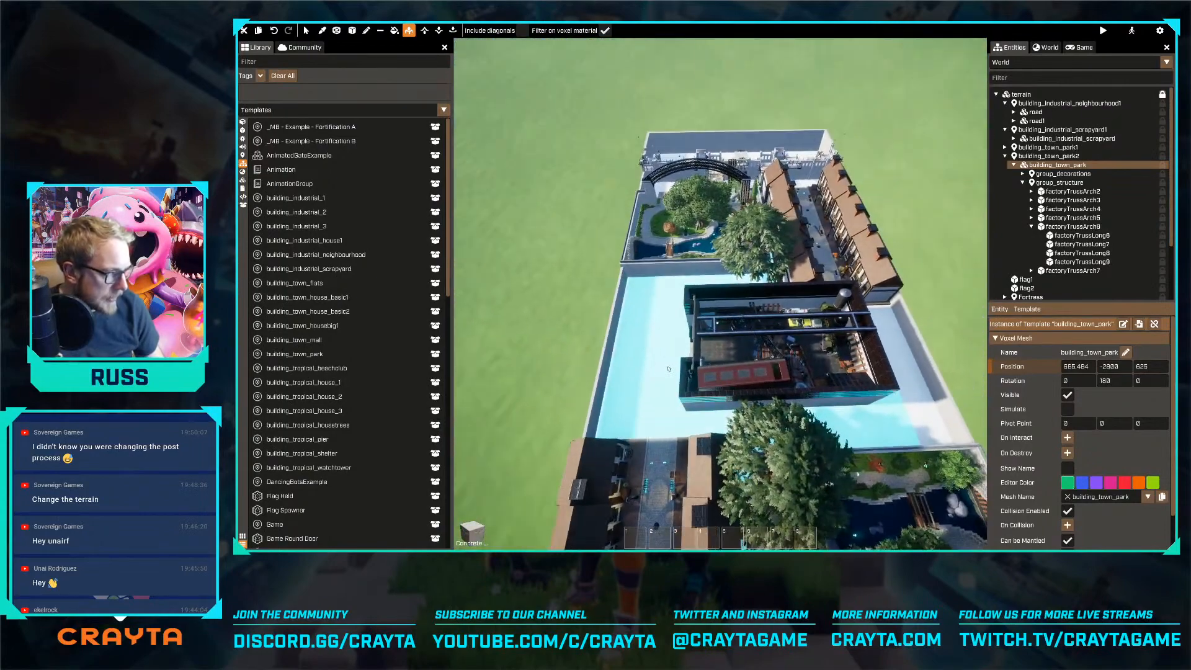
Clear the props, including the stacked wooden pallets, from the end of the dark tiled room in the scrapyard
left_click(814, 358)
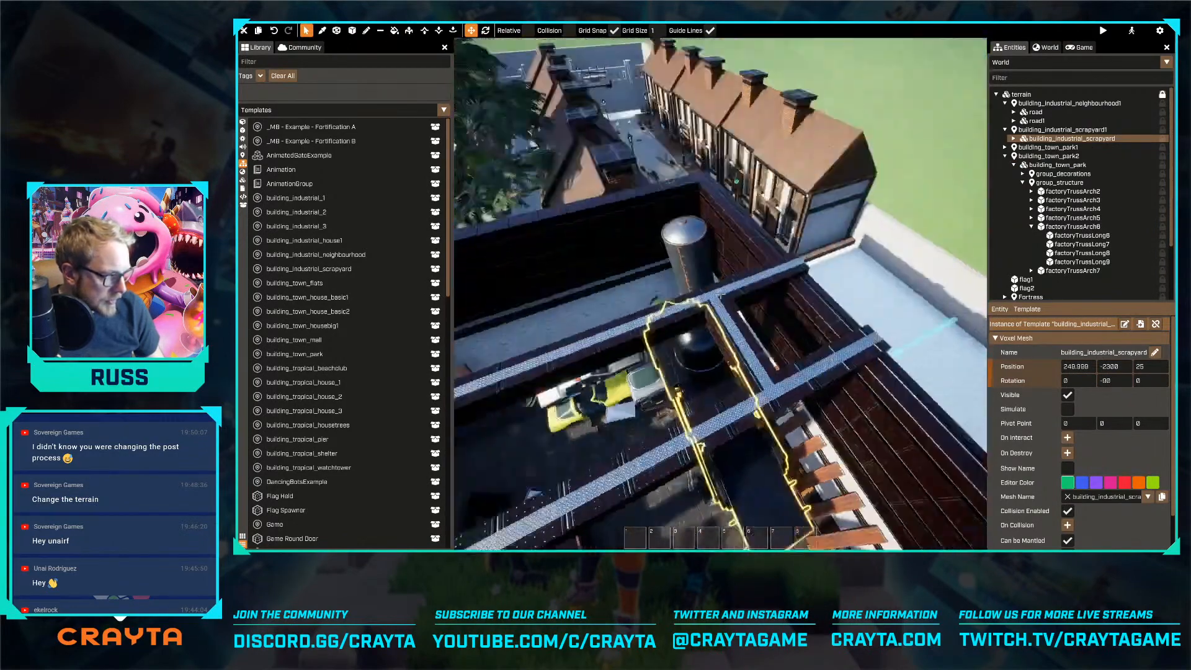
key("w")
right_click_drag(720, 294, 720, 294)
left_click(629, 325)
key("Delete")
left_click(648, 322)
key("Delete")
left_click(656, 386)
key("Delete")
left_click(671, 397)
key("Delete")
left_click(684, 445)
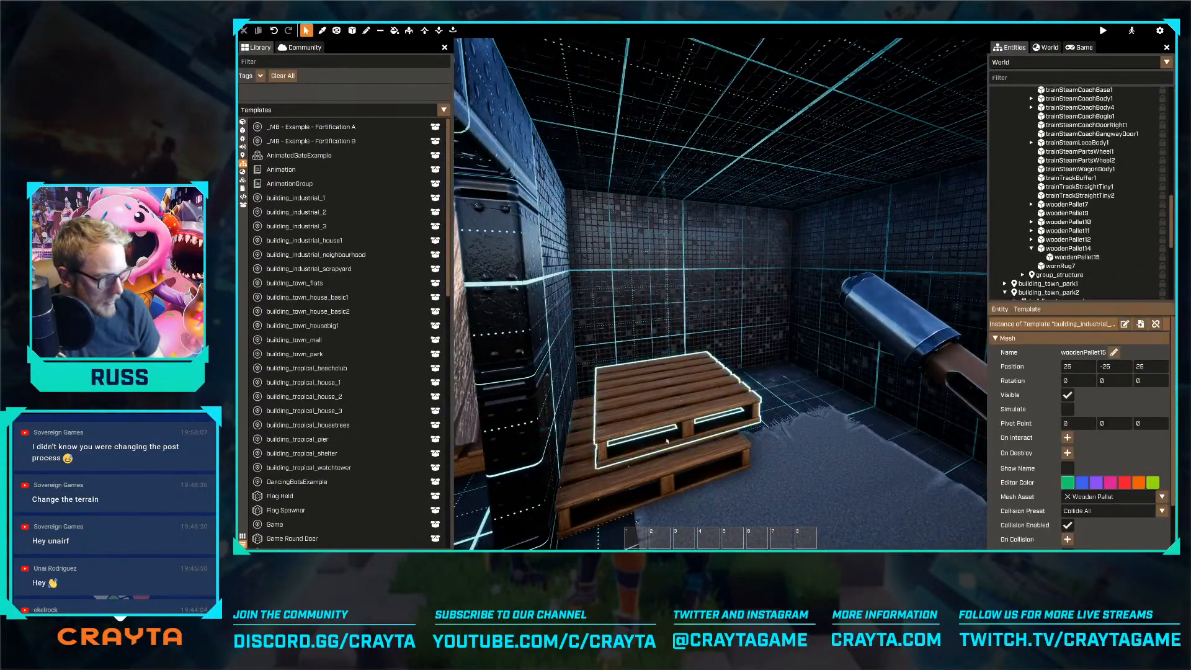
key("Delete")
Cut a 9 × 3 × 9 doorway through the end wall of the scrapyard's tiled room with the box voxel tool
right_click_drag(683, 445, 720, 294)
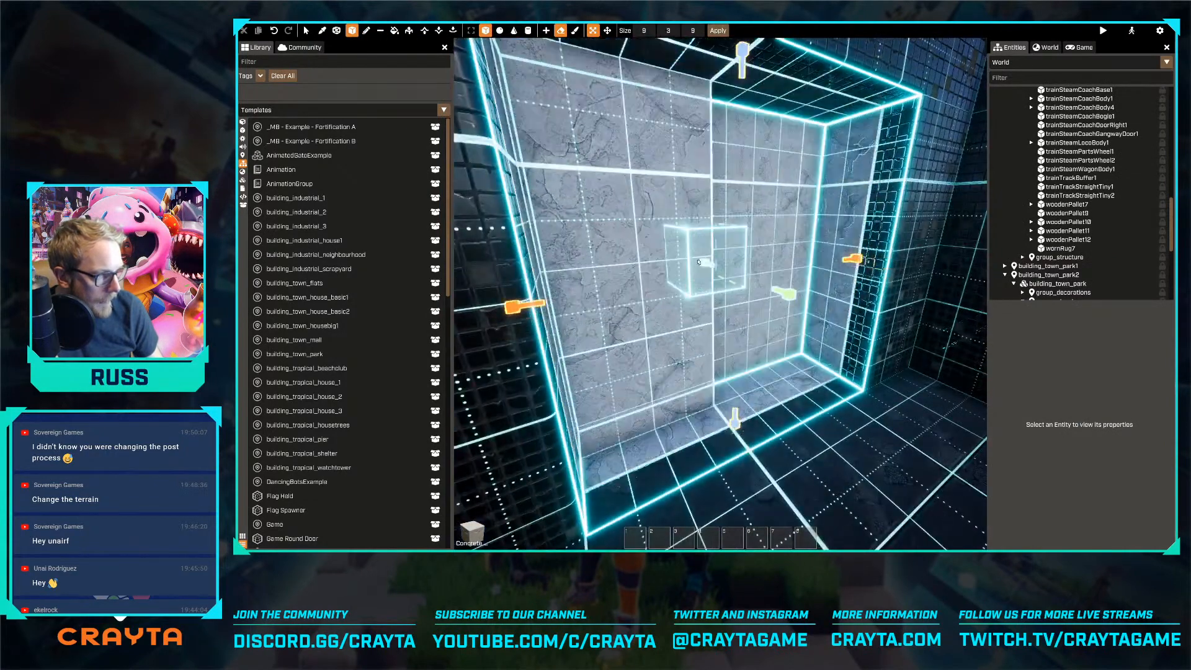
key("Escape")
right_click_drag(669, 246, 721, 295)
key("d")
key("w")
key("w")
key("w")
Try placing the factory gates mesh in the new doorway, and delete it
left_click(243, 130)
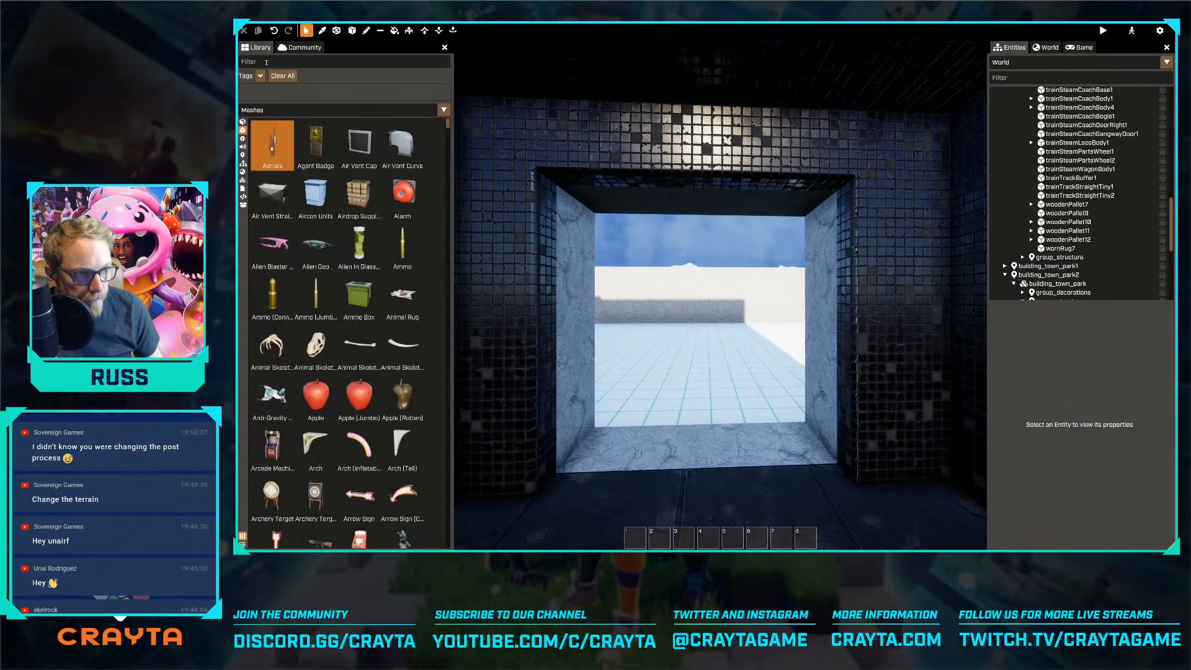
left_click(267, 61)
type("gate")
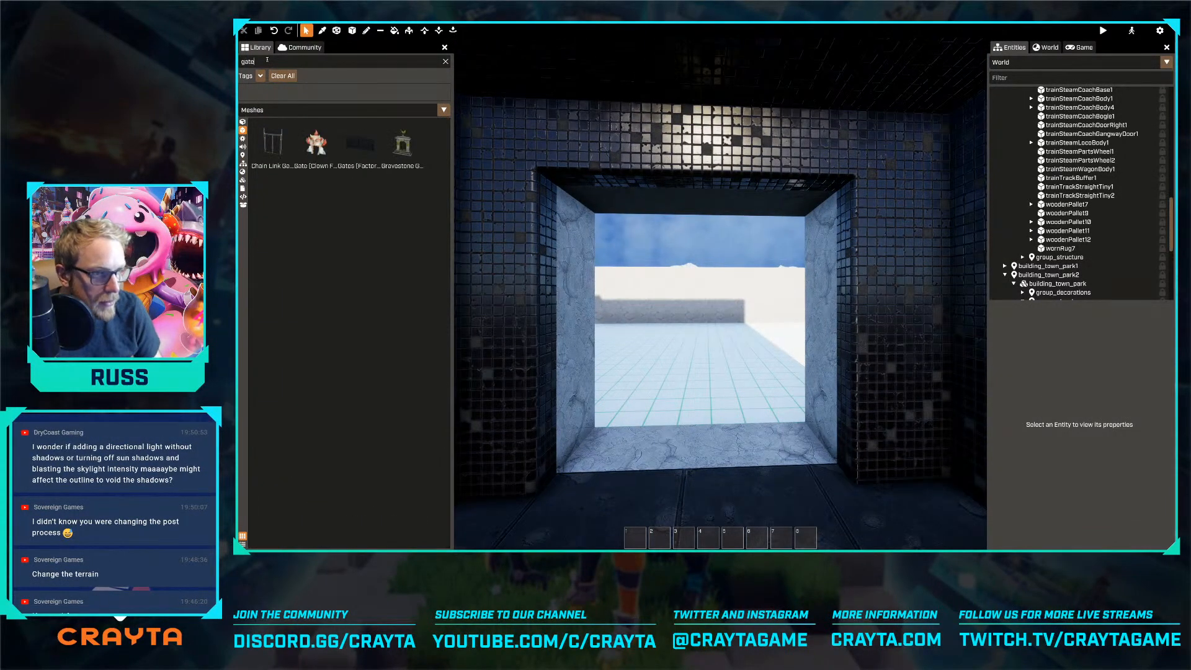
left_click_drag(360, 144, 653, 264)
key("Delete")
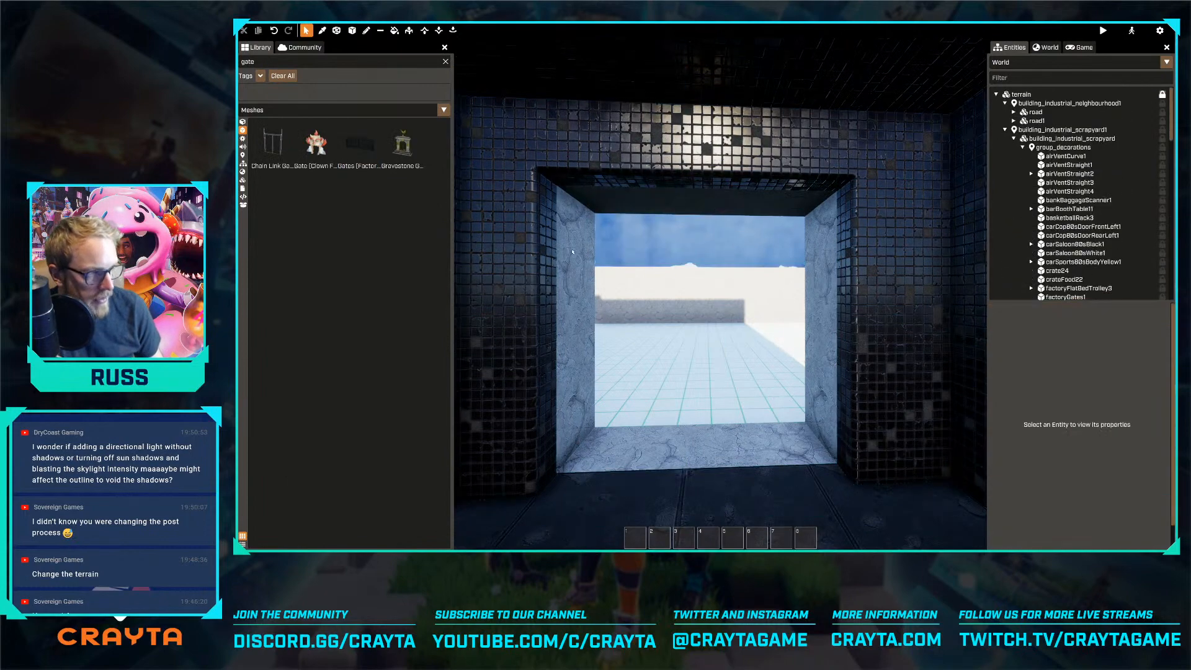
Search the meshes for a fence and place a Fence (Victorian) over the new doorway at a height of Z 200
left_click(263, 61)
key("BackSpace")
key("BackSpace")
key("BackSpace")
key("BackSpace")
type("fence")
left_click_drag(364, 205, 743, 252)
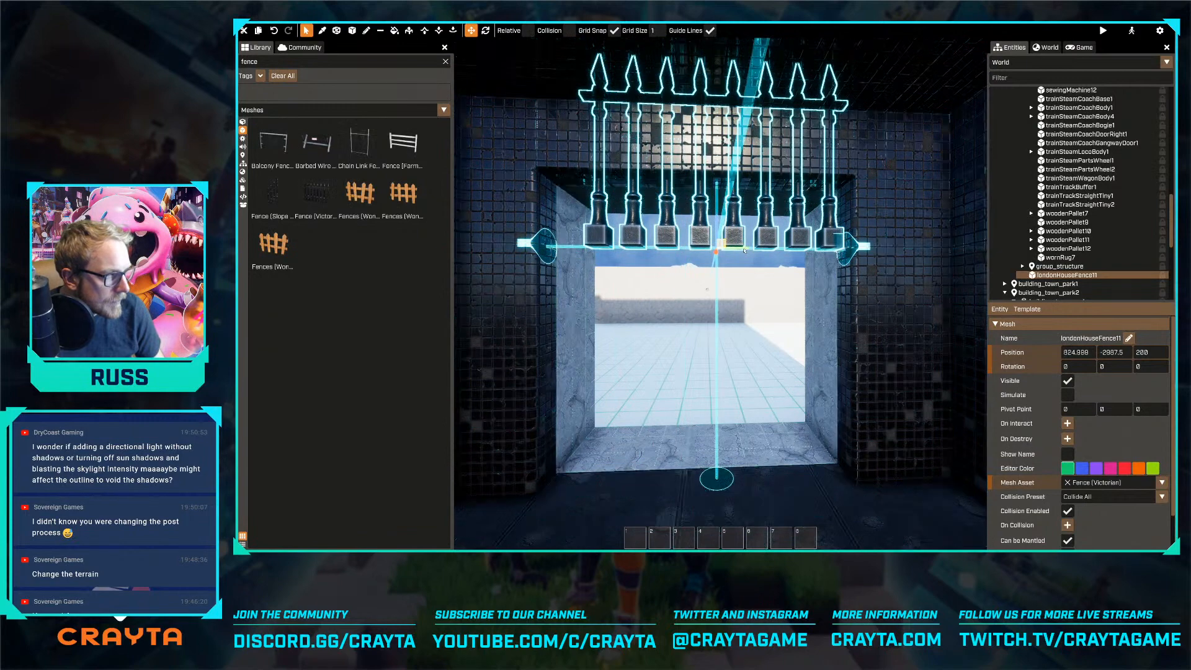
Using a grid size of 0.5, centre the fence over the doorway and raise it so its post bases hang from the opening's top
type("0.5")
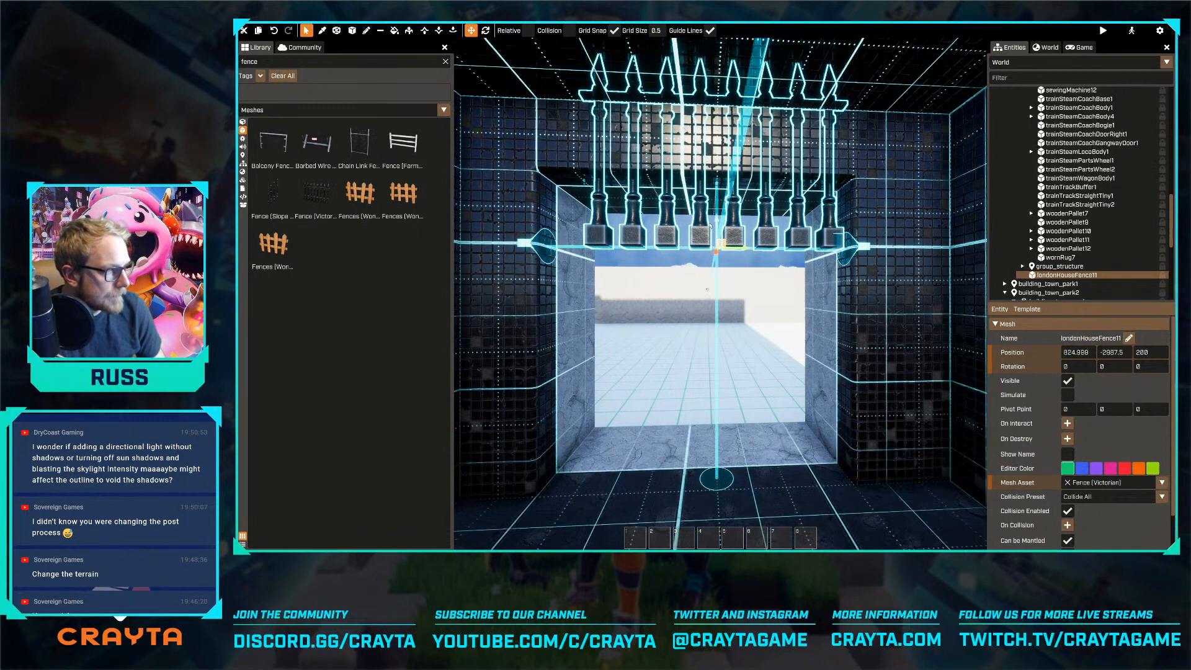
mouse_move(739, 250)
left_mouse_down()
mouse_move(708, 250)
mouse_move(723, 249)
left_mouse_up()
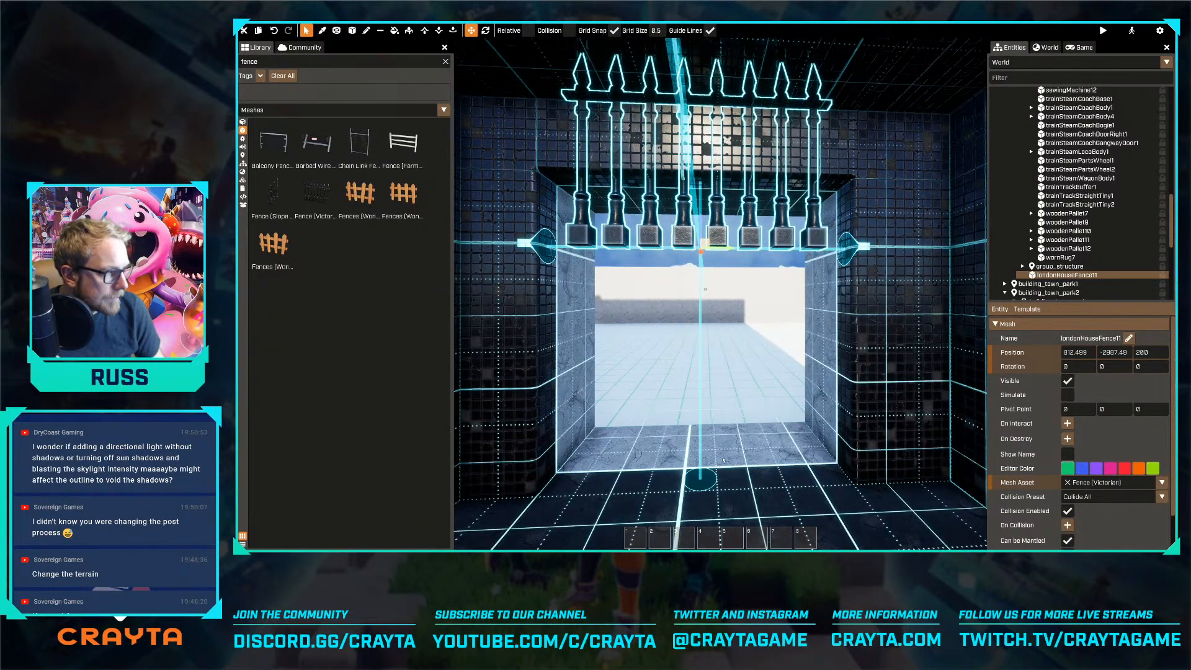
scroll(723, 460, "down", 3)
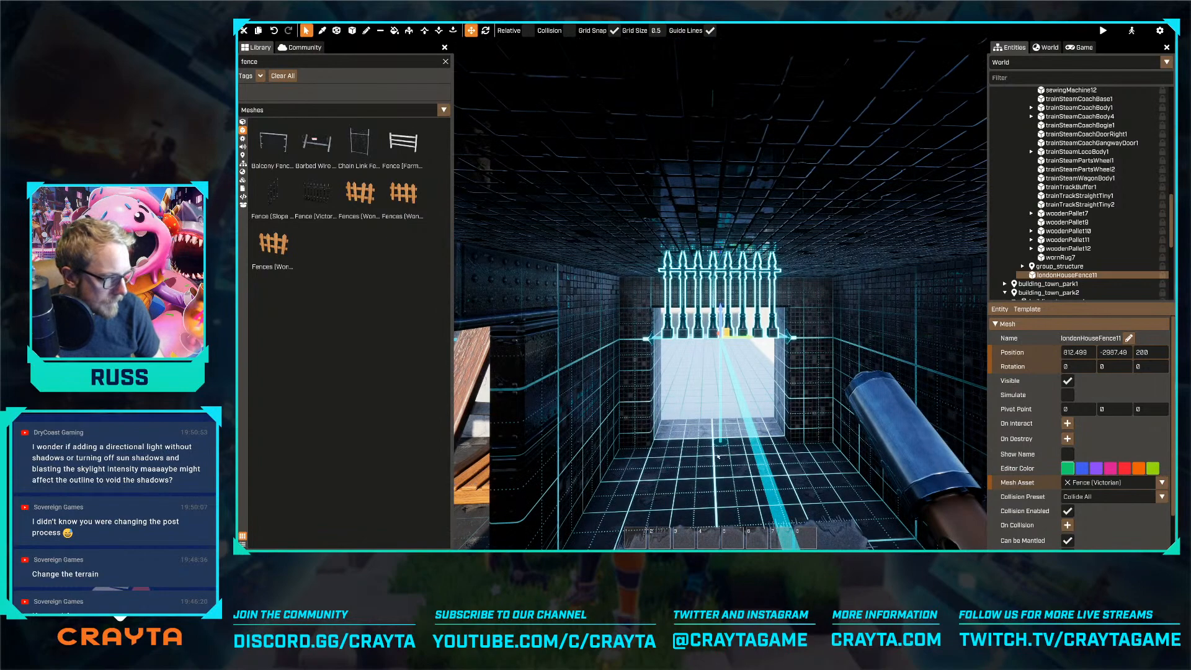
key("w")
left_click_drag(721, 327, 722, 307)
right_click_drag(721, 307, 794, 372)
left_click(809, 428)
right_click_drag(810, 429, 808, 426)
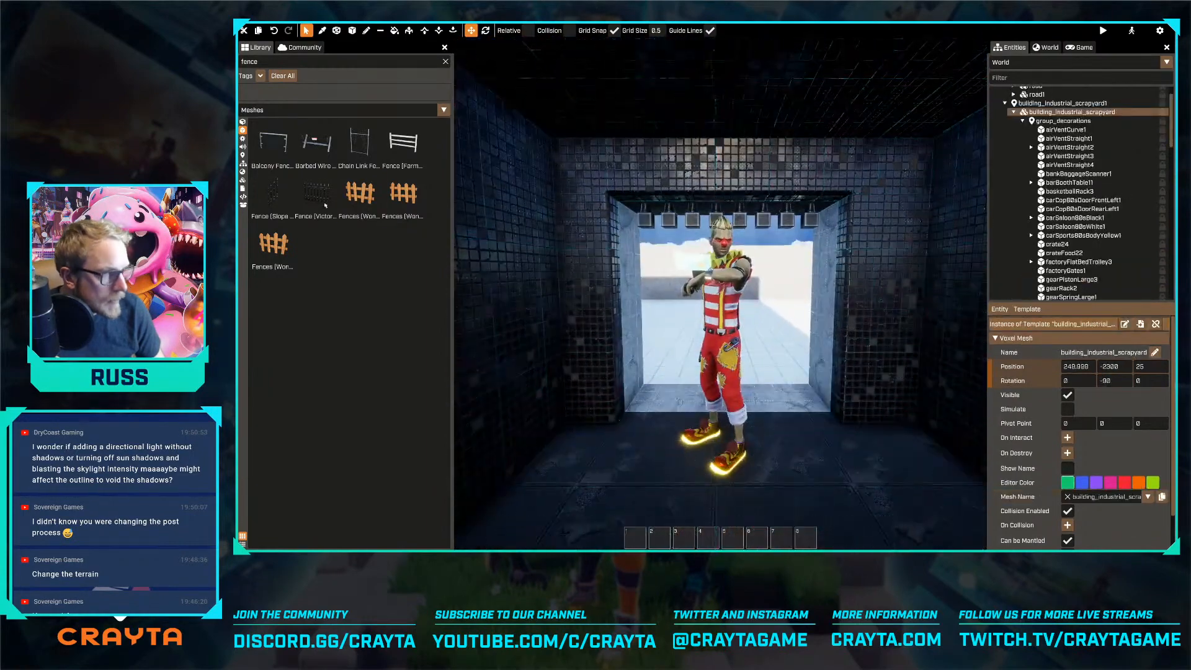
Sample the black panel material from the scrapyard and paint it around the doorway with an 11 × 1 × 10 voxel box
left_click(322, 31)
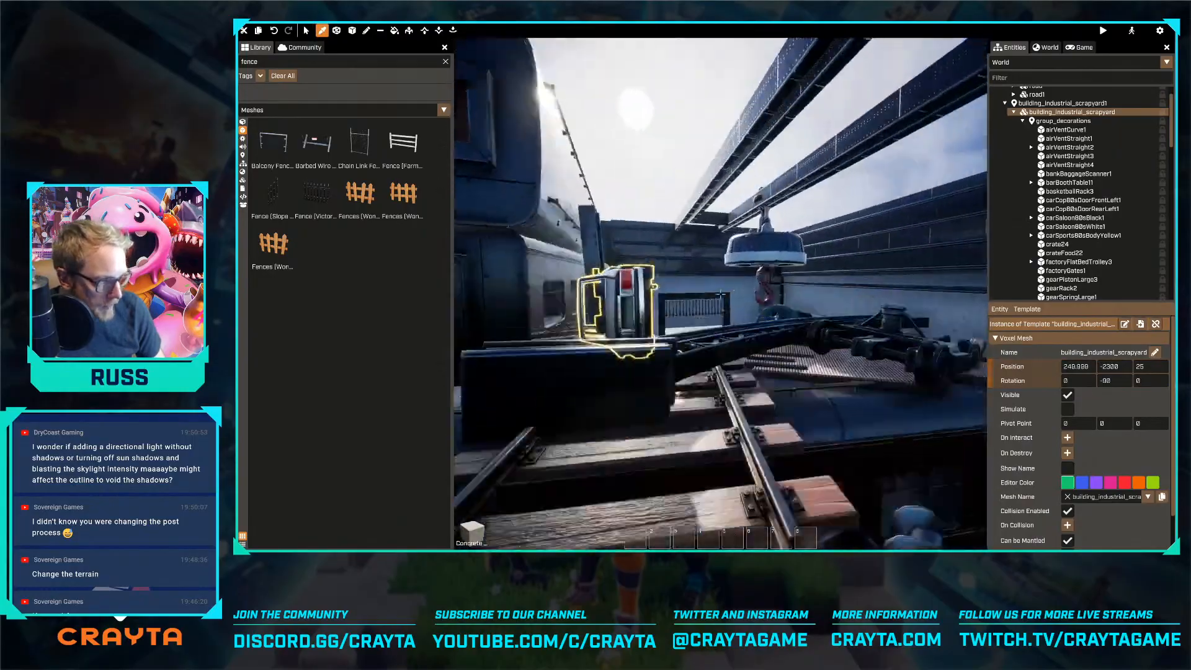
left_click(651, 334)
right_click_drag(672, 364, 698, 375)
key("w")
left_click(355, 33)
left_click(566, 33)
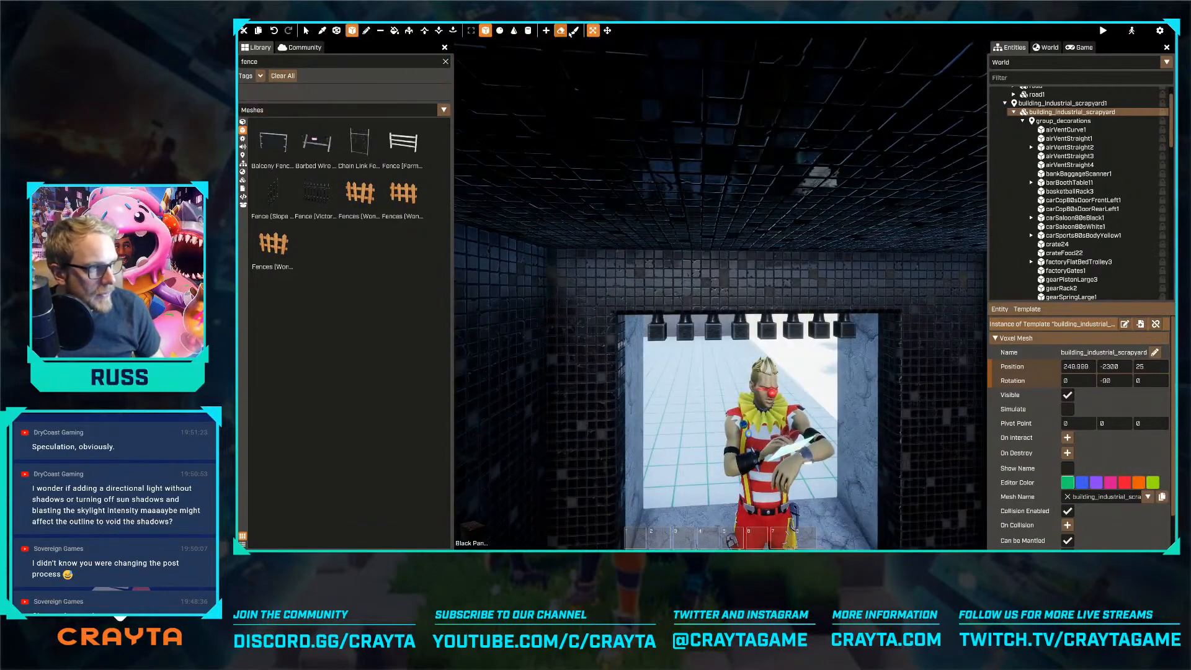
left_click_drag(782, 406, 878, 414)
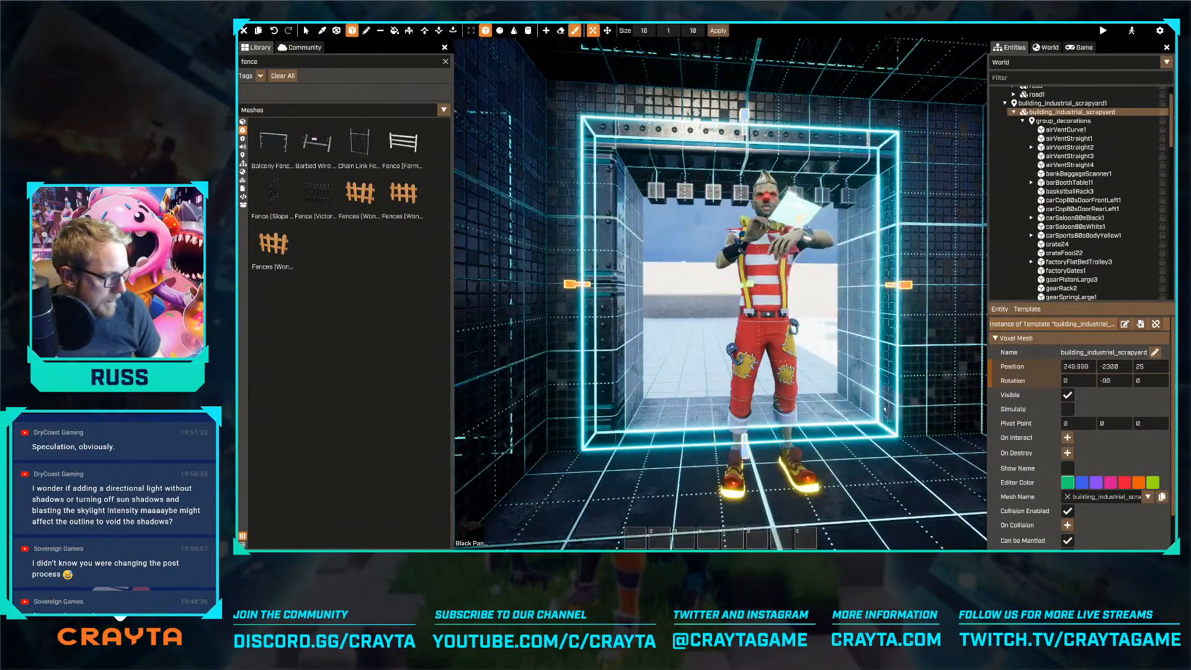
key("a")
right_click_drag(890, 394, 879, 364)
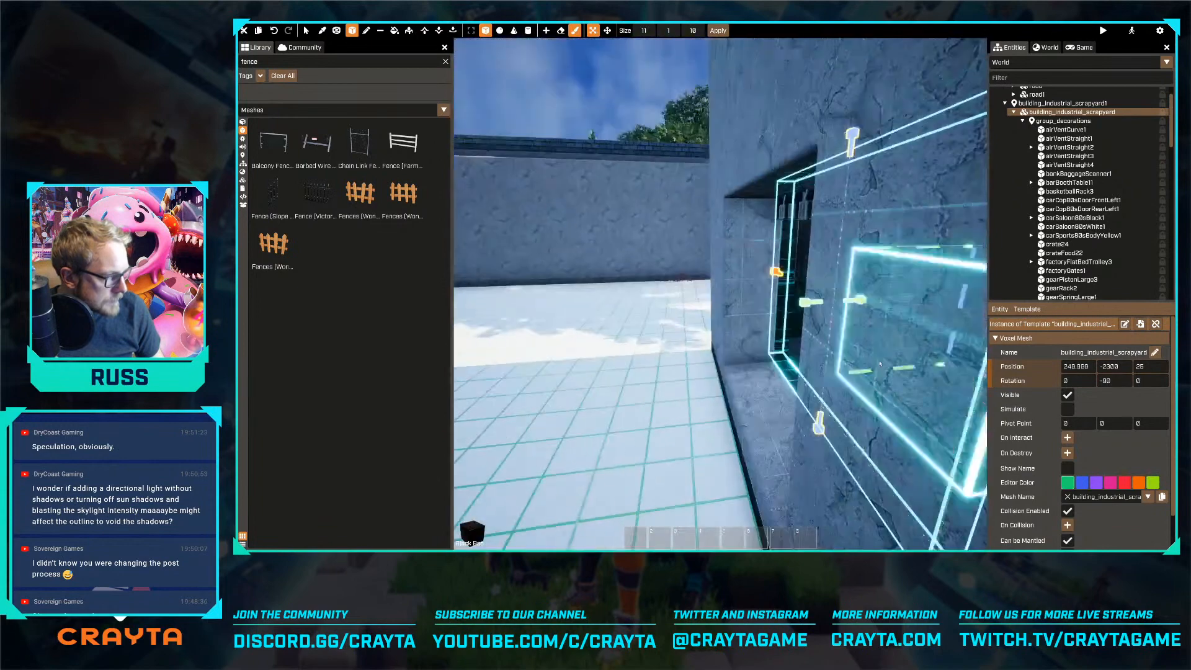
left_click_drag(706, 308, 704, 308)
key("Escape")
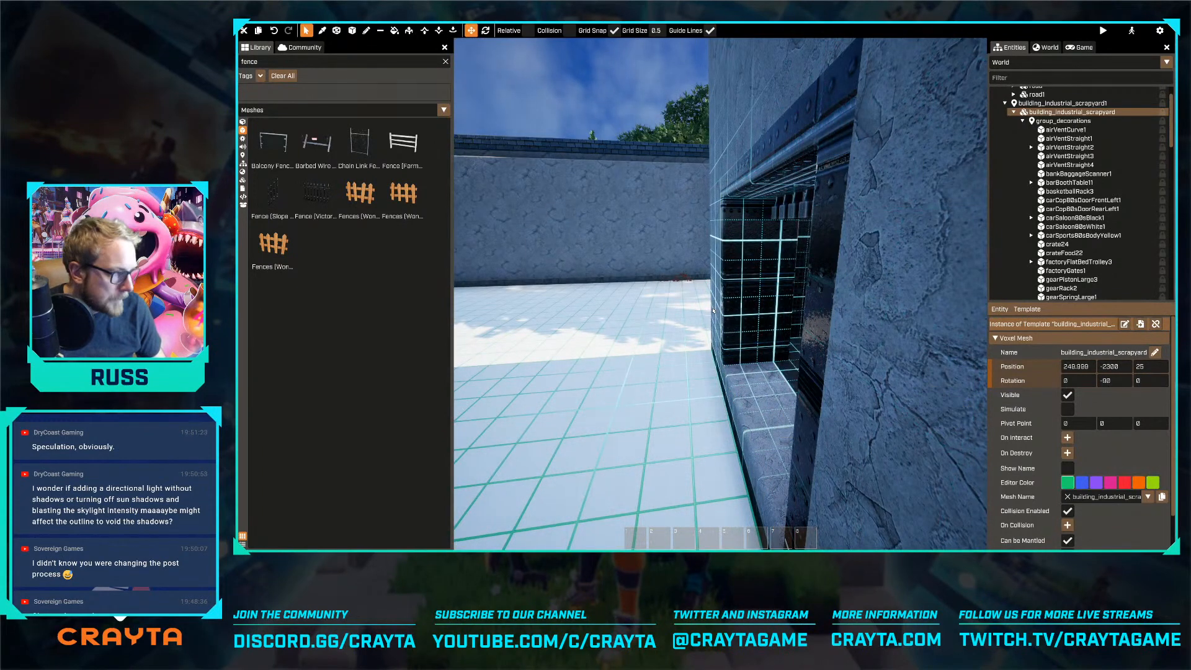
key("a")
right_click_drag(713, 311, 739, 301)
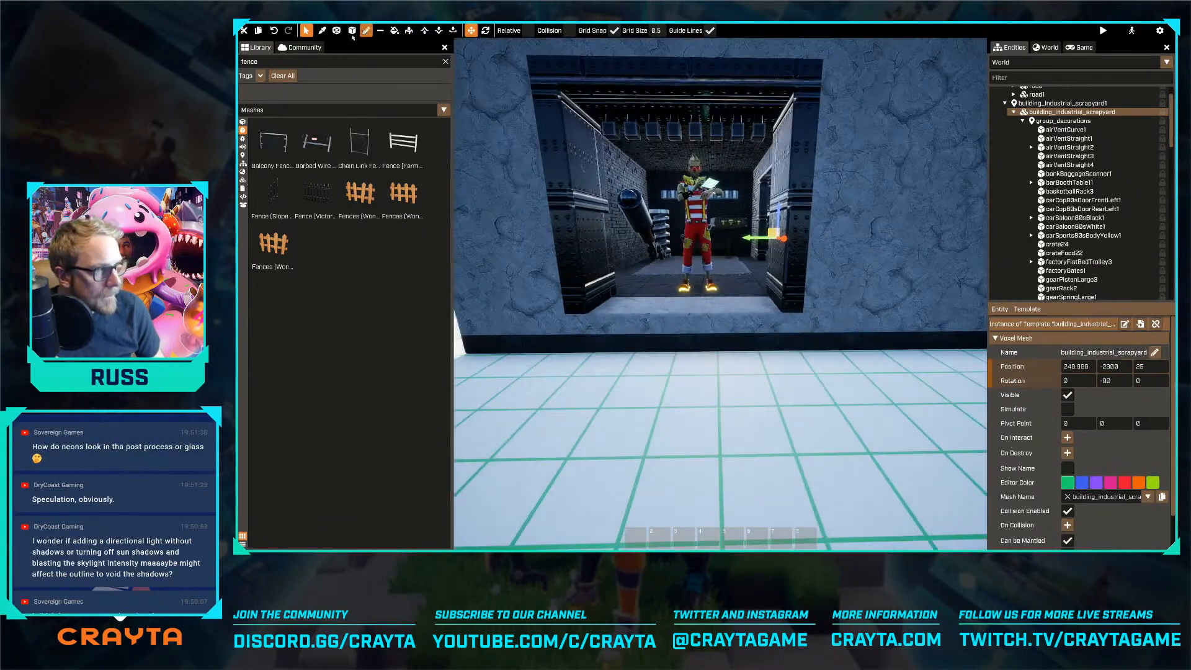
left_click(380, 31)
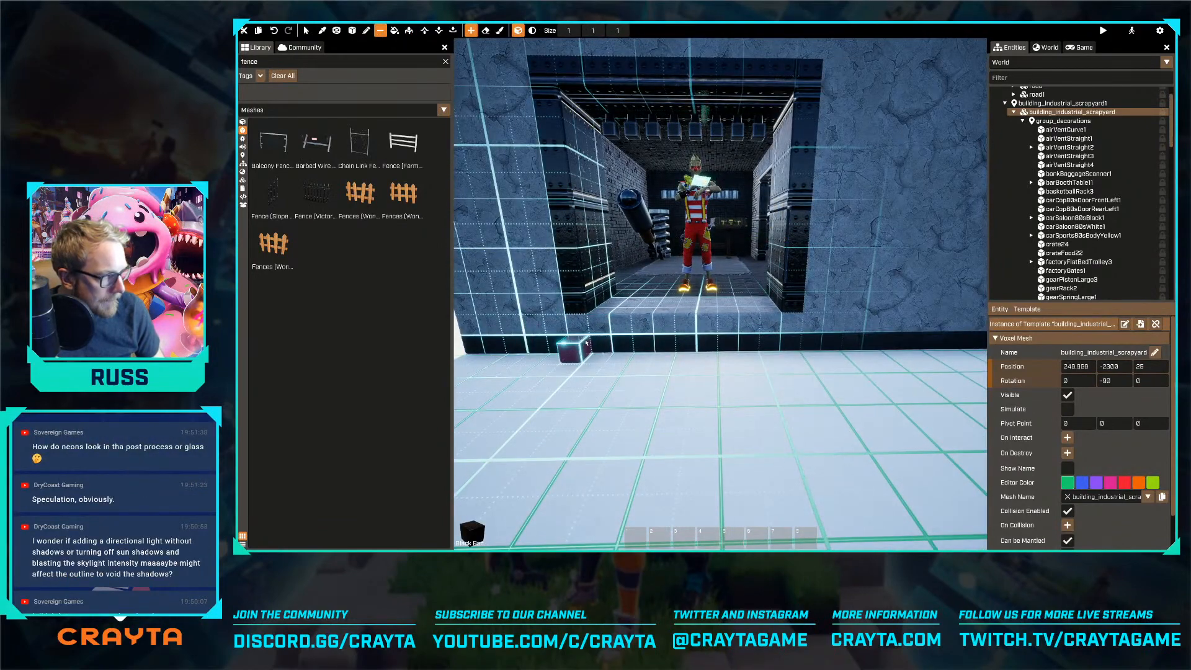
mouse_move(597, 340)
left_mouse_down()
mouse_move(788, 341)
mouse_move(548, 367)
left_mouse_up()
key("a")
right_click_drag(556, 377, 642, 382)
left_click_drag(642, 382, 711, 391)
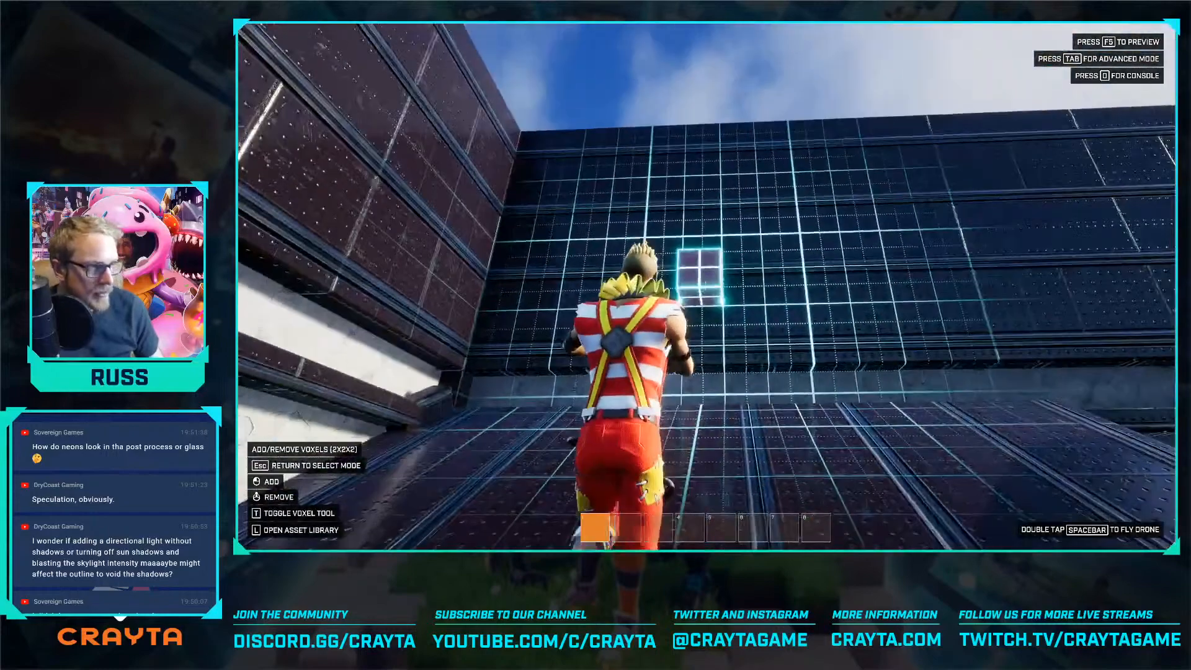
Erode a ragged opening through the scrapyard's black panel wall with a size 14 spherical voxel brush
key("Tab")
left_click(439, 31)
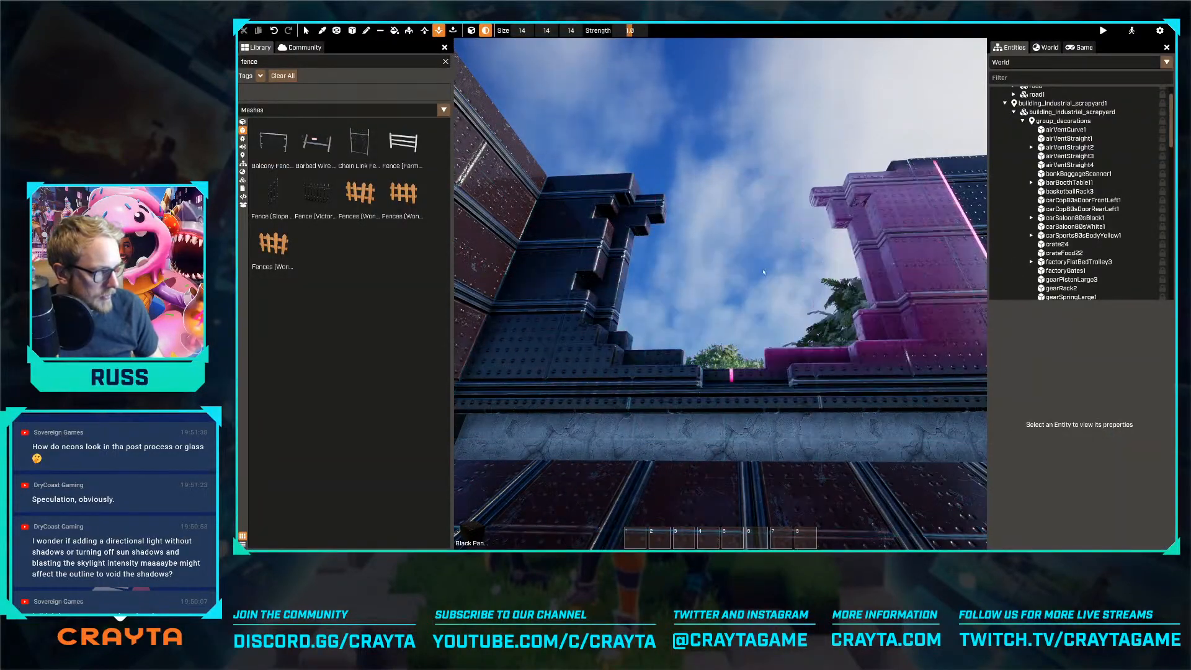
mouse_move(720, 294)
right_mouse_down()
mouse_move(779, 315)
mouse_move(720, 294)
mouse_move(743, 344)
right_mouse_up()
key("w")
key("s")
key("w")
Erode a ragged gap down to ground level through the grey stone wall between the scrapyard surroundings and the park
left_click_drag(731, 340, 738, 369)
mouse_move(738, 369)
right_mouse_down()
mouse_move(720, 293)
mouse_move(776, 359)
right_mouse_up()
left_click_drag(776, 360, 765, 268)
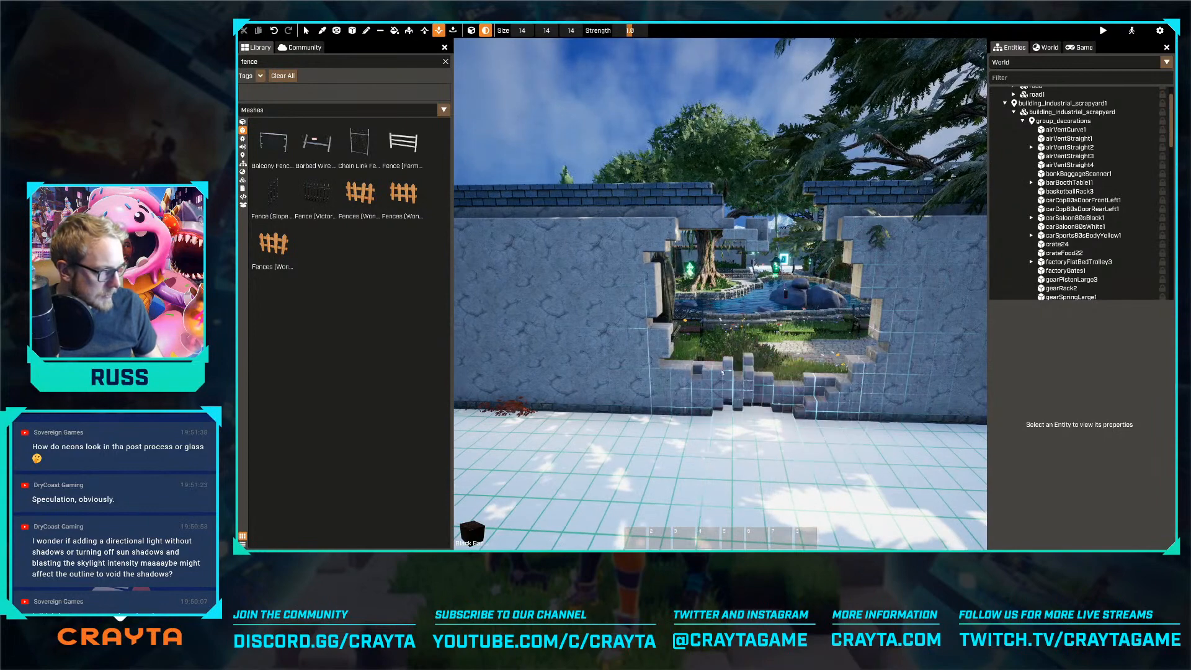
right_click_drag(726, 373, 679, 197)
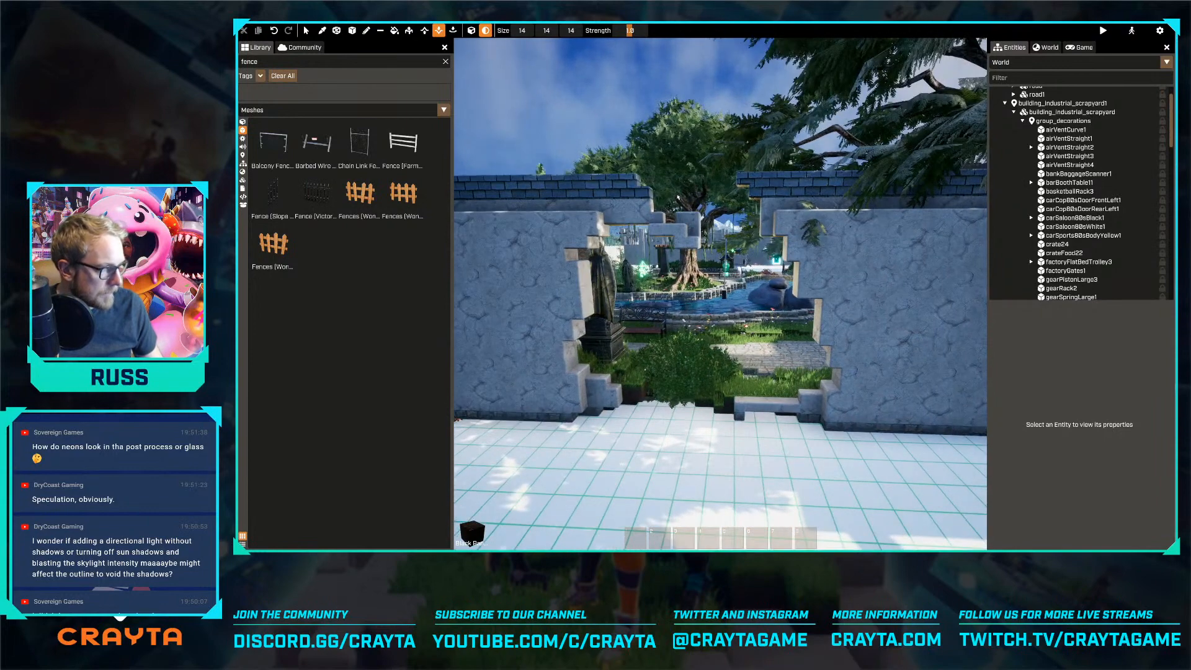
mouse_move(774, 227)
left_mouse_down()
mouse_move(805, 261)
mouse_move(818, 312)
left_mouse_up()
mouse_move(802, 401)
left_mouse_down()
mouse_move(859, 406)
mouse_move(776, 387)
left_mouse_up()
key("w")
right_click_drag(775, 388, 805, 387)
key("s")
key("w")
key("a")
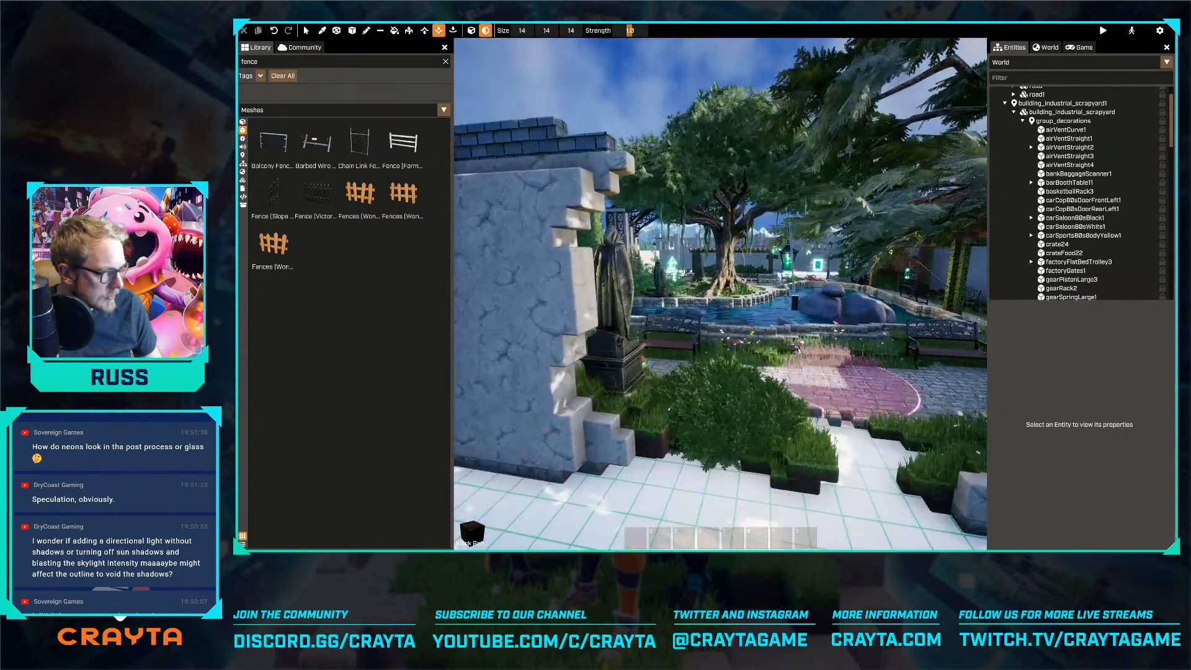
Leave the erosion tool and delete a decoration in the park beyond the broken wall
key("Escape")
left_click(799, 296)
key("Delete")
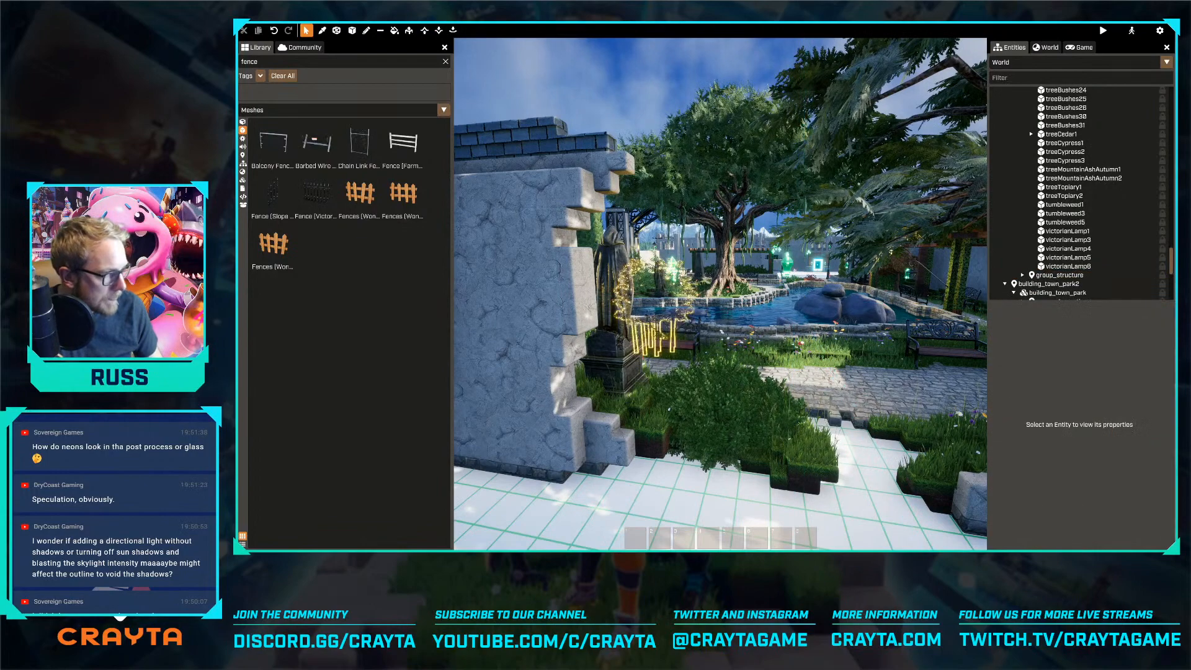
Delete the bush beside the stone path in the park, just inside the gap in the broken wall
key("w")
right_click_drag(798, 385, 868, 348)
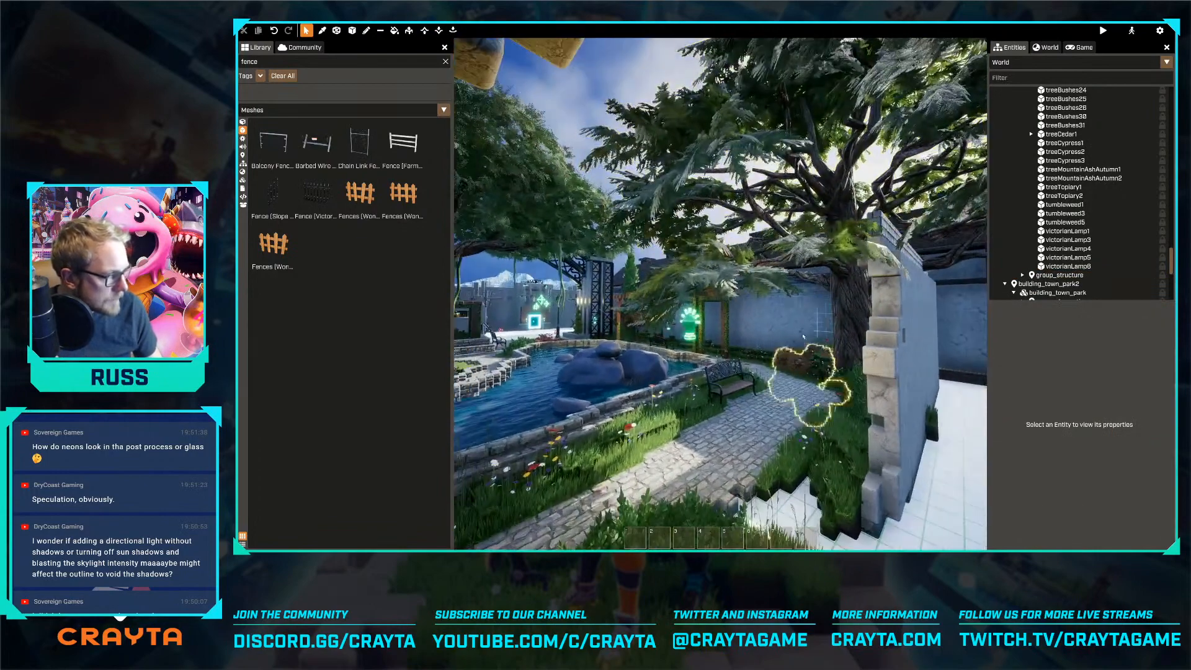
left_click(695, 323)
key("Delete")
right_click_drag(695, 322, 719, 372)
key("s")
Check the world's entity usage in the performance statistics and look over the scrapyard and park from above
key("F4")
left_click(500, 399)
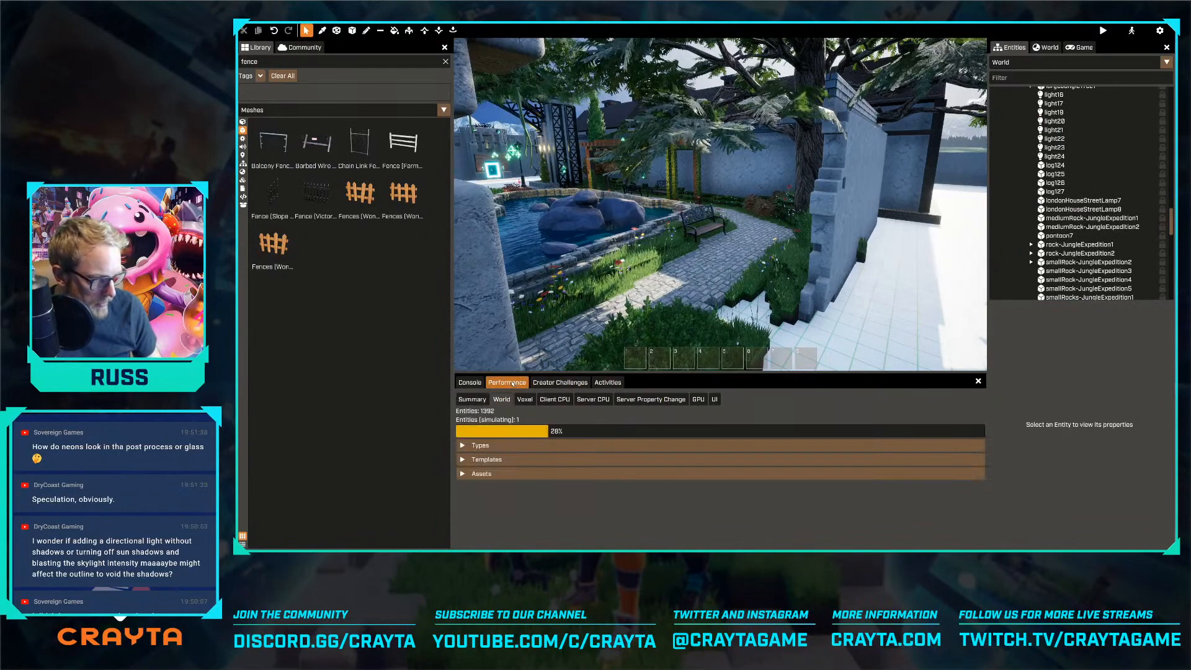
left_click(480, 384)
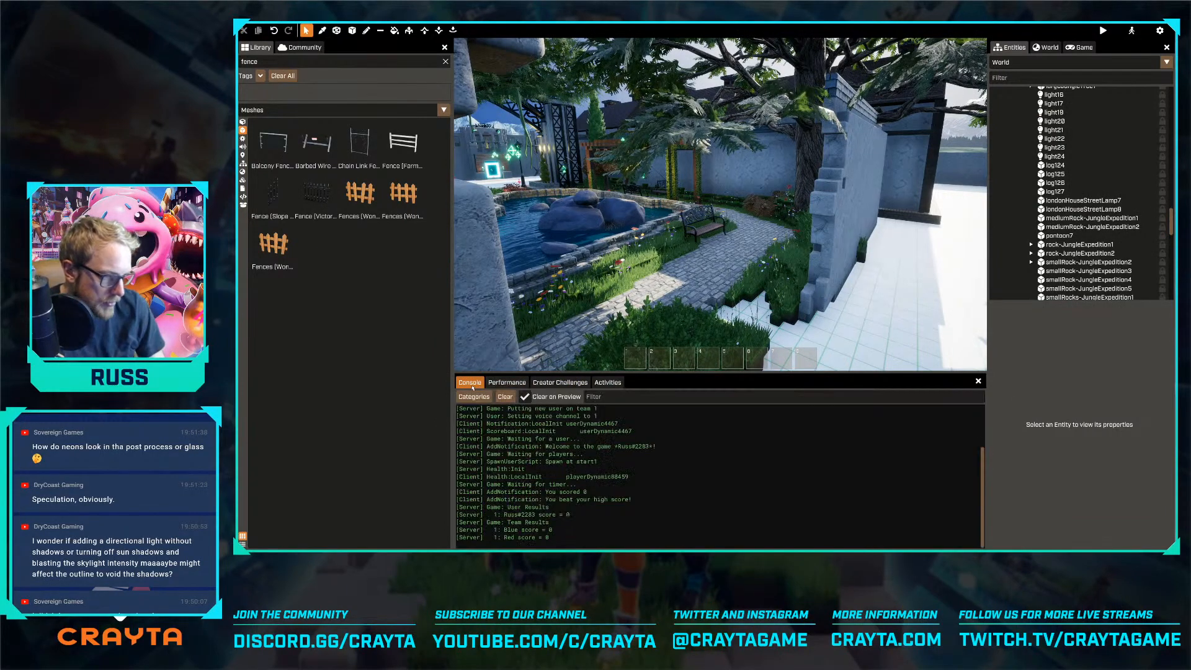
right_click_drag(713, 206, 825, 205)
key("s")
key("s")
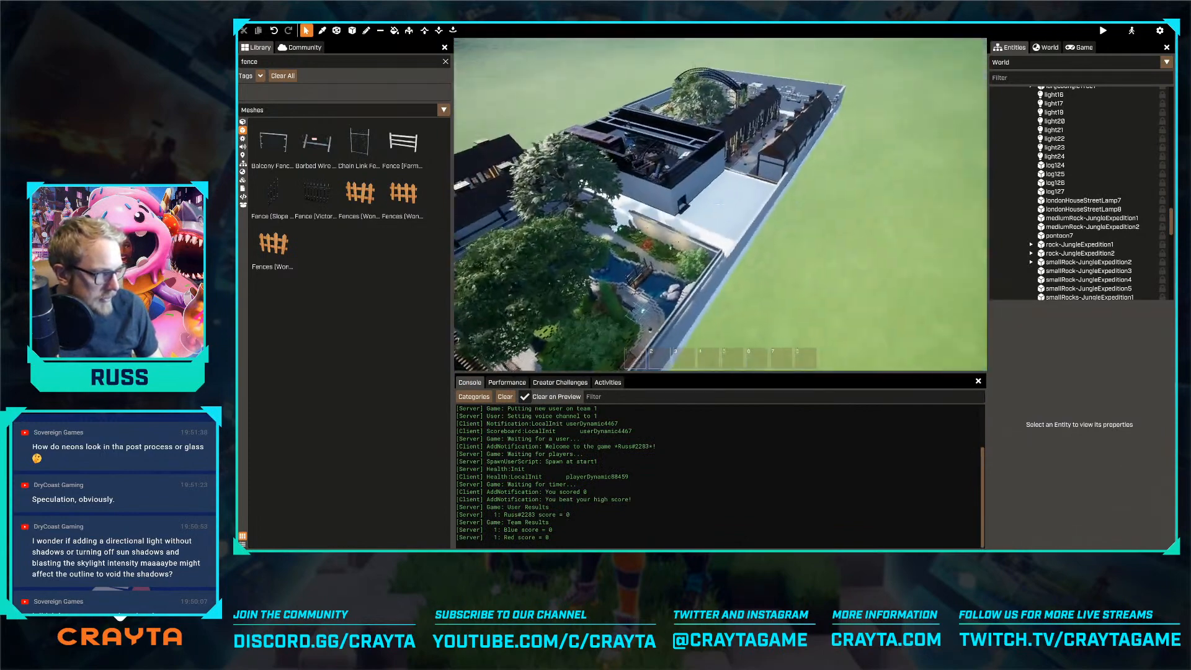
key("w")
right_click_drag(644, 307, 574, 303)
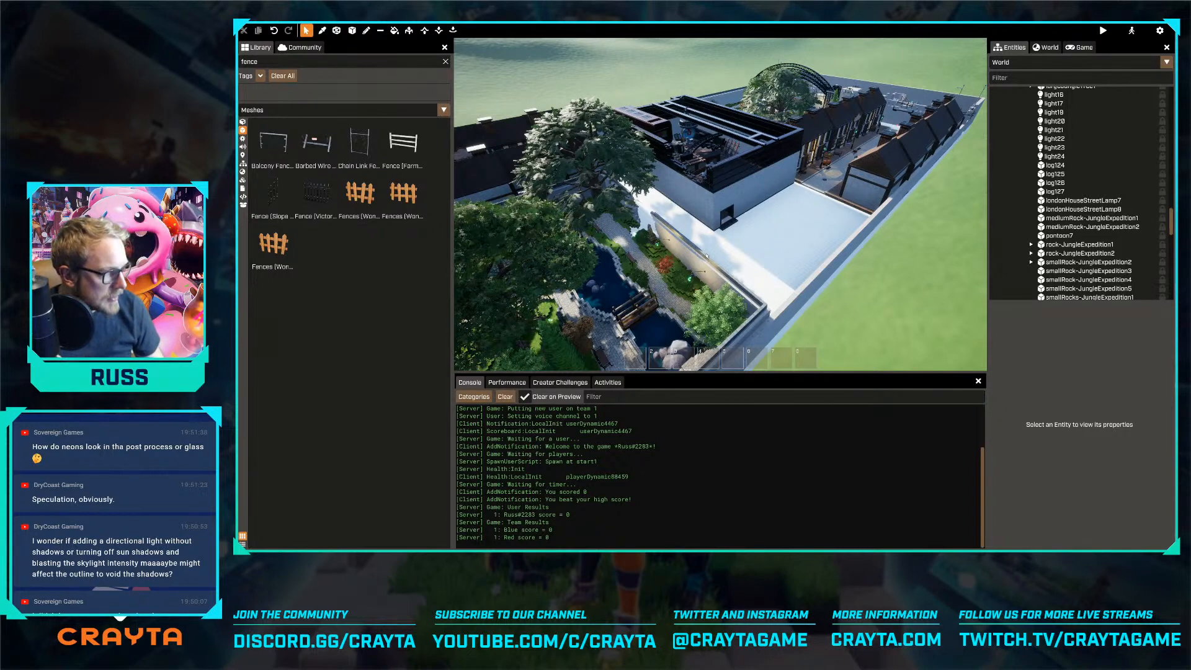
left_click(605, 267)
right_click_drag(604, 267, 574, 257)
right_click_drag(720, 205, 763, 206)
Turn off the editor rendering settings override in the sky settings and inspect the scrapyard with the outline post-process
left_click(1046, 49)
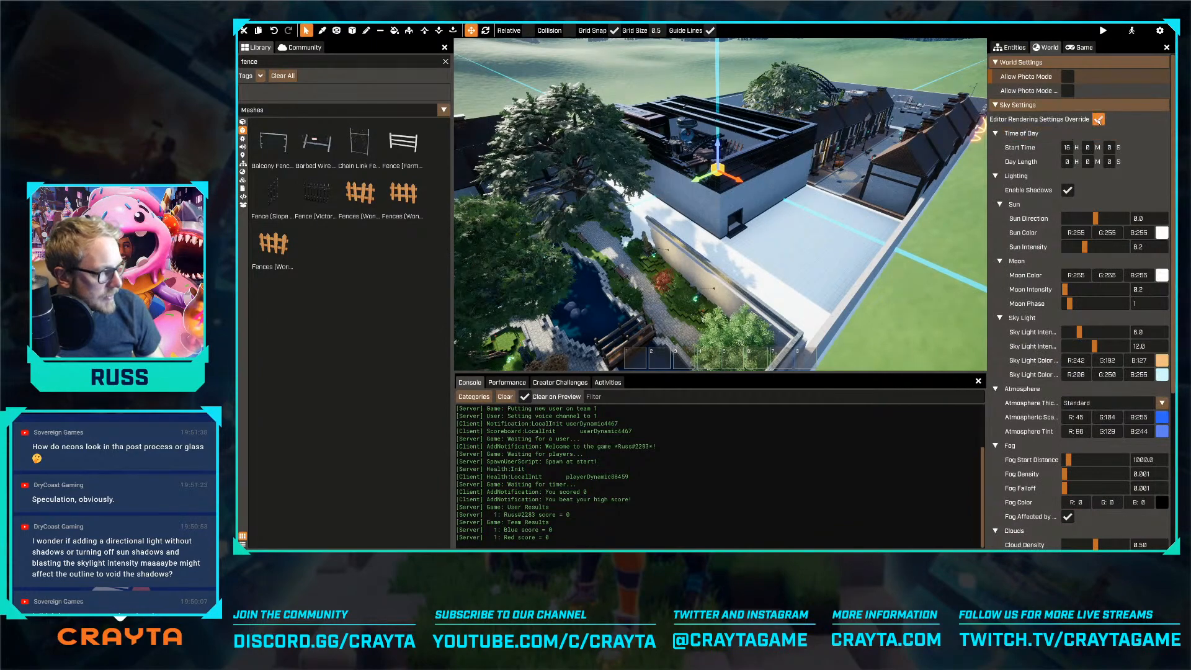
left_click(1098, 119)
key("w")
right_click_drag(720, 204, 697, 222)
key("w")
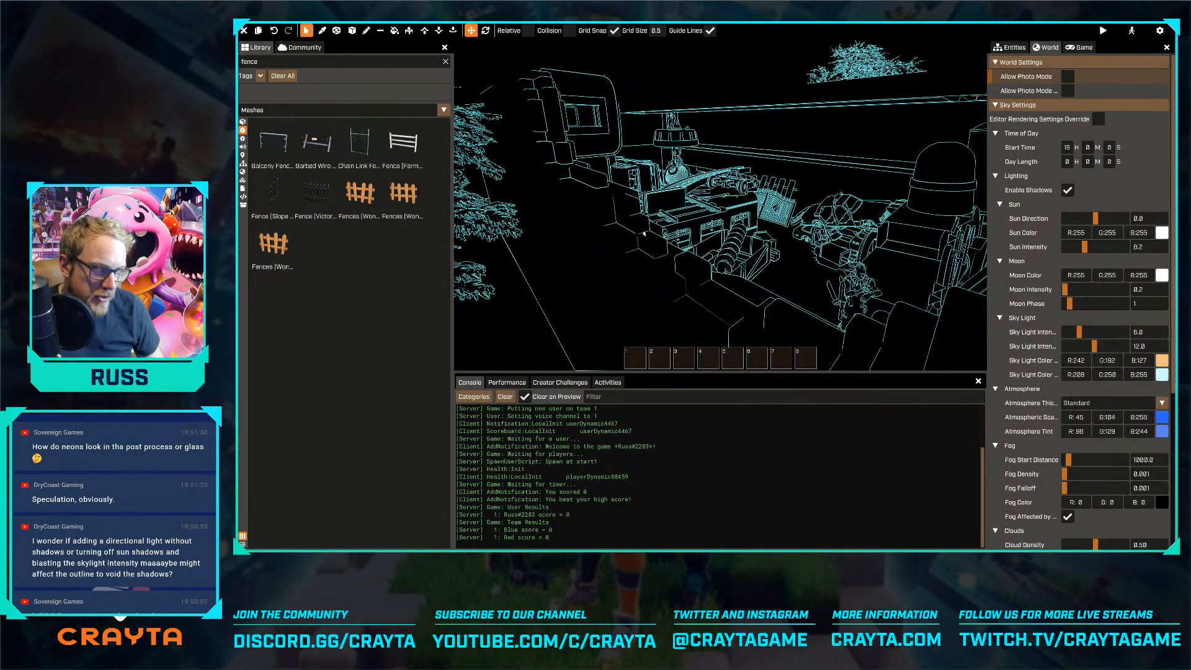
key("s")
key("s")
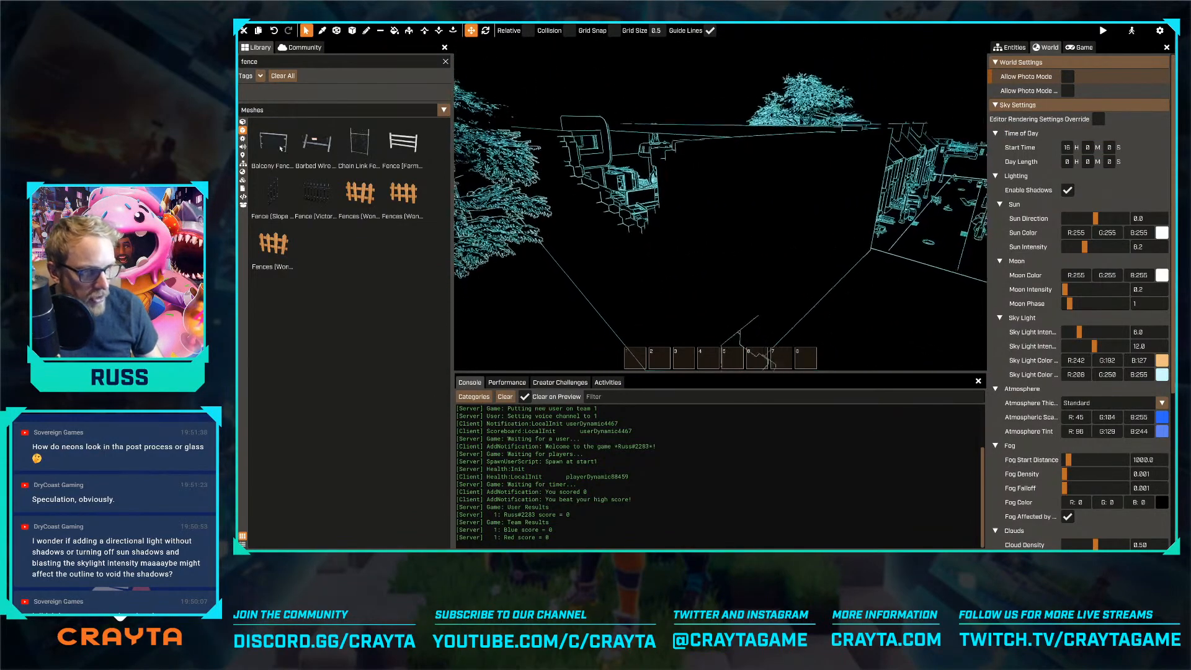
Try filling the ground surrounding the scrapyard with the Disco voxel
left_click(243, 147)
key("d")
left_click(242, 131)
left_click(242, 123)
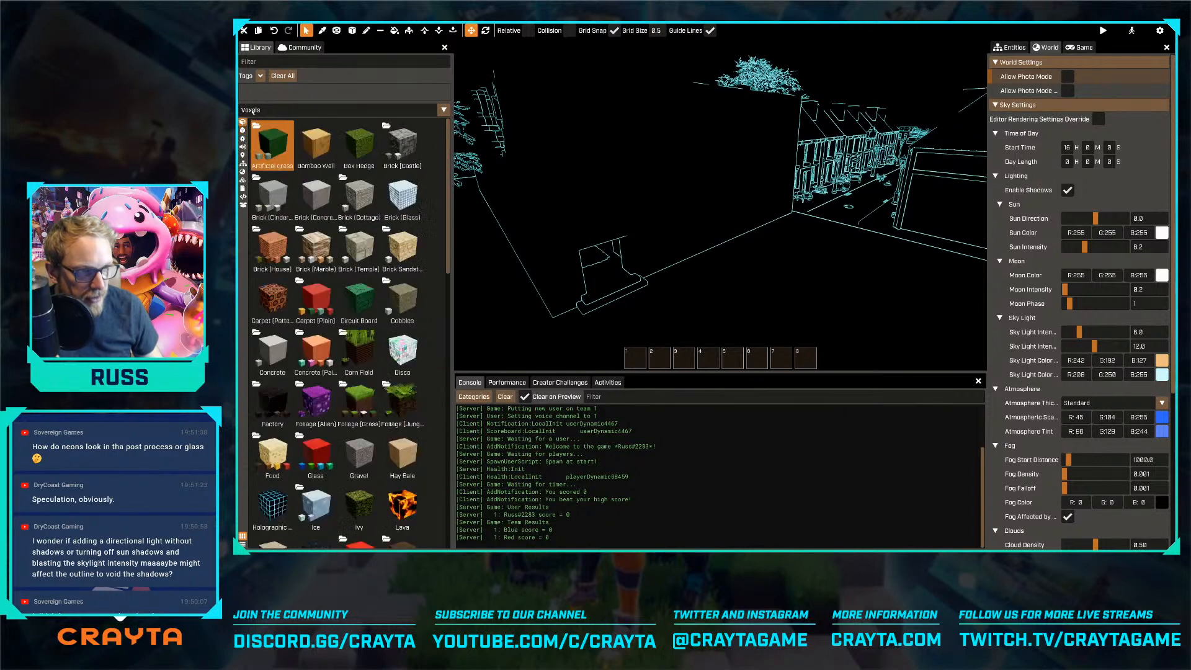
key("d")
left_click(403, 349)
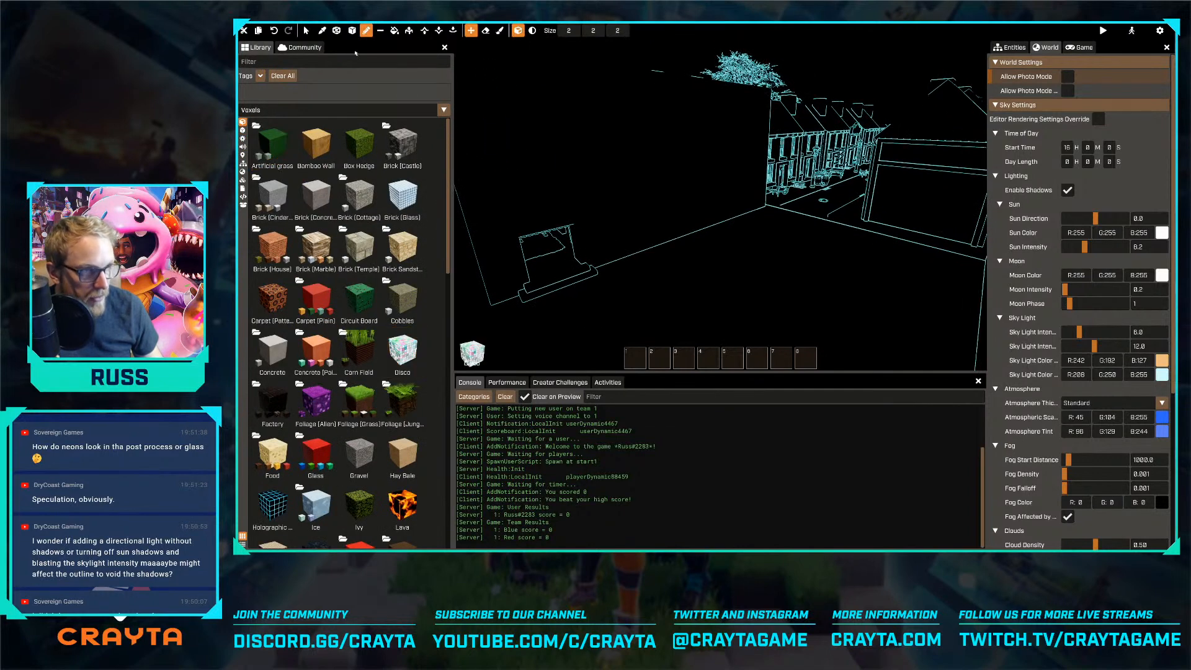
left_click(395, 31)
key("s")
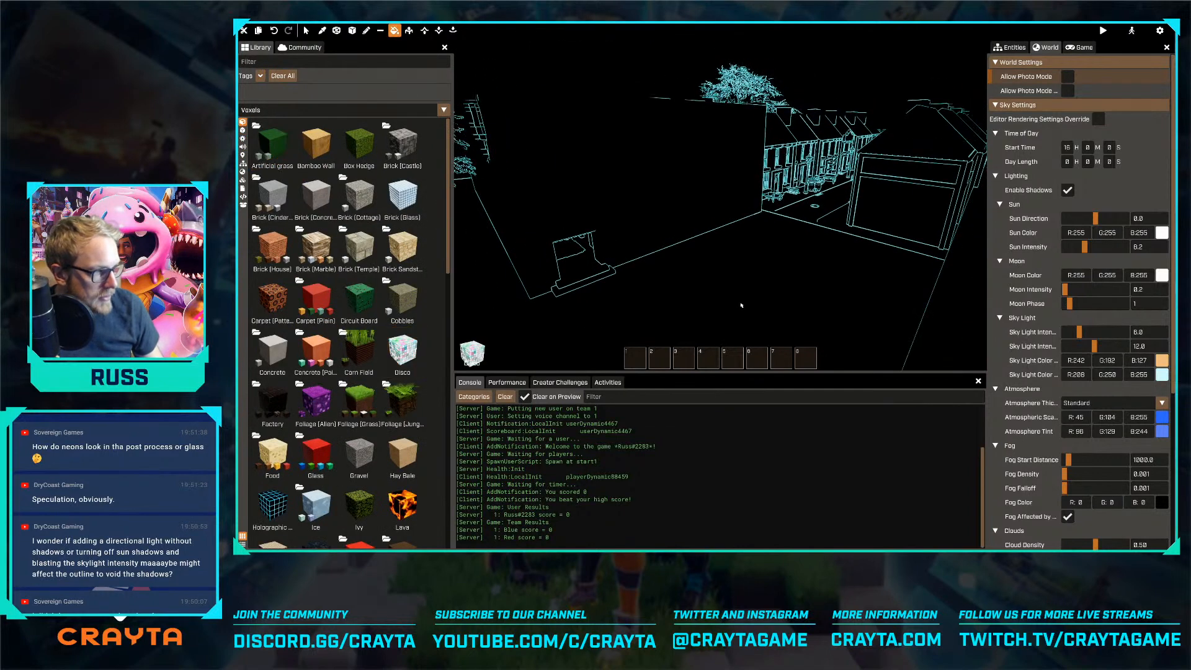
Compare the scrapyard surroundings with the editor rendering override on and off, ending with it on
left_click(1098, 119)
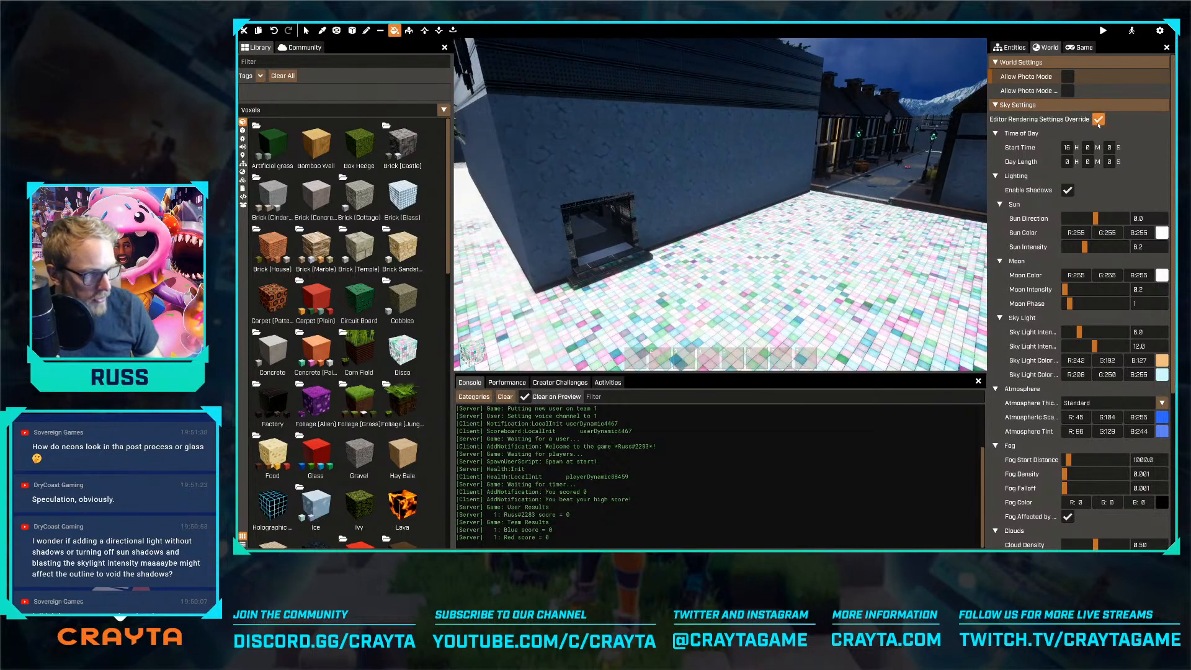
left_click(1098, 118)
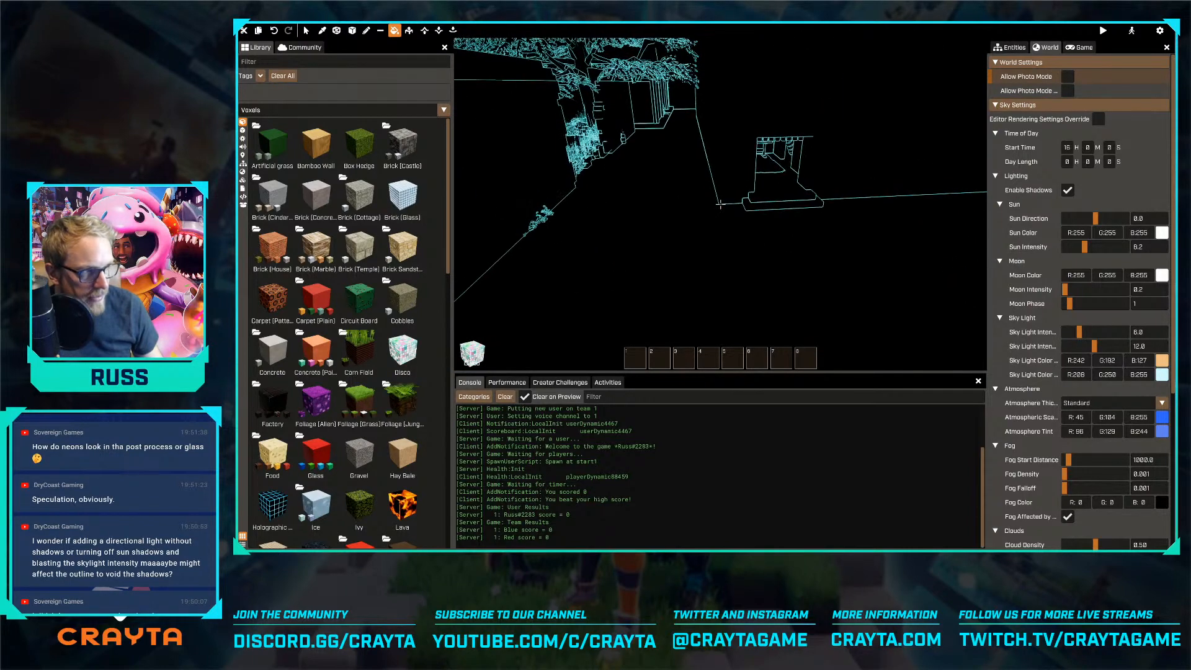
right_click_drag(720, 204, 734, 206)
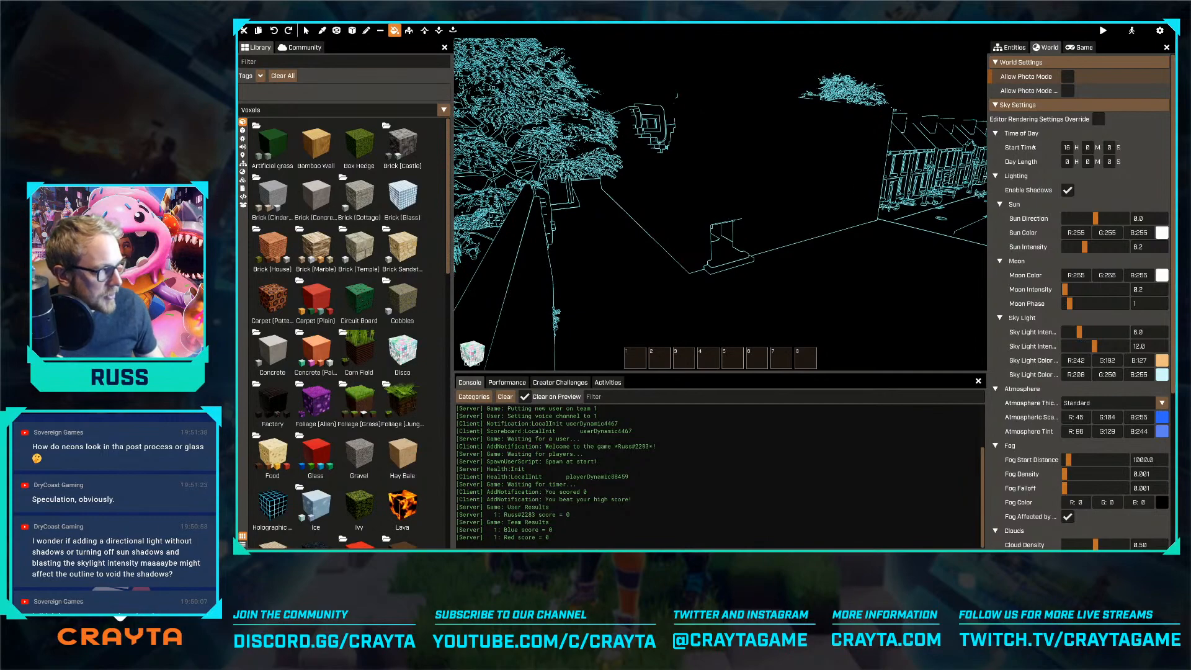
left_click(1098, 118)
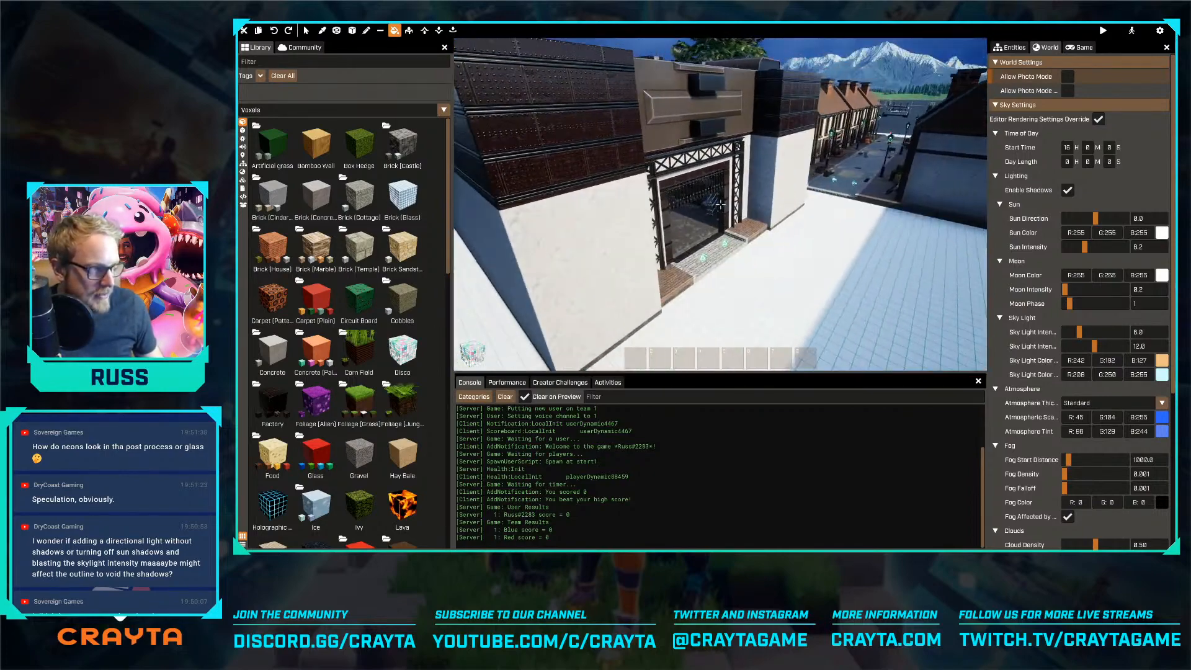
Switch to basic mode and walk the character past the scrapyard gate to the gap in the park wall
key("Tab")
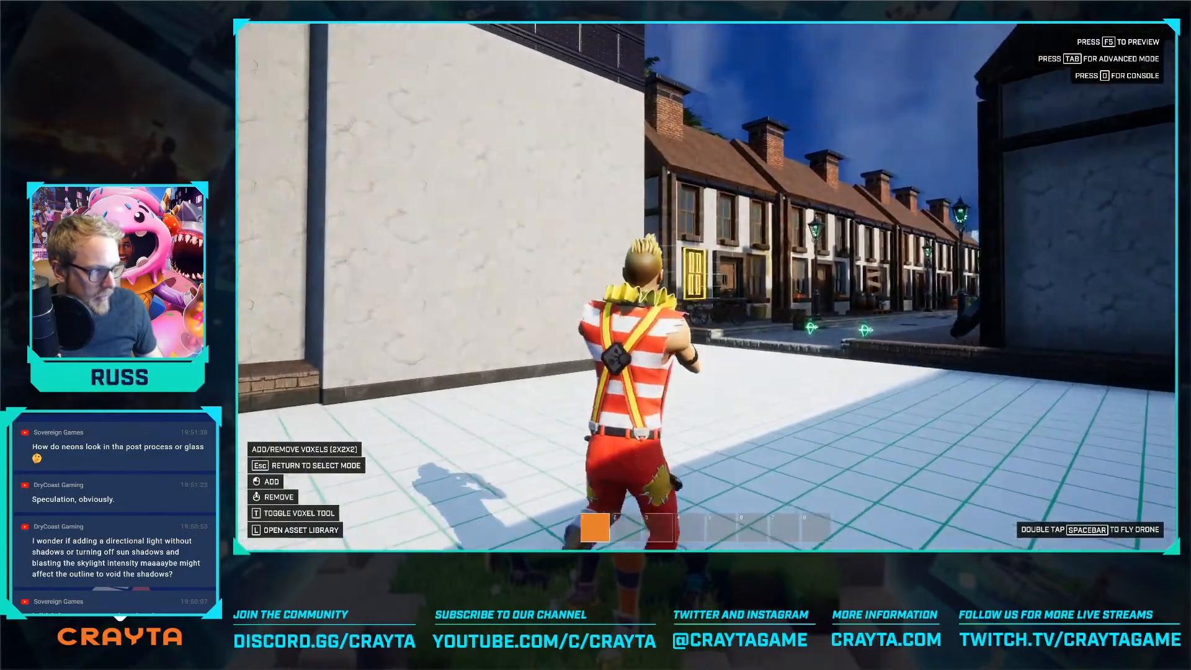
key("w")
key("a")
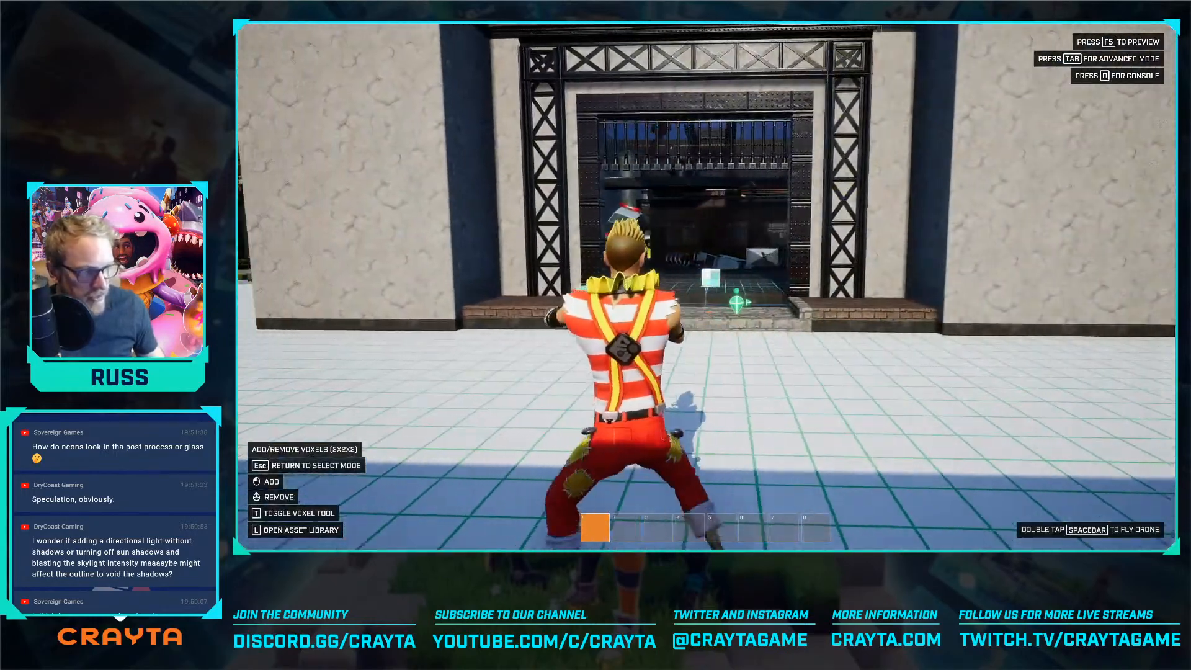
key("a")
key("w")
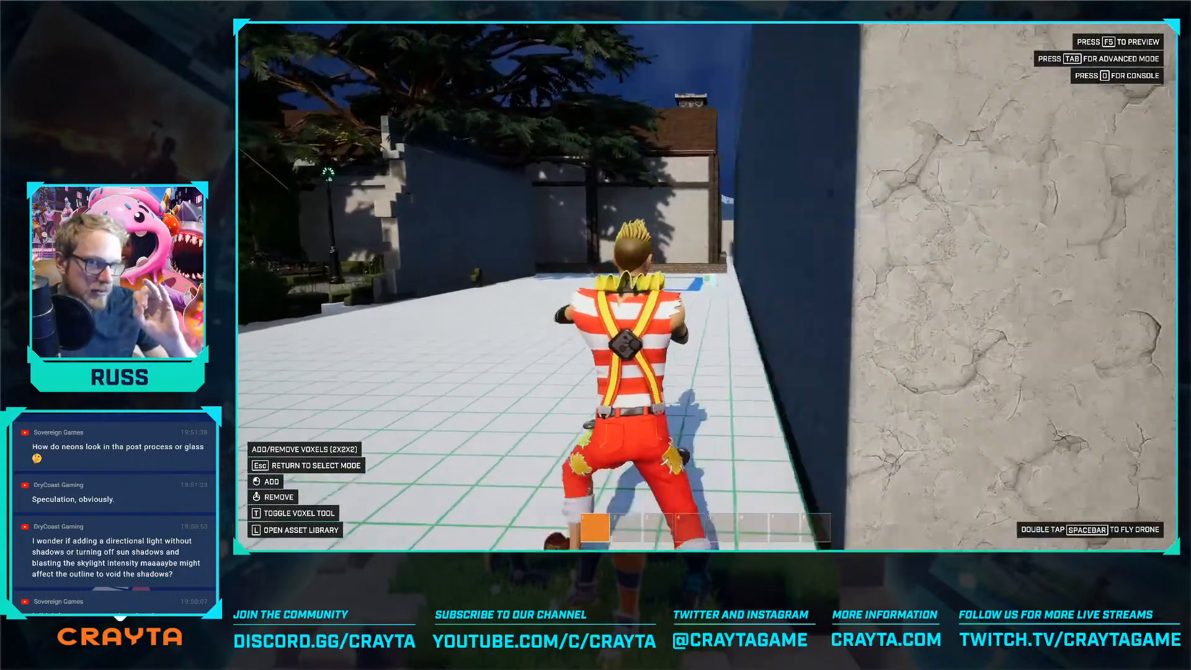
key("s")
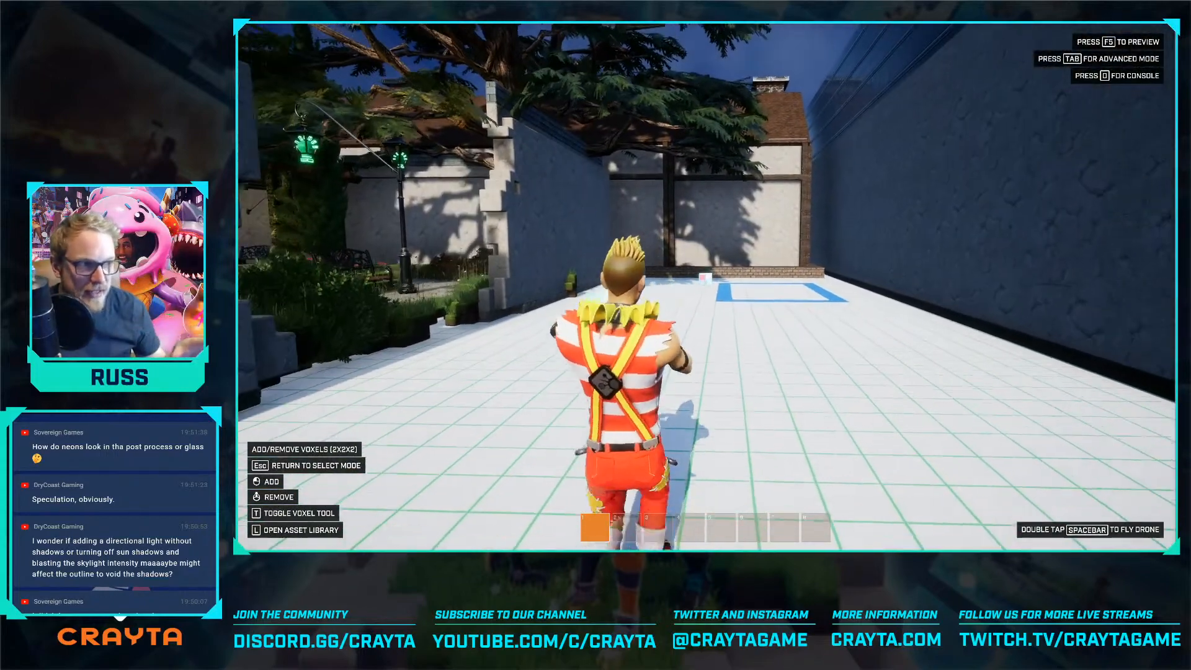
key("w")
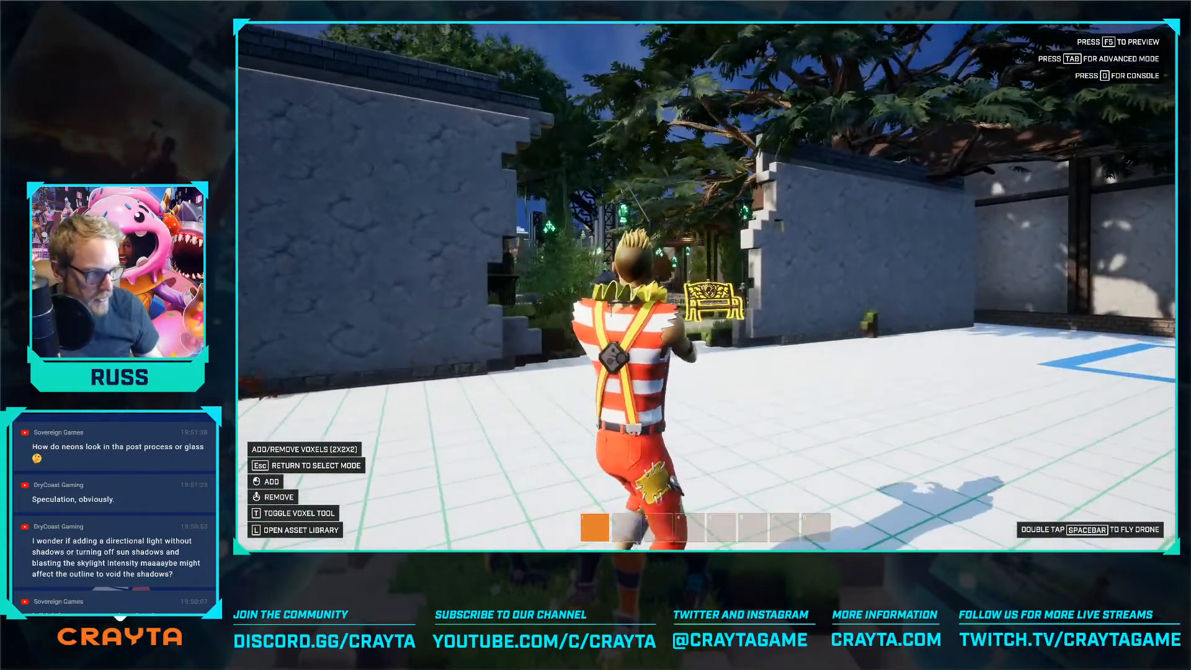
Turn off the editor rendering override and explore the park on foot in the outline look, up to the bamboo
key("Tab")
left_click(1010, 47)
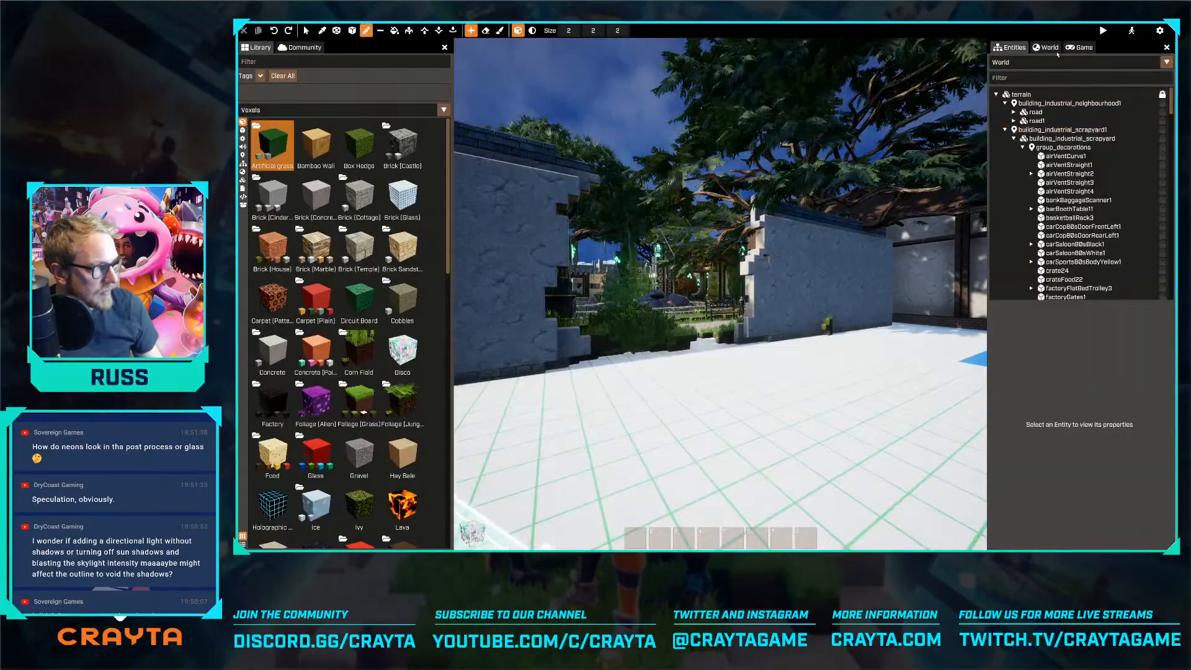
left_click(1047, 47)
left_click(1098, 119)
key("Tab")
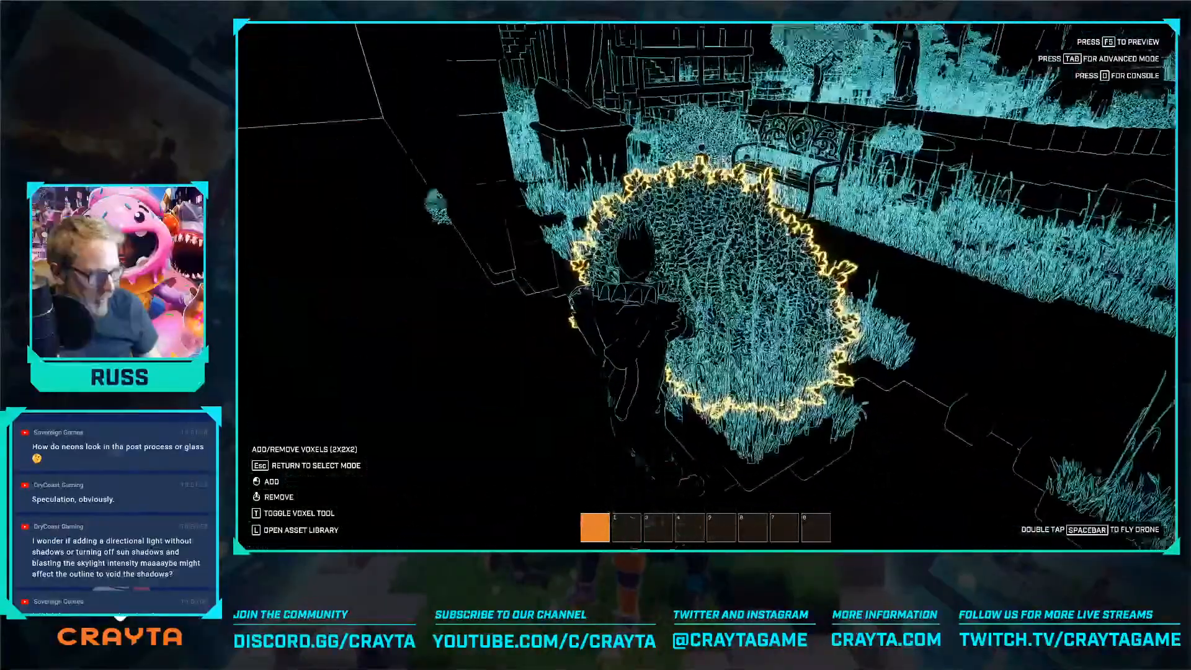
middle_click(706, 287)
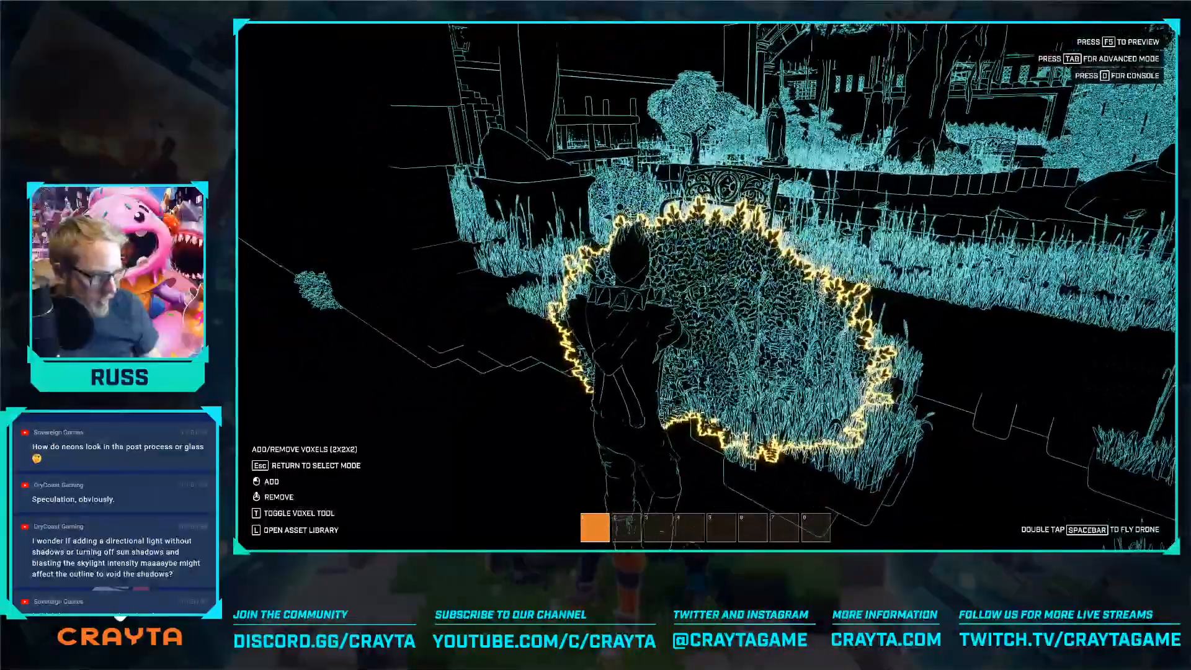
middle_click(706, 286)
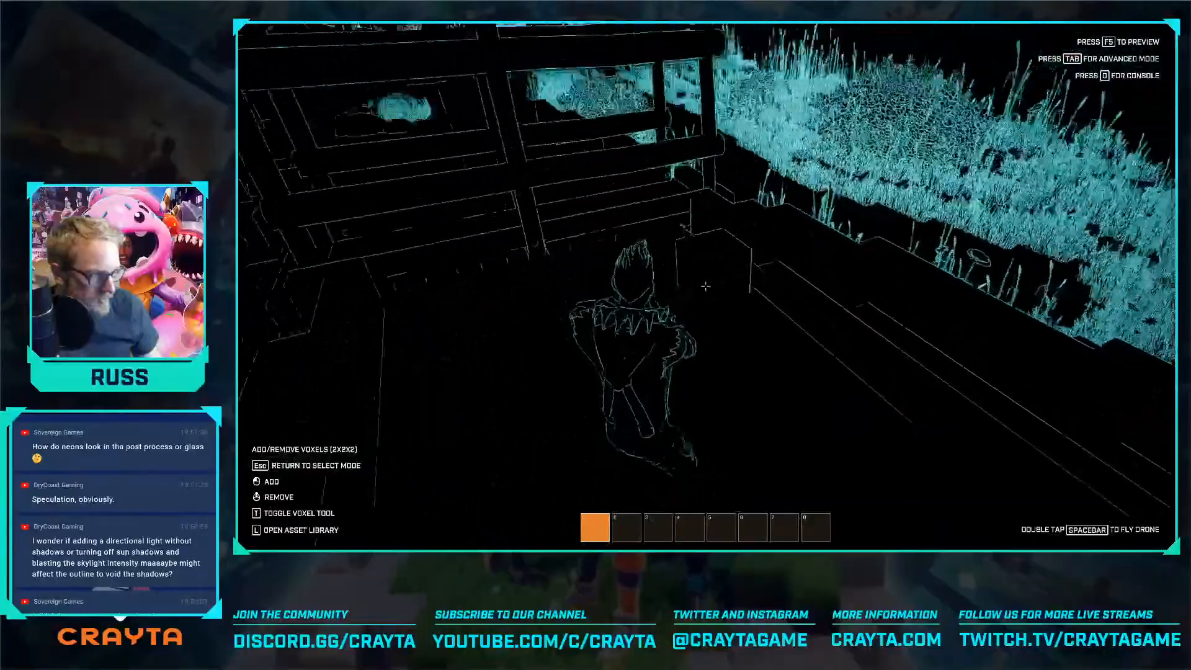
key("w")
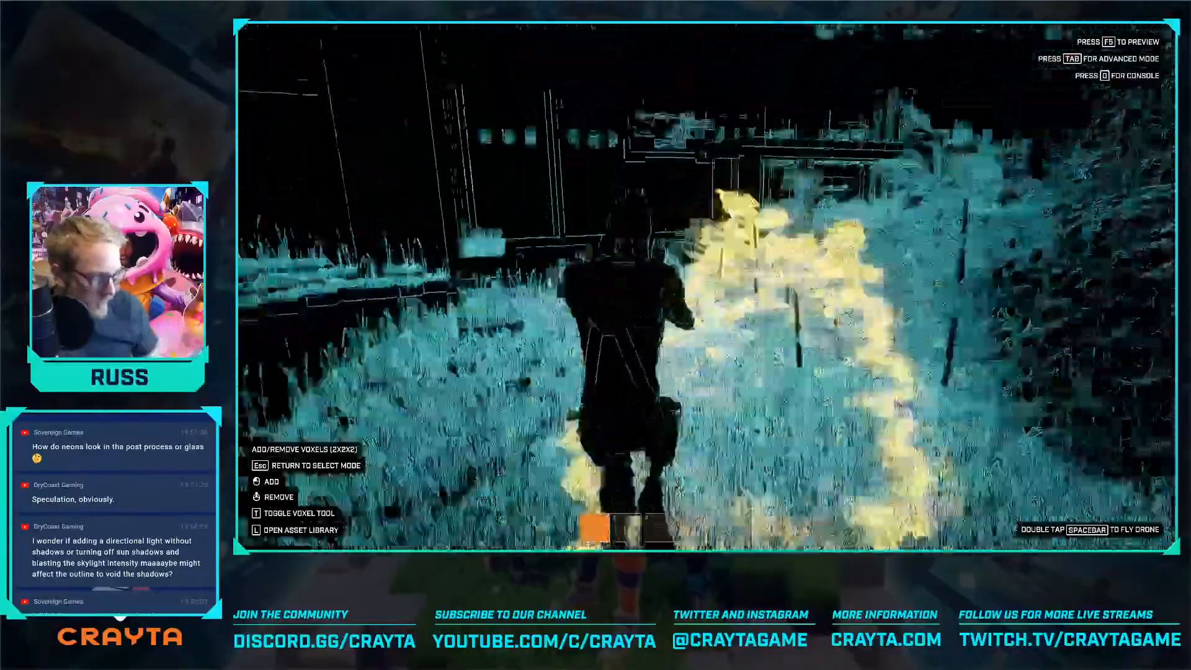
key("w")
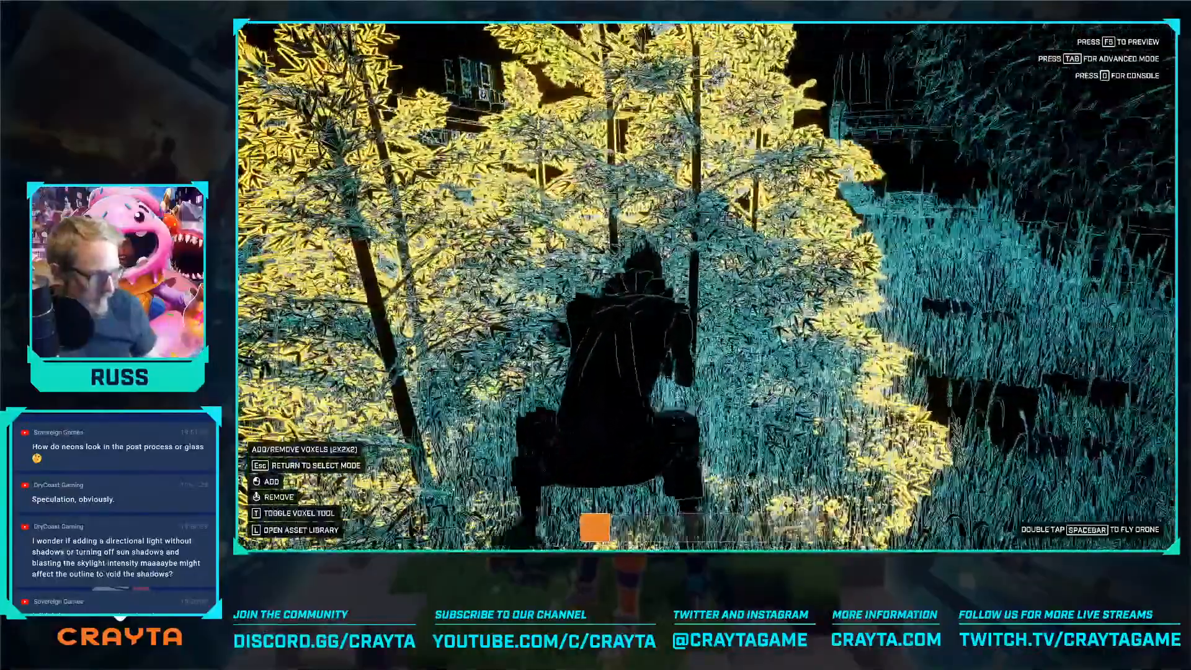
Return to advanced mode and disable collision on two neighbouring bamboo trees in the park
key("Tab")
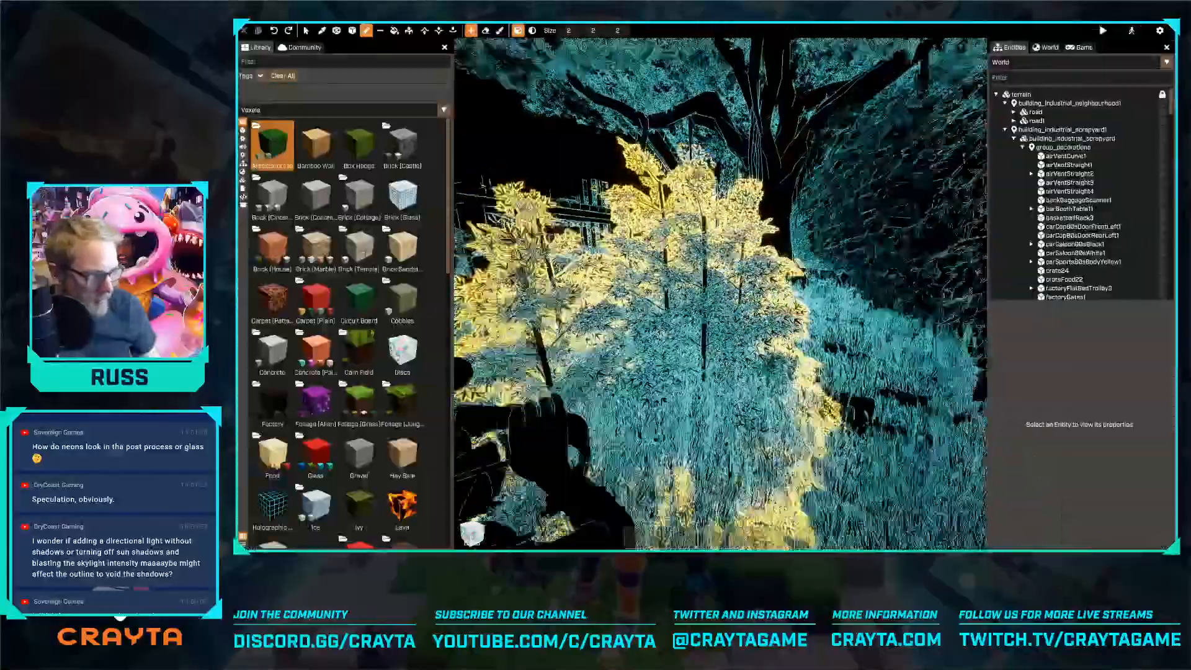
key("s")
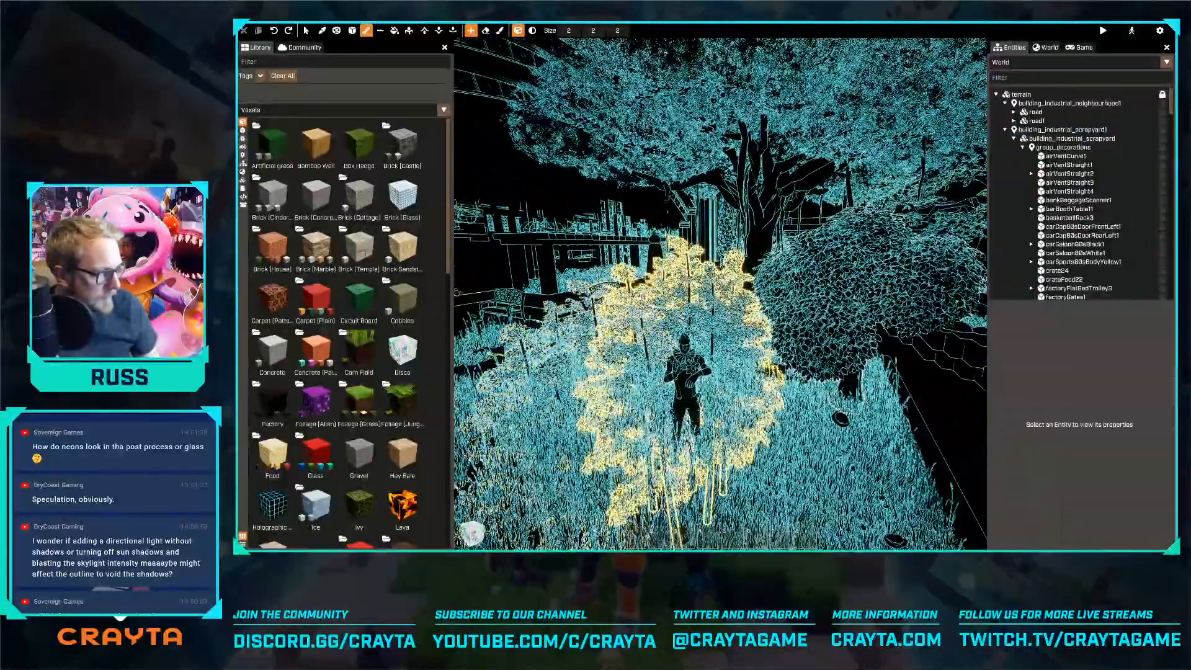
key("Escape")
left_click(689, 315)
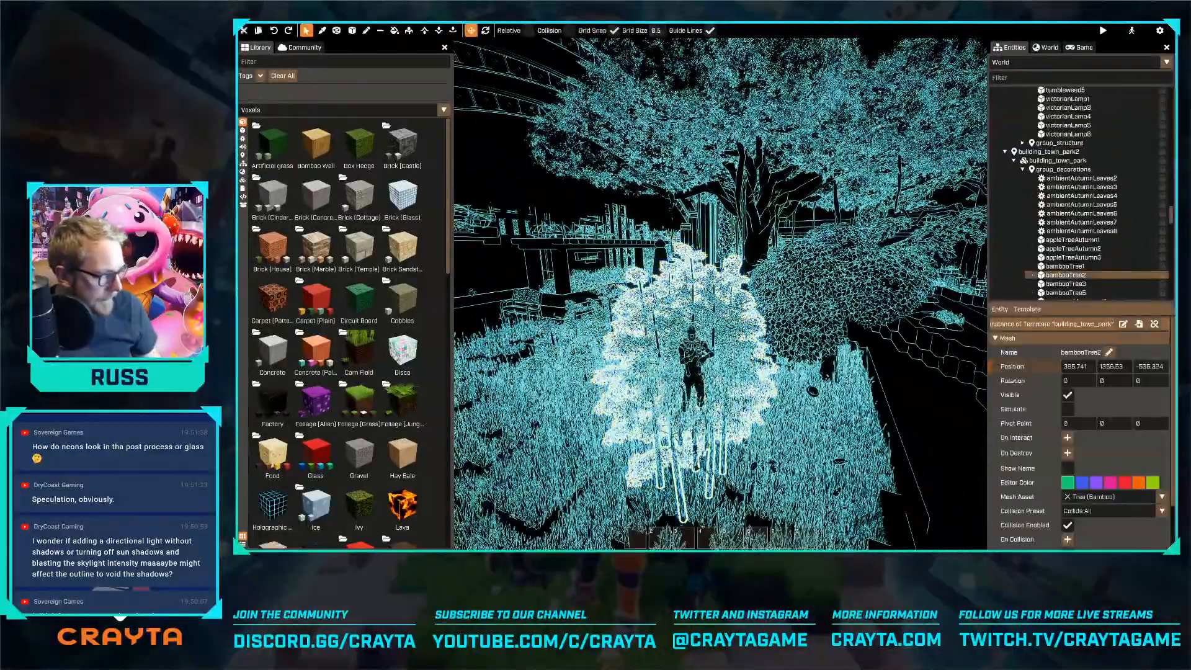
key("a")
scroll(1063, 410, "down", 2)
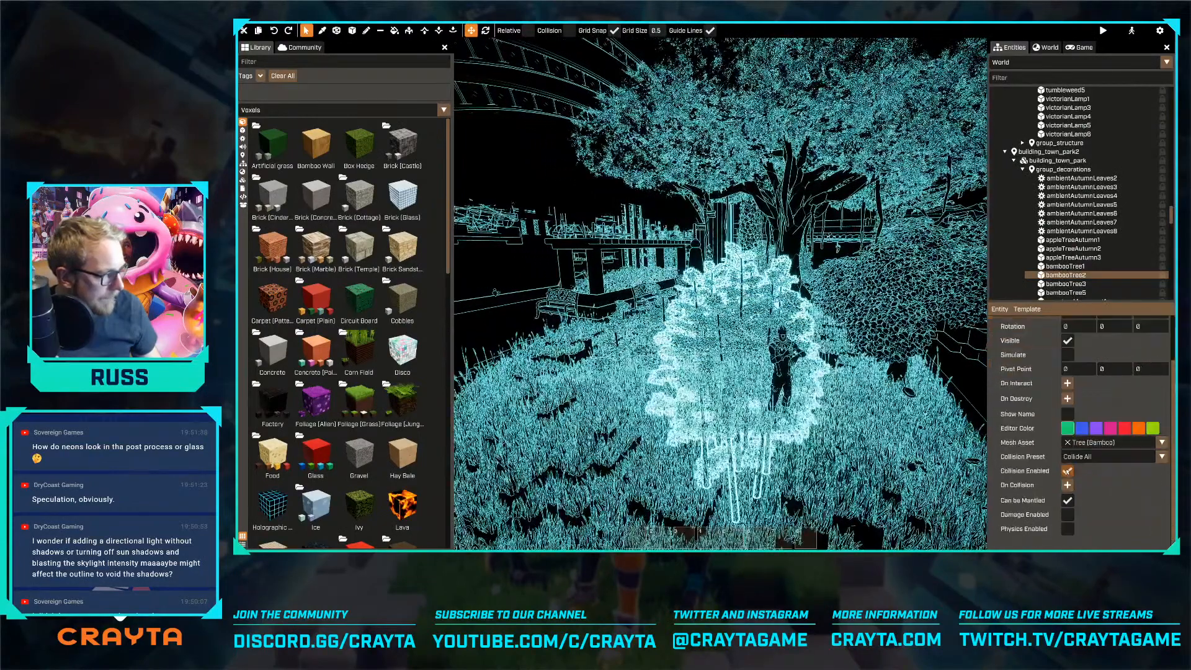
left_click(1067, 471)
left_click(645, 376)
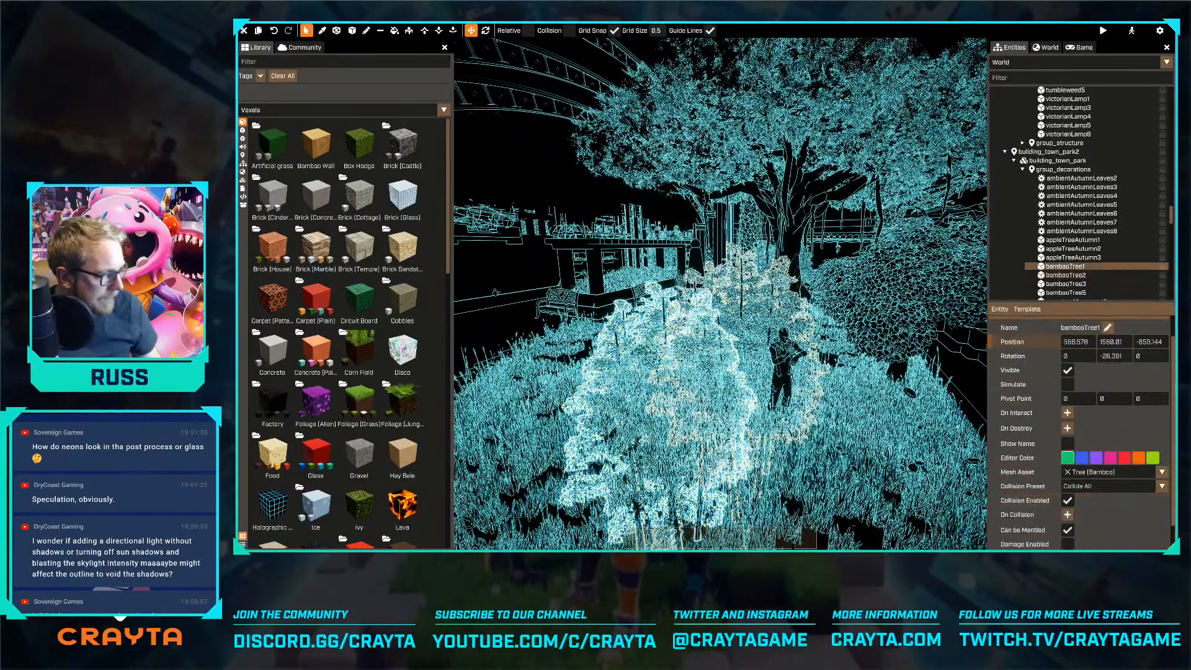
left_click(1068, 500)
Turn the editor rendering settings override back on and return to the entity list
scroll(1054, 116, "up", 3)
left_click(1046, 49)
left_click(1099, 118)
left_click(1012, 50)
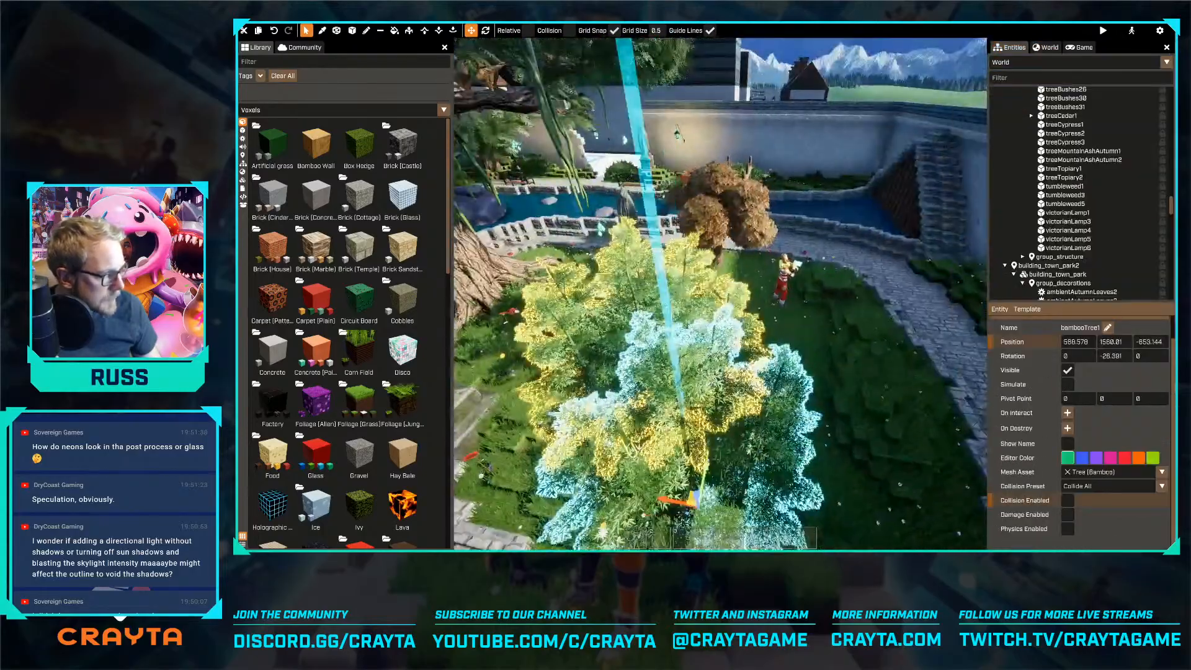
Disable collision on the bamboo tree beside the park's bench-lined stone path
key("a")
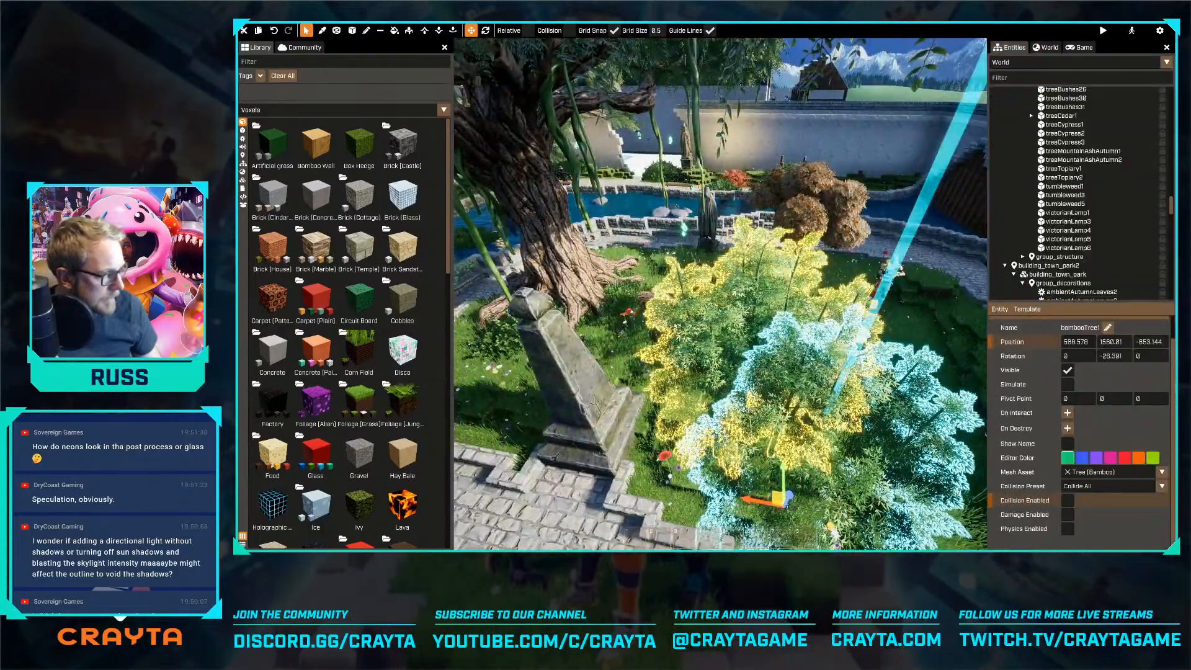
left_click(677, 326)
left_click(897, 400)
key("d")
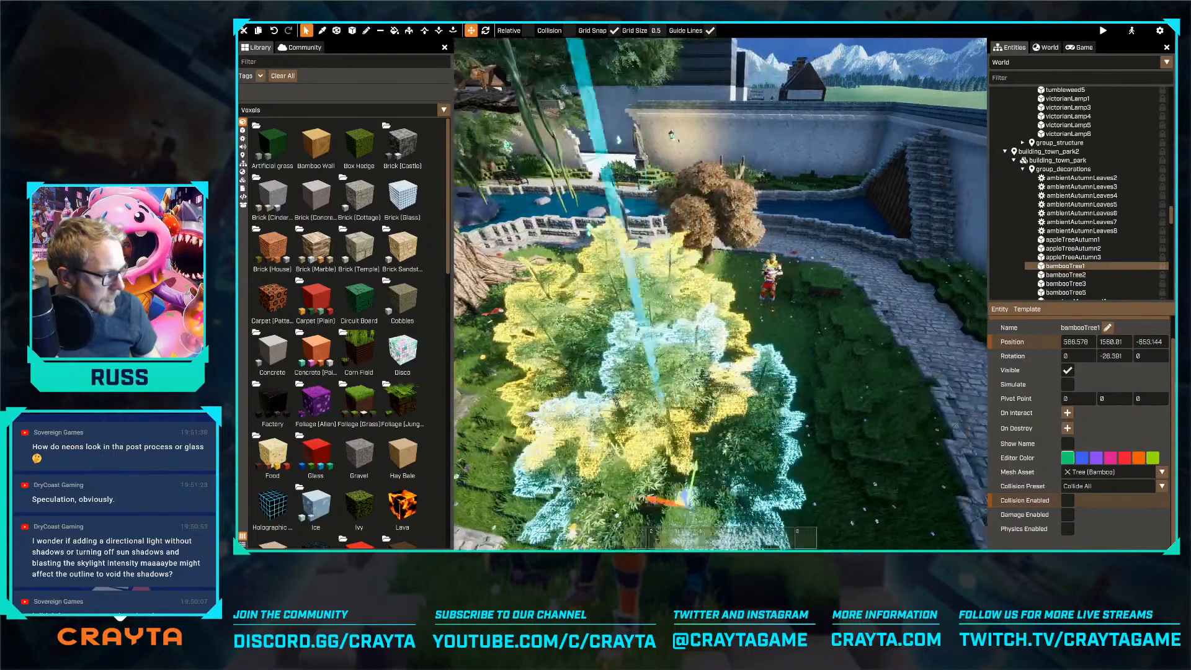
left_click(685, 214)
right_click_drag(739, 300, 558, 299)
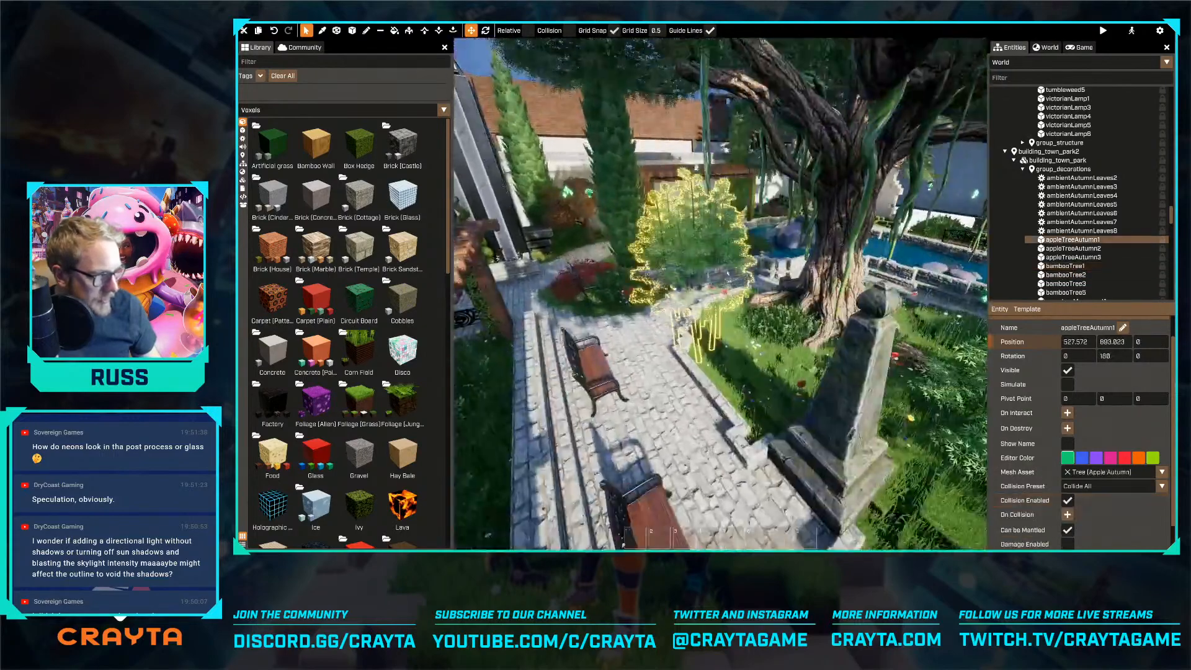
left_click(739, 299)
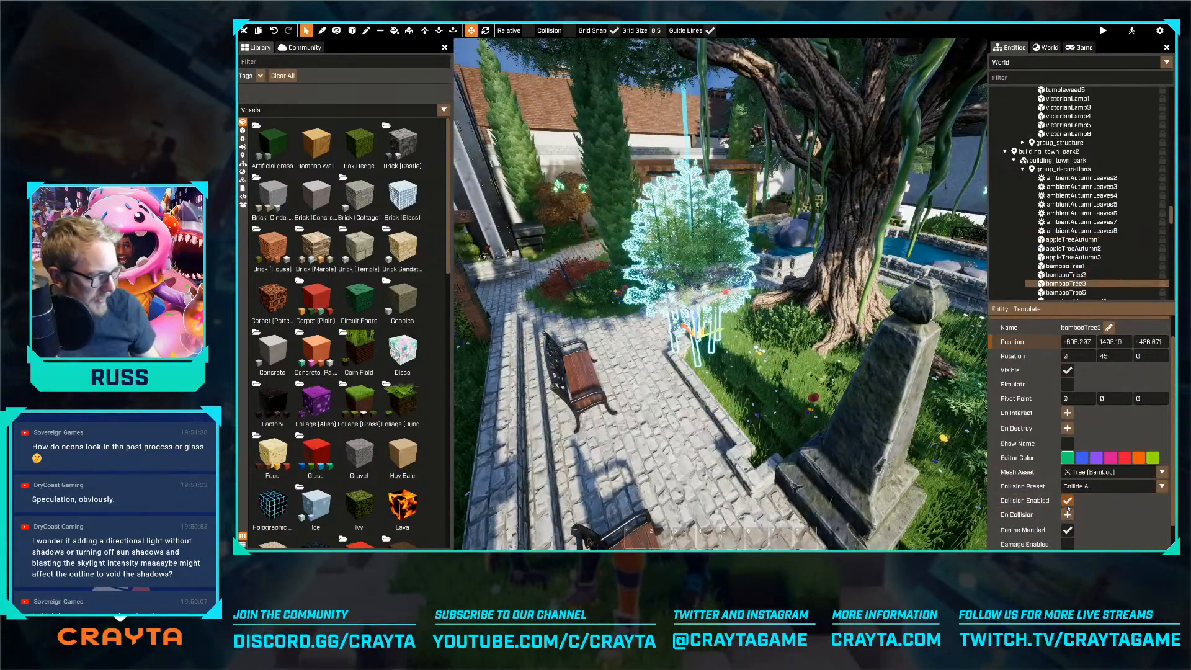
left_click(1067, 500)
Disable collision on the bushes along the park's waterside path near the statue and bench
key("w")
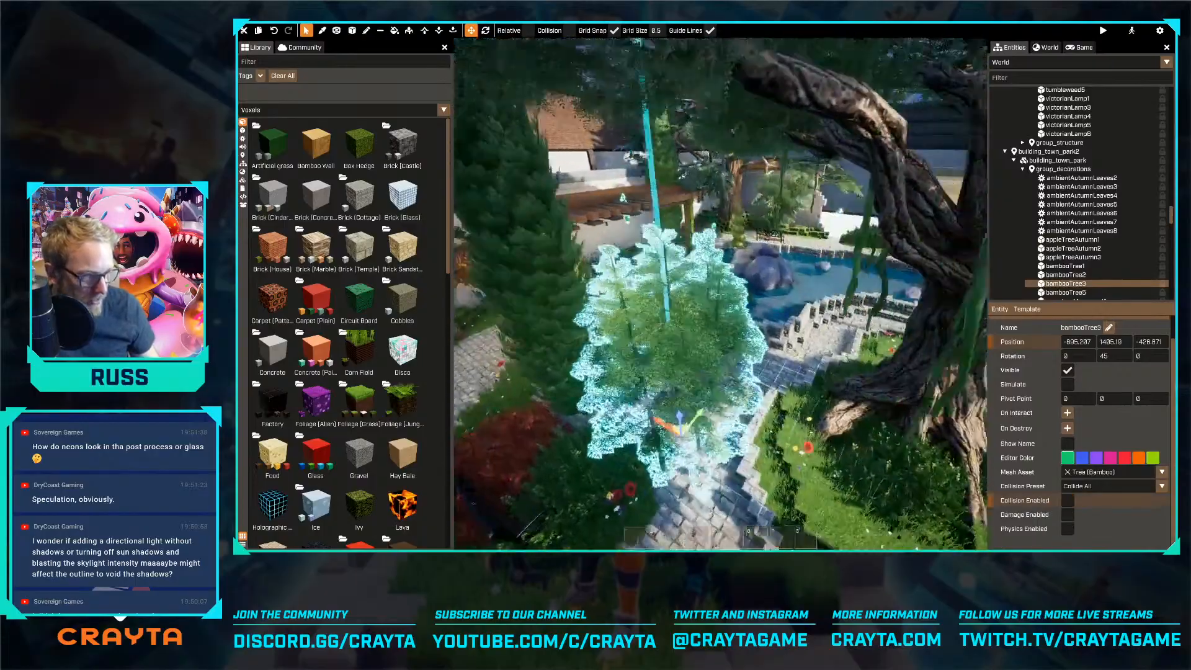
right_click_drag(739, 422, 700, 291)
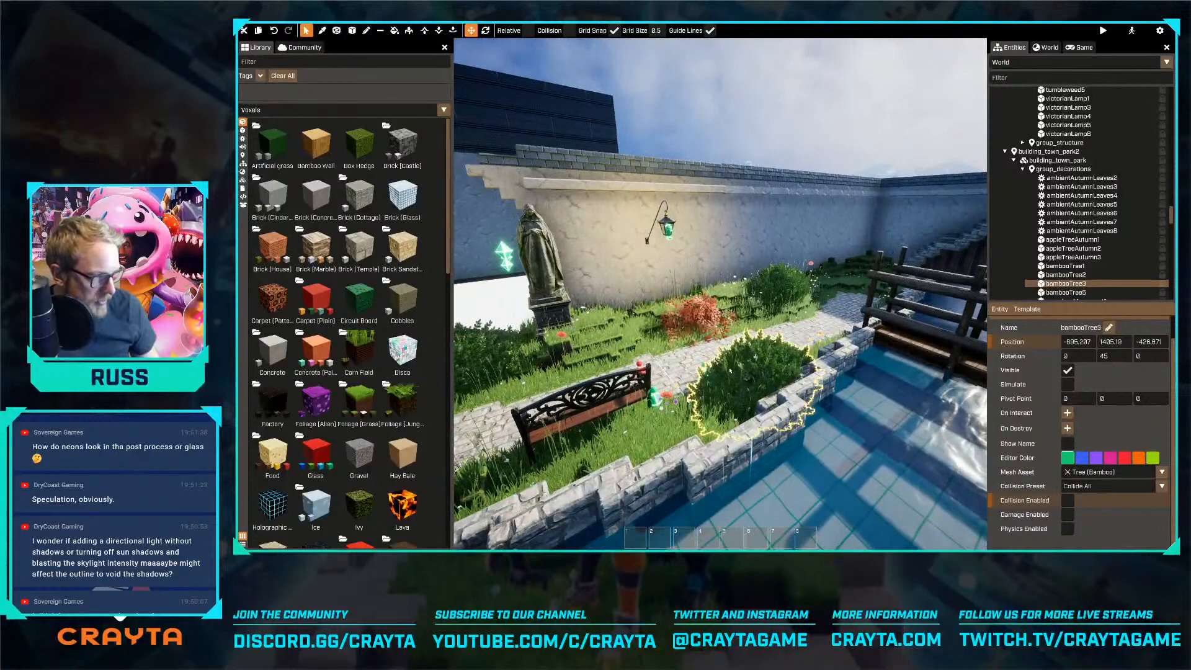
left_click(730, 370)
left_click(1062, 499)
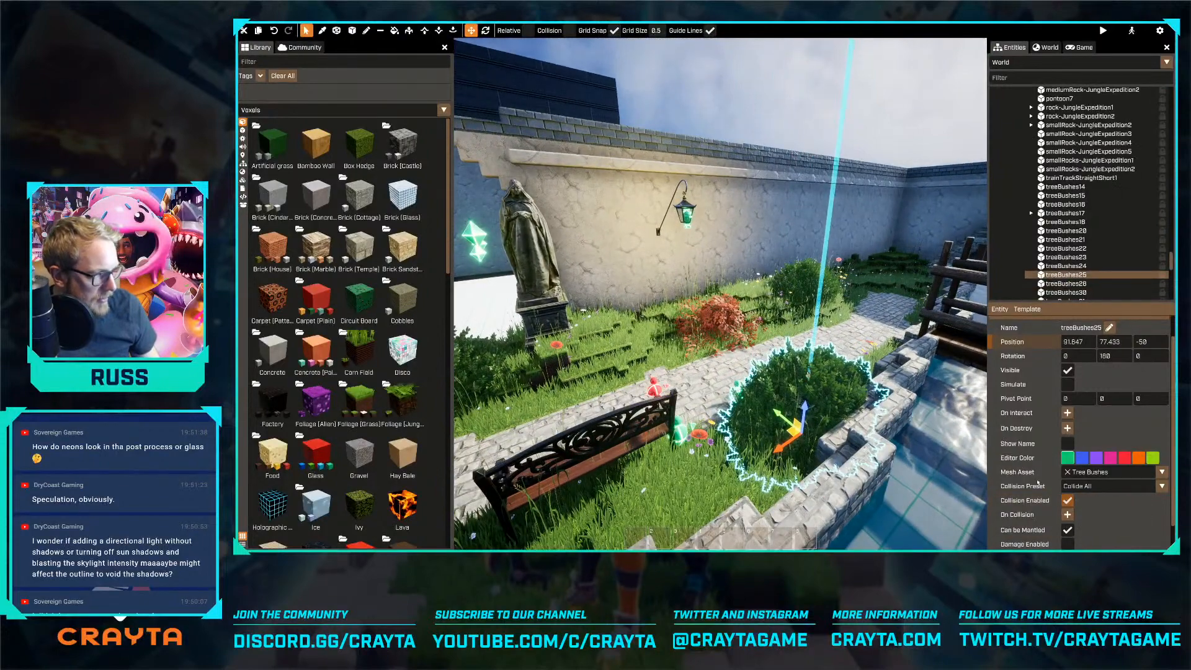
left_click(1064, 500)
key("a")
left_click(824, 284)
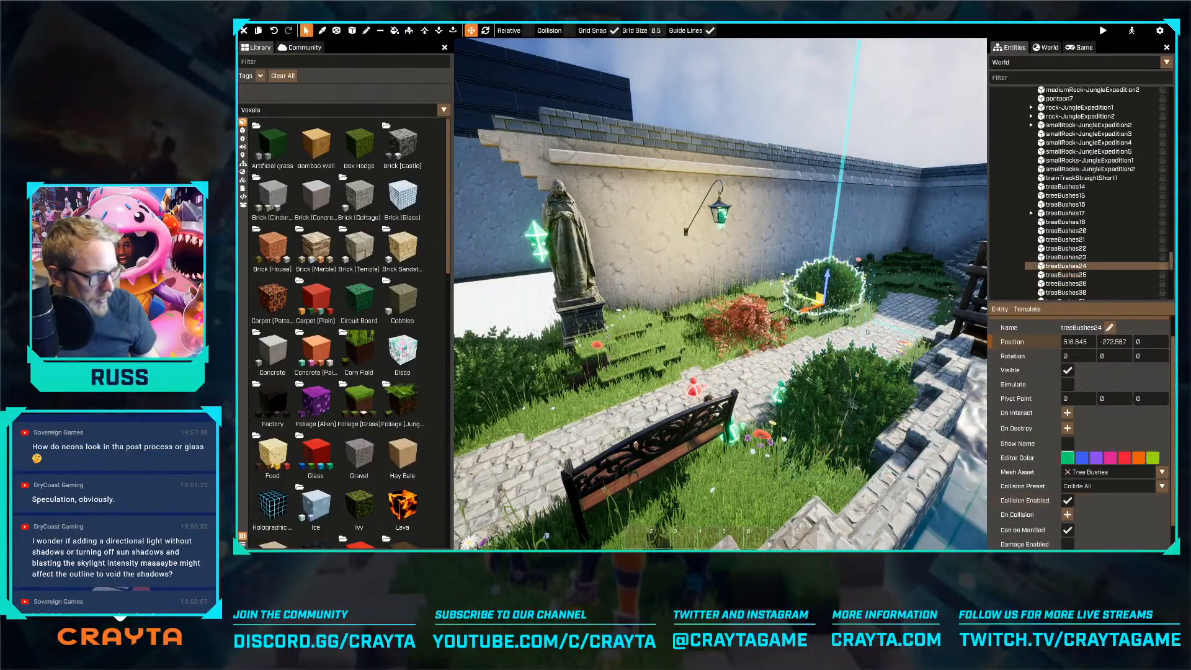
left_click(1066, 501)
left_click(578, 359)
key("a")
left_click(1066, 500)
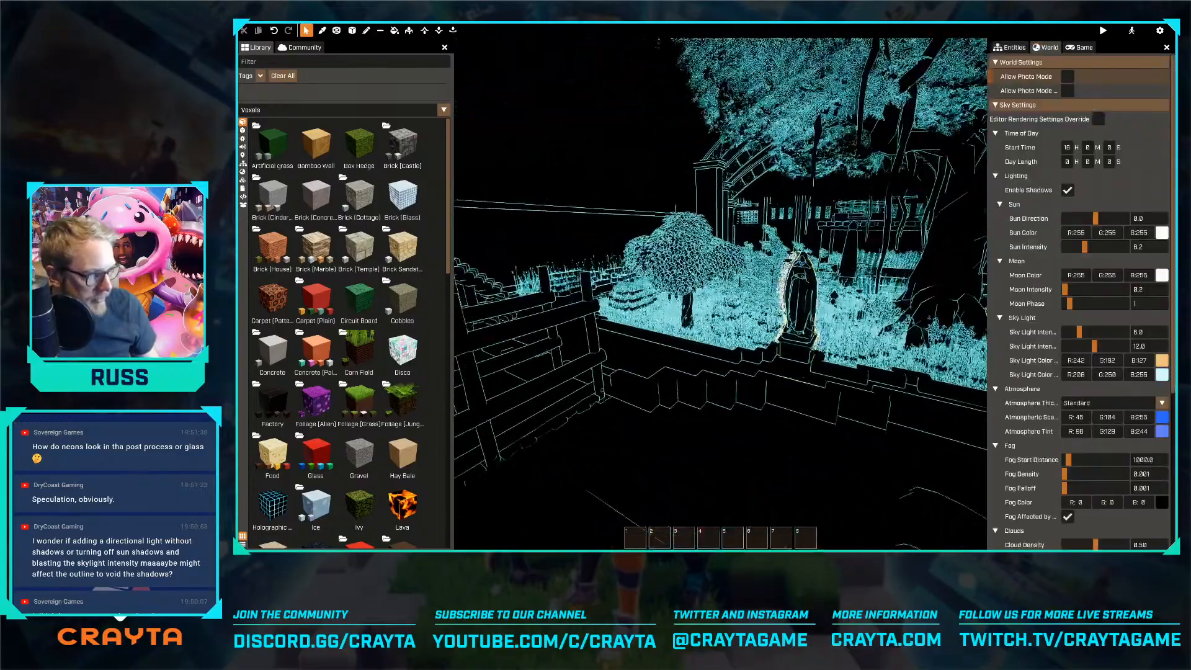
Walk the character back and forth through the bamboo in the outline look to check passage and visibility
key("w")
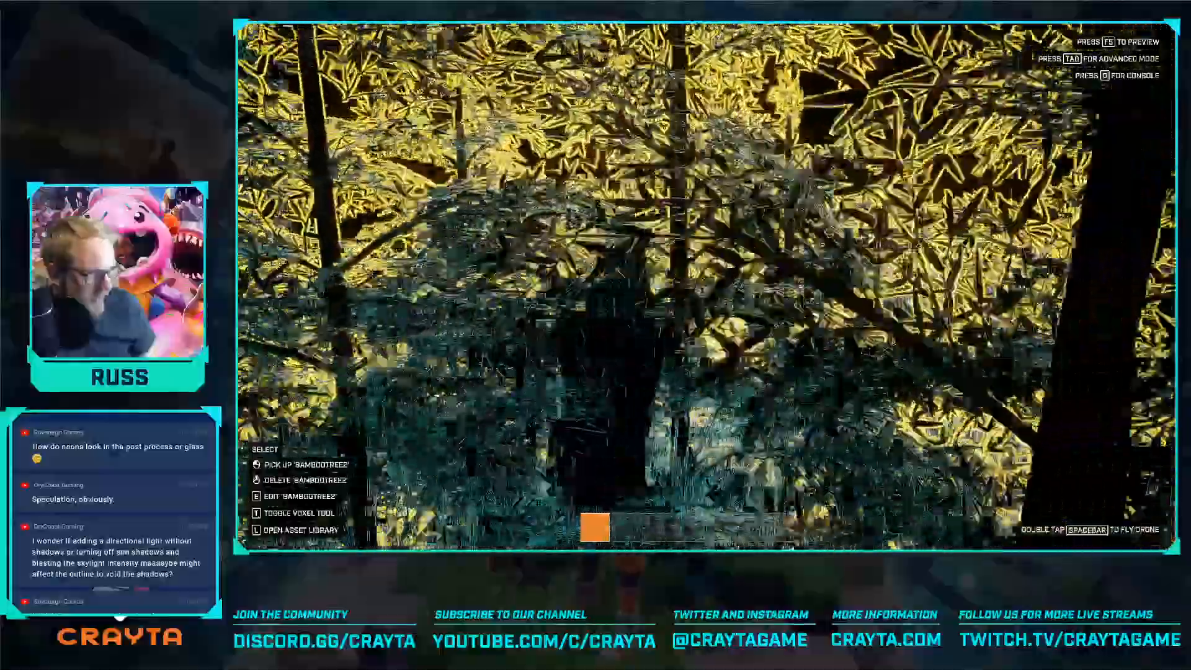
key("w")
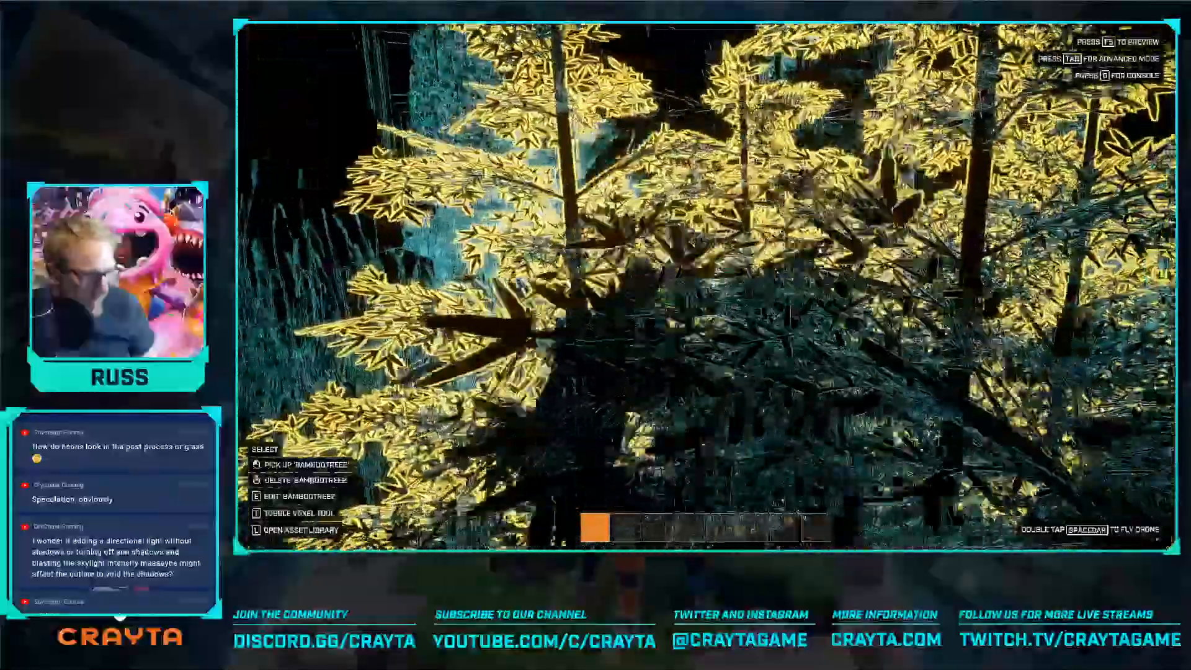
key("w")
key("s")
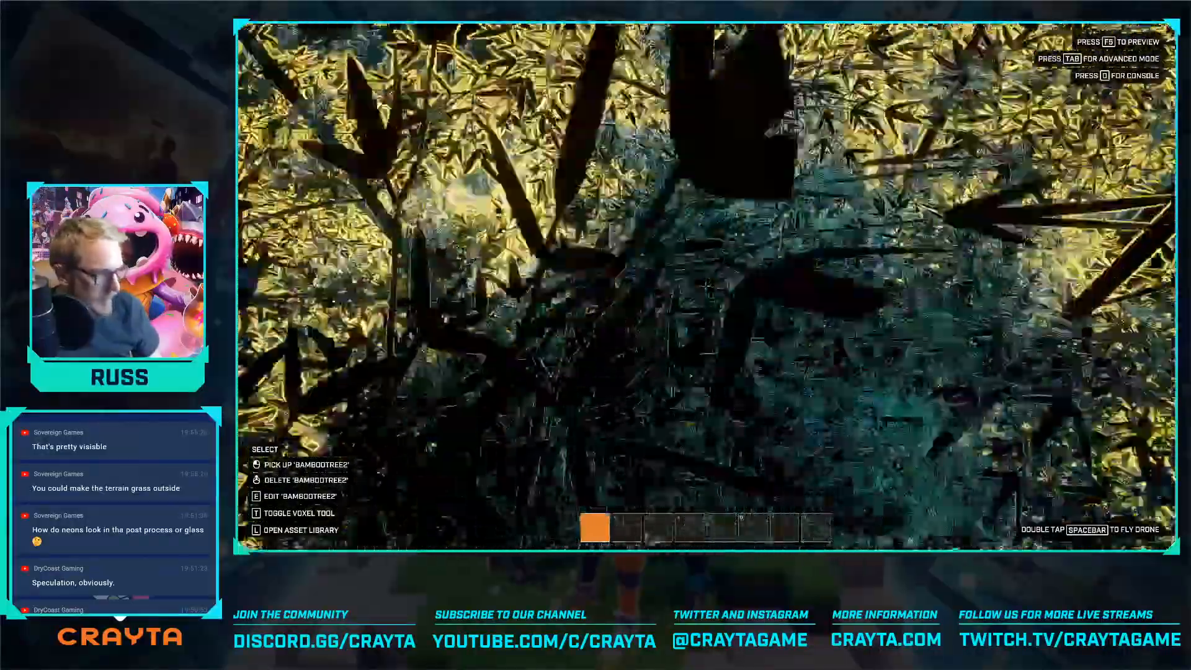
key("w")
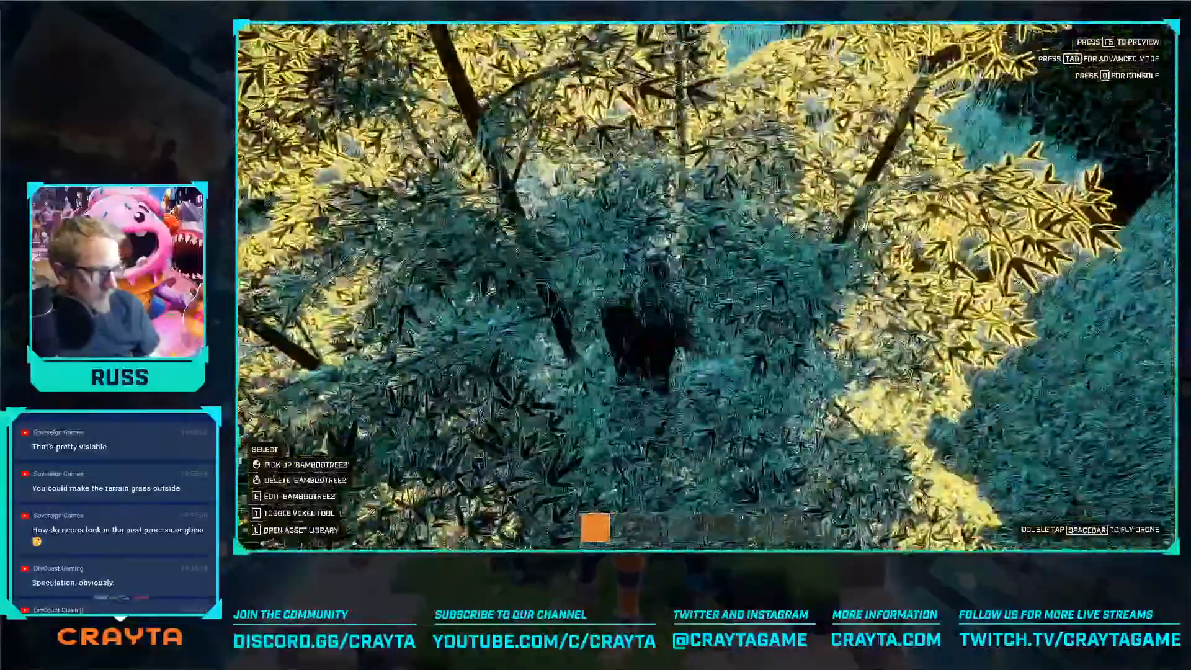
key("w")
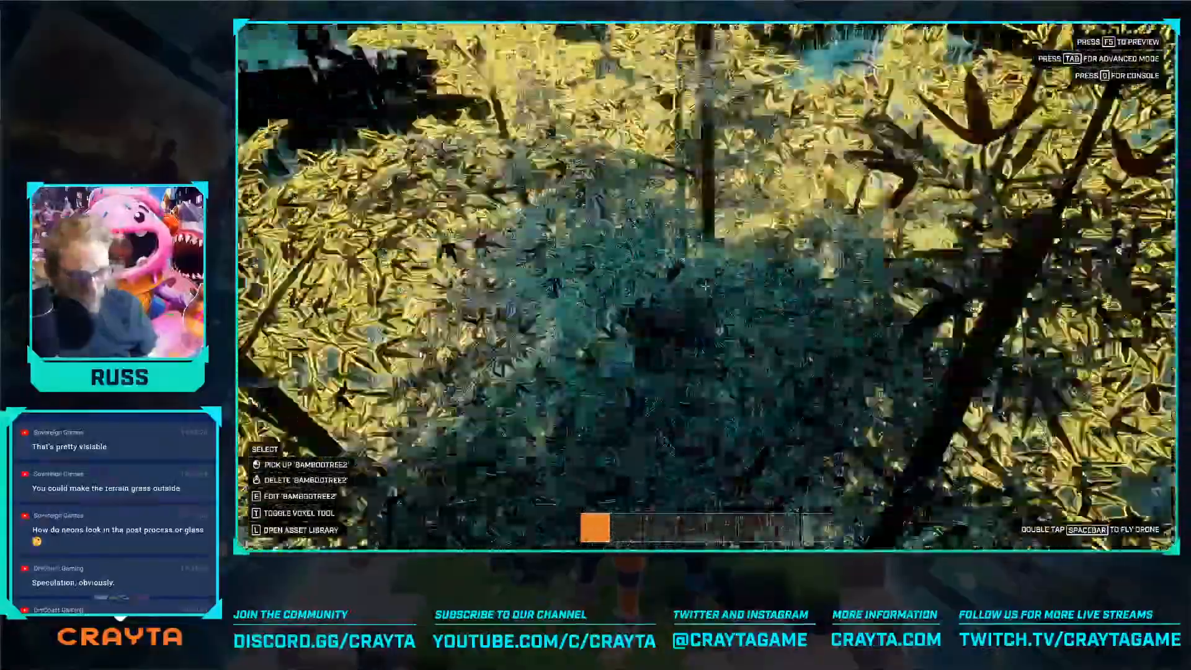
key("s")
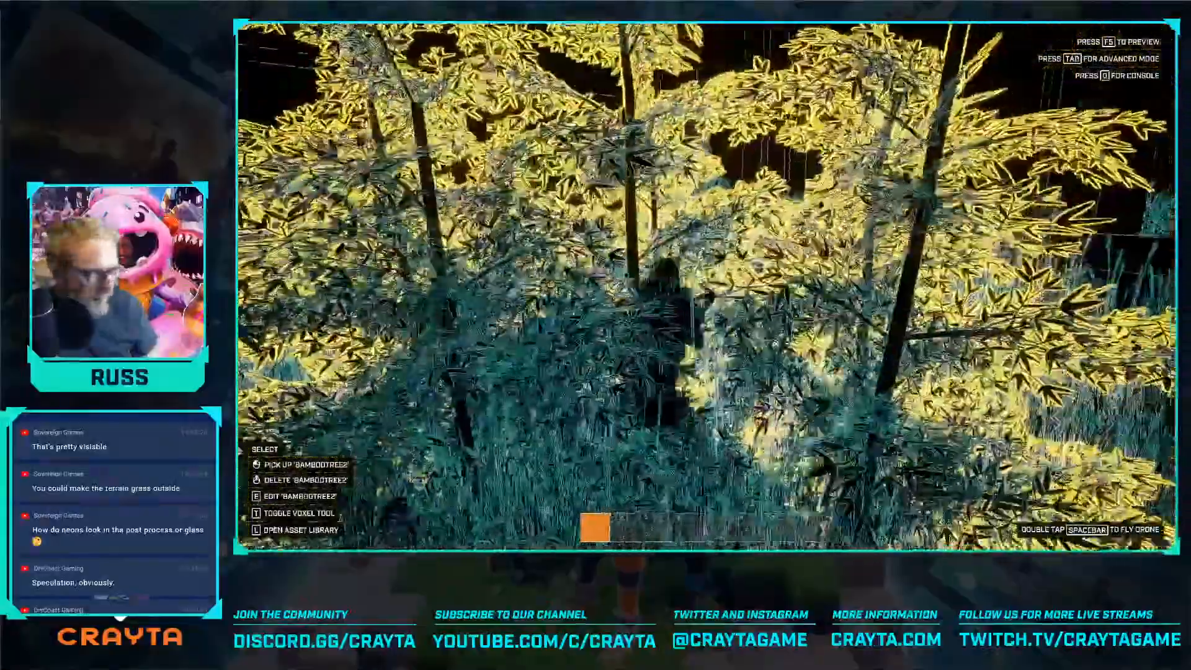
key("s")
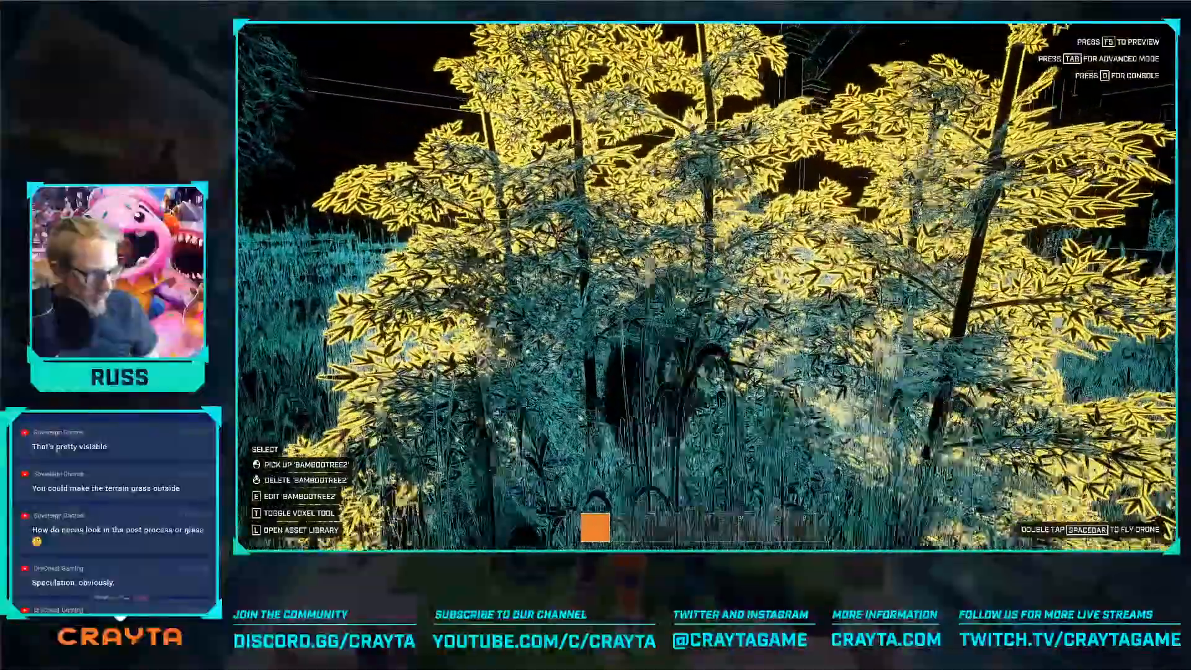
key("w")
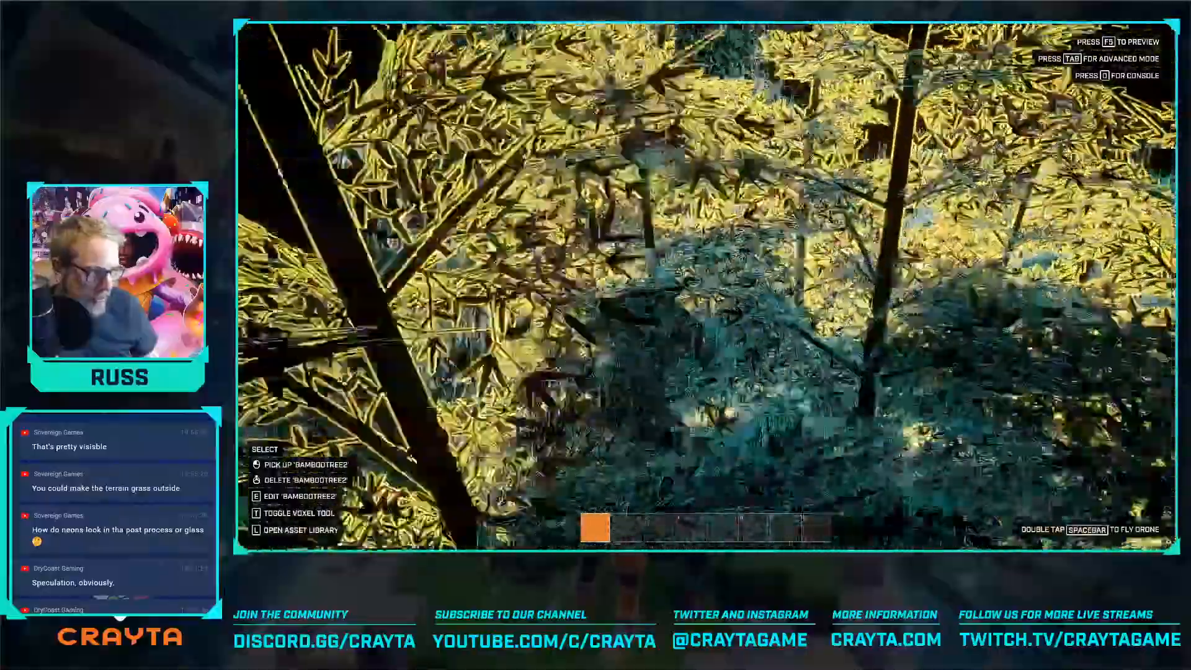
key("w")
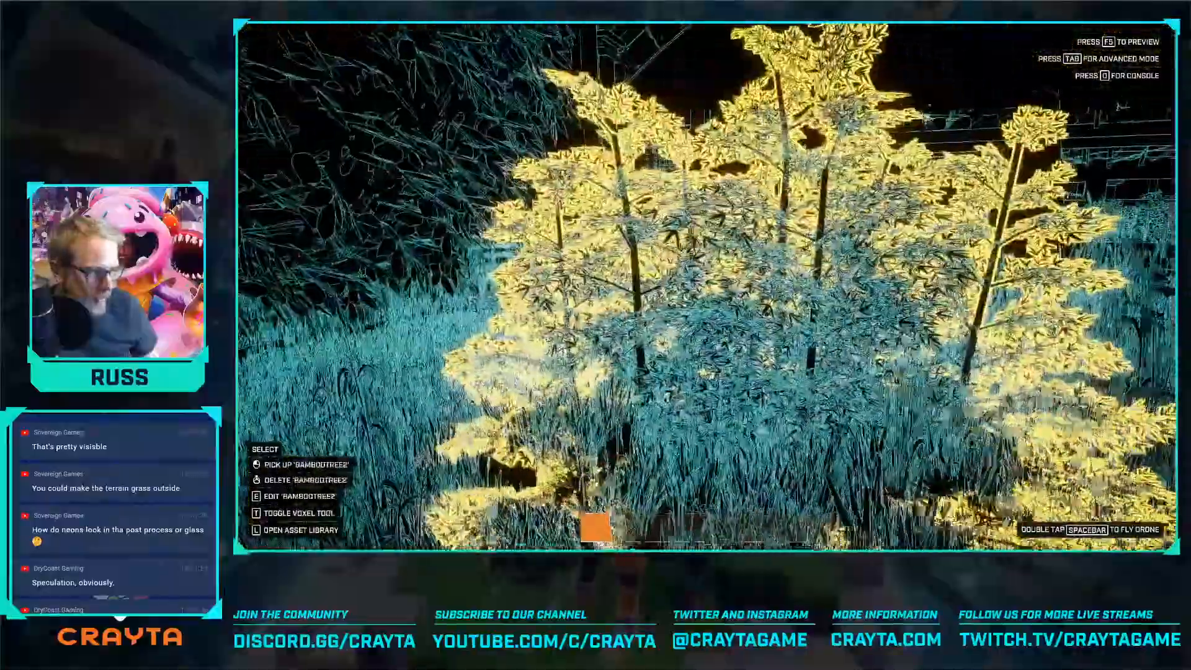
Explore the park on foot past the benches, under the pergola and along the planted paths in the outline look
key("w")
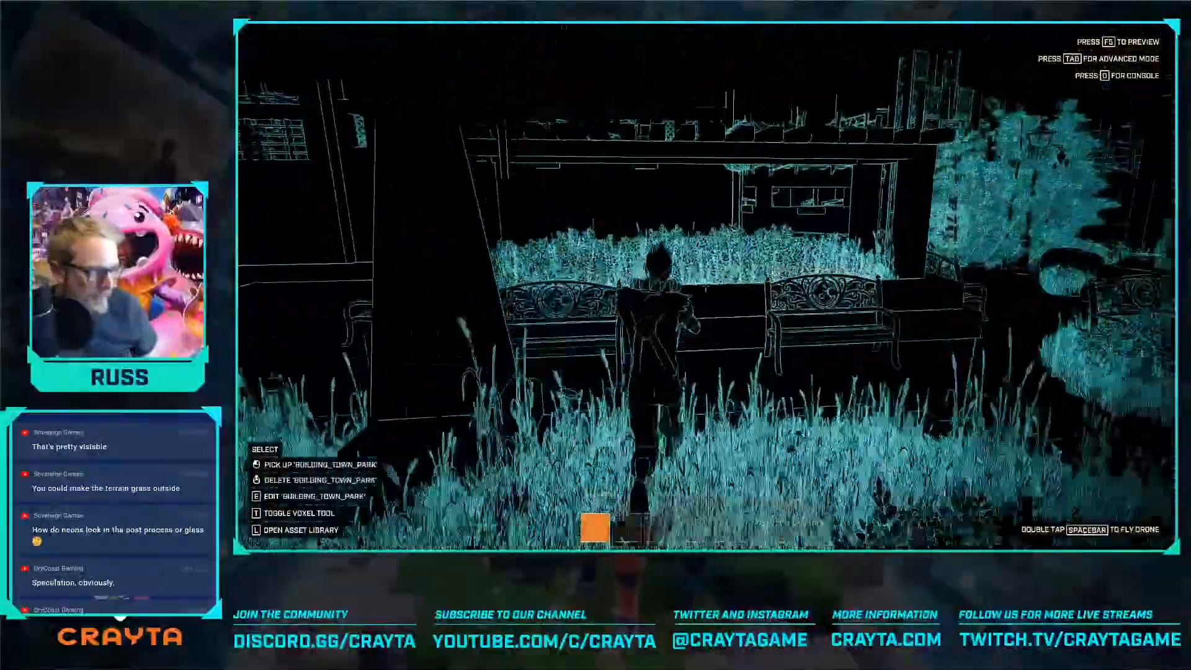
key("w")
key("space")
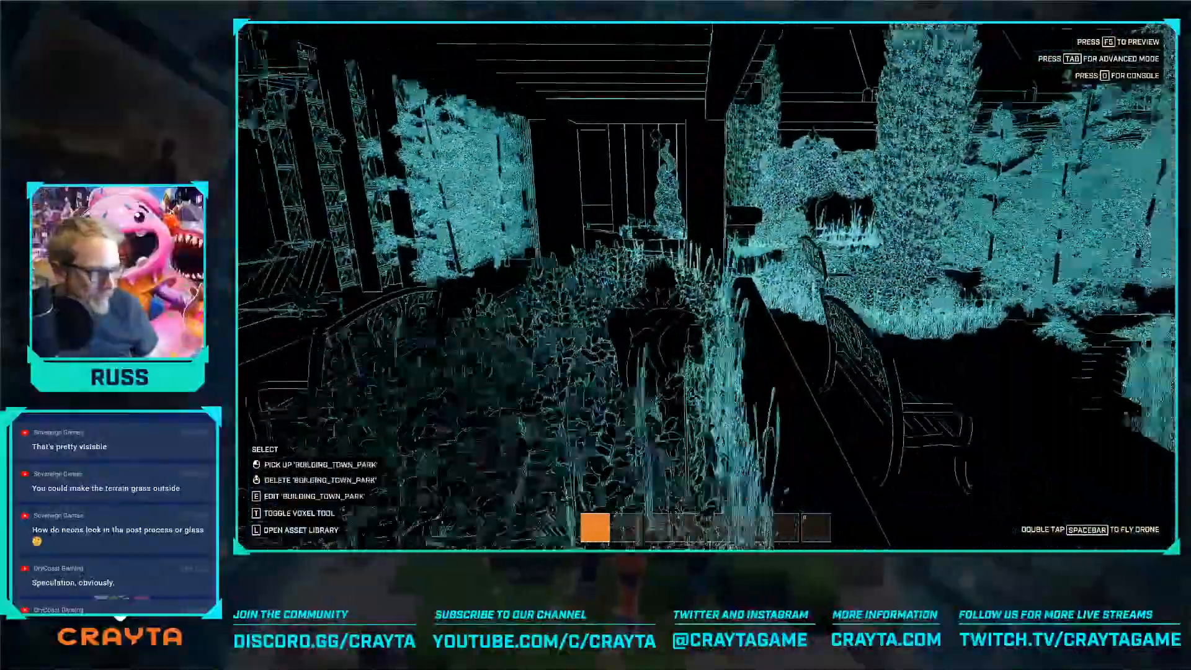
key("w")
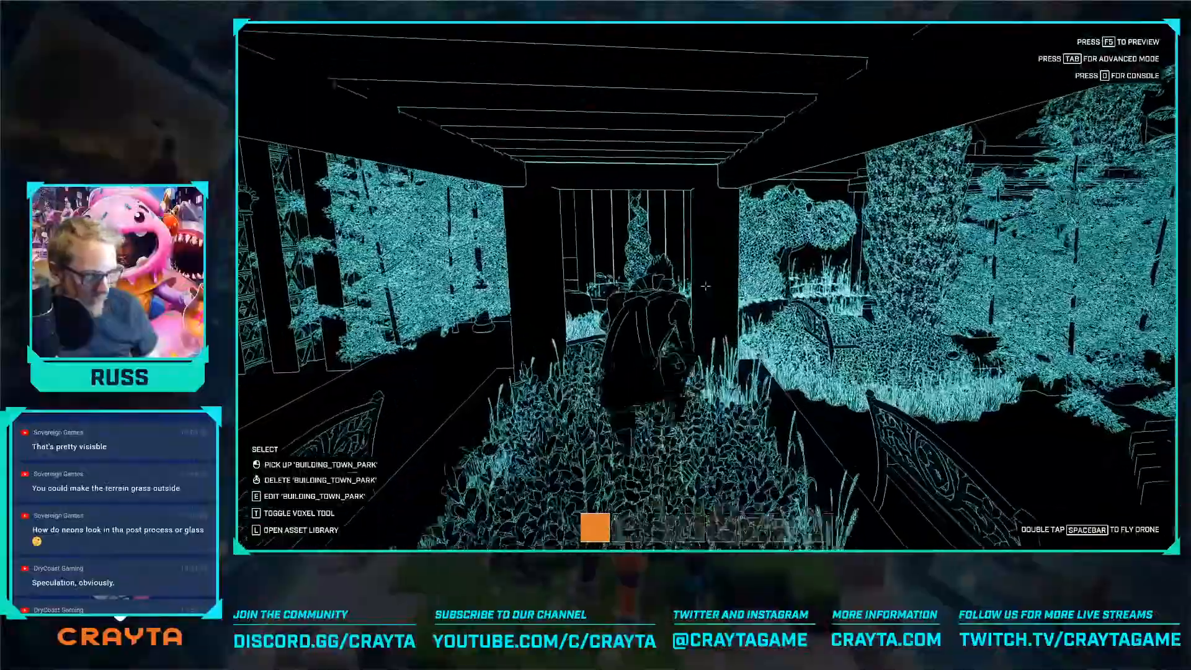
key("w")
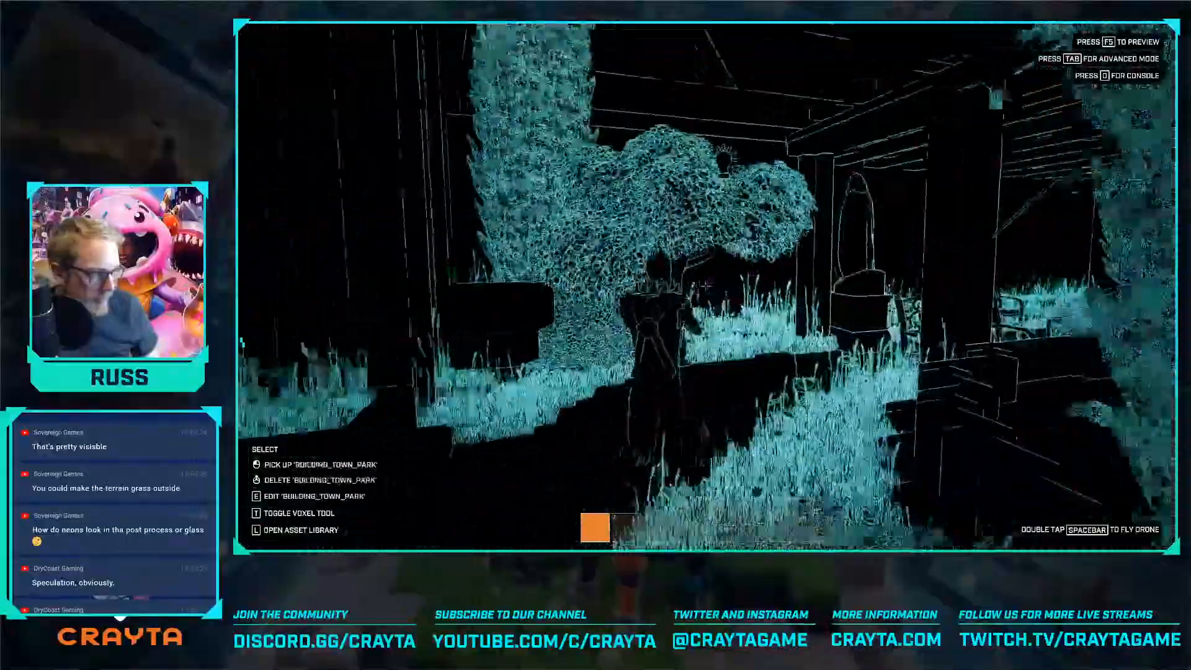
key("w")
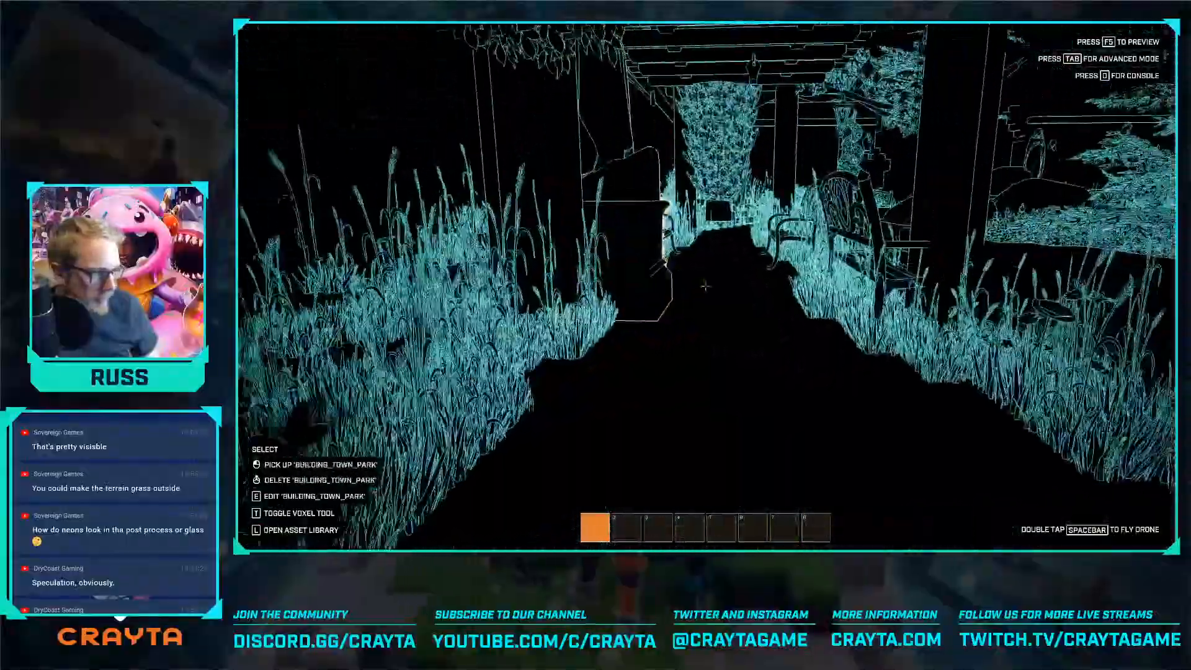
key("w")
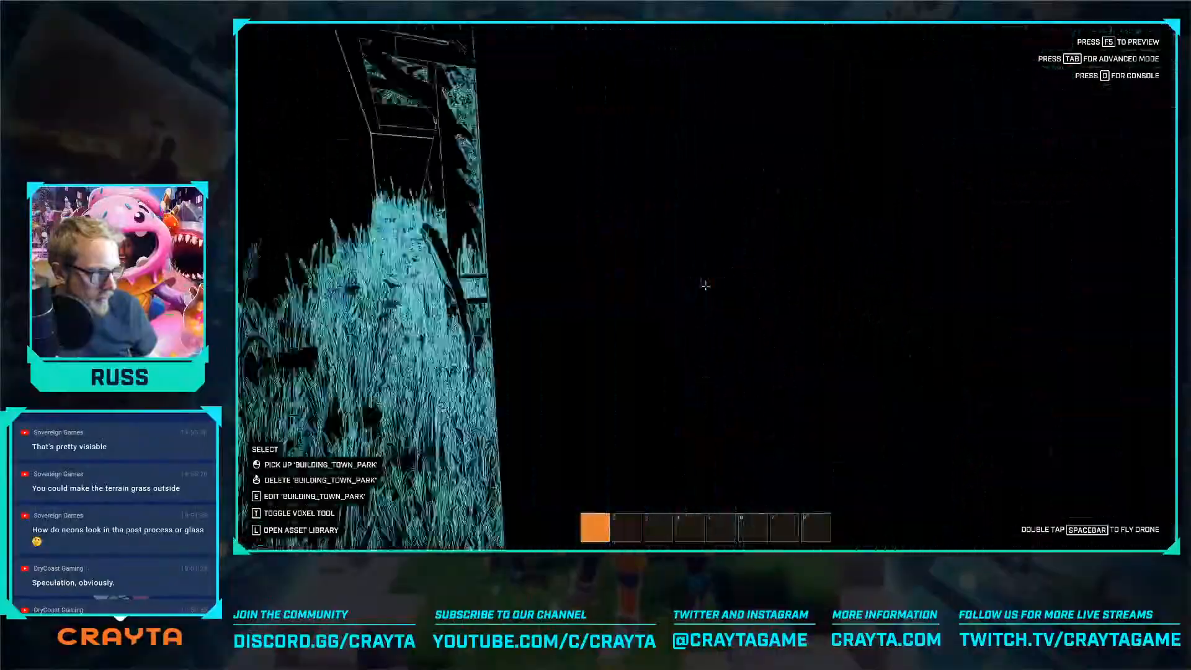
key("w")
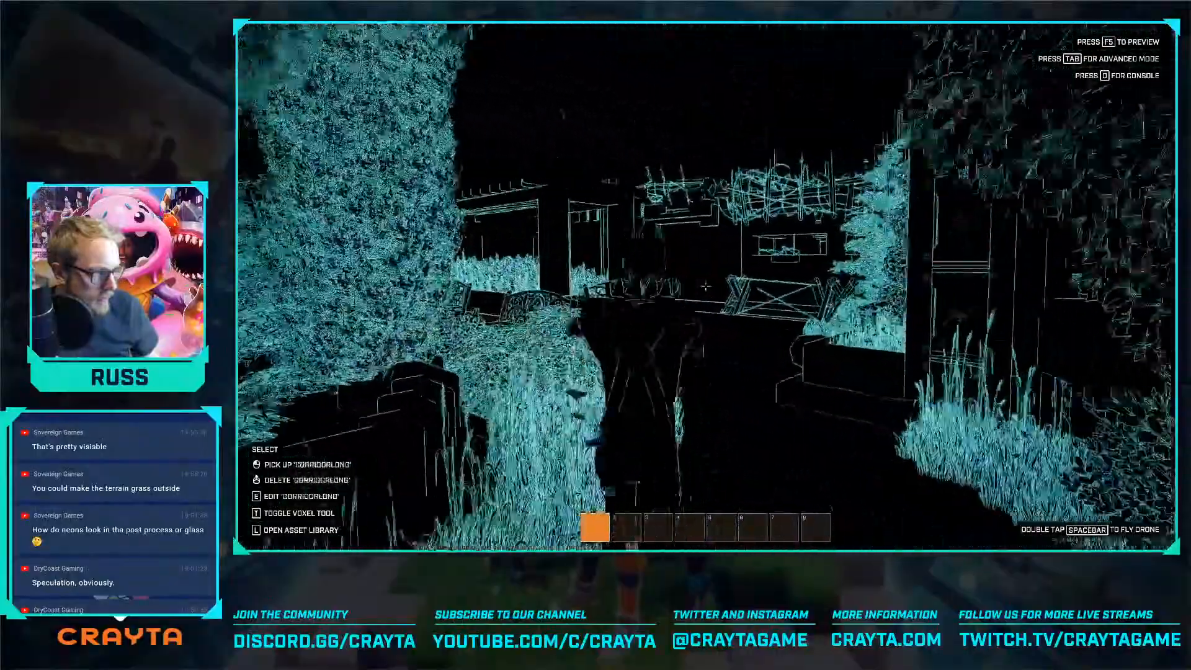
key("w")
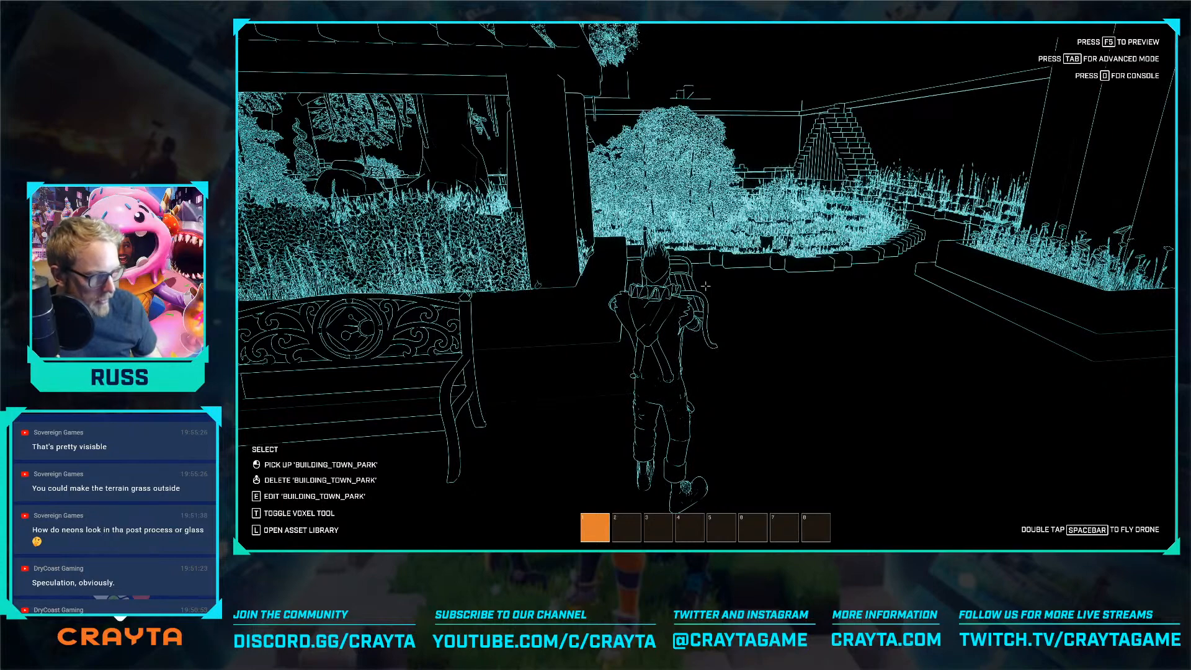
Preview the game and run from the spawn room along the fortress front to check the outline look
key("F5")
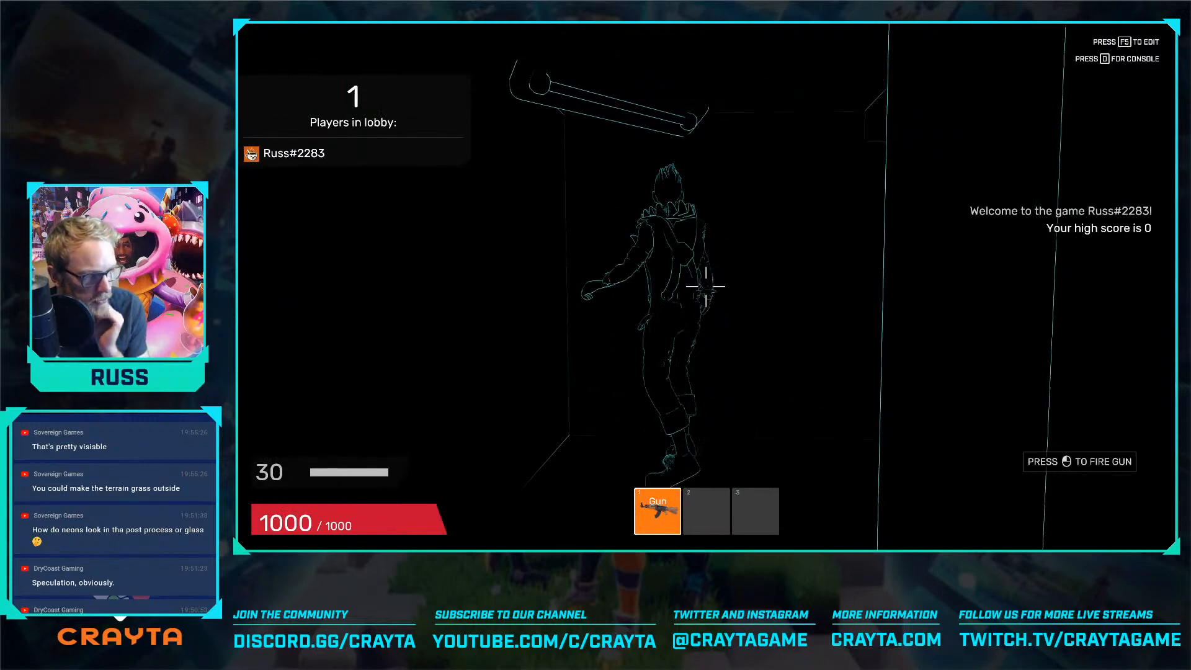
key("w")
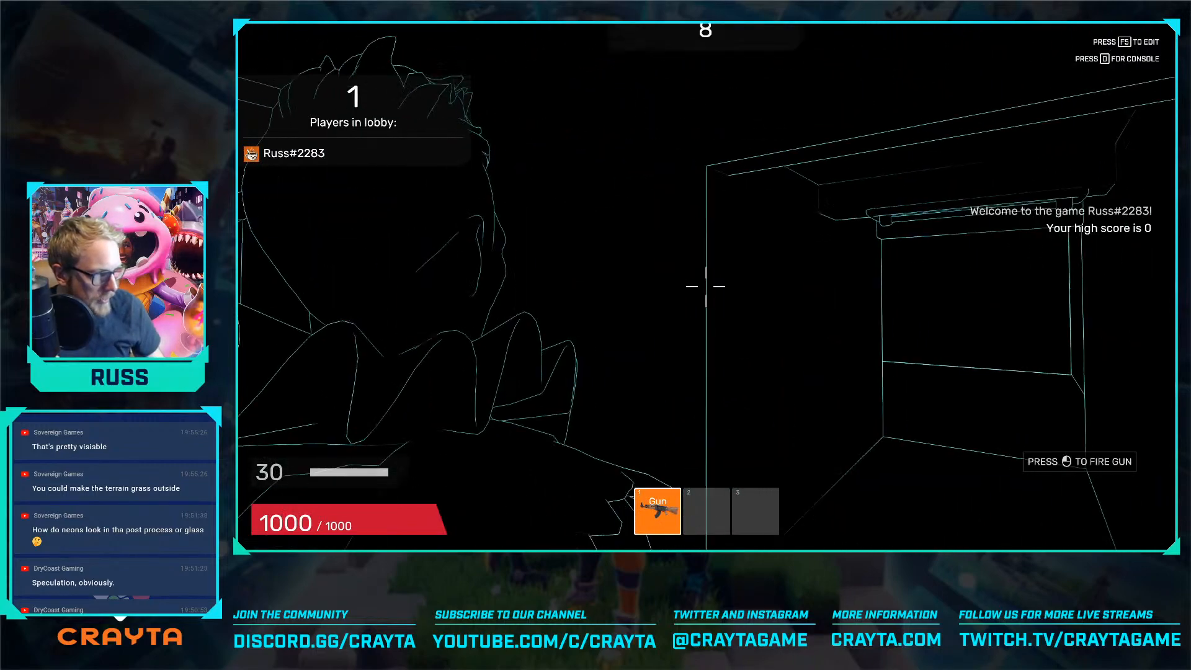
key("w")
key("w")
key("w")
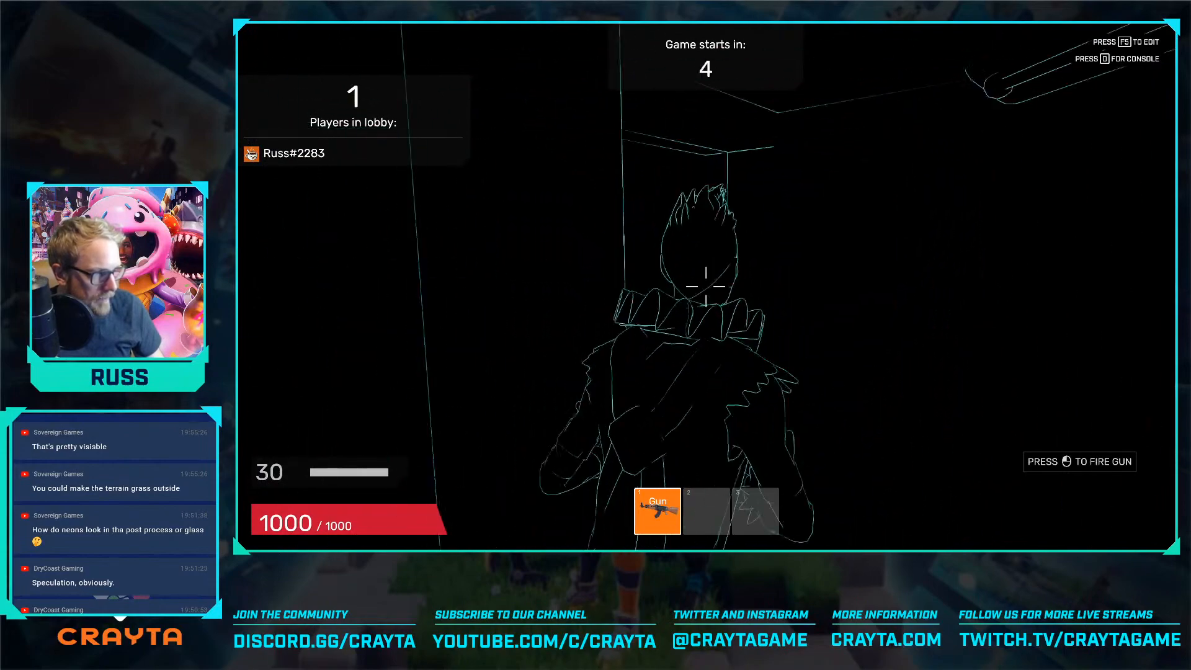
key("w")
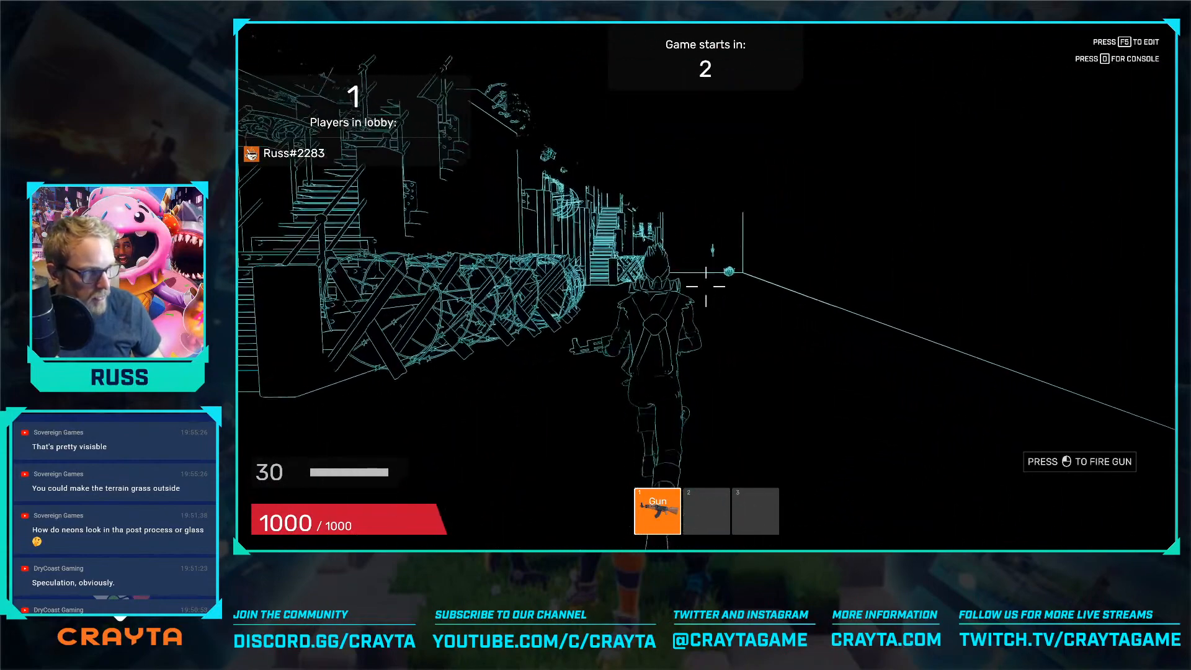
Run through the fortress doorway and corridor out past the scrapyard entrance towards the terraced street in the outline look, and end the preview
key("w")
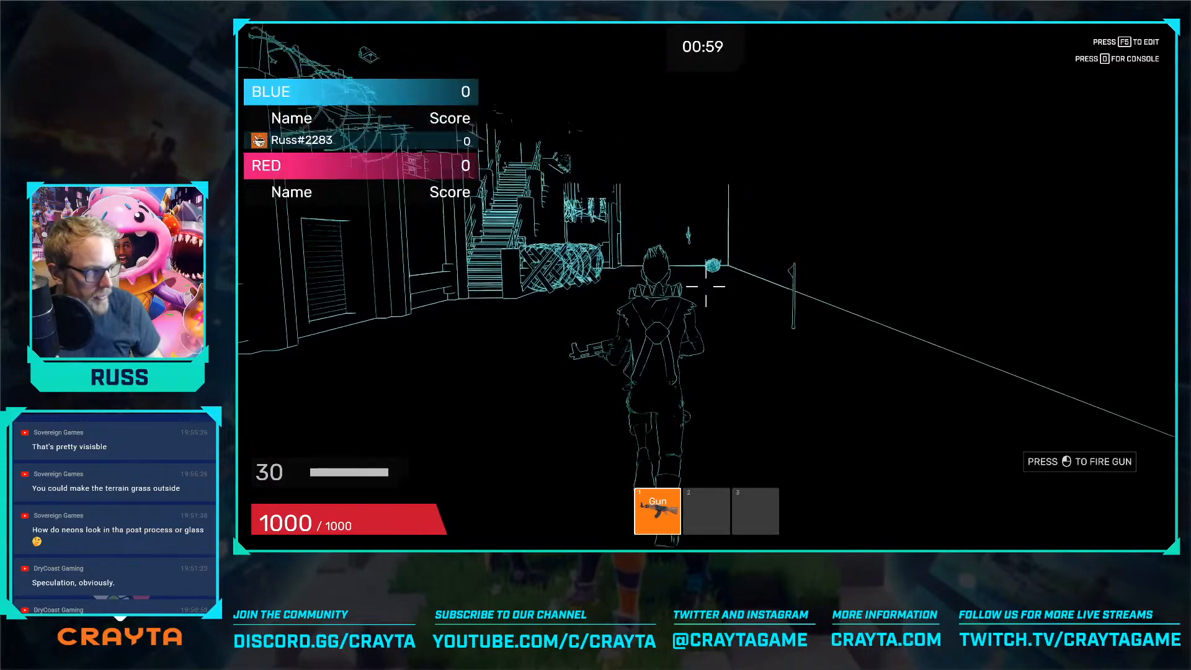
key("w")
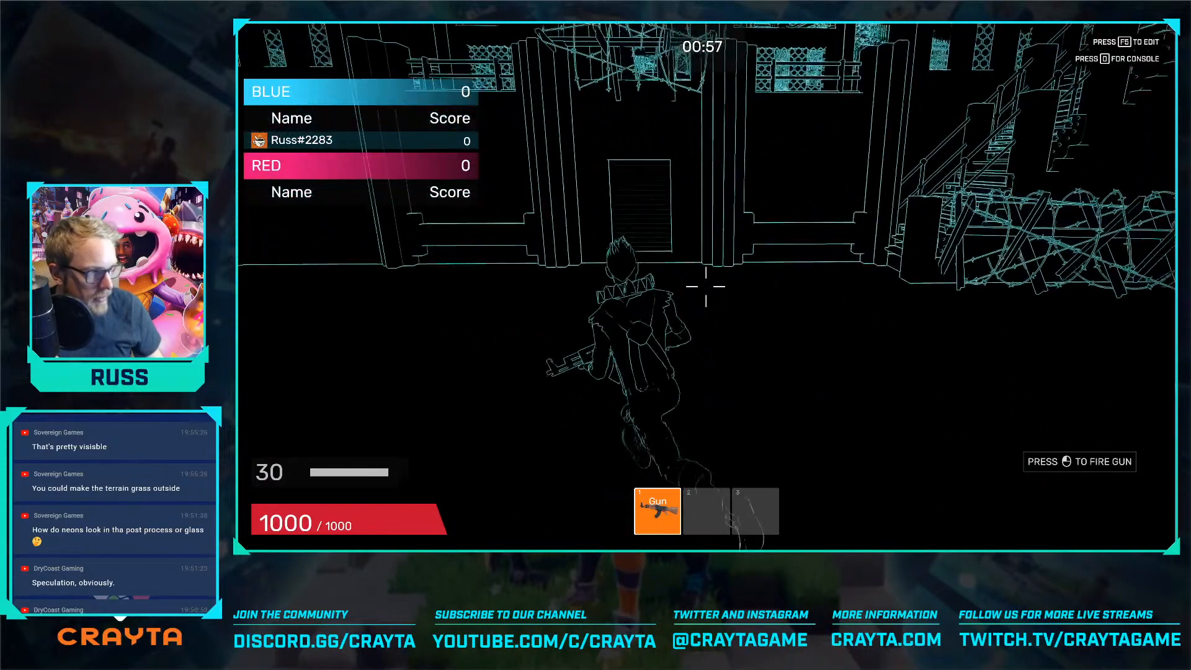
key("w")
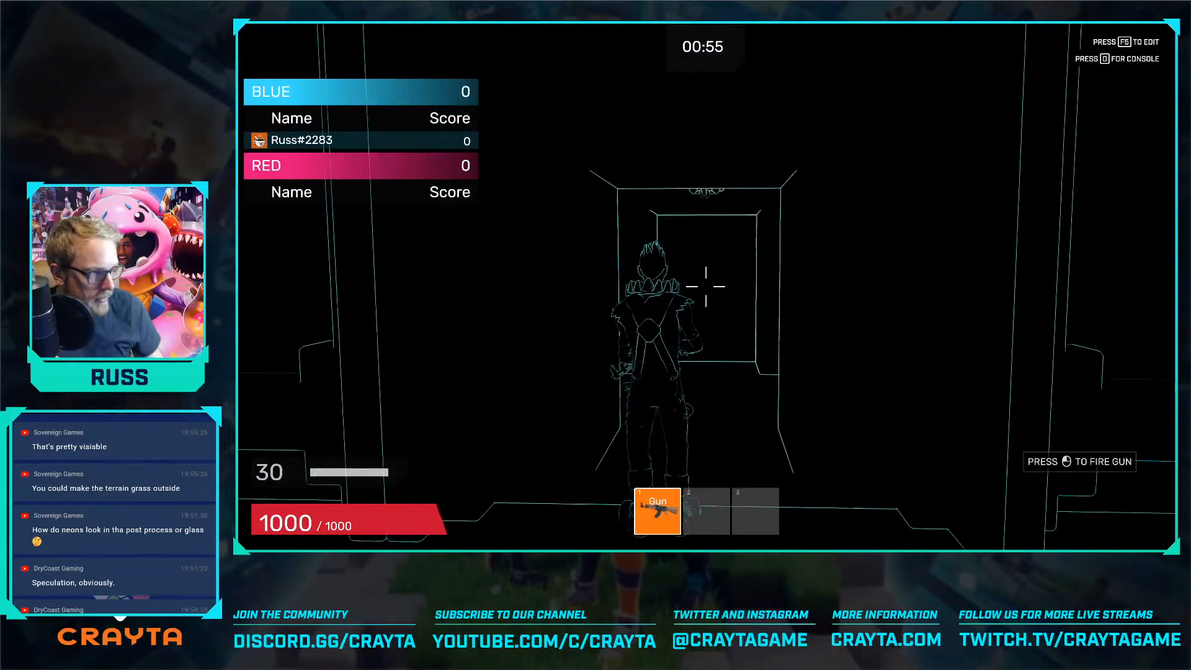
key("w")
key("w")
key("w")
key("w")
key("w")
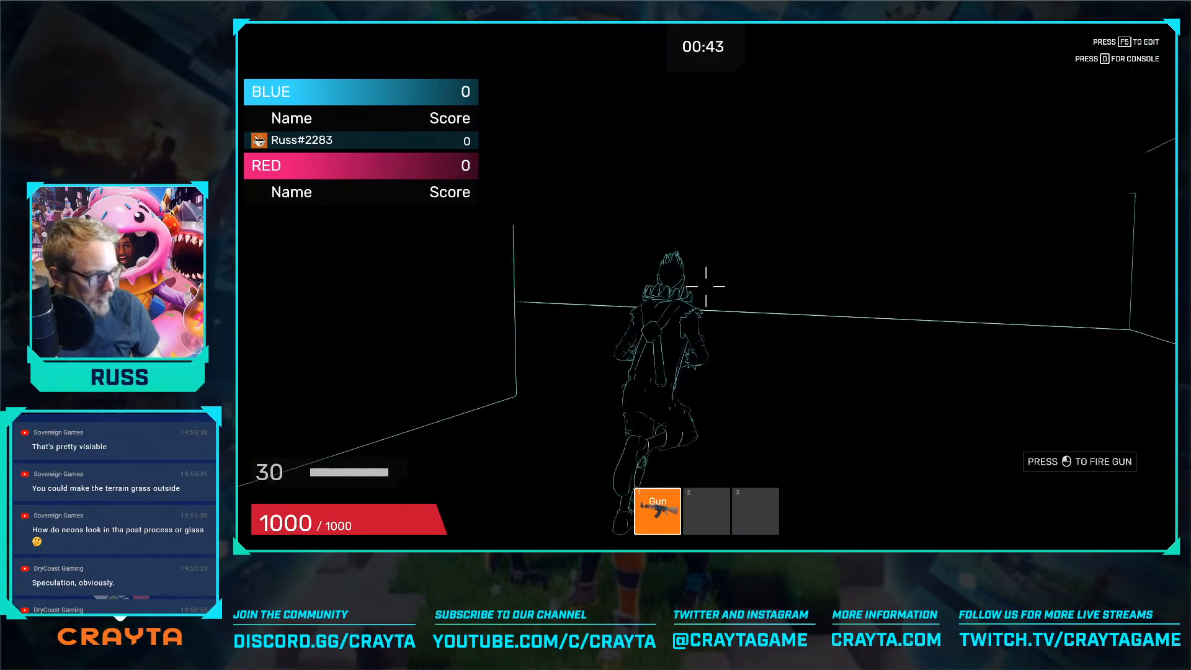
key("w")
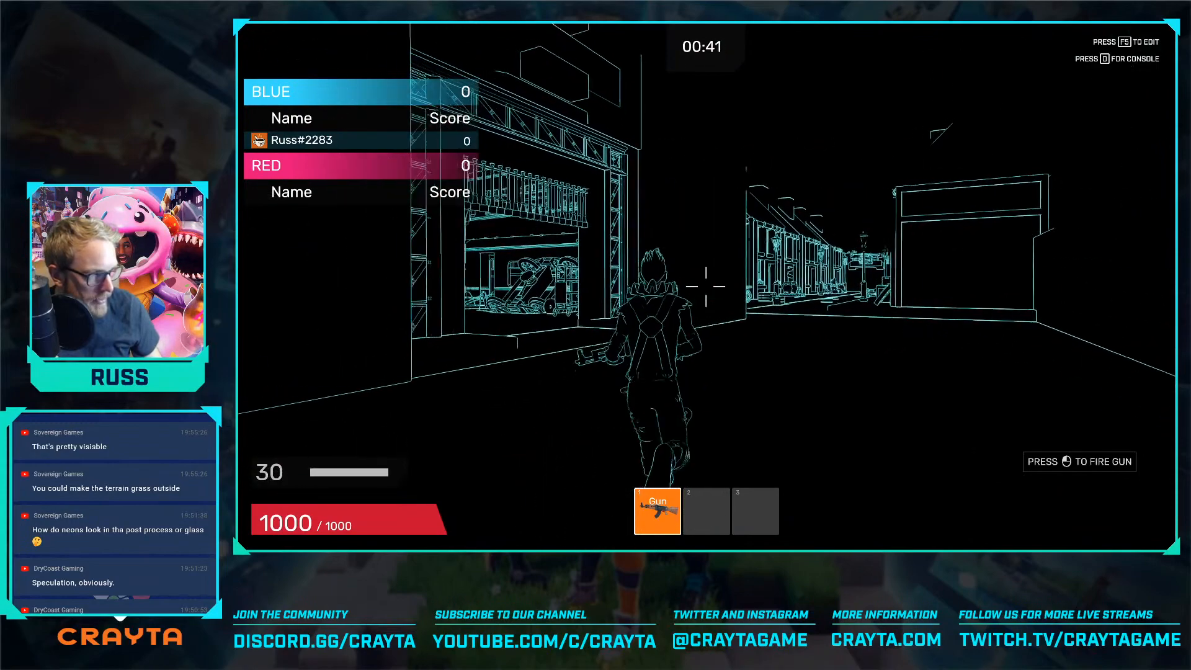
key("w")
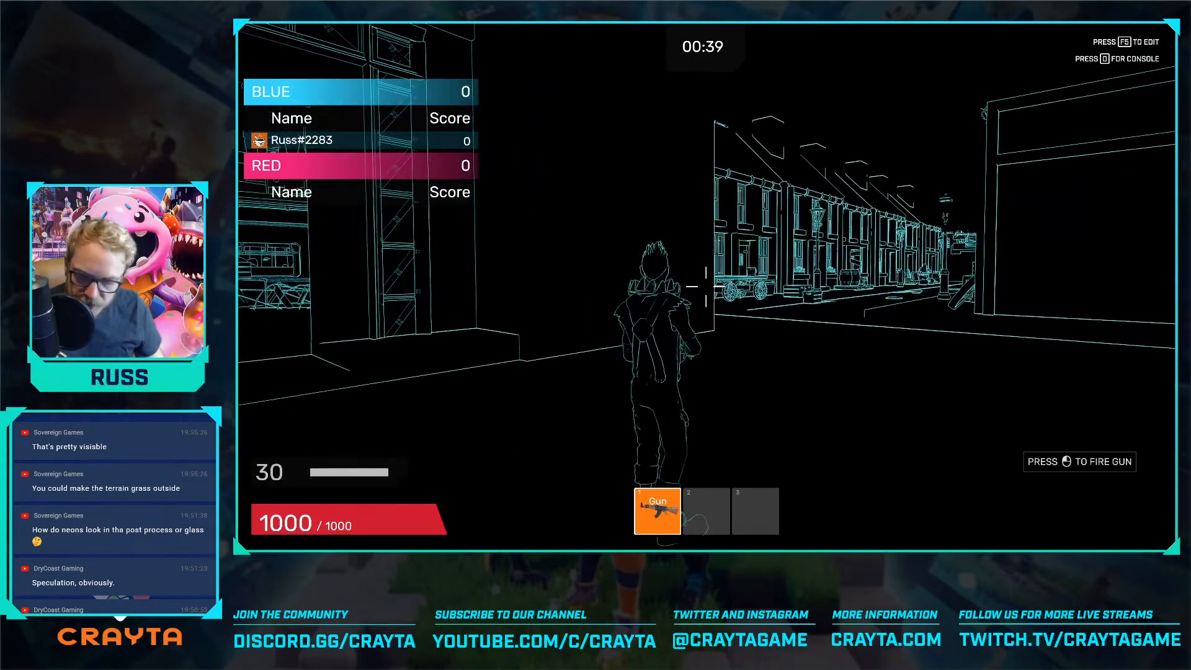
key("F5")
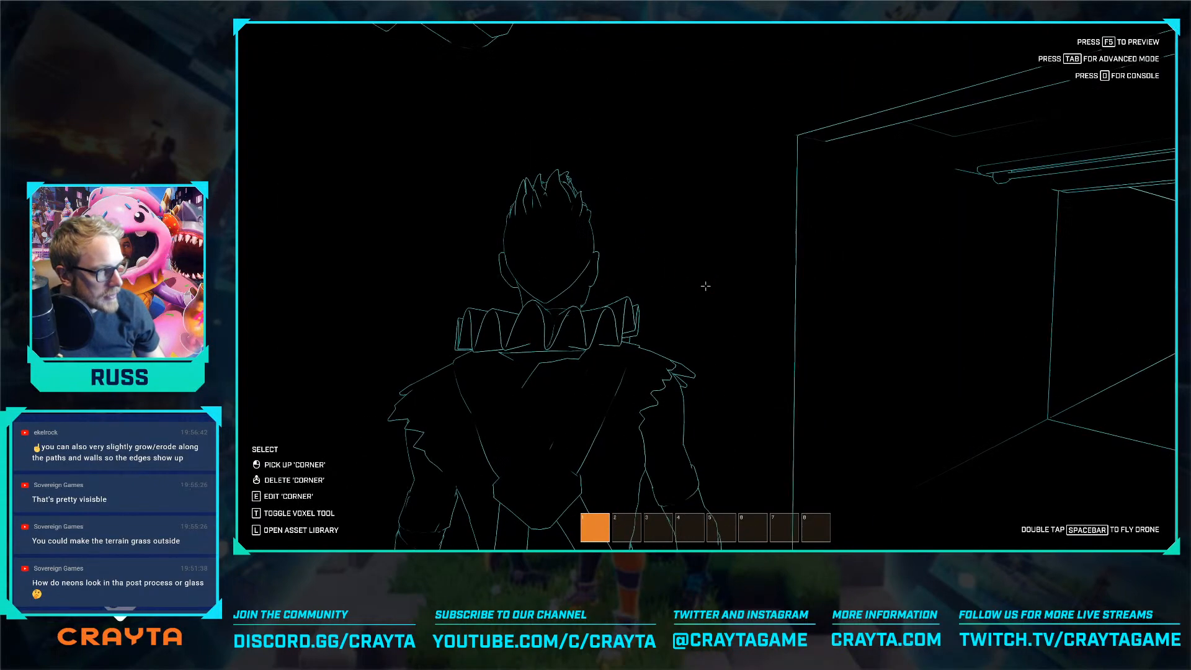
Enter advanced editing above the park and enable the editor rendering settings override in the world's sky settings
key("Tab")
key("w")
right_click_drag(533, 385, 323, 416)
key("s")
right_click_drag(721, 294, 707, 273)
left_click(1058, 48)
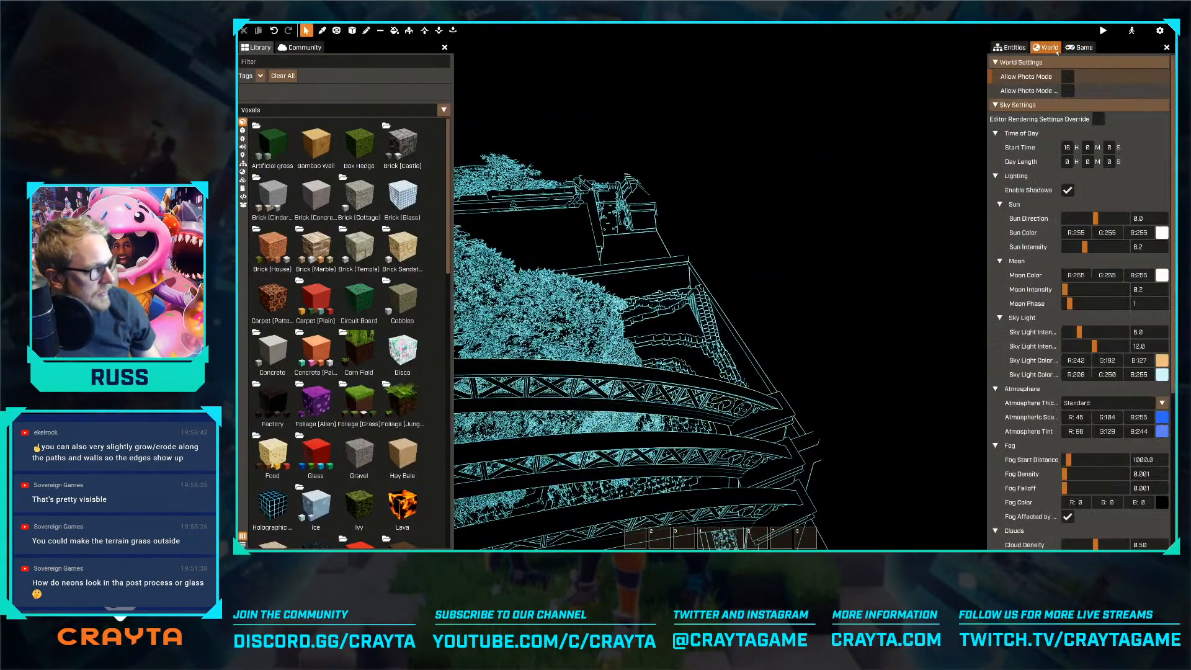
left_click(1098, 118)
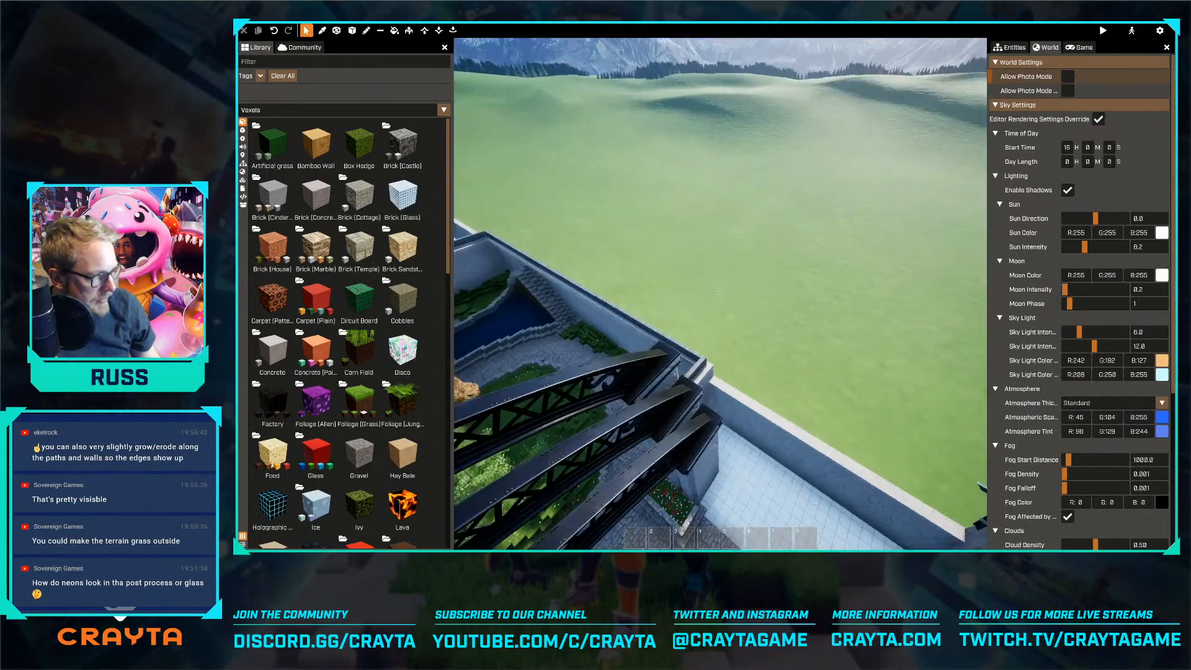
Erode the top edge of the stone boundary wall behind the fortress into an uneven, broken outline
key("s")
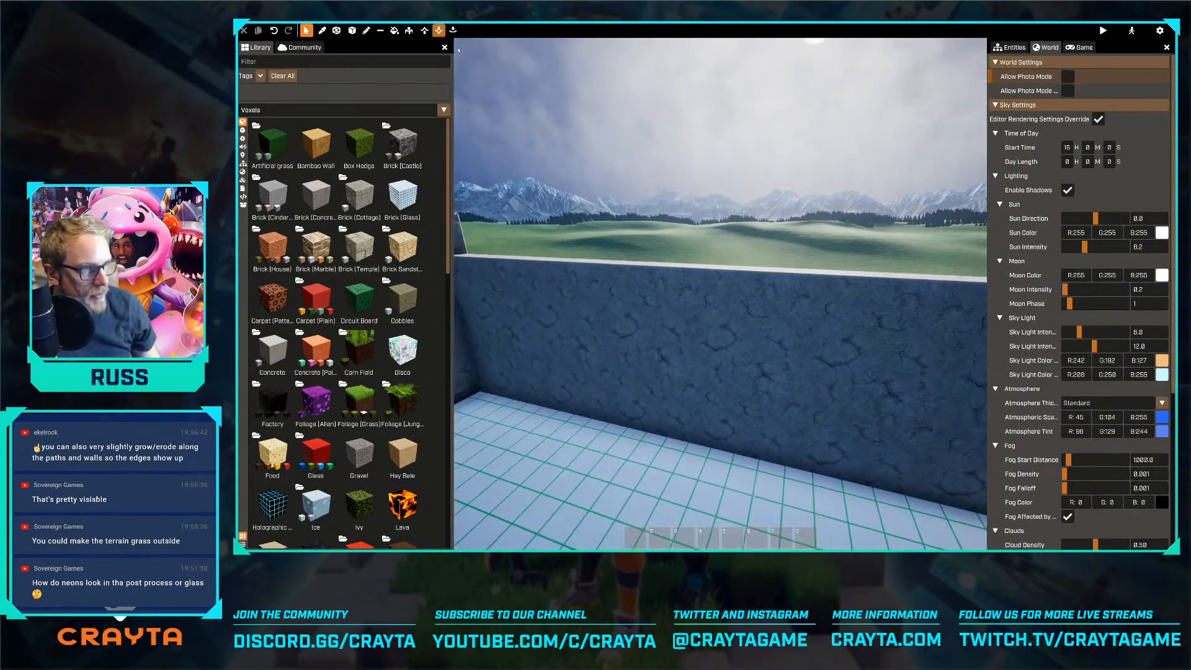
left_click(439, 31)
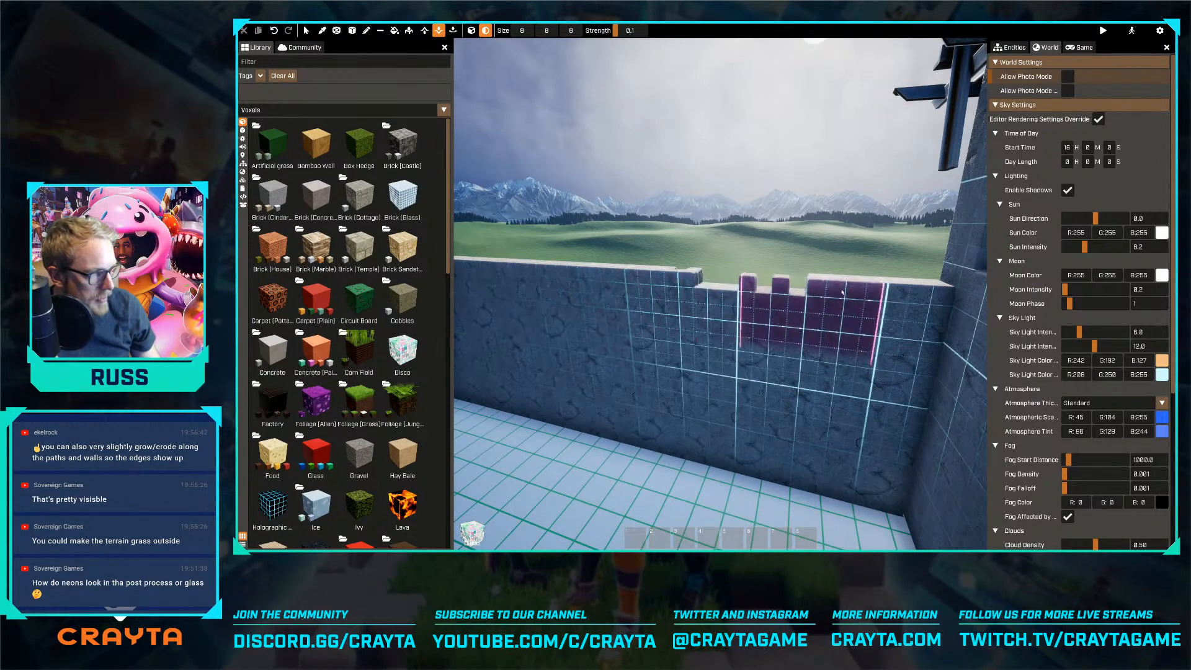
left_click(831, 292)
key("a")
left_click(722, 279)
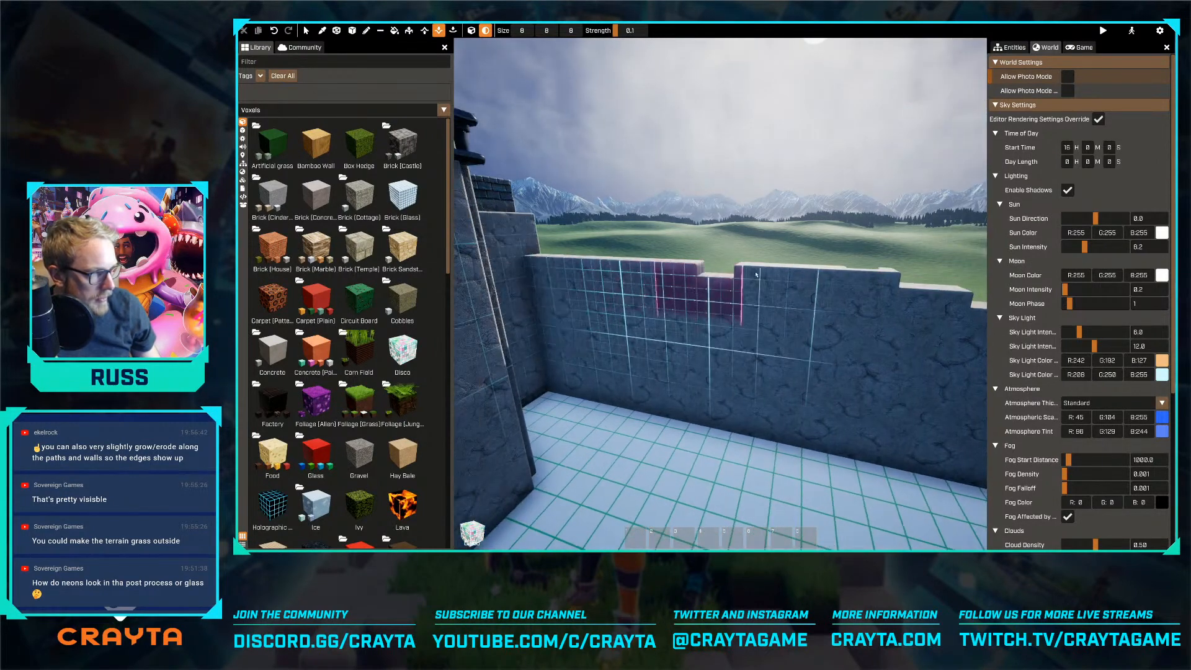
left_click(588, 266)
key("d")
key("s")
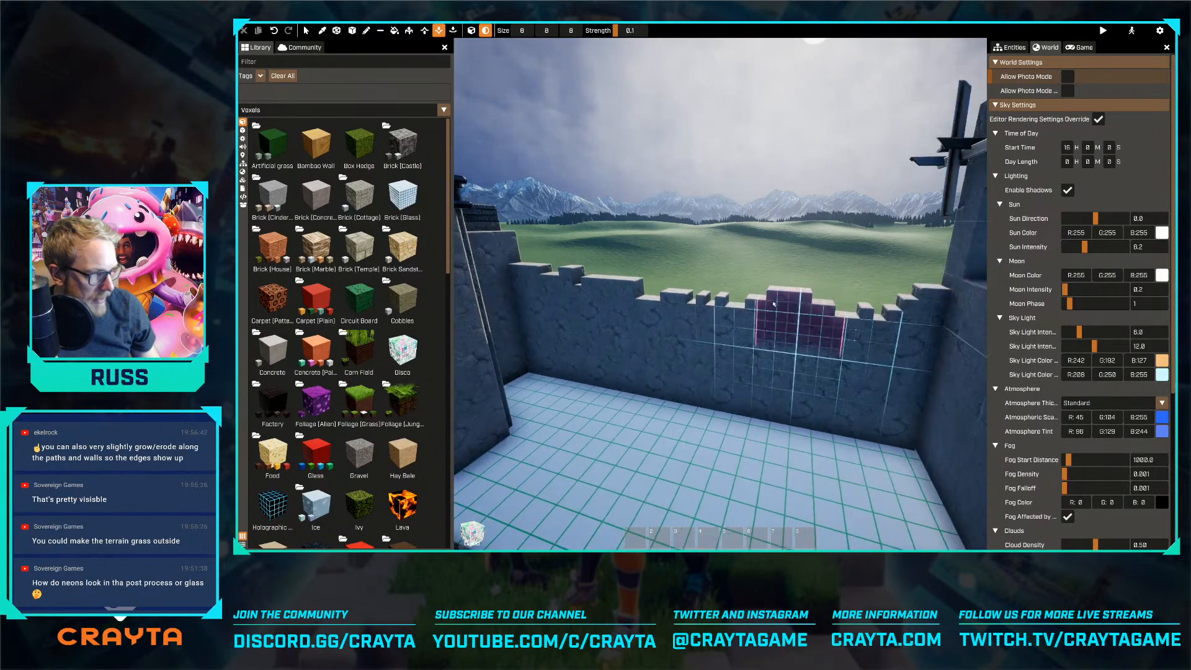
Roughen the top of the next long boundary wall with the Erode tool, working along to the dark-roofed building
key("w")
mouse_move(705, 351)
right_mouse_down()
mouse_move(720, 294)
mouse_move(722, 326)
right_mouse_up()
key("a")
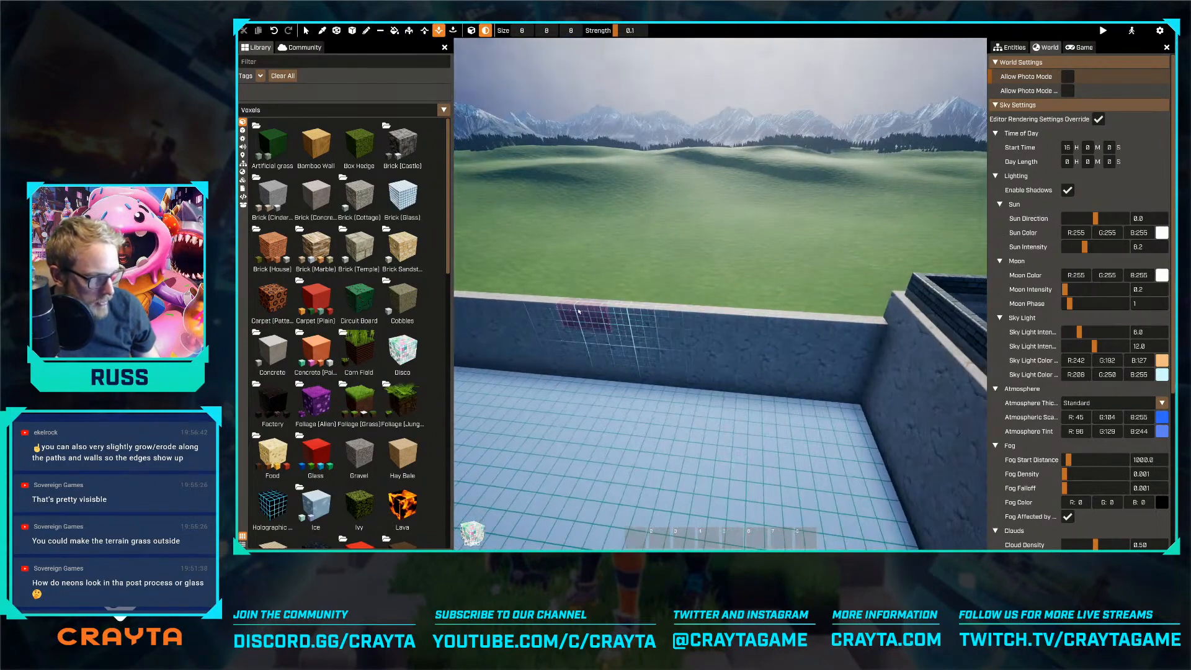
key("a")
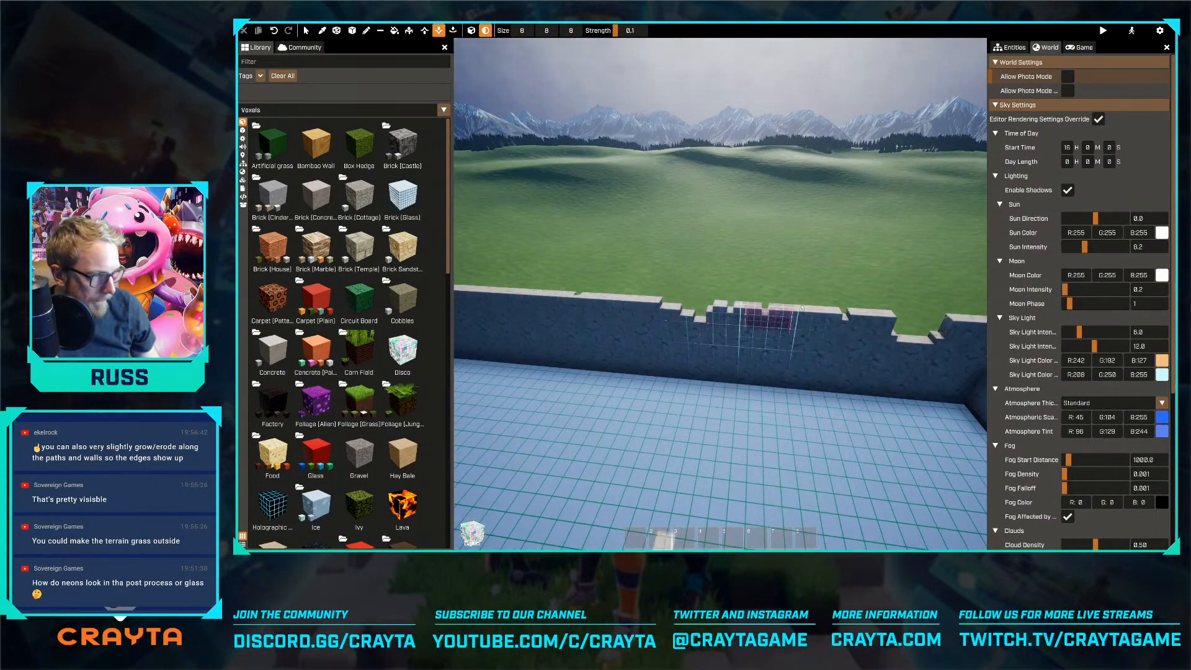
key("a")
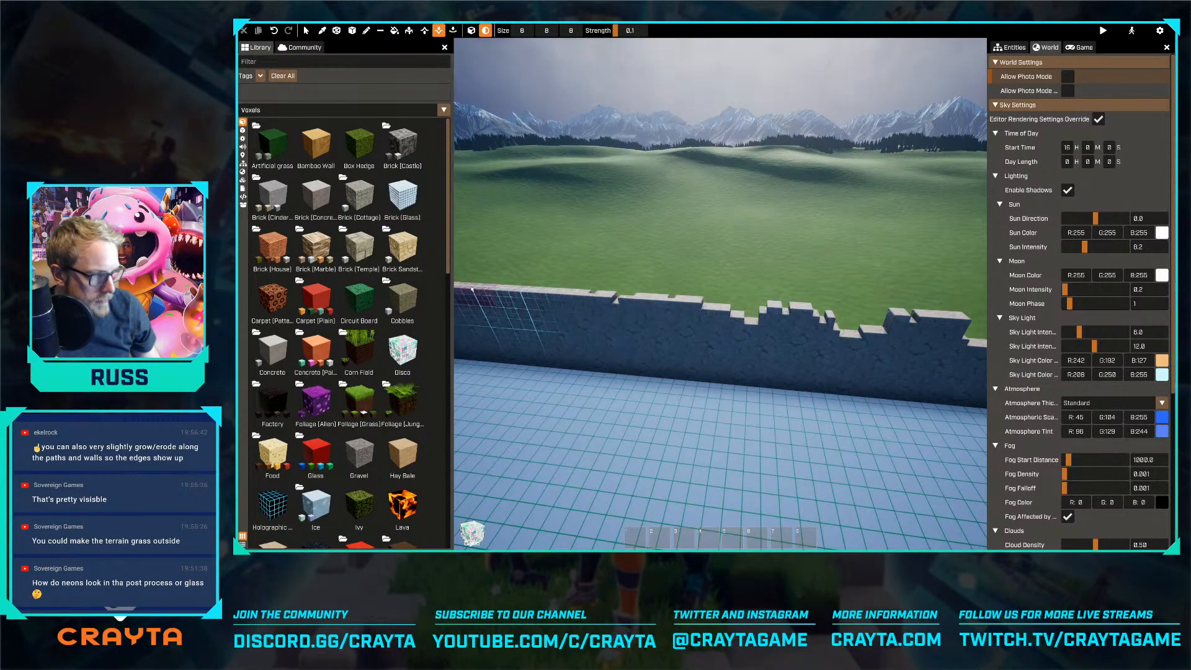
key("a")
right_click_drag(576, 307, 576, 307)
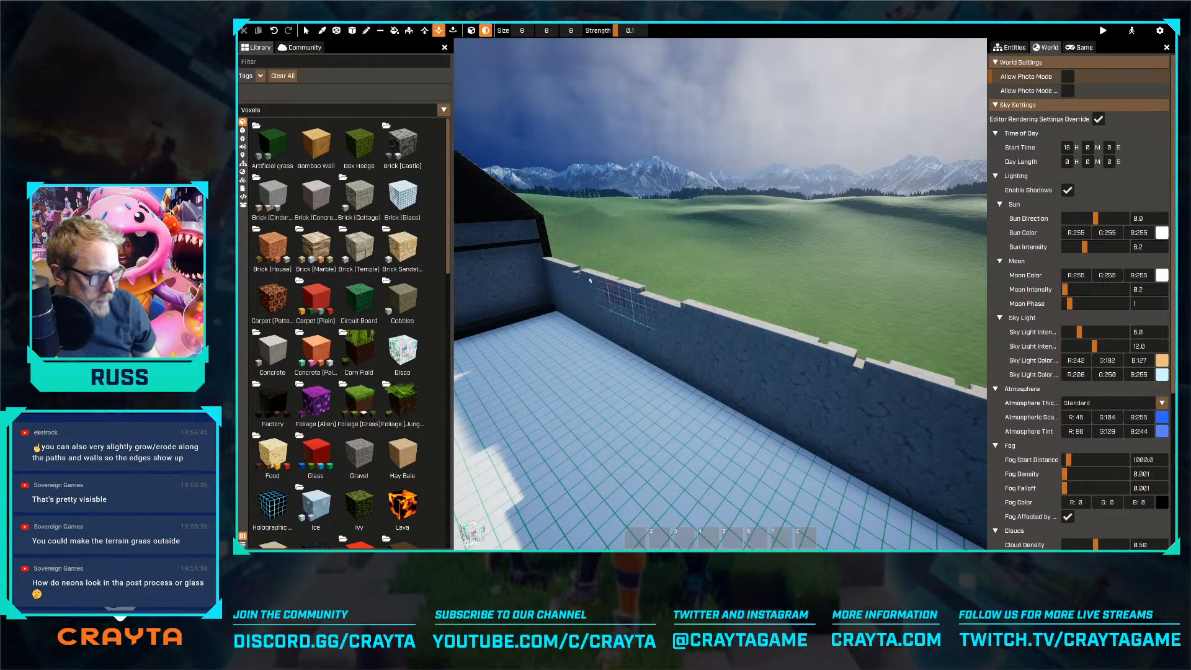
key("w")
key("a")
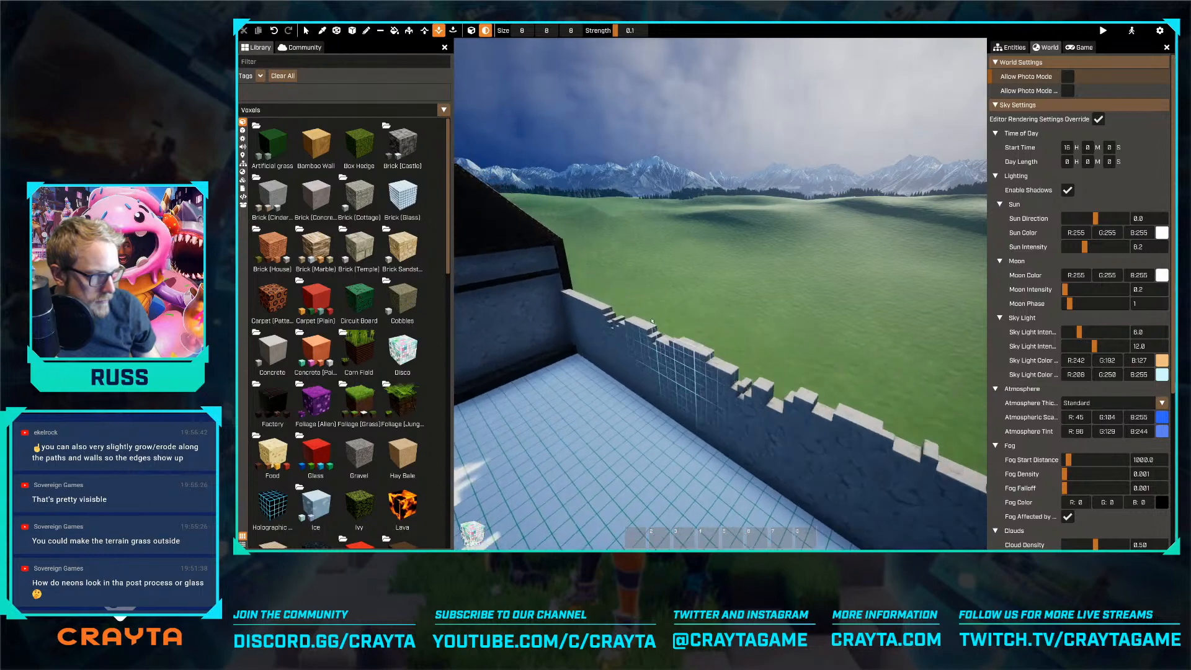
key("w")
Erode the tops of the boundary walls between the fortress and houses and beside the park's metal arches
right_click_drag(588, 313, 720, 294)
key("w")
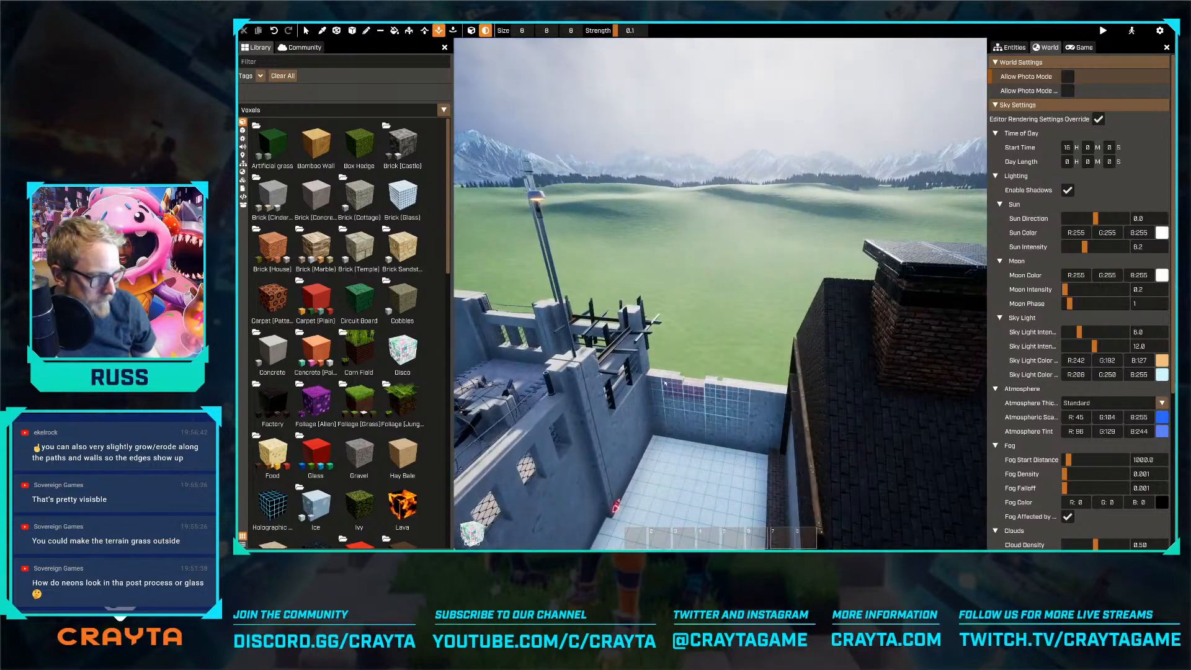
right_click_drag(698, 401, 496, 372)
key("s")
key("w")
right_click_drag(762, 419, 722, 419)
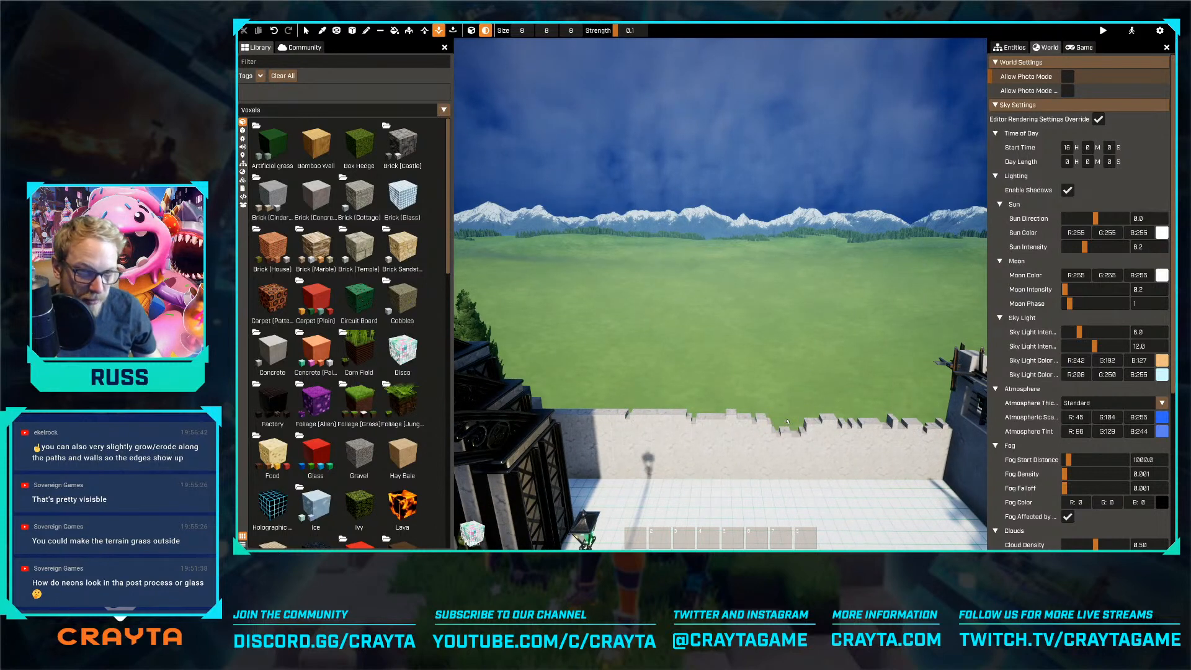
right_click_drag(771, 421, 739, 430)
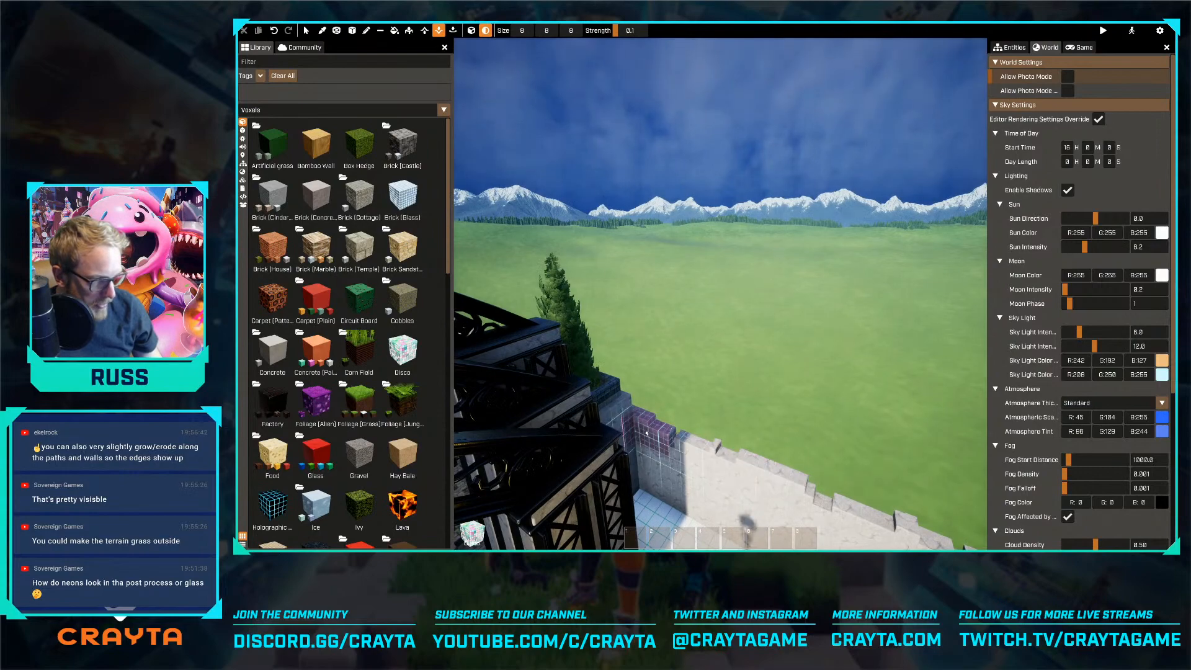
Erode the boundary wall's top edge from the park corner past the flat-roofed block to the houses and fortress
key("s")
right_click_drag(777, 476, 651, 470)
key("d")
left_click_drag(697, 438, 620, 455)
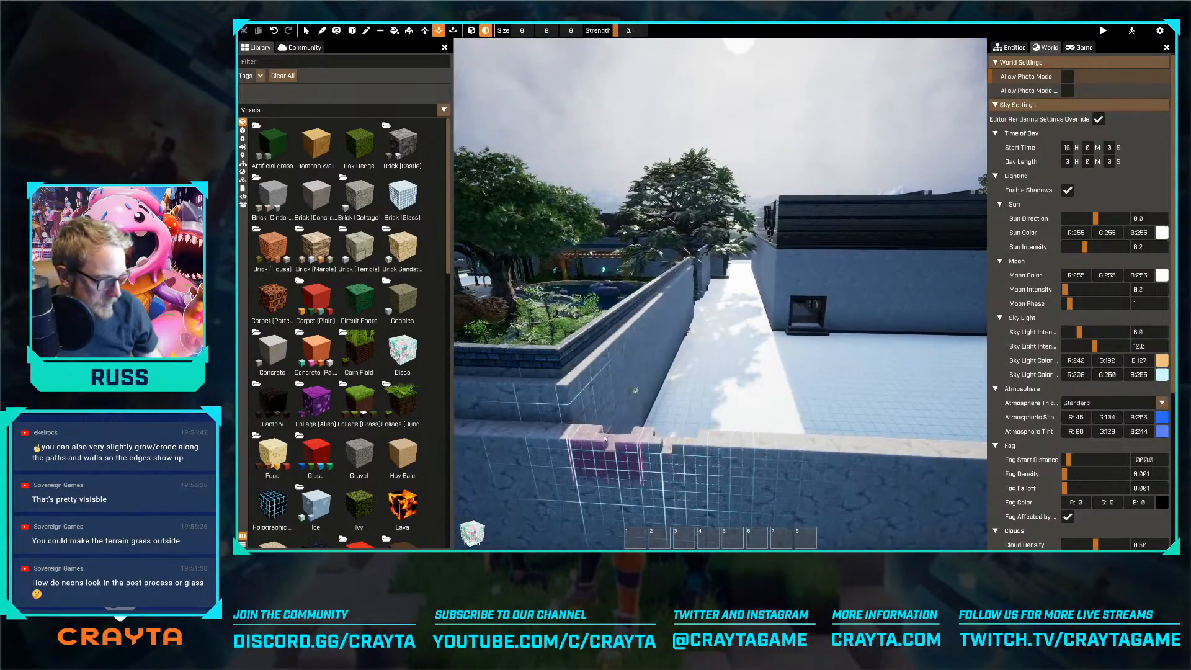
key("d")
mouse_move(807, 445)
left_mouse_down()
mouse_move(628, 414)
mouse_move(766, 428)
mouse_move(558, 408)
left_mouse_up()
key("d")
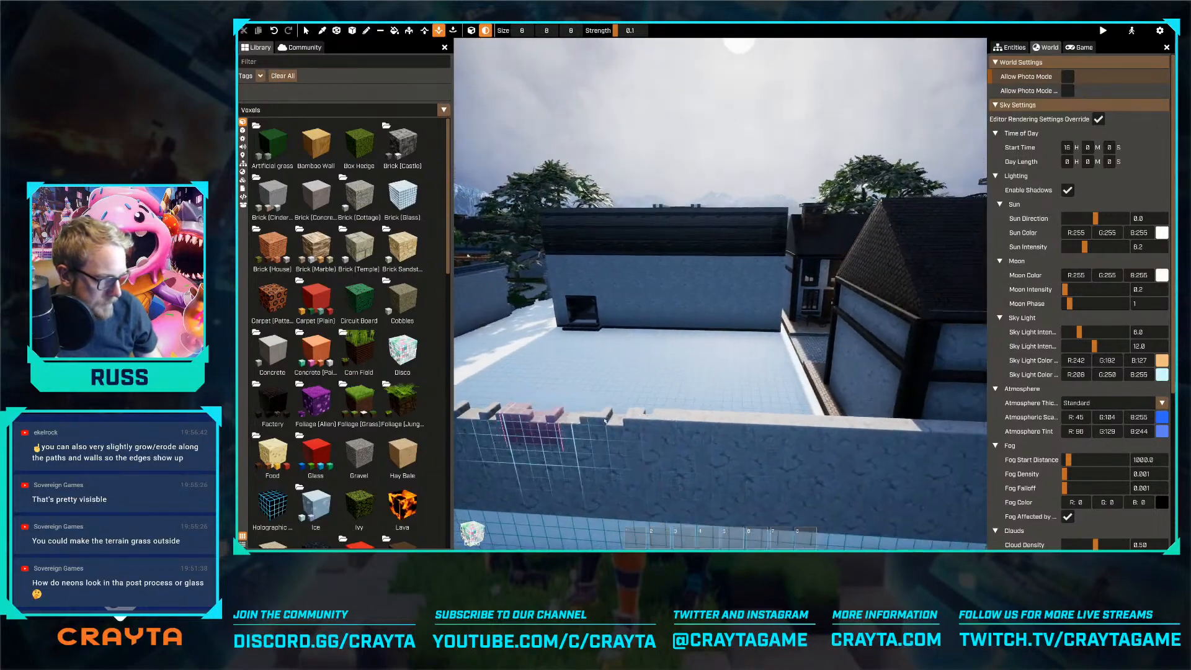
key("d")
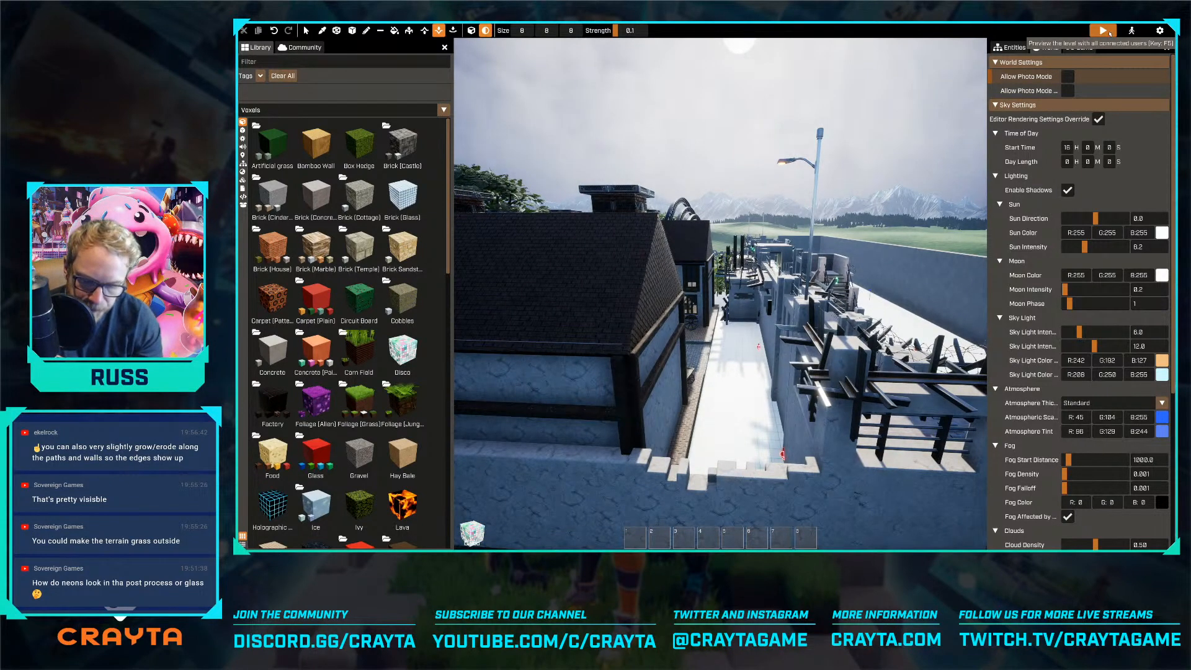
Preview the level briefly and return to editing to restore the outline look from the world settings
left_click(1109, 33)
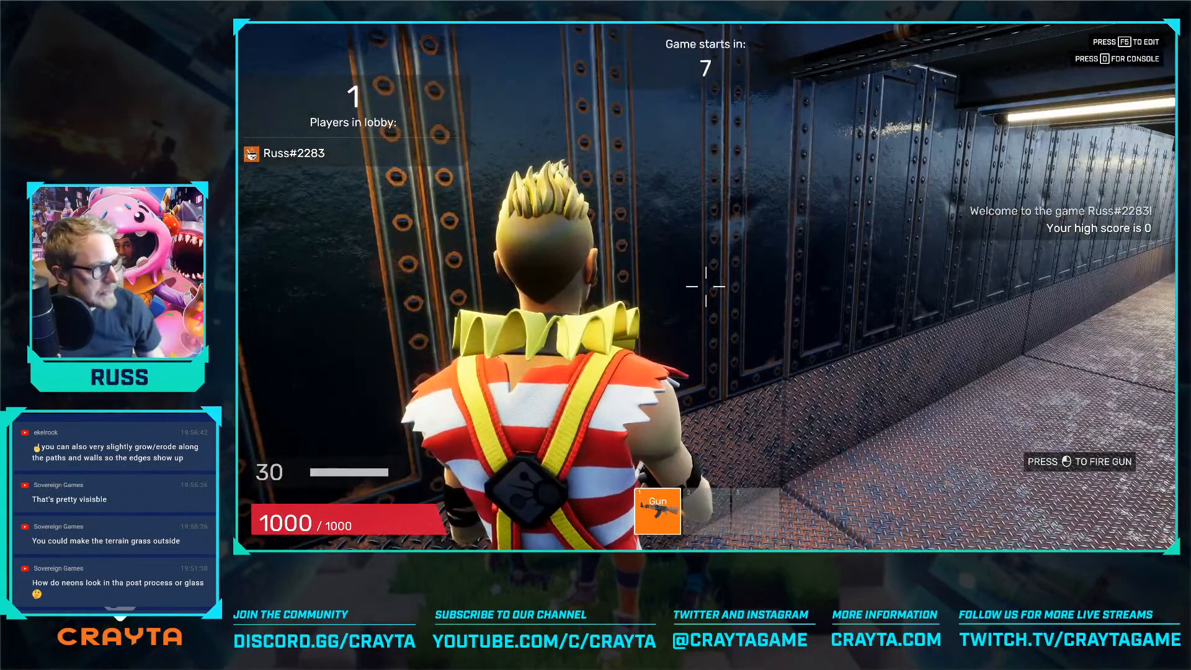
key("F5")
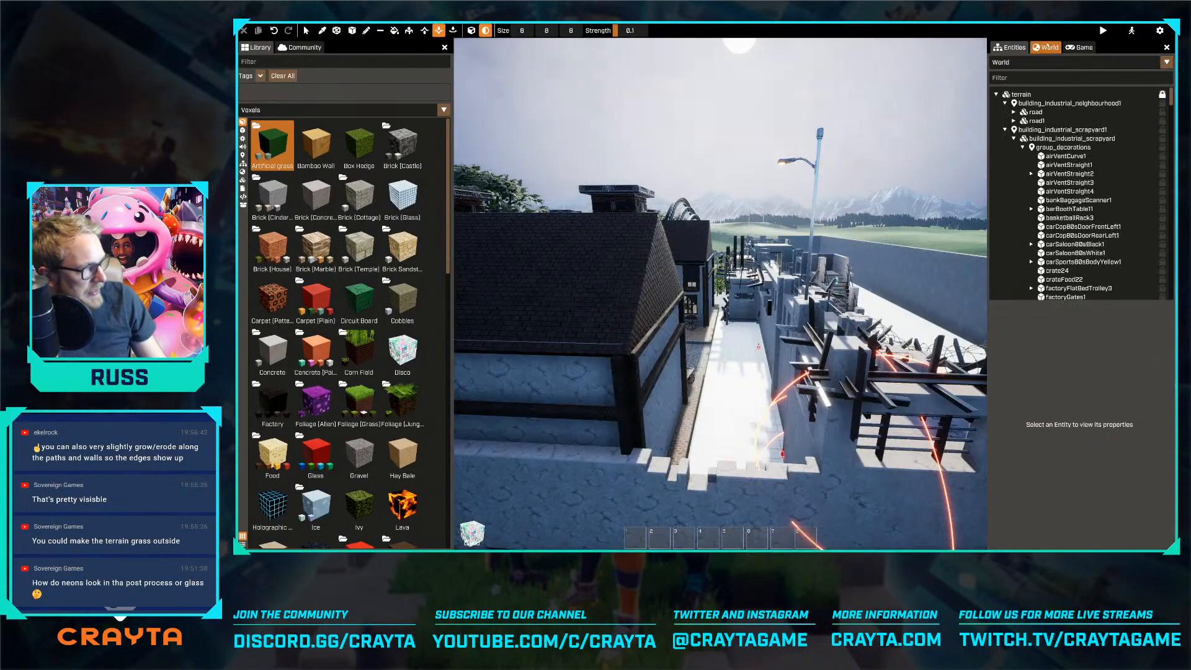
left_click(1049, 48)
key("F5")
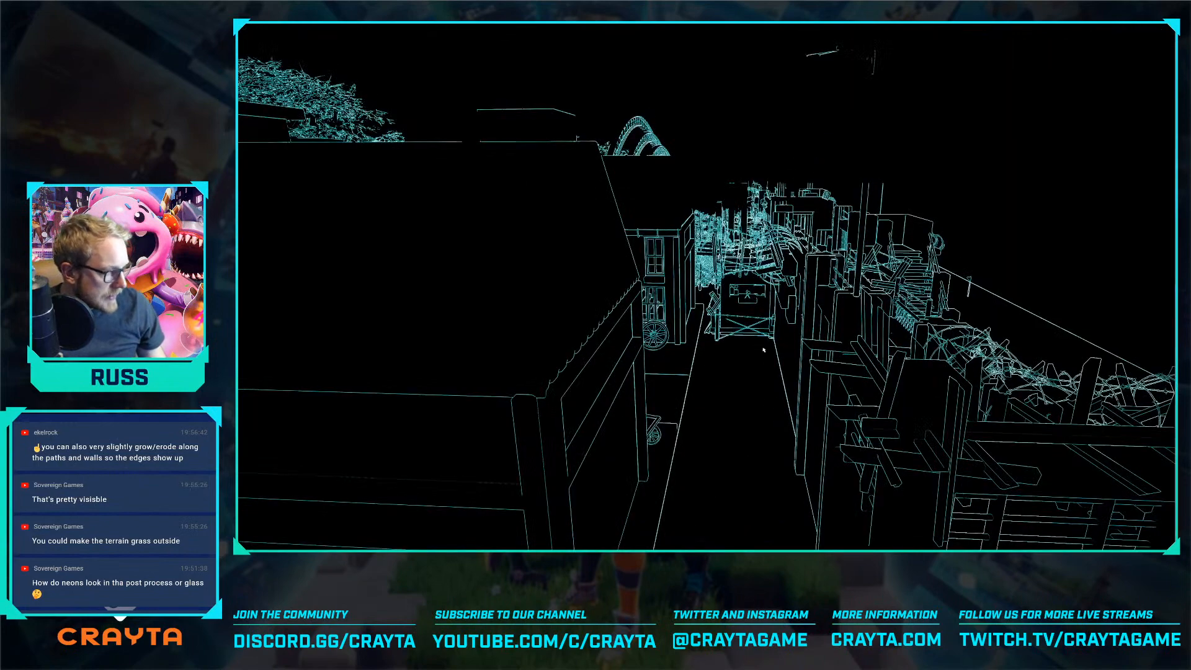
Travel through the map and along the park's planted paths and pond on foot to inspect the outline look
key("w")
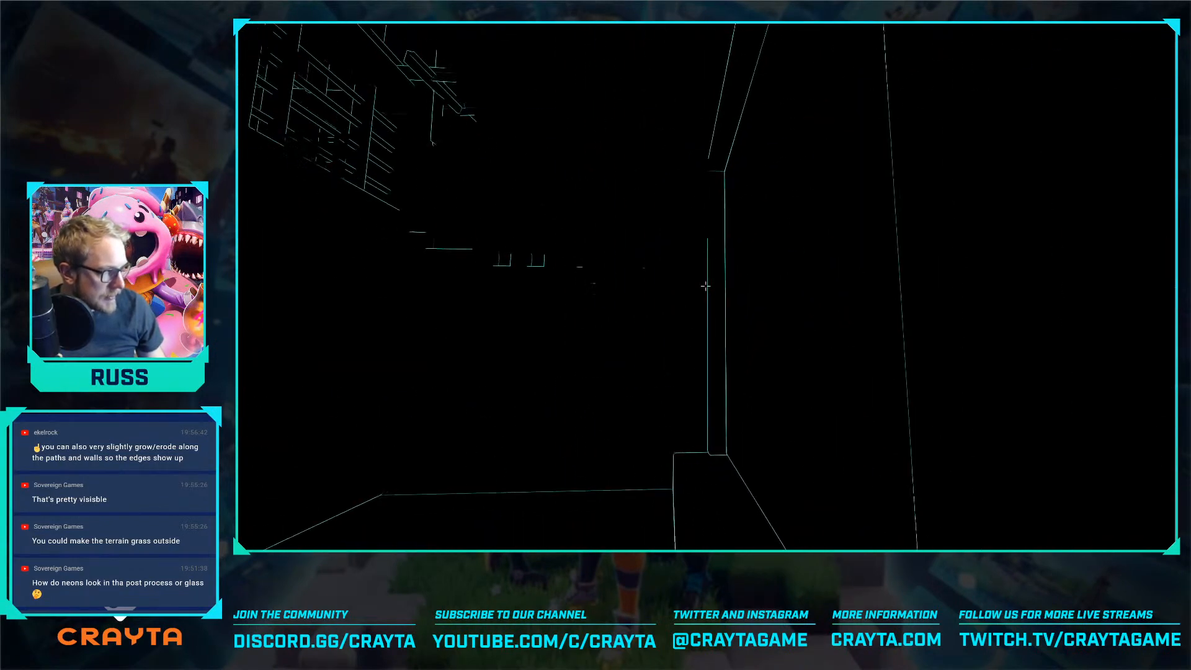
key("w")
key("w")
key("s")
key("Tab")
key("w")
key("w")
key("w")
key("w")
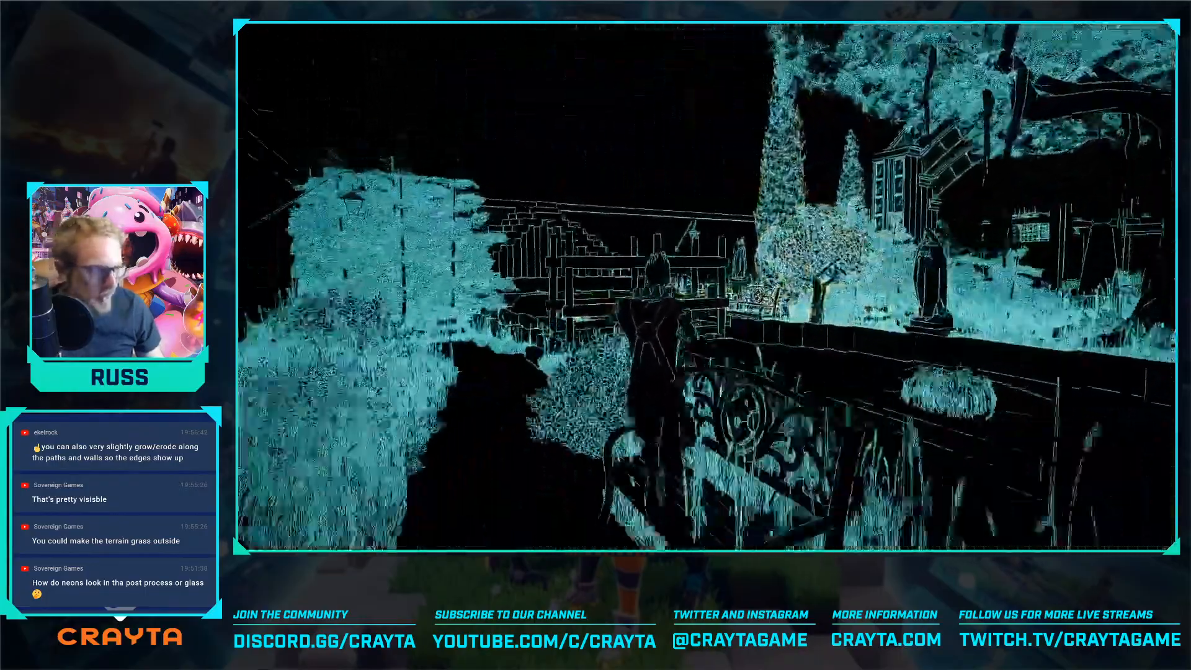
key("w")
key("w")
key("w")
key("Tab")
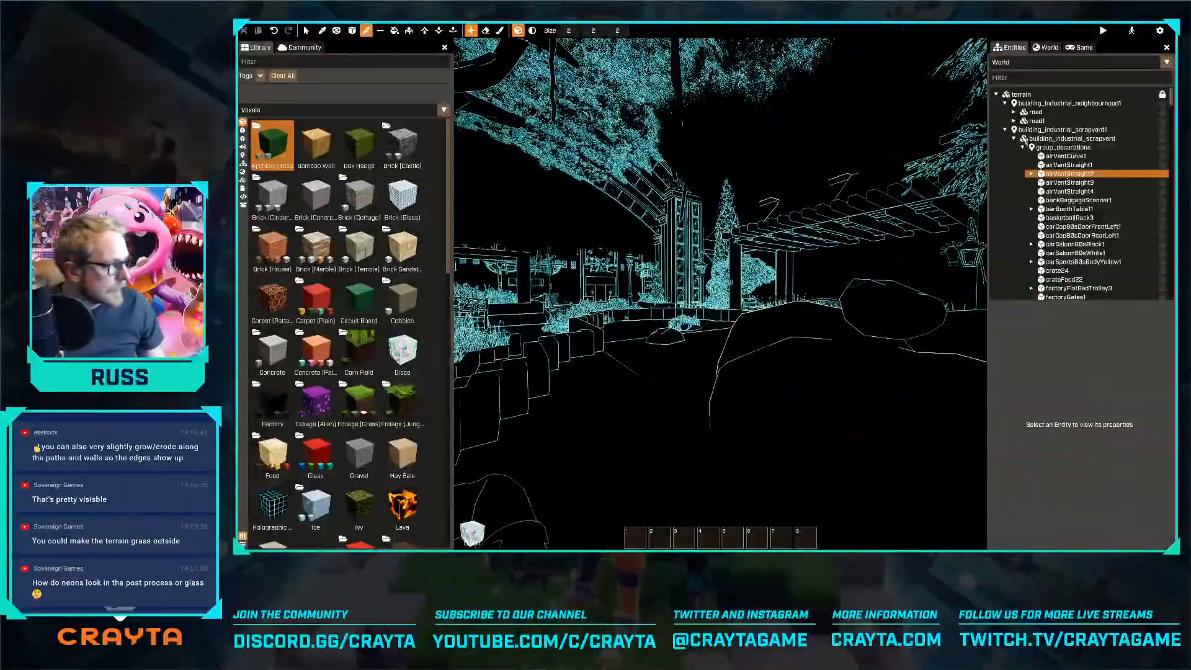
Enable the editor rendering settings override again and inspect the whole map layout from high above
left_click(1046, 48)
left_click(1098, 119)
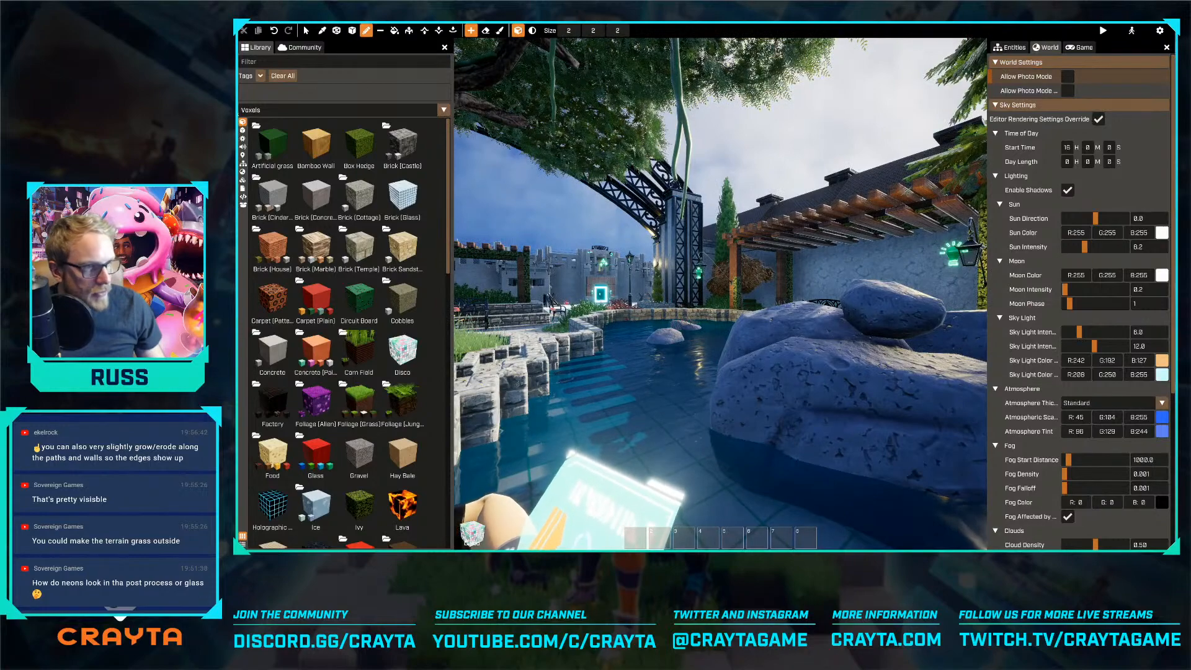
scroll(720, 294, "down", 10)
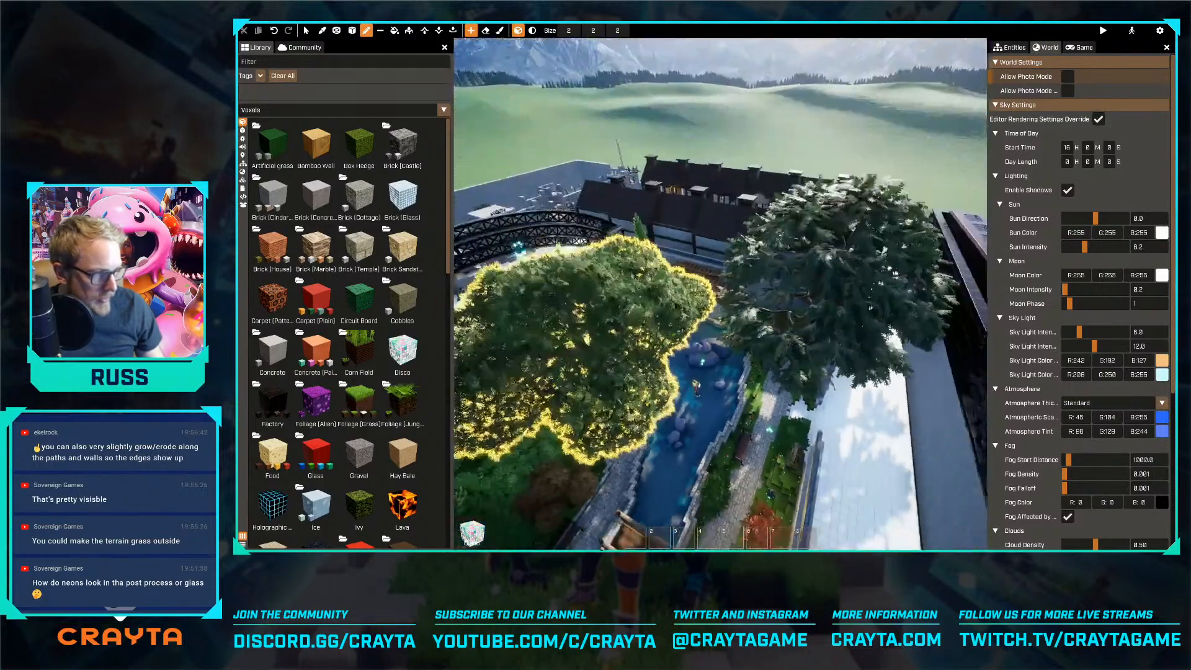
scroll(575, 308, "down", 5)
right_click_drag(575, 307, 598, 338)
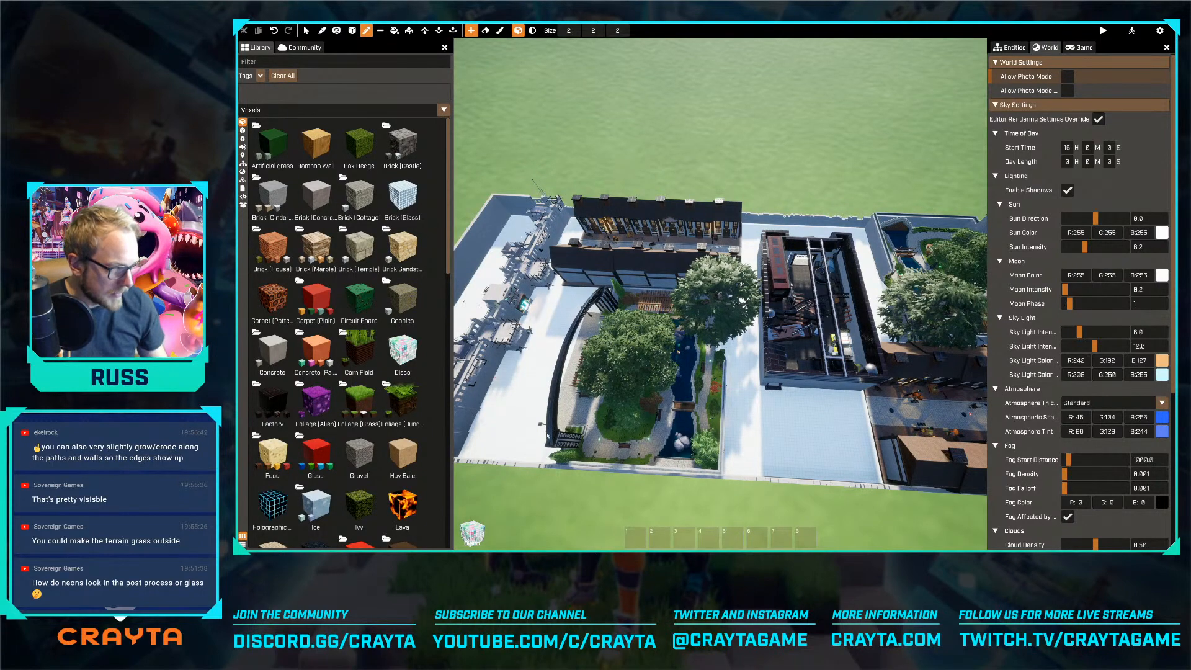
mouse_move(575, 307)
right_mouse_down()
mouse_move(719, 304)
mouse_move(700, 301)
right_mouse_up()
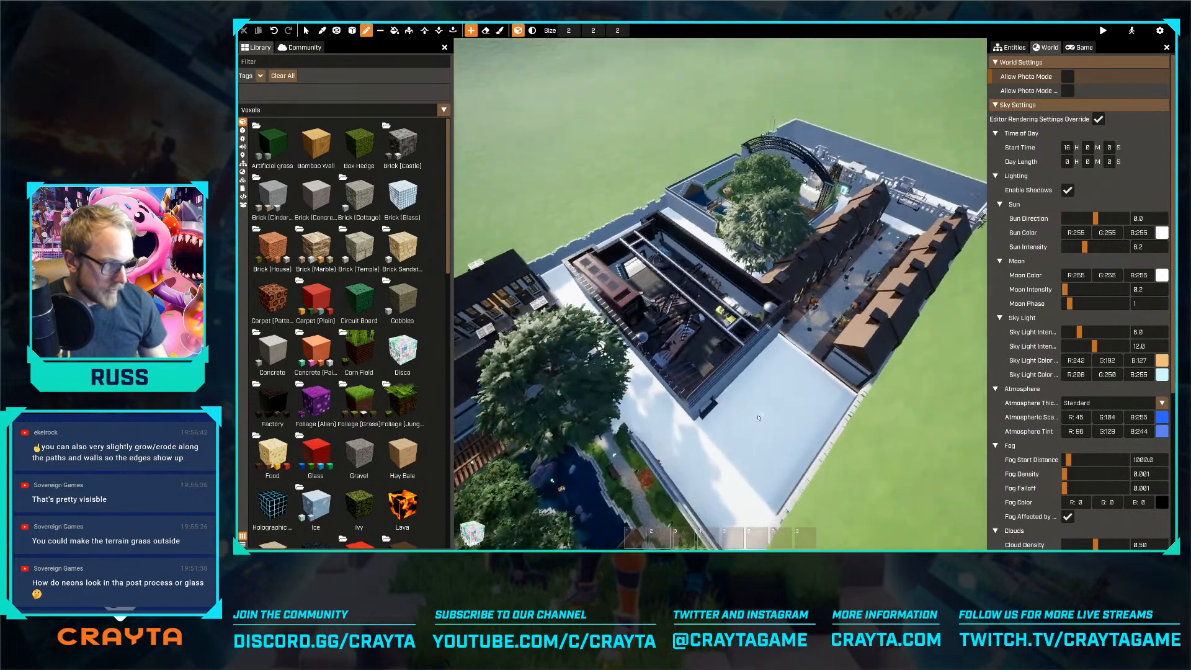
Search the community packages for "crafting" and install the [mochi] Crafting Package
key("Escape")
left_click(758, 381)
mouse_move(758, 382)
right_mouse_down()
mouse_move(713, 373)
mouse_move(761, 379)
right_mouse_up()
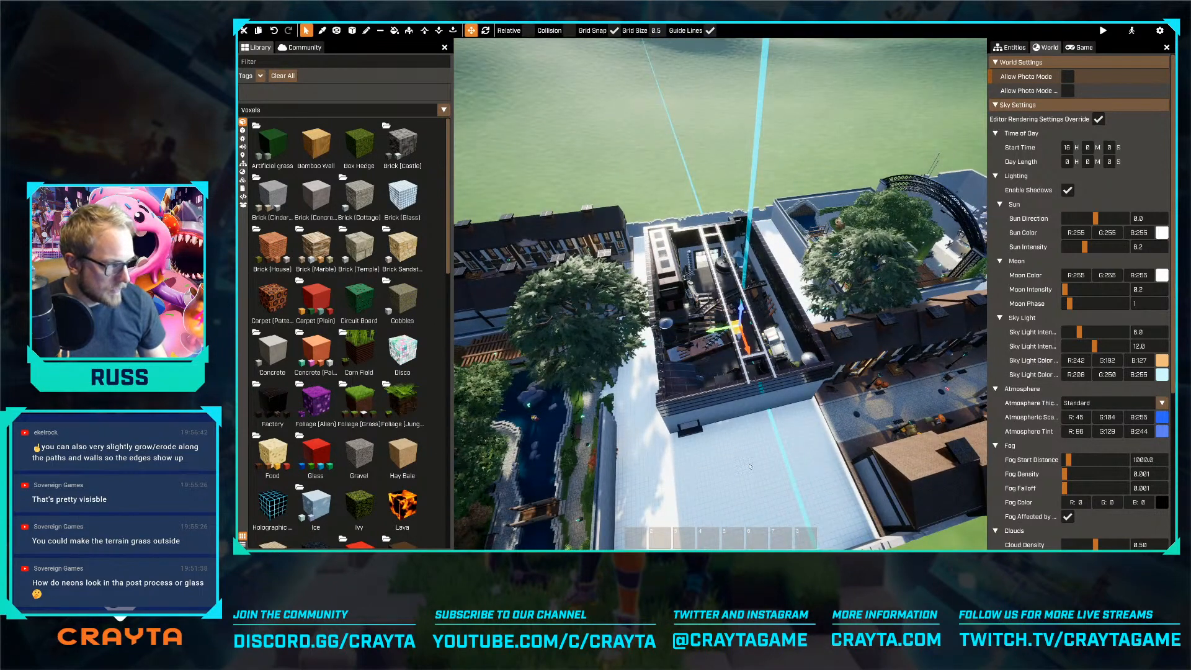
left_click(300, 47)
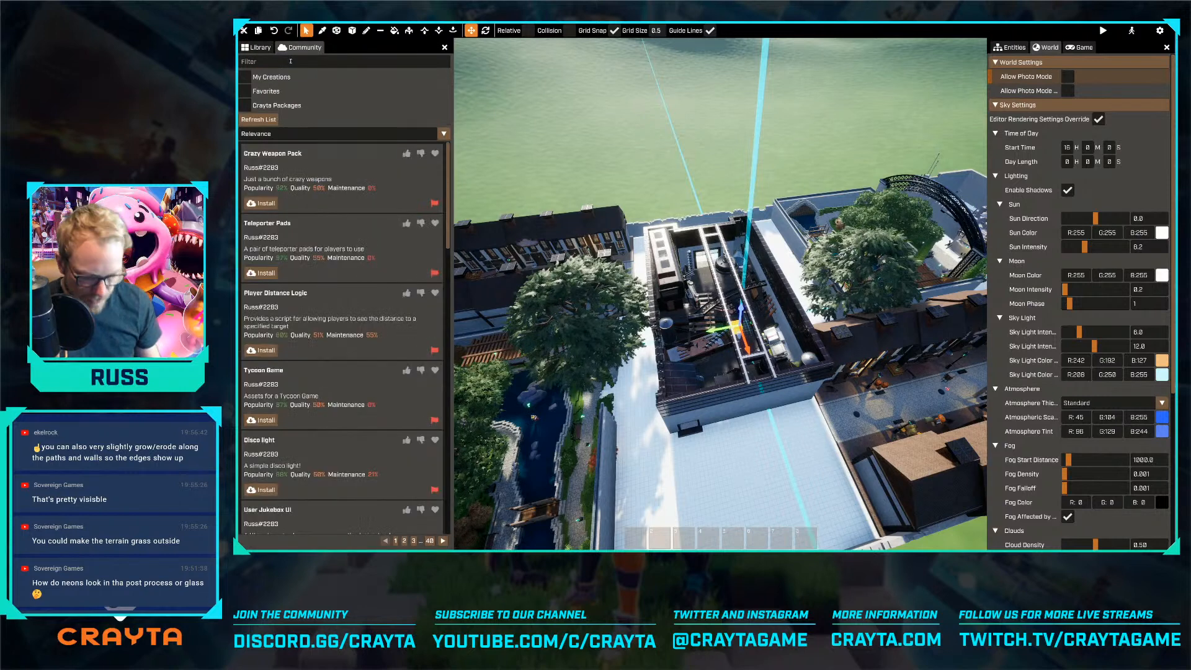
left_click(291, 61)
type("crafting")
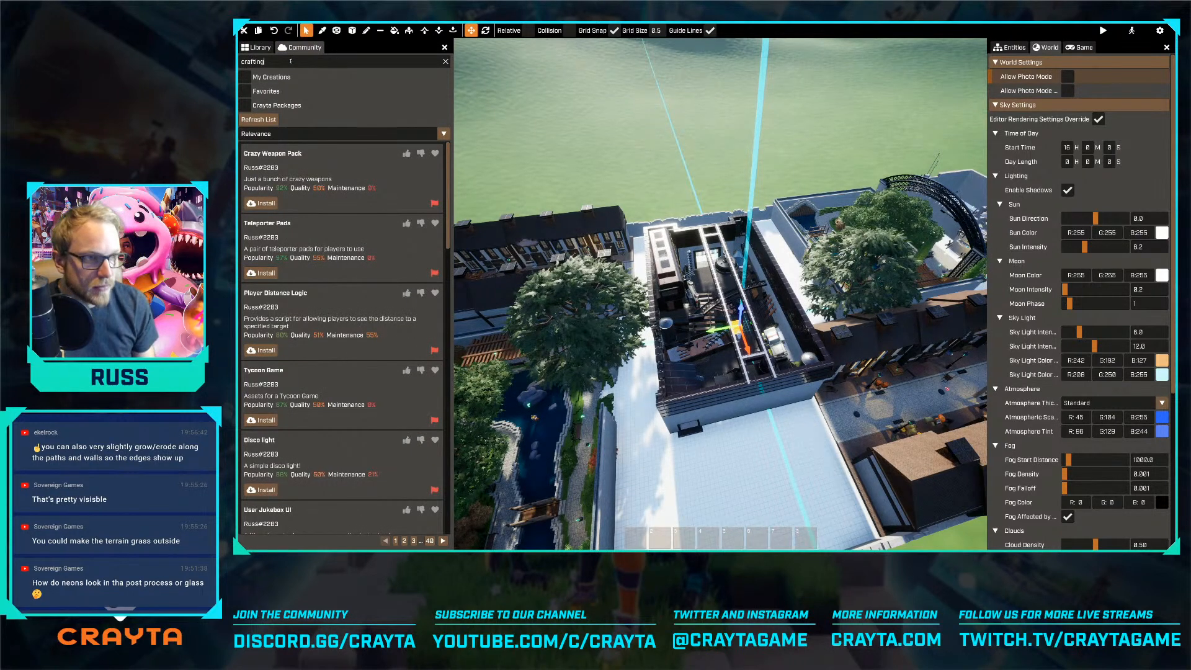
key("Return")
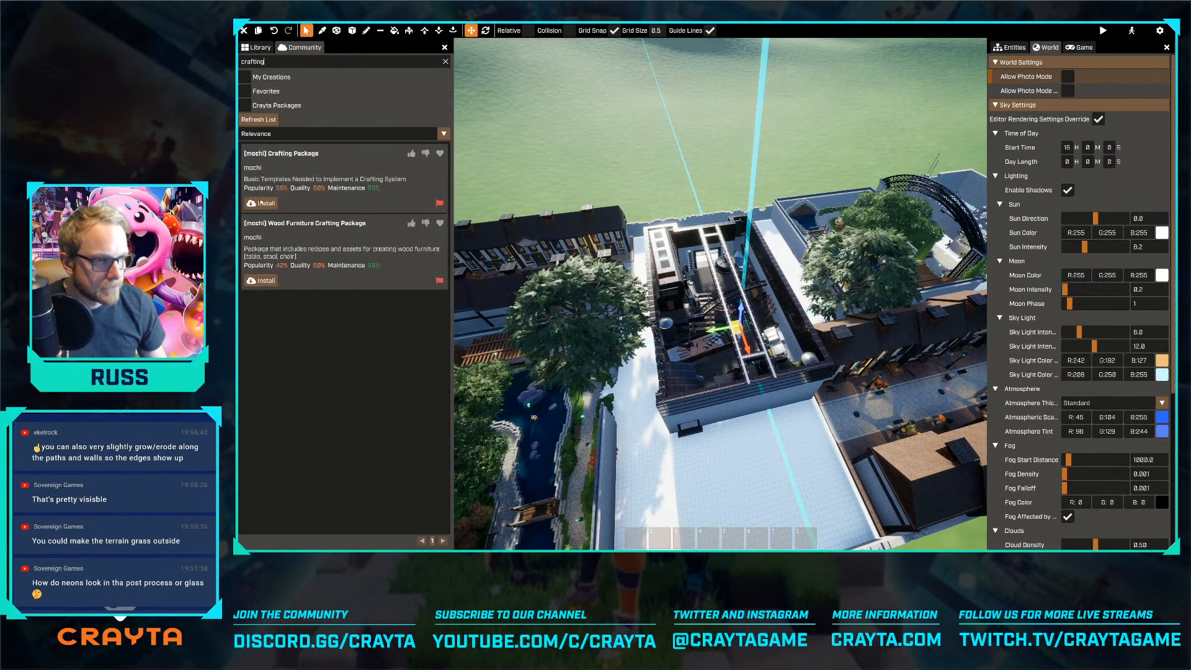
left_click(266, 203)
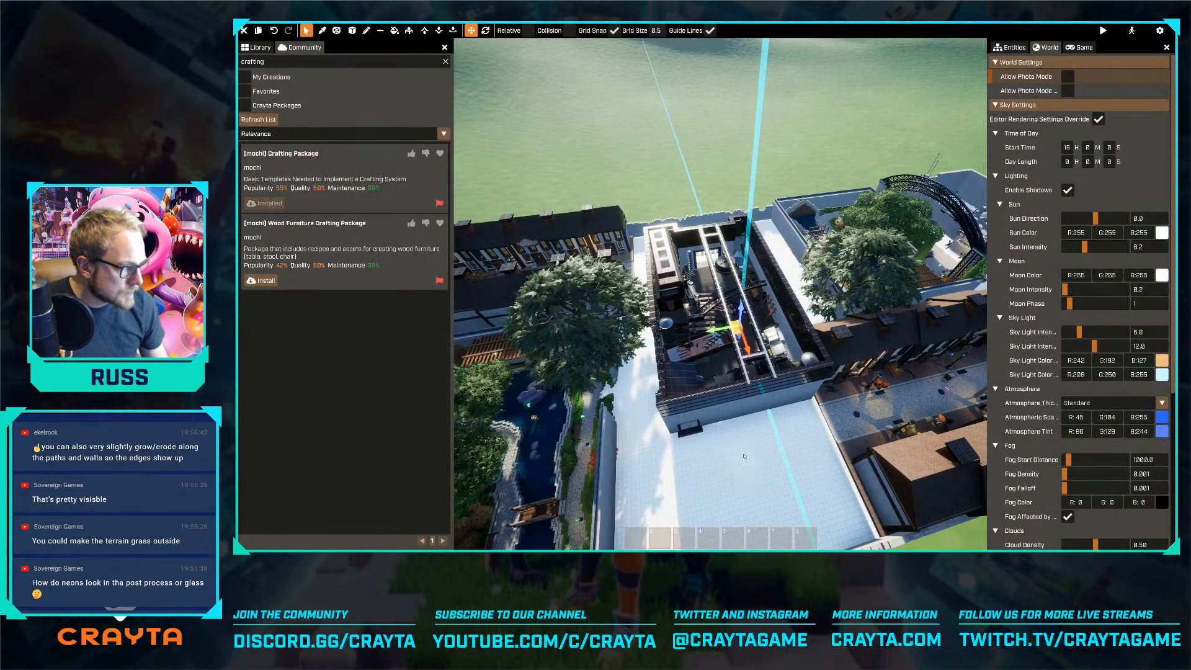
Switch to the browser, open the (mochi) Crafting Package guide and read its initial set-up instructions
right_click_drag(743, 454, 720, 292)
key("w")
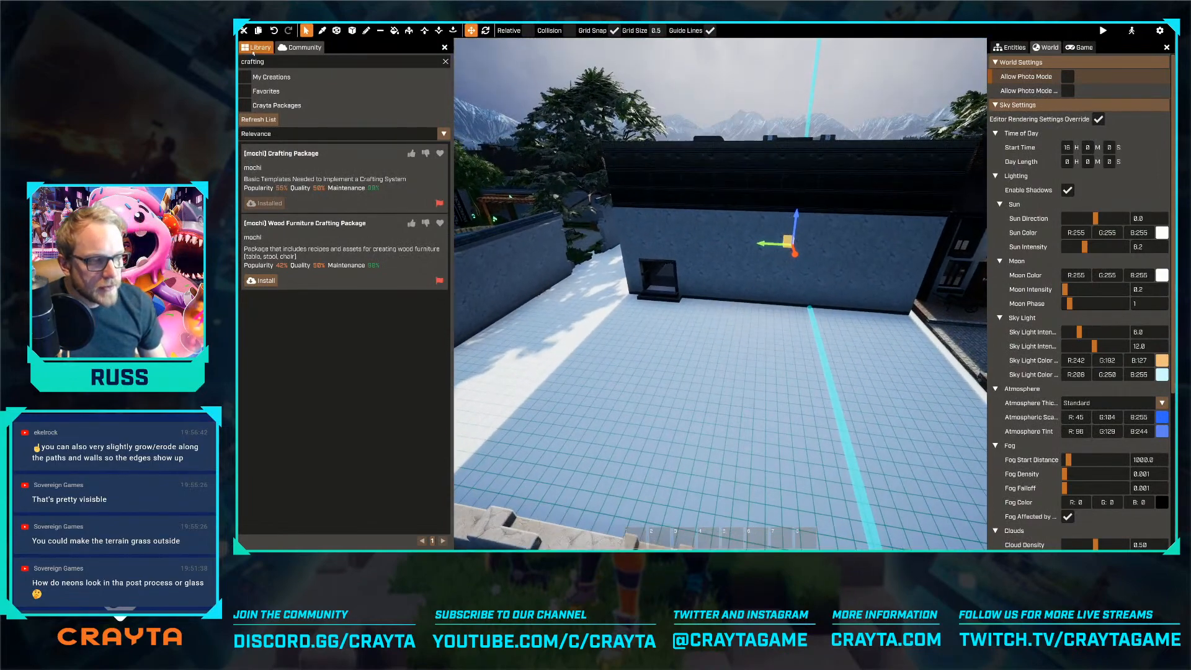
left_click(254, 49)
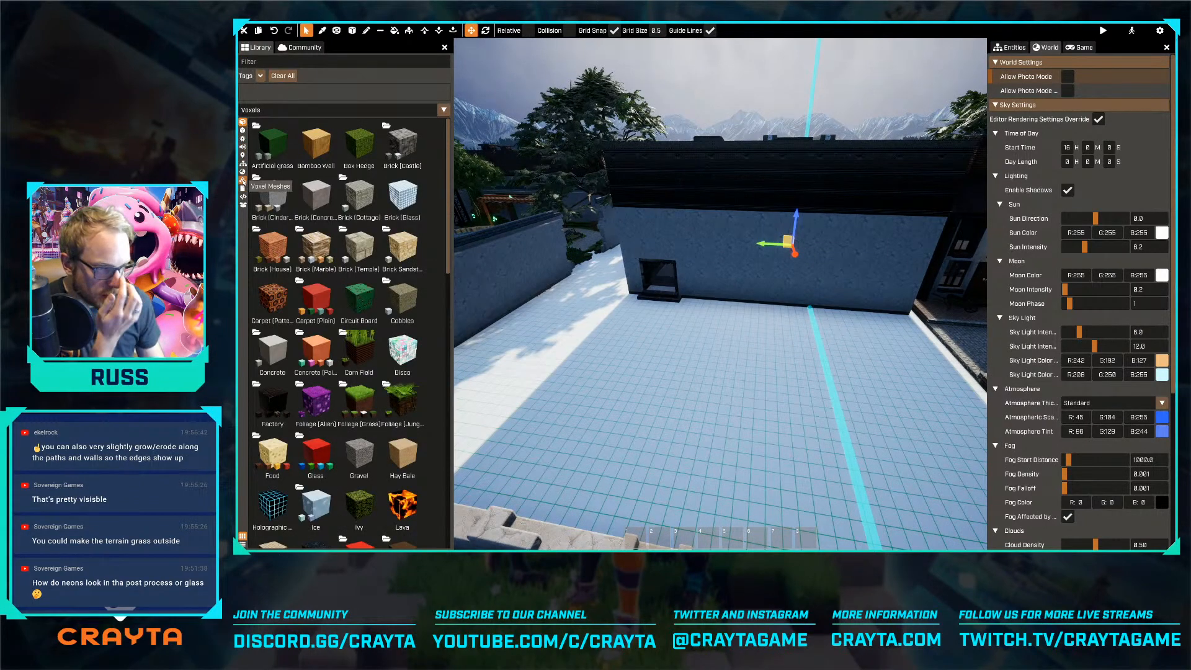
key("alt+Tab")
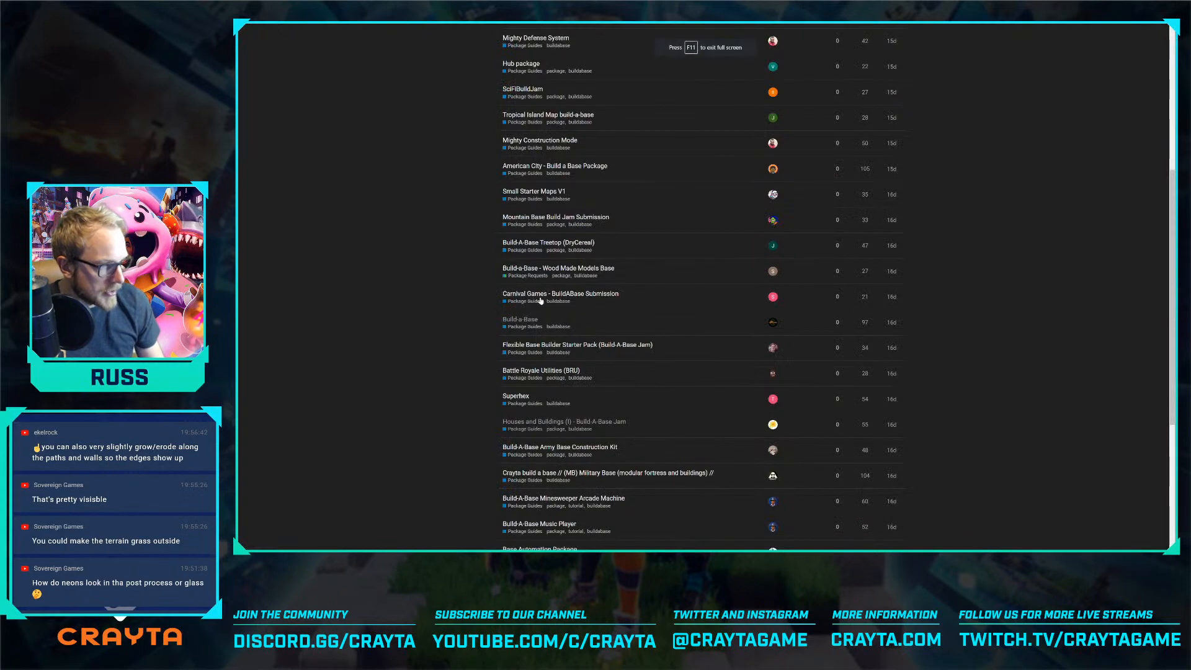
scroll(574, 222, "up", 1)
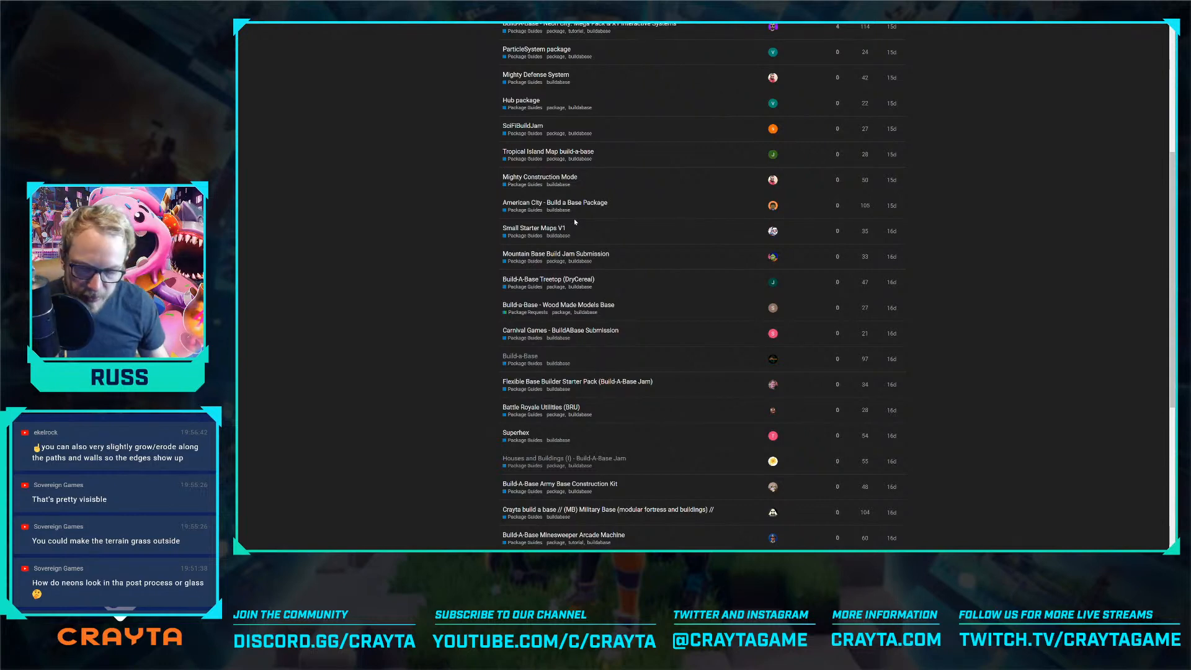
scroll(592, 335, "down", 5)
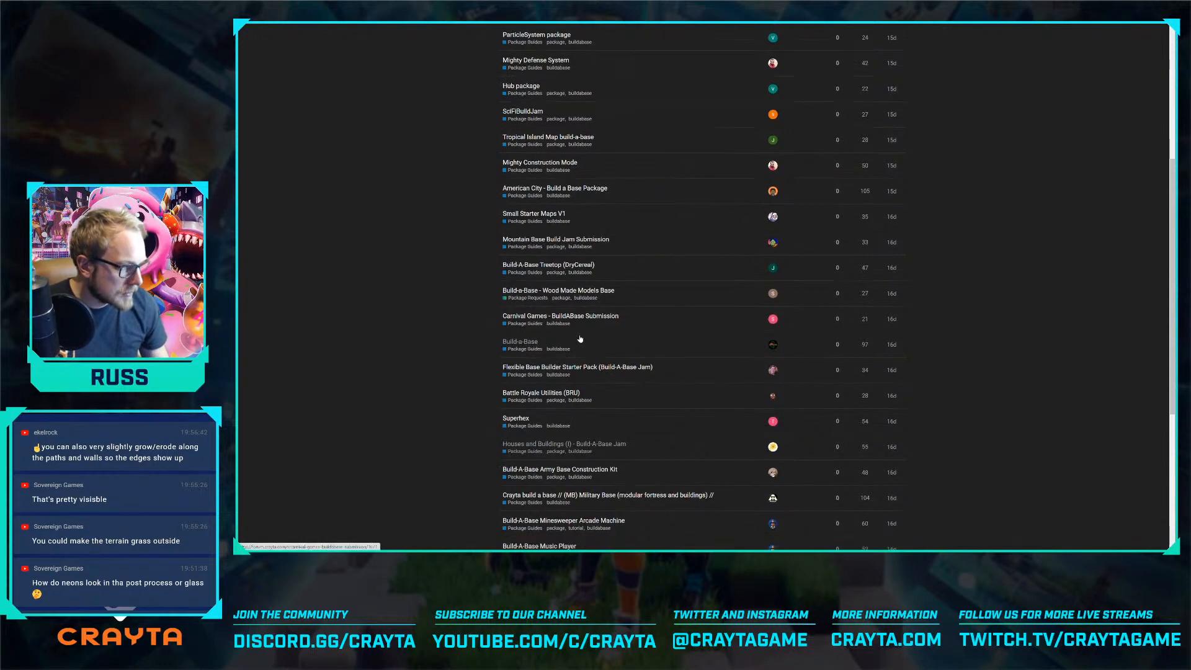
left_click(527, 441)
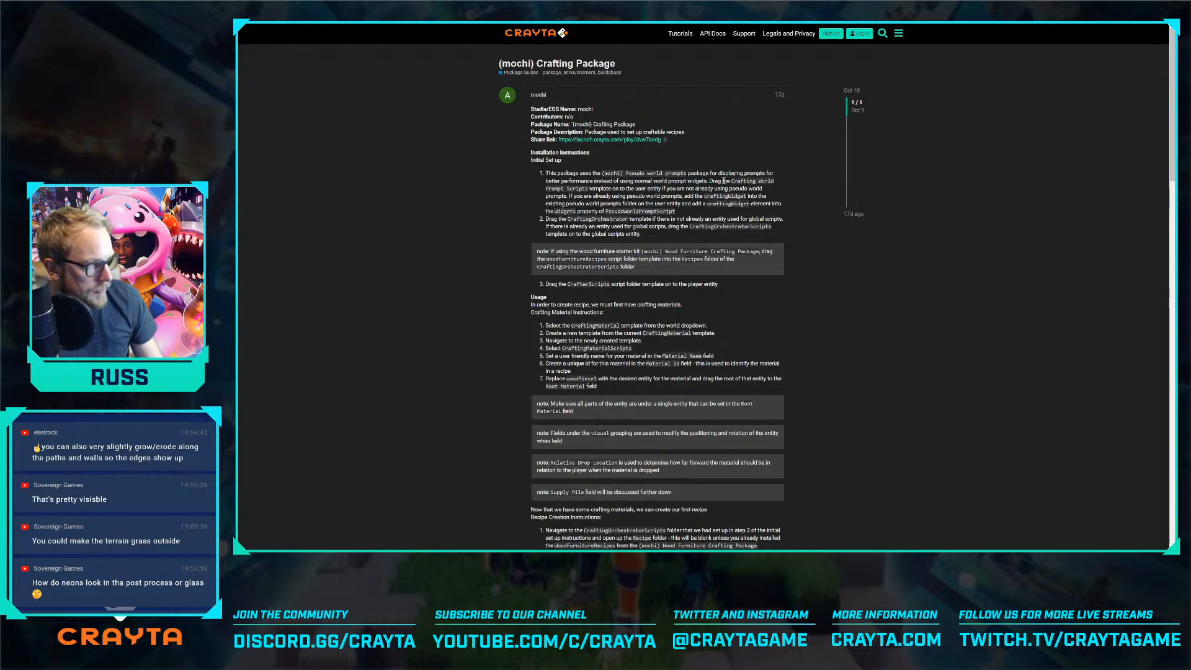
left_click_drag(732, 180, 587, 191)
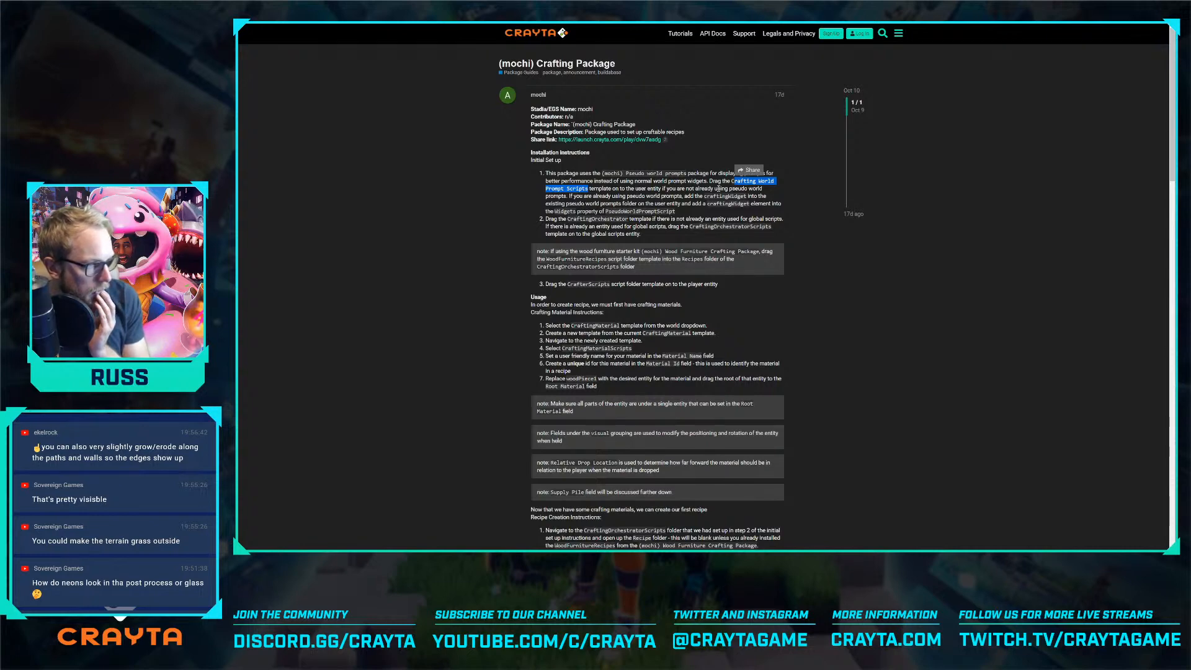
key("alt+Tab")
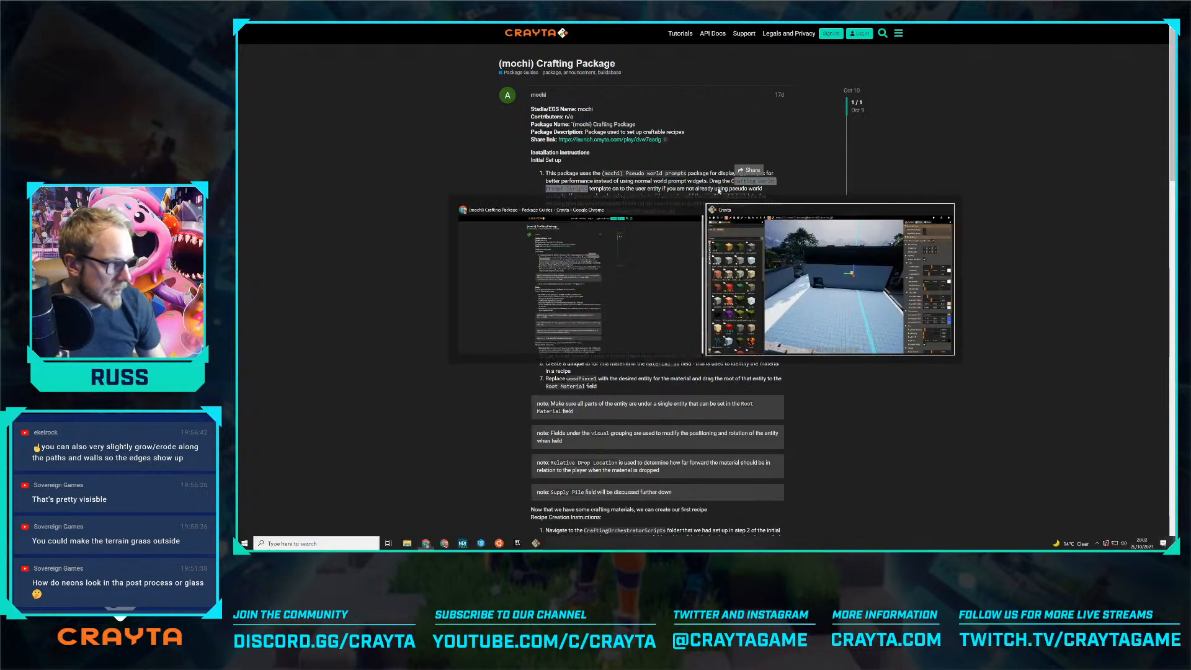
key("alt+Tab")
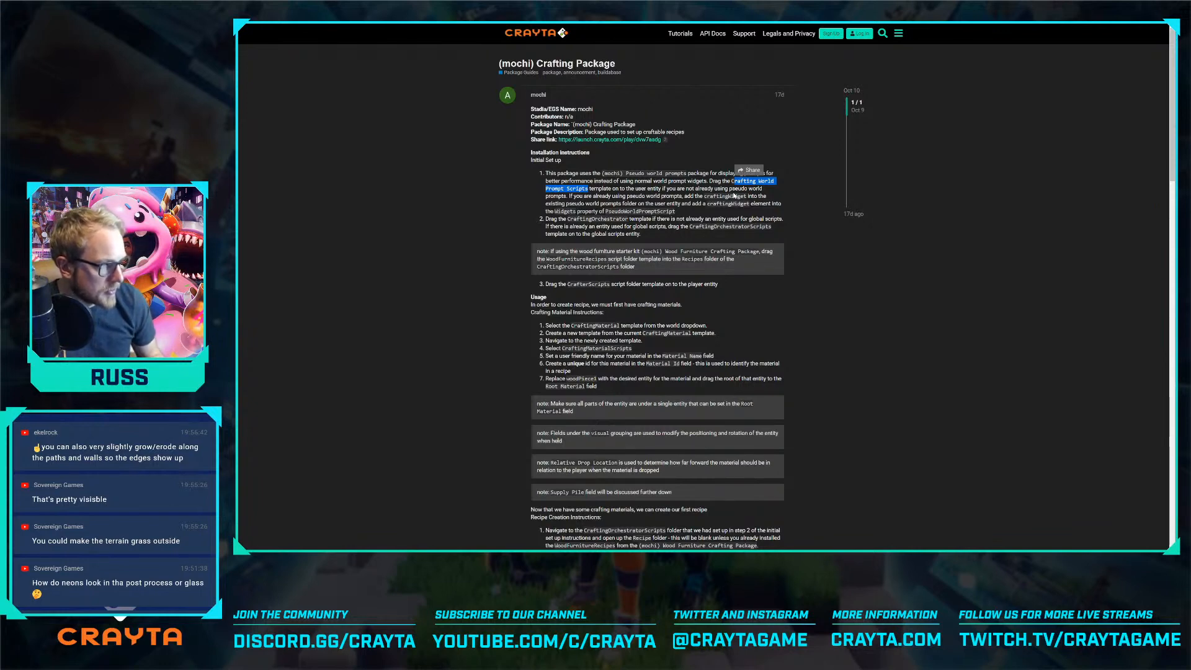
left_click(827, 205)
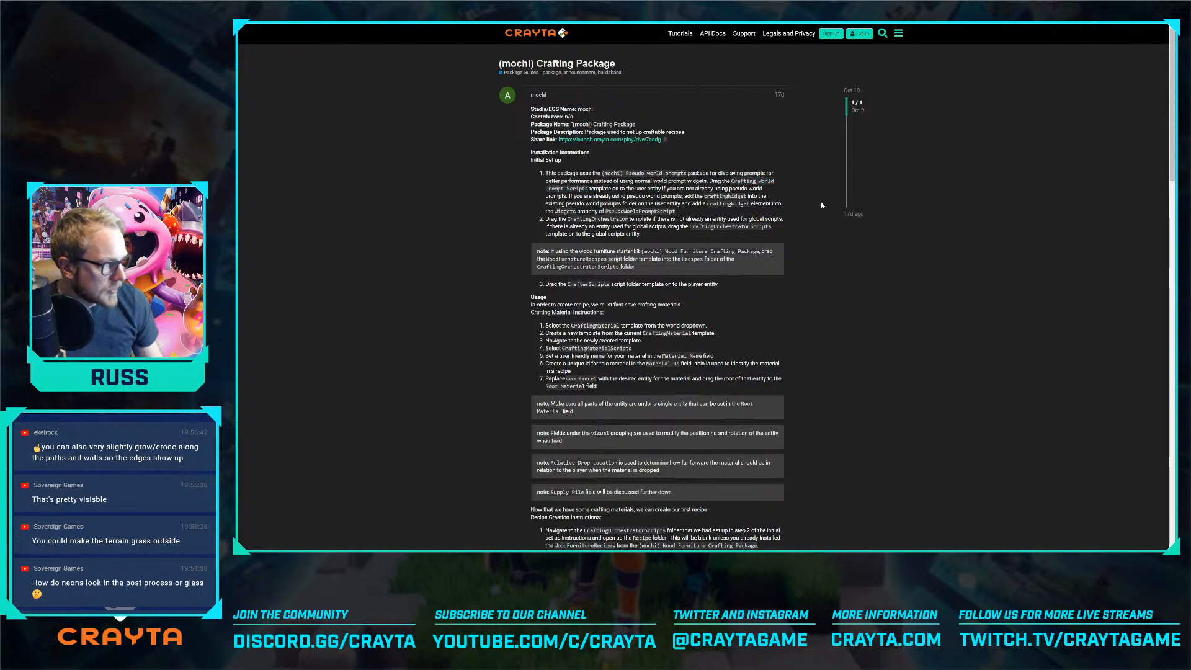
Switch back to Crayta and open the User template for editing
key("alt+Tab")
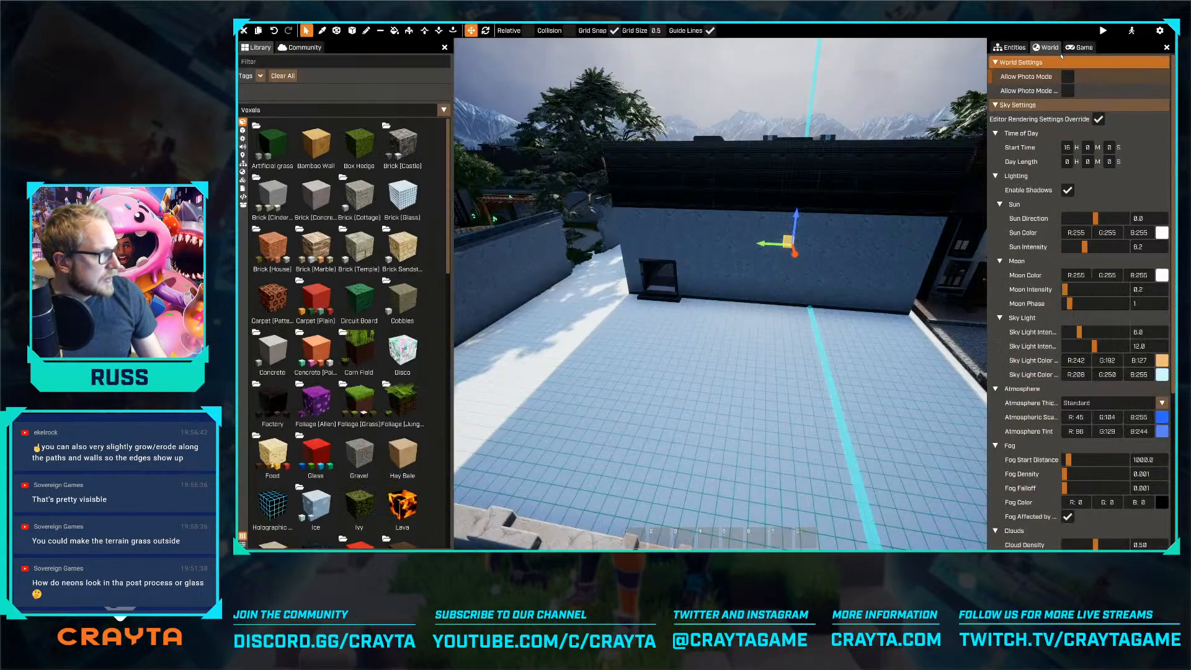
left_click(1024, 51)
left_click(1017, 62)
type("user")
left_click(1000, 100)
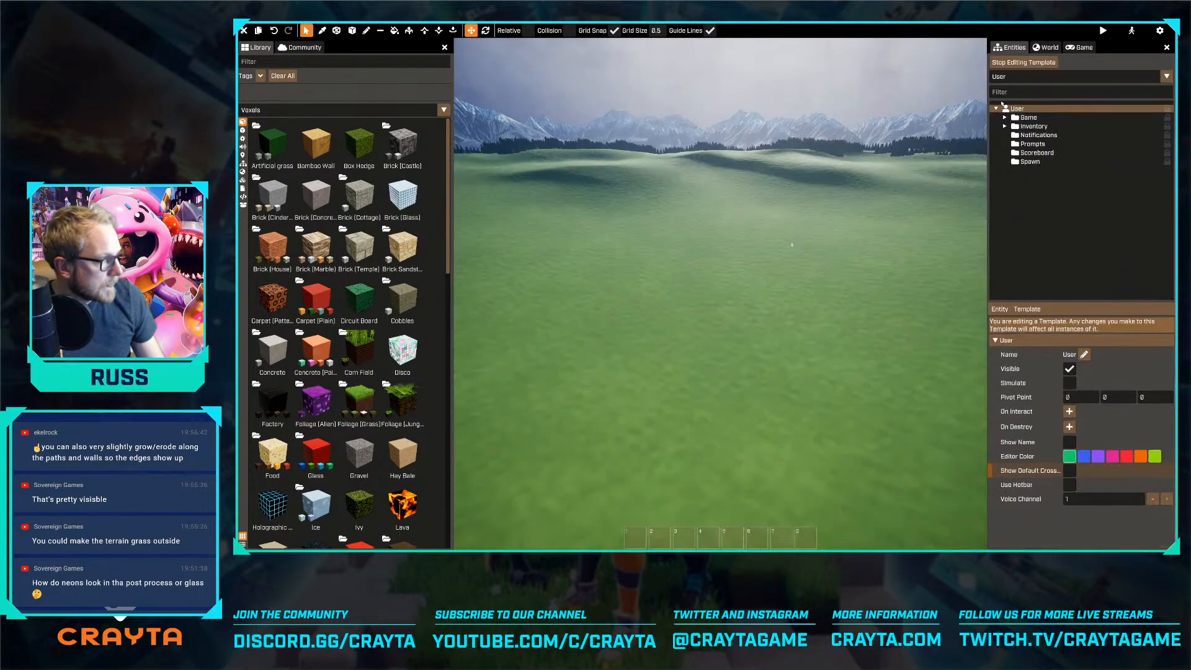
Find the package's templates by filtering for "craft" and add CraftingWorldPromptScripts to the User entity
left_click(242, 163)
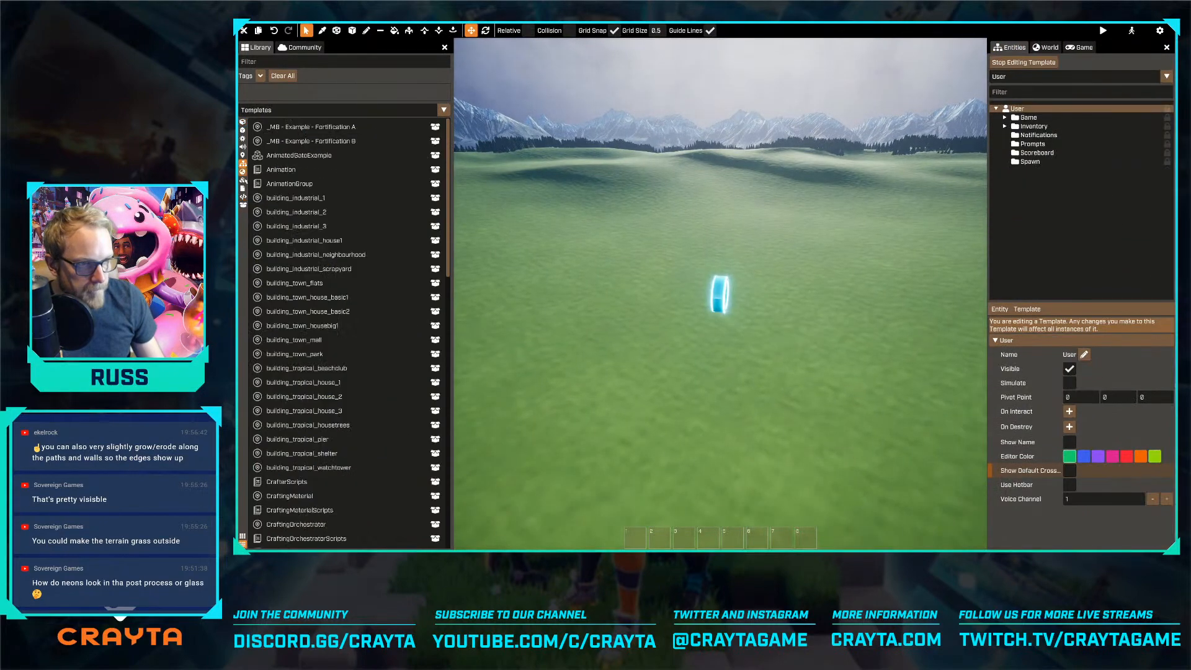
scroll(347, 242, "down", 5)
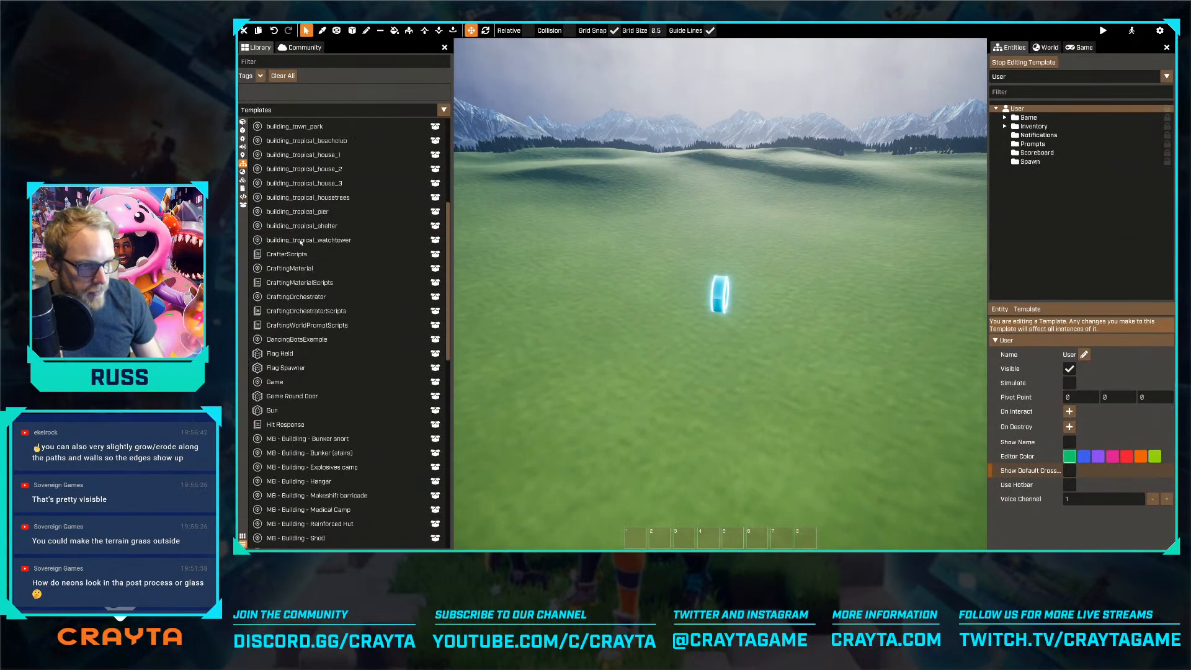
left_click(302, 61)
type("craft")
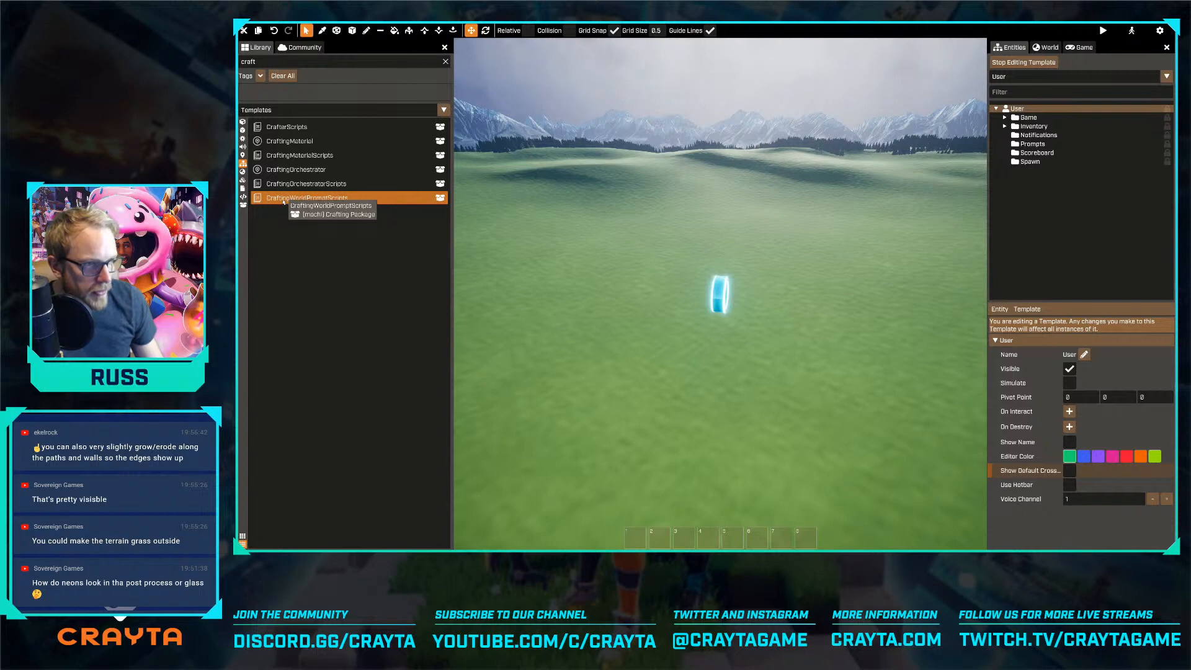
left_click_drag(283, 201, 1014, 109)
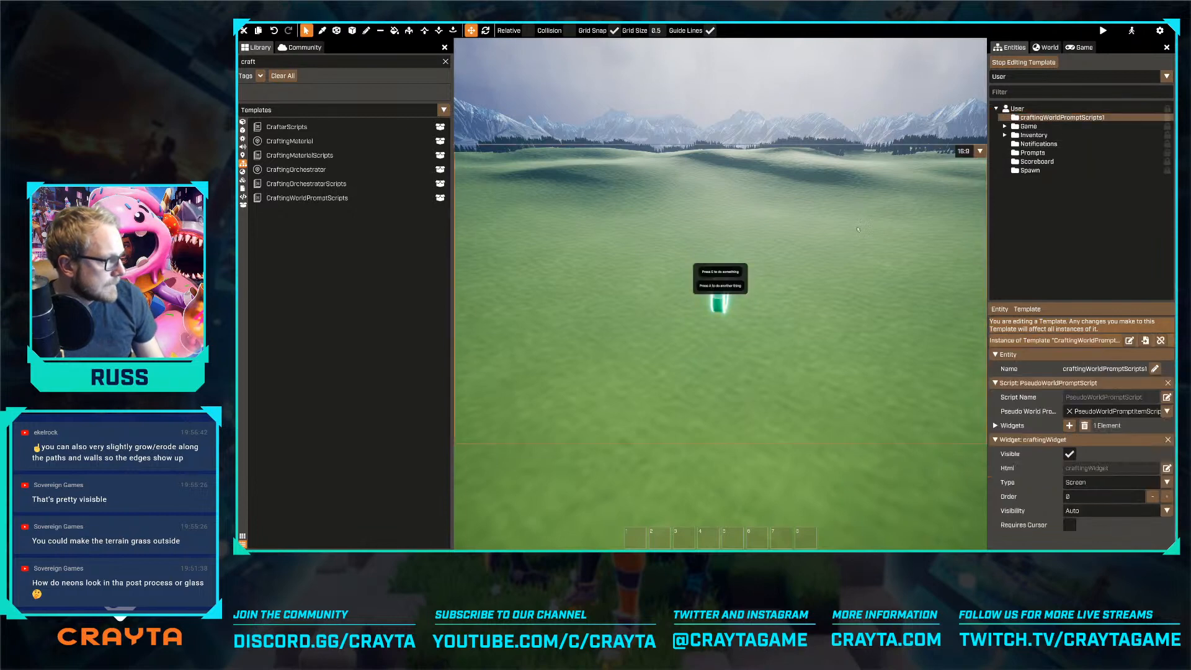
Check the guide in the browser, leave the User template, and add a CraftingOrchestrator to the world named #craftingOrchestrator
key("alt+Tab")
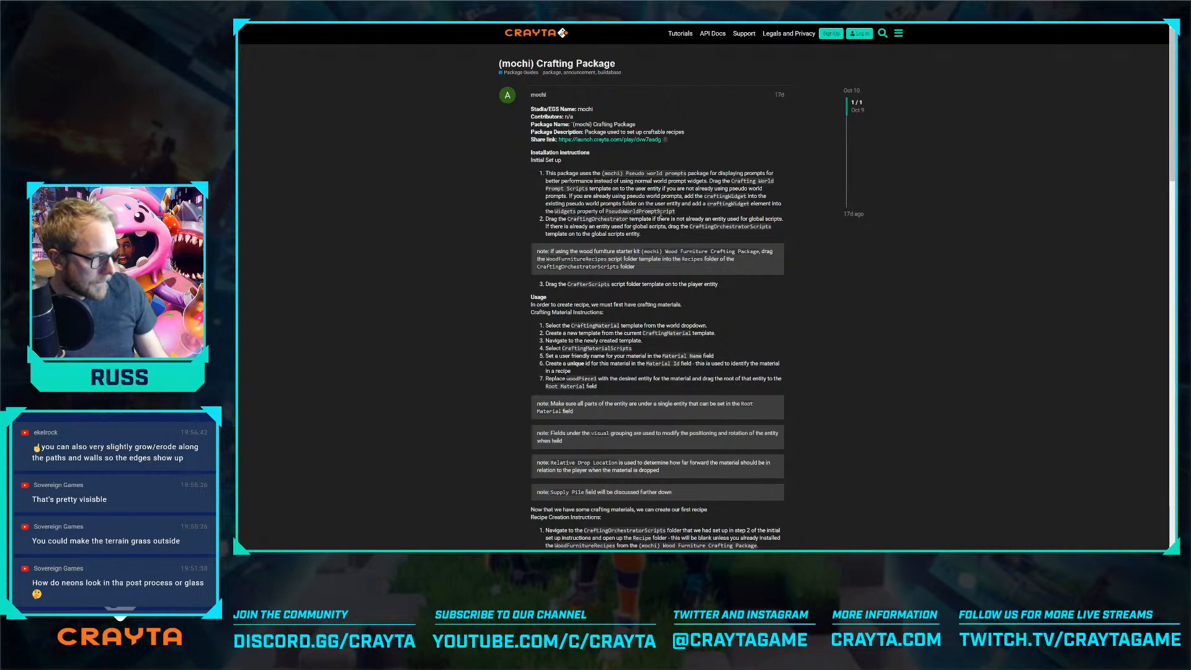
key("alt+Tab")
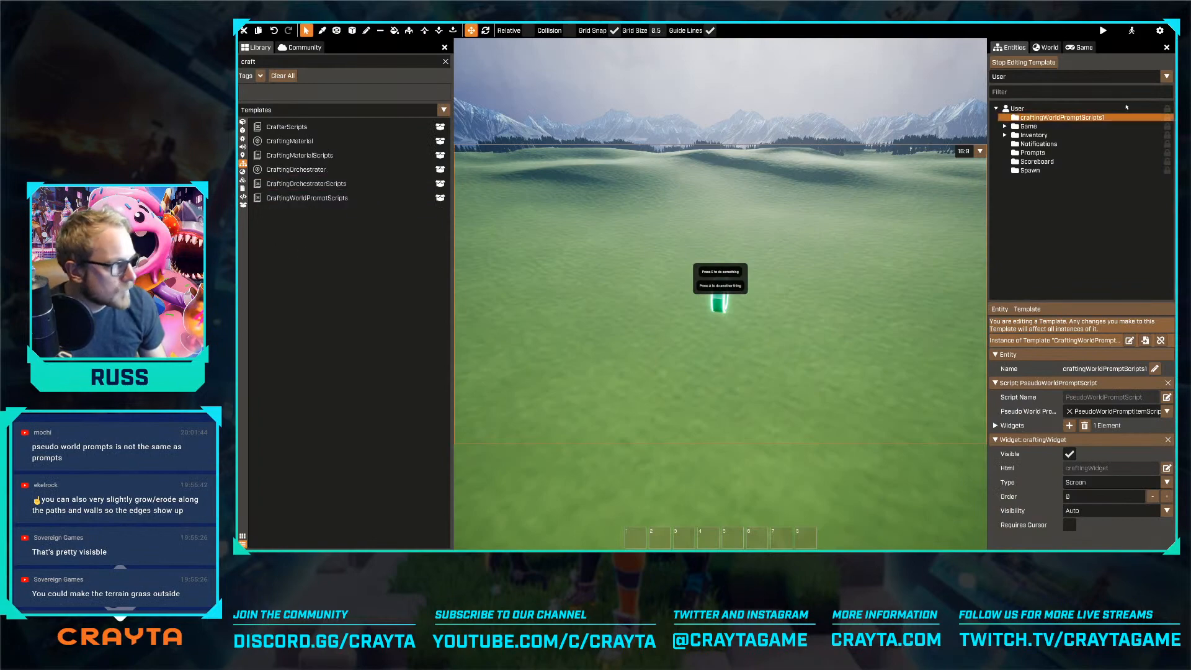
left_click(1032, 62)
left_click_drag(322, 169, 1025, 98)
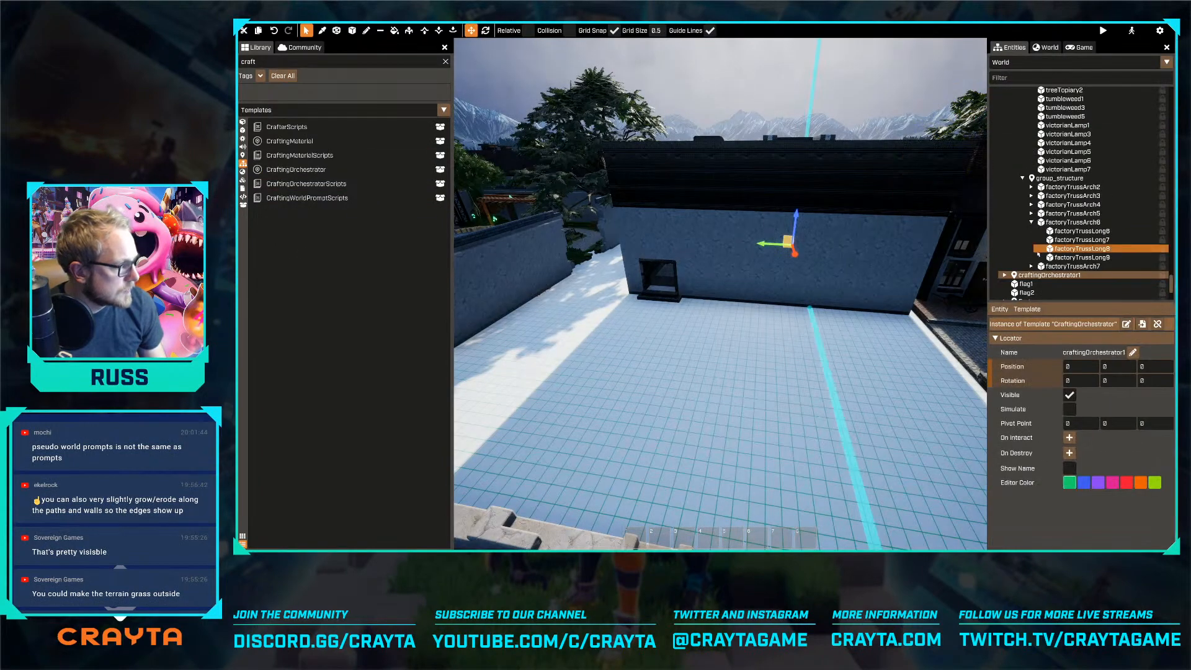
right_click(1037, 276)
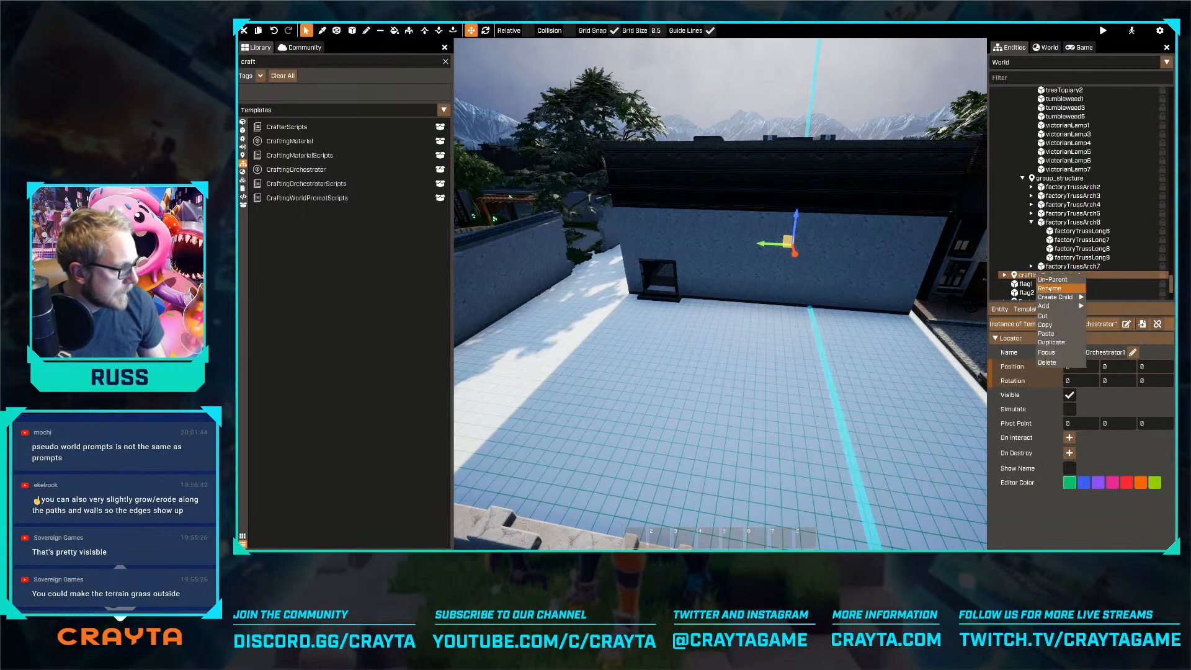
left_click(1049, 289)
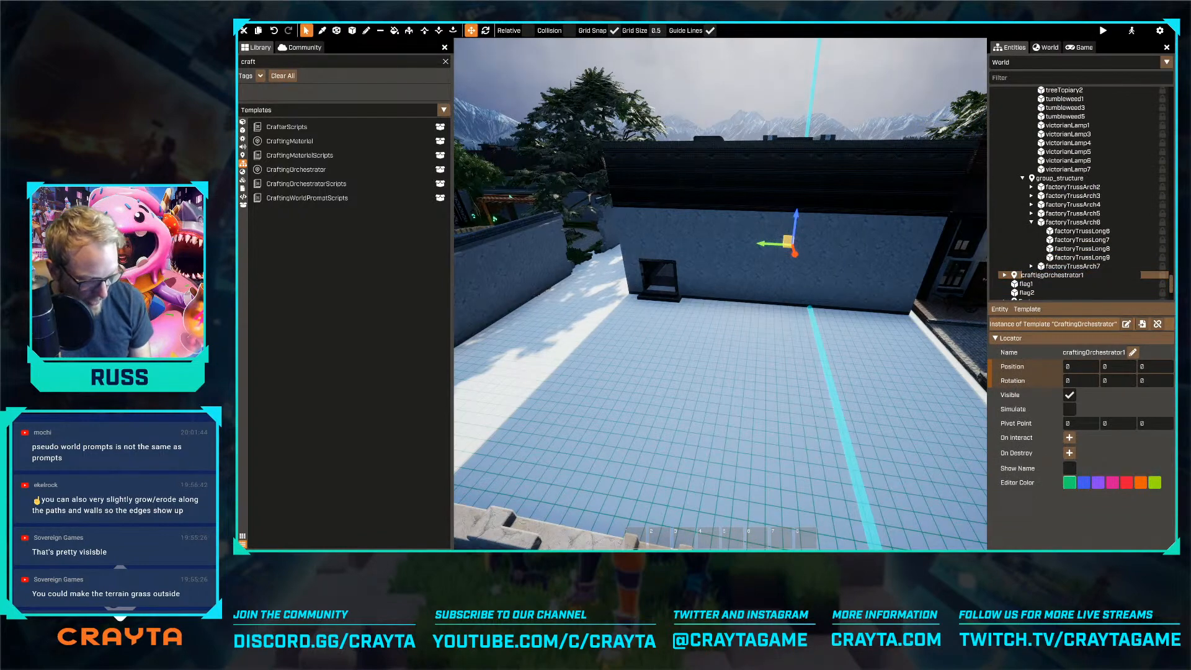
type("#")
key("Return")
Collapse the industrial neighbourhood, scrapyard and both town park groups in the world's entity hierarchy
left_click_drag(1171, 283, 1170, 94)
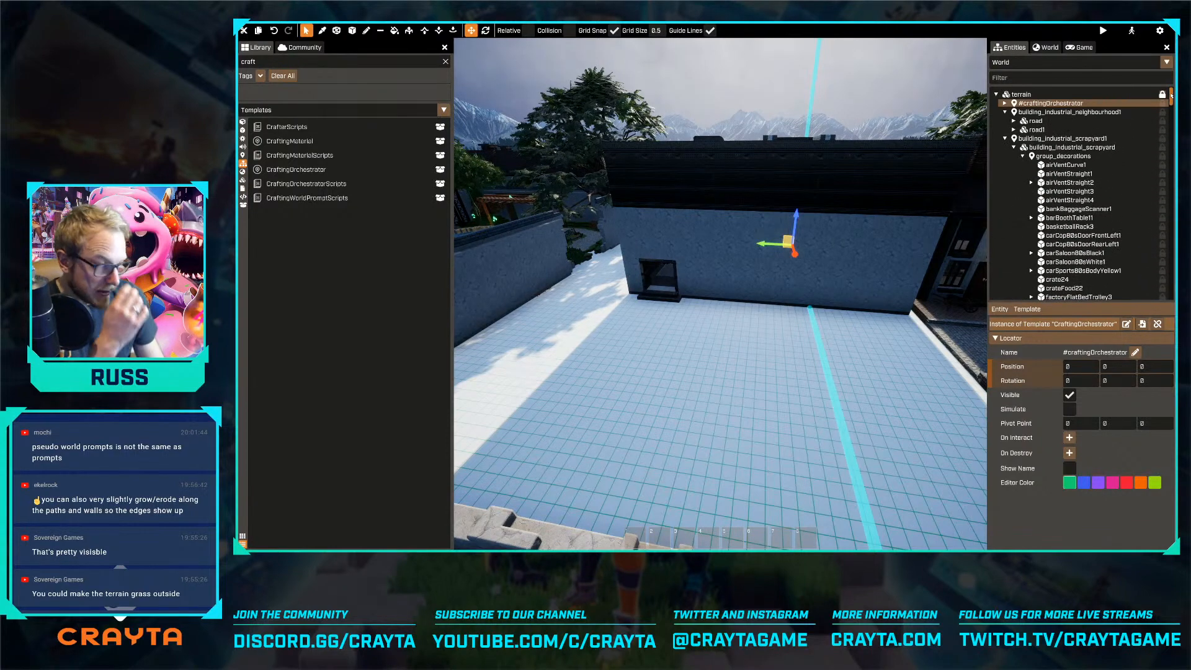
left_click(1005, 139)
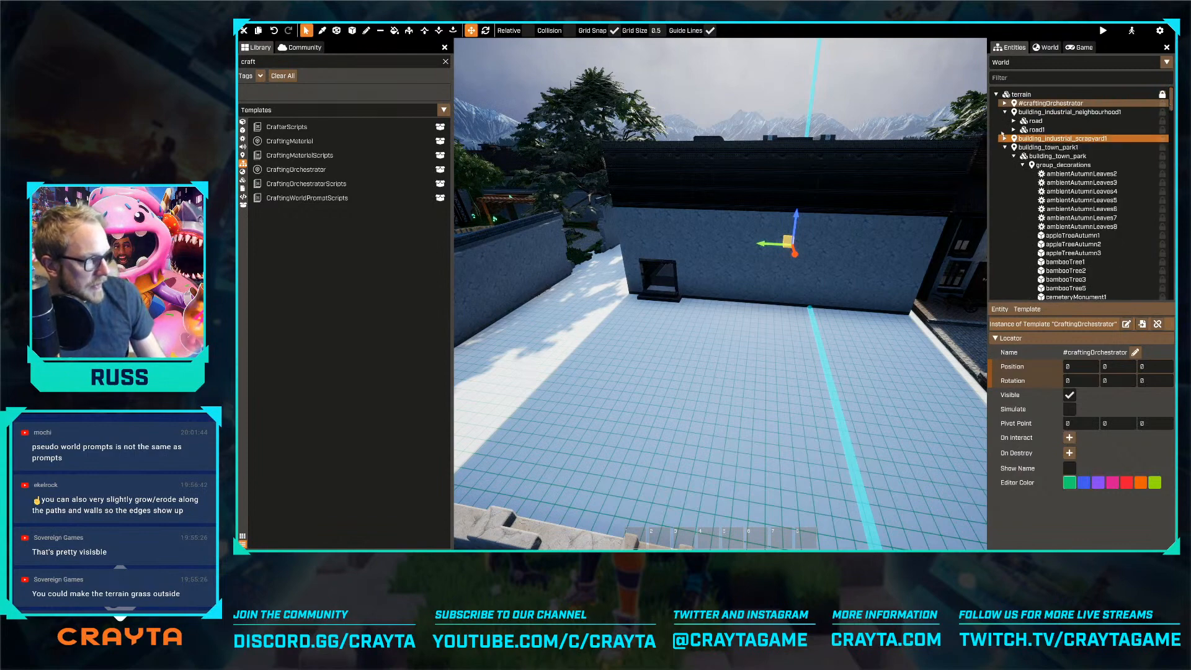
left_click(1004, 111)
left_click(1004, 129)
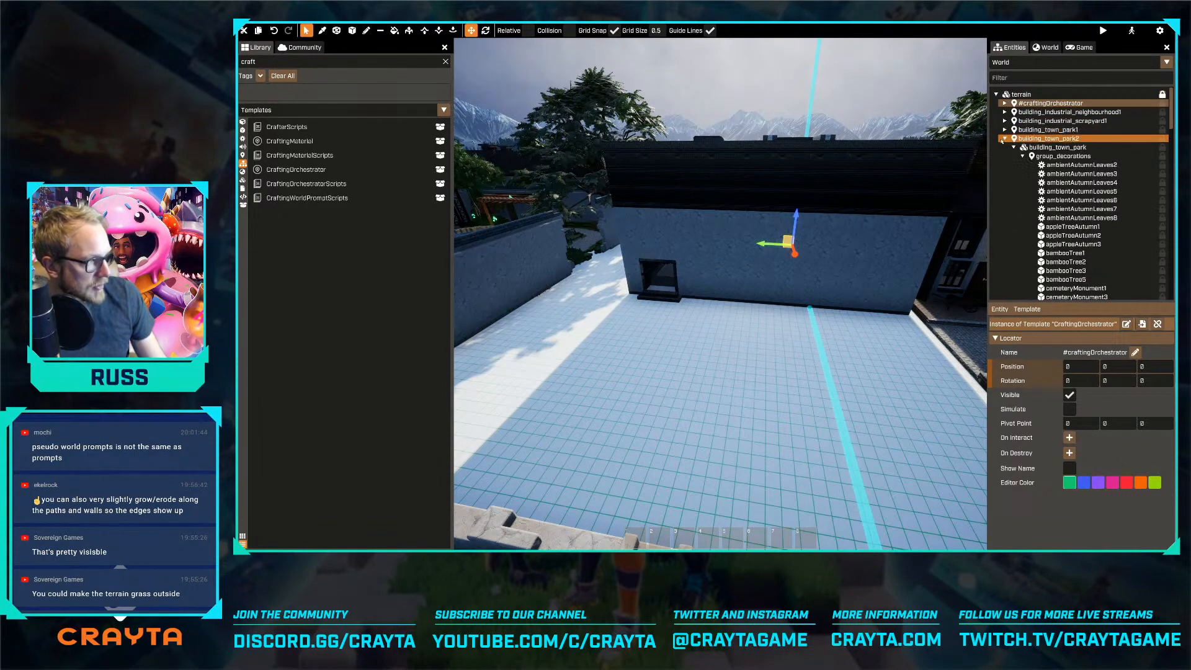
left_click(1004, 139)
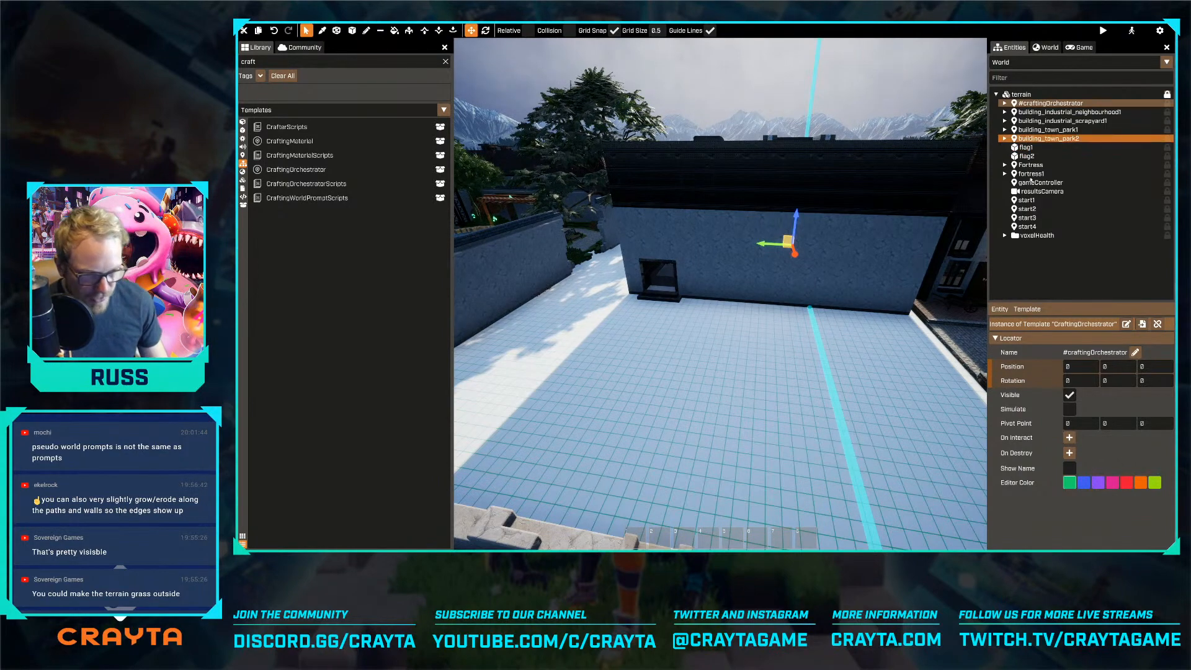
Expand the crafting orchestrator's scripts folder and inspect its CraftingRecipes folder
left_click(1005, 103)
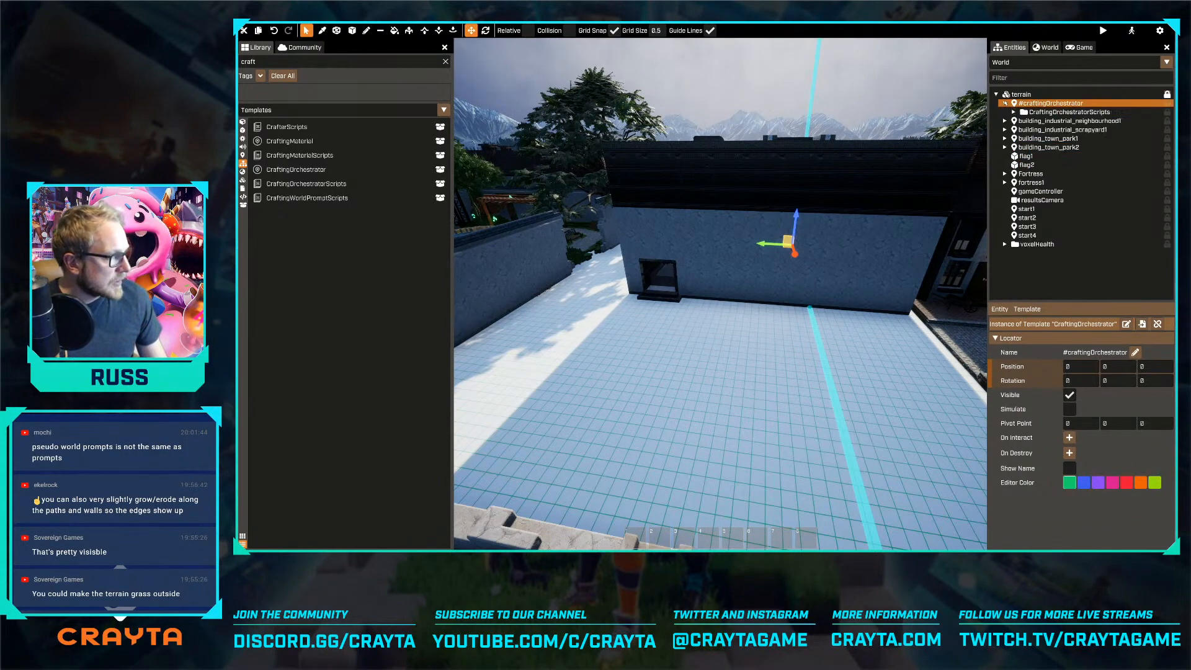
left_click(1014, 111)
left_click(1036, 121)
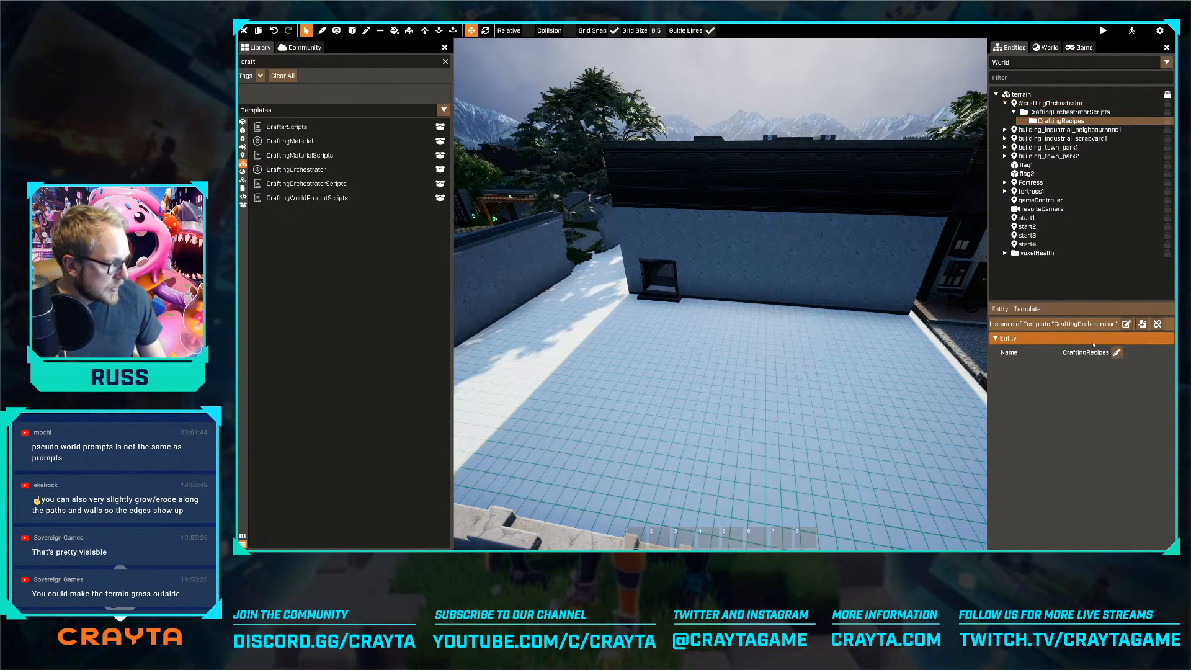
Switch to the browser guide and read the remaining set-up, crafting material and recipe creation instructions
key("alt+Tab")
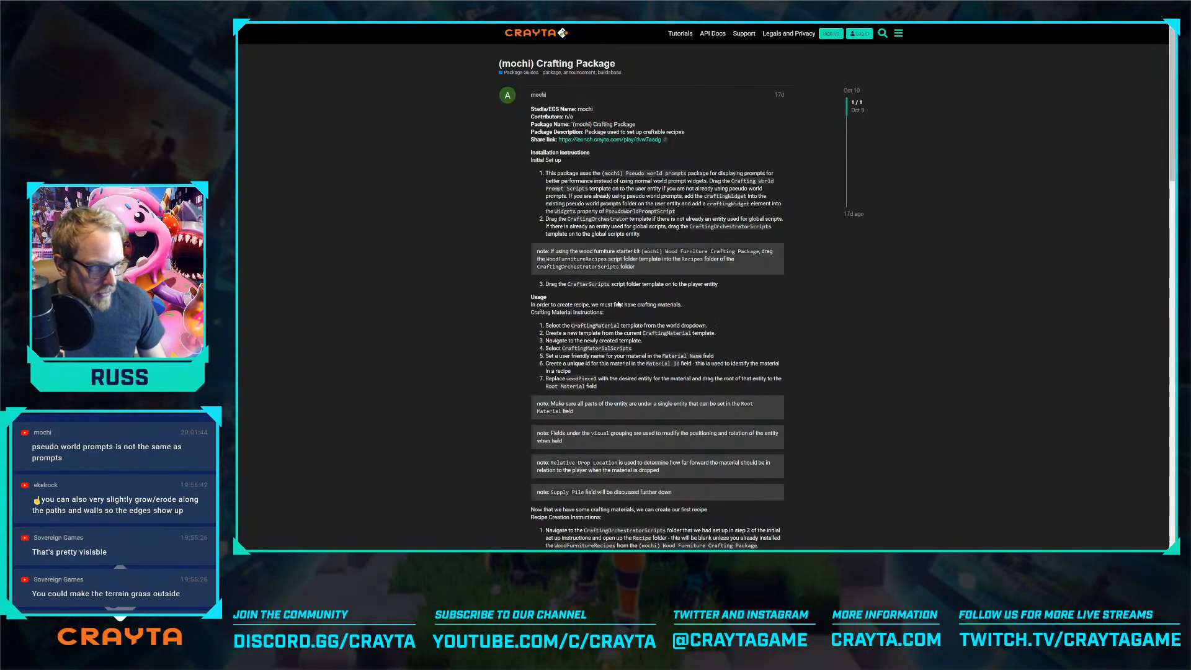
scroll(603, 298, "down", 3)
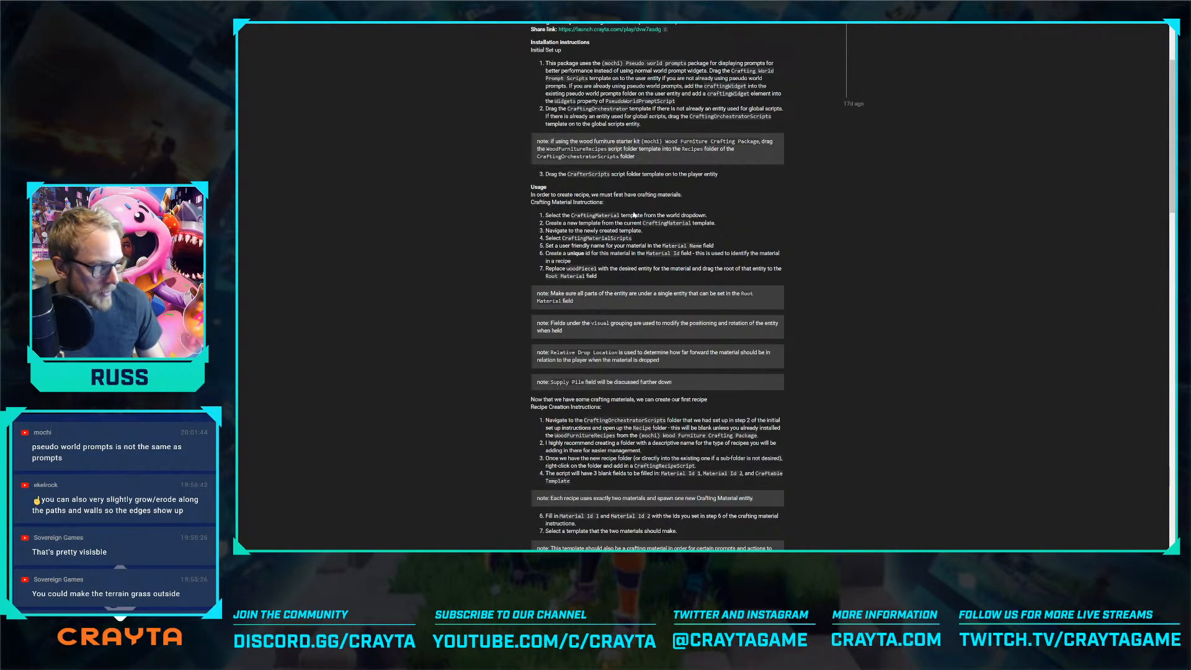
scroll(633, 215, "down", 1)
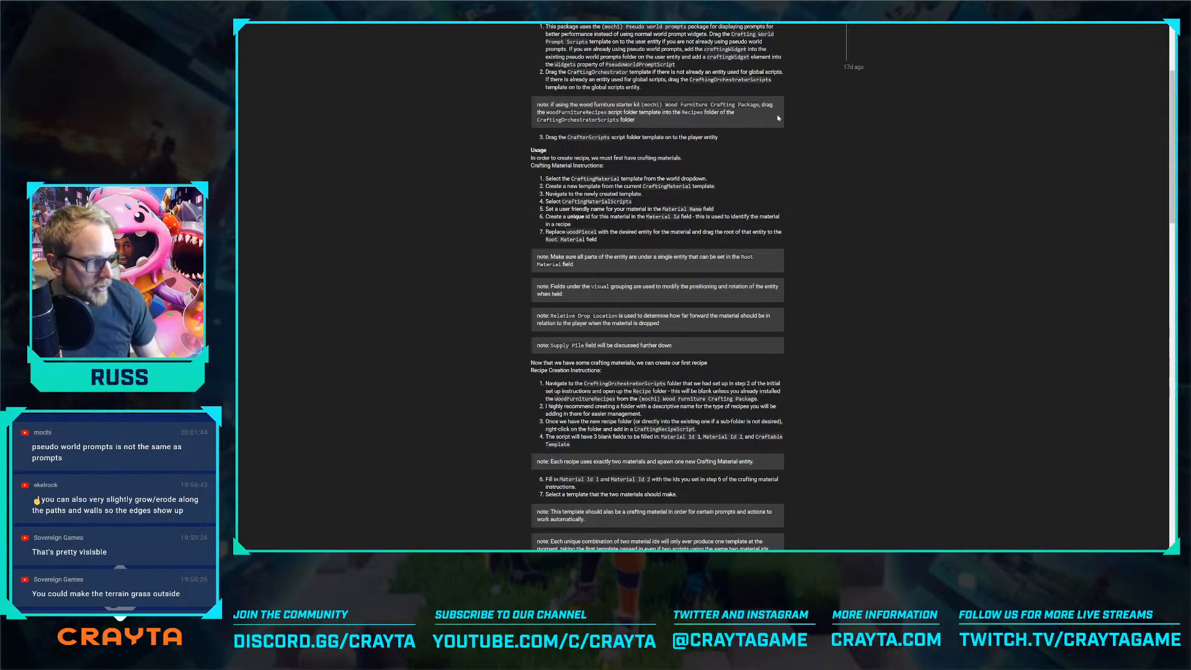
Switch from the browser guide to Crayta and place a CraftingMaterial template on the fortress floor
key("alt+Tab")
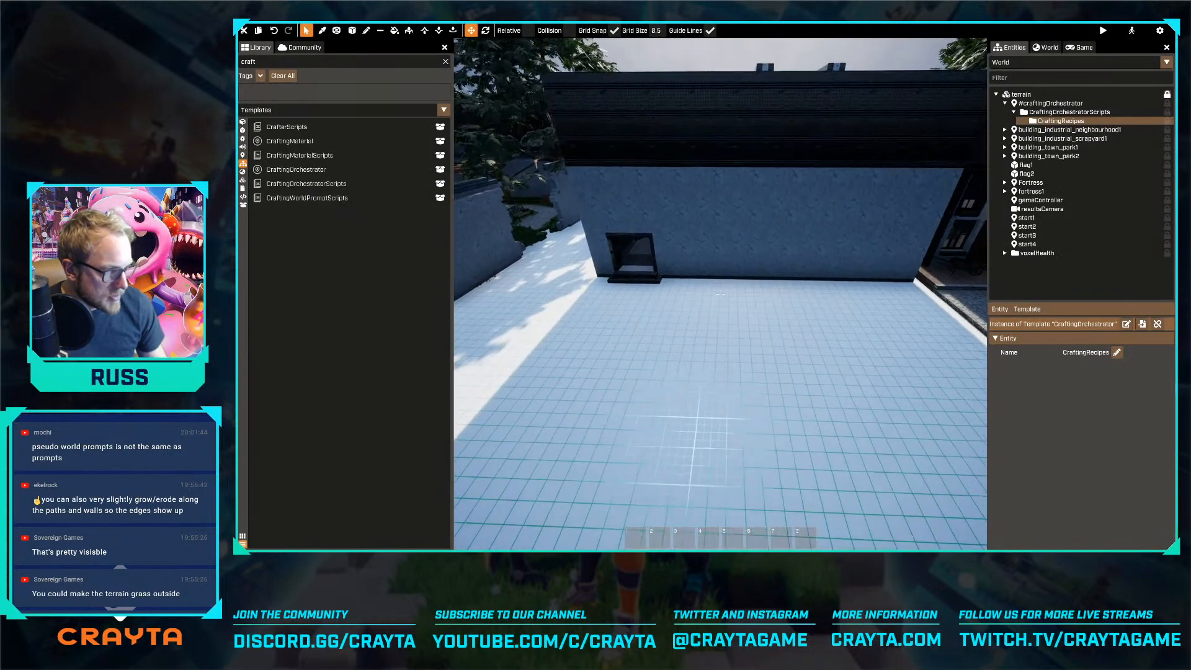
key("w")
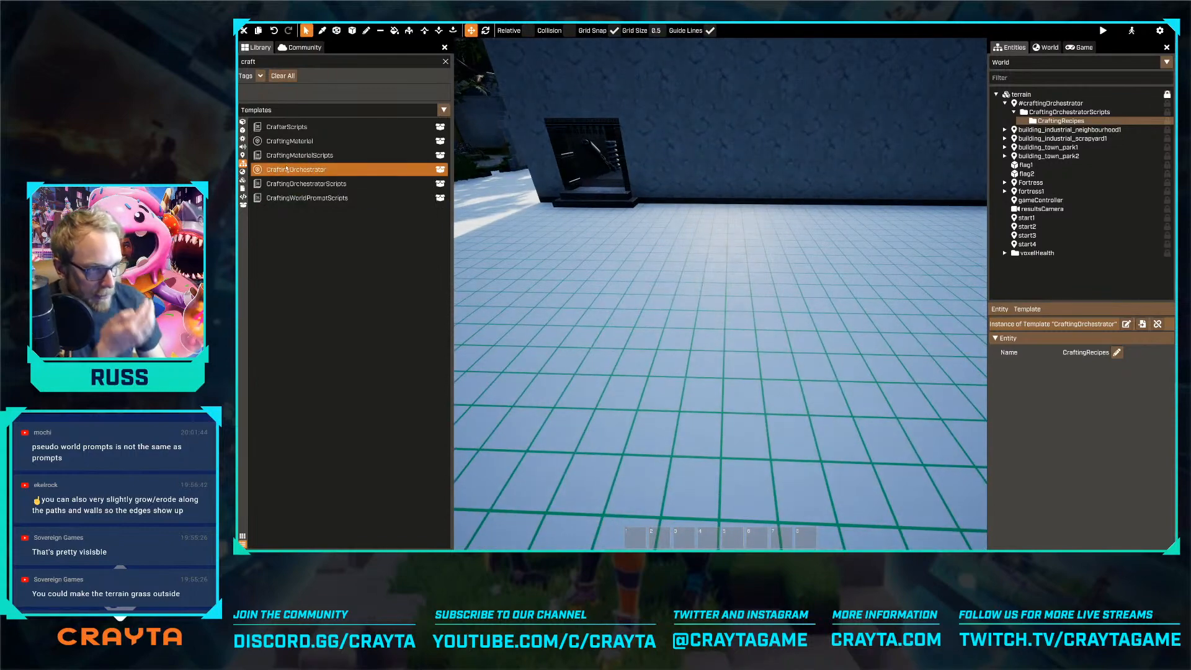
left_click_drag(289, 141, 610, 259)
right_click_drag(611, 260, 598, 251)
key("a")
Create a new template named NutsAndBoltsMaterial from the placed crafting material
left_click(1027, 308)
left_click(1054, 348)
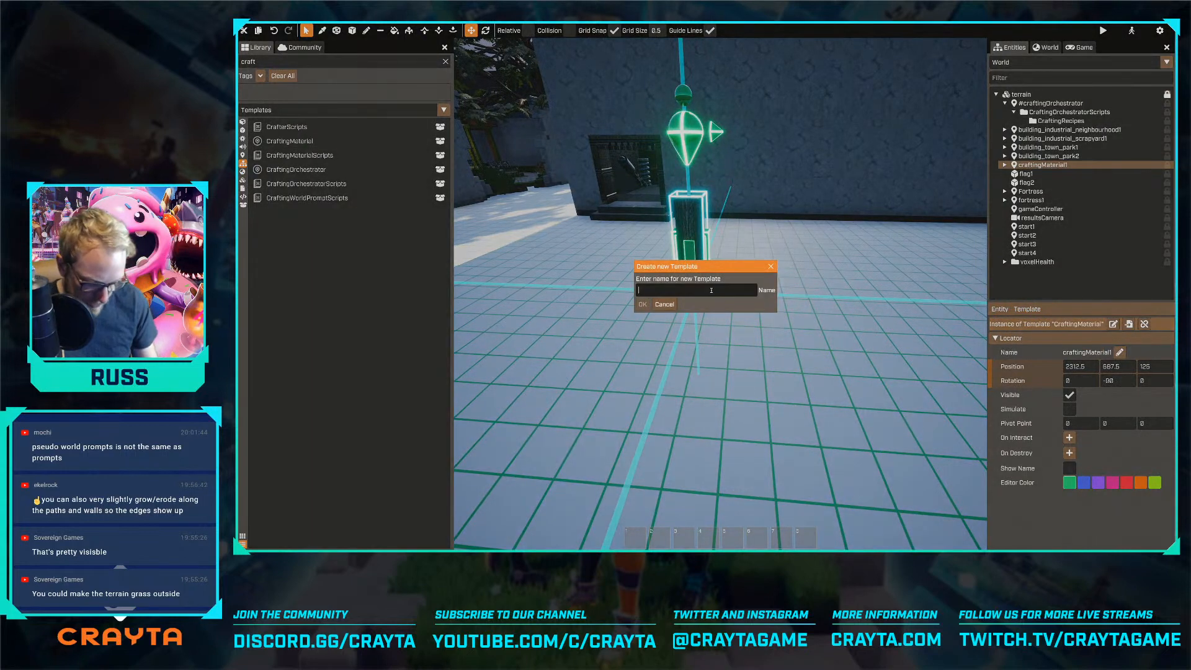
type("Nuts")
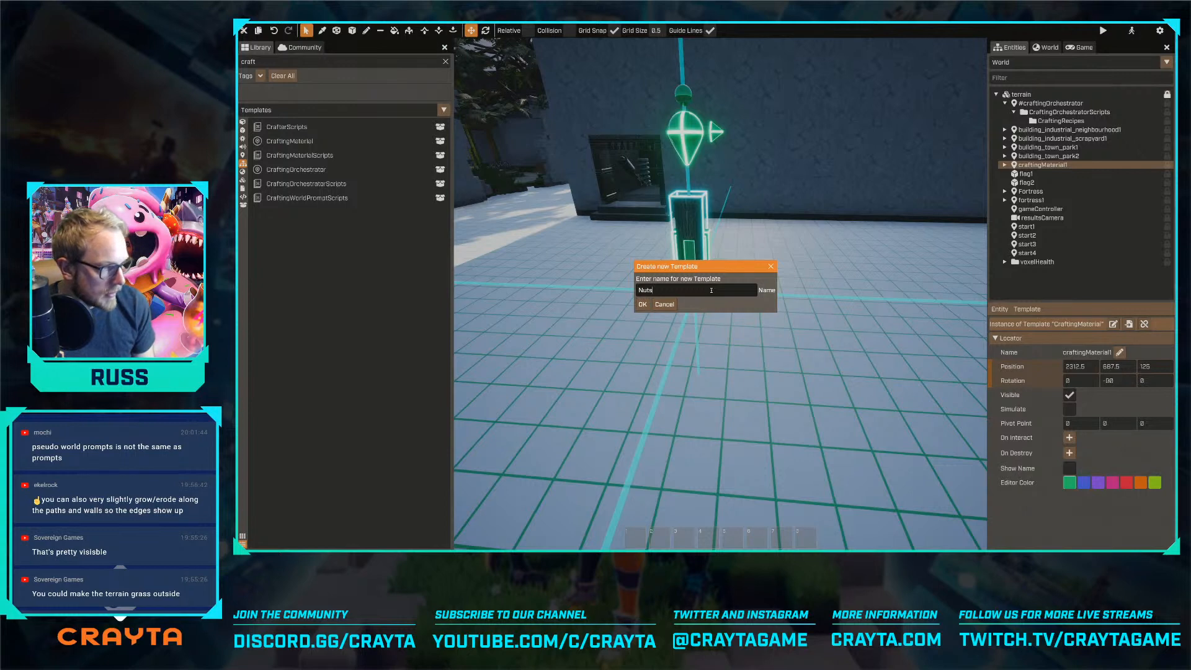
type("And")
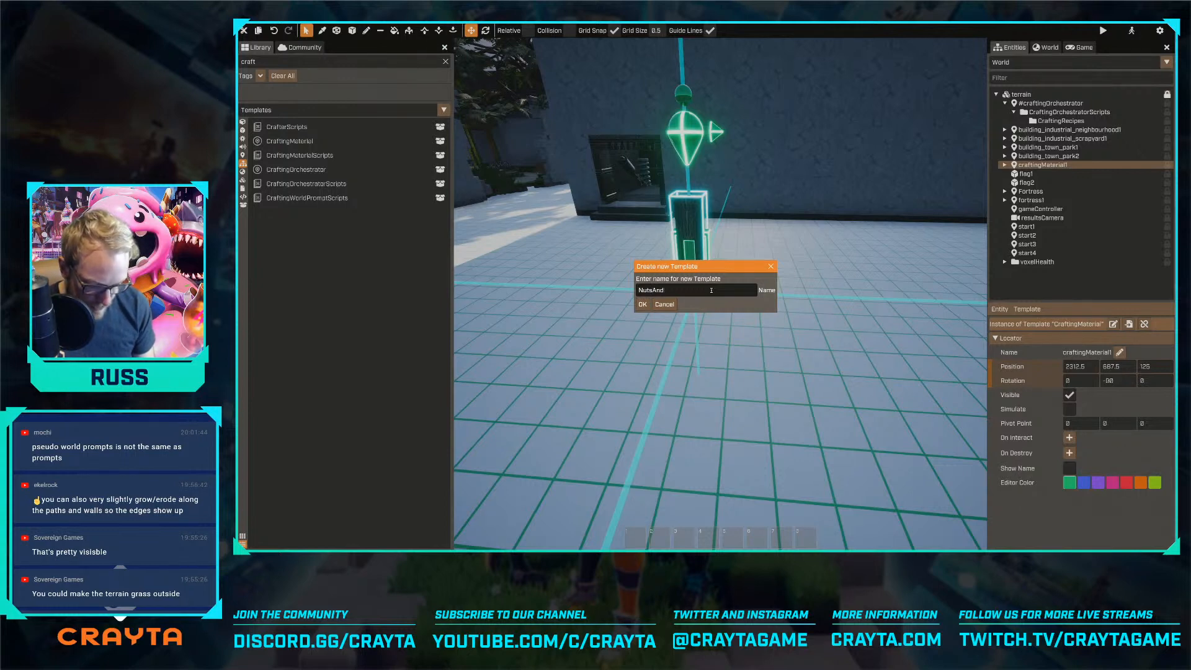
type("BoltsMaterial")
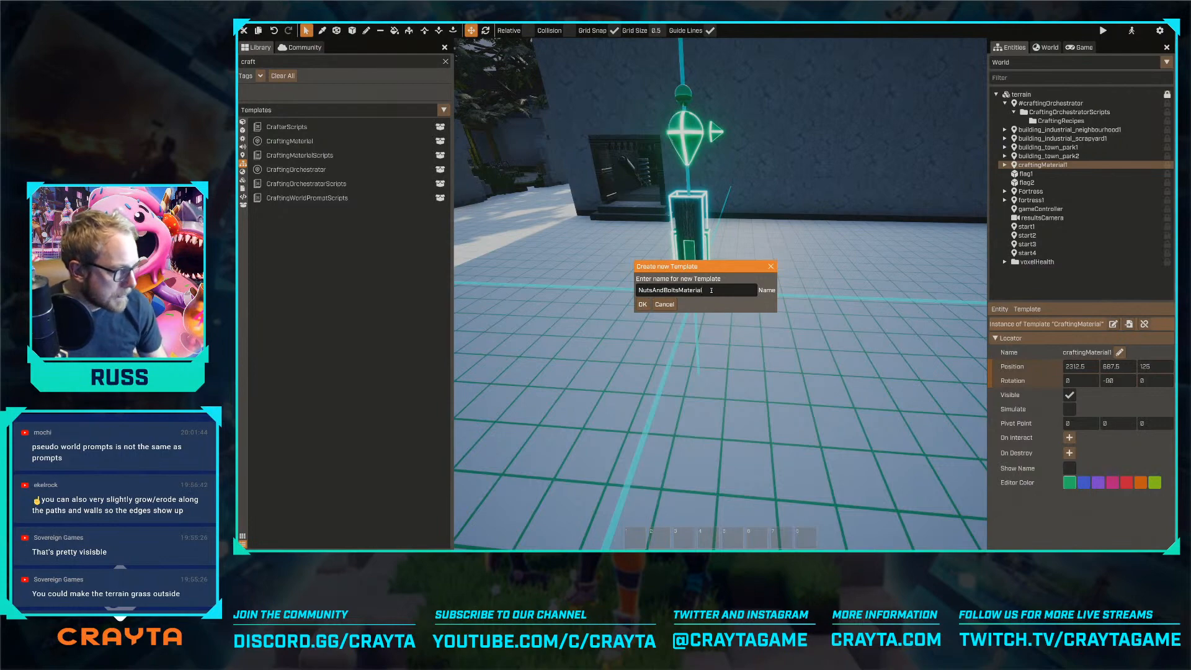
key("Return")
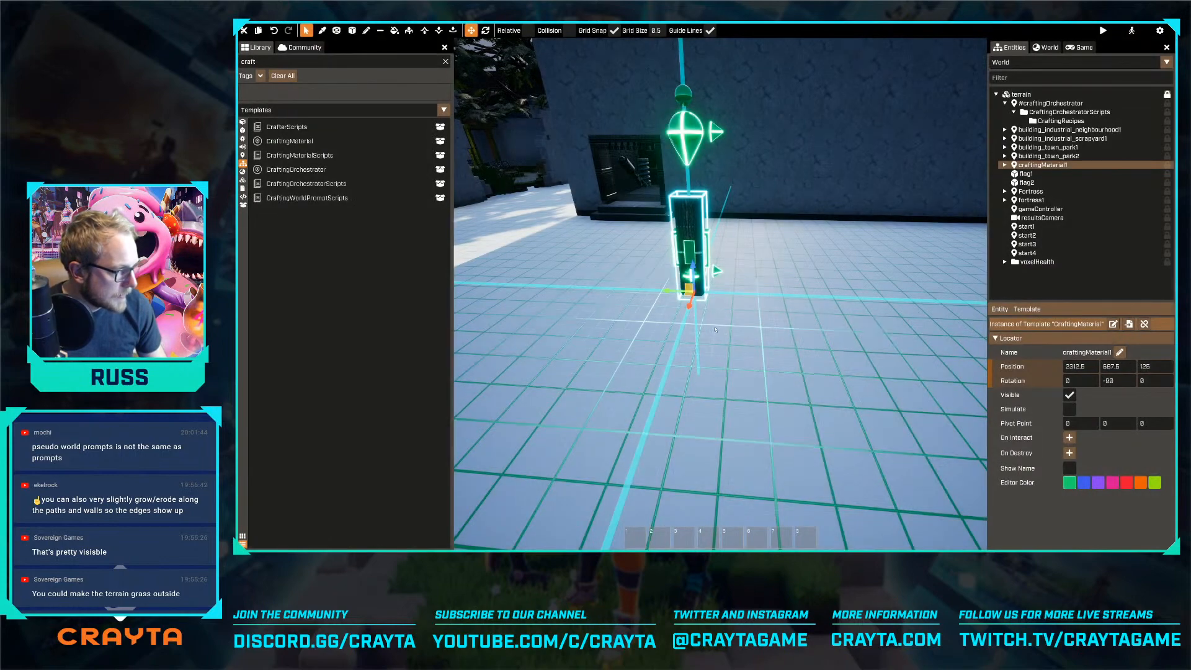
Move the placed crafting material across the fortress floor to about 875 on its second position axis
key("w")
right_click_drag(794, 330, 809, 314)
key("w")
key("a")
key("d")
mouse_move(646, 333)
left_mouse_down()
mouse_move(761, 338)
mouse_move(658, 347)
left_mouse_up()
key("s")
key("w")
mouse_move(659, 347)
right_mouse_down()
mouse_move(663, 372)
mouse_move(668, 348)
right_mouse_up()
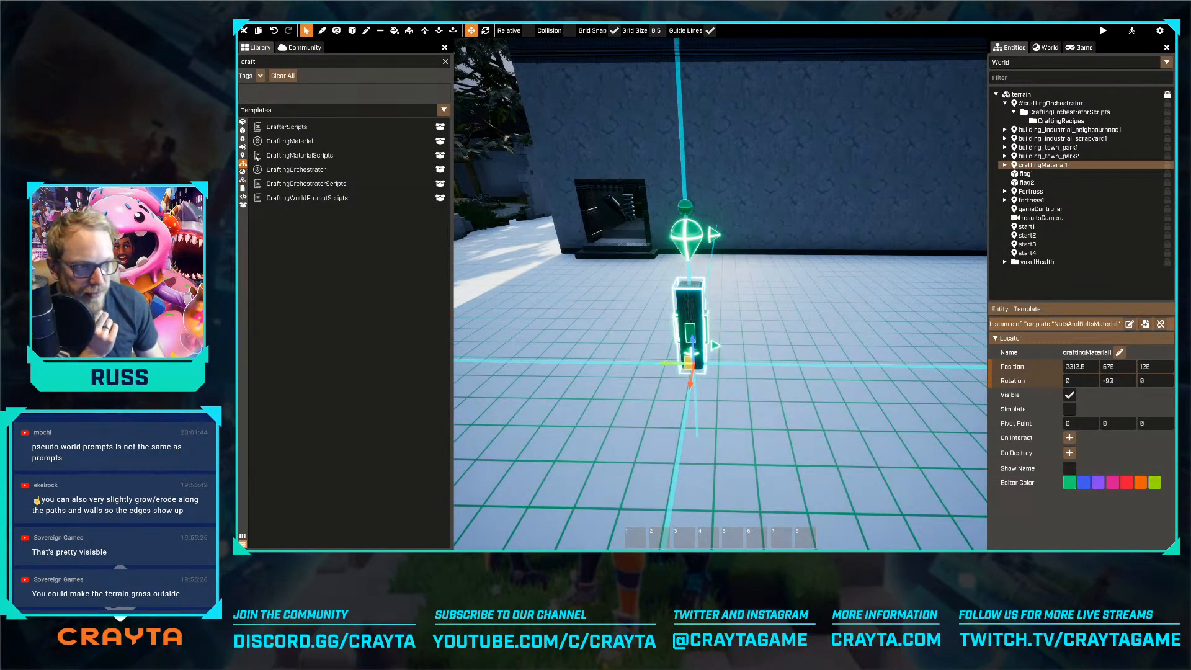
Filter the template library for "nuts" and open the NutsAndBoltsMaterial template for editing
left_click(272, 63)
key("ctrl+a")
type("buts")
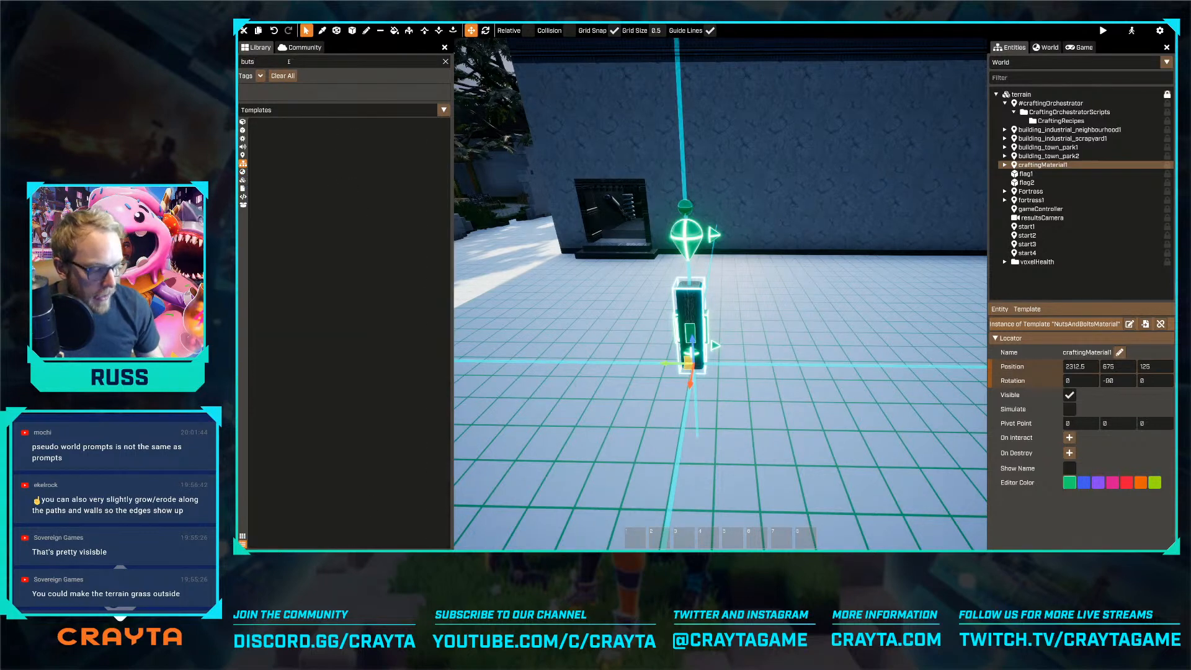
key("ctrl+a")
type("nuts")
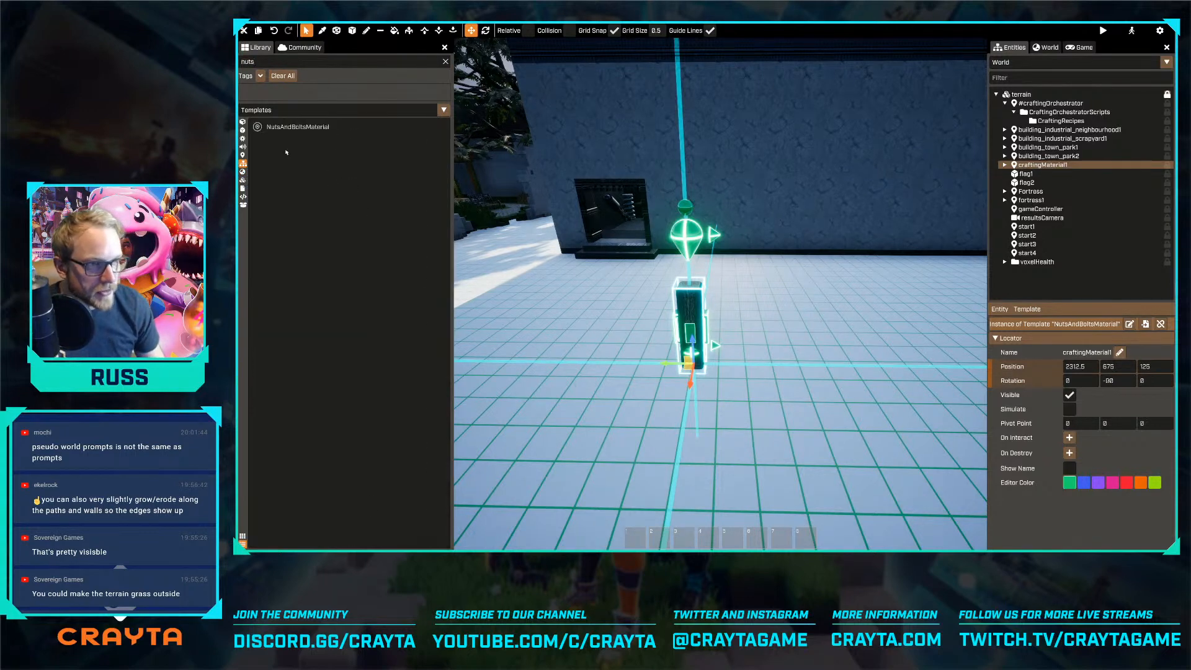
double_click(298, 127)
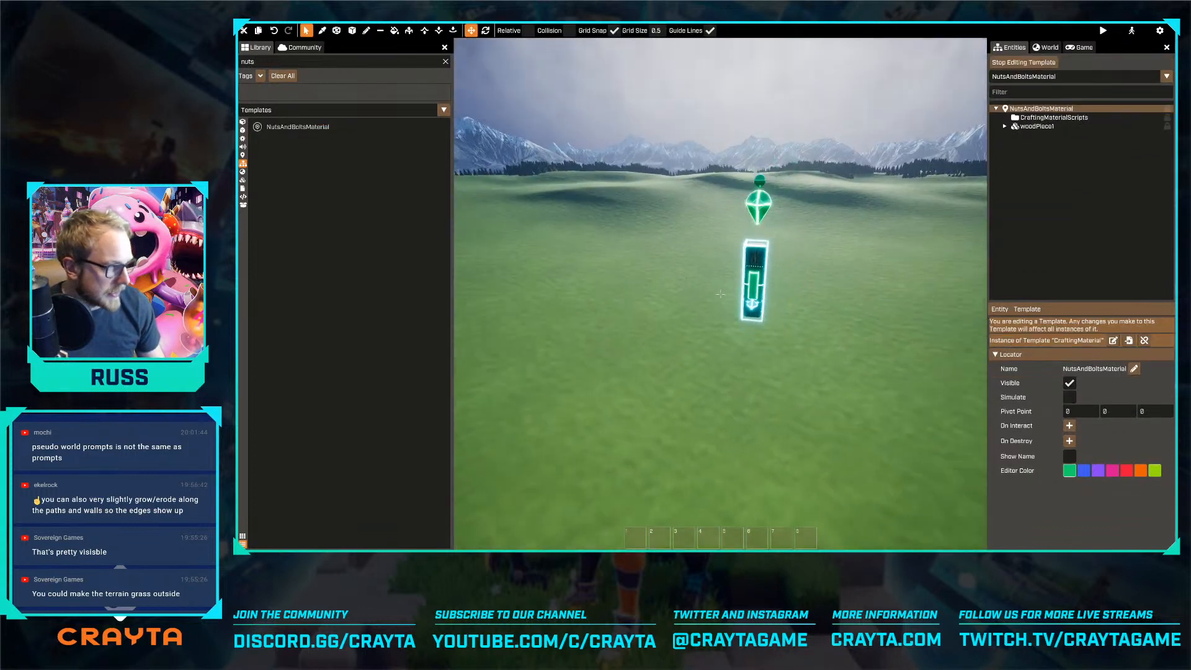
Expand woodPiece1 and its interactTrigger in the template hierarchy and inspect the trigger's properties
key("w")
key("d")
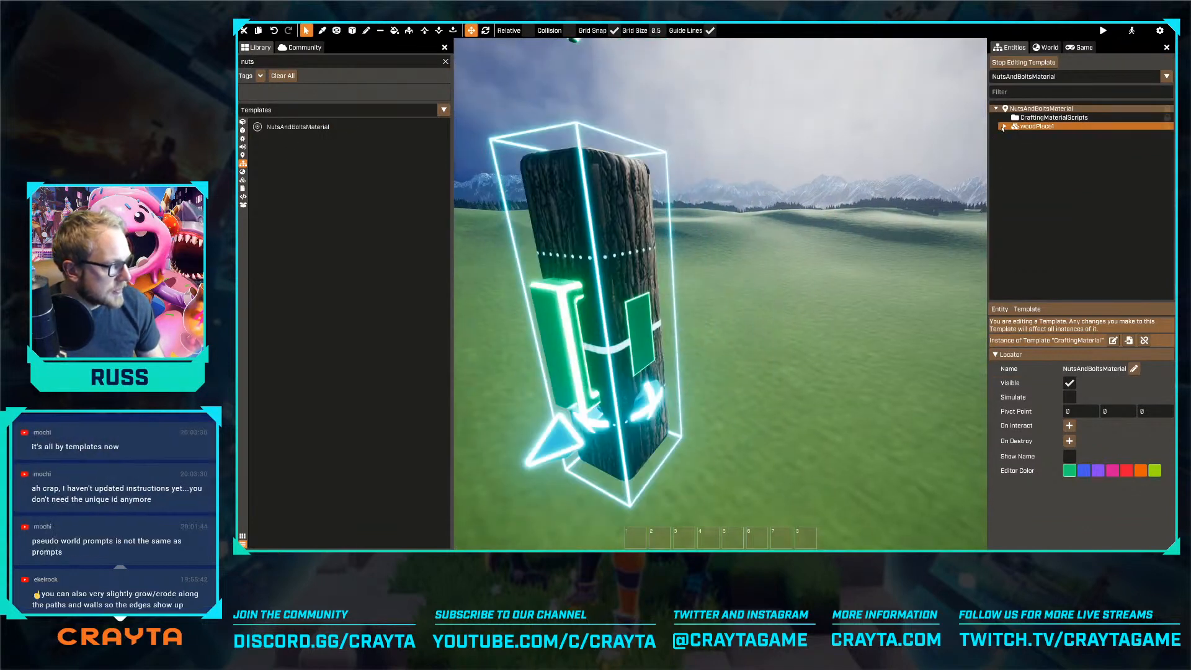
left_click(1004, 126)
key("s")
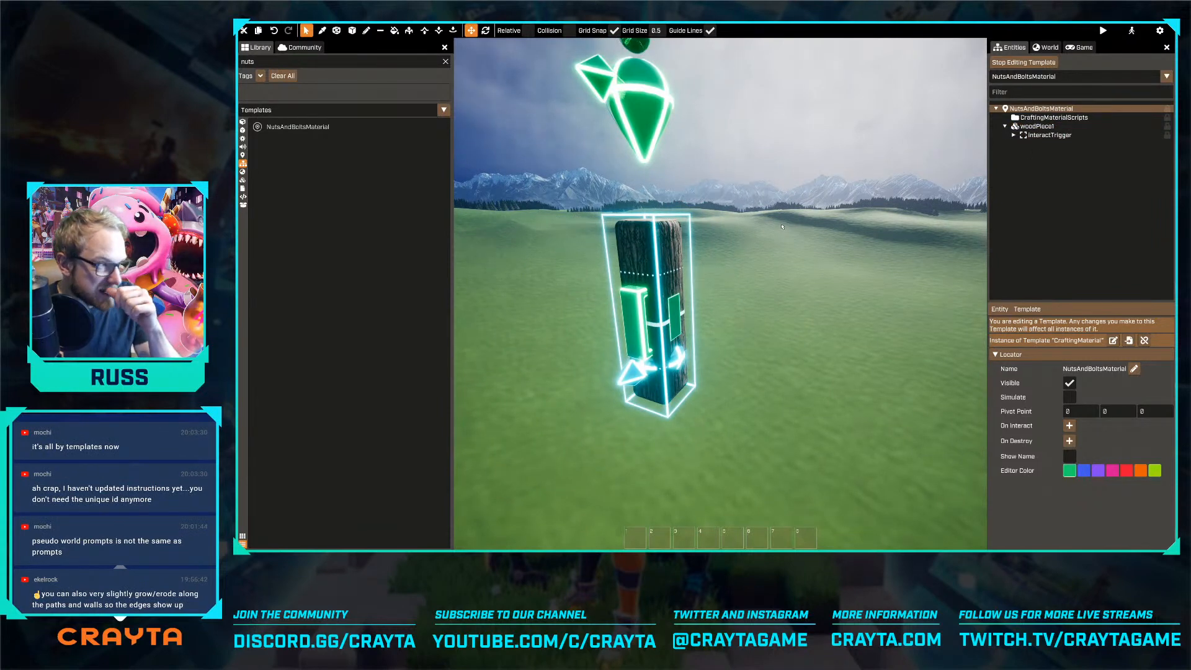
left_click(1014, 135)
left_click(1033, 135)
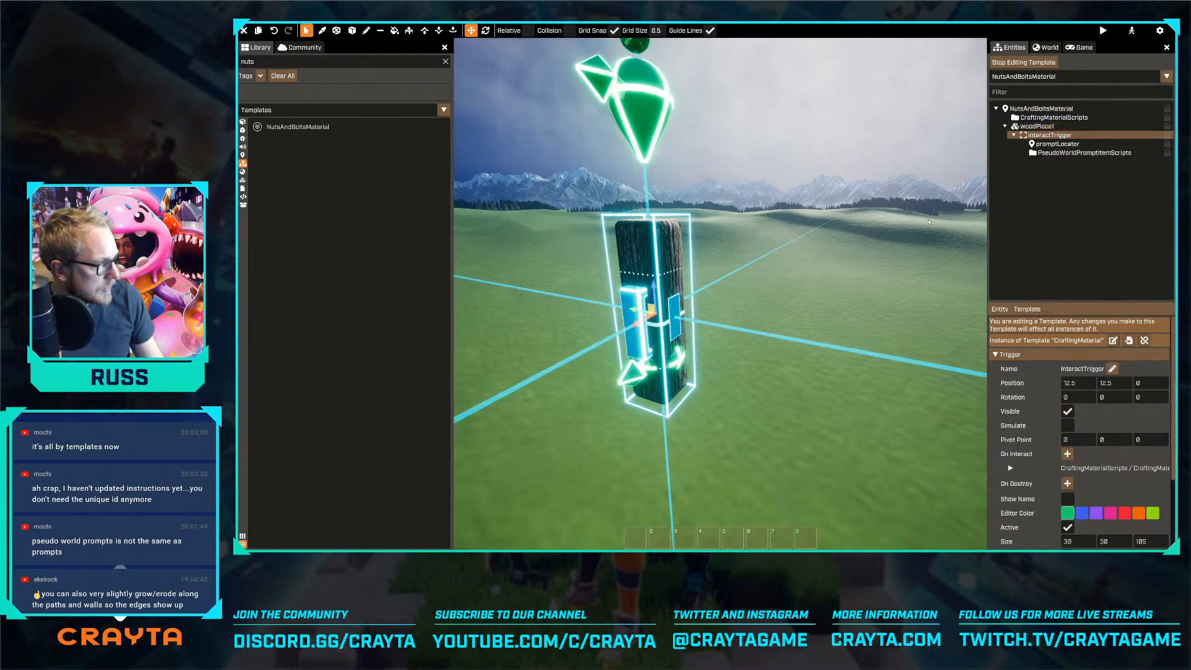
Try to move the interactTrigger from woodPiece1 to the root of the NutsAndBoltsMaterial template
key("w")
key("a")
key("s")
key("d")
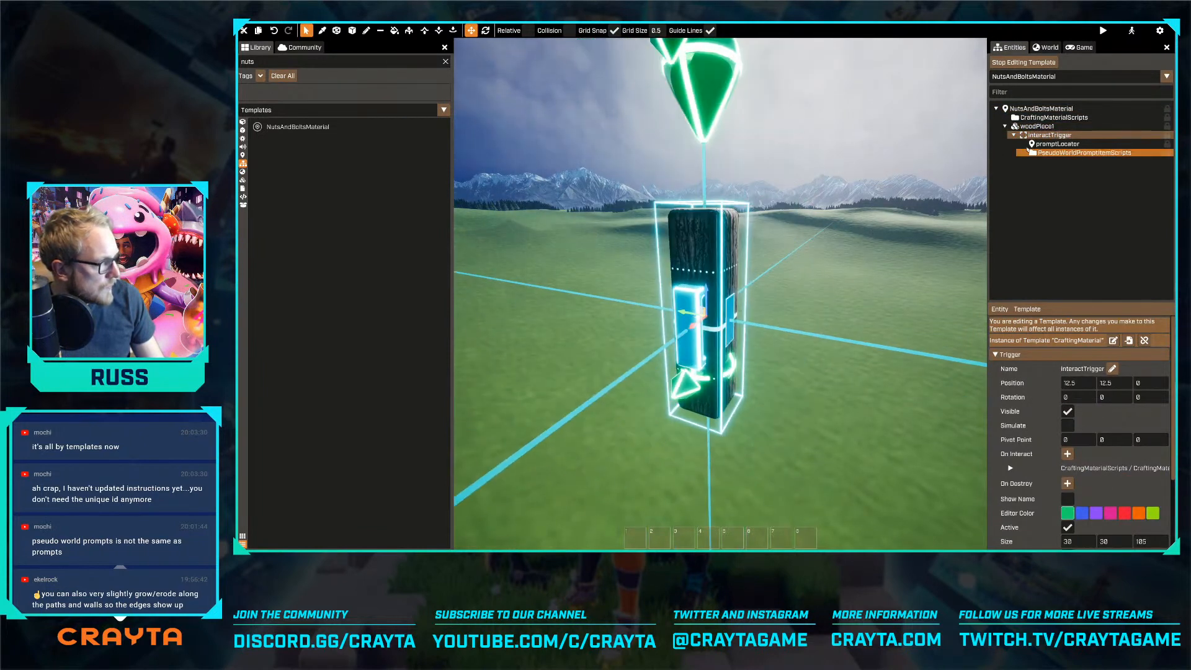
left_click_drag(1048, 134, 1033, 110)
left_click(508, 297)
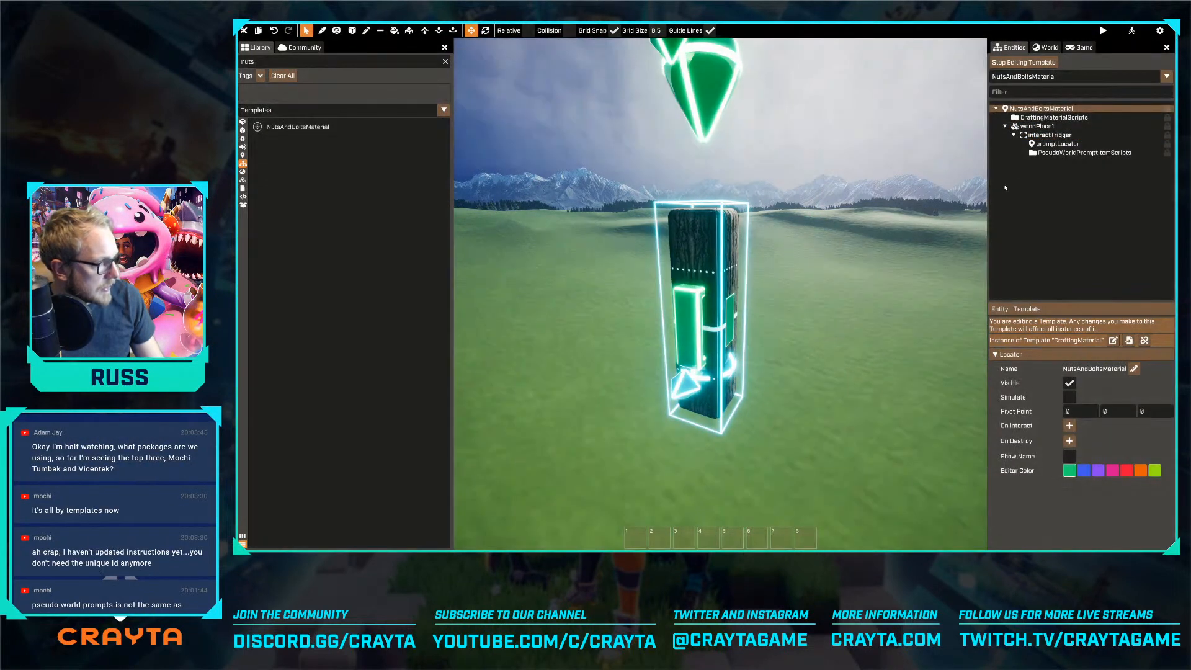
Inspect woodPiece1, its interactTrigger and promptLocator, and the prompts in the PseudoWorldPromptItemScripts folder
left_click(1036, 126)
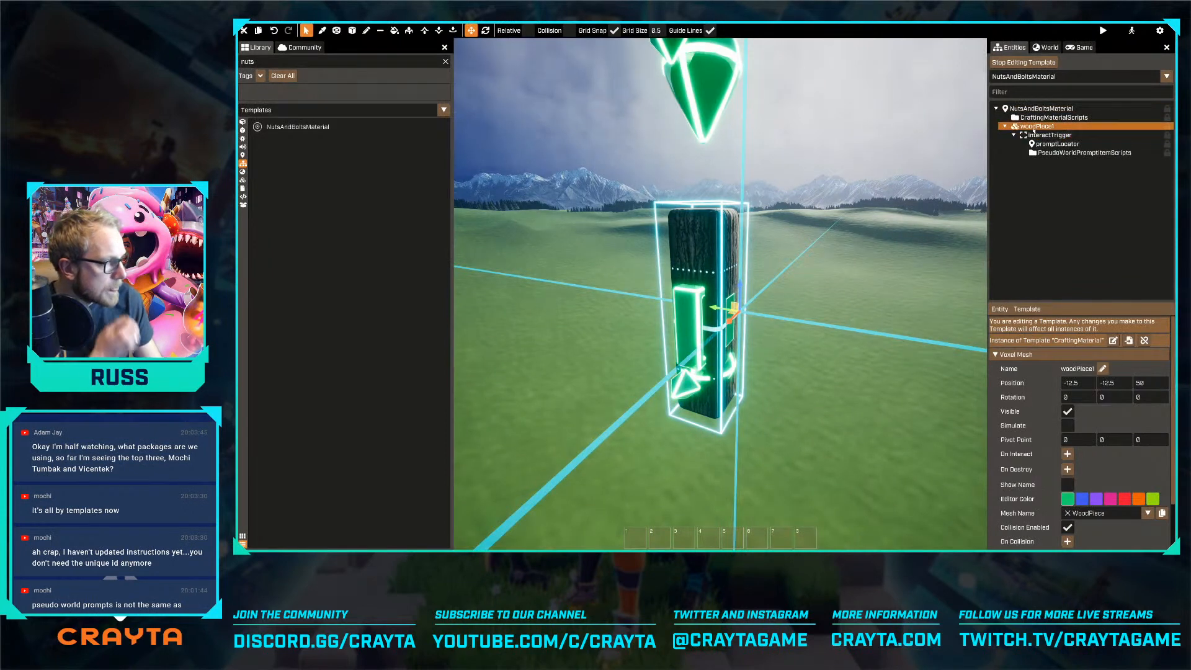
left_click(1035, 135)
left_click(1054, 144)
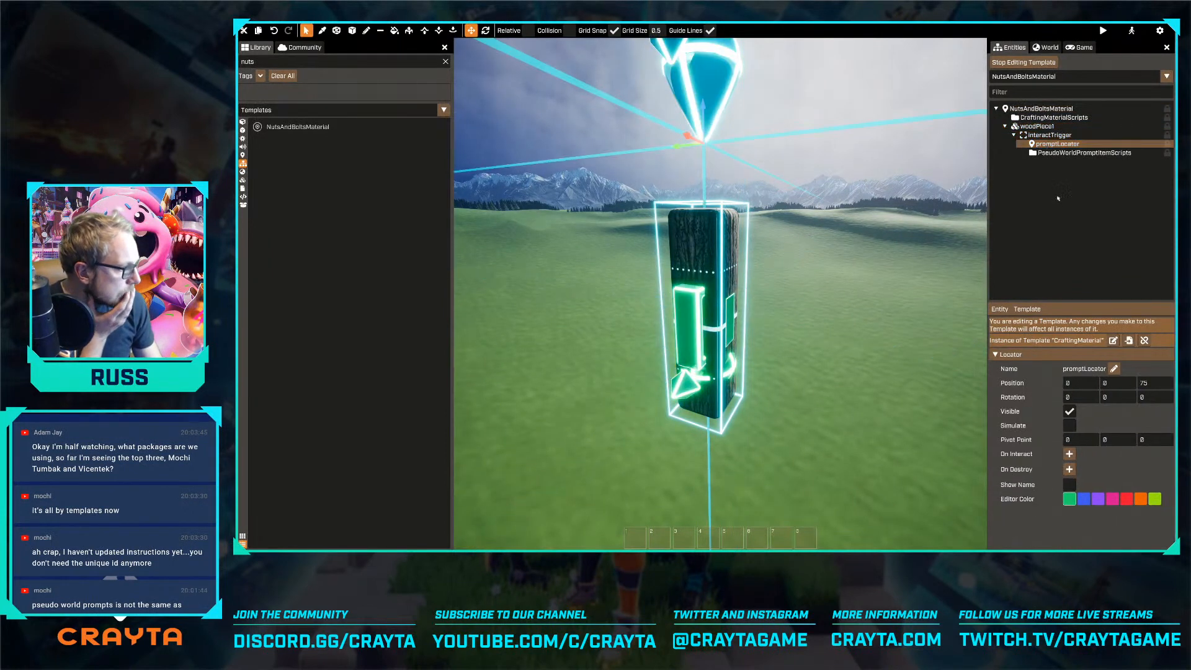
left_click(1062, 153)
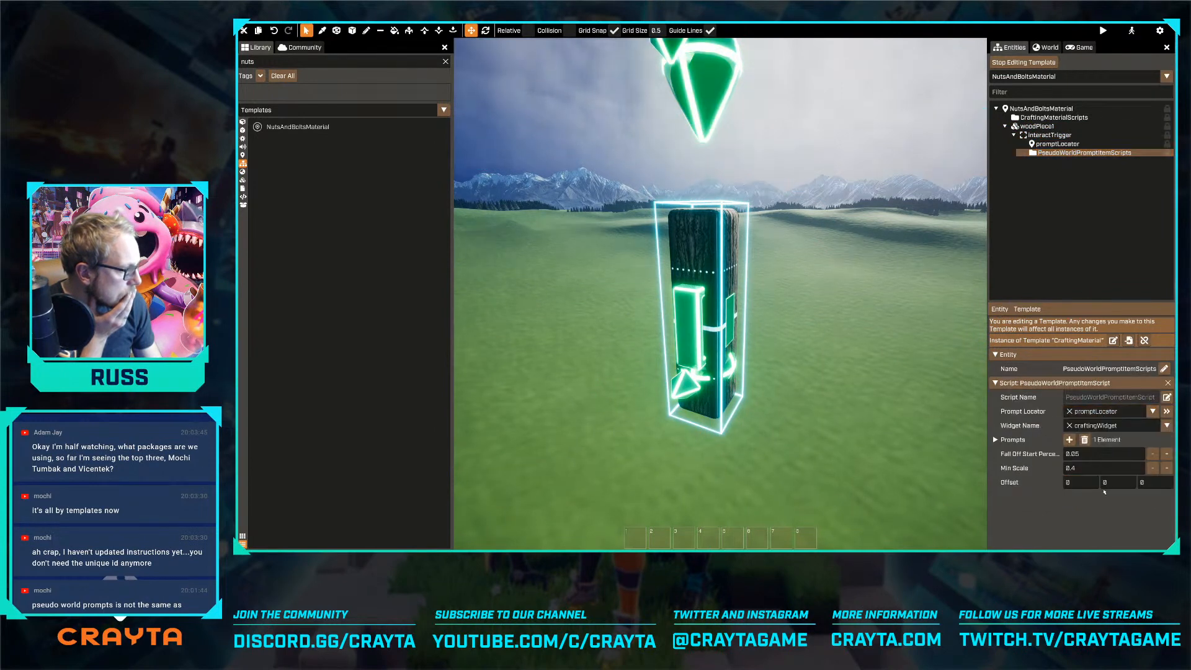
left_click(995, 439)
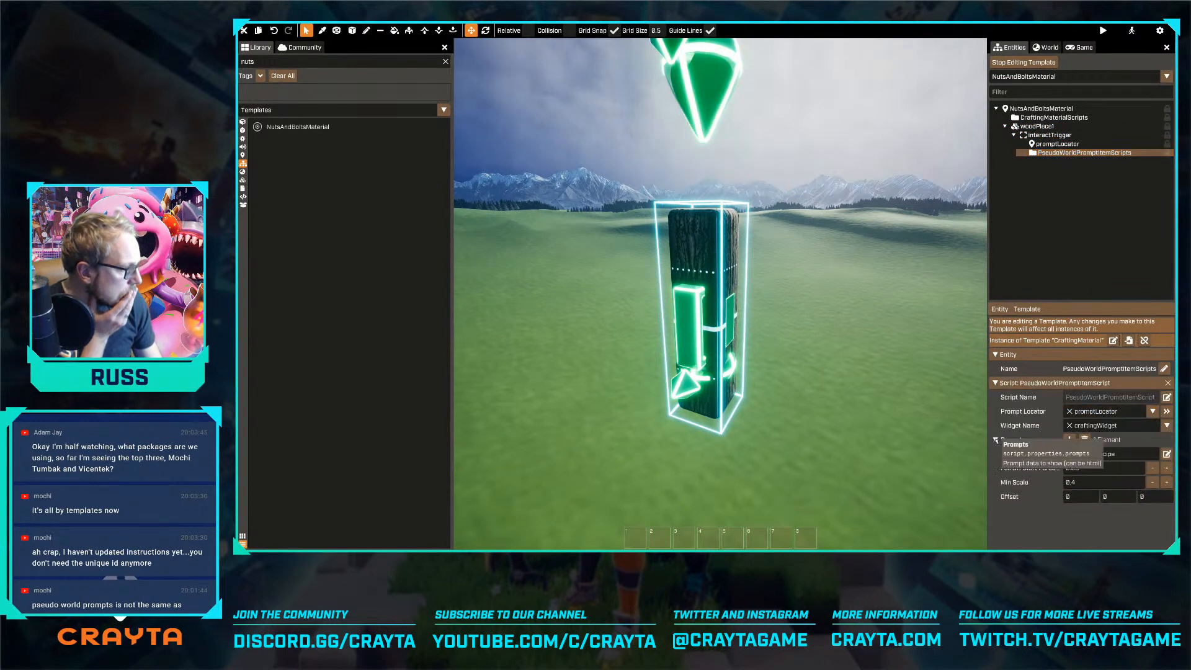
left_click(995, 439)
left_click(1043, 218)
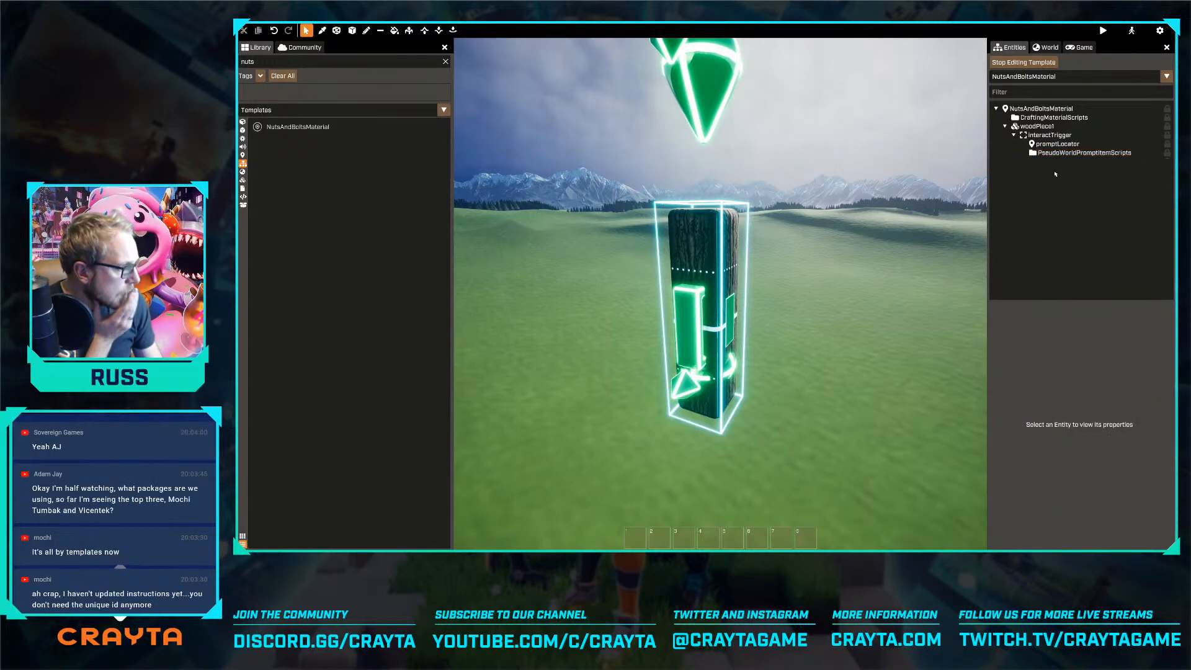
Filter the meshes for "nut", replace a trial NutAndBolt with NutAndBolt-Jumbo under the template root, and raise it to height 75
left_click(1037, 126)
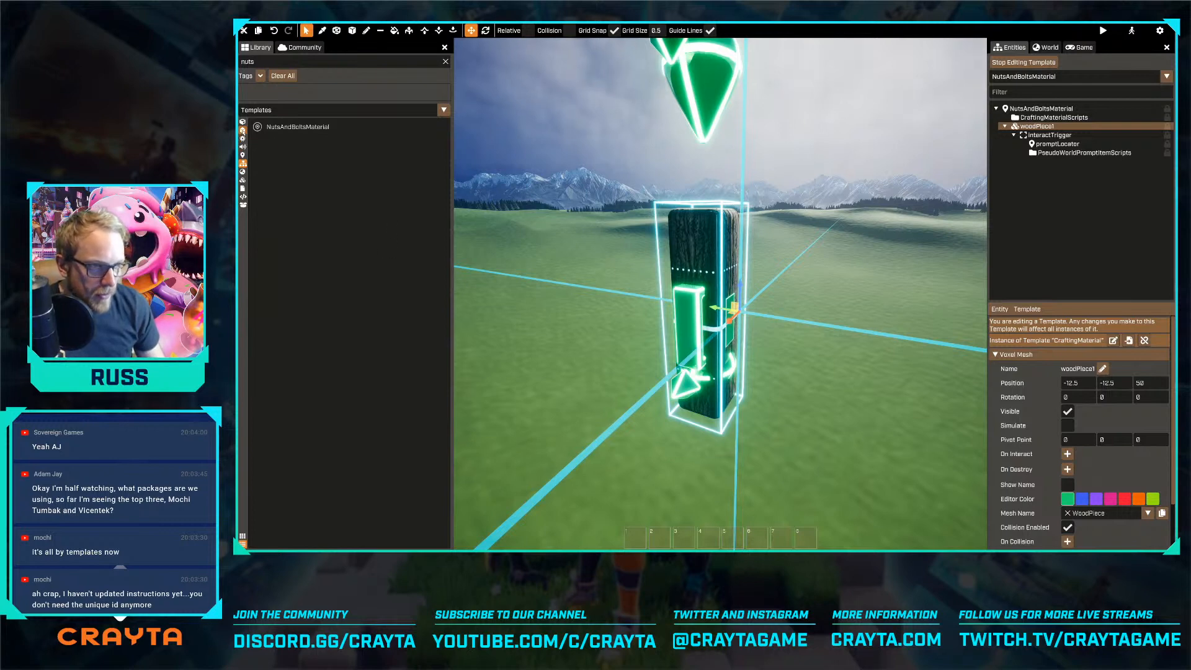
left_click(242, 131)
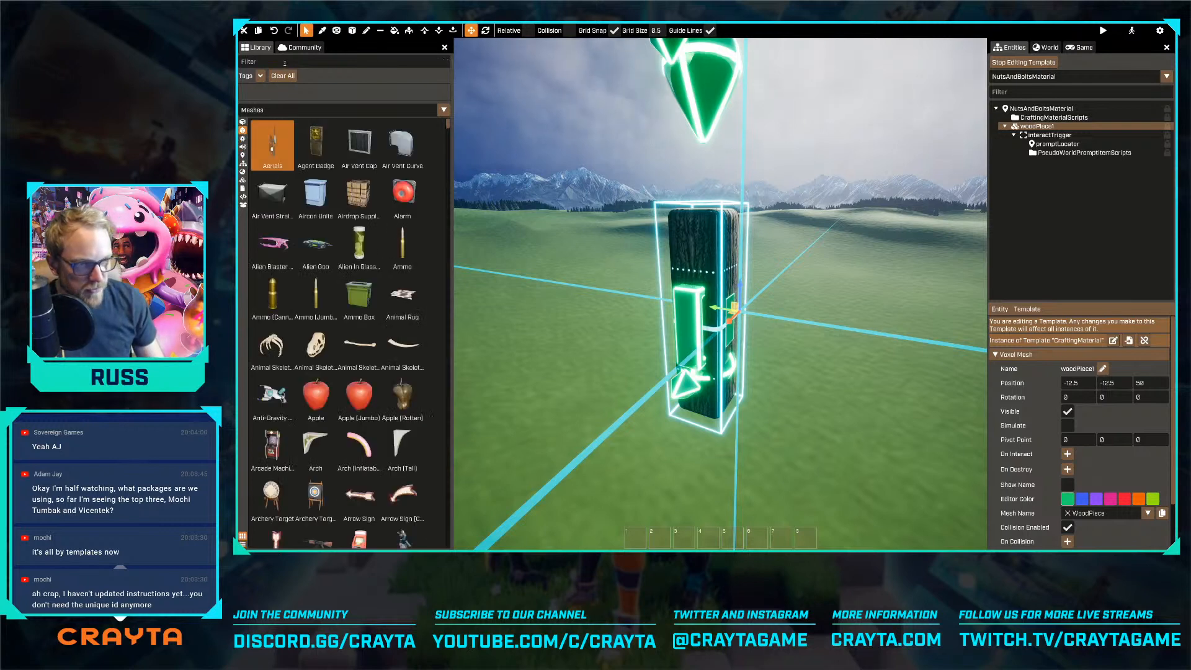
type("nut")
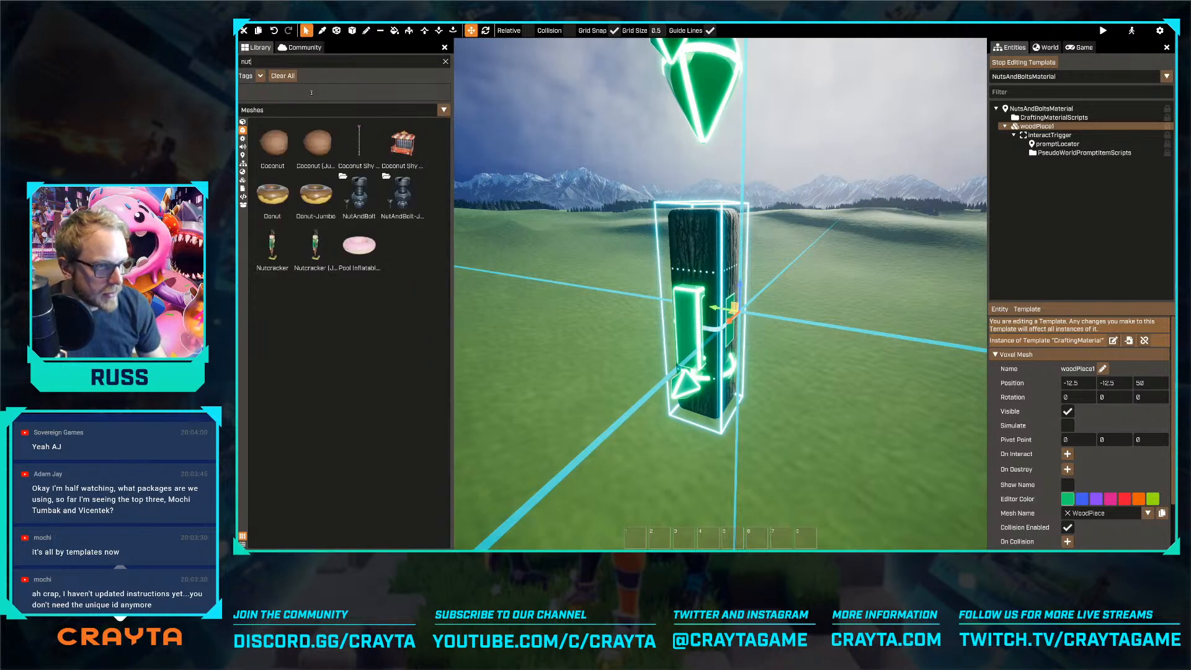
left_click_drag(359, 196, 1039, 109)
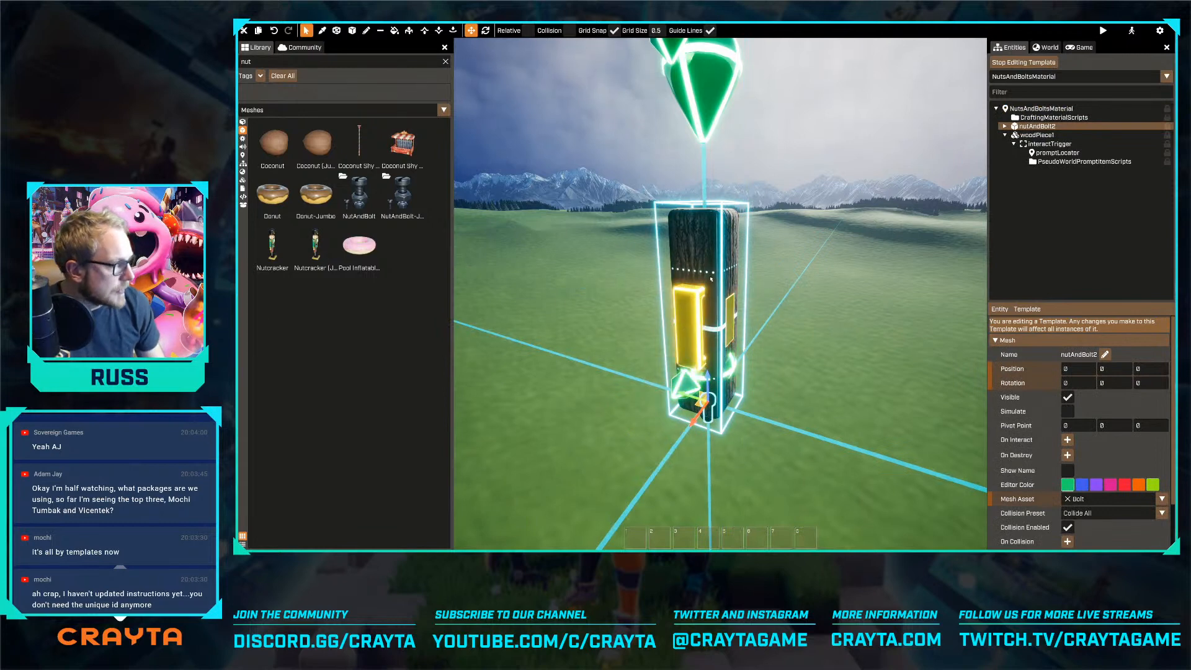
key("Delete")
left_click_drag(403, 195, 1027, 109)
left_click_drag(715, 247, 716, 246)
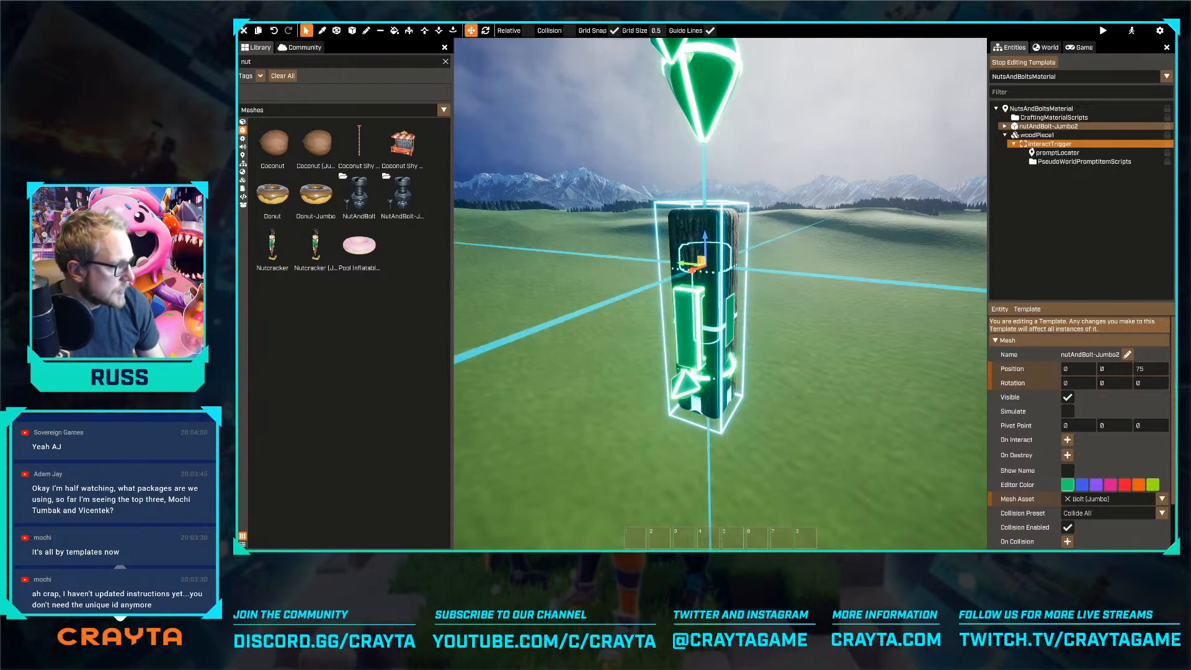
Try to attach the interactTrigger to the jumbo nut and bolt mesh
left_click_drag(1040, 147, 1040, 127)
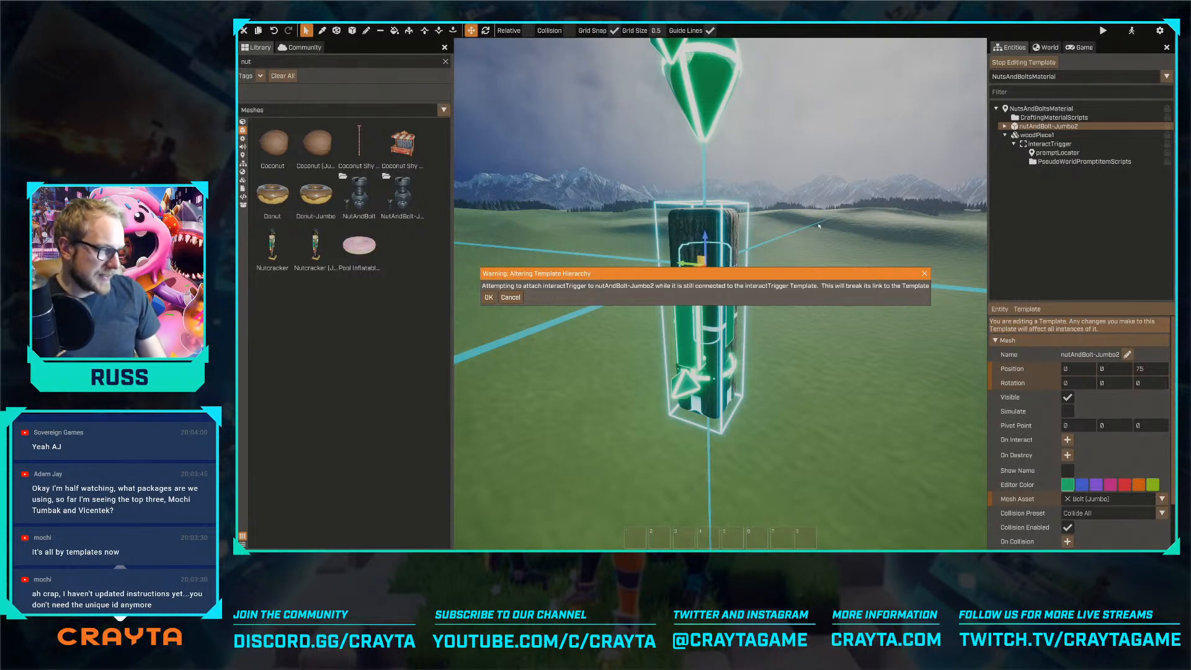
left_click(511, 297)
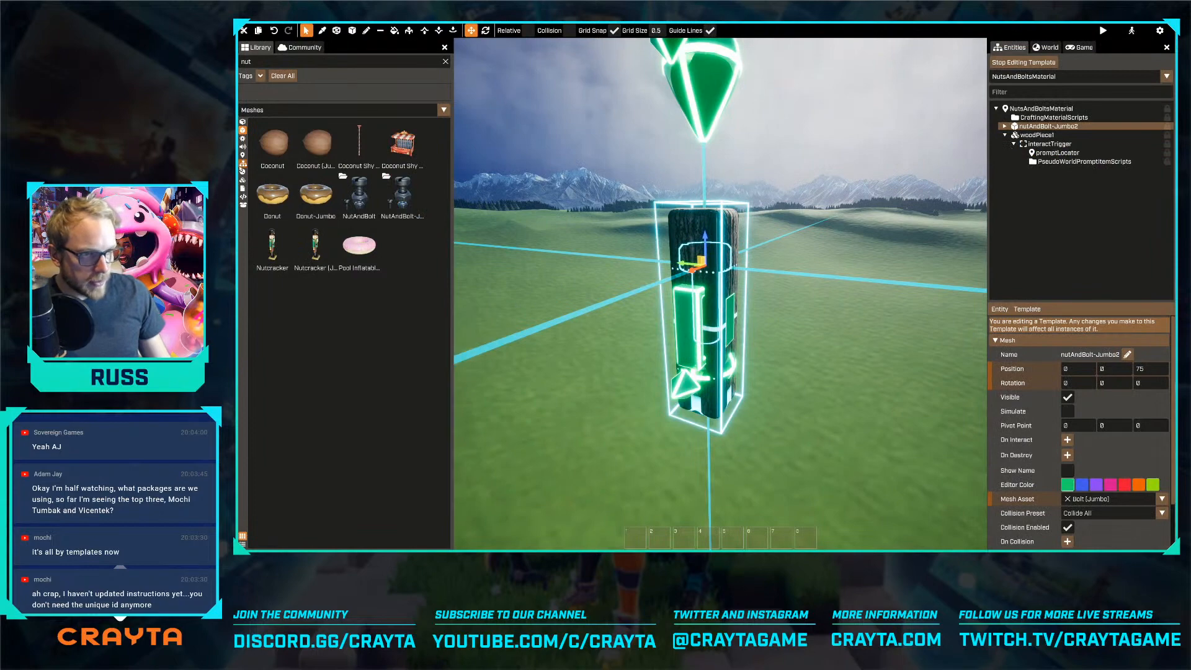
Search the template library for an interact trigger using "inter" and "tr", and clear the filter
left_click(243, 163)
scroll(304, 242, "down", 10)
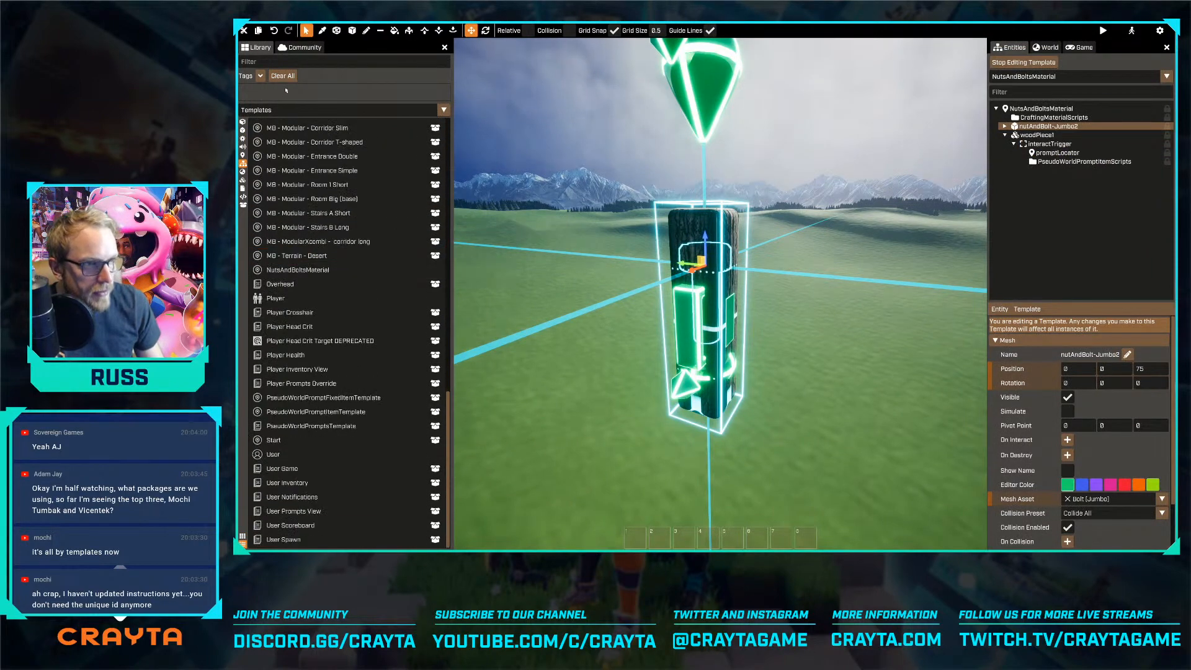
type("Inter")
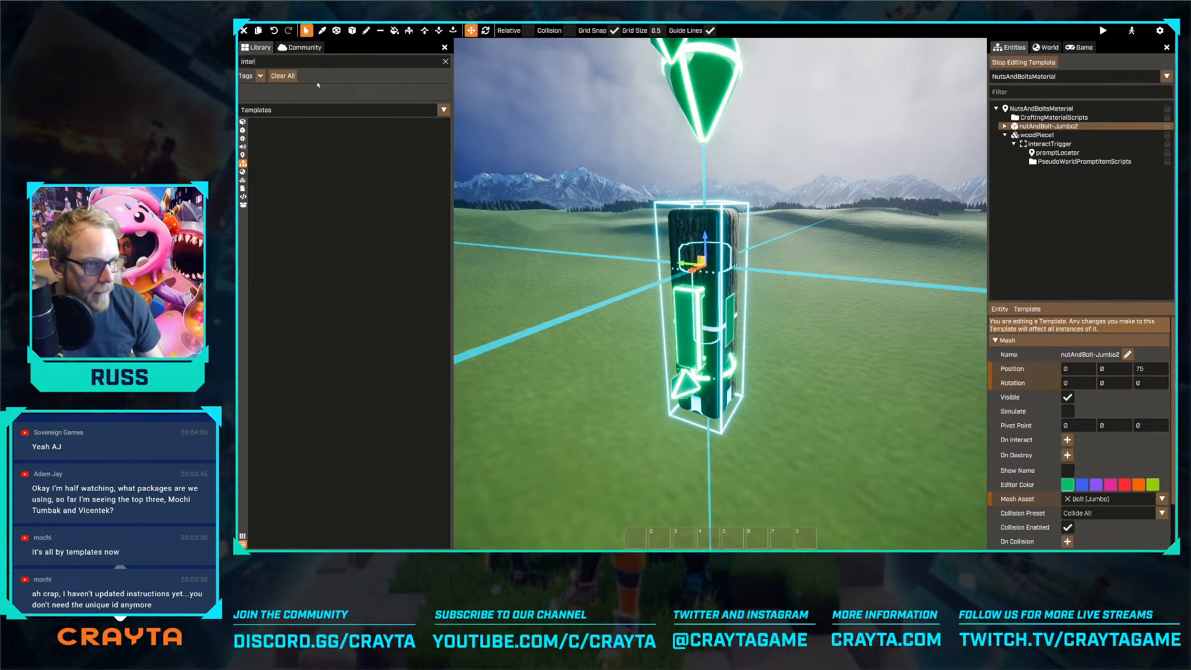
key("ctrl+a")
key("BackSpace")
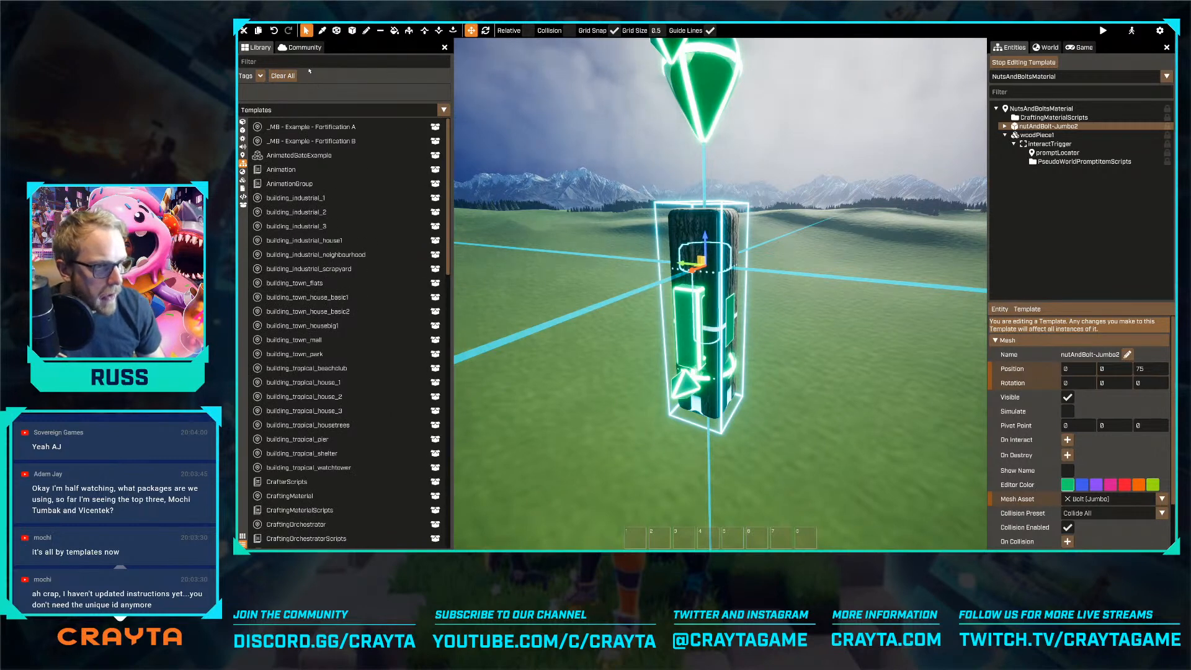
type("tr")
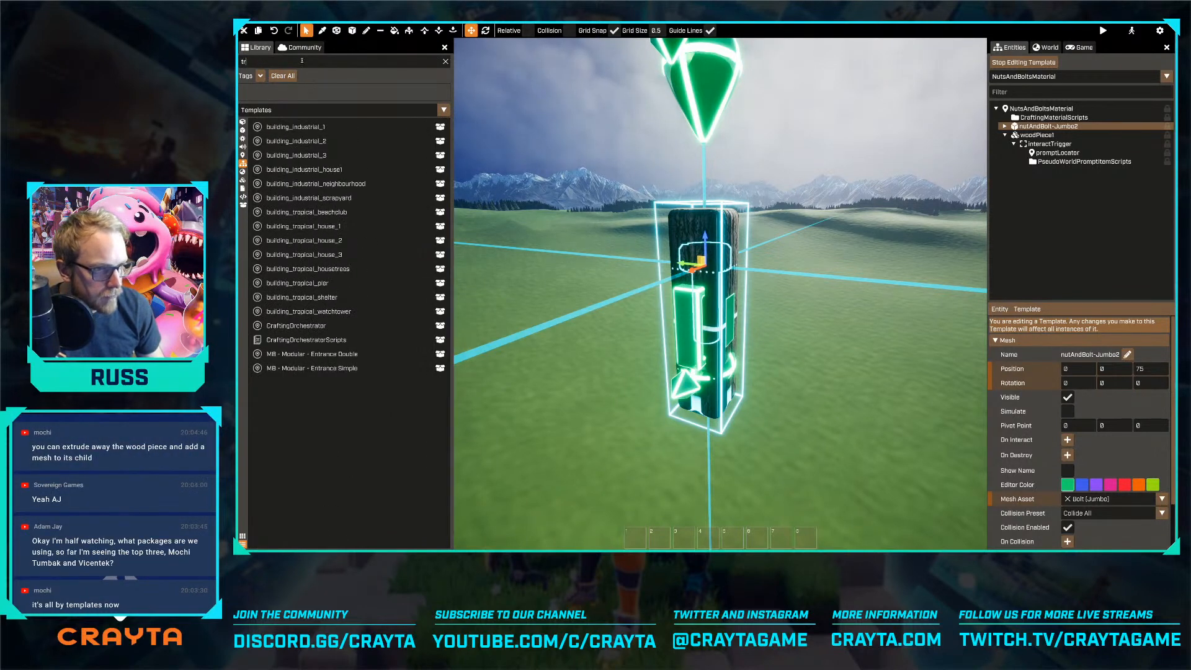
key("BackSpace")
key("BackSpace")
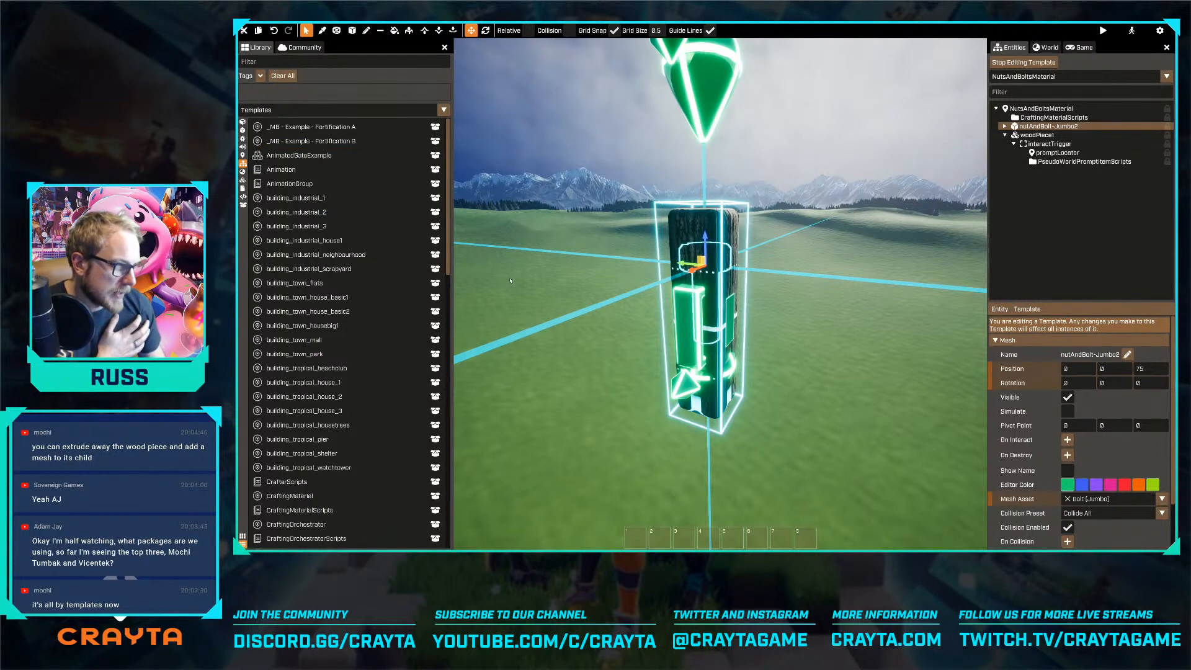
Extrude away all the wood voxels of woodPiece1 so that only its empty voxel mesh remains
left_click(1037, 135)
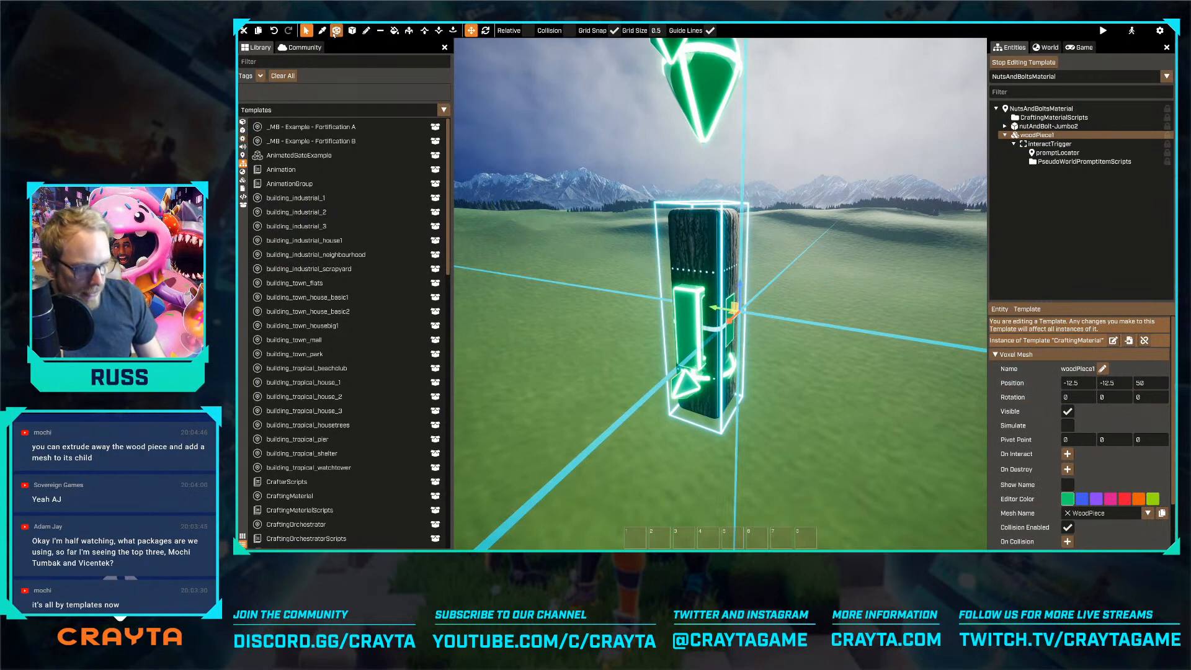
left_click(408, 30)
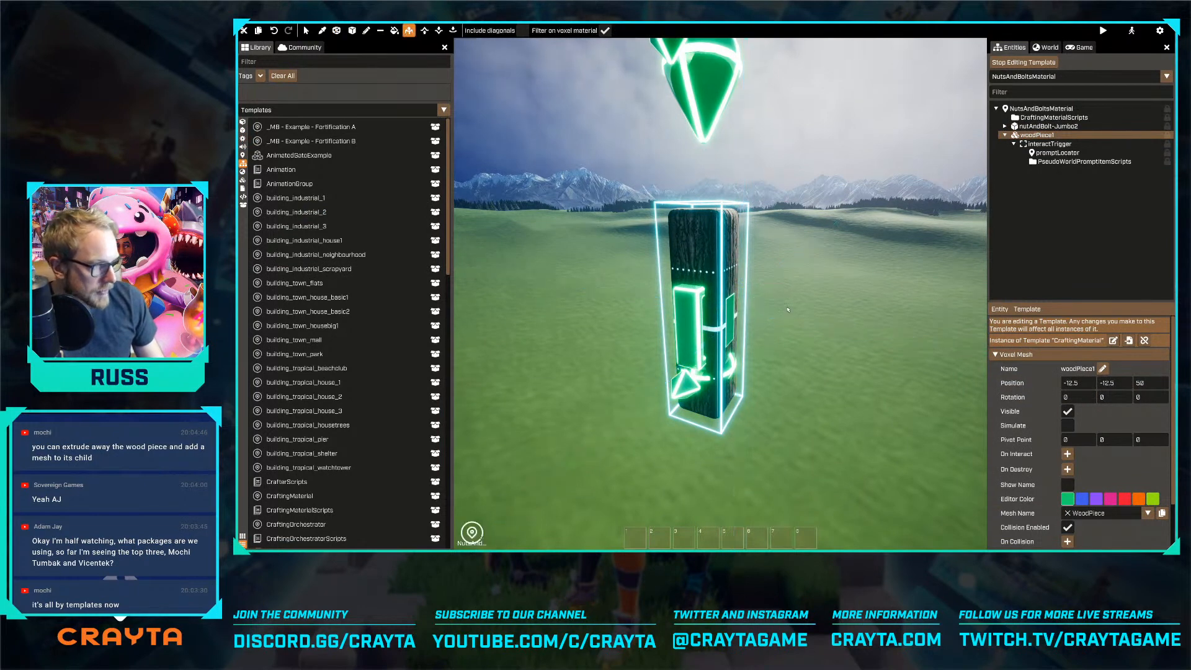
left_click(730, 245)
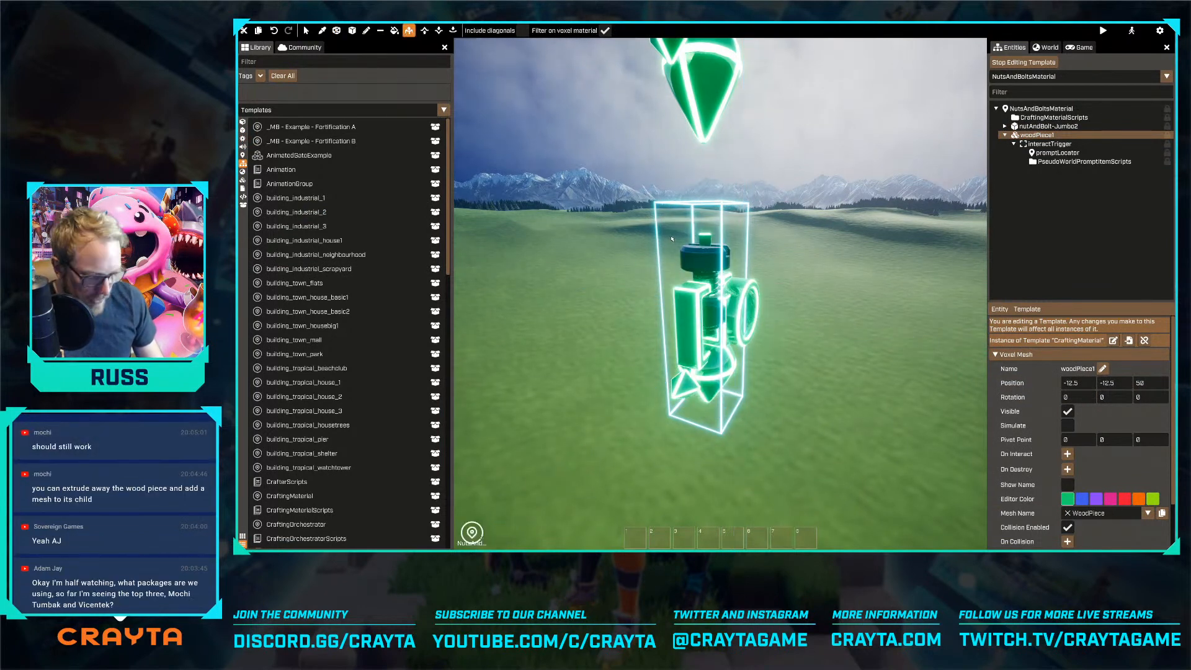
key("Escape")
Make the nutAndBolt-Jumbo2 mesh a child of woodPiece1 in the template's entity tree
left_click_drag(1038, 127, 1029, 163)
right_click_drag(808, 256, 631, 234)
scroll(631, 233, "down", 3)
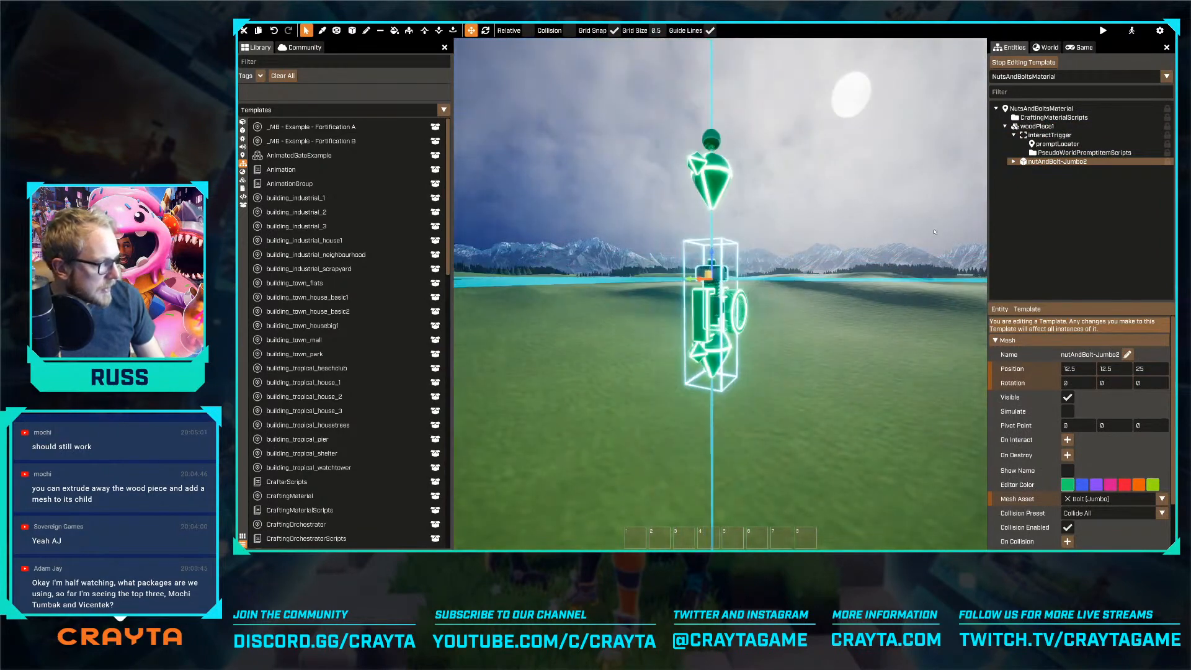
In the CraftingMaterialScript, set the Material Name to "Nuts and bolts" and replace the Material Id with one starting "nuts-and"
left_click(1054, 135)
left_click(1054, 117)
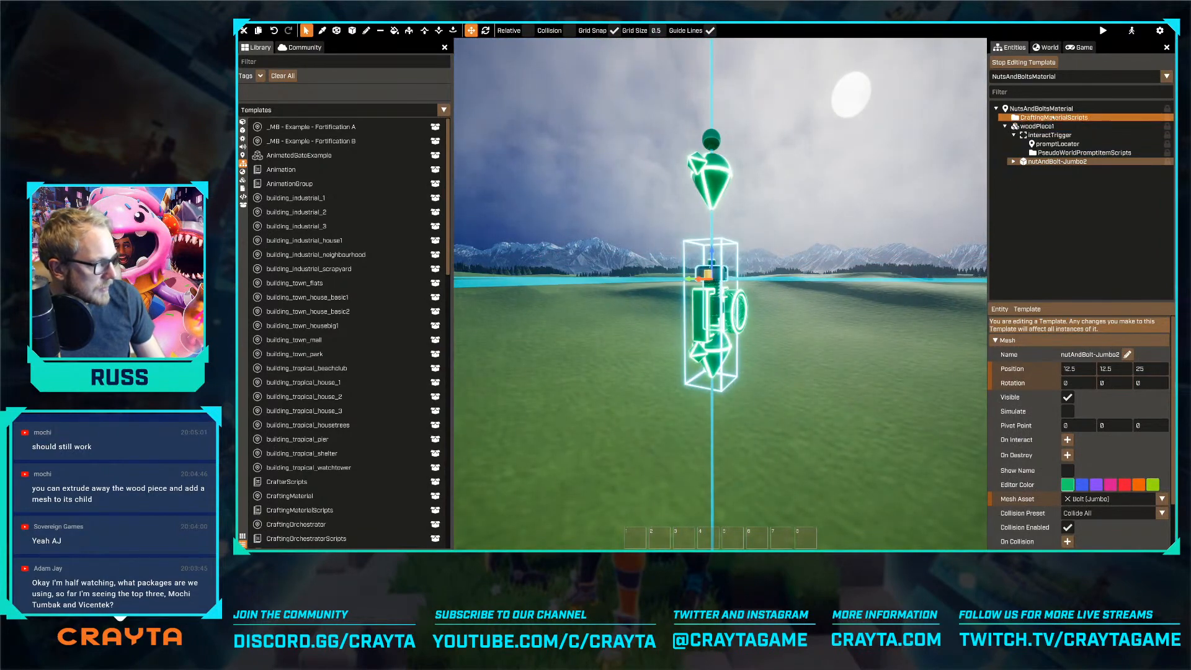
scroll(1084, 371, "down", 2)
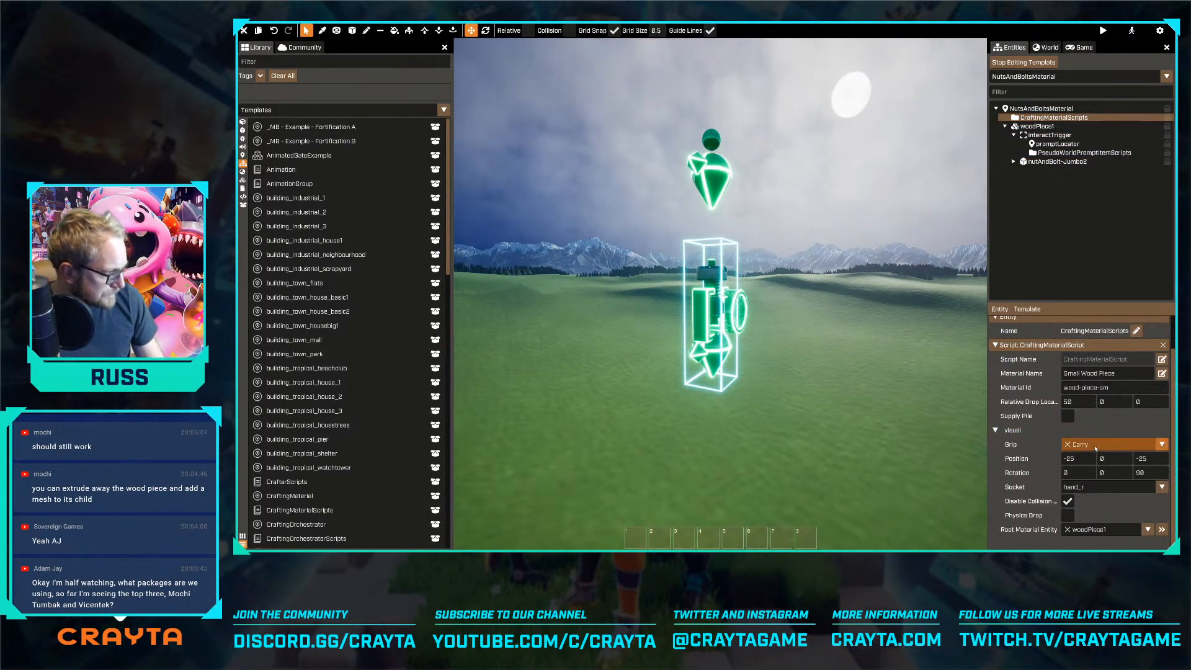
left_click(1151, 371)
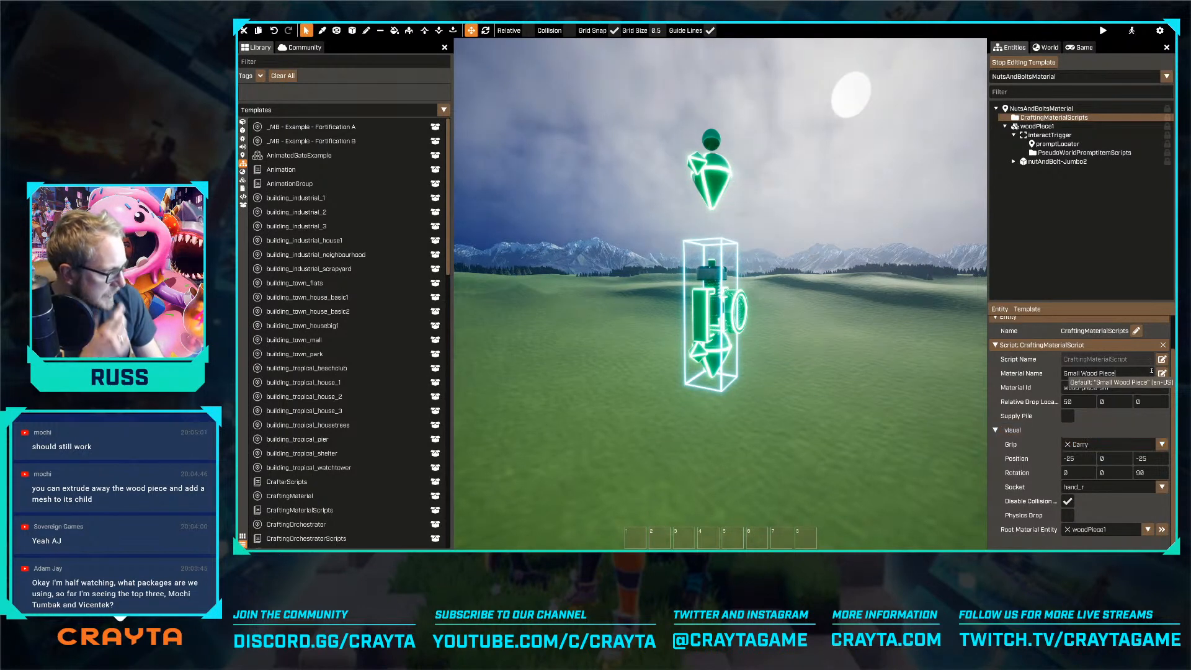
key("ctrl+a")
type("Nuts")
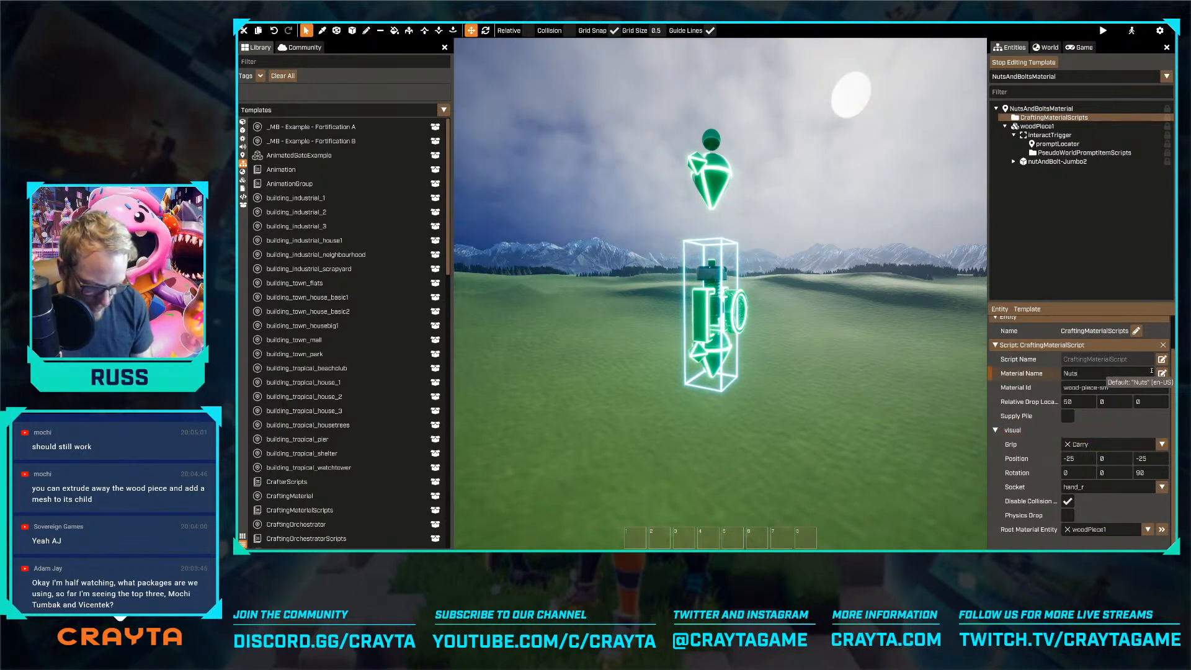
type(" and bolts")
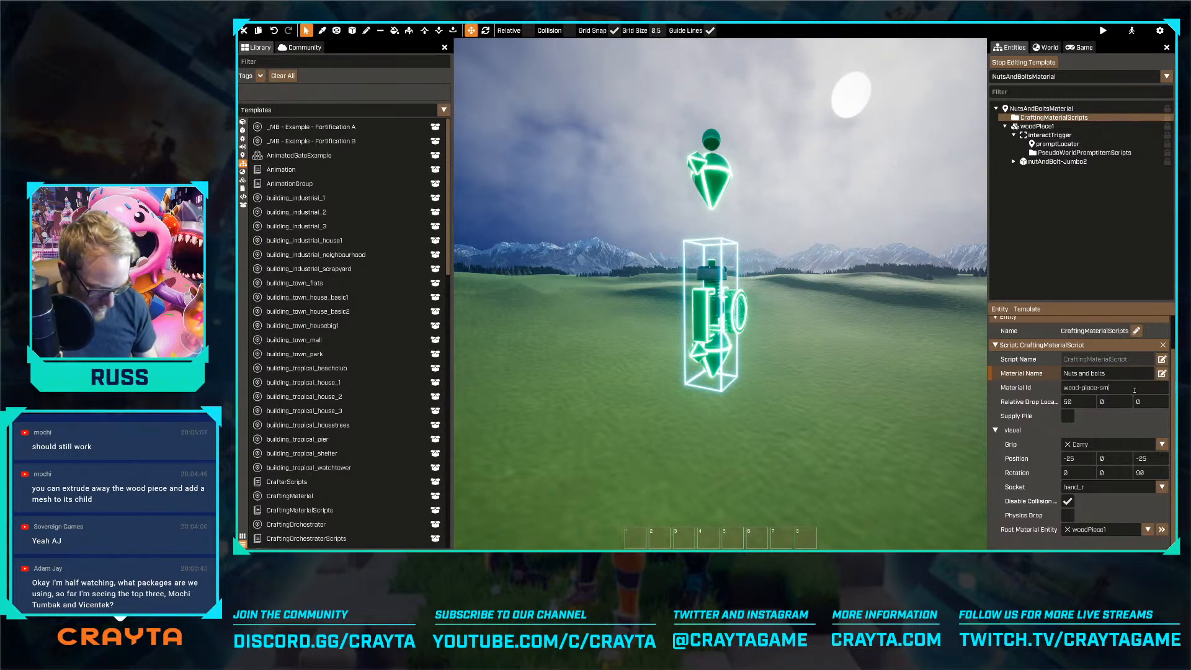
key("ctrl+a")
type("nuts")
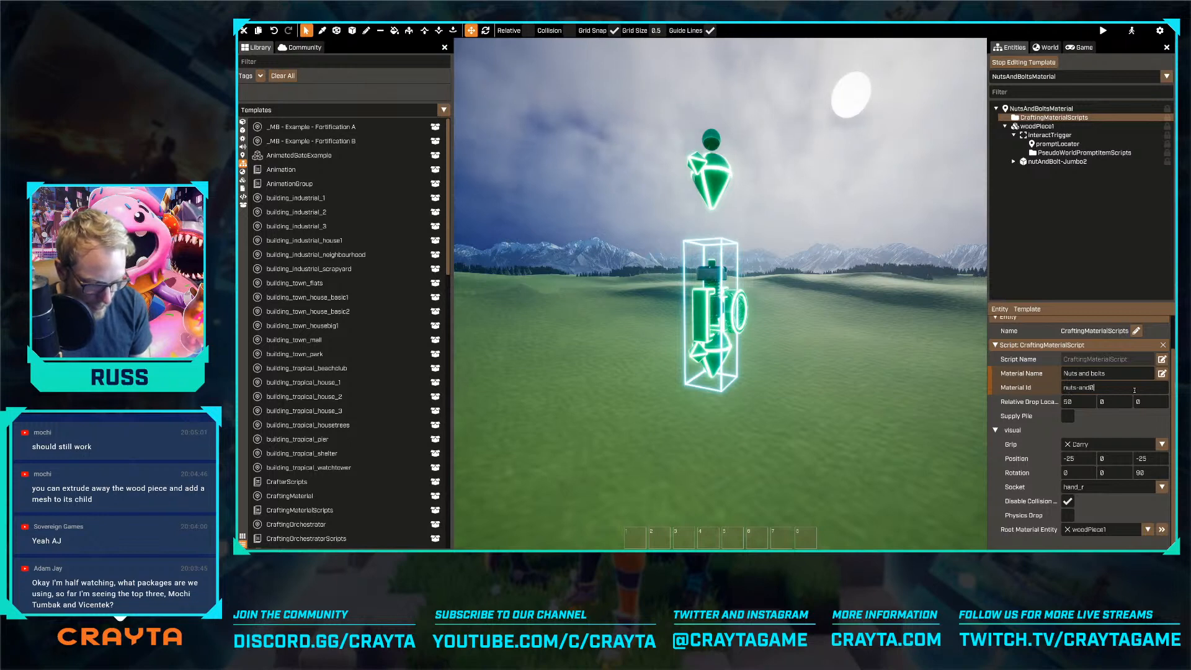
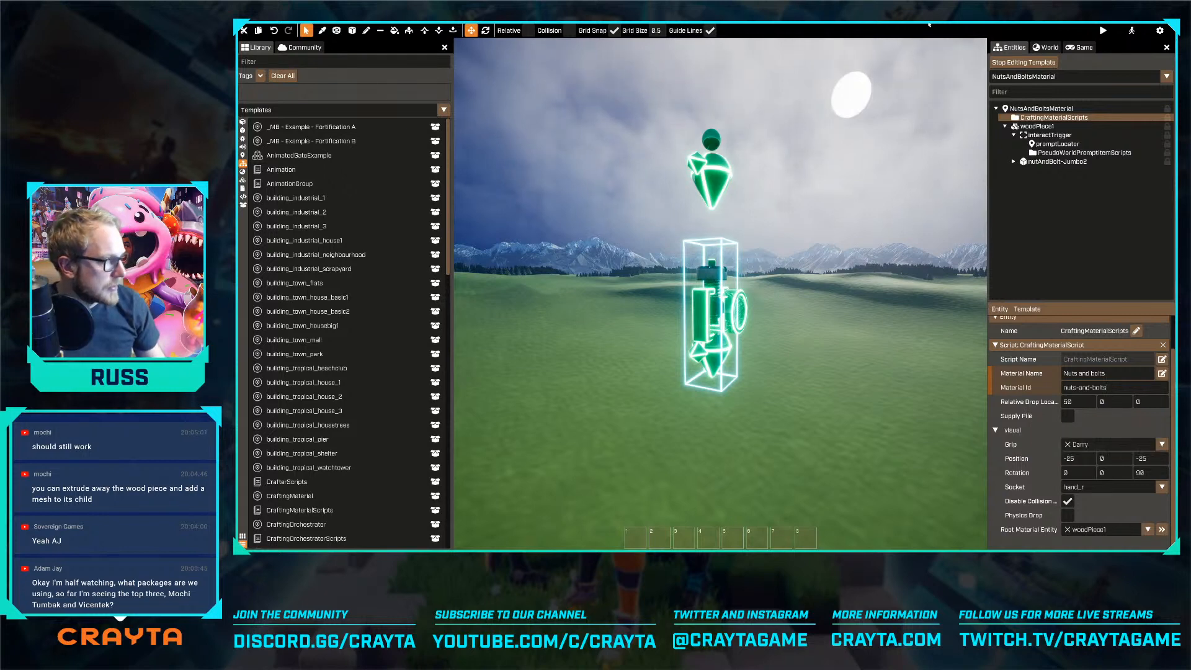
Finish editing the NutsAndBoltsMaterial template and select its craftingMaterial1 instance in the world
left_click(1012, 63)
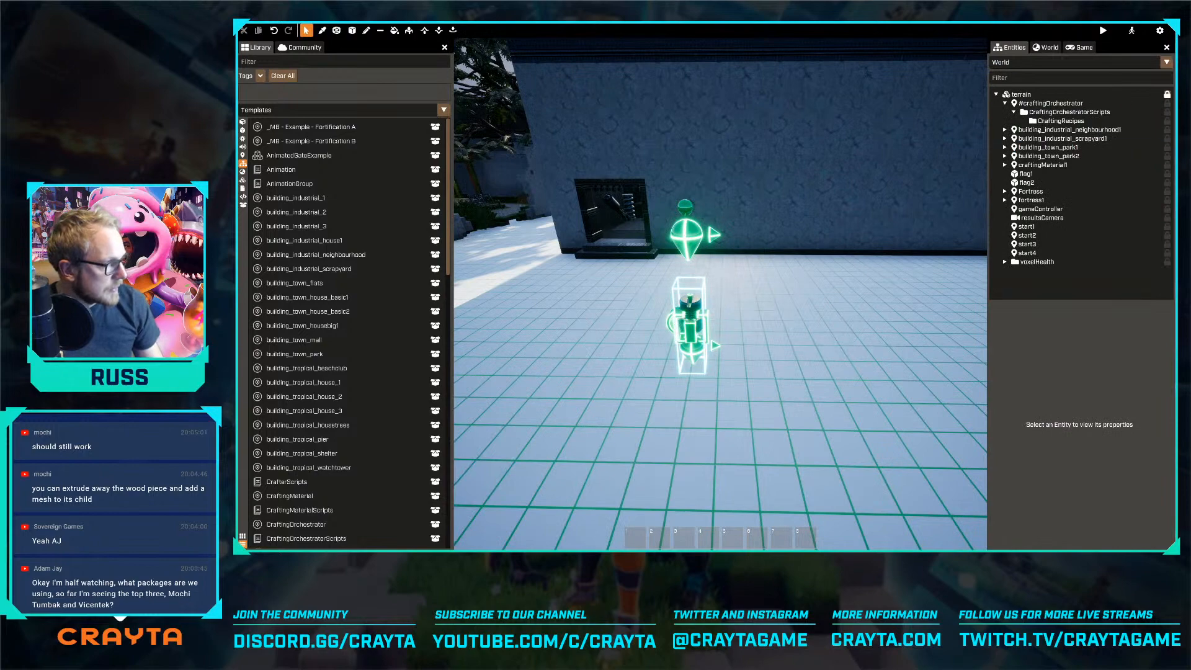
left_click(689, 322)
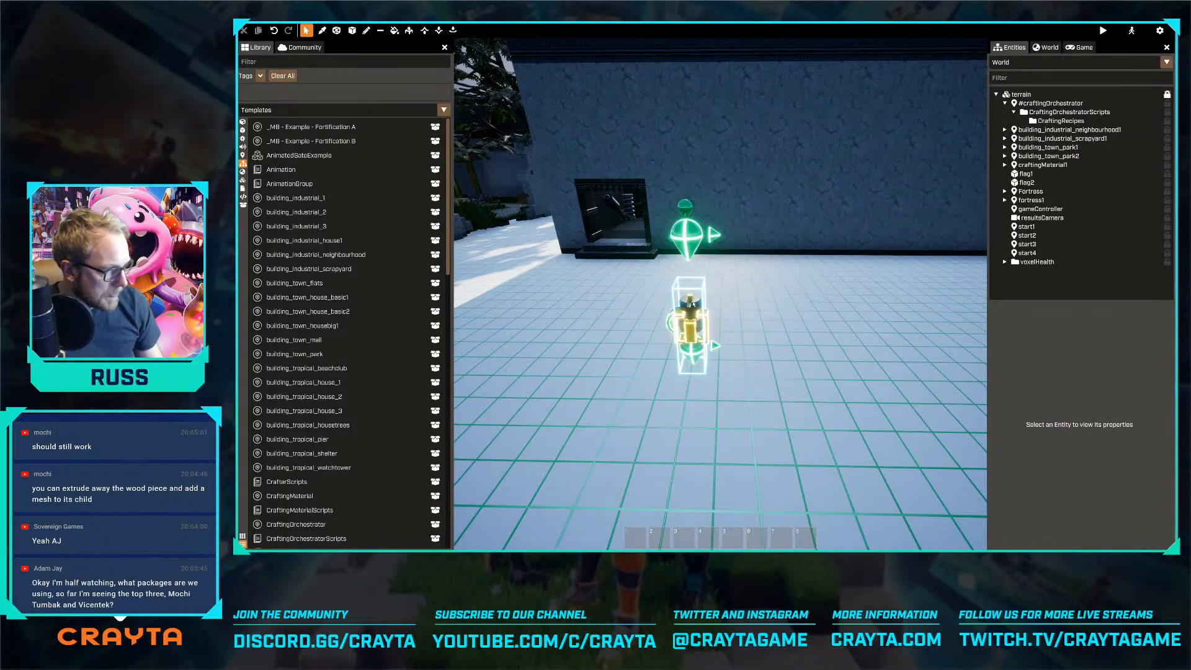
left_click(1042, 165)
key("s")
key("d")
key("w")
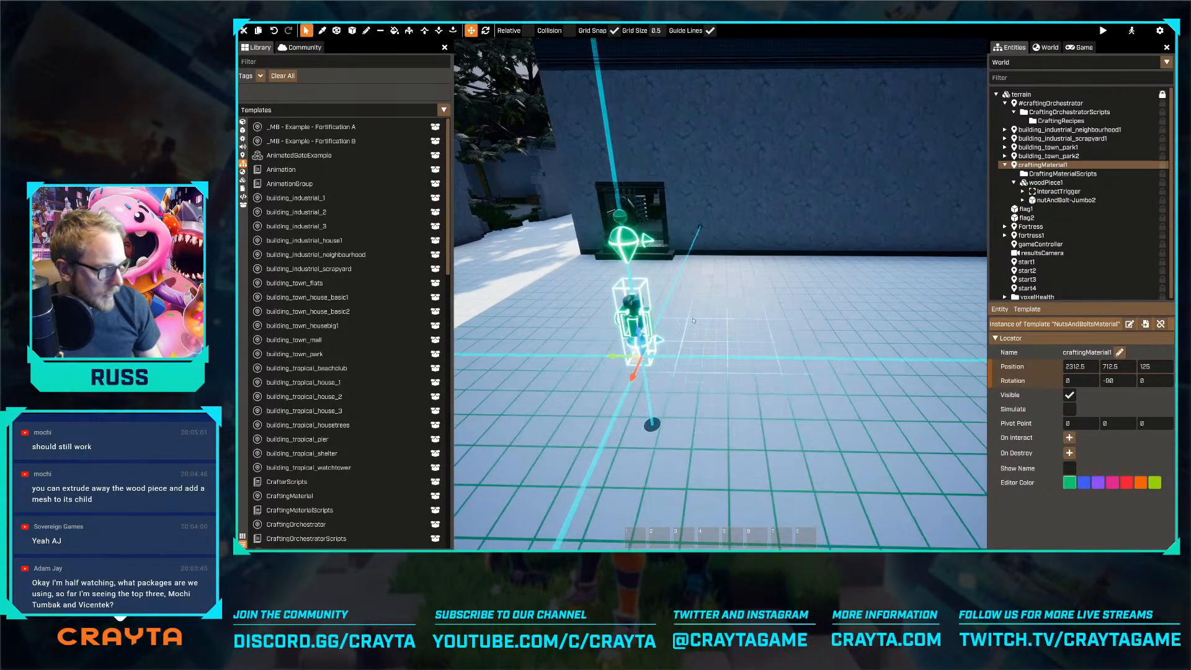
key("d")
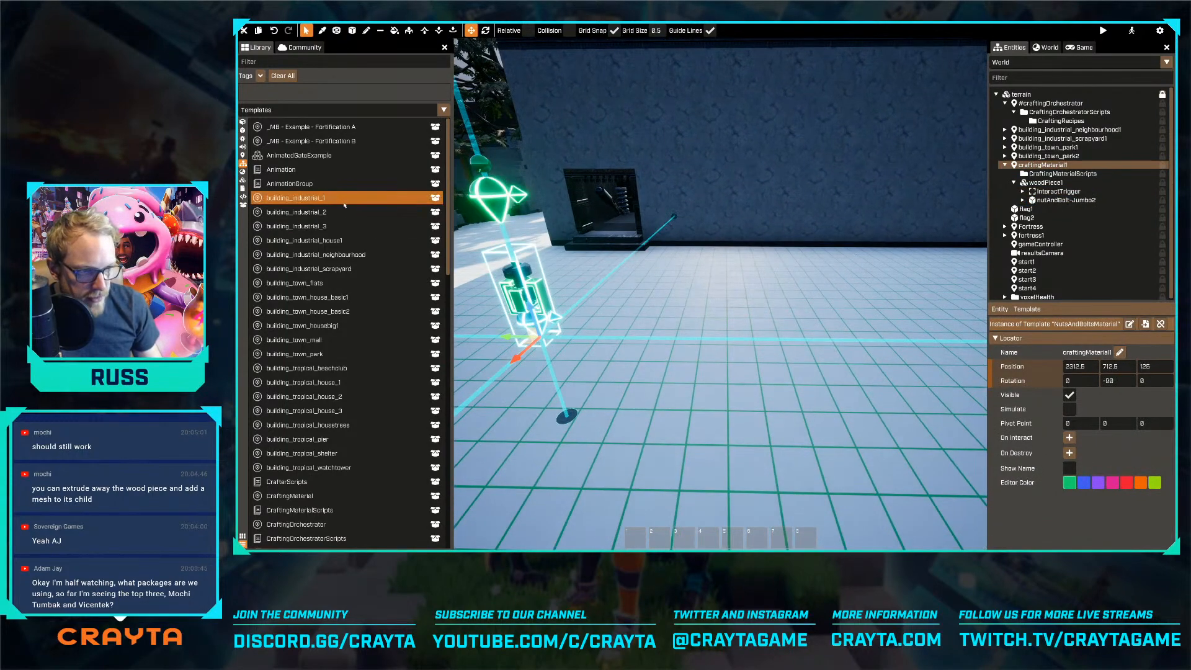
Search the templates for "craft" and place a CraftingMaterial instance beside the nuts and bolts, at position 2300, 650, 150
left_click(315, 62)
type("craft")
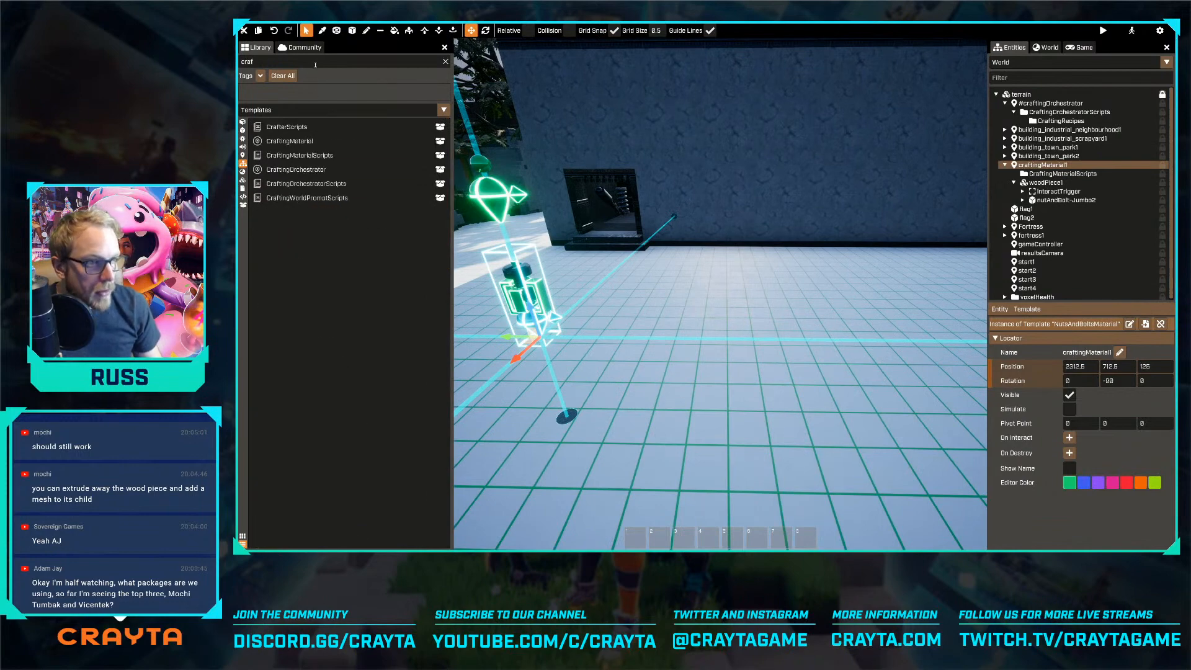
left_click_drag(290, 141, 685, 294)
key("w")
key("a")
right_click_drag(694, 299, 703, 333)
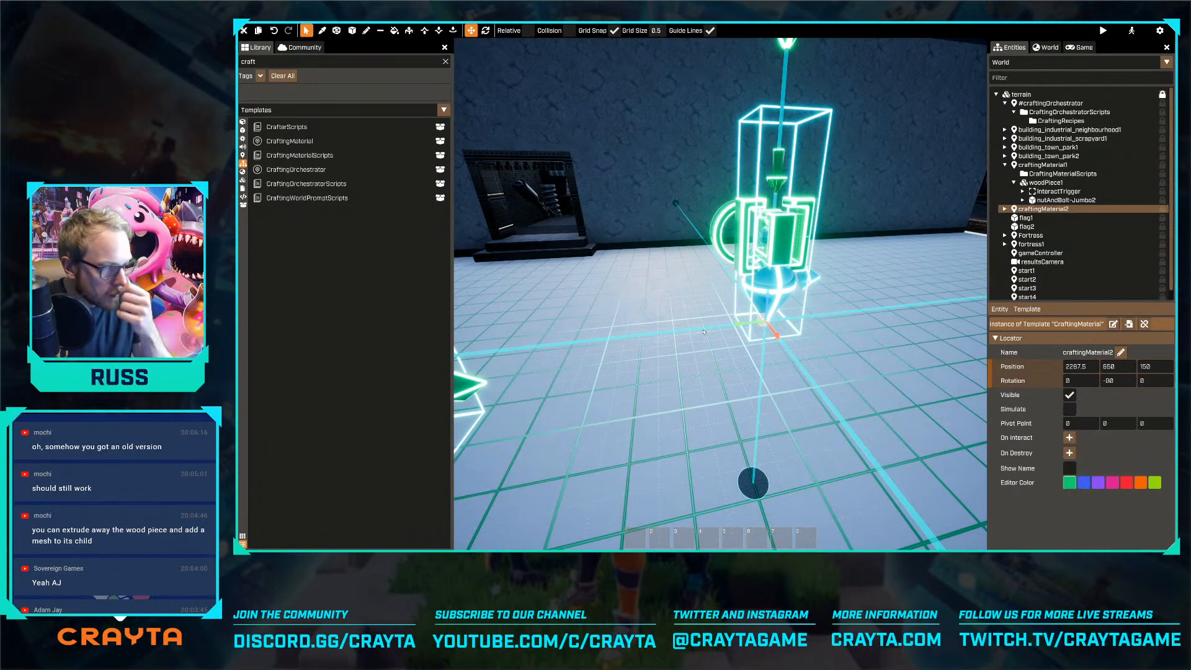
left_click_drag(776, 335, 787, 347)
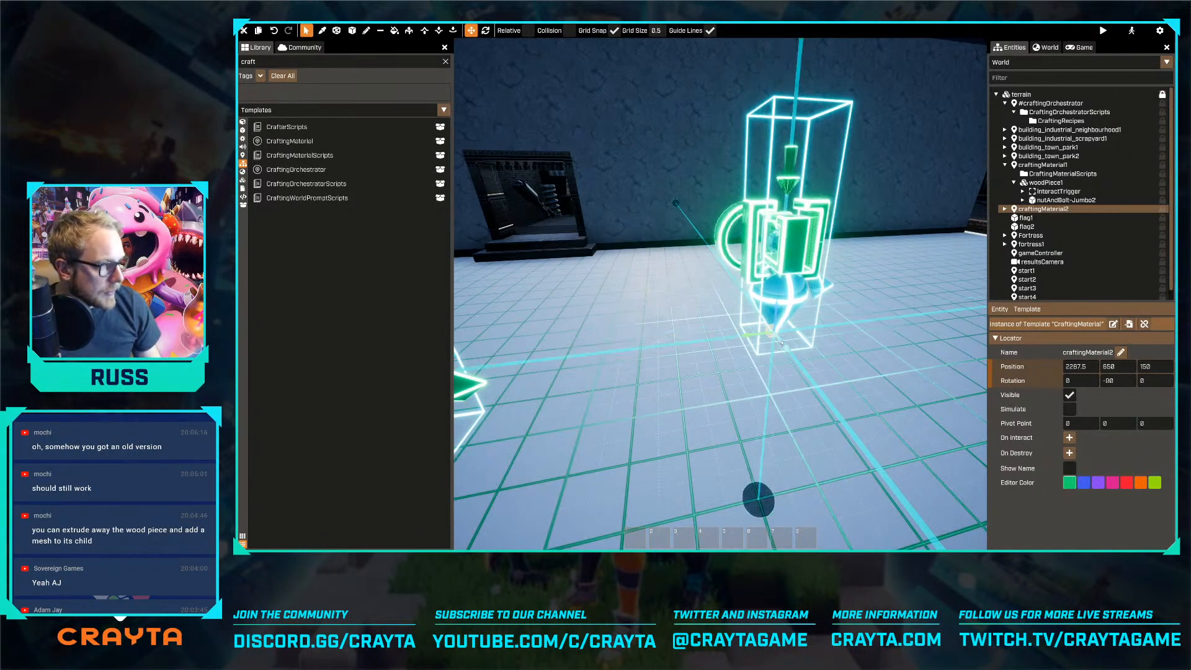
key("s")
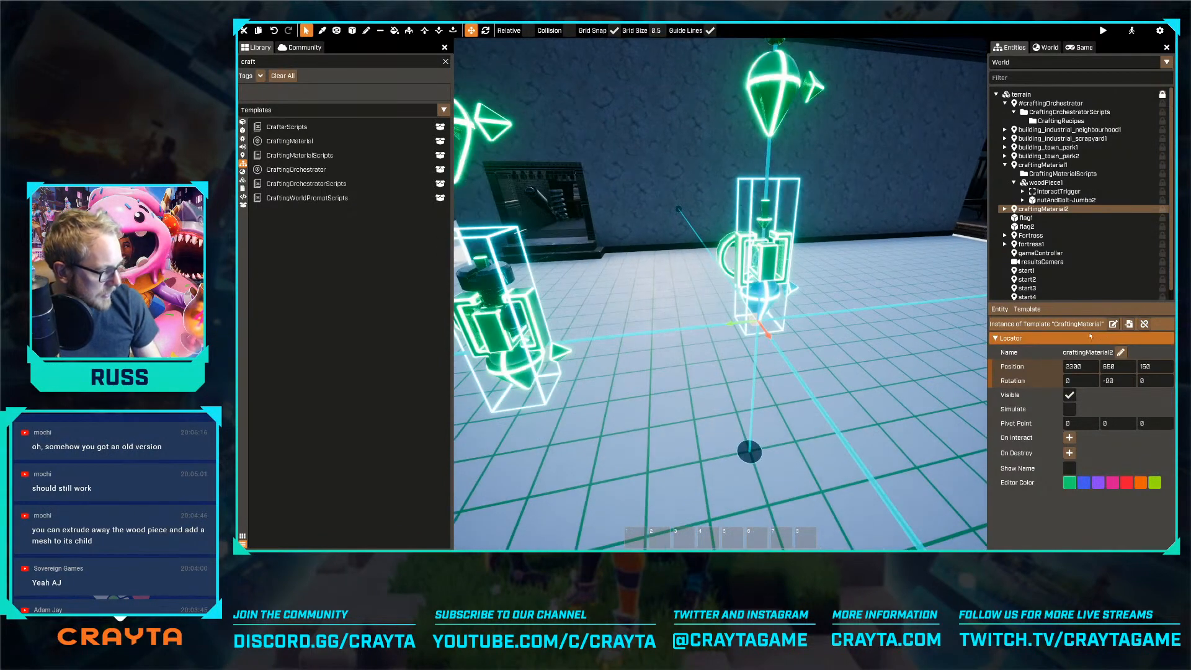
left_click(1027, 308)
left_click(1045, 348)
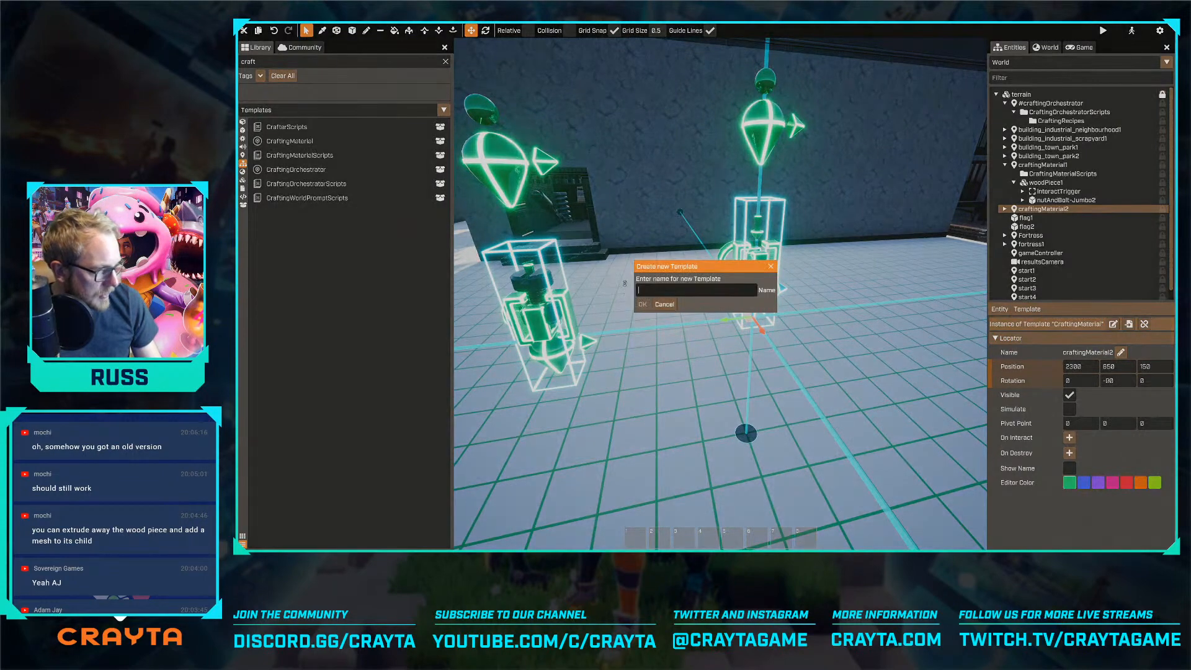
left_click(665, 304)
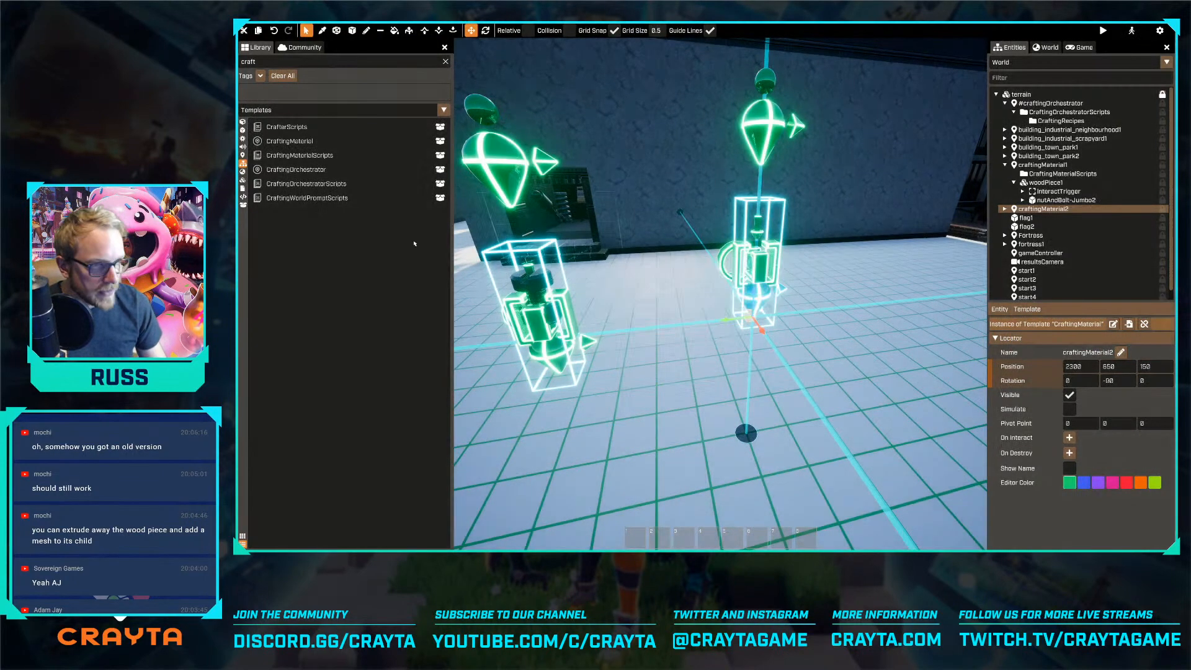
Browse the mesh library for a second material's mesh and consult the crafting package guide's instruction on the unique Material Id
left_click(242, 131)
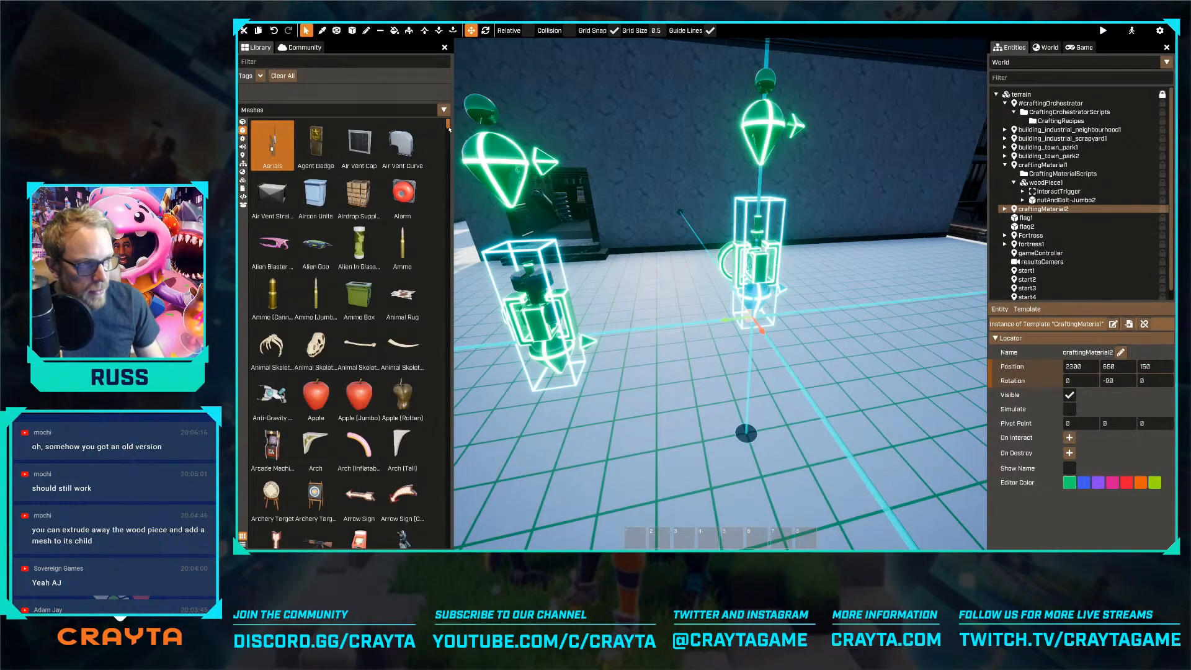
left_click_drag(448, 124, 423, 234)
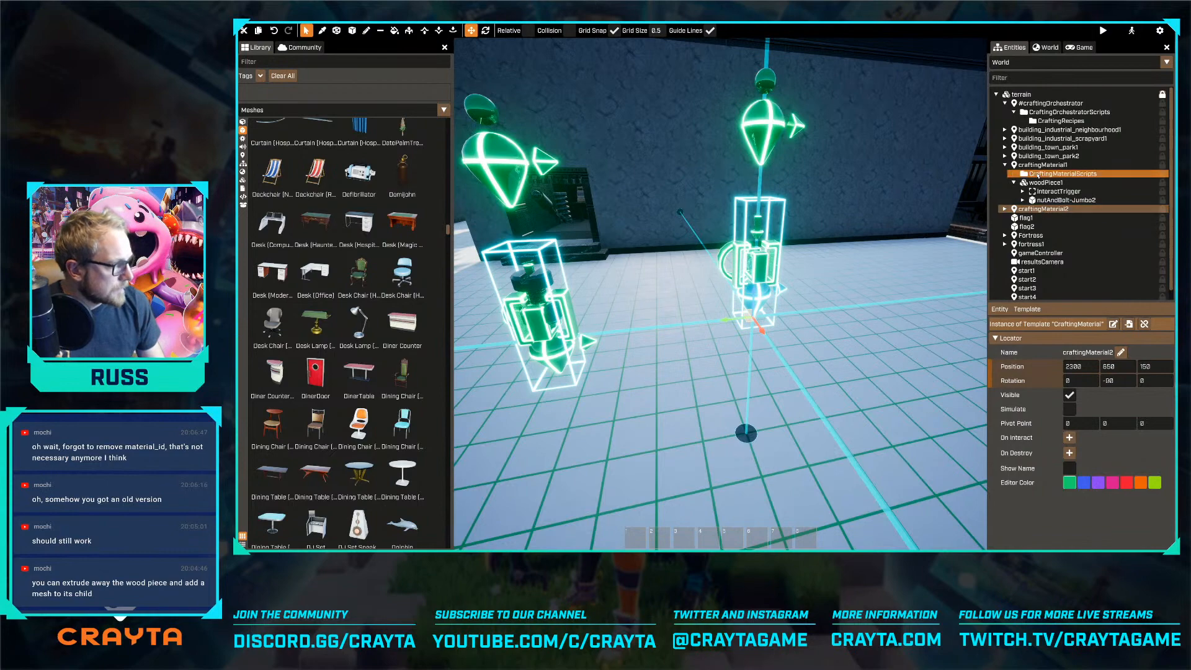
left_click(710, 311)
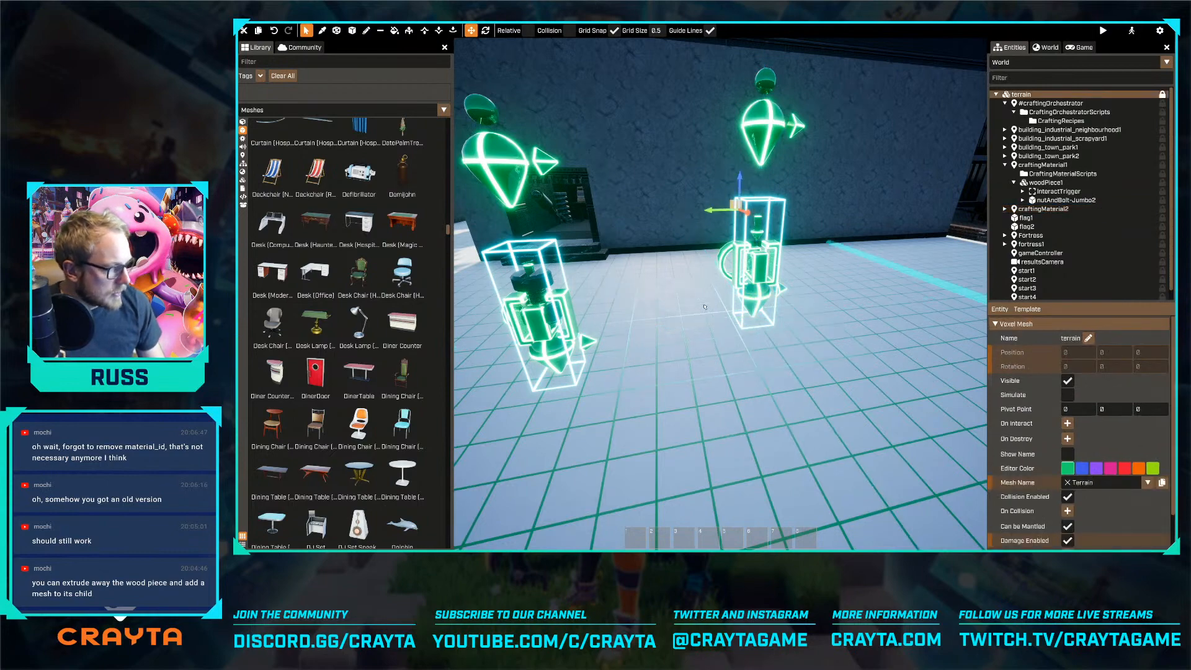
key("alt+Tab")
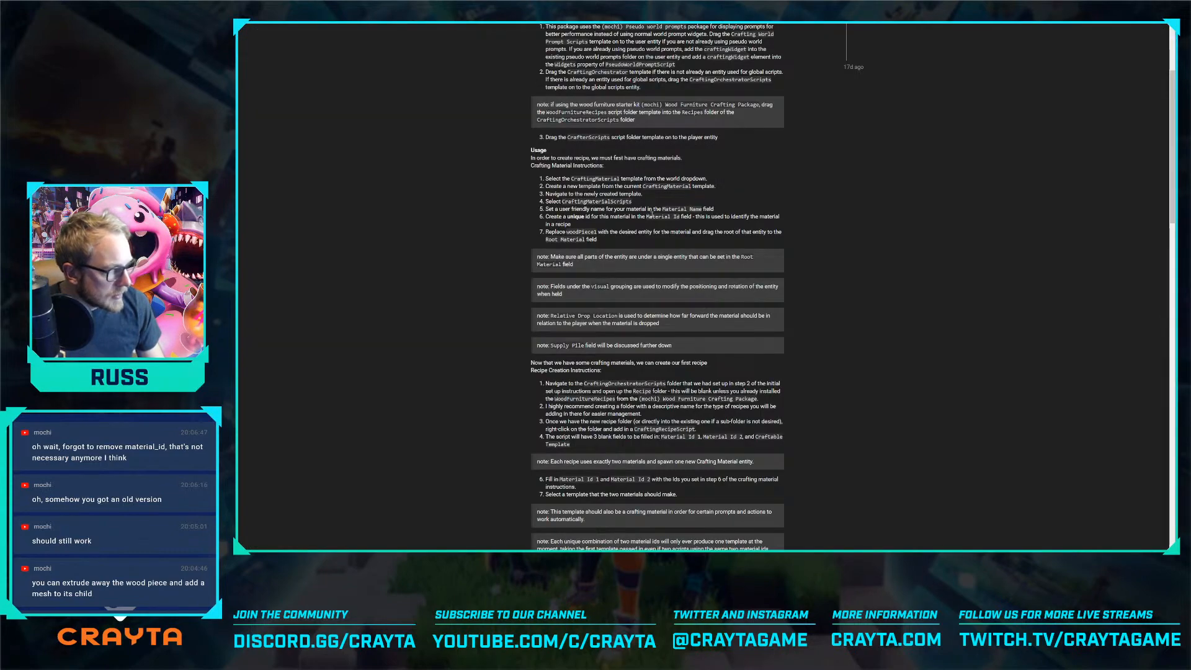
left_click_drag(565, 214, 628, 227)
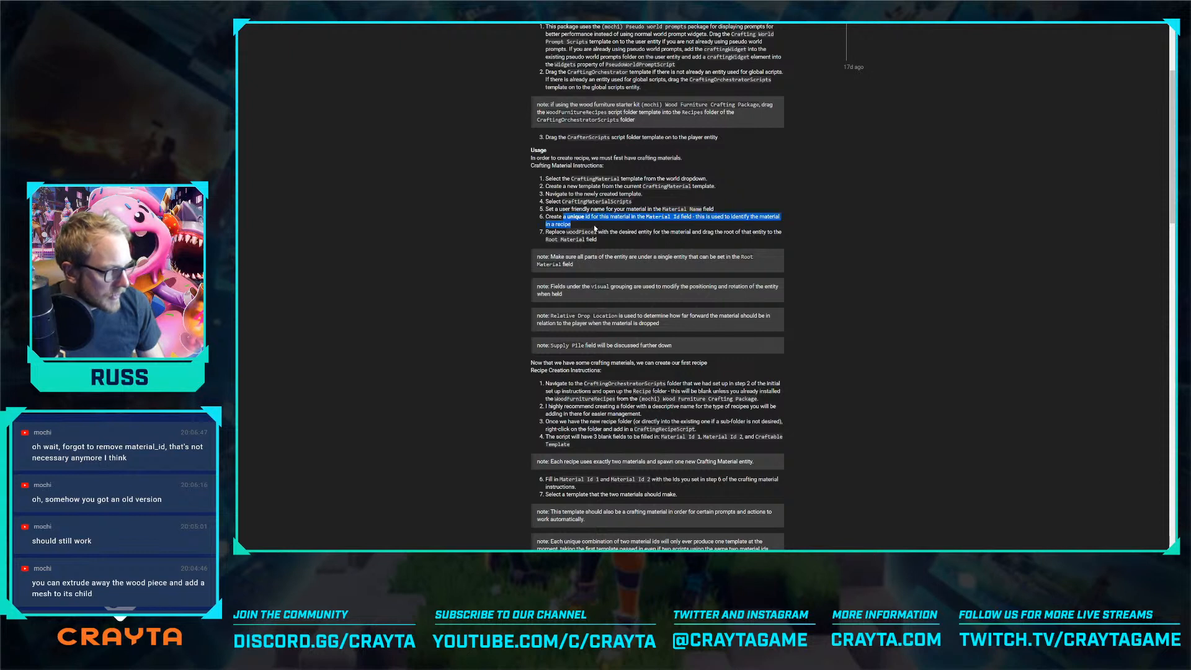
left_click(594, 229)
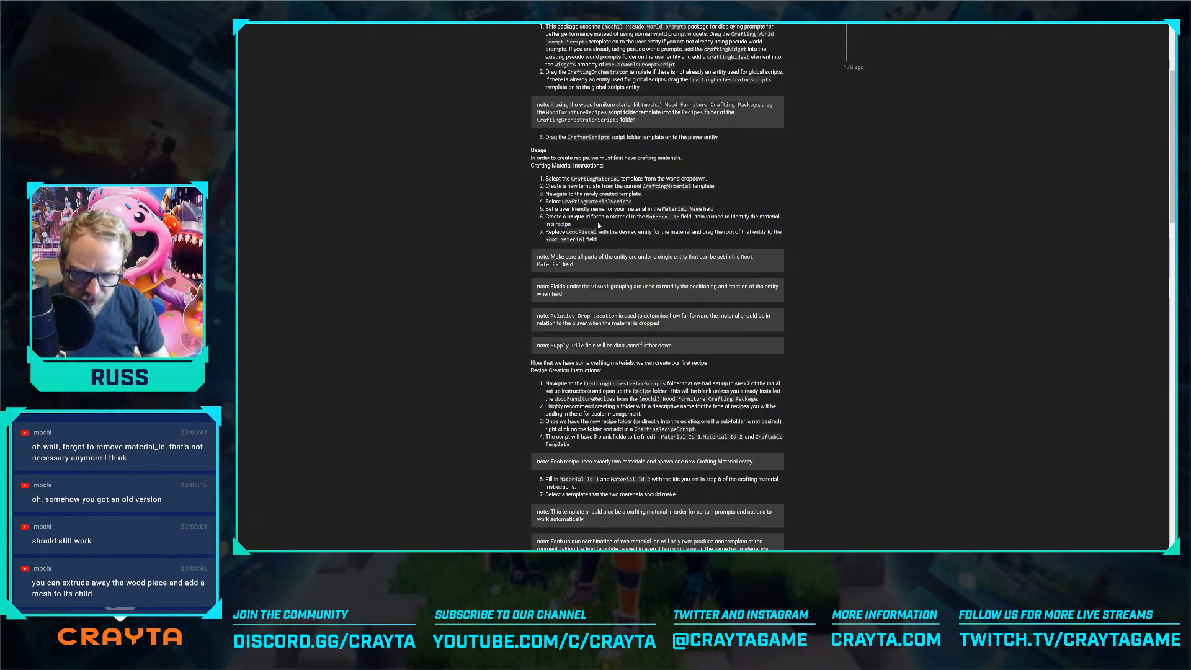
key("alt+Tab")
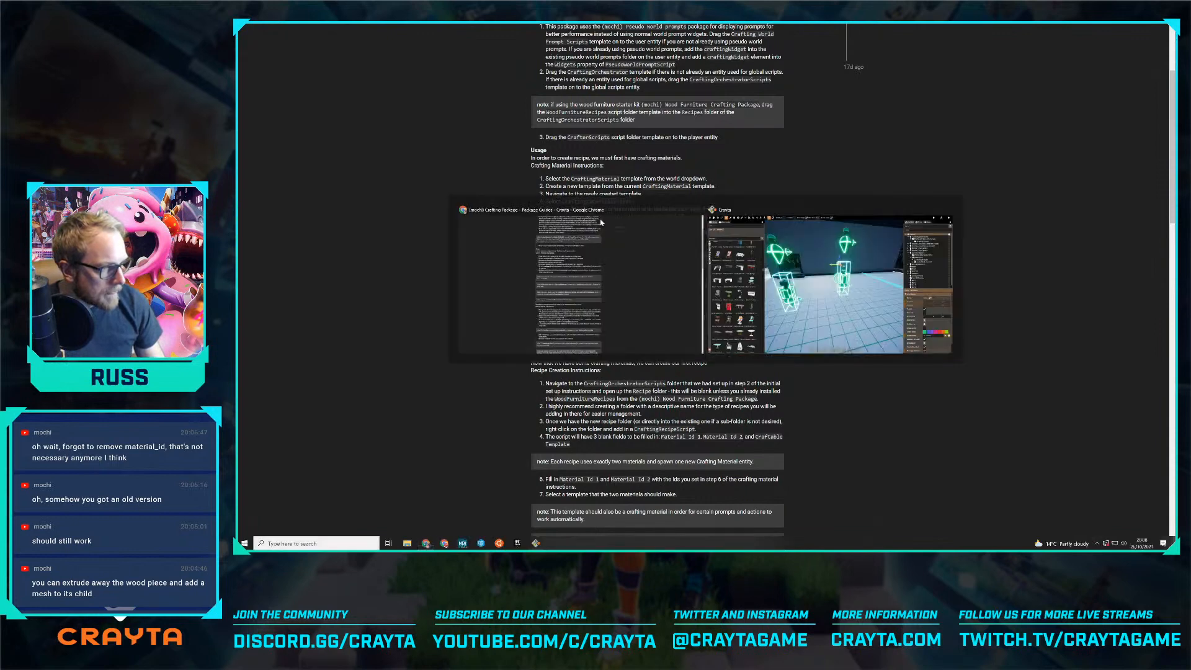
scroll(315, 273, "down", 1)
scroll(347, 205, "up", 4)
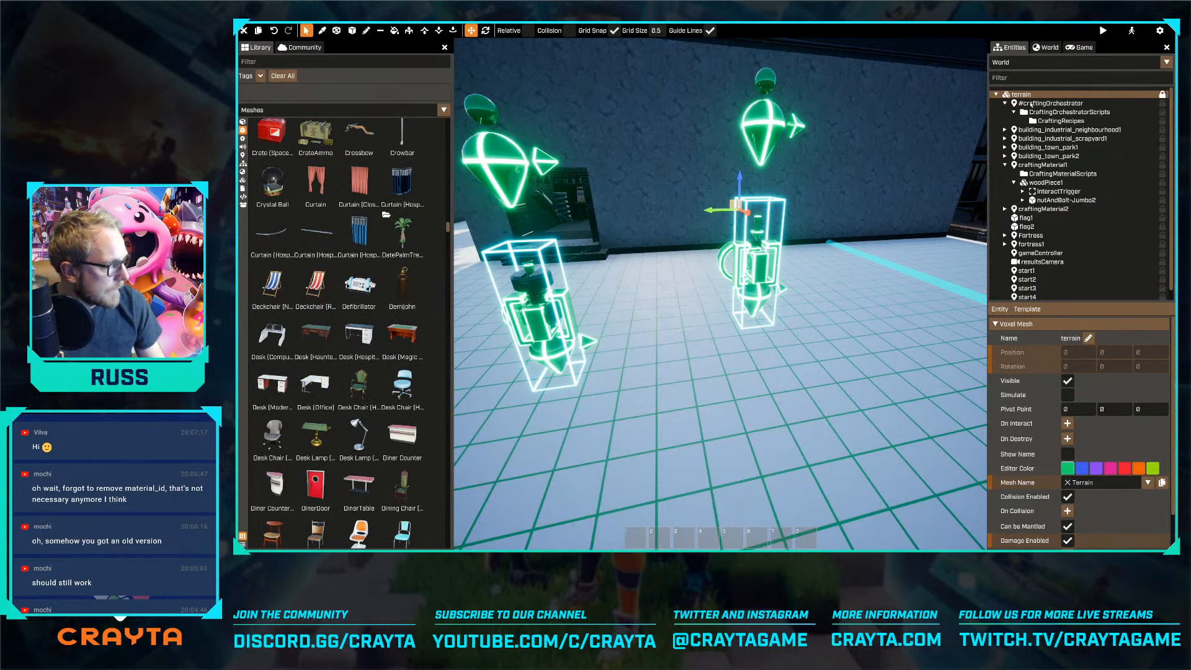
Delete the craftingMaterial1 nuts and bolts instance from the world
left_click(758, 266)
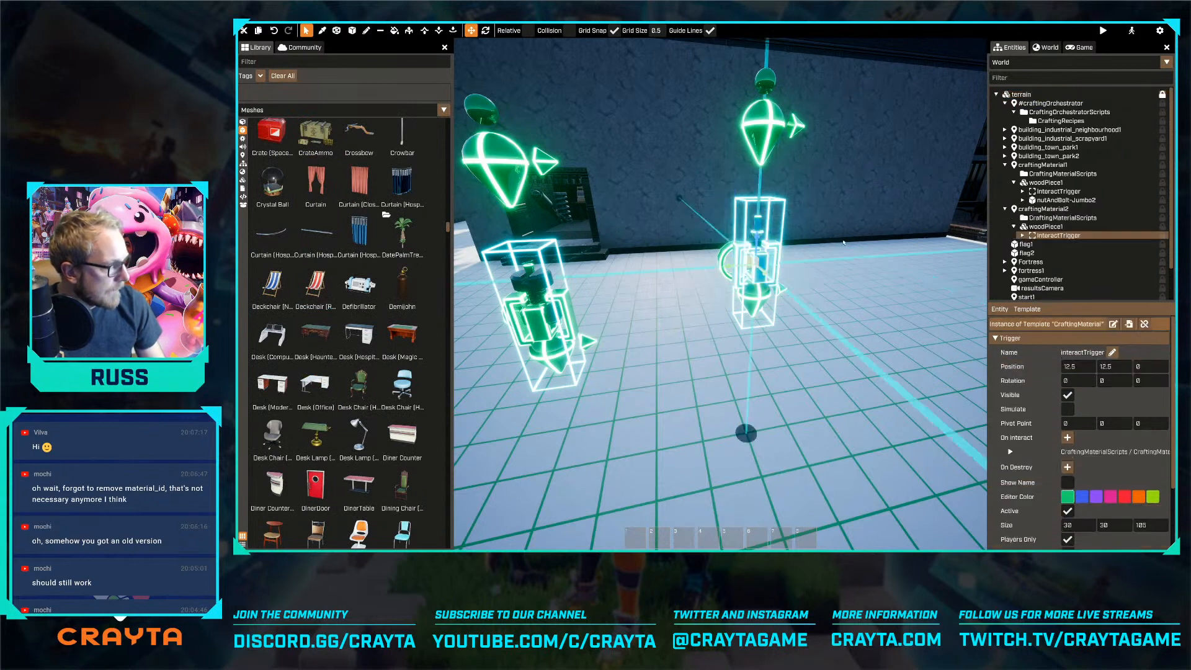
left_click(1042, 209)
left_click(1042, 165)
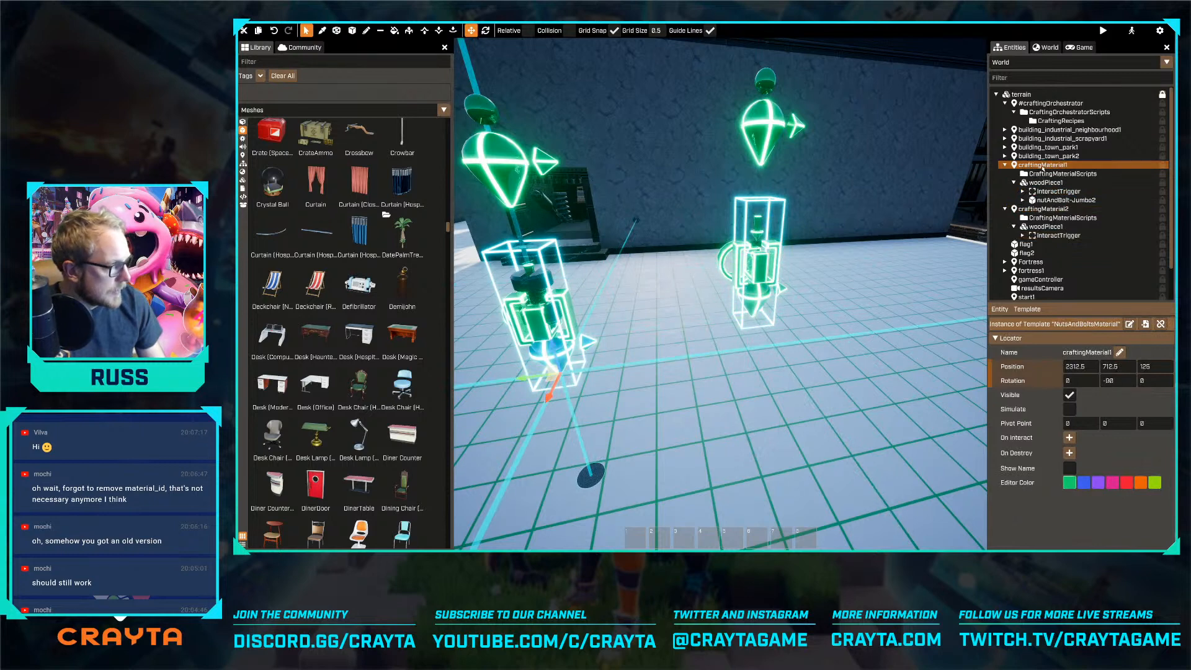
key("Delete")
Create a new template named ammo_material from the craftingMaterial2 instance
left_click(1042, 165)
left_click(1027, 310)
left_click(1047, 348)
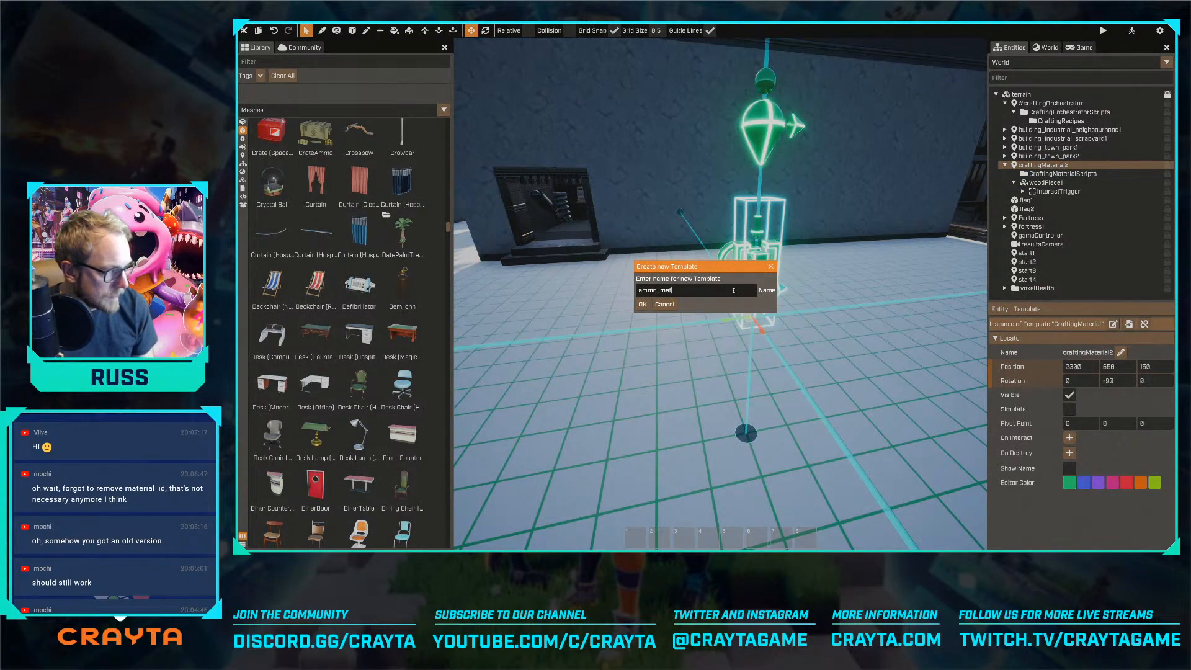
left_click(642, 303)
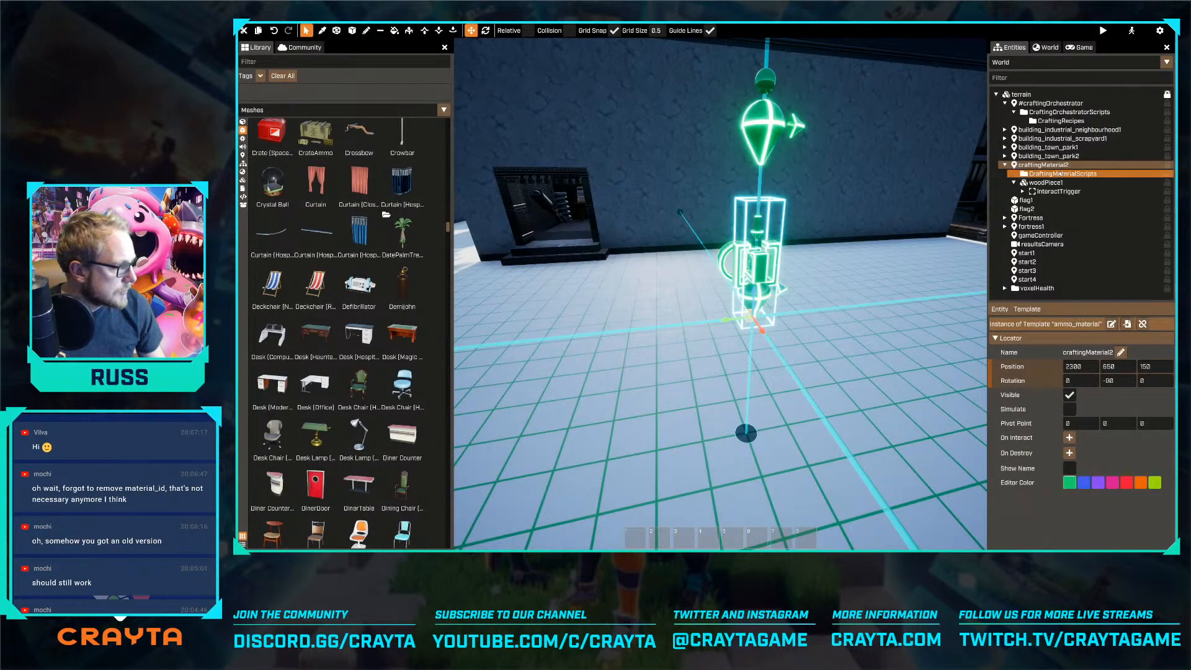
Edit the ammo_material template, search the meshes for "ammo" and add Ammo (Jumbo) as a child of woodPiece1
left_click(1110, 323)
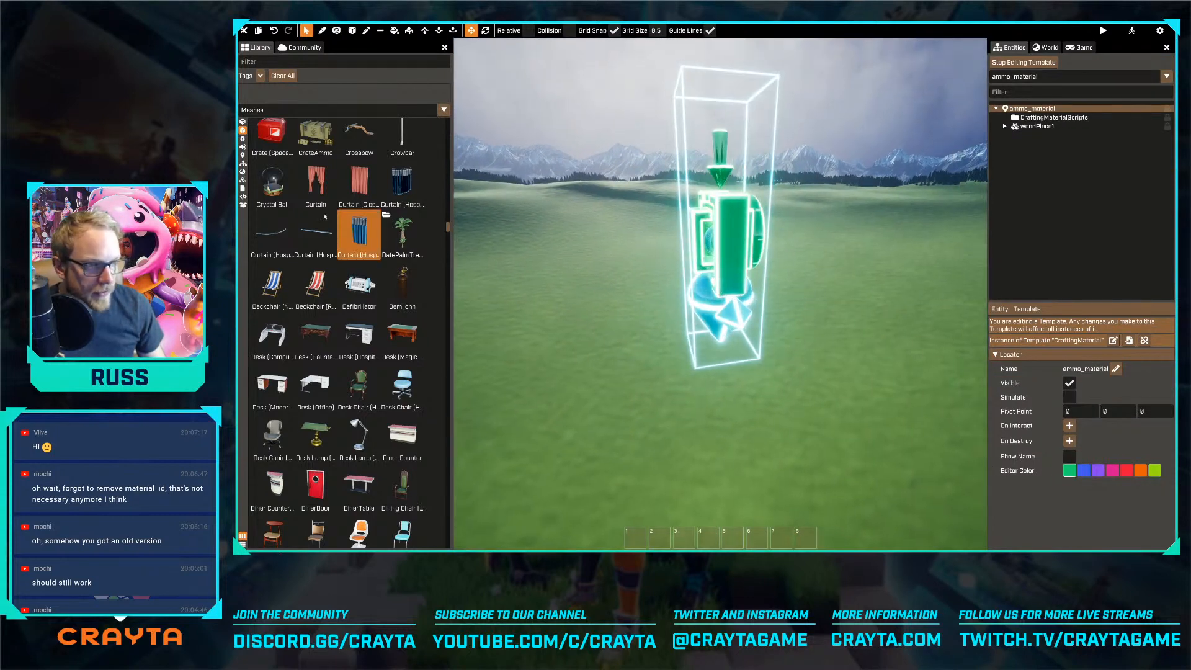
left_click(277, 61)
type("ammo")
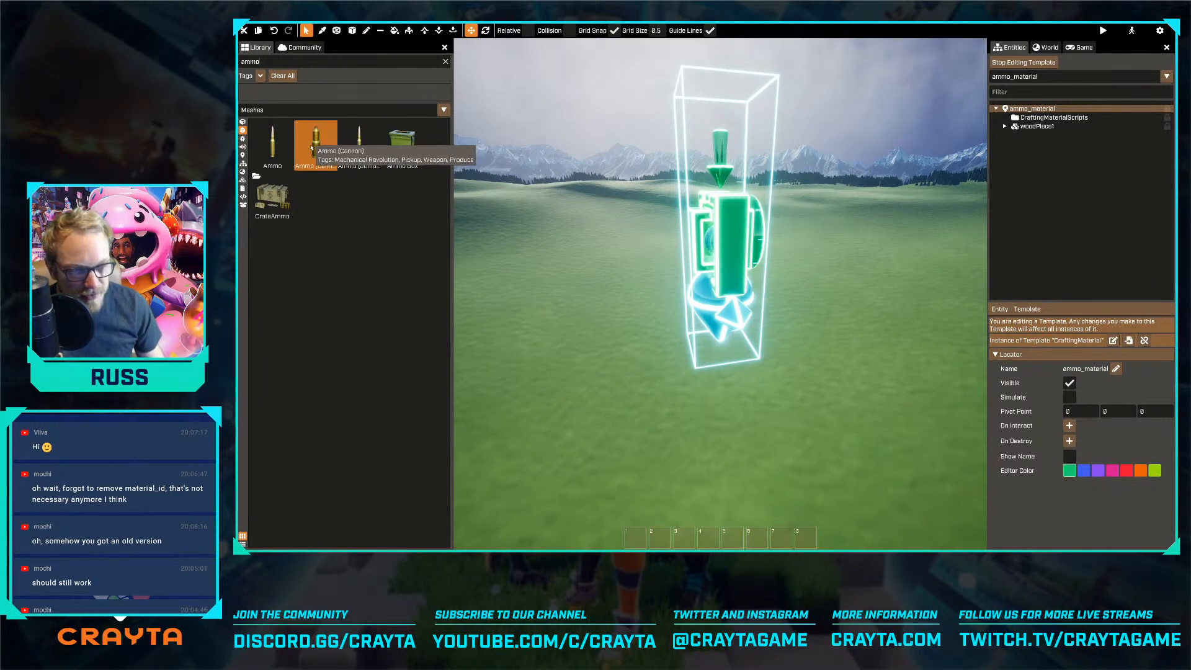
left_click_drag(387, 156, 1044, 111)
Position the Ammo (Jumbo) mesh inside the interact trigger's box at 12.5, 12.5, 0
right_click_drag(806, 217, 775, 221)
key("d")
left_click_drag(781, 225, 751, 226)
right_click_drag(750, 227, 722, 323)
key("w")
key("s")
left_click_drag(739, 336, 757, 342)
right_click_drag(759, 344, 720, 292)
key("w")
key("s")
key("w")
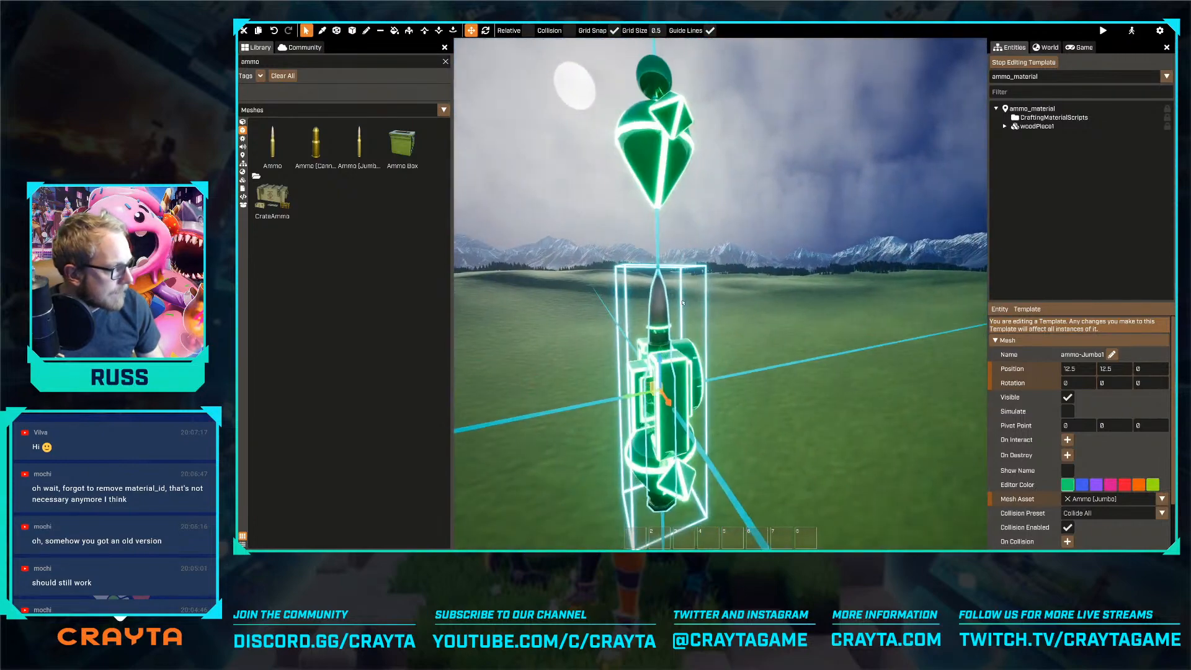
Set the CraftingMaterialScript's Material Name to "Ammo" and Material Id to "ammo-material", and finish editing the template
left_click(1054, 118)
scroll(1099, 450, "down", 1)
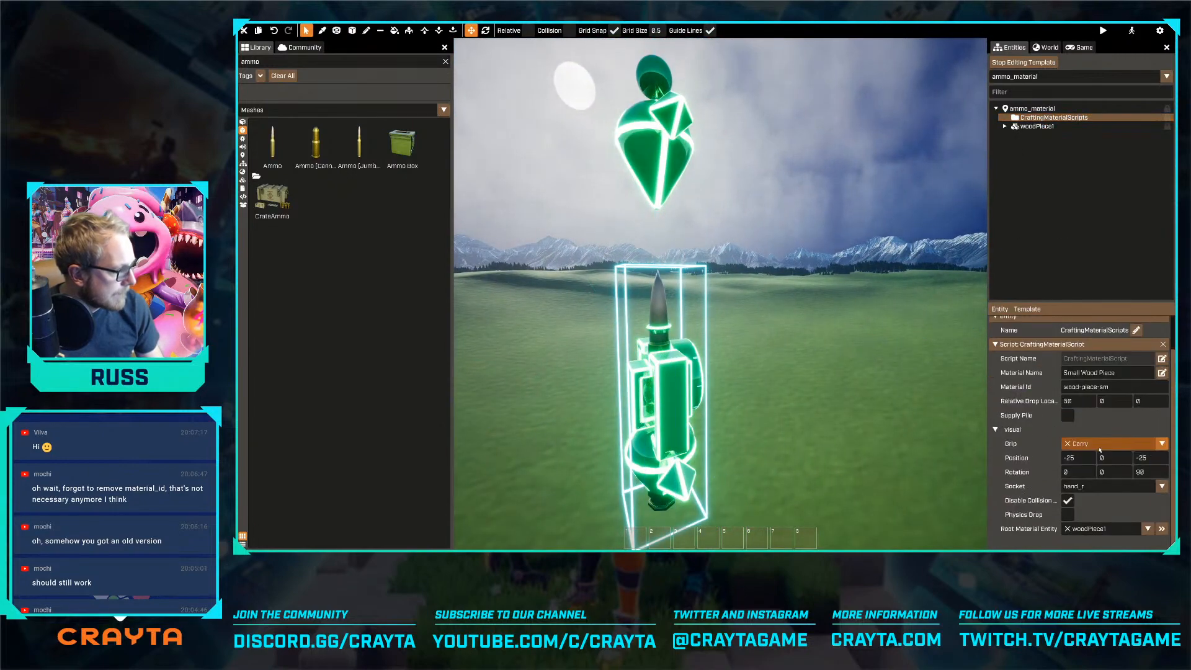
key("ctrl+a")
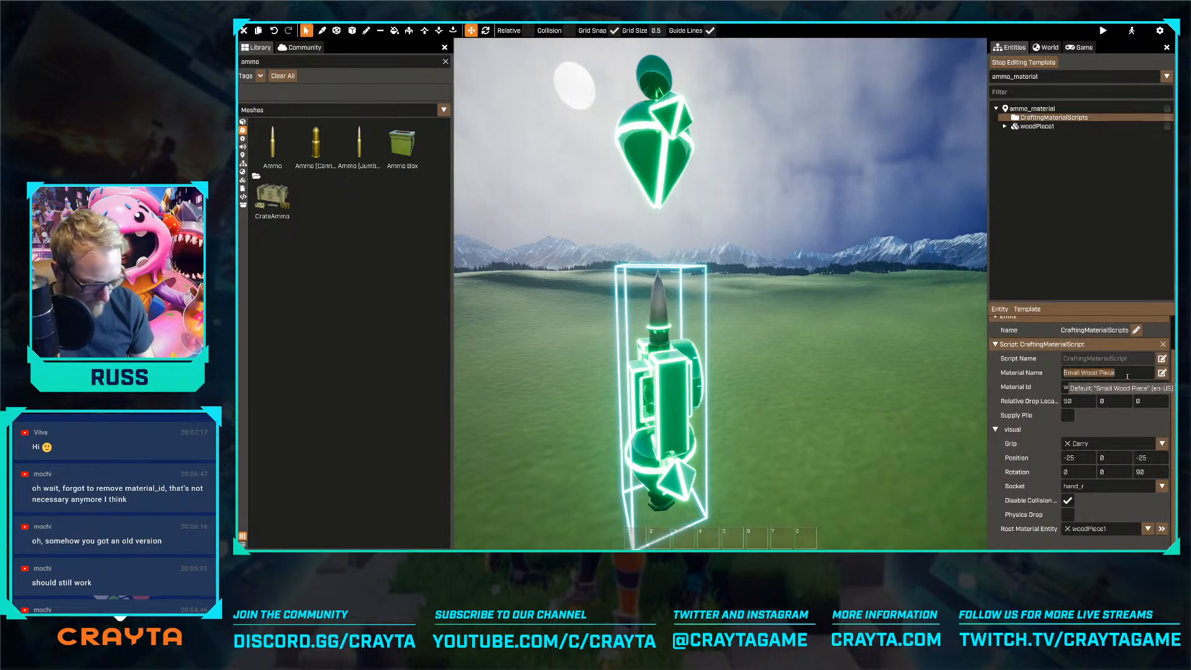
type("Ammo")
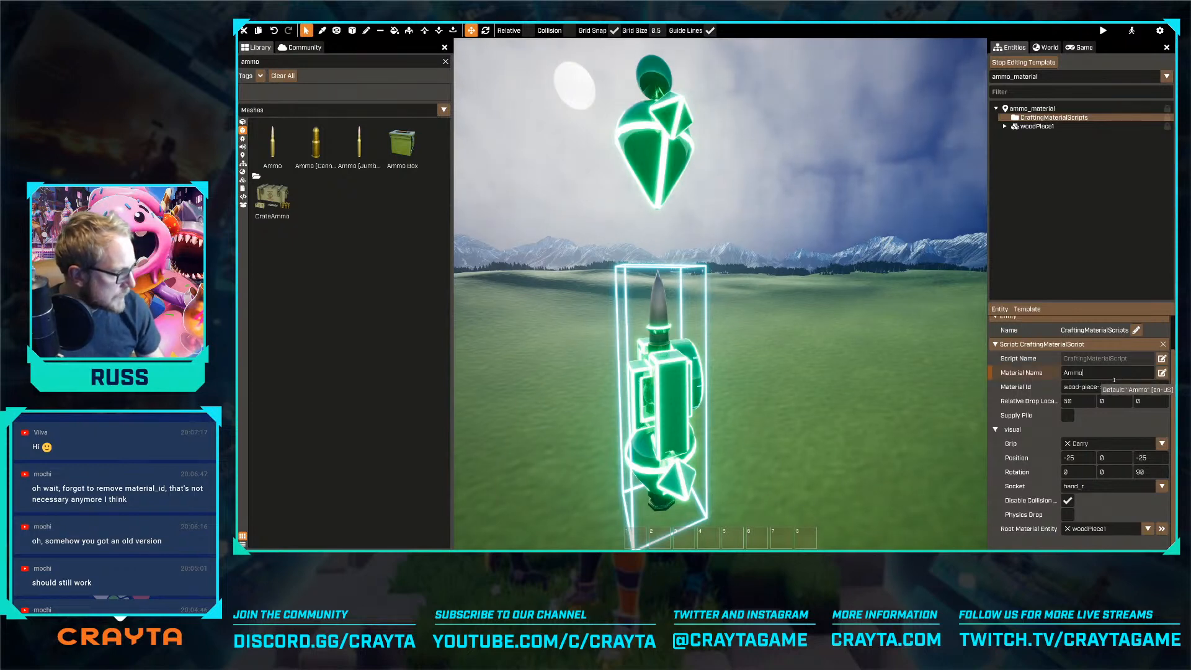
left_click_drag(1065, 385, 1120, 385)
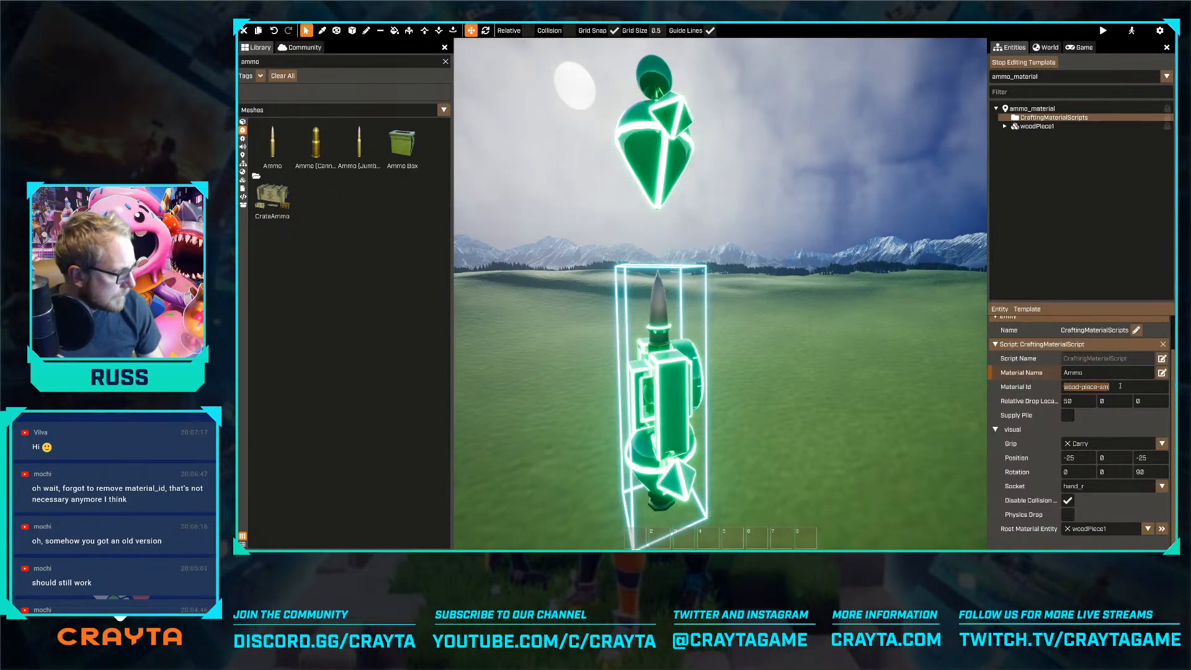
type("ammo-material")
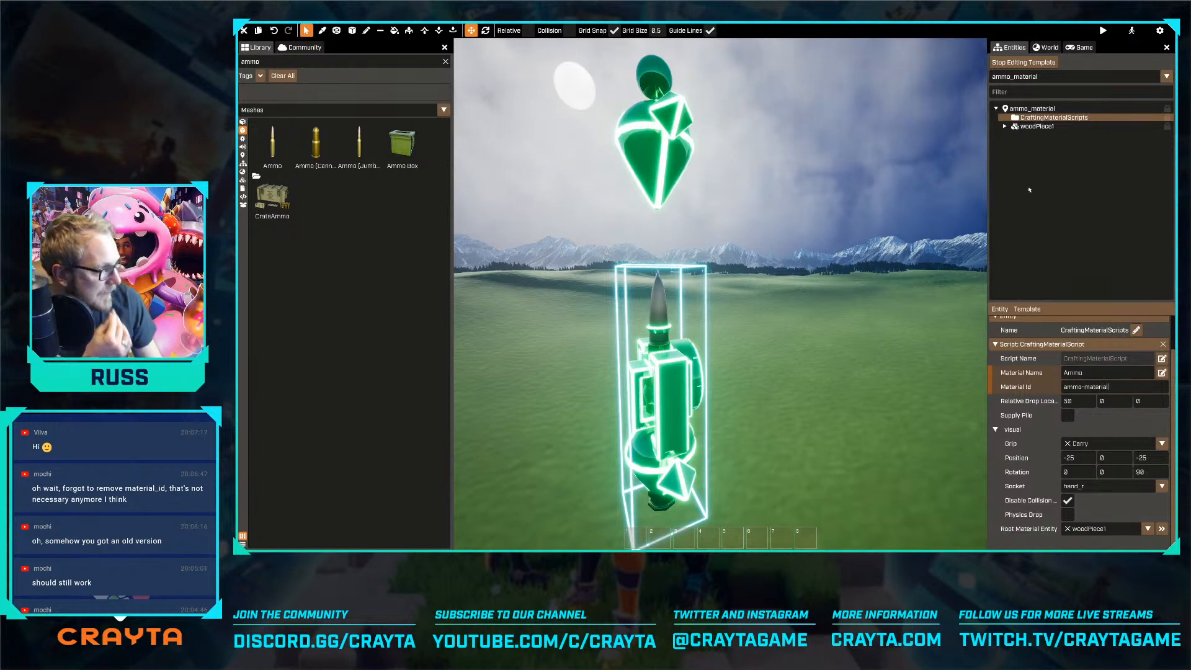
left_click(1023, 62)
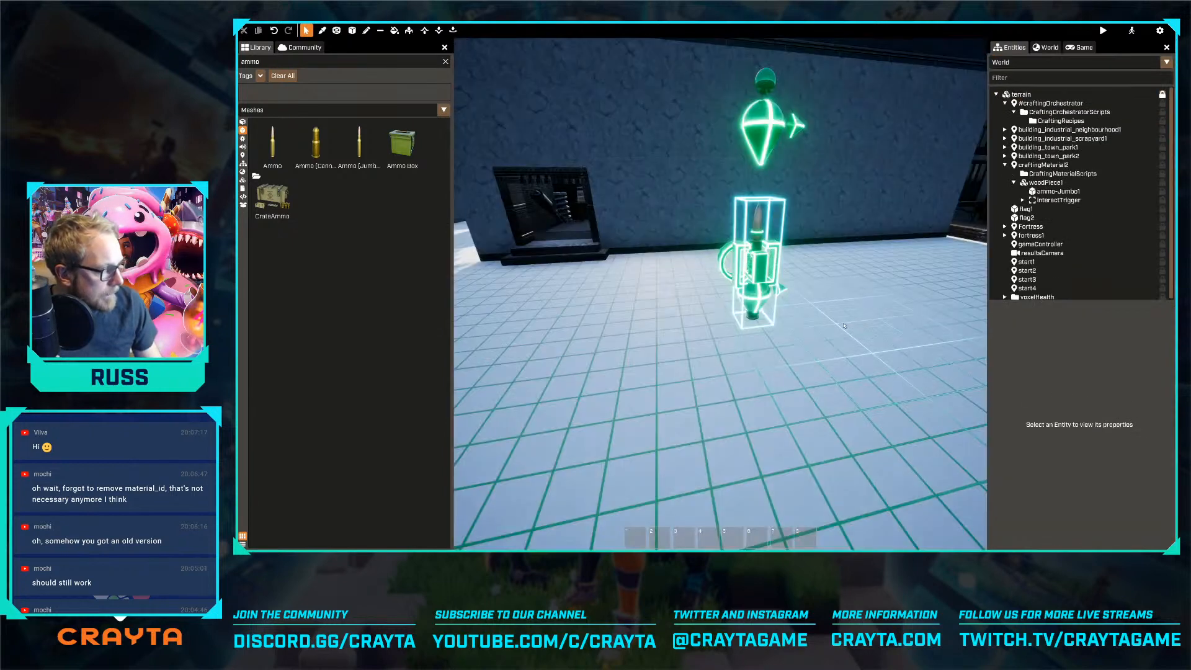
Select the CraftingRecipes folder and read the recipe creation instructions in the crafting package documentation
key("w")
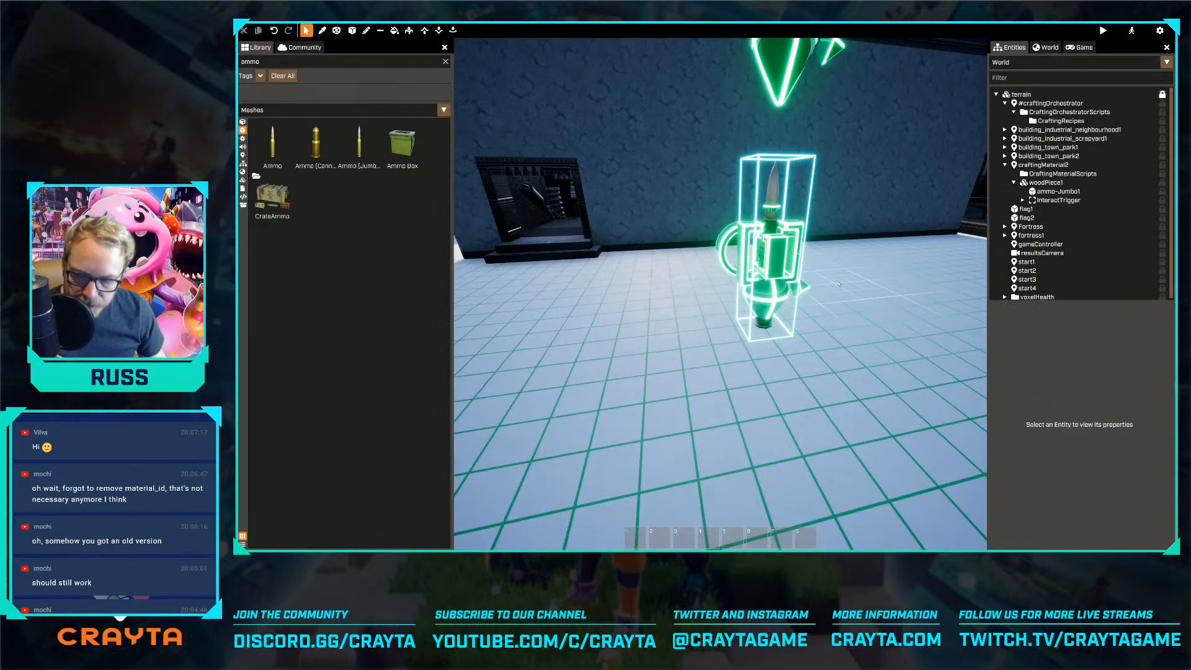
key("s")
left_click(1058, 121)
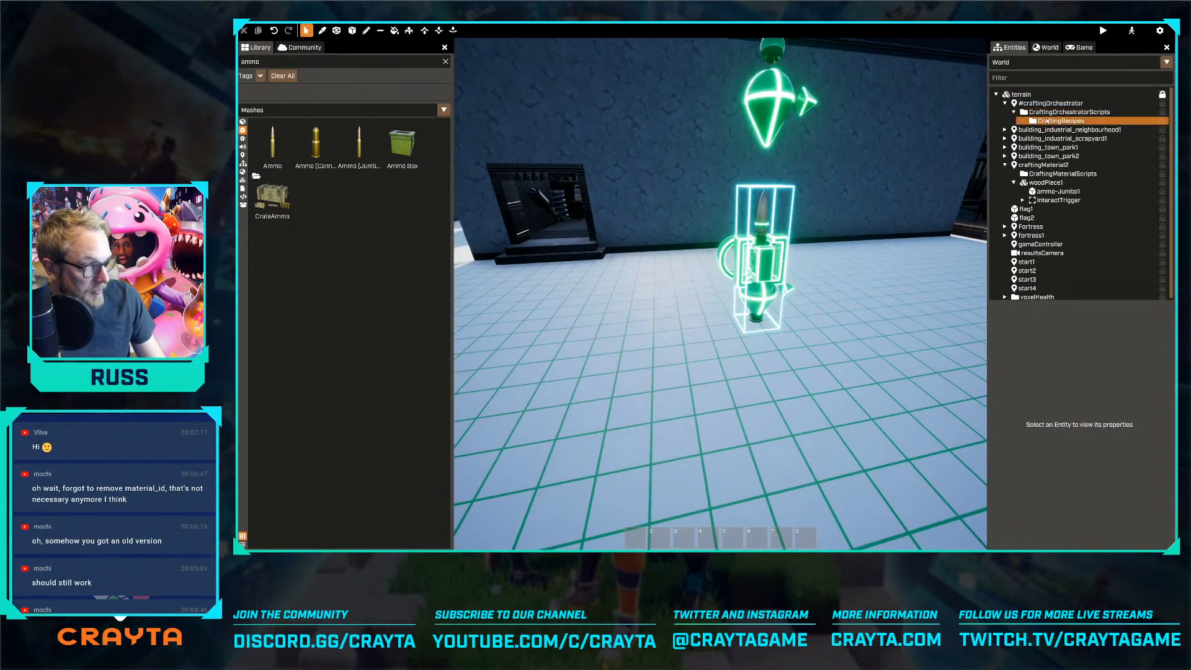
key("alt+Tab")
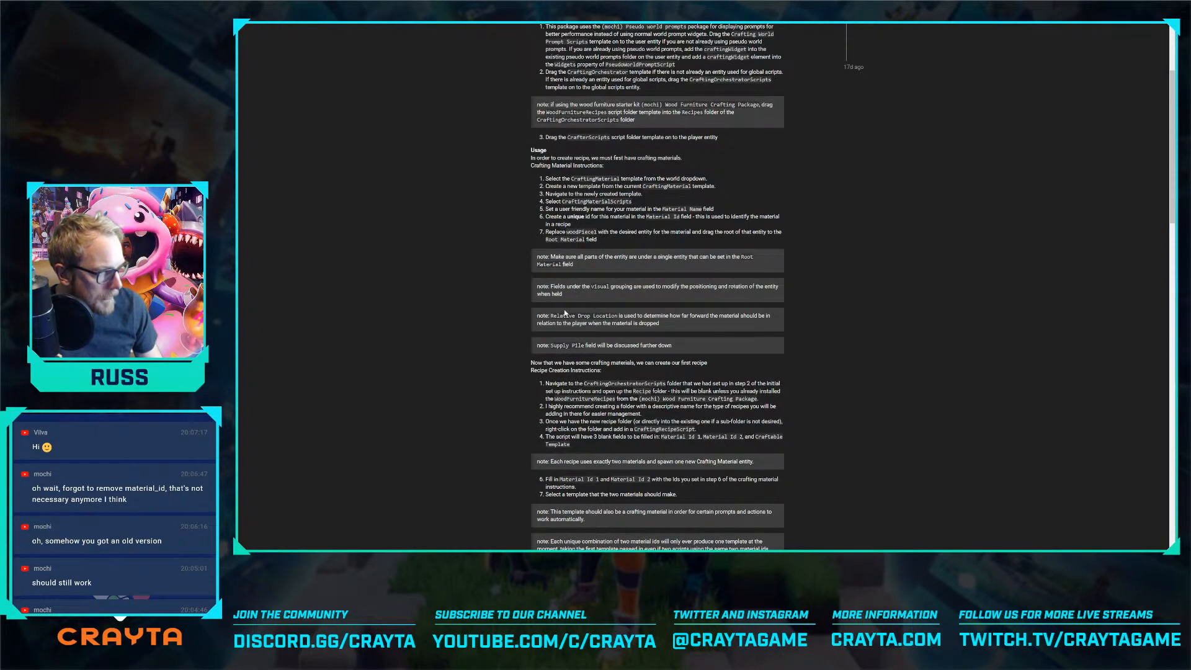
scroll(570, 345, "down", 1)
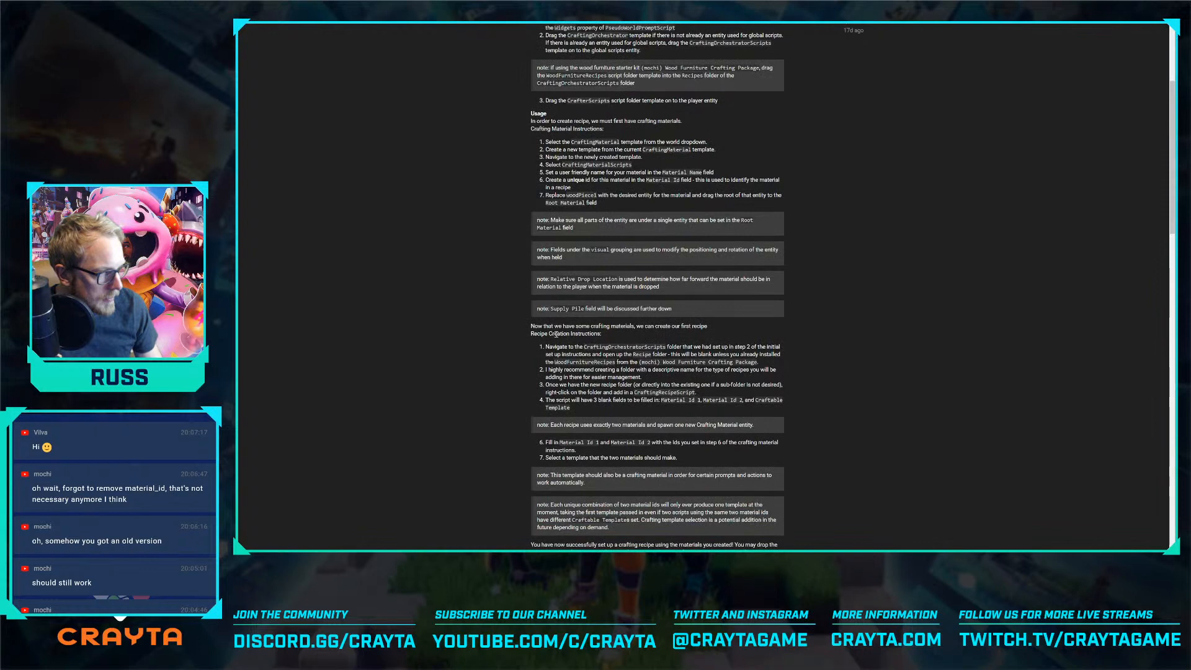
scroll(604, 317, "down", 1)
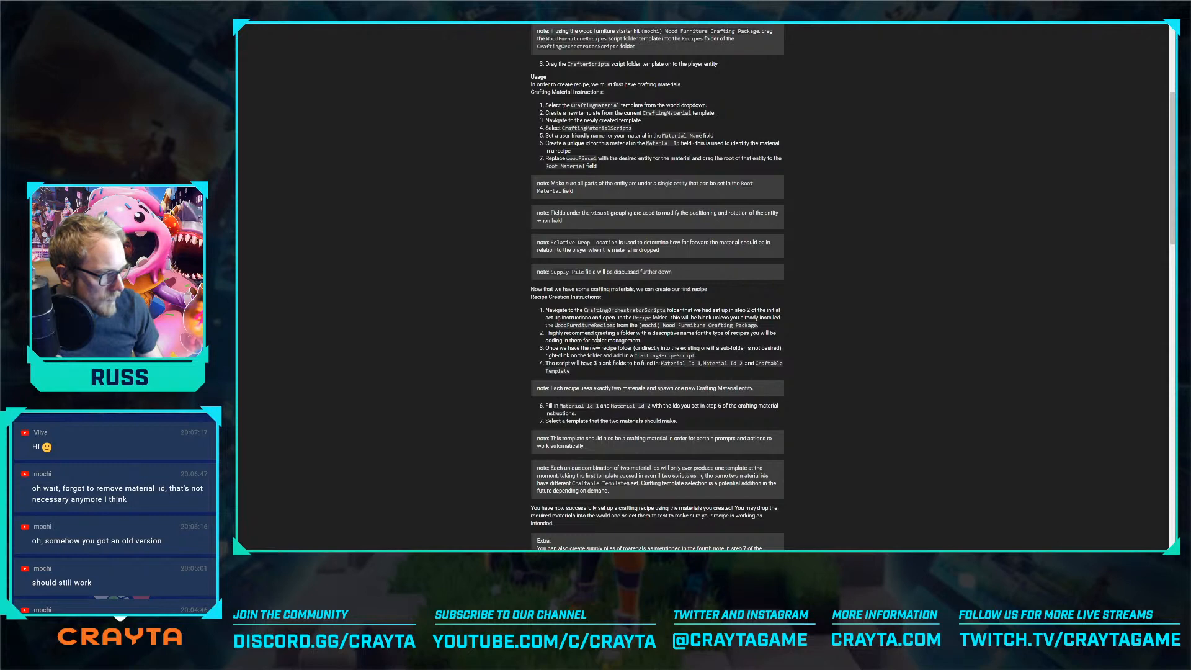
scroll(597, 335, "down", 1)
left_click_drag(553, 311, 619, 318)
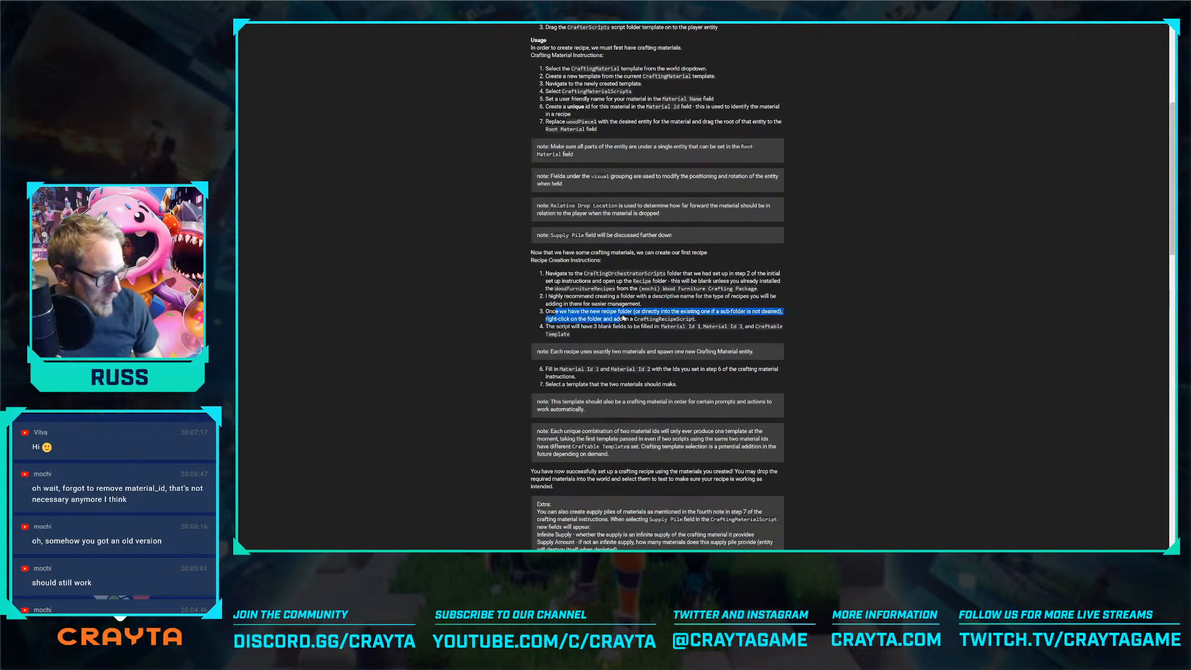
key("alt+Tab")
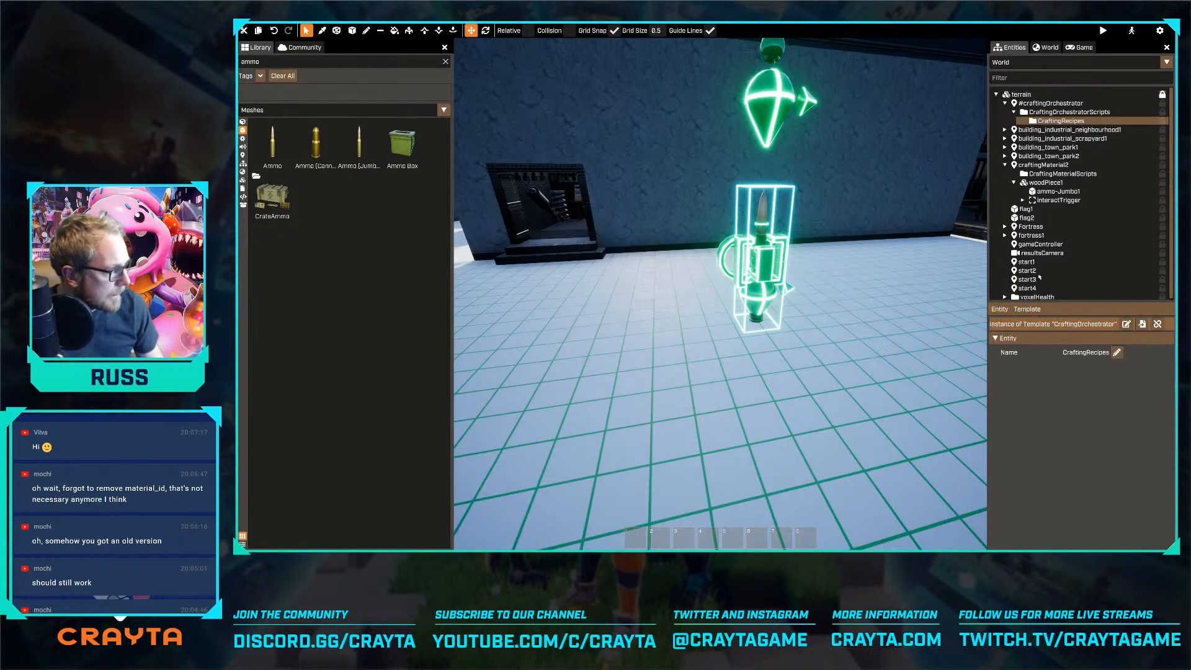
Create a new script folder named Weapons inside the CraftingRecipes folder
right_click(1051, 121)
mouse_move(1080, 135)
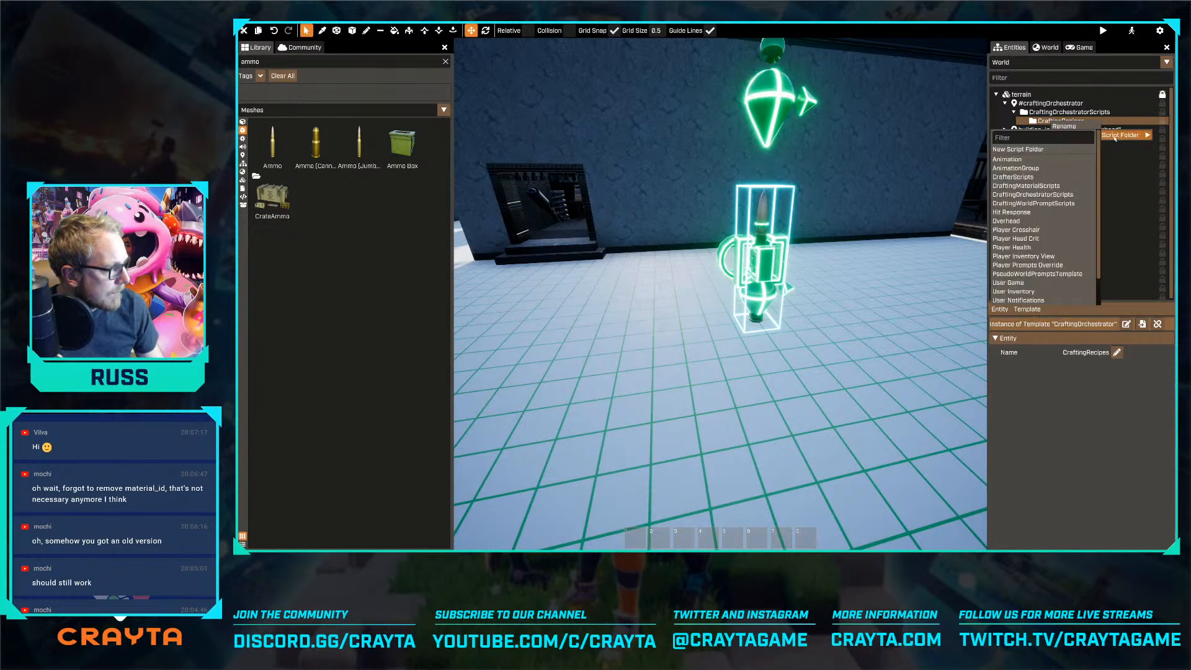
left_click(1017, 149)
type("empty1")
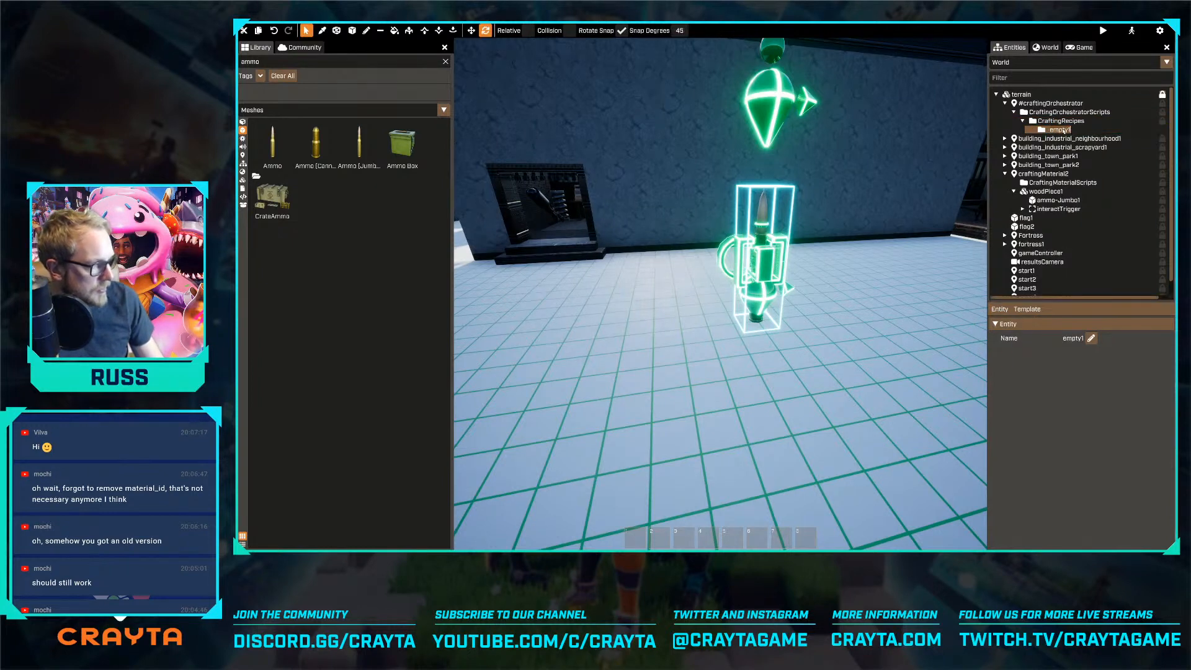
type("Wea")
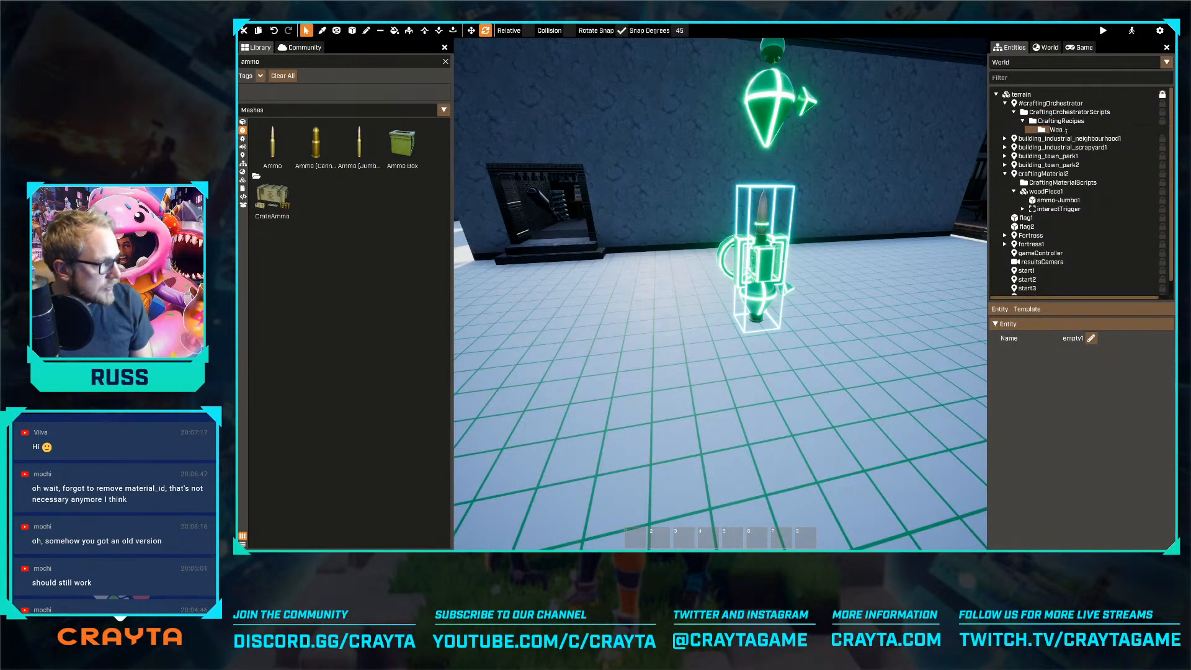
type("pons")
key("Return")
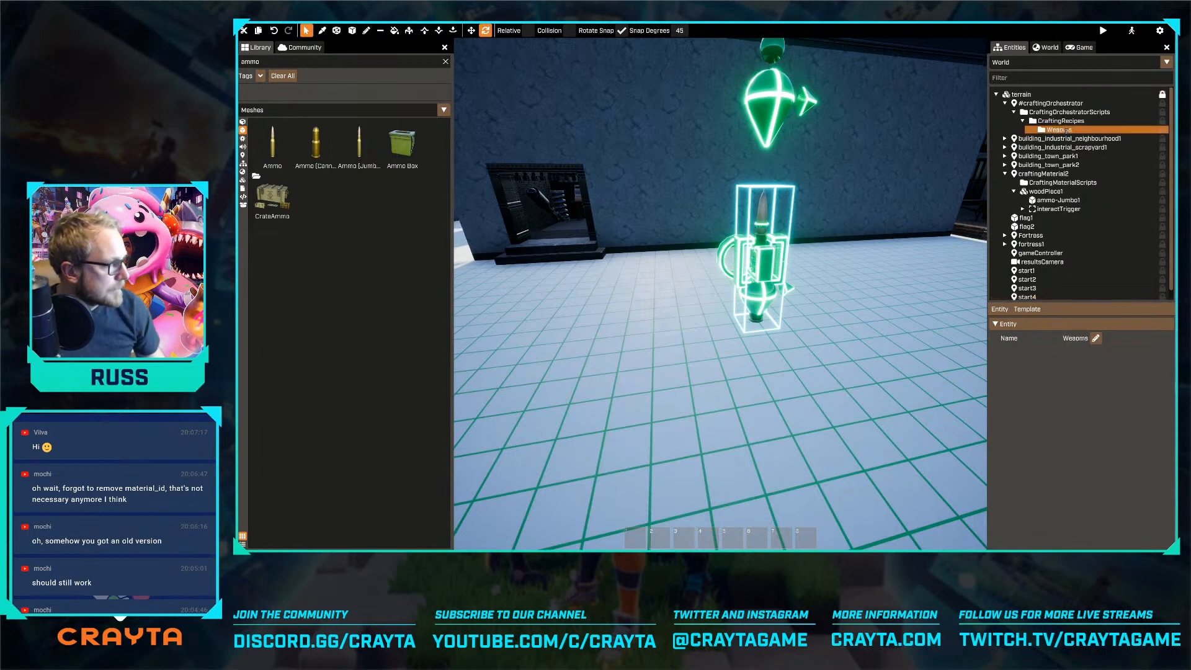
right_click(992, 313)
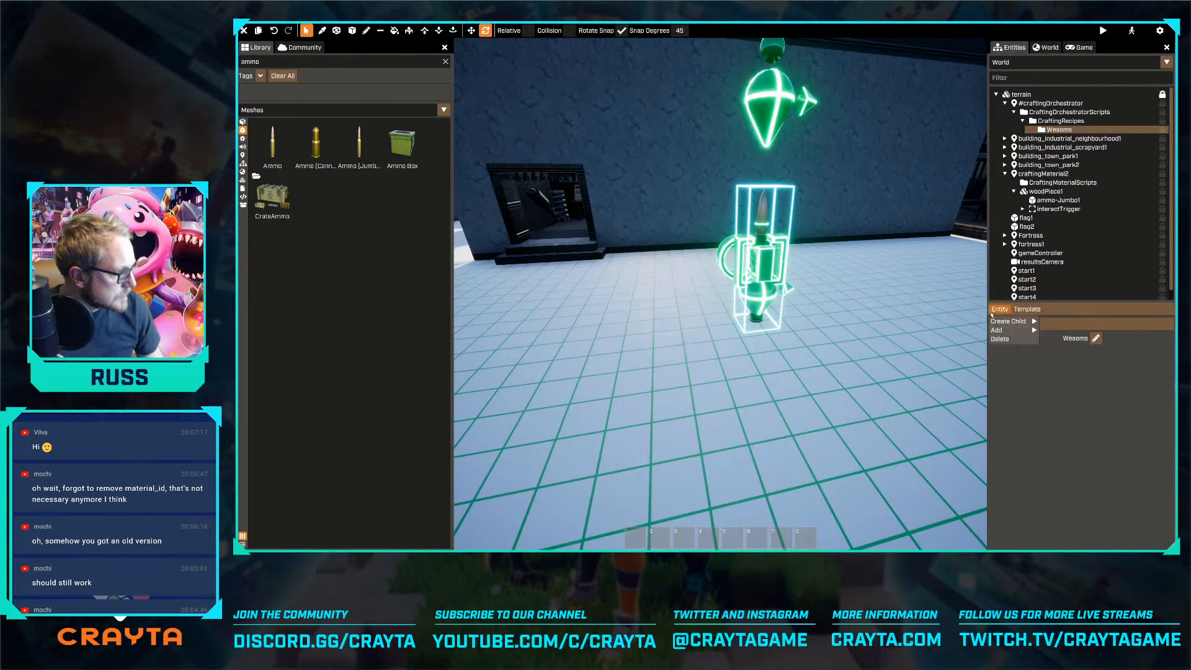
left_click(1095, 338)
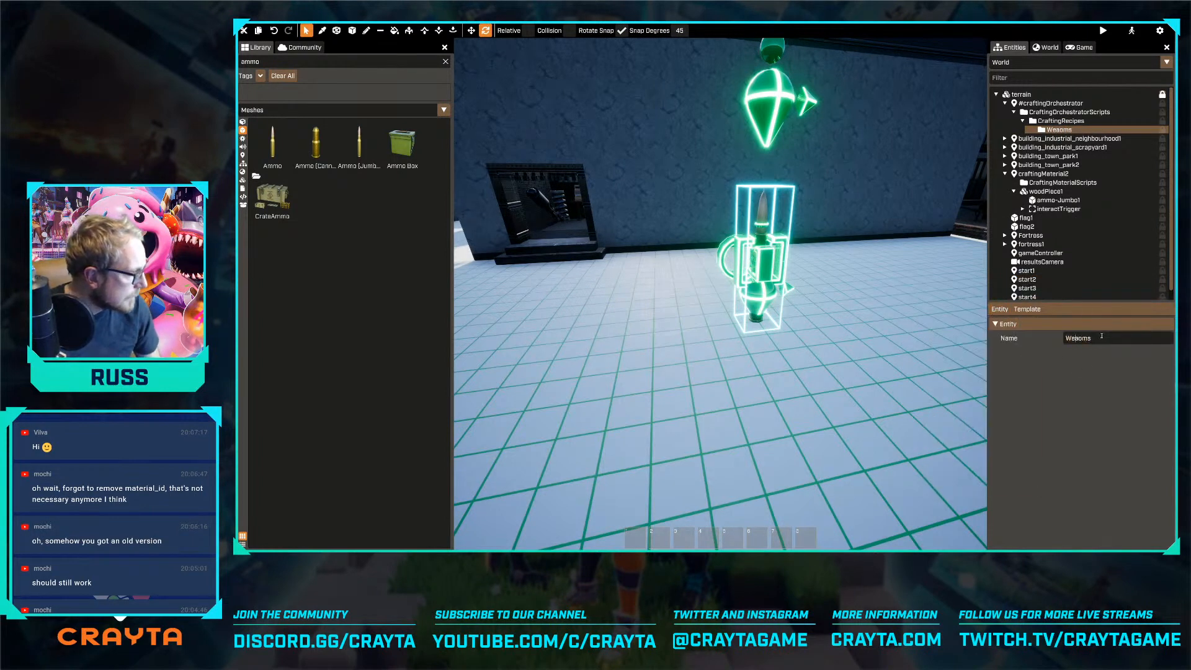
type("po")
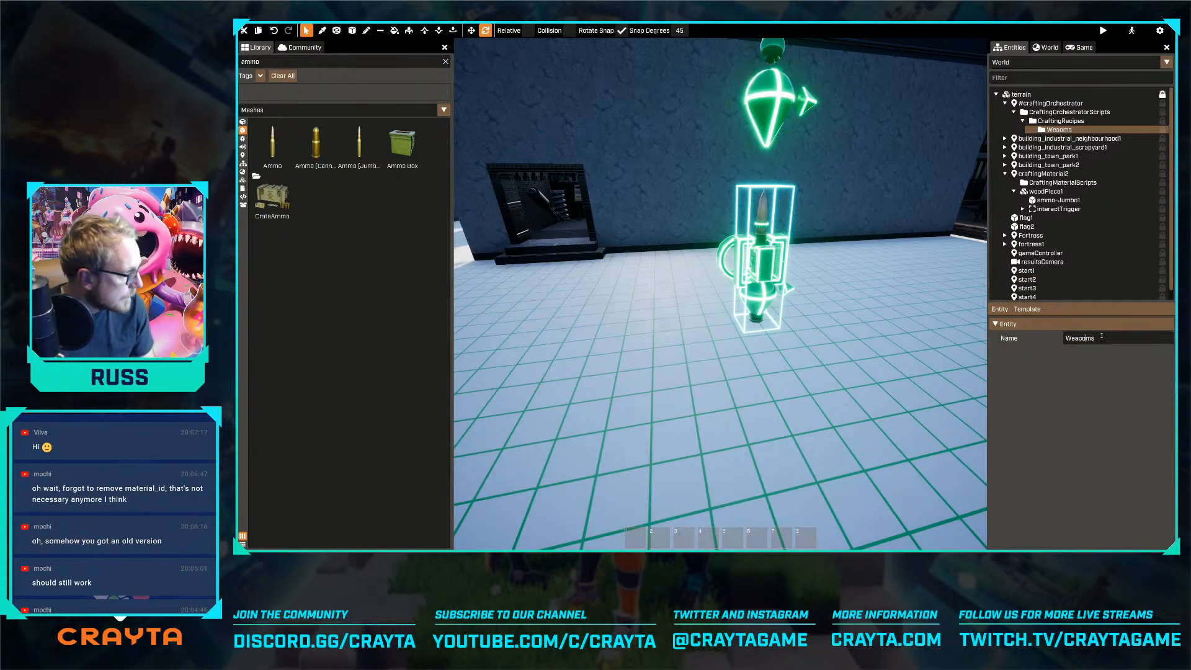
type("n")
key("Return")
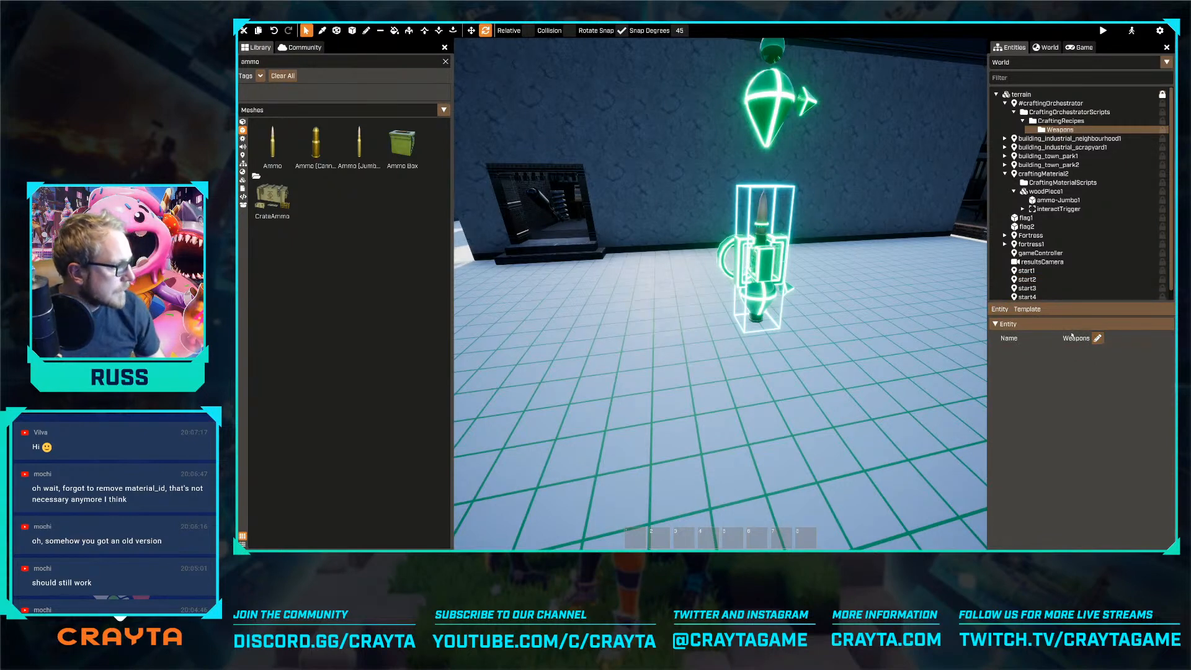
Add the CraftingRecipeScript to the Weapons folder
right_click(1042, 132)
mouse_move(1054, 147)
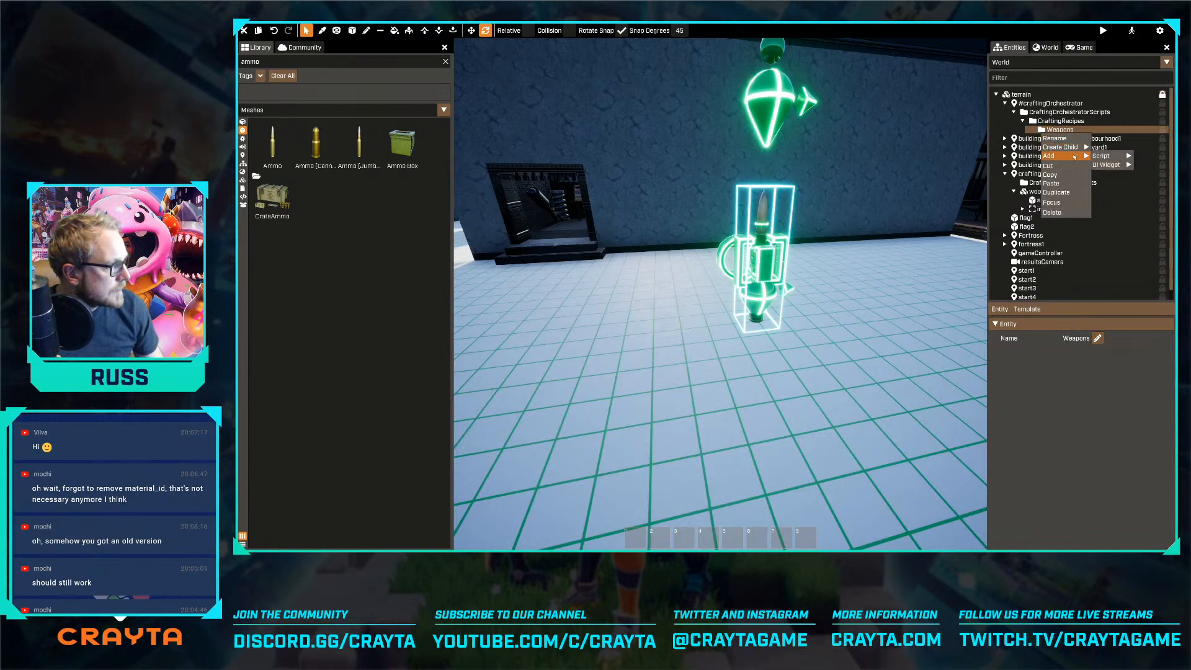
mouse_move(1103, 156)
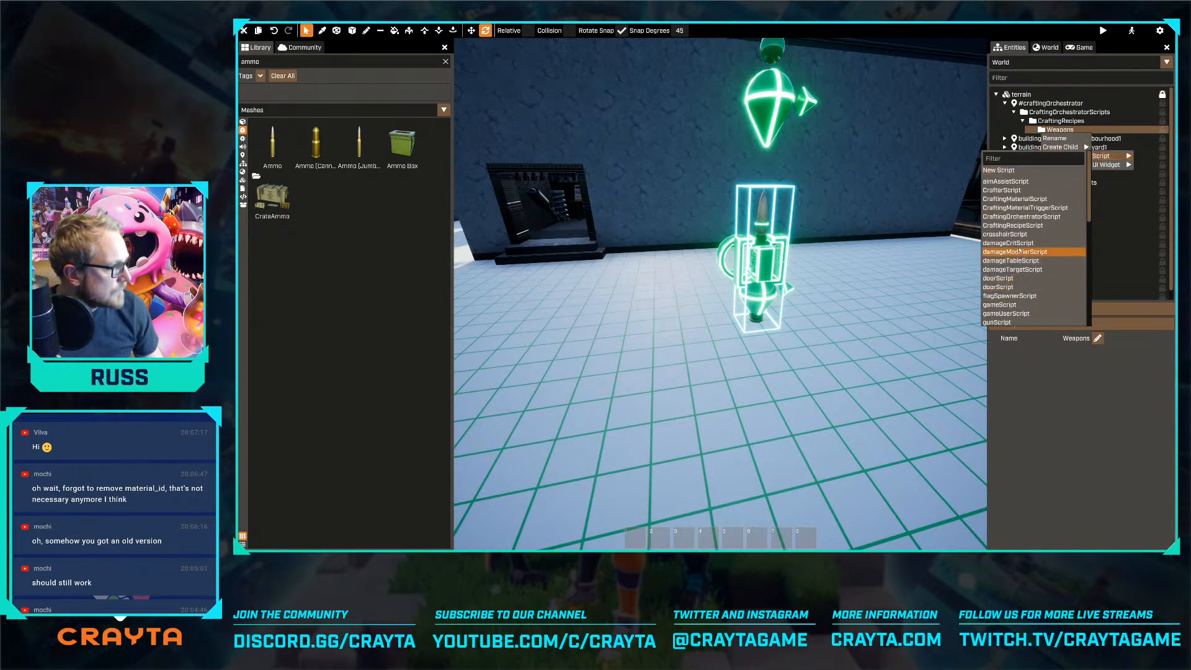
left_click(1021, 225)
Look through the templates offered for the crafting recipe's Material Id 1
left_click(1085, 385)
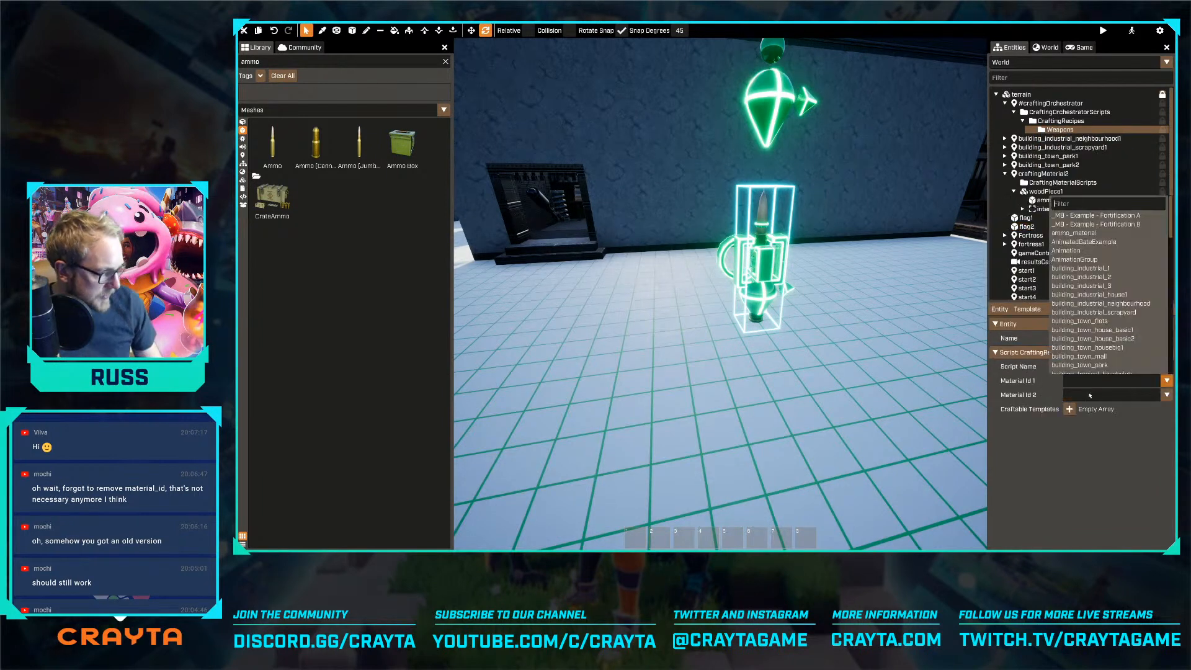
left_click(1069, 463)
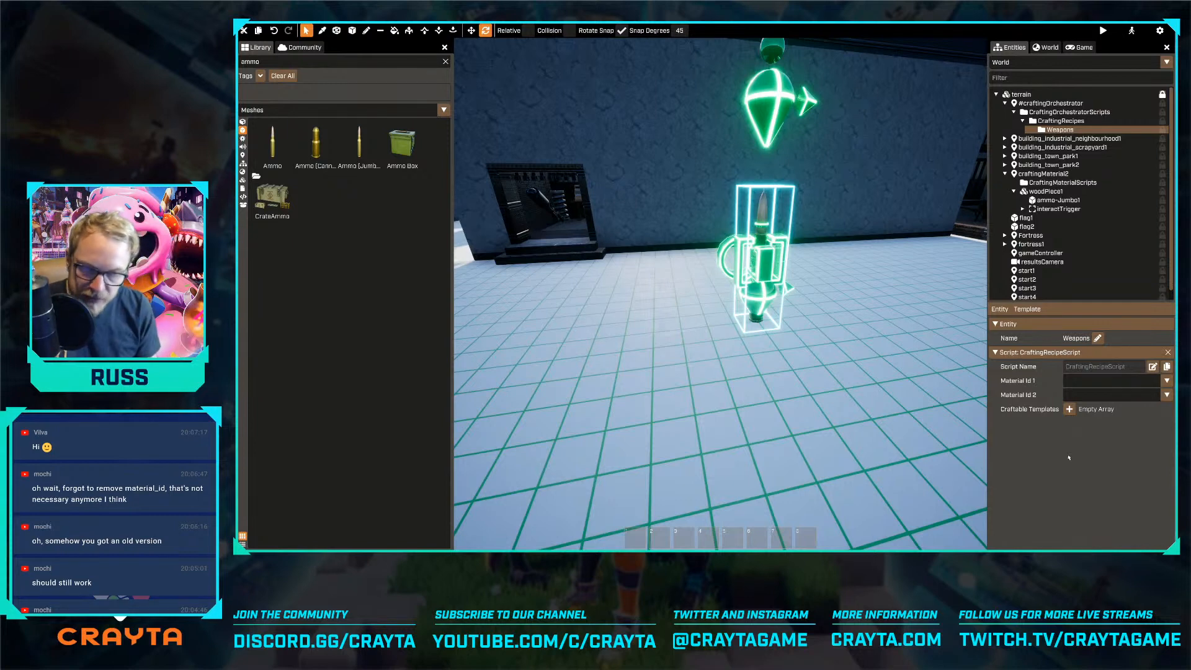
left_click(1085, 381)
left_click(1092, 456)
left_click(1092, 381)
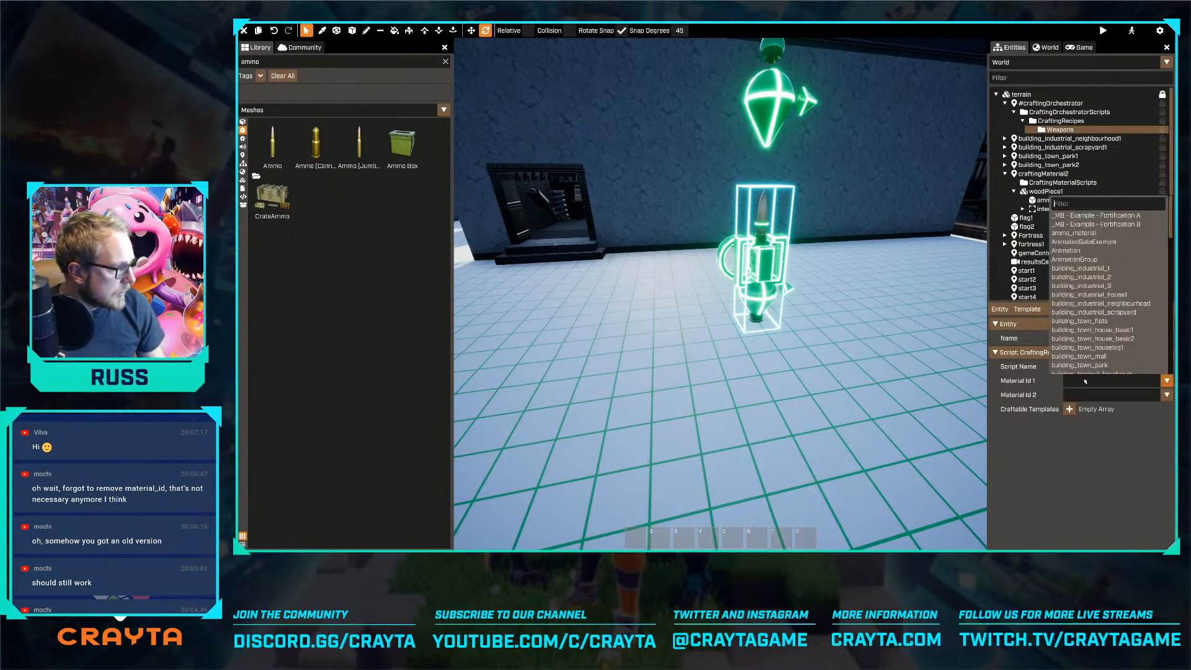
scroll(1089, 280, "down", 5)
scroll(1089, 281, "down", 4)
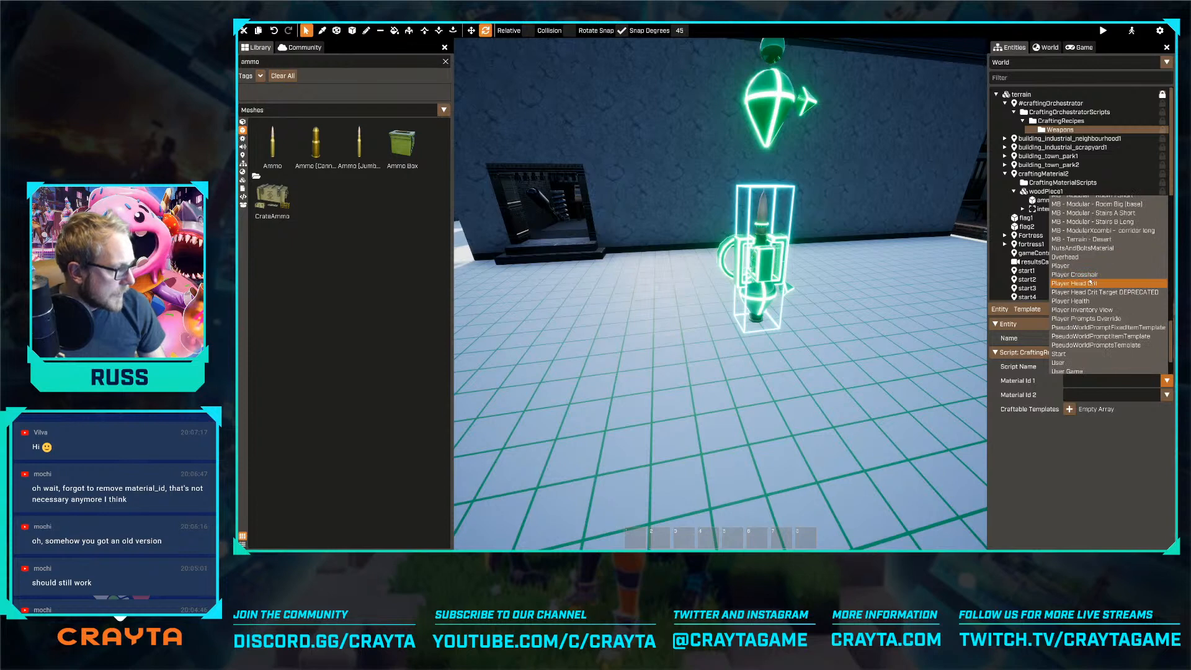
scroll(1089, 283, "up", 3)
left_click(1064, 447)
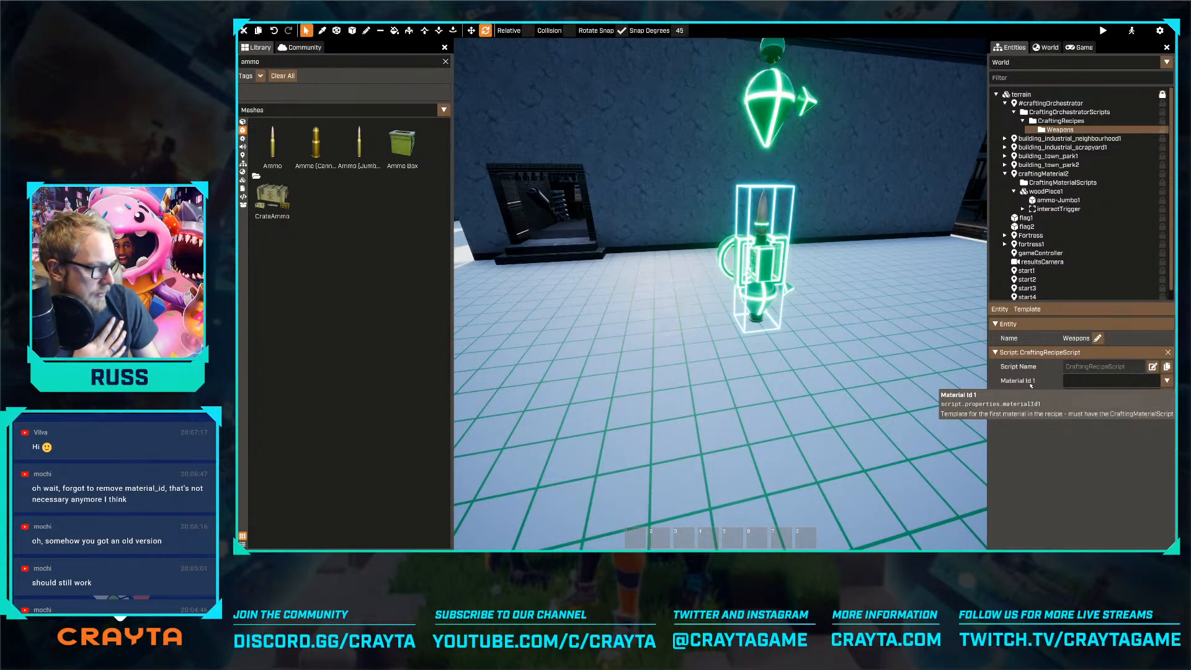
left_click(1090, 381)
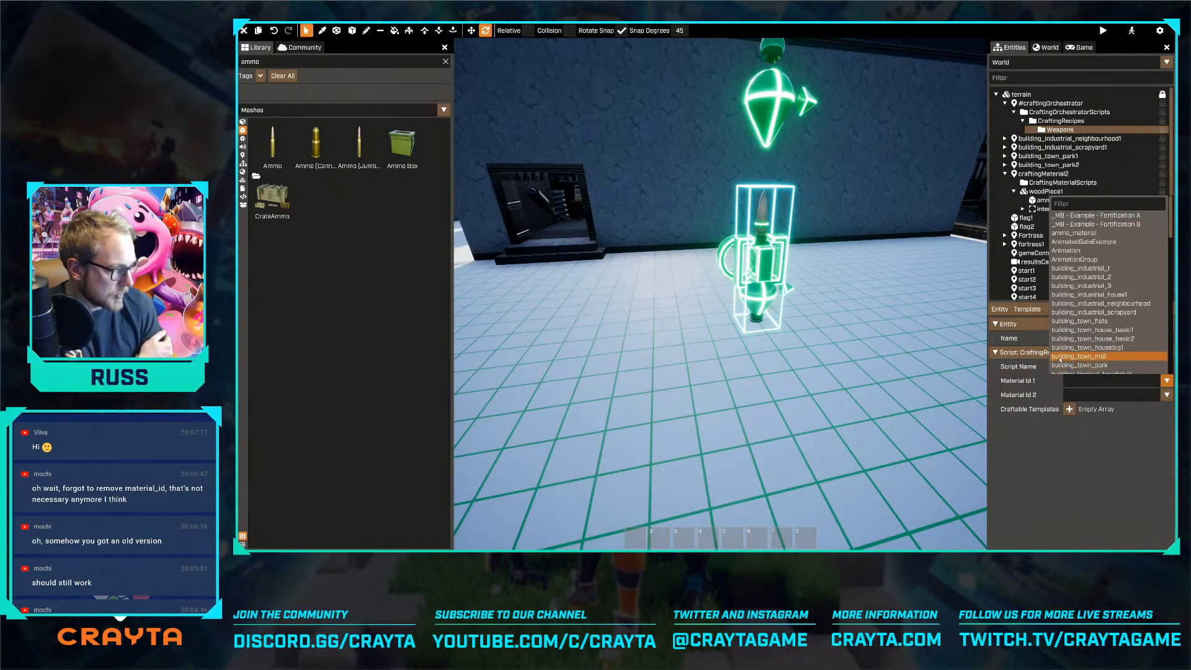
left_click(1072, 383)
Set the recipe's Material Id 1 to ammo_material and Material Id 2 to NutsAndBoltsMaterial
left_click(1073, 383)
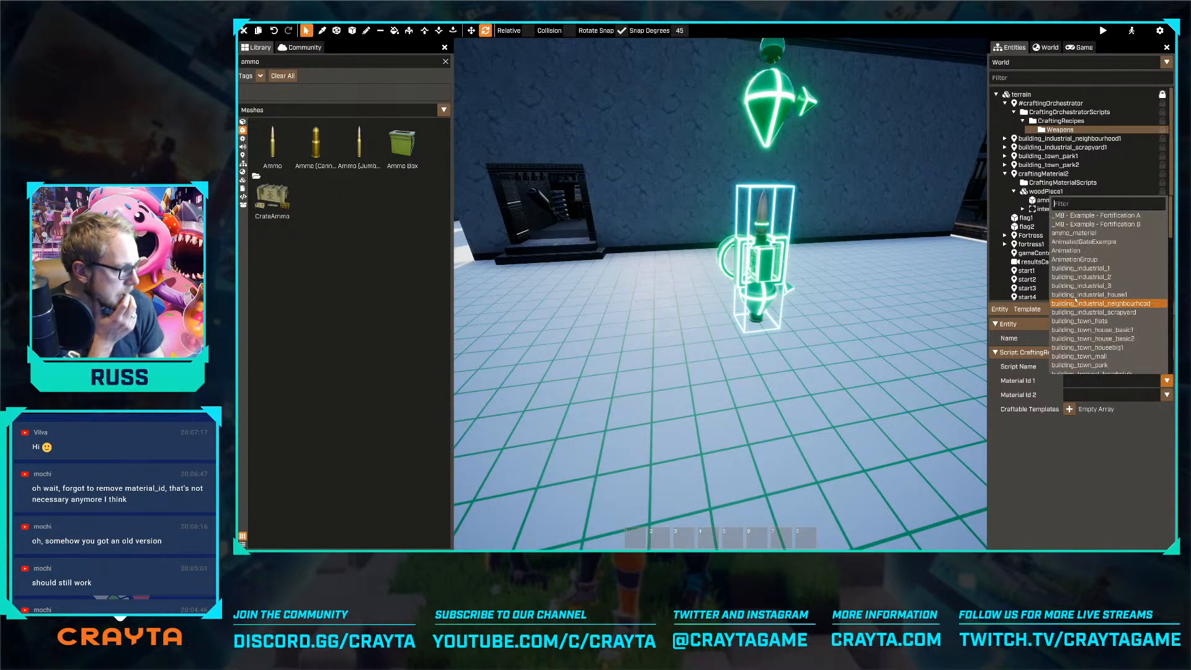
left_click(1087, 333)
left_click(1110, 395)
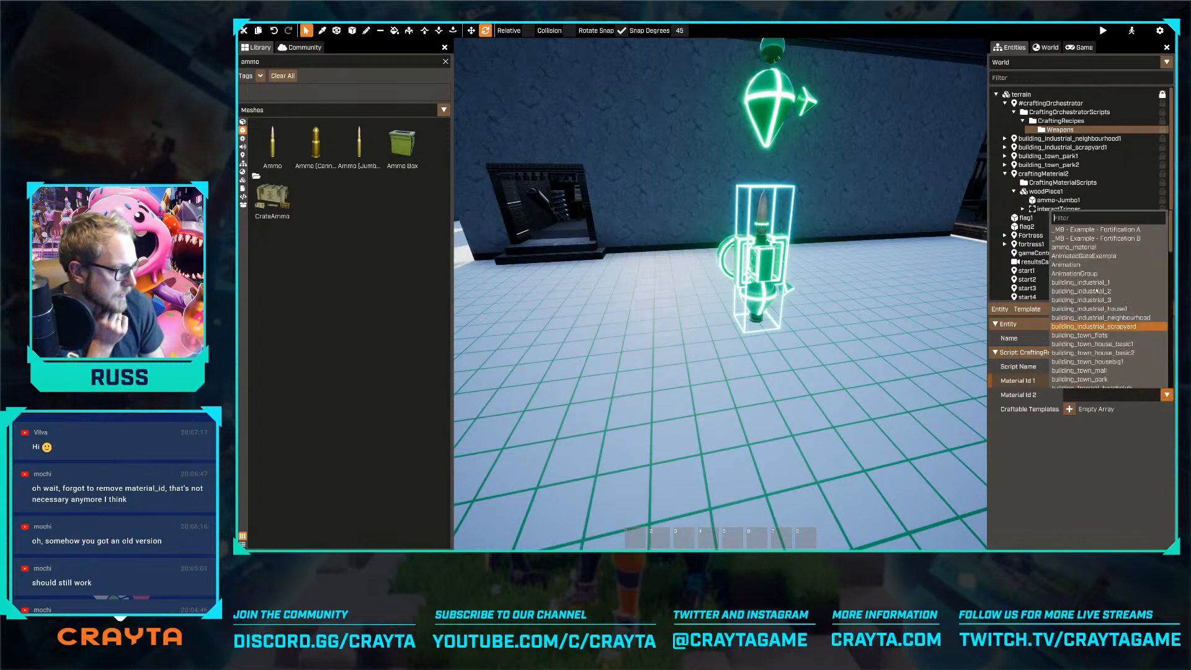
scroll(1090, 293, "down", 5)
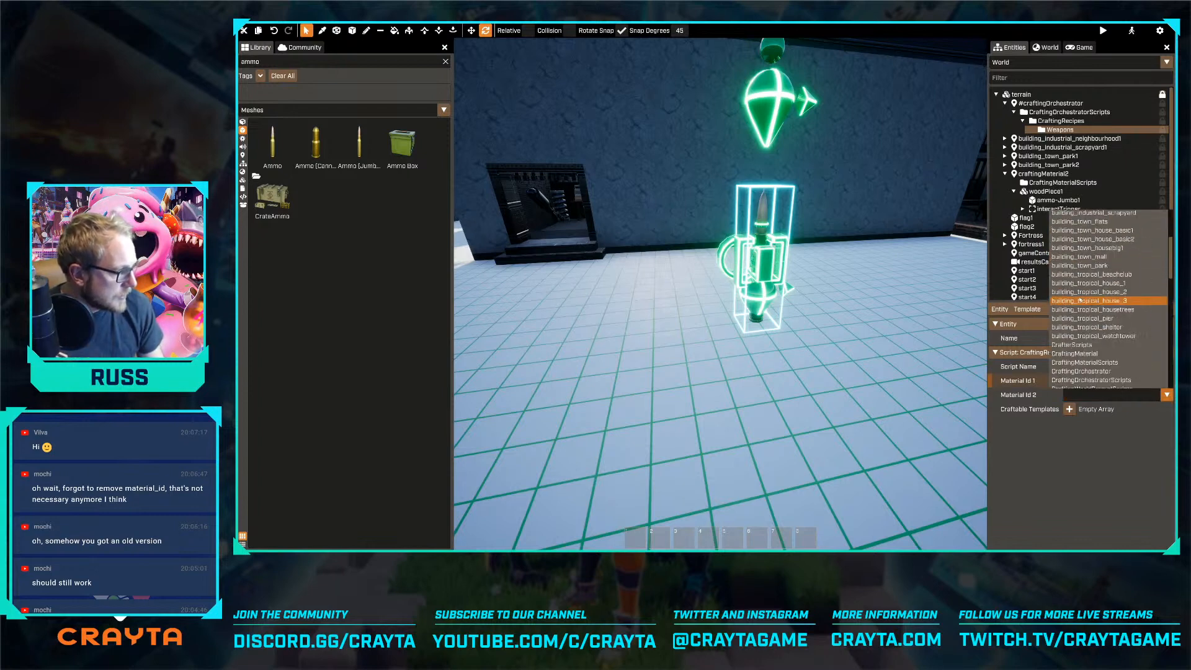
scroll(1090, 294, "down", 5)
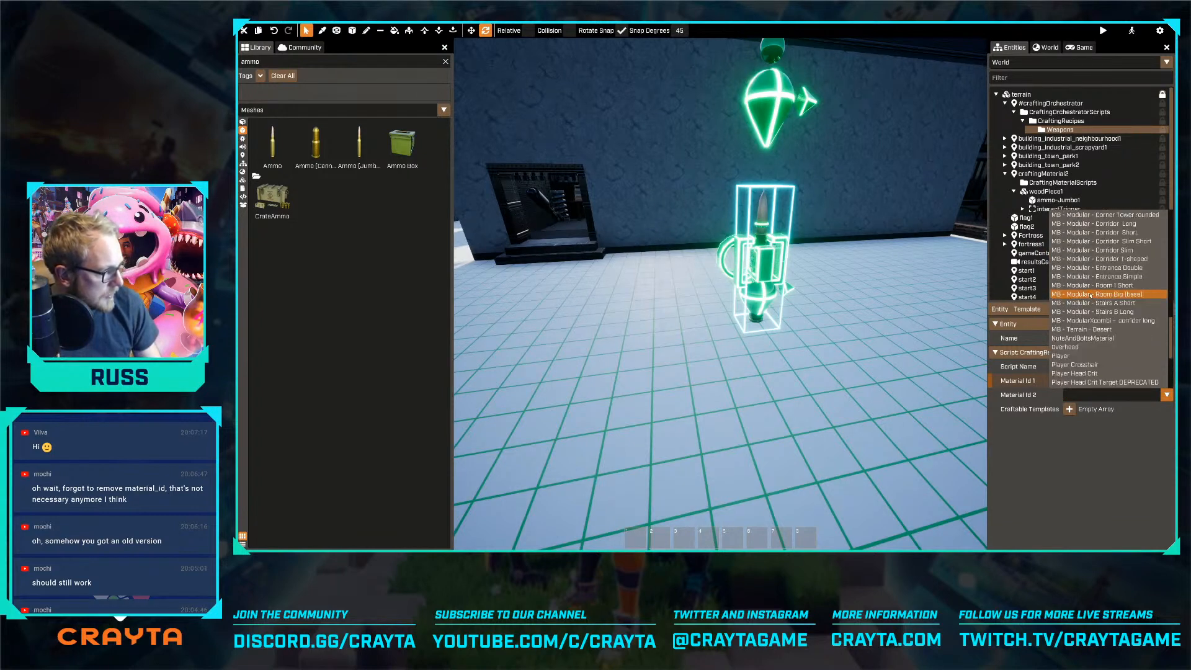
left_click(1093, 339)
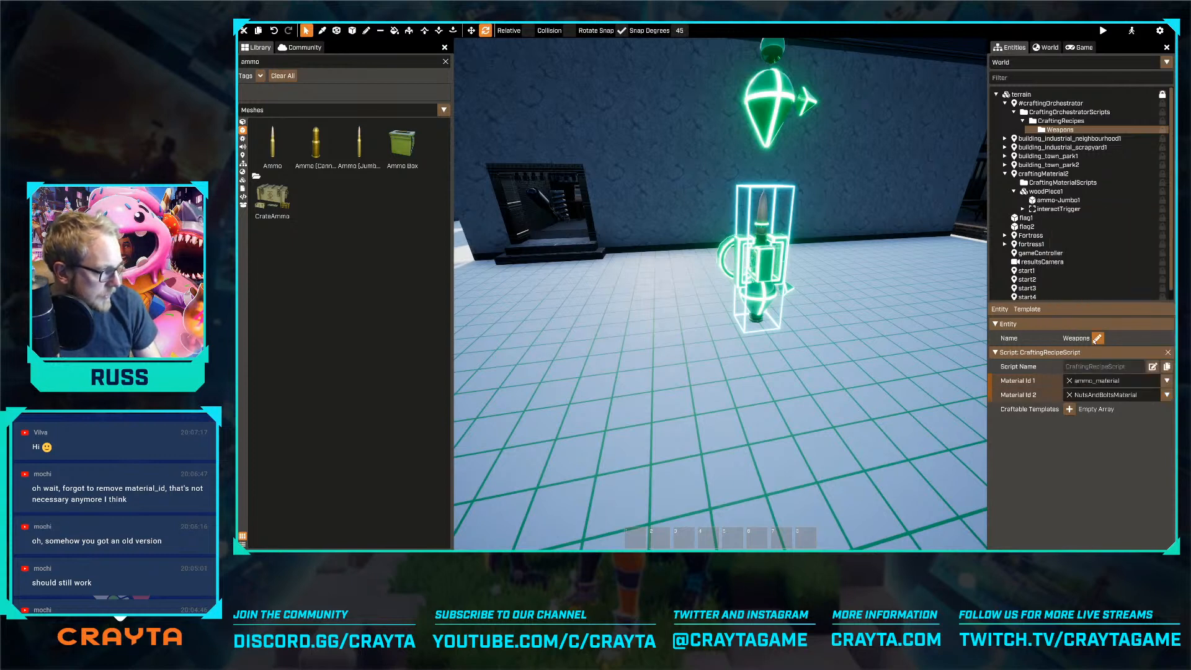
left_click(1109, 383)
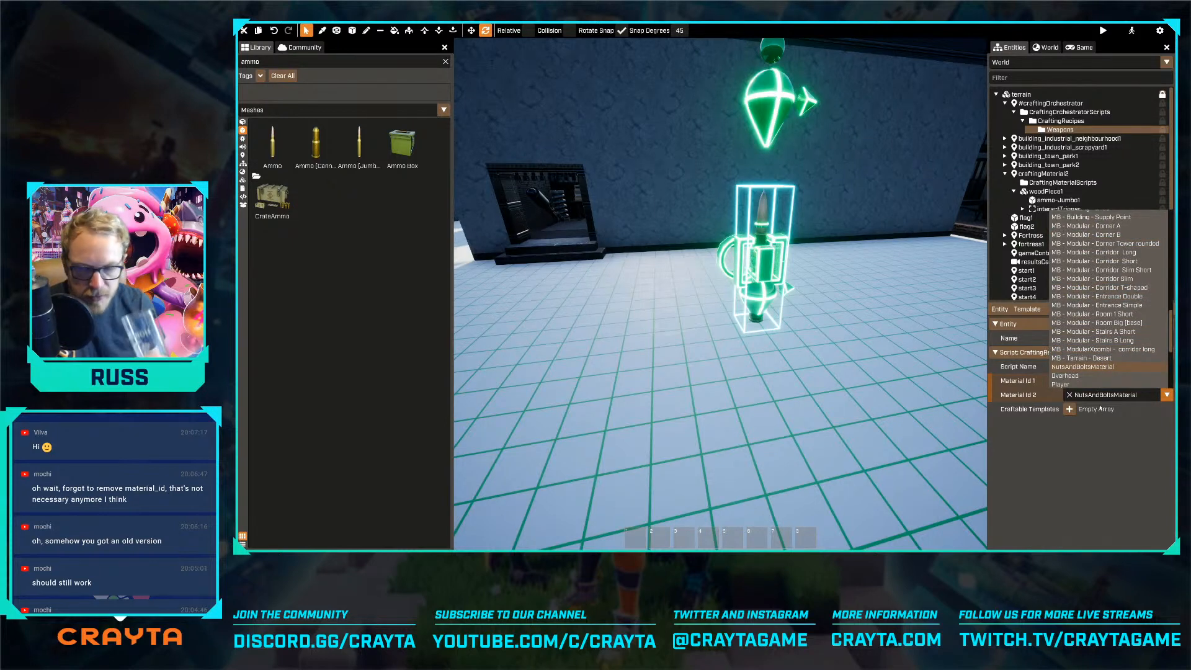
left_click(1096, 446)
Add one element to the recipe's Craftable Templates and set it to the Gun template
left_click(1069, 409)
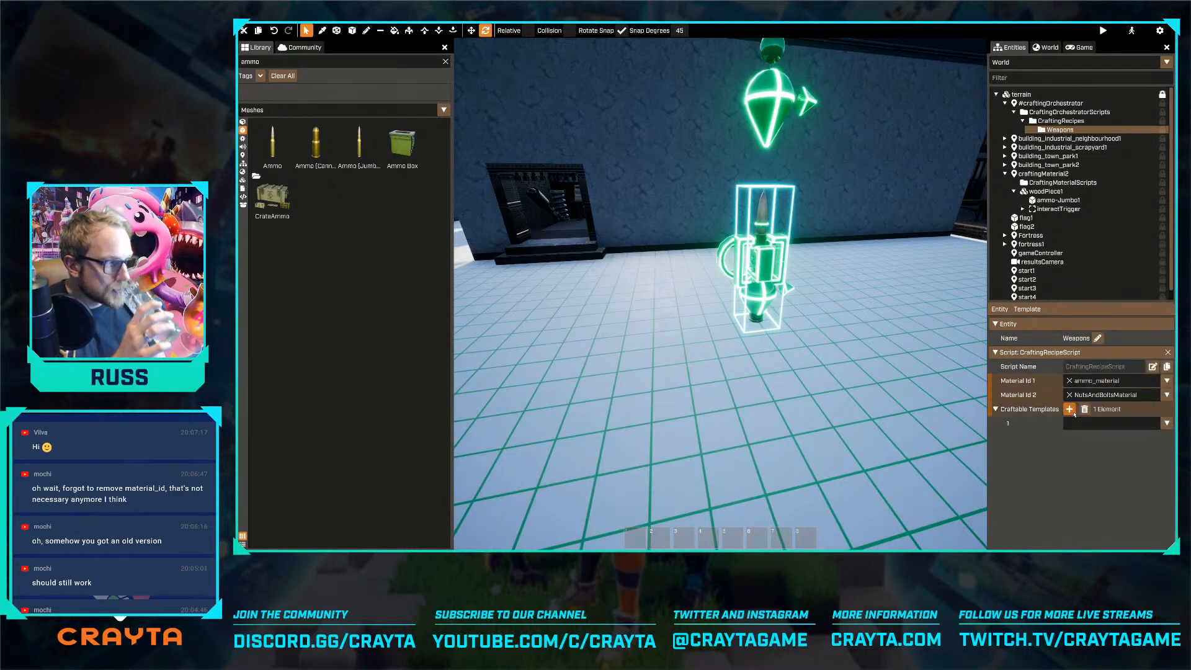
left_click(1077, 424)
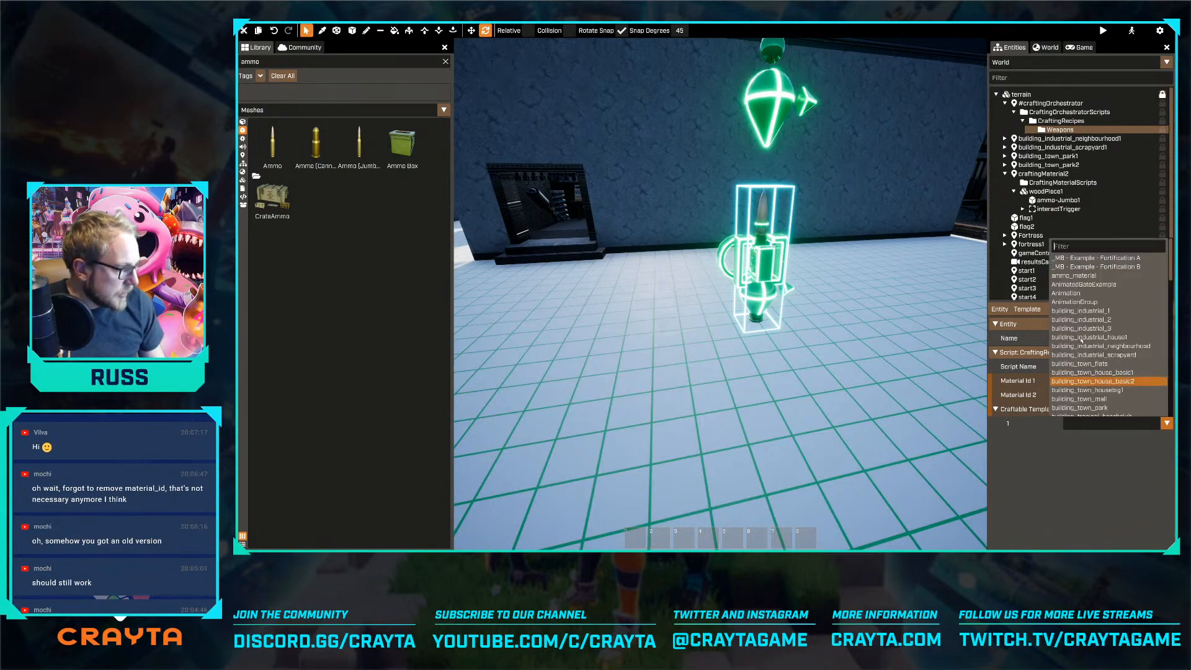
type("gun")
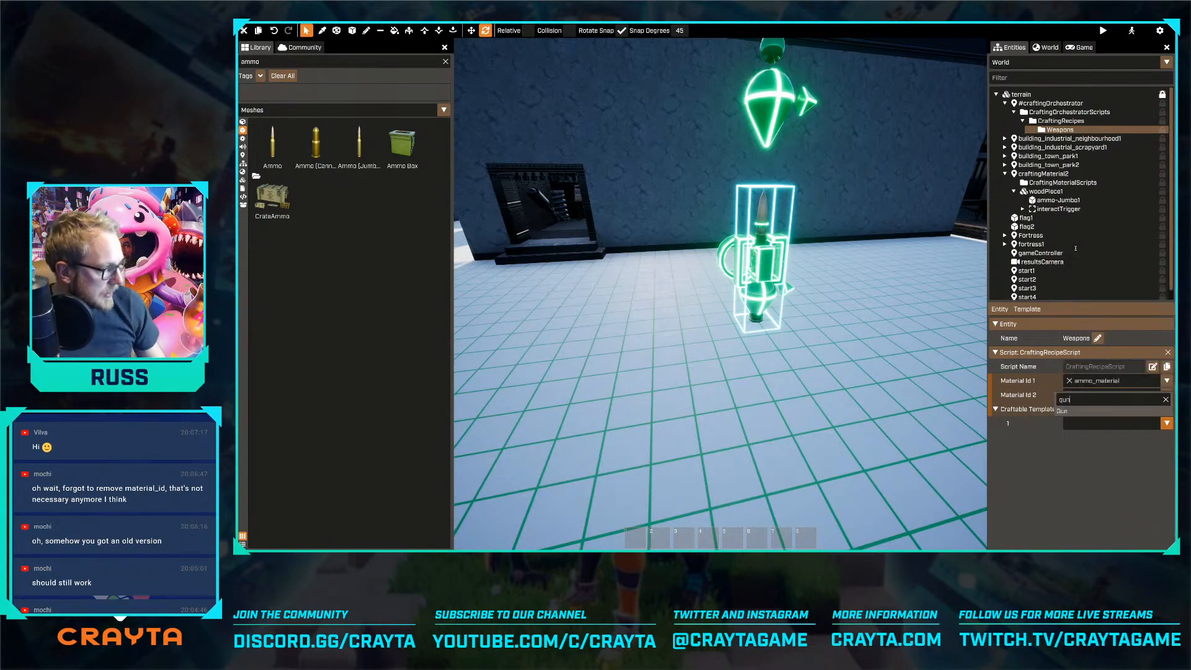
left_click(1084, 410)
Filter the library templates by "mater" and place a NutsAndBoltsMaterial in the world near the ammo crafting material
right_click_drag(783, 375, 744, 376)
key("s")
key("r")
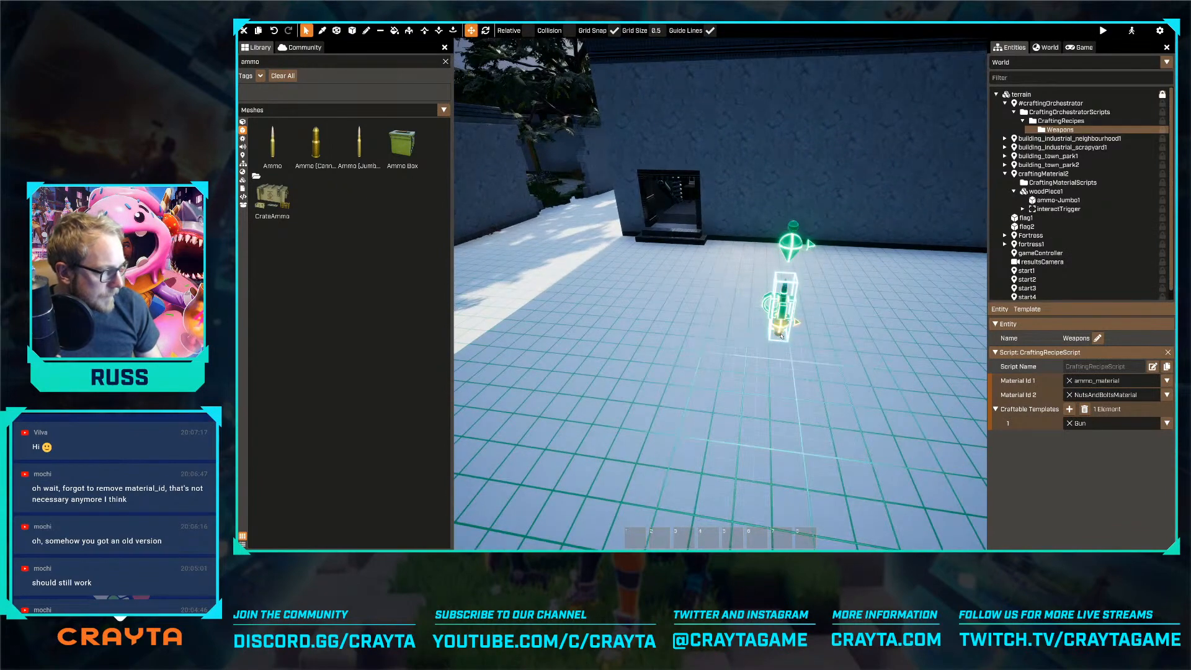
right_click_drag(780, 335, 795, 336)
key("d")
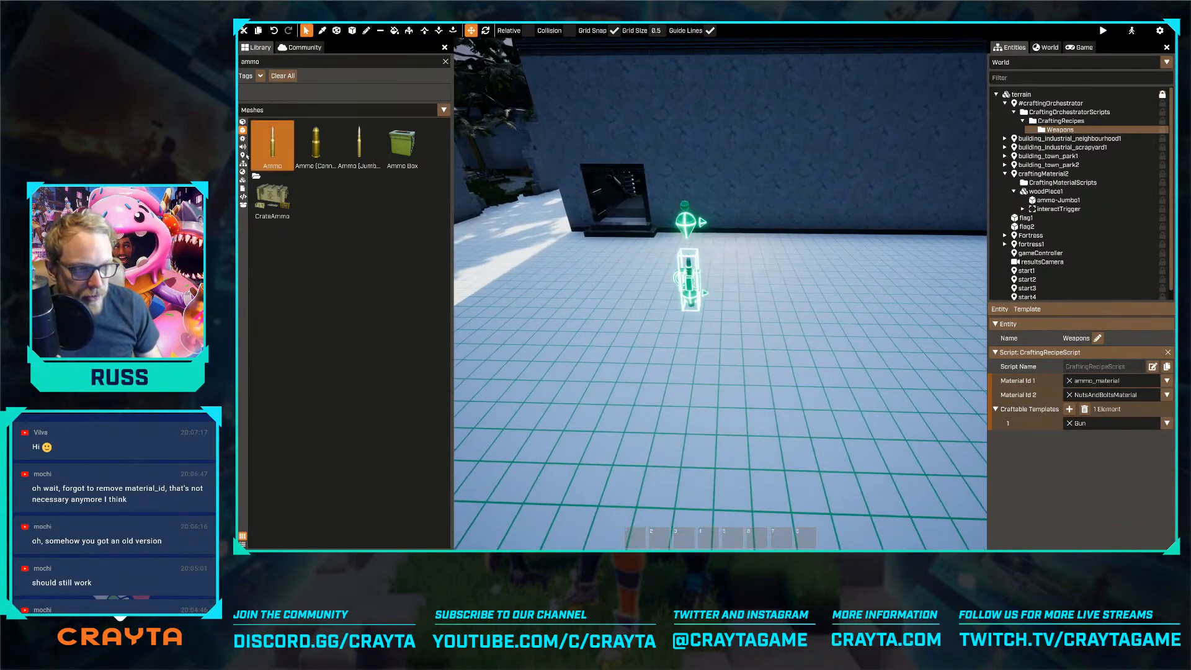
left_click(243, 164)
key("a")
key("w")
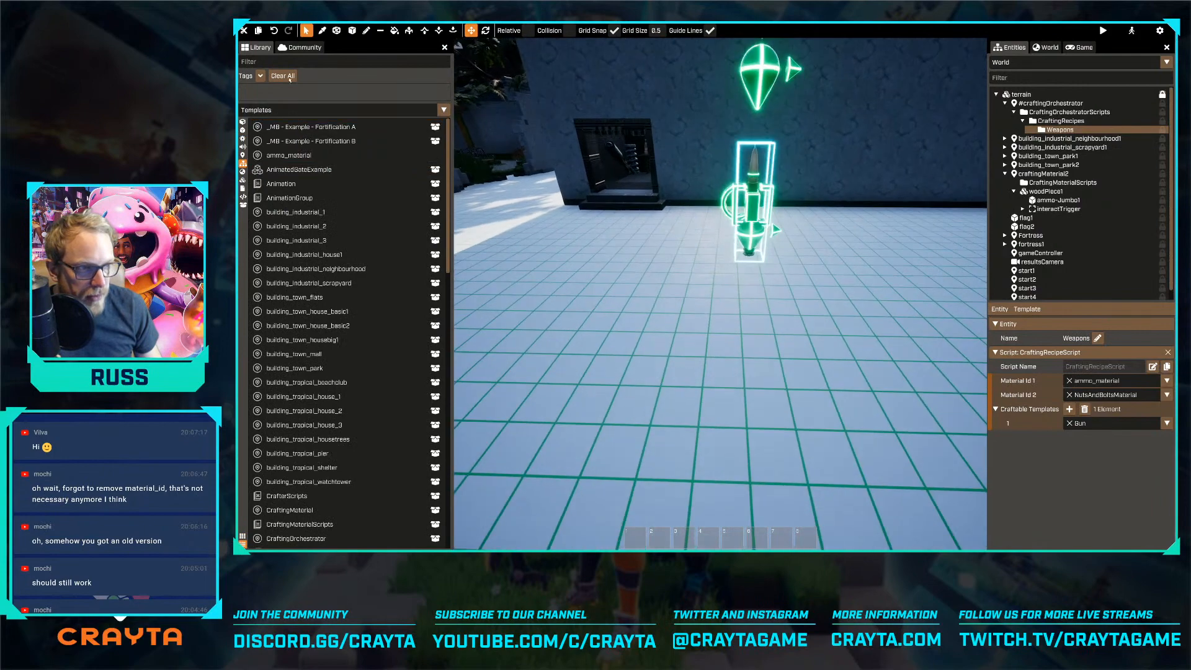
left_click(286, 59)
type("mater")
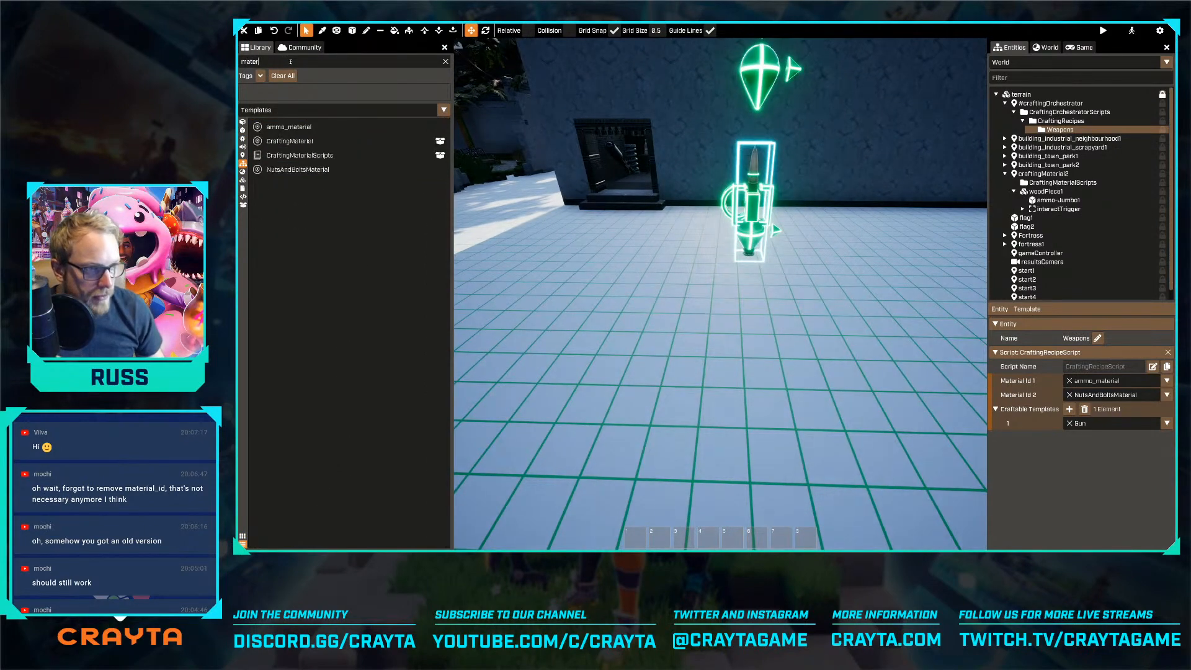
left_click_drag(298, 169, 626, 331)
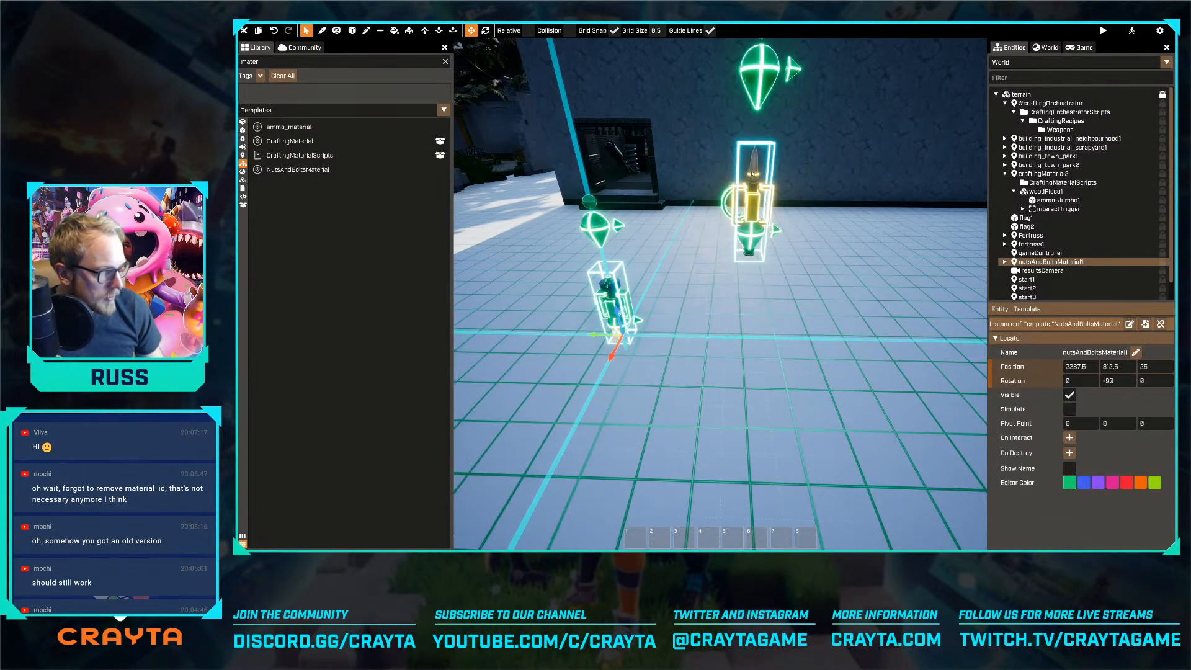
left_click(754, 193)
left_click_drag(754, 192, 706, 196)
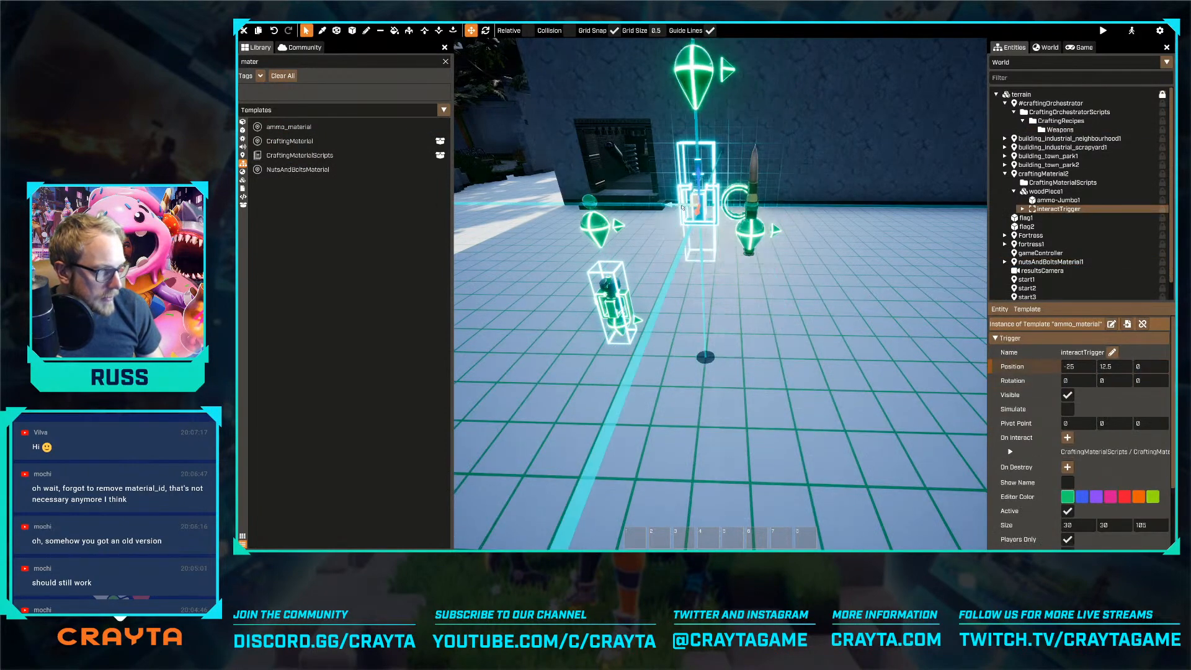
key("ctrl+z")
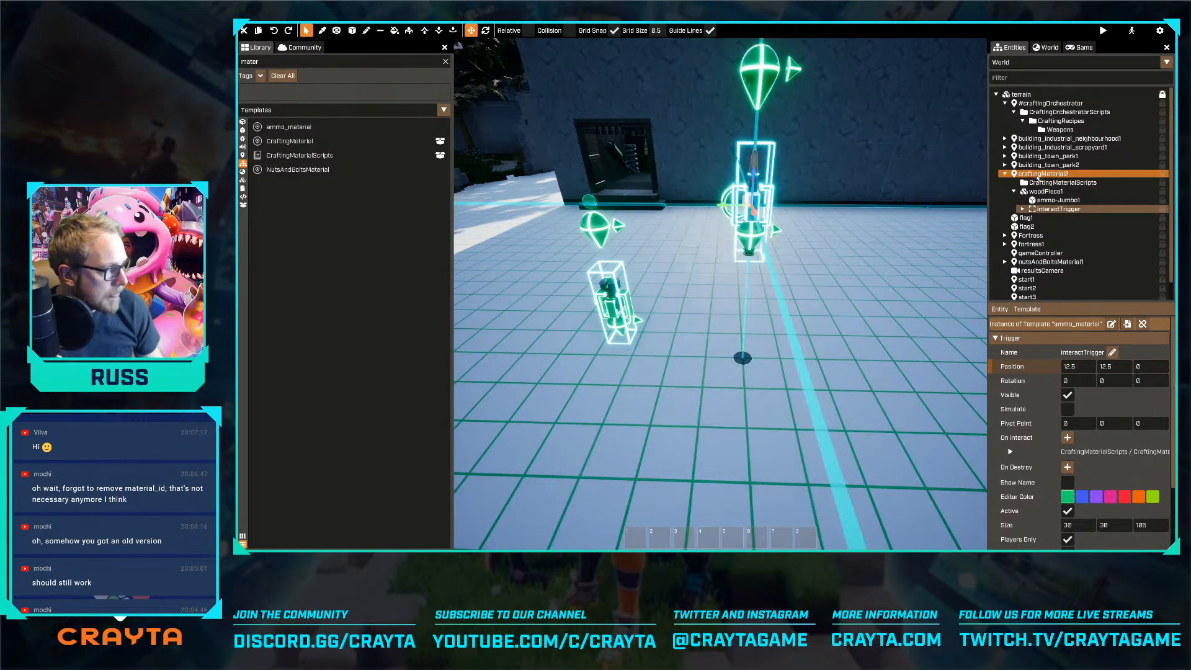
Line up the craftingMaterial2 ammo entity with the placed nuts and bolts material at position 2087.5, 812.5, 25
left_click(1042, 174)
left_click_drag(757, 215, 715, 282)
right_click_drag(715, 283, 664, 285)
key("w")
key("d")
left_click_drag(739, 409, 808, 282)
right_click_drag(798, 293, 887, 293)
key("a")
left_click_drag(811, 275, 773, 279)
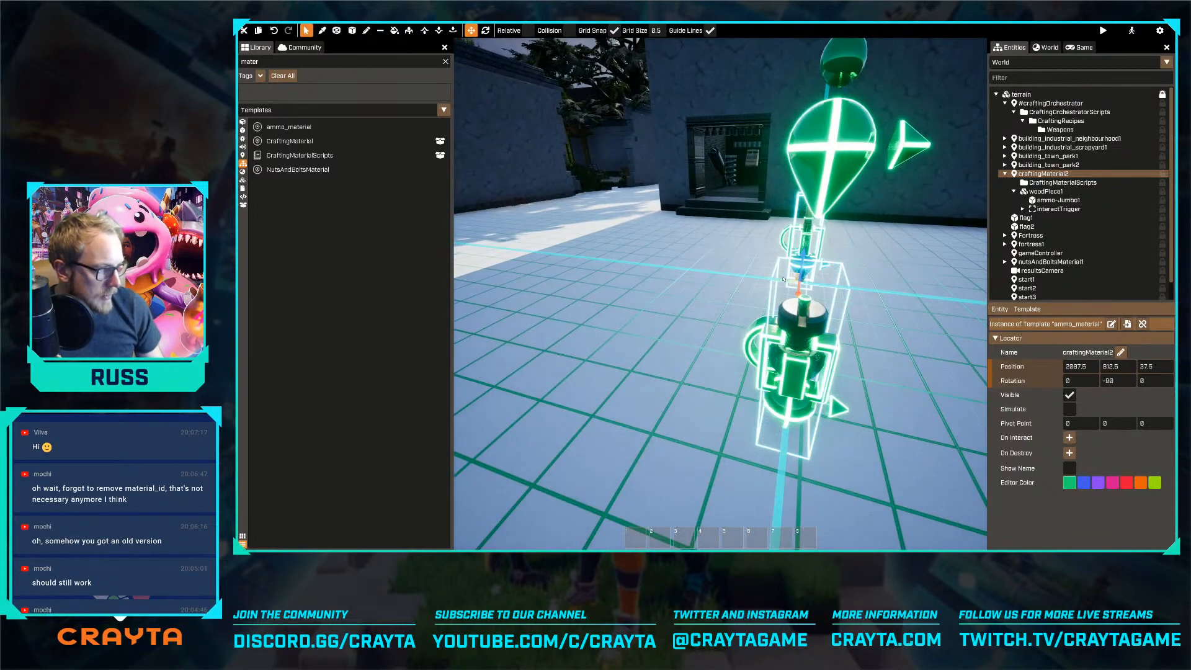
key("d")
key("d")
right_click_drag(711, 303, 657, 264)
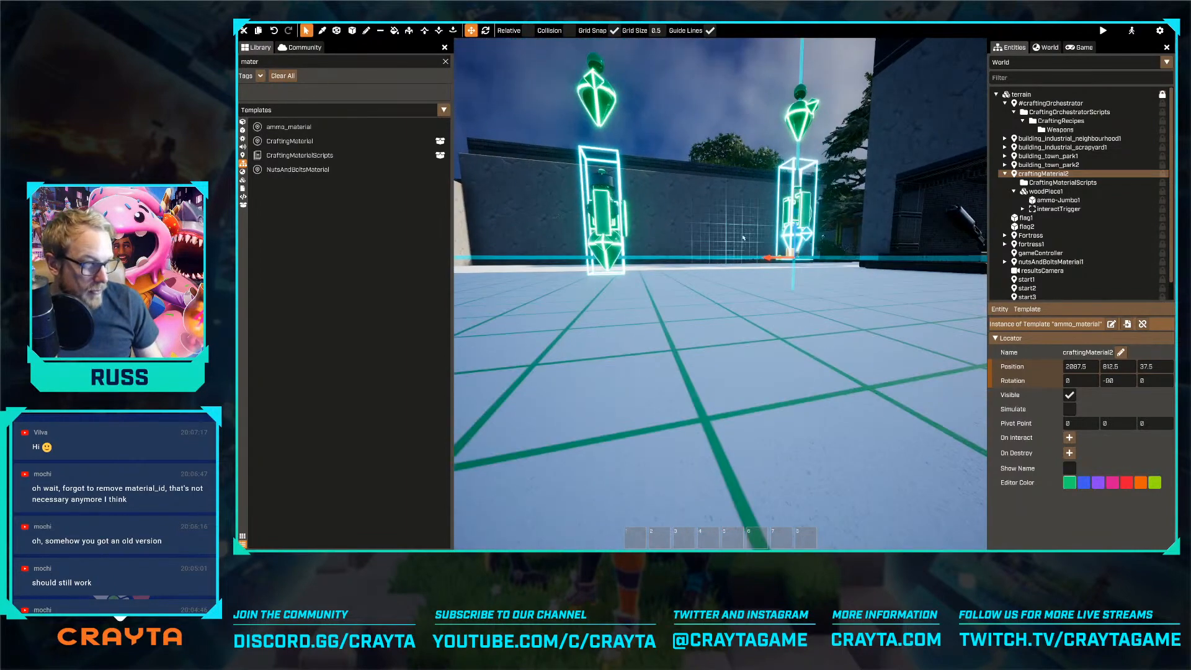
left_click_drag(796, 230, 796, 237)
right_click_drag(796, 248, 806, 322)
key("s")
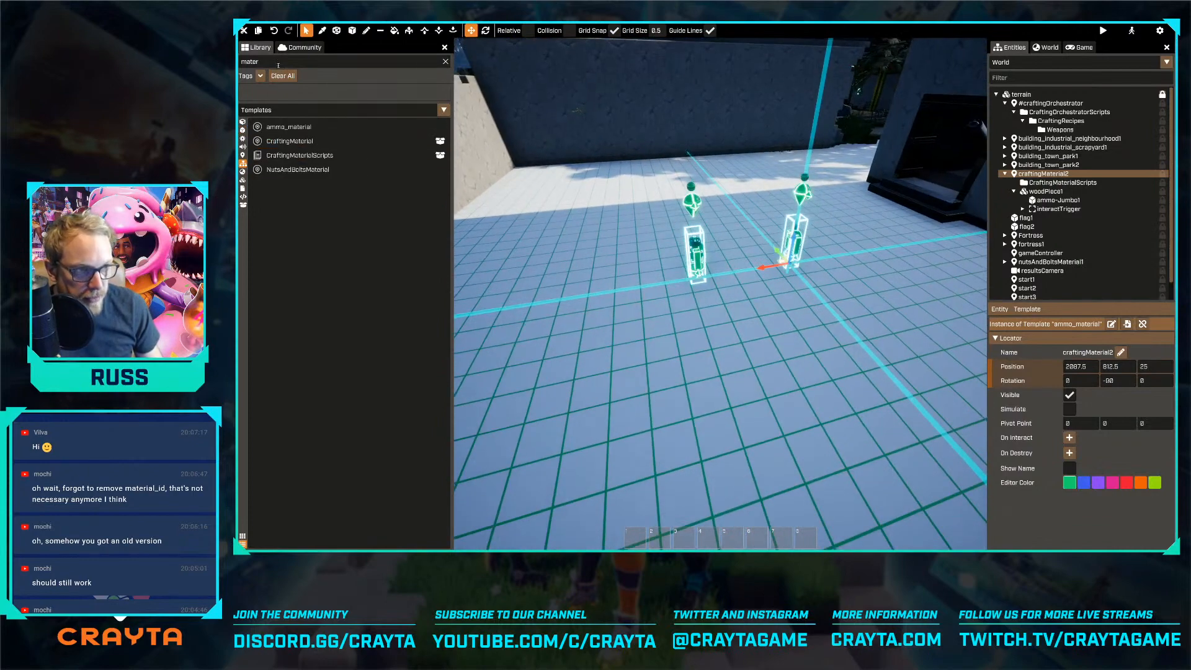
Find the Gun template in the library and place one in the world at about 2500, 712.5, 200
double_click(277, 64)
type("gun")
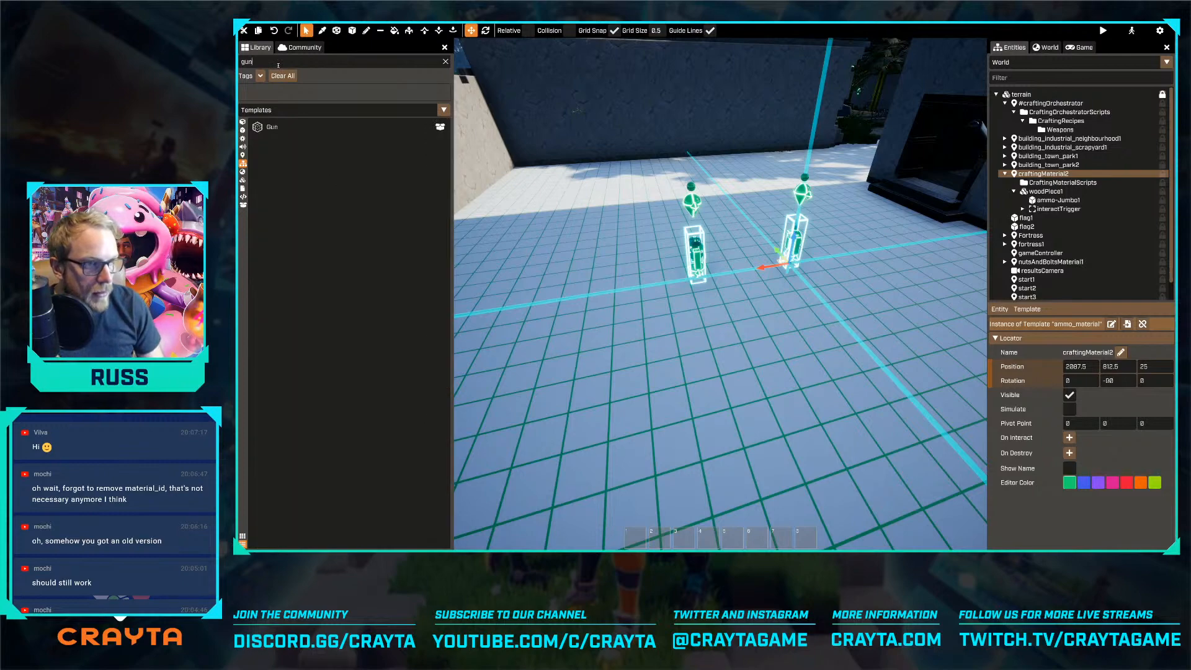
left_click_drag(272, 126, 521, 194)
right_click_drag(521, 195, 465, 191)
key("w")
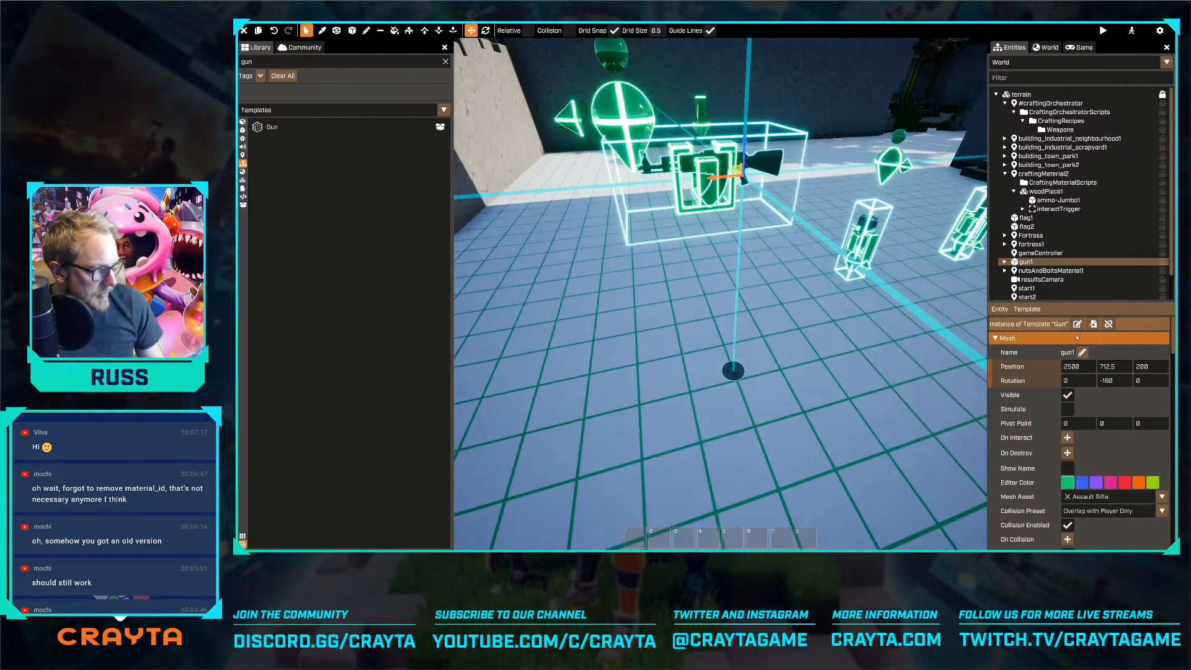
Try to create a new template named Pistol from the placed gun
left_click(1093, 324)
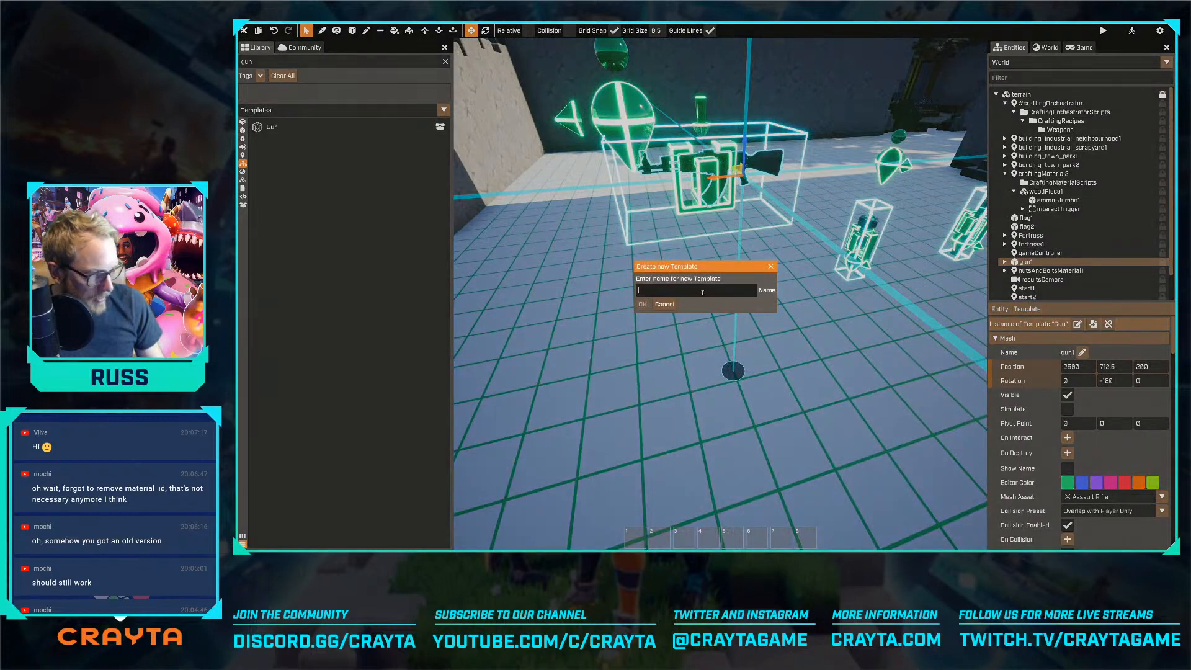
type("Pistol")
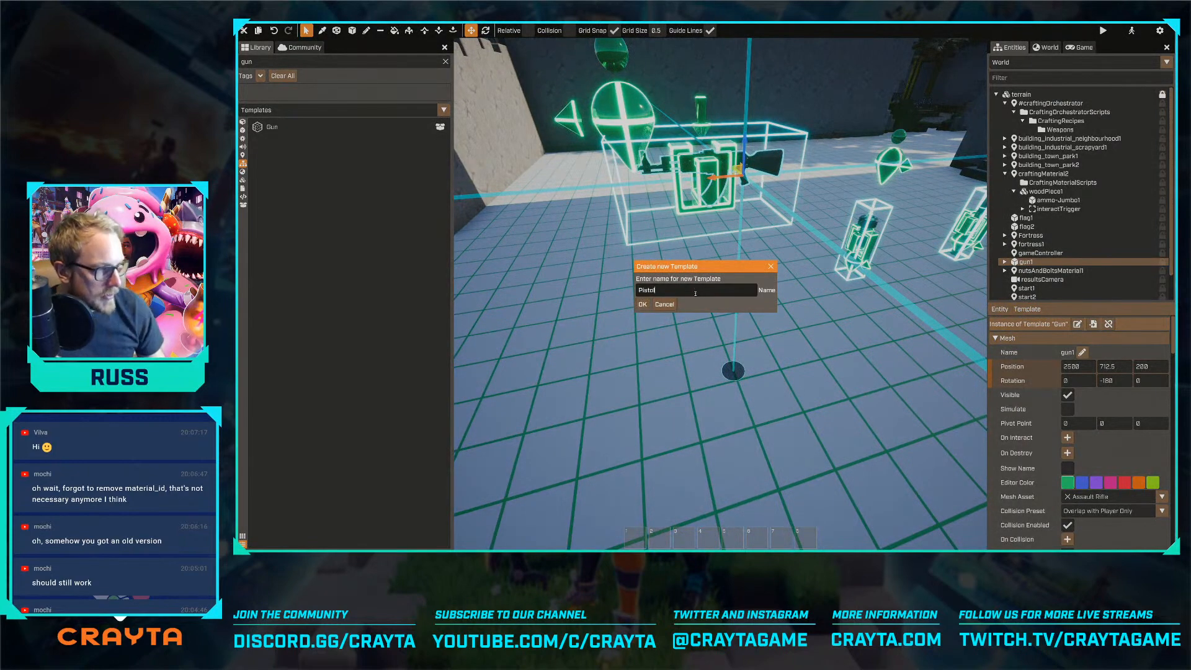
key("Return")
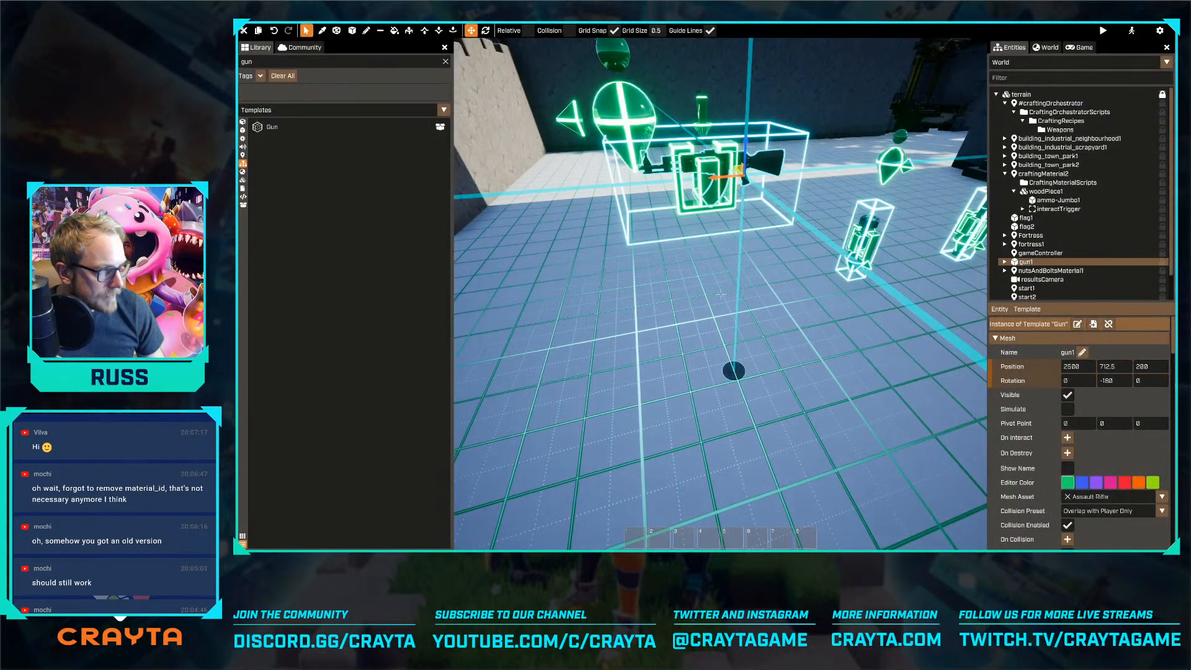
key("s")
key("ctrl+z")
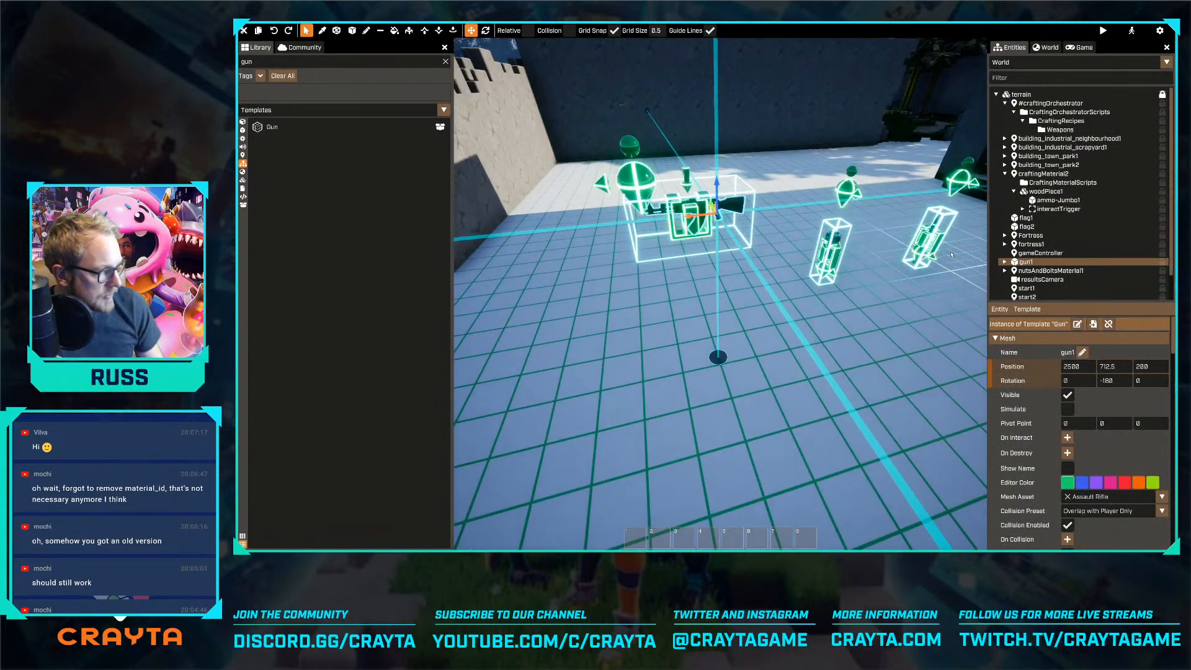
Search the community packages for "pistol" and install the Pistol package
left_click(300, 47)
left_click(306, 62)
type("pistol")
key("Return")
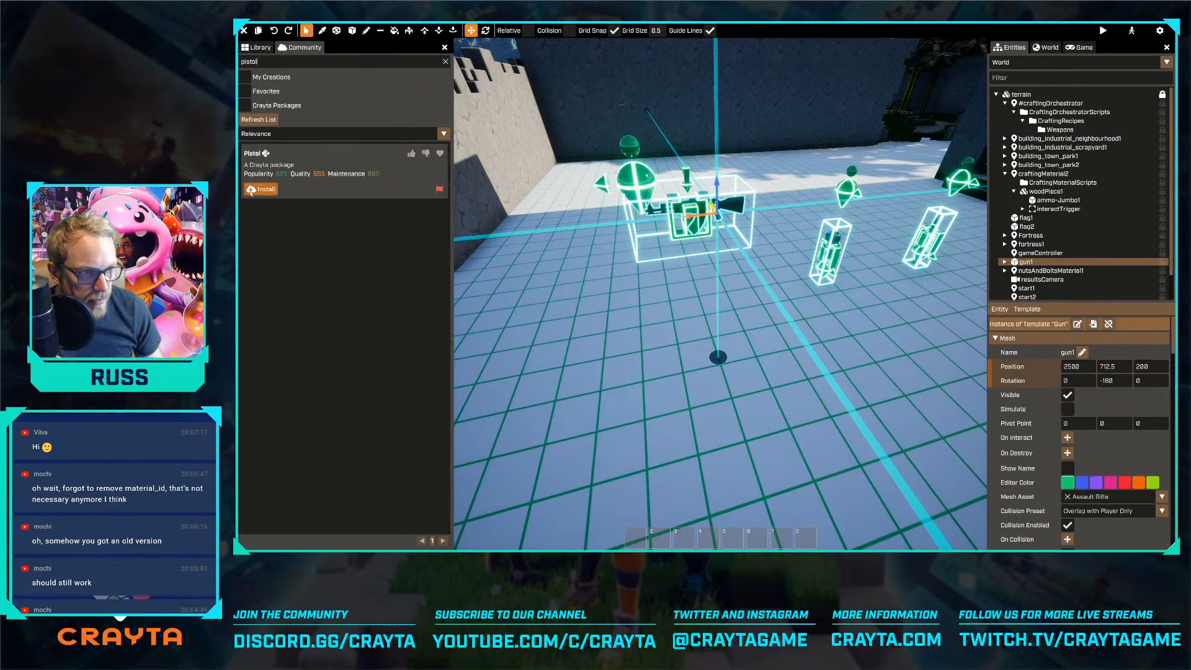
left_click(261, 190)
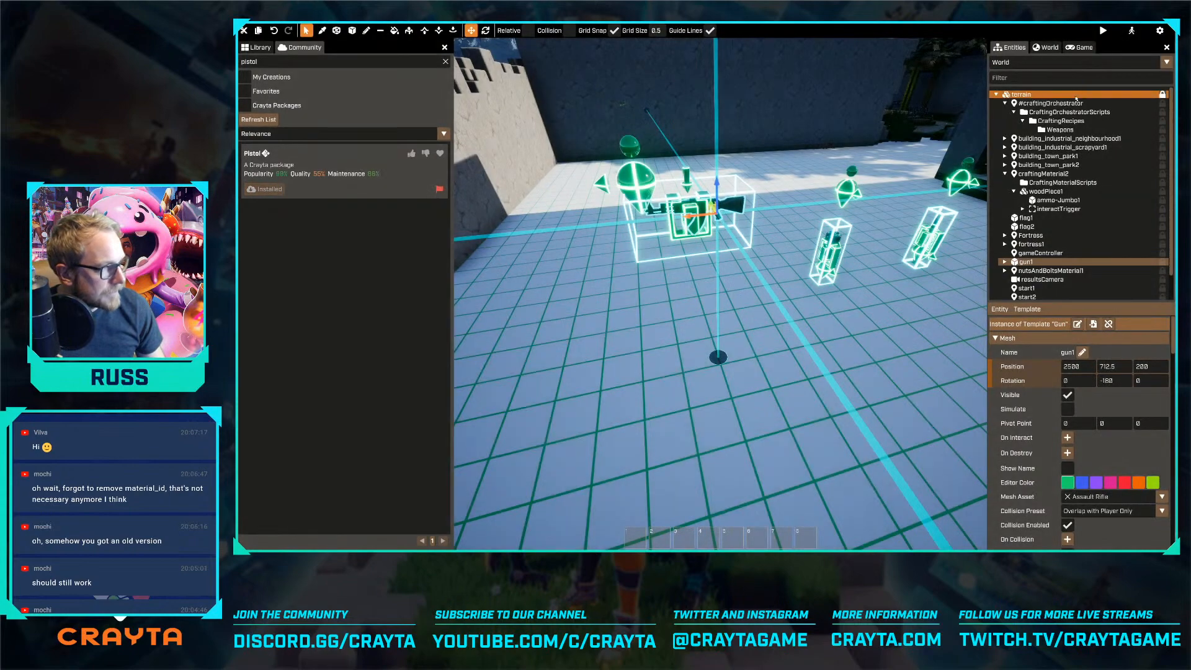
In the User template, set the Item Template of the Inventory's Defaults script to Pistol
left_click(1078, 48)
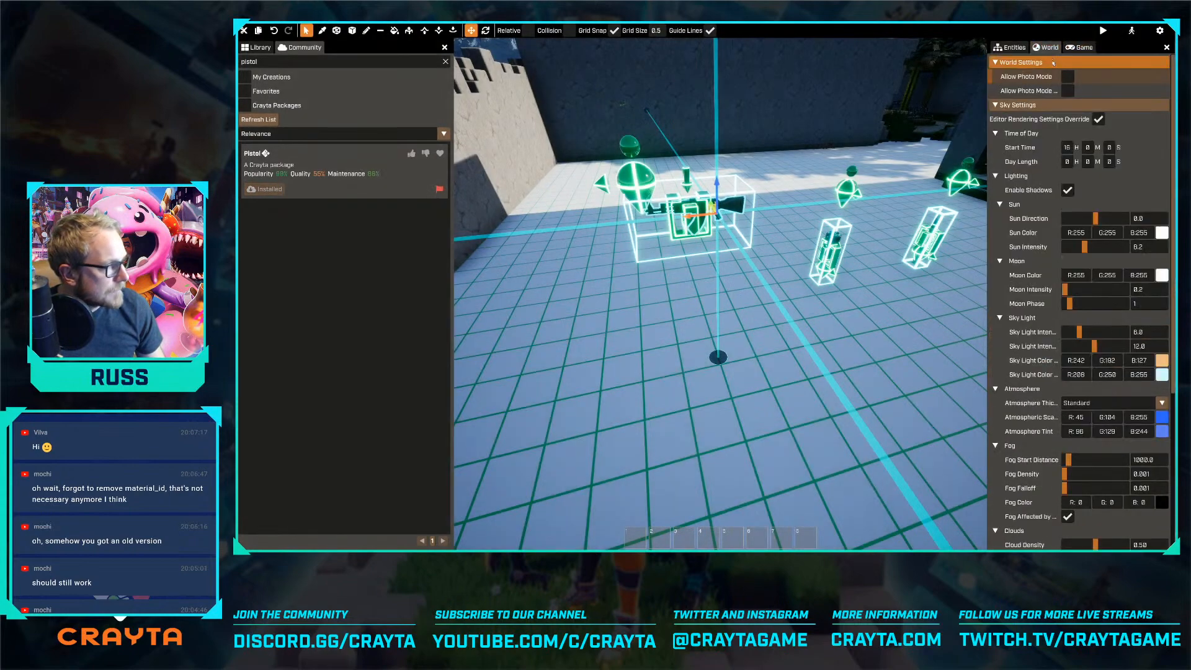
left_click(1010, 48)
left_click(1021, 64)
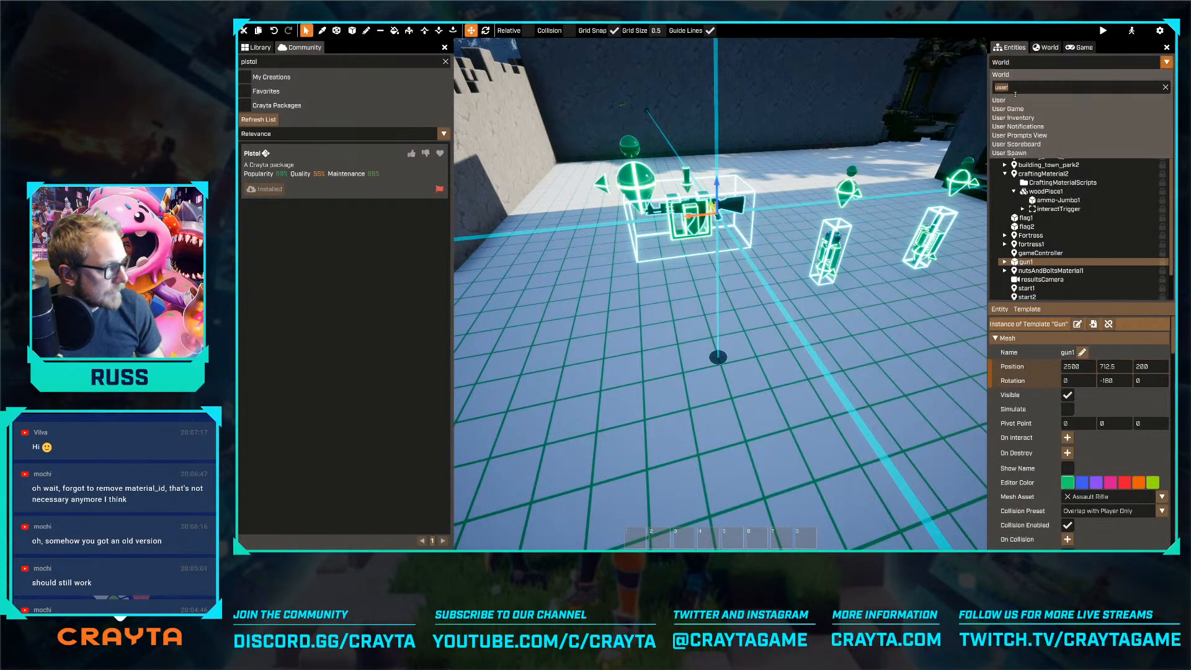
left_click(1019, 103)
left_click(1005, 135)
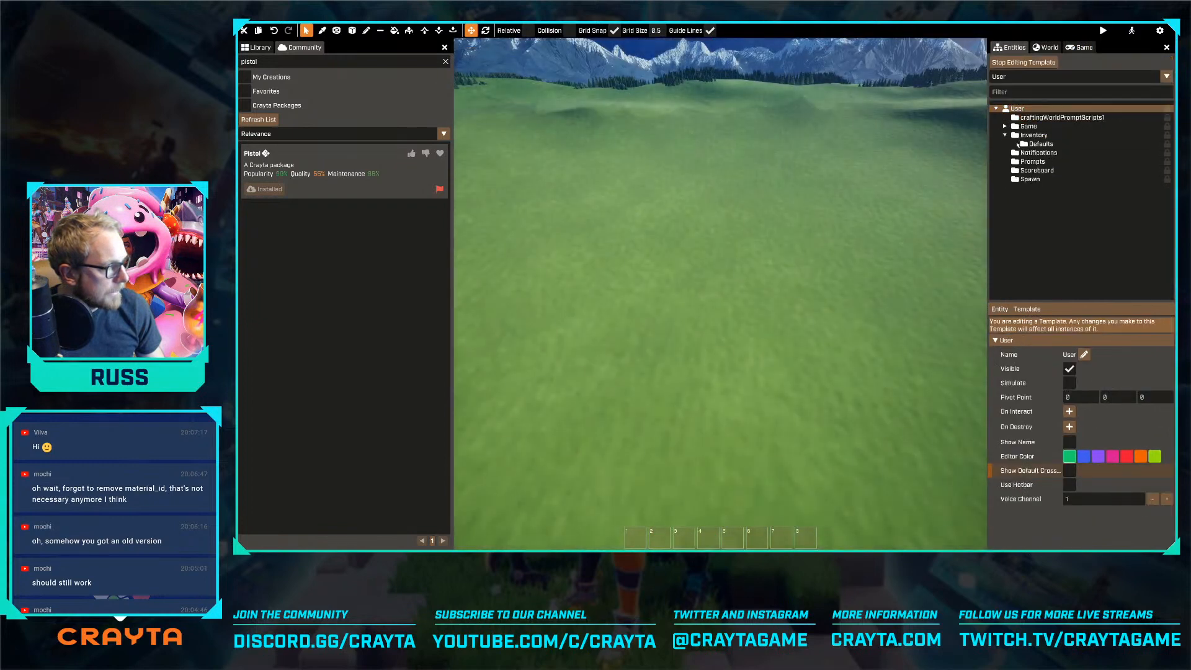
left_click(1040, 144)
left_click(1104, 412)
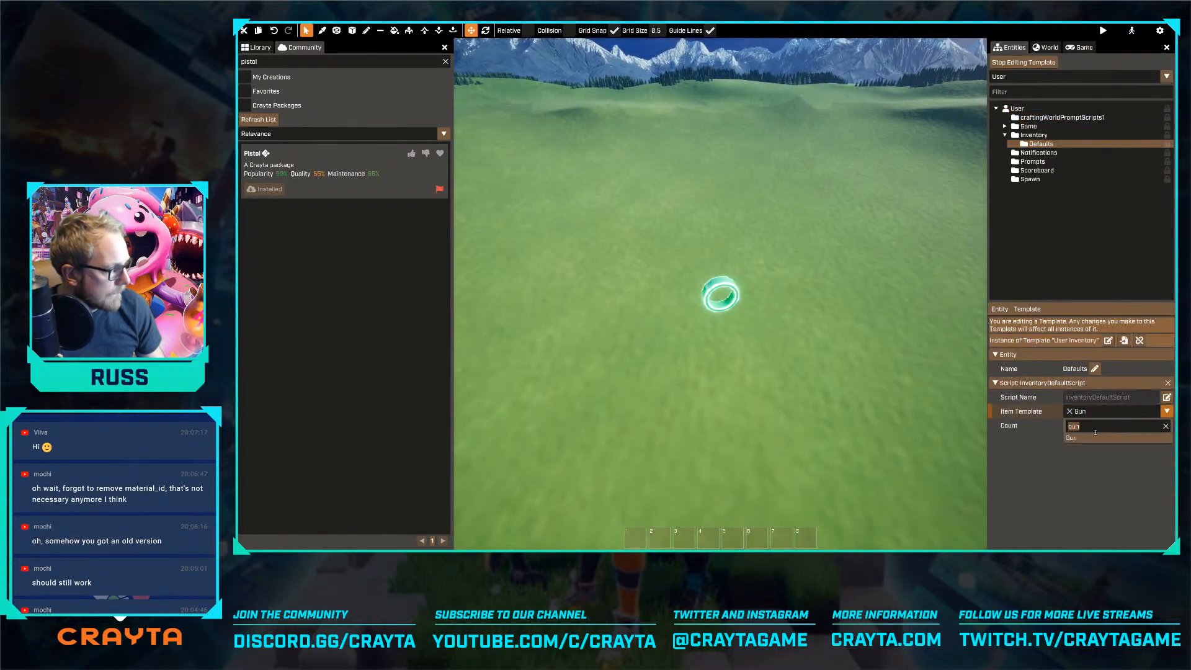
left_click(1096, 432)
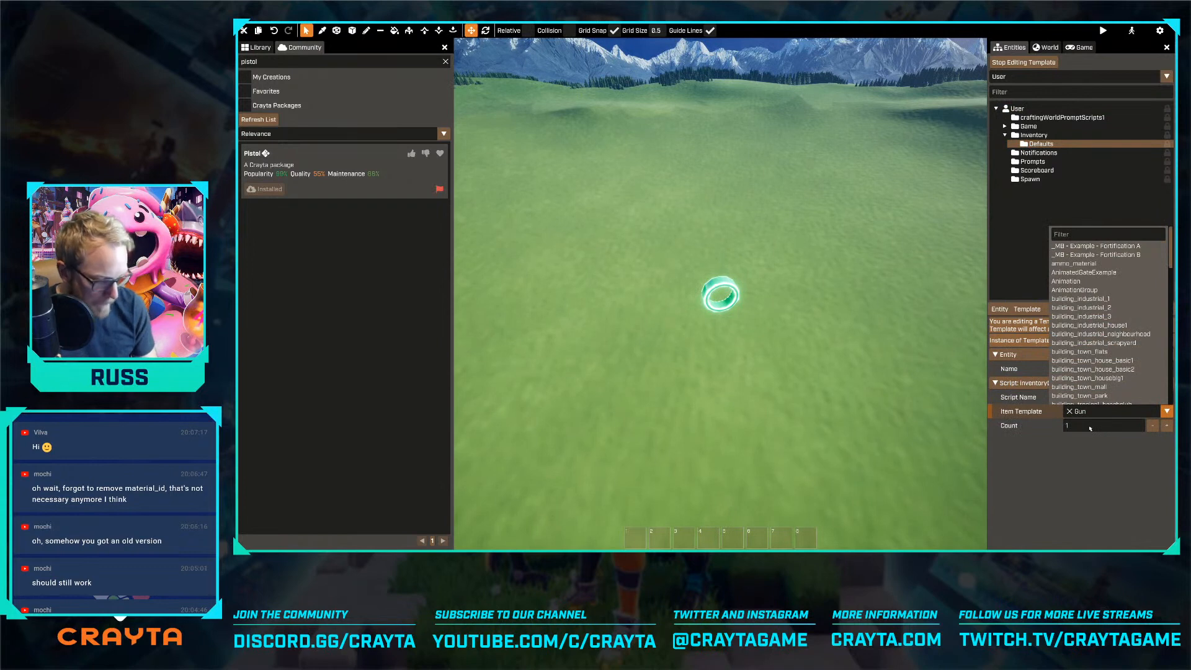
type("pist")
left_click(1069, 402)
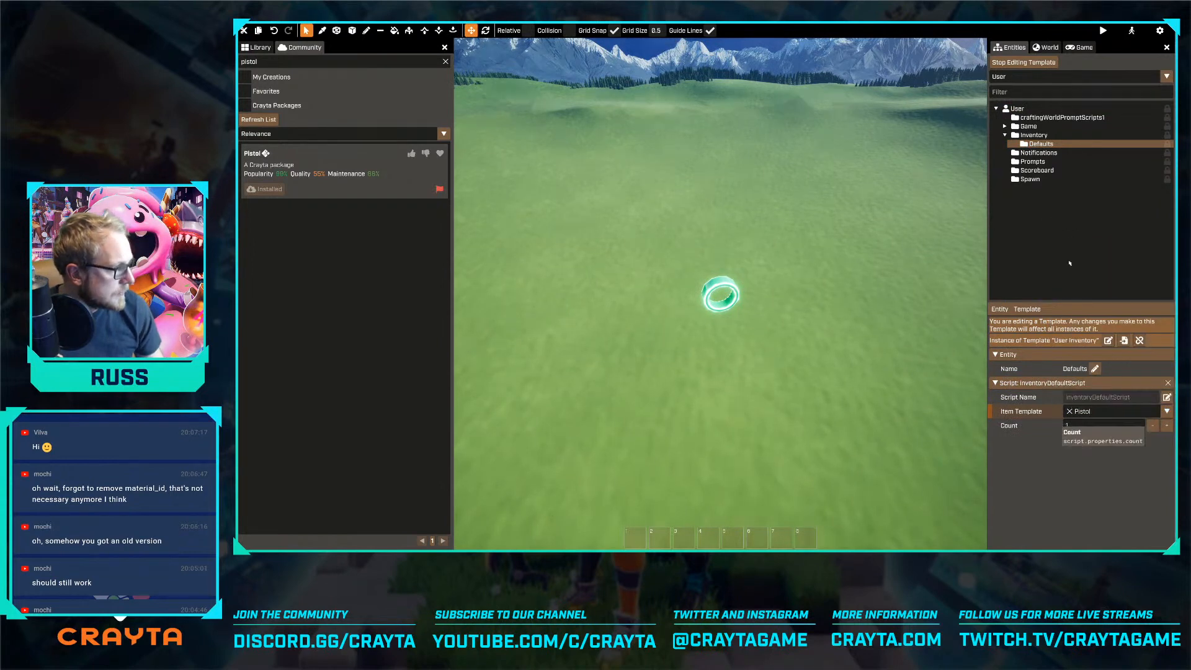
Preview the level to test the ammo and nuts and bolts crafting materials, and return to the editor
left_click(1093, 31)
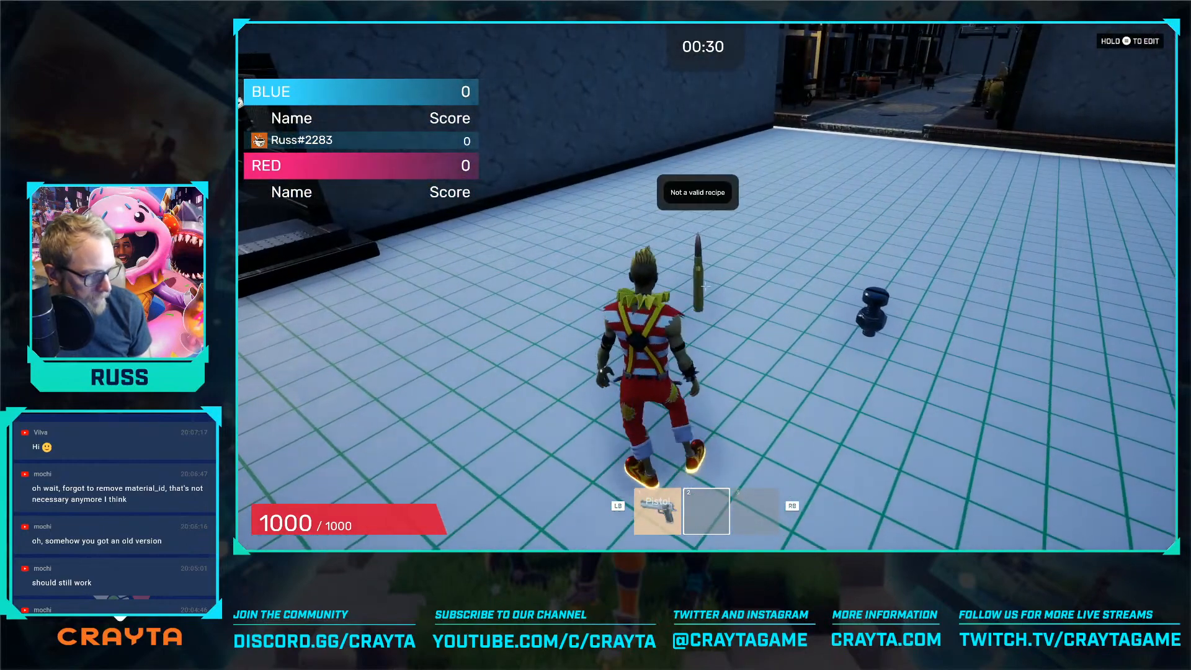
key("o")
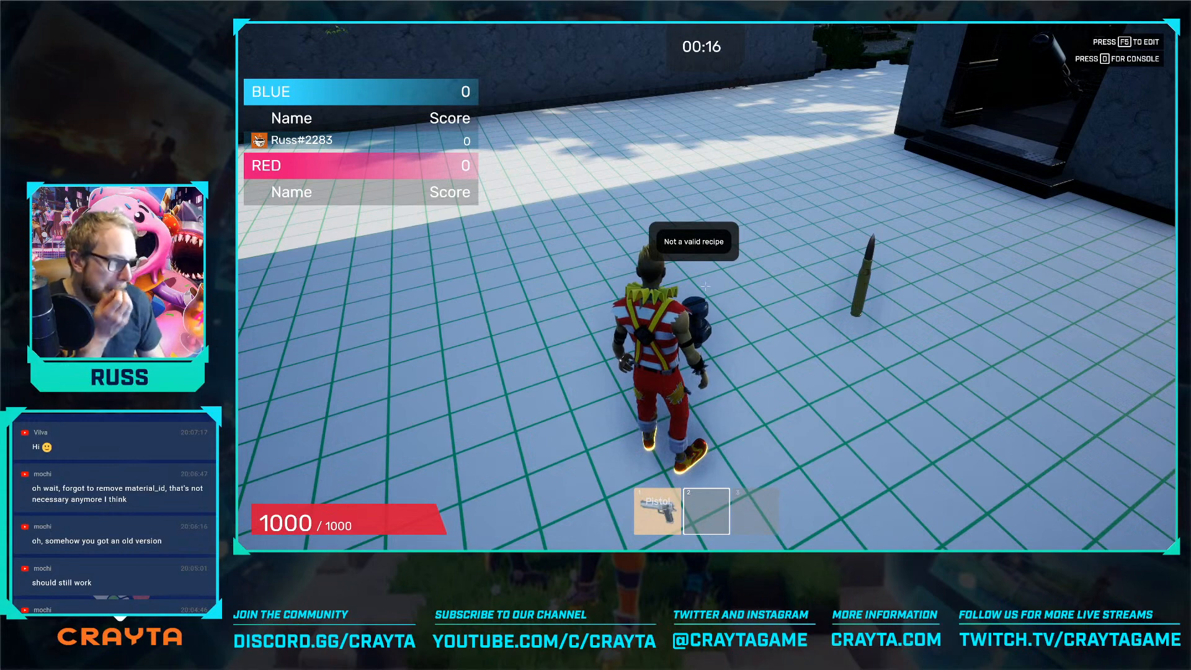
key("F5")
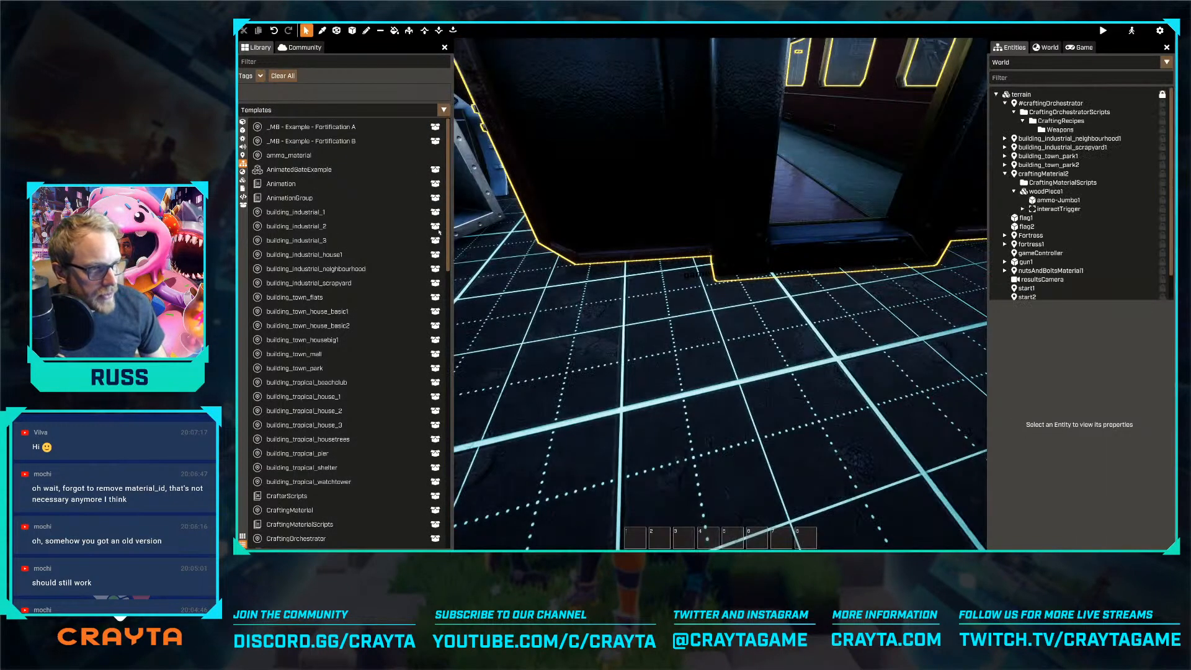
Open the ammo_material template for editing and disable collision on its ammo-Jumbo1 mesh
right_click_drag(629, 212, 720, 294)
left_click(1044, 62)
type("user")
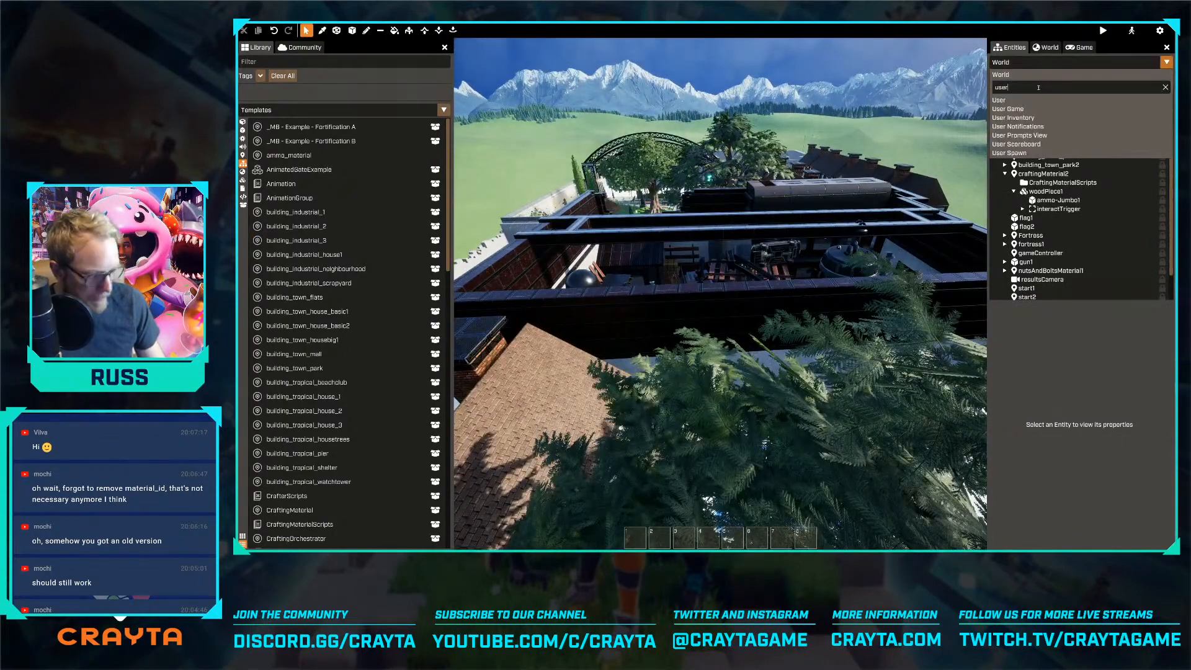
key("BackSpace")
key("BackSpace")
key("BackSpace")
key("BackSpace")
type("ma")
left_click(1033, 100)
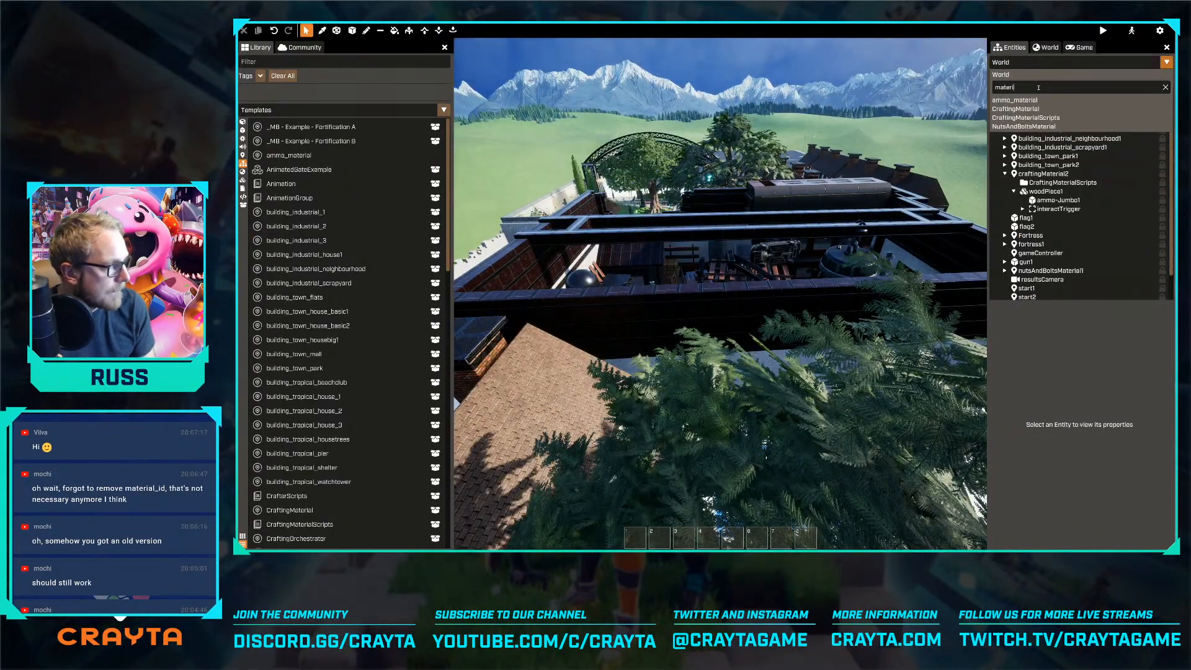
left_click(1037, 125)
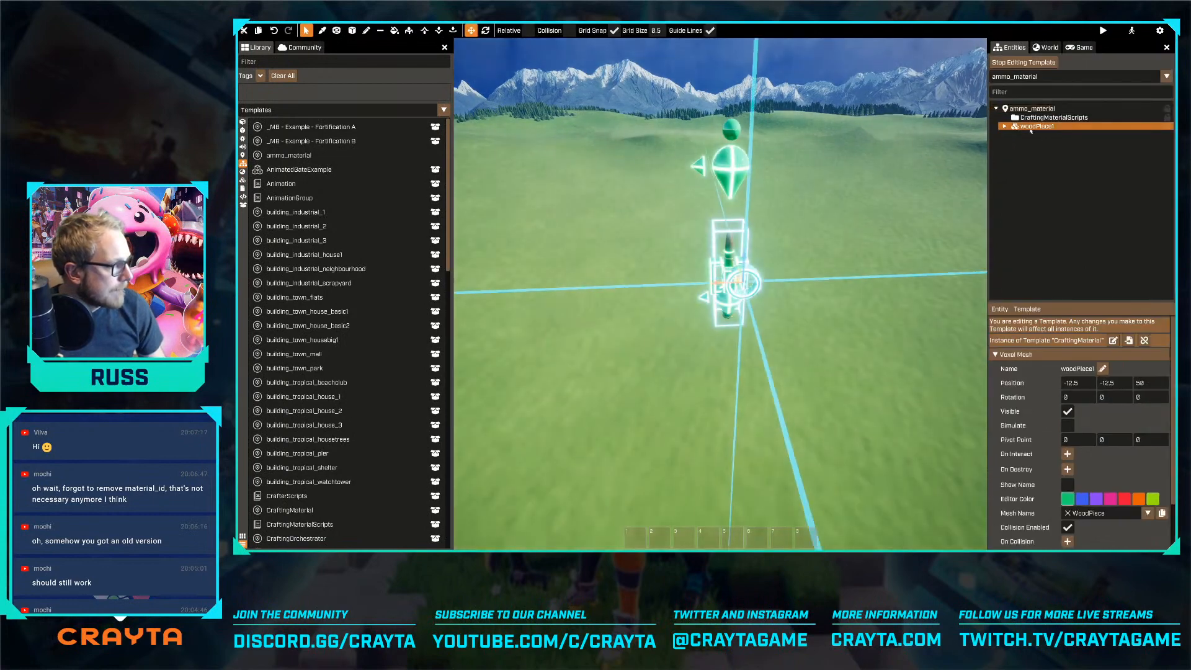
left_click(1005, 127)
left_click(1048, 135)
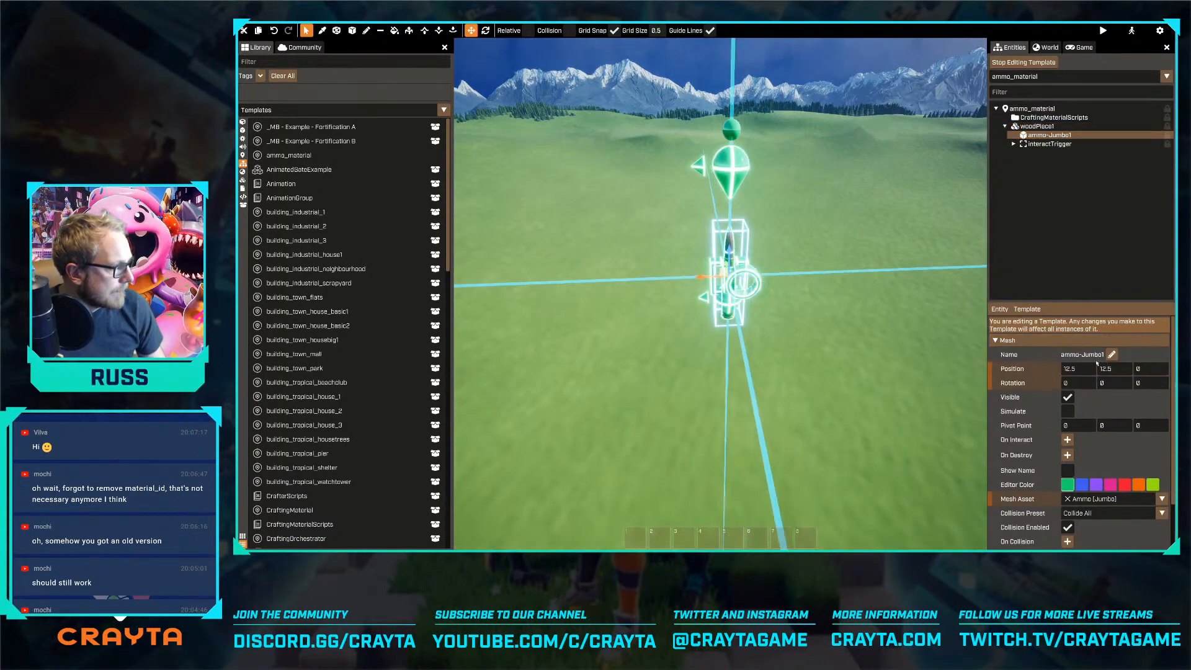
left_click(1068, 527)
Switch to the NutsAndBoltsMaterial template and disable collision on its nutAndBolt-Jumbo2 mesh
left_click(1038, 76)
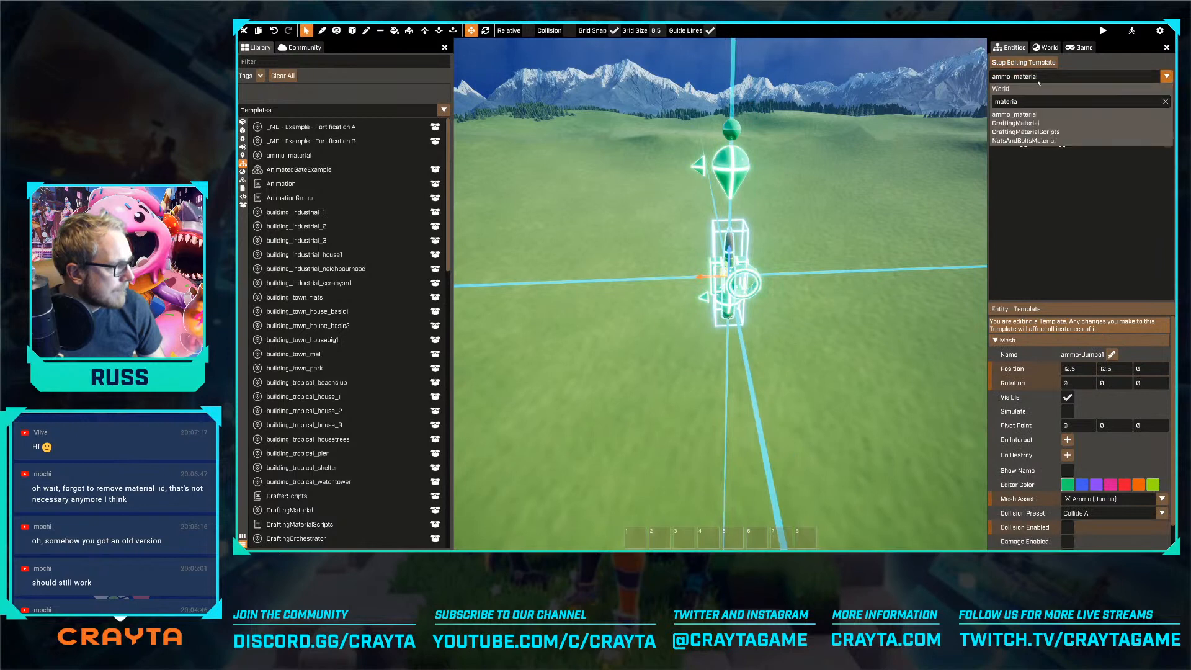
left_click(1031, 142)
left_click(1056, 161)
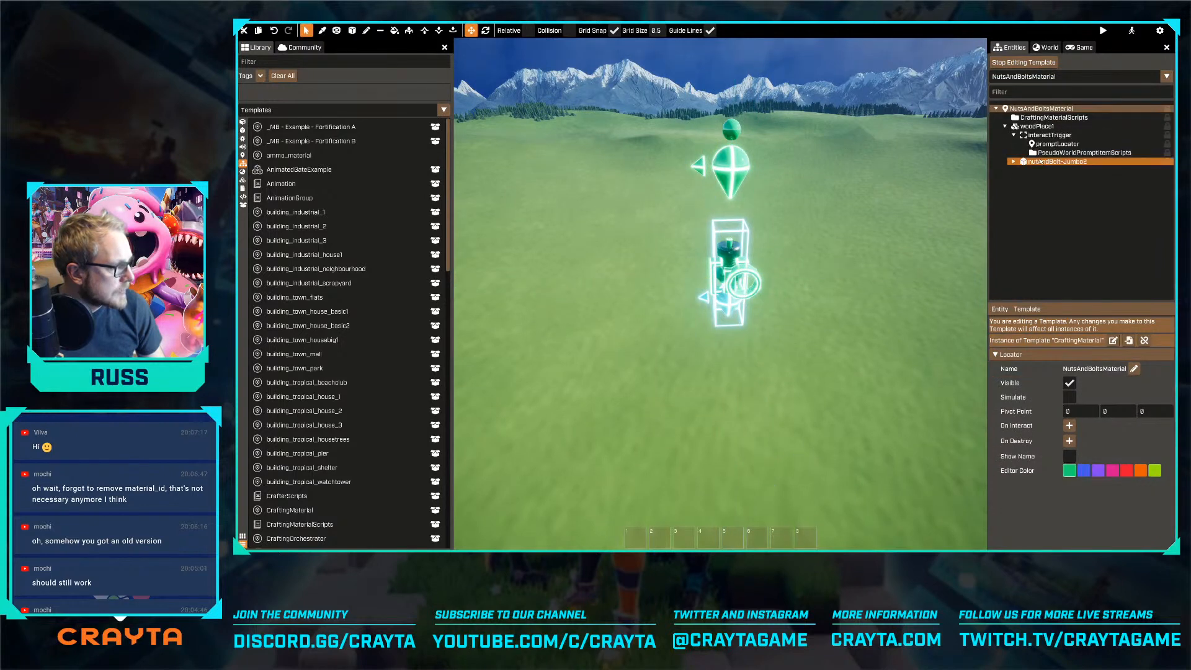
scroll(1110, 427, "down", 2)
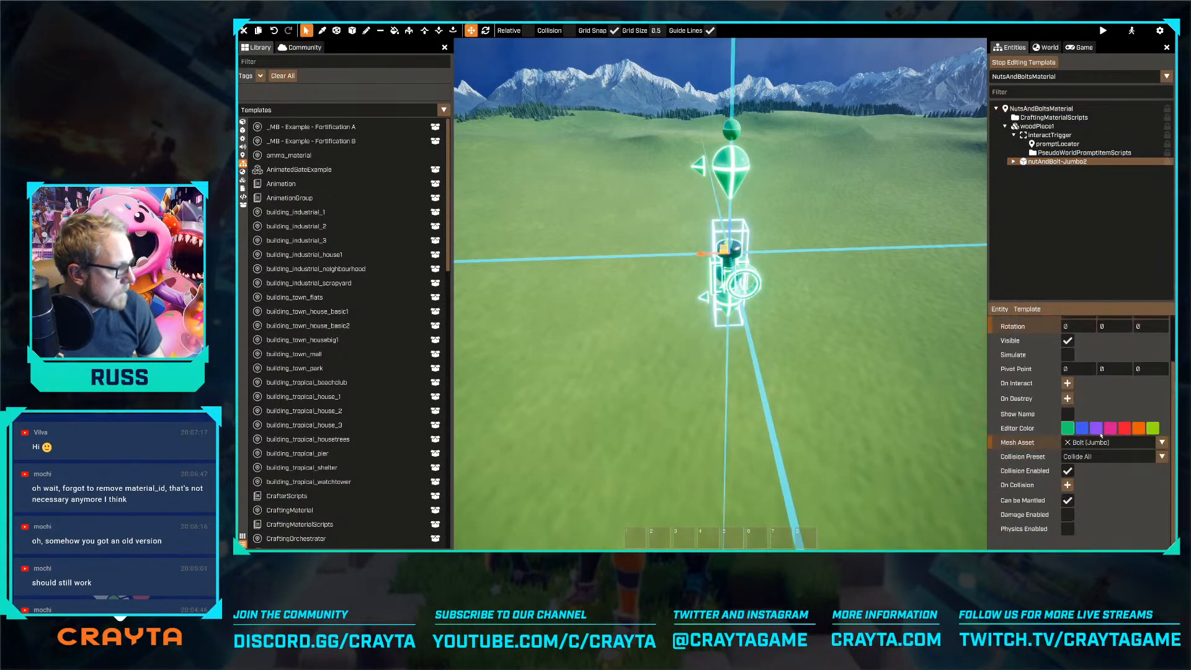
left_click(1067, 471)
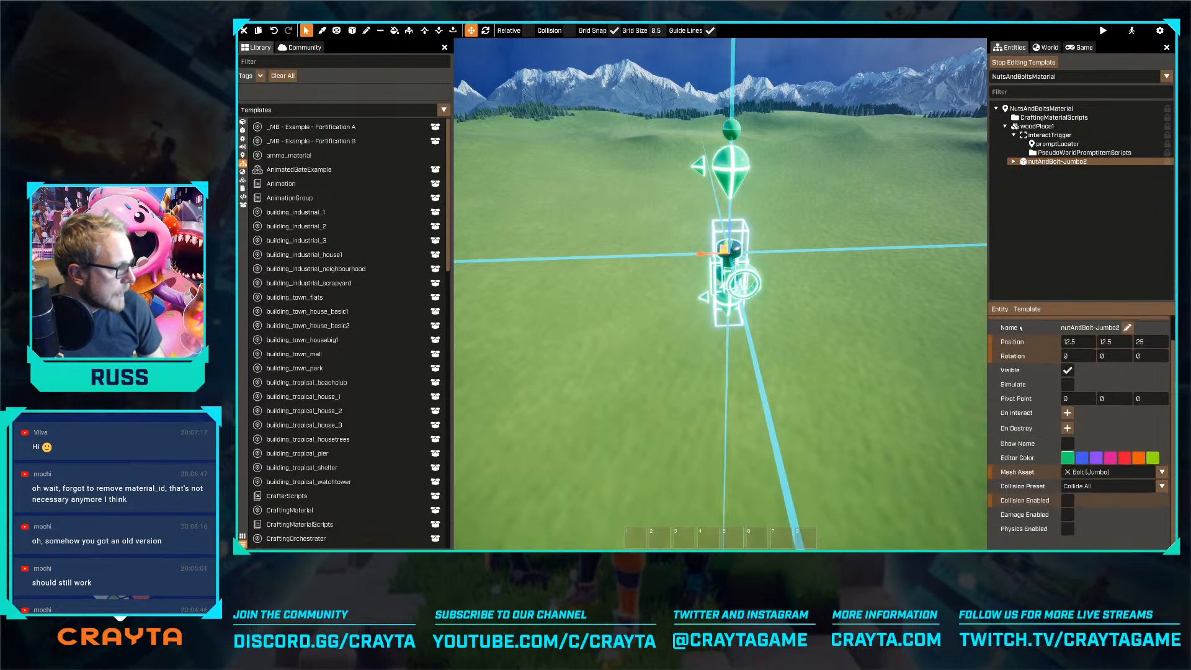
Inspect the nested nut-Jumbo mesh's collision setting and the CraftingMaterialScripts properties in the NutsAndBoltsMaterial template
left_click(1013, 162)
left_click(1052, 170)
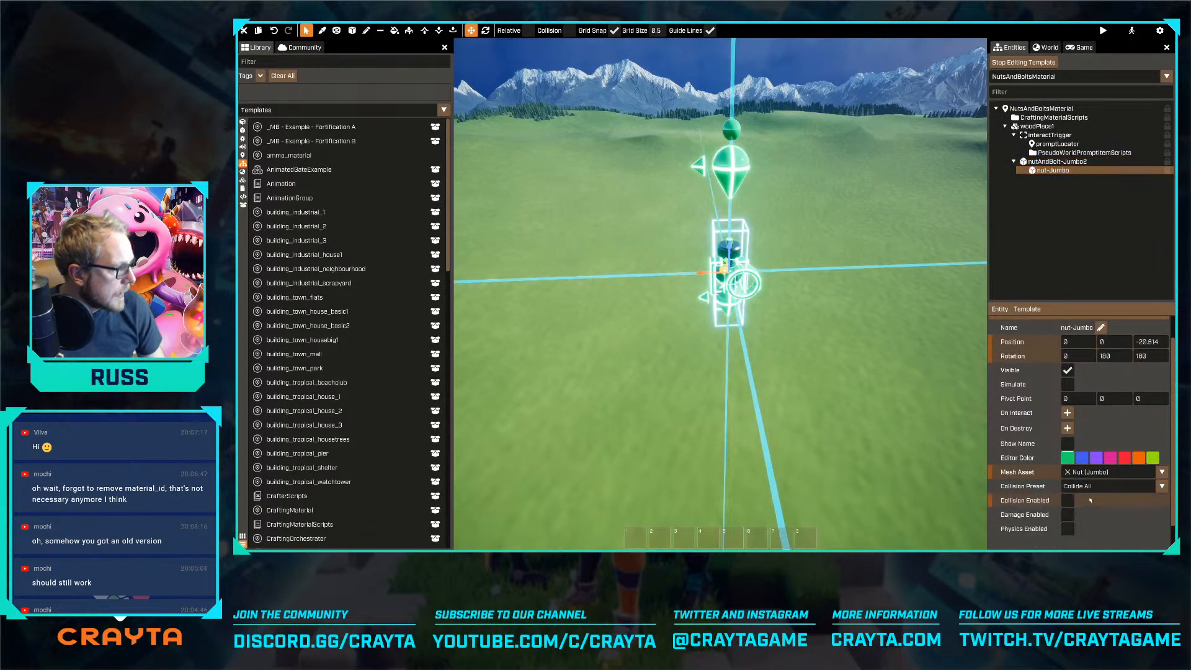
left_click(1005, 126)
left_click(1054, 117)
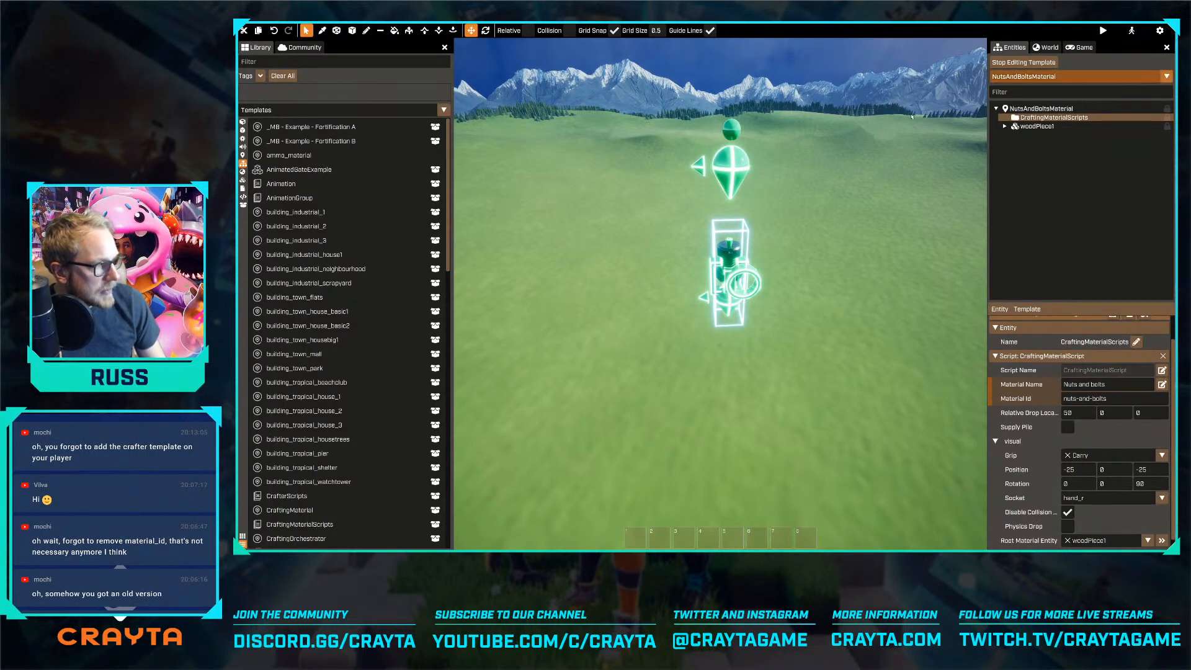
Switch to editing the Player template and filter the library templates for "craft"
left_click(1011, 77)
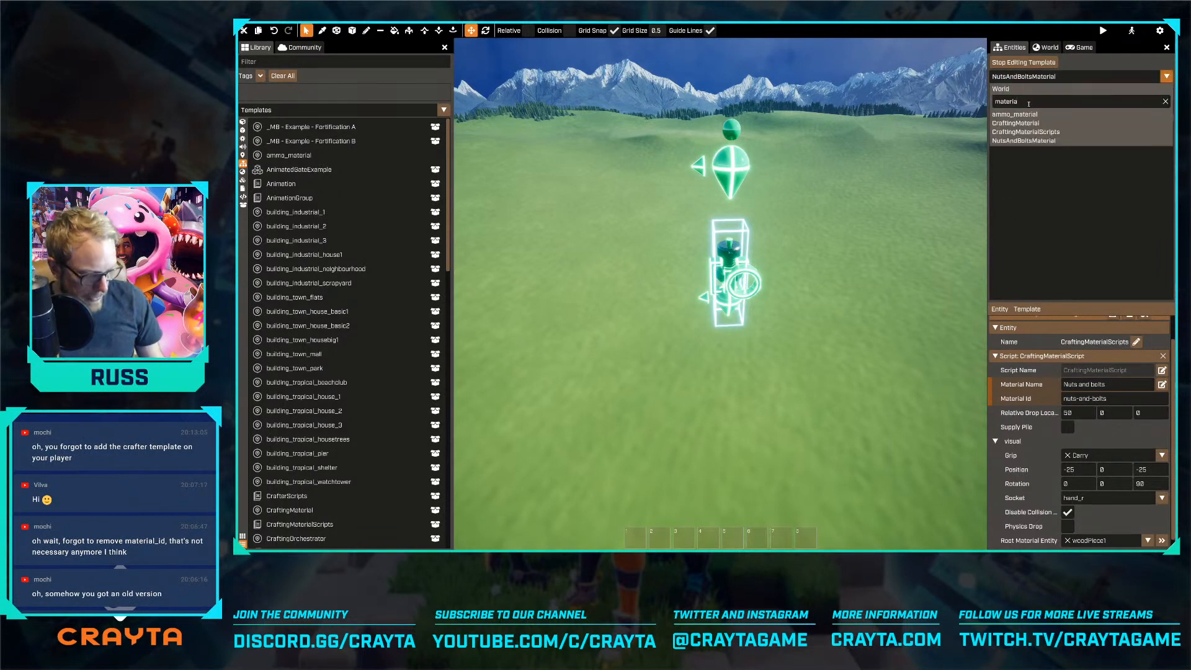
type("player")
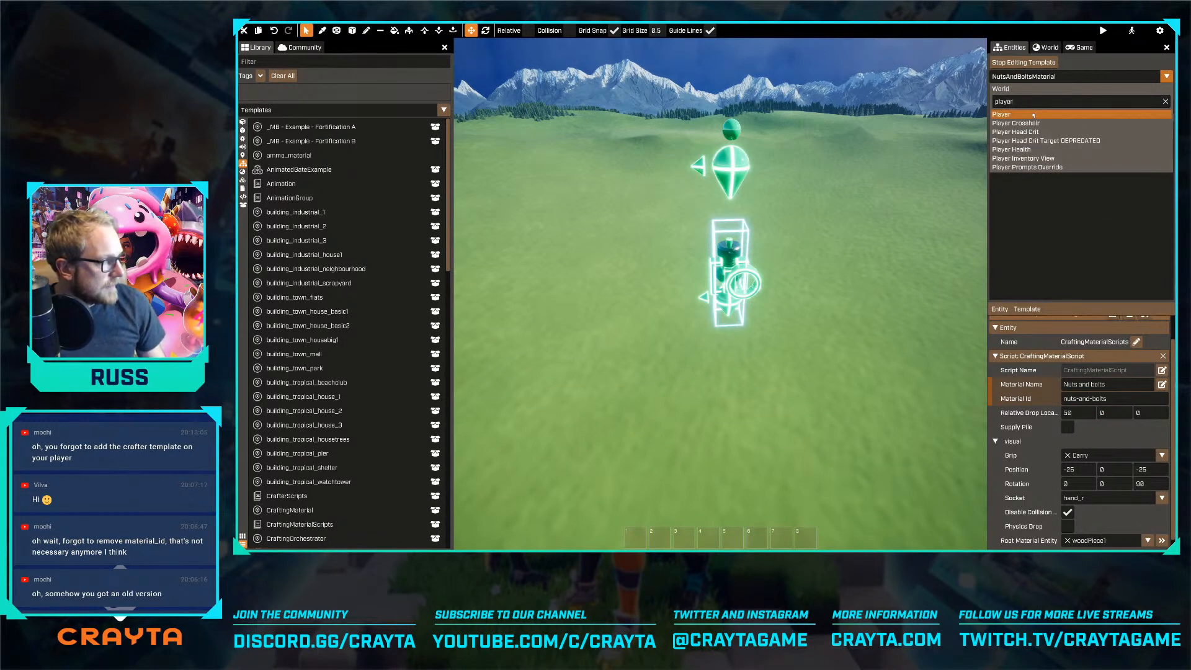
left_click(1033, 115)
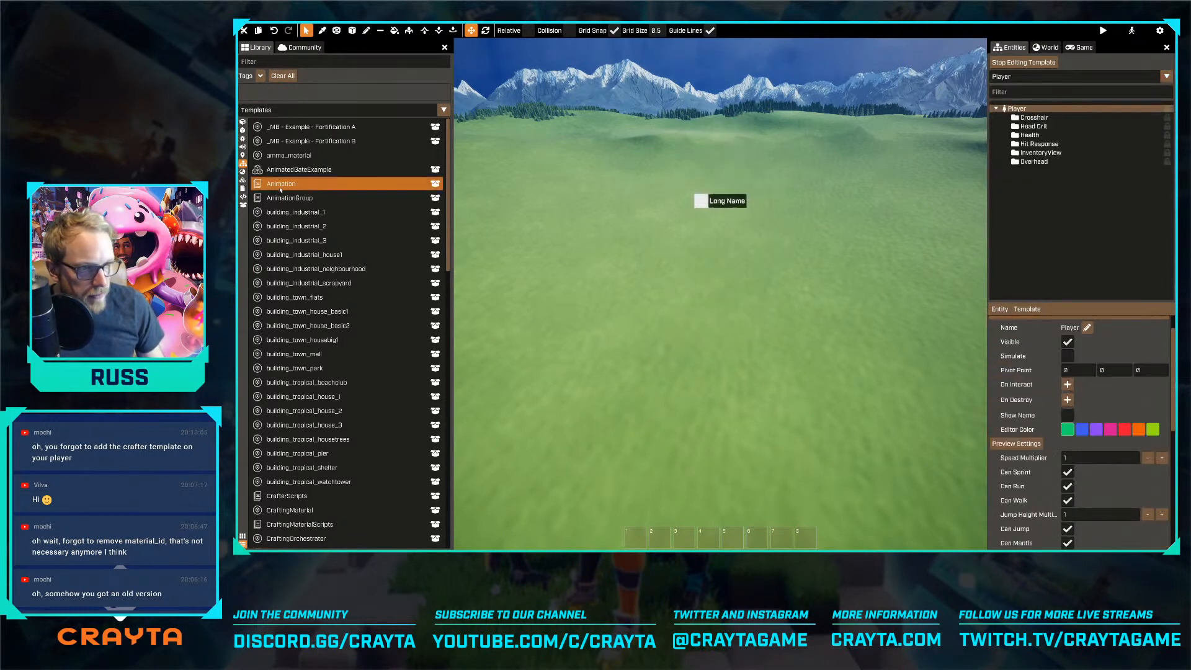
left_click(287, 61)
type("craft")
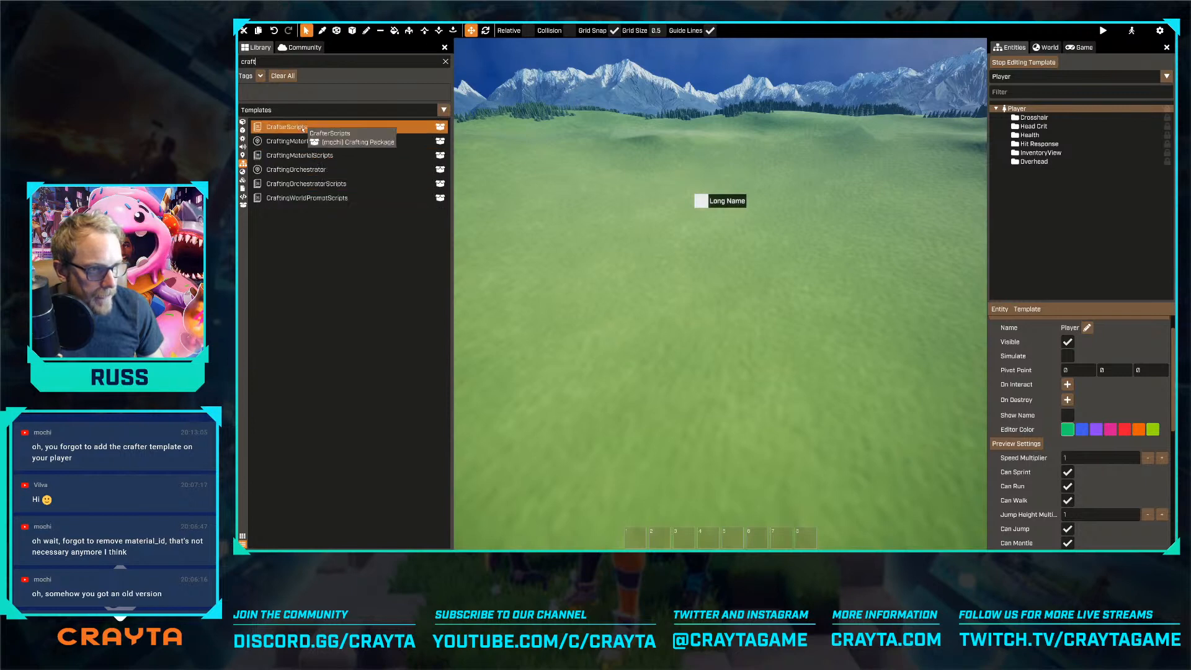
Look up "player" in the crafting package's instructions to find which scripts belong on the player entity
key("alt+Tab")
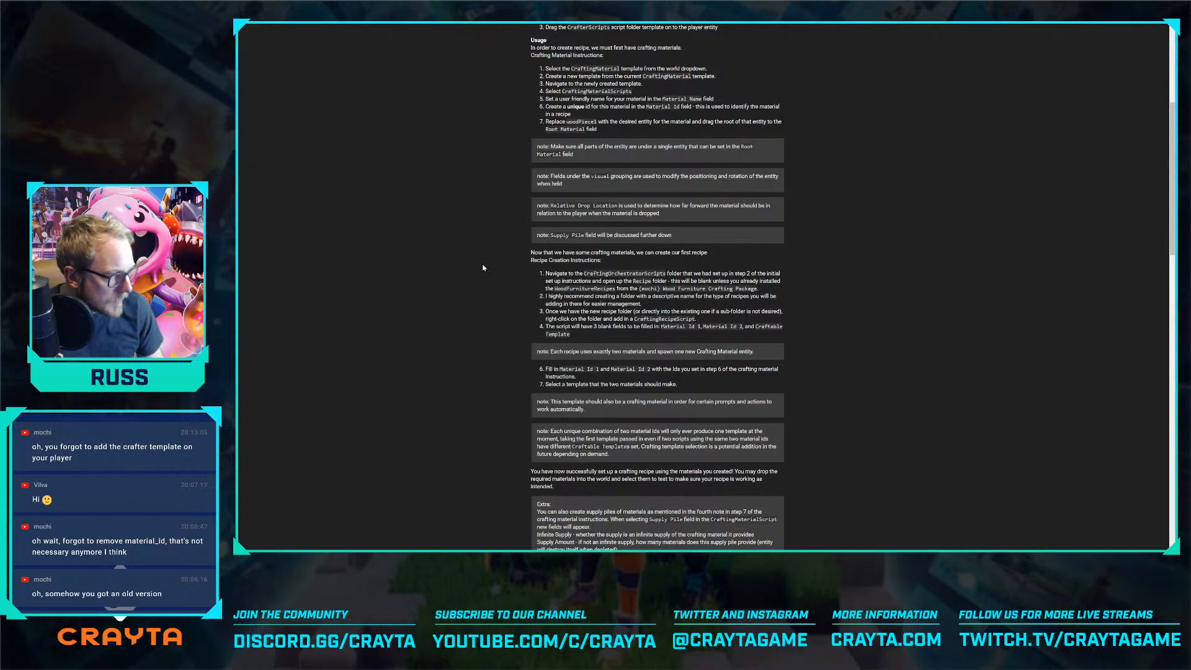
scroll(509, 236, "up", 2)
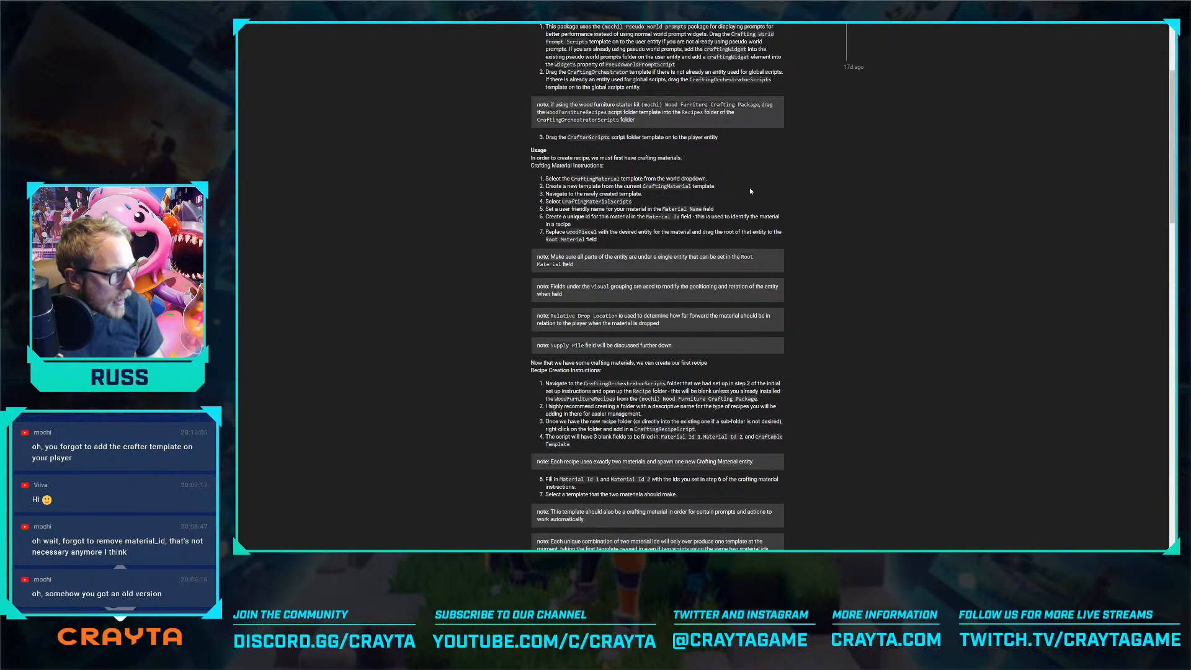
key("ctrl+f")
type("player")
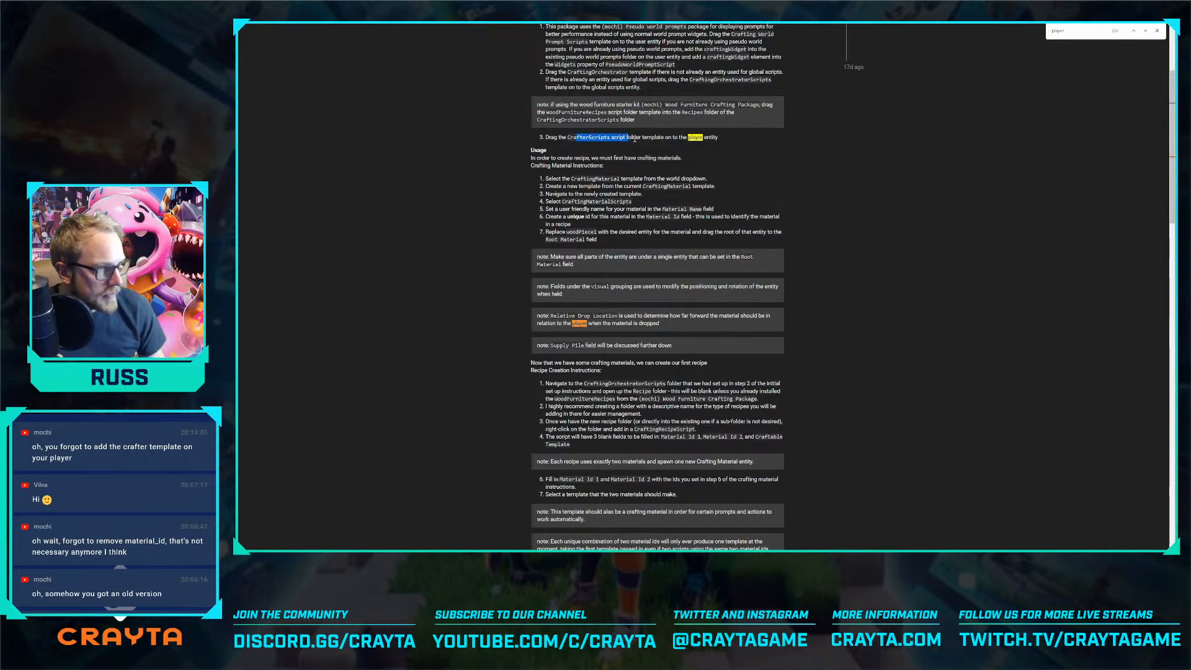
Return to the Crayta editor and add the CrafterScripts template to the Player entity
key("alt+Tab")
left_click(287, 127)
left_click_drag(299, 131, 1022, 117)
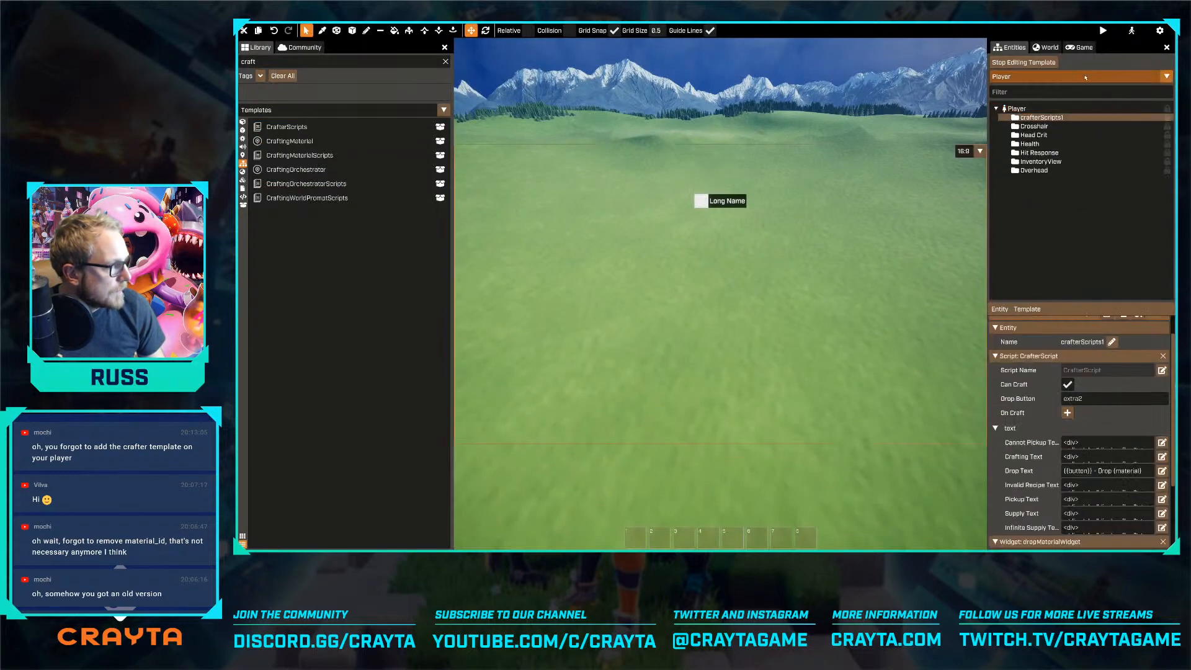
Preview the level to test picking up the nuts and bolts material, and return to the editor
left_click(1046, 48)
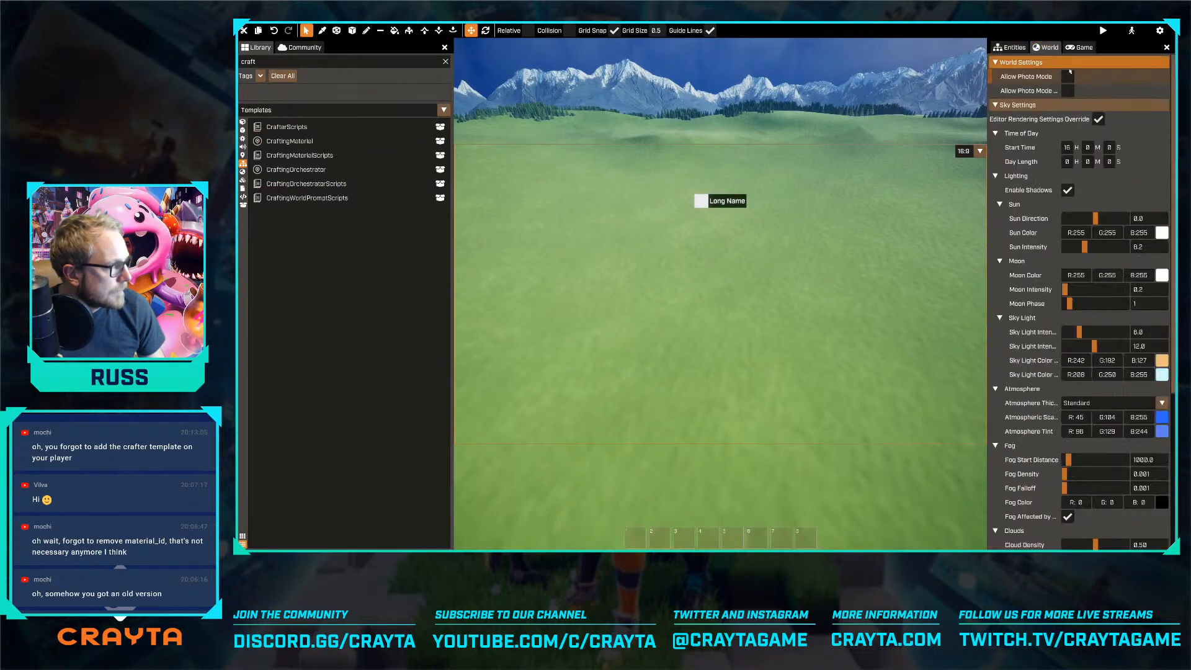
left_click(1102, 30)
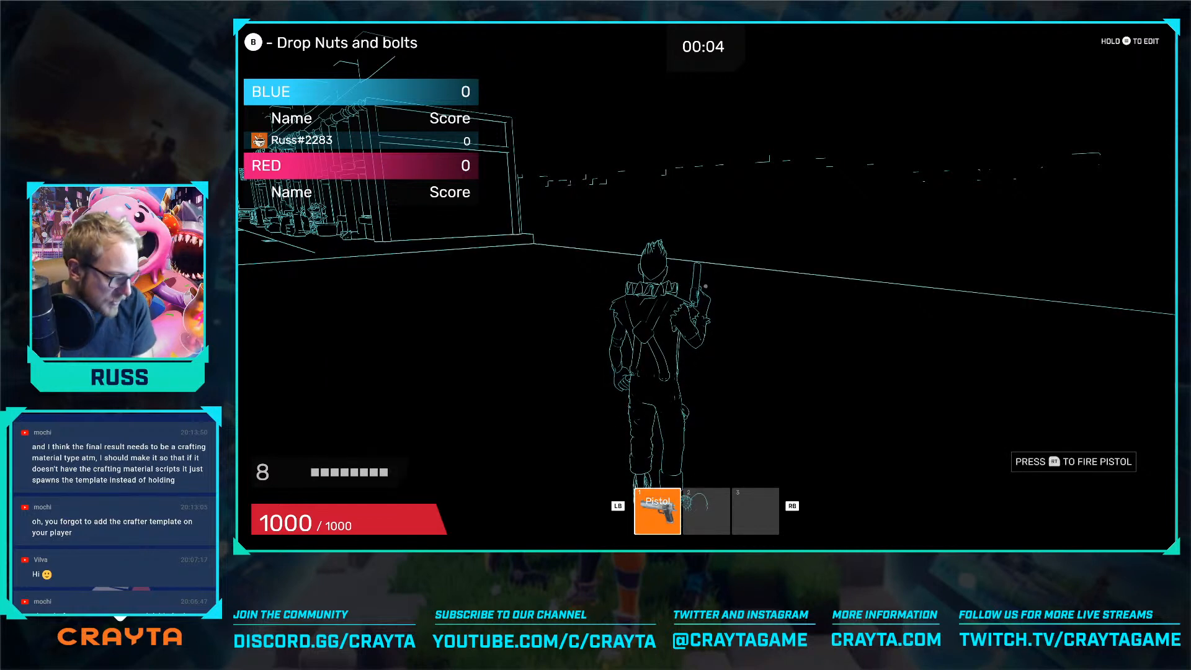
key("Tab")
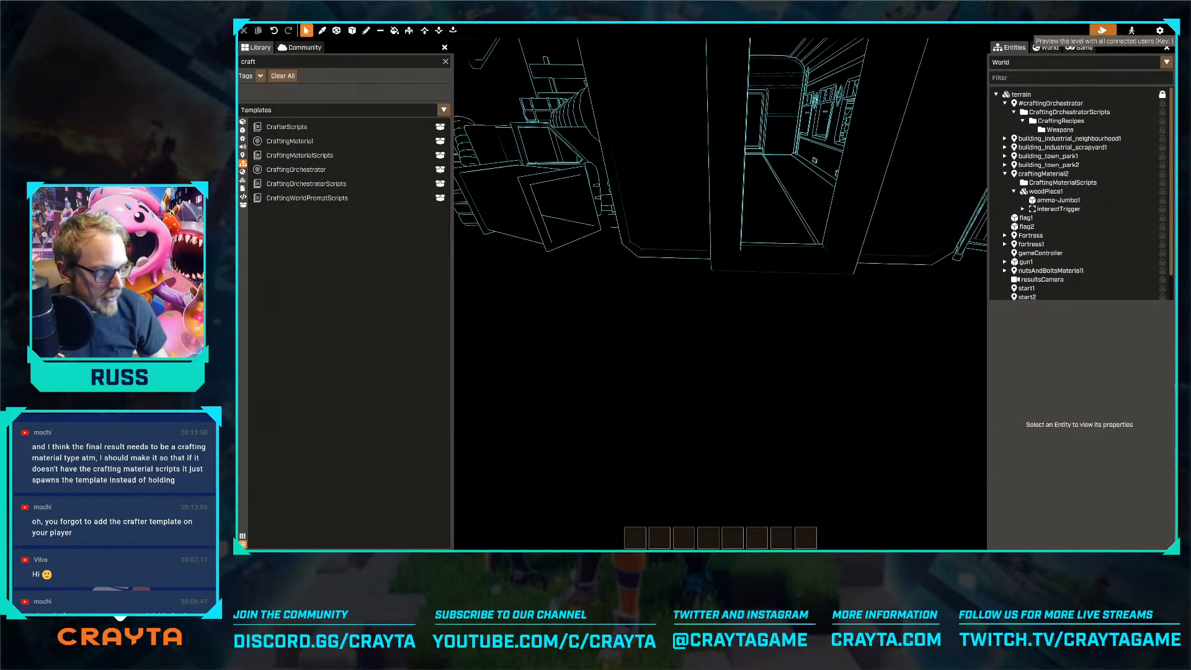
Open the ammo_material template for editing and select its CraftingMaterialScripts folder
mouse_move(694, 329)
right_mouse_down()
mouse_move(720, 295)
mouse_move(694, 329)
right_mouse_up()
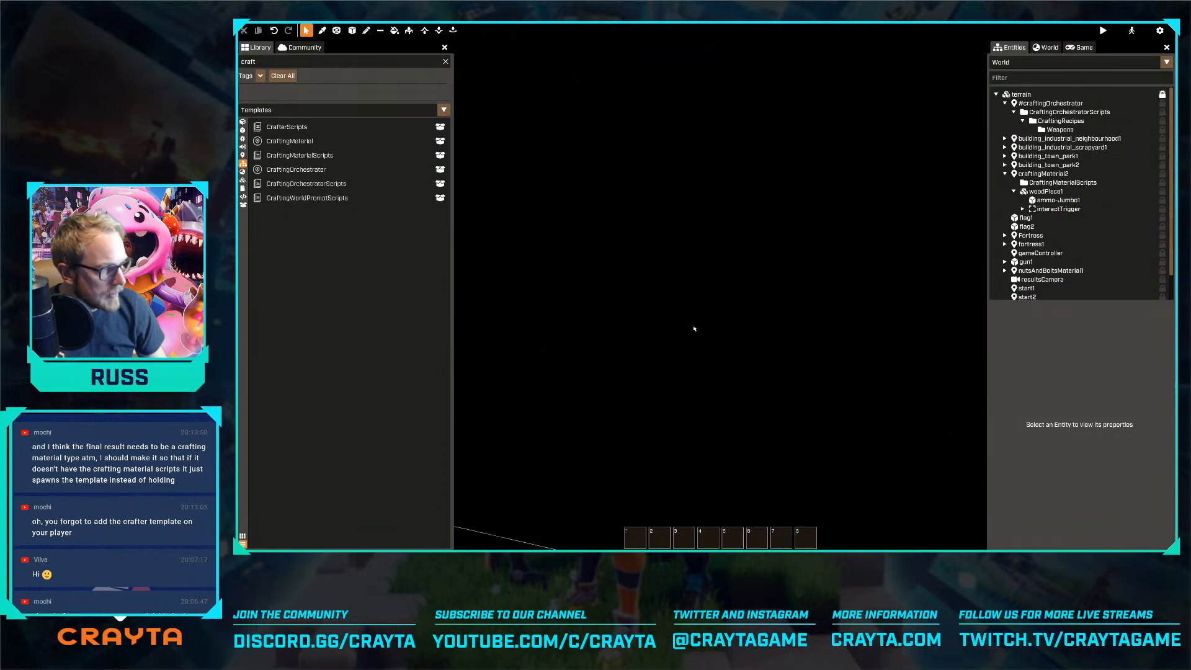
middle_click_drag(696, 333, 698, 247)
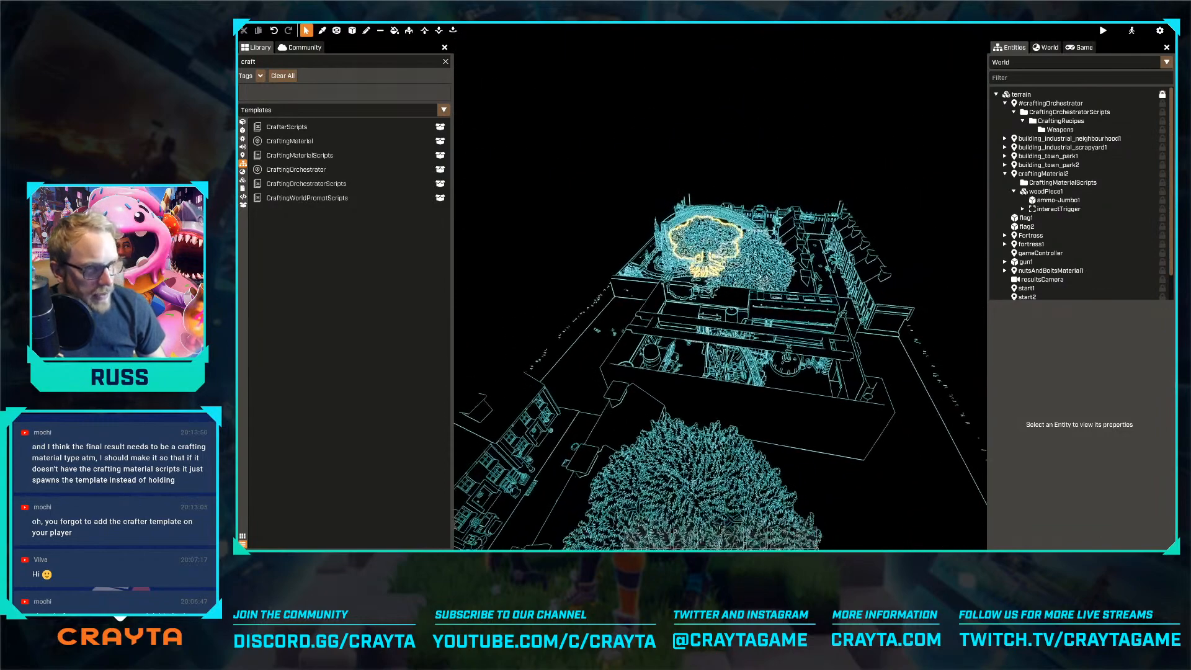
left_click(1009, 66)
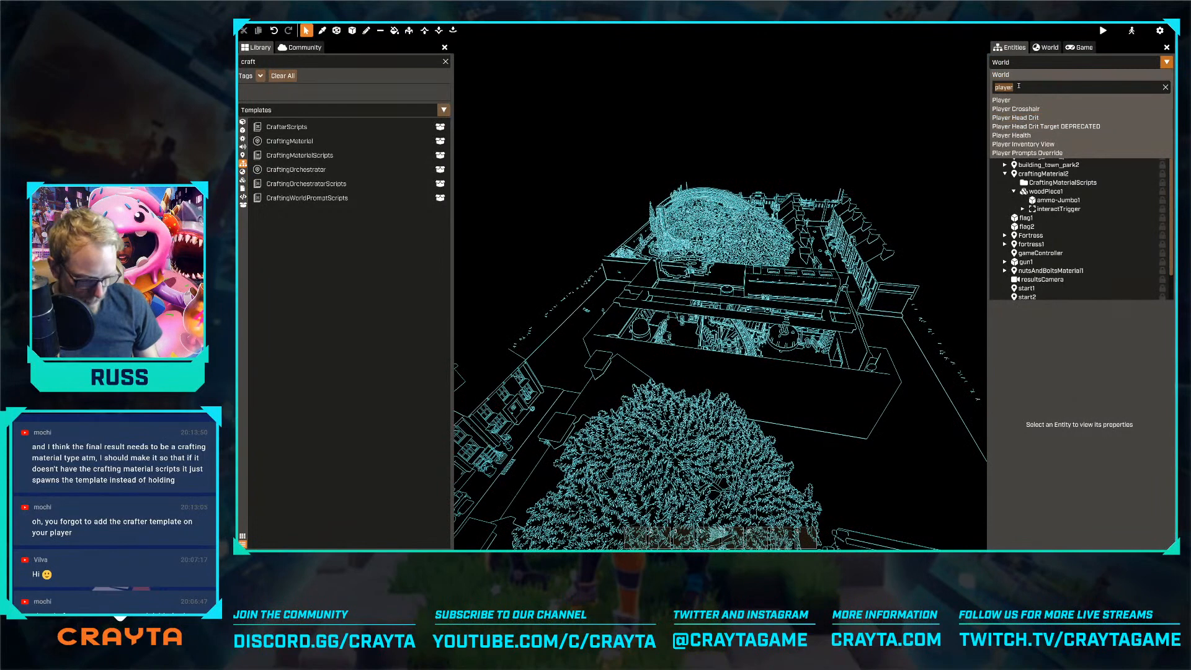
type("mater")
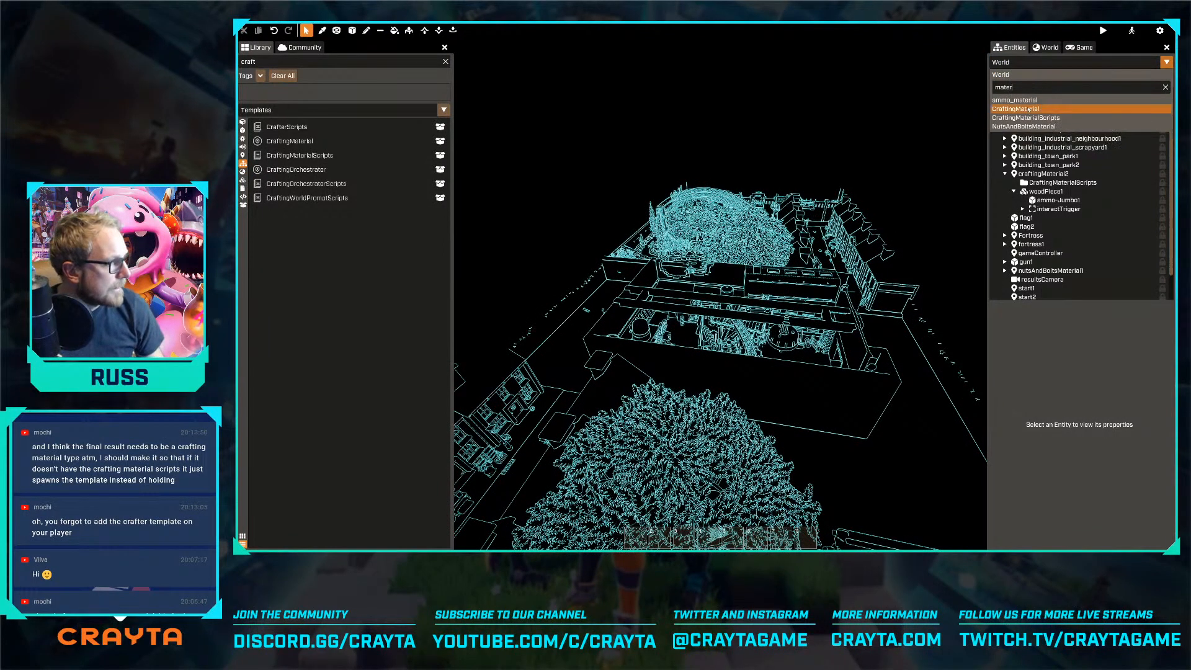
left_click(1024, 111)
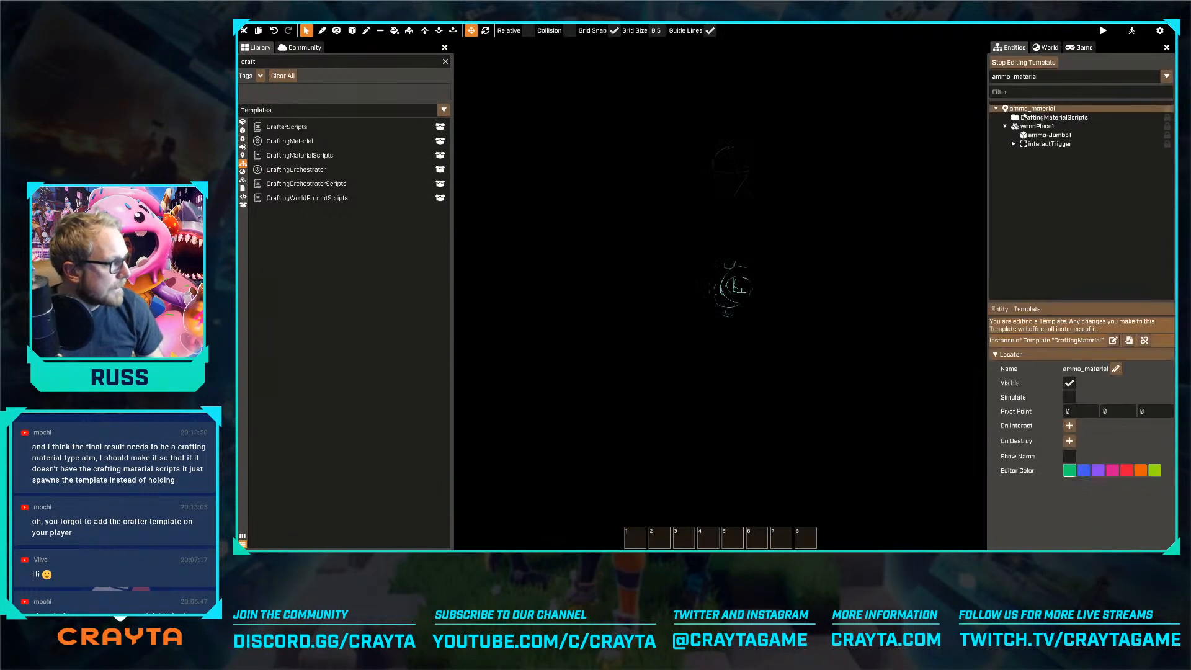
left_click(1013, 144)
left_click(1053, 117)
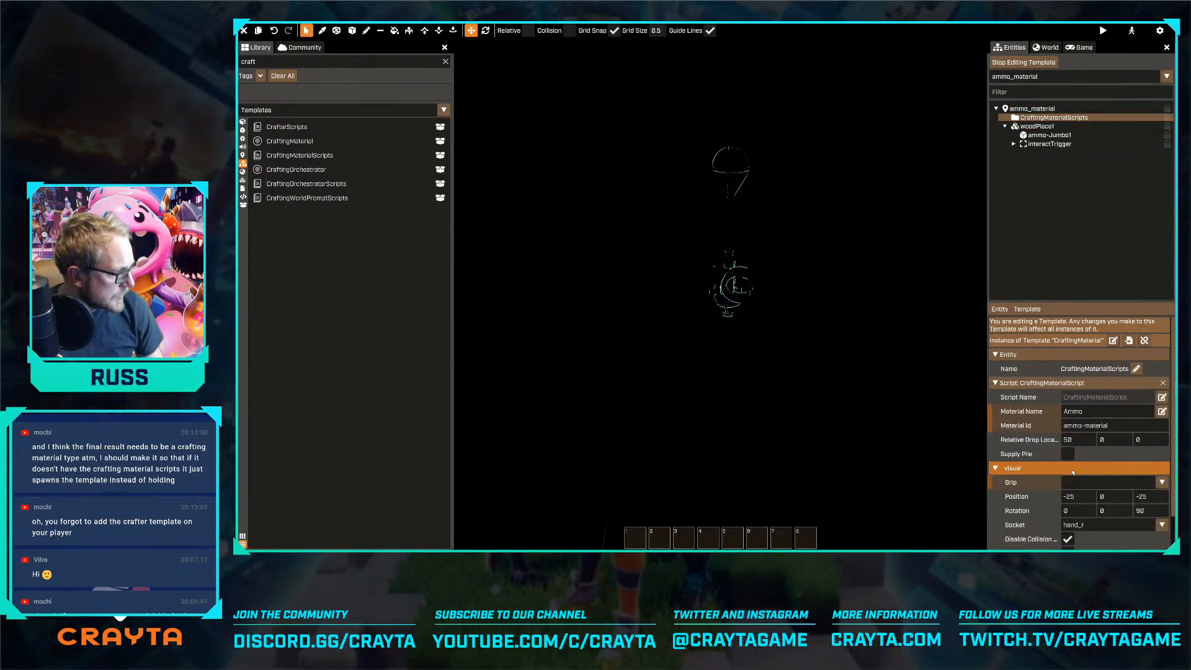
Examine the Socket options in the ammo material's visual settings, keeping hand_r
scroll(1071, 475, "down", 1)
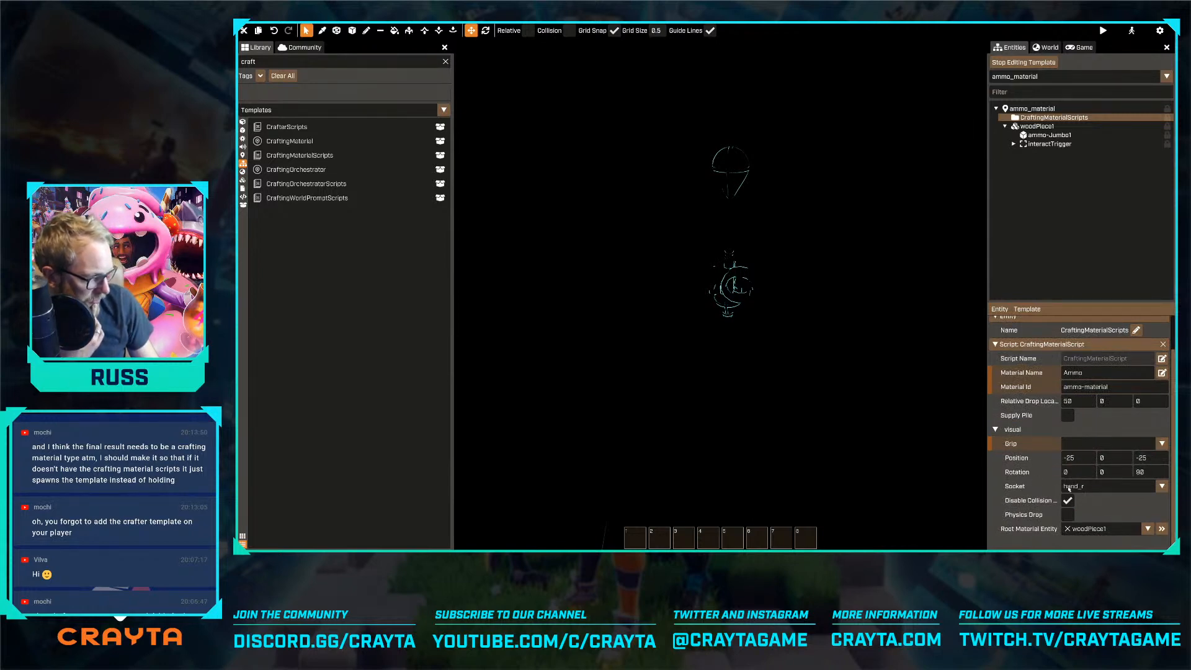
left_click(1102, 487)
scroll(1089, 479, "down", 5)
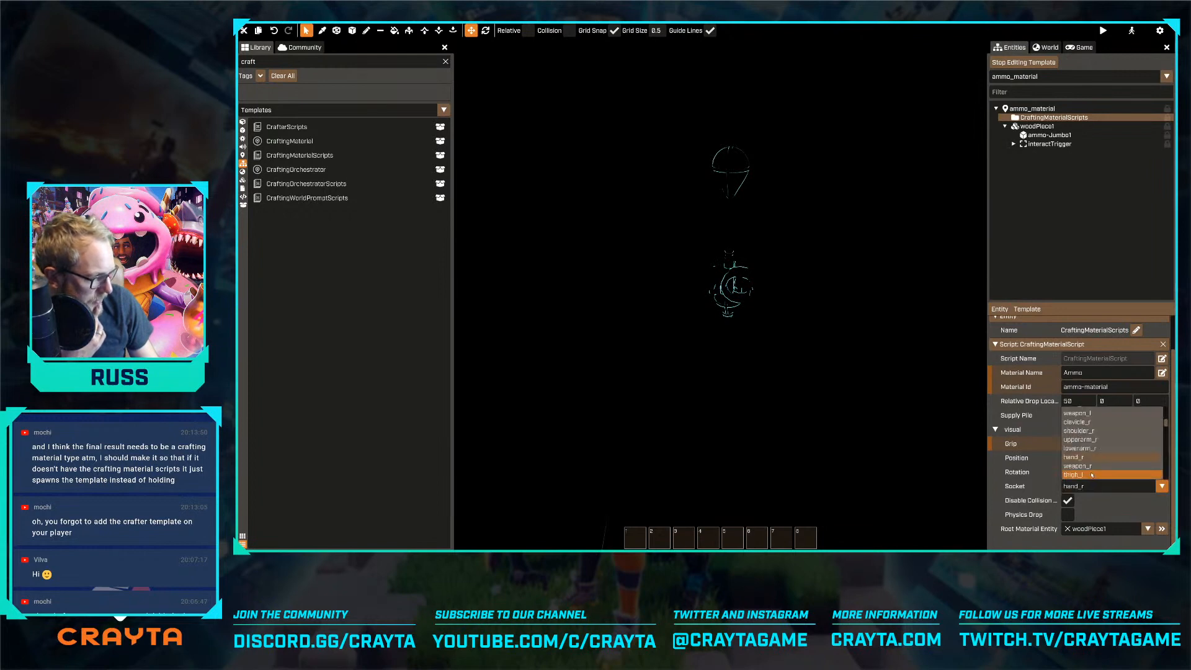
scroll(1091, 472, "down", 2)
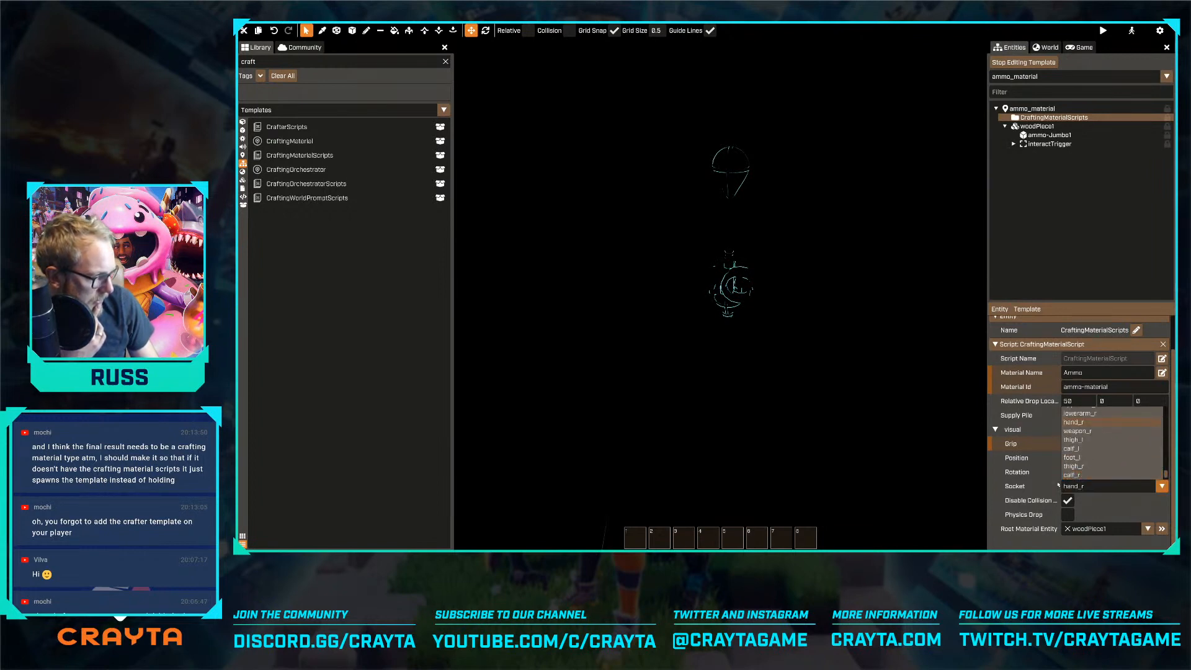
left_click(1052, 490)
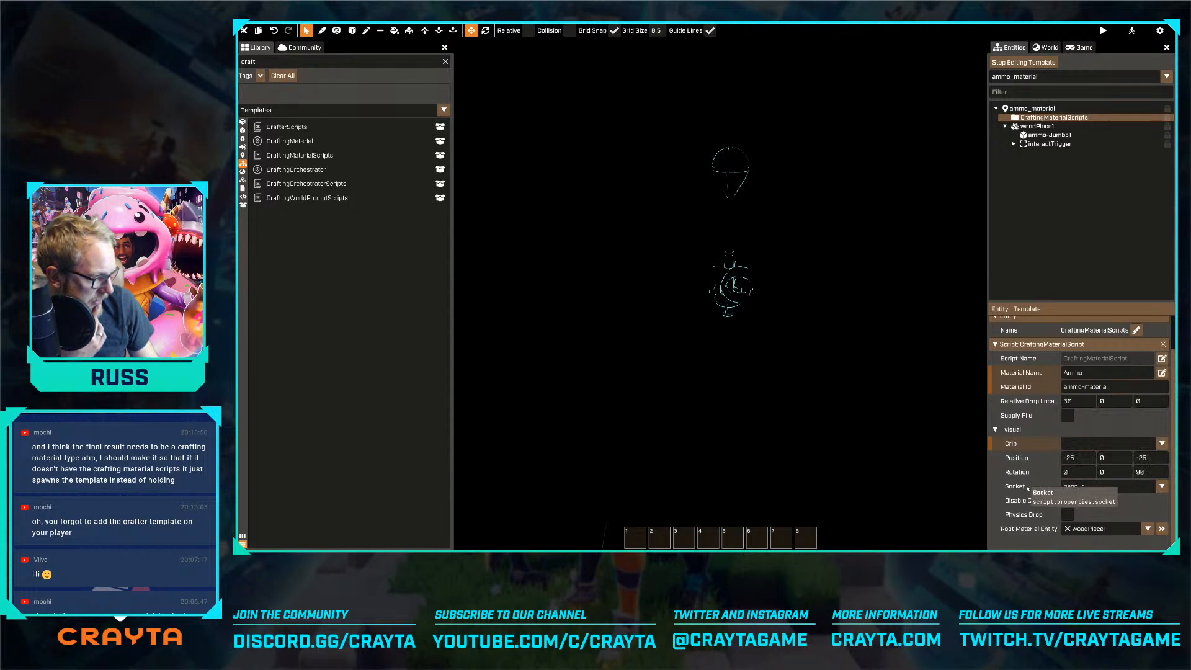
left_click(1102, 486)
scroll(1102, 432, "down", 10)
left_click(1105, 402)
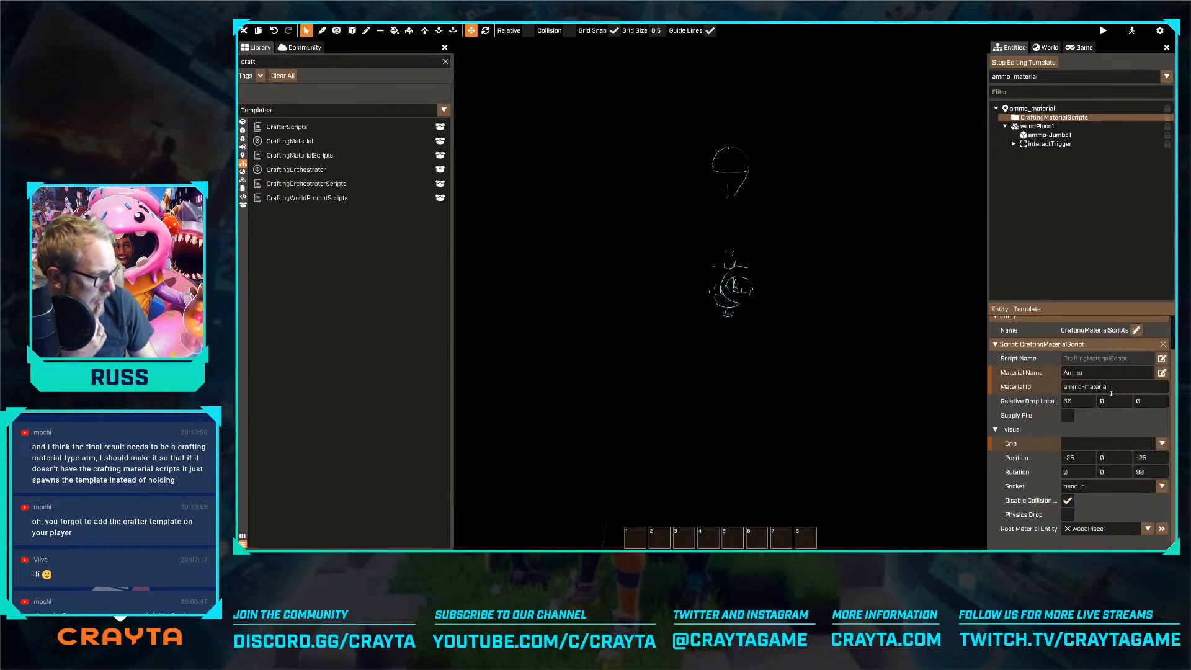
Open CraftingMaterialScript for editing, change the socket property's default to an empty string, and save the script
left_click(1161, 359)
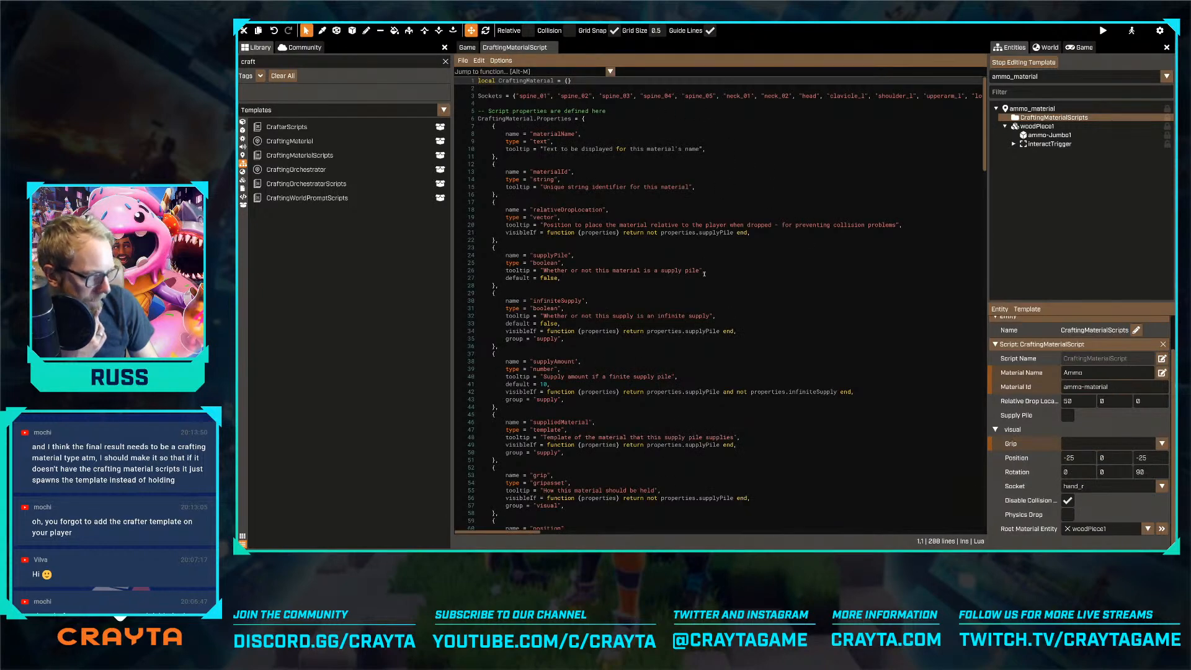
scroll(704, 273, "down", 10)
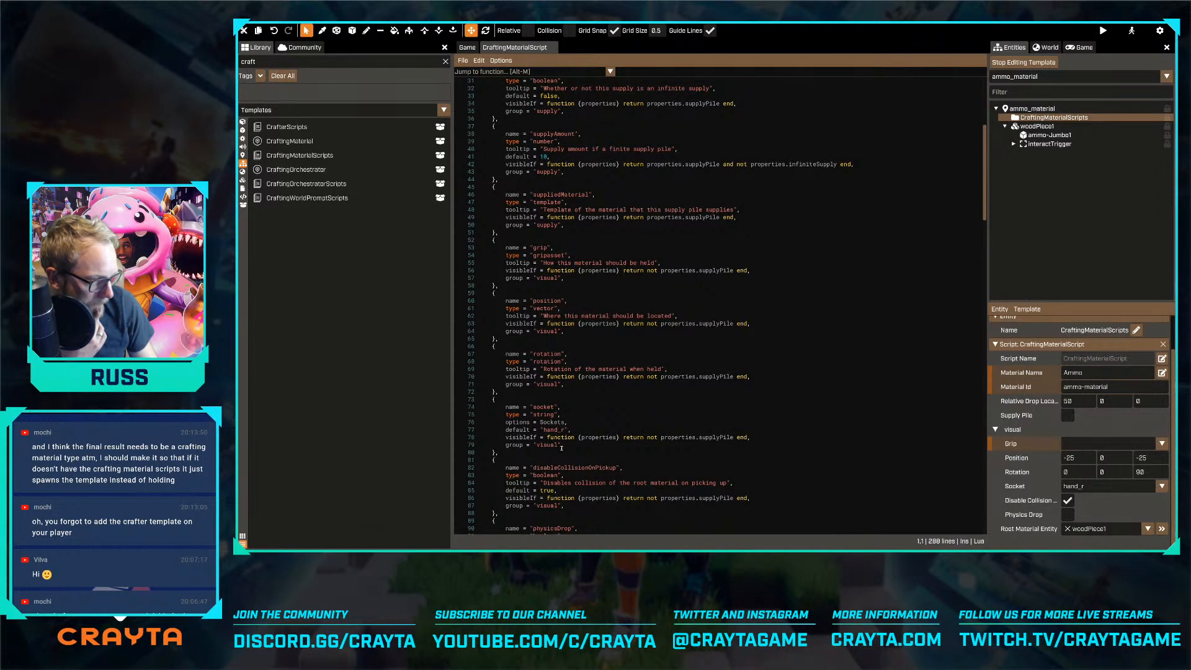
left_click(574, 430)
key("BackSpace")
key("BackSpace")
key("BackSpace")
key("BackSpace")
key("BackSpace")
key("BackSpace")
key("BackSpace")
key("BackSpace")
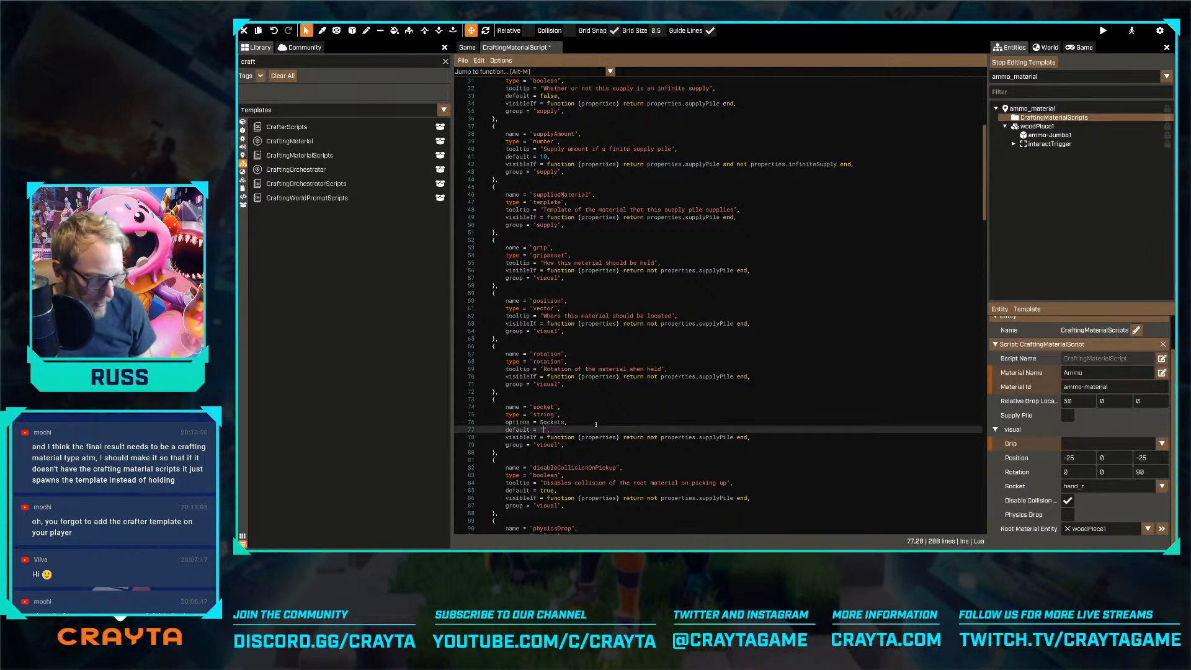
left_click(617, 415)
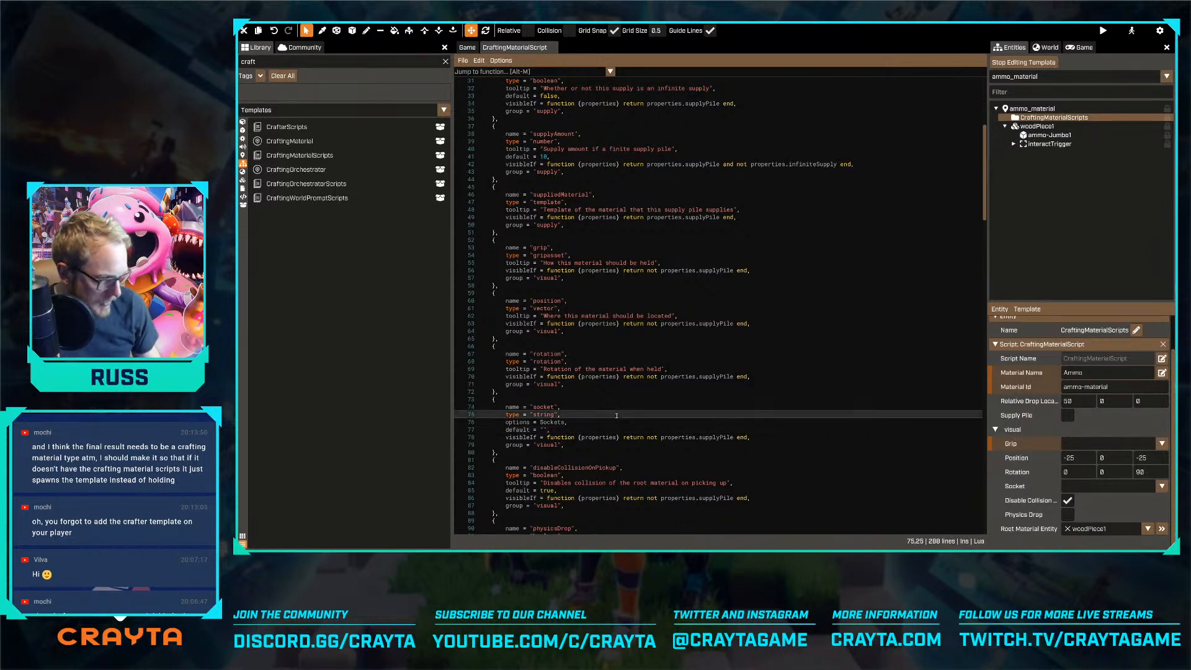
Search CraftingMaterialScript for "socket" to examine where the socket property is used
key("ctrl+f")
type("socket")
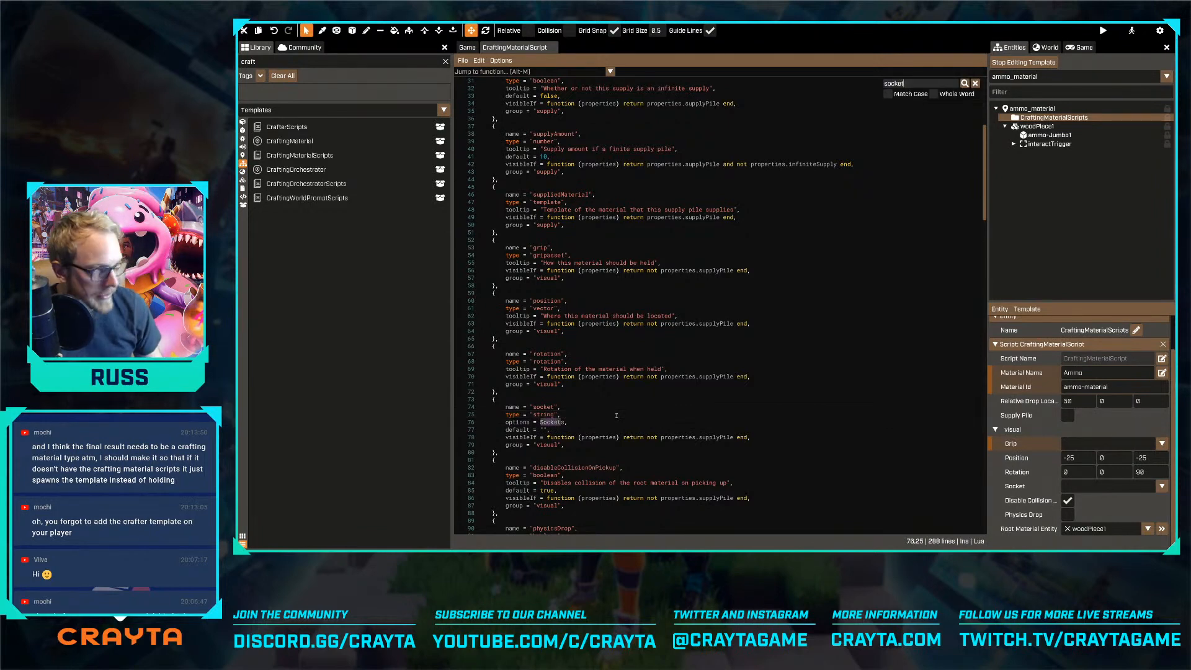
key("Return")
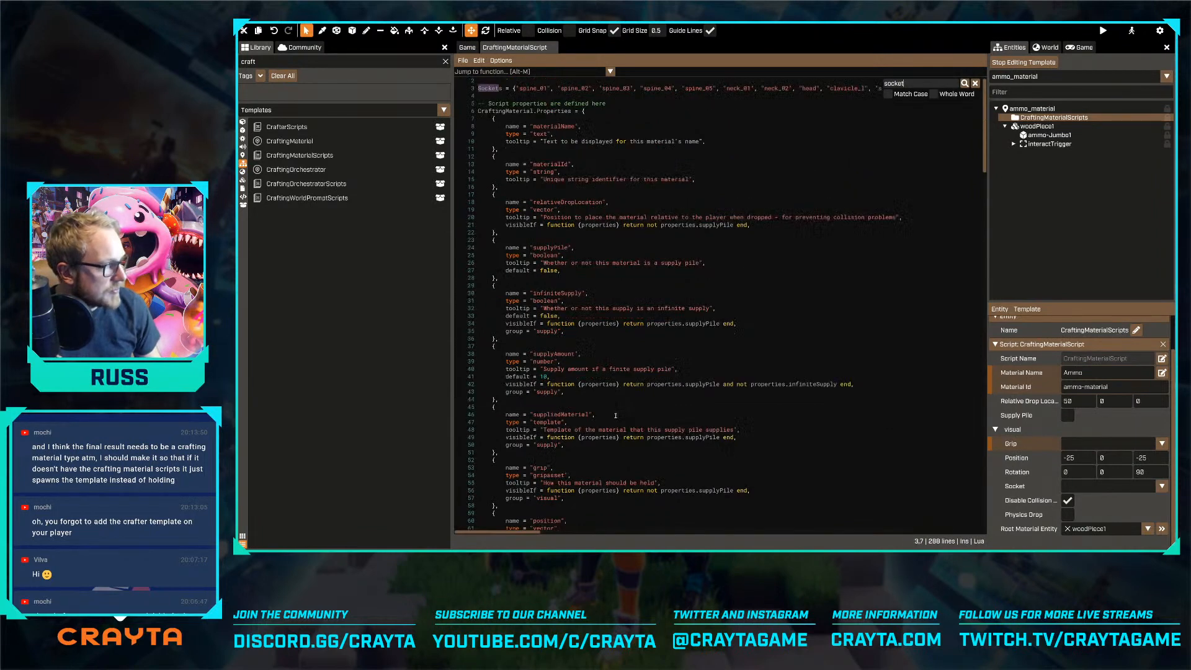
key("Return")
key("Return")
key("Return")
key("Return")
key("Return")
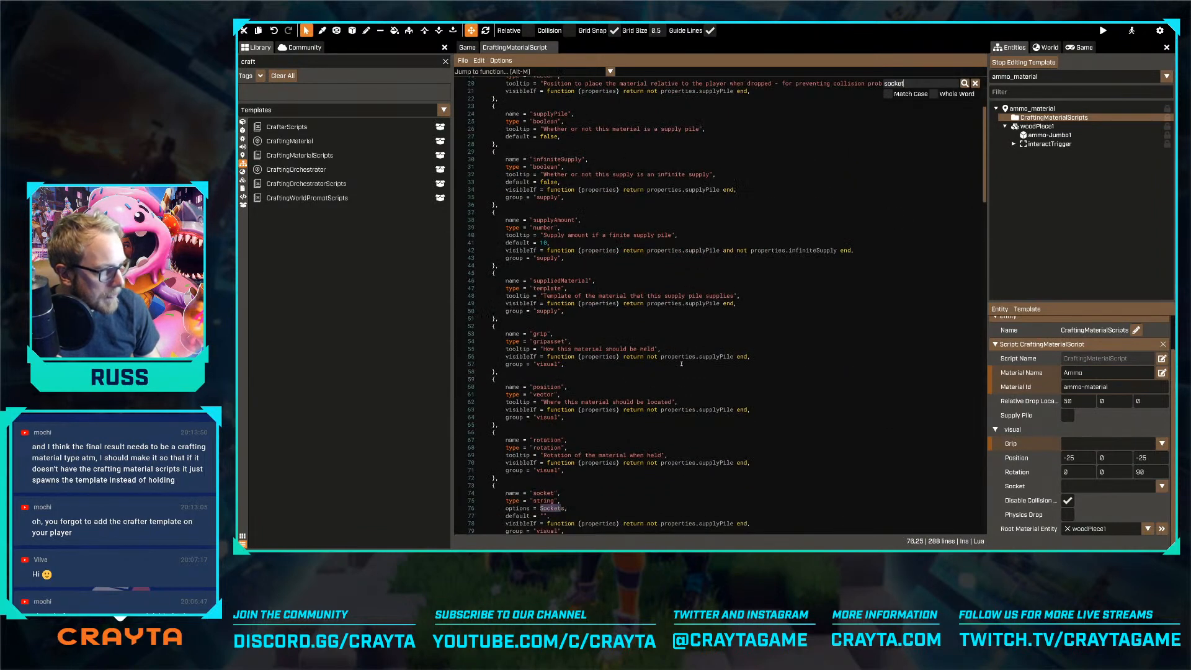
key("Return")
scroll(682, 364, "down", 15)
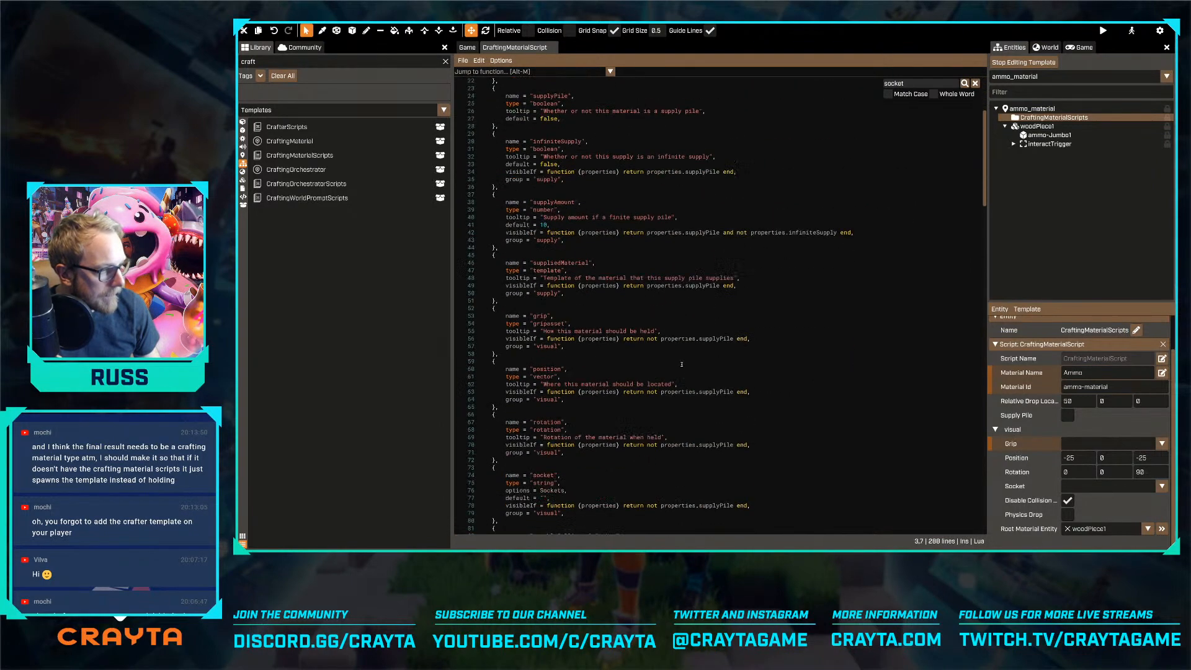
scroll(682, 364, "down", 15)
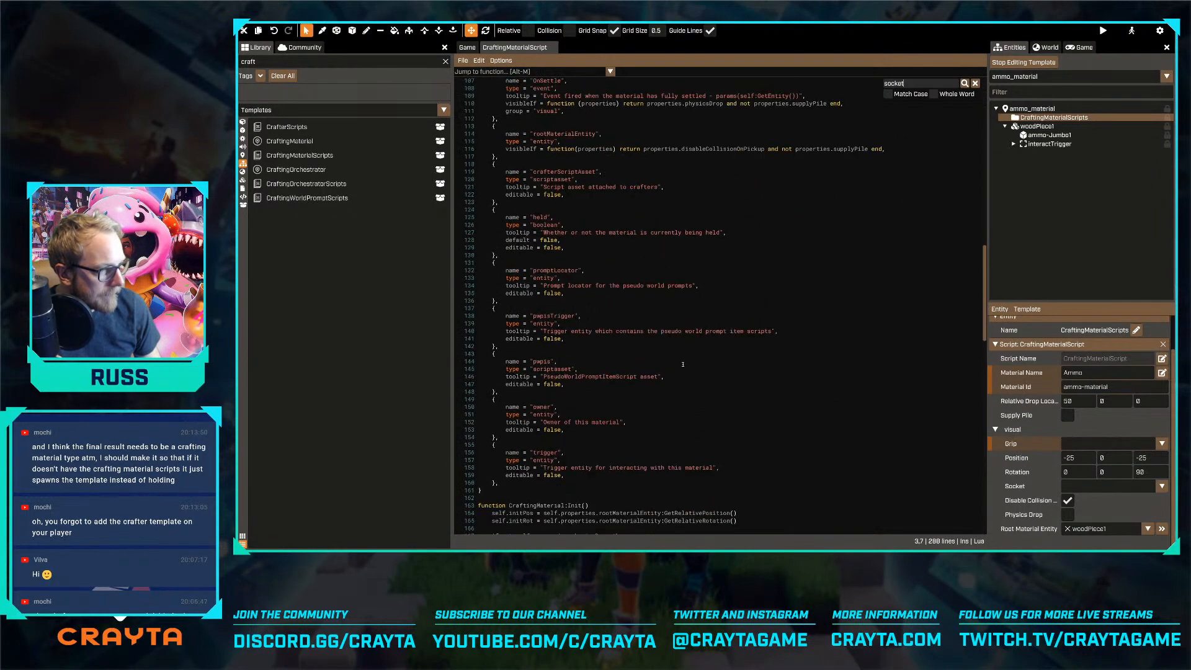
Search CraftingMaterialScript for "attachto" and examine the code that attaches a held material
left_click(710, 360)
key("ctrl+f")
type("attachto")
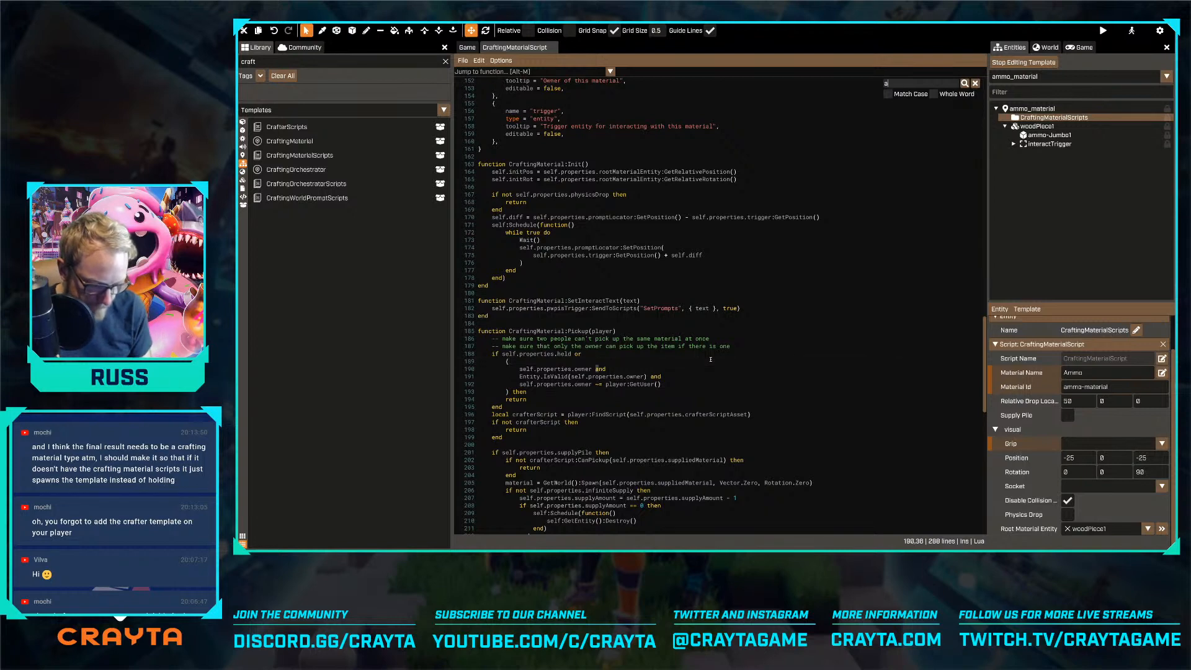
key("Return")
scroll(713, 363, "down", 3)
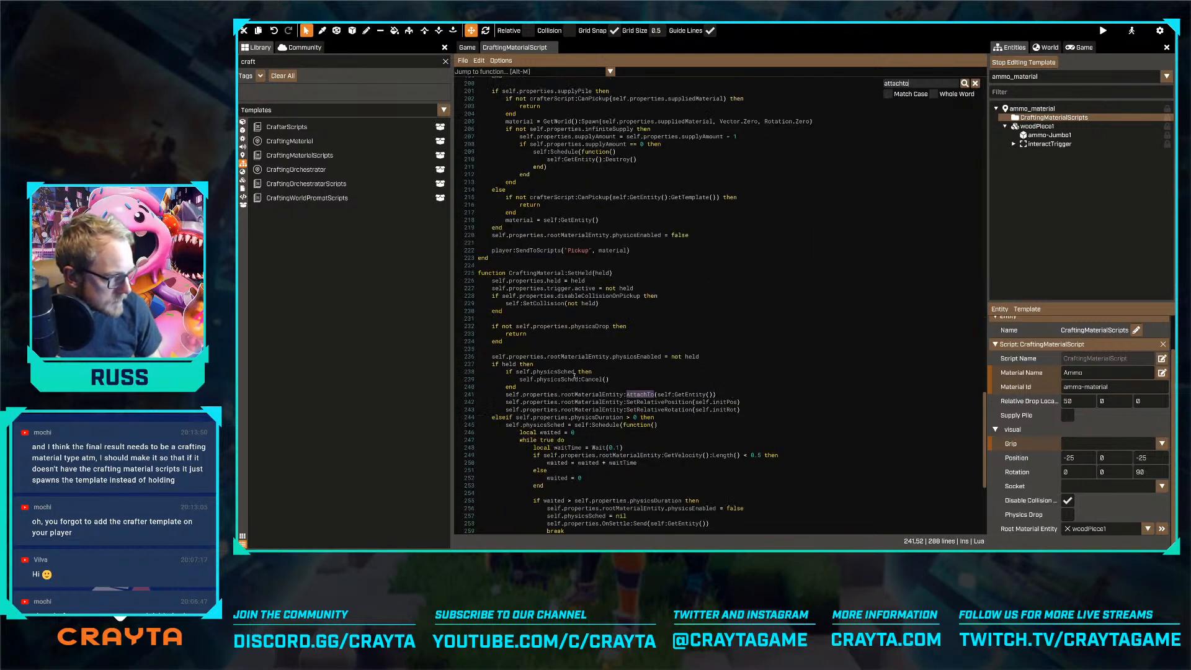
Examine the AttachTo call and its surrounding code in CraftingMaterialScript's SetHeld function
scroll(577, 361, "down", 1)
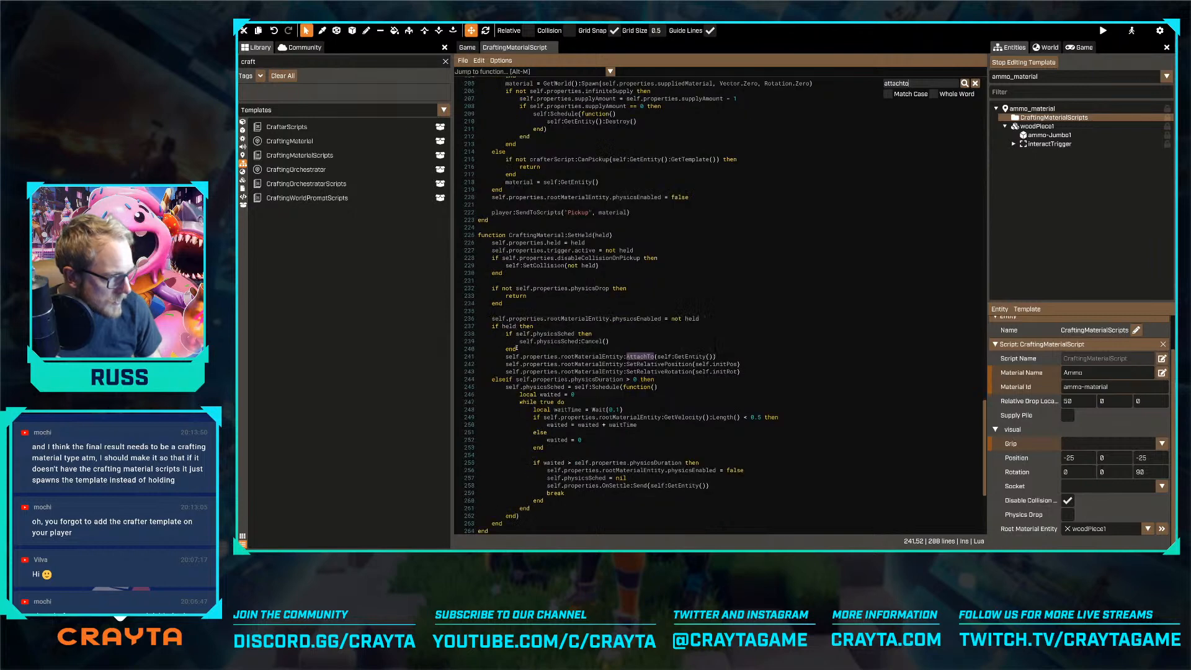
left_click(568, 356)
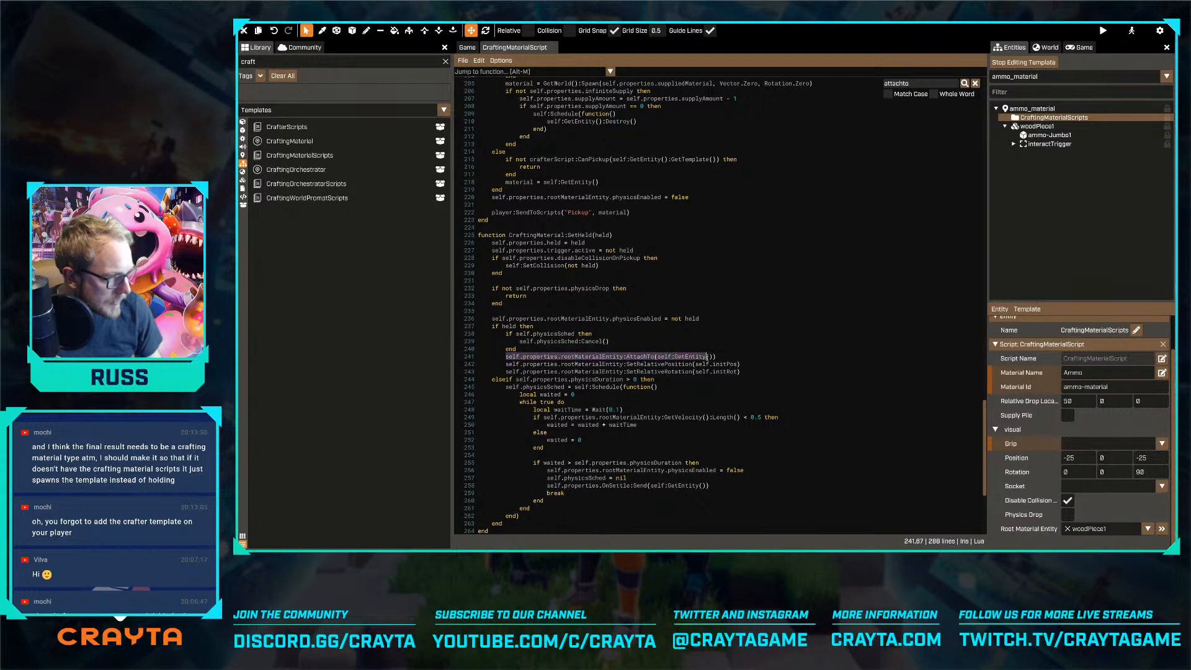
left_click(718, 359)
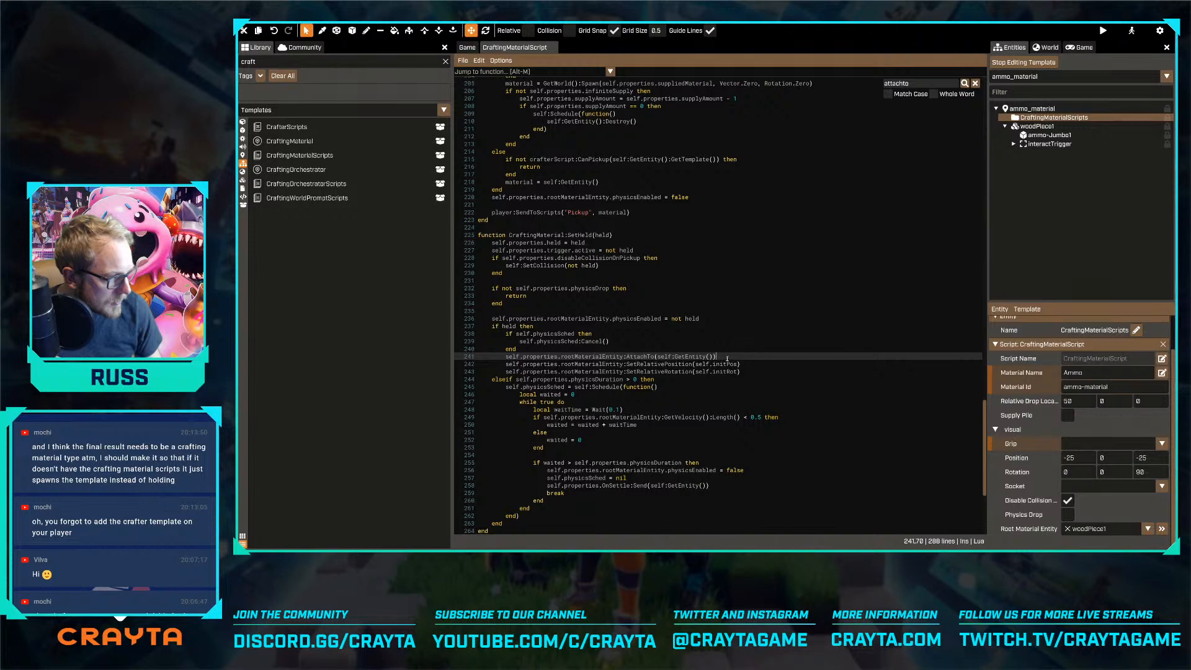
double_click(650, 357)
key("ctrl+f")
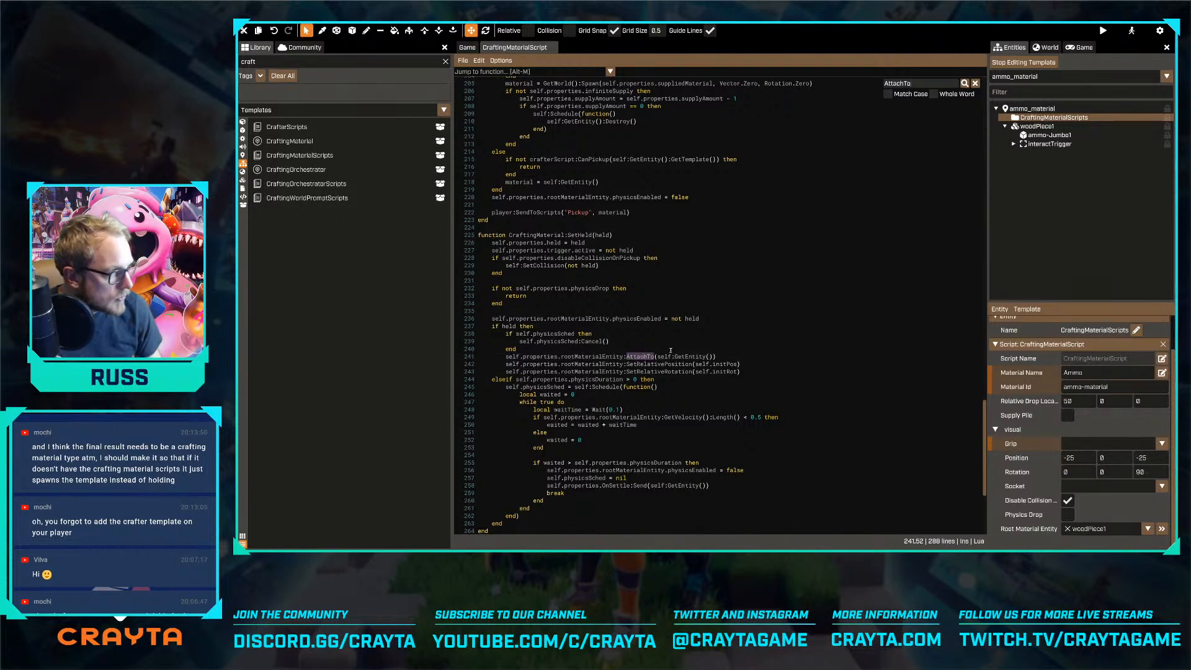
left_click(726, 335)
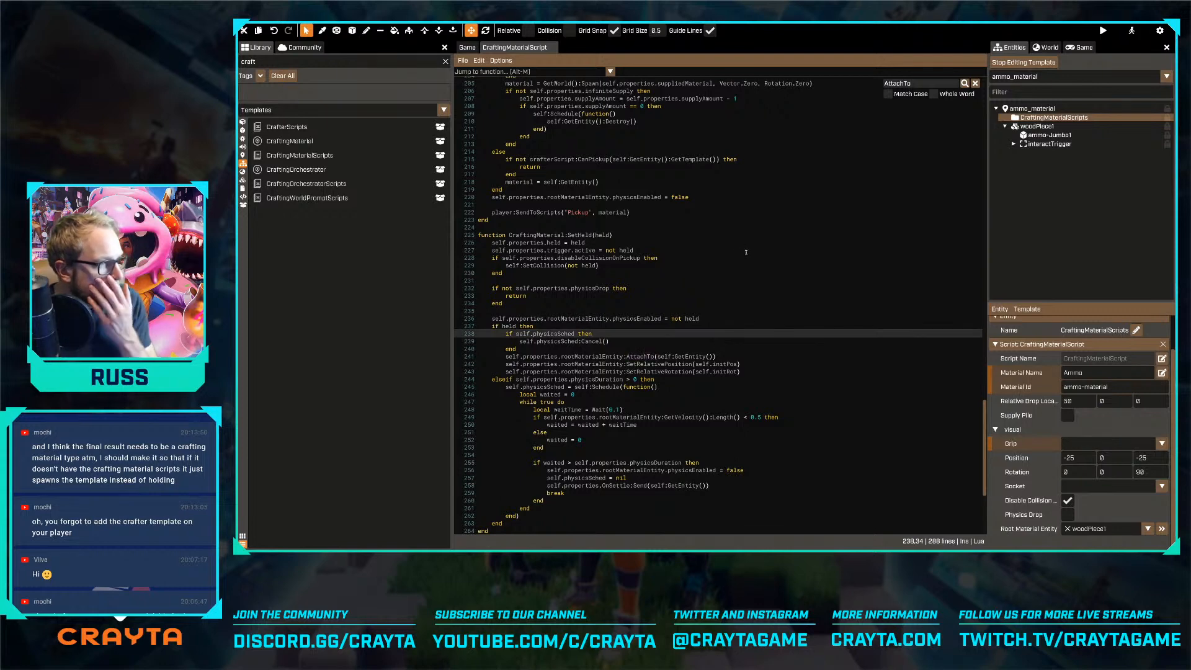
Open the NutsAndBoltsMaterial template for editing and clear the Carry grip in its CraftingMaterialScript visual settings
left_click(1076, 76)
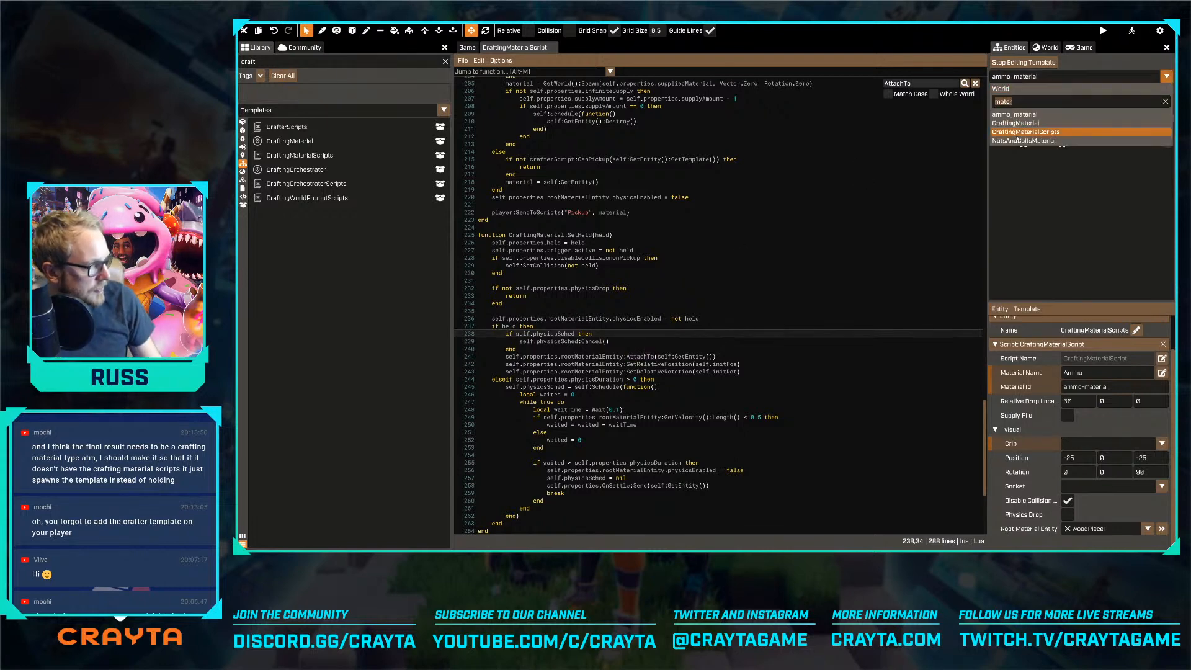
left_click(1055, 142)
left_click(1054, 117)
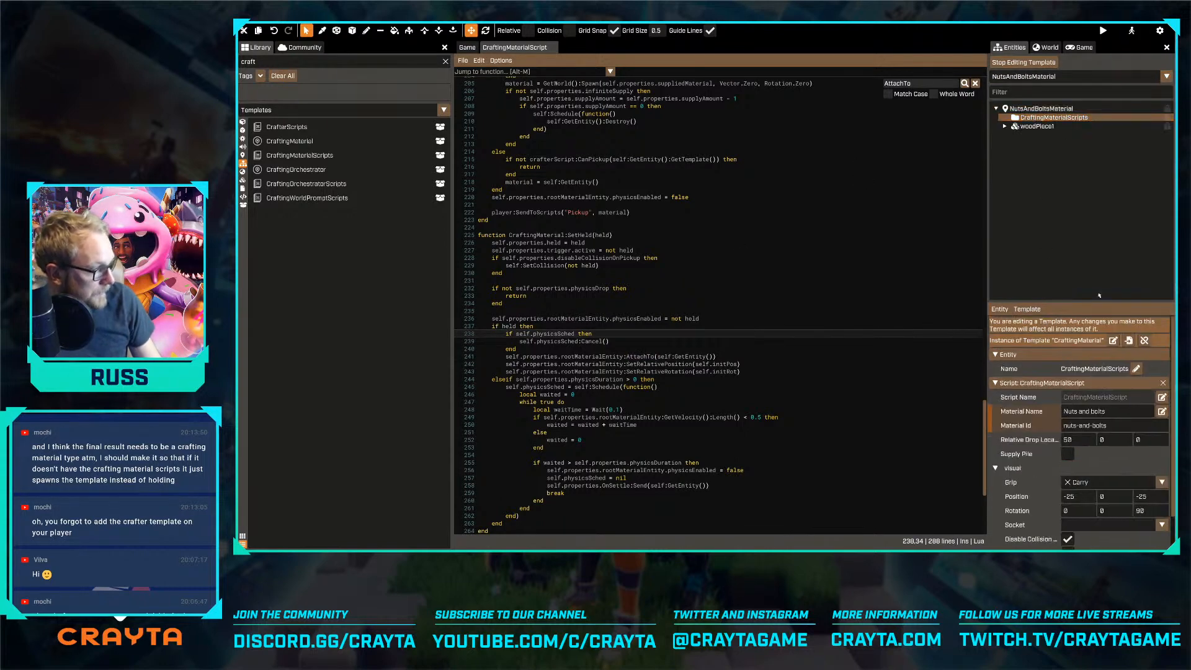
scroll(1073, 443, "down", 1)
left_click(1068, 442)
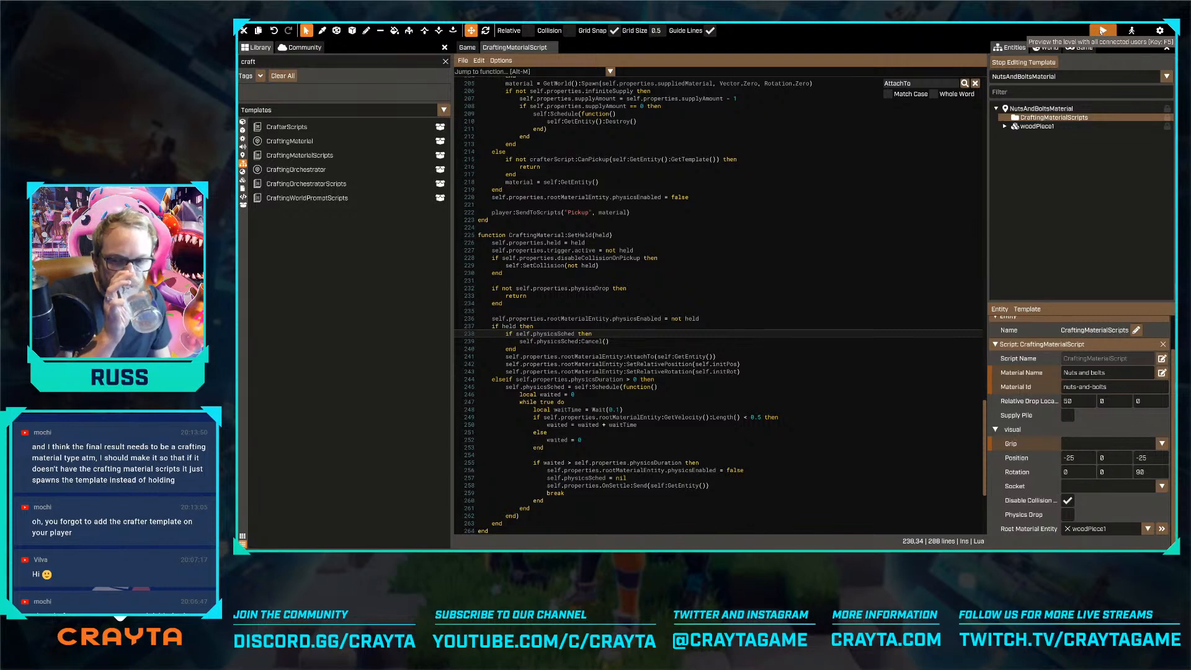
Preview the level, test picking up the ammo, and inspect the console output before returning to editing
left_click(1101, 30)
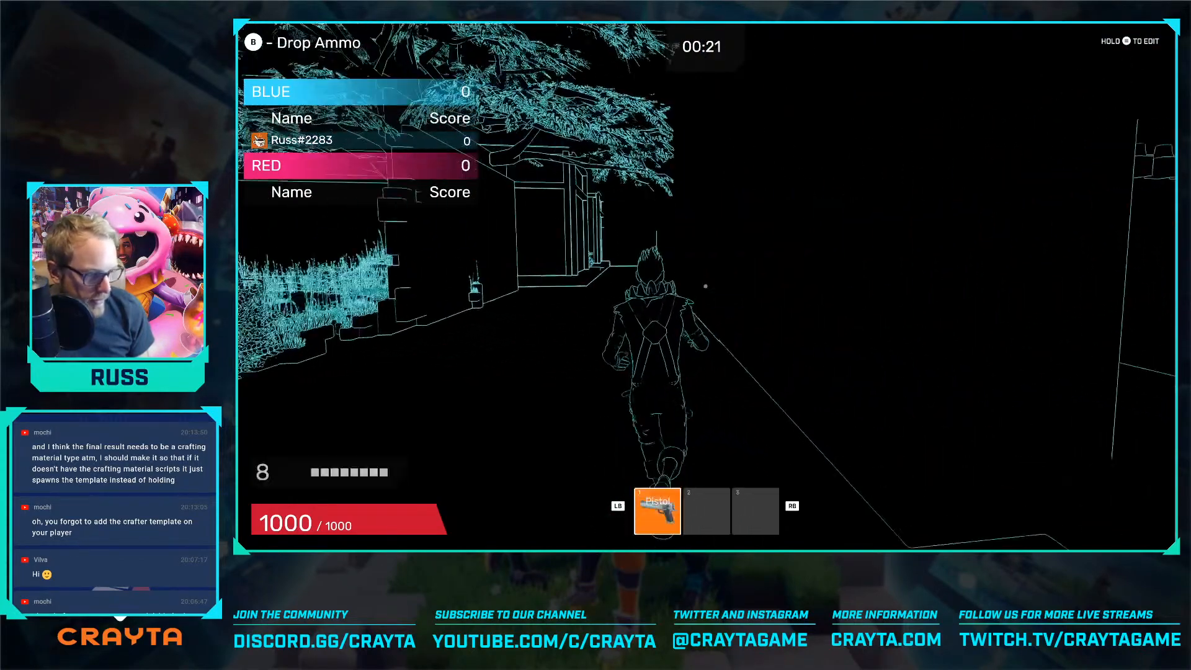
key("o")
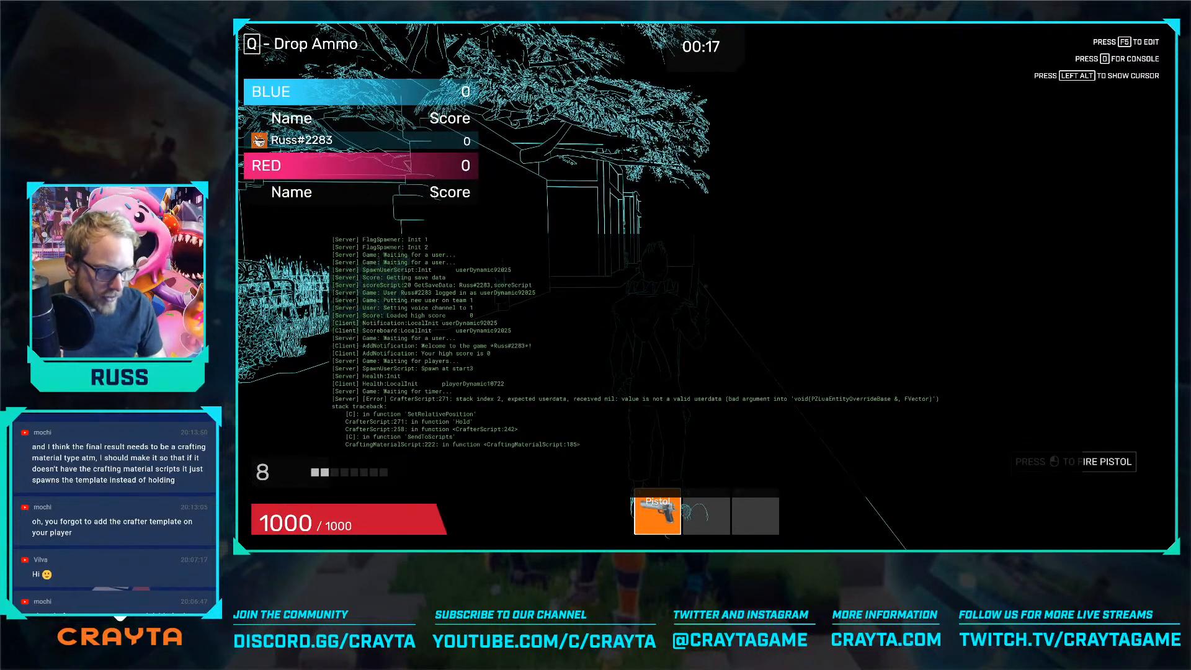
key("F5")
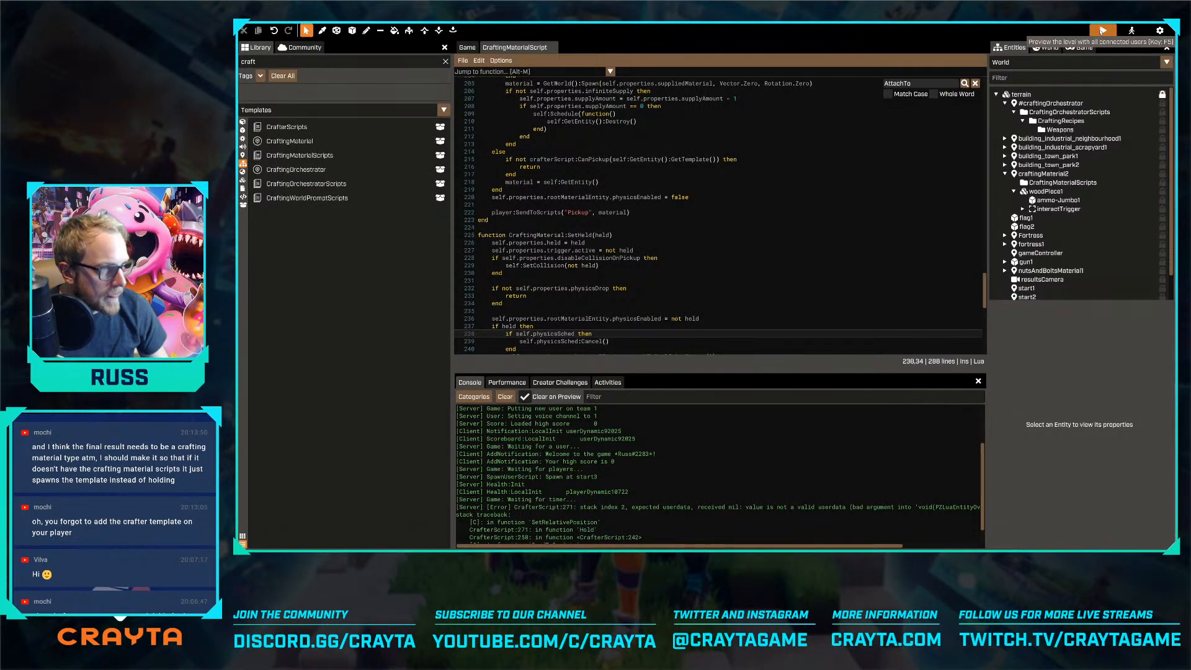
Return to the game view and switch the world from the wireframe outline effect to normal rendering
left_click(467, 47)
key("w")
right_click_drag(675, 273, 720, 204)
left_click(1108, 62)
type("mater")
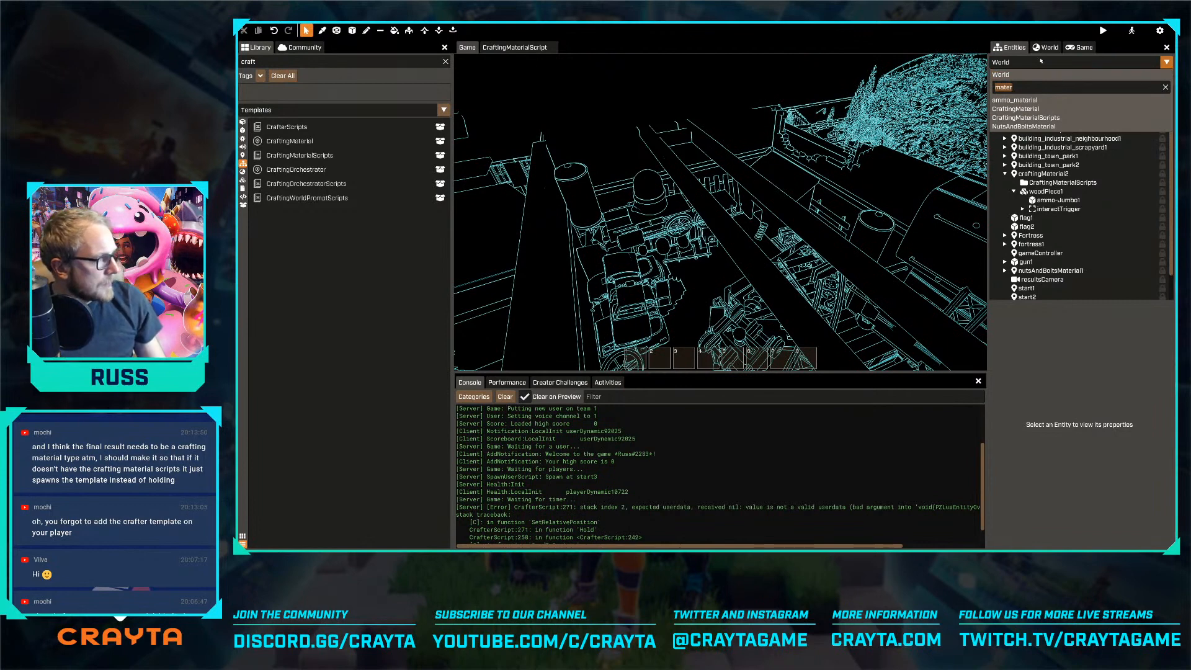
left_click(1037, 73)
left_click(1045, 48)
left_click(1067, 76)
left_click(1098, 120)
left_click(1011, 47)
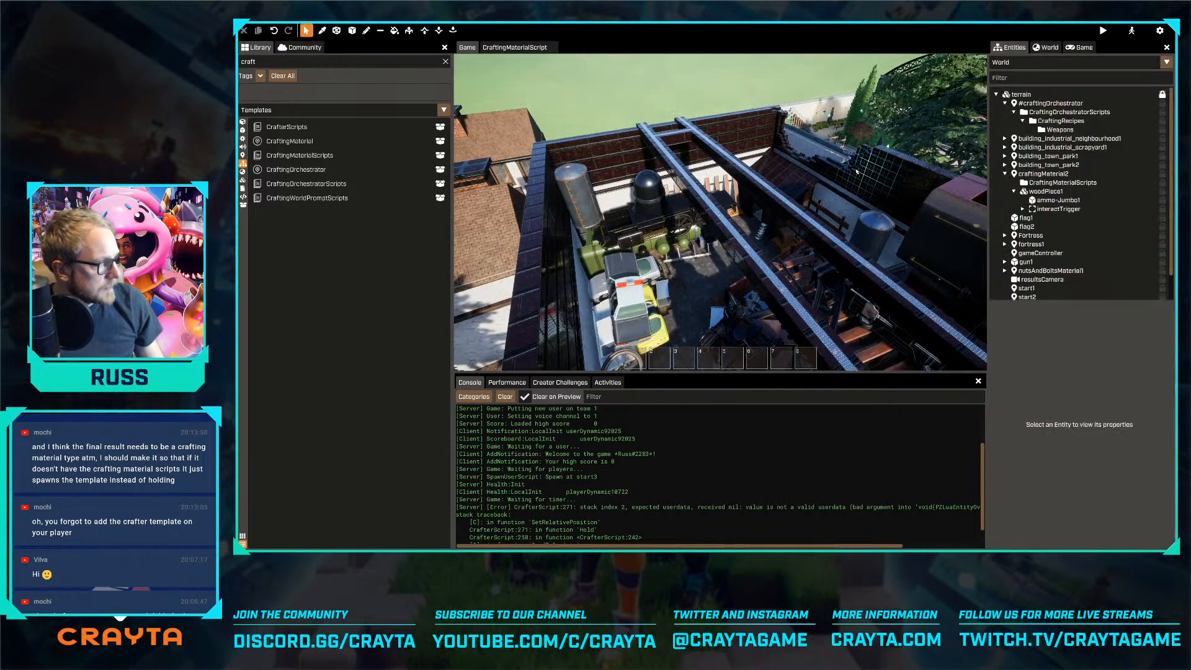
Close the console and try placing the MB - Building - Supply Point template in the walled courtyard's corner
key("Tab")
key("Tab")
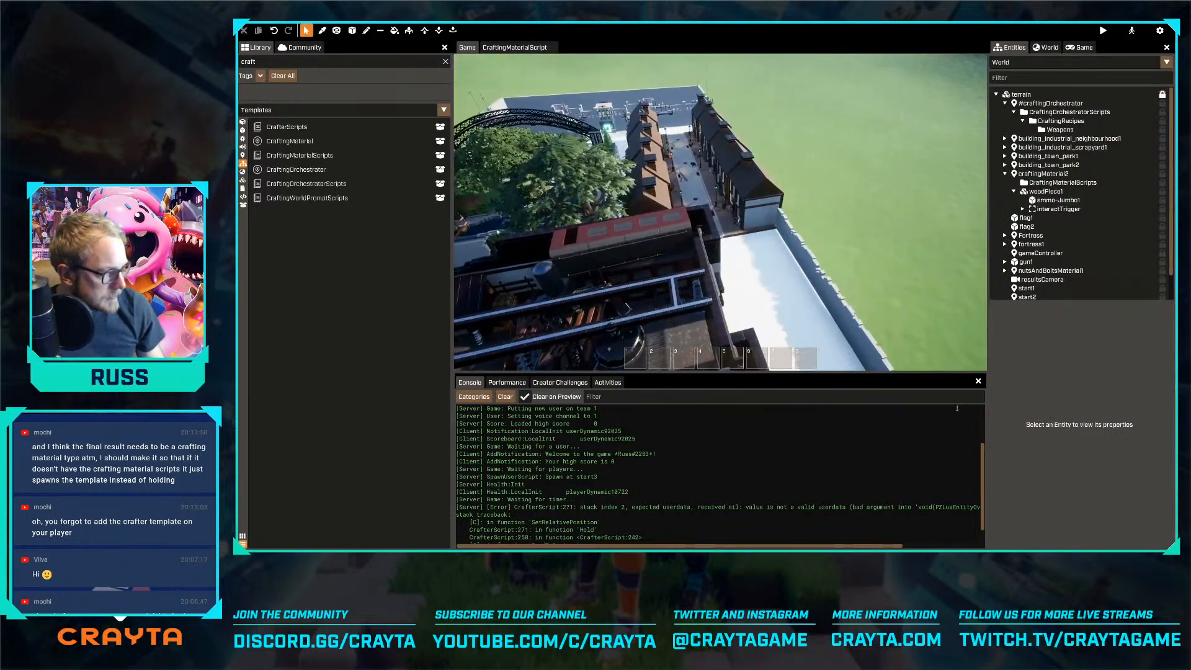
left_click(978, 381)
key("Tab")
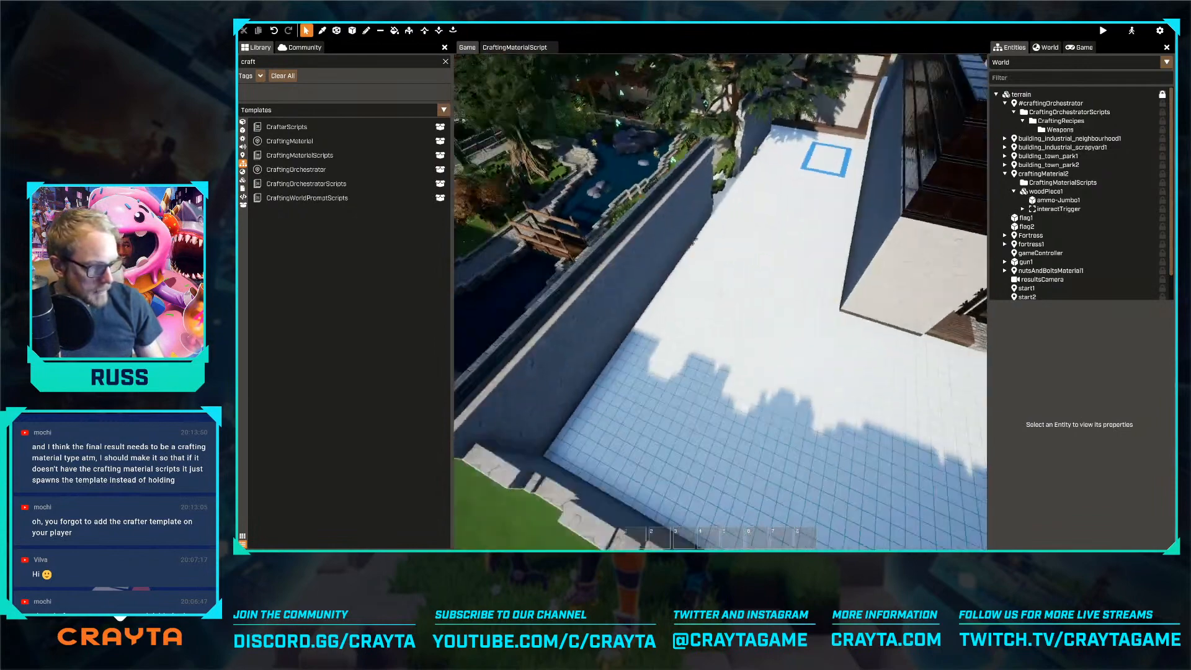
key("Tab")
key("w")
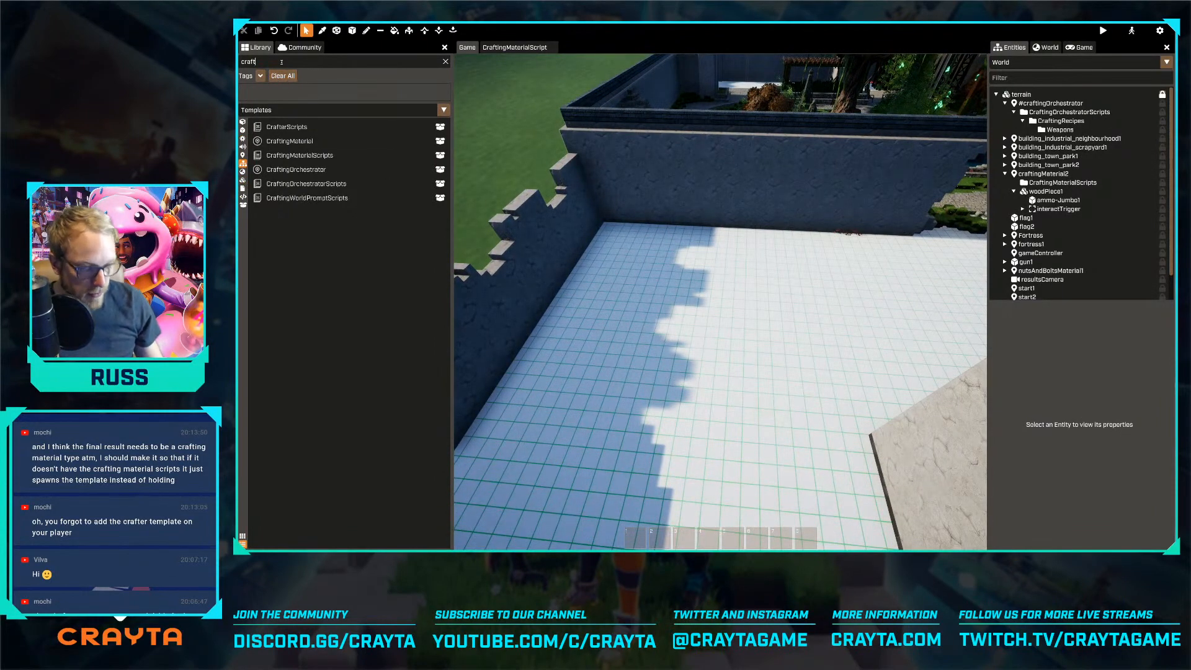
type("su")
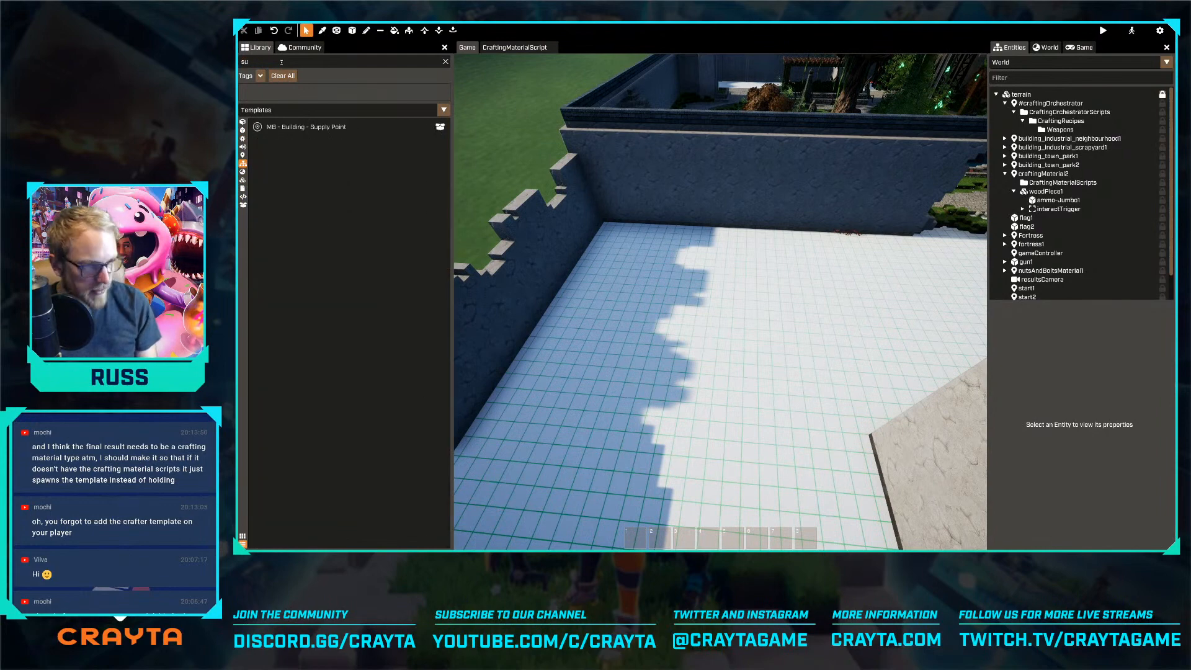
left_click_drag(306, 126, 611, 231)
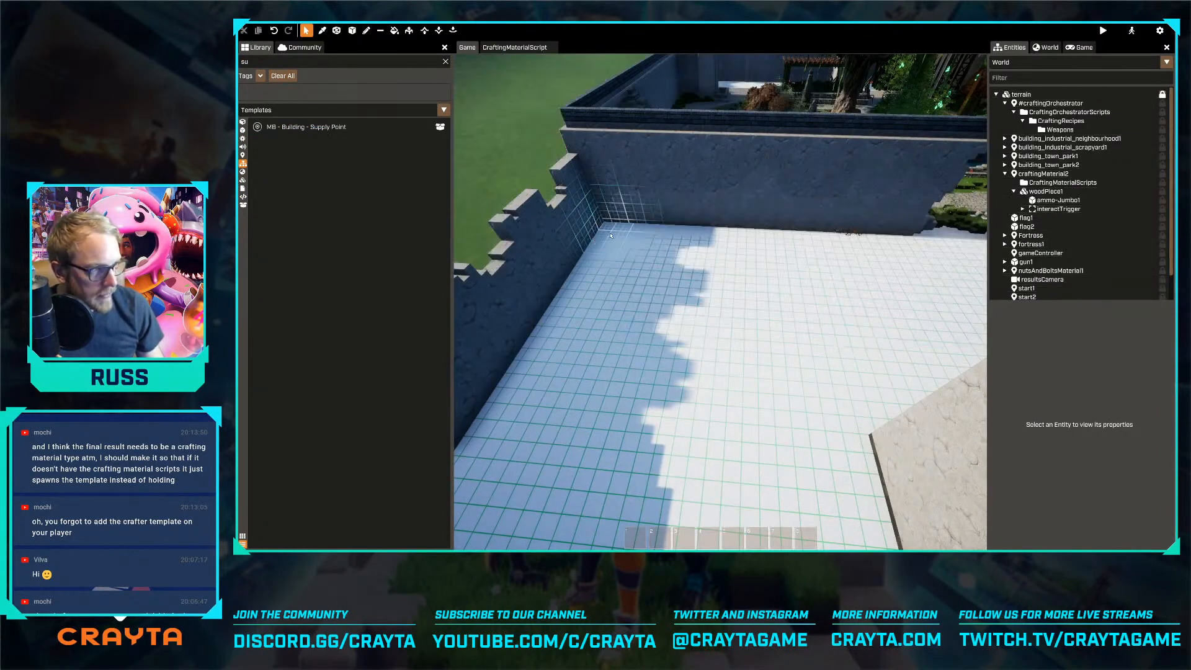
key("Delete")
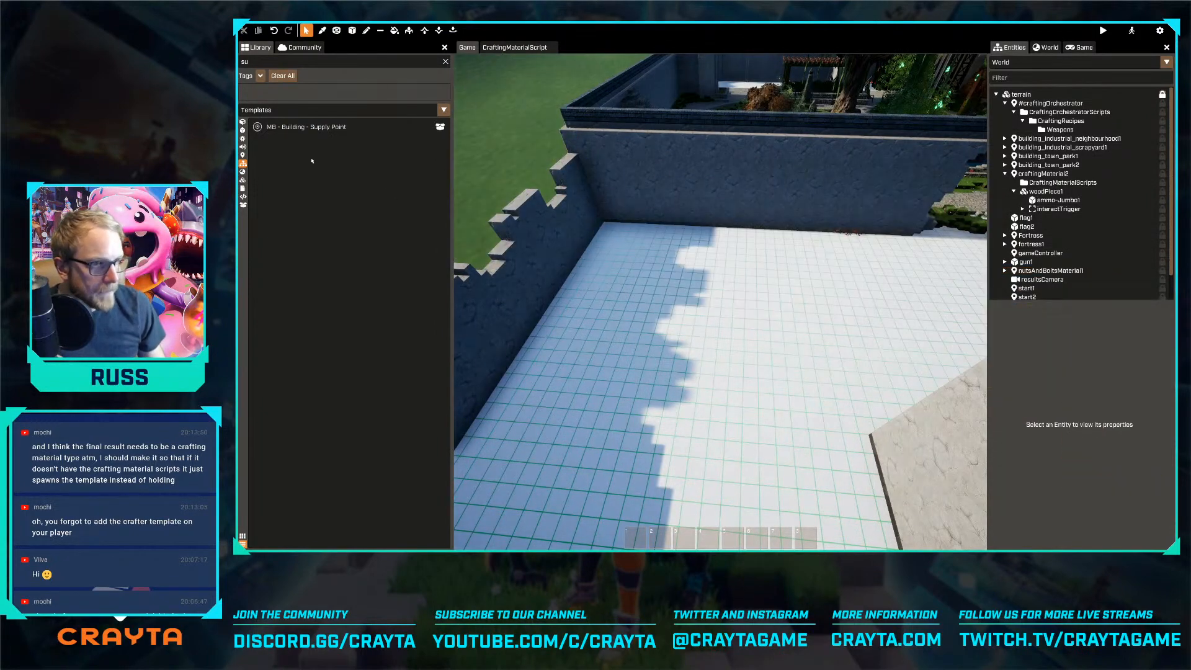
Clear the library filter and browse the templates for a military base building that suits the courtyard corner
left_click(445, 62)
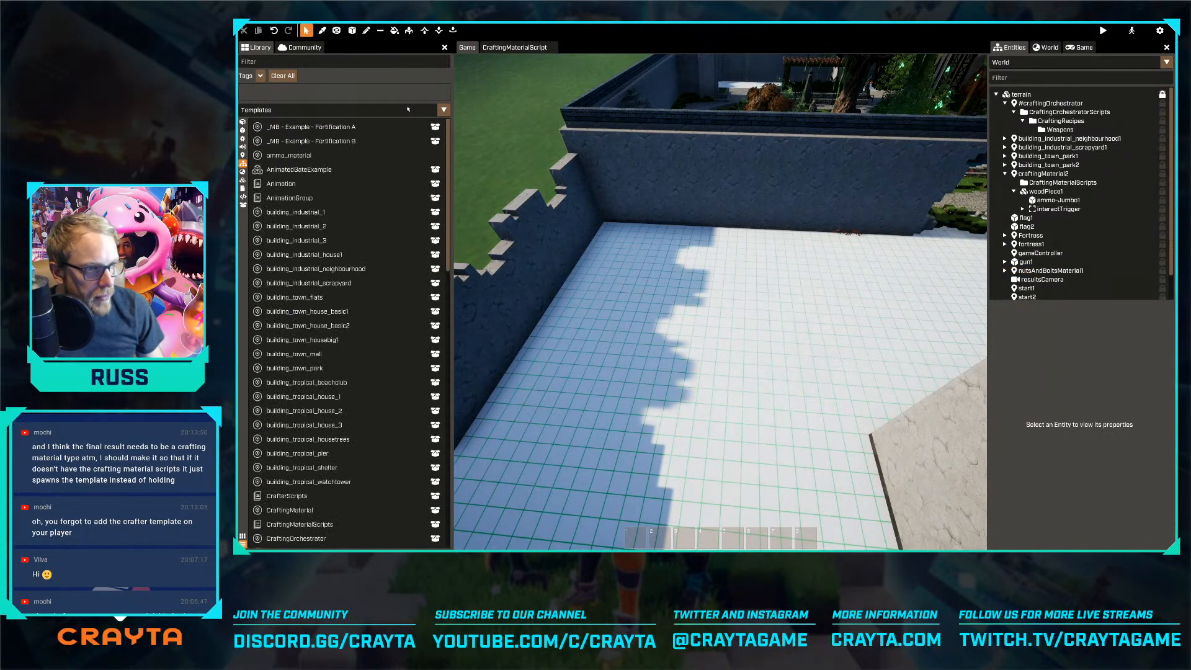
scroll(354, 282, "down", 3)
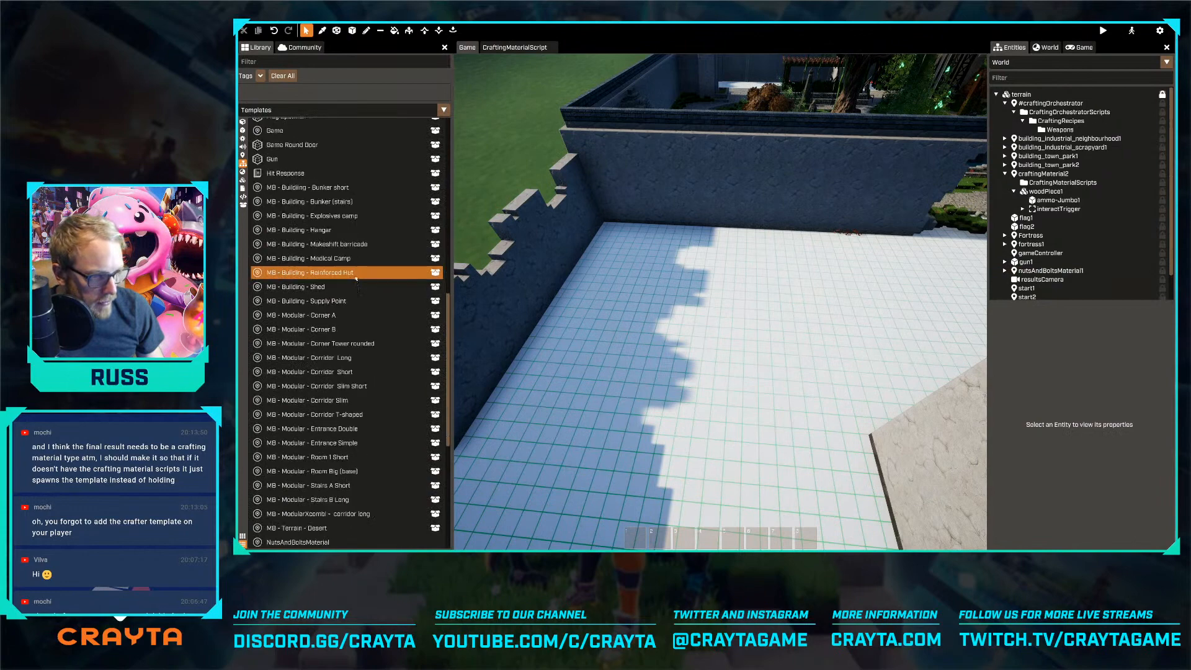
scroll(356, 280, "down", 4)
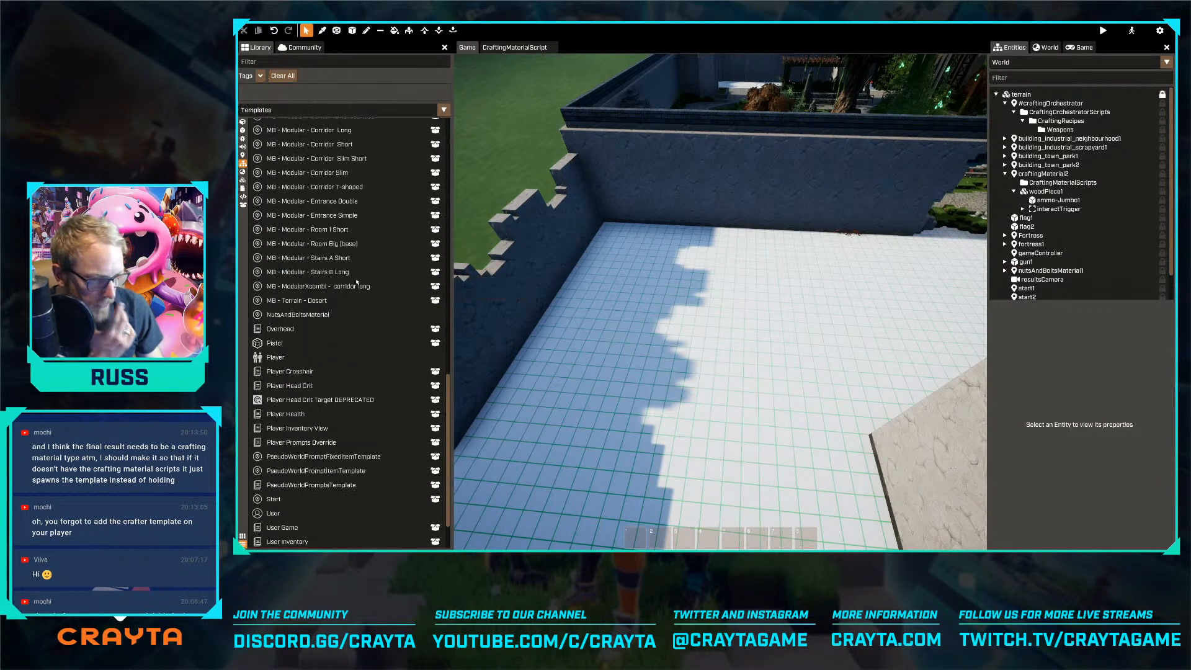
scroll(346, 293, "up", 5)
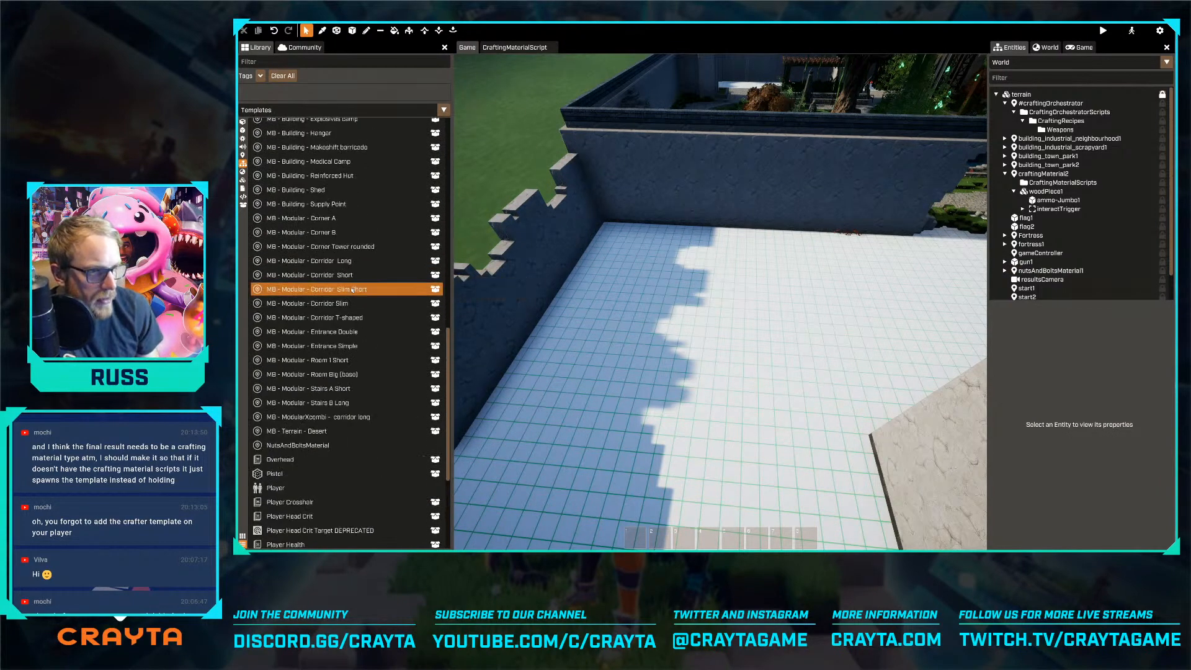
left_click_drag(328, 279, 475, 129)
key("Delete")
Try the MB - Building - Reinforced Hut template in the courtyard corner at about -2437.5, -1225, rotated to -135 degrees
left_click_drag(310, 251, 627, 281)
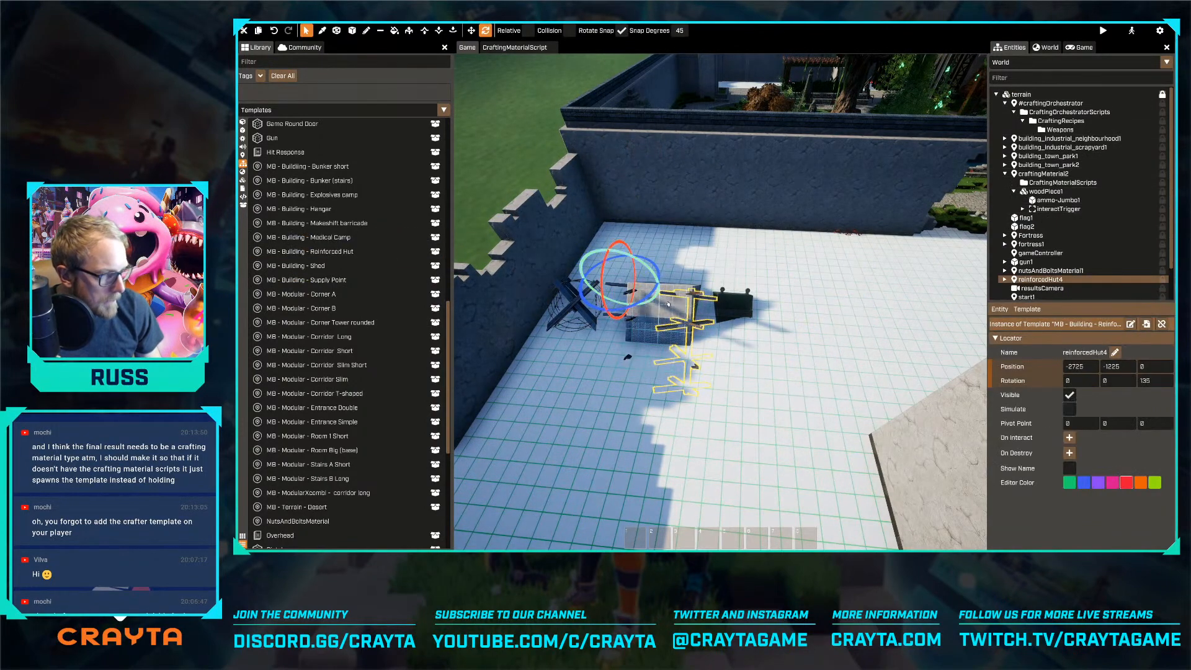
key("ctrl+z")
left_click_drag(578, 310, 692, 299)
key("r")
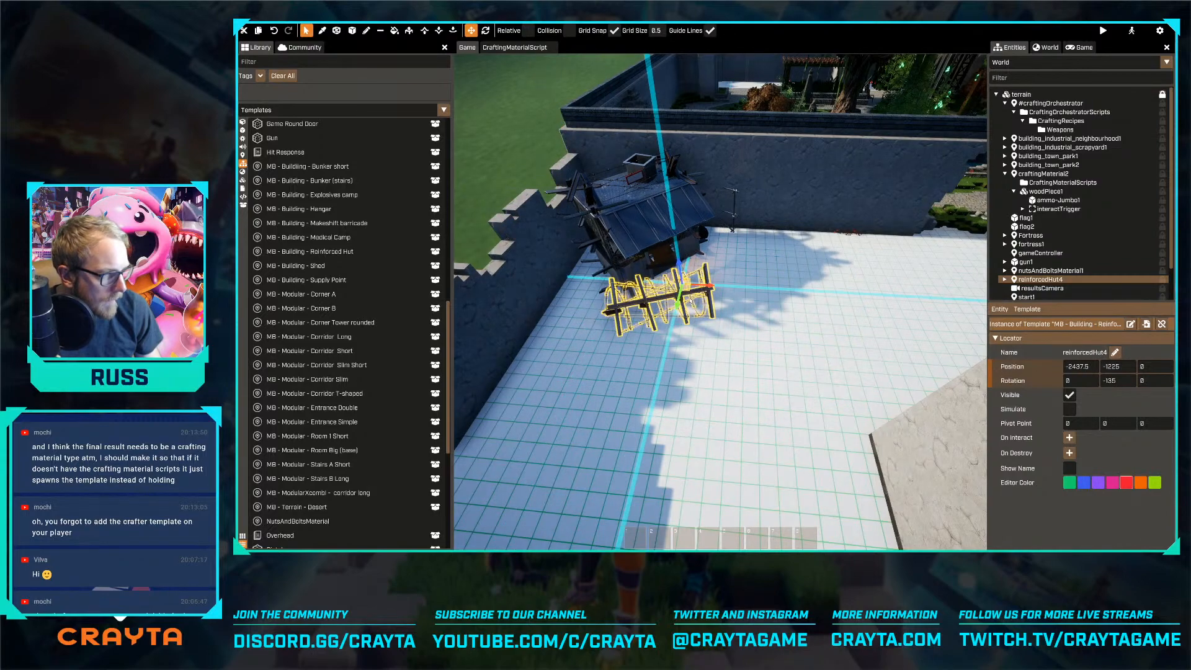
Delete the barbed wire stop in front of the reinforced hut's door
left_click(723, 273)
key("w")
right_click_drag(722, 273, 701, 335)
key("s")
key("w")
key("s")
left_click(674, 340)
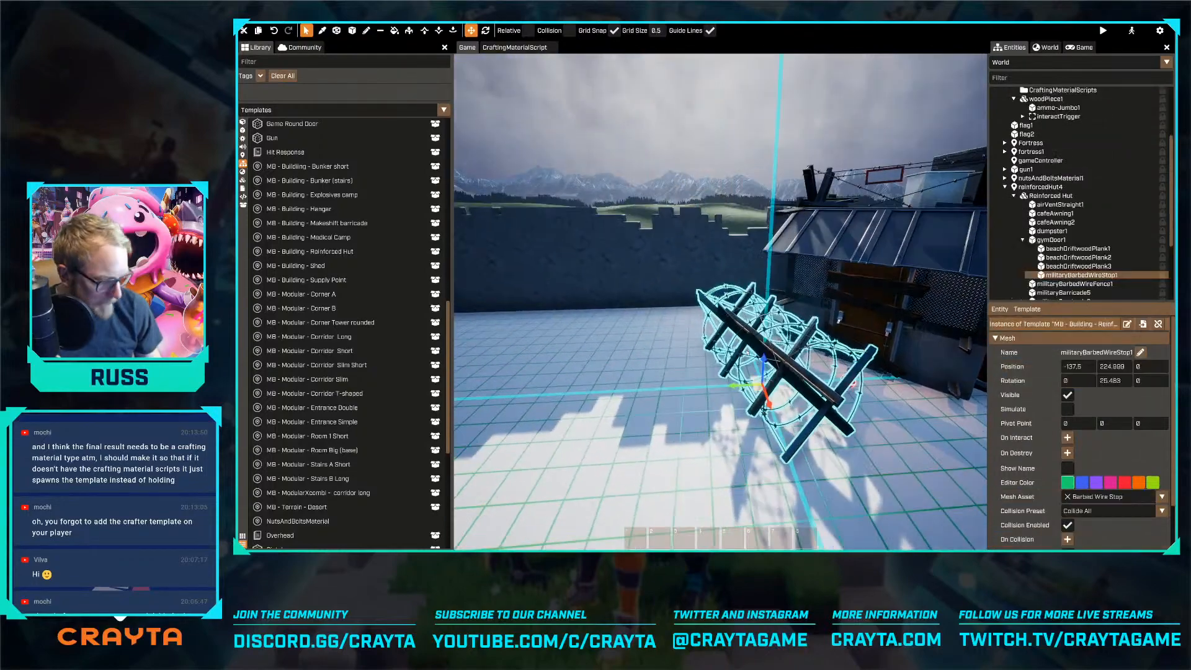
key("Delete")
Try placing the MB - Building - Explosives camp template in the courtyard in front of the reinforced hut
key("w")
right_click_drag(749, 368, 720, 294)
key("s")
key("s")
key("a")
key("s")
key("s")
key("w")
key("s")
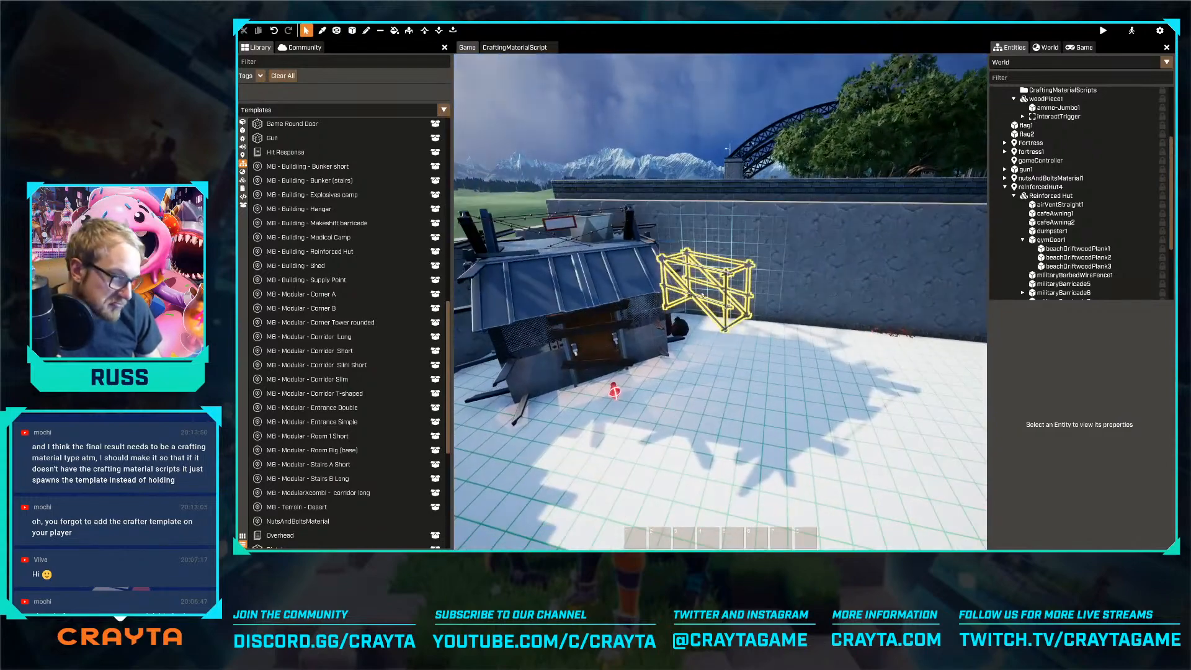
key("s")
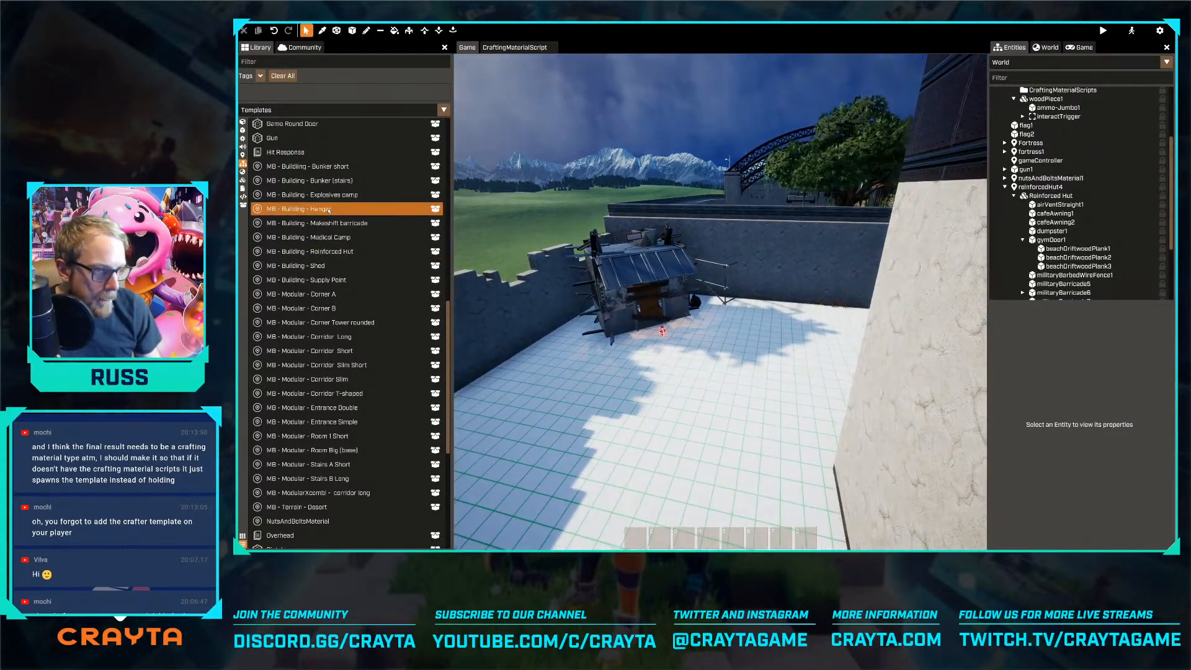
key("a")
left_click_drag(352, 194, 745, 422)
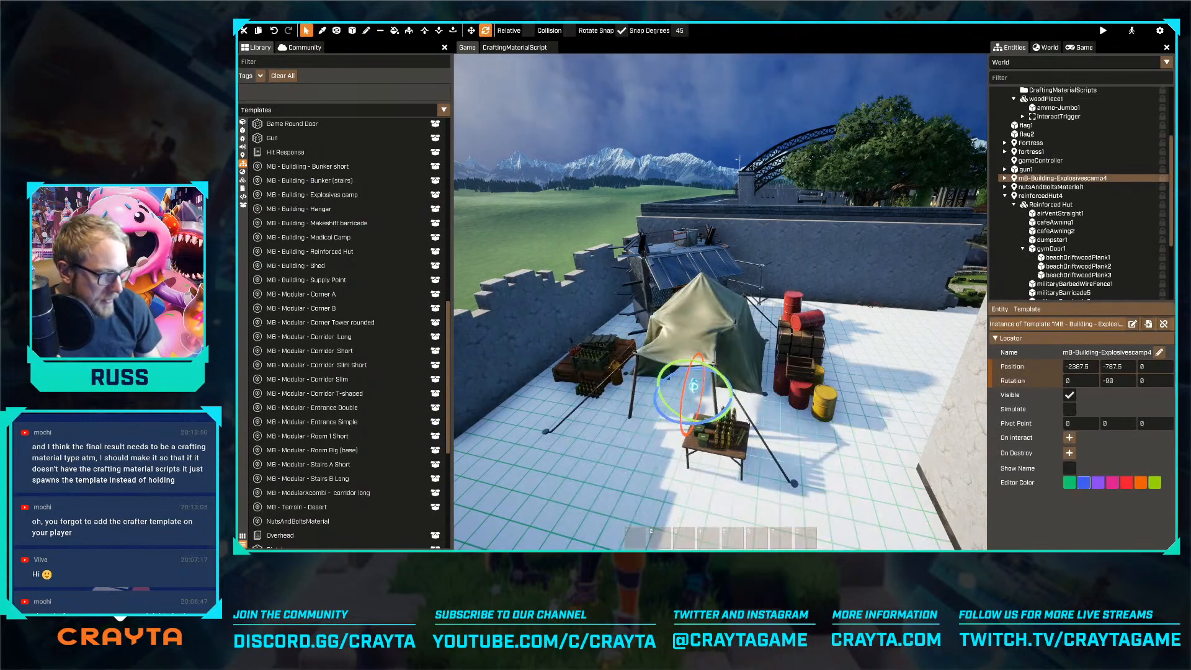
key("Delete")
Select the whole reinforced hut entity and delete it from the courtyard corner
left_click(672, 292)
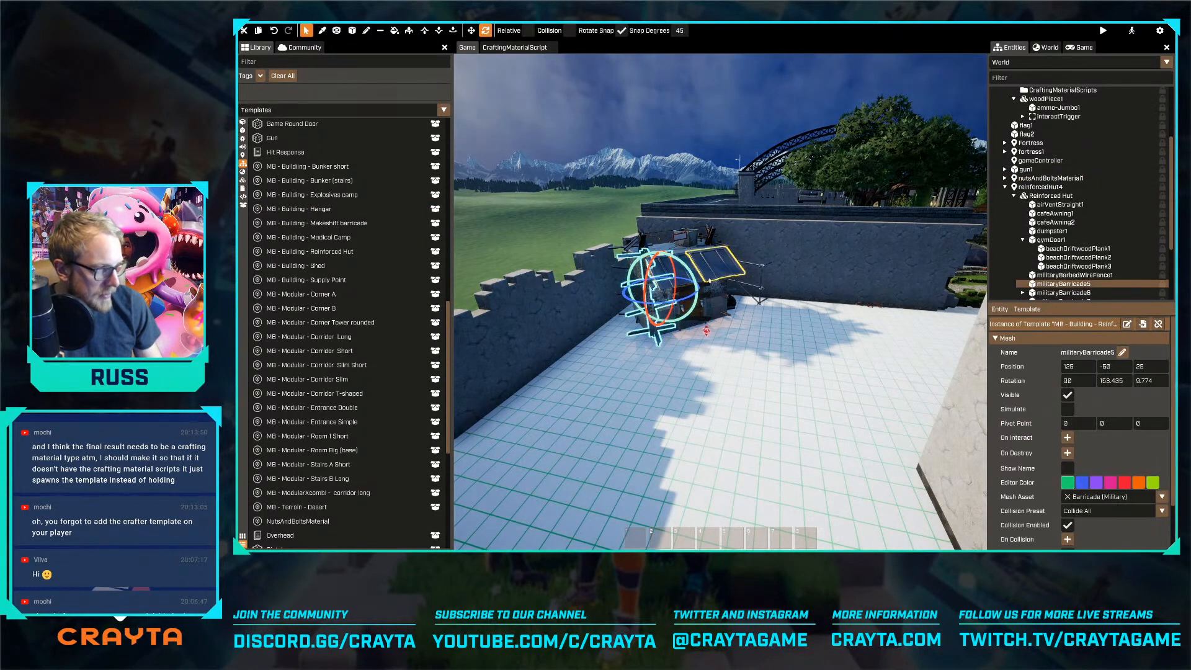
left_click(719, 282)
left_click(718, 294)
left_click(693, 297)
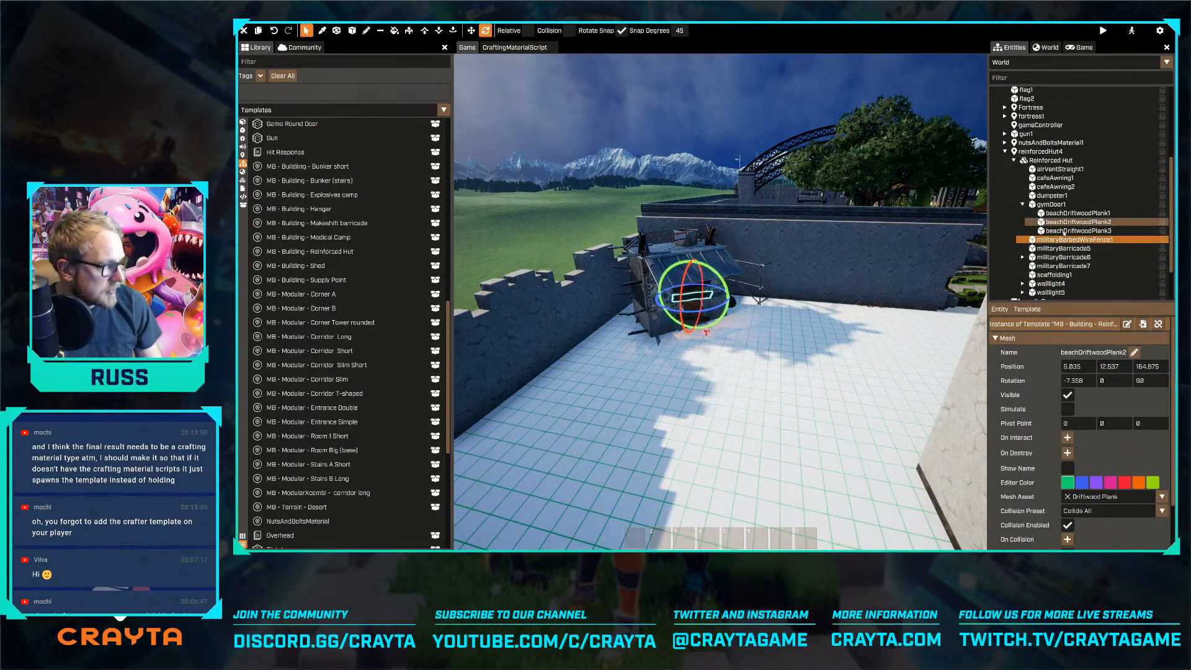
left_click(1040, 151)
key("Delete")
Place the MB - Building - Explosives camp template in the courtyard corner at about -2575, -1262.5, rotated to -90 degrees
key("w")
key("space")
left_click_drag(335, 199, 655, 407)
key("r")
key("w")
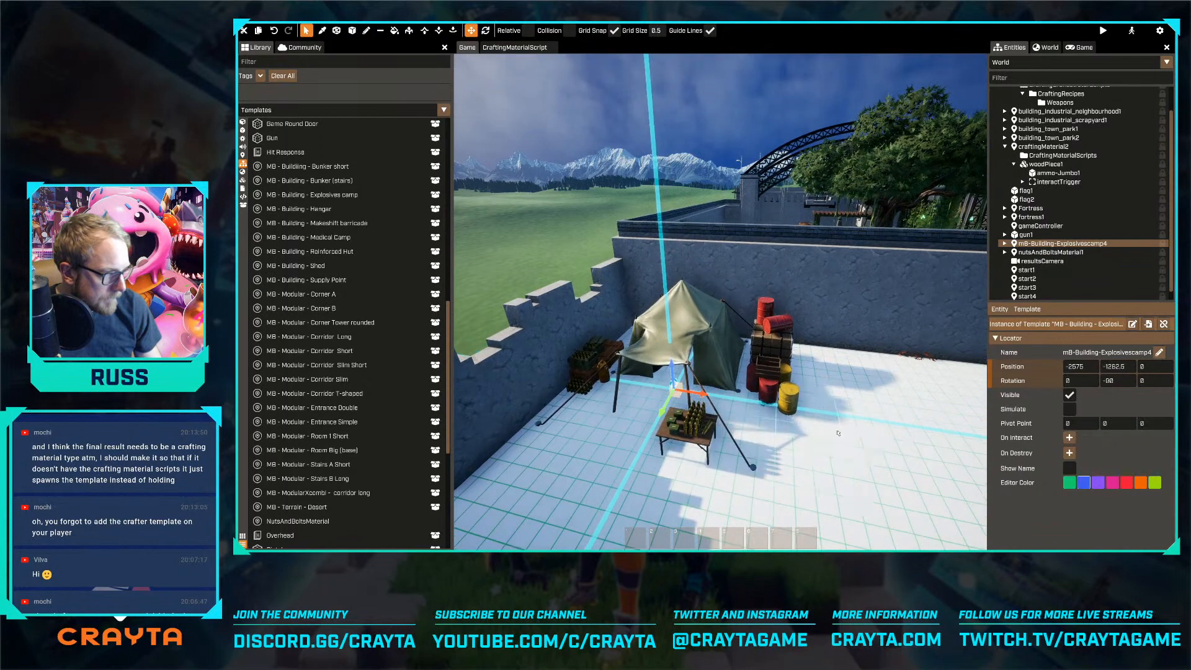
Move the tent within the explosives camp to about 87.5, 25 relative to the camp
left_click(817, 427)
key("w")
right_click_drag(817, 427, 817, 472)
key("w")
key("s")
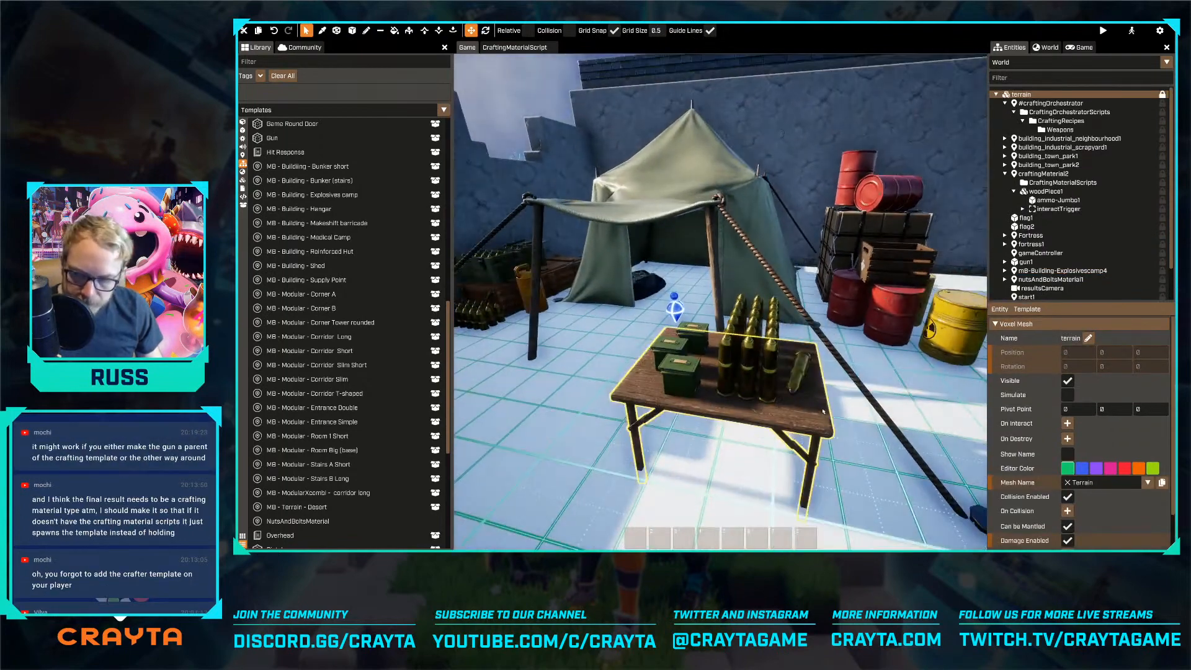
right_click_drag(817, 427, 788, 427)
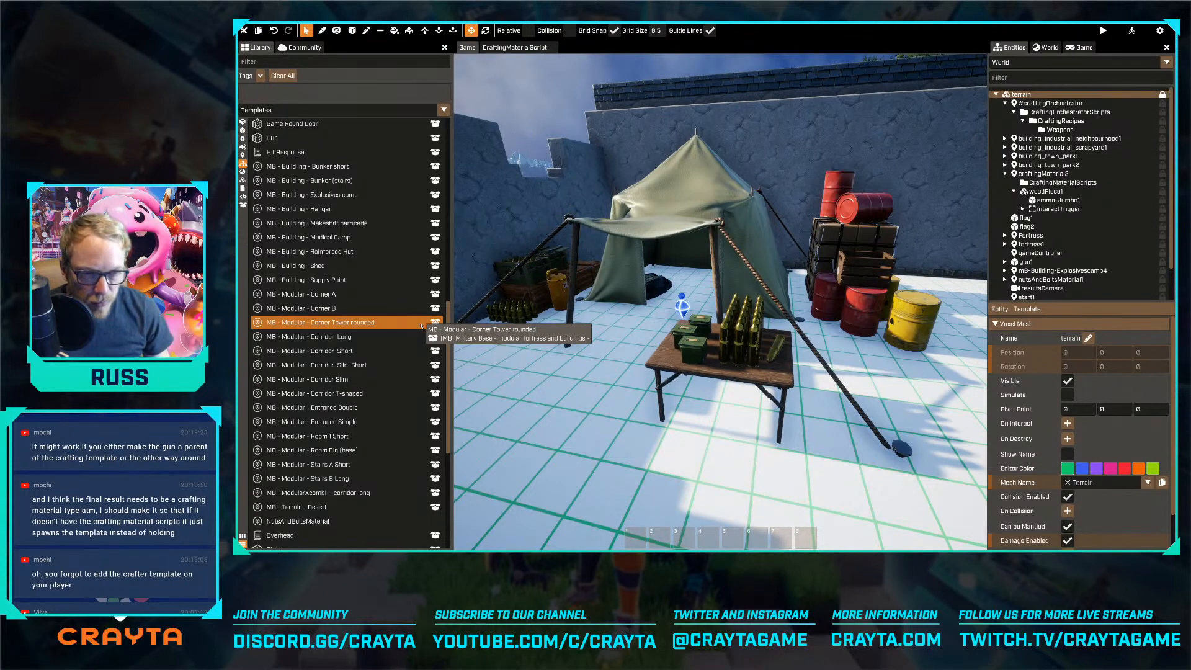
key("s")
key("s")
left_click(709, 267)
key("s")
left_click_drag(705, 341, 718, 346)
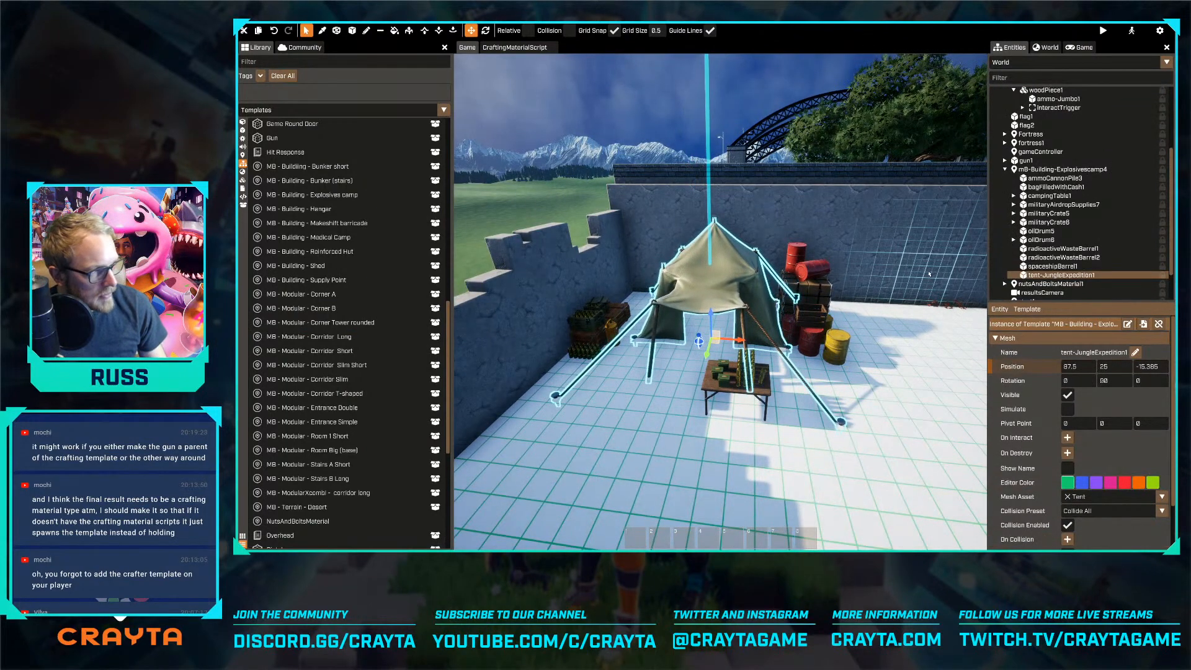
Undo the tent's moves and move the whole explosives camp to about -2462.5, -1237.5 in the courtyard corner
key("ctrl+z")
left_click_drag(724, 331, 738, 332)
key("ctrl+z")
left_click(1062, 170)
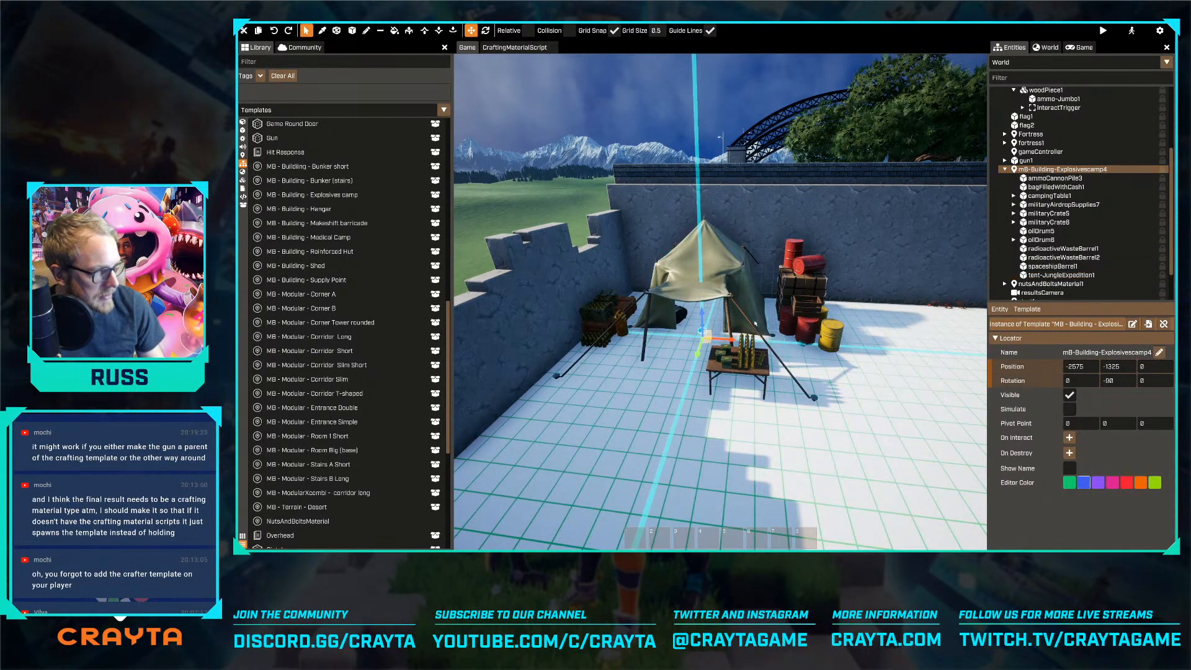
left_click_drag(708, 344, 739, 363)
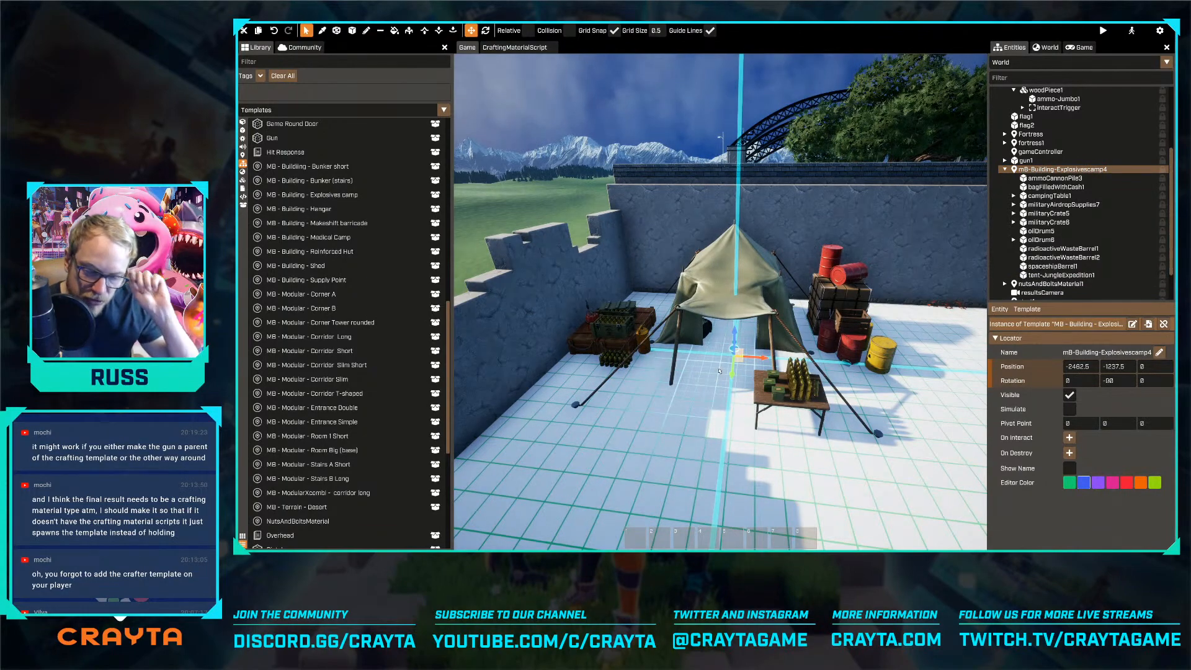
Delete the standalone gun1 entity from the map
key("w")
right_click_drag(716, 391, 665, 315)
left_click(634, 286)
key("Delete")
key("w")
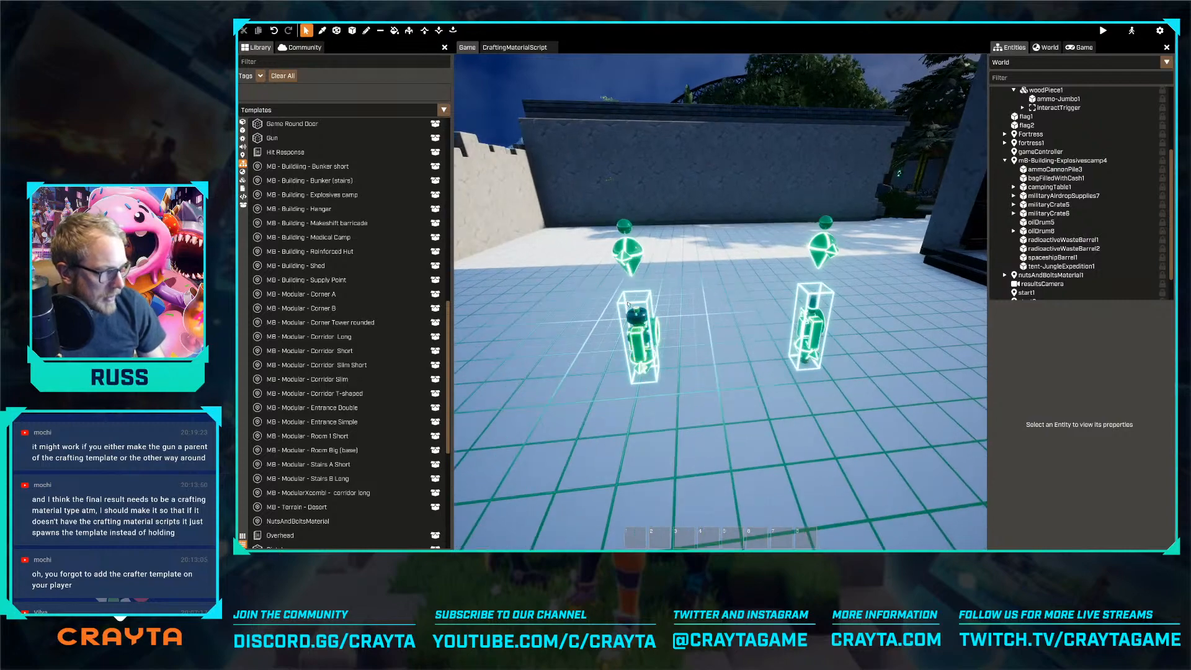
right_click_drag(715, 326, 589, 290)
key("s")
key("w")
key("space")
key("space")
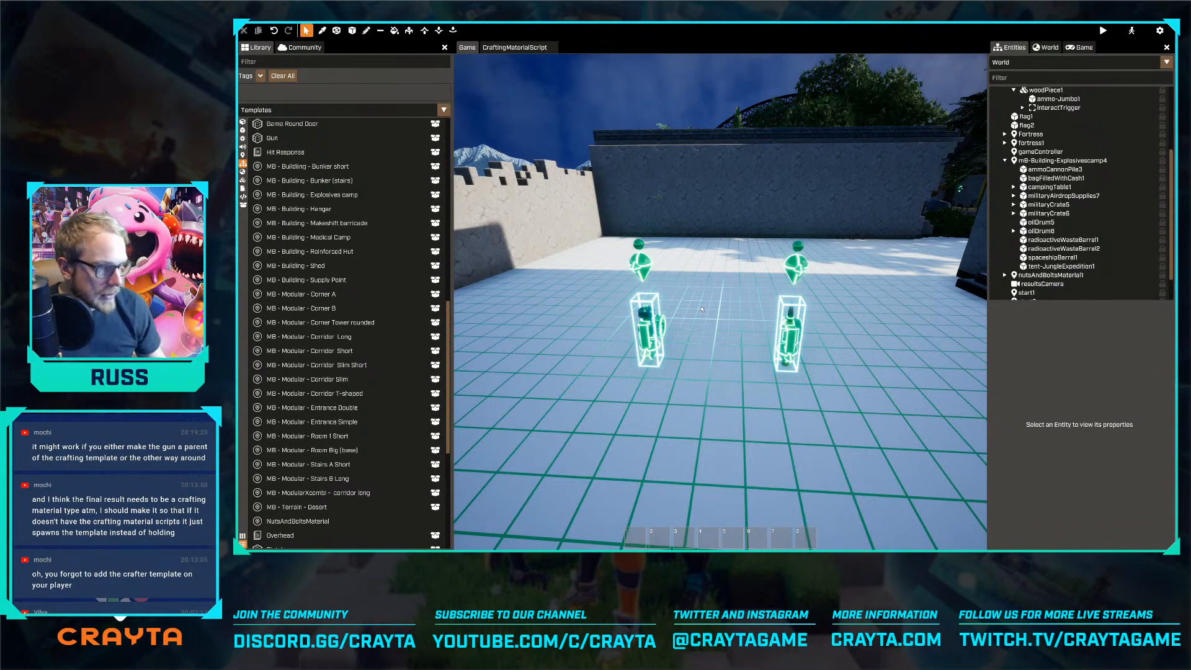
key("s")
key("d")
key("w")
scroll(305, 180, "down", 1)
scroll(306, 180, "up", 1)
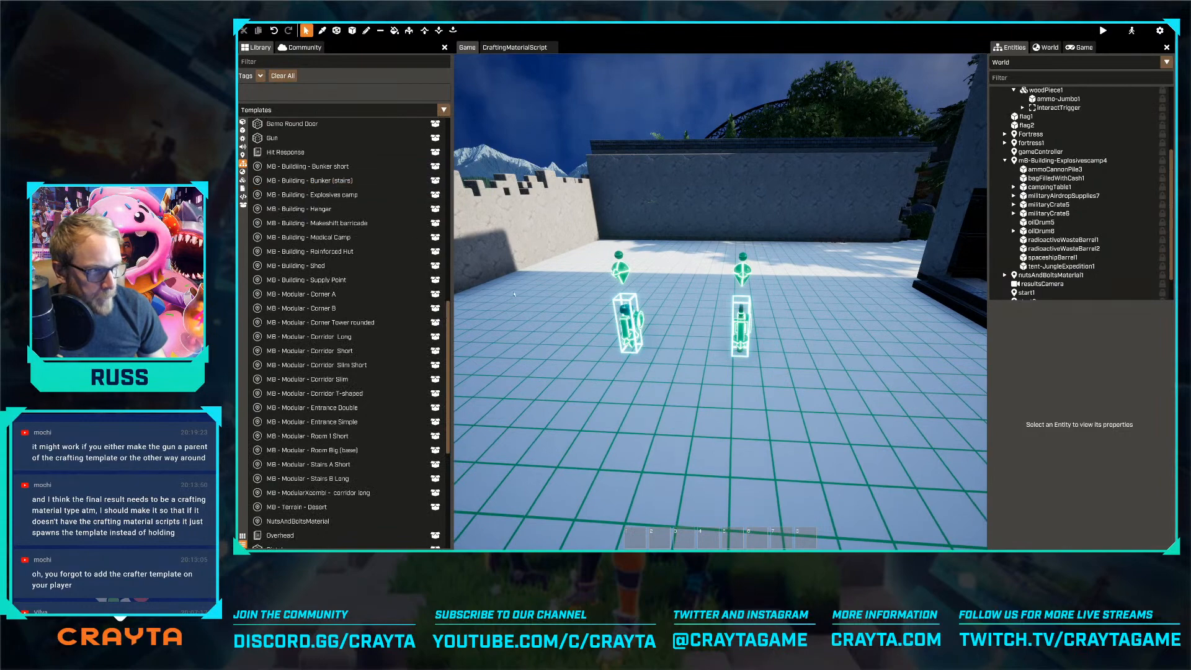
Find the CraftingMaterial template and place an instance beside the two existing materials at about 2187.5, 725, 37.5
left_click(285, 61)
type("craft")
left_click_drag(289, 141, 667, 376)
key("w")
key("w")
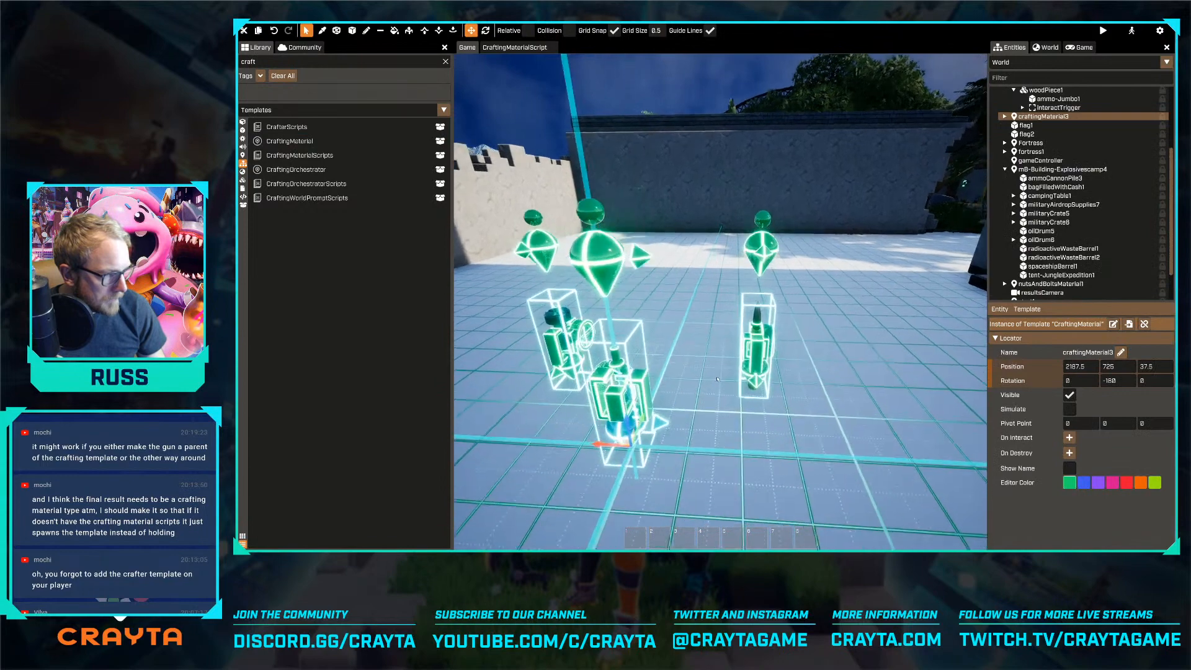
Create a new template named weapon_token from the placed crafting material and open it for editing
left_click(1027, 309)
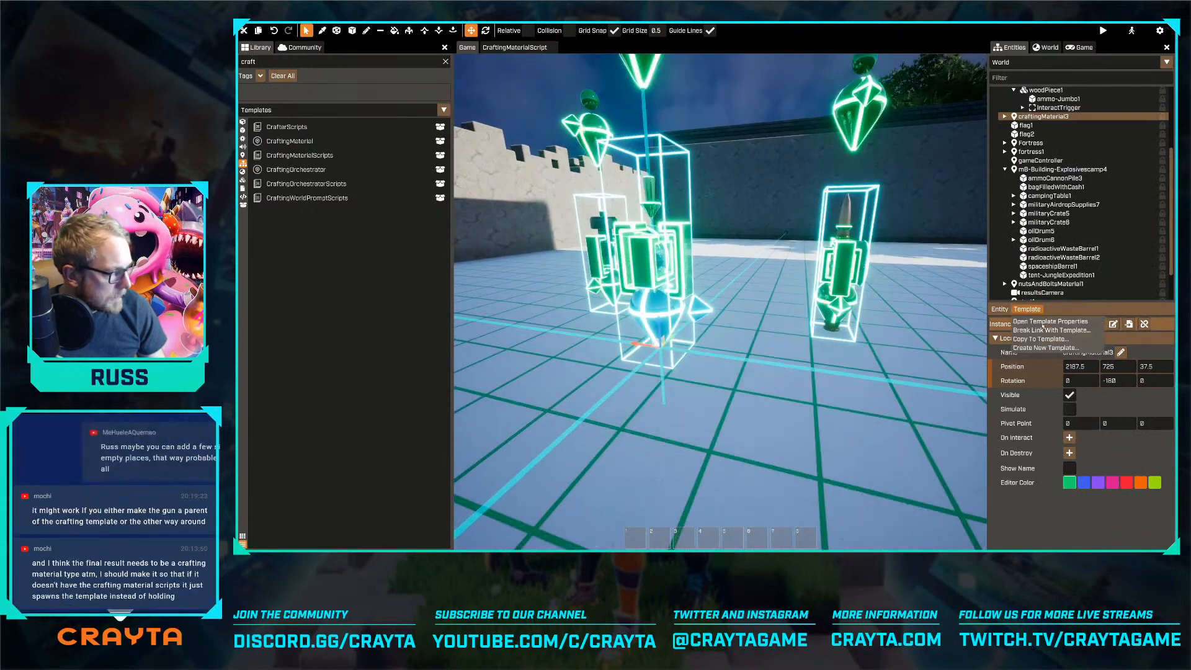
left_click(1052, 348)
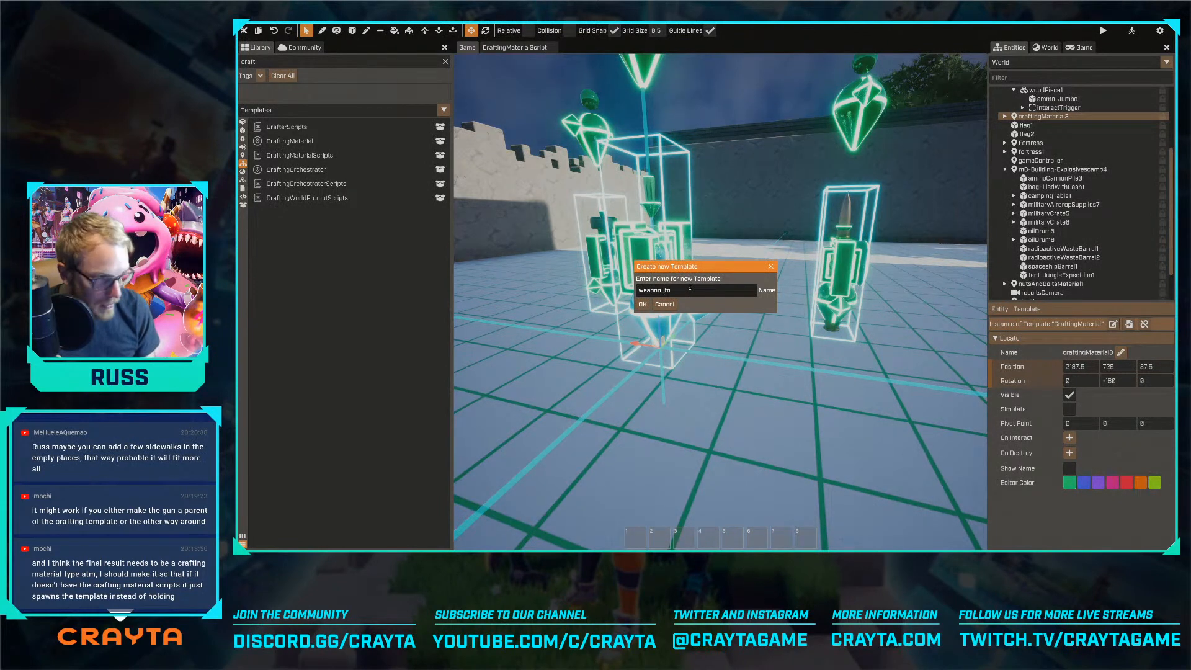
left_click(641, 308)
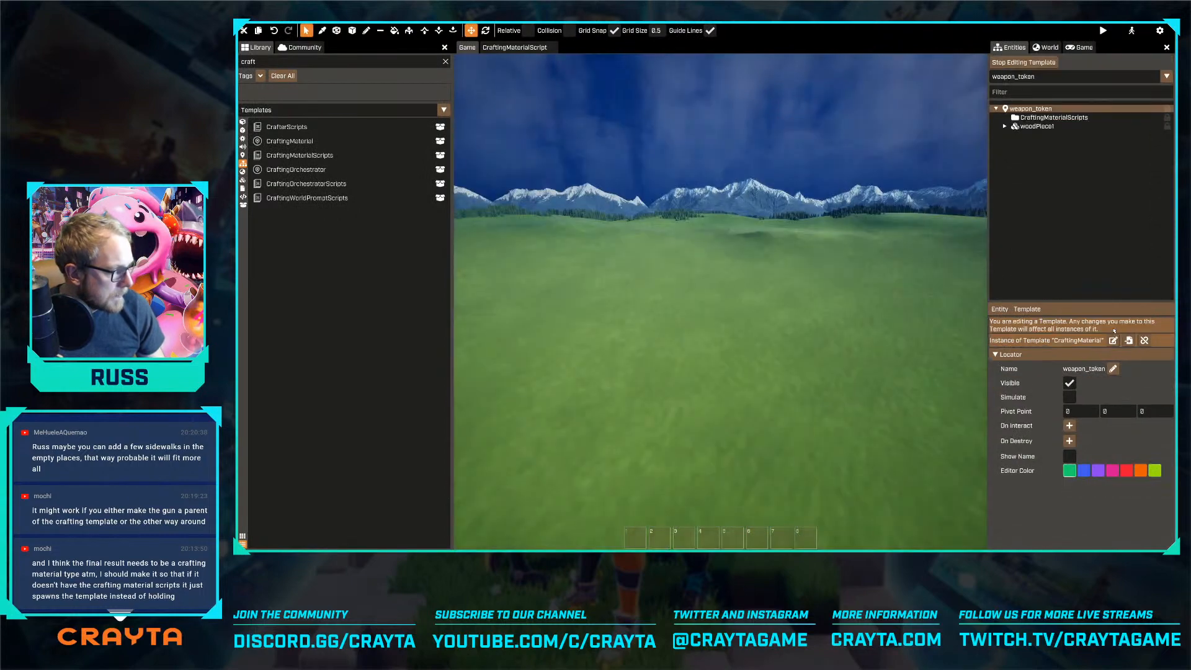
Find the coin meshes and add Coin (Pickup White) under woodPiece1 in the weapon_token template
key("w")
key("a")
key("s")
right_click_drag(720, 294, 868, 294)
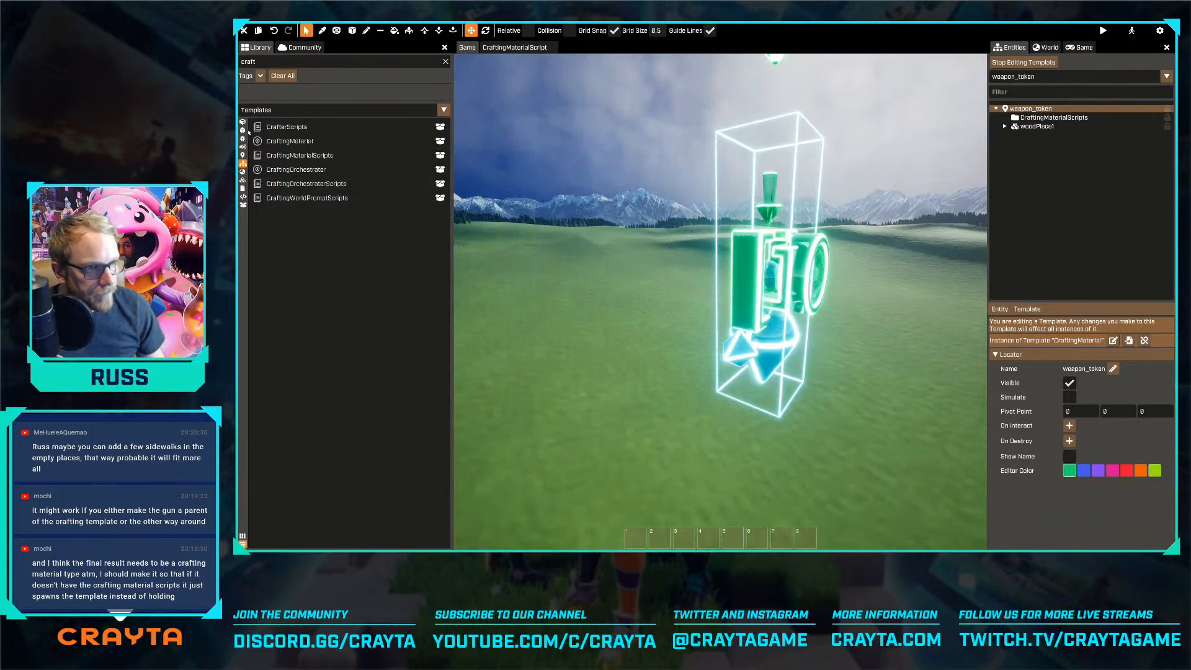
left_click(242, 129)
left_click(253, 63)
type("coin")
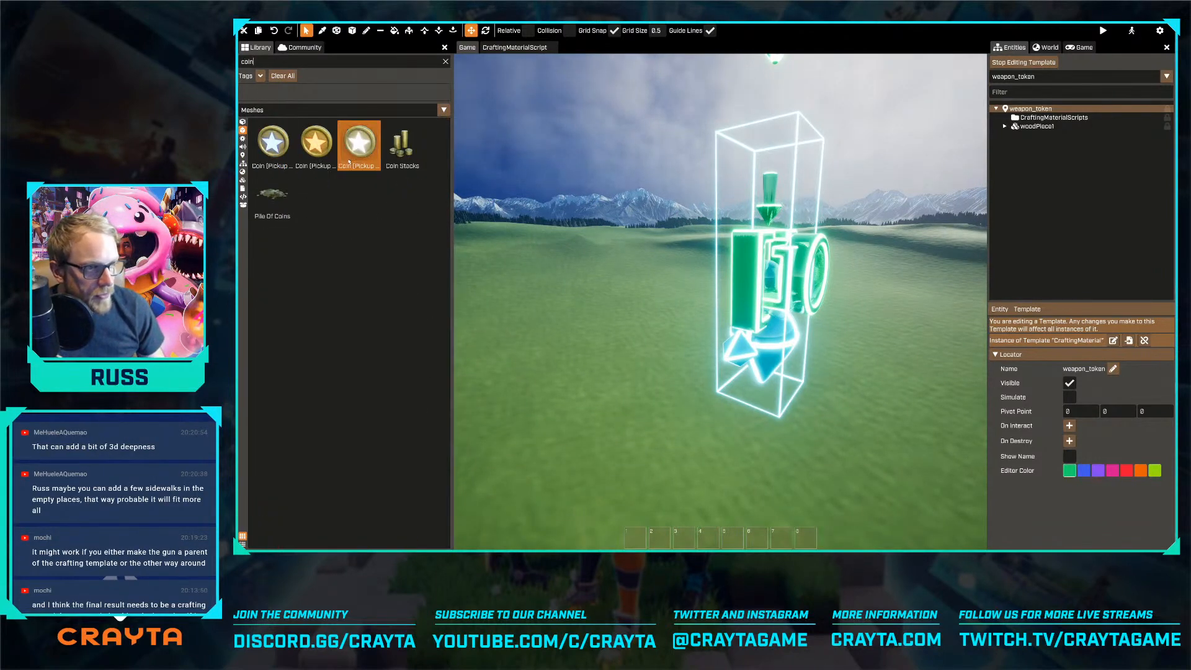
left_click_drag(360, 141, 998, 174)
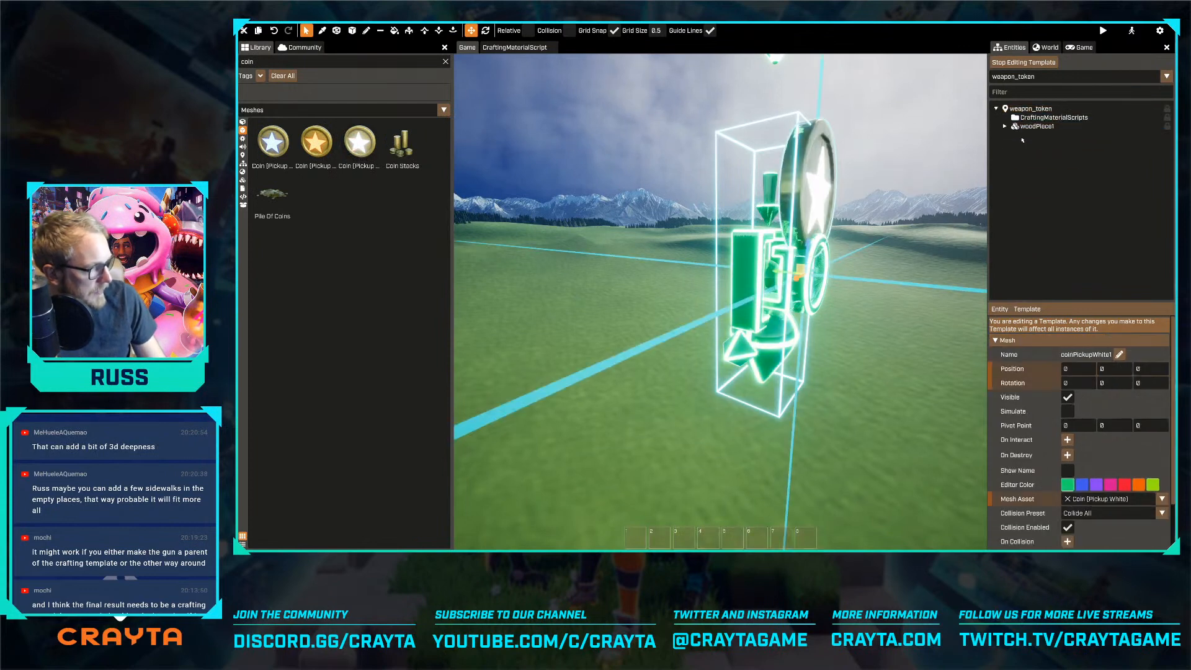
Move the coin mesh to 12.5, 12.5, -37.5 within the template and disable its collision
left_click_drag(792, 273, 771, 345)
right_click_drag(771, 344, 675, 343)
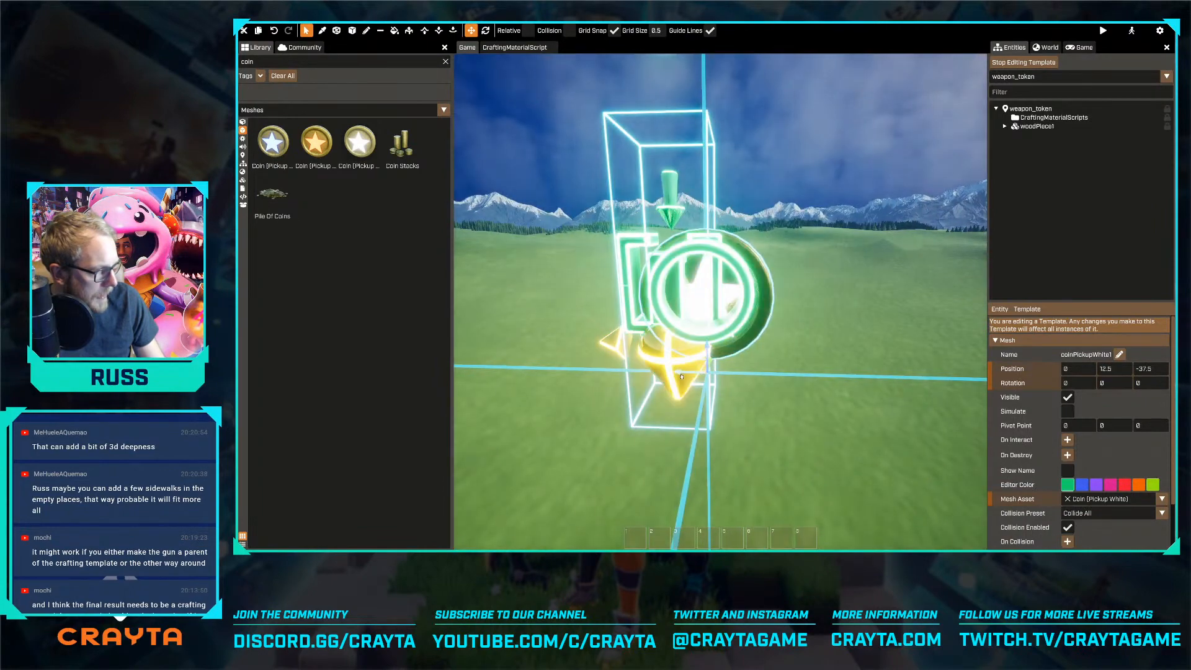
left_click_drag(684, 371, 655, 371)
key("a")
scroll(1126, 443, "down", 2)
key("d")
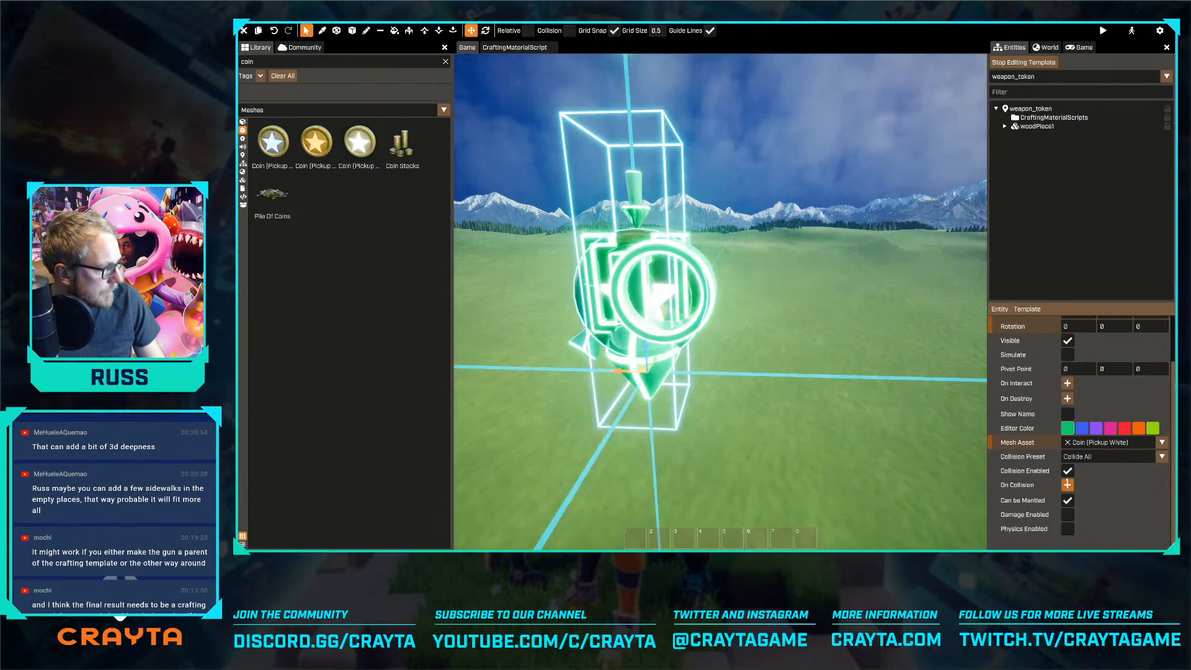
left_click(1067, 475)
key("a")
key("d")
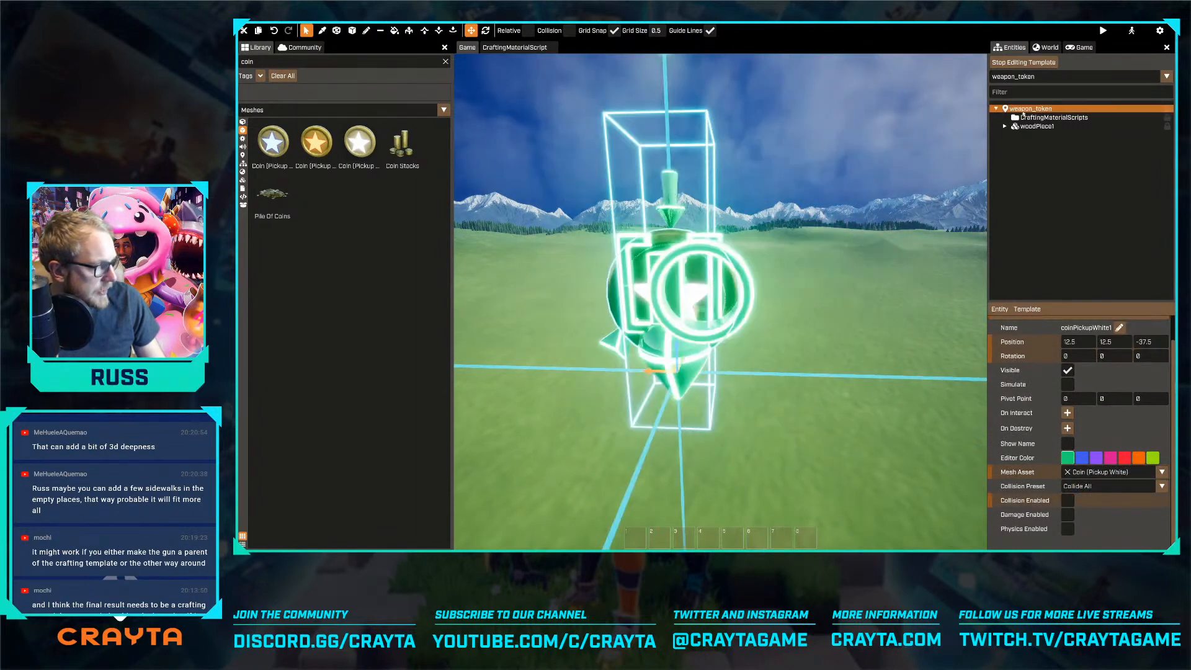
In CraftingMaterialScripts, set the material name to Weapon Token and the material ID to weapon_token, and clear the grip
left_click(1052, 117)
key("ctrl")
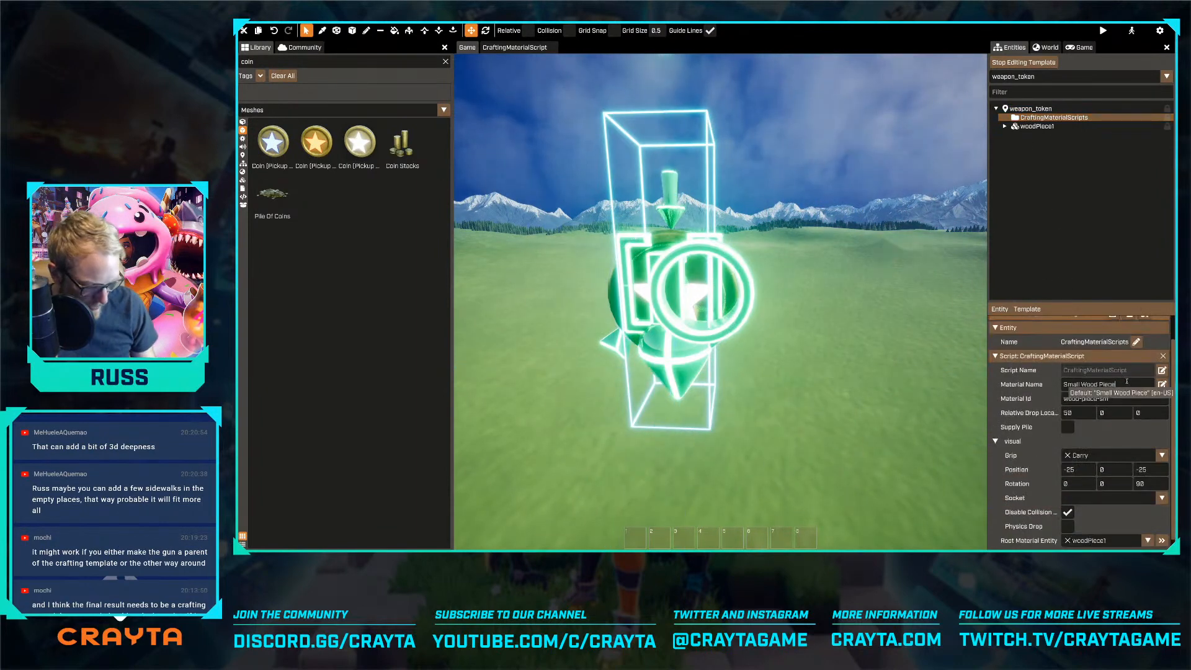
type("Weapon Token")
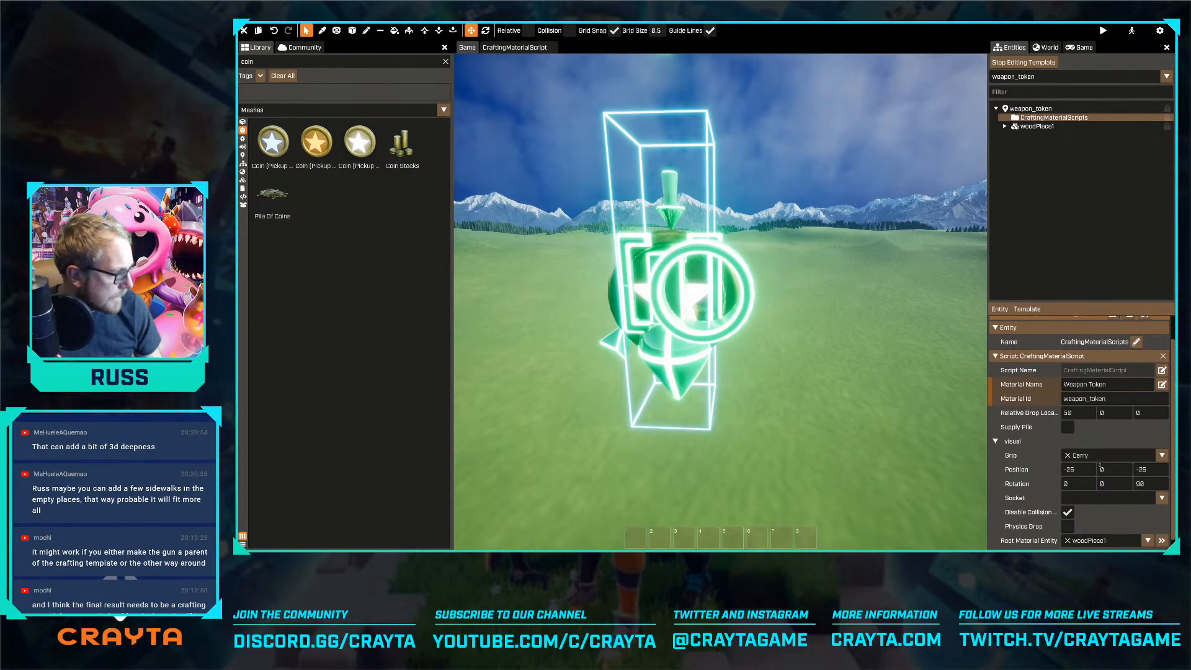
left_click(1067, 456)
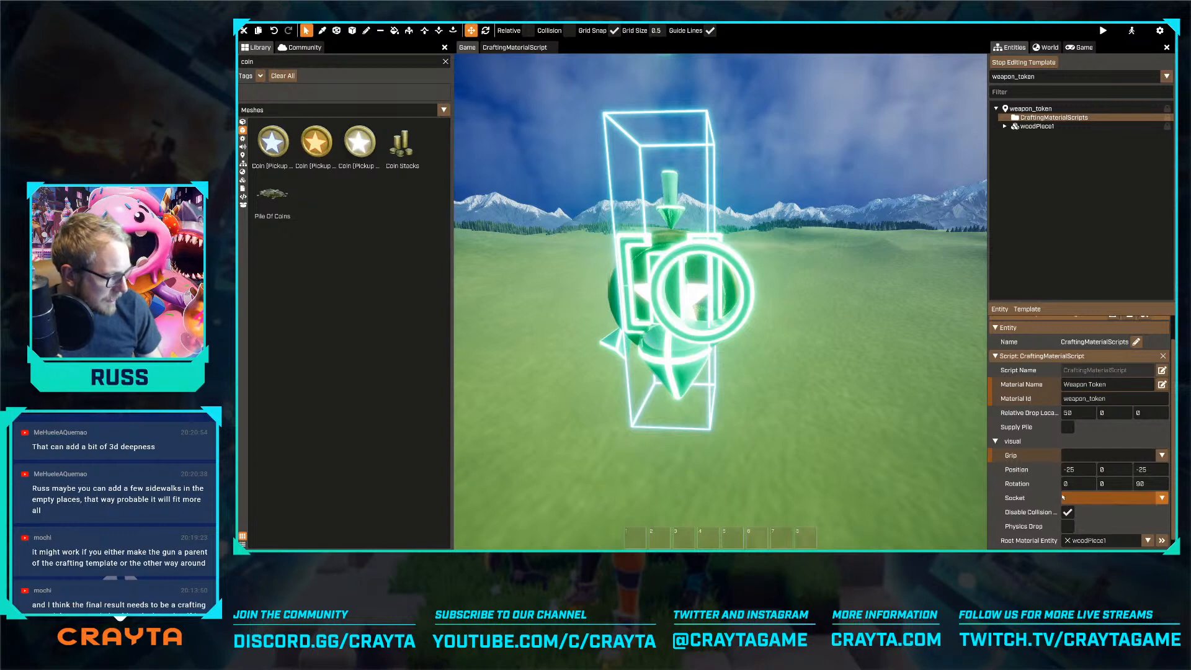
scroll(1068, 499, "down", 1)
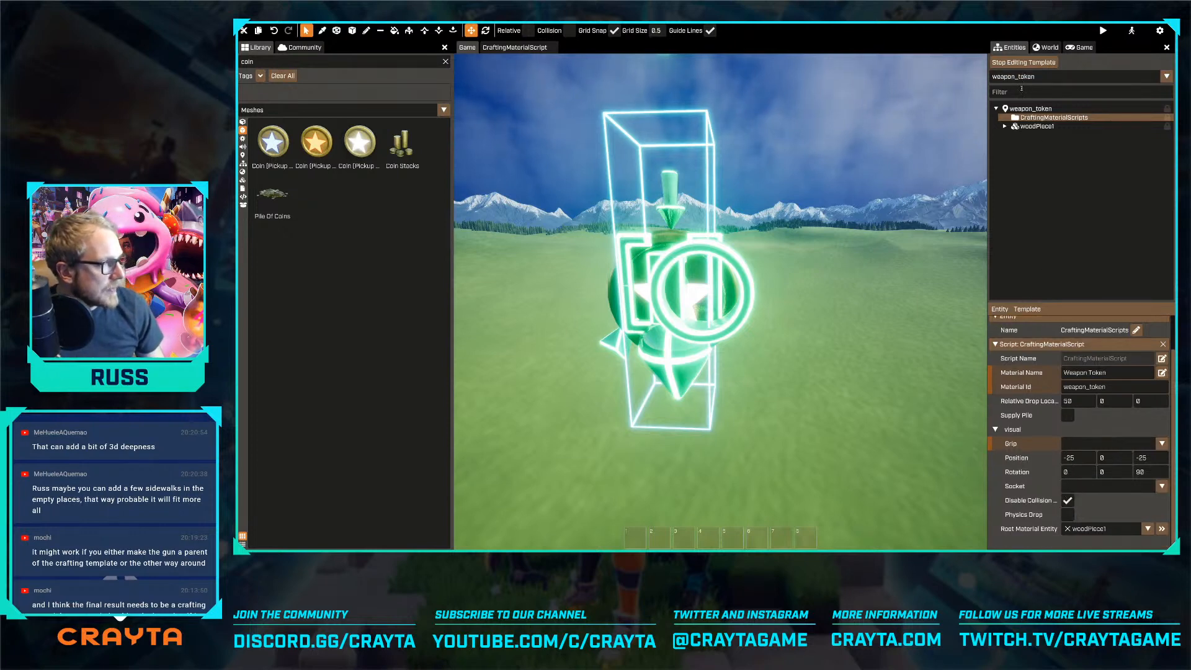
Stop editing the template and delete the placed weapon_token instance craftingMaterial3 from the world
left_click(1022, 63)
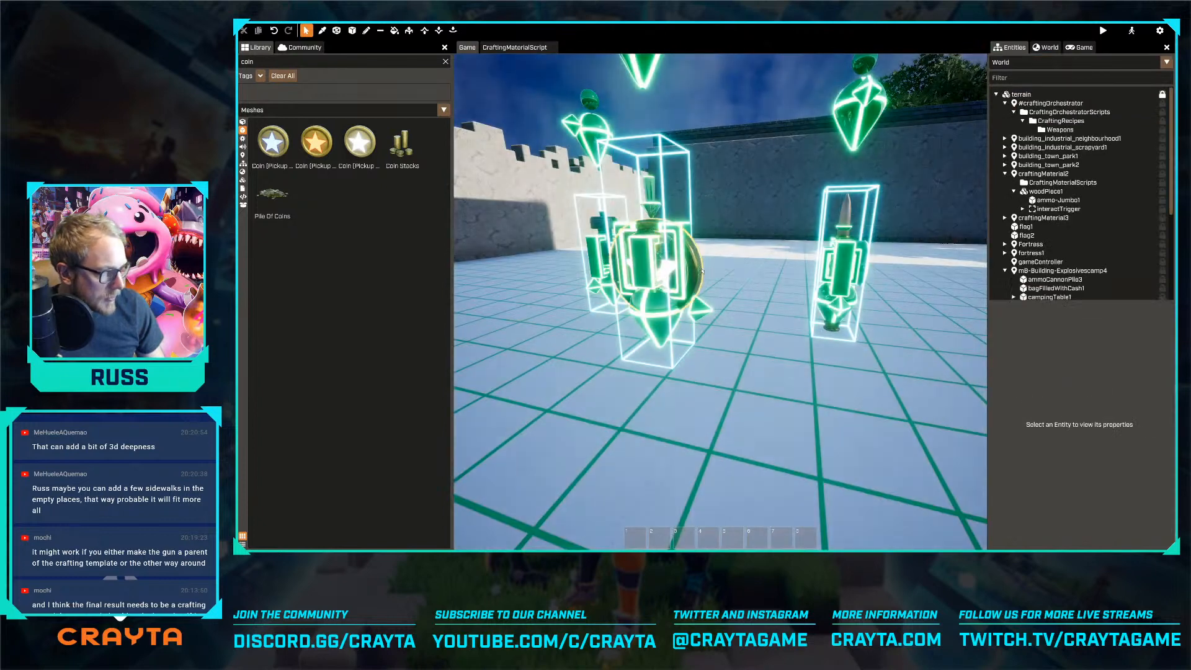
left_click(1047, 218)
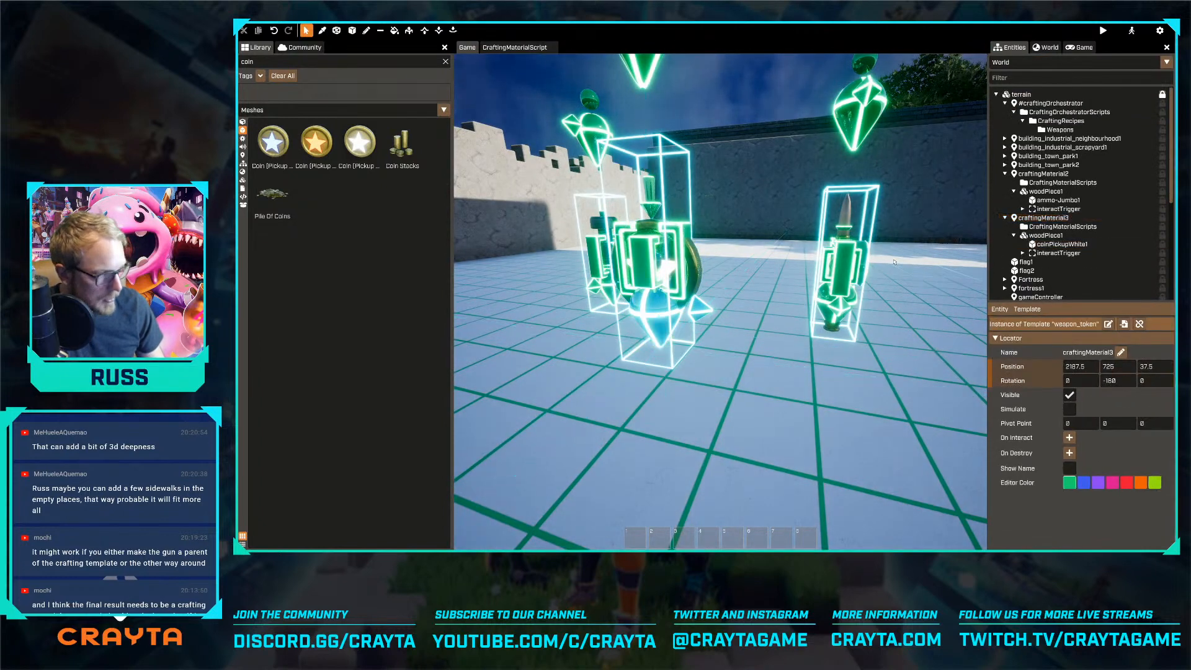
key("Delete")
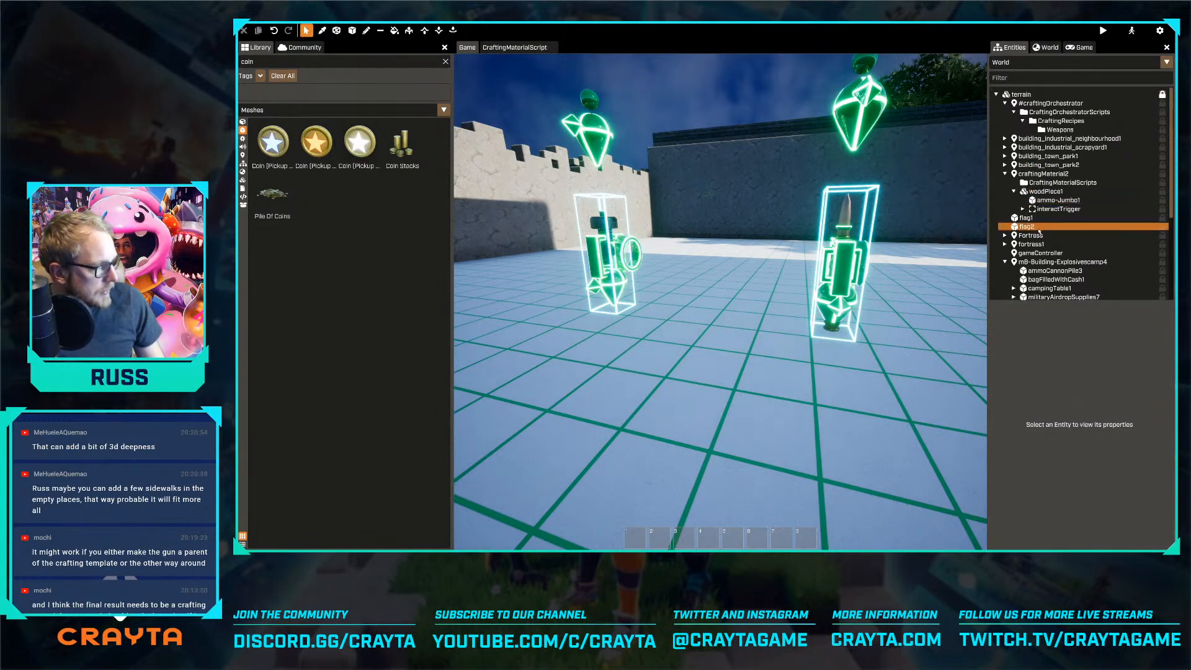
Move the ammo and nuts-and-bolts crafting materials together onto the open floor in front of the explosives camp tent
left_click(609, 280)
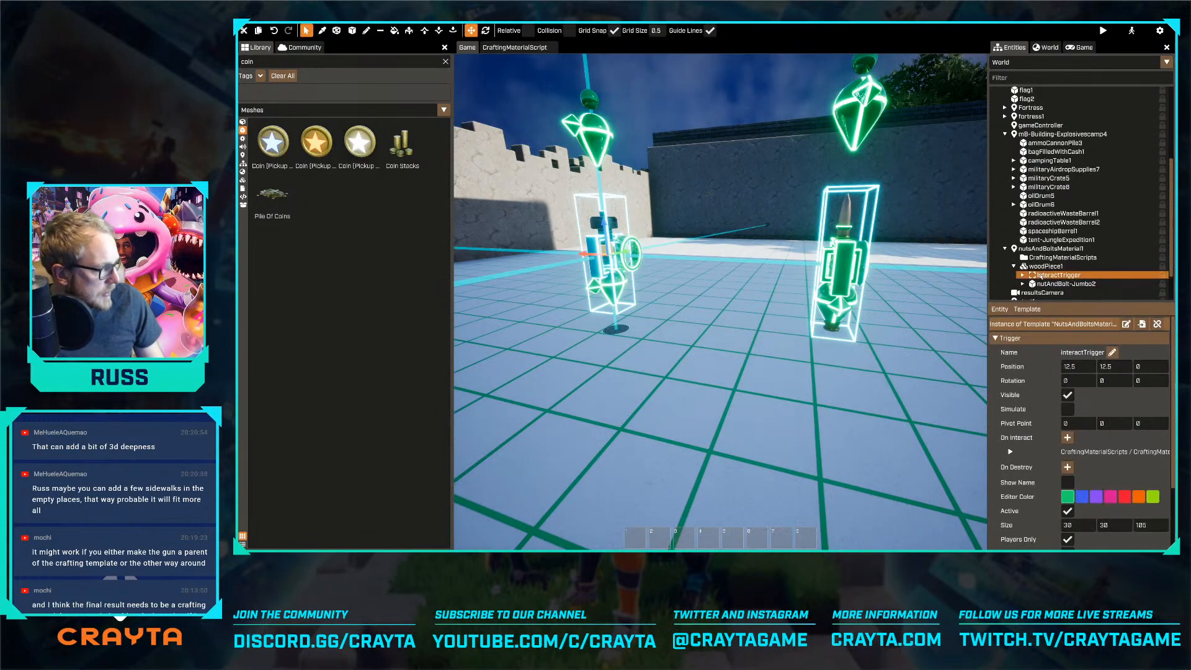
left_click(1004, 248)
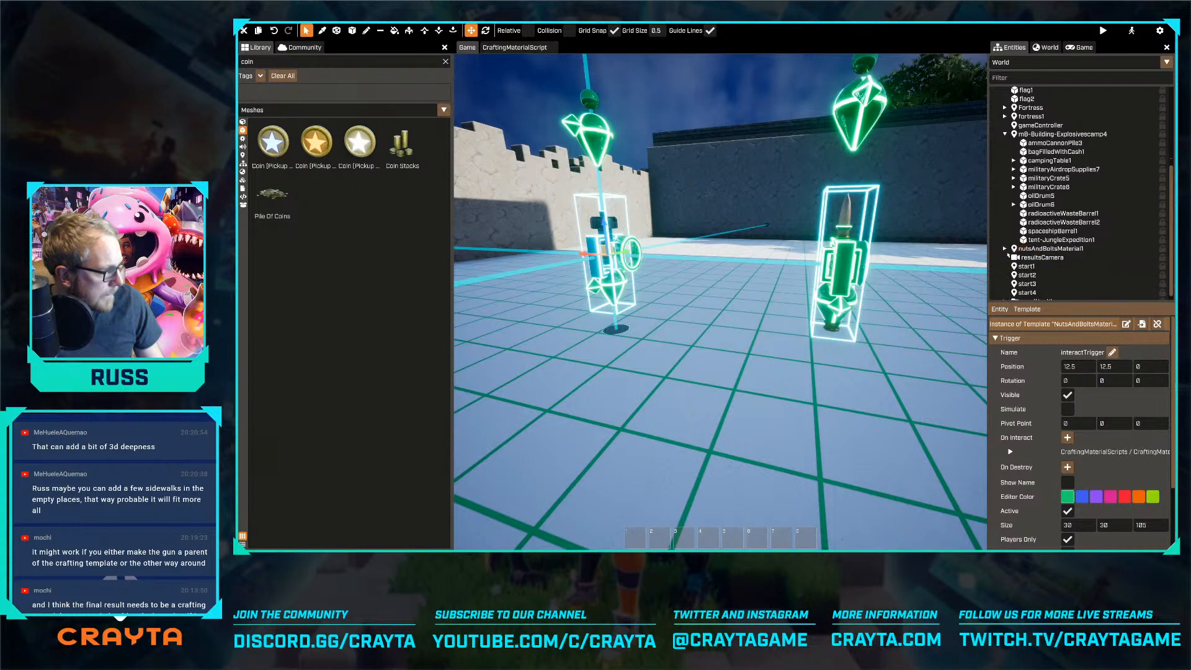
left_click(1048, 249)
left_click(847, 226)
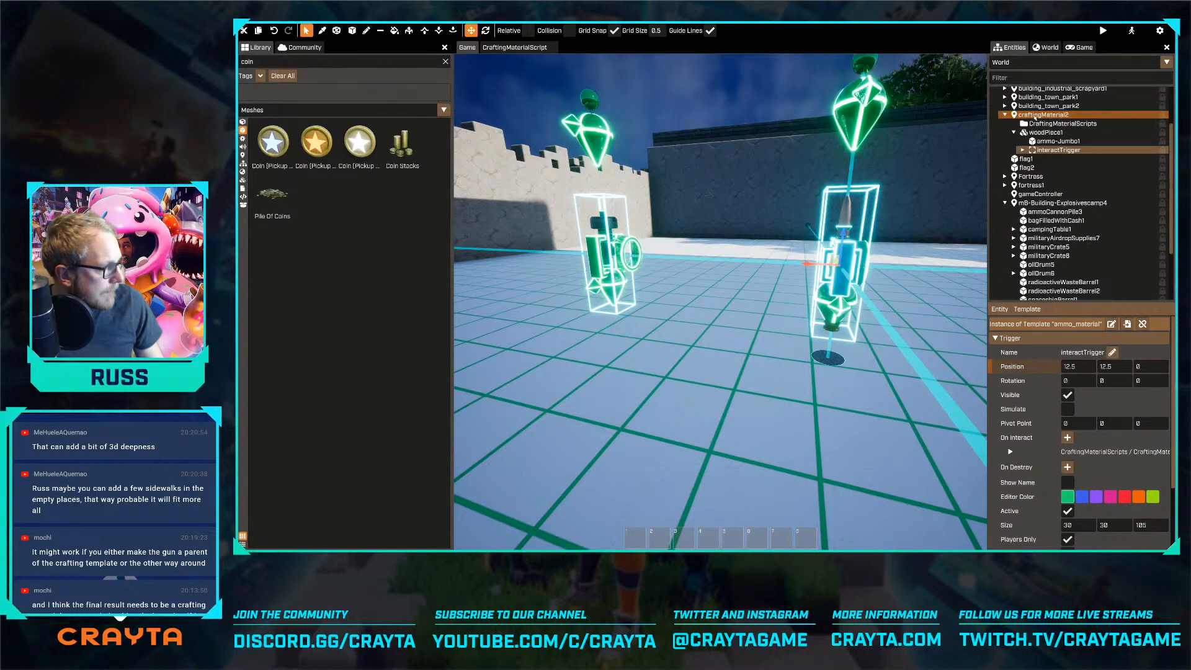
left_click(1035, 116)
scroll(1035, 136, "down", 3)
left_click(1043, 243, "ctrl")
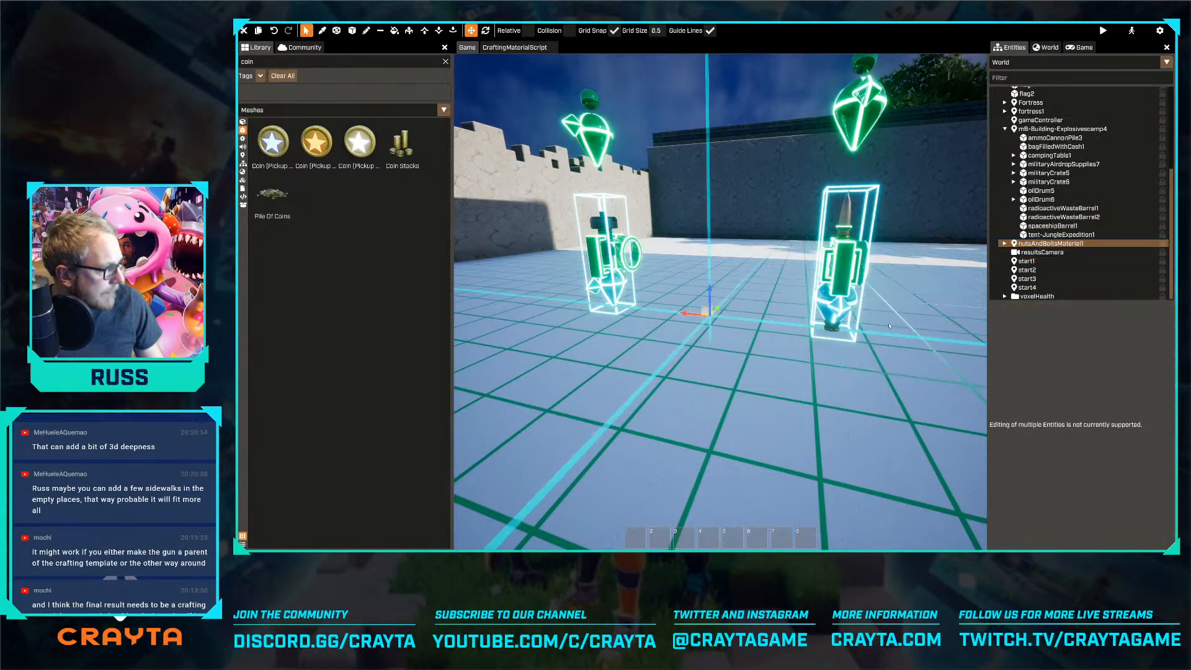
key("s")
right_click_drag(819, 330, 823, 352)
left_click_drag(823, 351, 795, 353)
right_click_drag(795, 354, 873, 371)
left_click_drag(881, 372, 696, 347)
mouse_move(696, 347)
right_mouse_down()
mouse_move(620, 322)
mouse_move(707, 358)
right_mouse_up()
left_click_drag(710, 360, 750, 299)
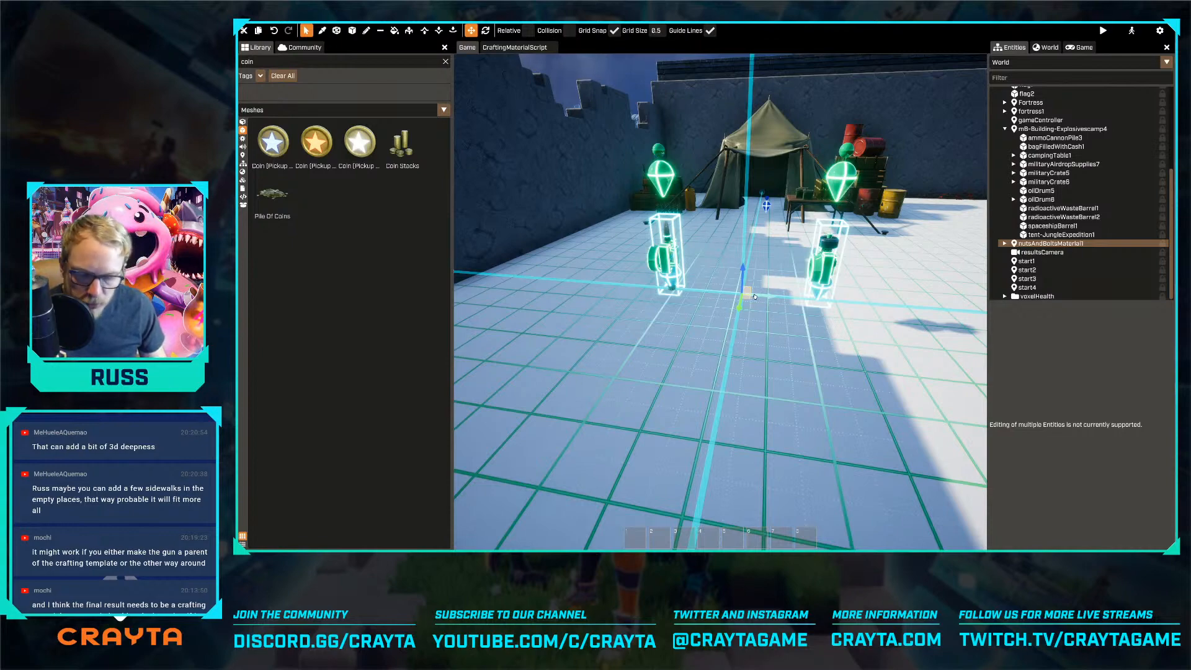
Examine the courtyard layout around the explosives camp, the industrial building and the two crafting materials
key("s")
right_click_drag(720, 302, 869, 378)
key("a")
key("w")
right_click_drag(761, 348, 837, 375)
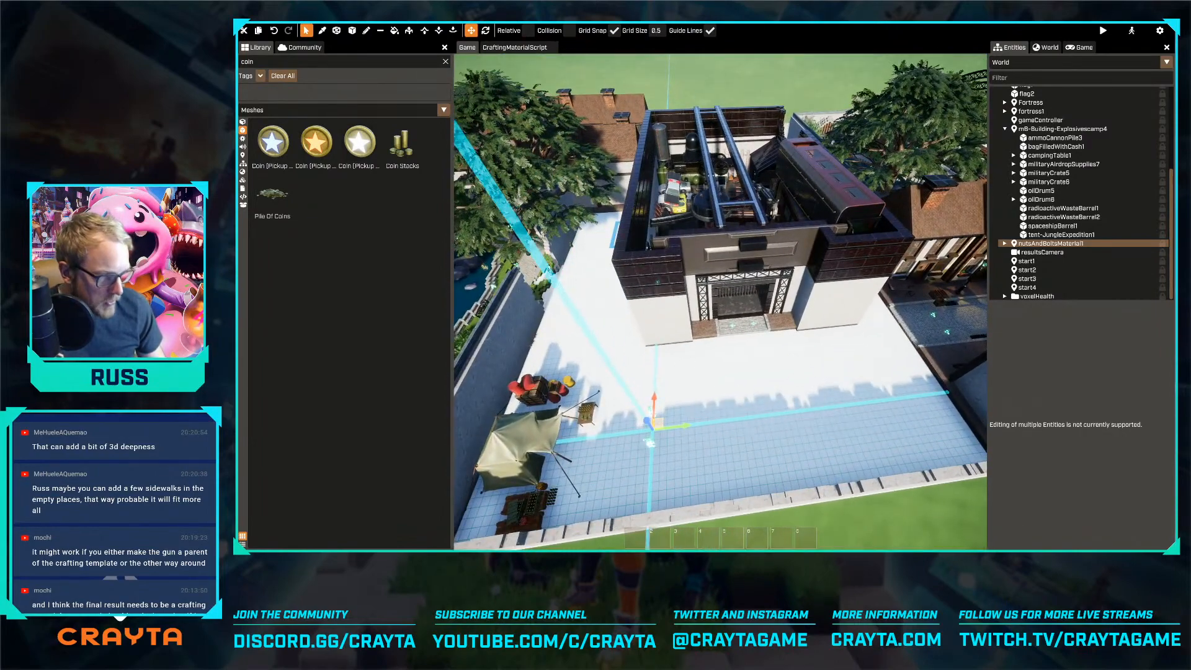
key("d")
right_click_drag(668, 366, 514, 298)
key("w")
key("w")
right_click_drag(712, 386, 695, 435)
key("w")
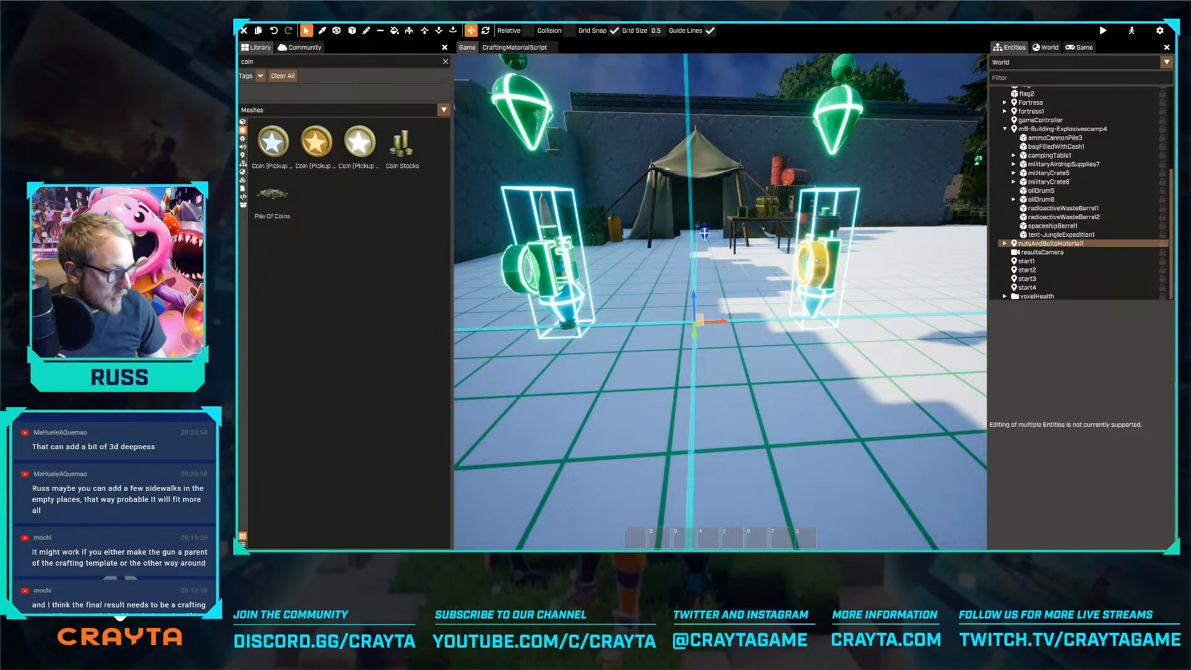
Set the first craftable template of the Weapons crafting recipe to weapon_token
key("s")
scroll(1055, 99, "up", 4)
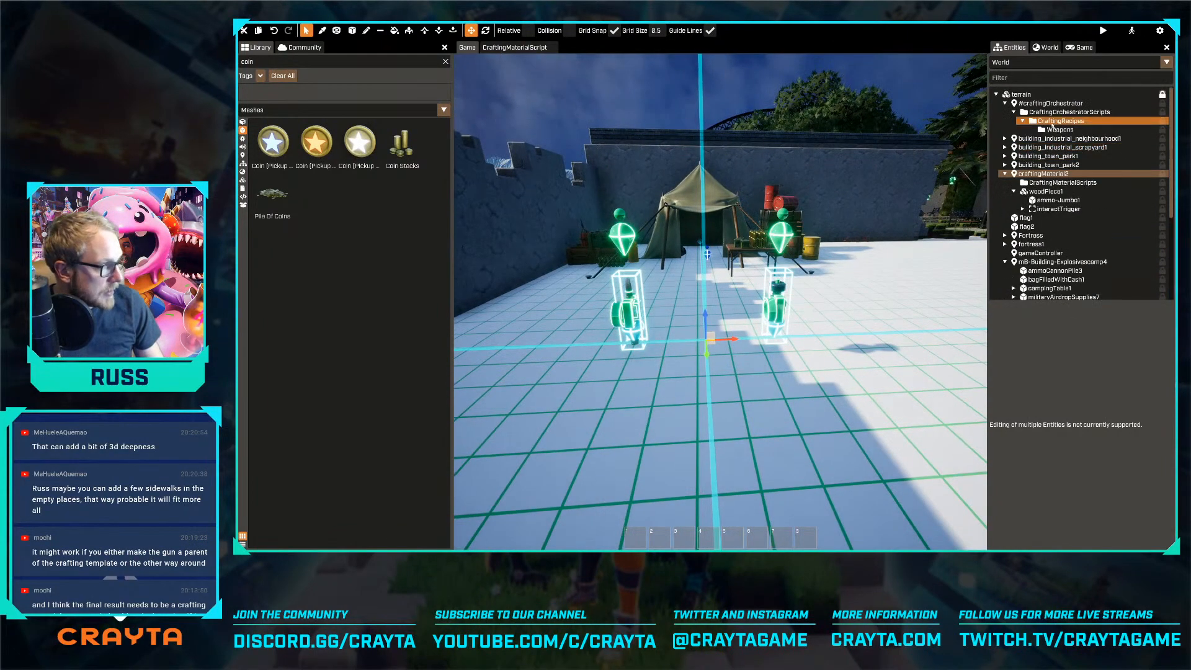
left_click(1058, 129)
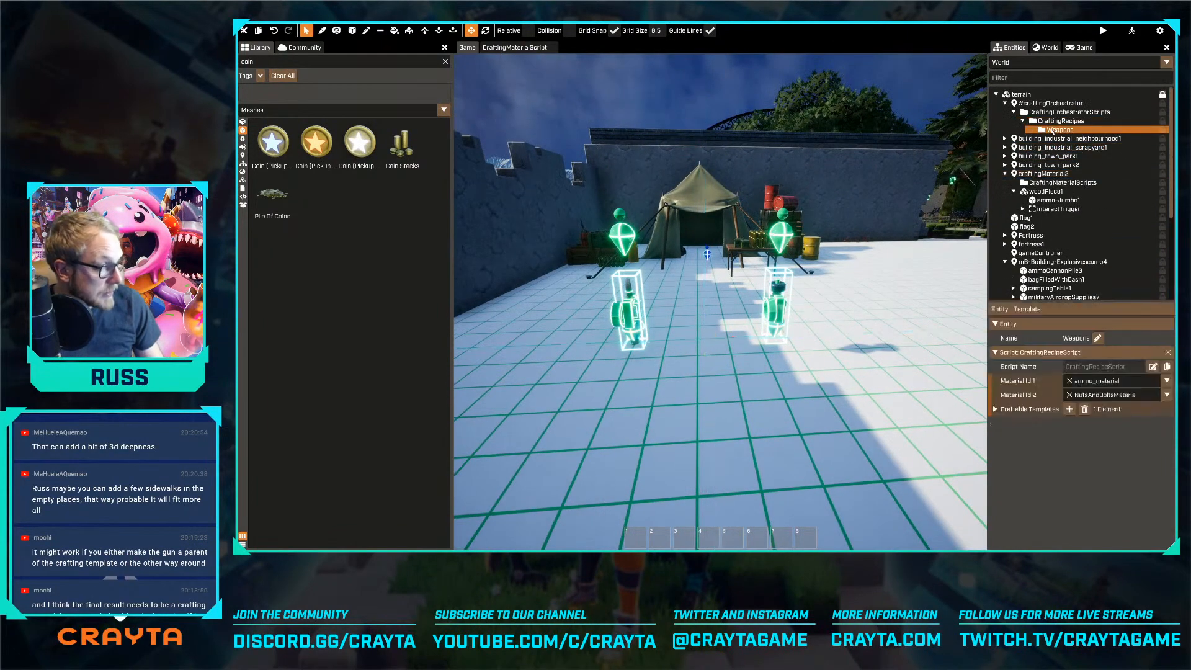
left_click(996, 410)
left_click(1137, 427)
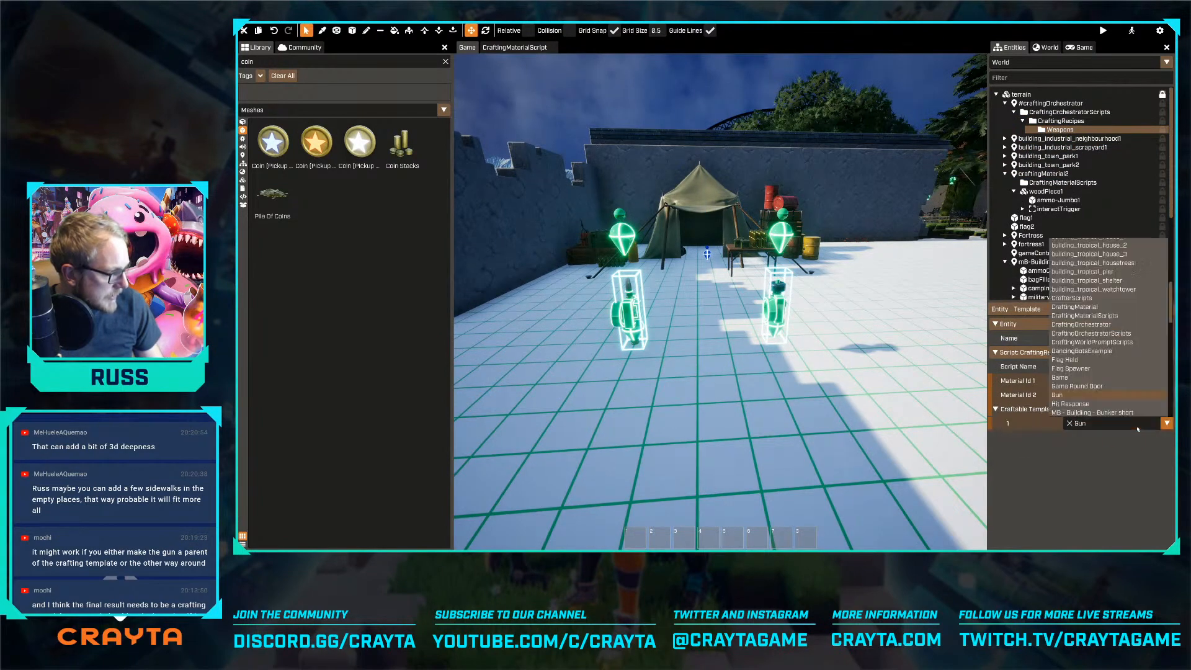
scroll(1119, 283, "down", 5)
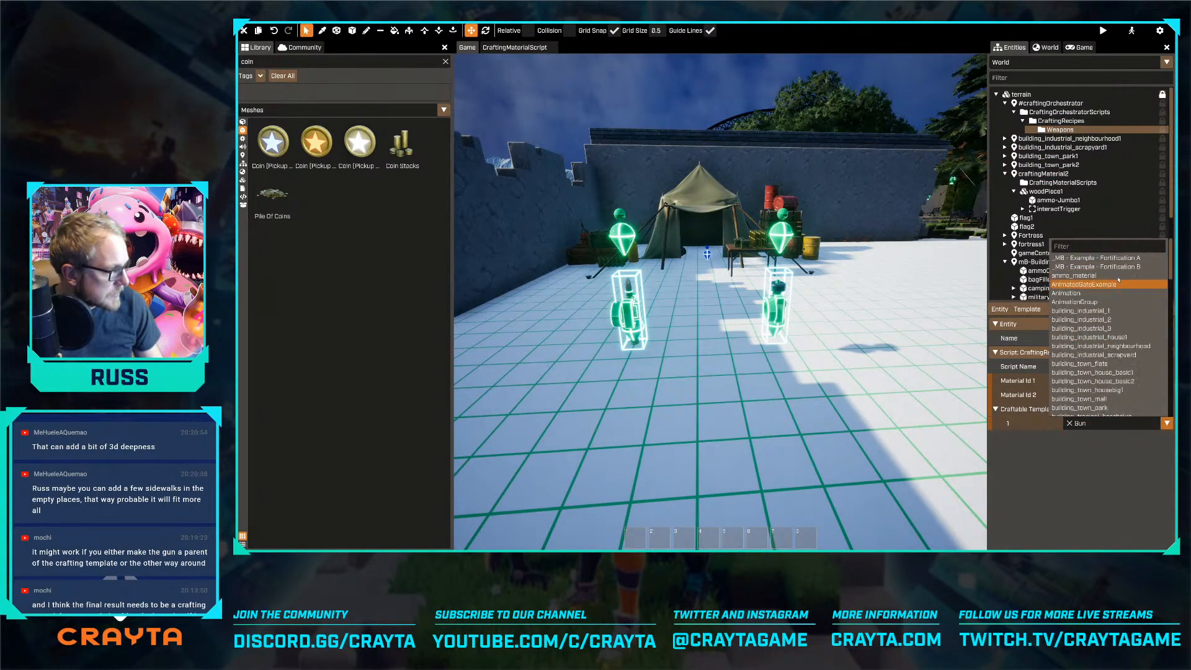
type("weapon")
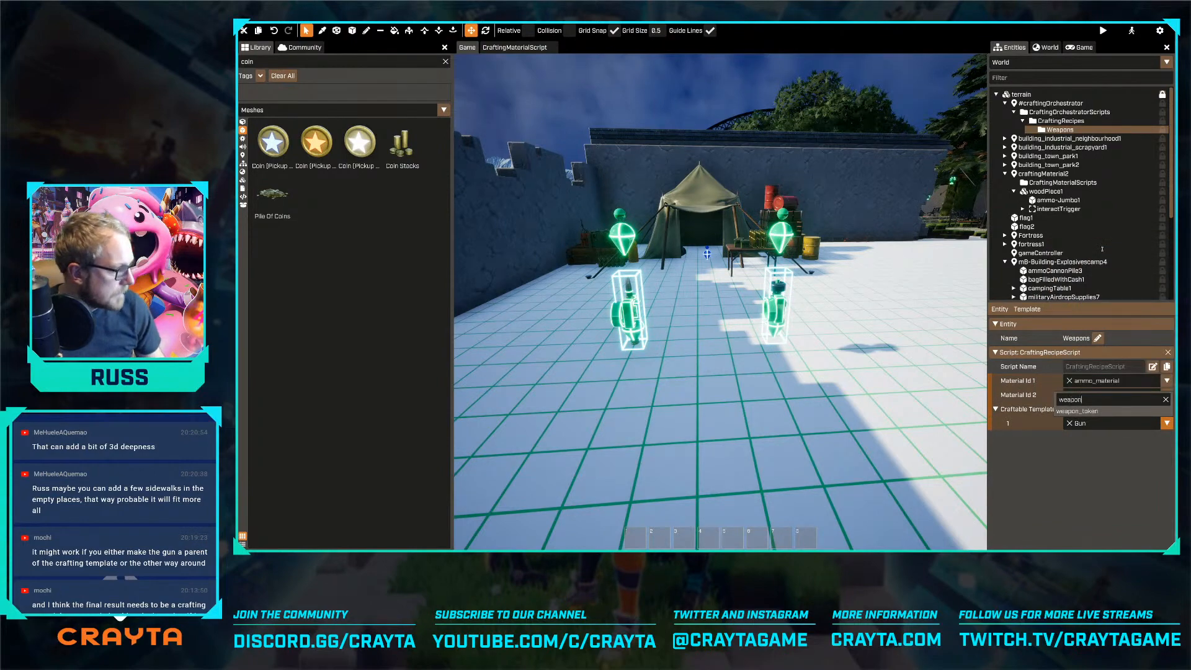
left_click(1079, 410)
key("w")
right_click_drag(753, 371, 749, 375)
key("s")
key("s")
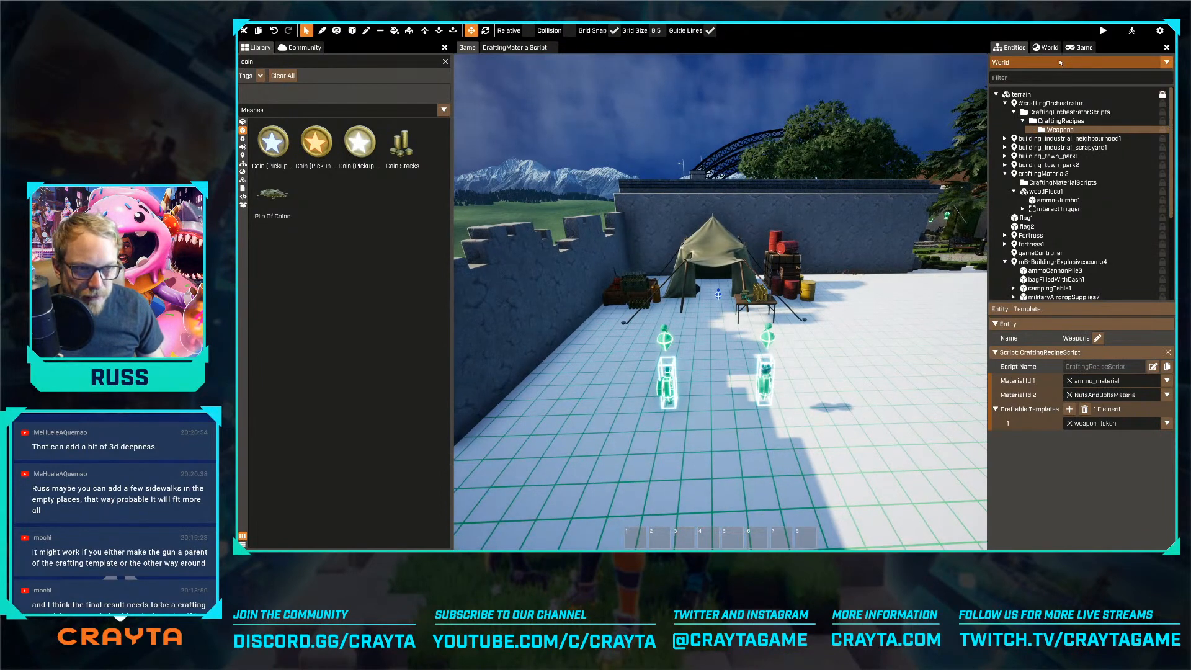
Playtest the game by running from the spawn room through the corridor and gate, then return to editing
key("F5")
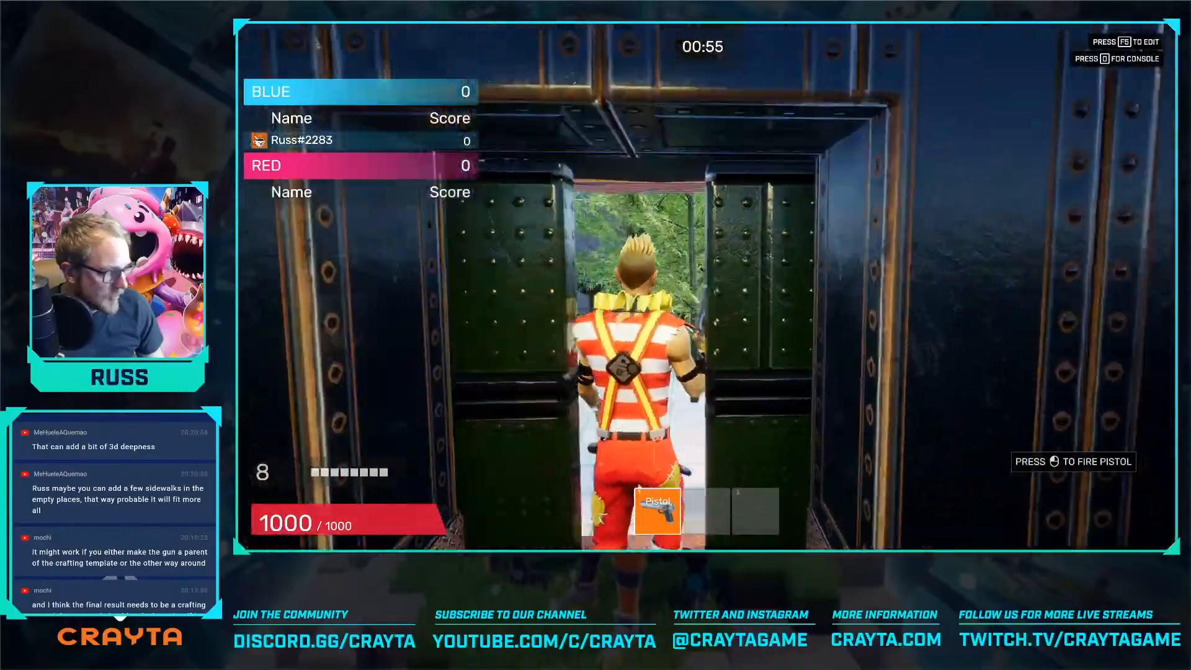
key("w")
key("w")
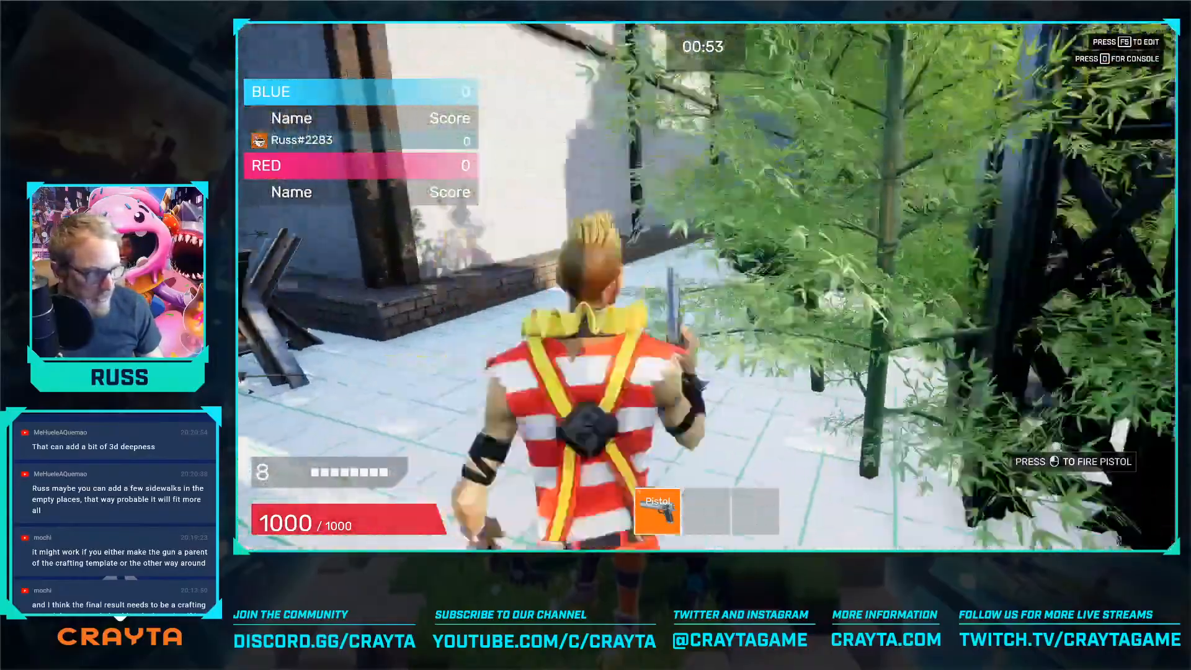
key("w")
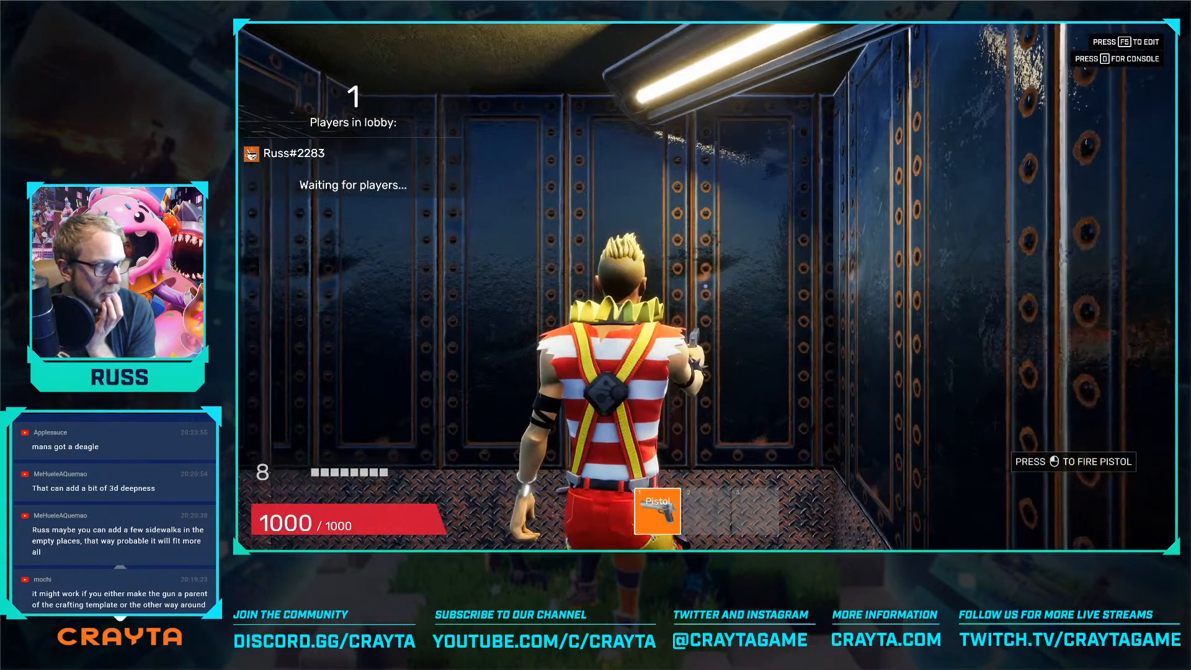
key("w")
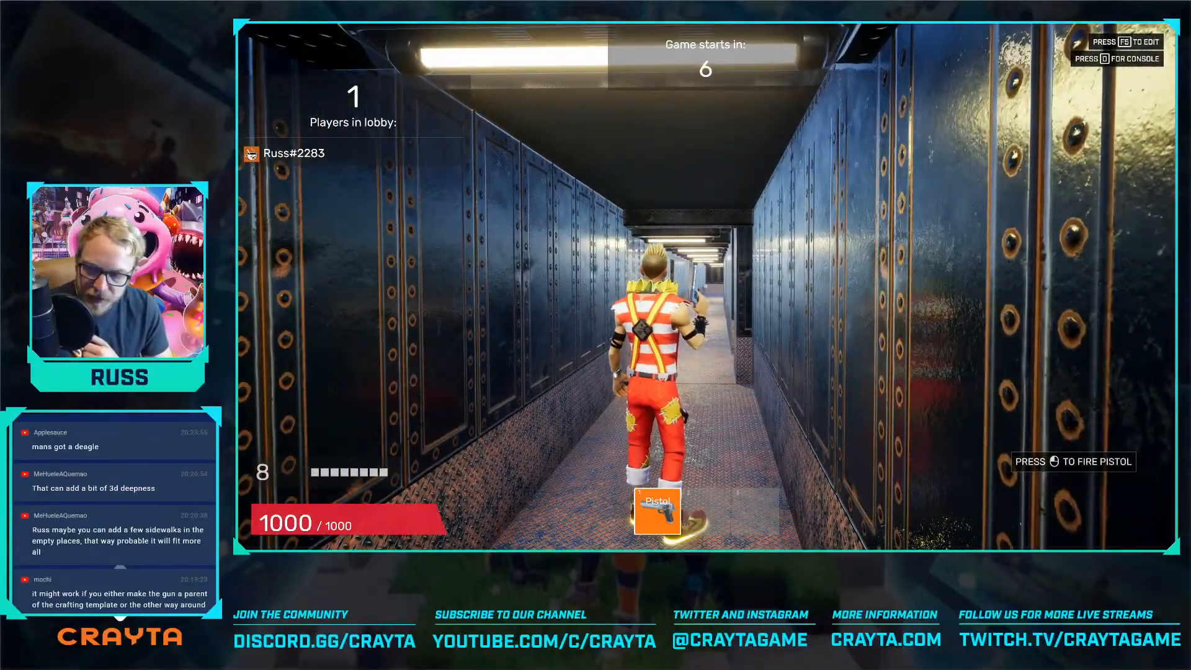
key("F5")
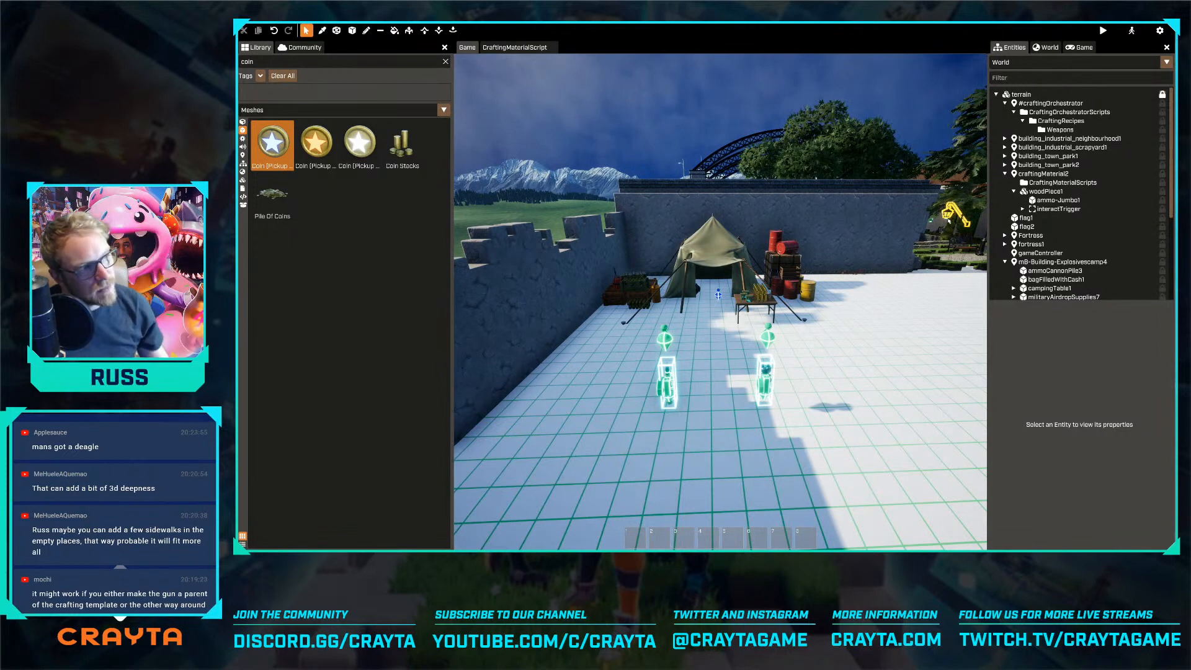
Break the link between the m8-Building-Explosivescamp4 locator and its template
left_click(758, 268)
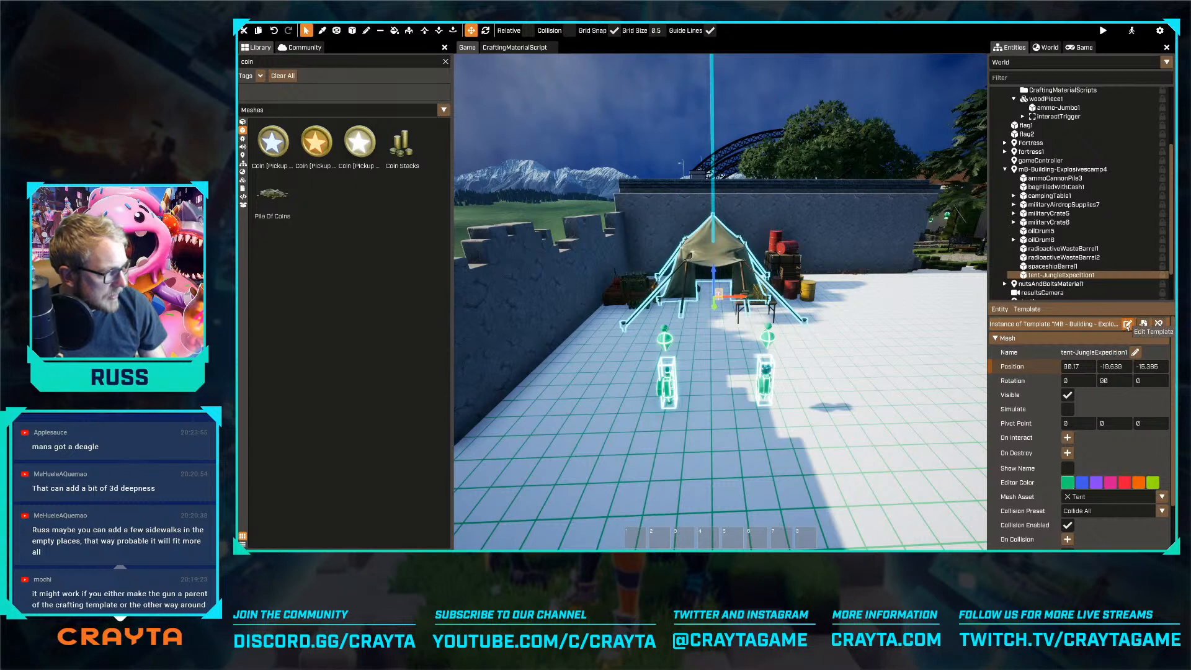
left_click(1158, 323)
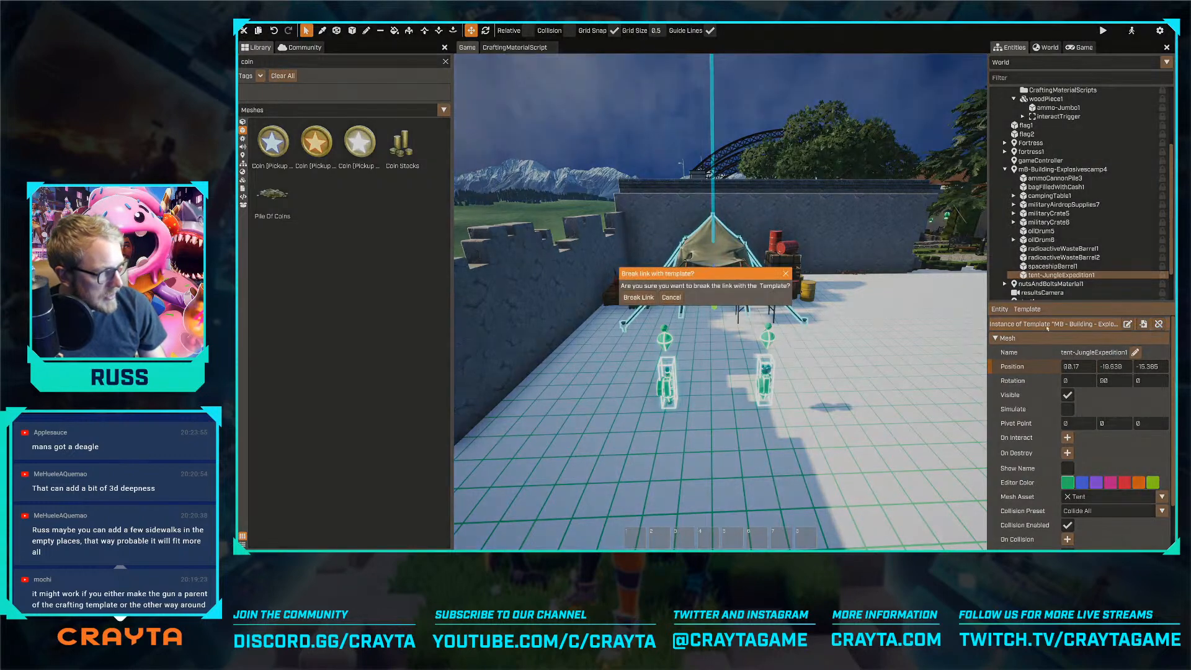
left_click(624, 298)
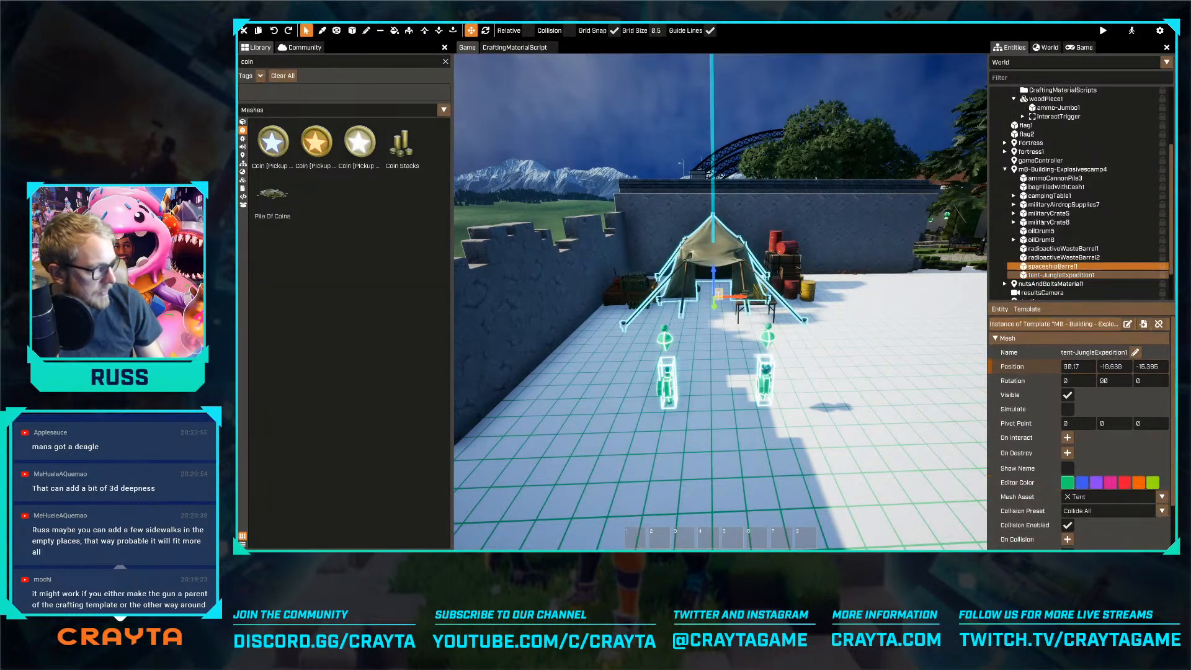
left_click(1060, 169)
left_click(1163, 324)
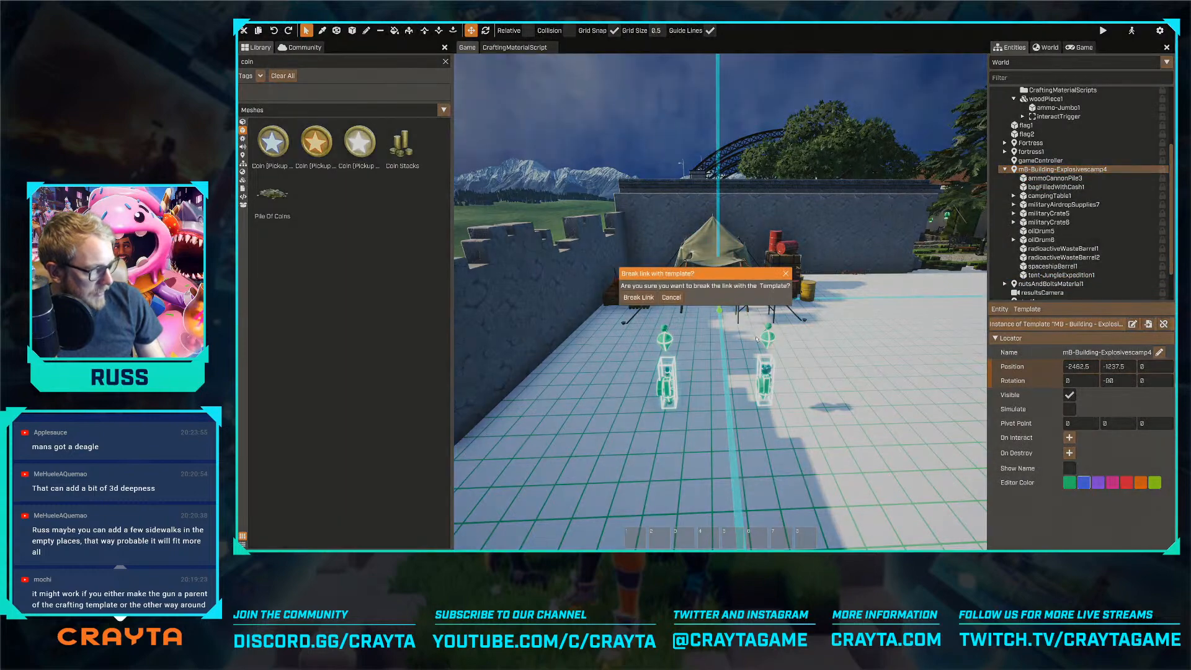
left_click(635, 298)
scroll(774, 338, "up", 5)
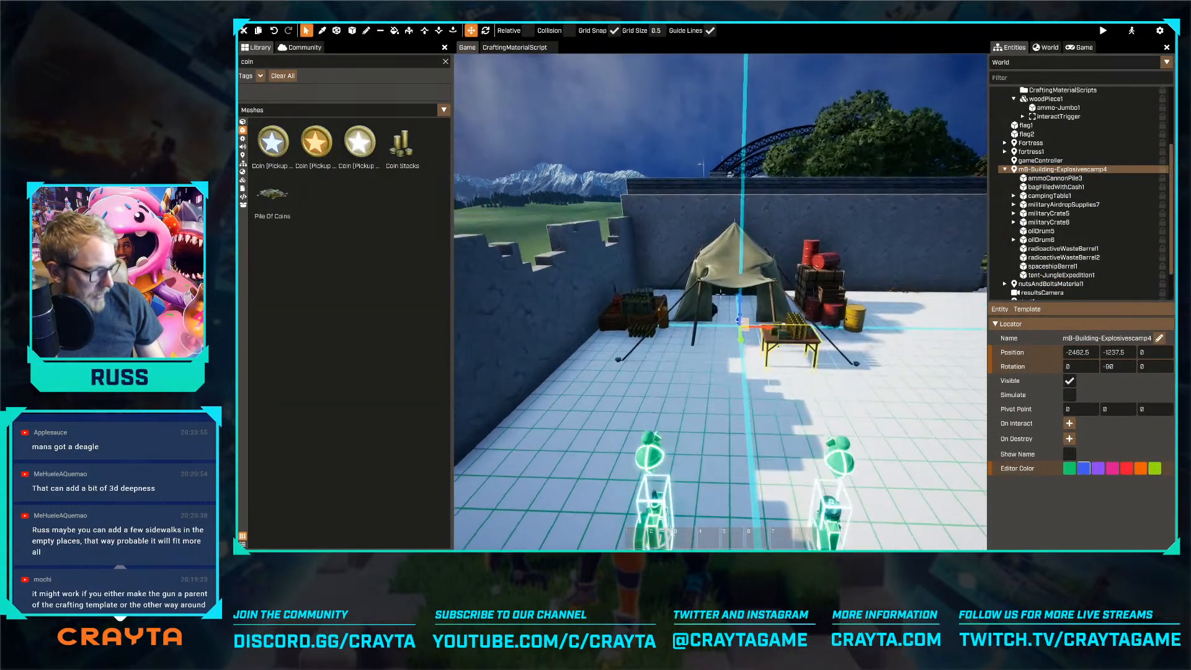
Create a new template named TokenPoint from the explosives camp locator
left_click(1026, 309)
left_click(1041, 348)
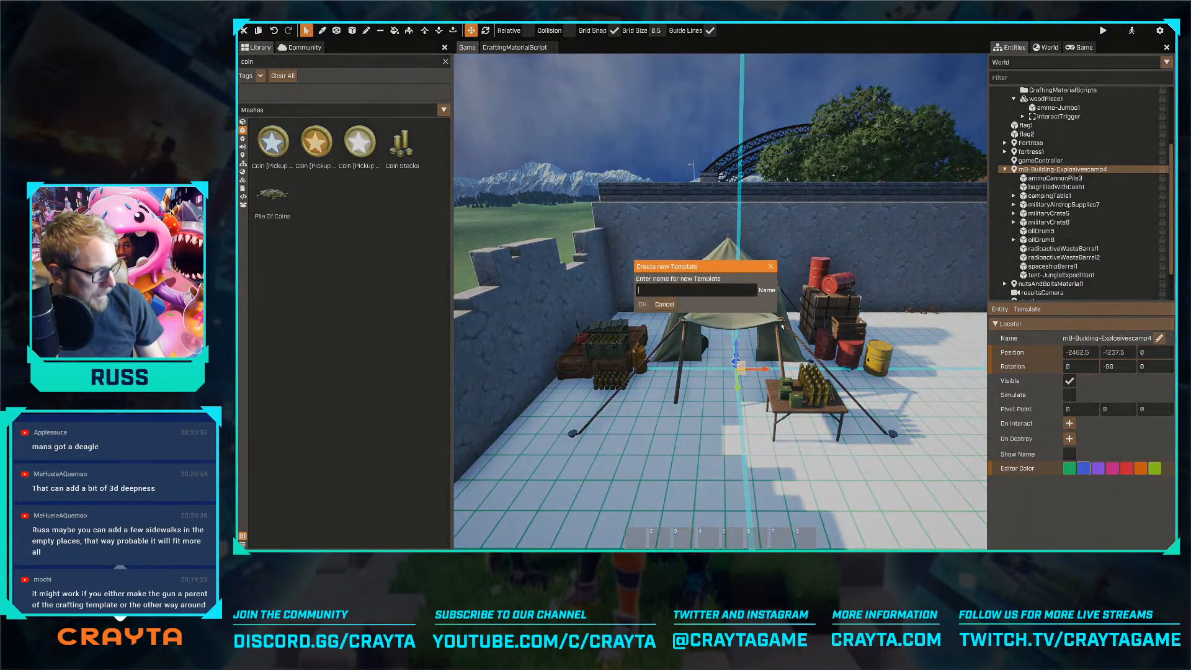
type("SupplyPoint")
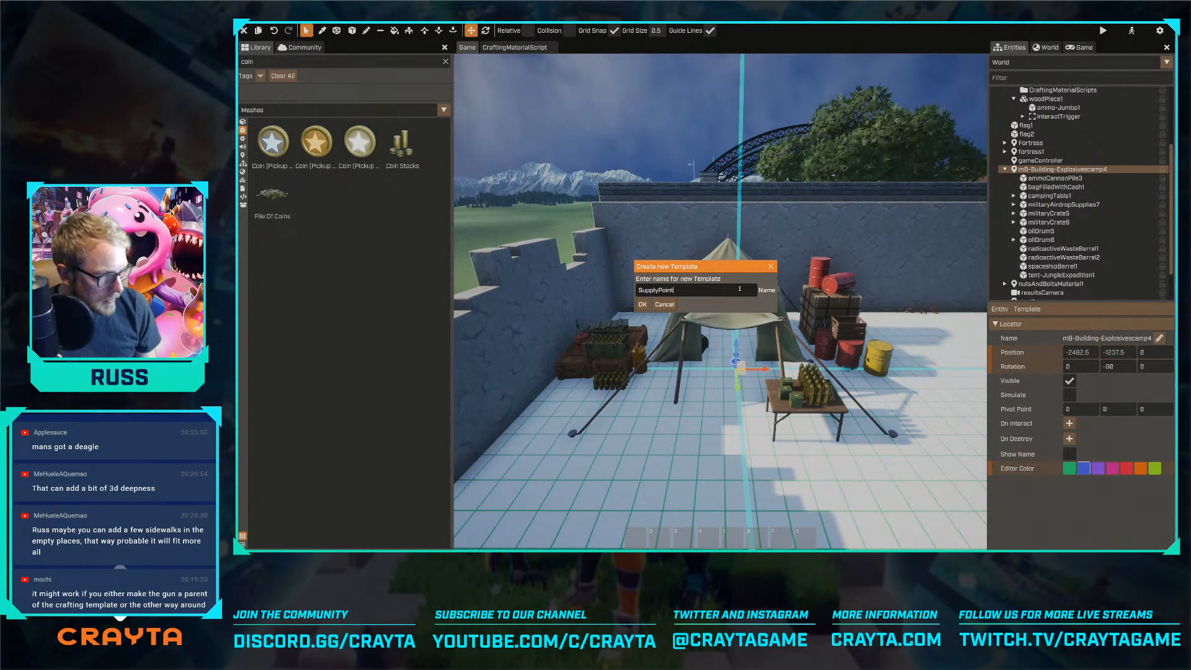
key("ctrl+a")
type("TokenPo")
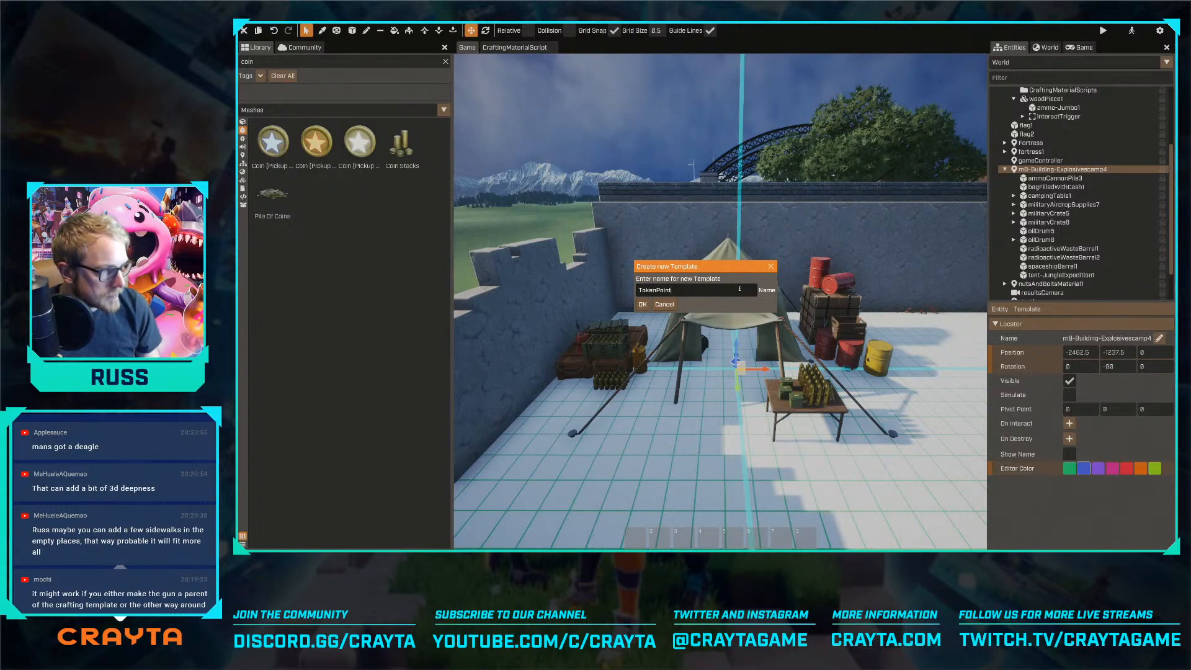
type("int")
key("Return")
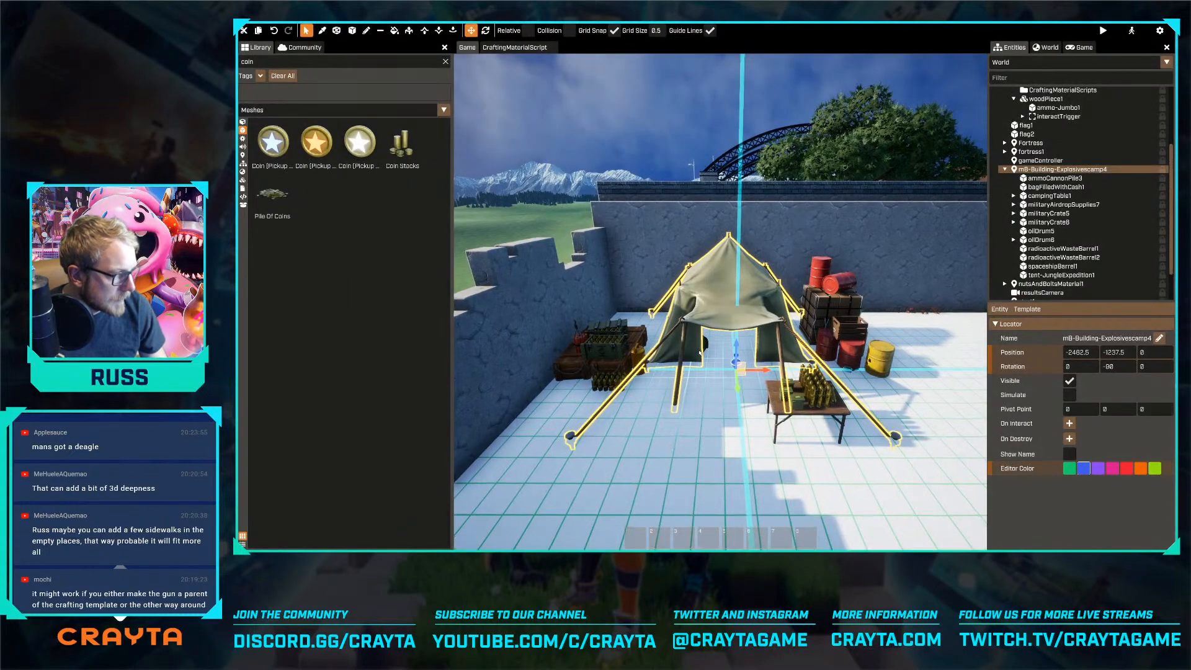
Add a trigger as a child of the explosives camp locator and move it to about -187.5, 0, 87.5
right_click(1055, 171)
mouse_move(1063, 204)
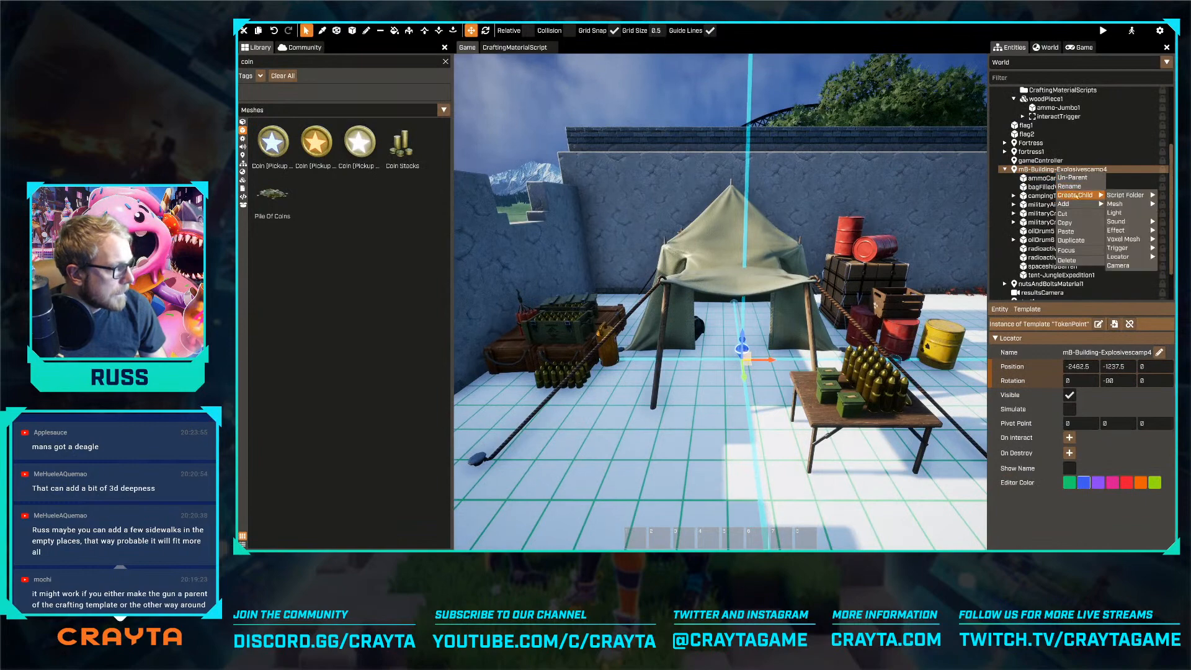
mouse_move(1123, 240)
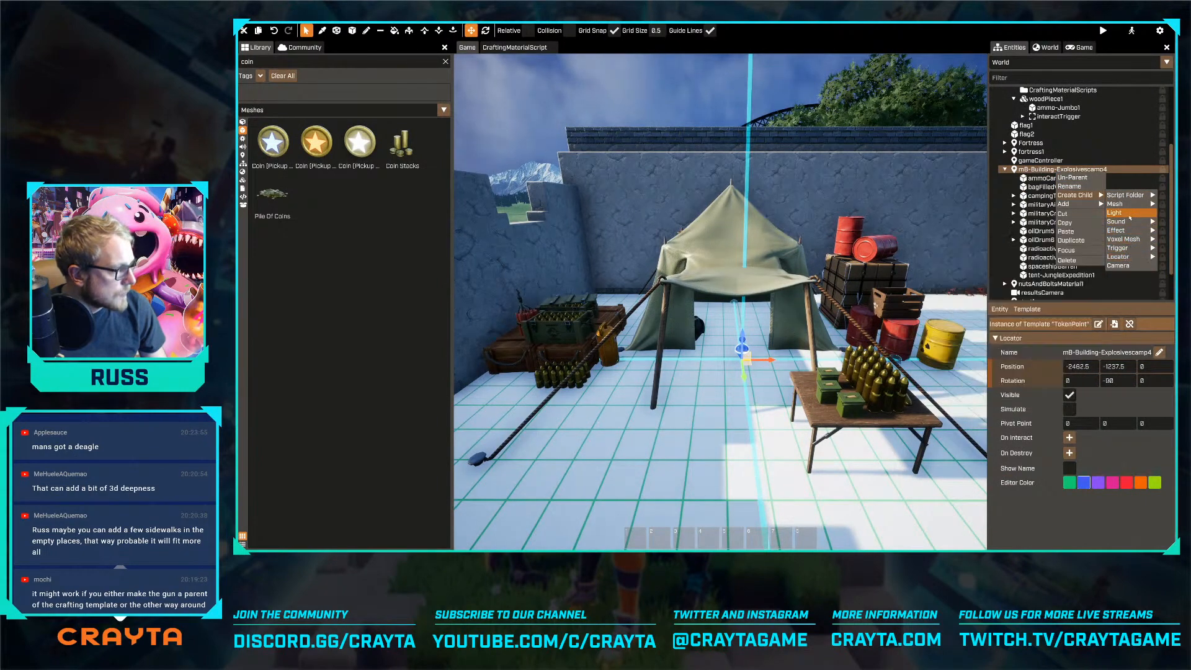
left_click(1048, 261)
right_click_drag(745, 323, 779, 341)
left_click_drag(693, 304, 756, 358)
key("s")
Set the new trigger's size to 350 in X and 500 in Y
left_click(1077, 498)
type("500")
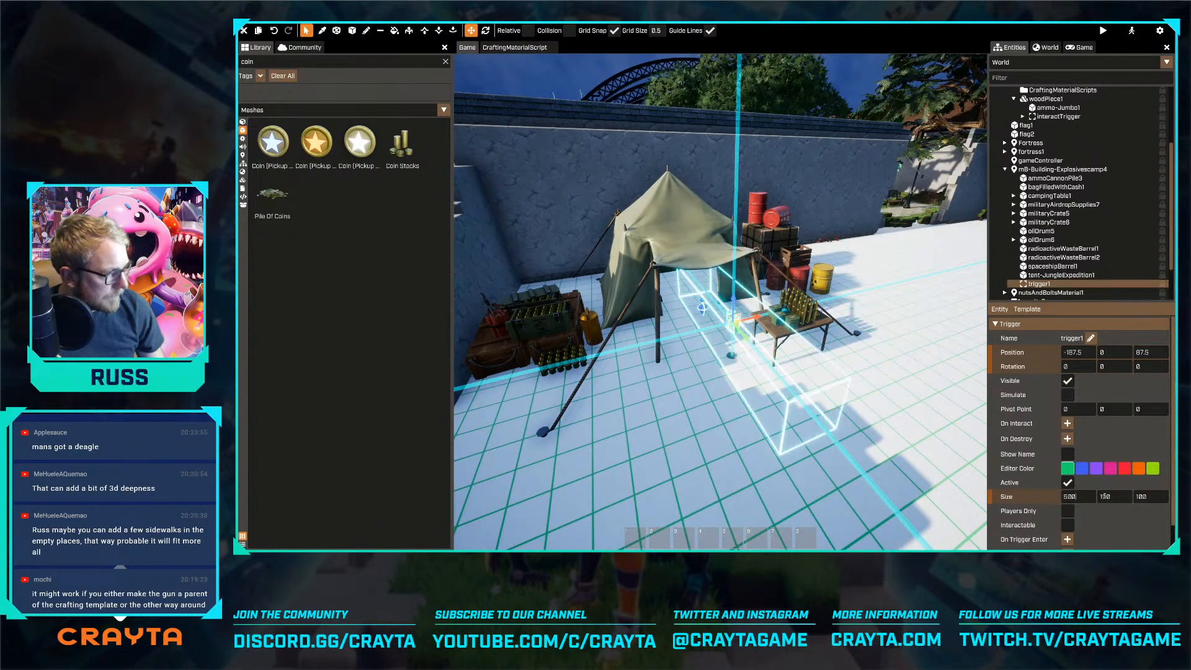
type("500")
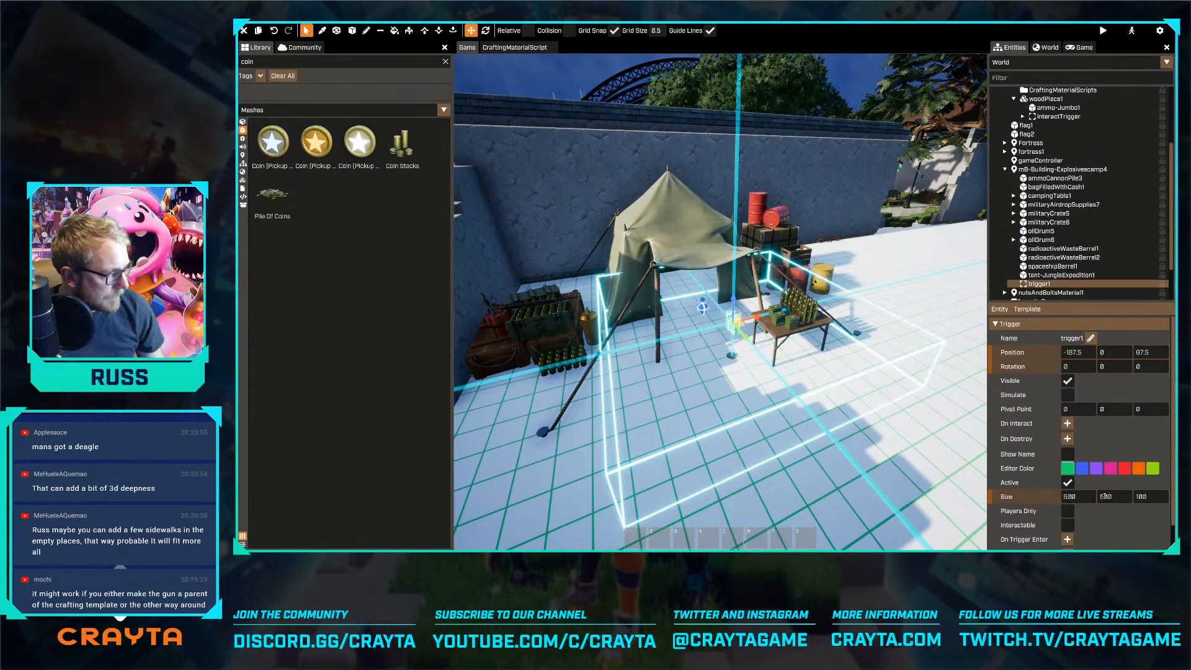
type("350")
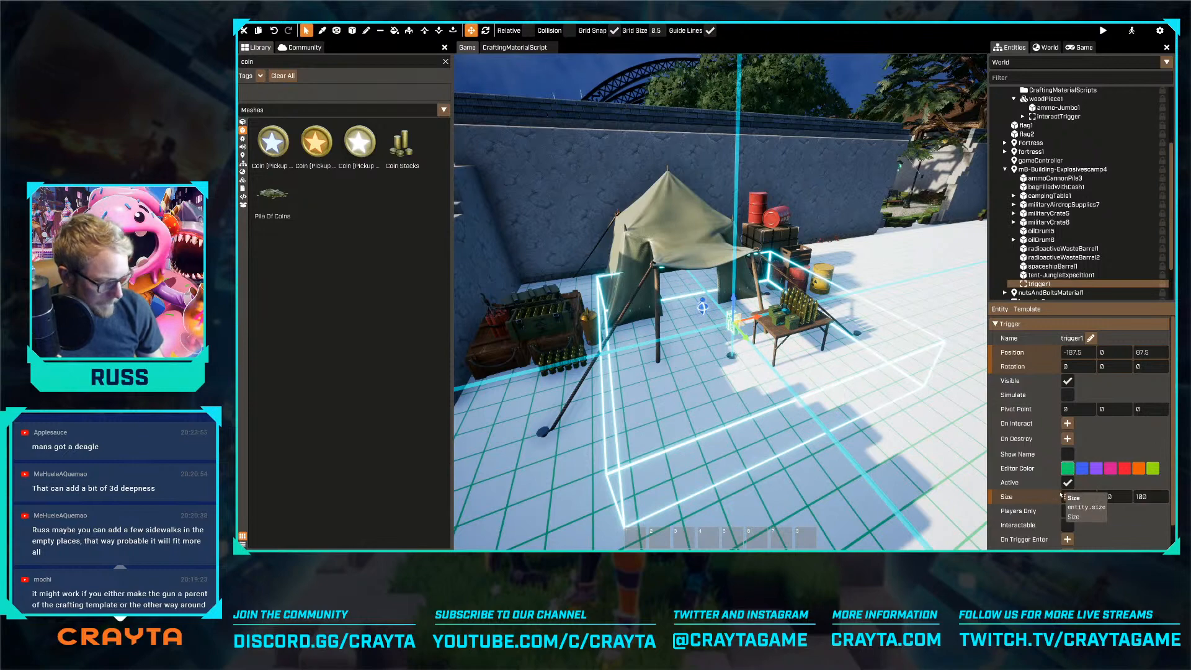
key("Return")
Move the trigger down to floor level in front of the tent, at about -137.5, -12.5, 50
key("w")
right_click_drag(749, 371, 769, 328)
key("s")
left_click_drag(793, 246, 730, 285)
key("s")
key("s")
key("w")
right_click_drag(899, 232, 877, 227)
key("s")
key("d")
right_click_drag(732, 318, 703, 323)
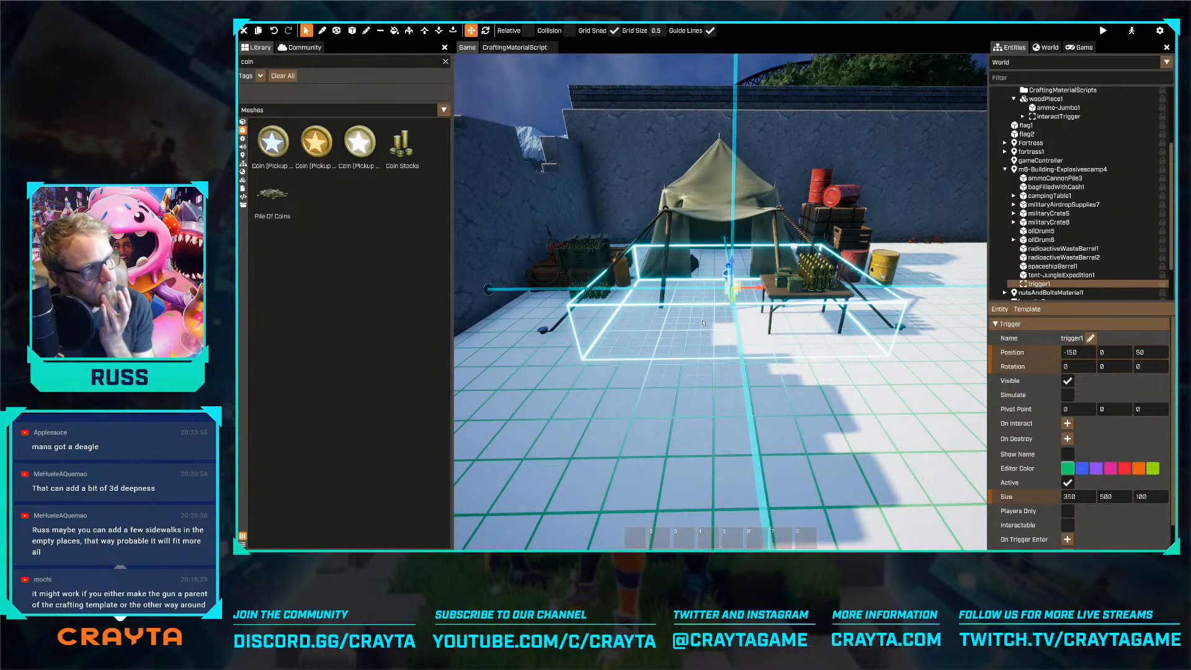
key("w")
right_click_drag(703, 322, 695, 325)
key("d")
left_click_drag(695, 326, 659, 341)
right_click_drag(659, 341, 662, 342)
key("s")
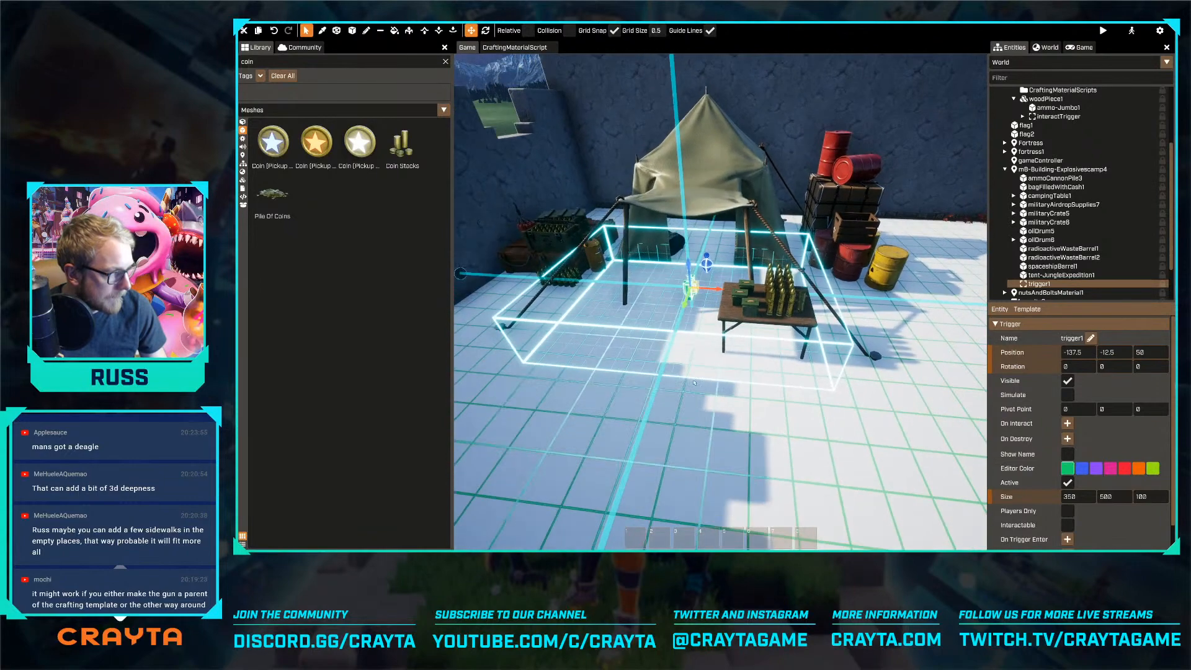
left_click(662, 342)
Rename the camp's trigger as TokenDepositTrigger
key("w")
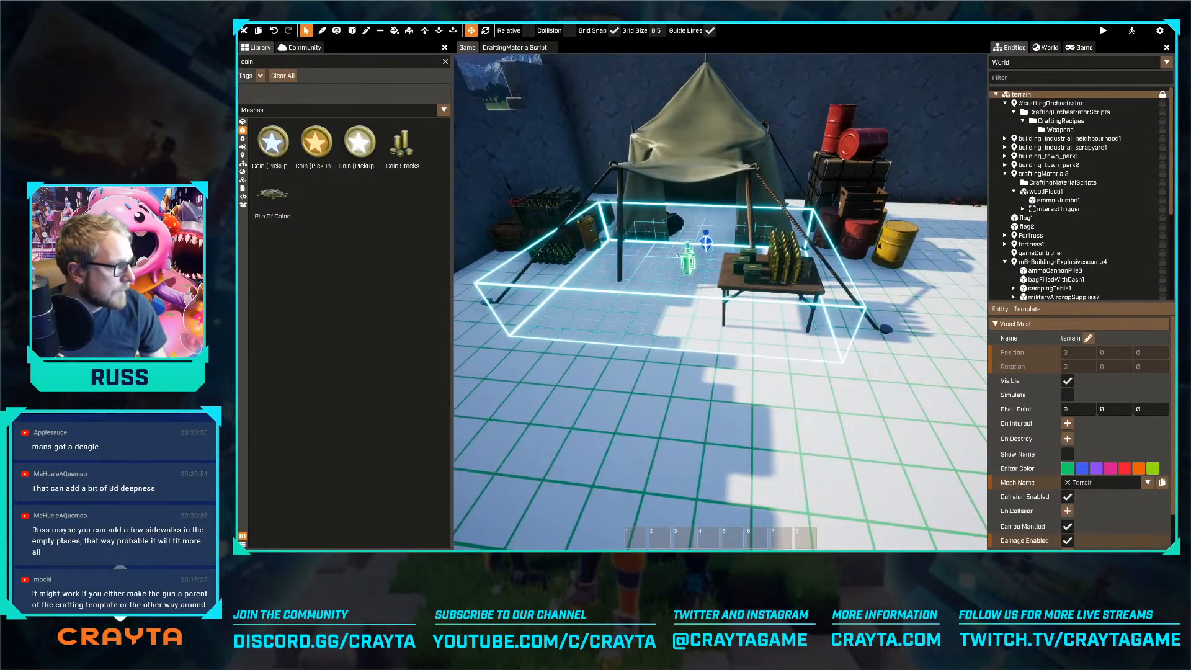
left_click(687, 261)
left_click(1090, 338)
type("TokenDeposi")
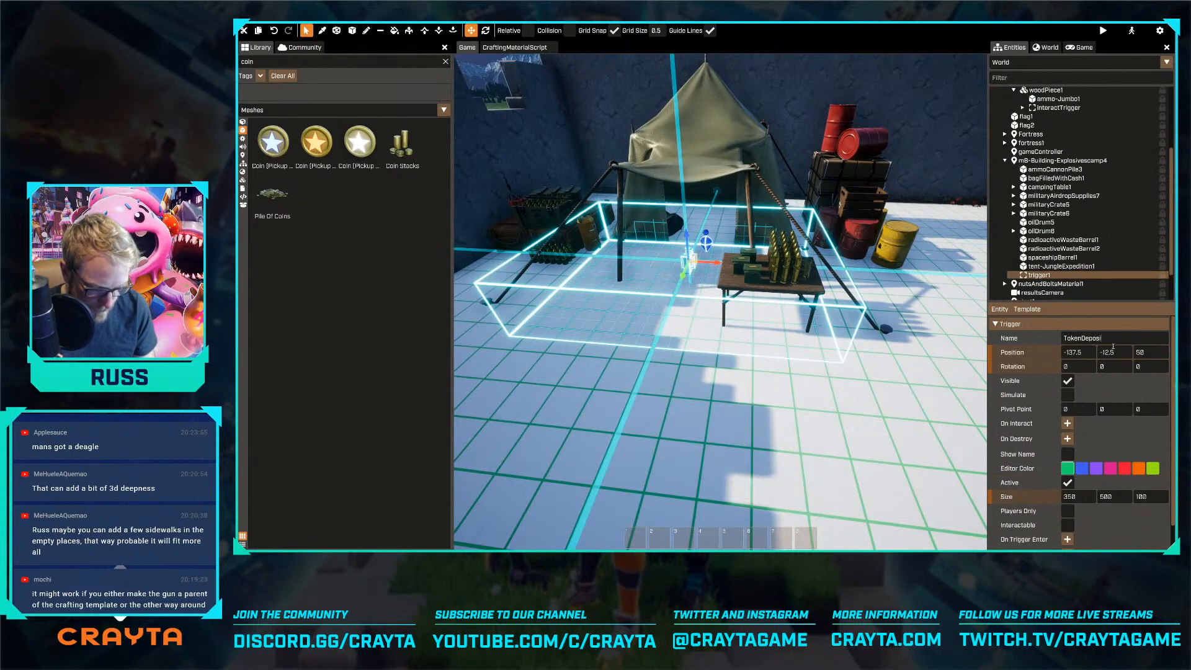
type("tTrigger")
key("Return")
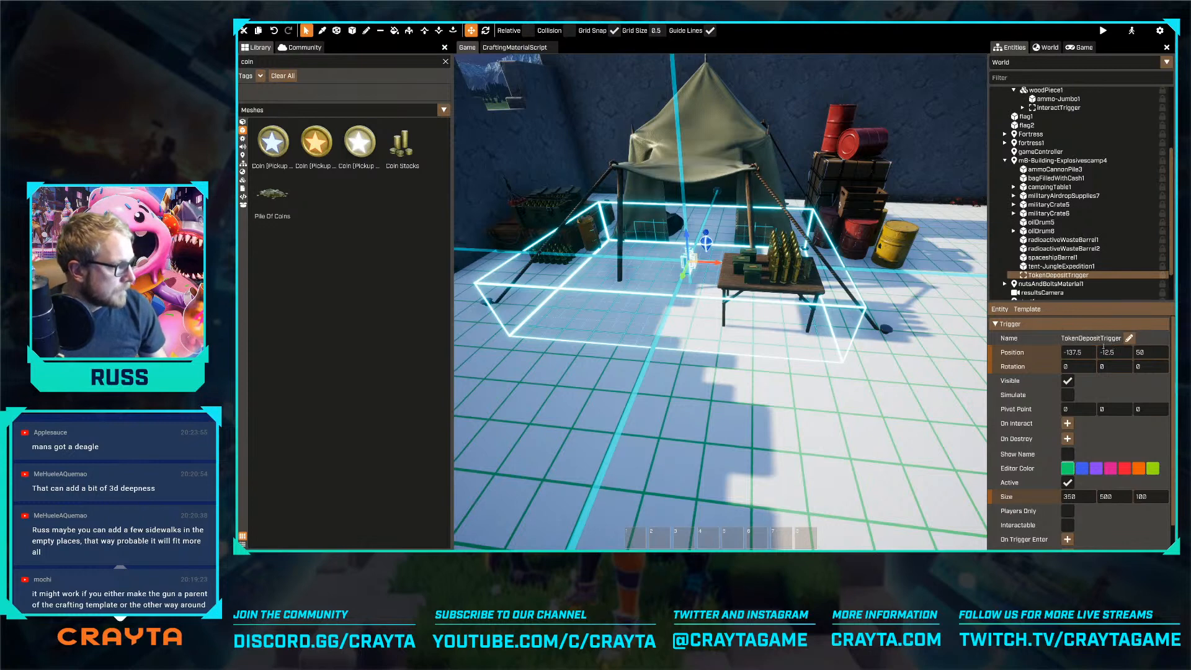
Add a new script named tokenDepositTriggerScript to the TokenDepositTrigger entity
left_click(999, 309)
mouse_move(1007, 321)
mouse_move(1050, 330)
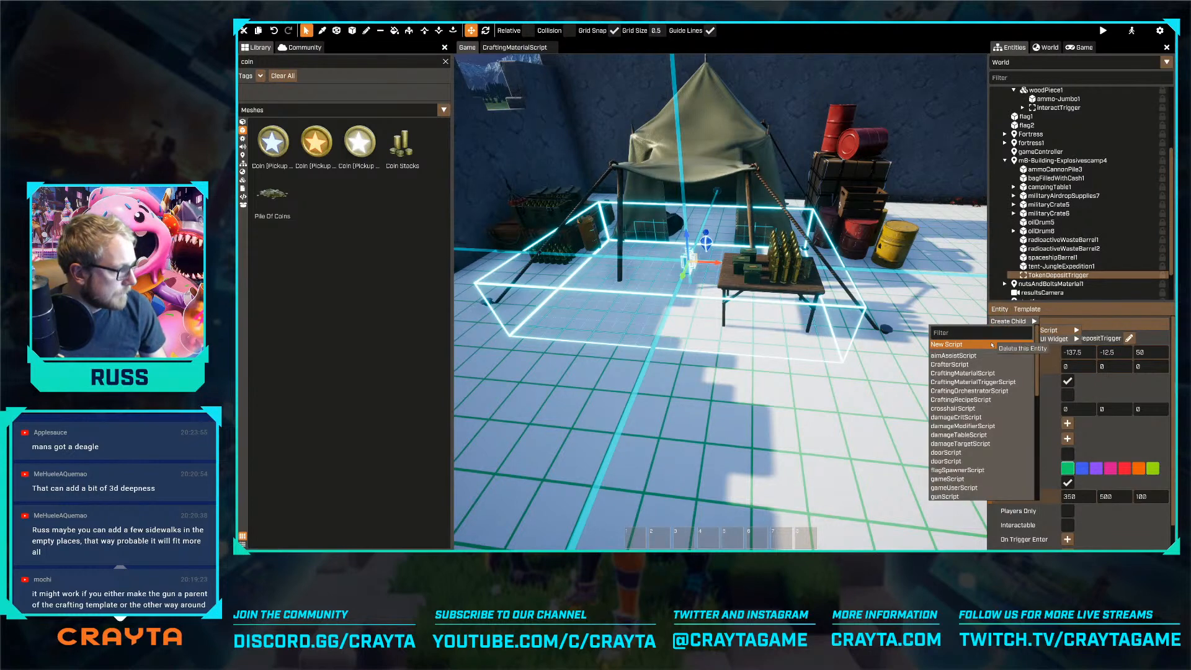
left_click(992, 344)
type("tokenDepositTriggerSc")
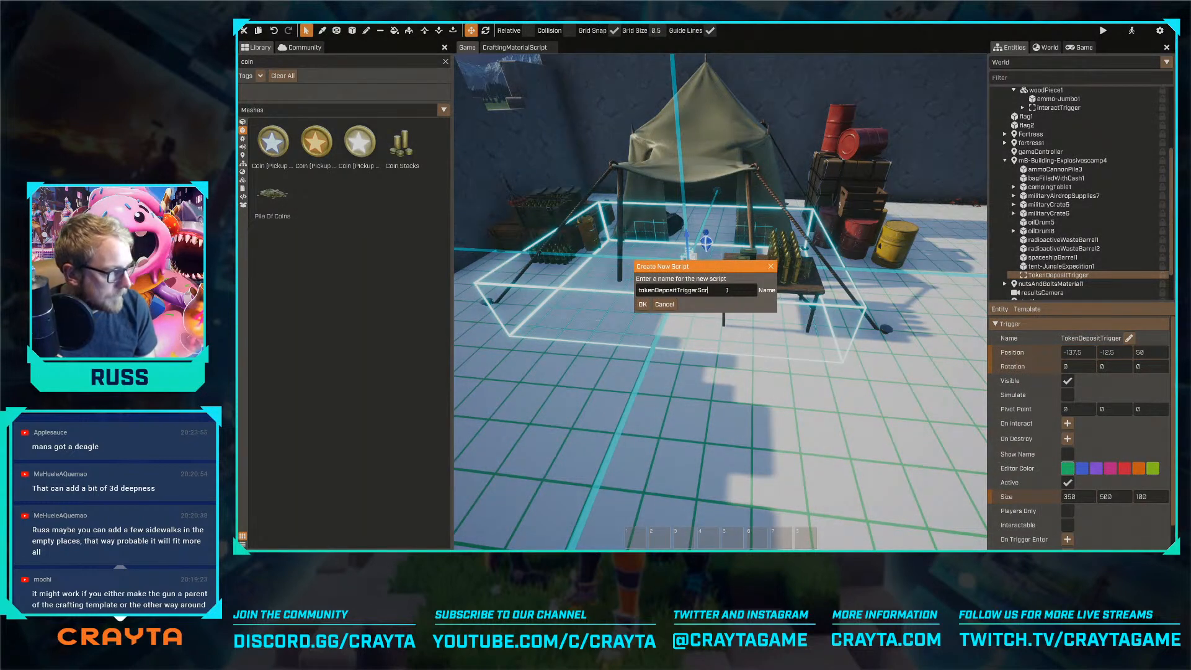
type("r")
key("Return")
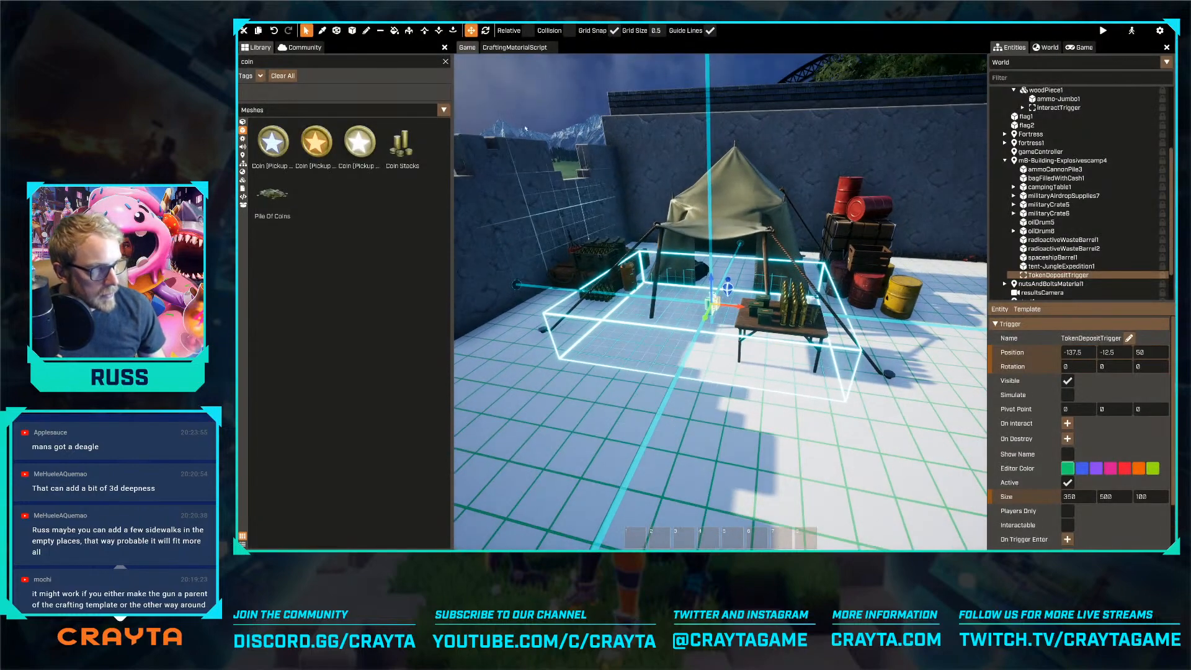
Search CraftingMaterialScript for "Set" and look through its functions and properties
left_click(514, 47)
scroll(700, 168, "down", 8)
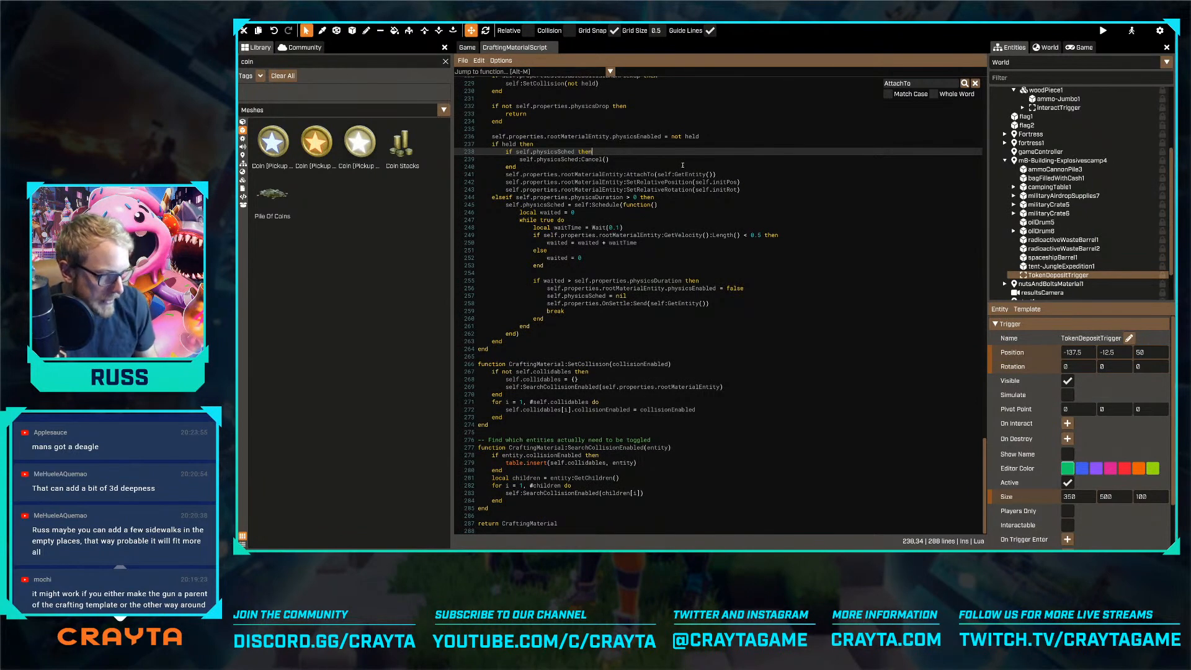
left_click(825, 309)
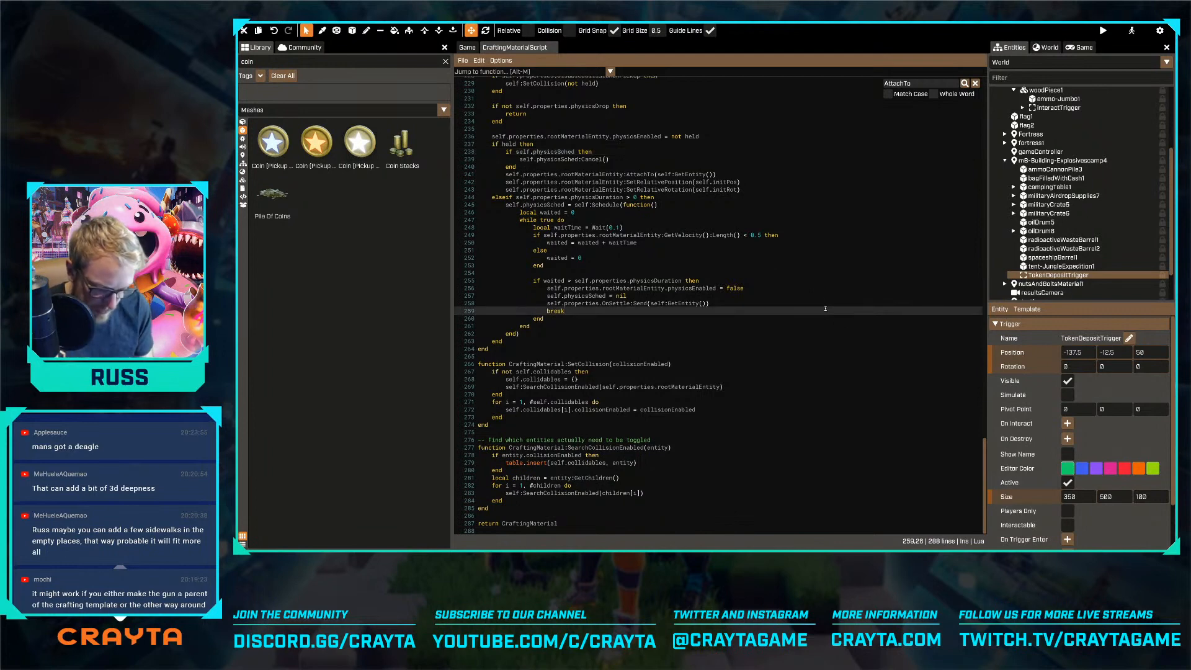
key("ctrl+f")
type("Set")
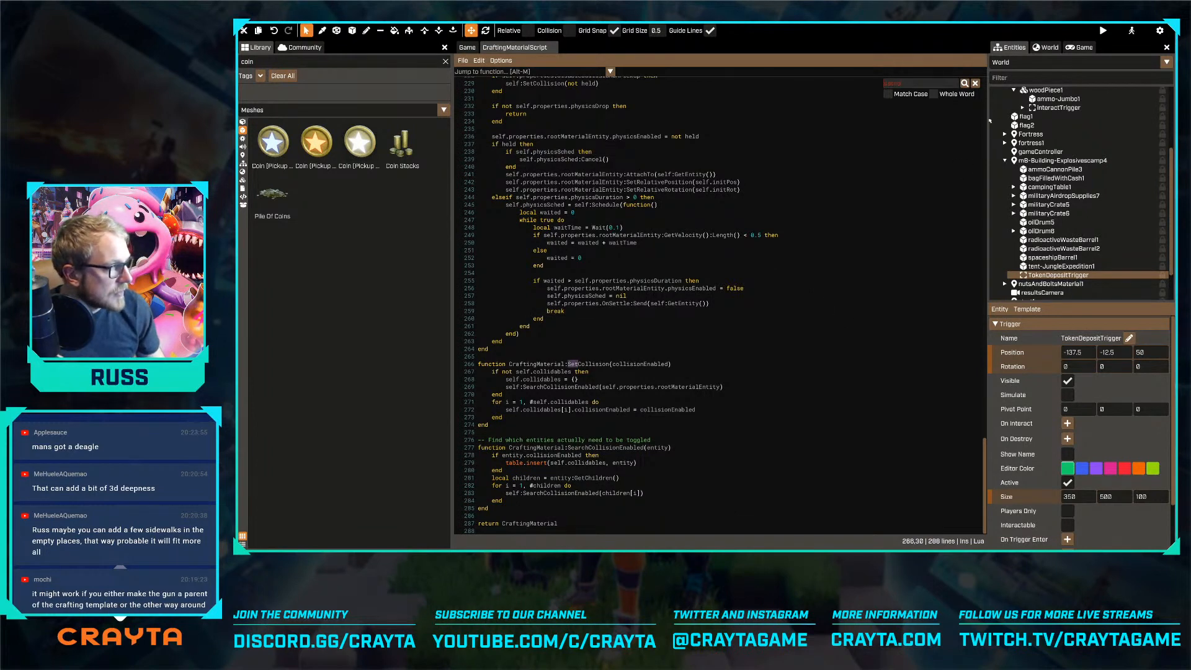
left_click(975, 82)
scroll(713, 228, "up", 10)
scroll(713, 228, "up", 5)
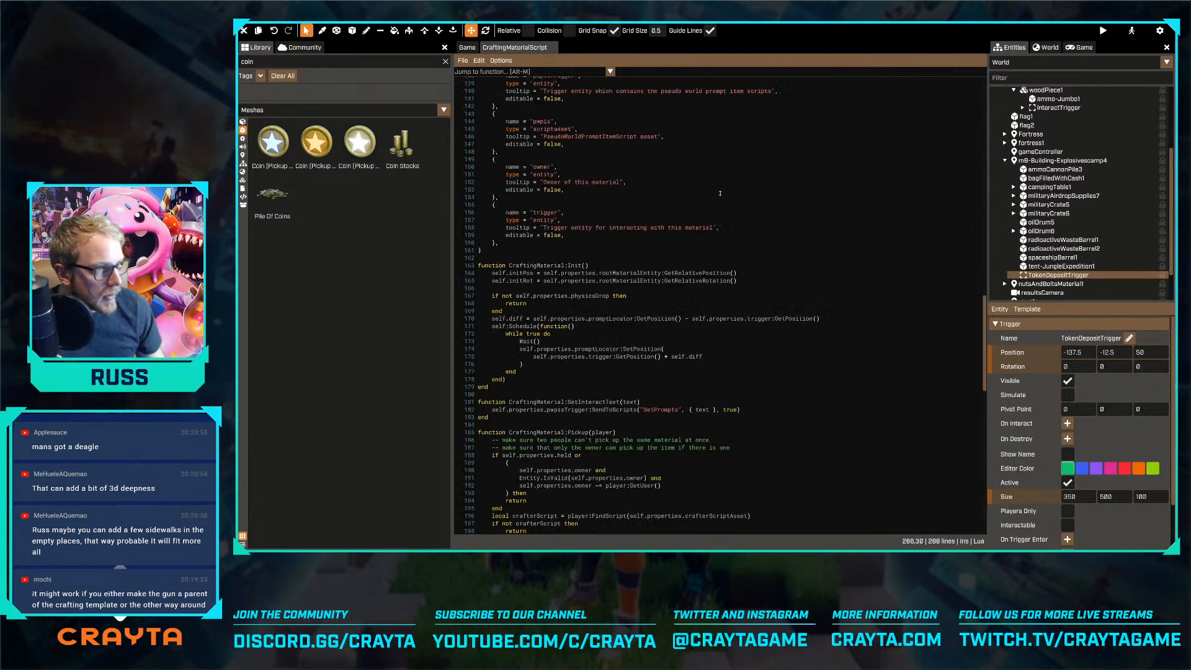
Open CrafterScript and search it for "setno" to read how a held crafting material is dropped
key("ctrl+p")
type("cra")
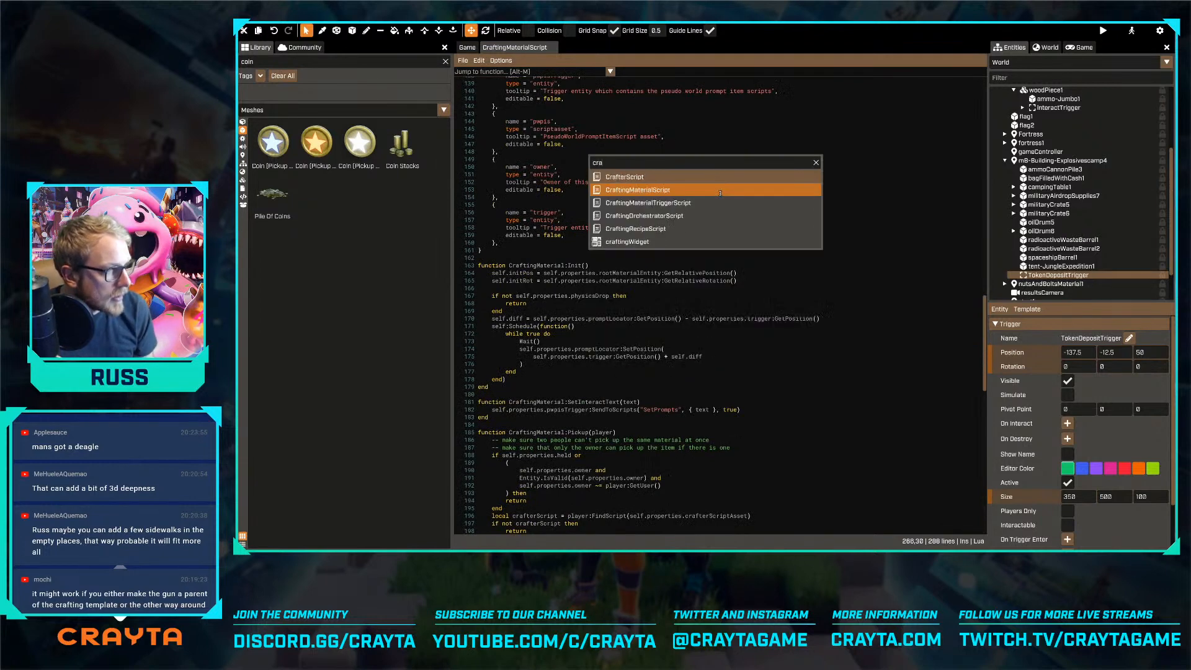
key("Return")
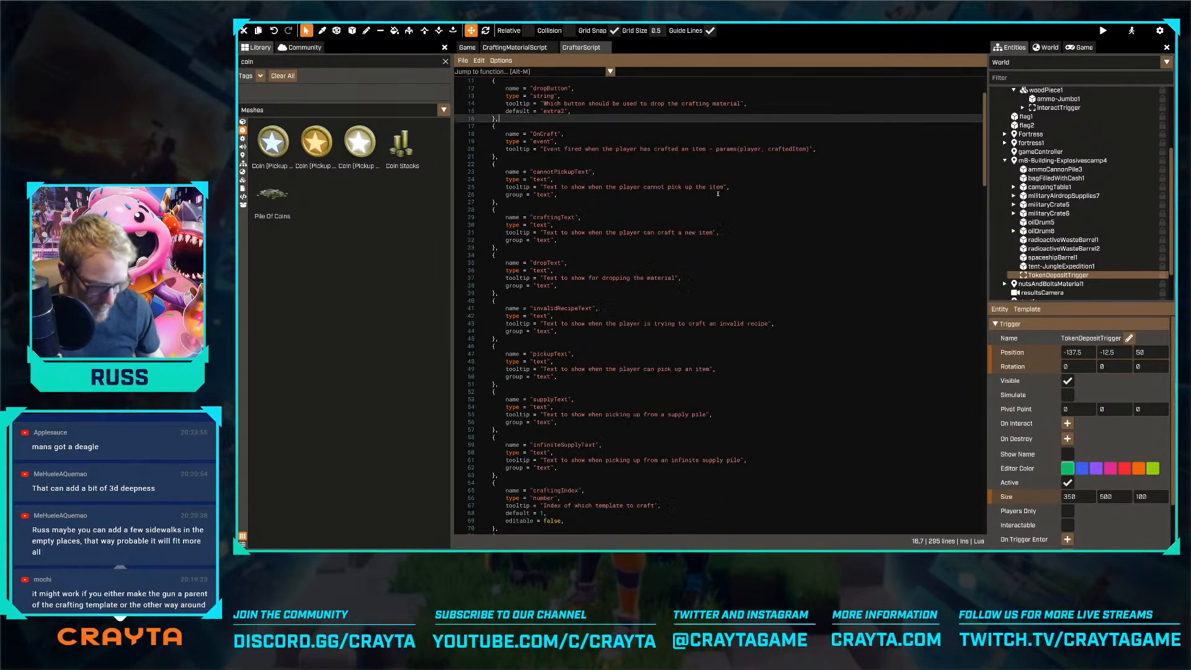
key("ctrl+f")
type("setno")
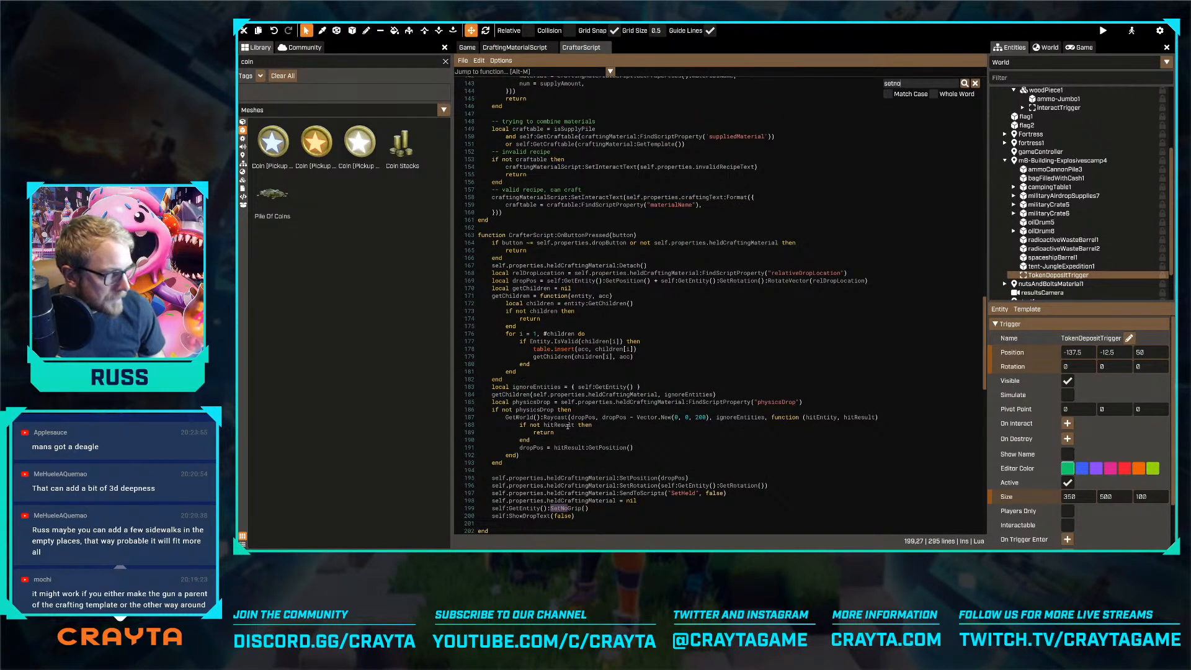
scroll(565, 422, "down", 3)
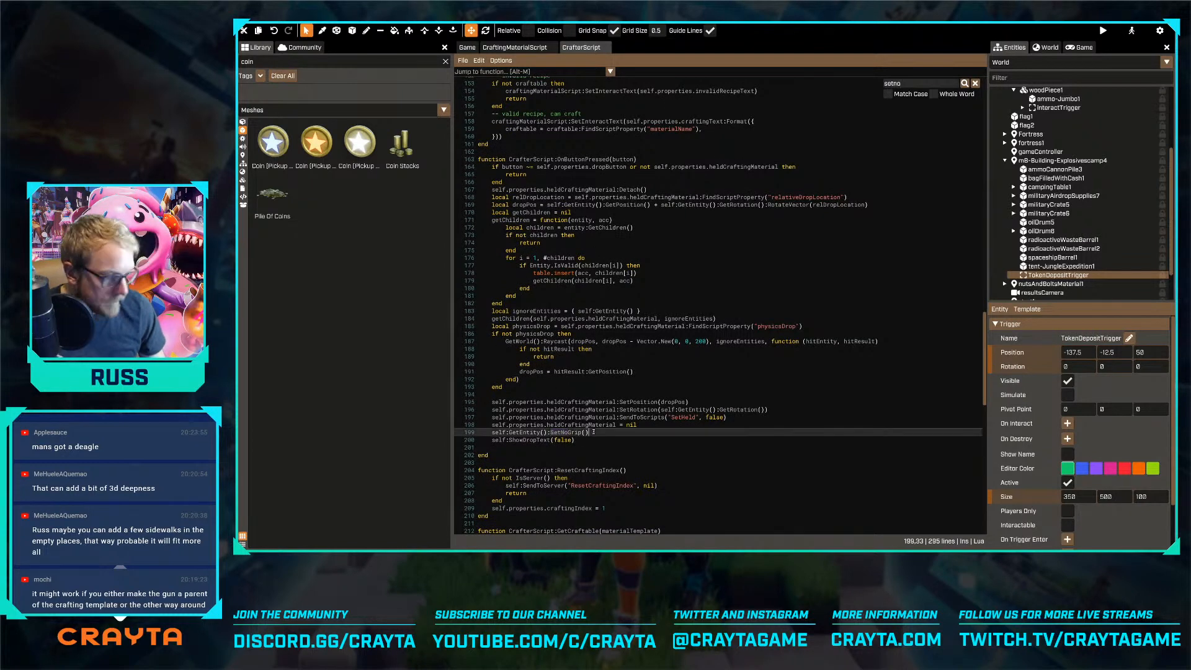
Read through CrafterScript's OnButtonPressed, Pickup and Hold functions to see how crafting materials are dropped, crafted and held
scroll(690, 371, "down", 3)
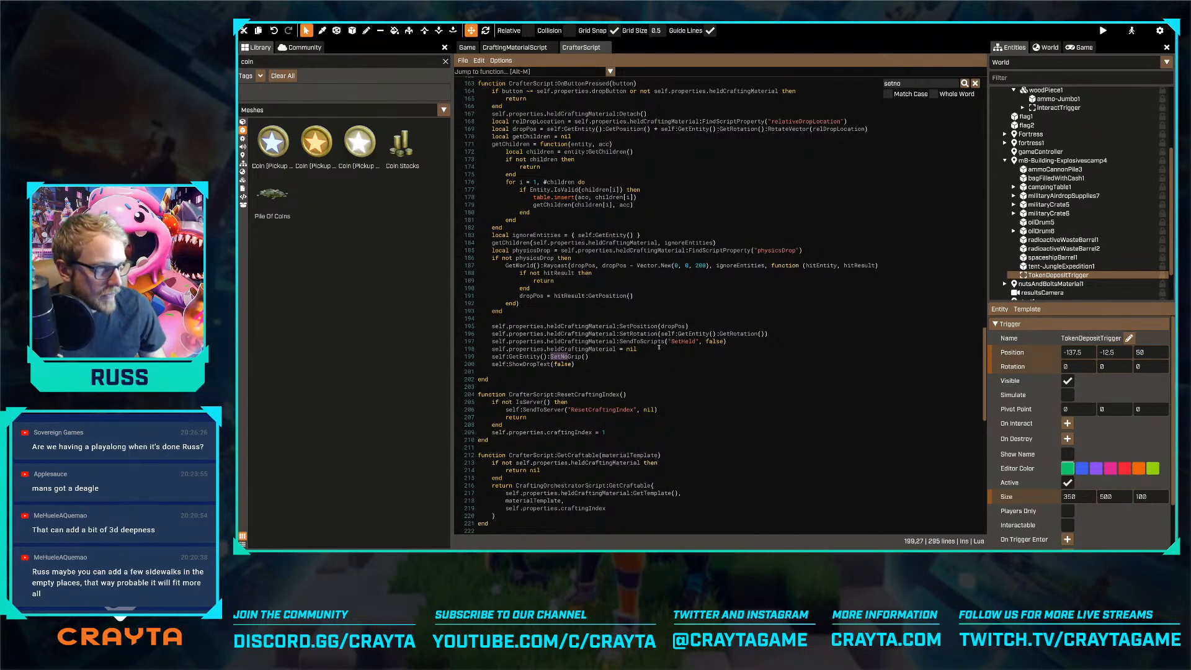
scroll(668, 357, "up", 5)
scroll(654, 341, "down", 20)
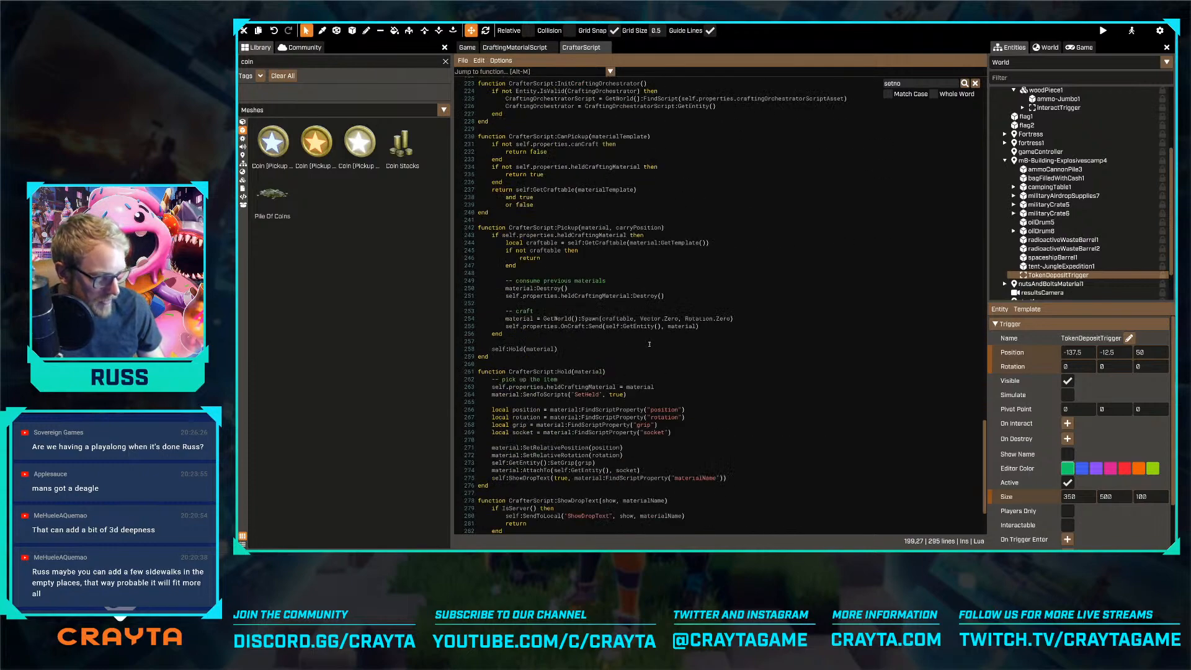
scroll(650, 344, "down", 4)
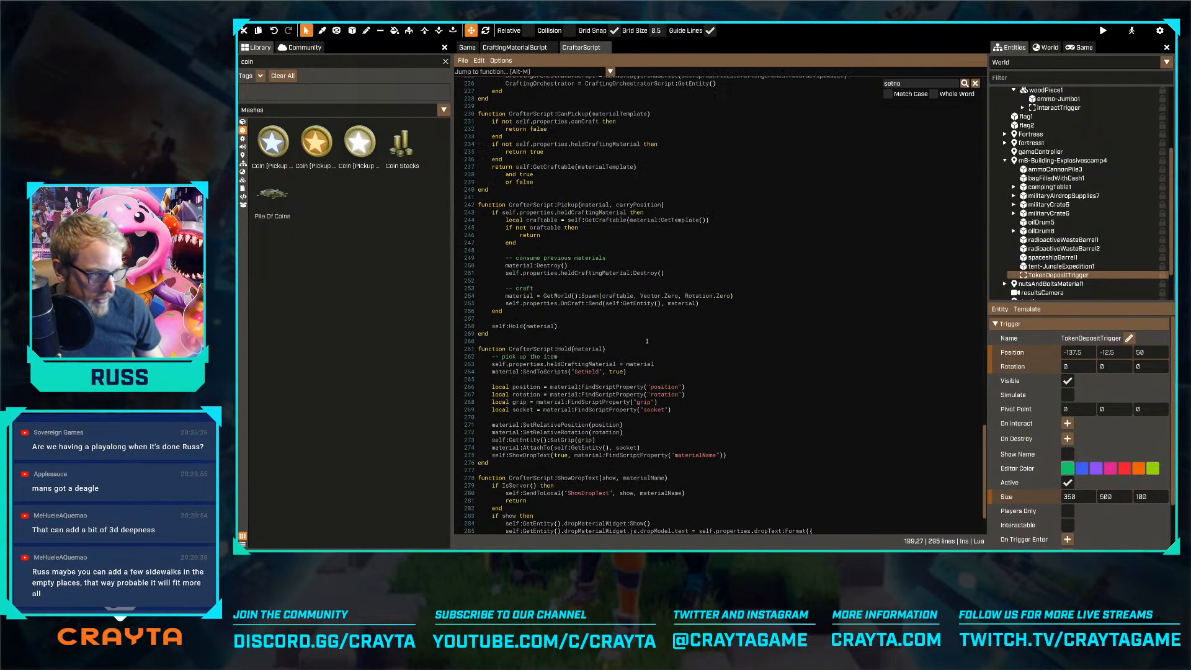
scroll(651, 341, "up", 5)
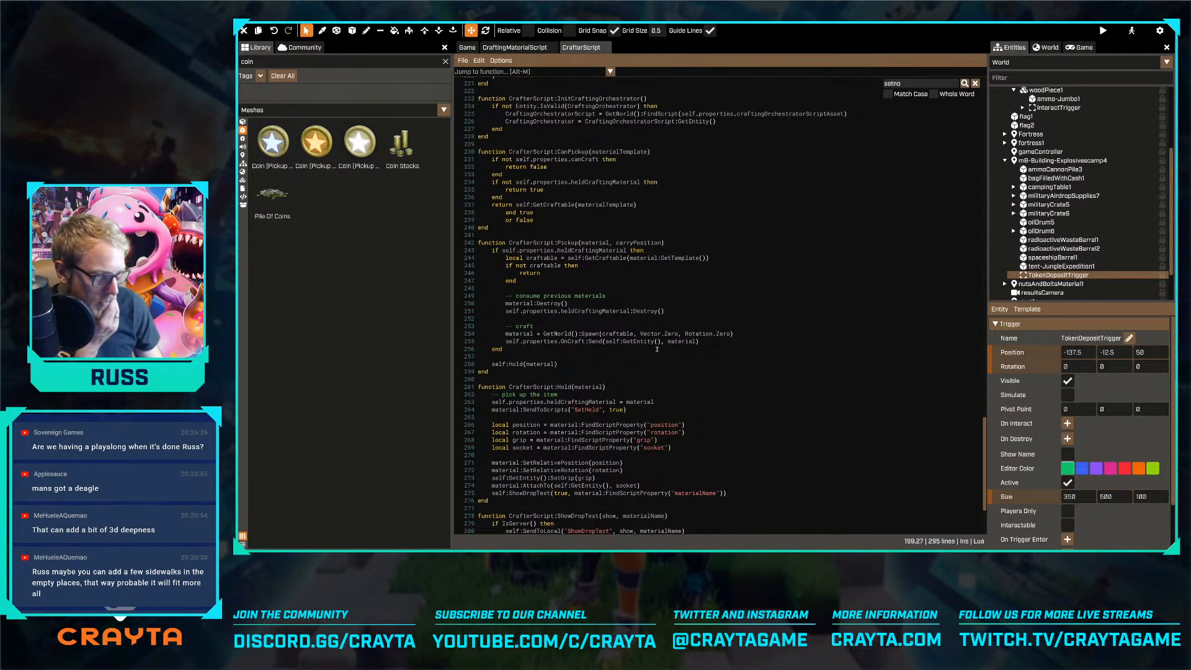
scroll(658, 350, "up", 8)
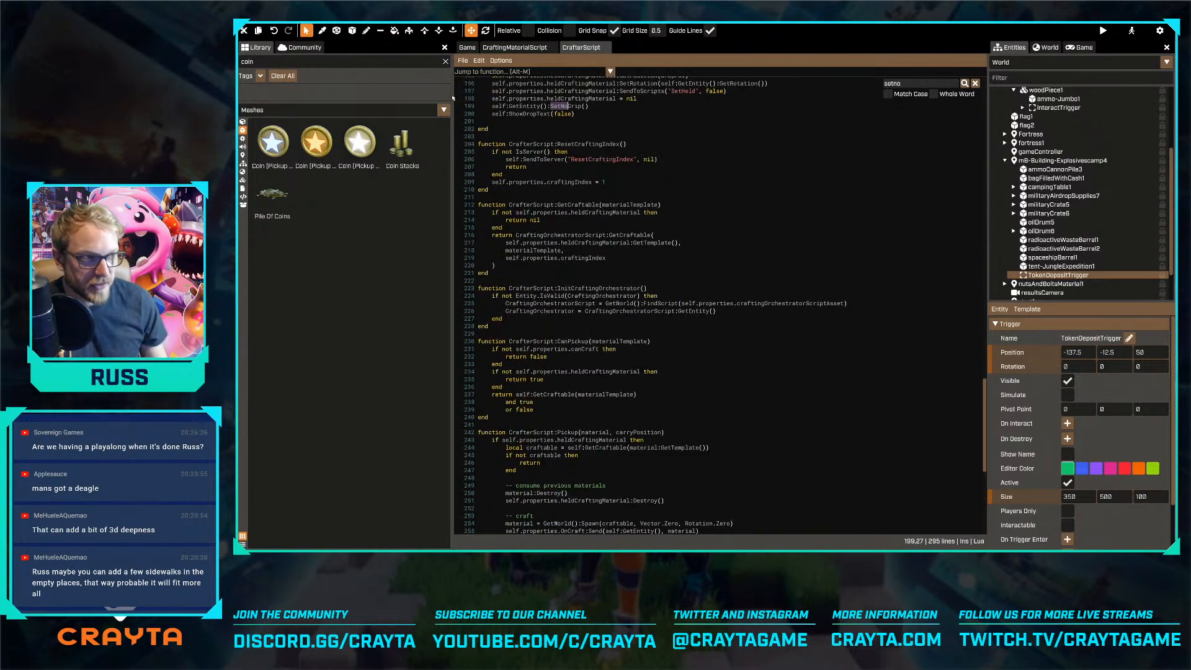
Go back to the game world, select the ammo material's interactTrigger near the explosives camp and examine its trigger properties and attached script
left_click(467, 47)
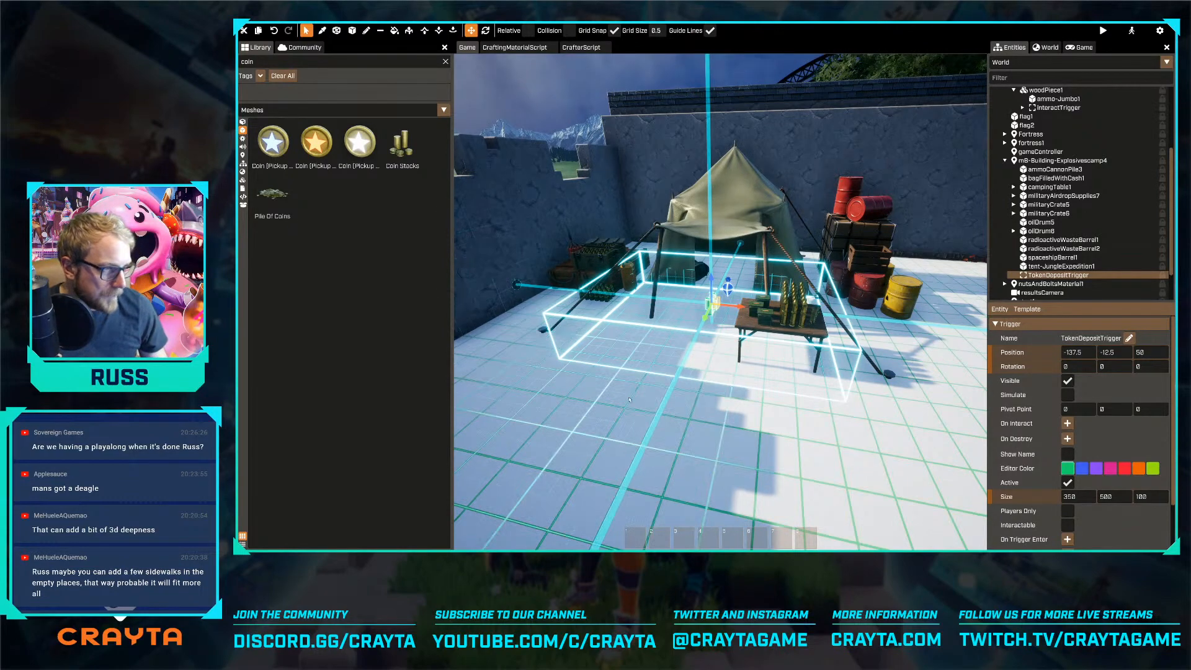
key("s")
right_click_drag(468, 70, 620, 81)
key("s")
key("d")
key("d")
right_click_drag(676, 405, 527, 394)
key("w")
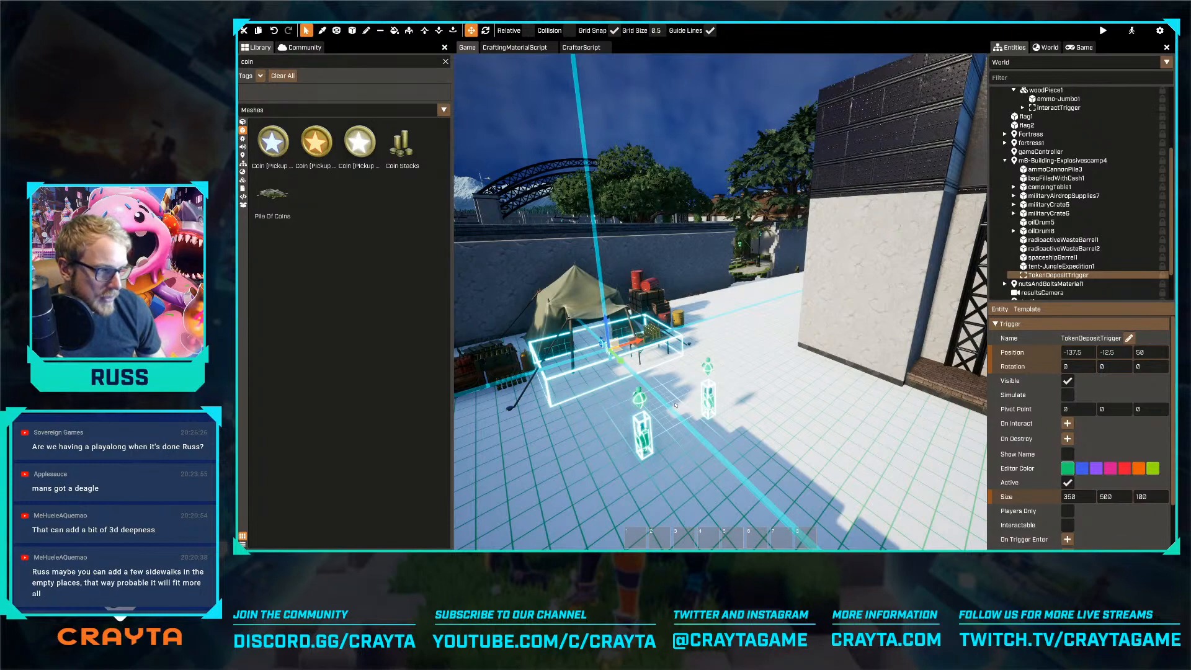
key("w")
right_click_drag(679, 407, 665, 398)
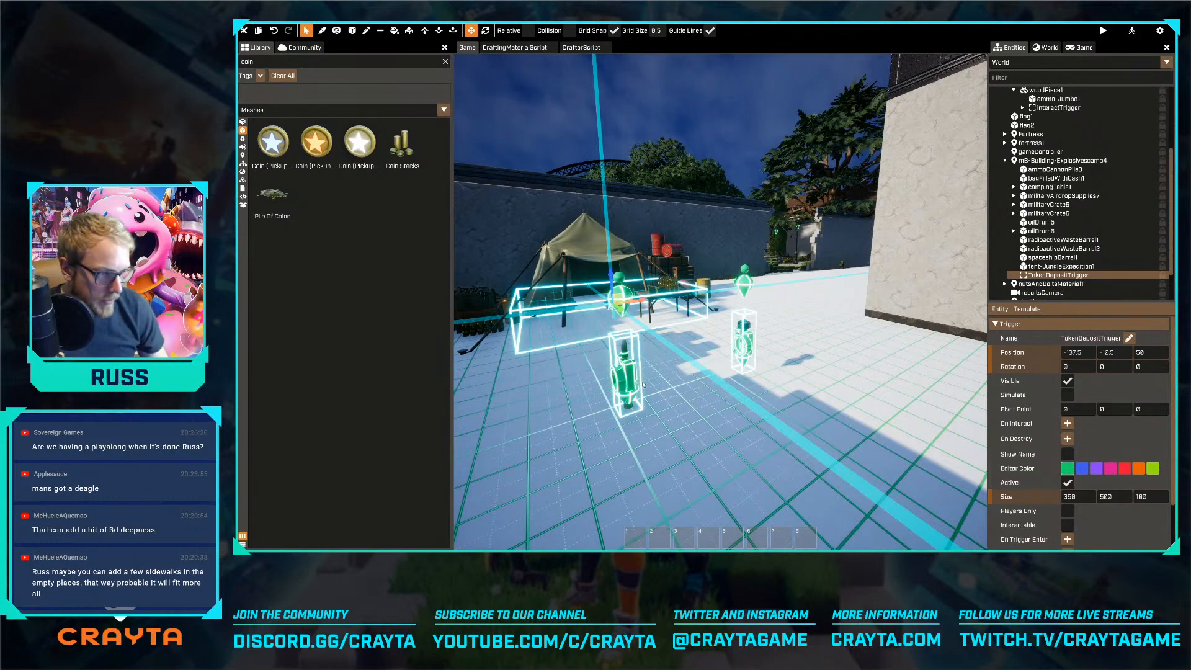
right_click_drag(668, 379, 537, 342)
key("w")
left_click(524, 346)
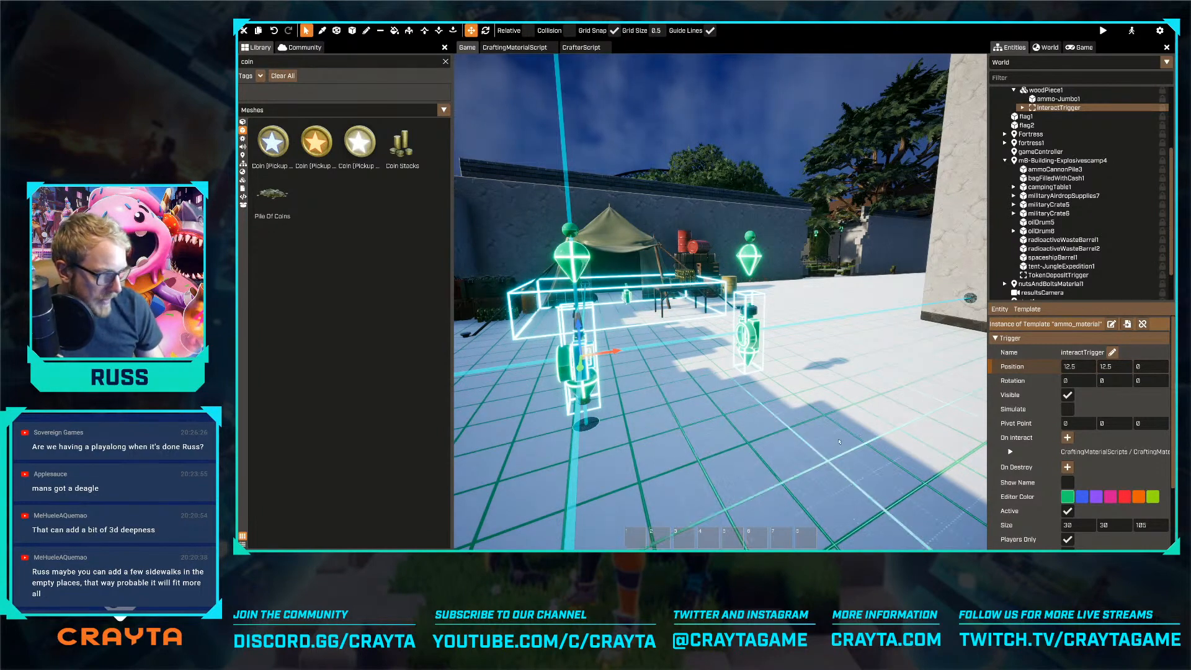
scroll(982, 377, "down", 2)
scroll(1060, 454, "down", 3)
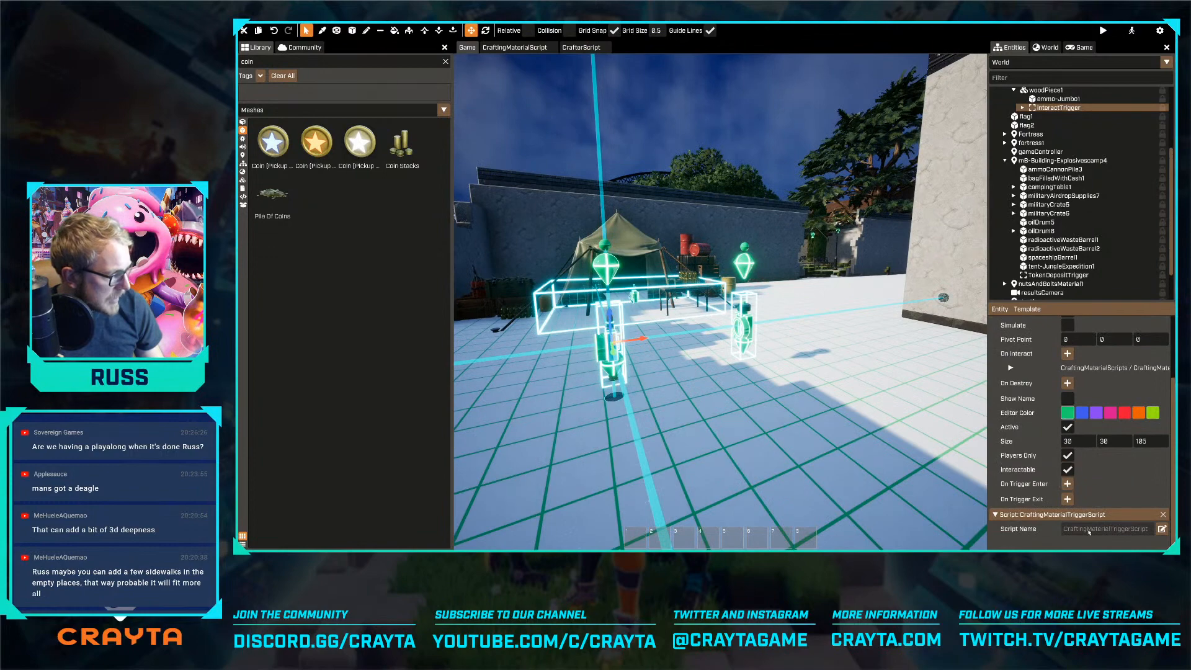
scroll(1059, 434, "up", 3)
scroll(1052, 181, "up", 3)
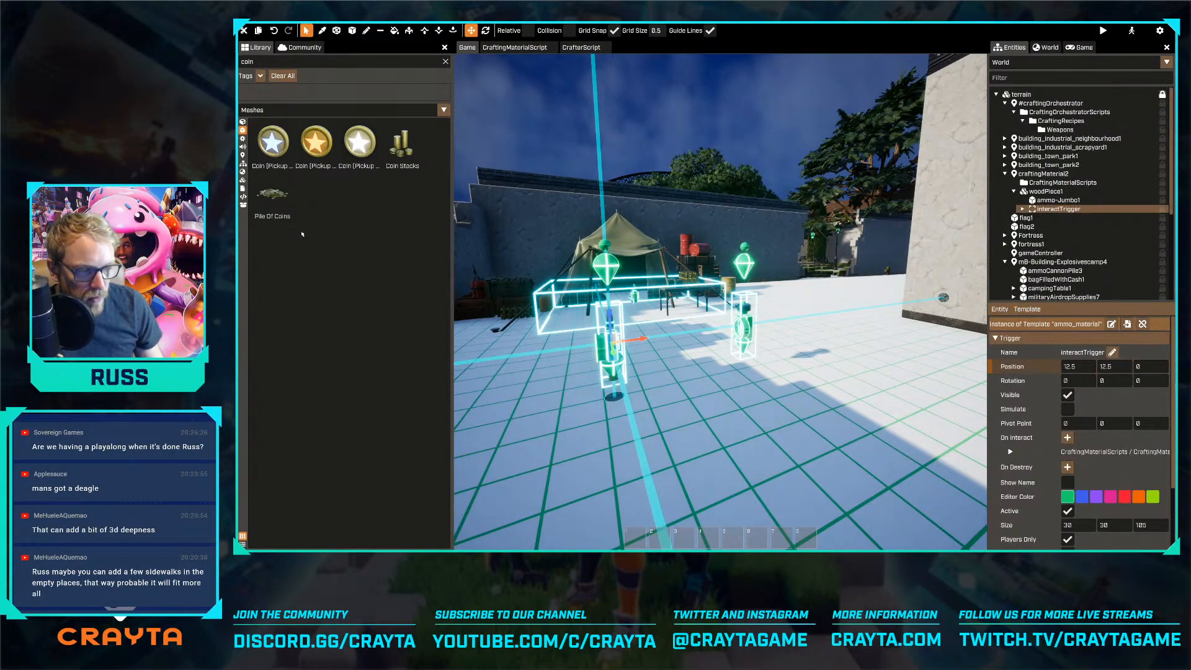
List the library's templates and survey the fortress, park and courtyard from above, ending at the crafting materials by the explosives camp
left_click(245, 165)
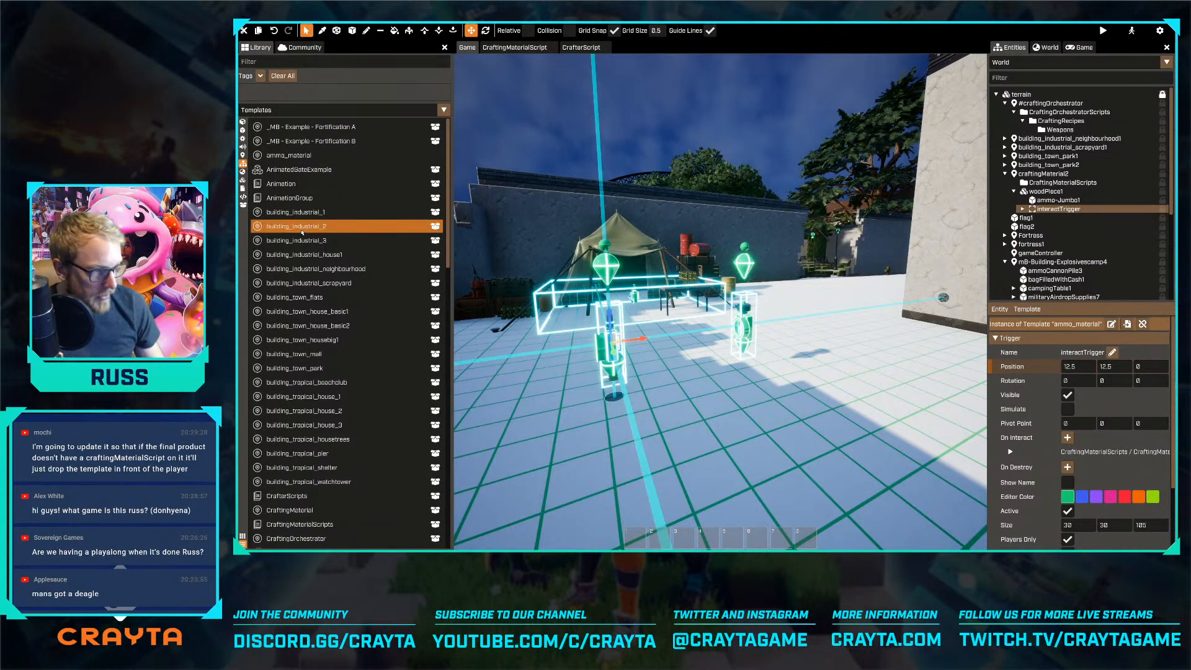
key("a")
left_click(662, 406)
key("s")
right_click_drag(662, 407, 787, 305)
key("a")
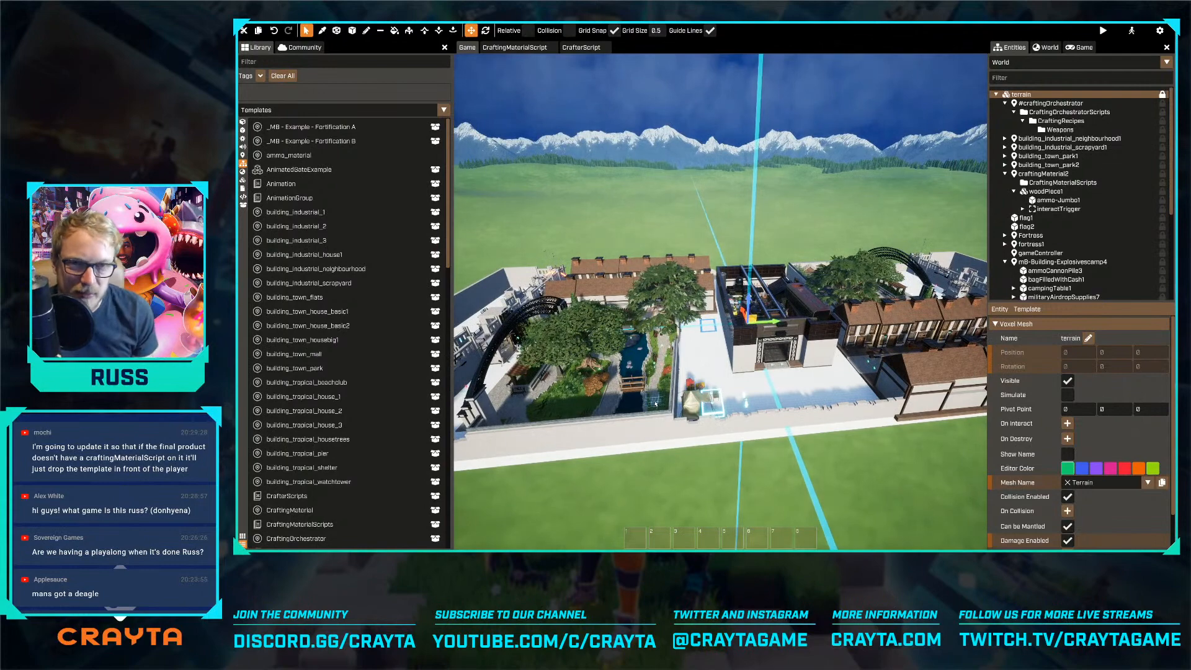
key("w")
key("a")
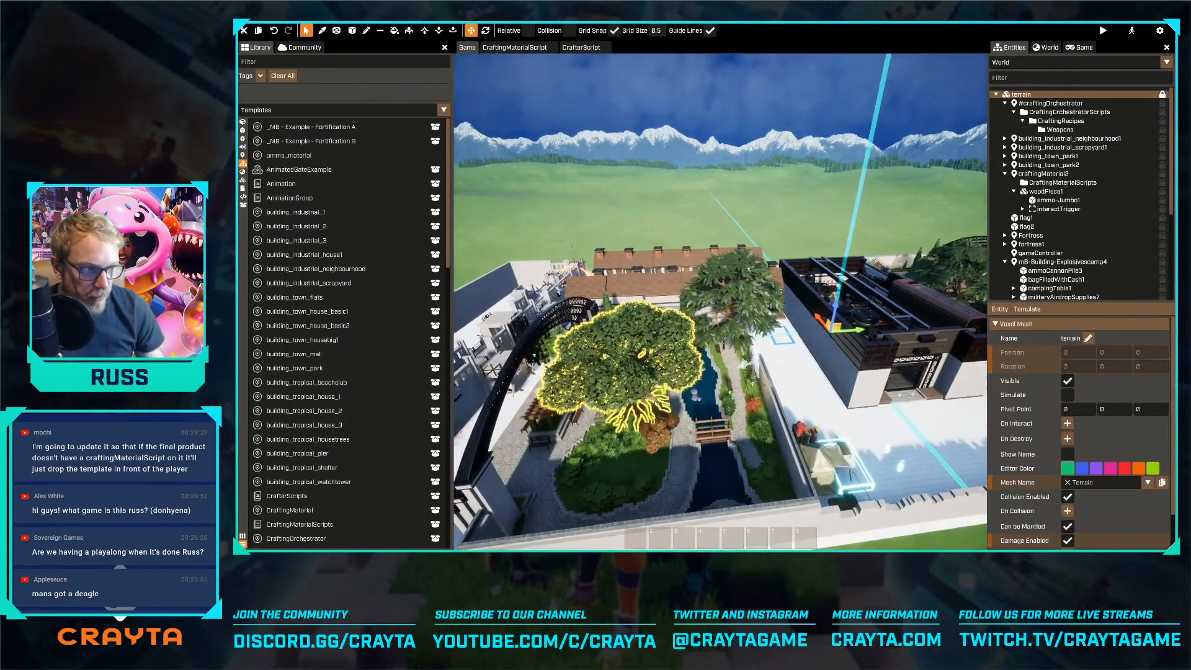
right_click_drag(656, 403, 727, 292)
key("d")
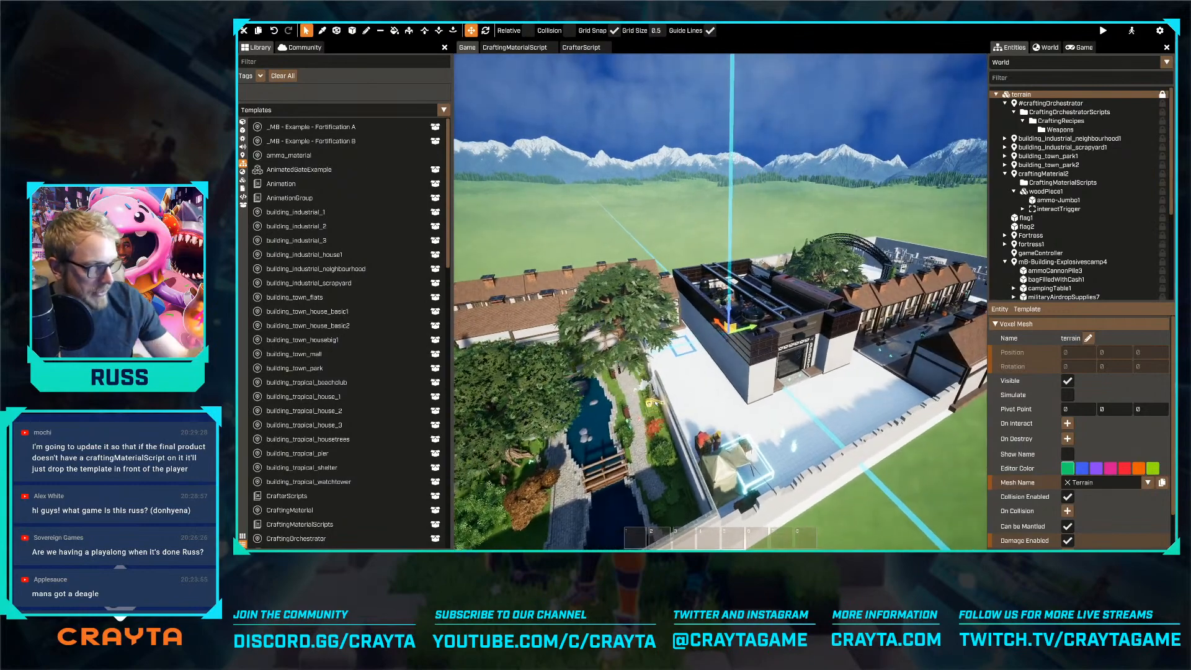
key("d")
key("d")
key("w")
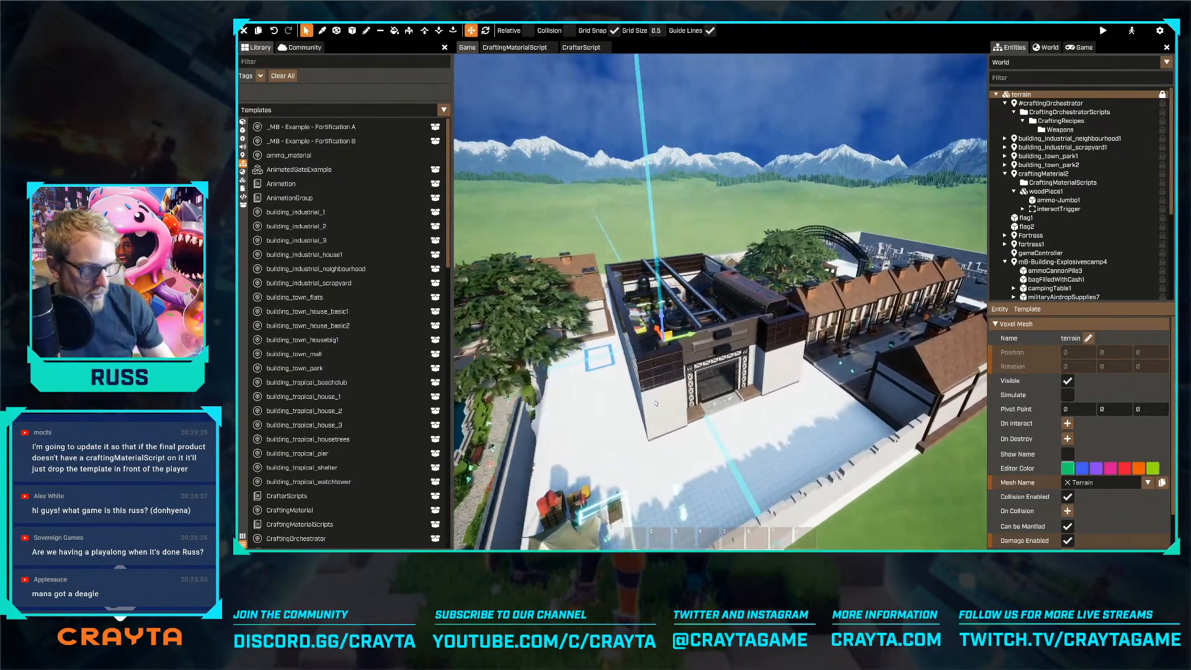
right_click_drag(646, 418, 720, 294)
key("w")
key("w")
key("q")
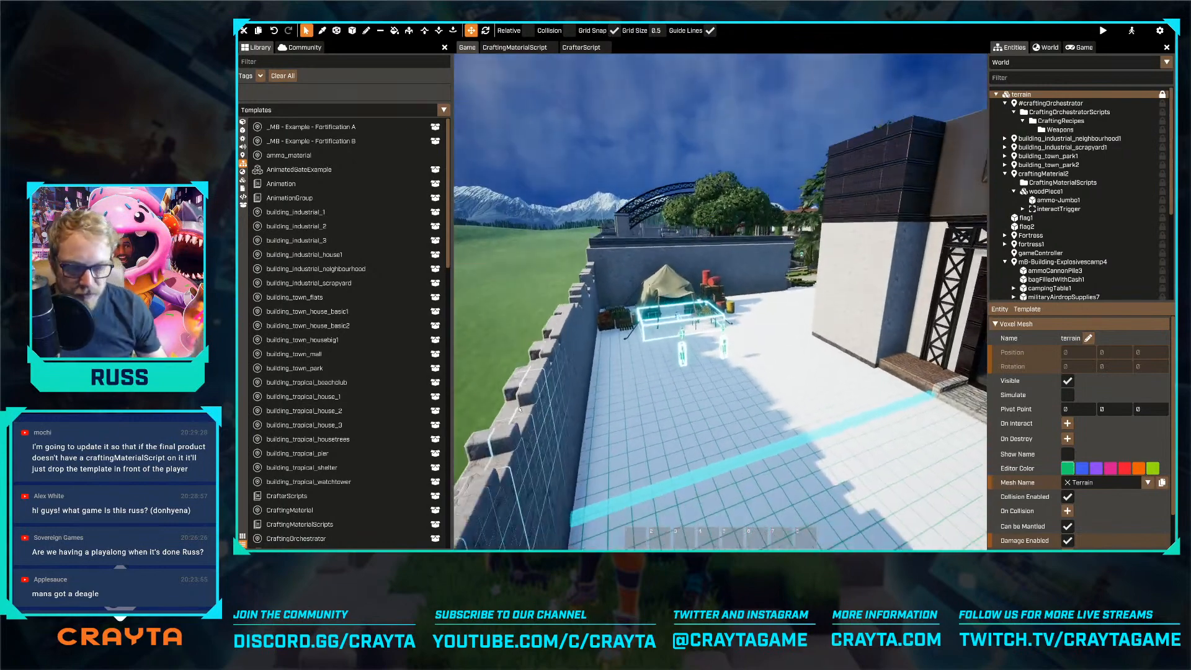
key("w")
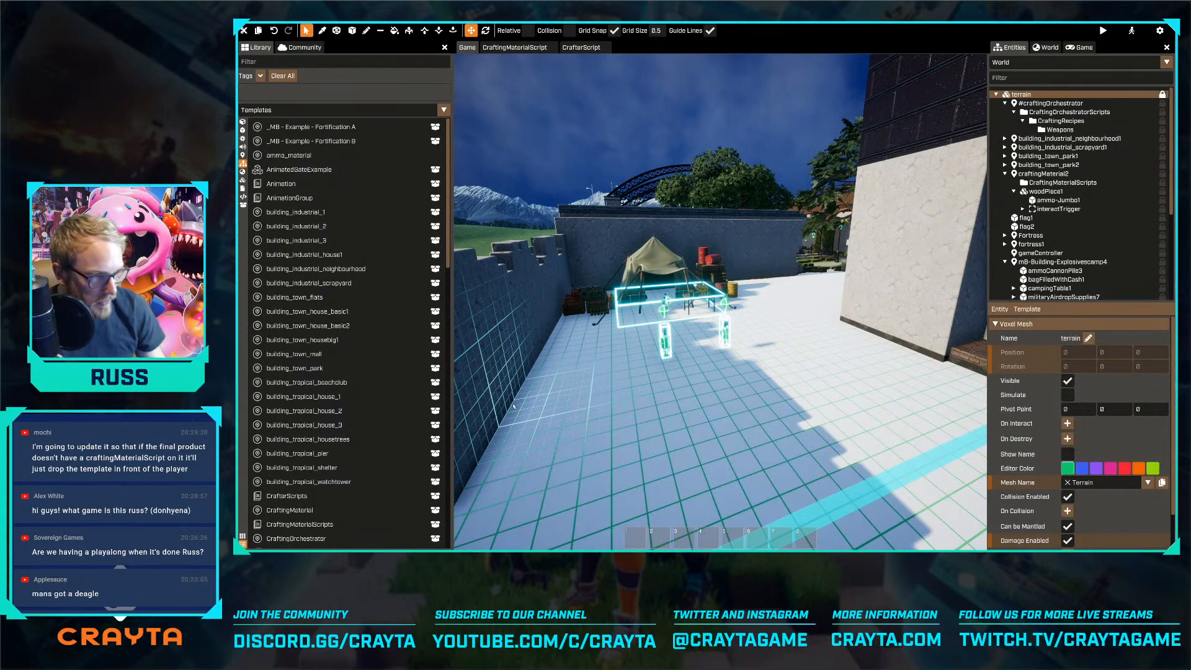
key("w")
right_click_drag(688, 425, 657, 402)
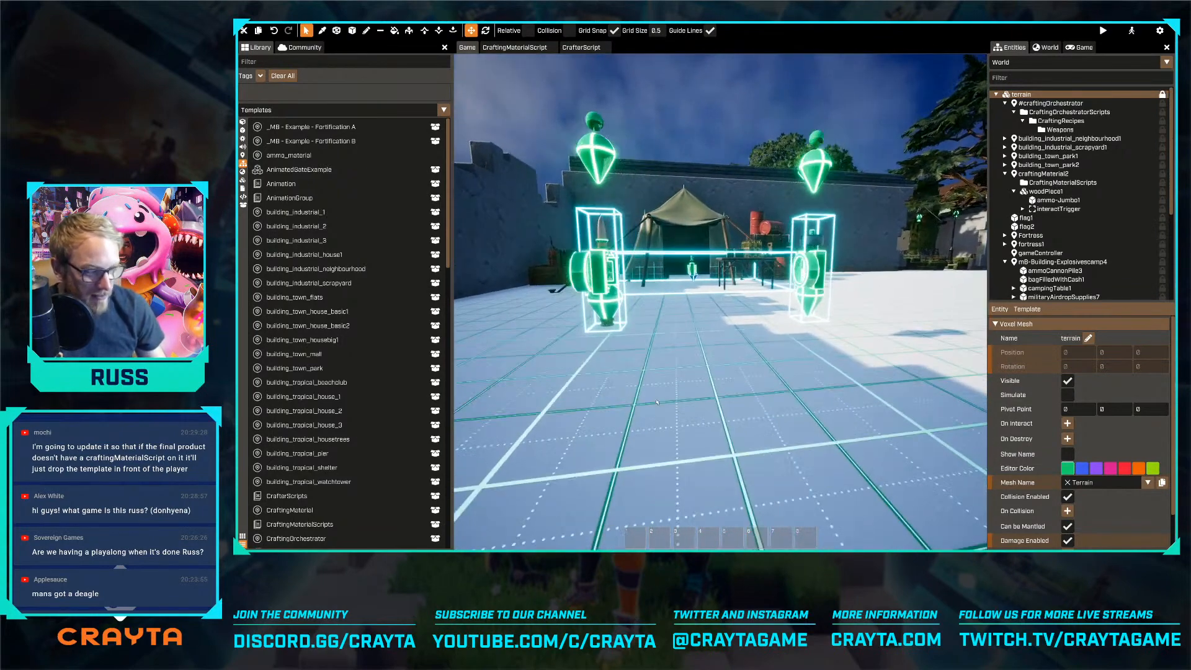
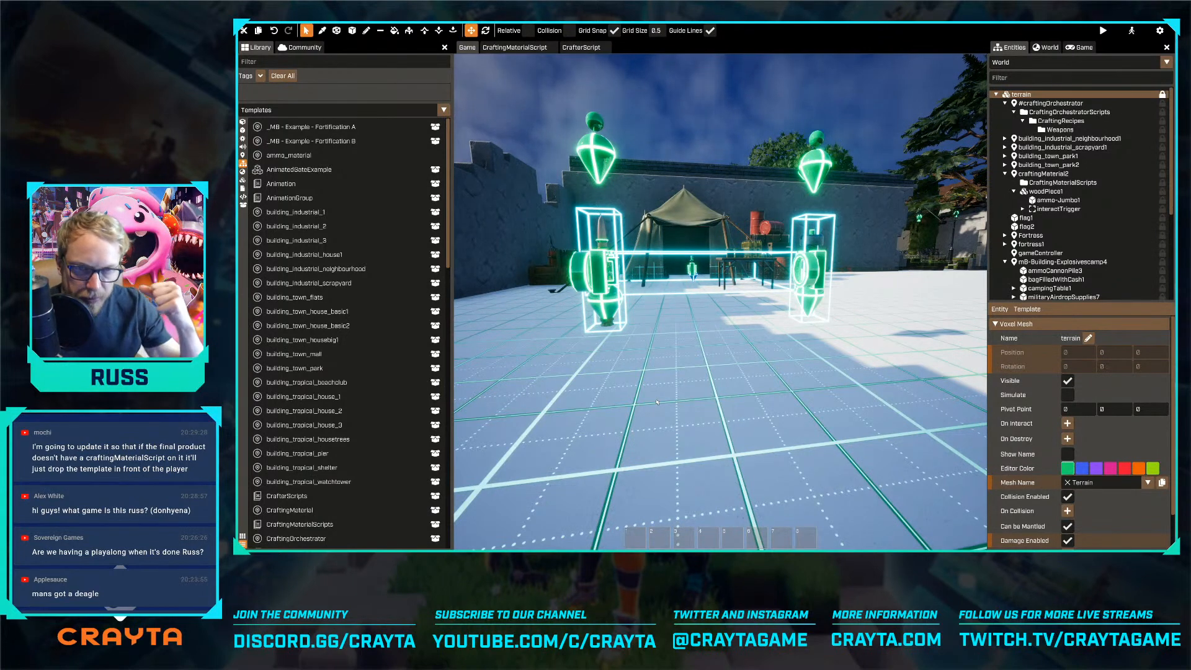
Filter the library templates for "mate" and open the CraftingMaterial template for editing
right_click_drag(657, 402, 657, 401)
key("s")
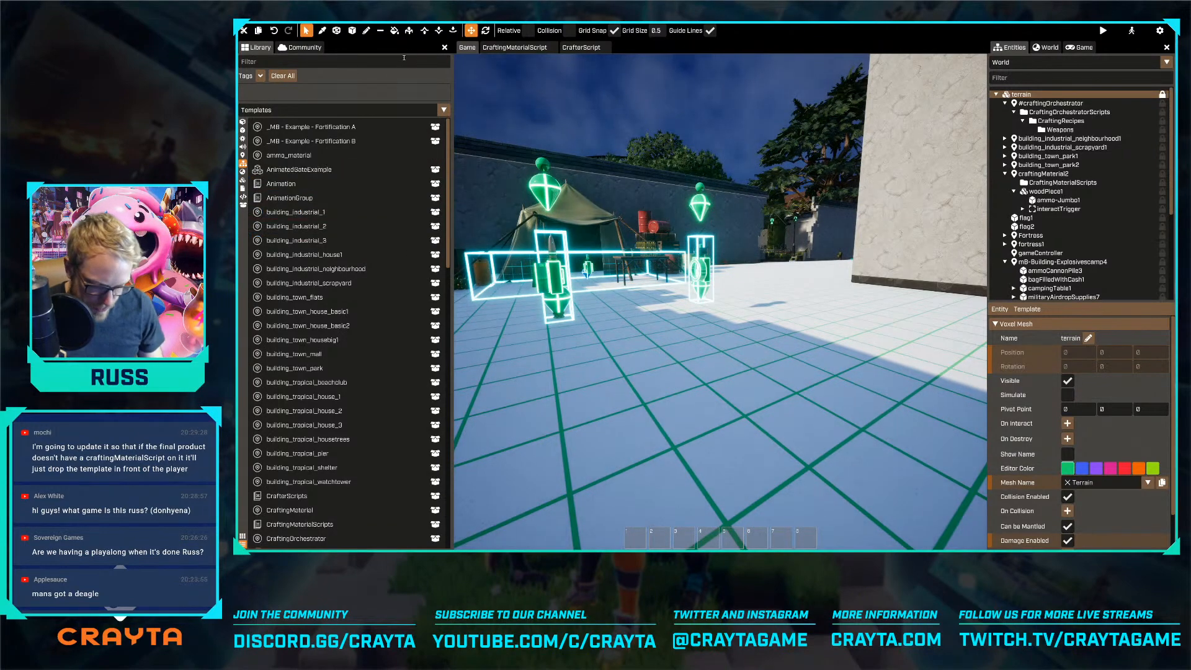
left_click(404, 57)
type("mate")
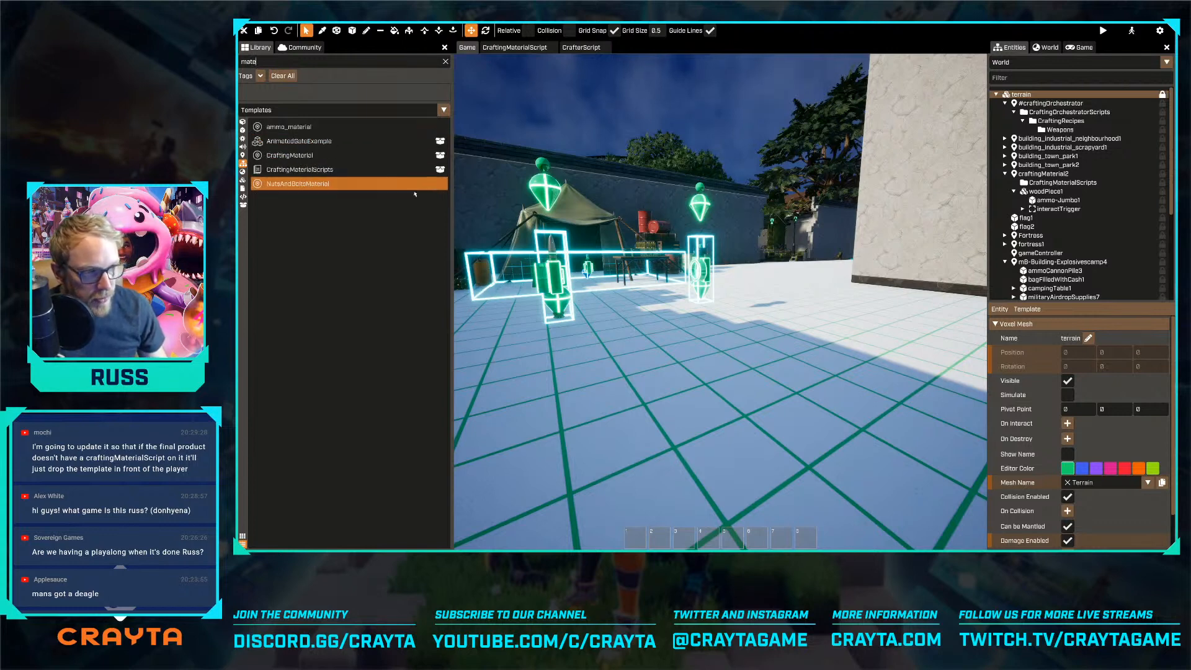
left_click(326, 130)
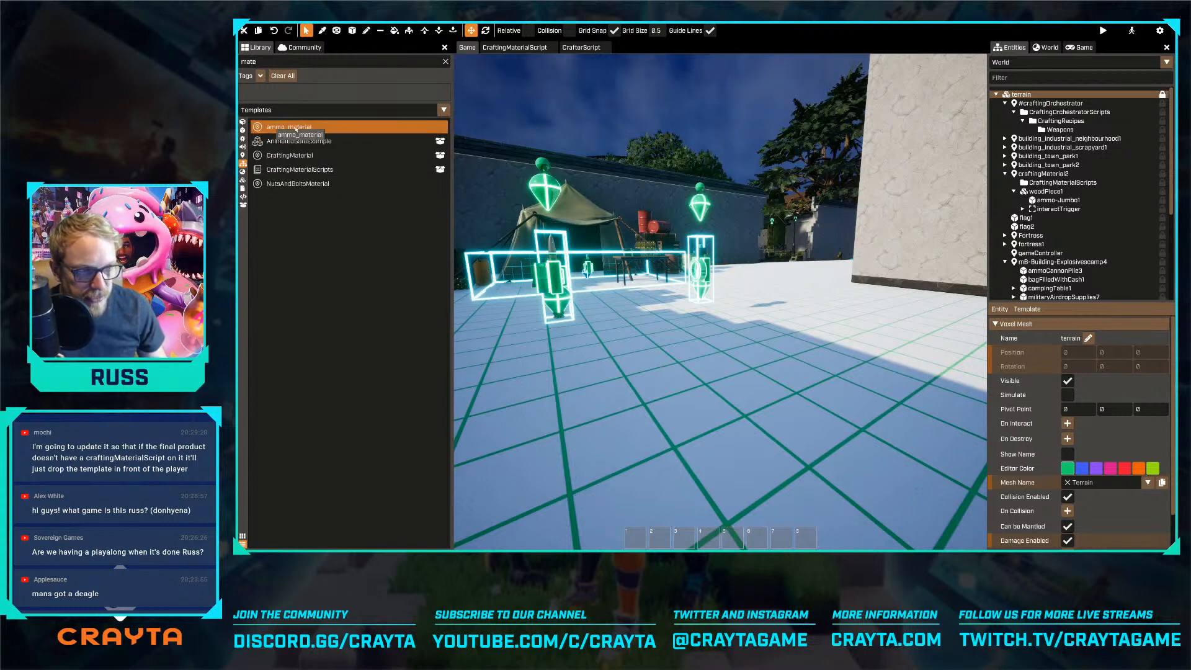
left_click(279, 185)
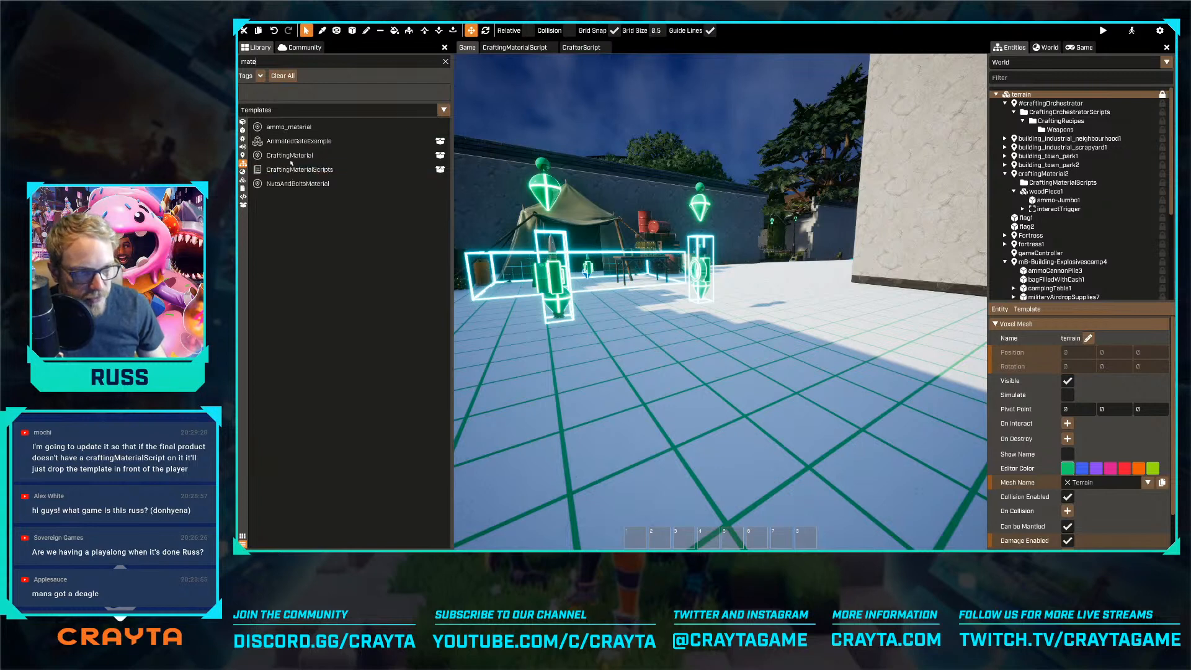
double_click(289, 159)
key("w")
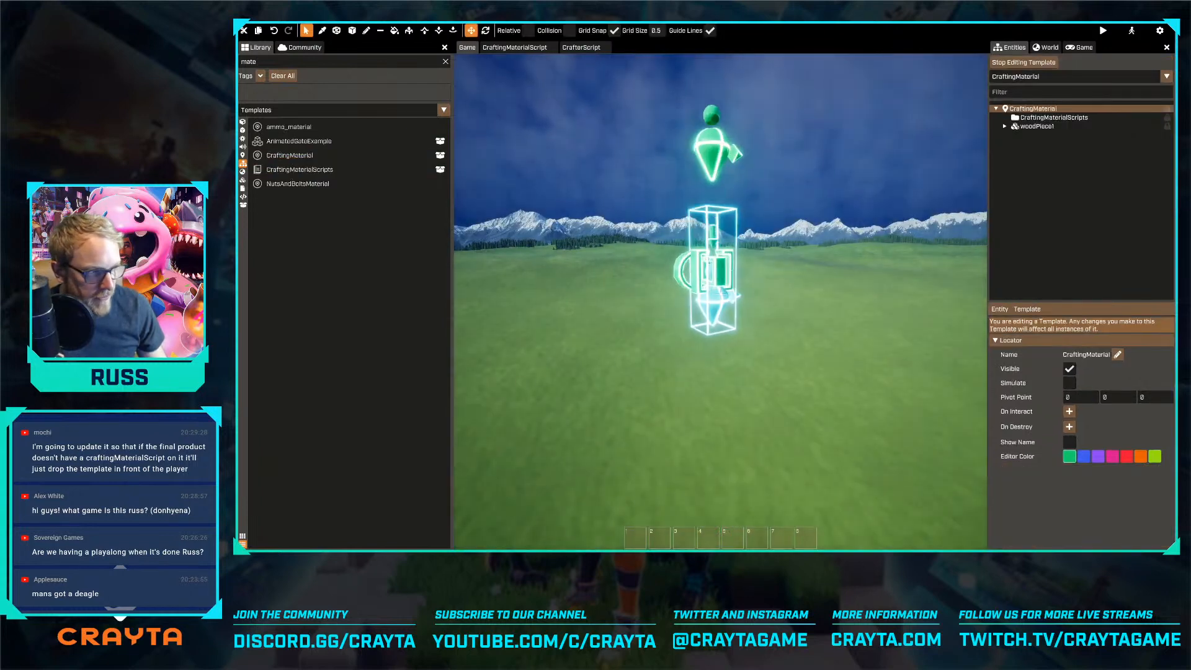
right_click_drag(596, 296, 589, 276)
key("s")
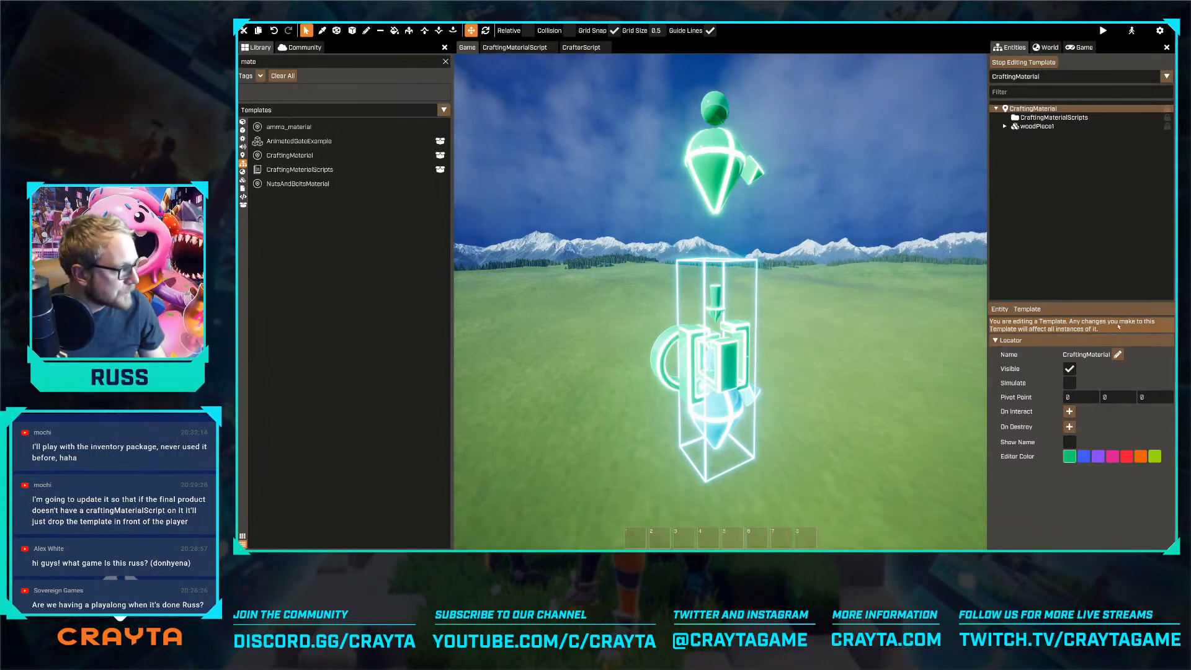
Expand woodPiece1, find pickupSpawnerScript in the script library with "pick" and attach it to the root CraftingMaterial entity
left_click(1069, 251)
left_click(1005, 126)
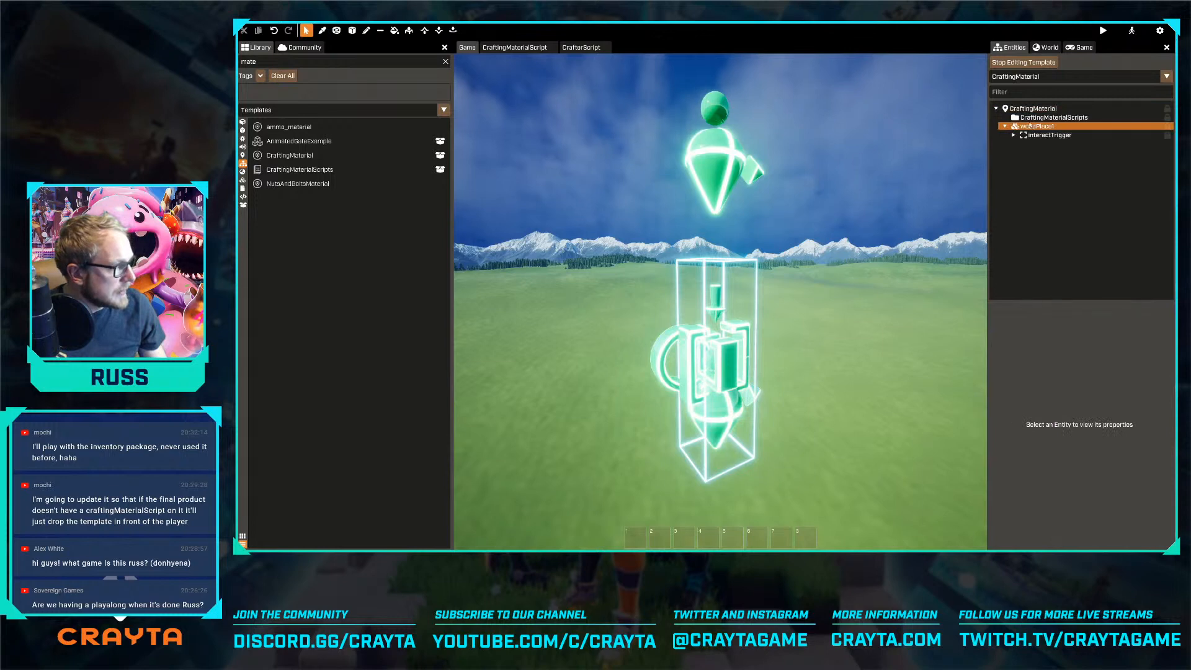
left_click(1031, 109)
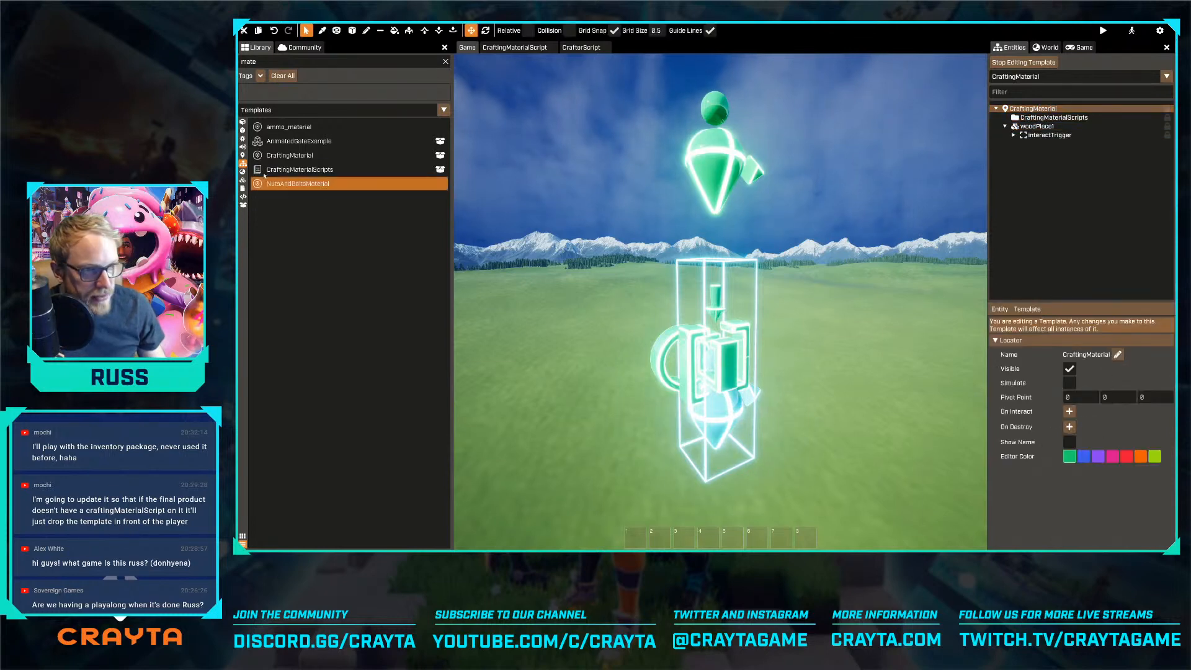
left_click(242, 187)
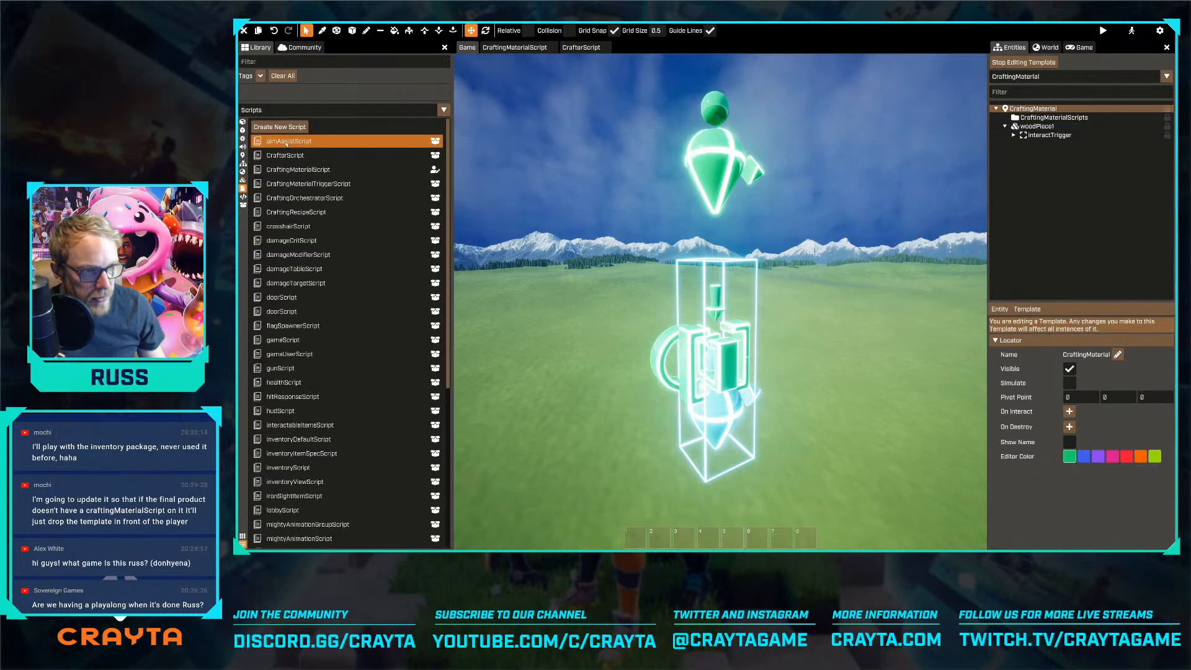
left_click(295, 61)
type("pick")
left_click_drag(291, 141, 1090, 498)
scroll(1086, 471, "down", 3)
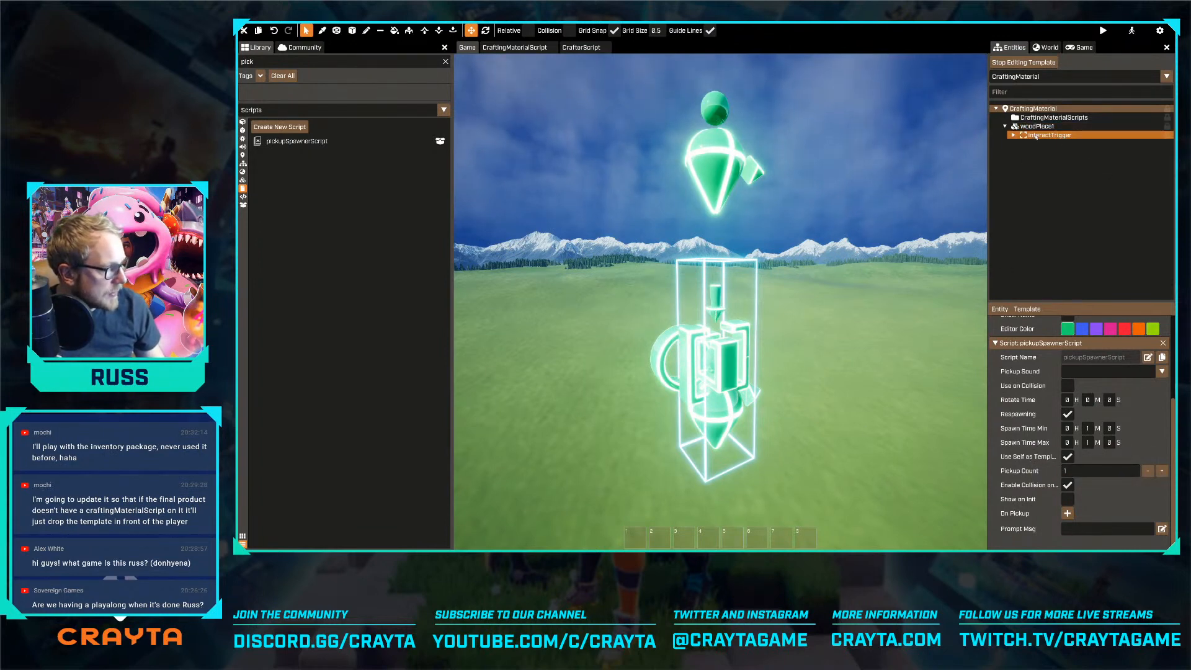
Select the template's interactTrigger, expand its children and open its CraftingMaterialTriggerScript for reading
left_click(1092, 135)
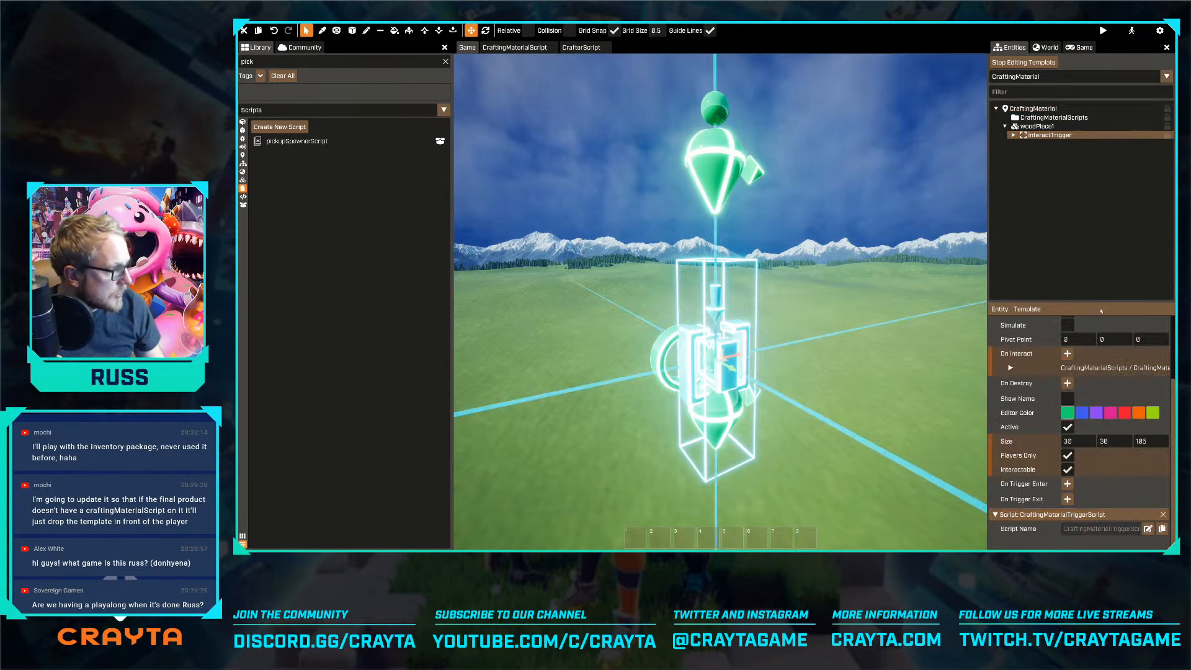
left_click(1013, 135)
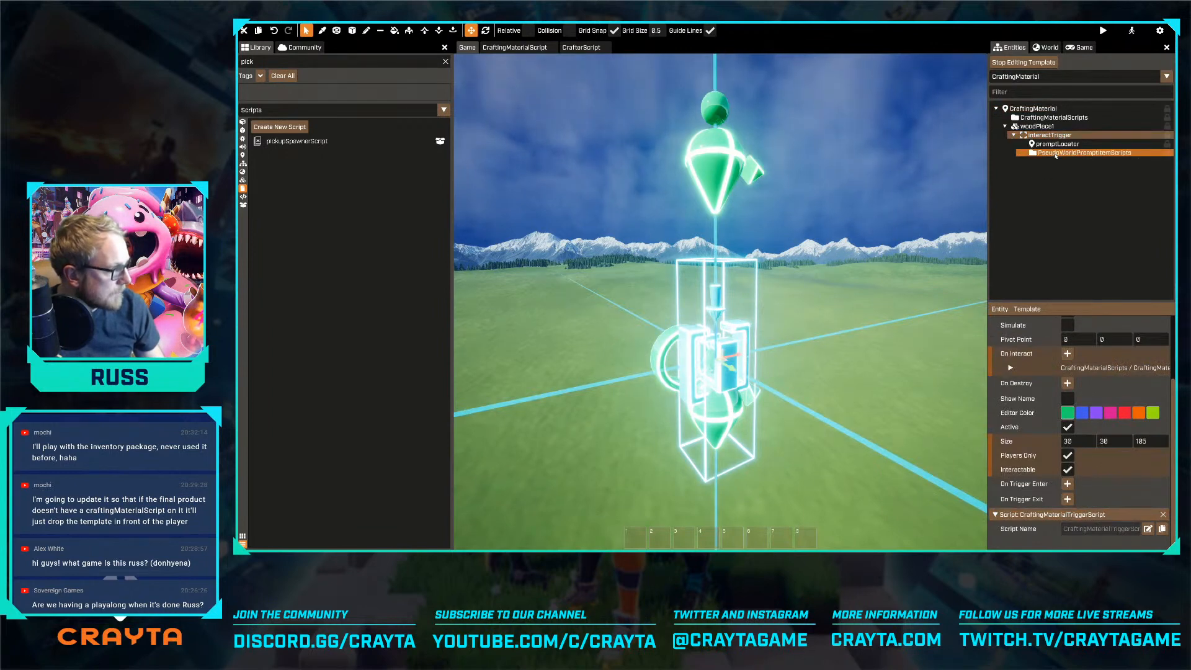
left_click(1147, 529)
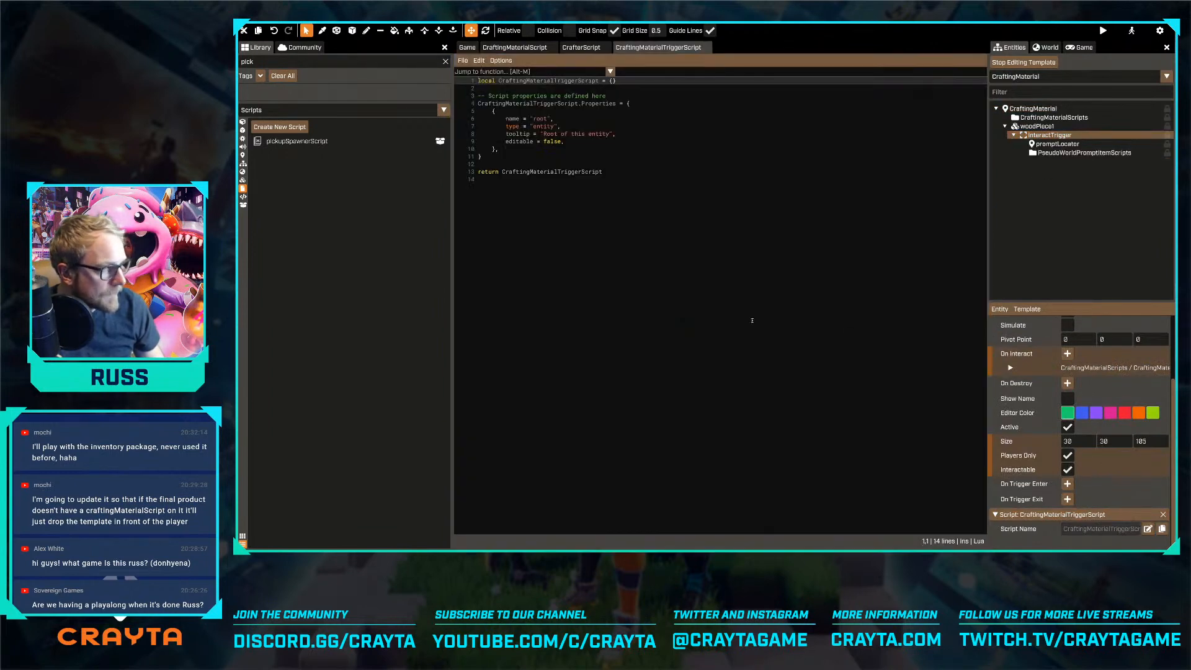
Read through PseudoWorldPromptItemScript on the interactTrigger's prompt item scripts, and close both that script and CraftingMaterialTriggerScript
left_click(1084, 153)
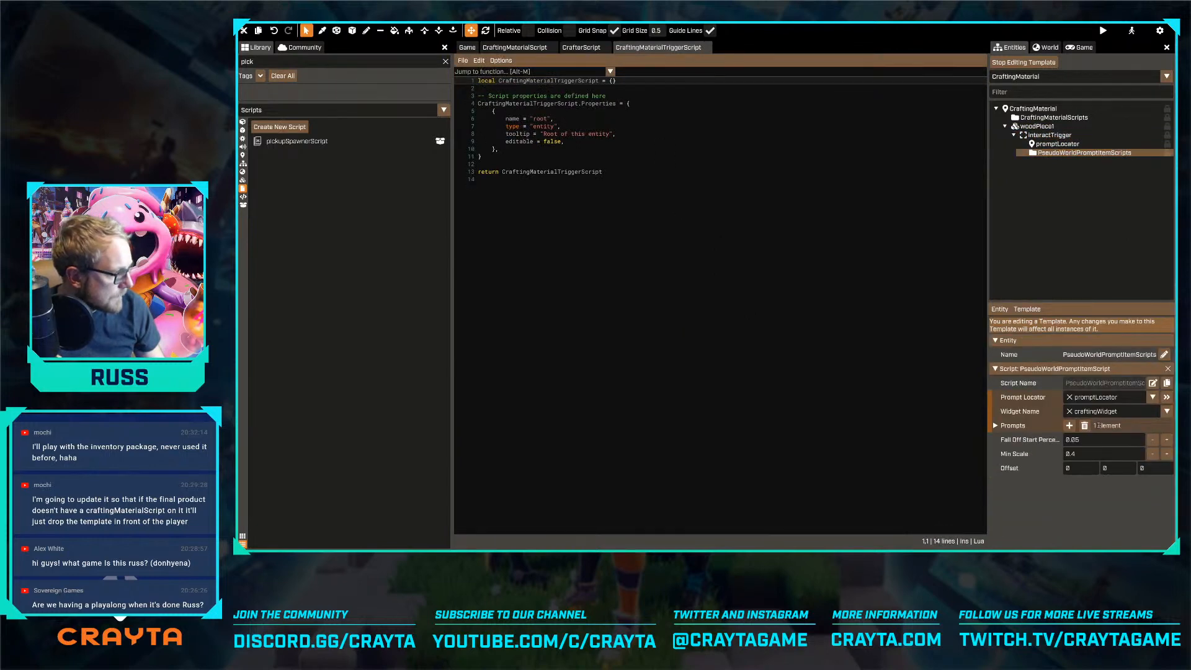
left_click(1152, 382)
scroll(701, 249, "down", 3)
scroll(702, 249, "down", 6)
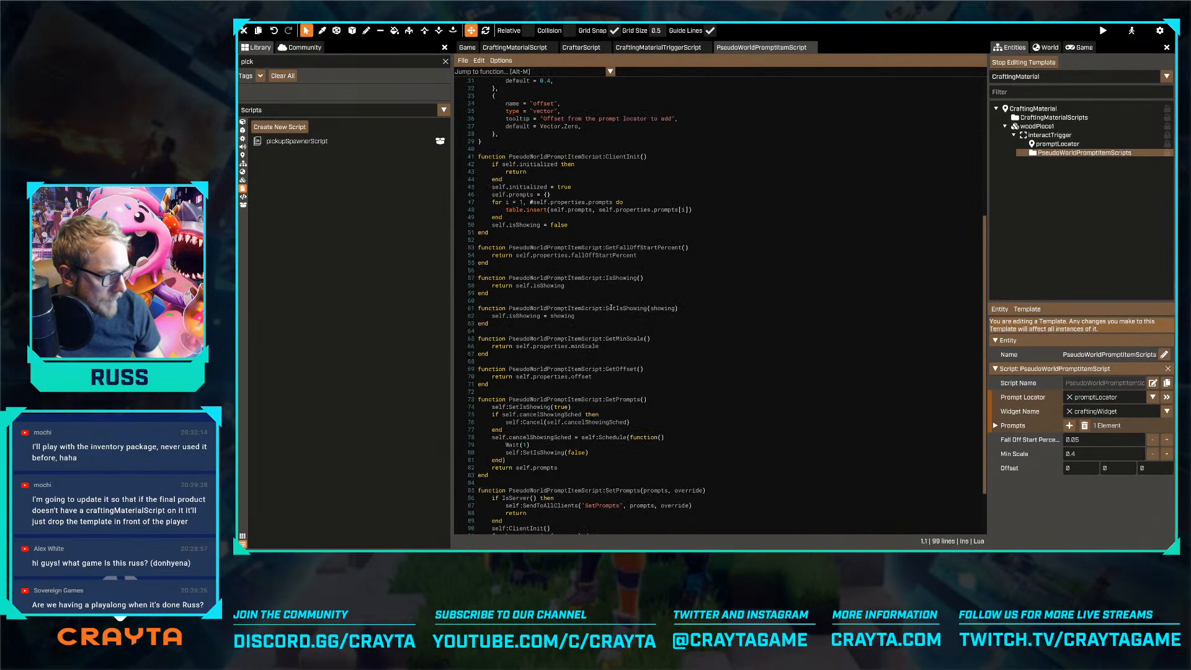
scroll(614, 306, "down", 3)
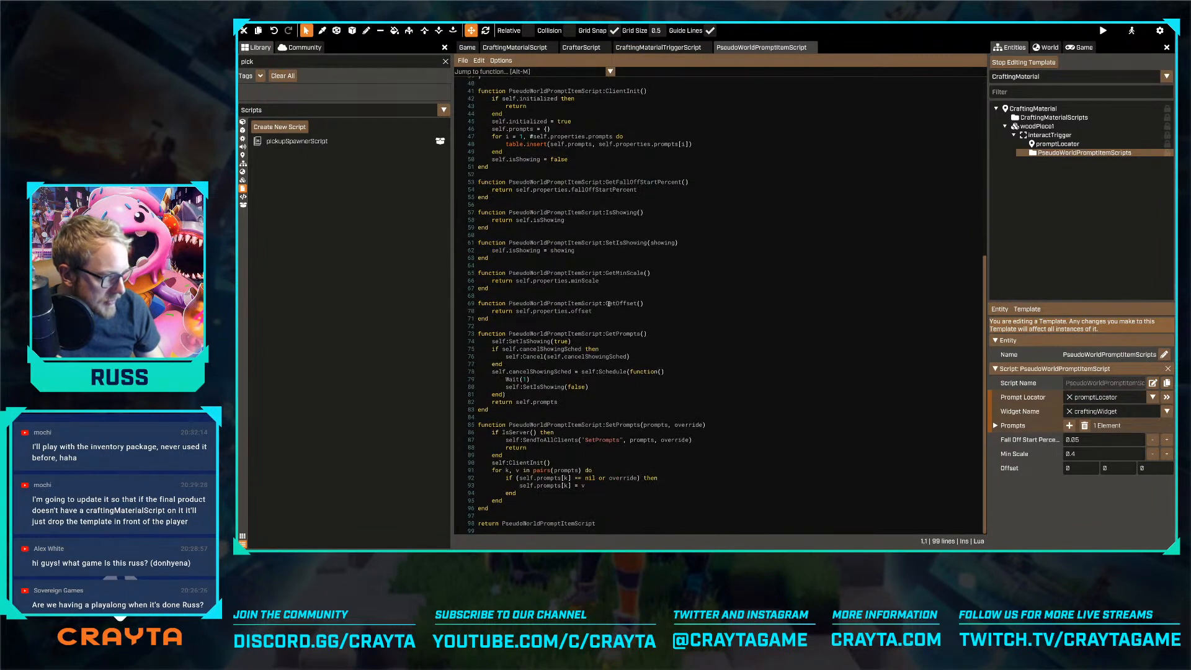
scroll(608, 303, "up", 3)
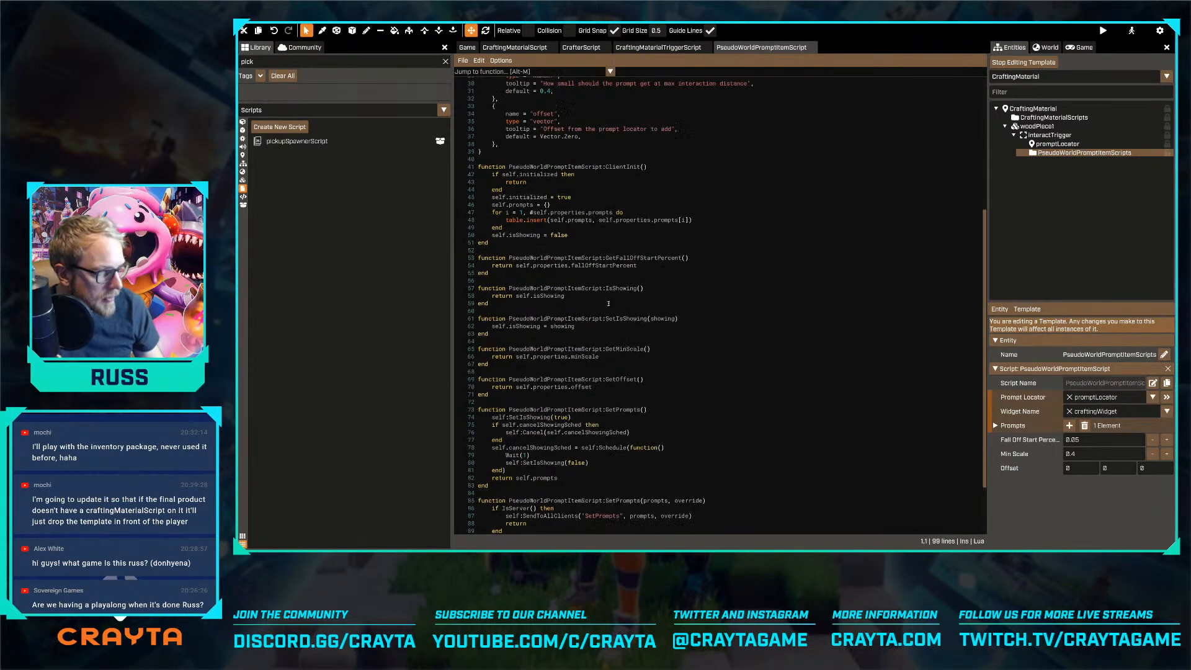
scroll(608, 303, "up", 3)
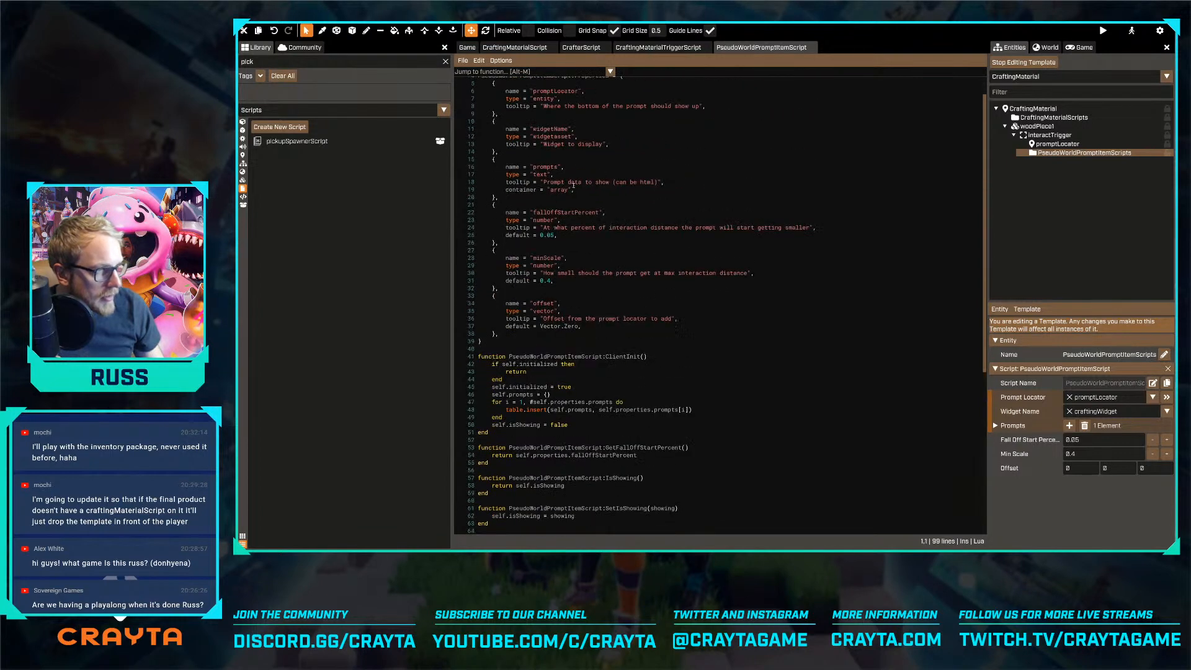
left_click(683, 49)
left_click(705, 47)
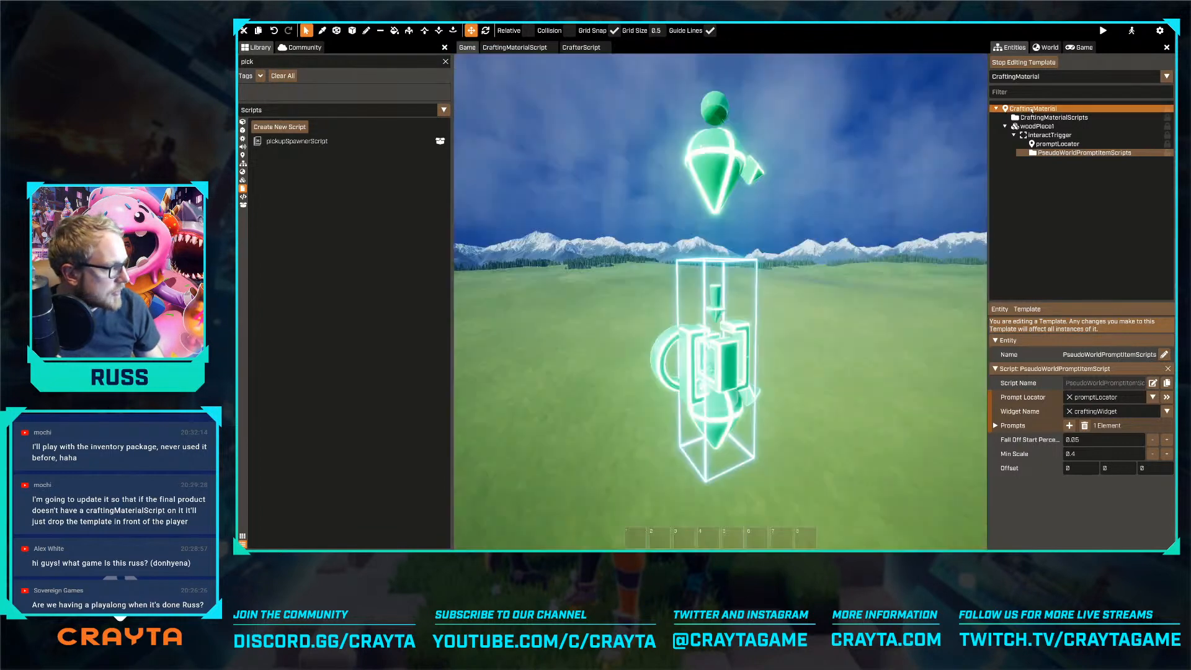
Examine the interactTrigger's On Interact event binding and the script properties of CraftingMaterialScripts
left_click(1045, 134)
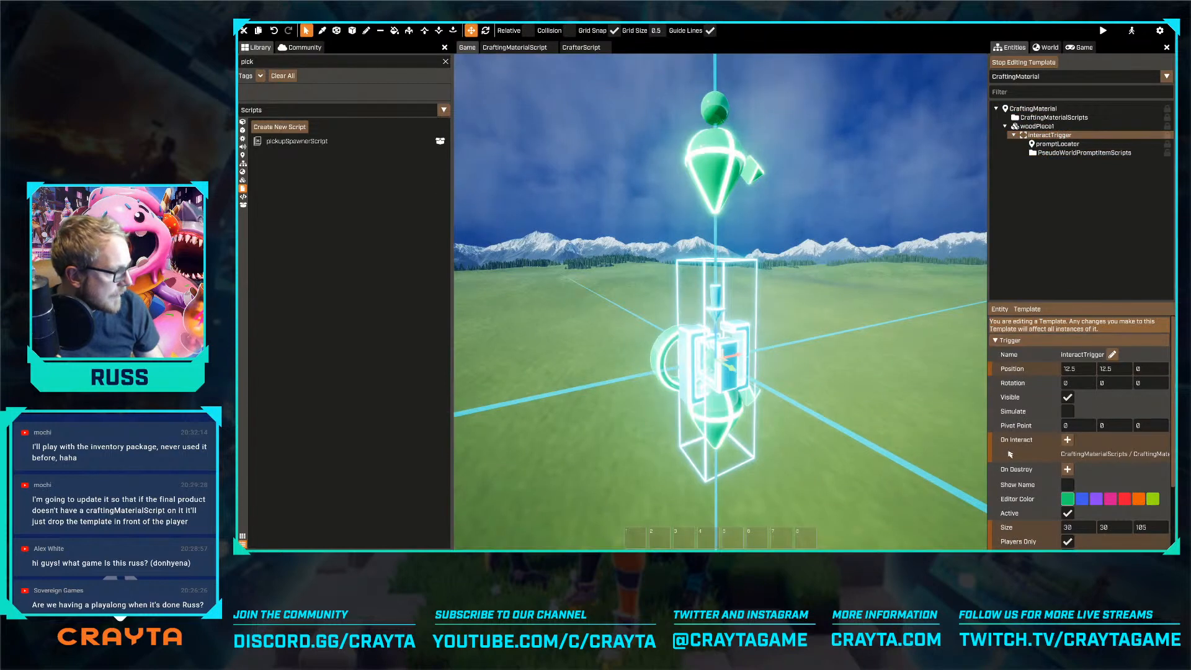
left_click(1114, 455)
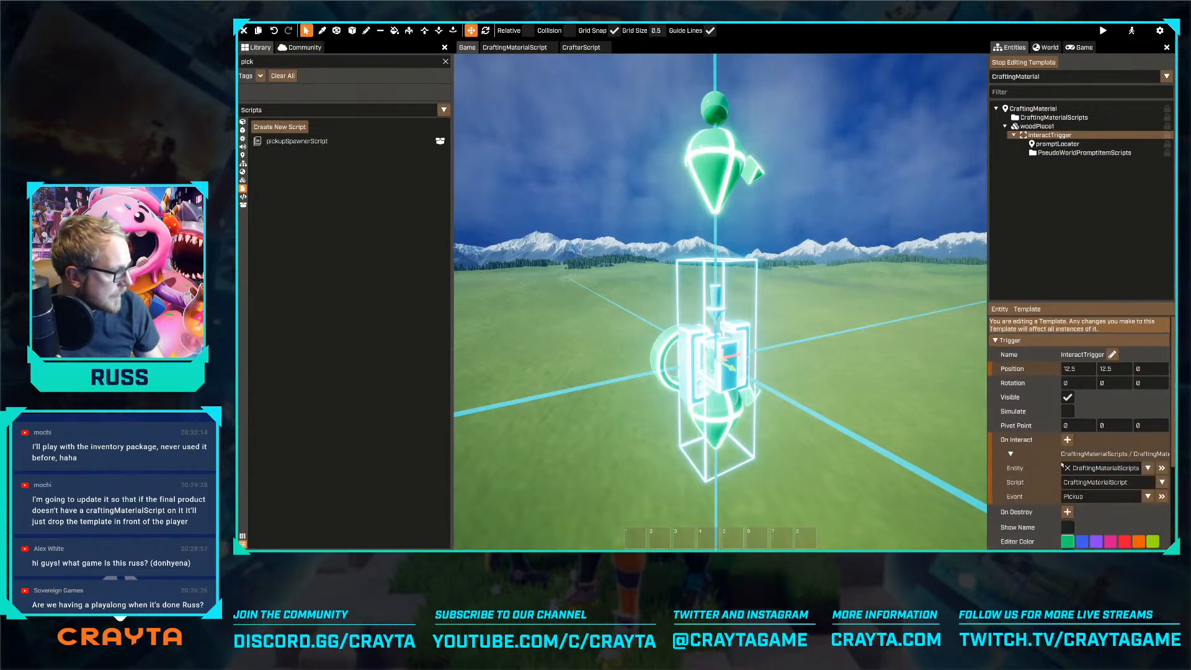
left_click(1058, 117)
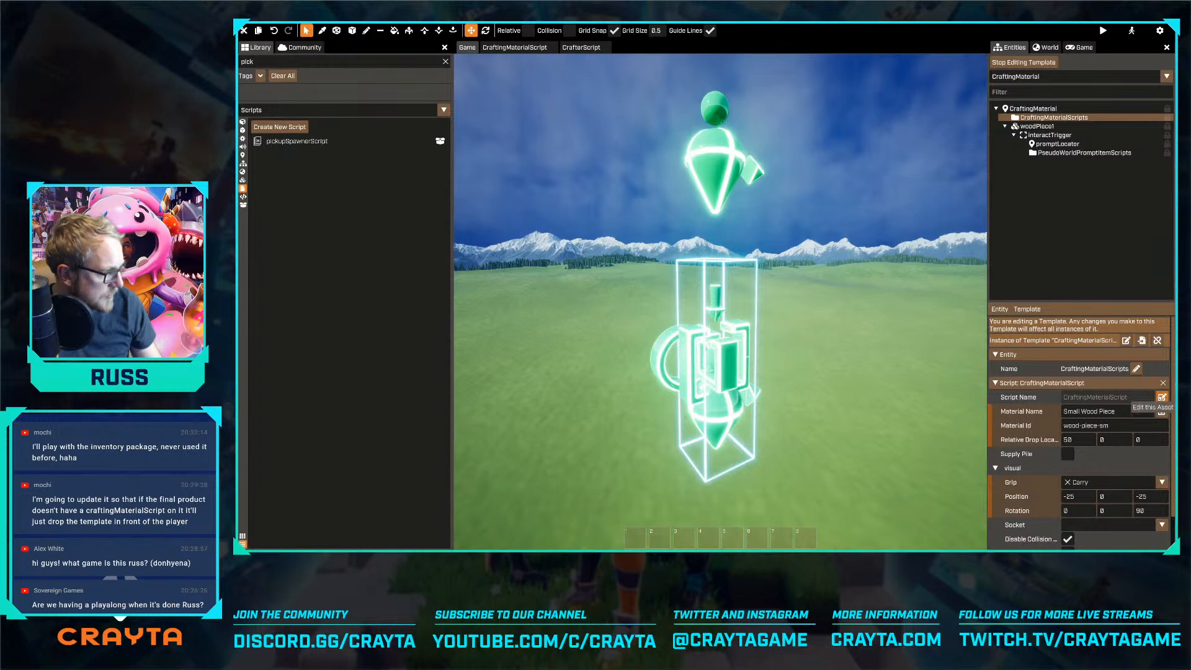
scroll(1139, 423, "down", 1)
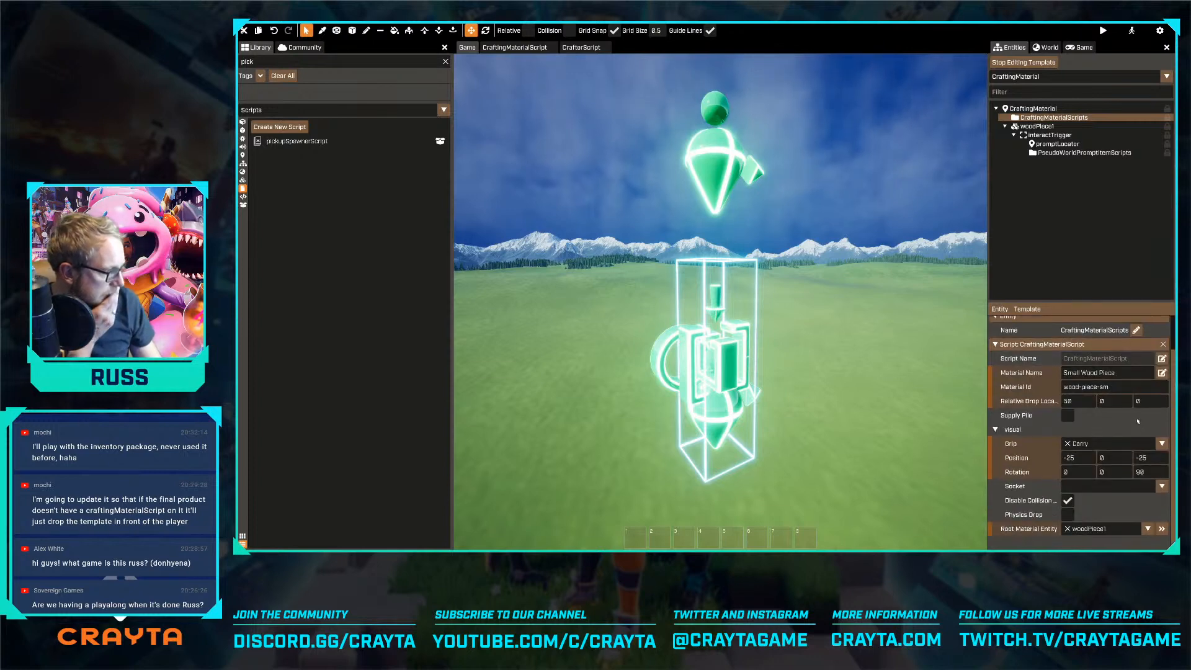
scroll(1135, 409, "up", 1)
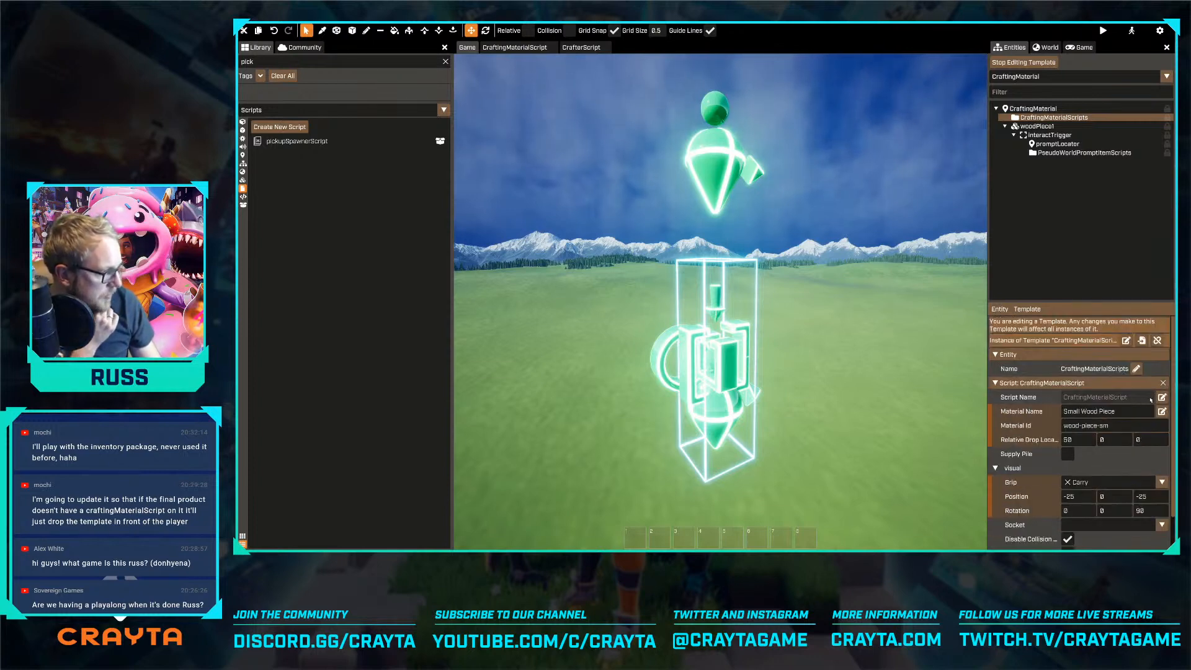
Open CraftingMaterialScript and read its Init, Pickup, SetHeld and SetCollision functions to see how picking up a material is handled
left_click(1161, 397)
scroll(753, 242, "down", 5)
scroll(753, 242, "down", 3)
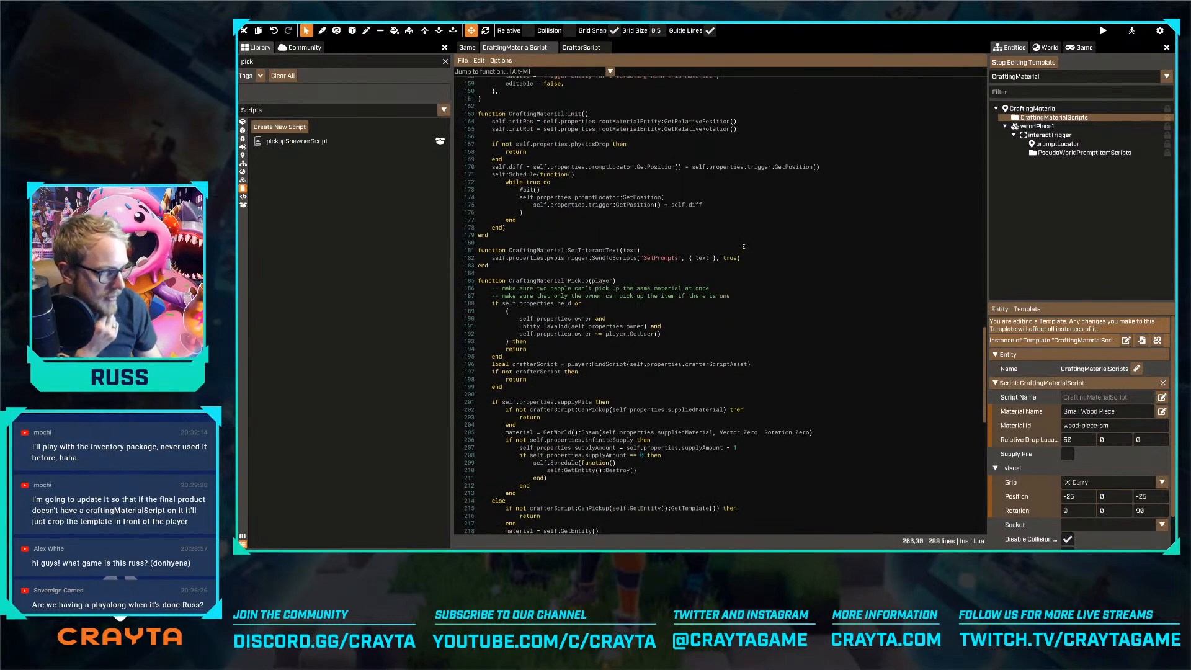
scroll(744, 248, "down", 3)
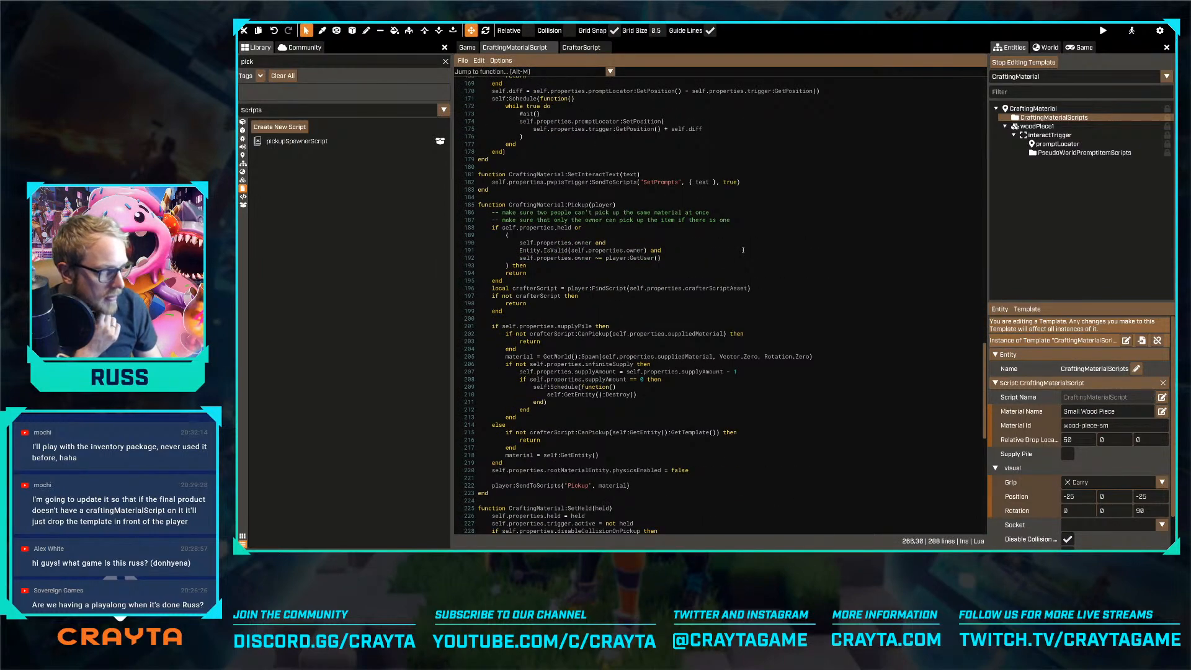
scroll(743, 250, "down", 6)
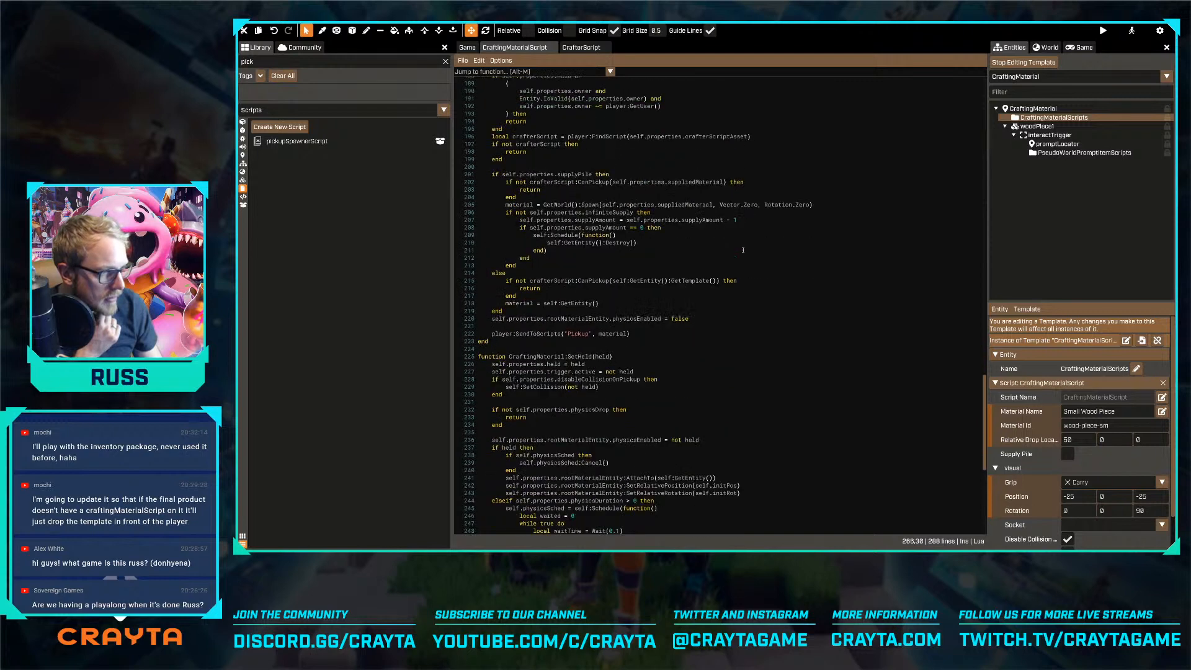
scroll(743, 250, "down", 5)
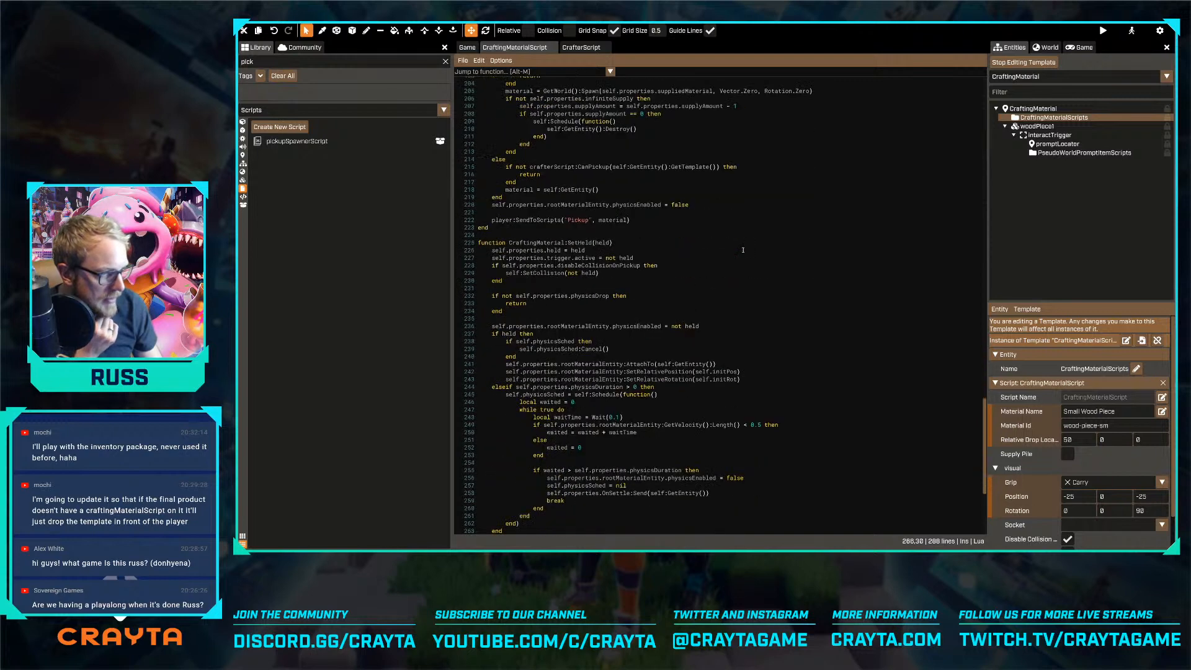
scroll(743, 250, "down", 2)
scroll(742, 250, "down", 5)
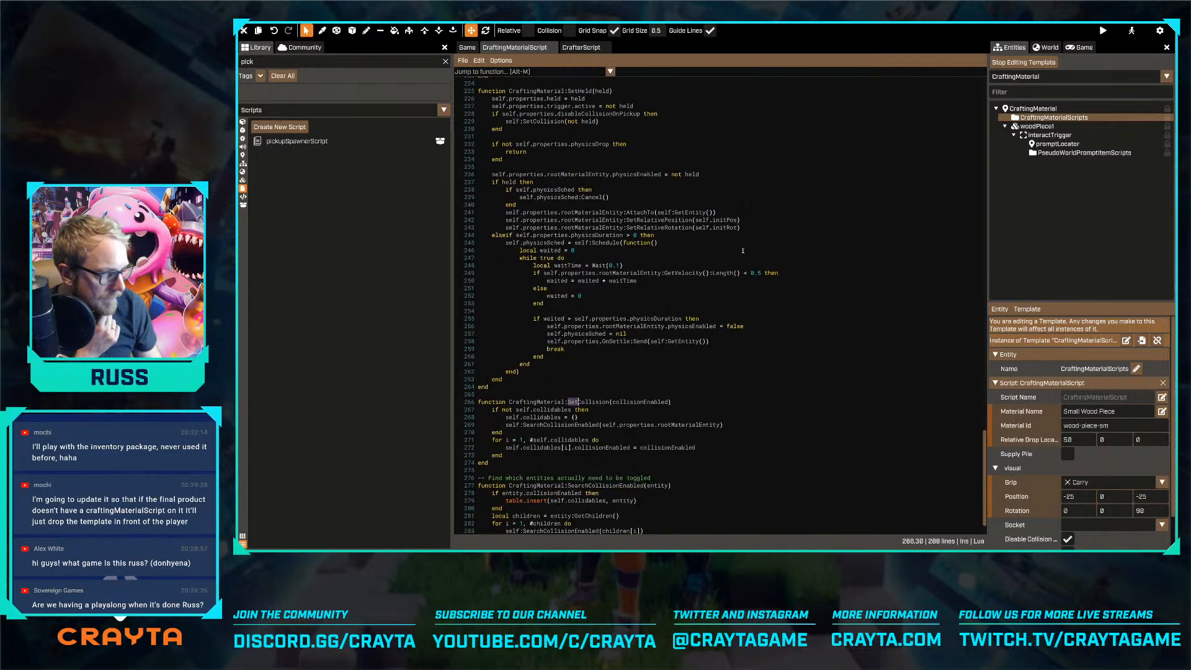
scroll(743, 250, "down", 2)
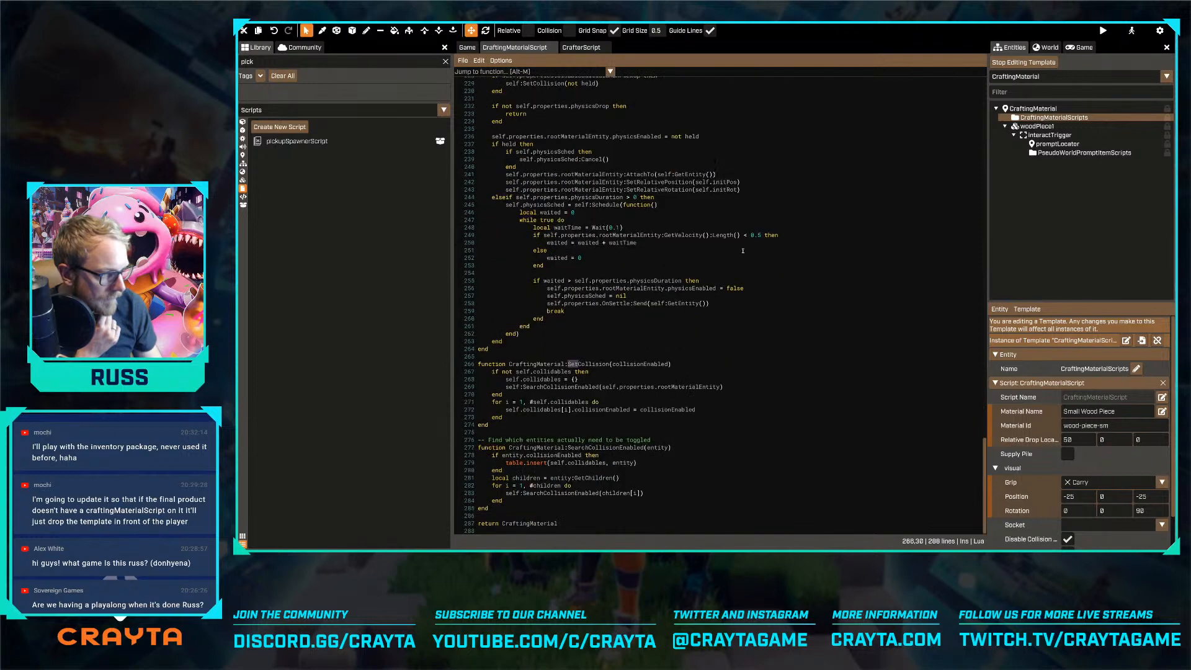
scroll(743, 250, "up", 4)
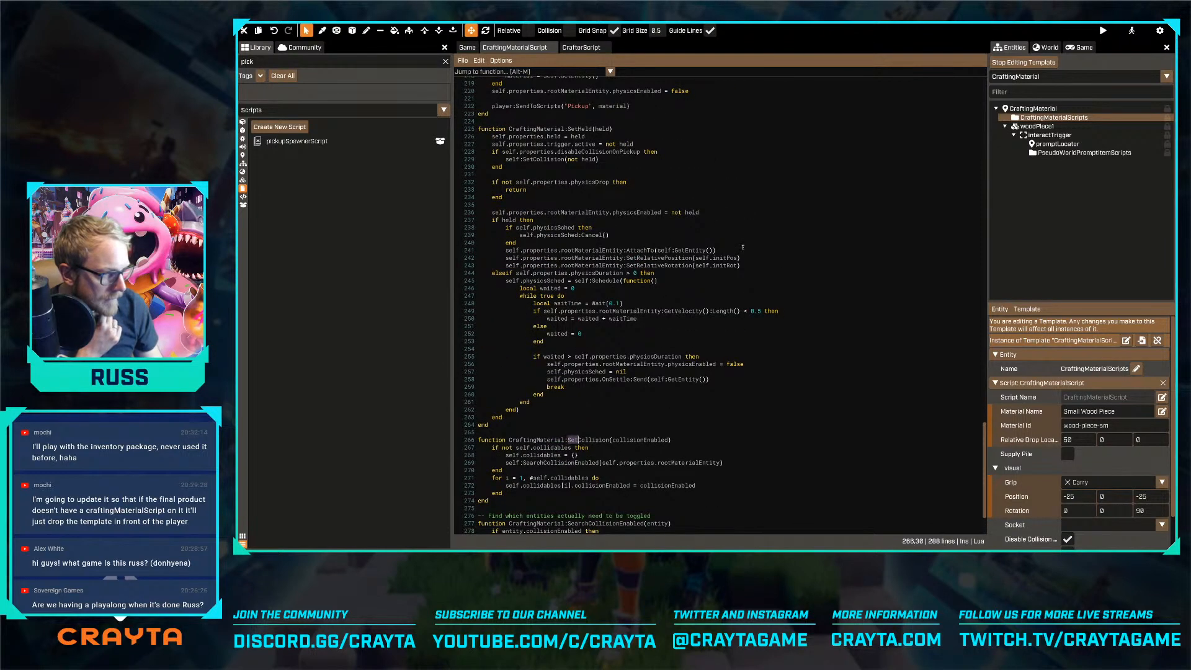
scroll(743, 248, "up", 17)
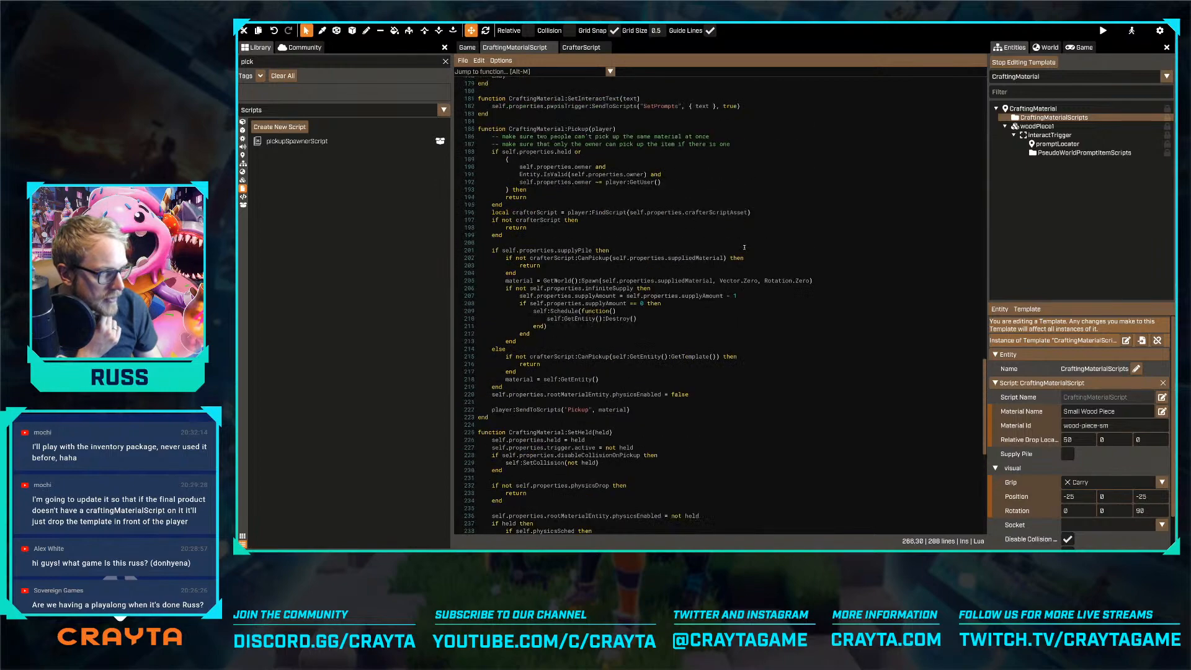
scroll(744, 247, "up", 5)
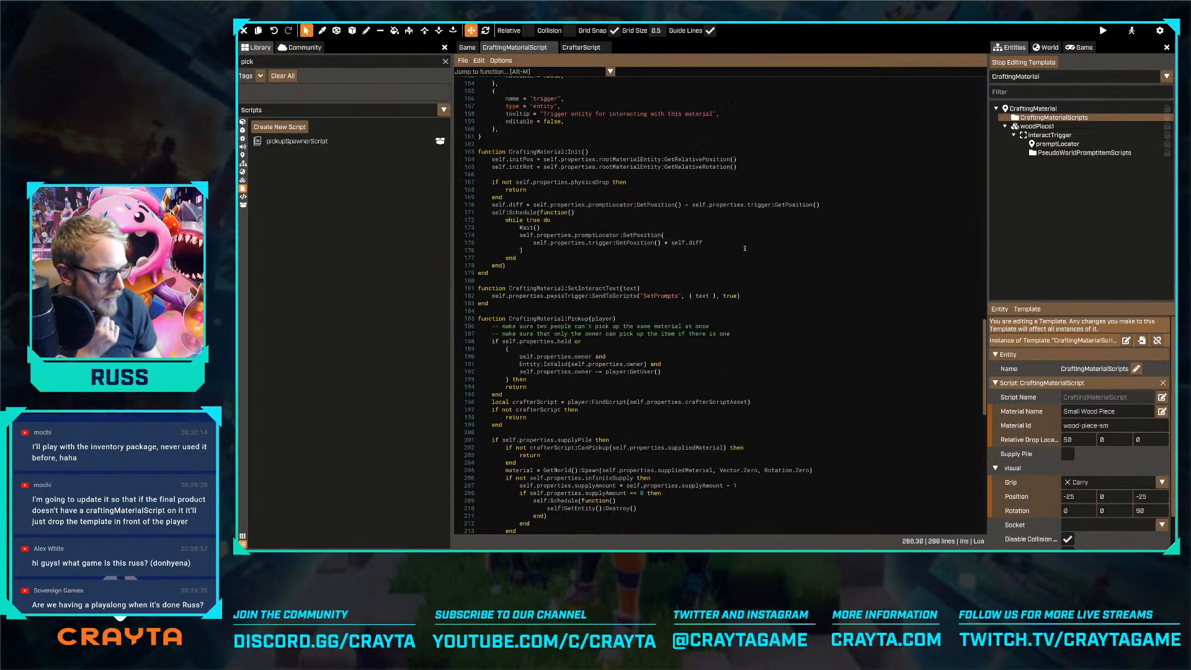
scroll(745, 248, "up", 5)
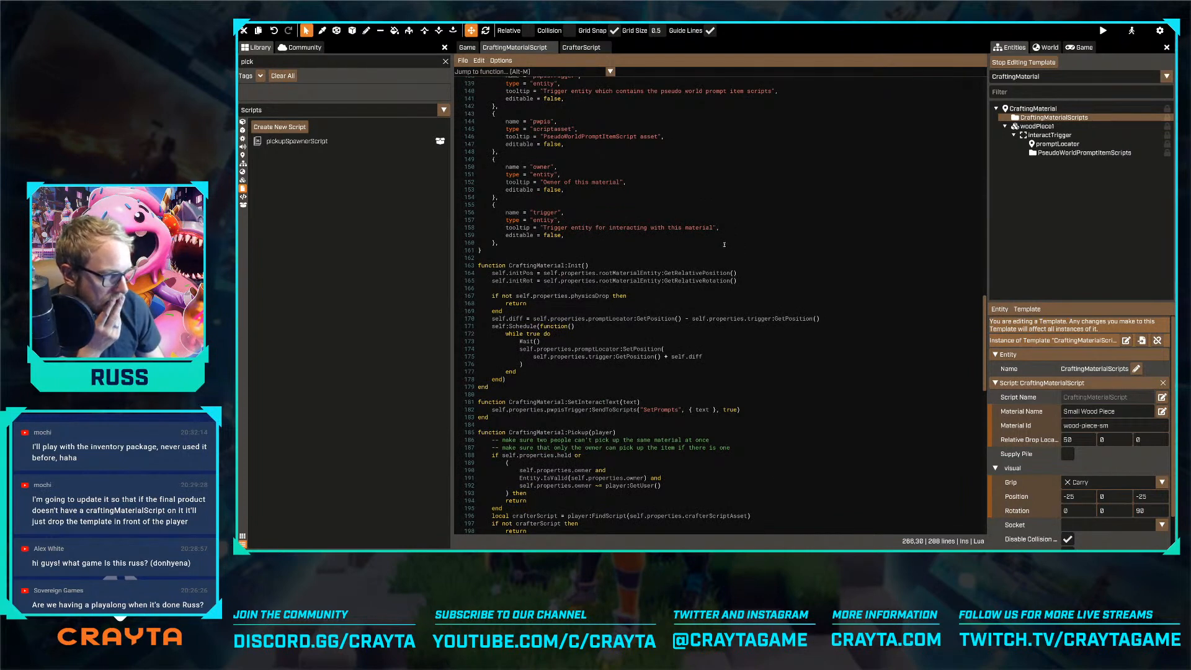
scroll(724, 244, "down", 2)
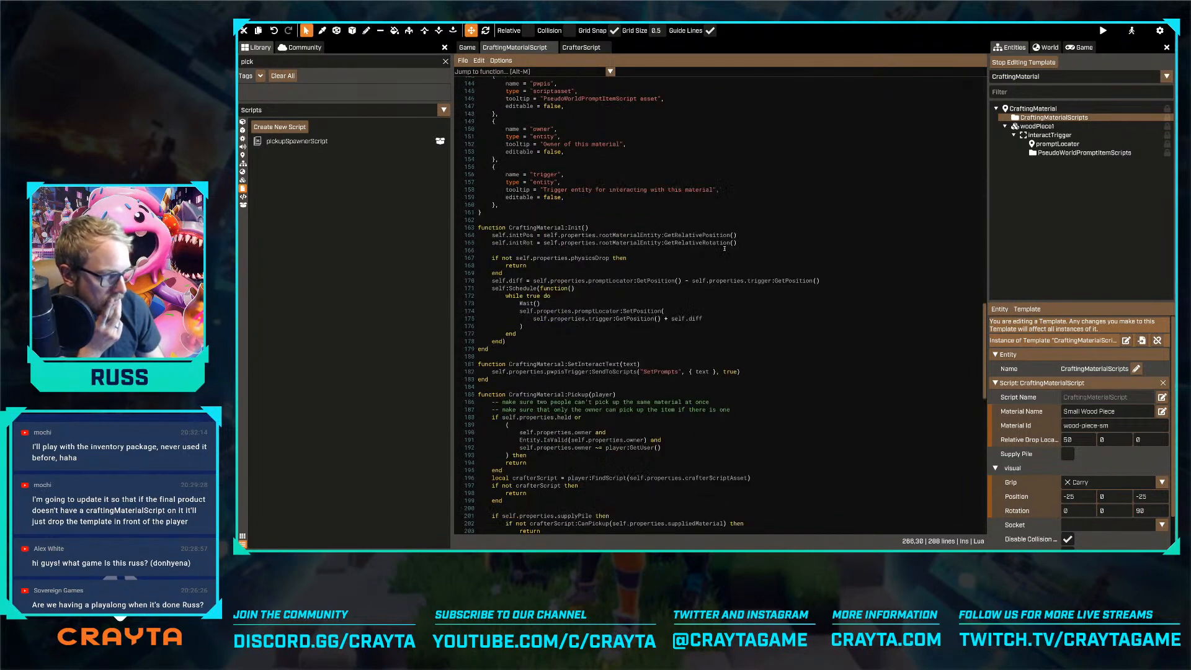
Select the template's interactTrigger and bring up its On Interact event binding
left_click(1049, 134)
scroll(1079, 461, "down", 3)
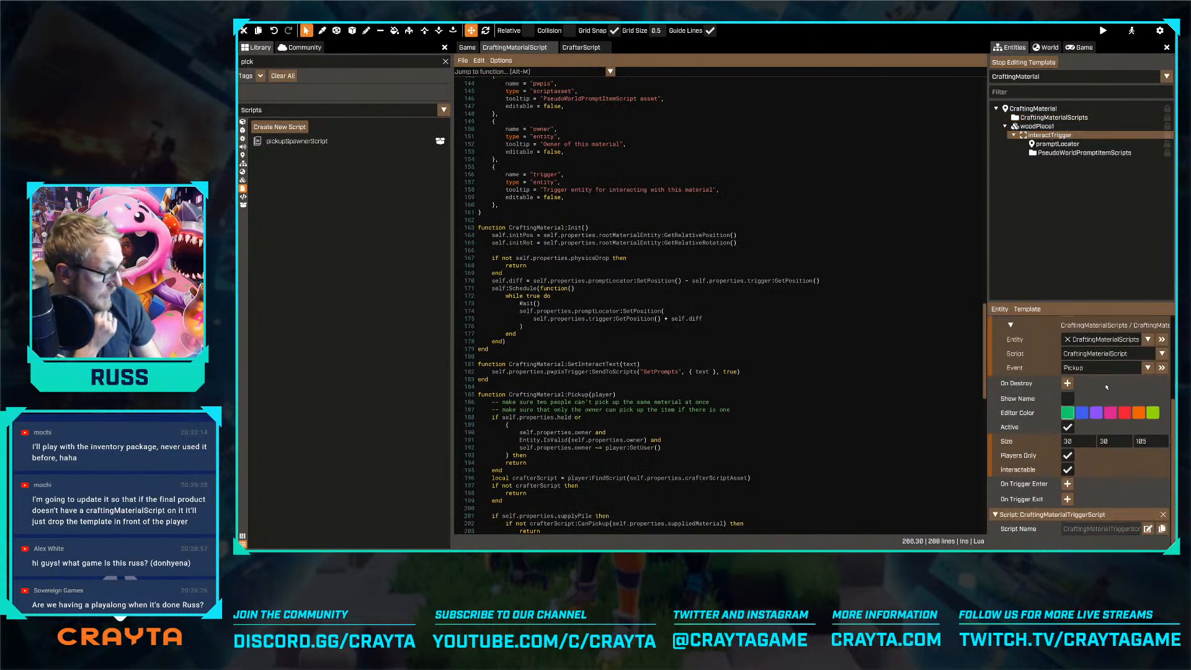
scroll(1105, 385, "up", 2)
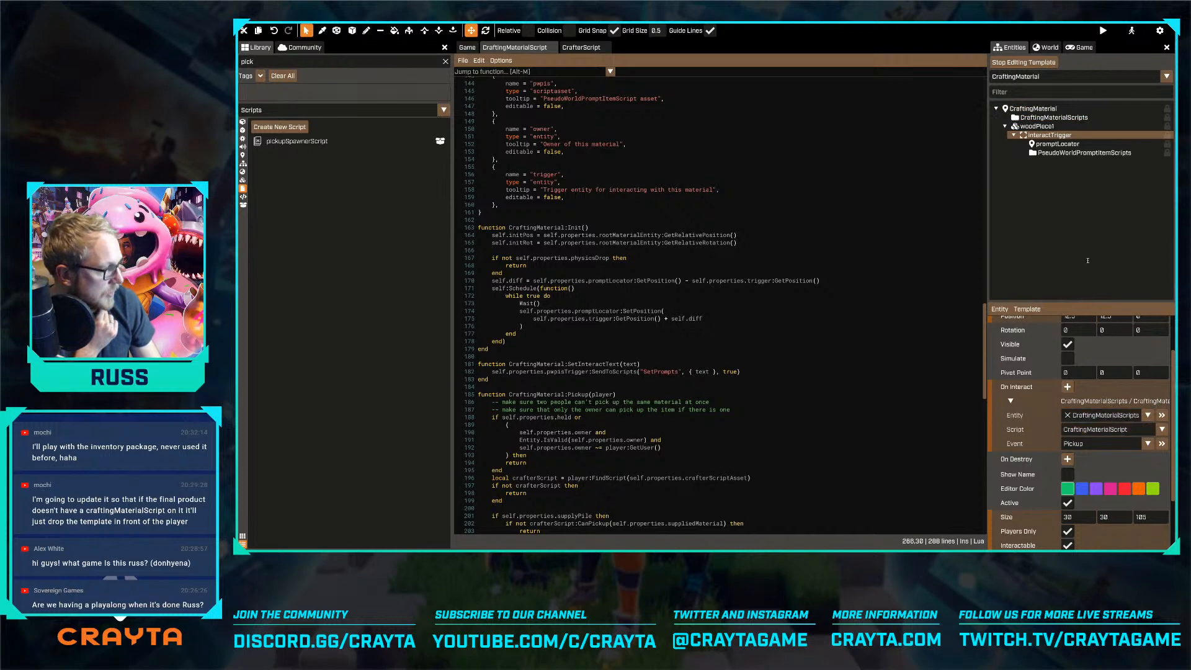
Try replacing the interactTrigger's On Interact binding with pickupSpawnerScript's Pickup event on the CraftingMaterial entity, and undo the change
left_click_drag(1041, 118, 1099, 434)
left_click_drag(1020, 108, 1109, 417)
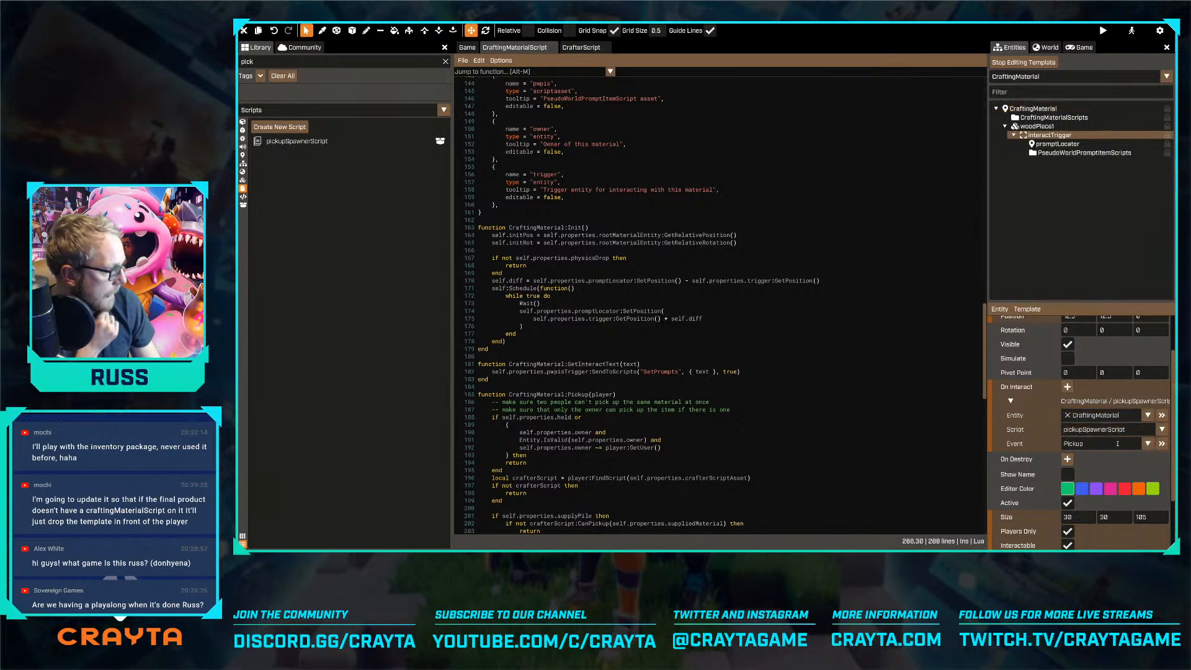
left_click(1146, 444)
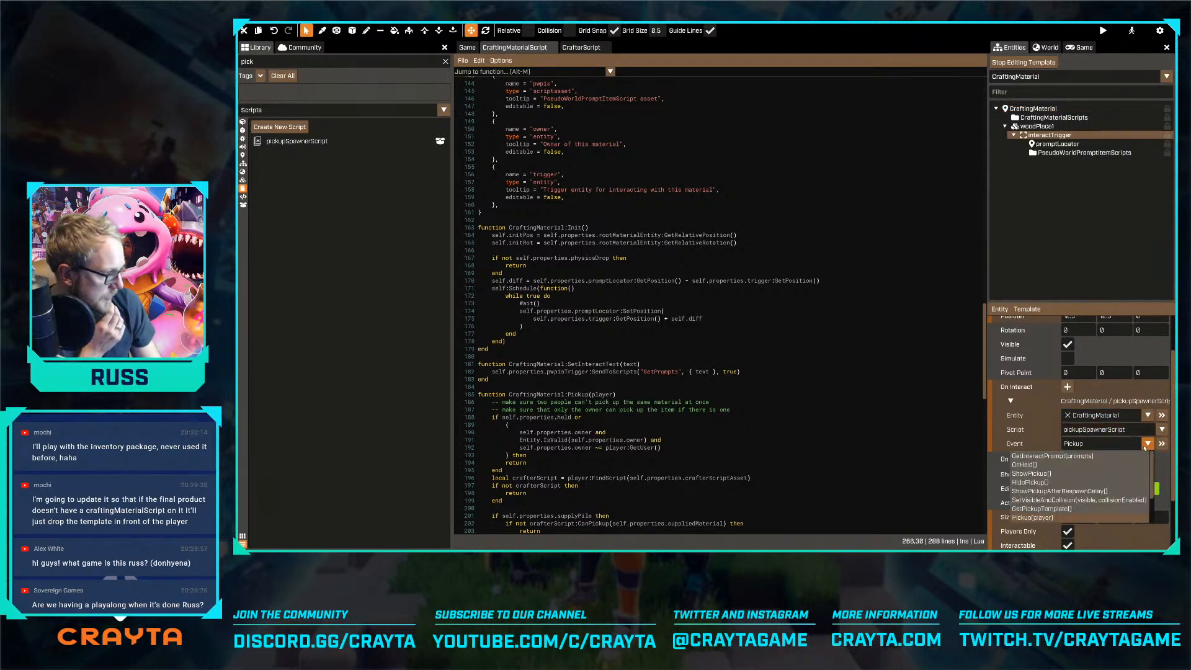
left_click(1144, 446)
scroll(1145, 448, "down", 3)
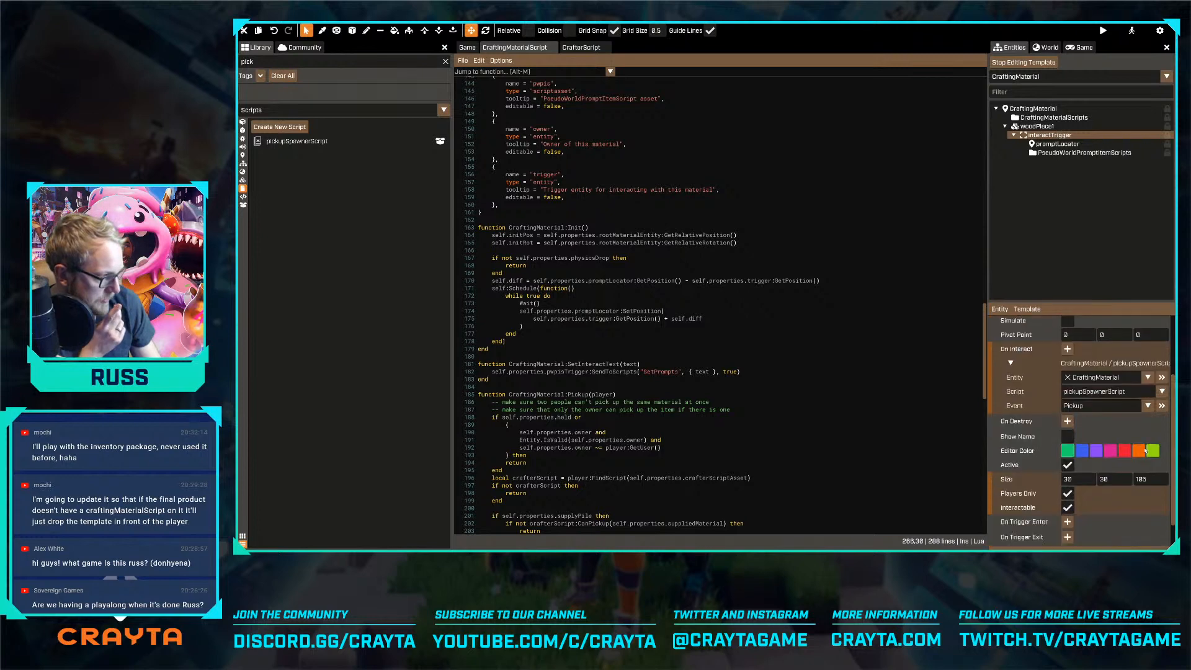
scroll(1145, 452, "up", 3)
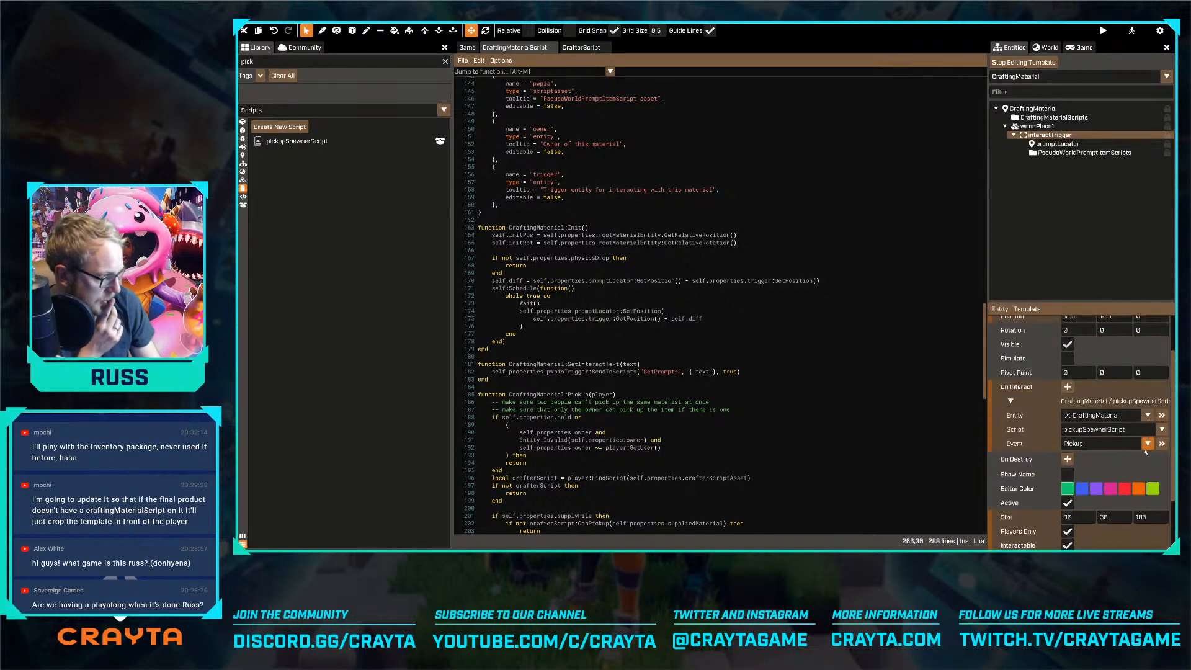
scroll(1145, 450, "up", 2)
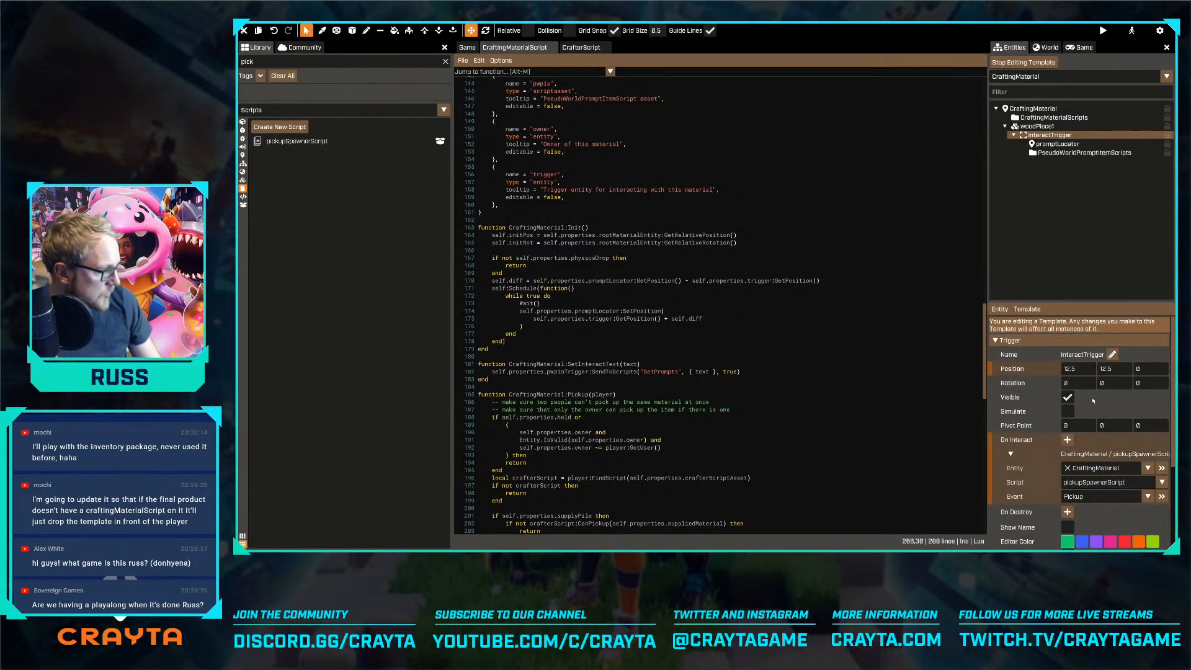
key("ctrl+z")
Add a second On Interact binding to the interactTrigger, targeting the CraftingMaterial entity's pickupSpawnerScript with the Pickup event
left_click_drag(1033, 109, 1066, 440)
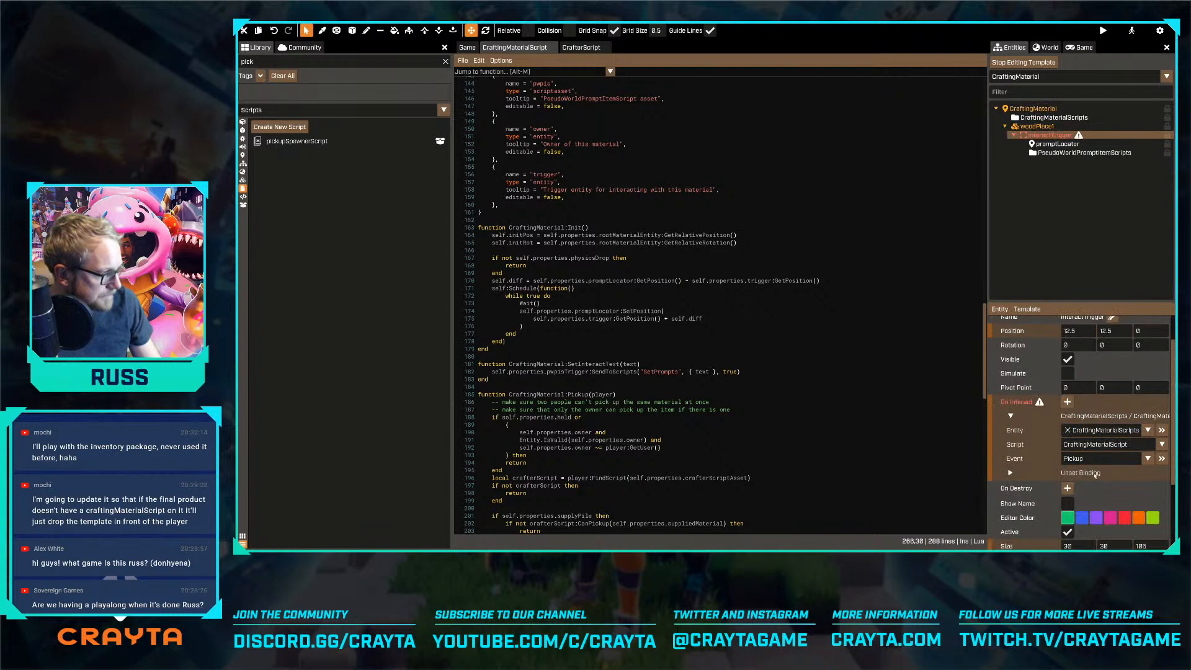
left_click(1094, 473)
scroll(1104, 478, "down", 2)
left_click(1141, 477)
left_click(1085, 464)
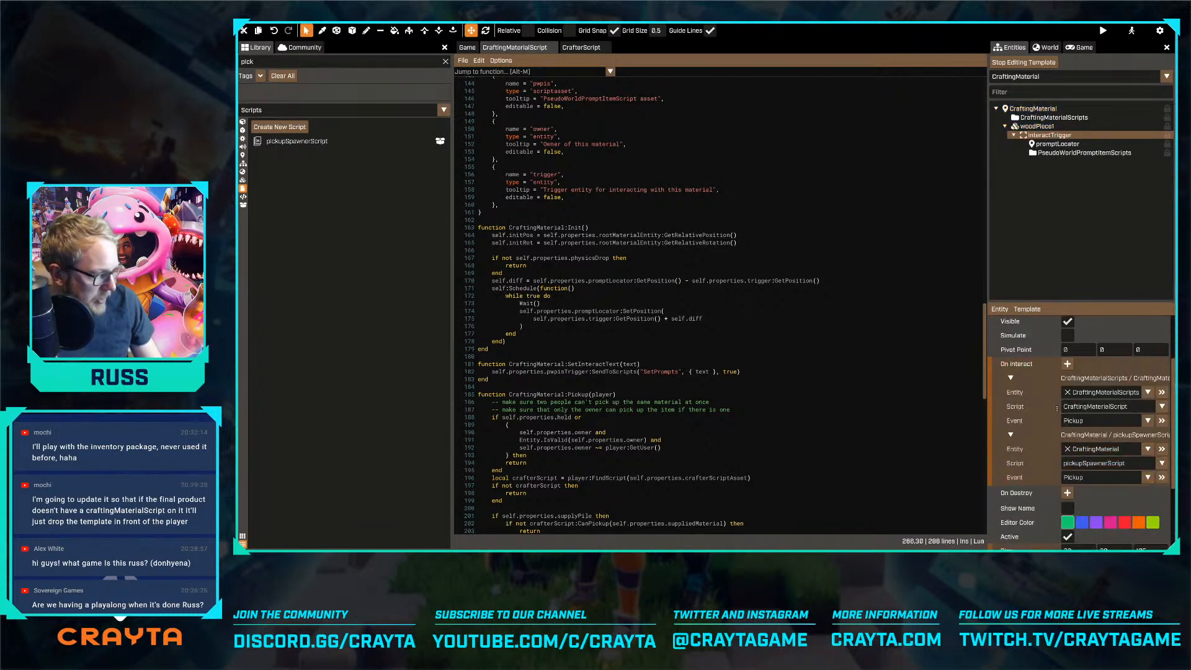
Open pickupSpawnerScript and read through its show, hide and respawn functions down to Pickup
left_click(581, 47)
left_click(725, 152)
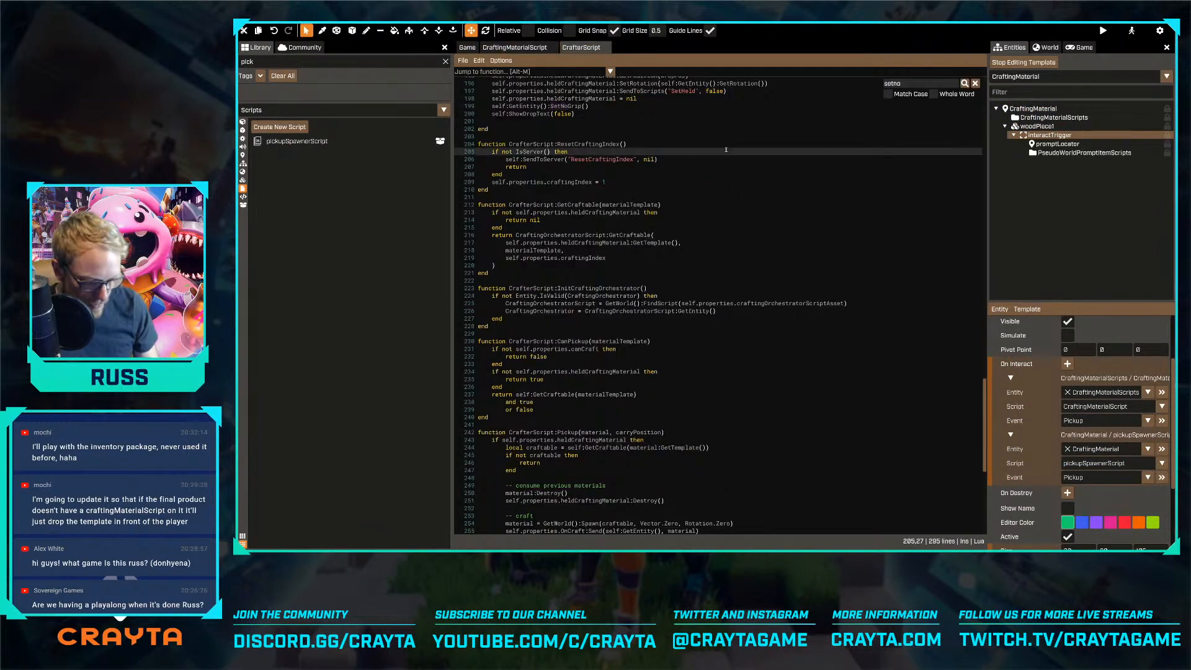
key("ctrl+p")
type("pic")
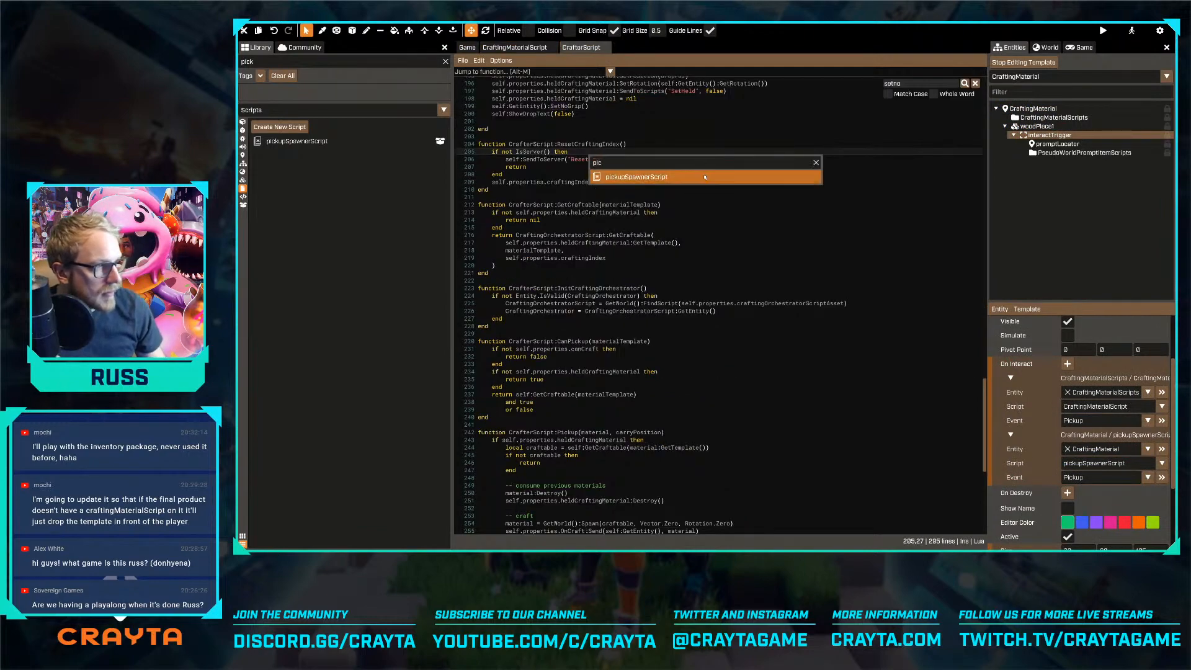
key("Return")
scroll(674, 221, "down", 10)
scroll(674, 220, "down", 12)
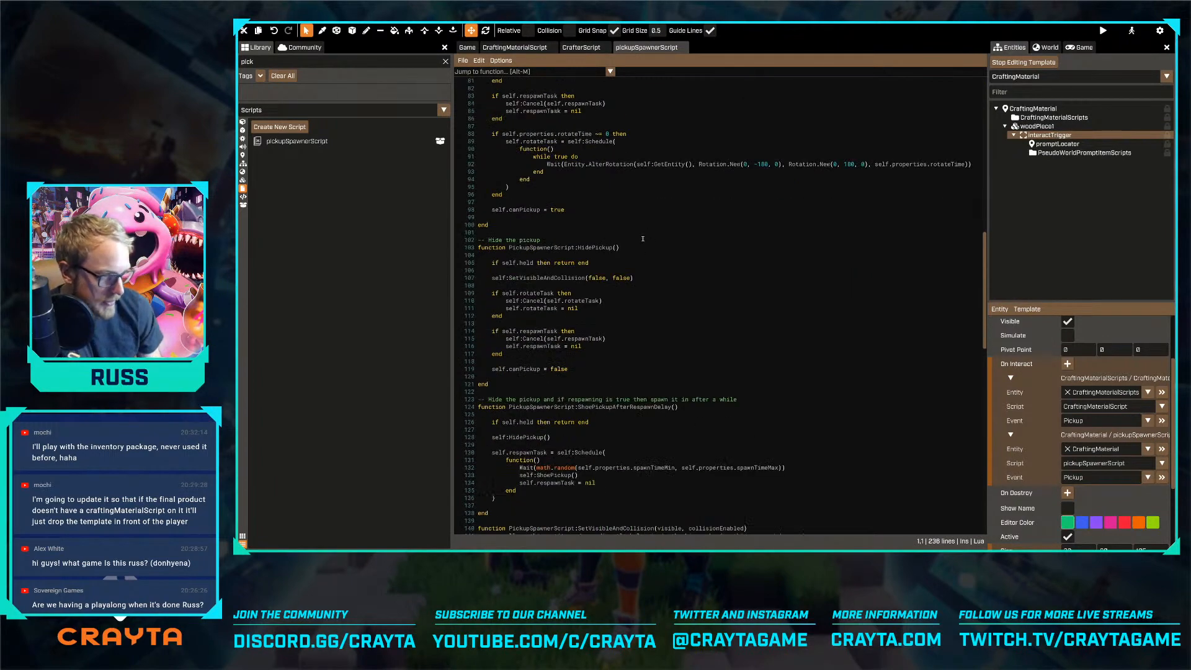
scroll(643, 238, "down", 12)
scroll(641, 244, "down", 20)
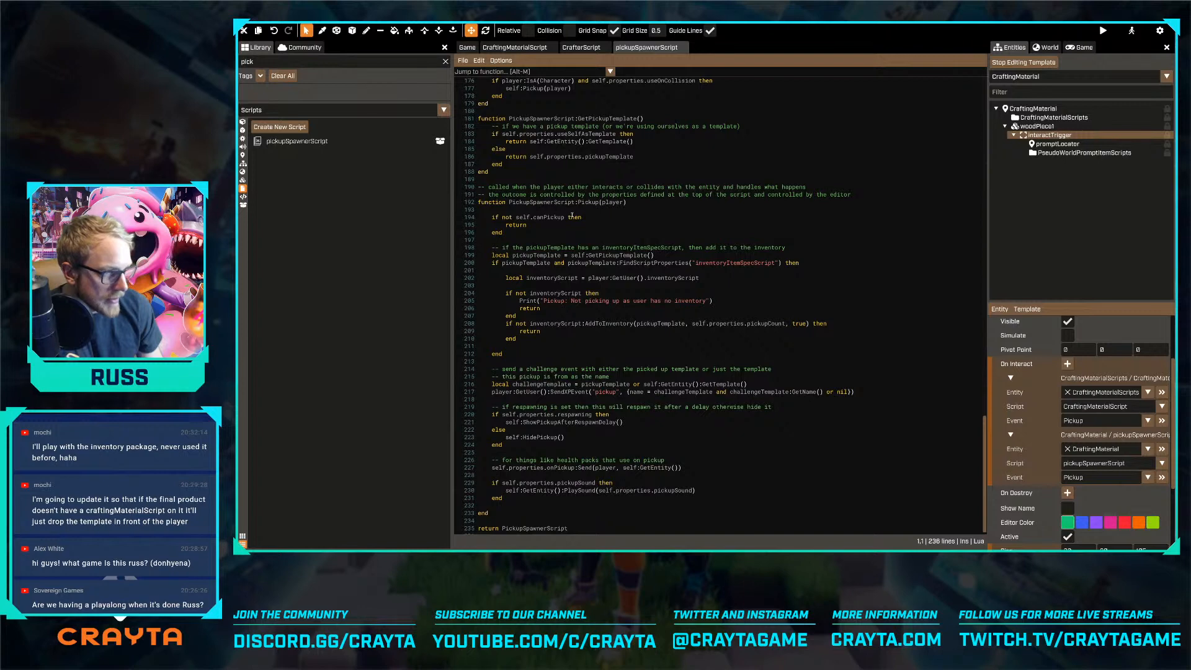
Comment out the inventoryItemSpecScript block in PickupSpawnerScript:Pickup with --[[ and ]], and save the script
left_click(527, 230)
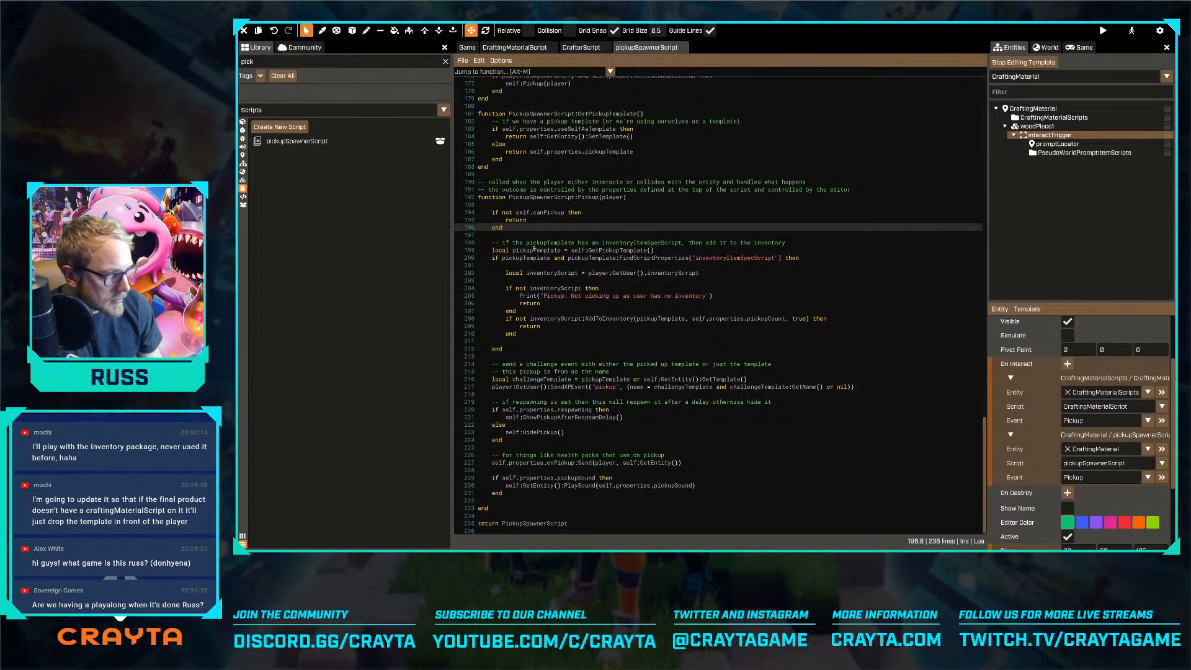
left_click(491, 245)
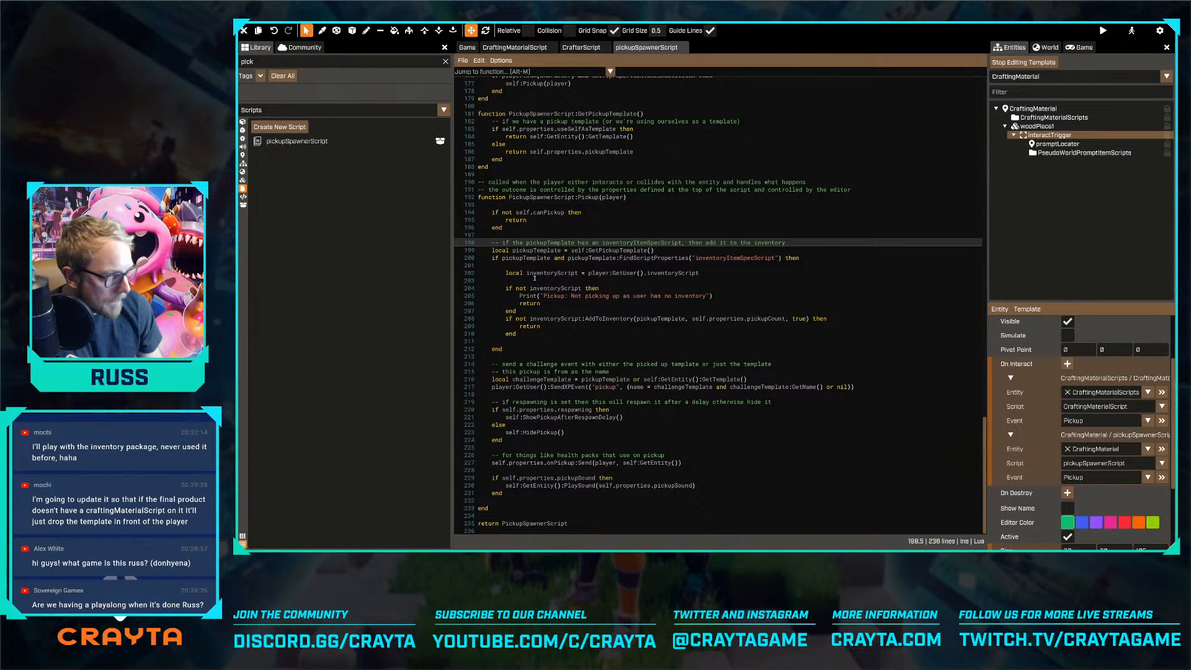
left_click(521, 350)
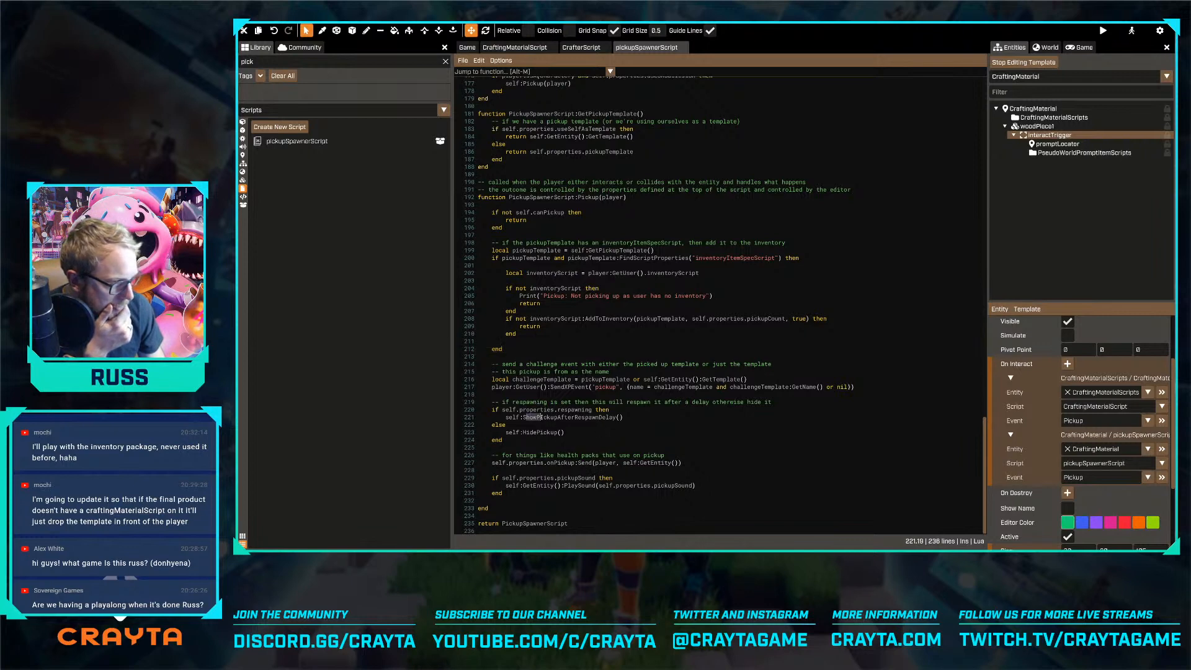
left_click(522, 234)
type("--[[")
left_click(515, 354)
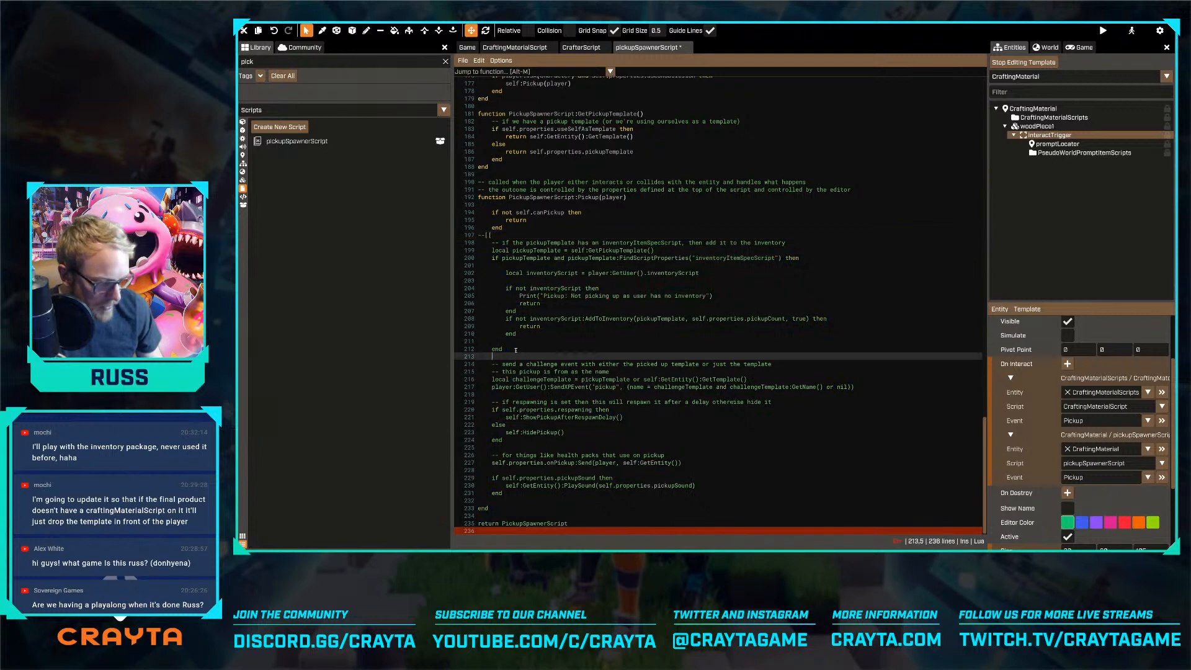
type("]]")
left_click(537, 340)
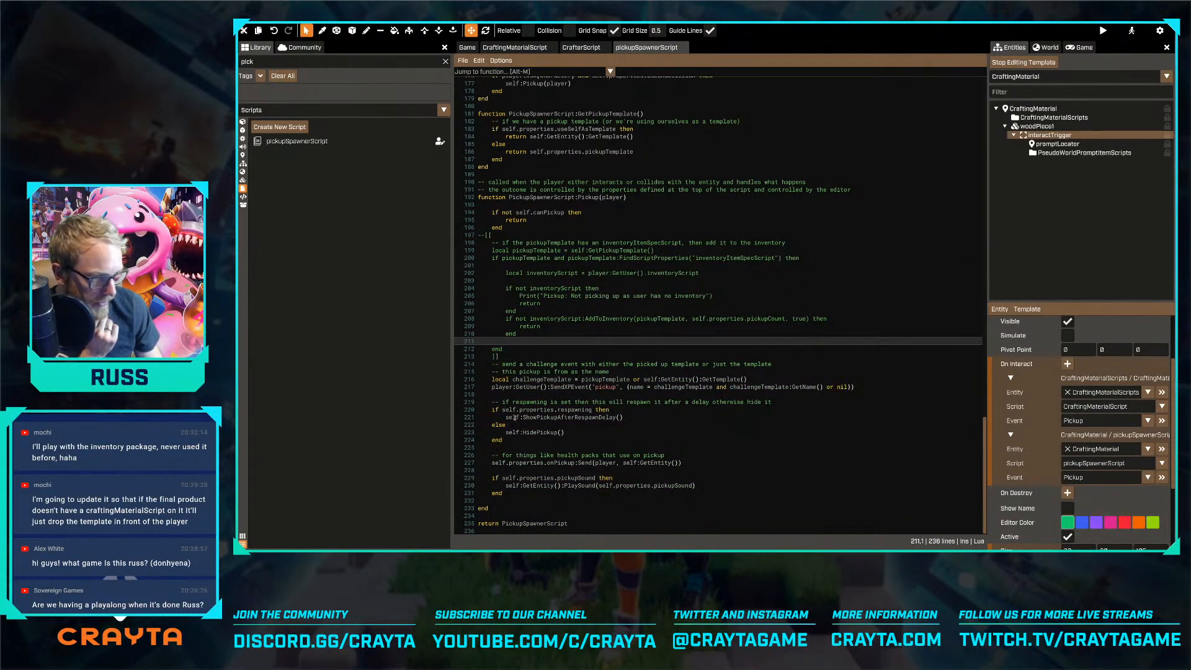
left_click(583, 427)
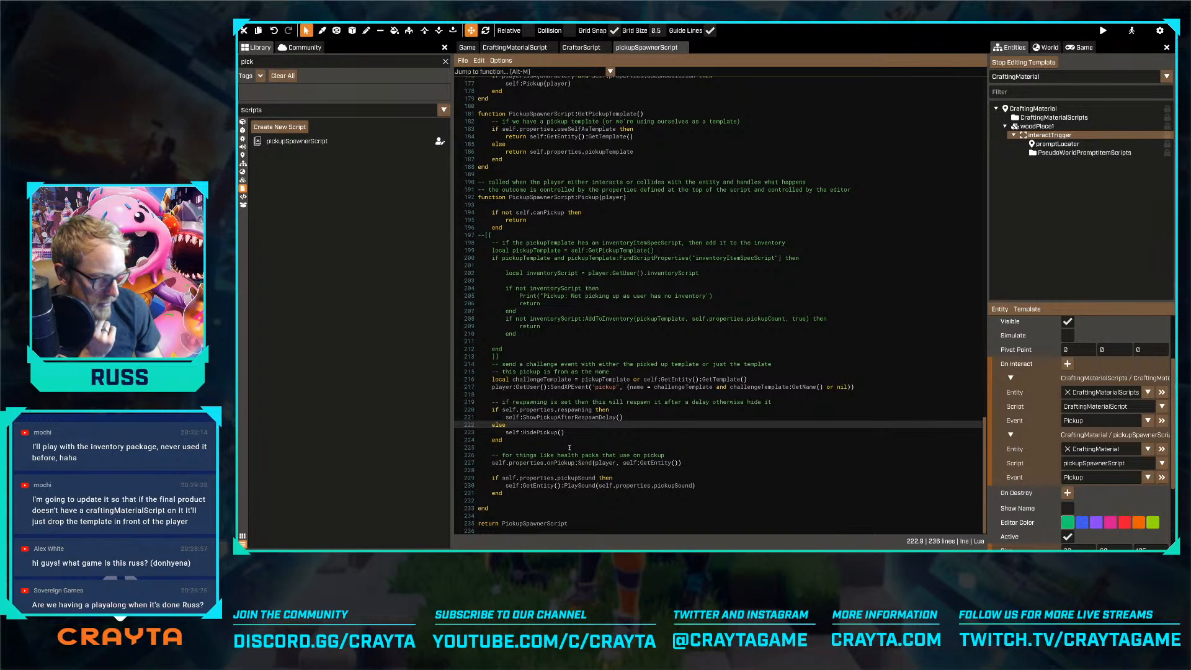
Examine the CanPickup, Pickup and Hold functions in CrafterScript
left_click(581, 47)
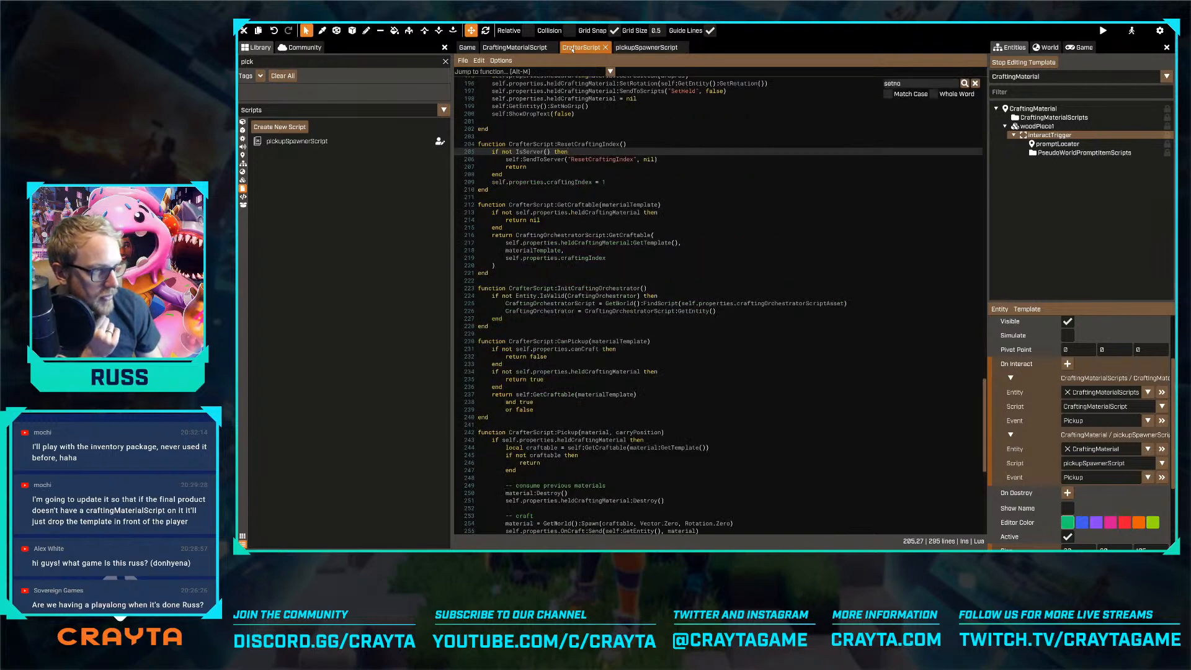
scroll(592, 232, "down", 8)
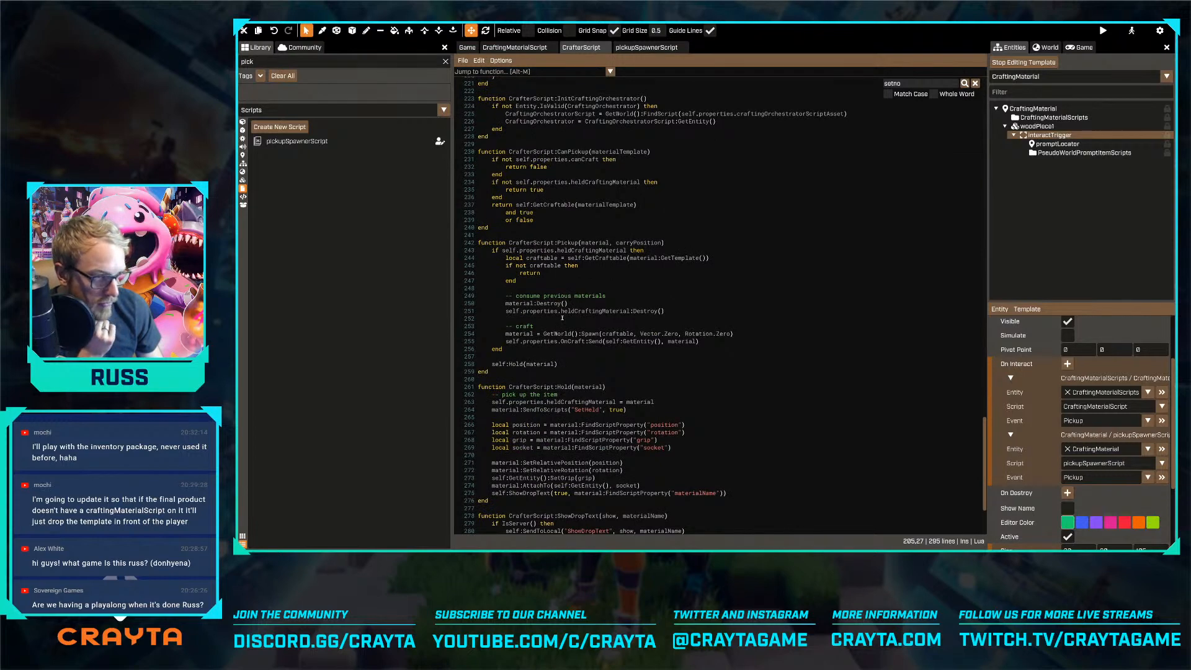
scroll(565, 394, "up", 5)
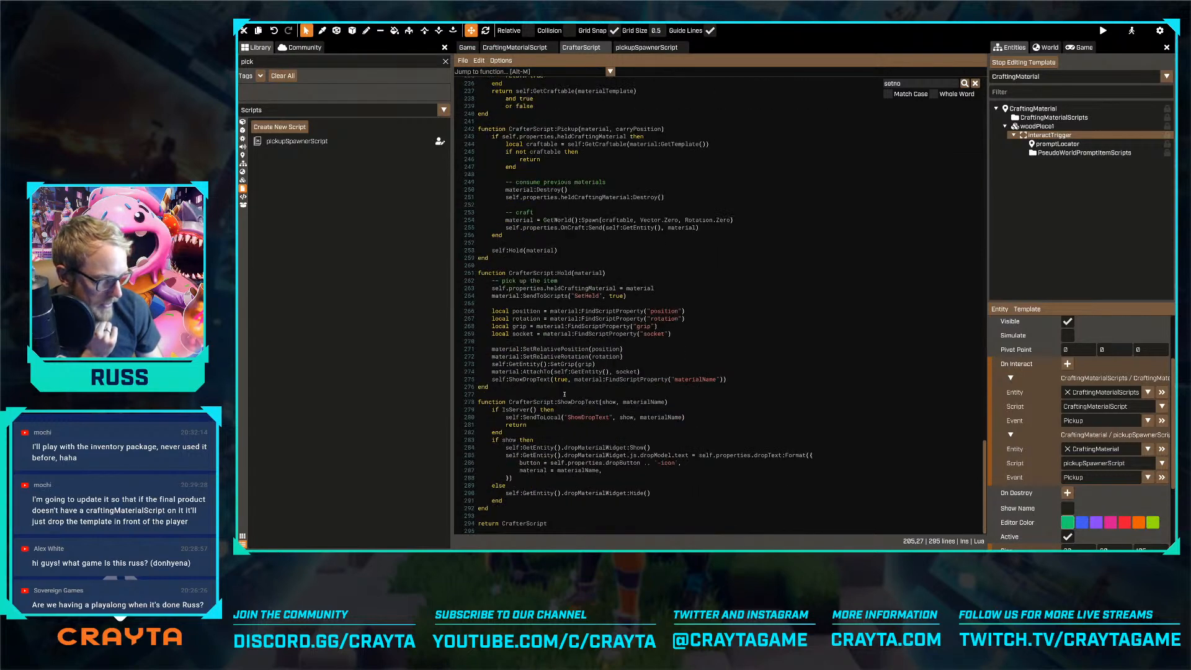
Stop editing the template and select craftingMaterial2 in the world to check its pickupSpawnerScript properties
left_click(467, 47)
left_click(1023, 62)
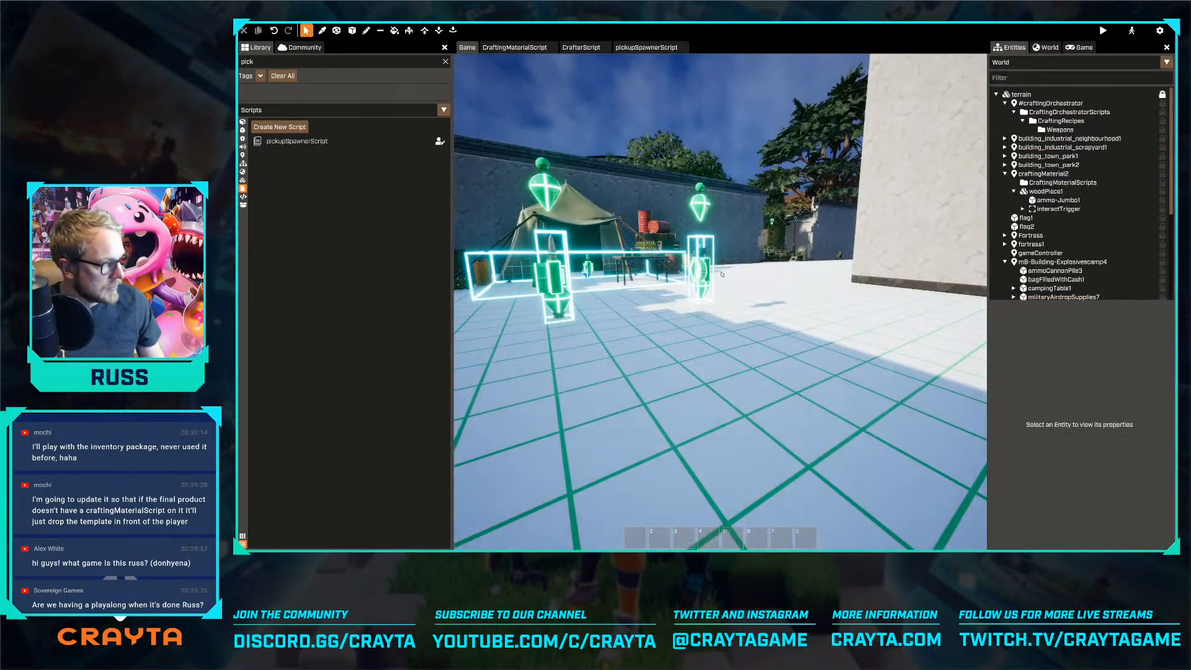
key("w")
right_click_drag(720, 294, 680, 315)
key("s")
left_click(679, 315)
left_click(1043, 173)
scroll(1051, 372, "down", 3)
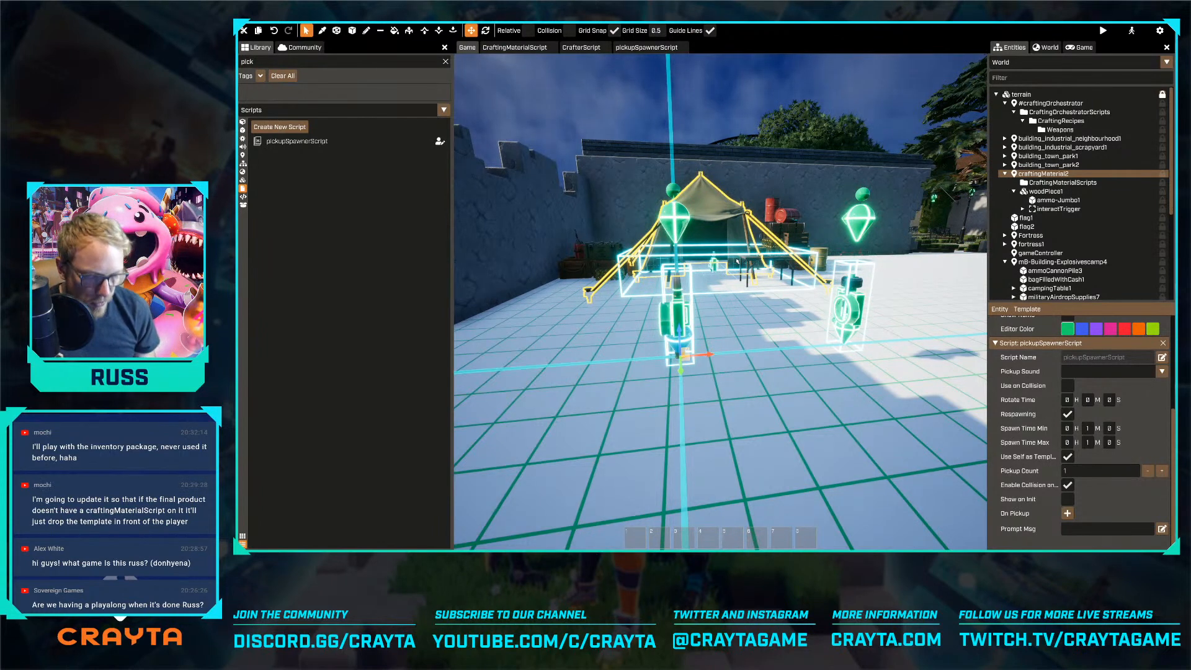
Review pickupSpawnerScript's SetVisibleAndCollision, ShowPickupAfterRespawnDelay and HidePickup functions
left_click(646, 47)
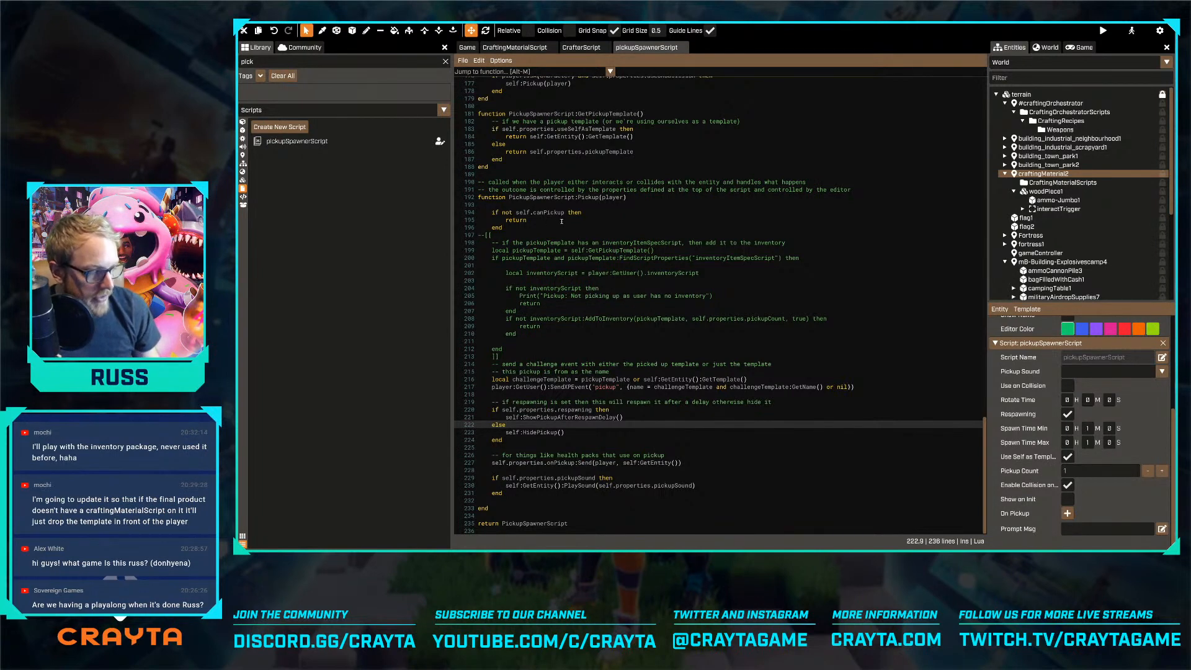
scroll(588, 363, "up", 15)
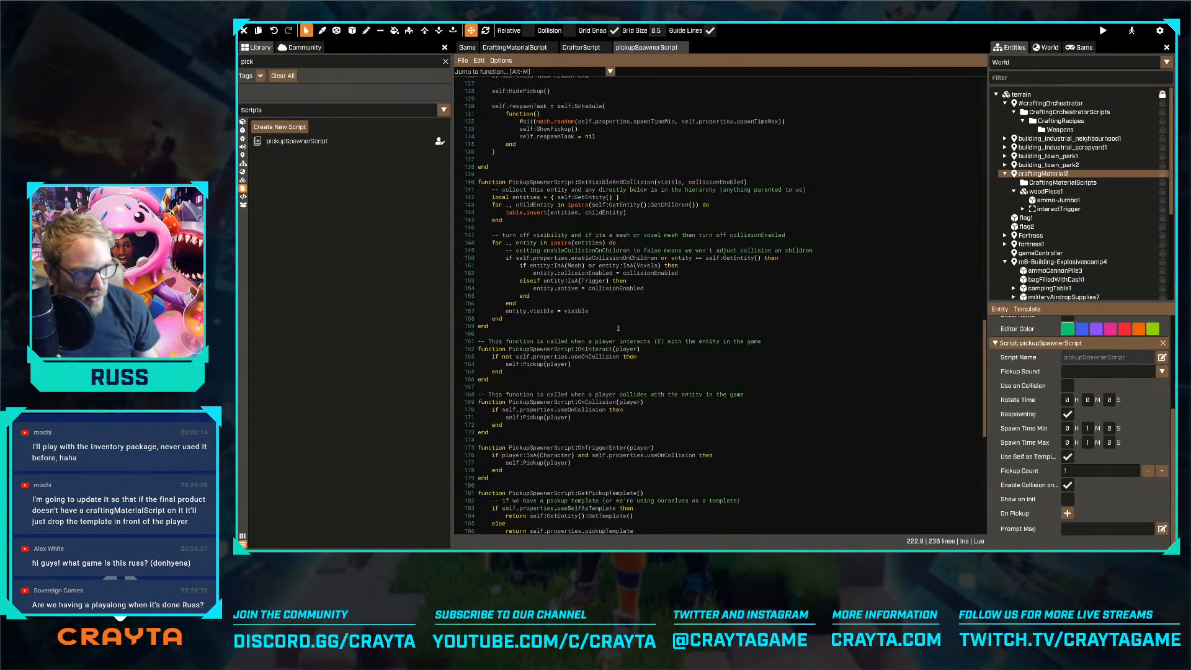
scroll(627, 277, "up", 5)
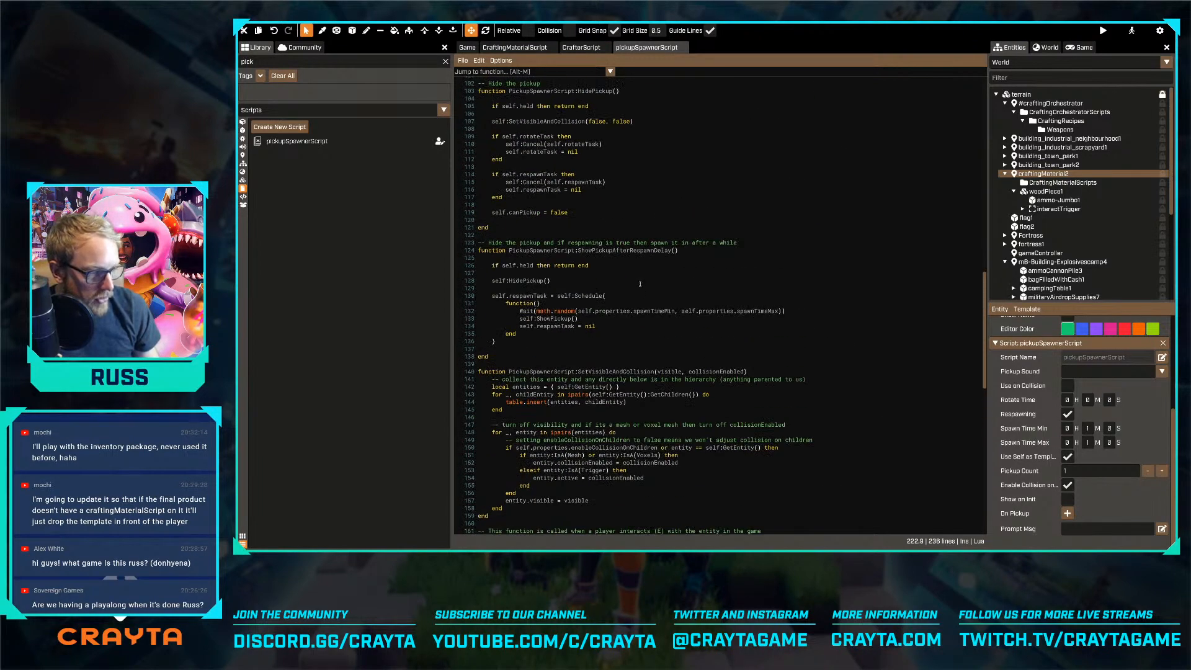
scroll(640, 284, "up", 3)
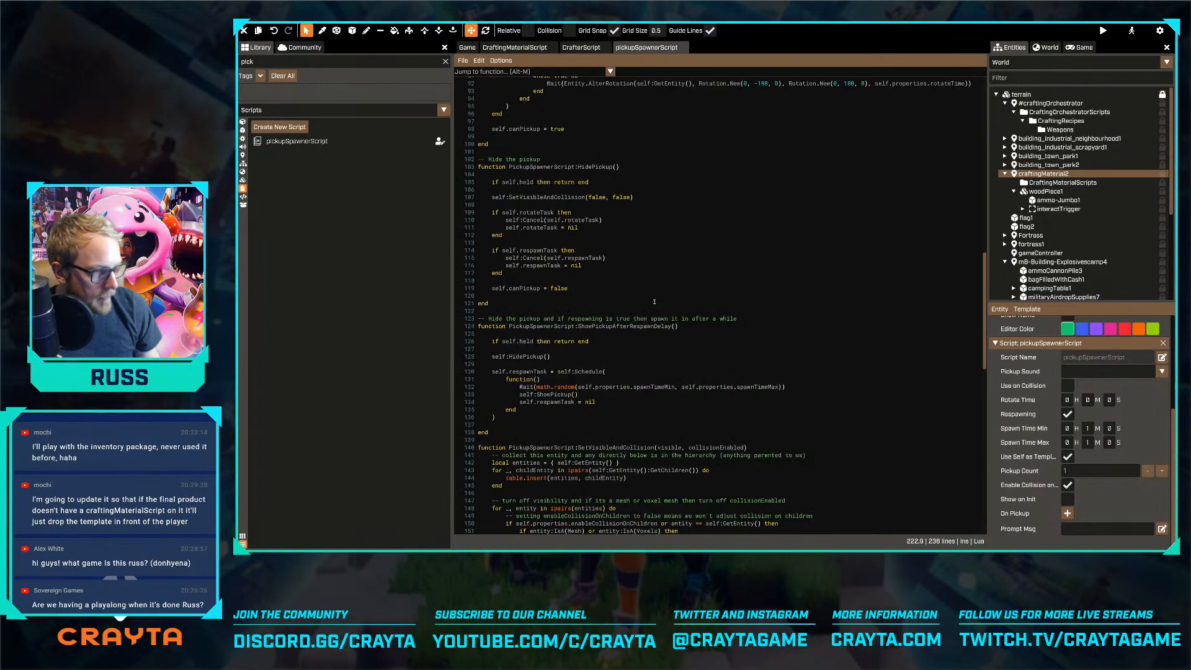
scroll(654, 301, "down", 14)
Search pickupSpawnerScript for "addto" and examine the inventoryScript:AddToInventory call and each of its arguments
left_click(676, 318)
key("ctrl+f")
type("ad")
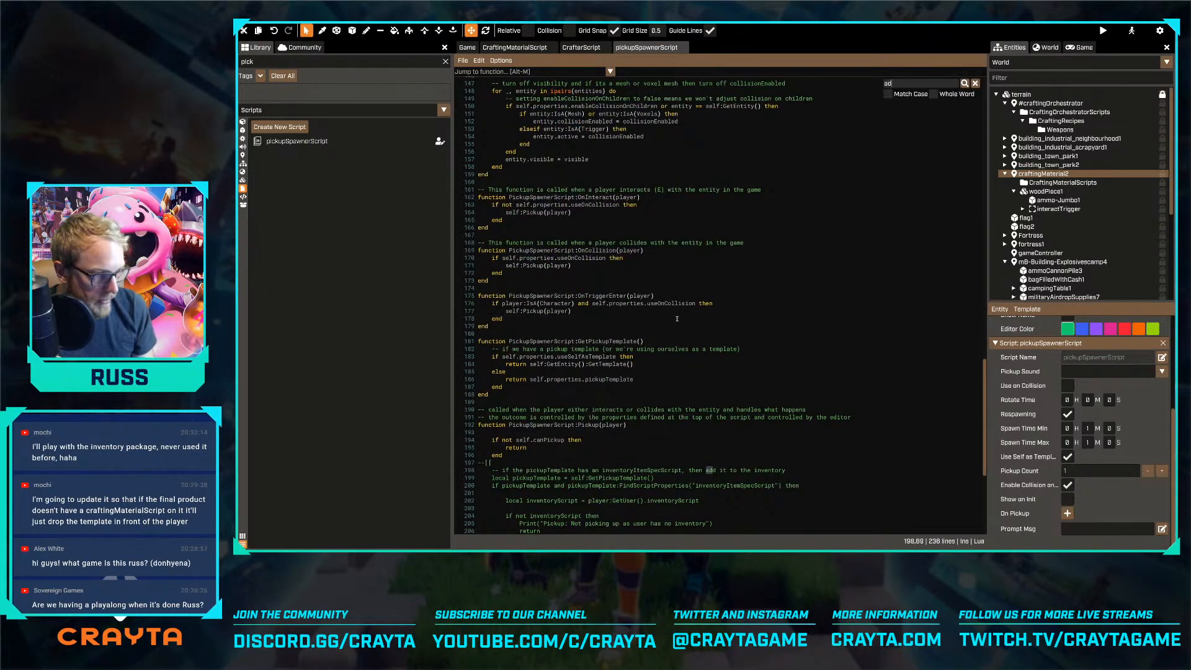
type("dto")
scroll(676, 318, "down", 5)
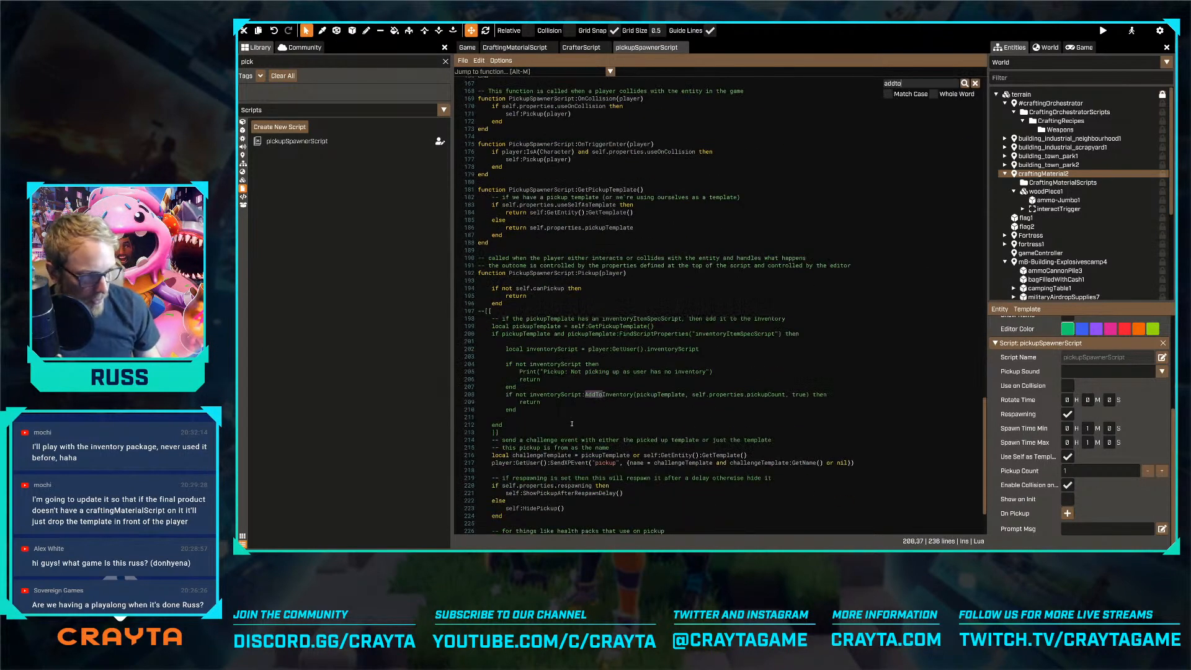
double_click(542, 394)
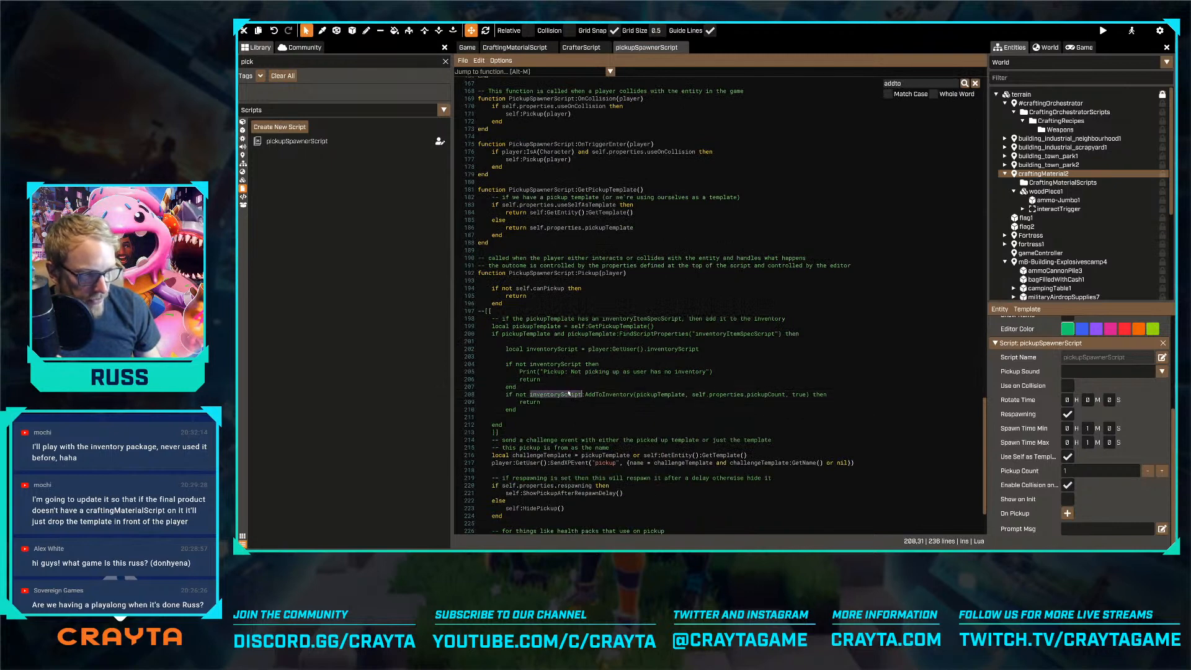
double_click(602, 395)
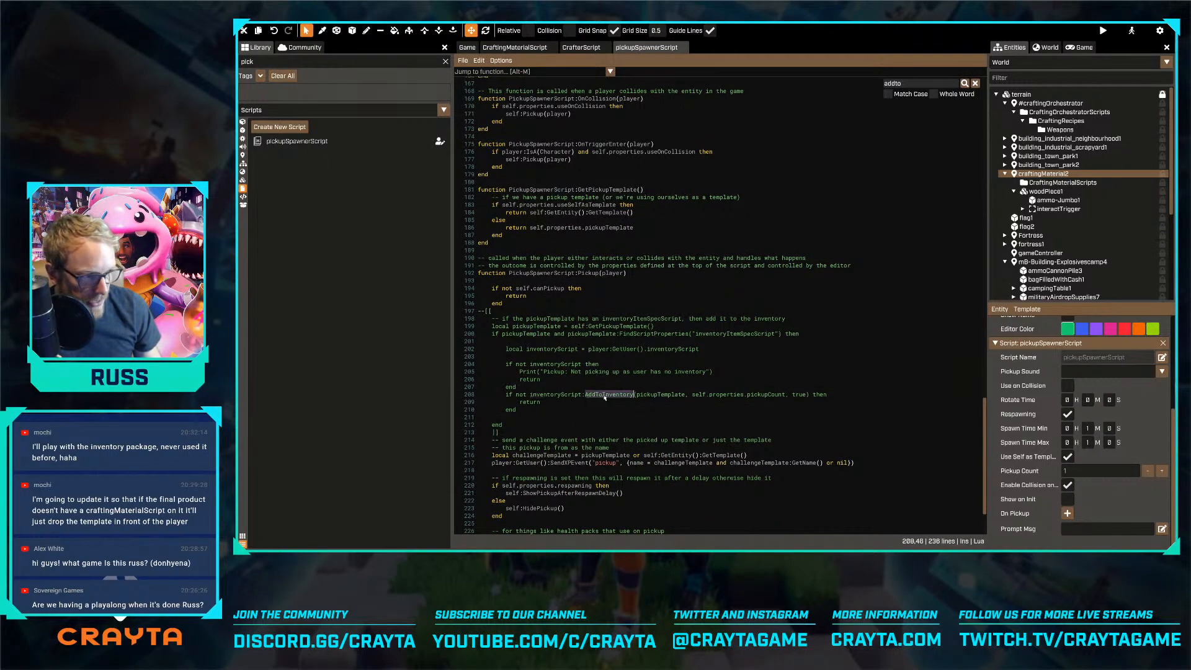
double_click(652, 395)
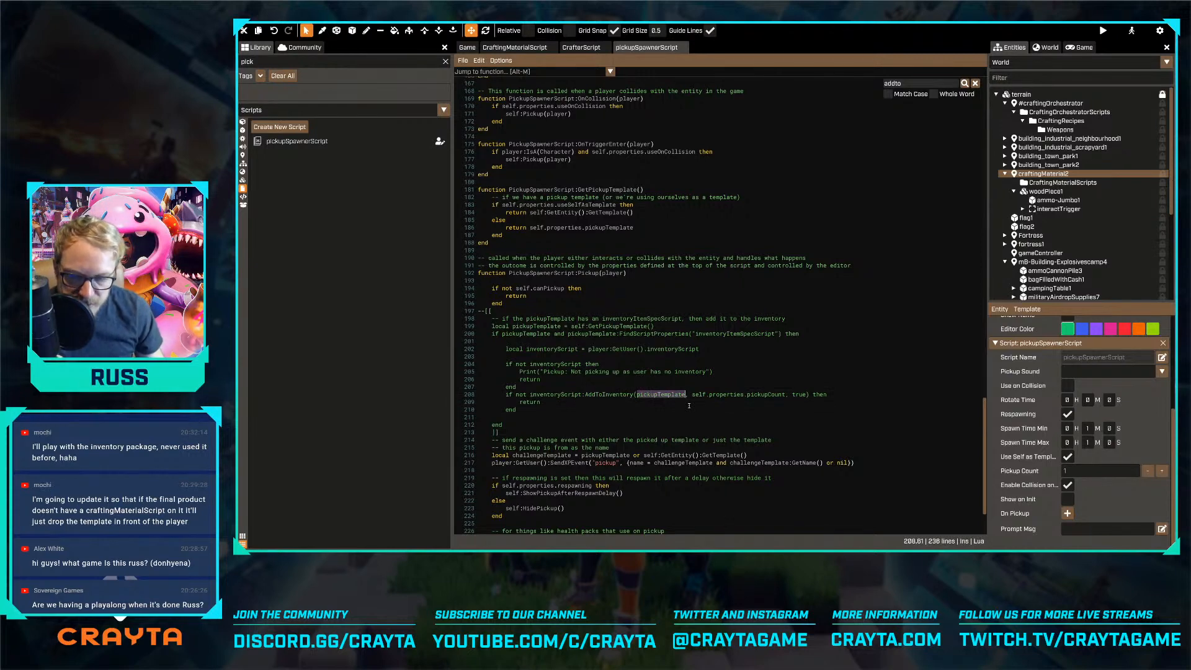
left_click_drag(693, 394, 763, 392)
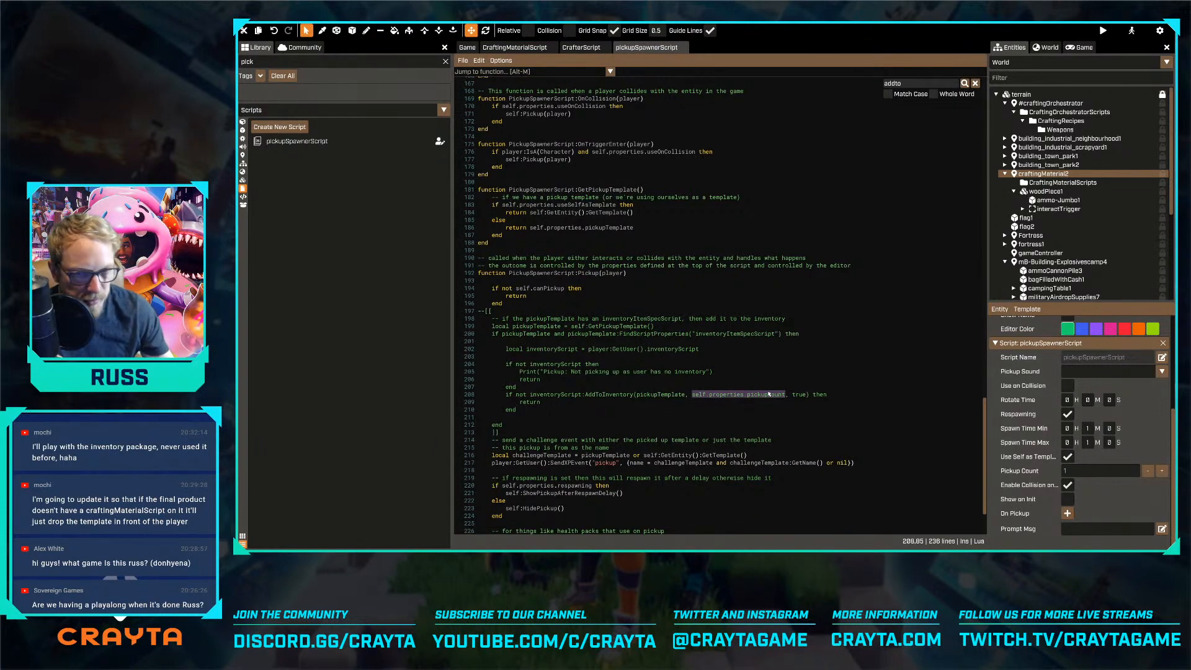
double_click(800, 395)
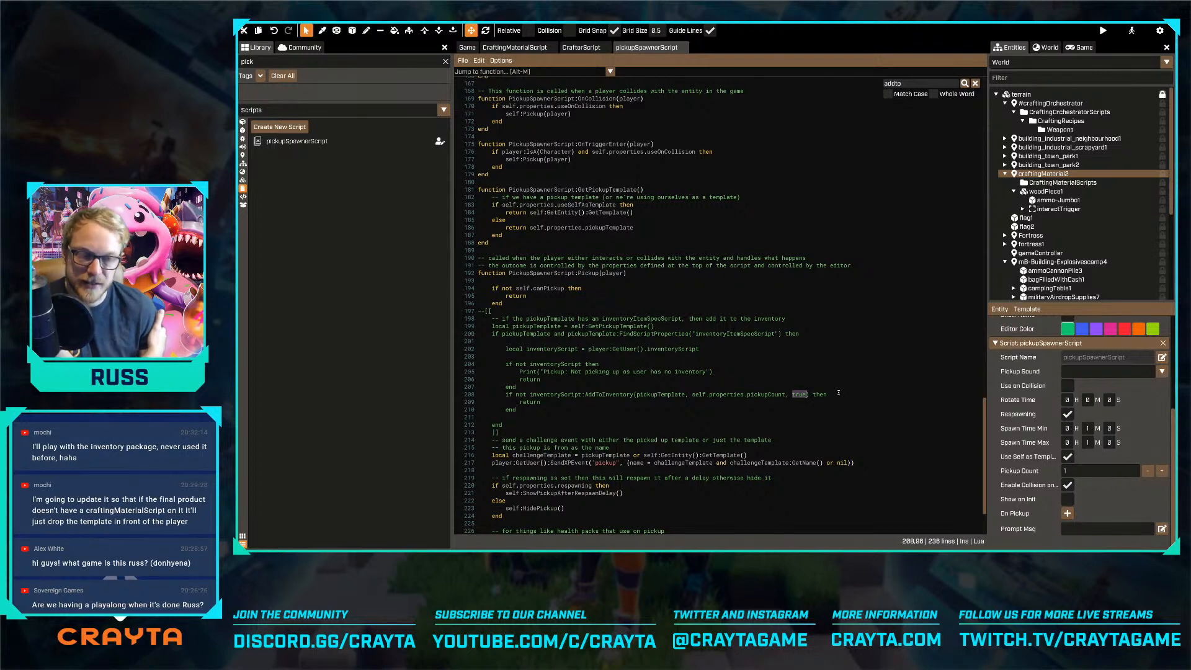
Examine the return branch of the AddToInventory check in pickupSpawnerScript's Pickup function
double_click(520, 395)
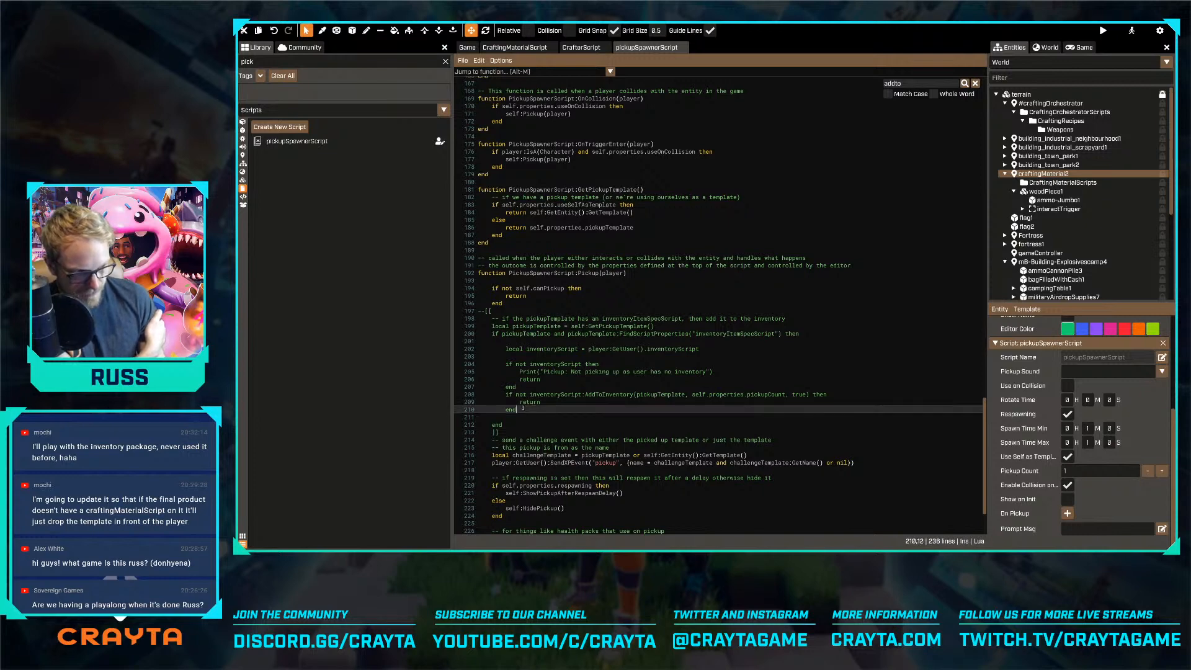
left_click(525, 402)
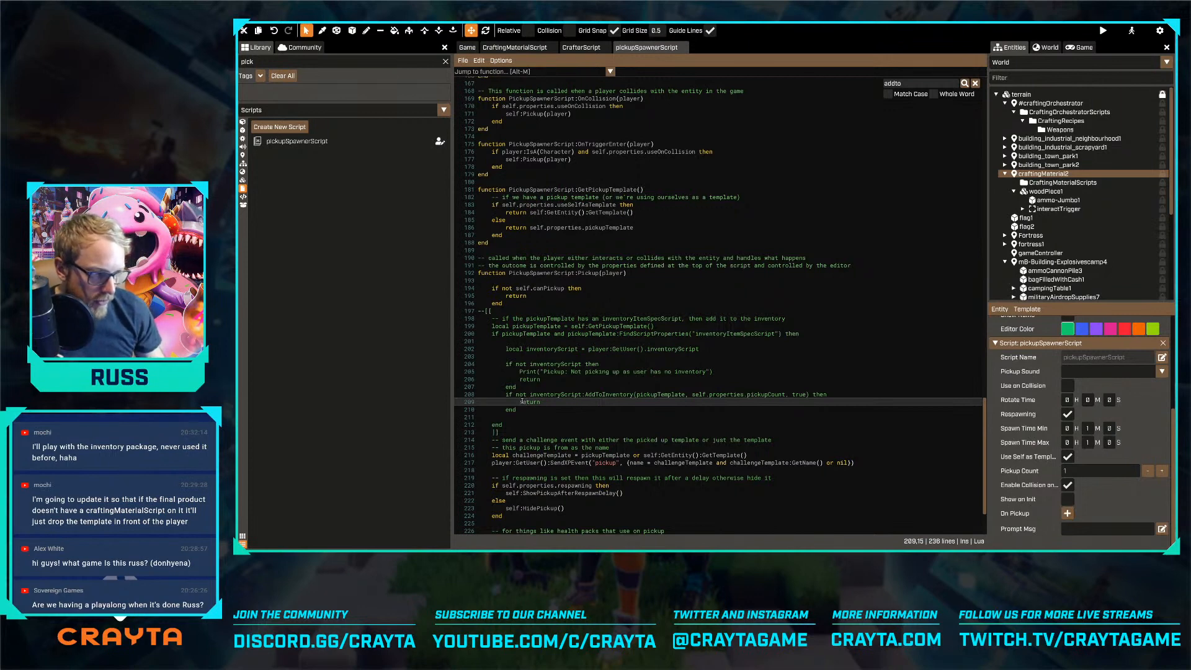
left_click(553, 403)
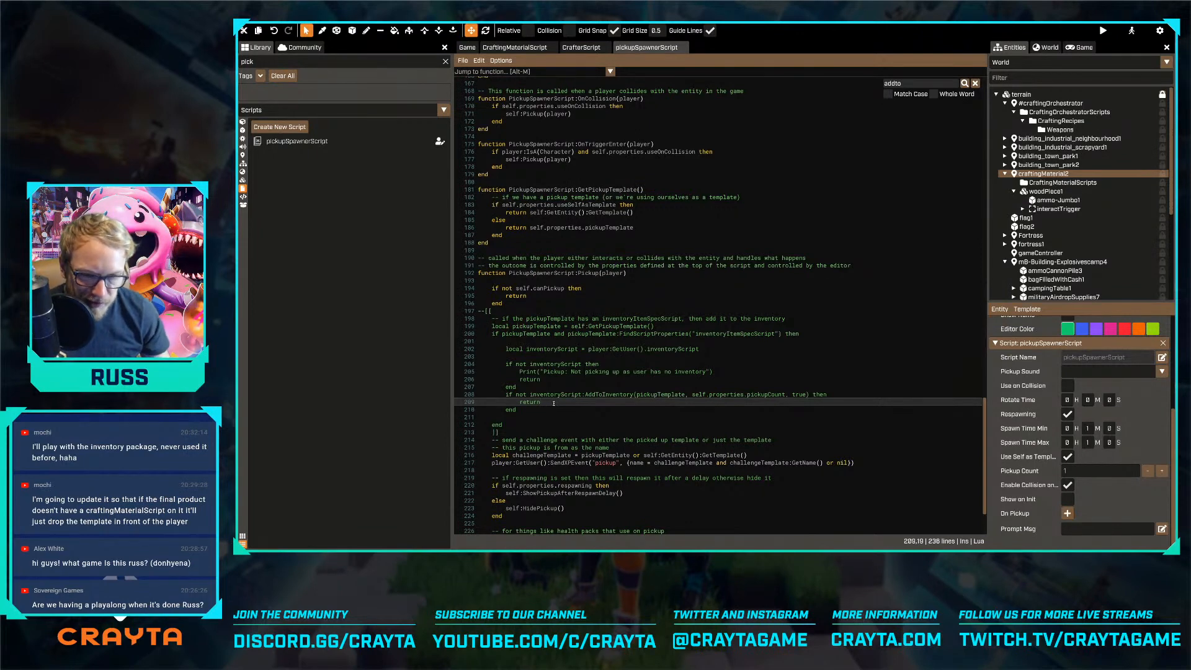
double_click(603, 394)
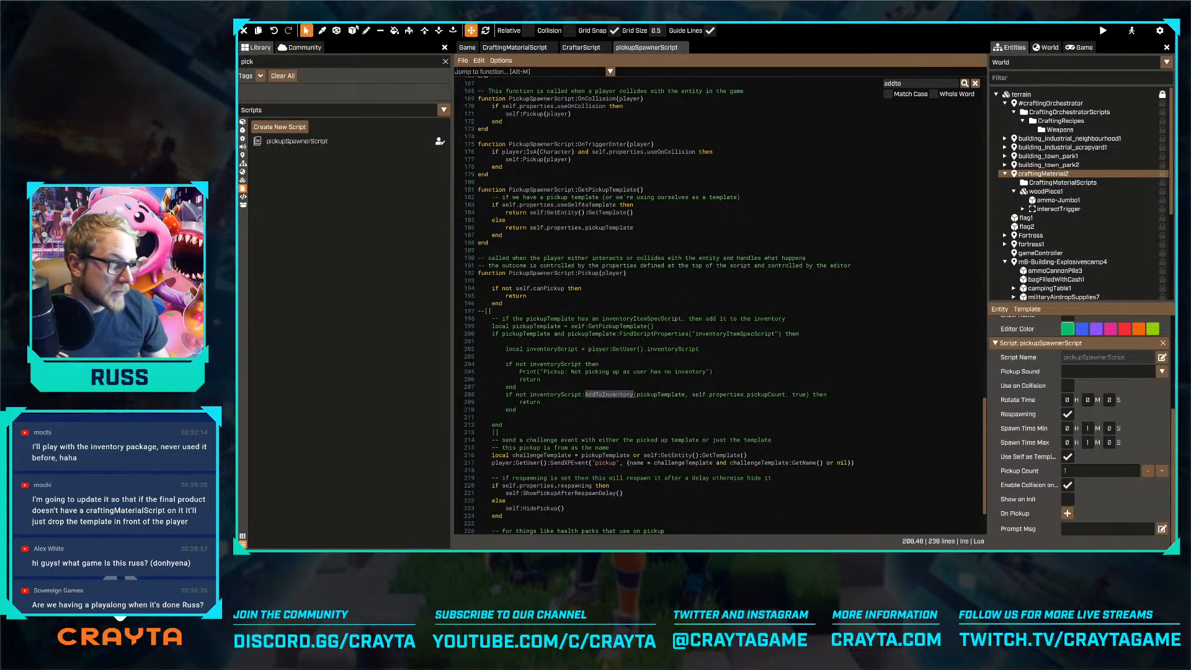
Return to the game view, try enabling Show on Init on craftingMaterial2's pickupSpawnerScript, and undo that change
left_click(467, 47)
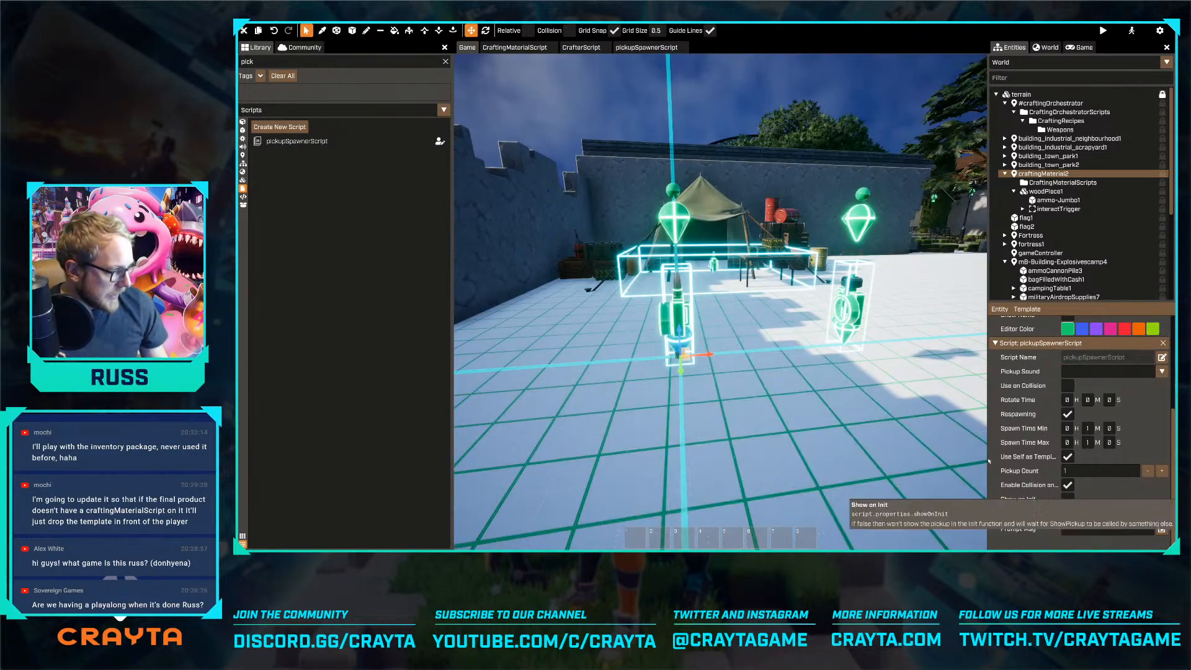
key("d")
key("w")
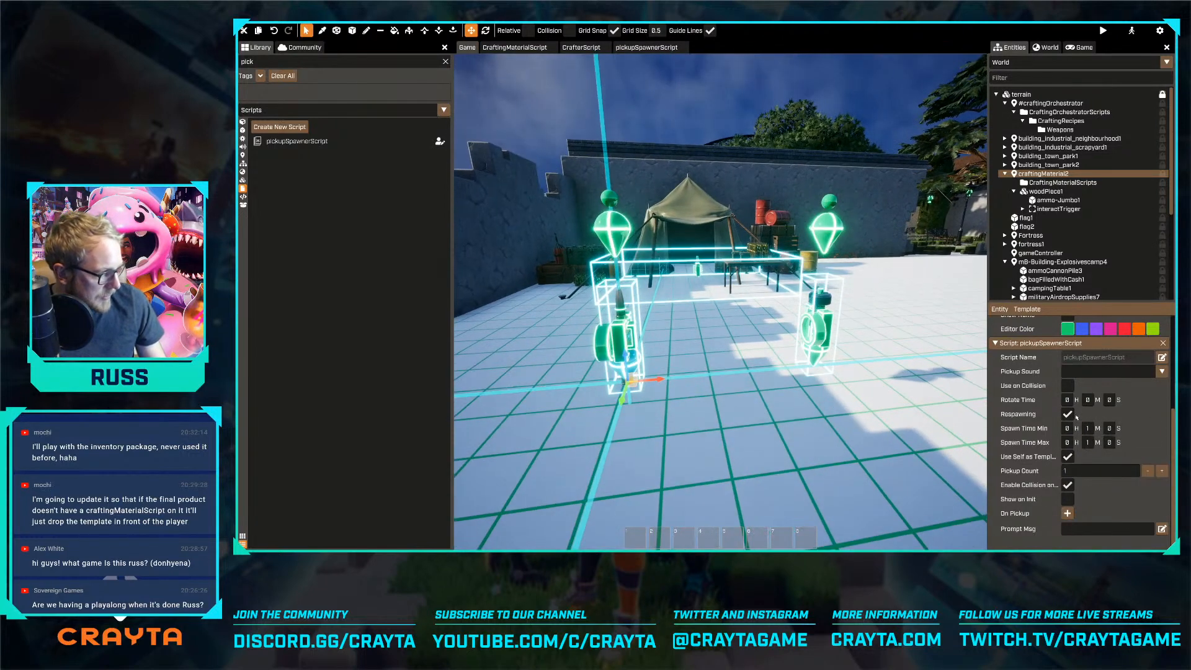
key("e")
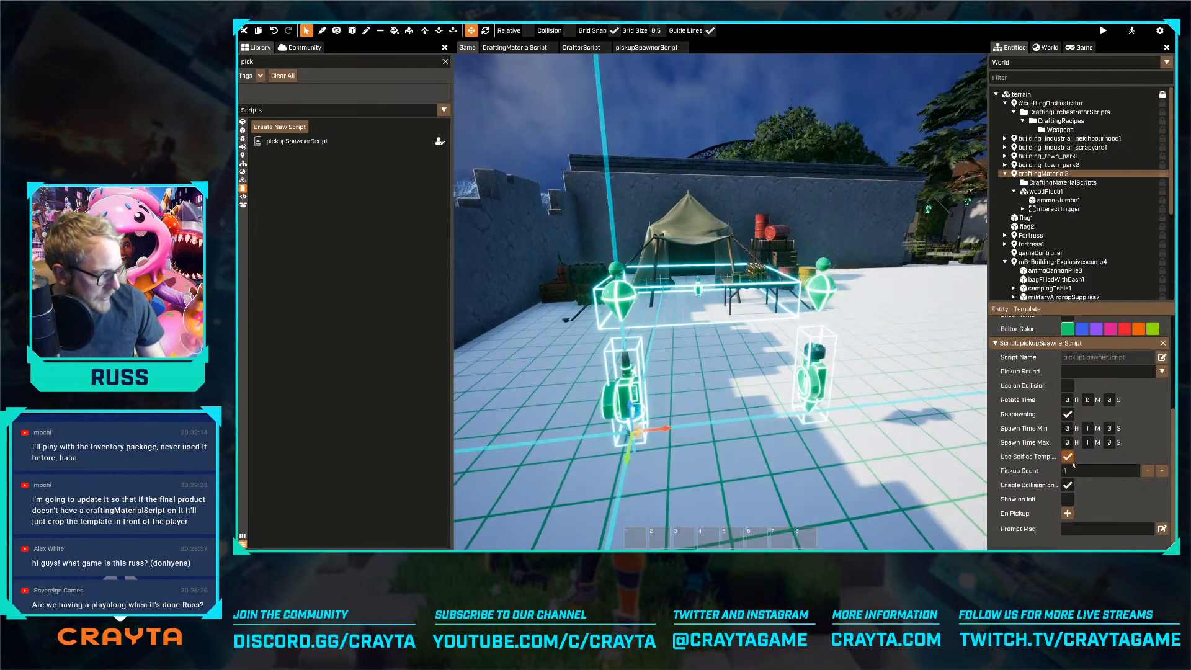
left_click(1067, 499)
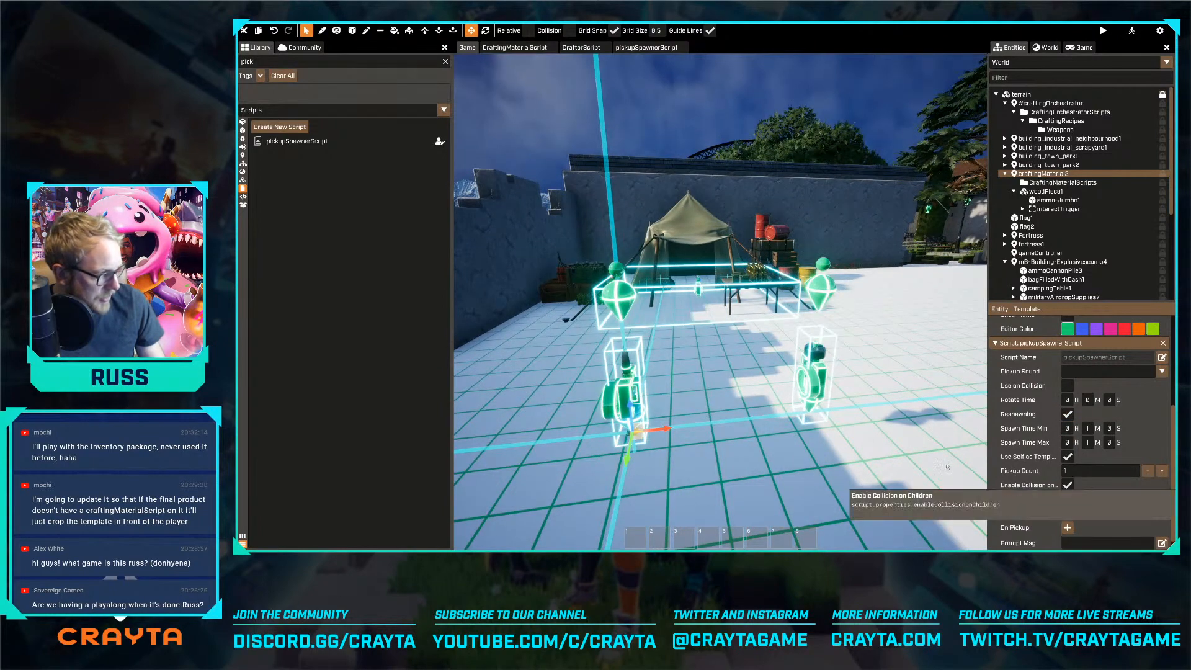
key("s")
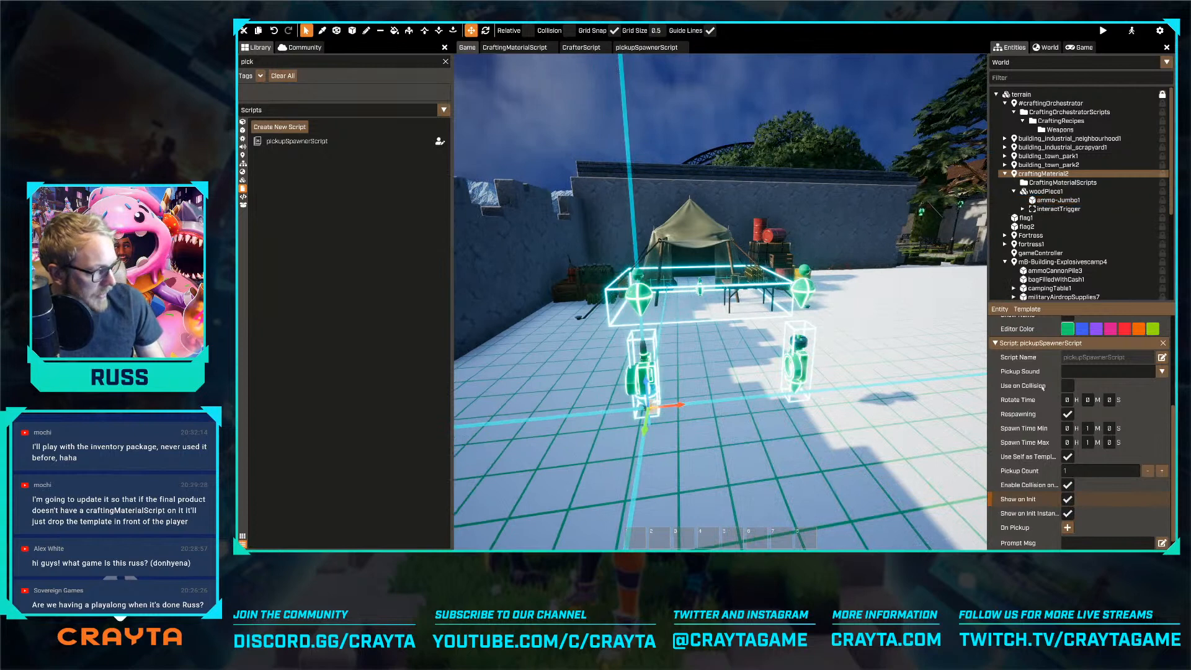
key("ctrl+z")
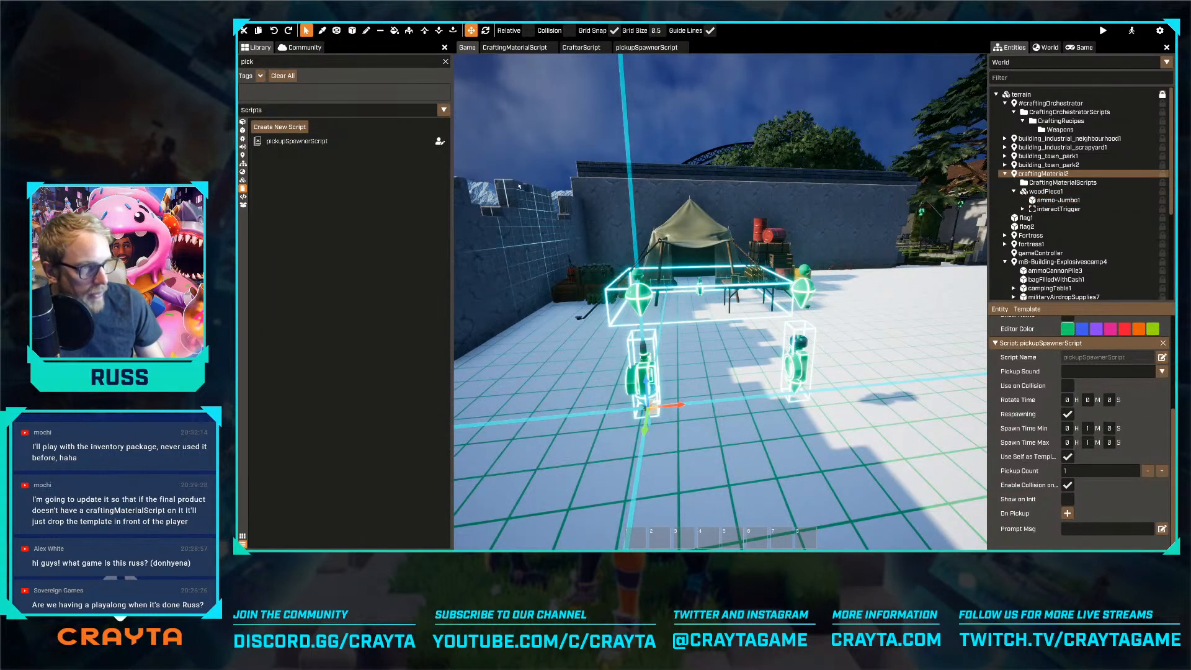
Search the library's templates for "craft"
left_click(243, 165)
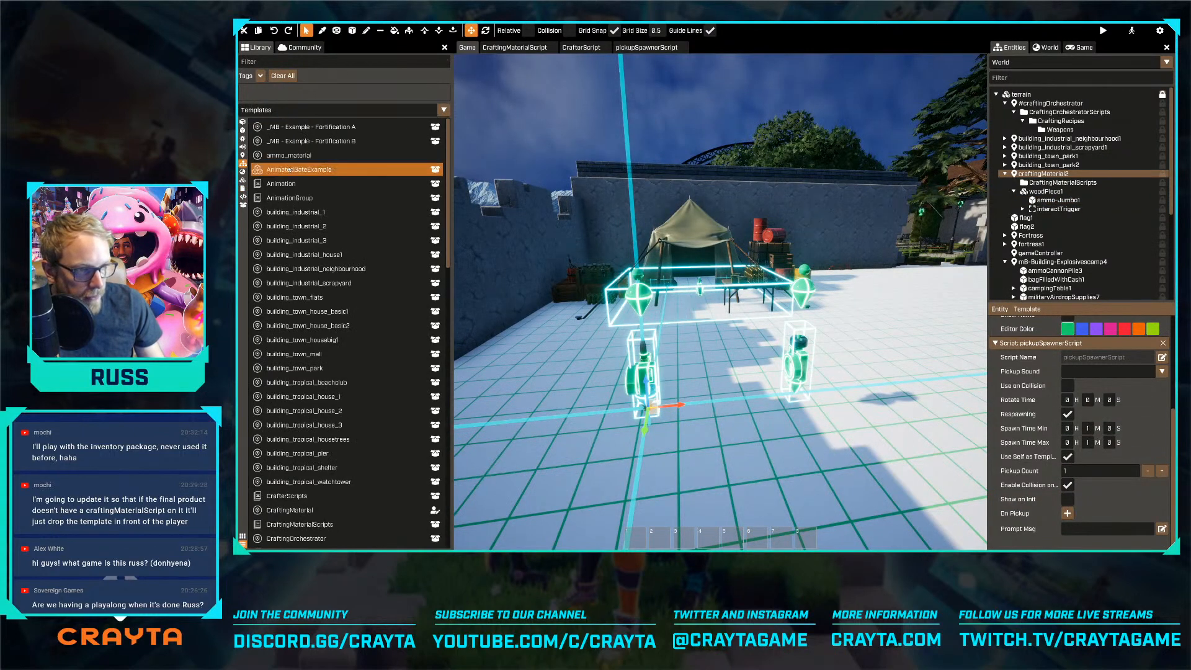
left_click(306, 60)
type("craft")
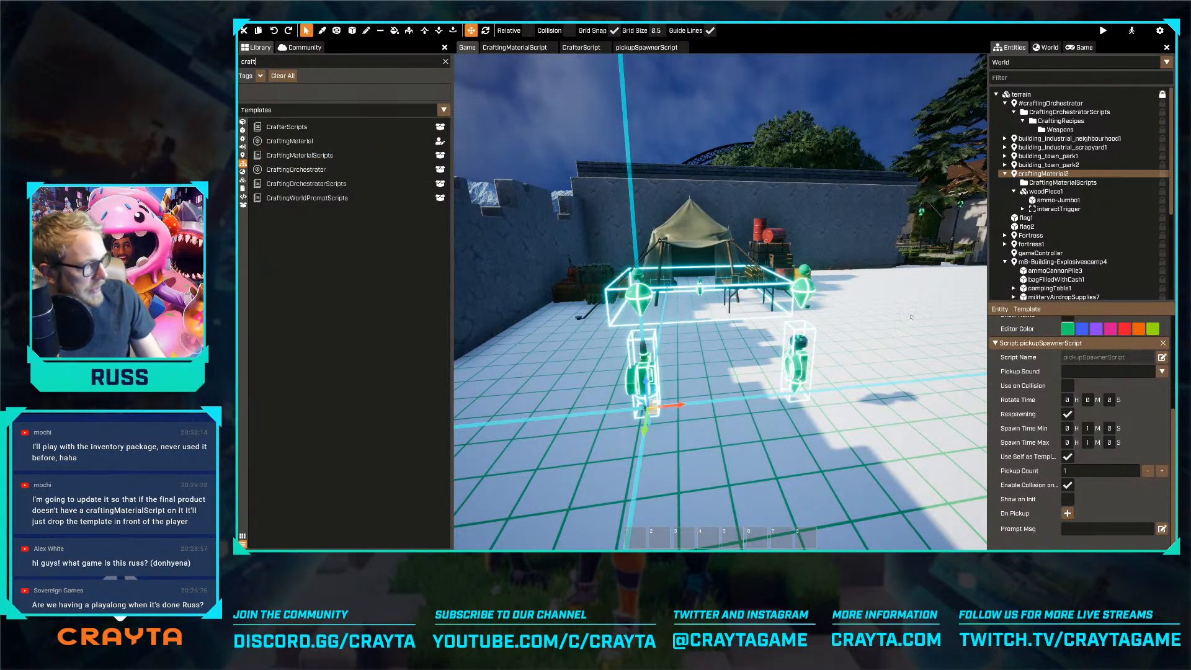
Select gameController in the world and inspect its On Round Start event for pickupSpawnerScript
scroll(1065, 241, "down", 2)
left_click(1040, 177)
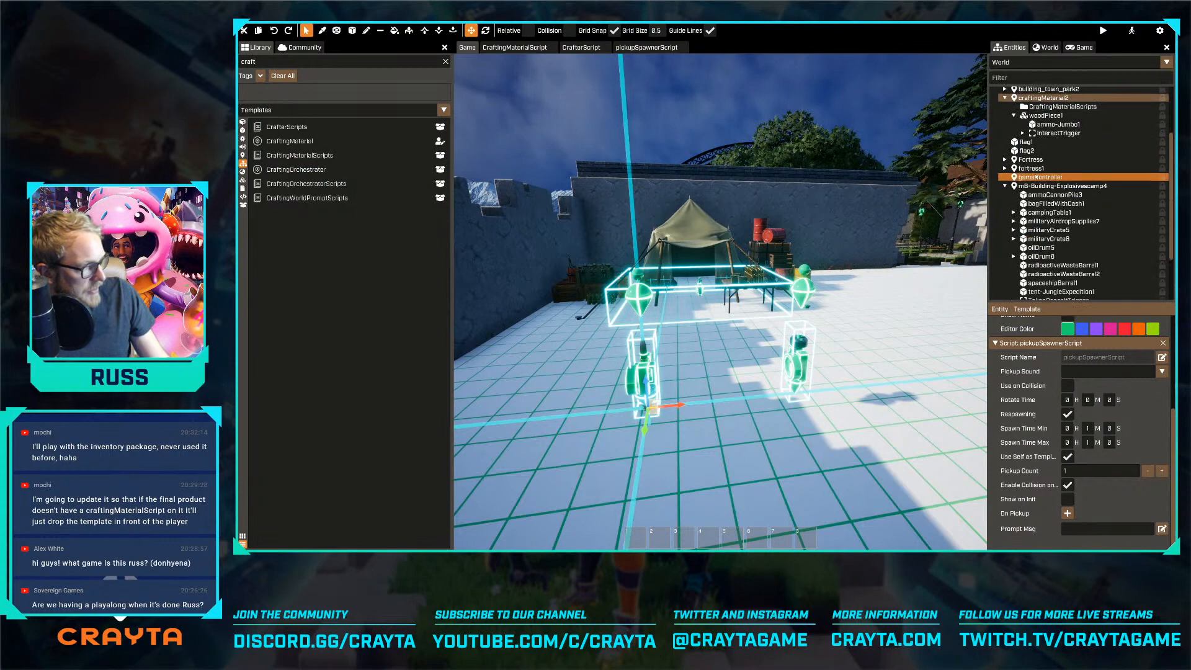
scroll(1085, 404, "down", 10)
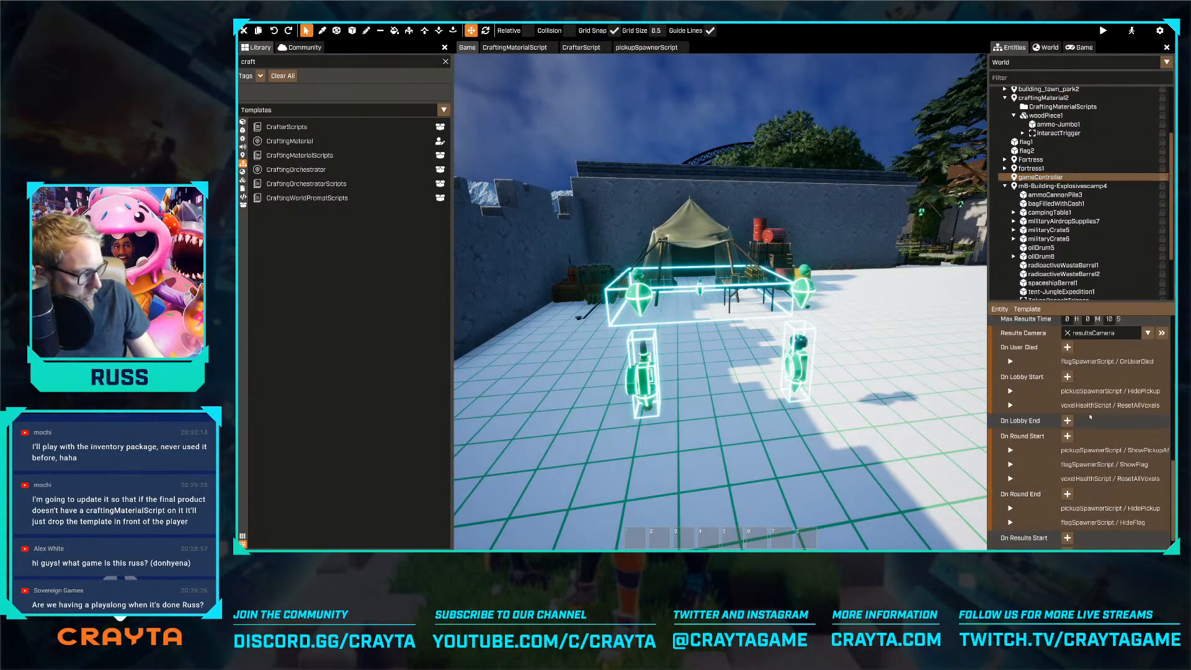
left_click(1010, 451)
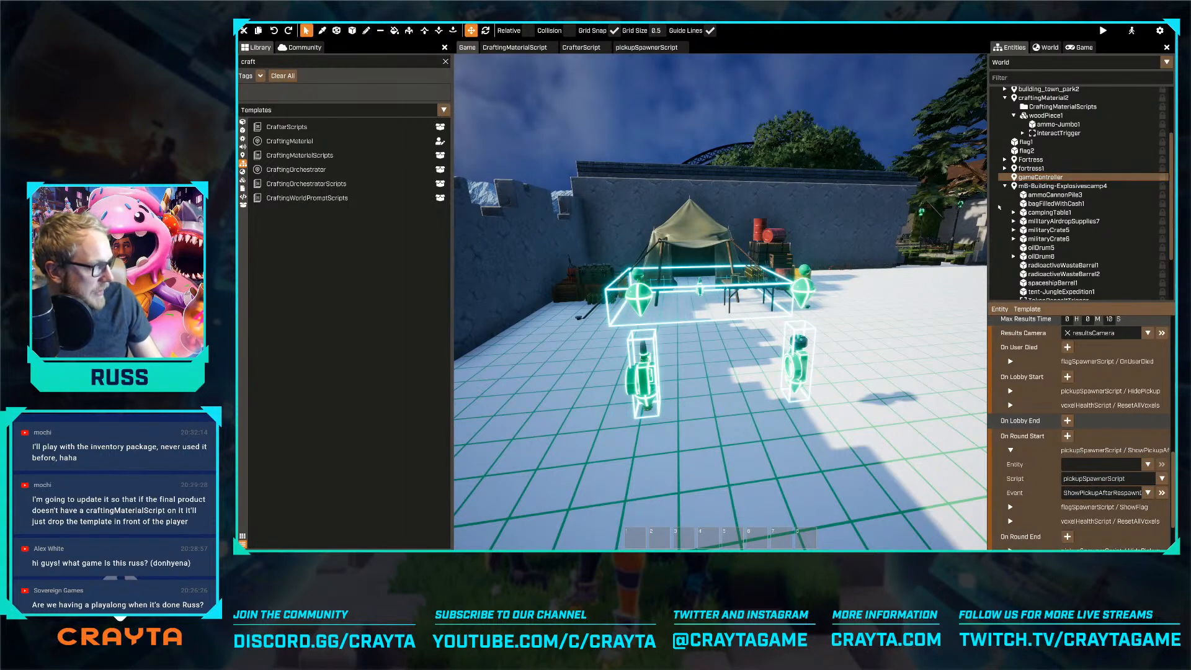
Open the CraftingMaterial template for editing and set pickupSpawnerScript's Spawn Time Min to 0 minutes 10 seconds
left_click(294, 142)
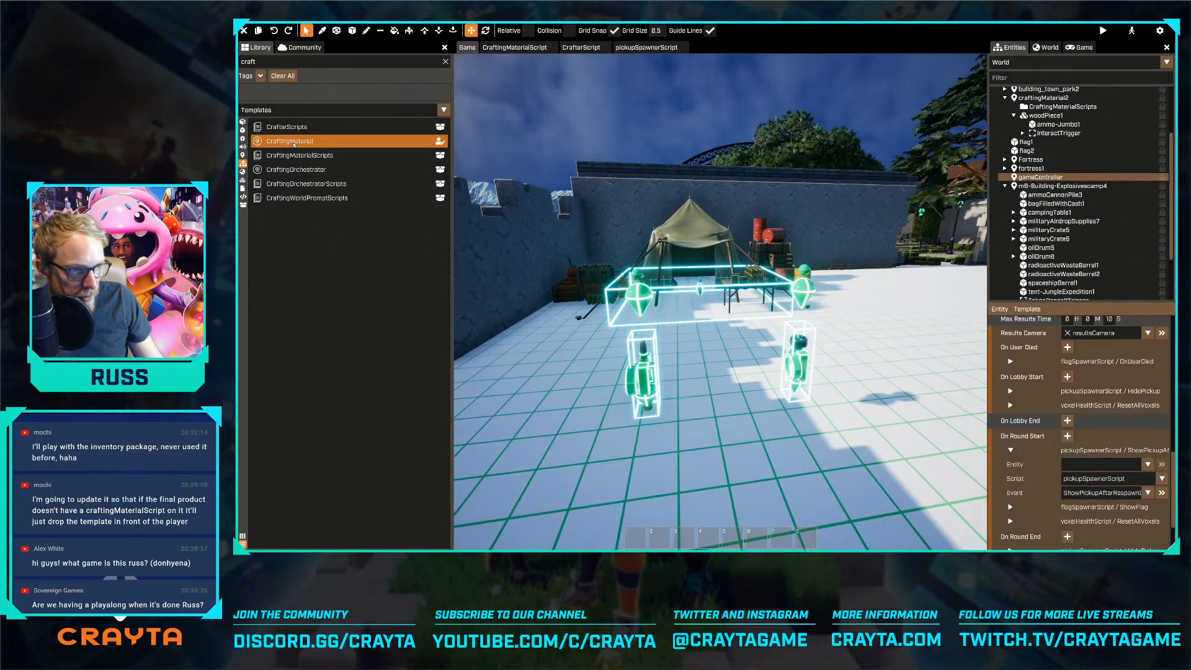
double_click(294, 142)
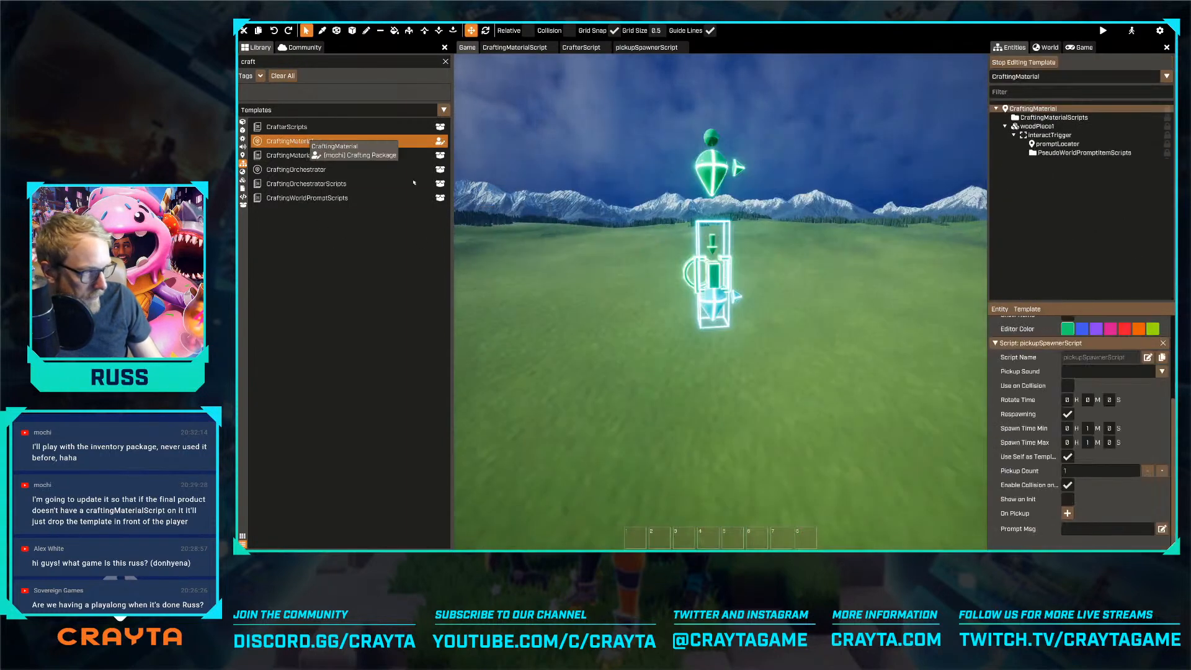
double_click(1087, 430)
key("Tab")
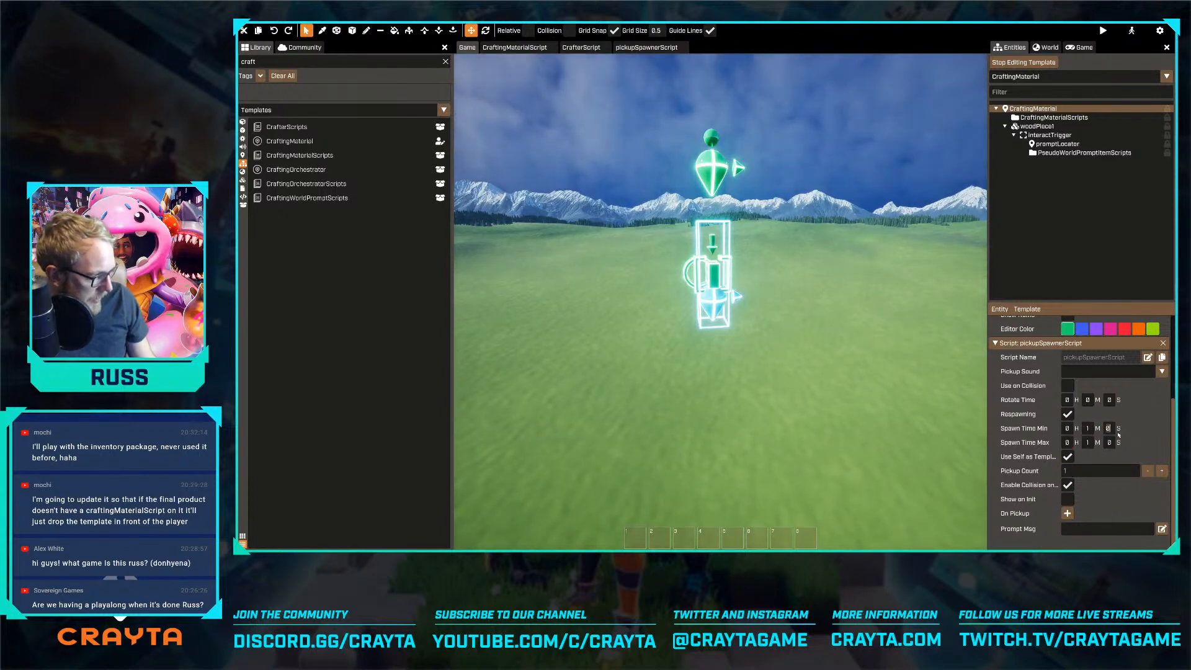
left_click(1088, 428)
key("Return")
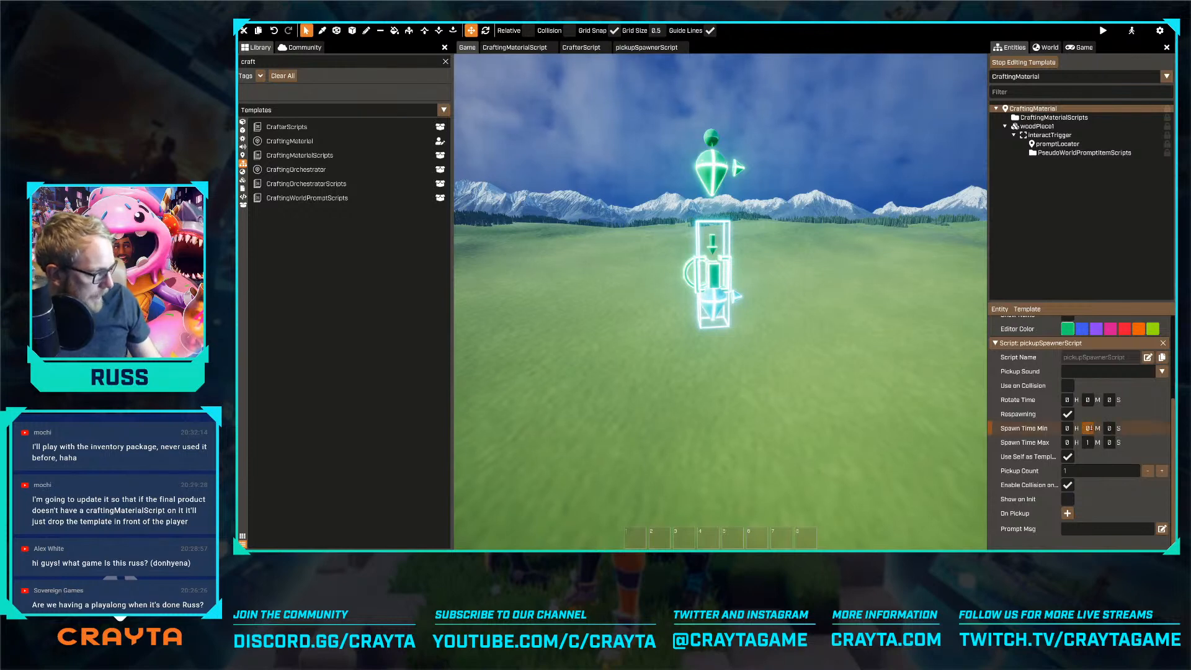
double_click(1110, 429)
type("10")
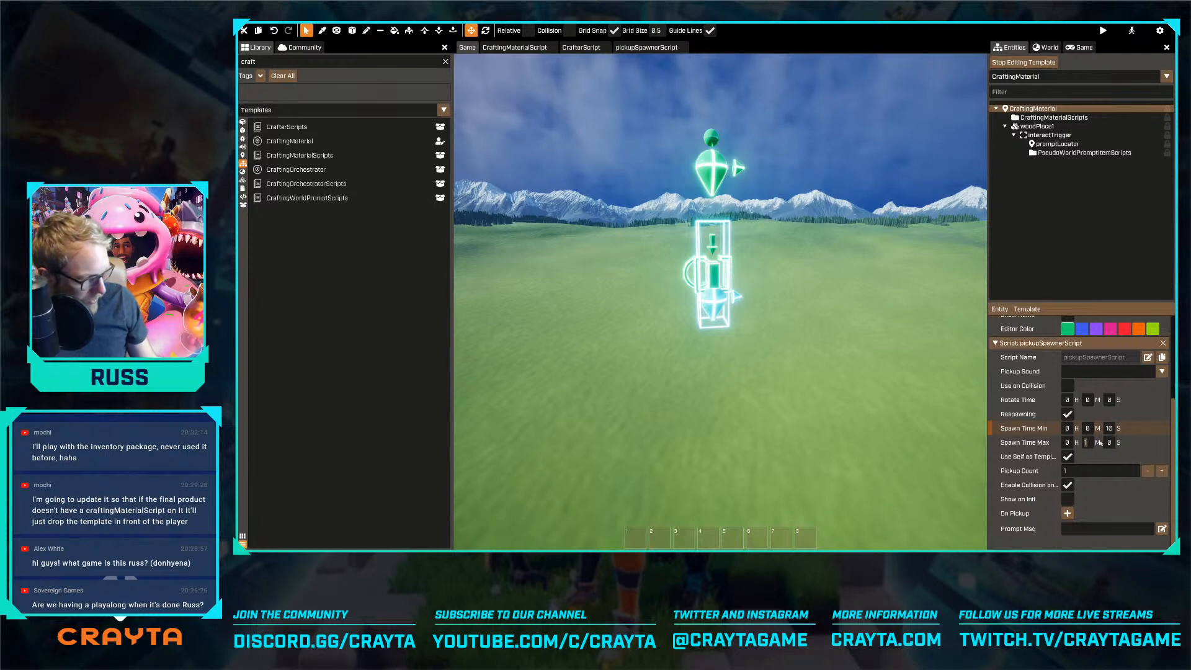
Set the CraftingMaterial template's Spawn Time Max to 0 minutes 30 seconds and stop editing the template
double_click(1110, 442)
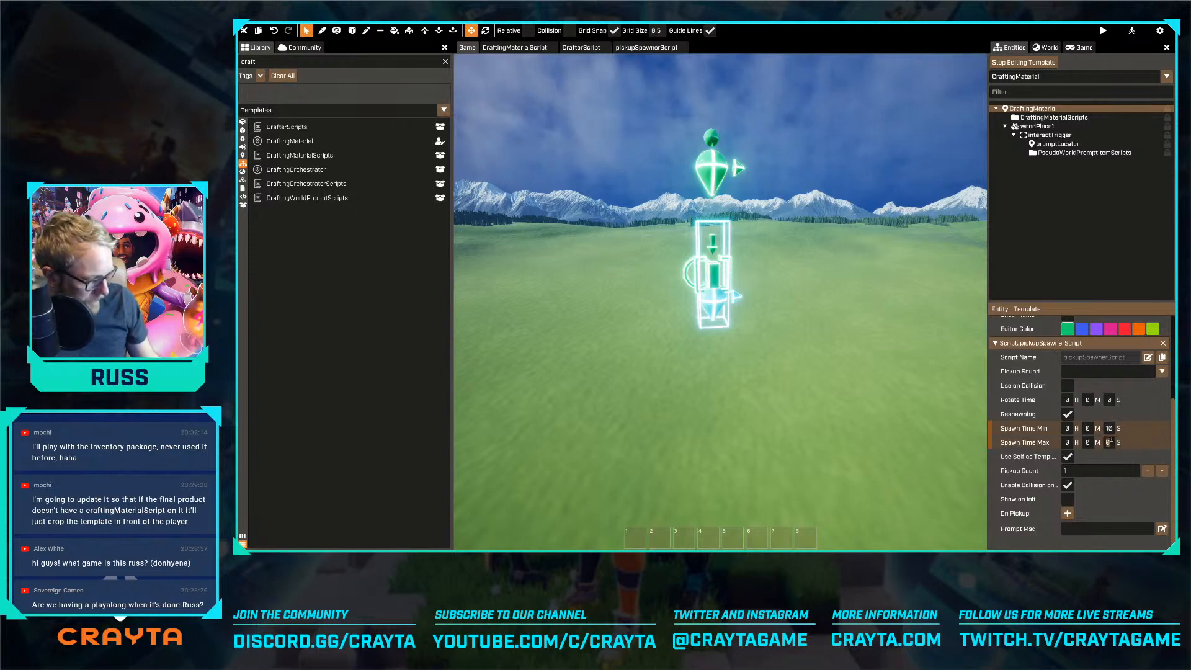
left_click(1109, 245)
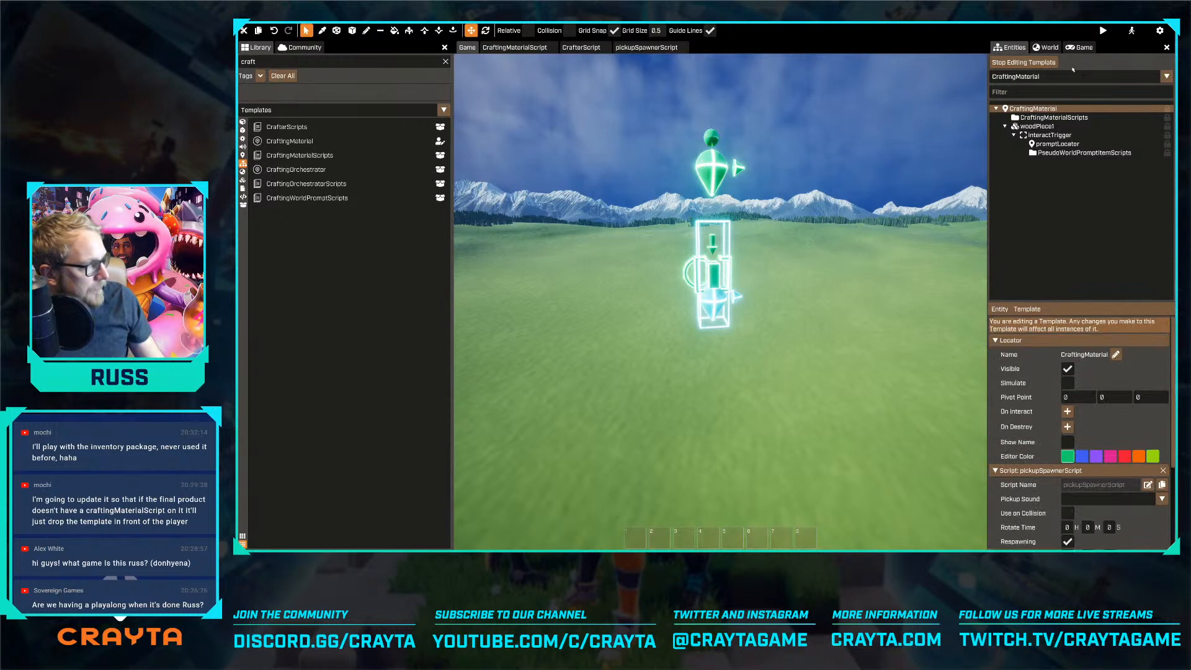
left_click(1023, 62)
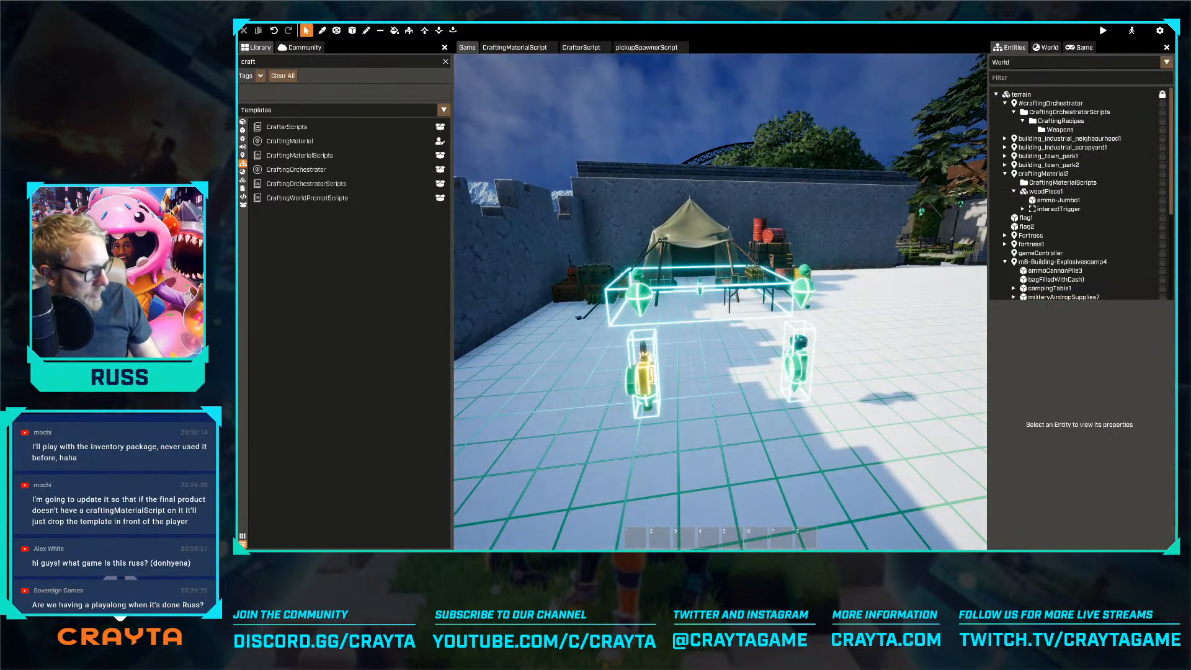
Select craftingMaterial2 in the world and check its pickupSpawnerScript spawn times against the template
left_click(643, 355)
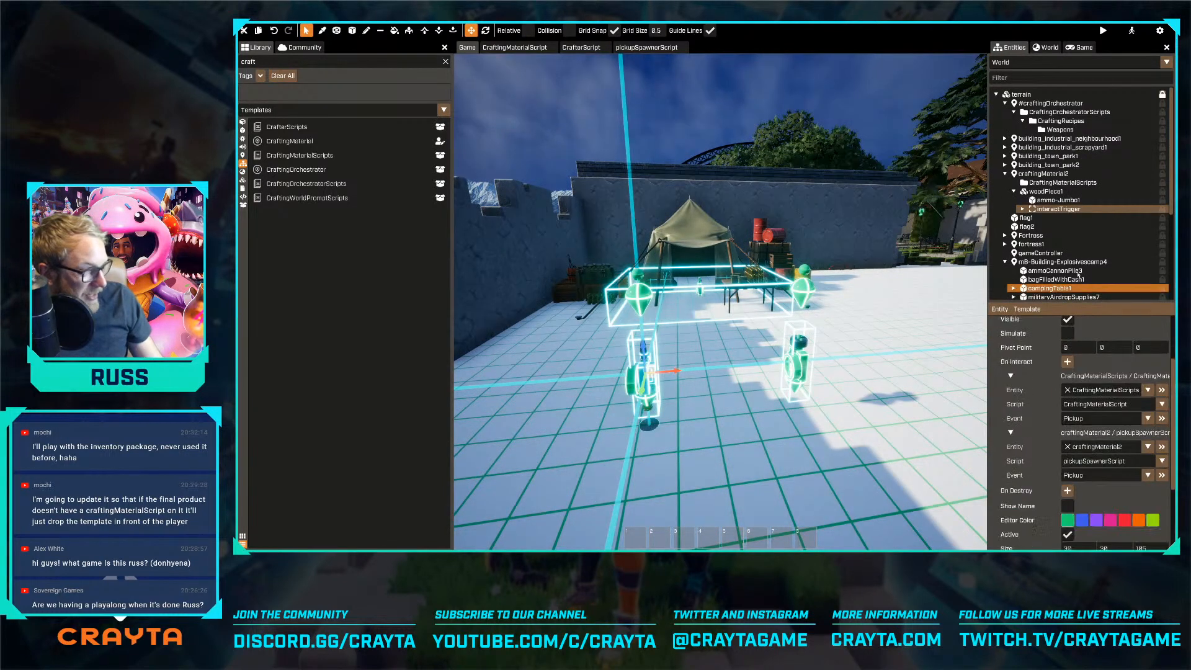
left_click(1048, 174)
scroll(1102, 432, "down", 3)
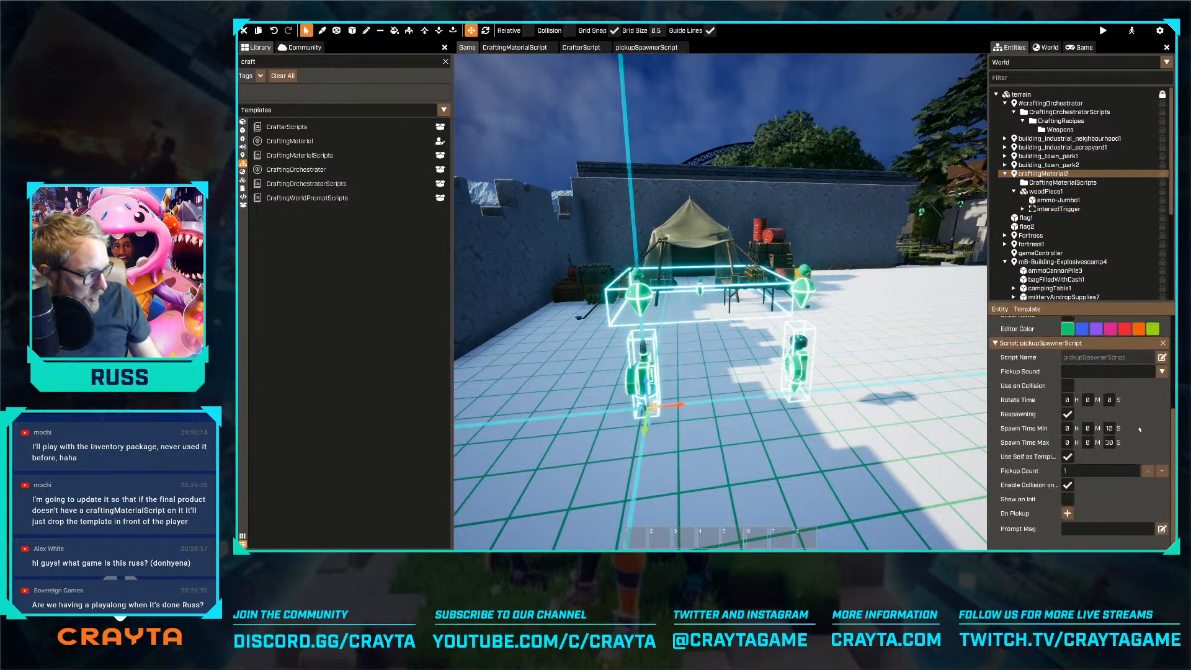
left_click(1108, 428)
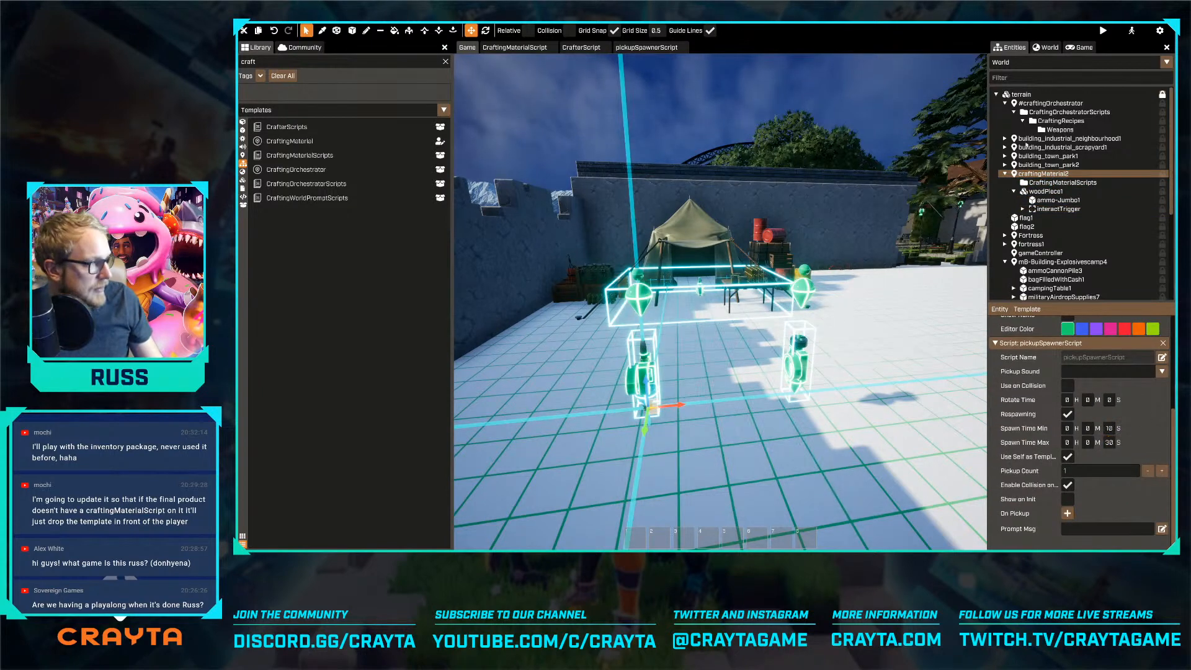
Preview the level, run to the crafting materials beside the tent and pick up the nuts and bolts
left_click(1102, 31)
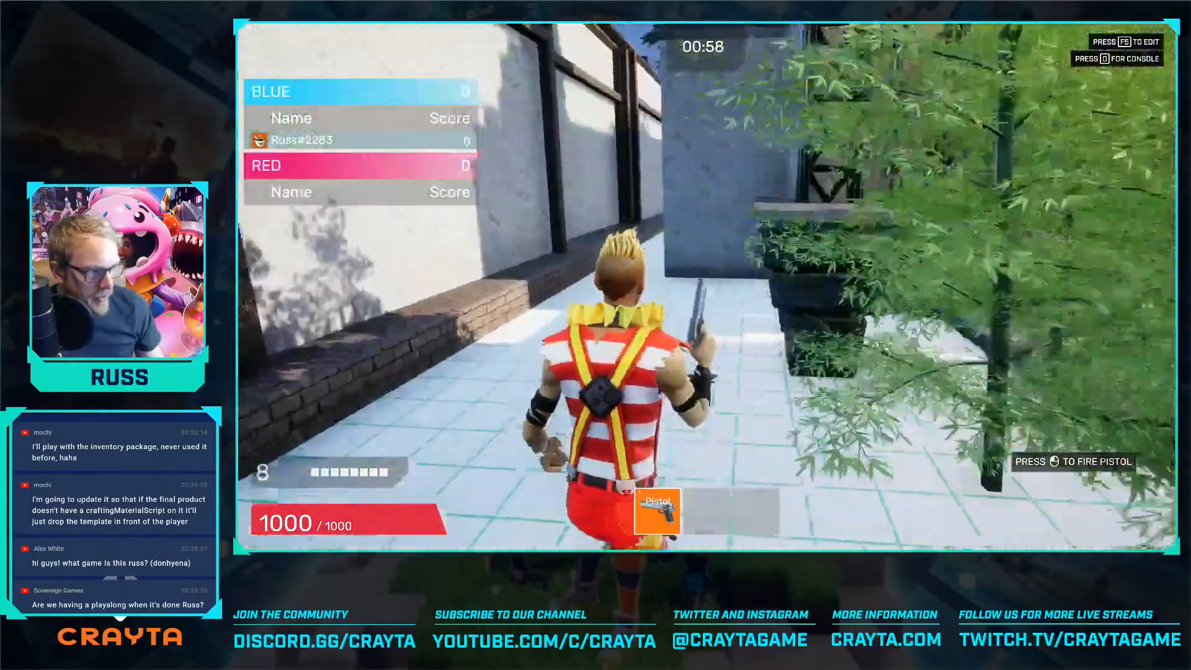
key("w")
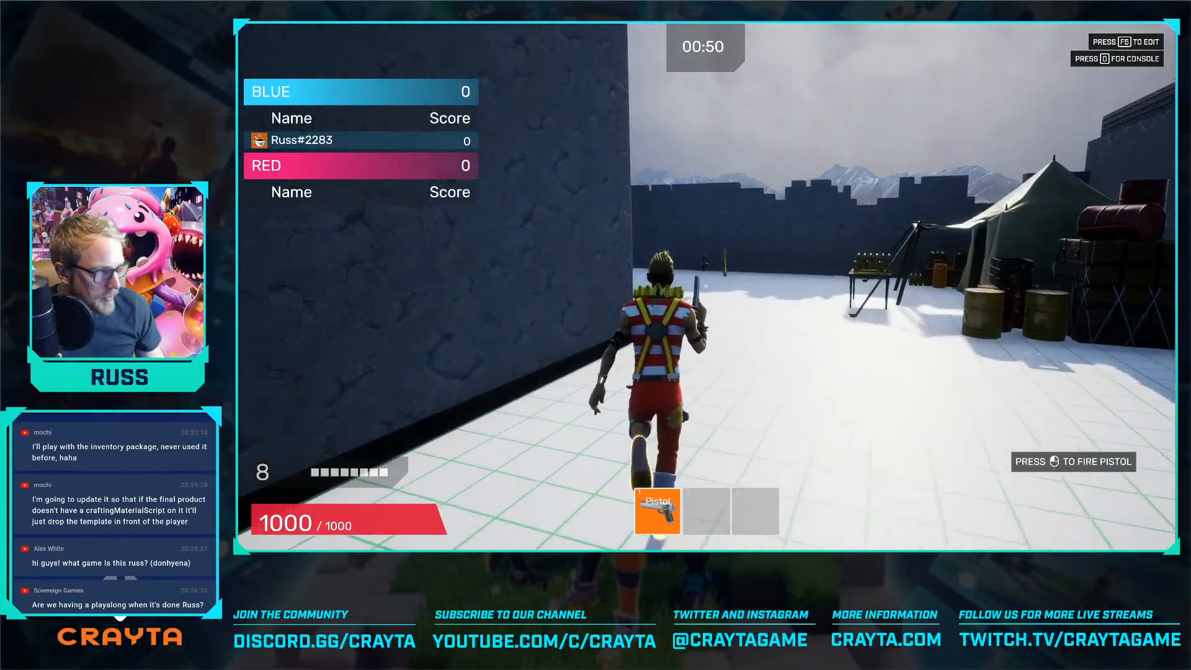
key("w")
key("e")
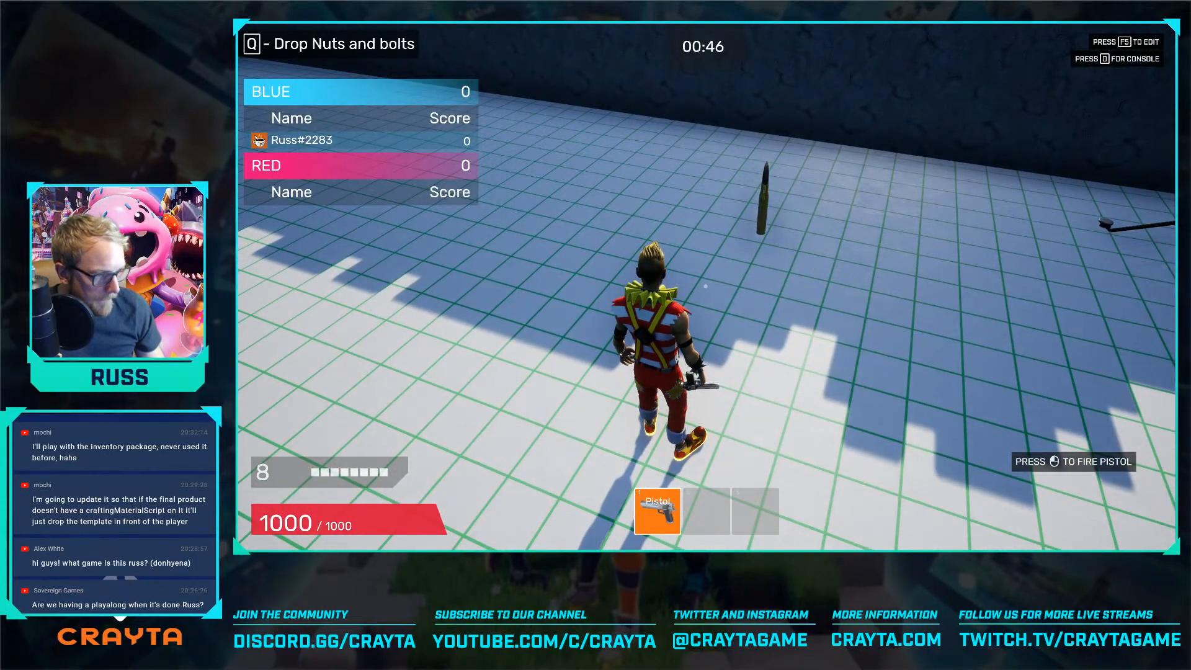
Wait around the crafting materials with the nuts and bolts in hand to check whether the picked-up material respawns
key("2")
key("1")
key("w")
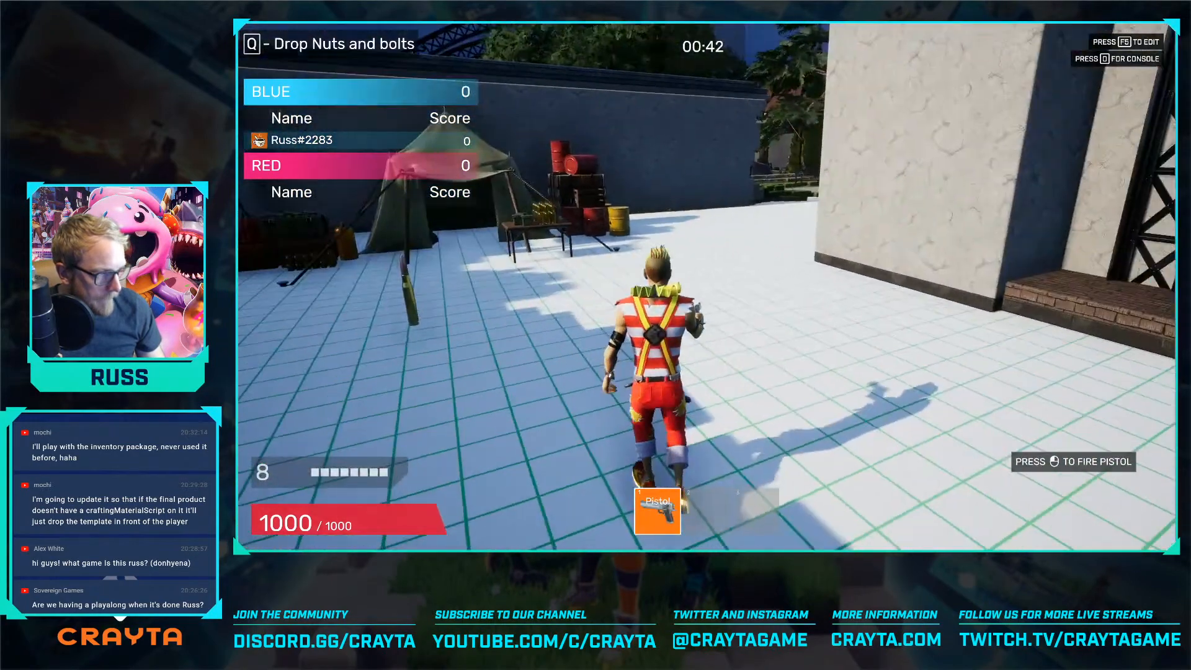
key("w")
key("s")
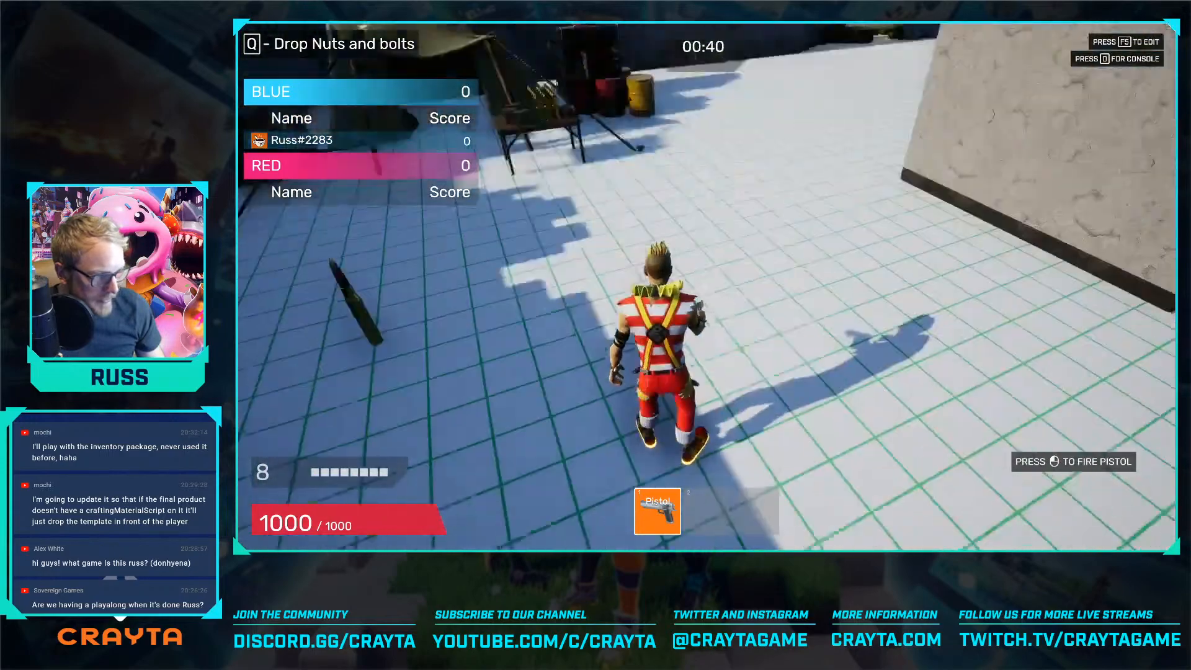
key("a")
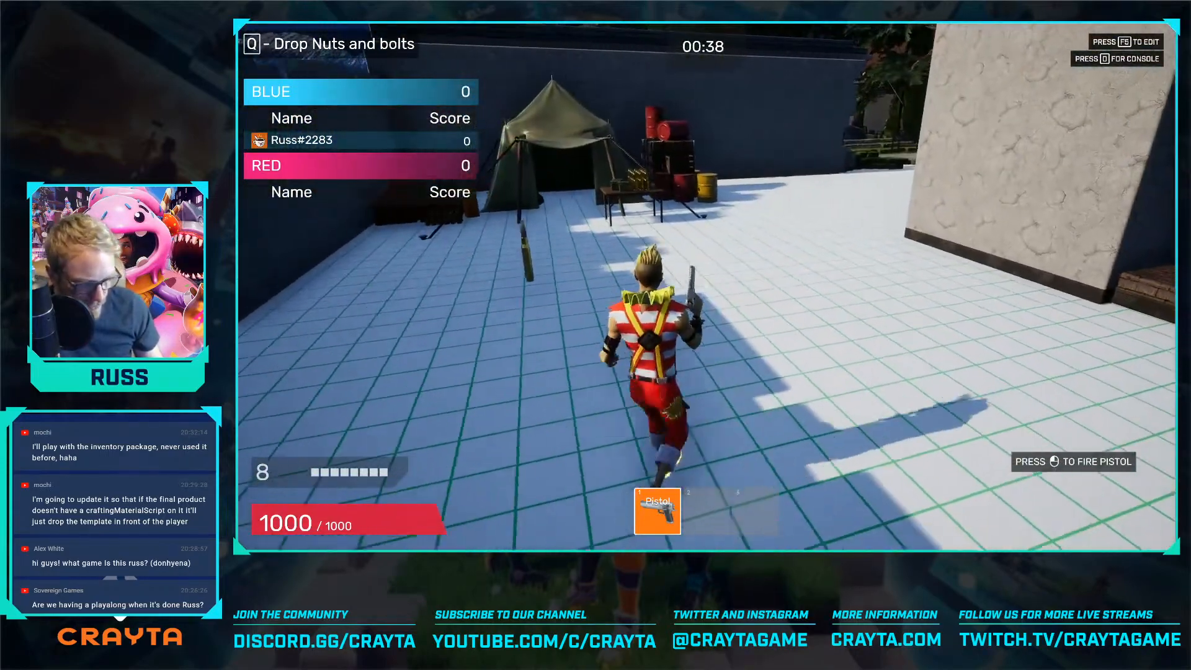
key("o")
key("o")
key("a")
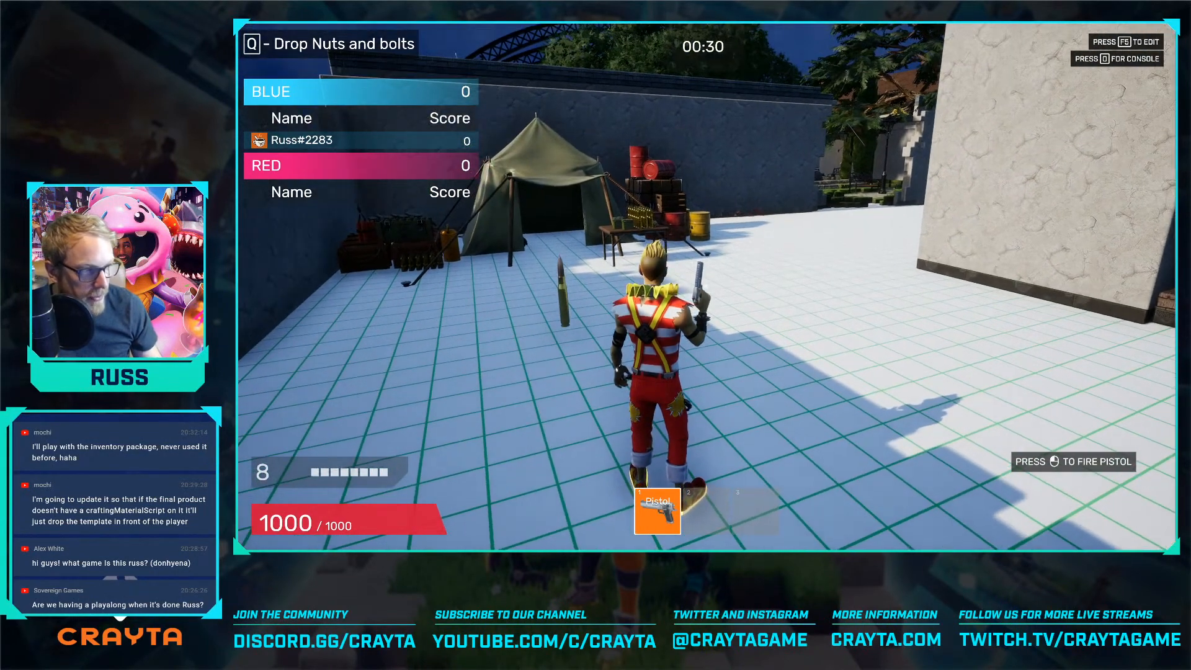
Drop the nuts and bolts on the ground and pick them up again
key("q")
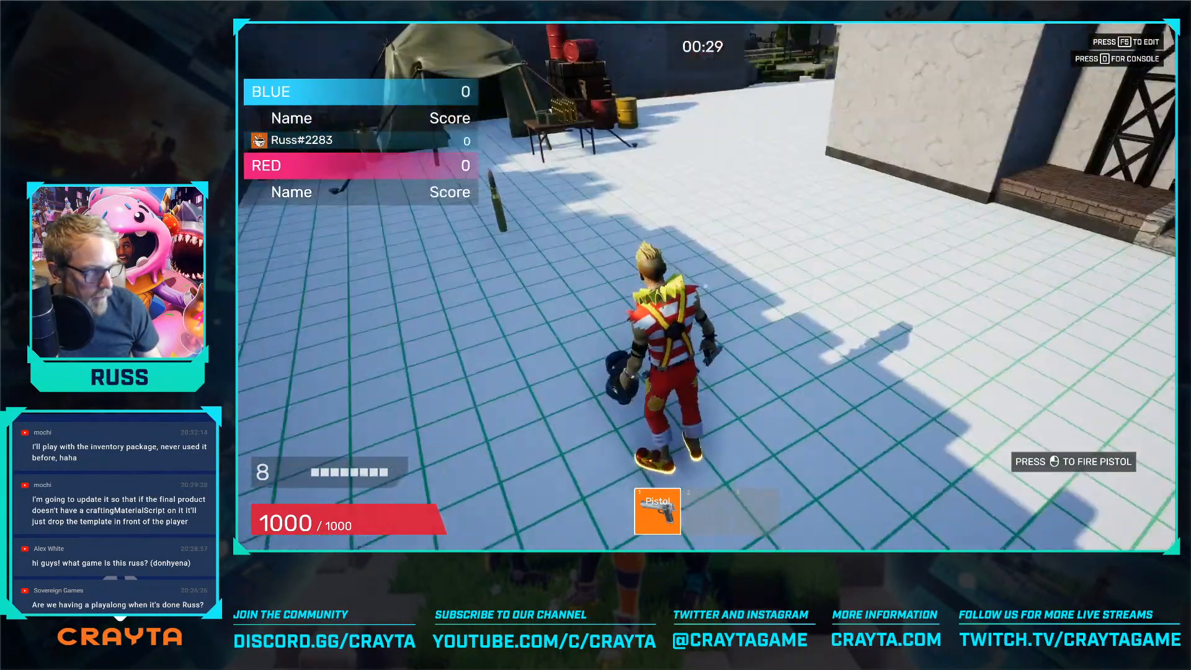
key("f")
key("w")
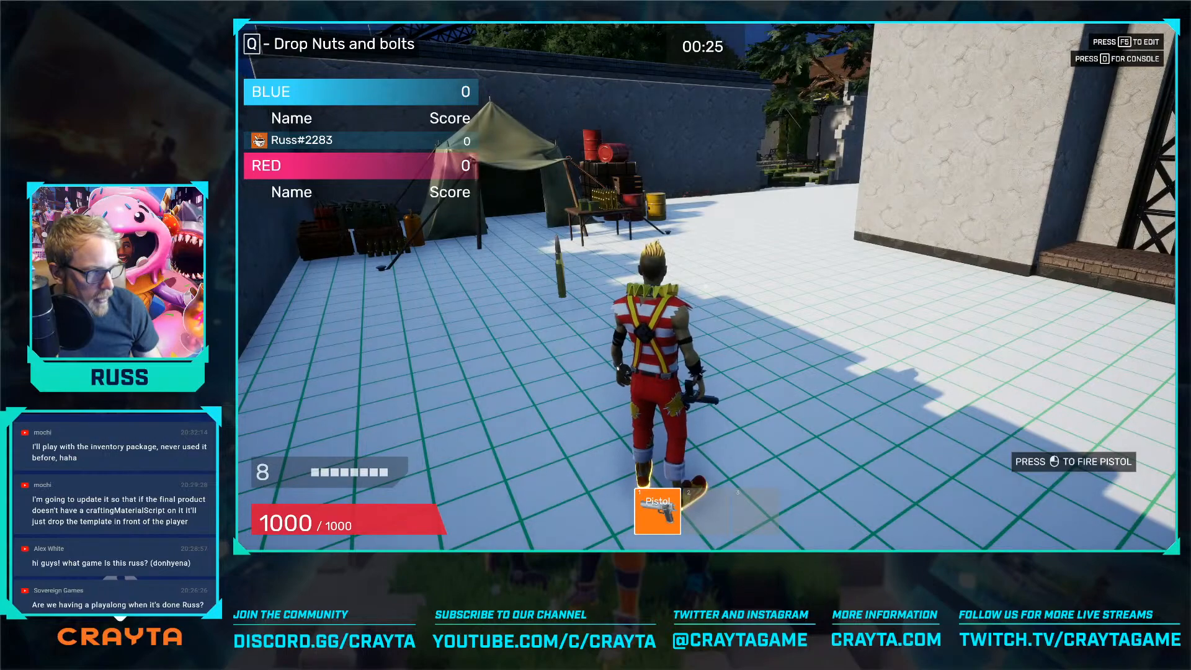
Carry the nuts and bolts to the ammo in front of the tent and combine them into a weapon token
key("w")
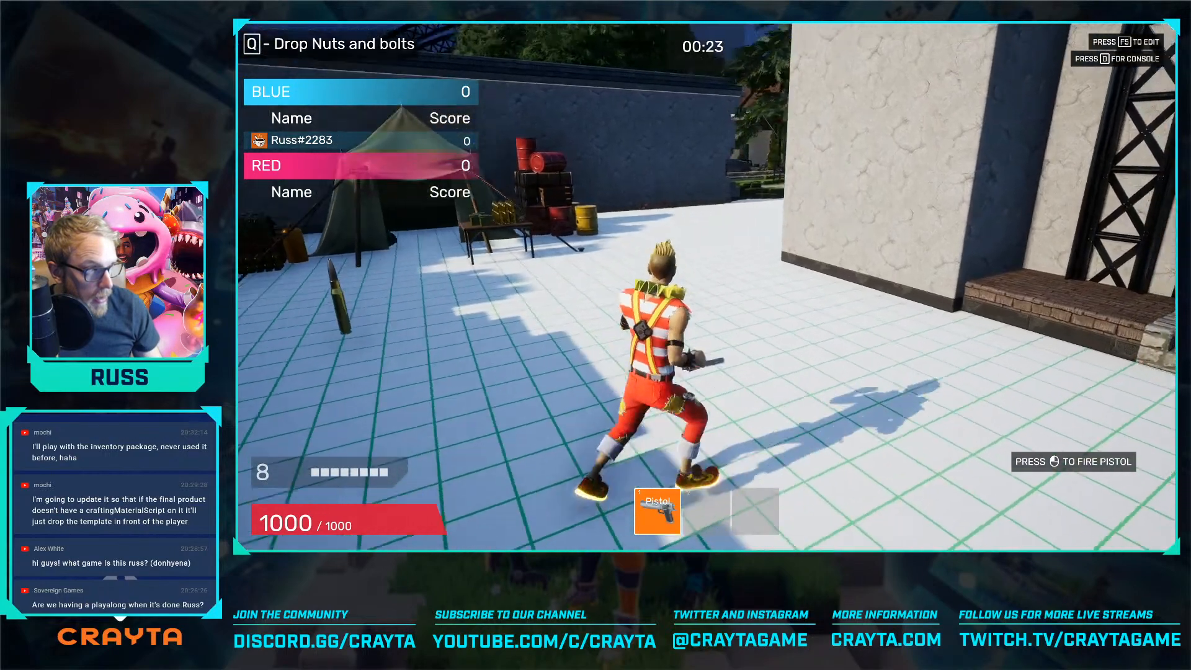
key("w")
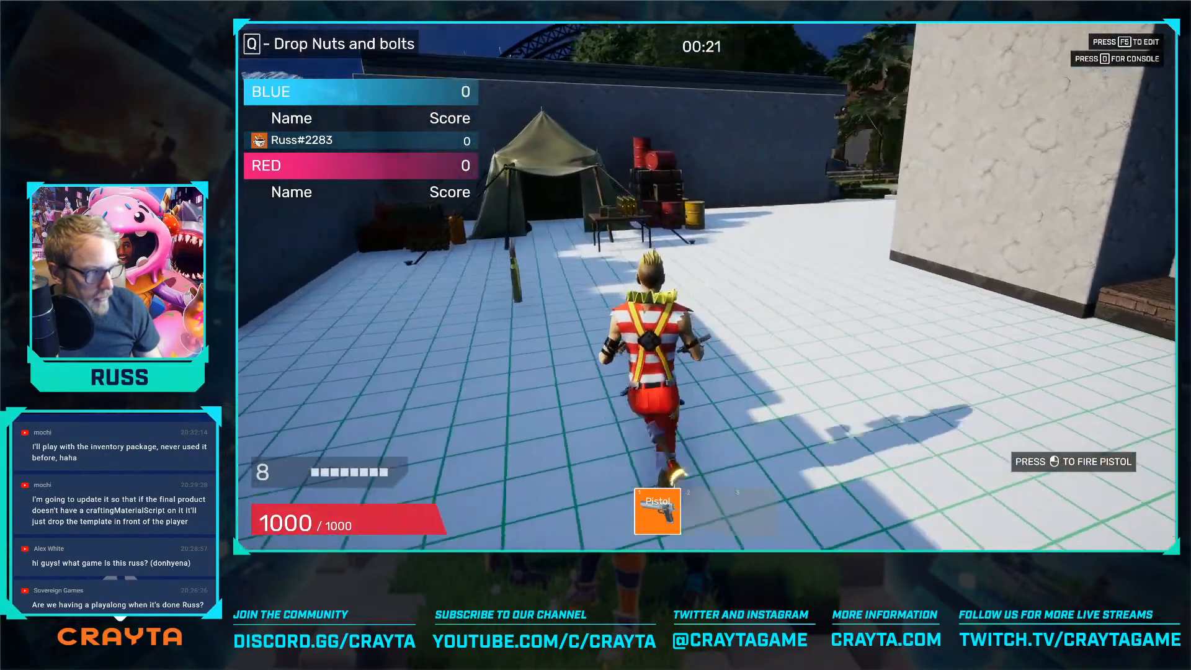
key("o")
key("o")
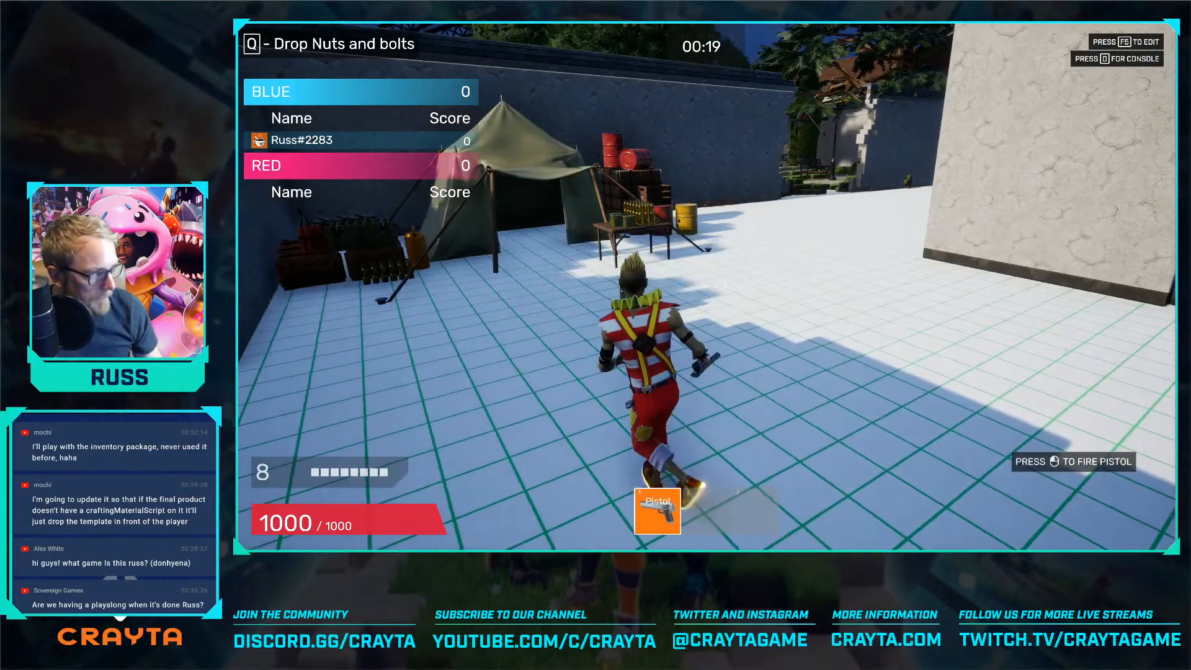
key("w")
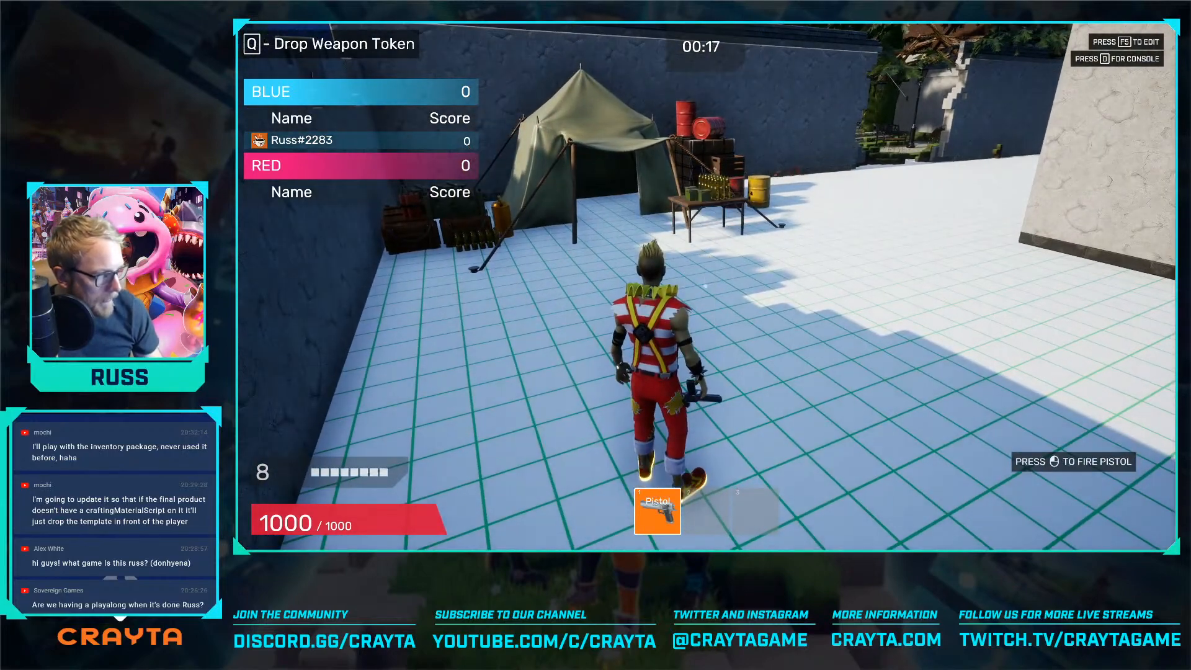
Drop the crafted weapon token near the tent and pick it up again to test it as a carried item
key("q")
key("d")
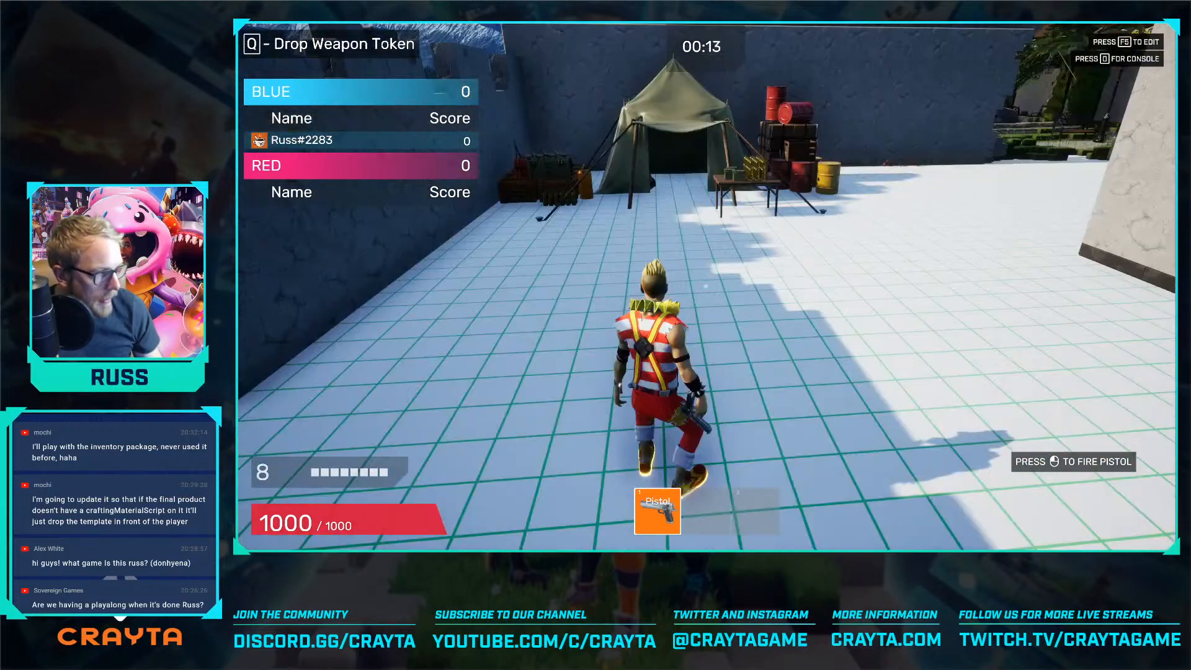
key("d")
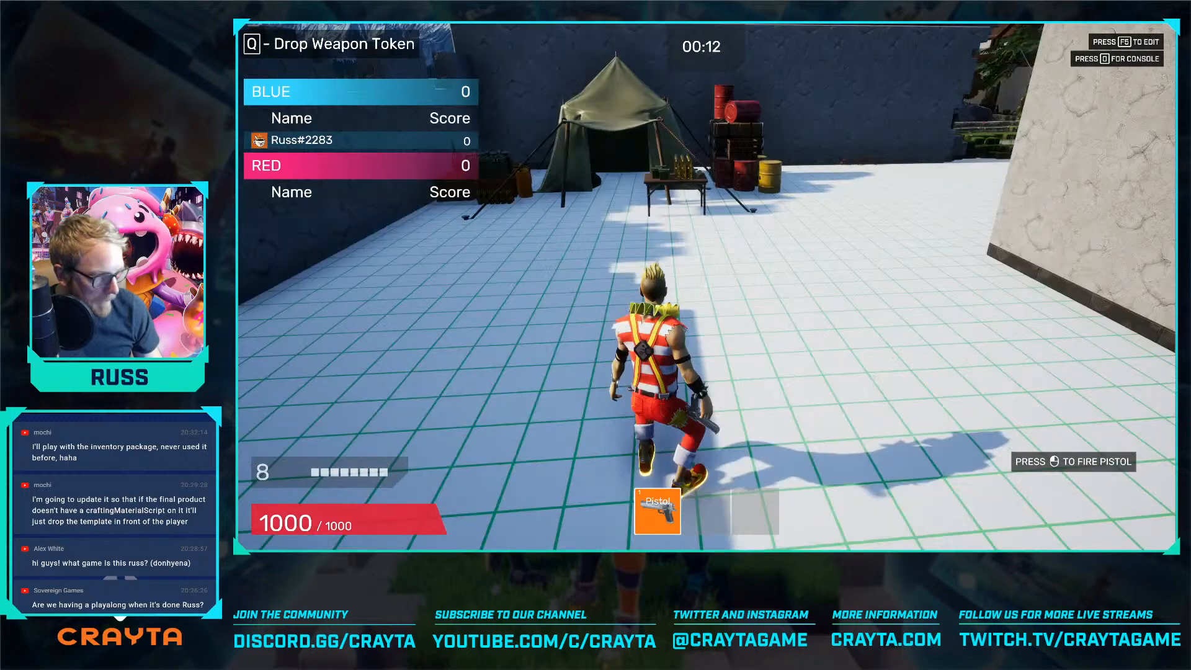
key("q")
key("w")
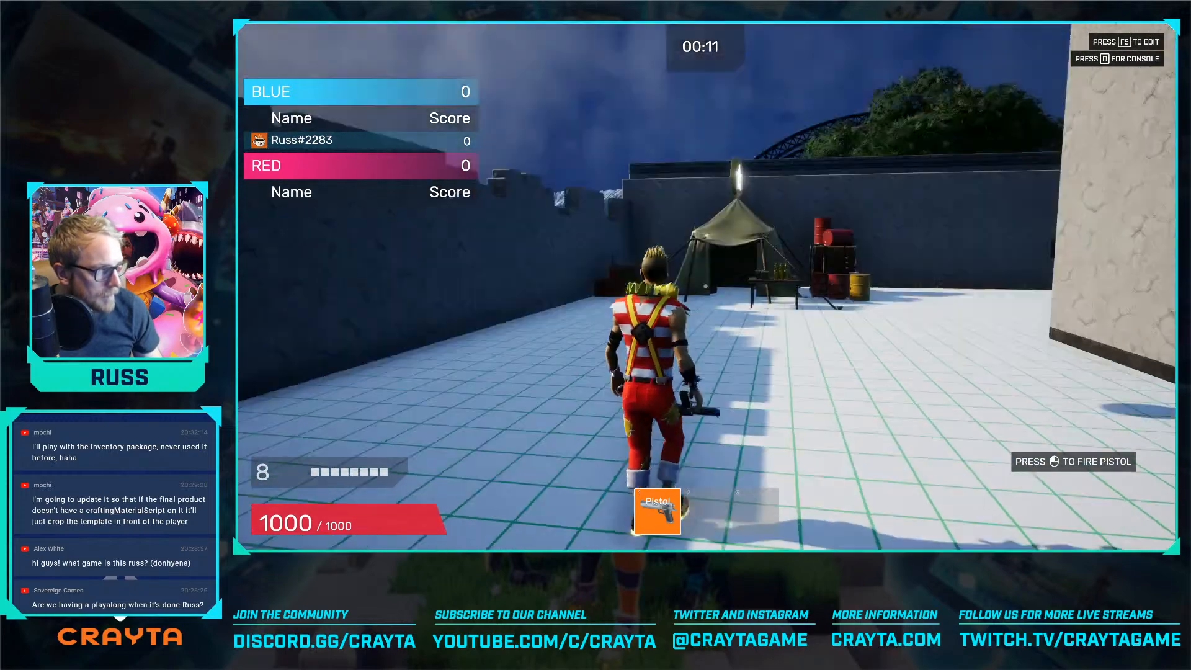
key("space")
key("q")
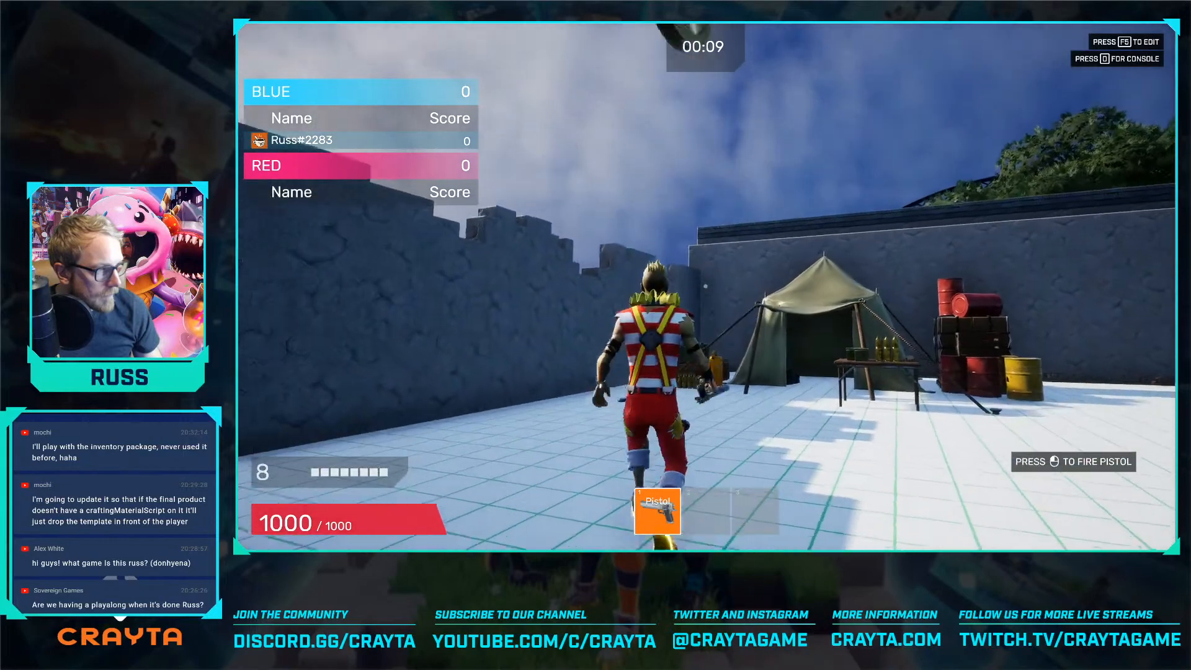
key("space")
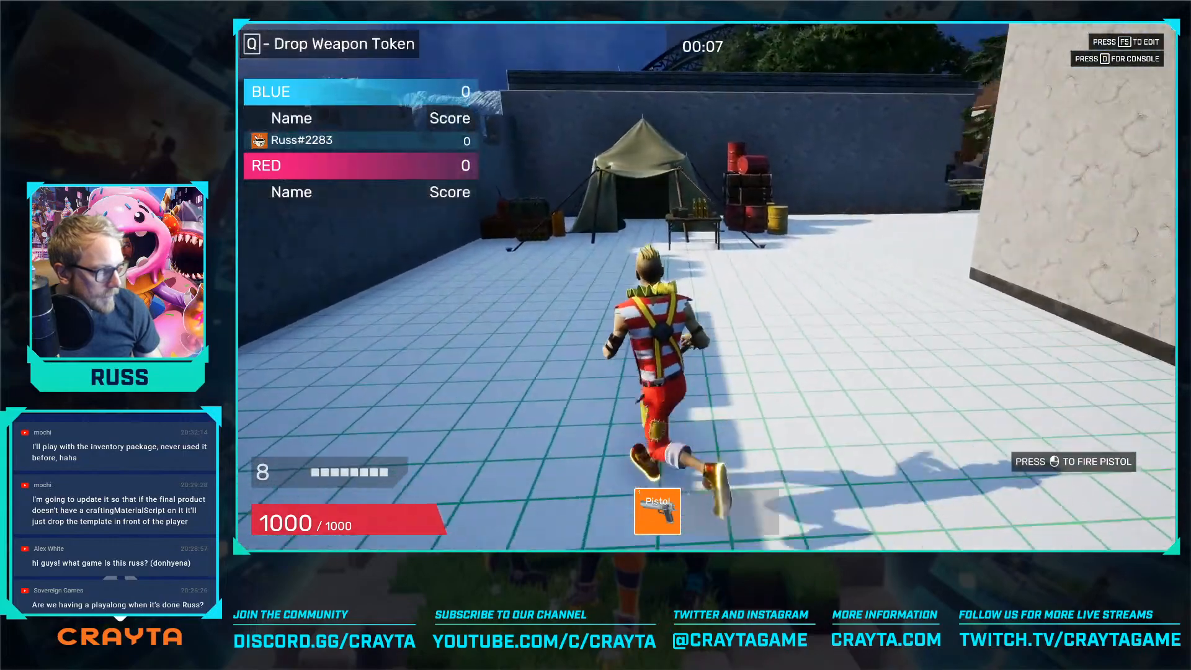
key("w")
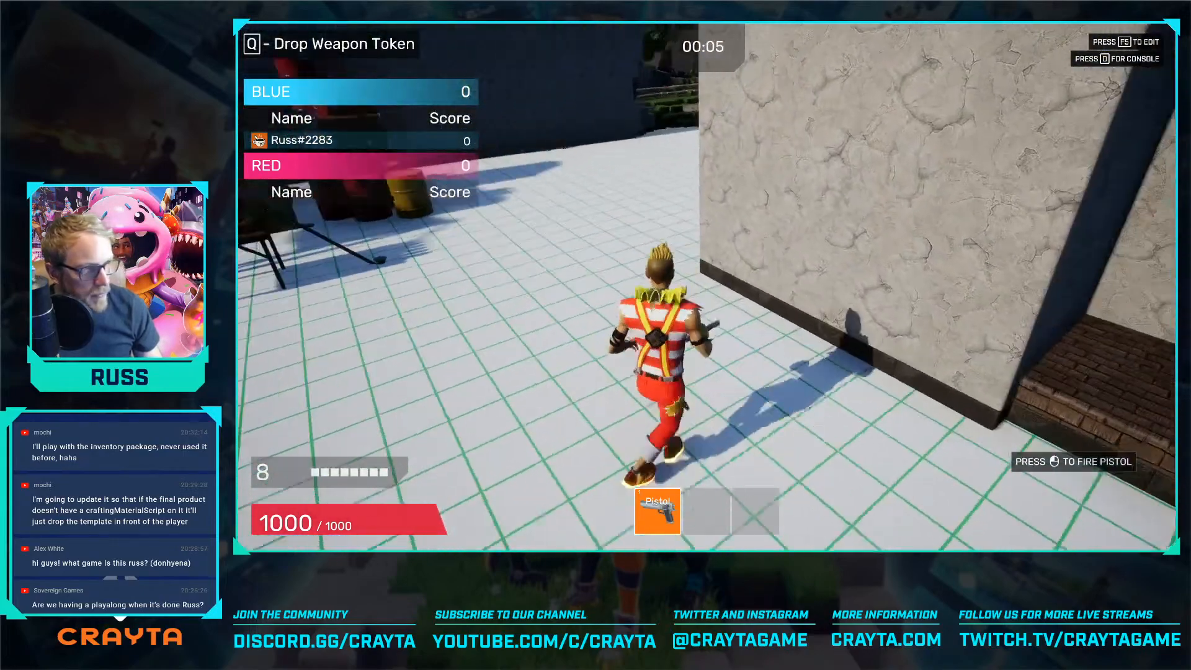
Check the console log of the running preview, then close it and continue playing
key("0")
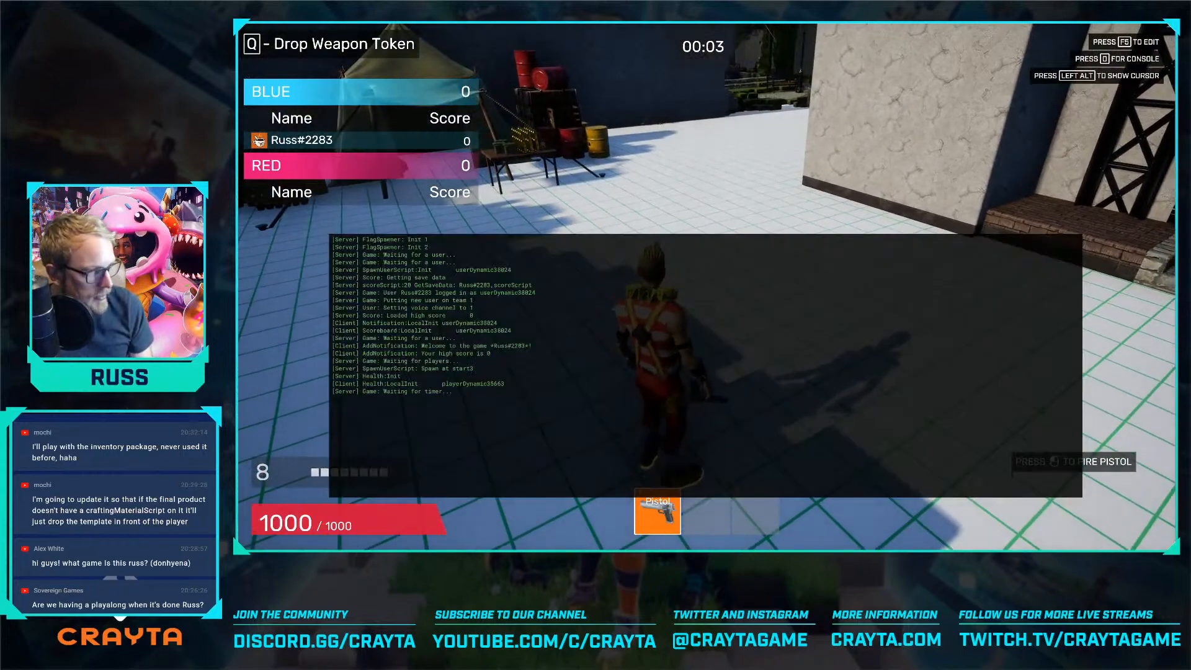
key("0")
key("w")
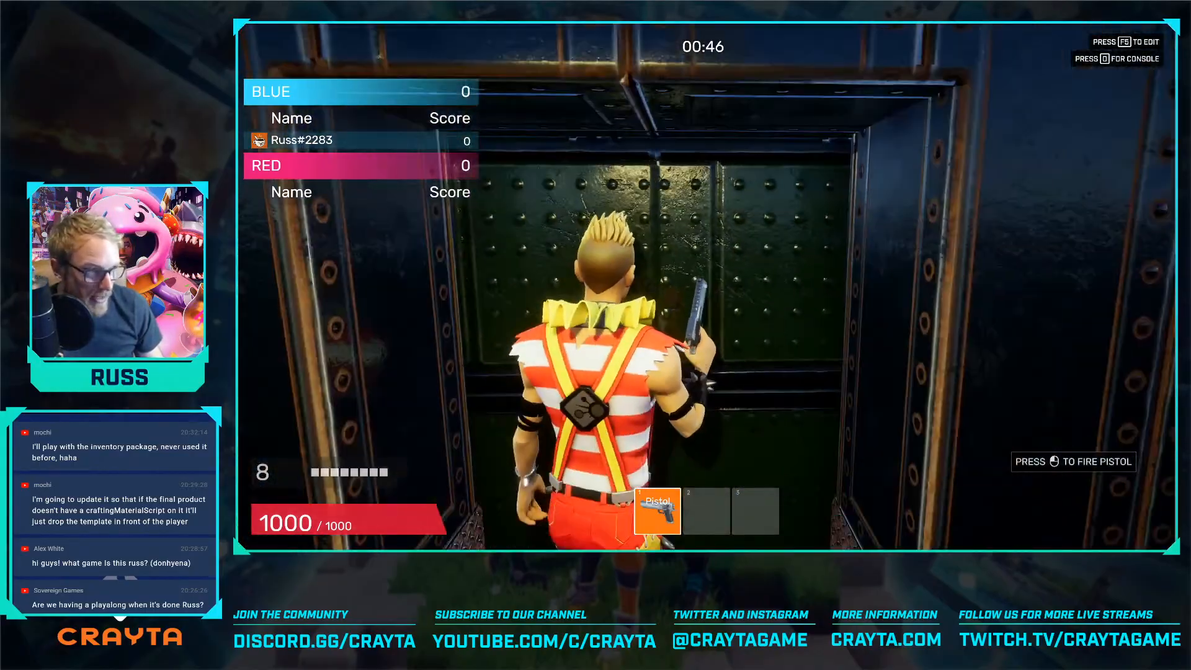
Leave the preview for edit mode and examine the whole map layout from above the park and buildings
key("w")
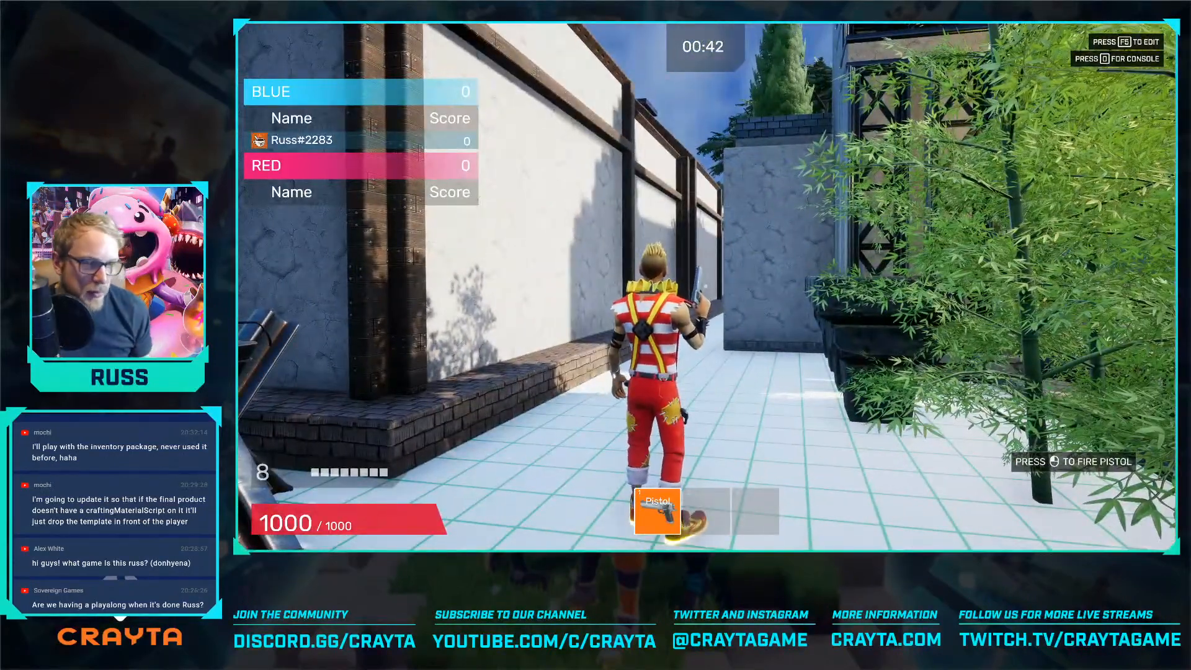
key("F5")
key("w")
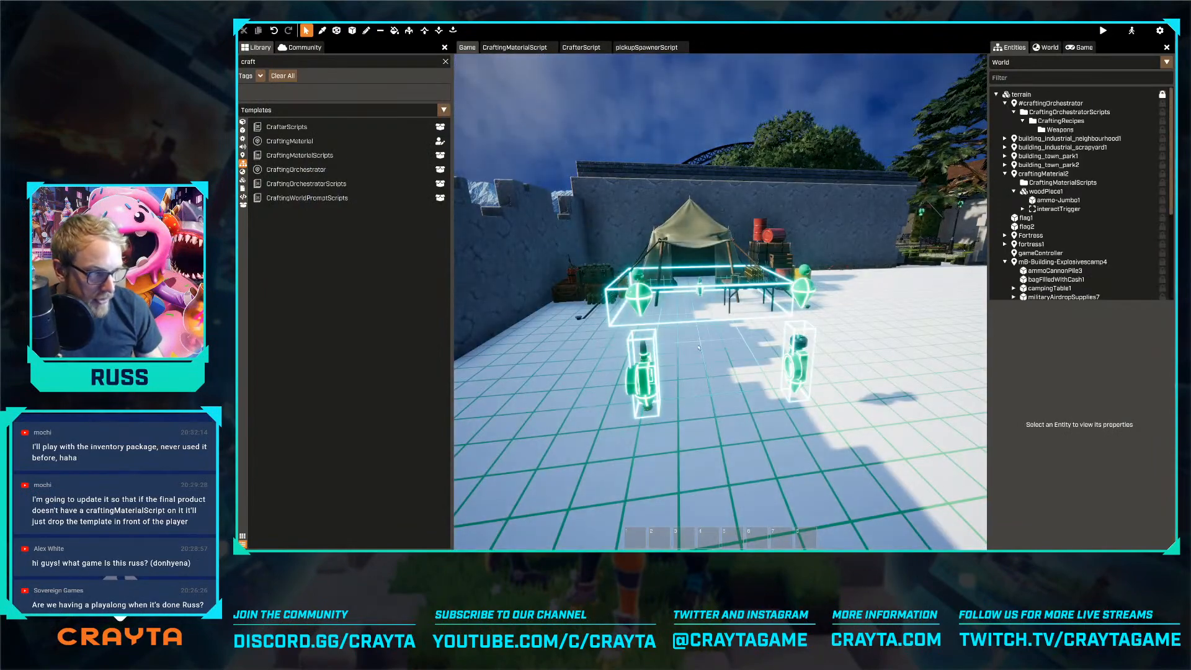
key("s")
right_click_drag(699, 348, 837, 381)
key("a")
right_click_drag(720, 294, 783, 290)
key("a")
right_click_drag(717, 357, 744, 341)
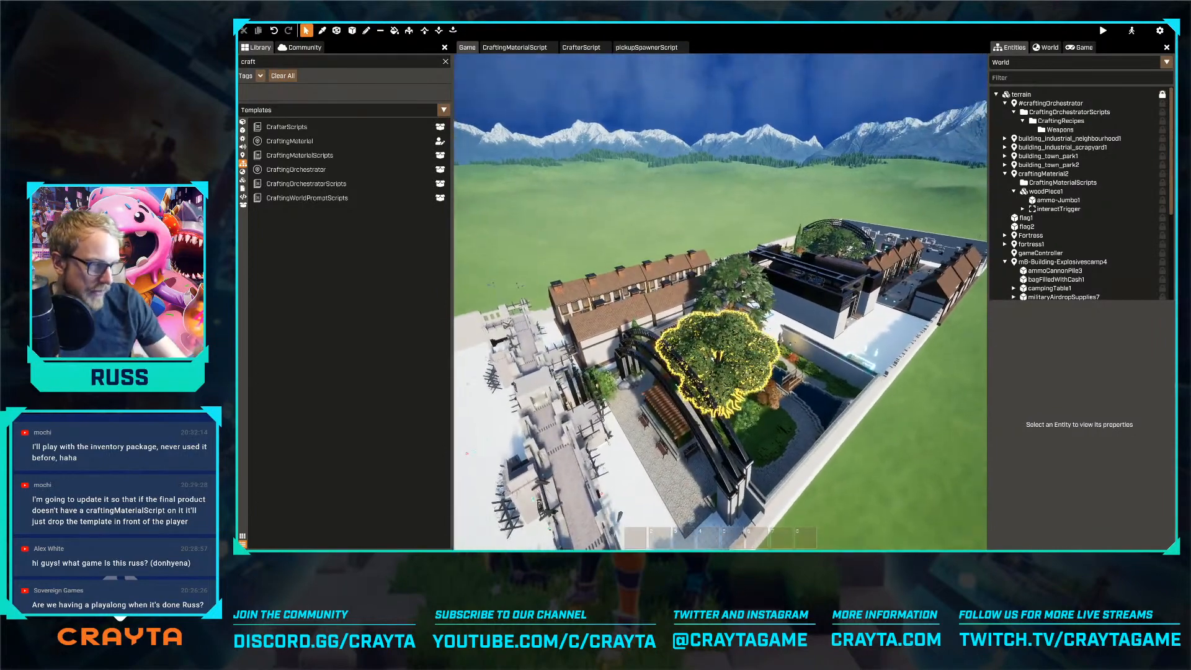
key("w")
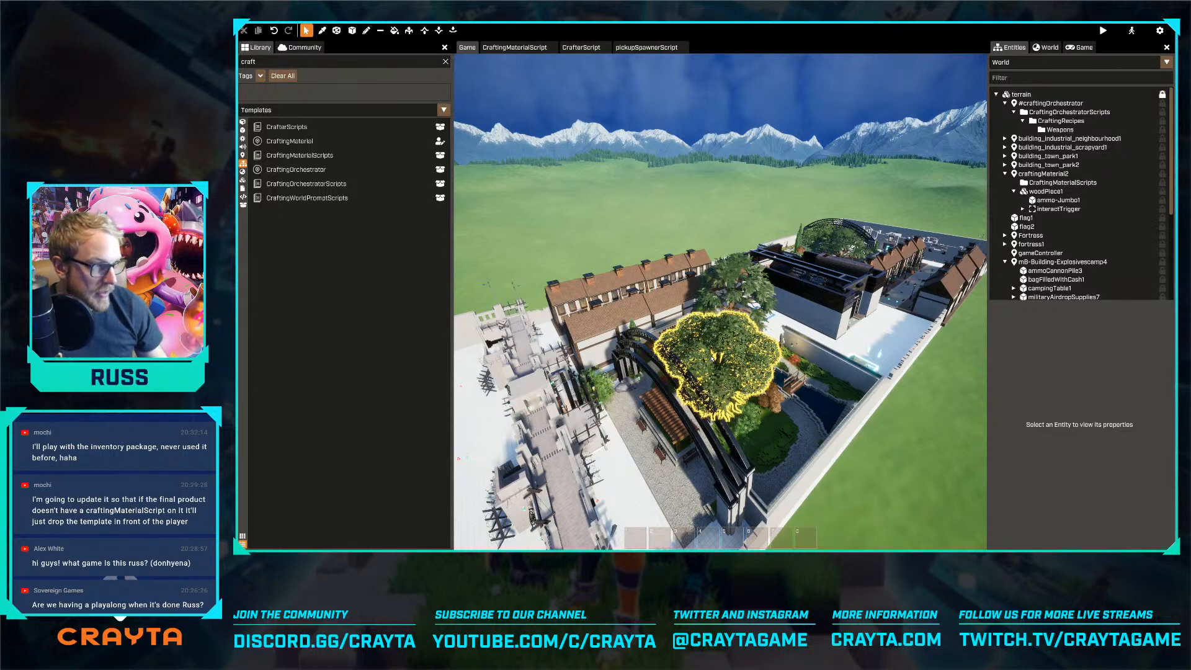
Turn off Editor Rendering Settings Override in the world's sky settings and inspect the map's rendering around the park arches
left_click(1045, 47)
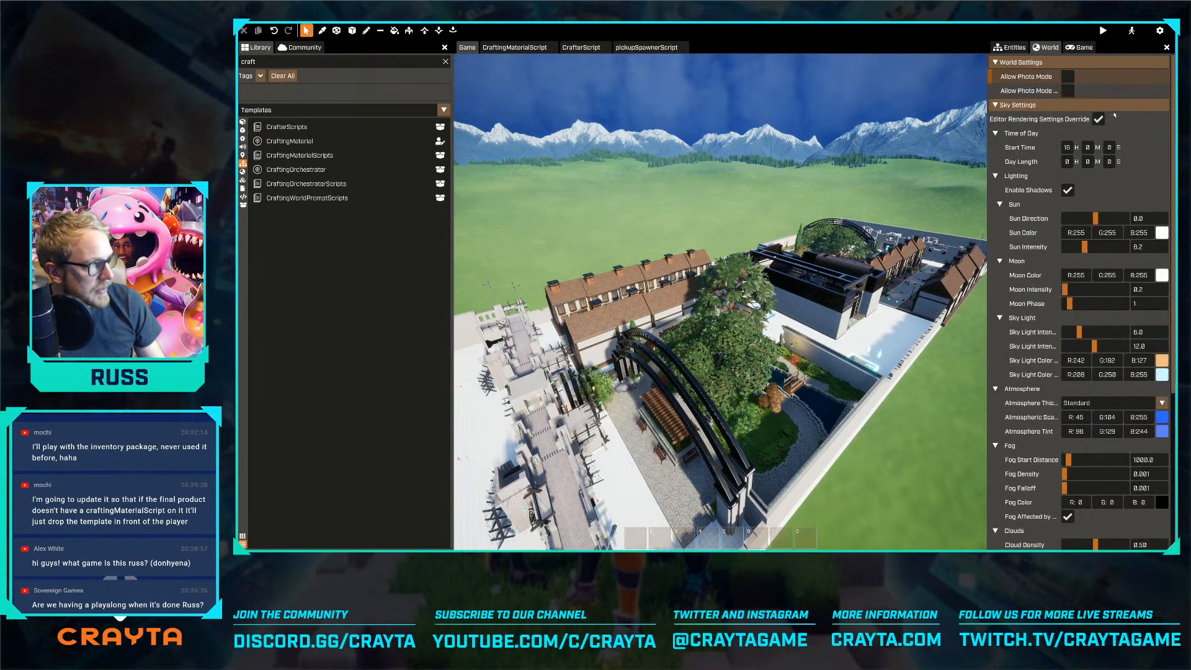
left_click(1099, 119)
key("w")
key("a")
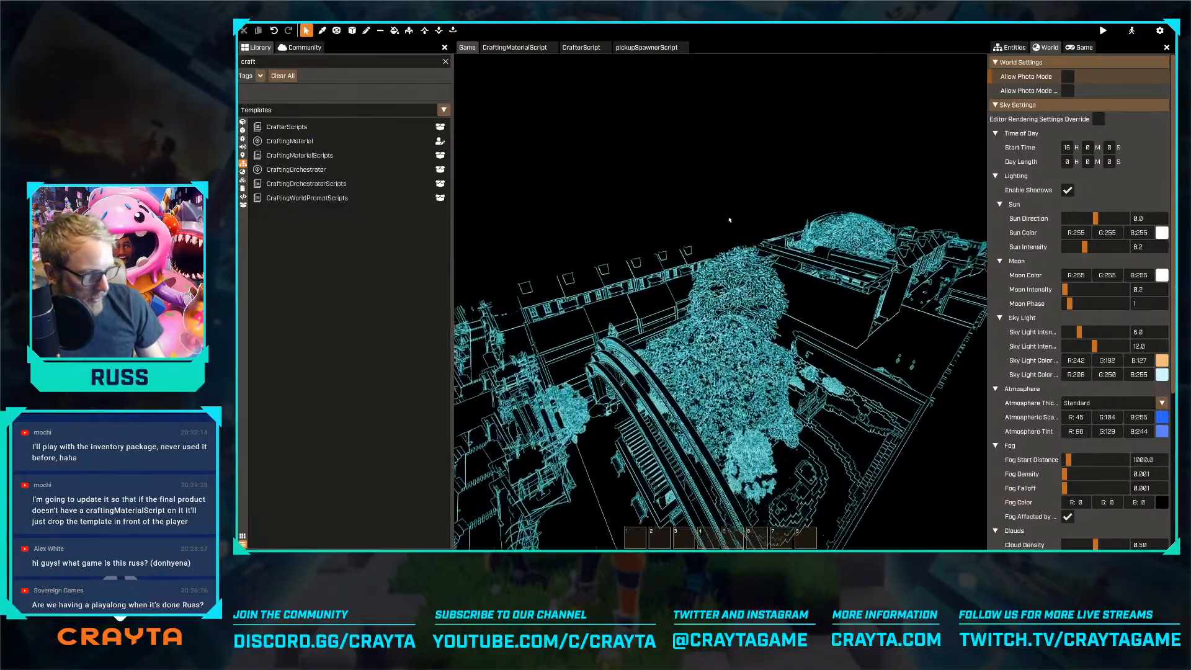
key("s")
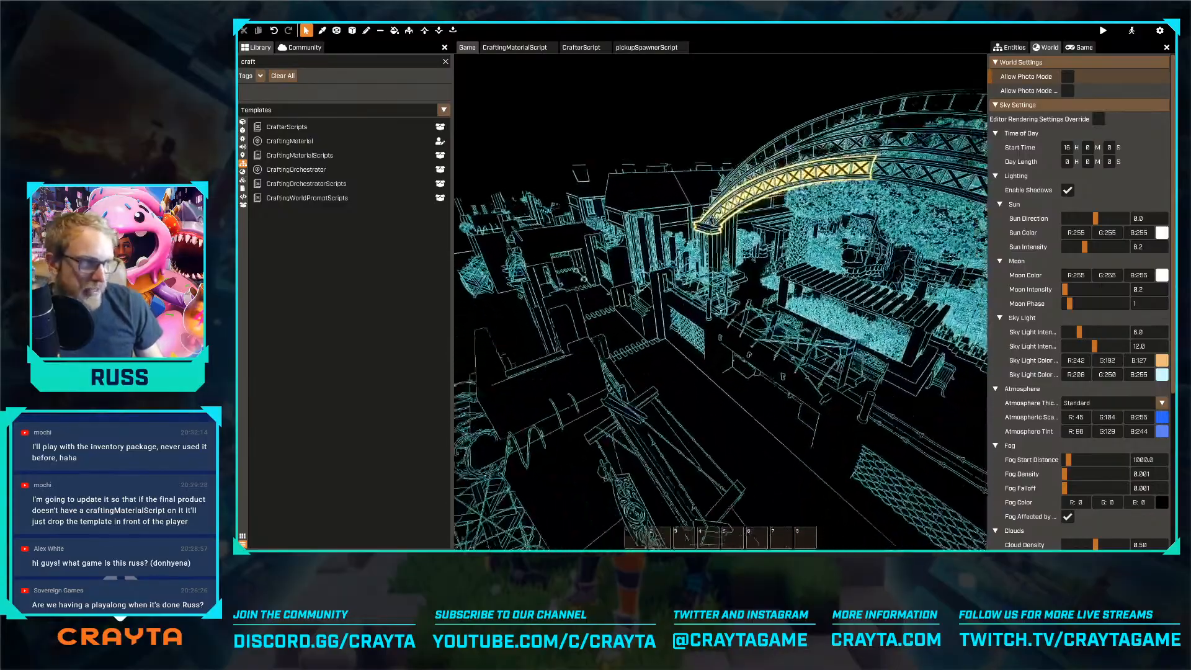
key("s")
key("d")
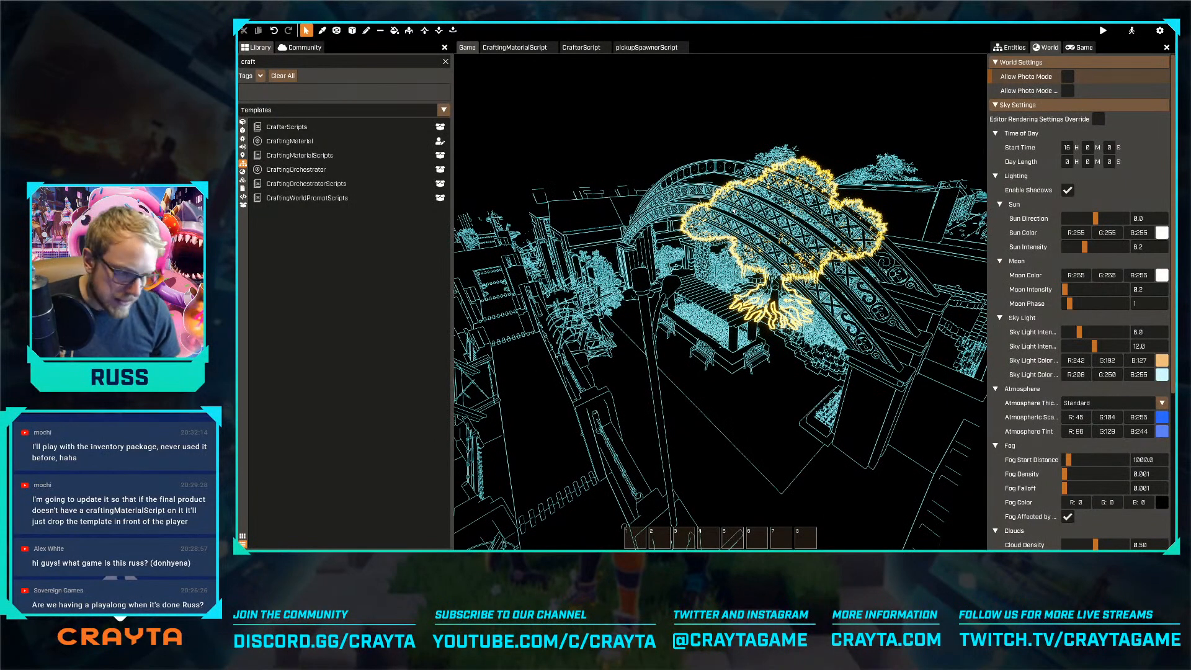
key("w")
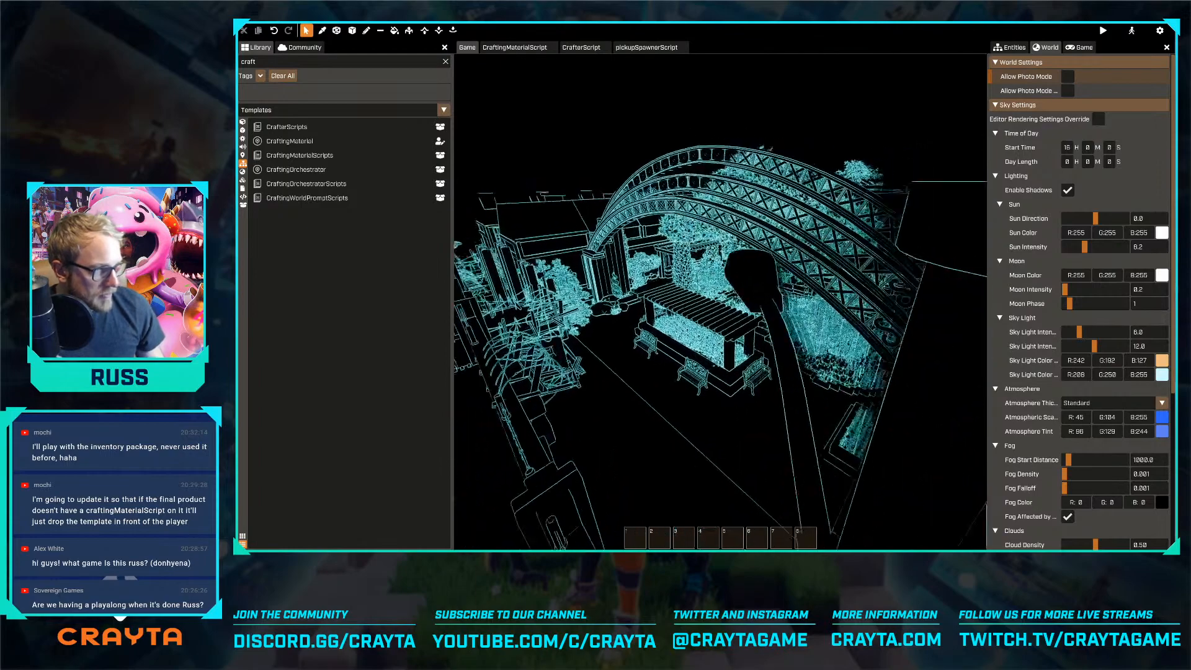
key("w")
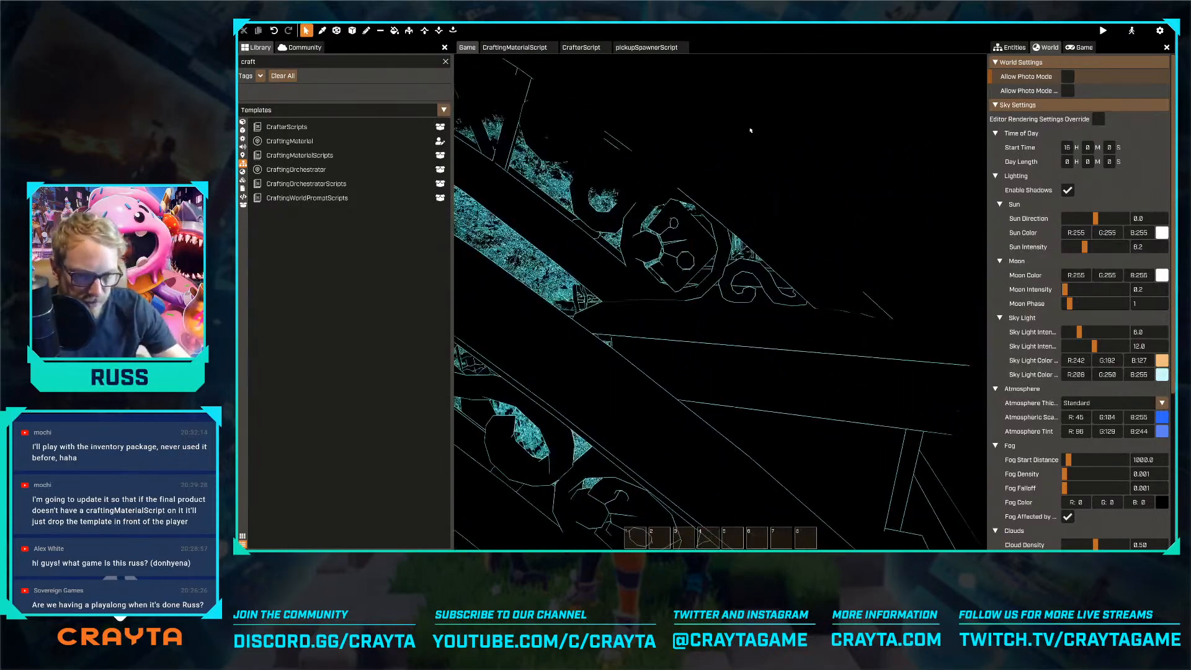